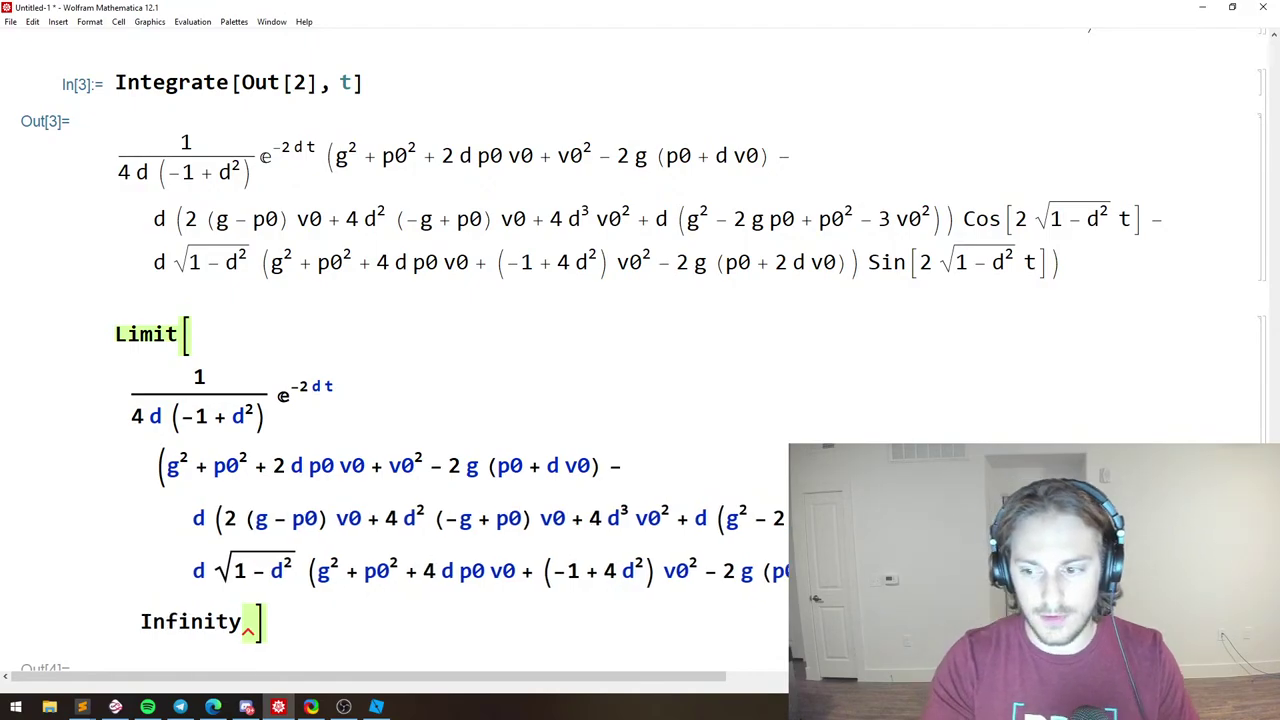
Evaluate the limit of the integral as t approaches Infinity and inspect the condition attached to its result.
key(shift+Return)
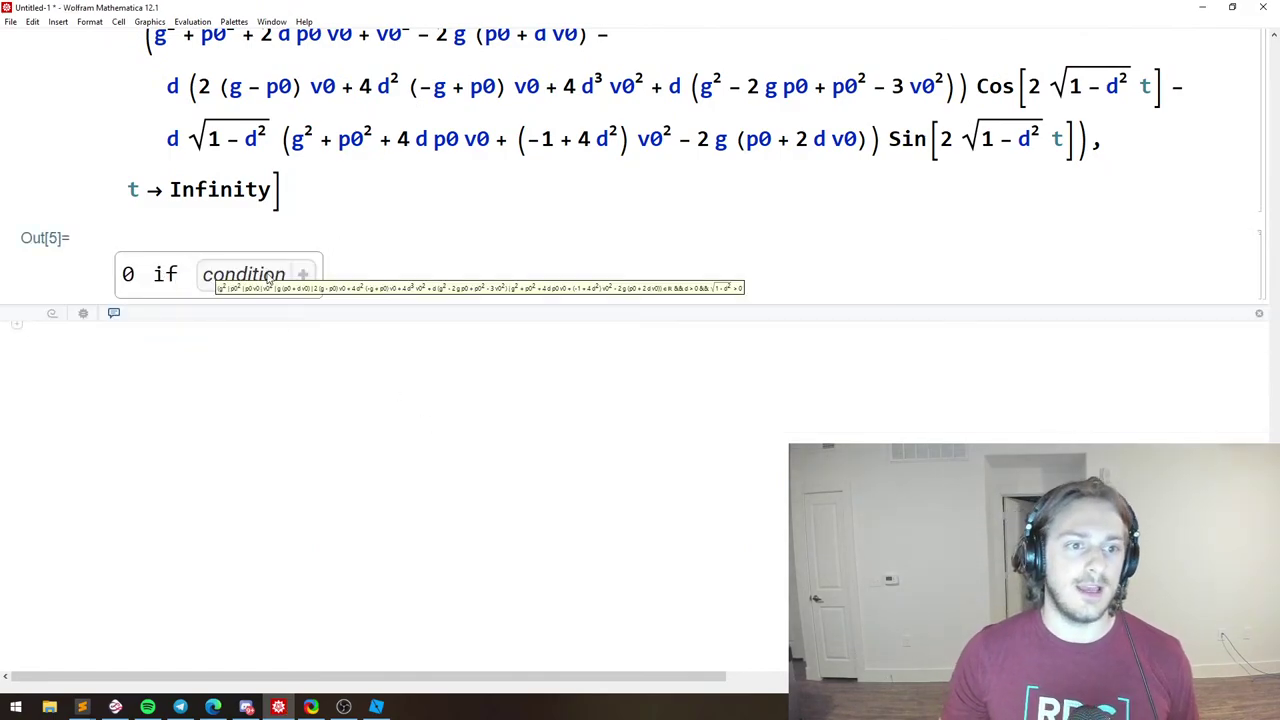
scroll(331, 293, up, 1)
mouse_move(282, 378)
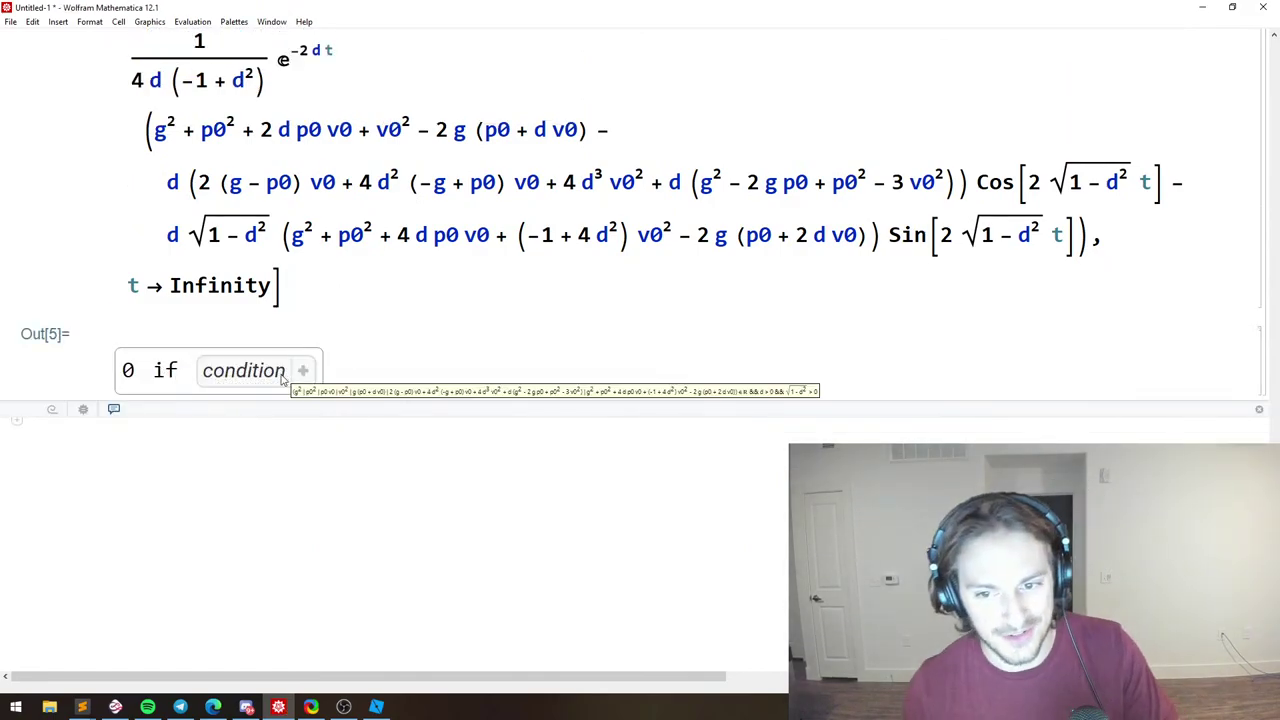
scroll(290, 385, up, 3)
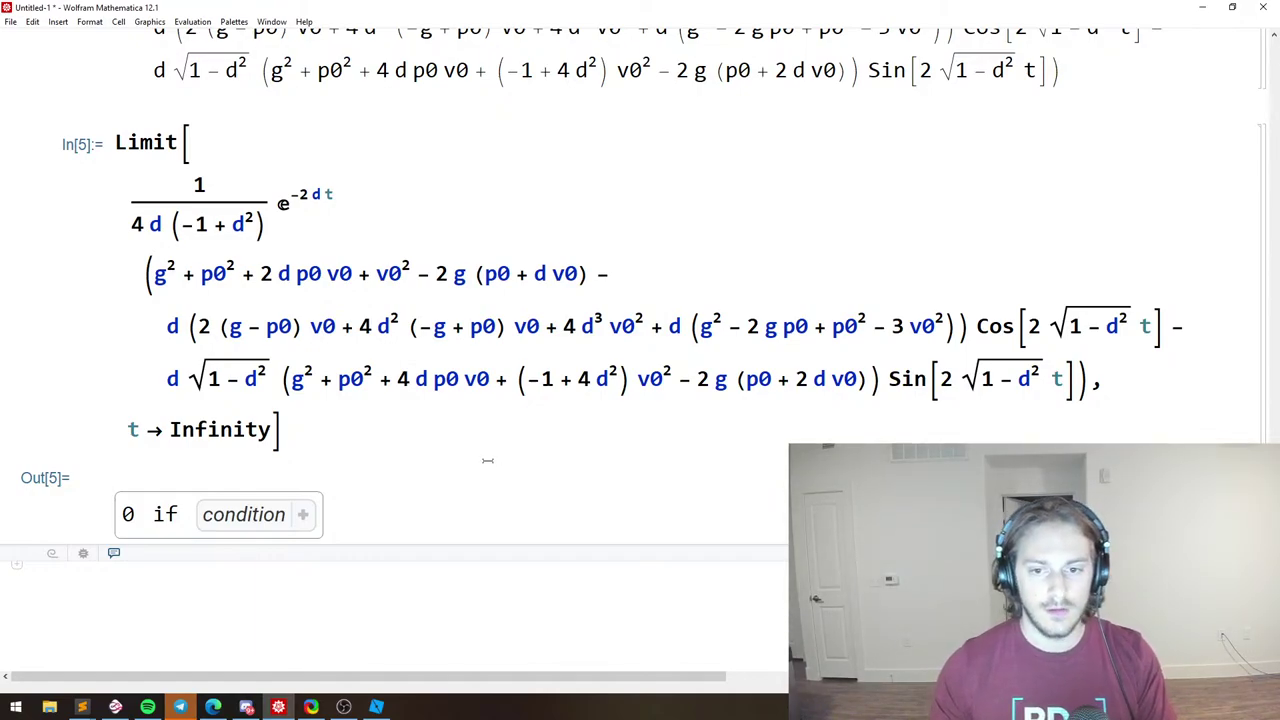
Change the limit point from Infinity to 0 and re-evaluate the Limit expression for t → 0.
click(219, 429)
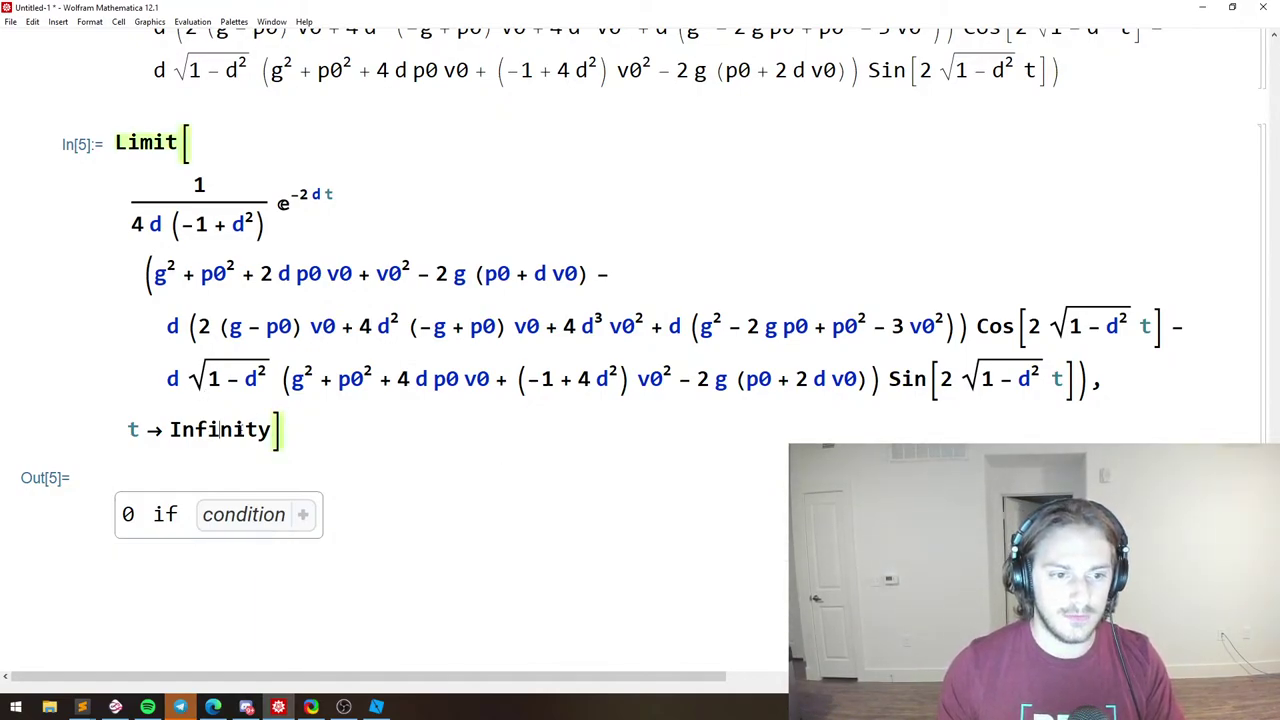
drag(270, 429, 170, 429)
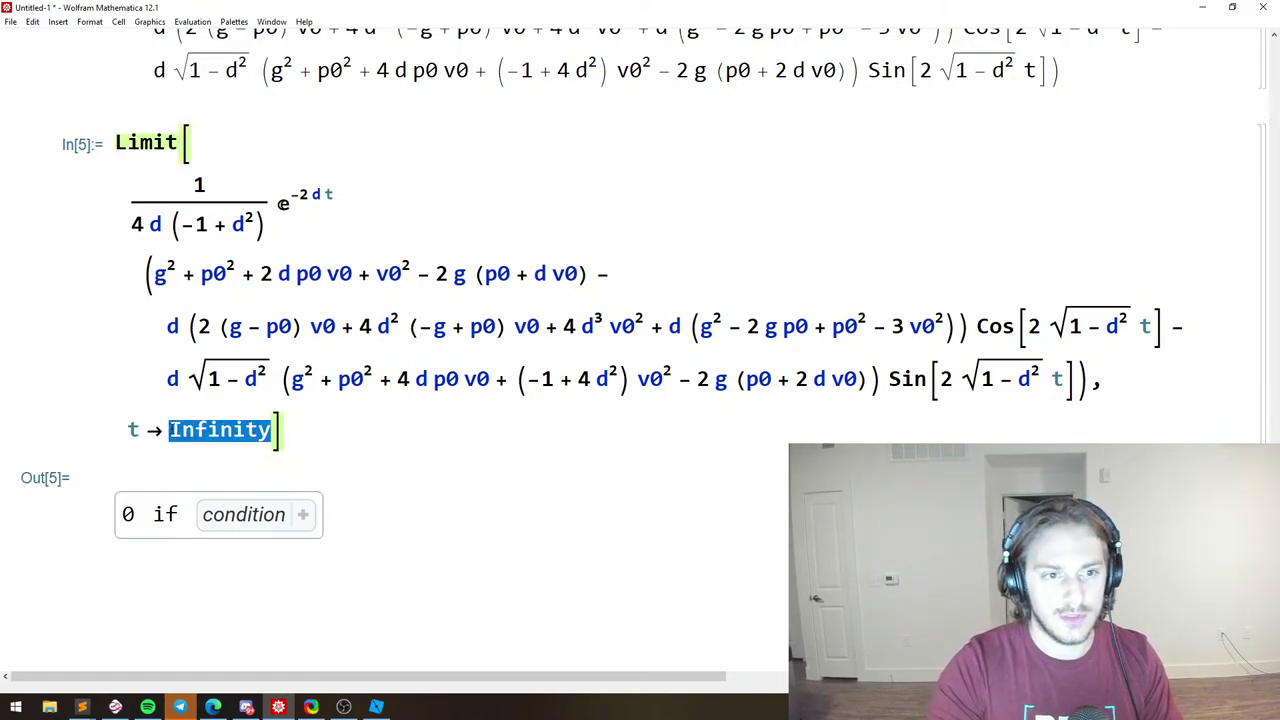
text(0)
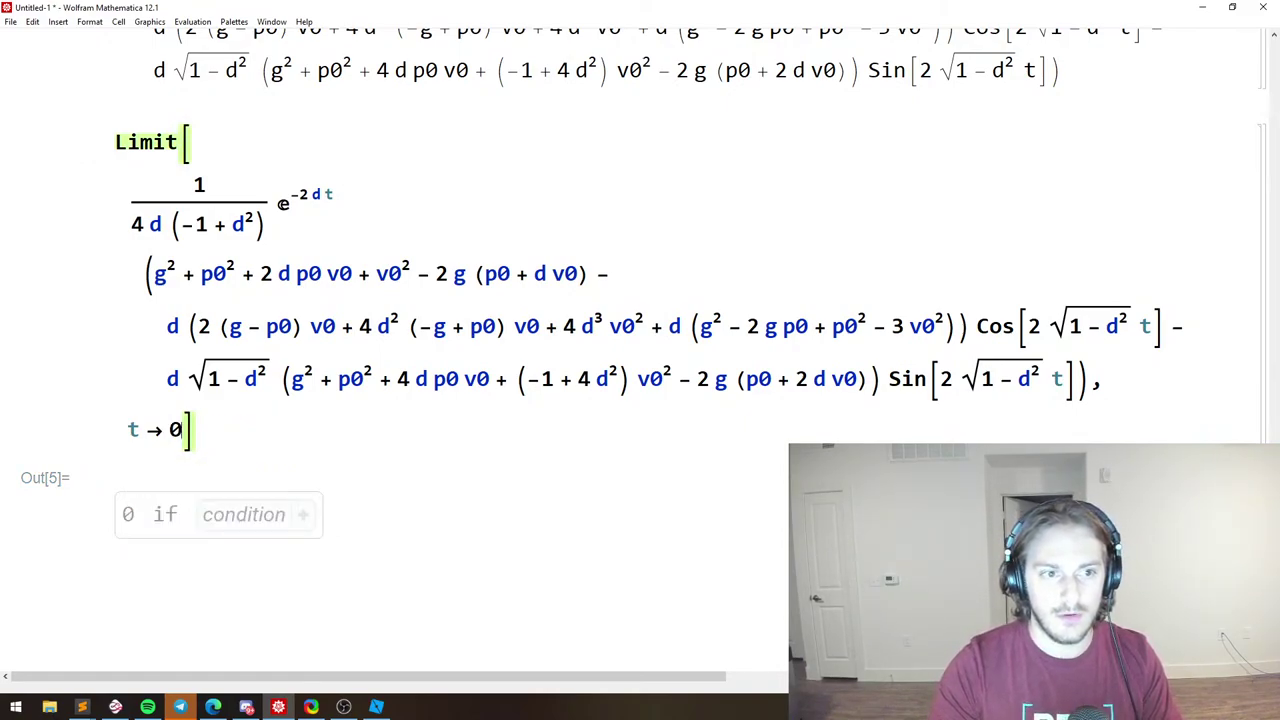
scroll(131, 431, up, 3)
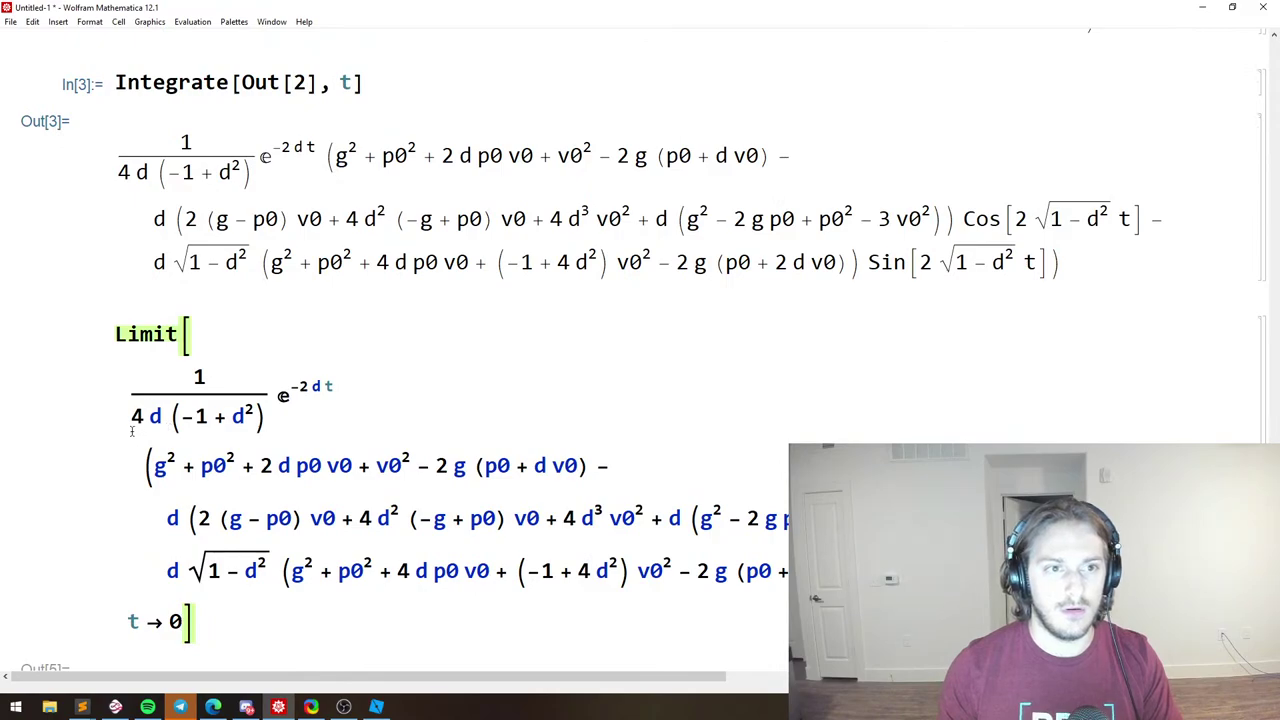
scroll(186, 353, down, 3)
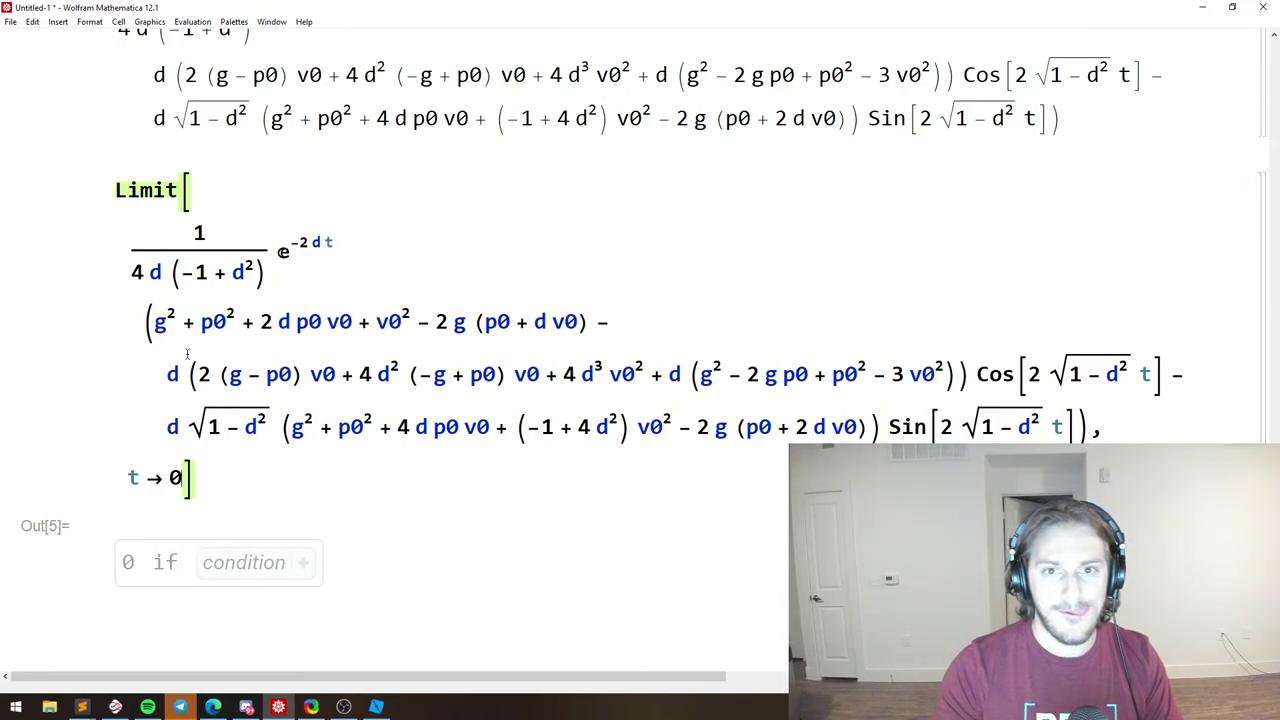
key(shift+Return)
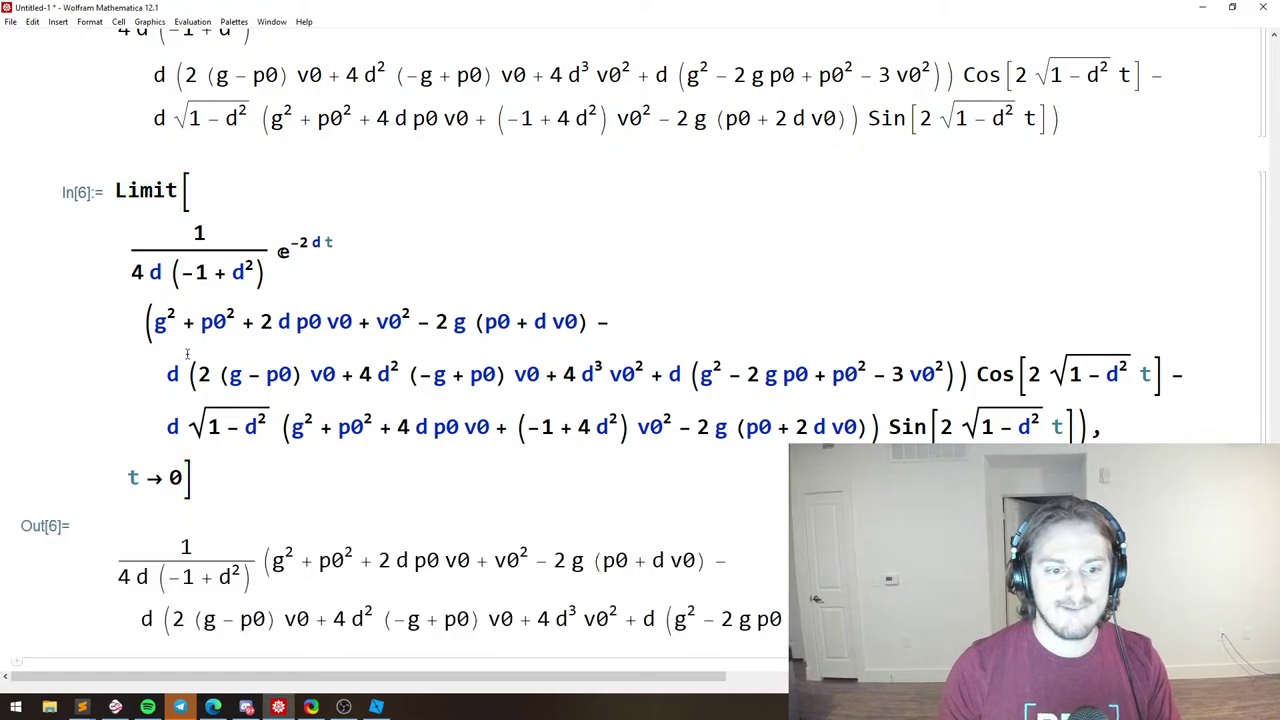
scroll(392, 416, down, 3)
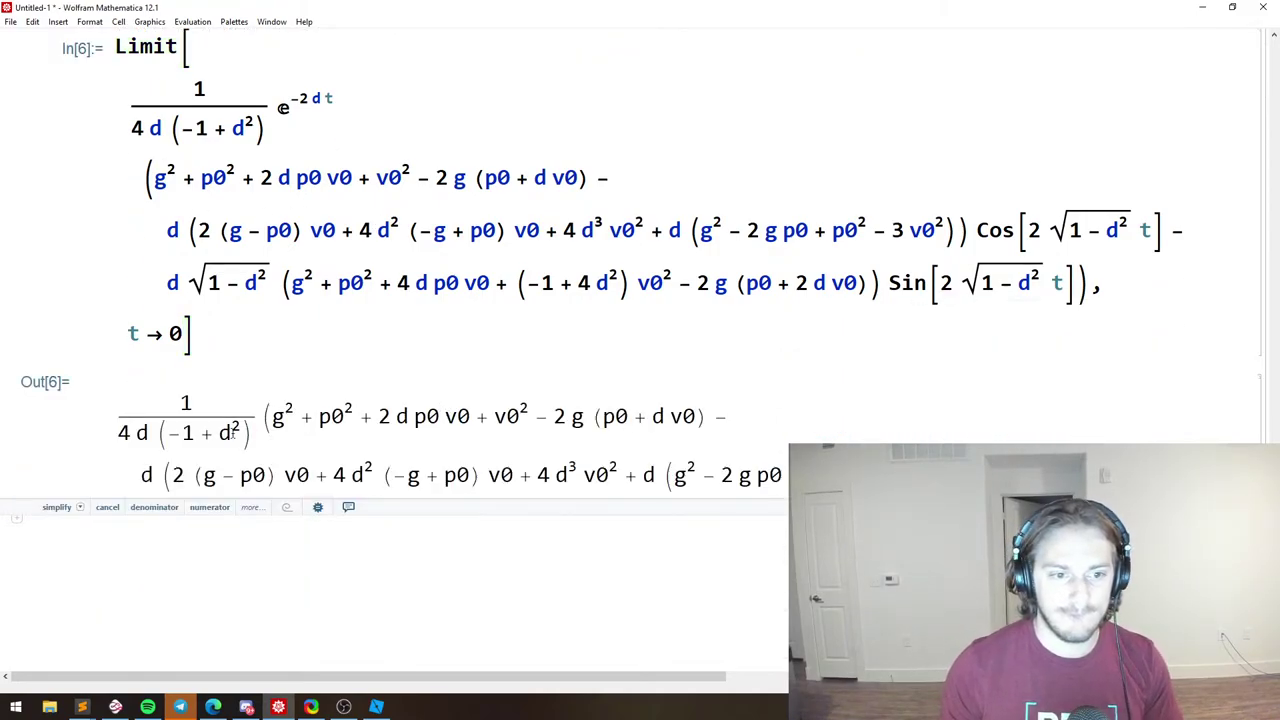
Copy the entire t → 0 limit result into a new input cell below it.
drag(566, 419, 602, 419)
click(583, 418)
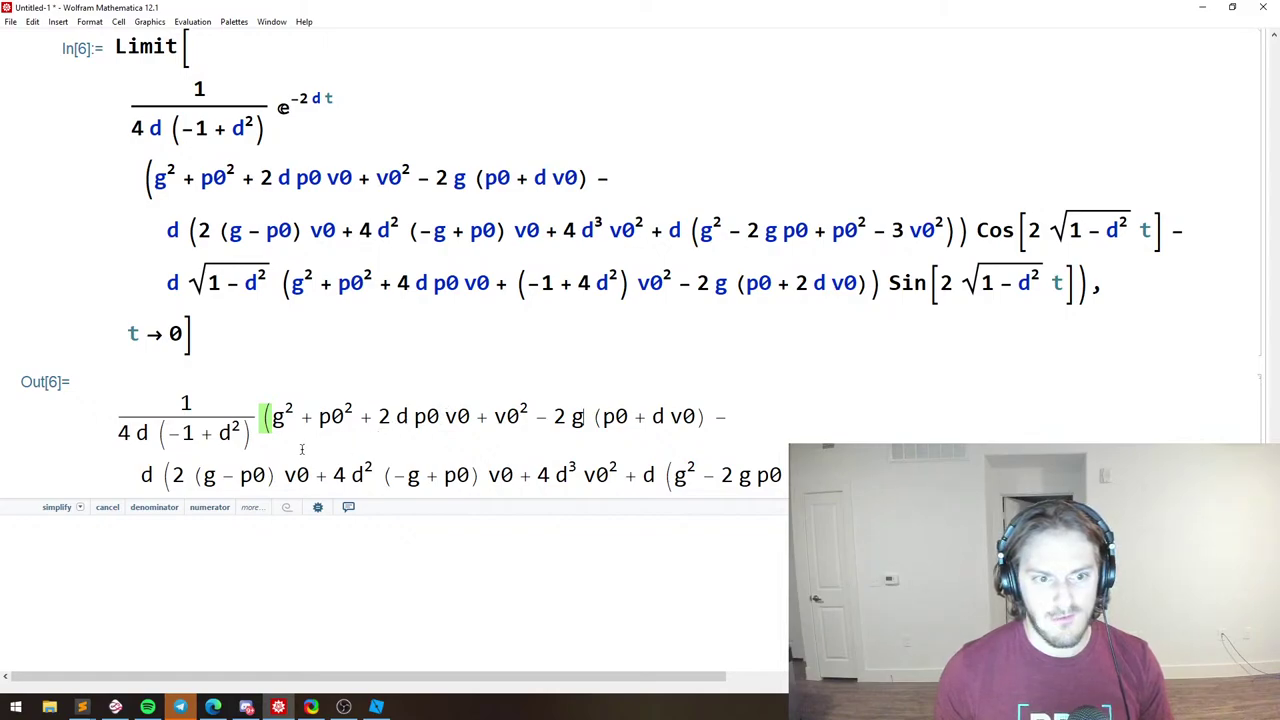
click(236, 432)
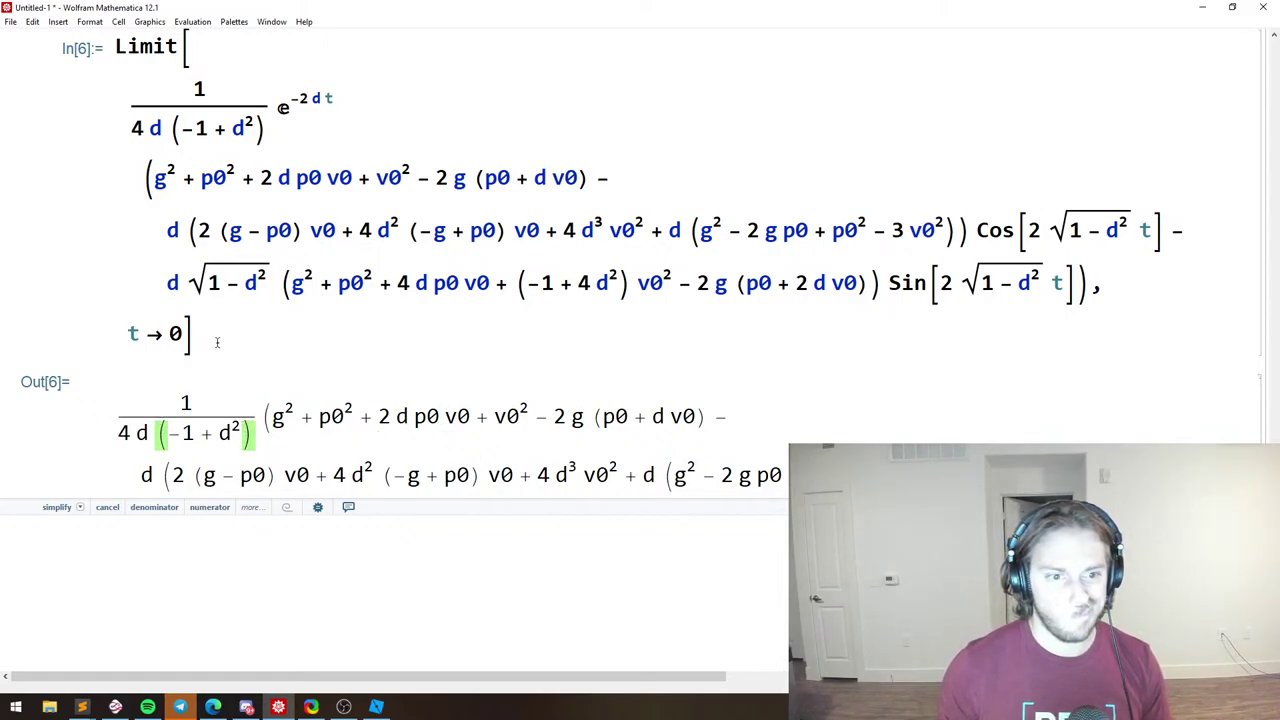
scroll(218, 345, down, 1)
drag(142, 353, 872, 427)
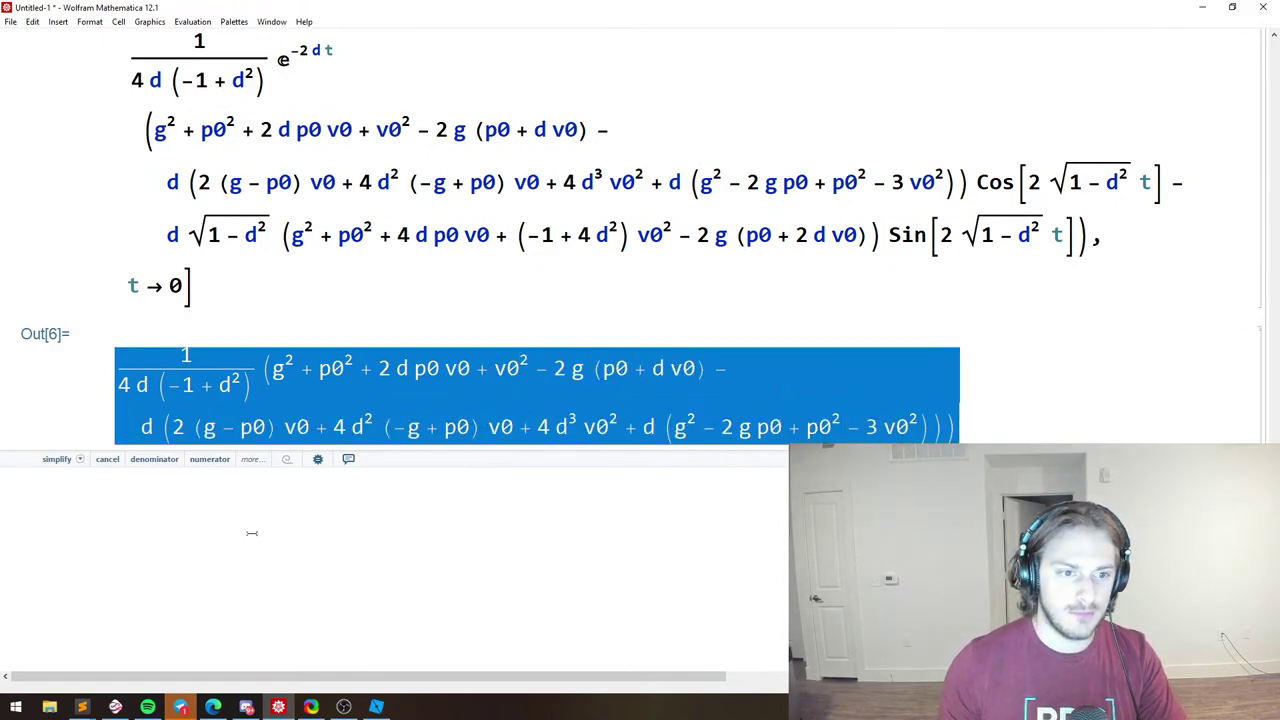
click(204, 498)
key(ctrl+v)
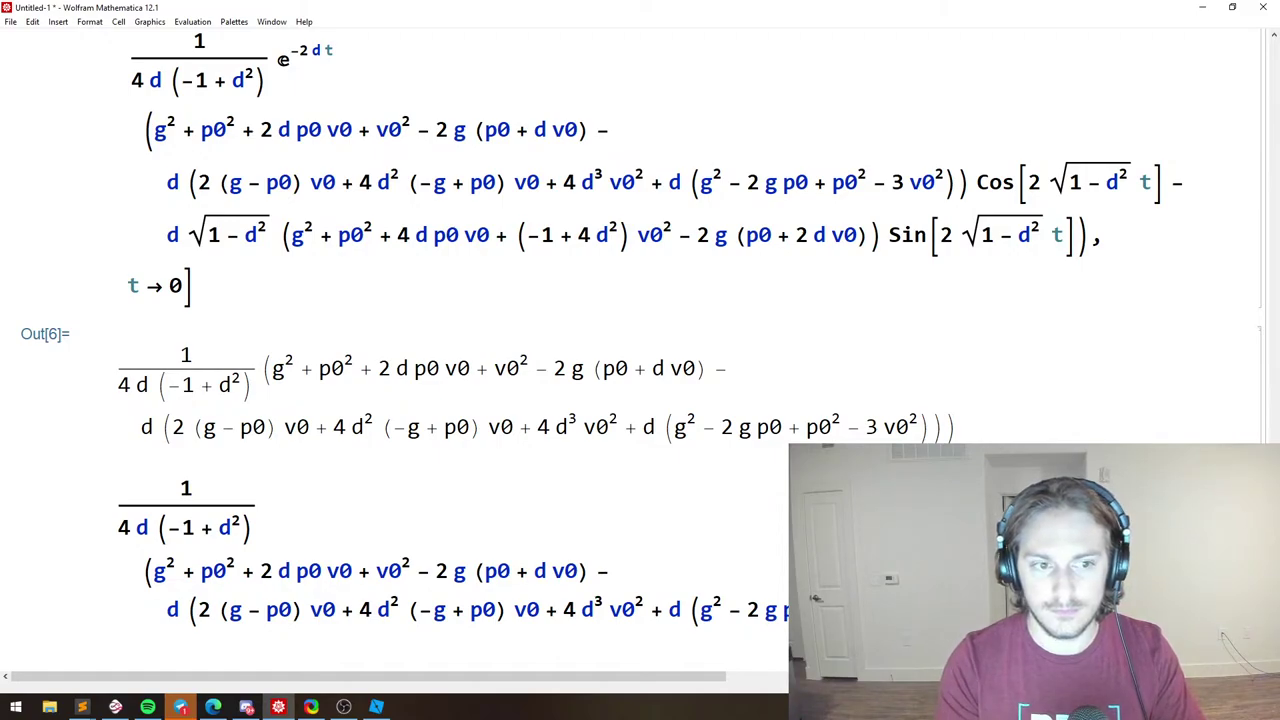
Compare the pasted expression with the integral result and the limit expression higher up in the notebook.
scroll(200, 410, up, 5)
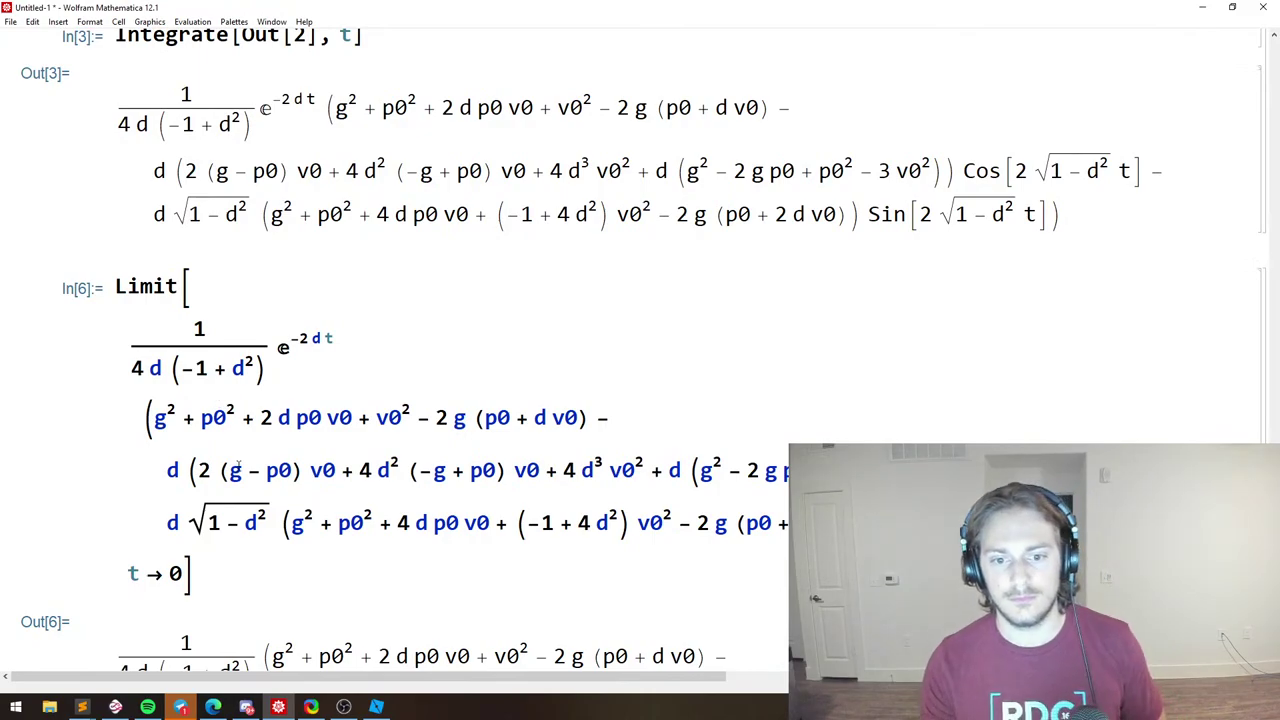
scroll(253, 389, down, 7)
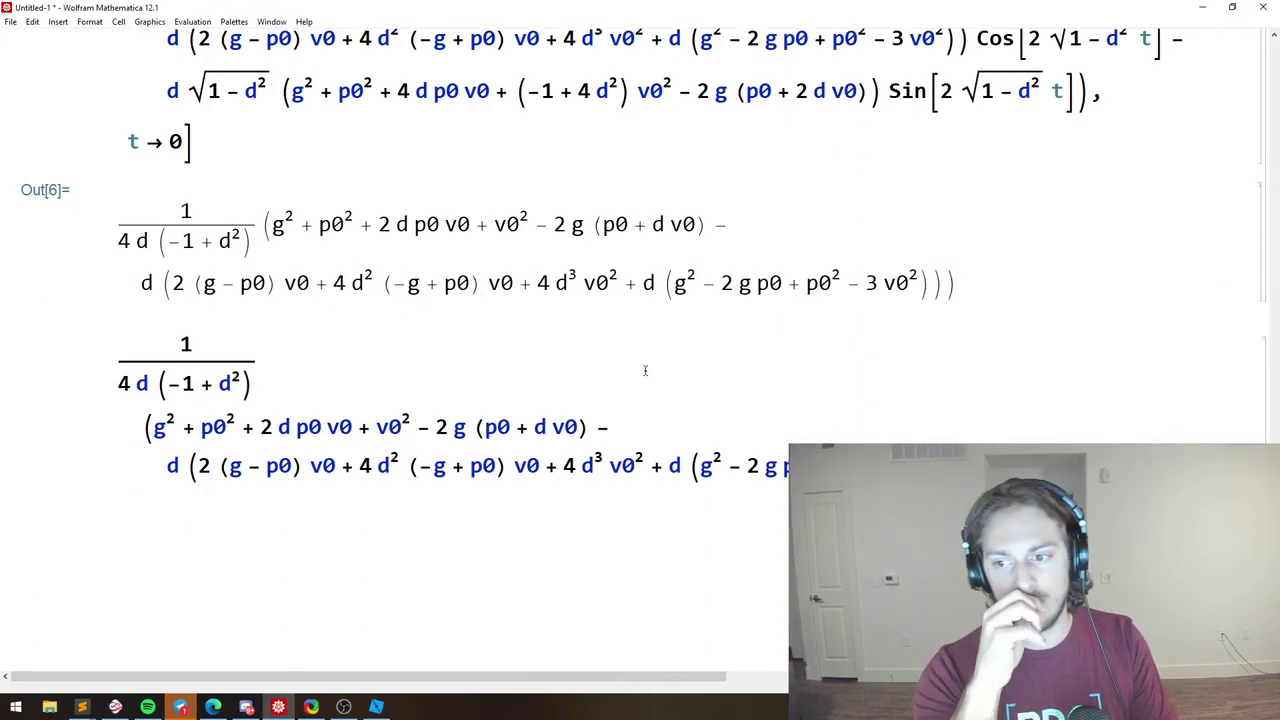
scroll(577, 402, up, 12)
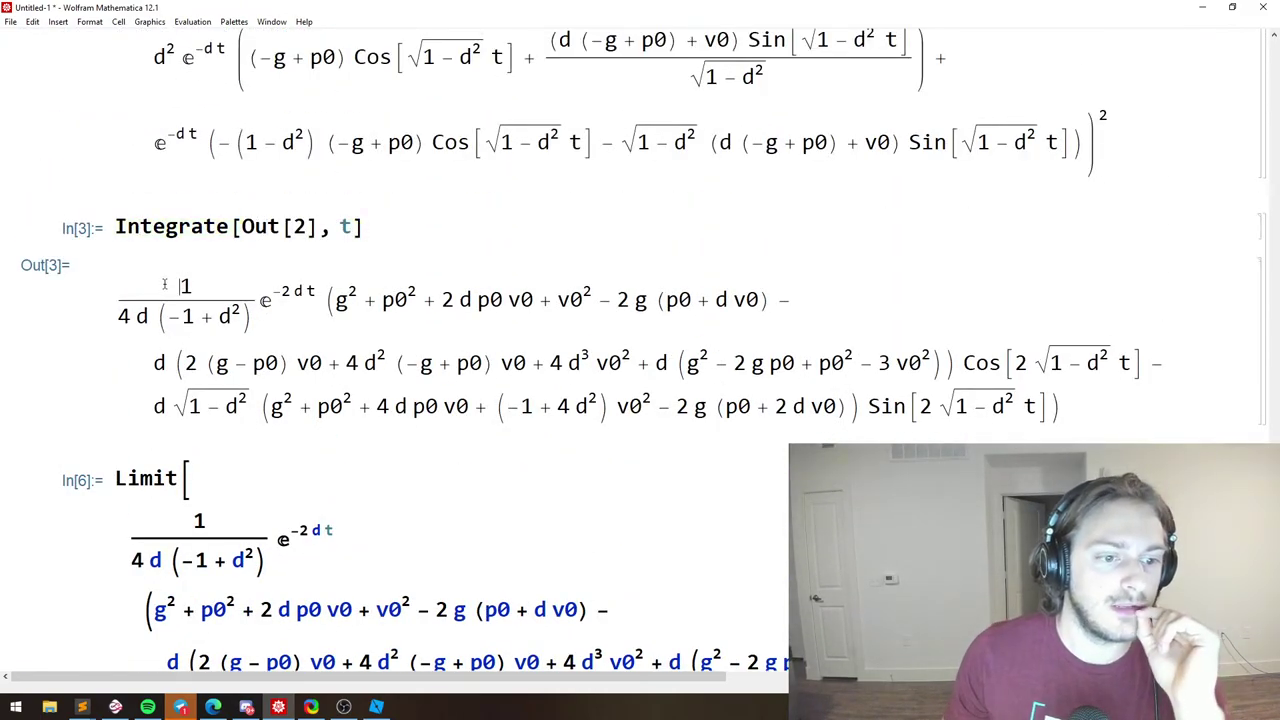
drag(163, 313, 360, 378)
scroll(360, 378, down, 3)
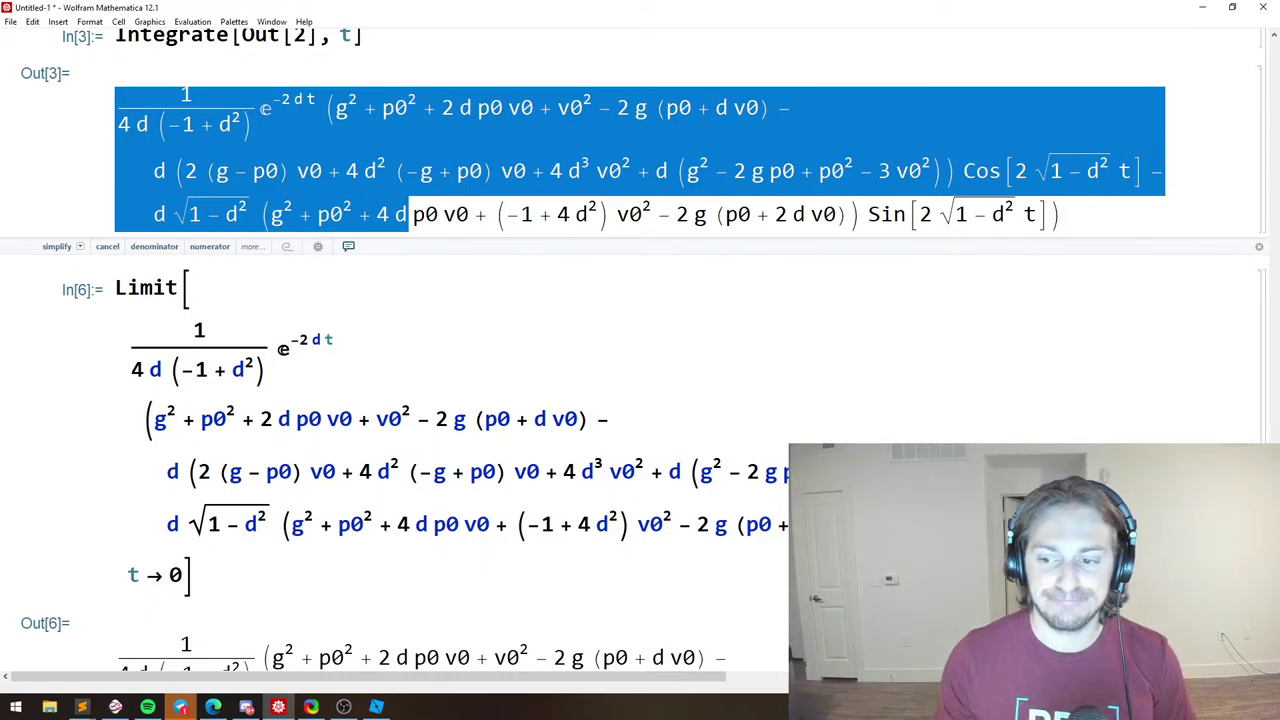
Switch to Telegram, read the newest messages about WSB and GME in the open chat, and minimize the window.
click(180, 707)
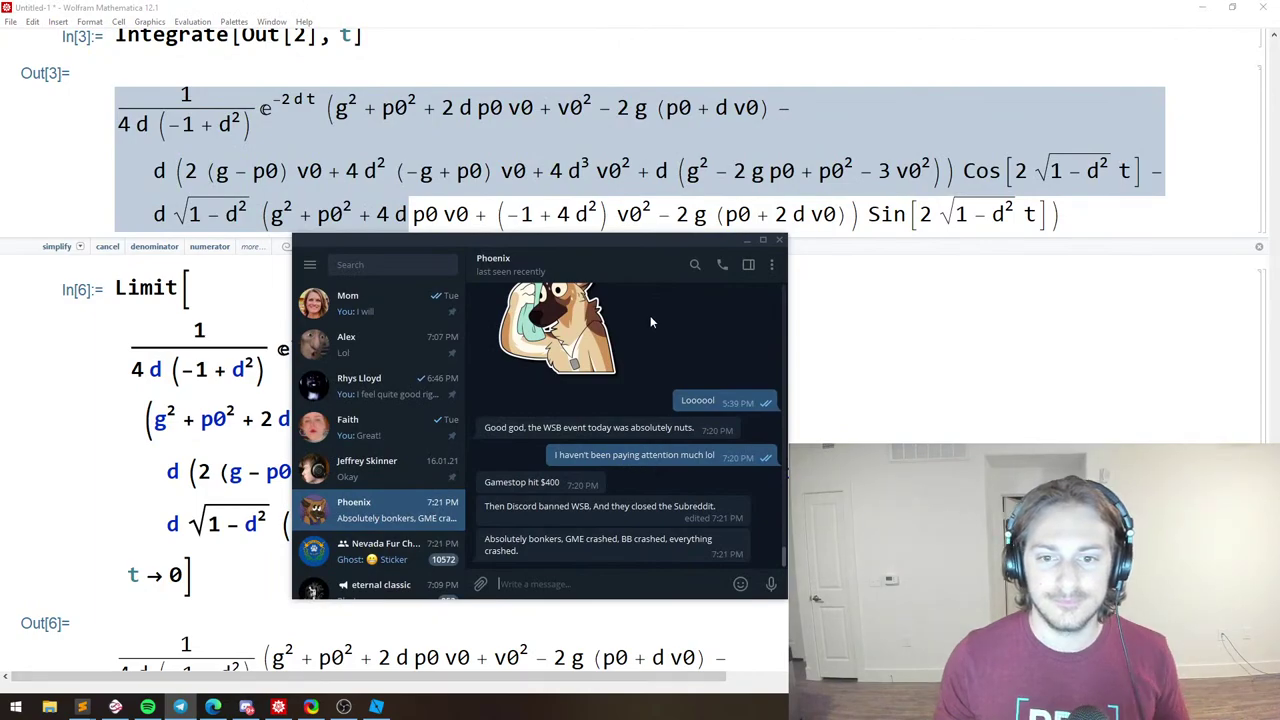
double_click(488, 507)
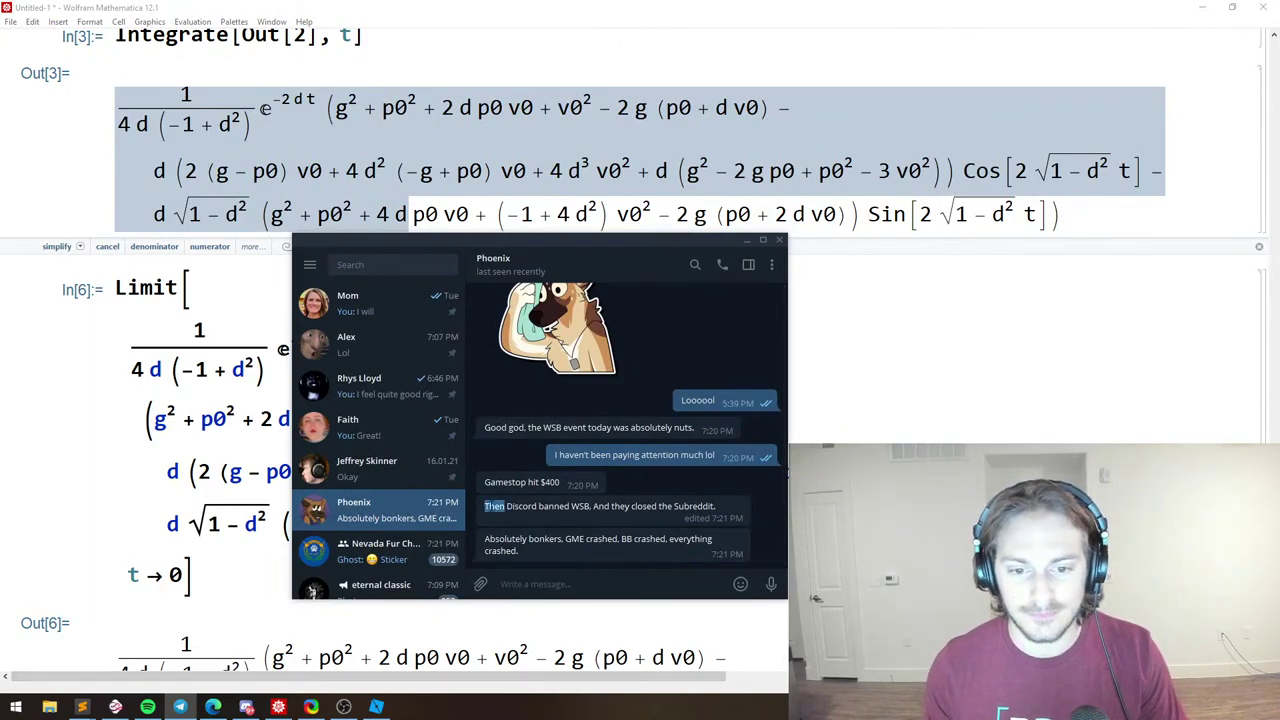
drag(504, 507, 590, 508)
click(591, 525)
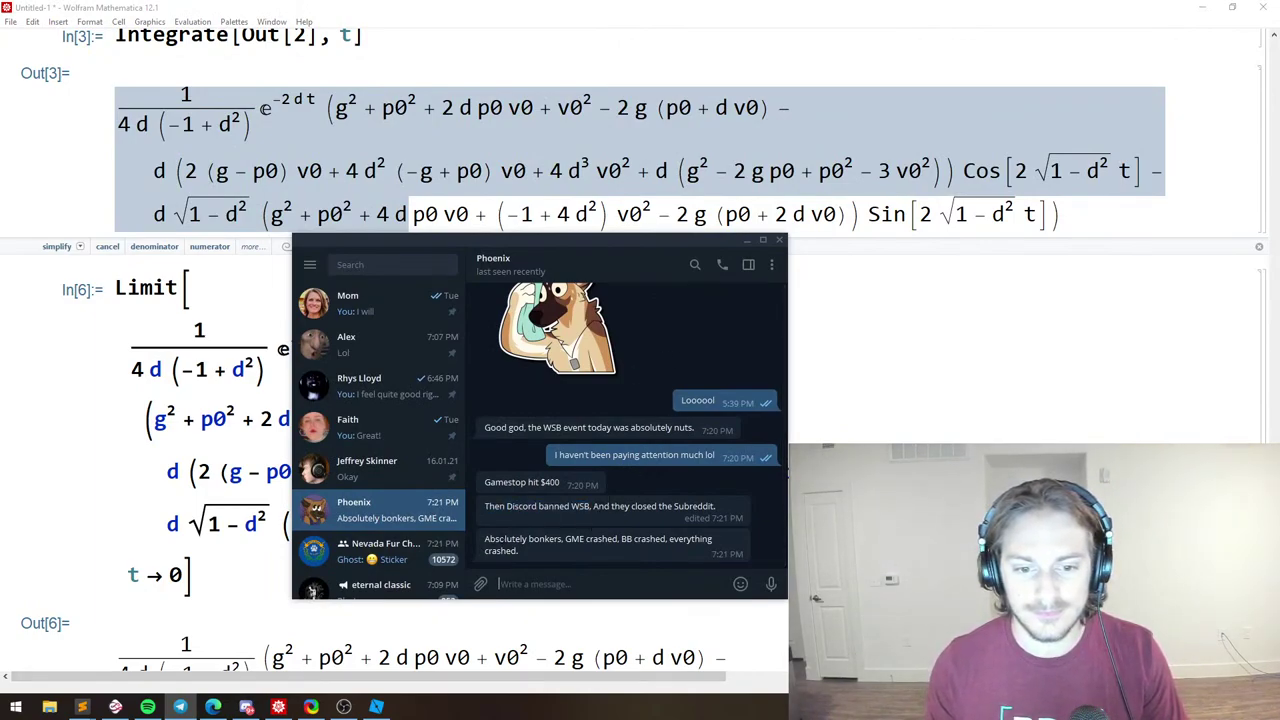
triple_click(490, 540)
click(570, 560)
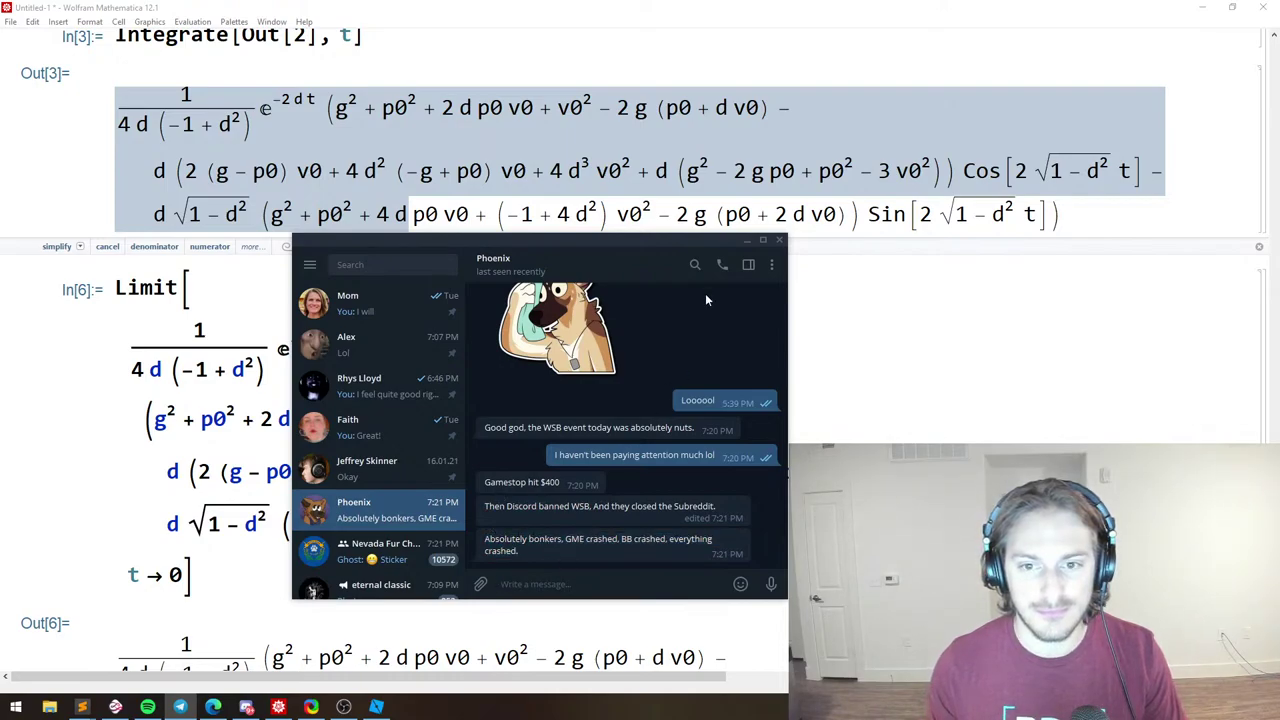
click(745, 241)
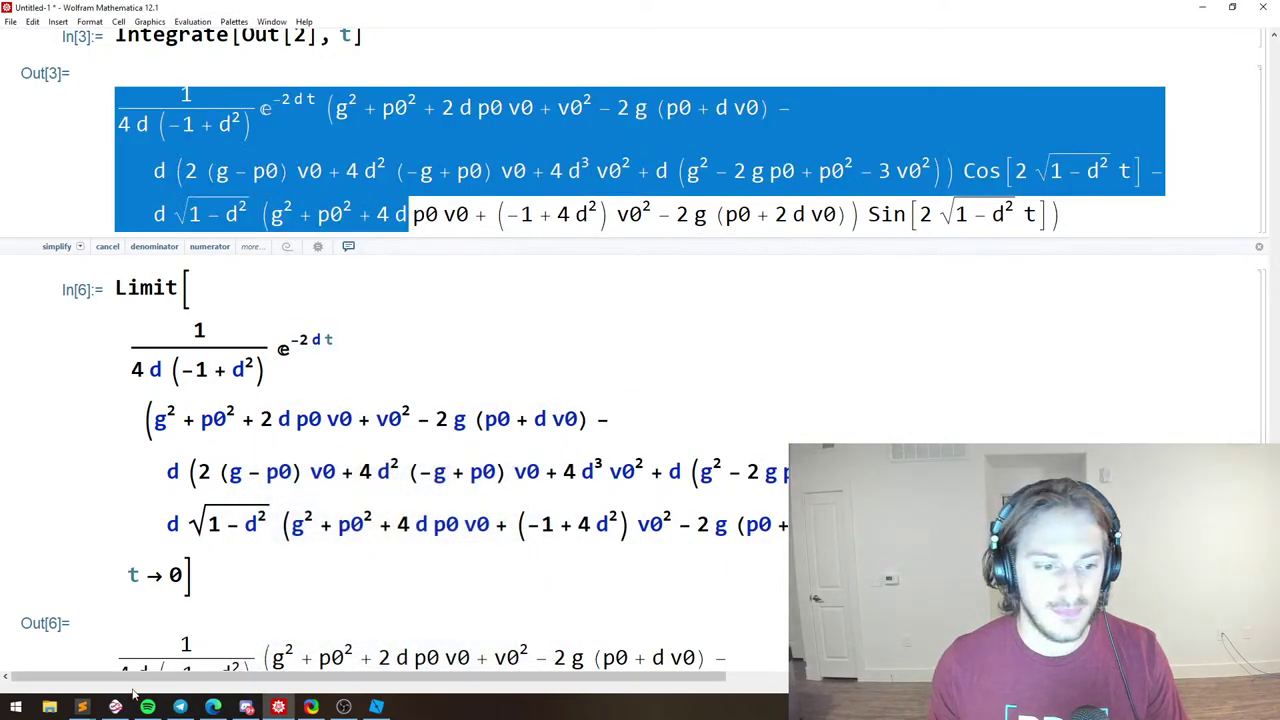
Switch to the web browser and search Google for "wsb" in the last open tab.
click(213, 706)
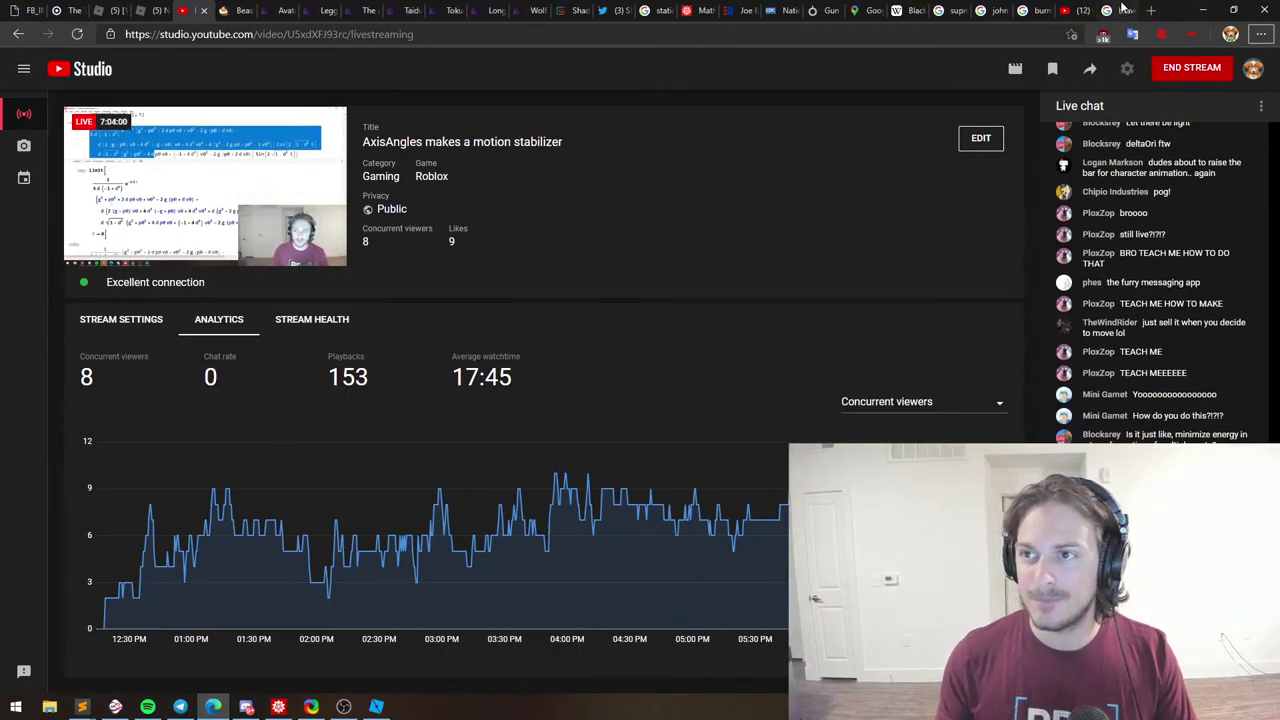
click(1118, 10)
click(993, 34)
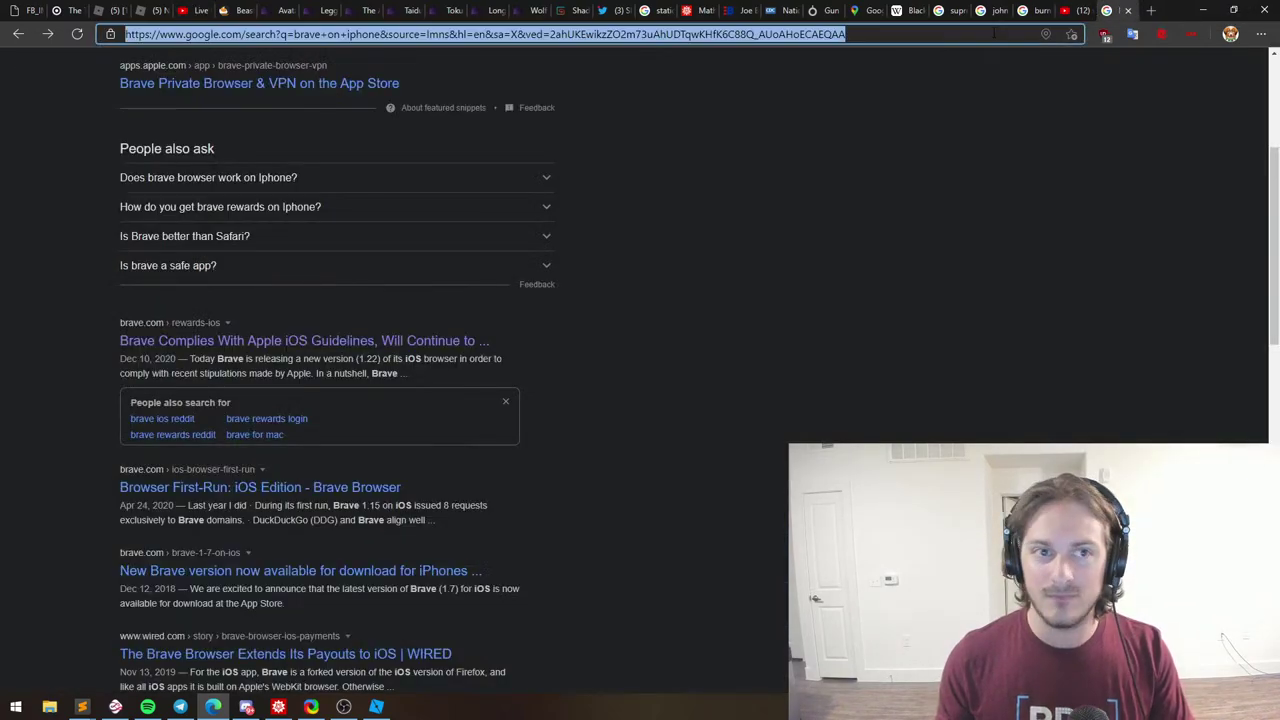
text(wsb)
key(Return)
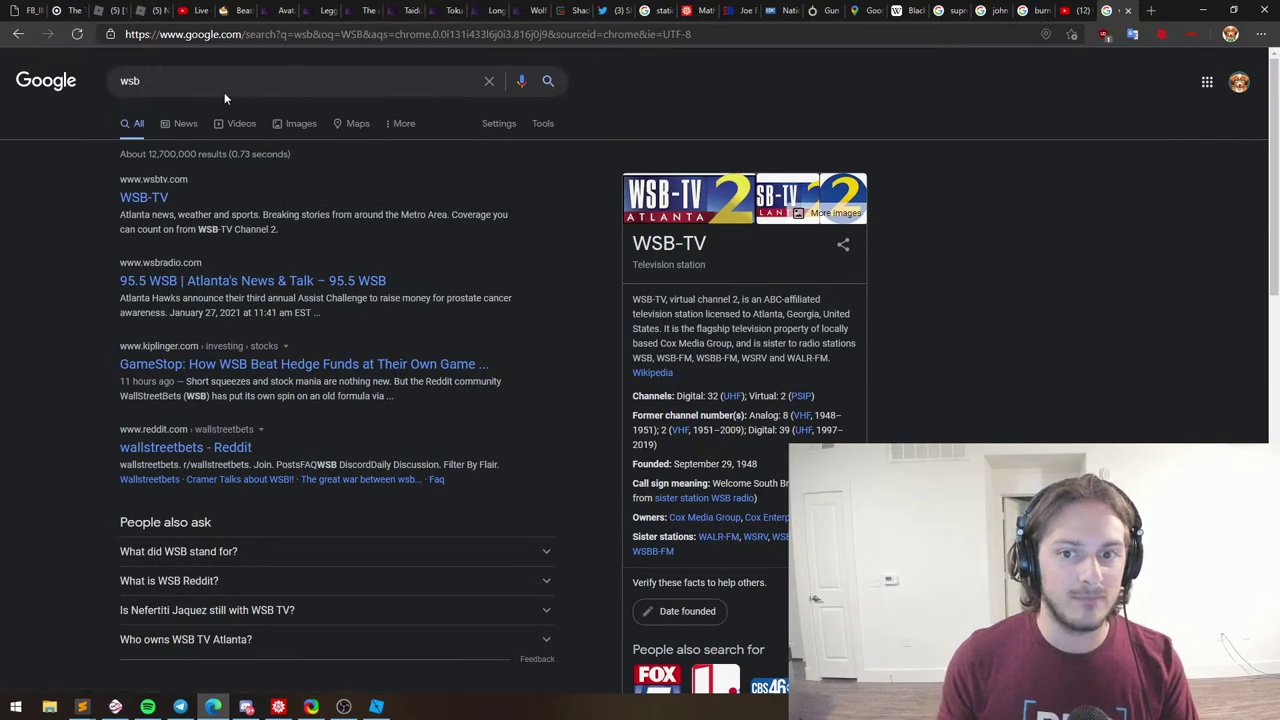
Search Google for "GME" and show the stock's price chart for 5 days.
double_click(209, 84)
key(BackSpace)
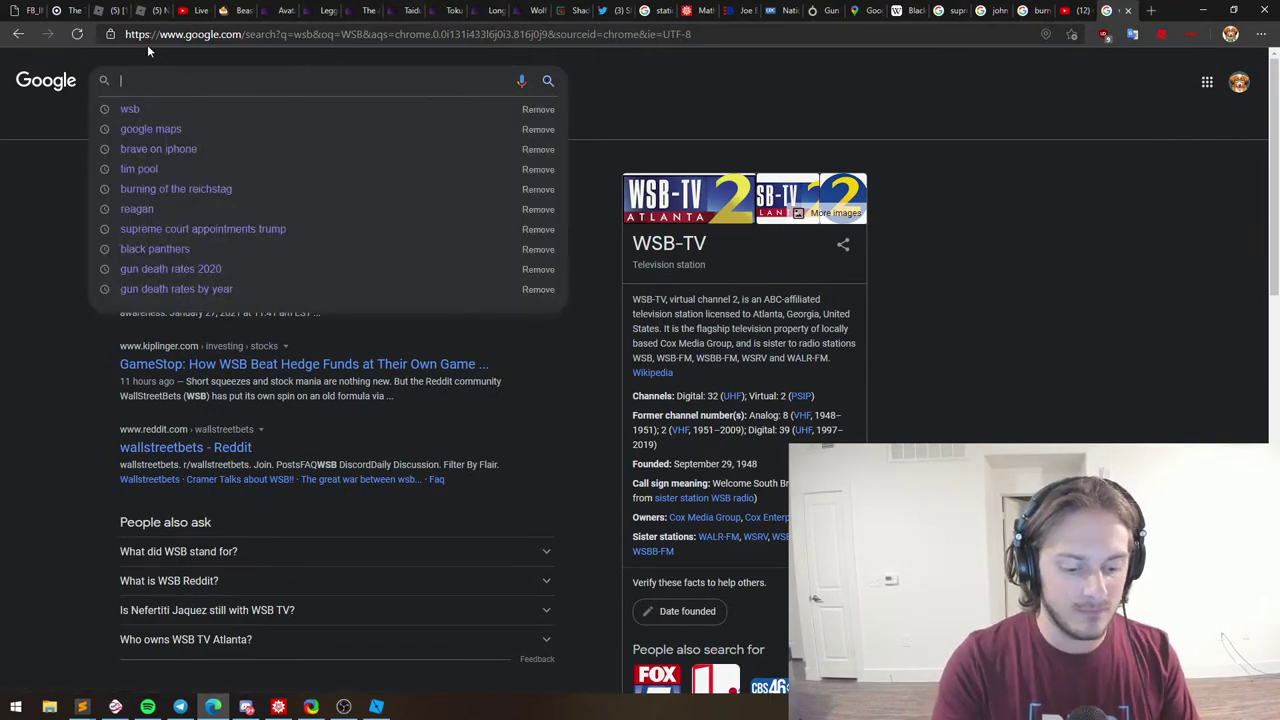
text(GME)
key(Return)
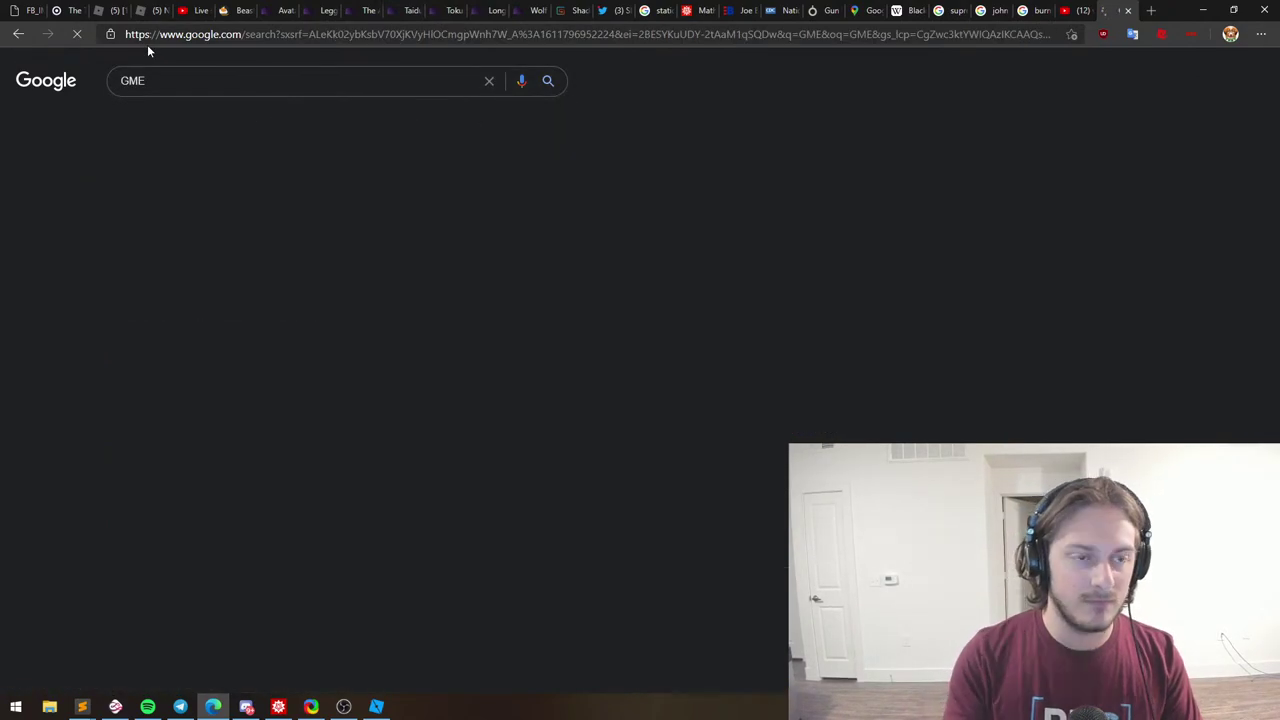
click(176, 286)
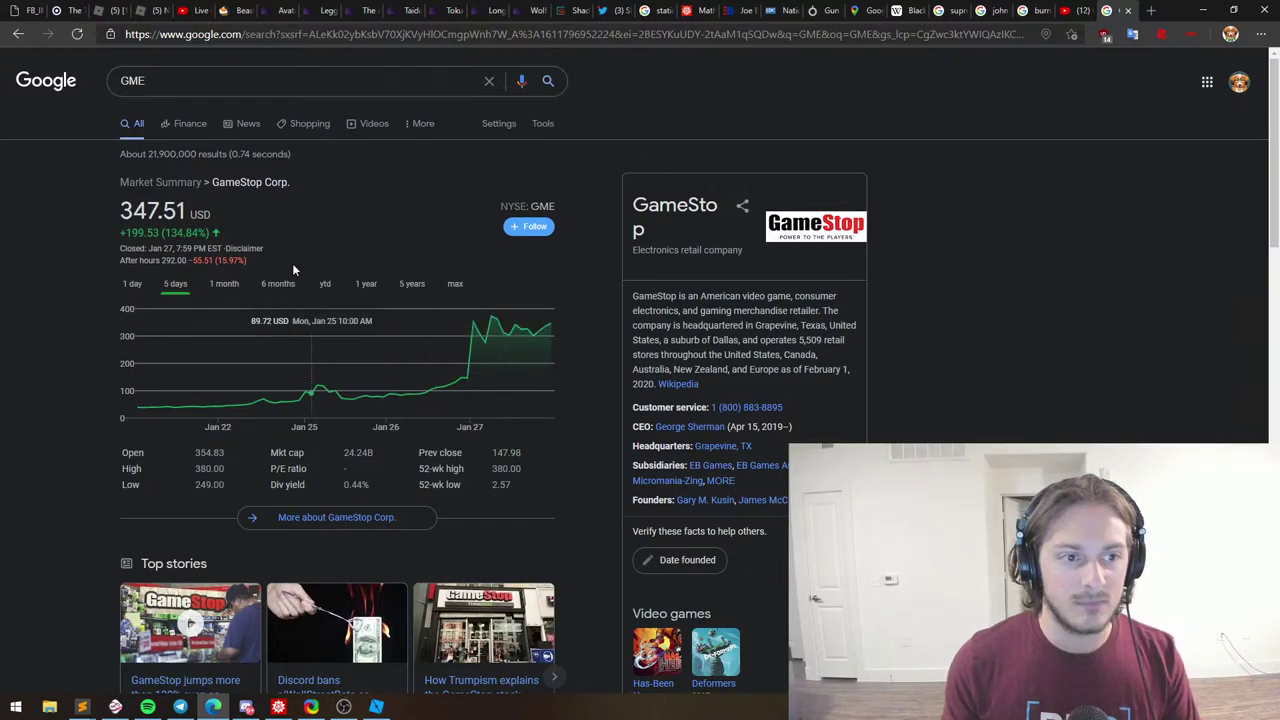
Recheck the chat messages about GameStop in Telegram and return to the stock results in the browser.
key(alt+Tab)
key(alt+Tab)
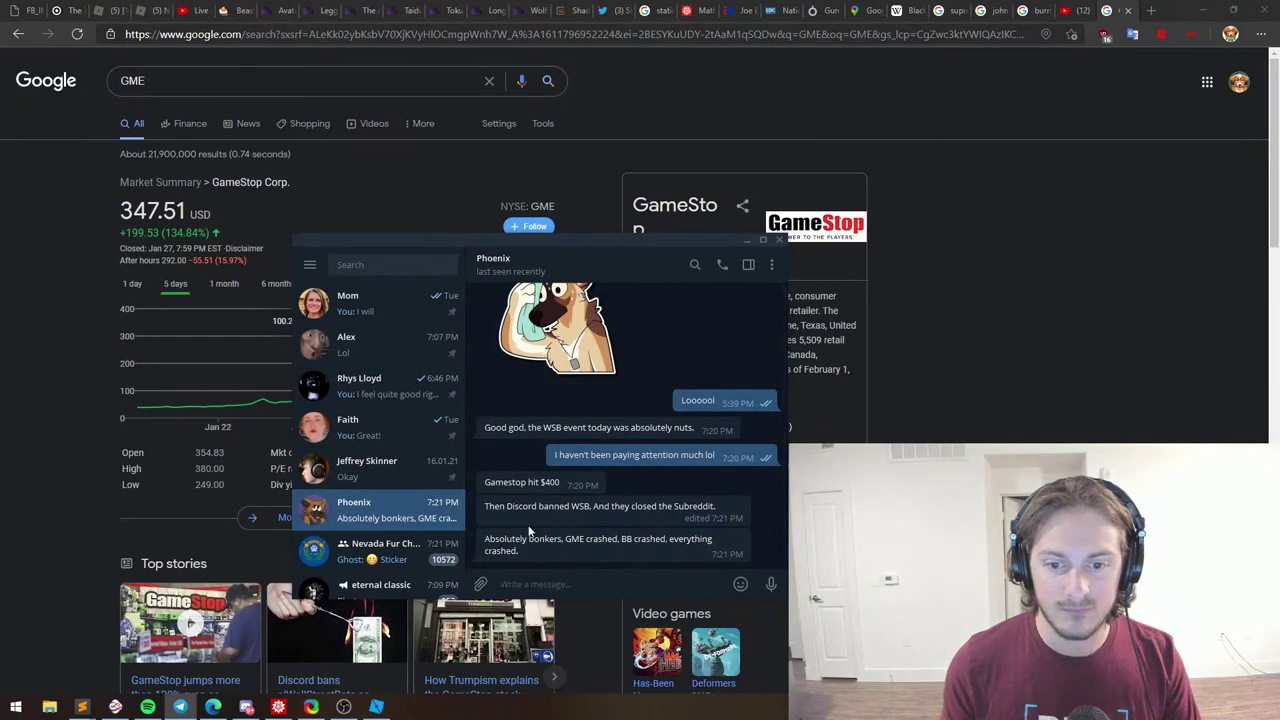
click(118, 362)
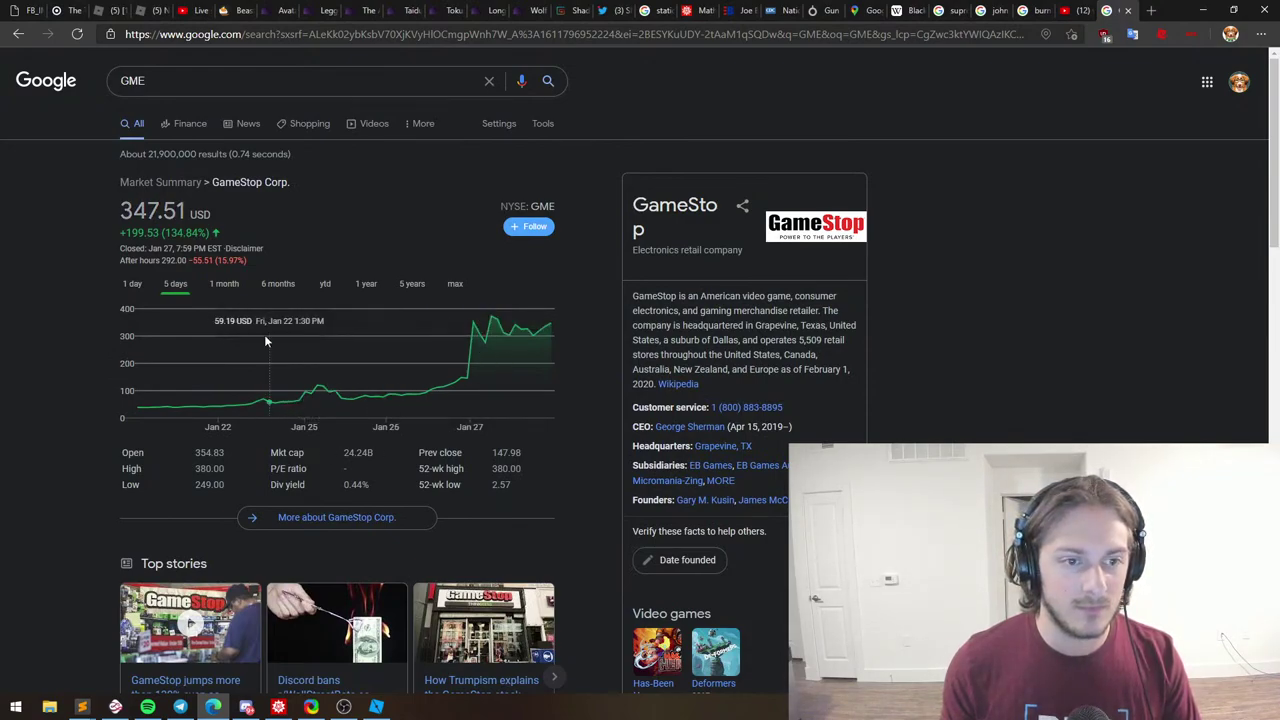
Compare the GameStop price chart over 1 month, 6 months and 5 days, highlighting the share price and company name.
click(224, 285)
click(175, 285)
click(224, 285)
click(278, 286)
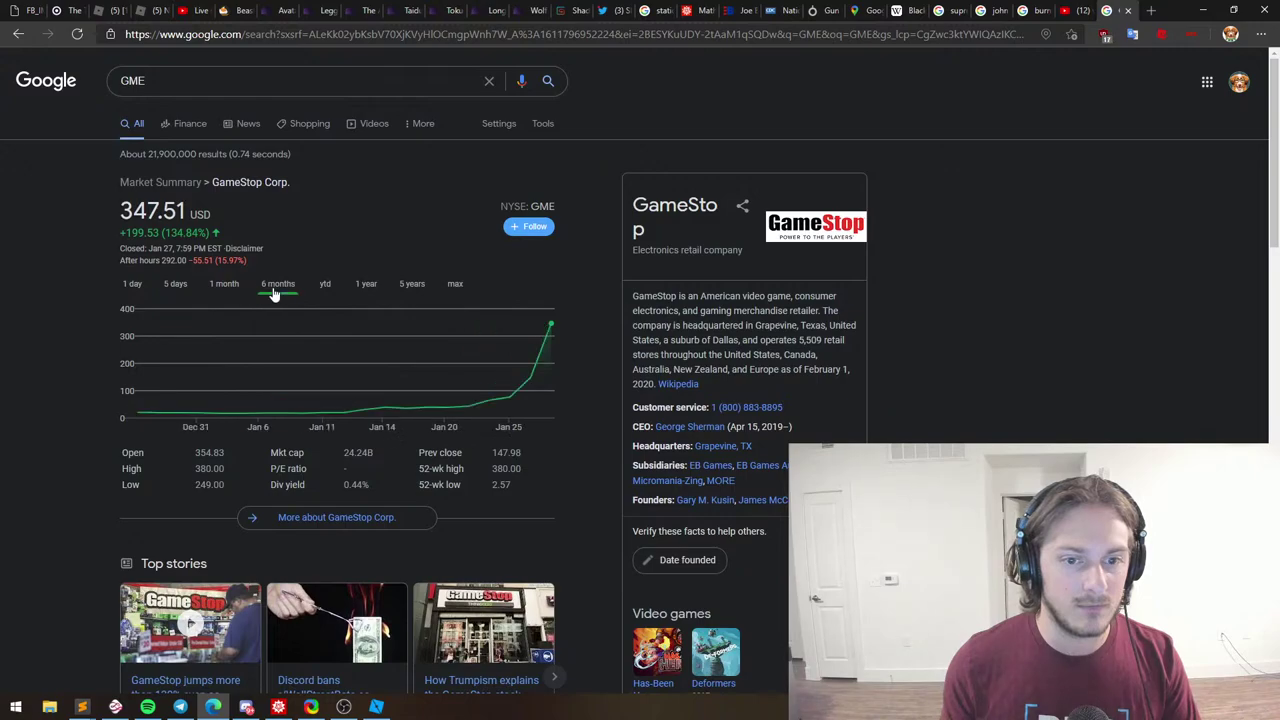
click(176, 285)
drag(120, 210, 228, 208)
click(236, 182)
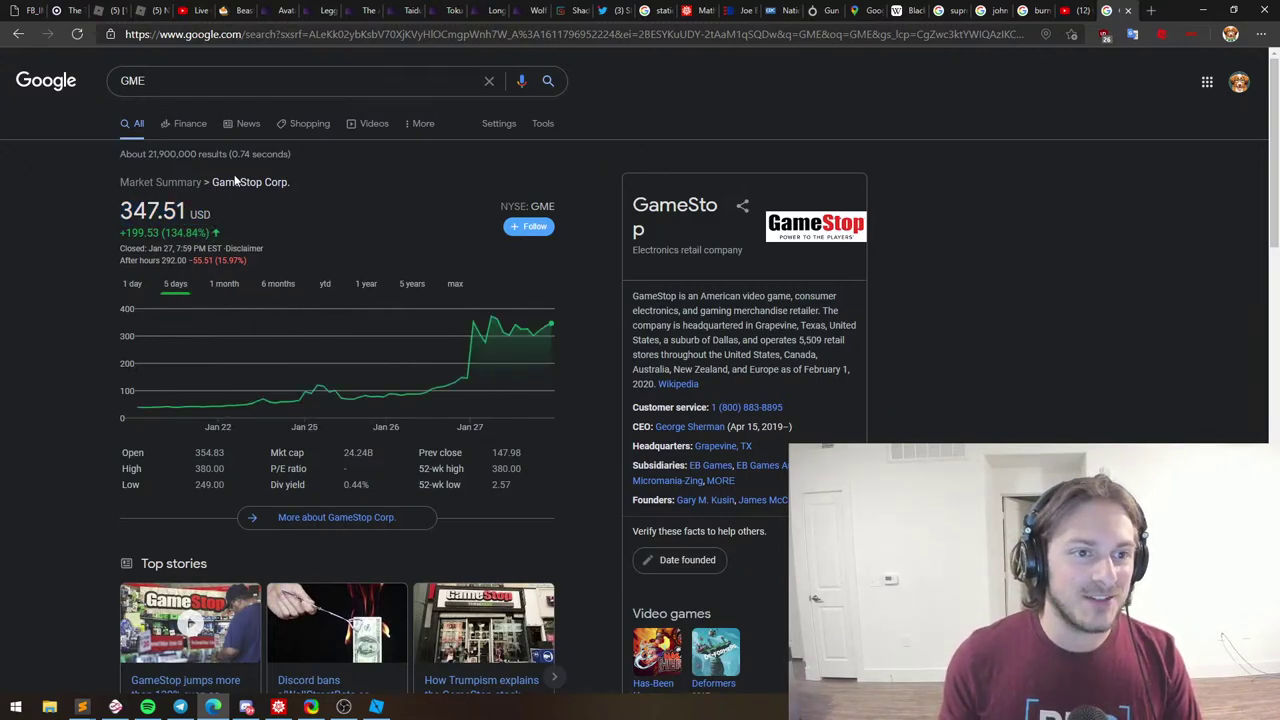
double_click(236, 182)
click(286, 210)
double_click(229, 182)
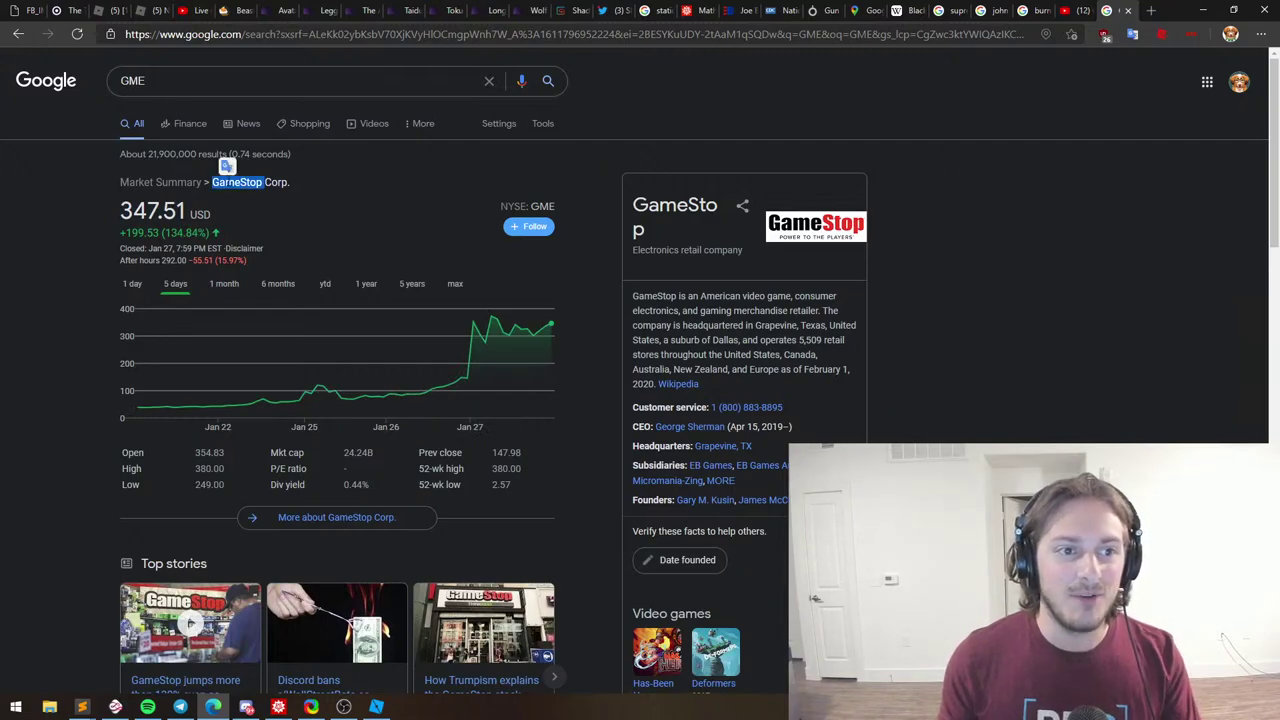
Recheck the Telegram chat, then search Google for "bb stock" and compare BlackBerry's price chart over 1 month, 6 months and 5 days.
key(alt+Tab)
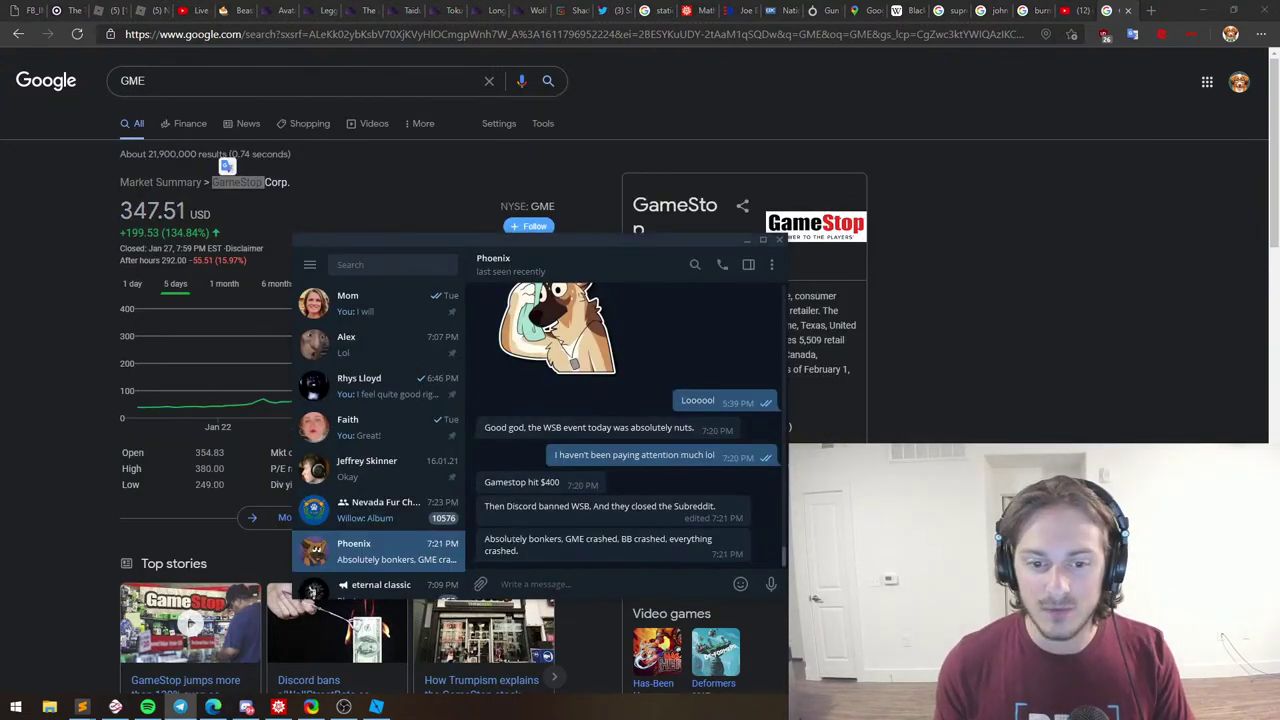
key(alt+Tab)
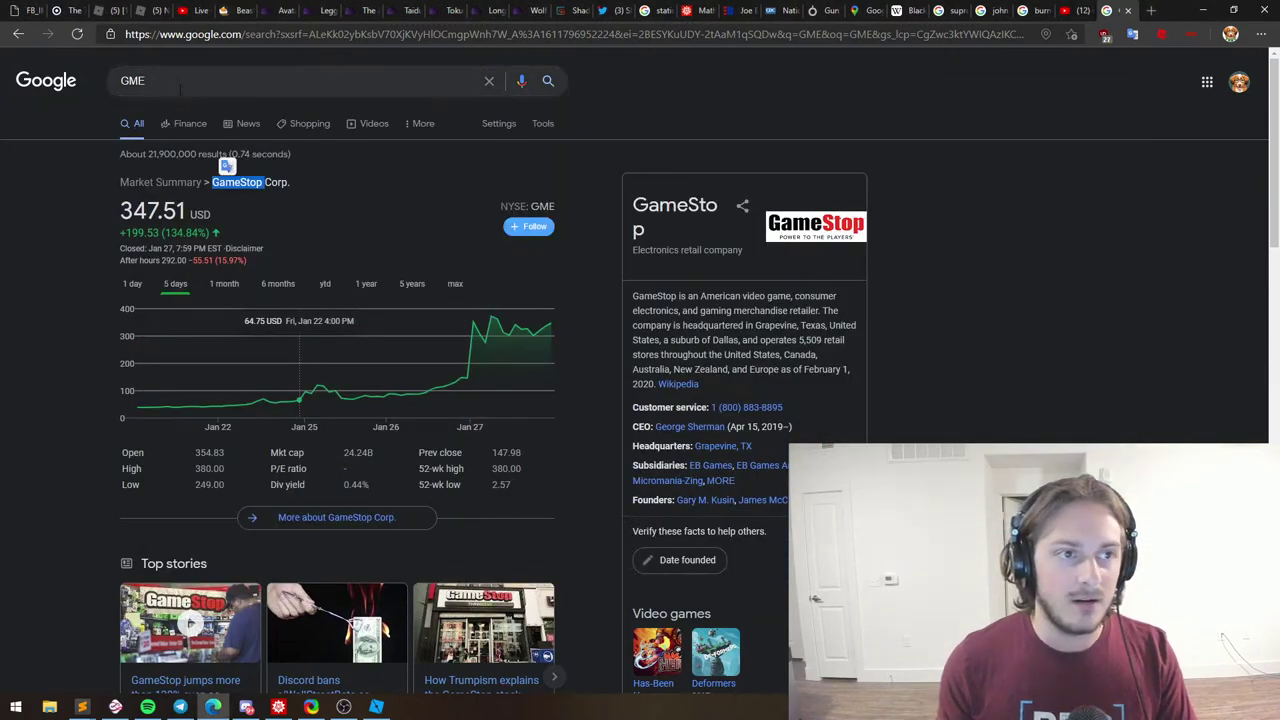
drag(180, 84, 54, 97)
text(BB)
key(Down)
key(Return)
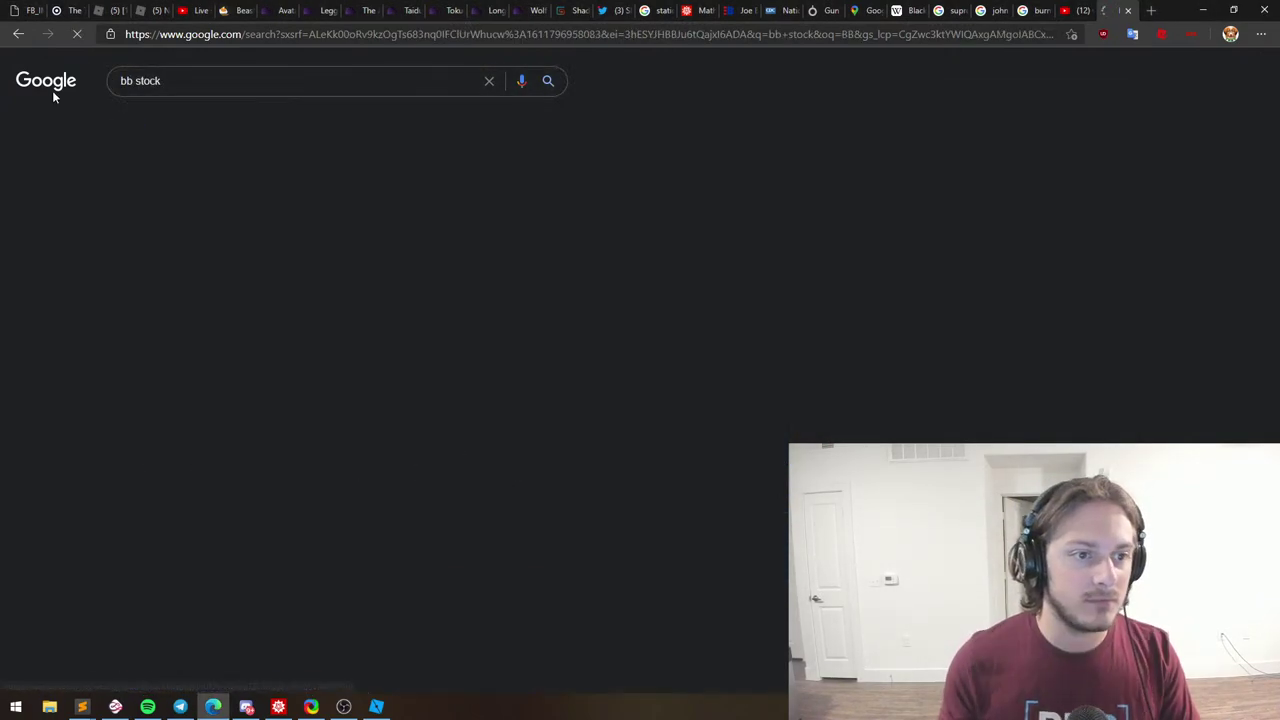
click(224, 284)
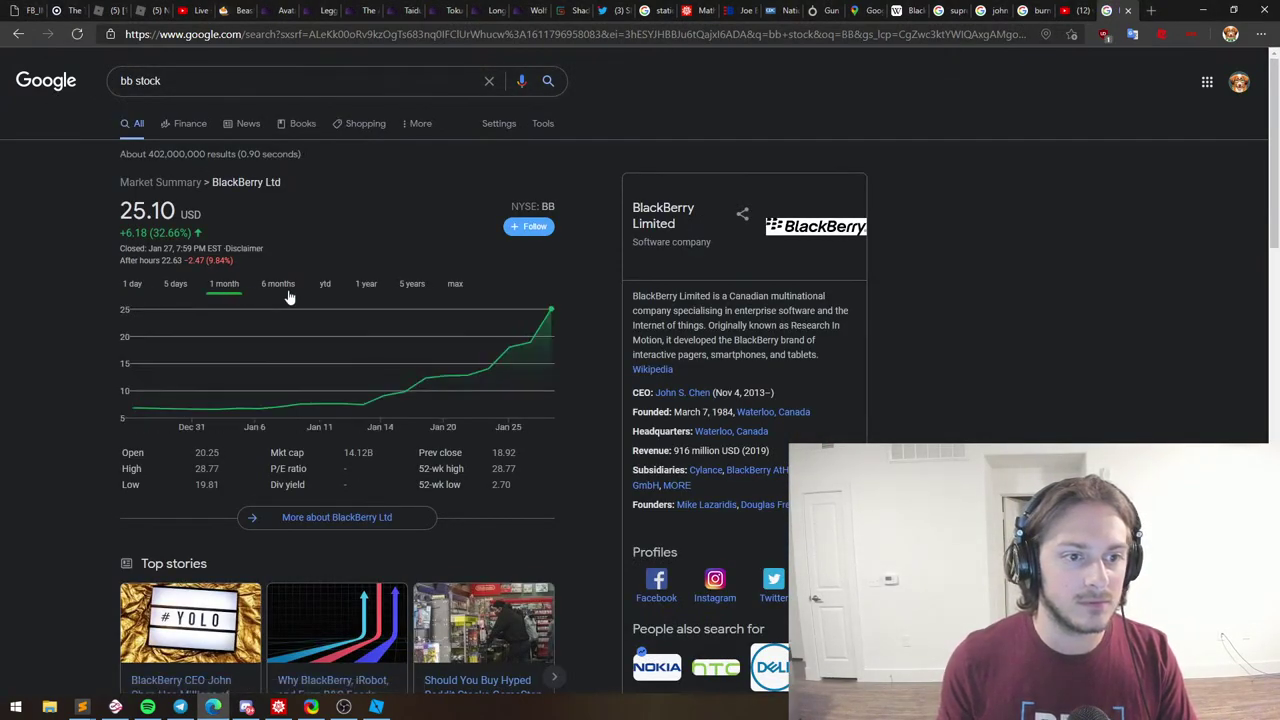
click(279, 285)
click(175, 285)
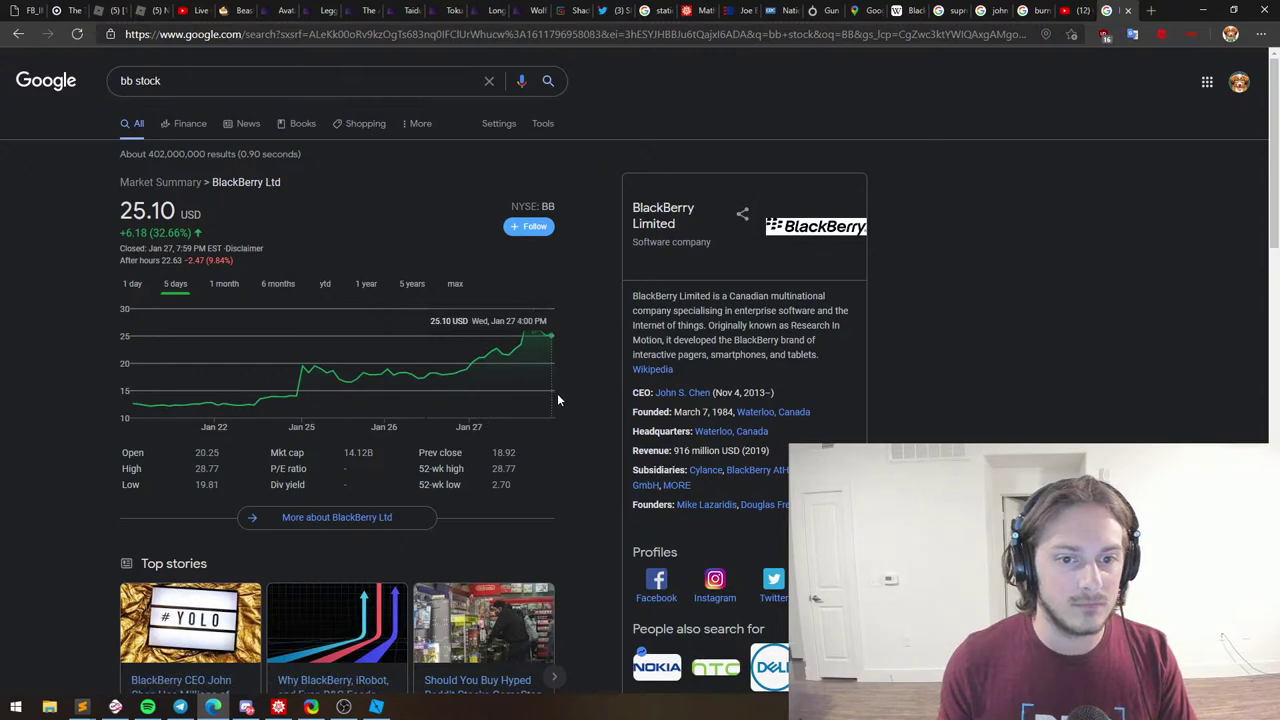
Switch to Telegram and send the message "GME crashed???" in the open chat.
key(alt+Tab)
double_click(573, 539)
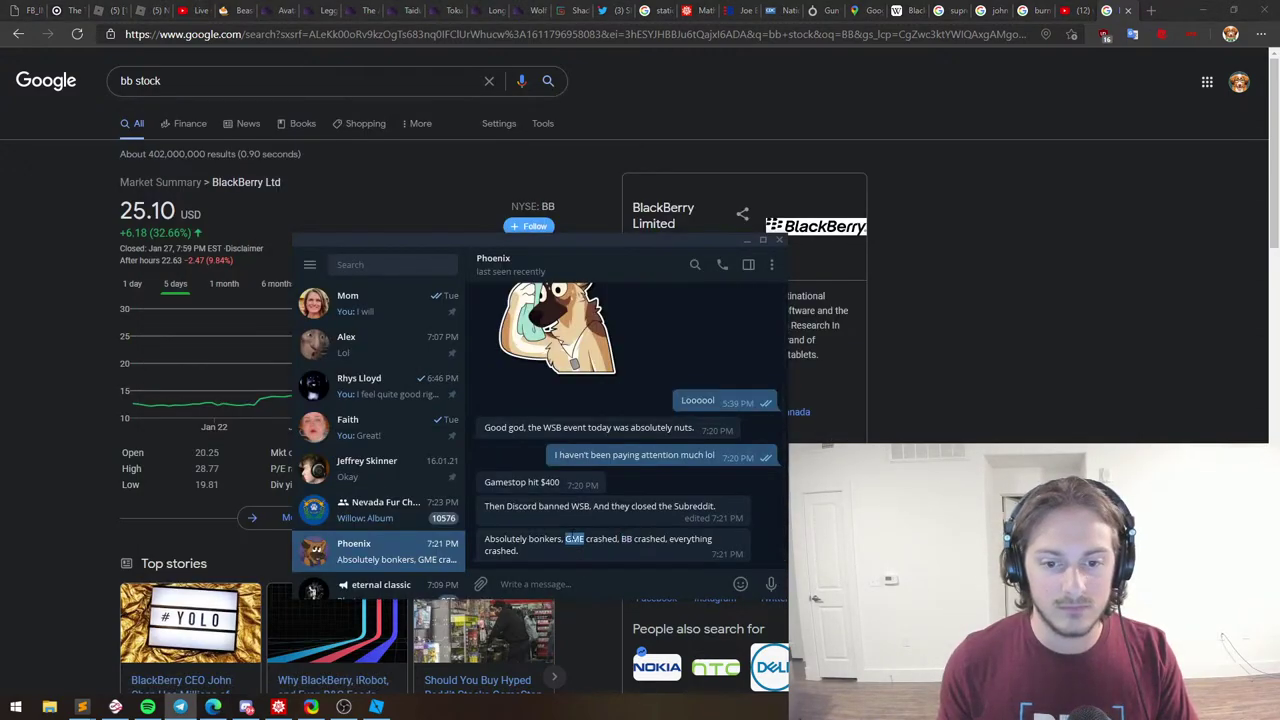
text(GME)
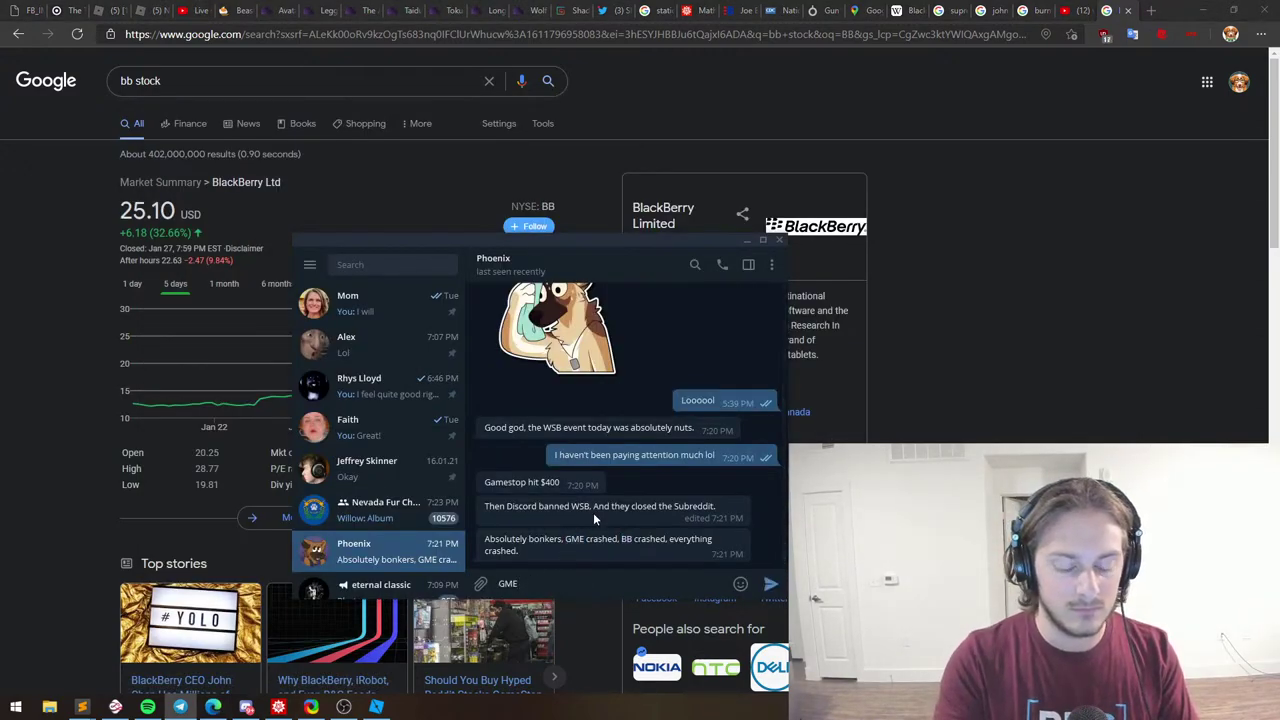
text( cra)
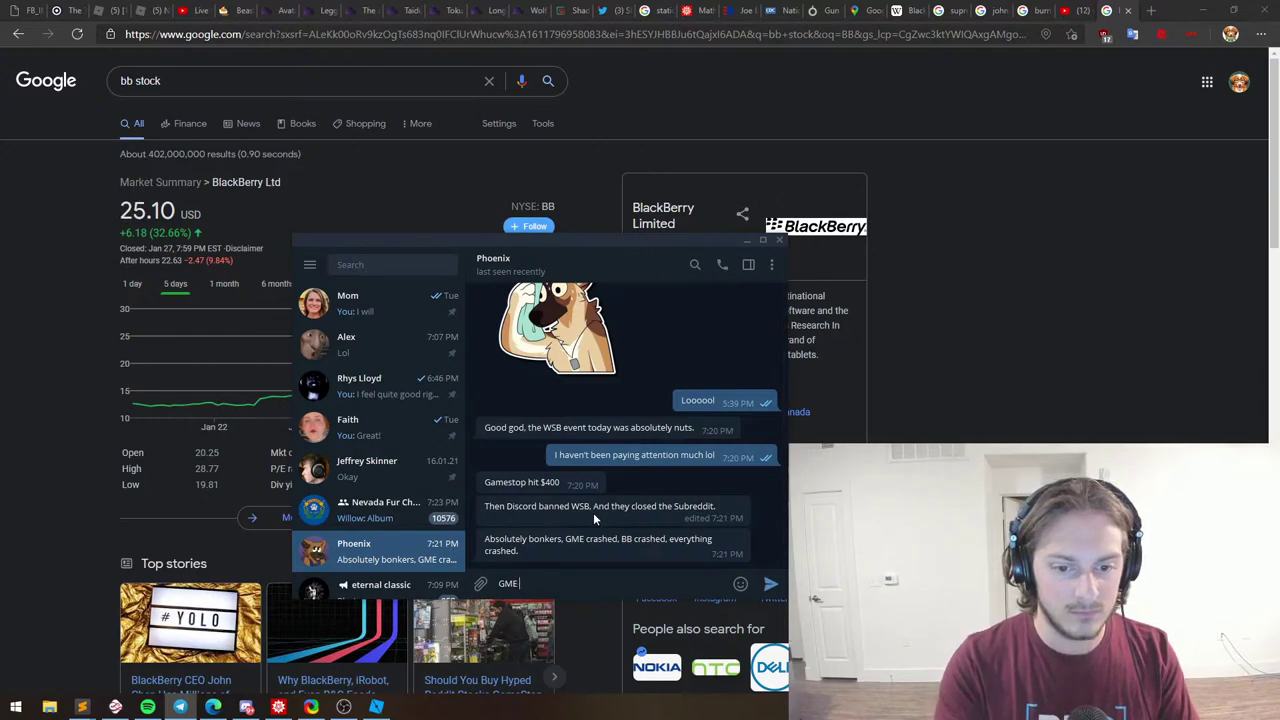
text(shed???)
key(Return)
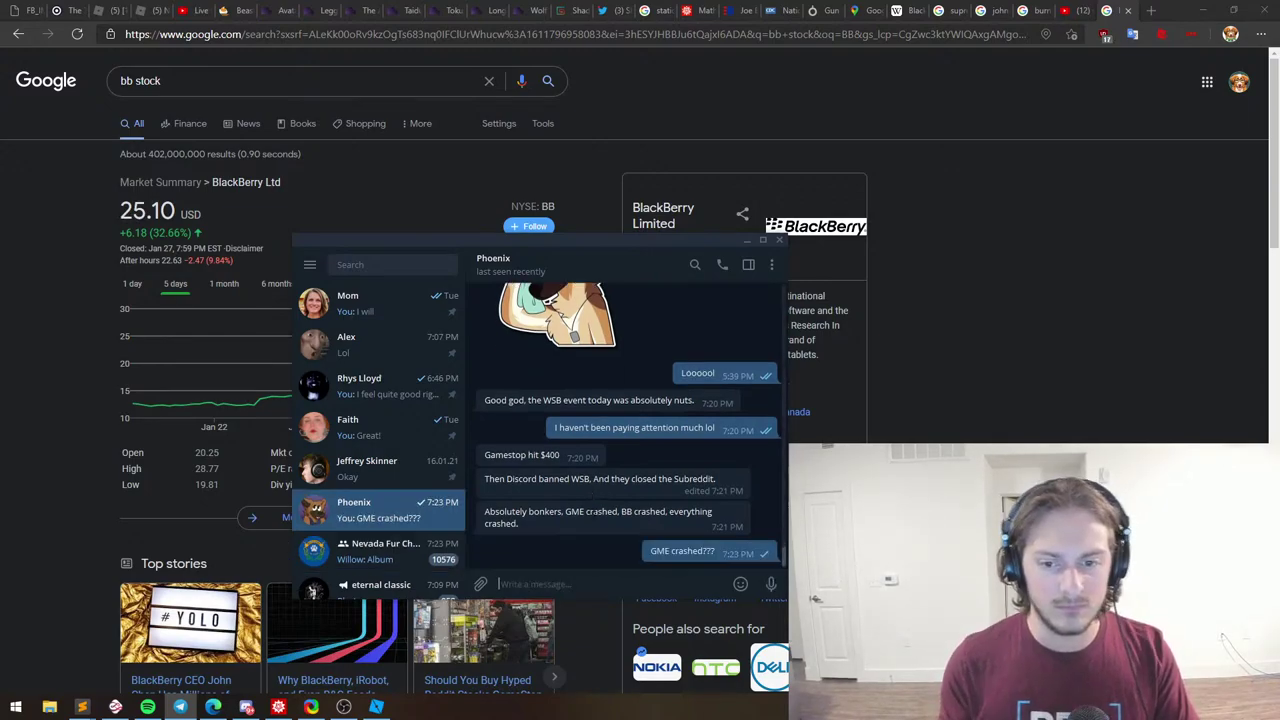
Return to the browser, view BlackBerry's 1-day chart, and search Google for "GME stock" to show GameStop's 5-day chart.
key(alt+Tab)
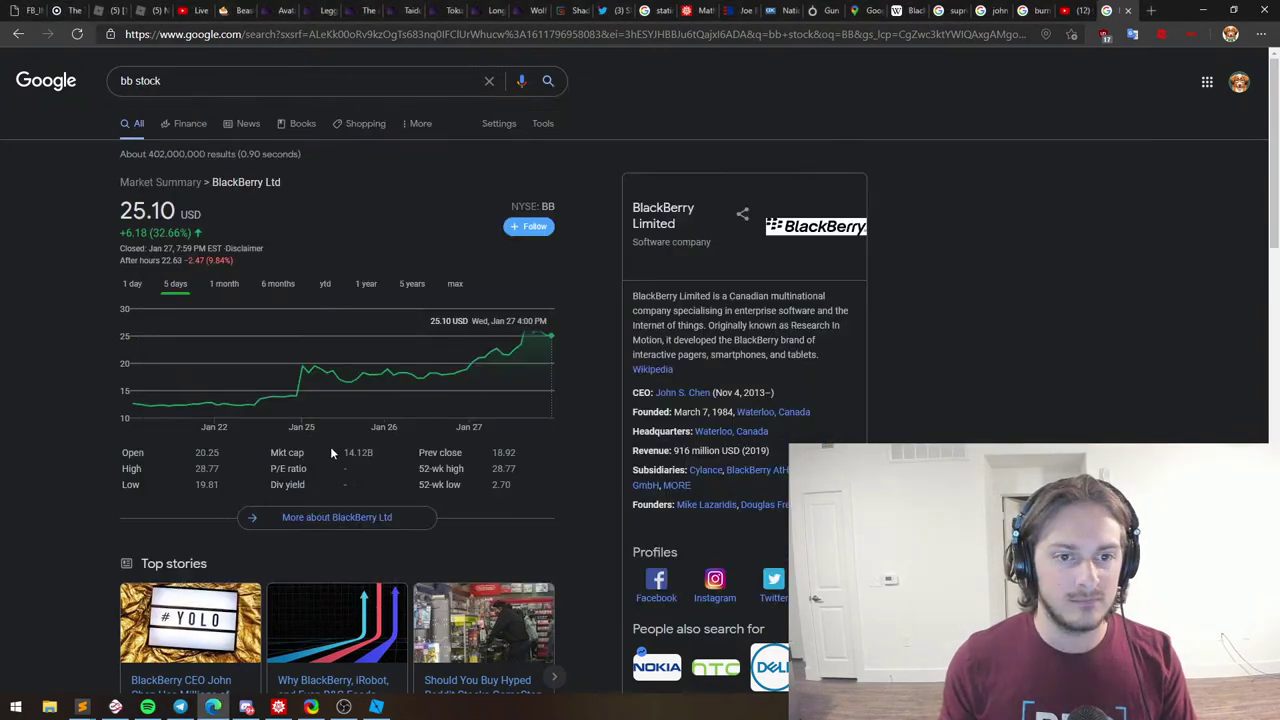
click(134, 288)
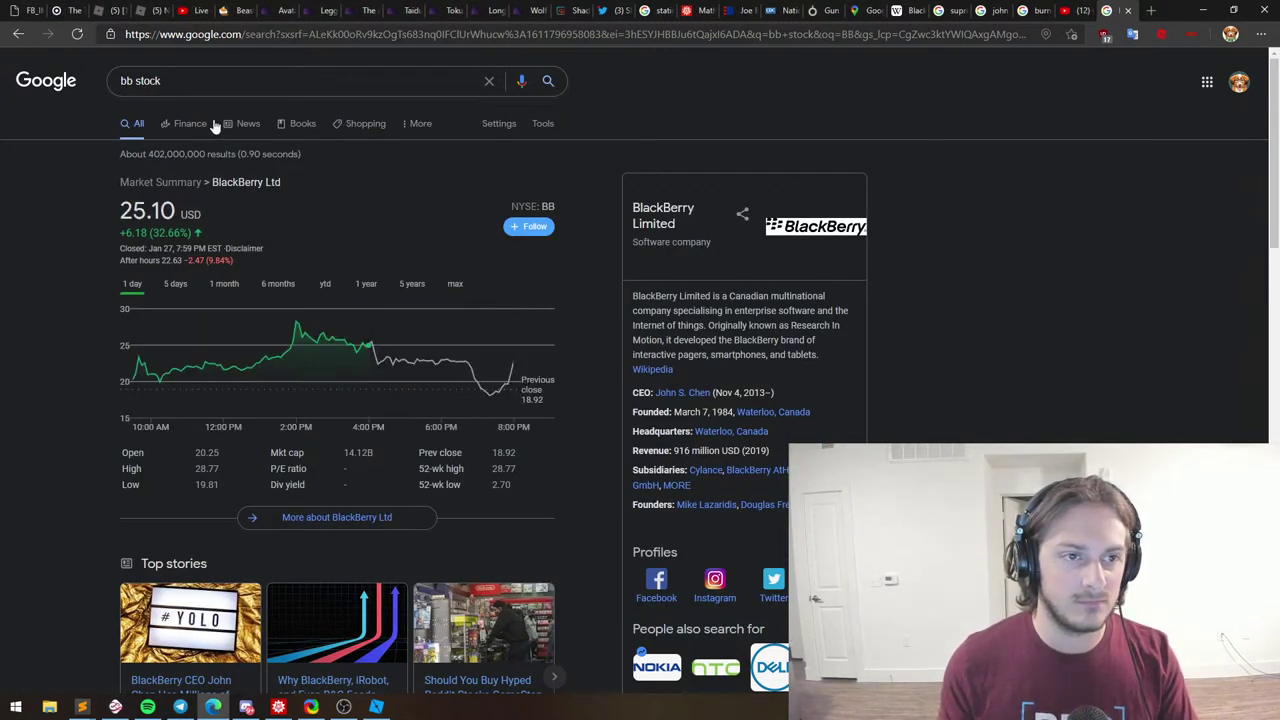
drag(200, 82, 43, 95)
text(GME stock)
key(Return)
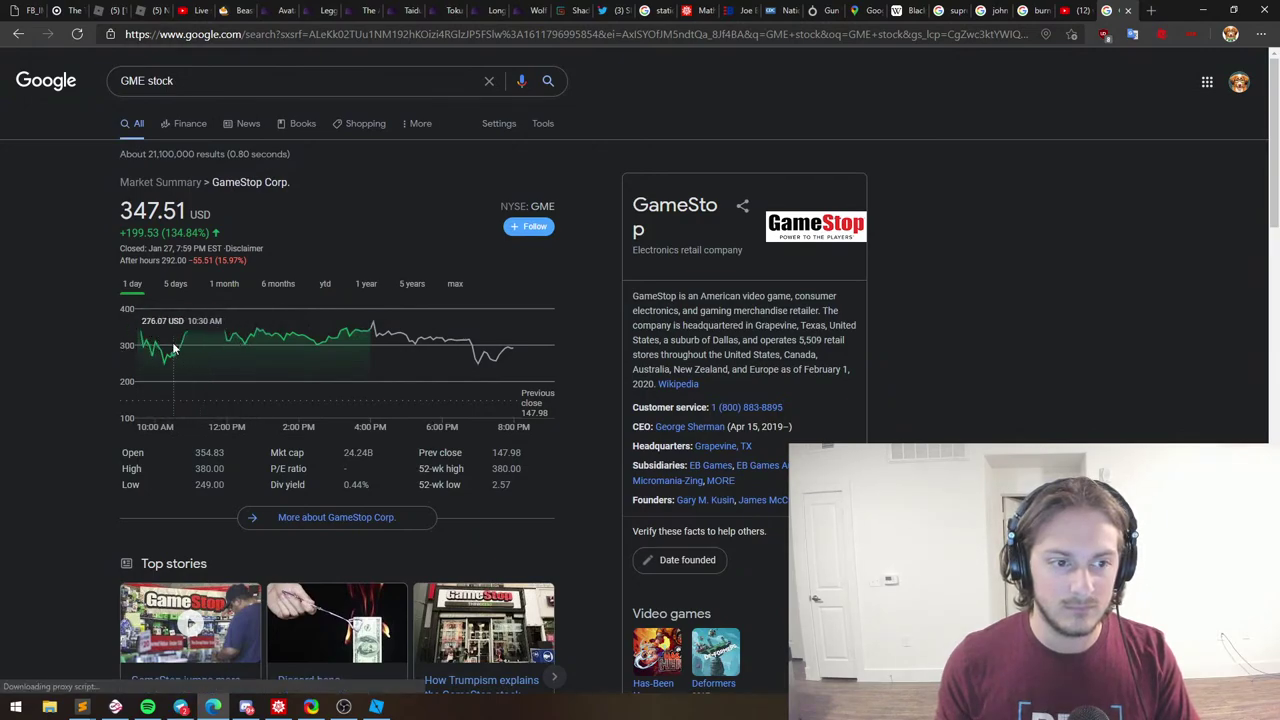
click(175, 283)
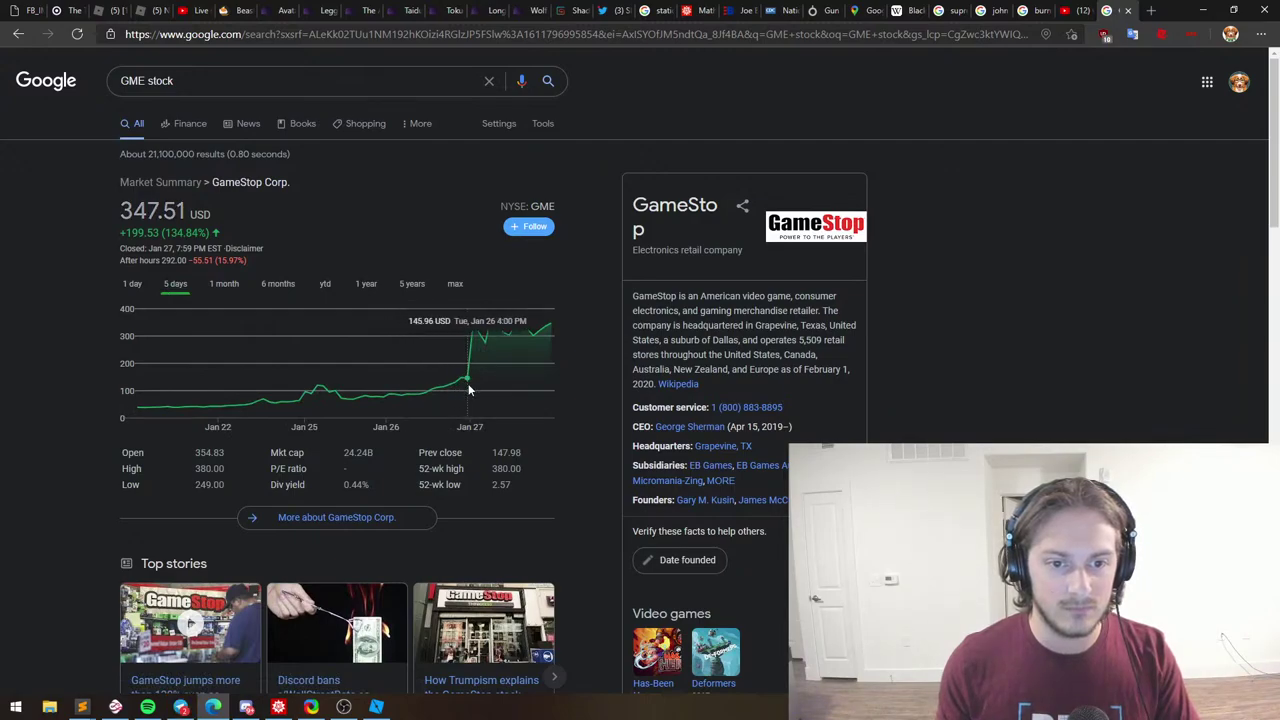
Send the message "Looks like if you bought yesterday you're fucking golden" in the open Telegram chat.
key(alt+Tab)
text(Looks)
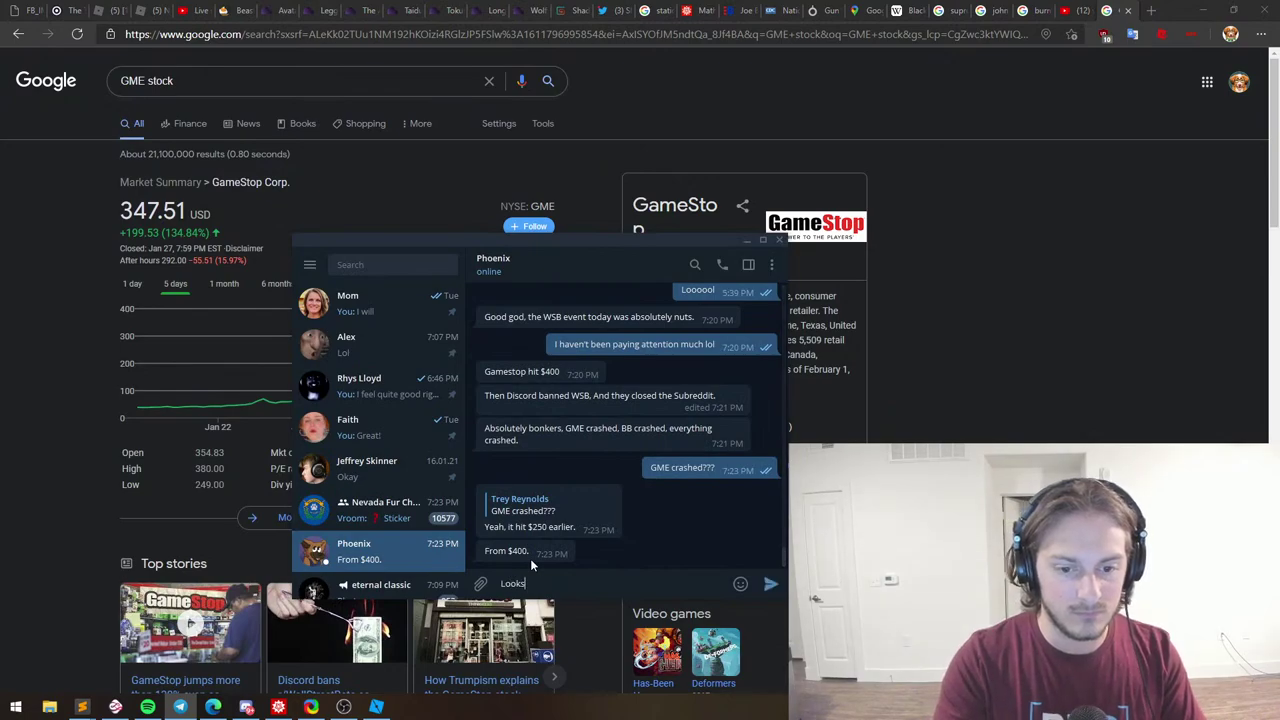
text( like if you bourhgt)
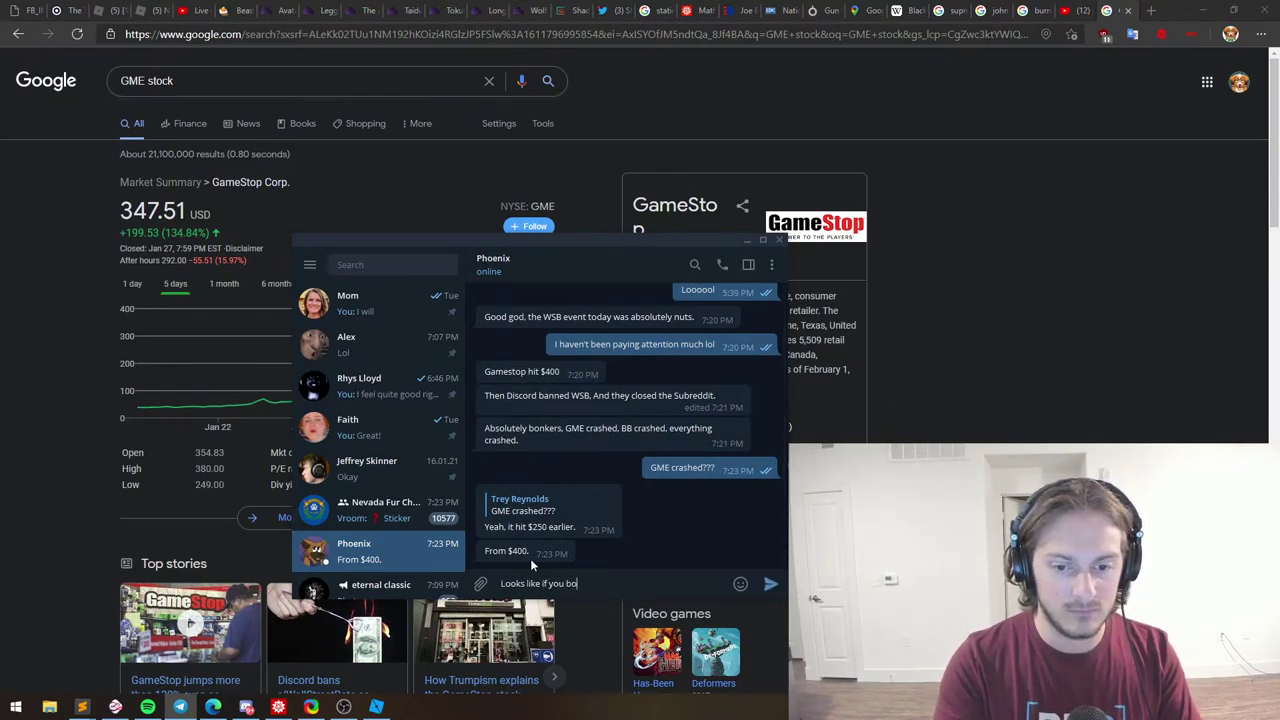
key(BackSpace)
key(BackSpace)
key(BackSpace)
key(BackSpace)
text(g)
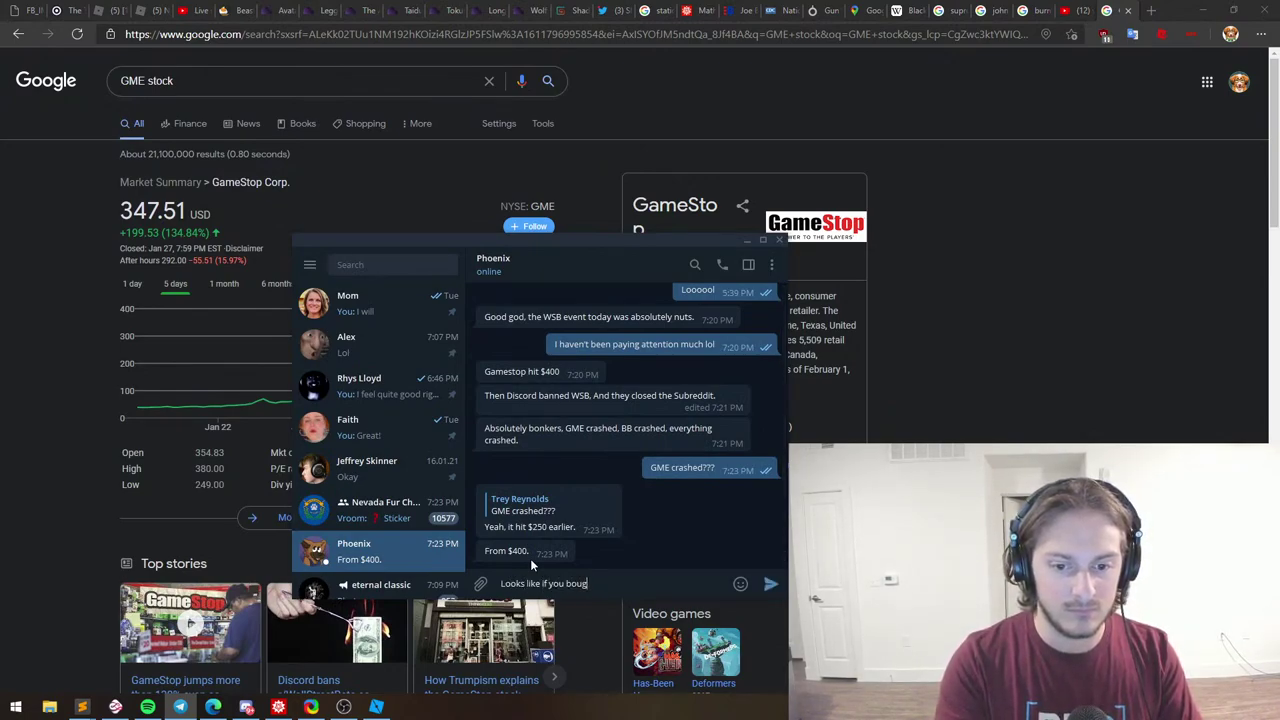
text(ht yesterday)
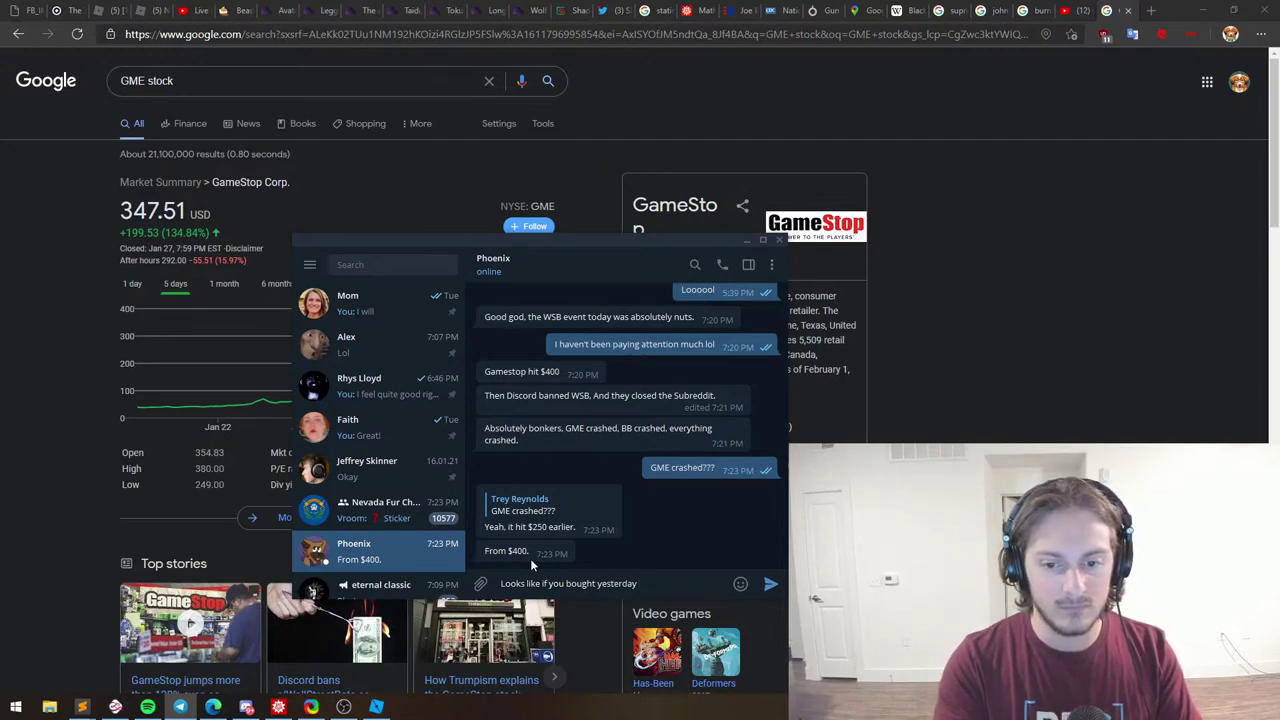
text( you're fucking golden)
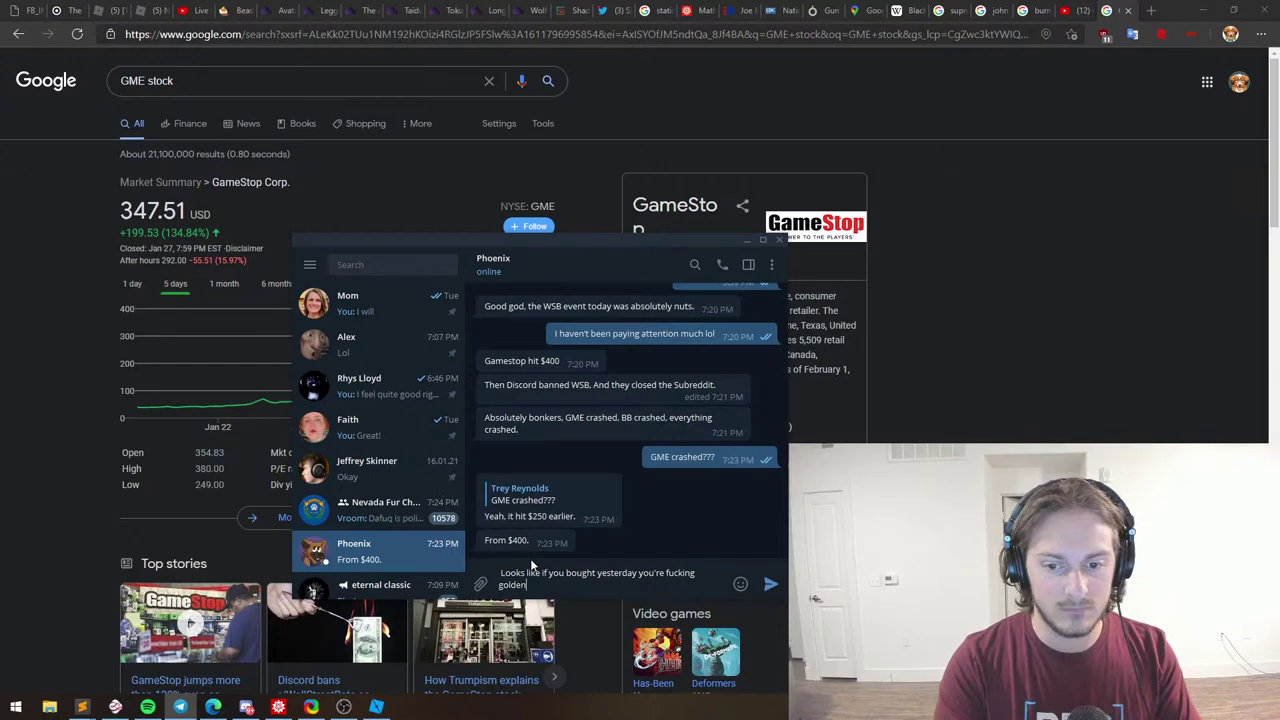
key(Return)
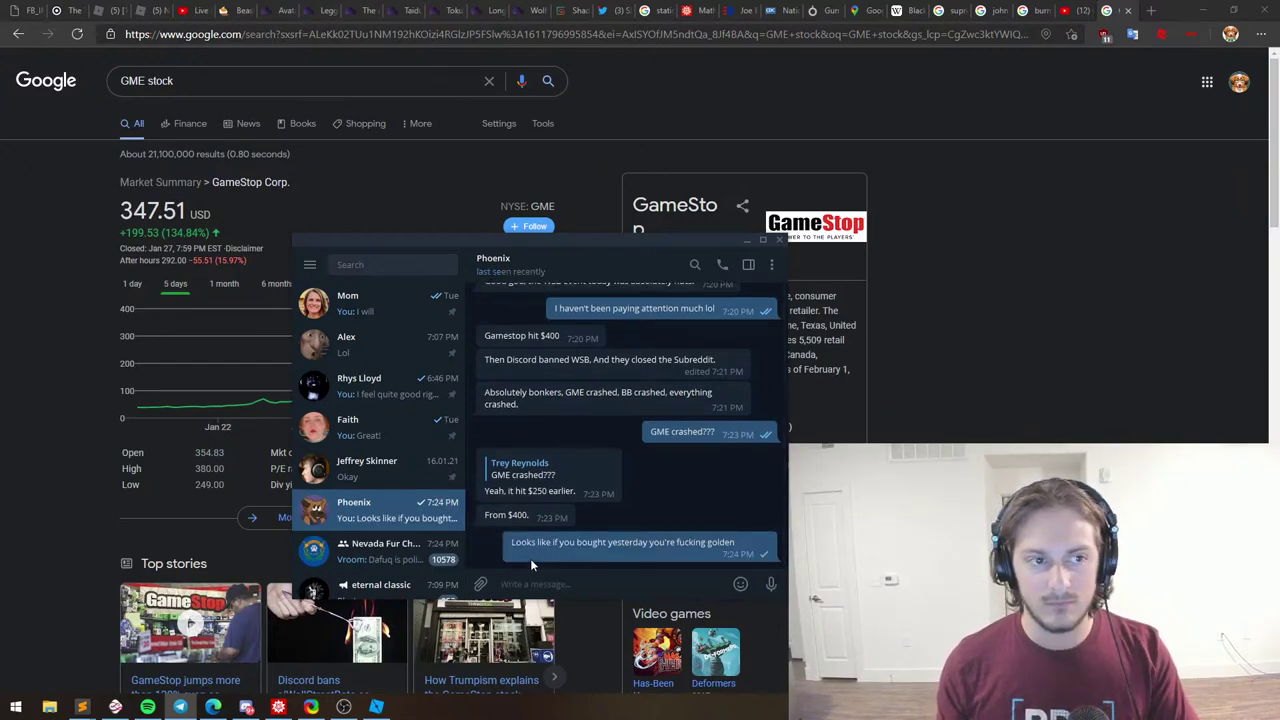
Switch to the browser, search Google for "NVDA" and change the time range of Nvidia's price chart.
key(alt+Tab)
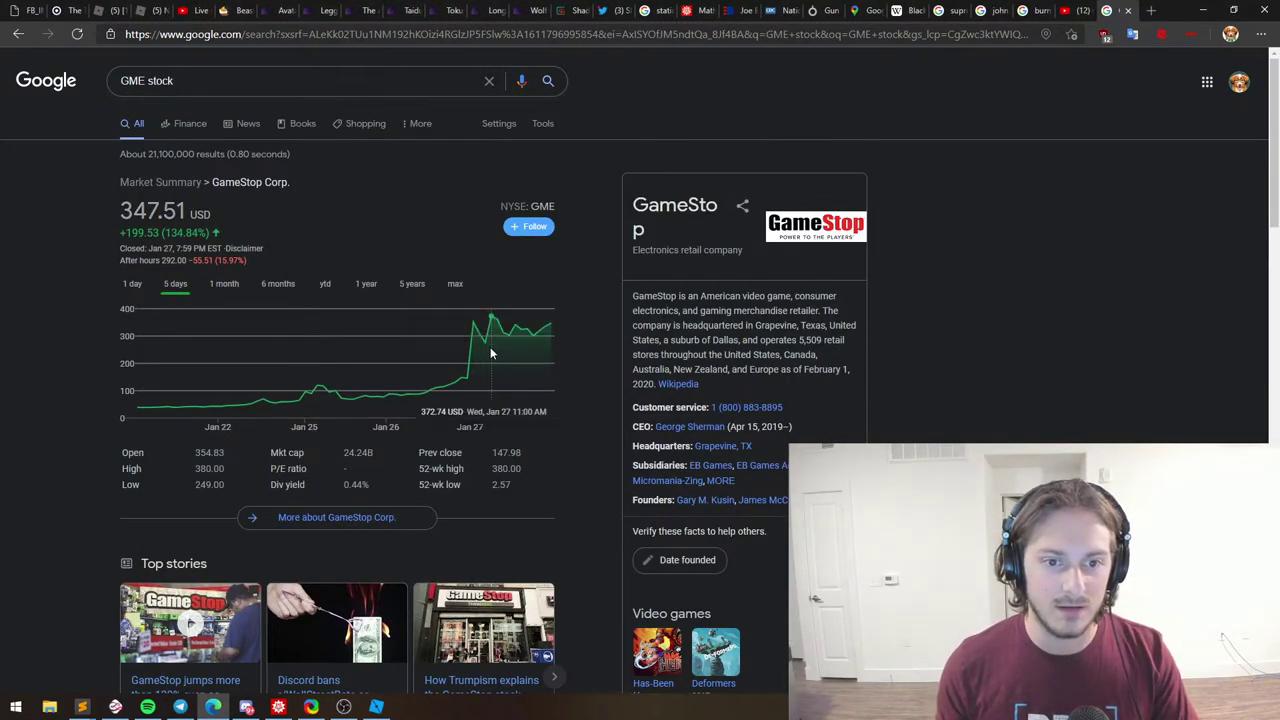
triple_click(164, 80)
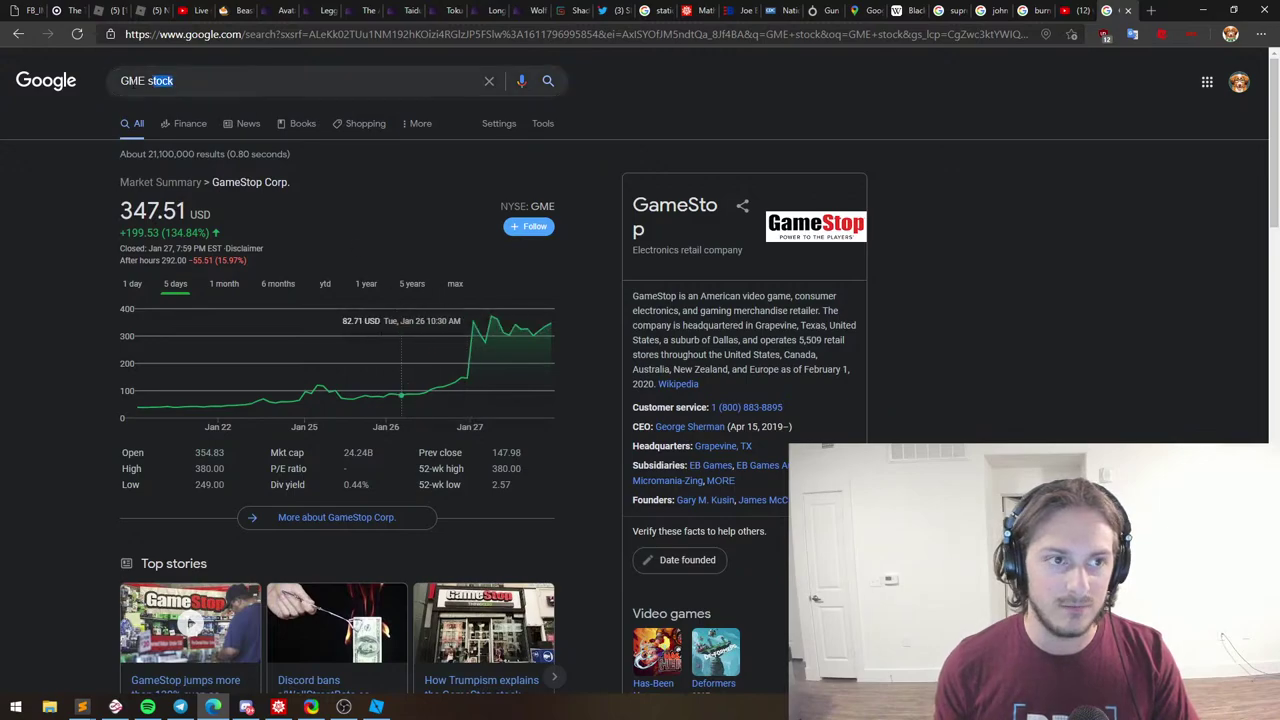
text(NVDA)
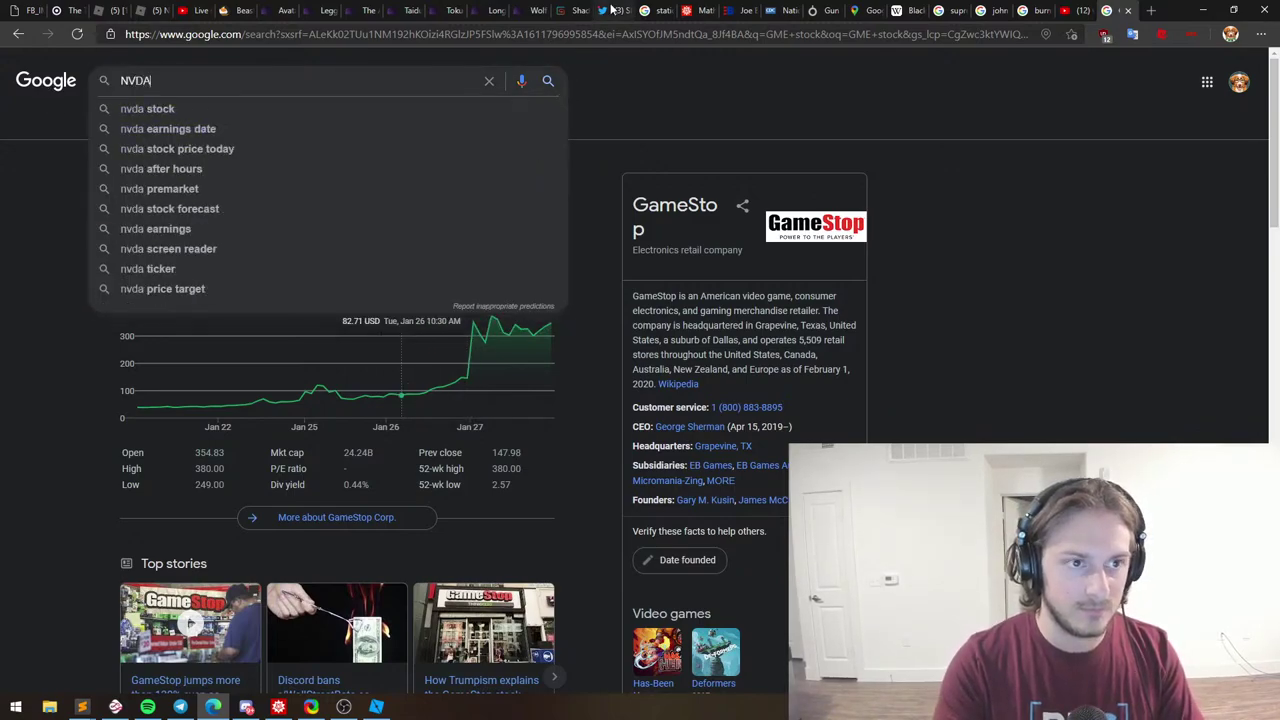
key(Return)
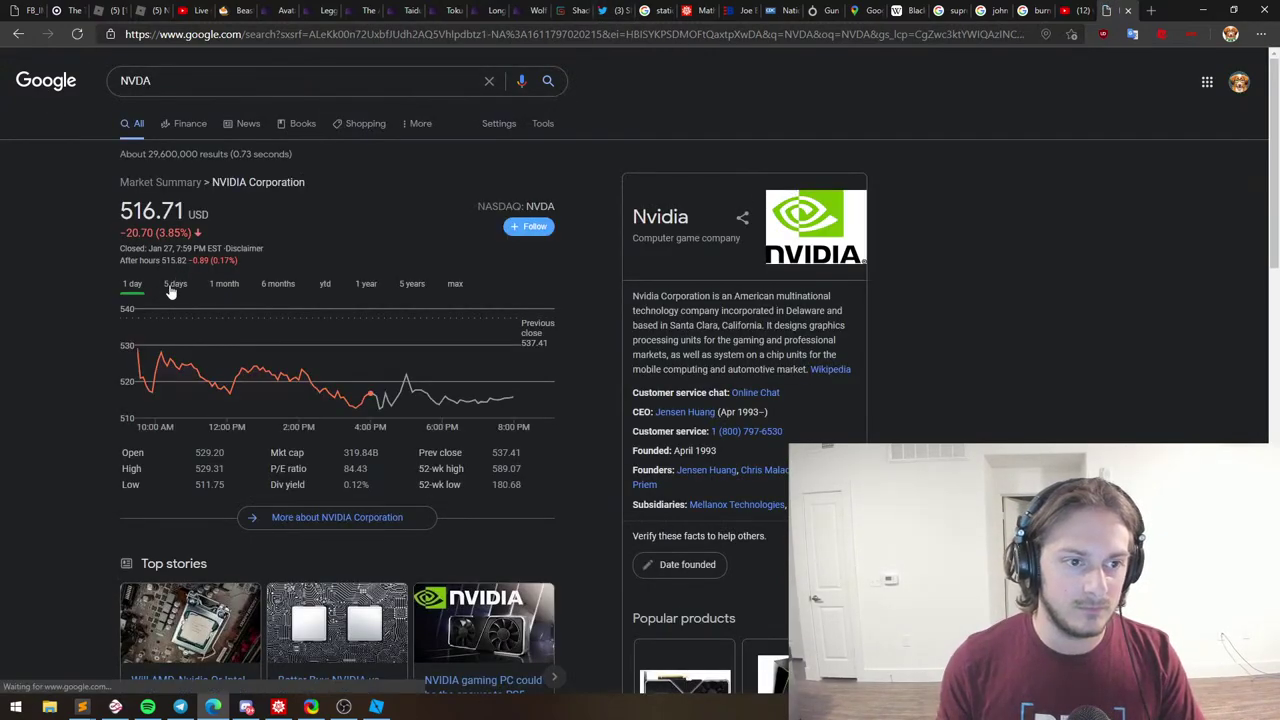
click(173, 284)
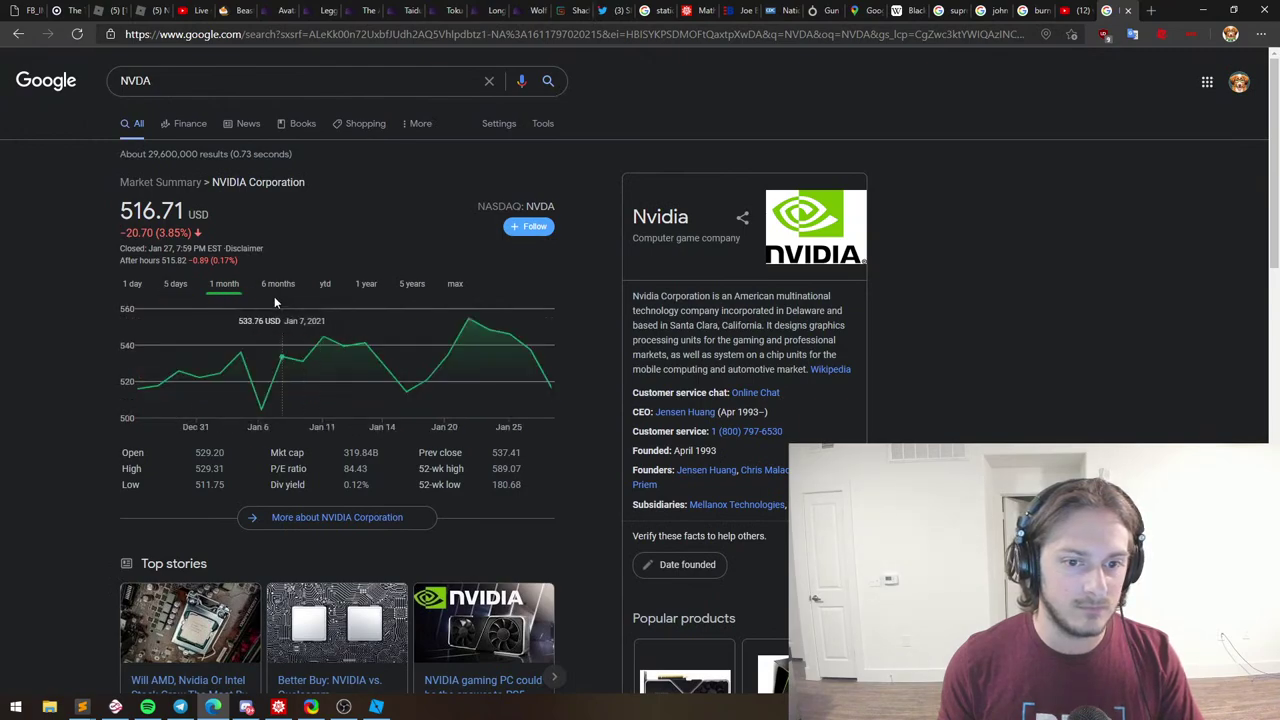
Compare Nvidia's price chart over 6 months, year to date, 1 year and 5 years.
click(279, 284)
click(325, 284)
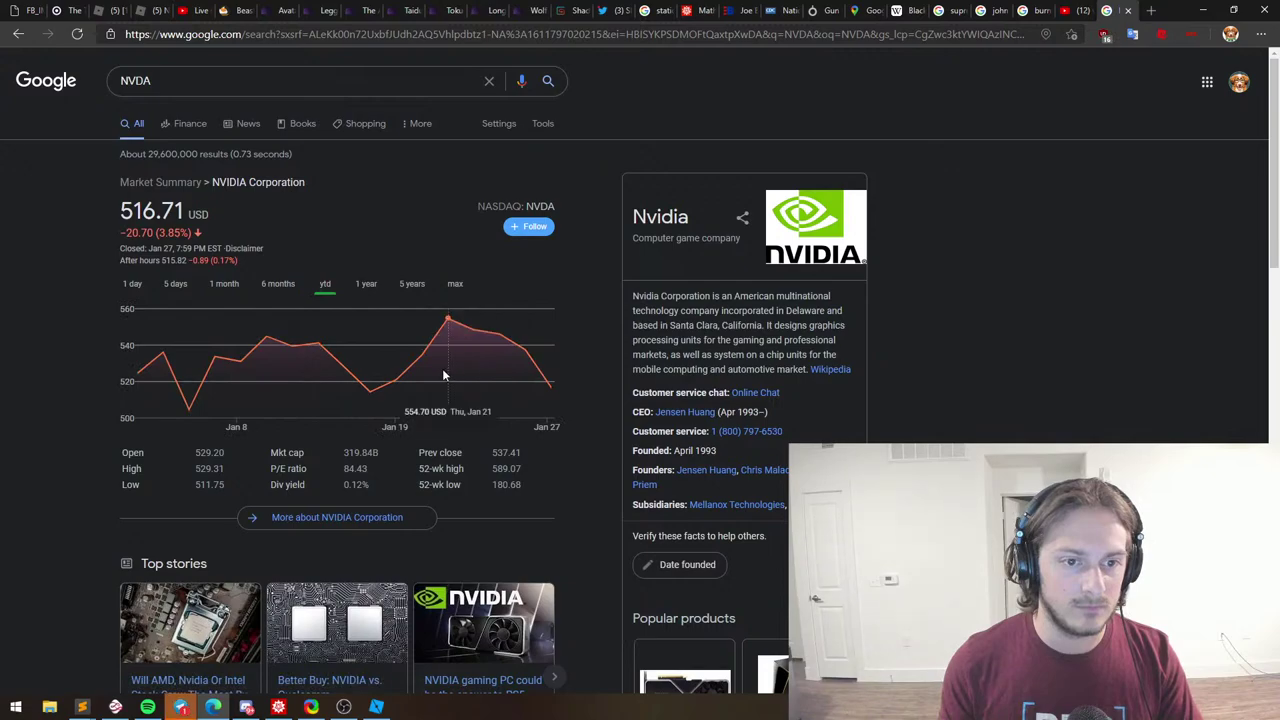
click(285, 285)
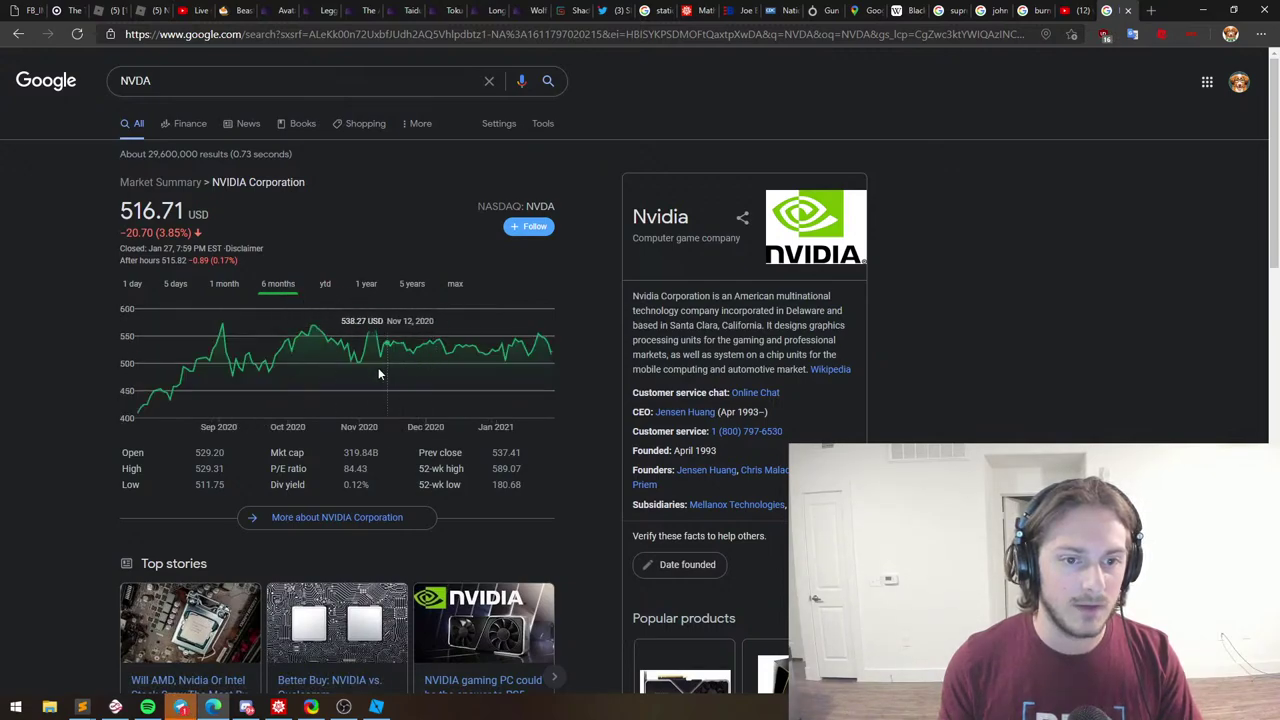
click(366, 284)
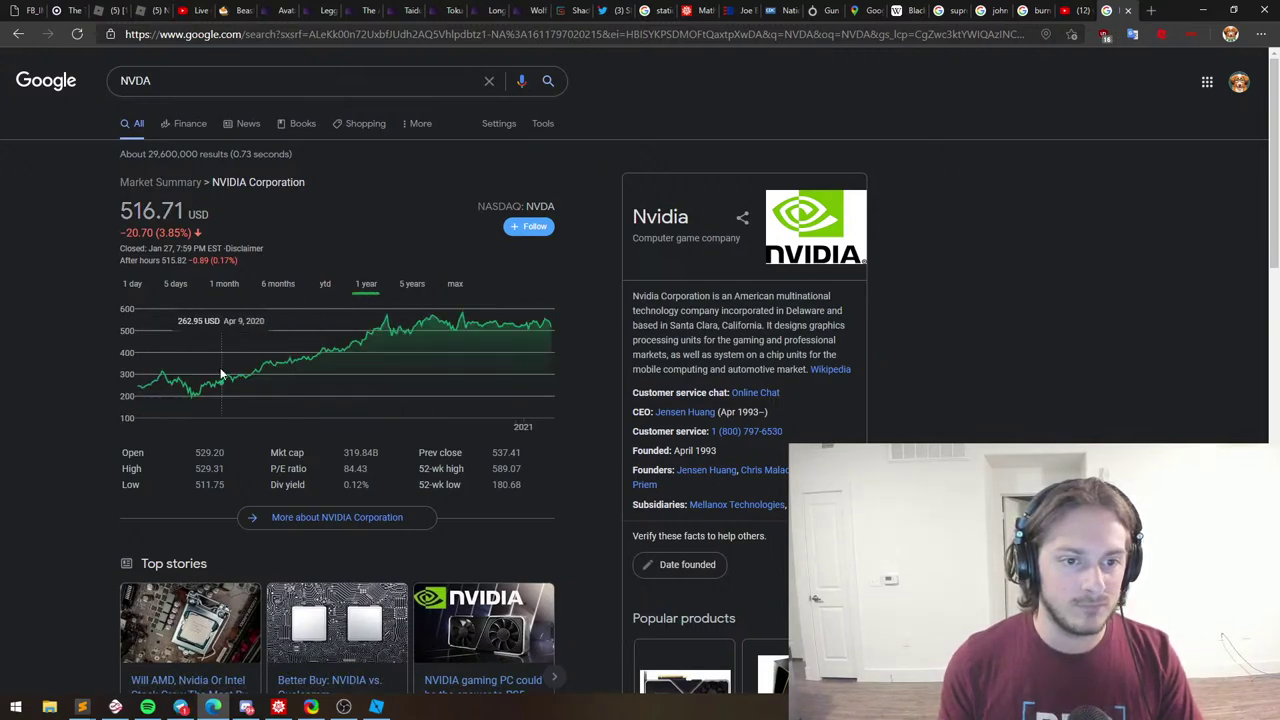
click(411, 284)
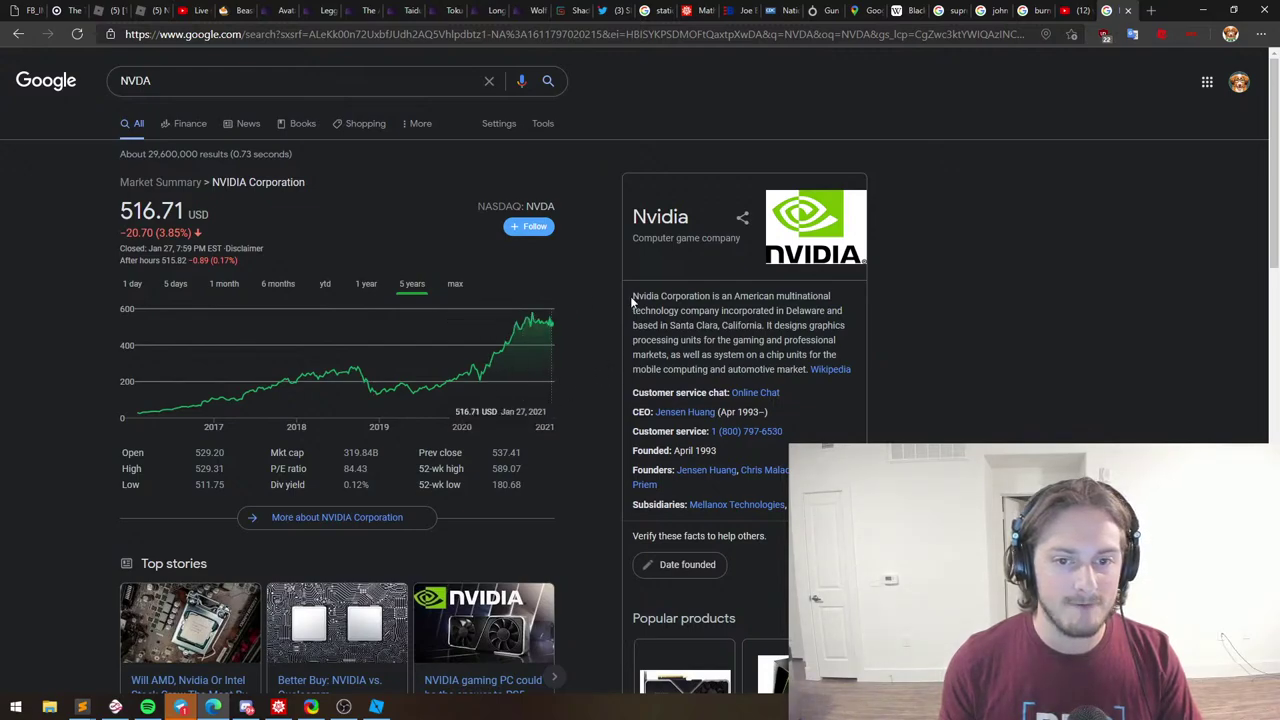
Switch to Telegram and reply "lol" to the shared chart image.
key(alt+Tab)
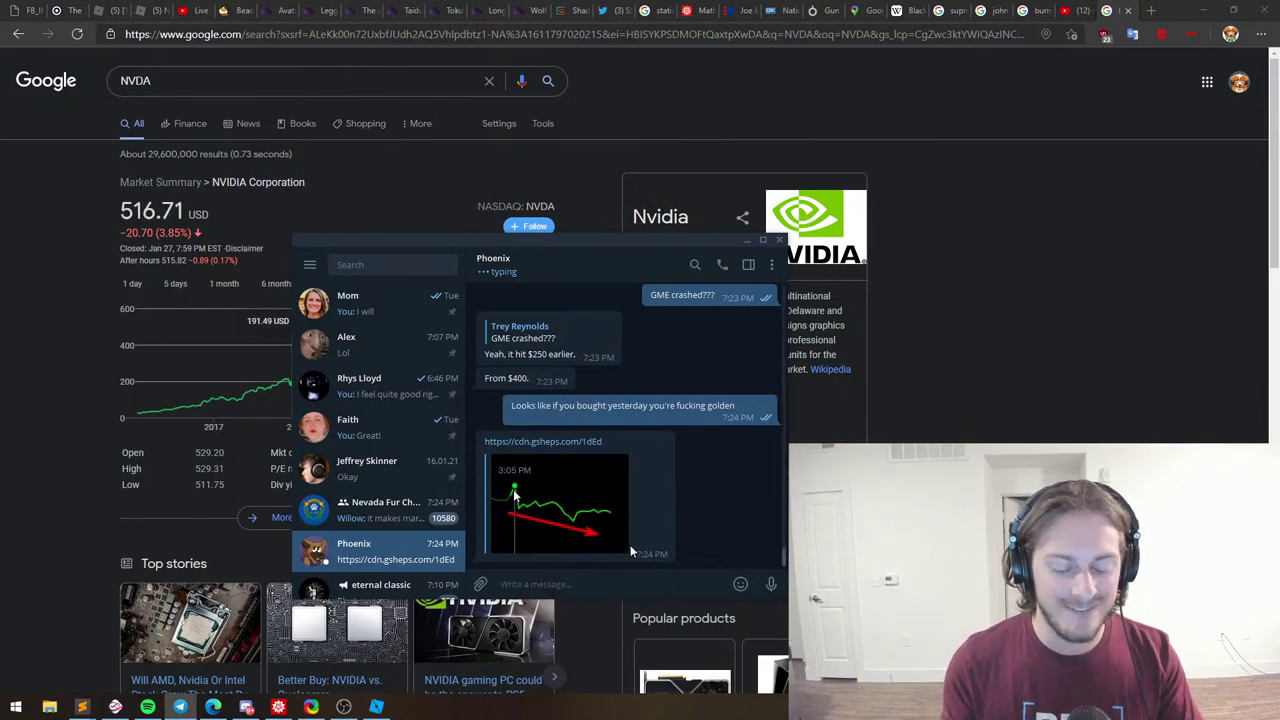
text(lol)
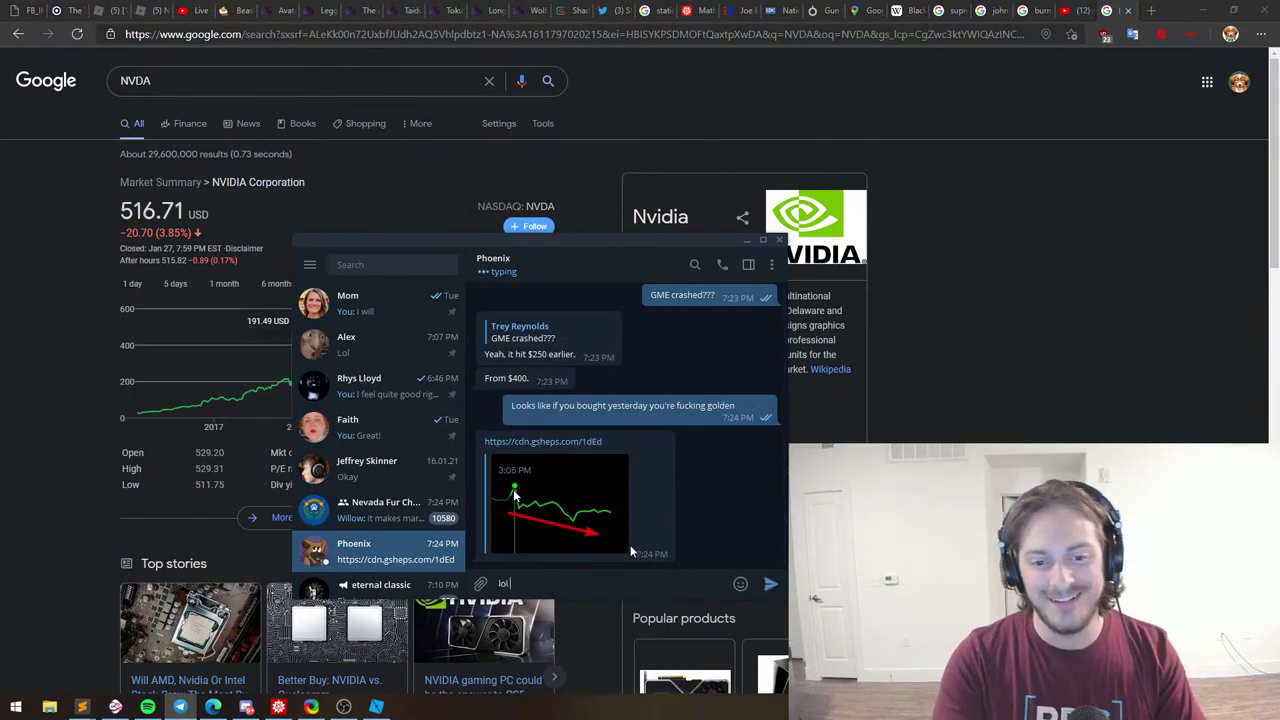
key(Return)
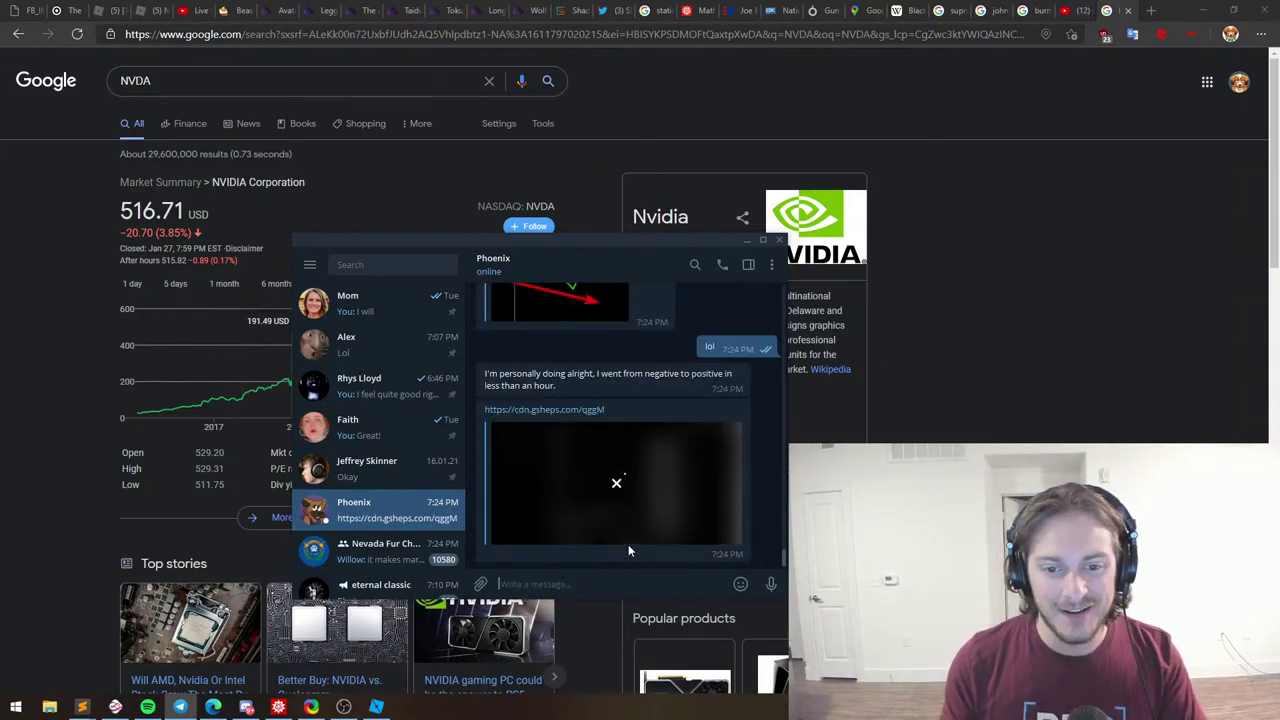
Highlight the message about going from negative to positive, view the shared portfolio screenshot enlarged and close it.
drag(486, 374, 608, 386)
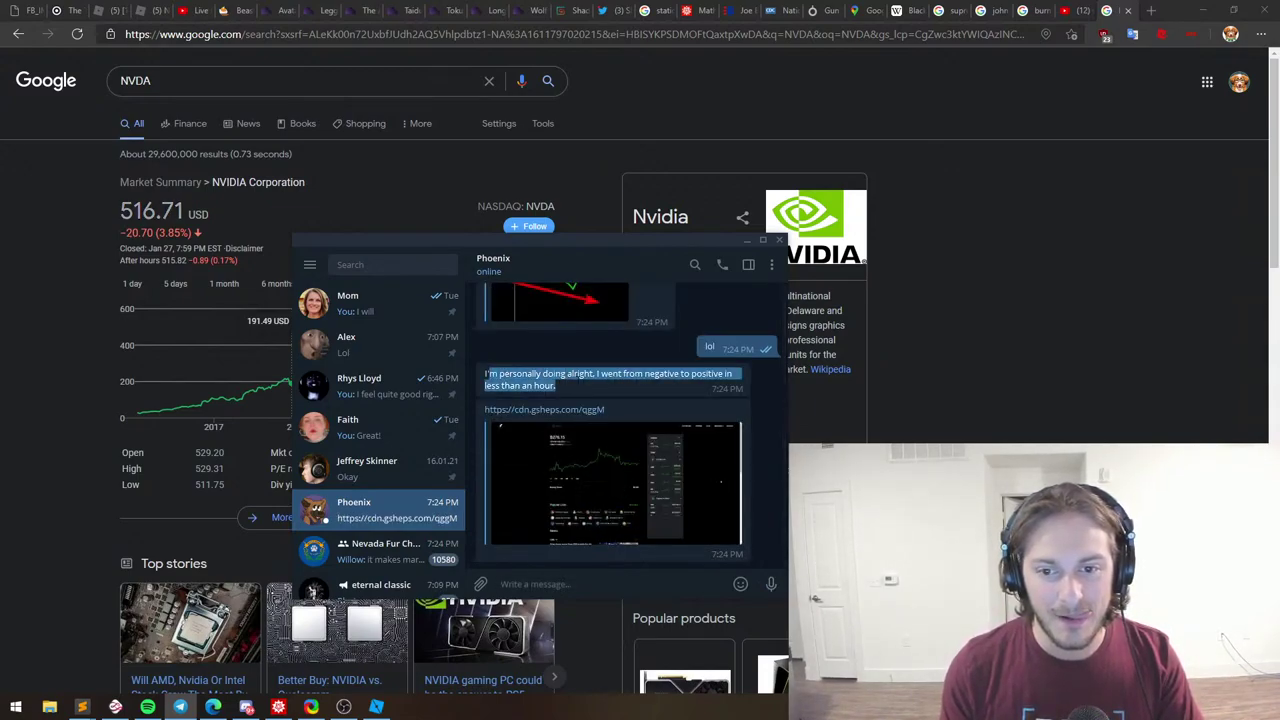
click(608, 385)
click(596, 465)
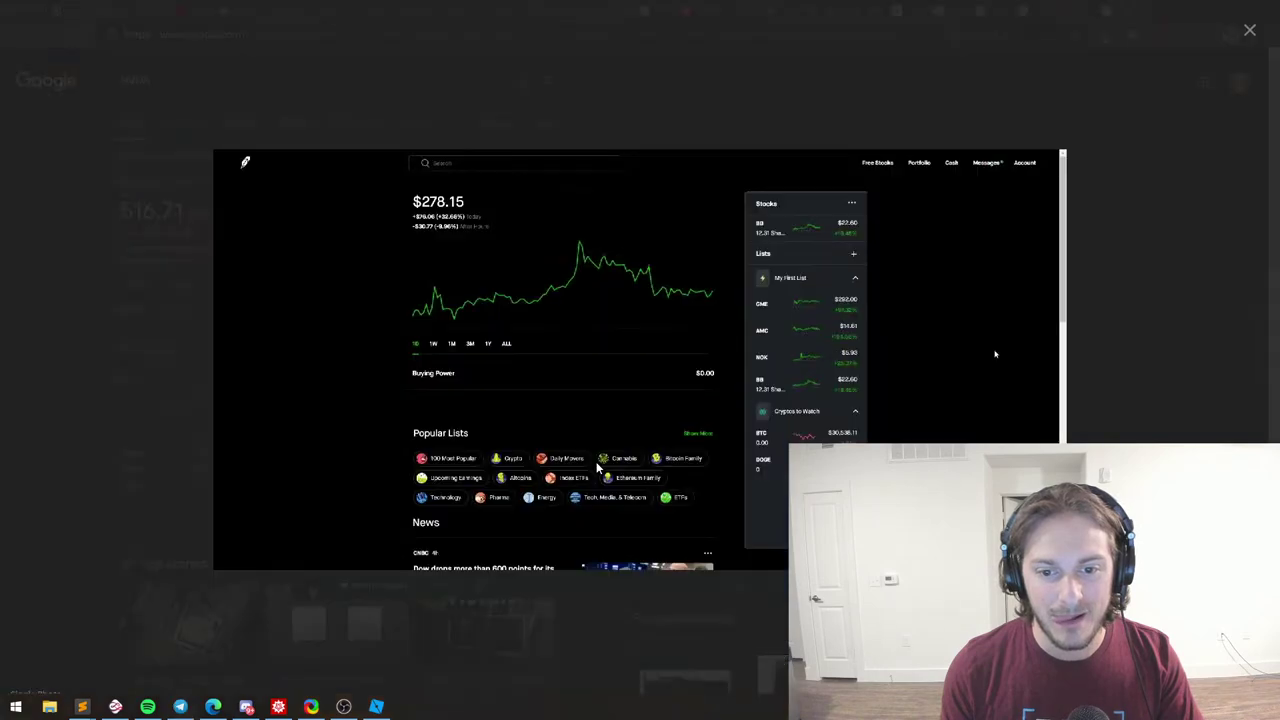
click(537, 637)
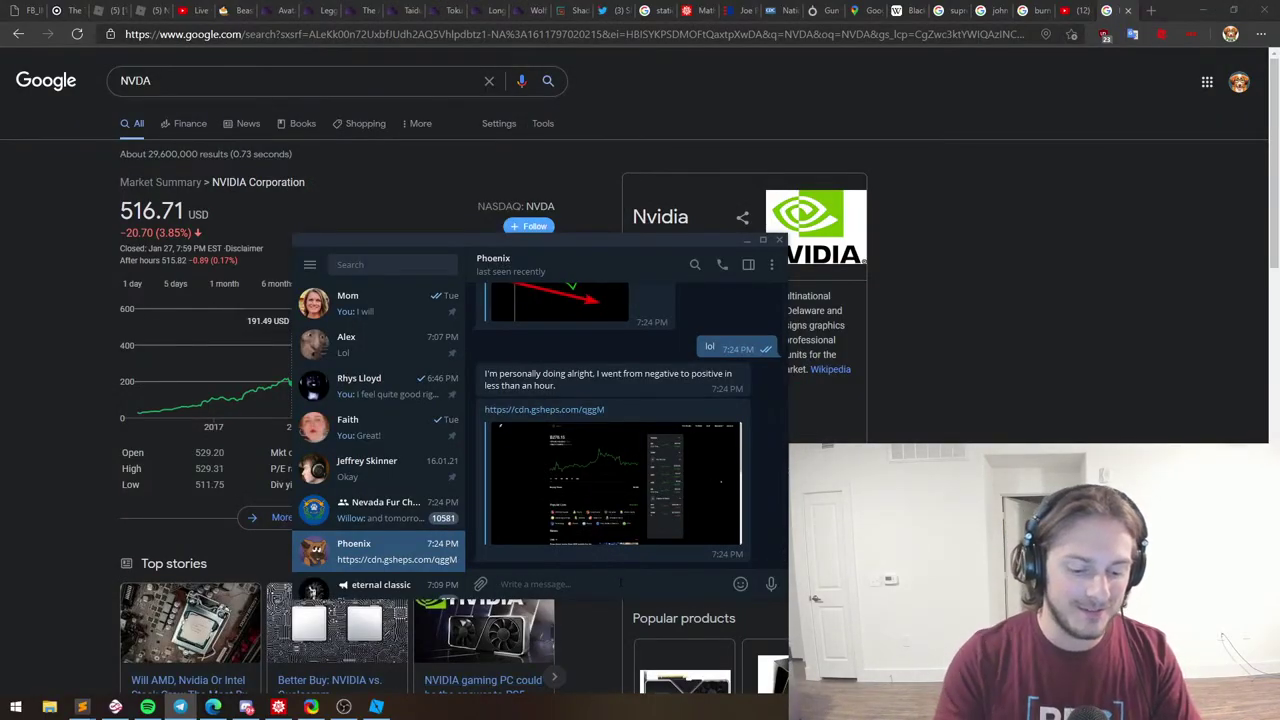
Send the replies "I can't believe this happened" and "The stock market is fucked" as two separate messages in the open chat.
text(this)
key(BackSpace)
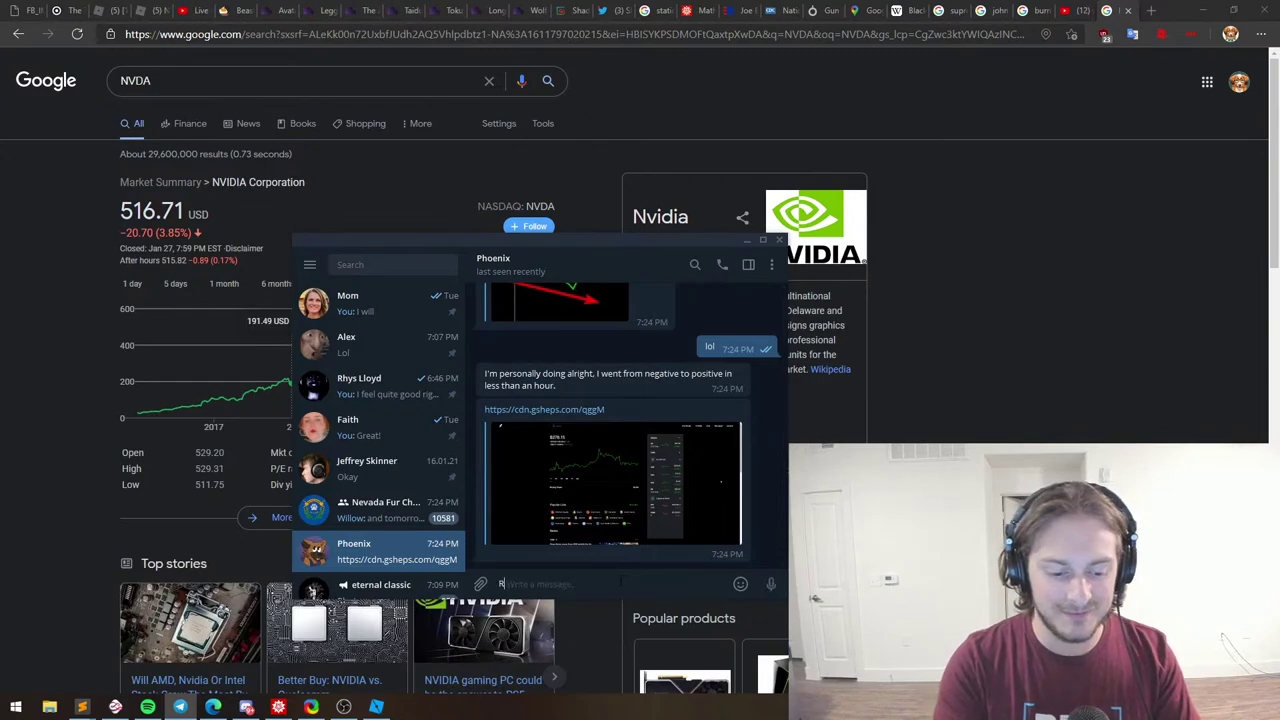
text(I)
key(BackSpace)
text(I can't bel)
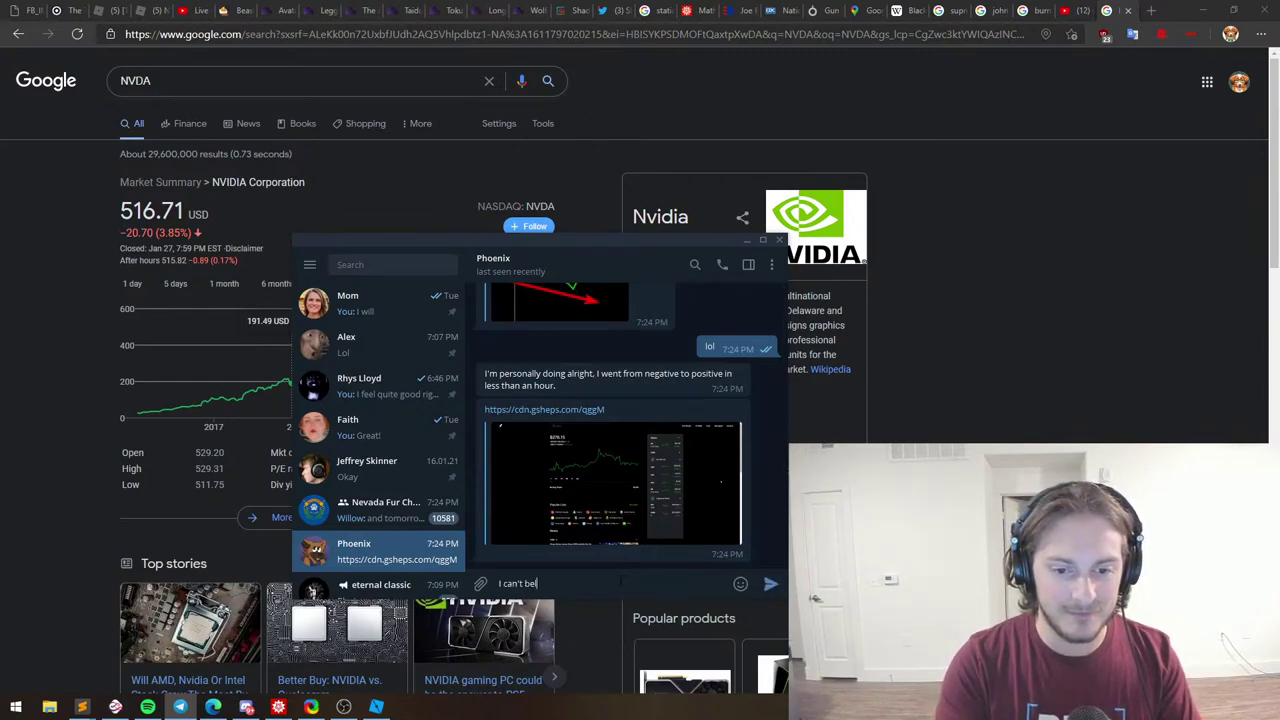
text(ieve this happened)
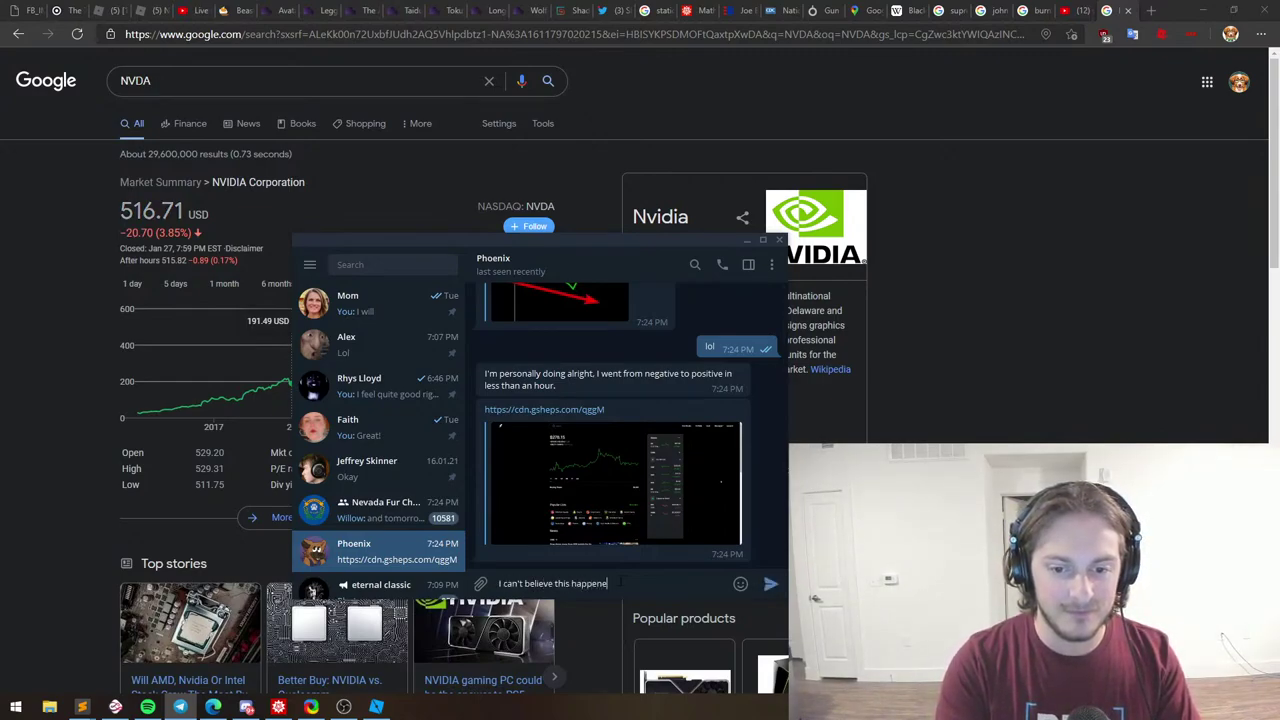
key(Return)
text(The stock market)
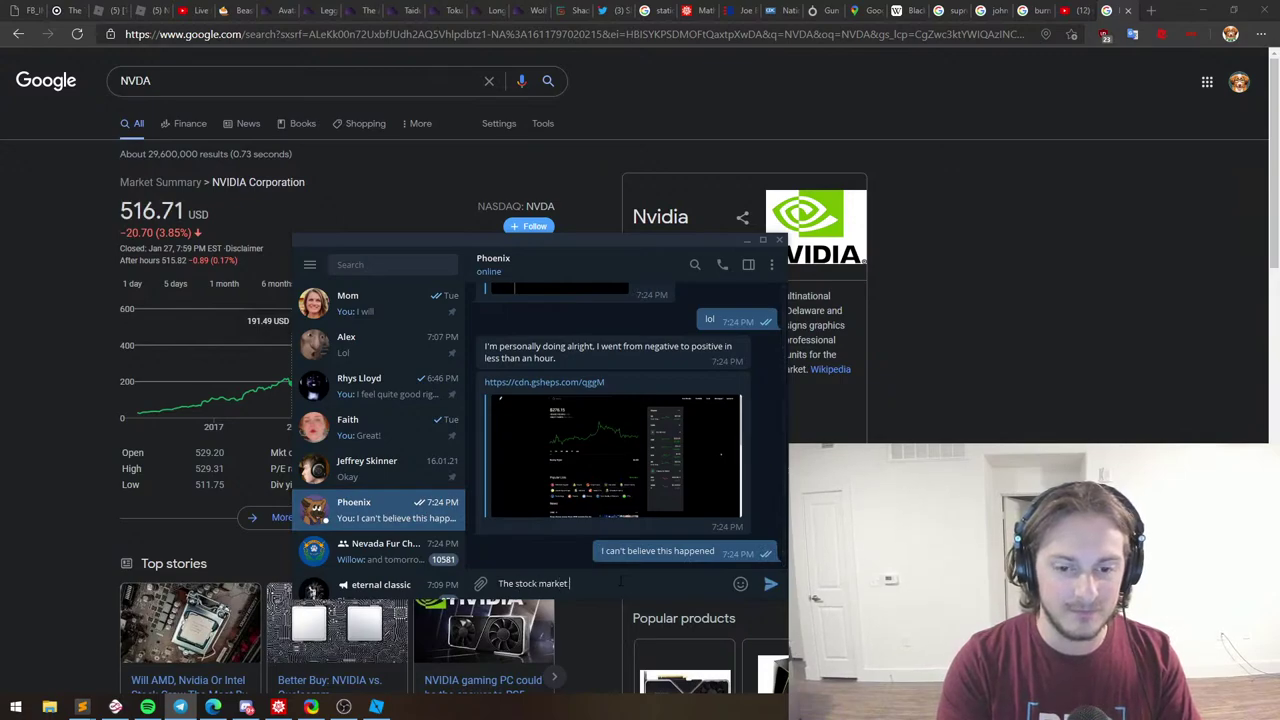
text( is fucked)
key(Return)
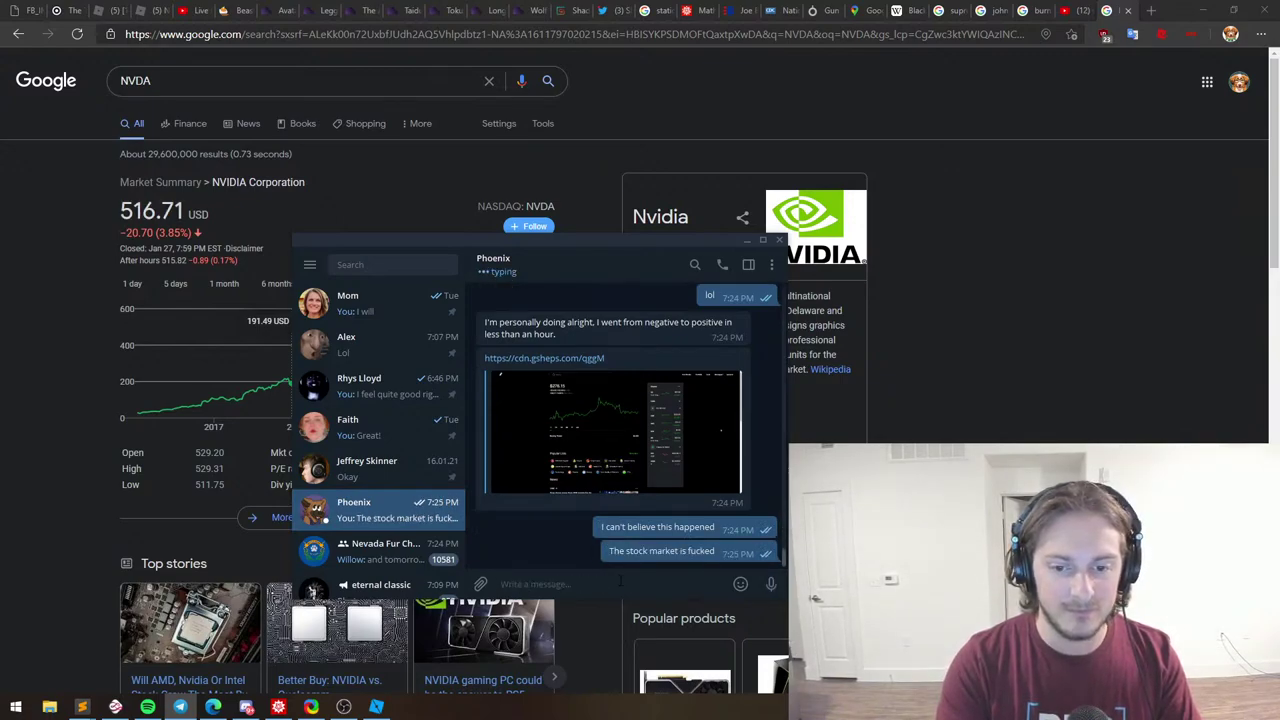
Switch to the browser and view the live stream's analytics and chat in YouTube Studio.
key(alt+Tab)
click(1078, 7)
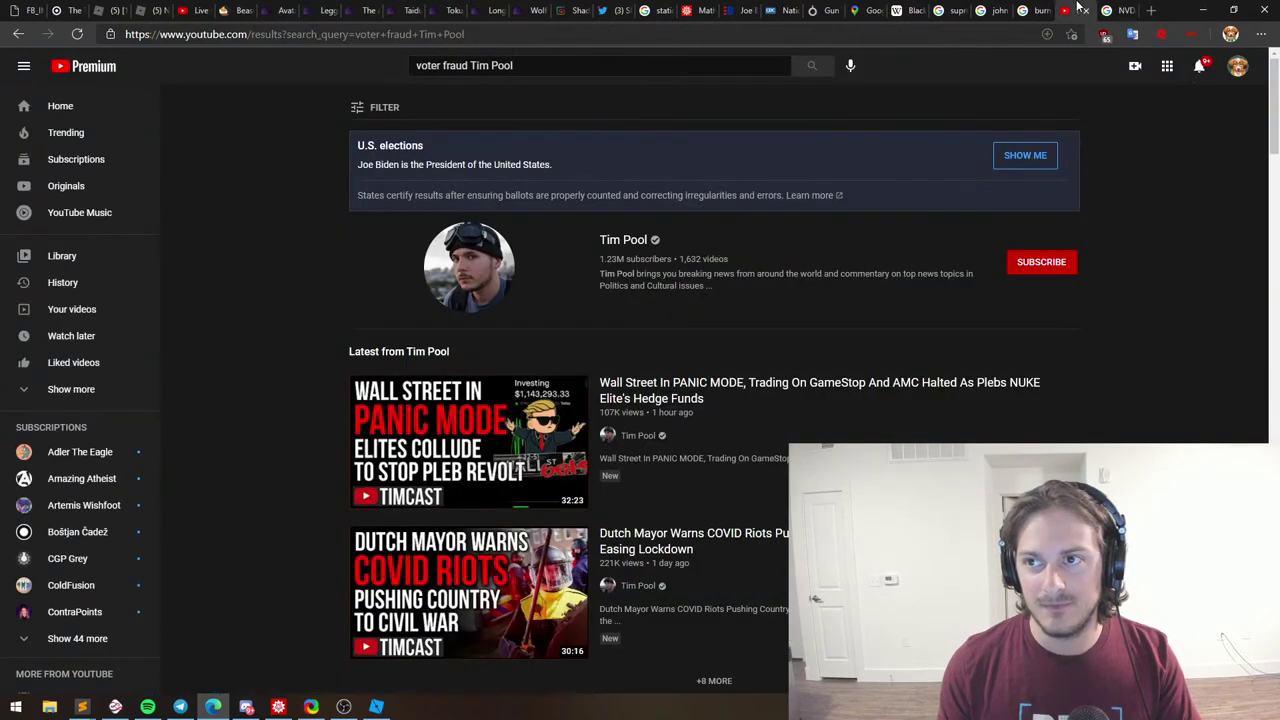
click(192, 10)
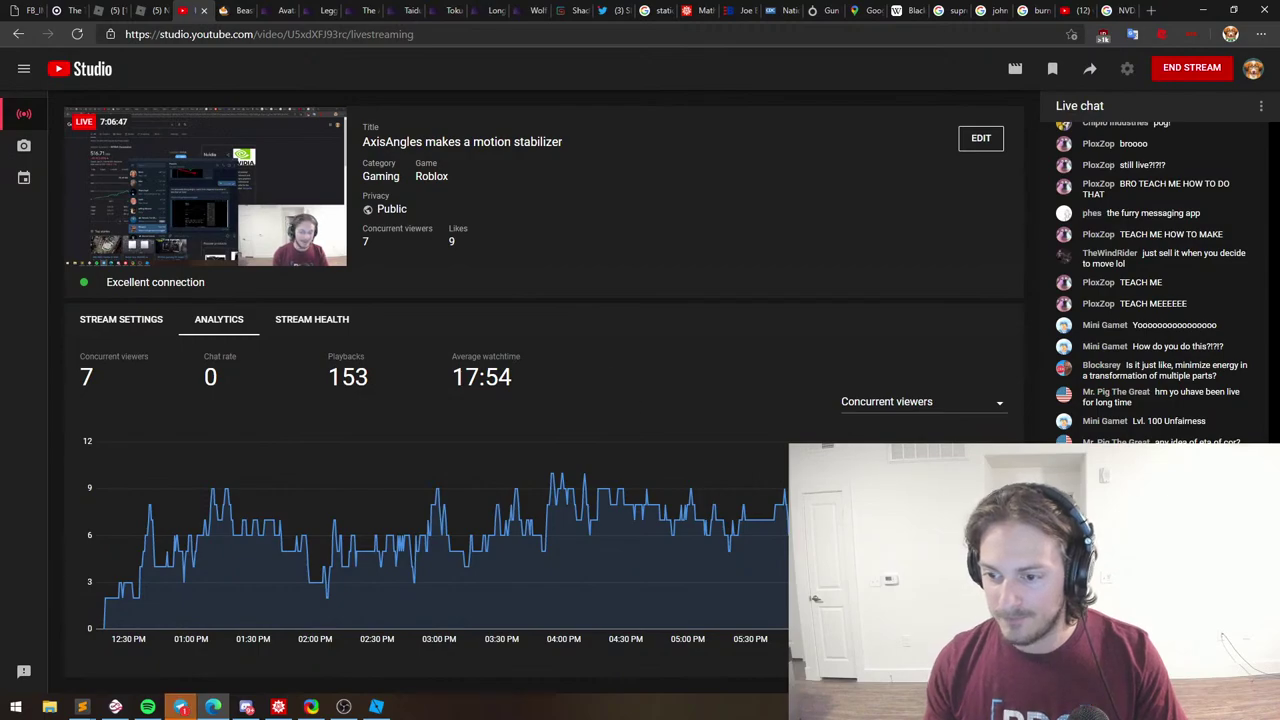
Switch to Telegram, reposition its window, reply "big oofie" in the open chat and minimize the window.
click(180, 706)
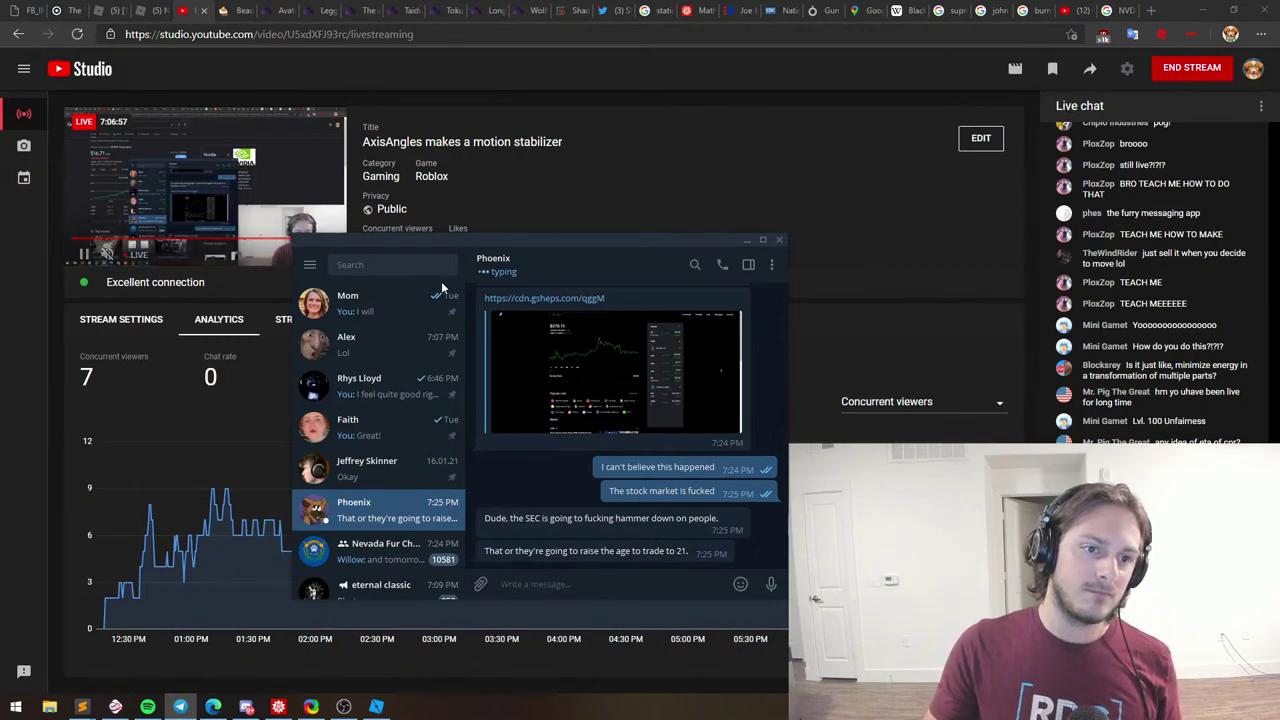
drag(445, 246, 597, 227)
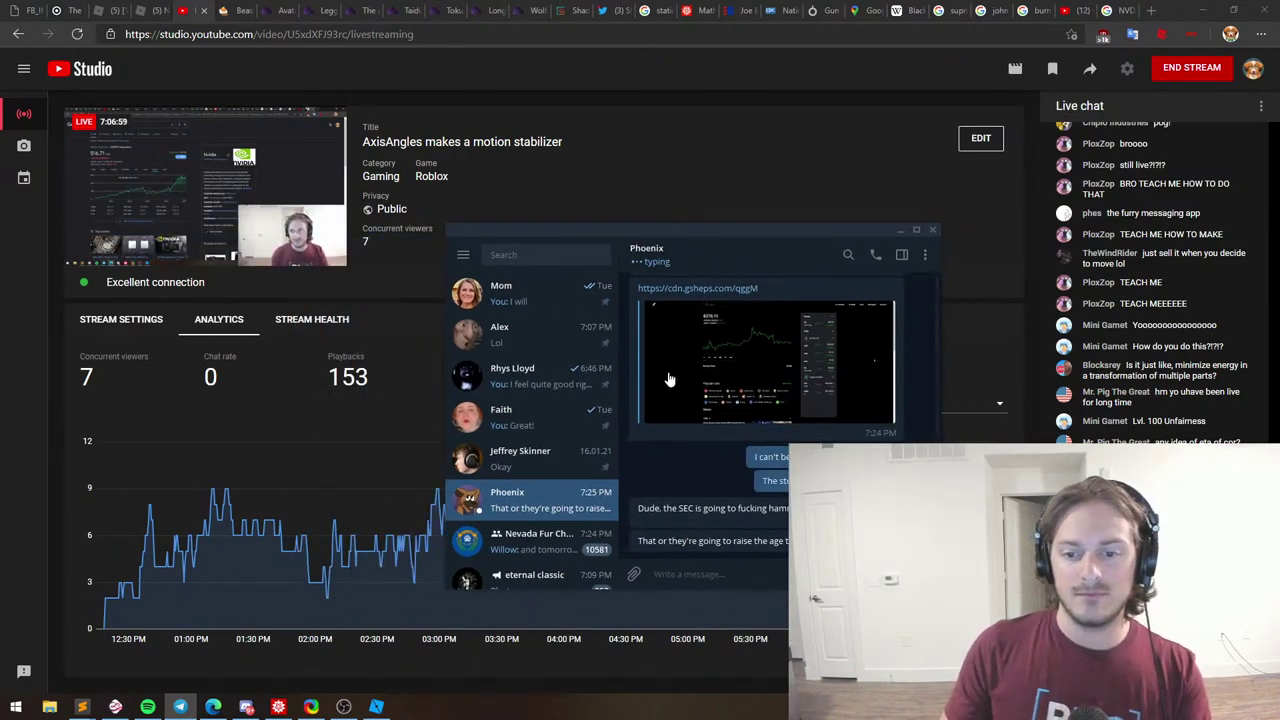
text(bi)
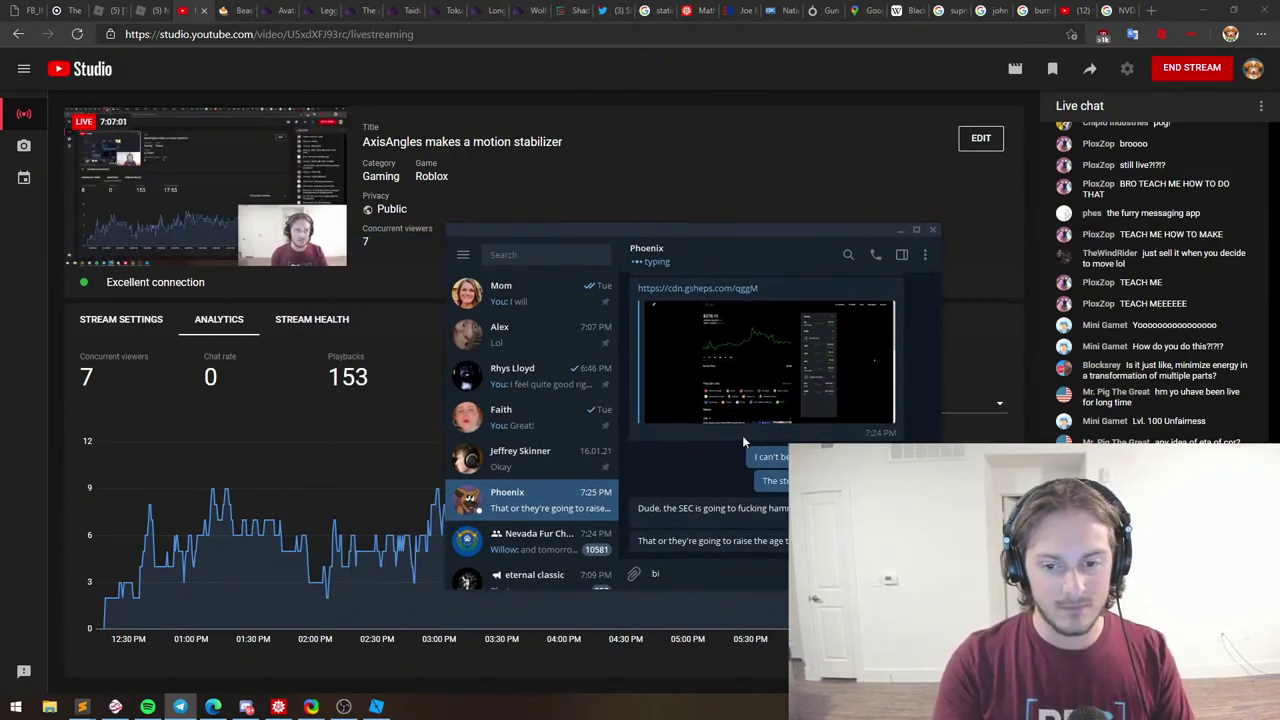
text(g offie)
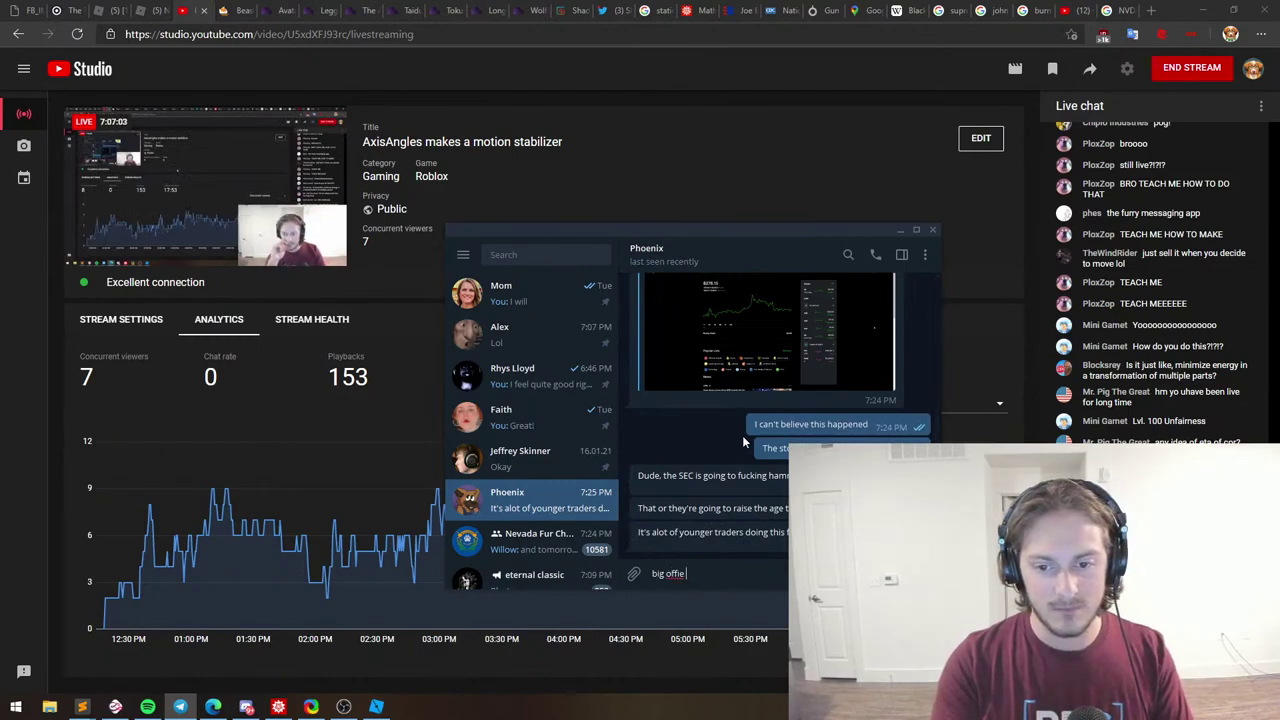
key(BackSpace)
key(BackSpace)
key(BackSpace)
key(BackSpace)
text(ofie)
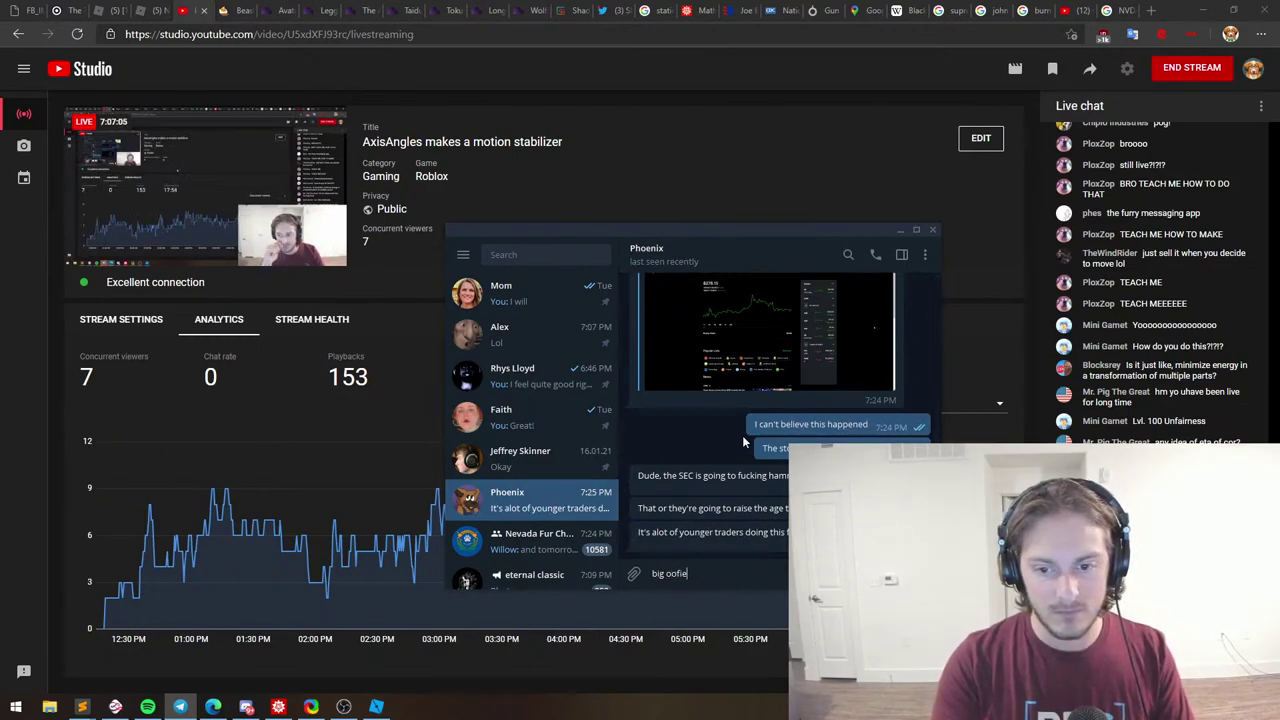
key(Return)
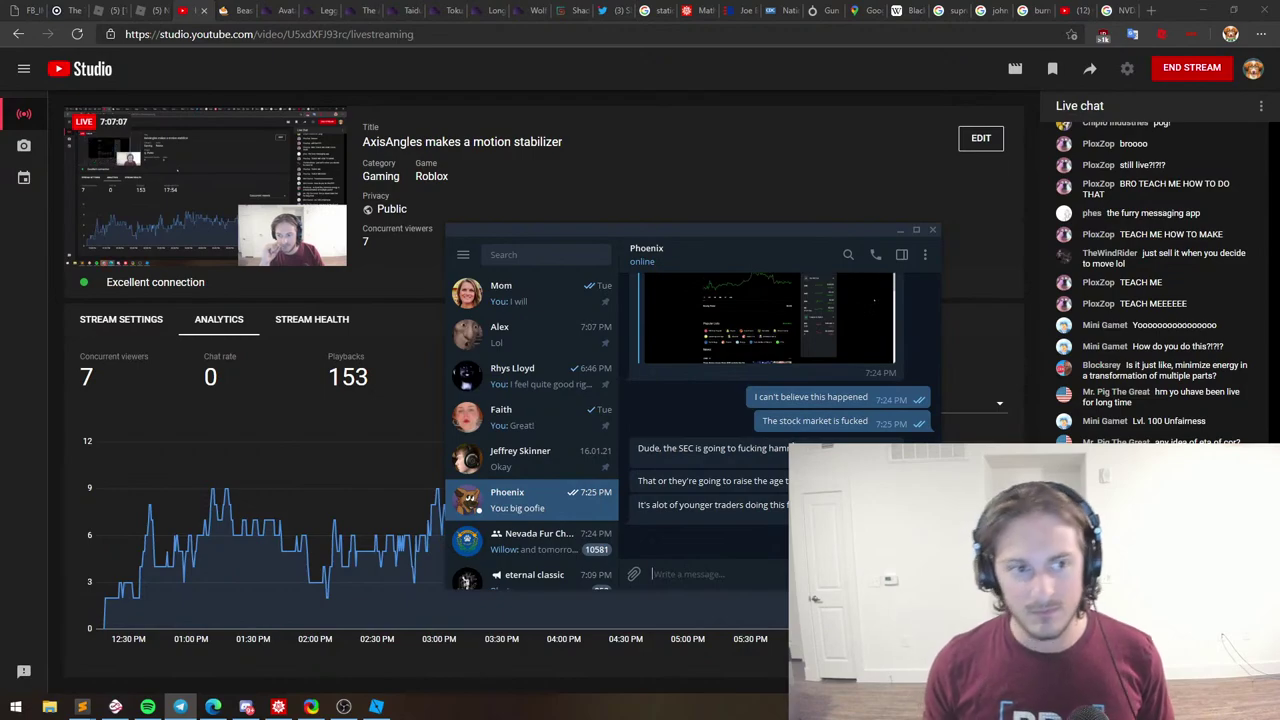
click(901, 232)
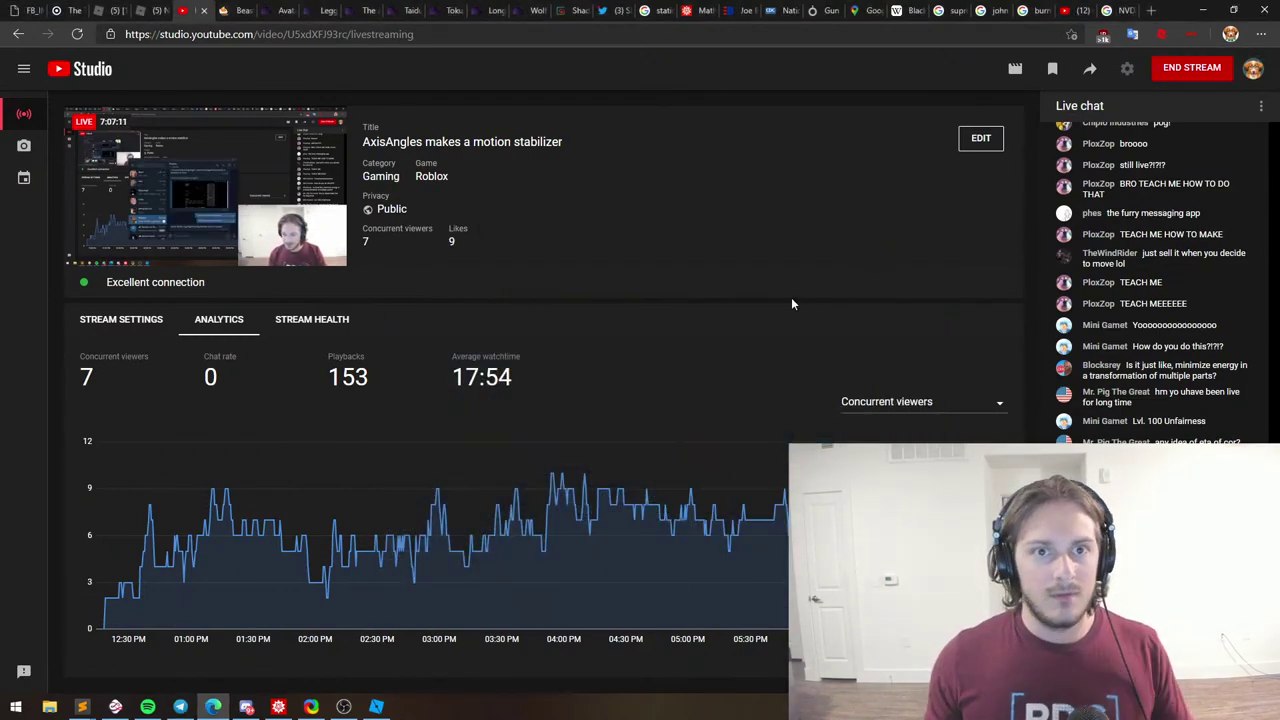
Switch to Mathematica and examine the parenthesized terms of the input expression below Out[6].
key(alt+Tab)
key(Tab)
scroll(497, 275, down, 10)
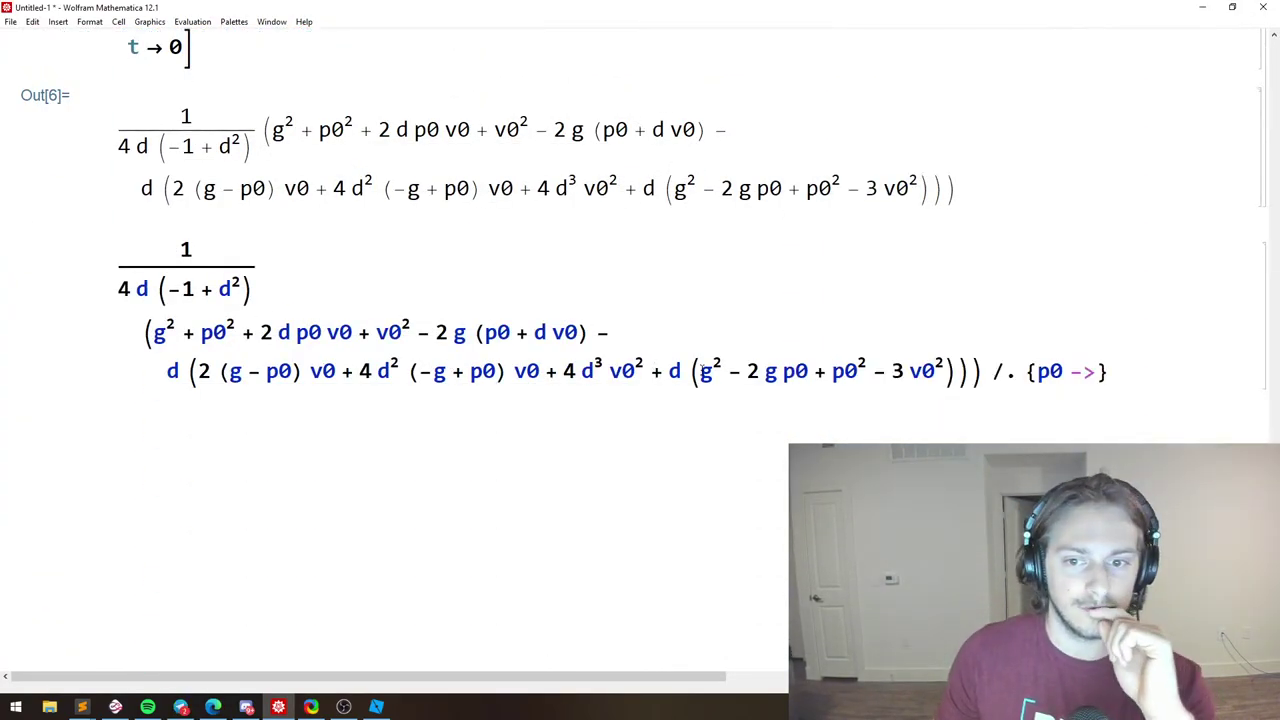
click(677, 371)
click(699, 371)
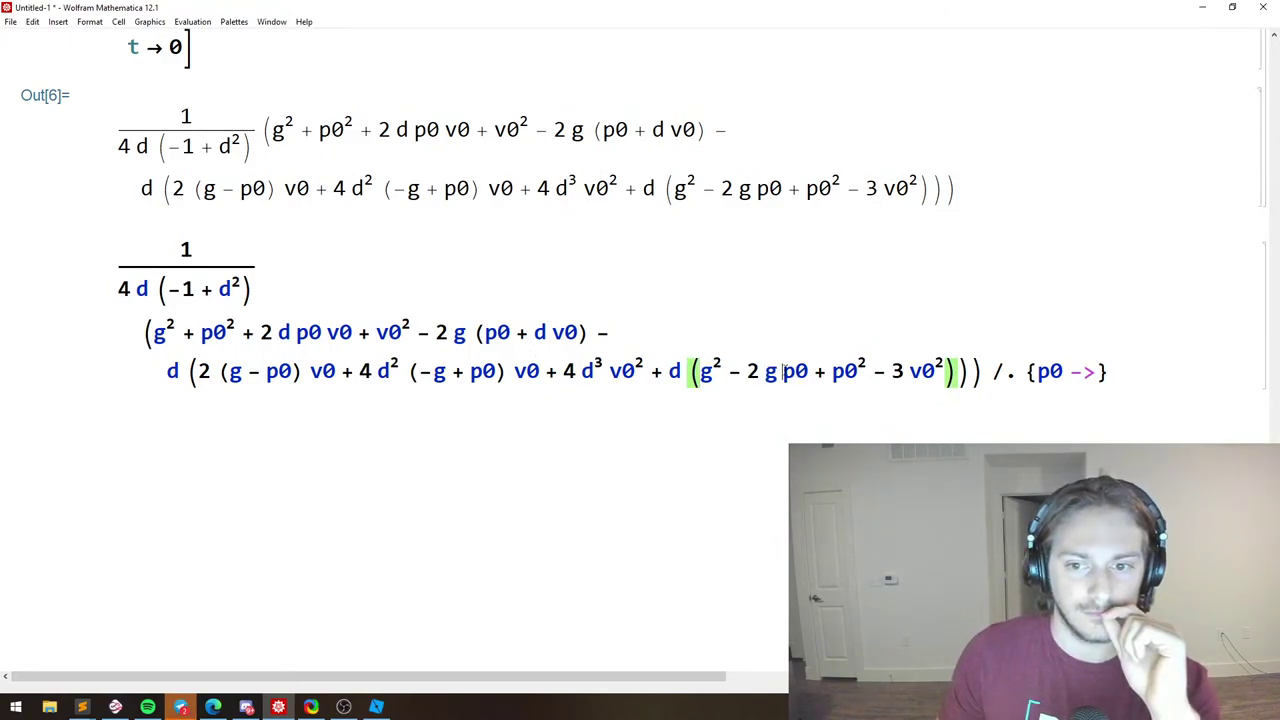
click(470, 333)
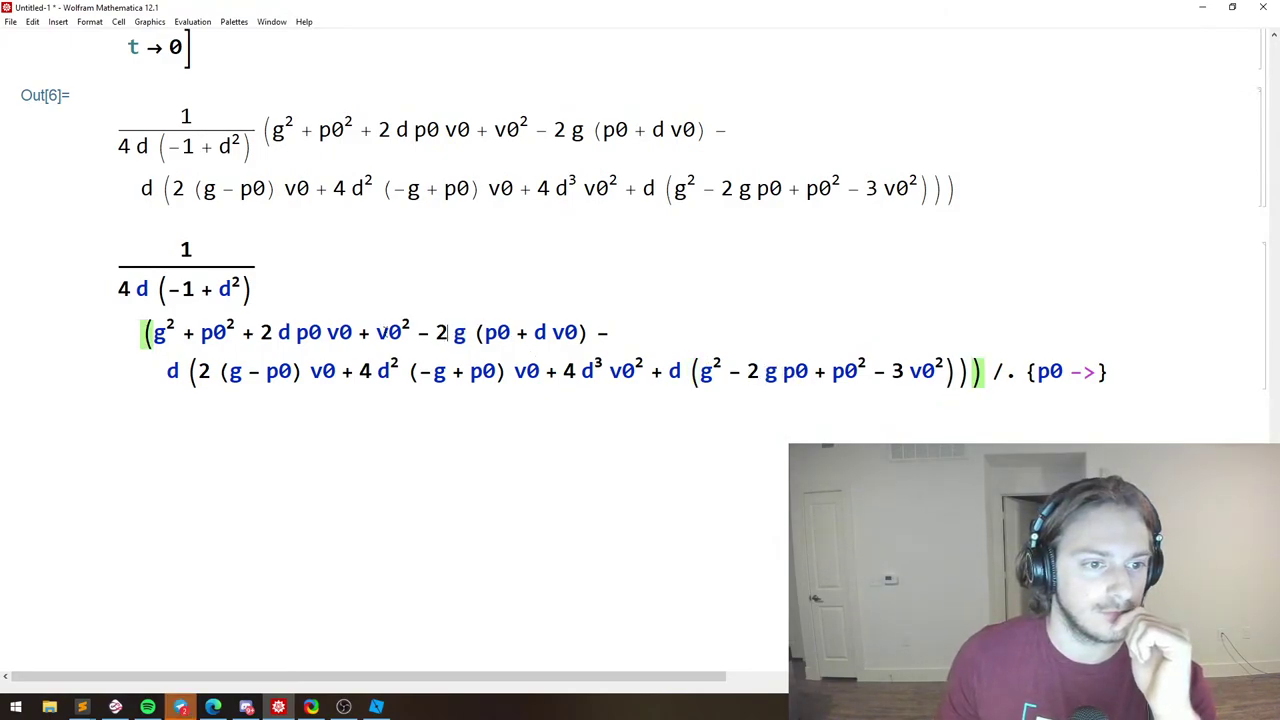
Try to rewrite the squared g and p0 terms of the input expression as plain products, starting with gg.
click(173, 325)
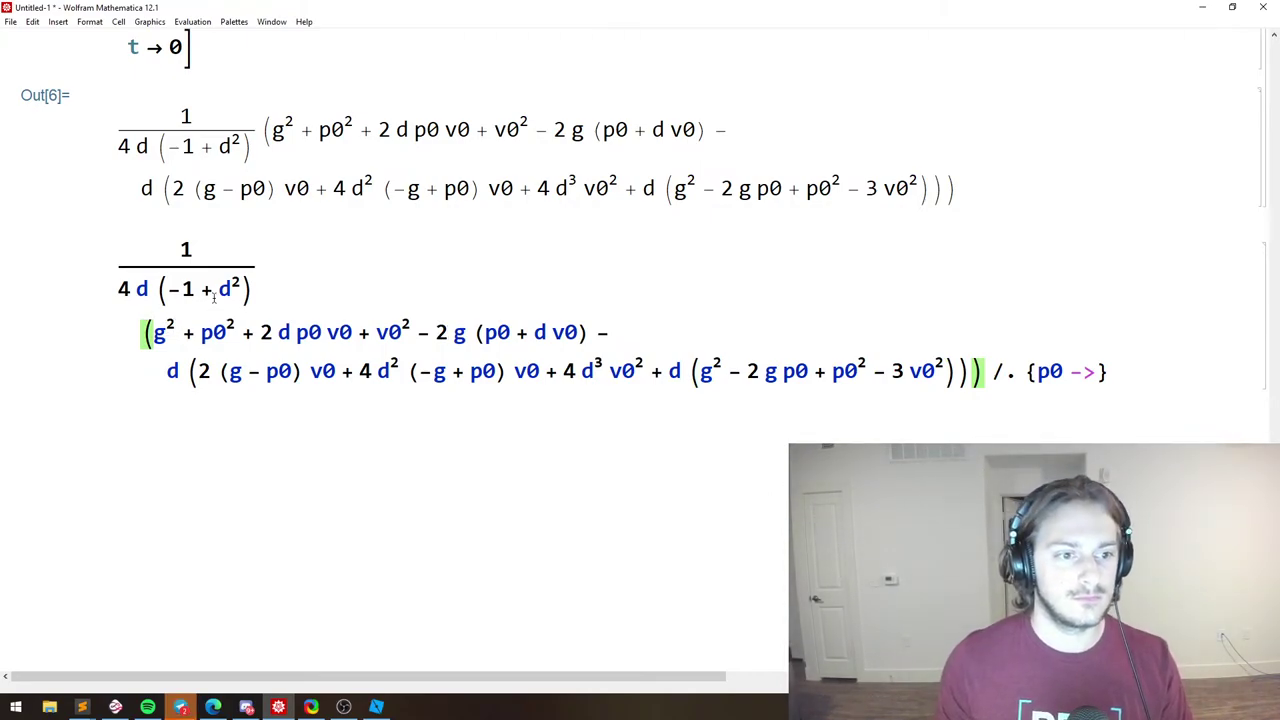
key(BackSpace)
text(g)
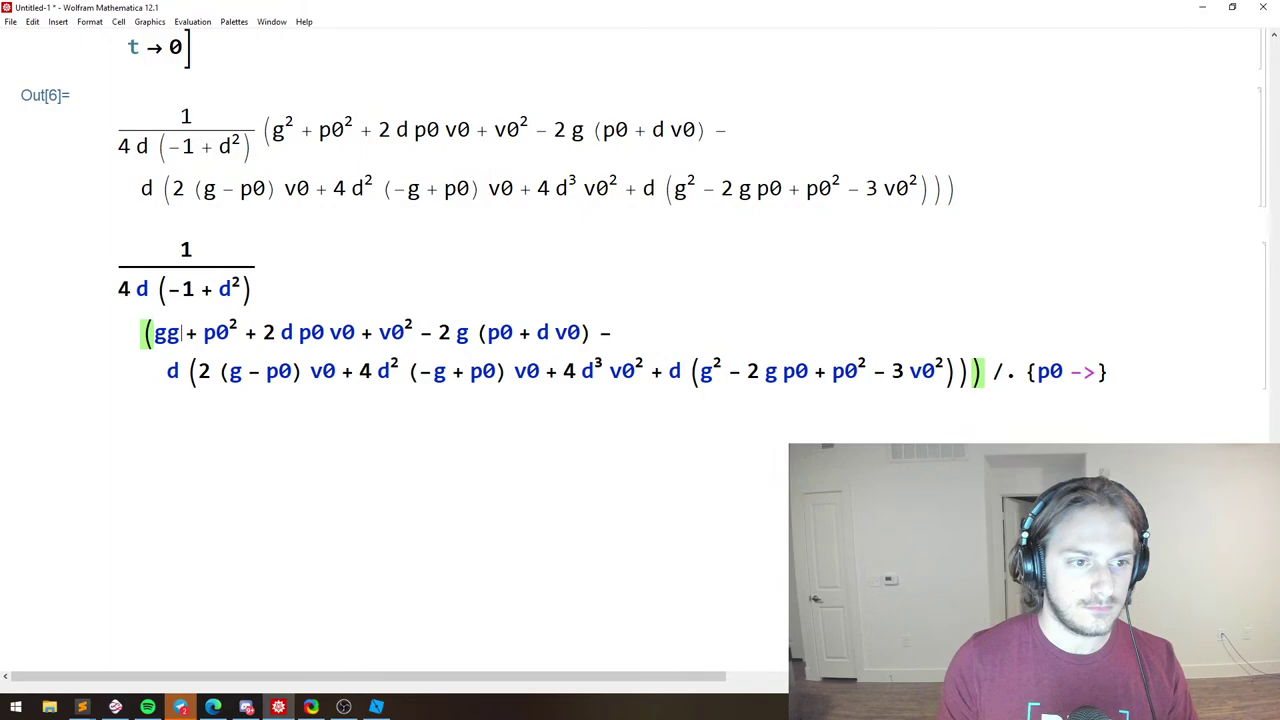
click(236, 322)
key(BackSpace)
text(p0)
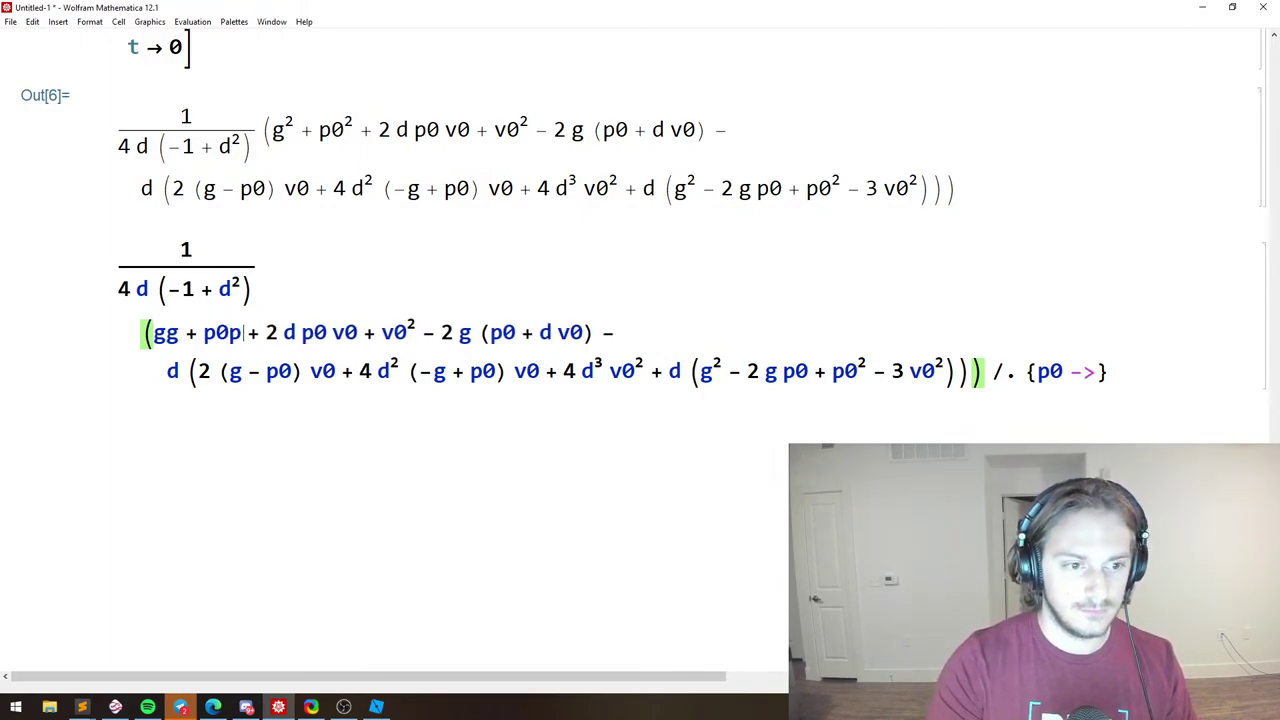
key(BackSpace)
key(BackSpace)
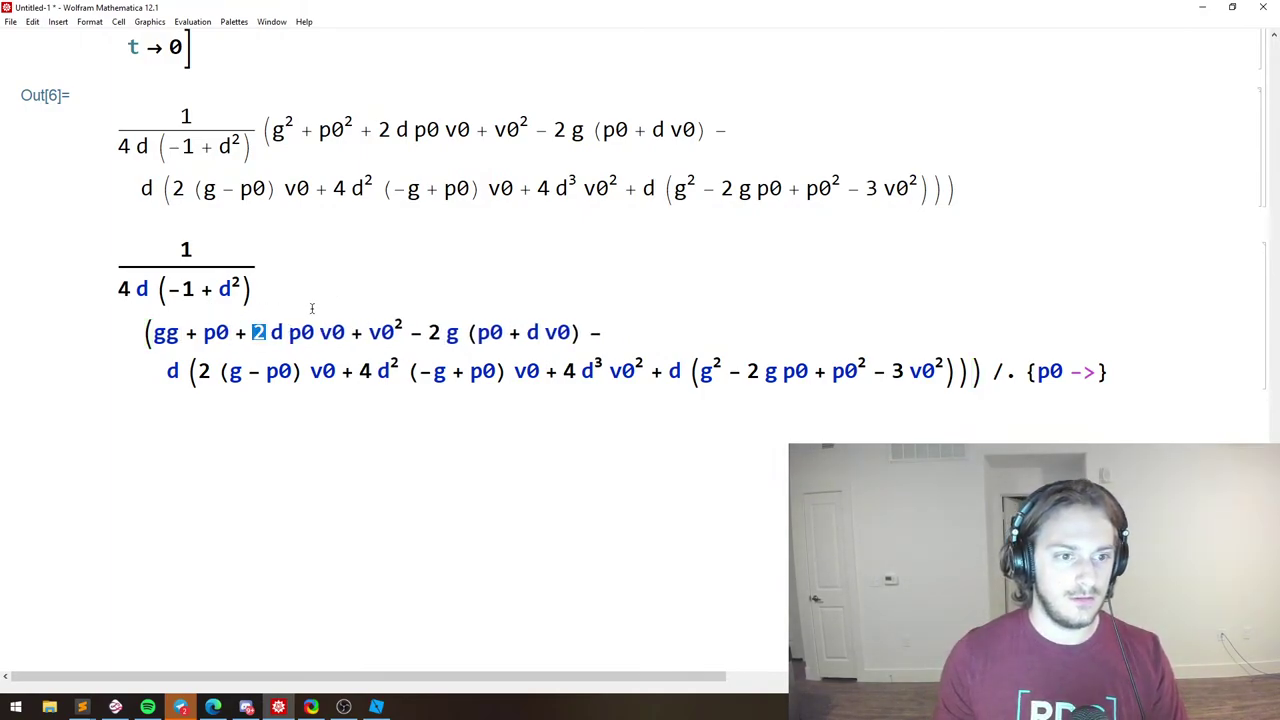
Replace the altered input expression with a fresh copy of the Out[6] result.
drag(998, 188, 1, 58)
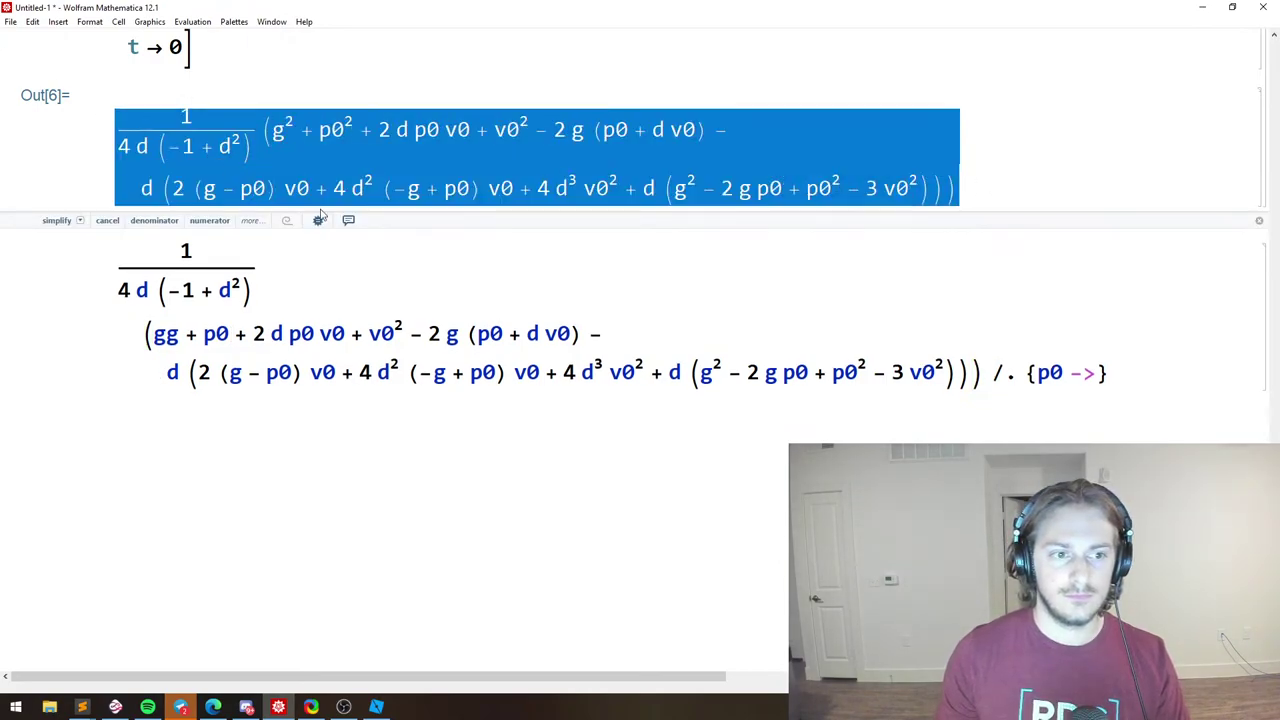
drag(76, 264, 534, 414)
text(1 4 d (-1 + d²) (g² + p0² + 2 d p0 v0 + v0² - 2 g (p0 + d v0) - d (2 (g - p0) v0 + 4 d² (-g + p0) v0 + 4 d³ v0² + d (g² - 2 g p0 + p0² - 3 v0²))))
scroll(449, 417, up, 3)
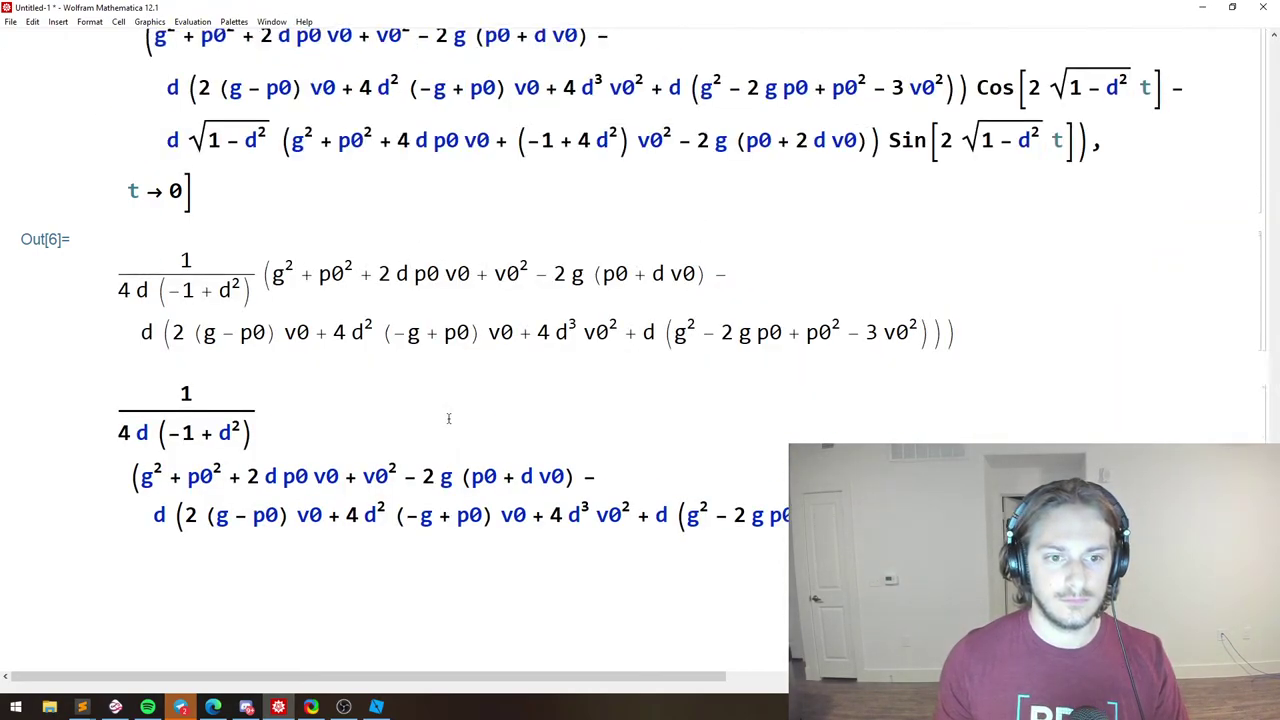
scroll(845, 428, down, 2)
Append the replacement rules /. {p0 -> 10, v0 -> 0, g -> 0} to the copied expression and evaluate the cell.
text(/.)
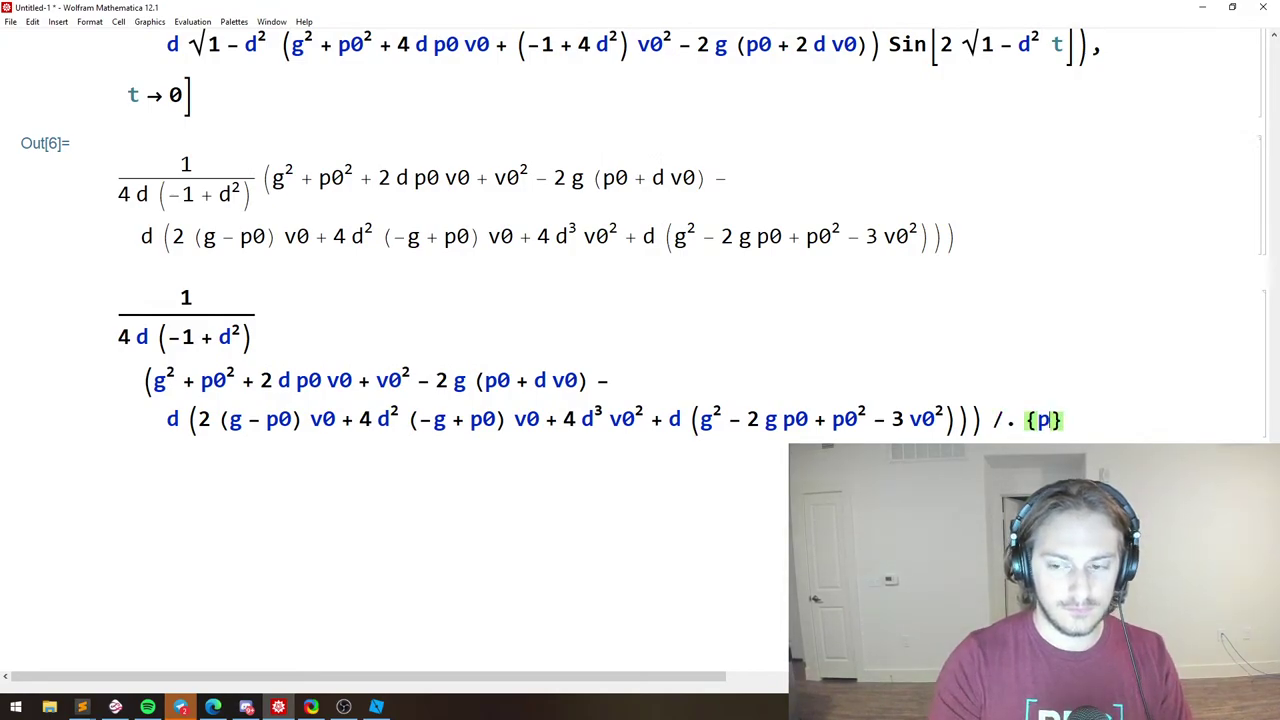
text( {p0 ->10)
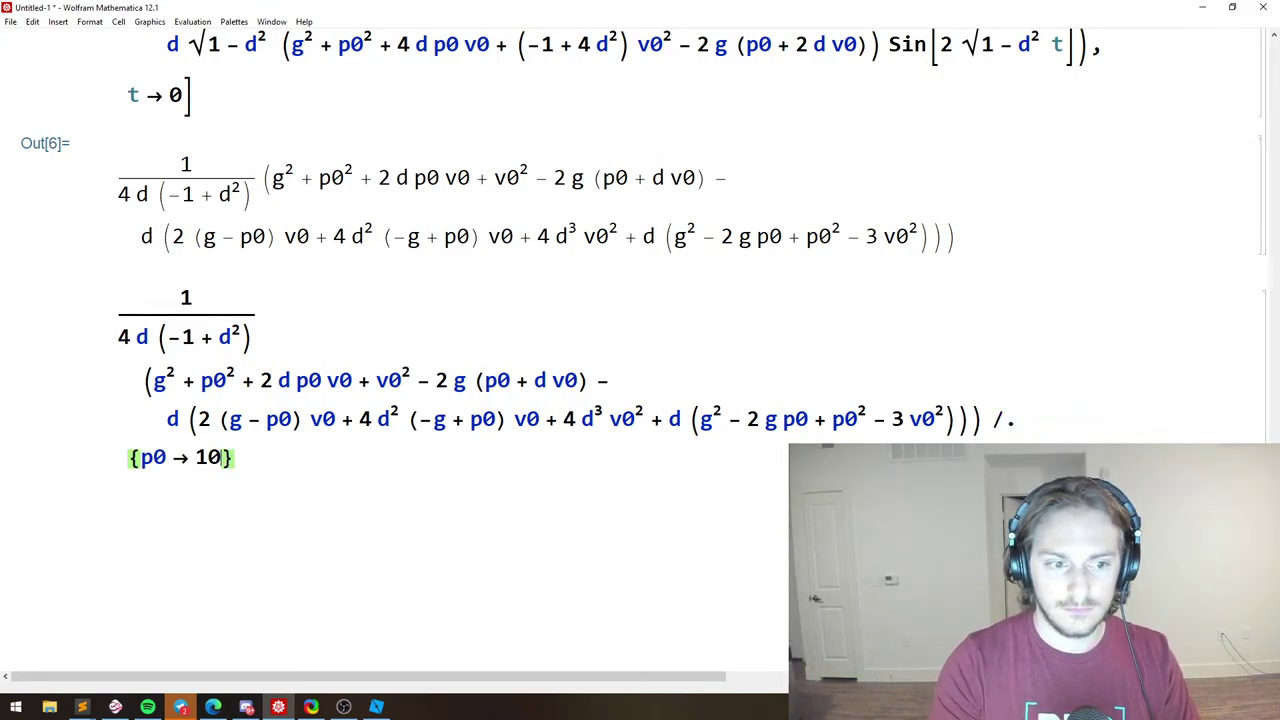
text(, v0 ->)
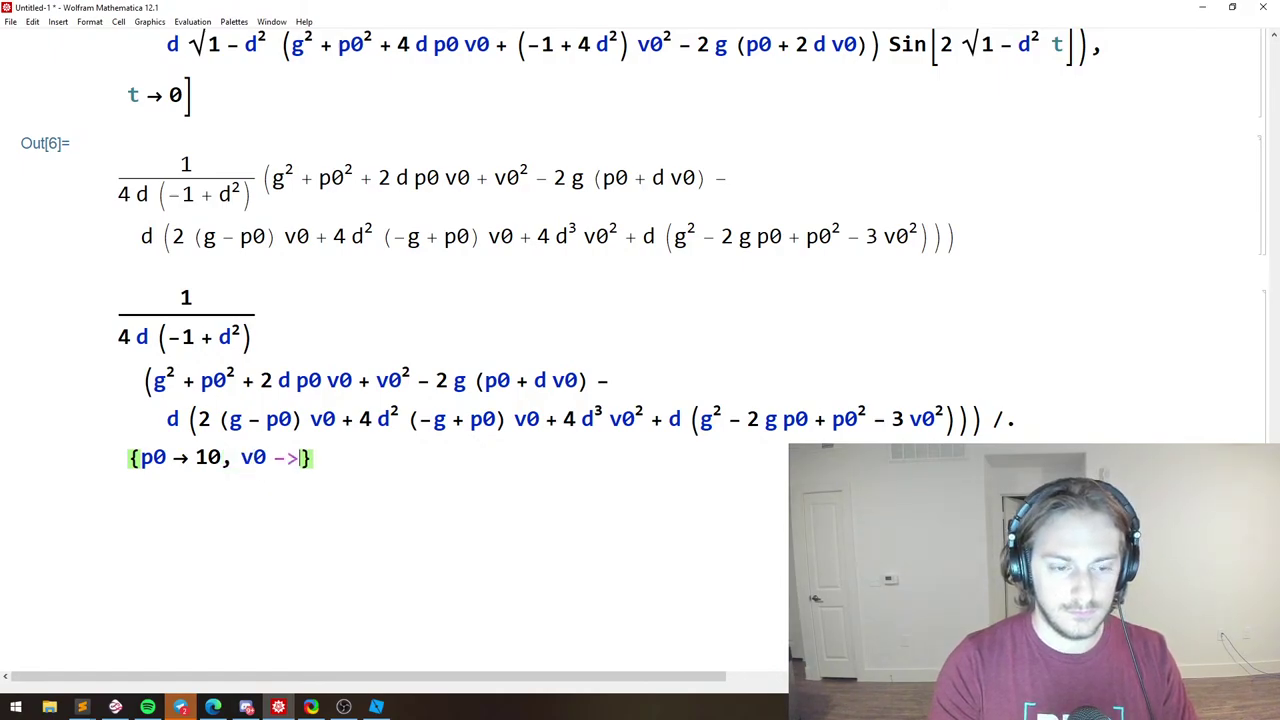
text(0,)
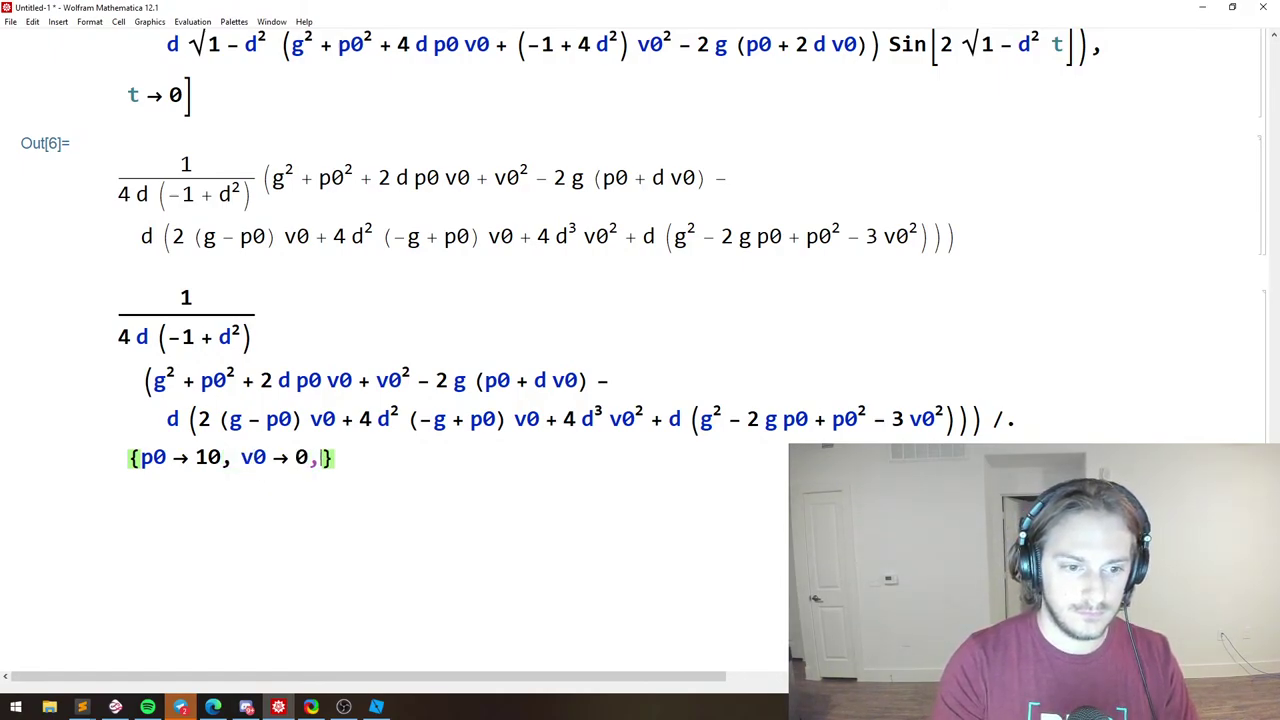
text( g ->0)
key(shift+Return)
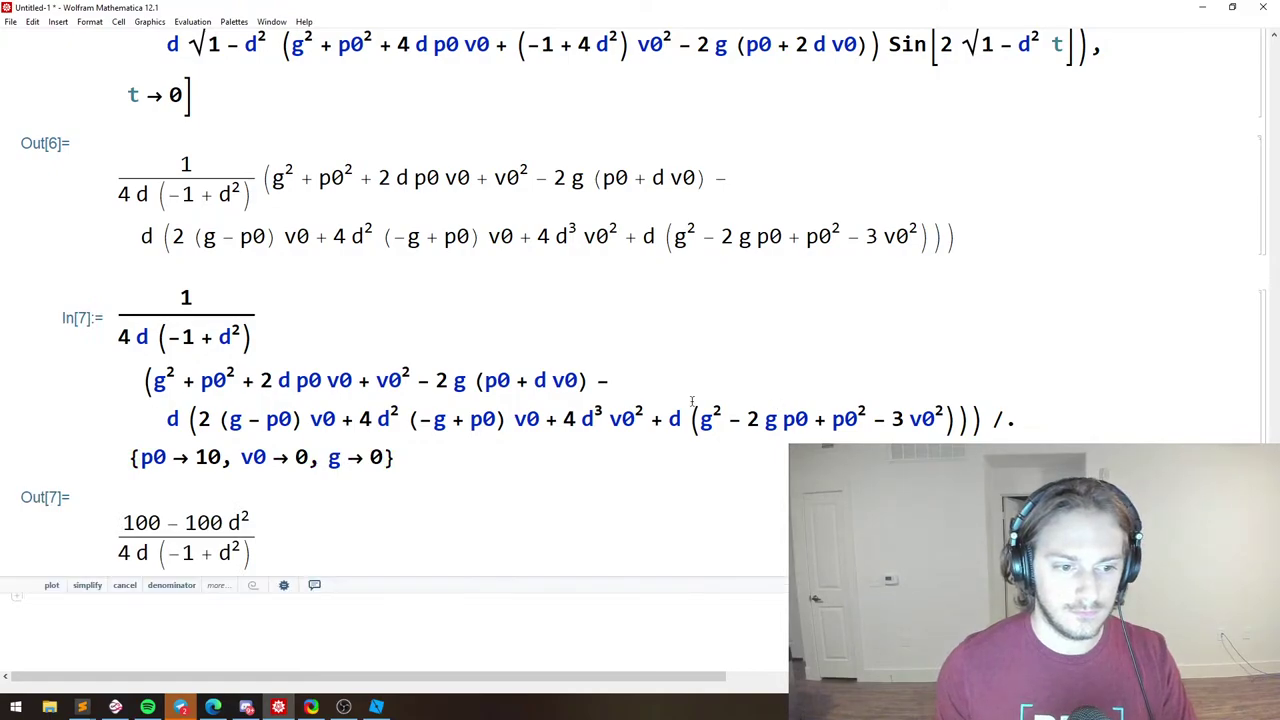
Add the rule d -> 1 to the replacement list and evaluate the cell.
click(386, 458)
text(, d ->1)
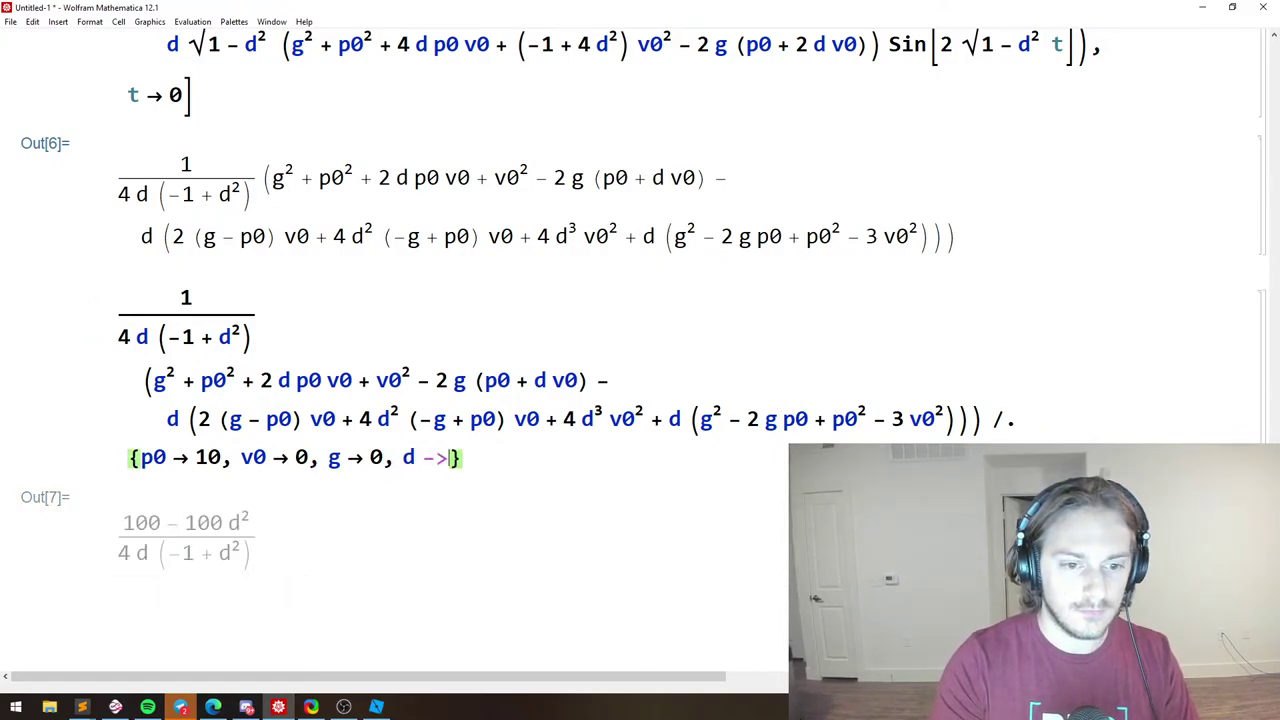
key(shift+Return)
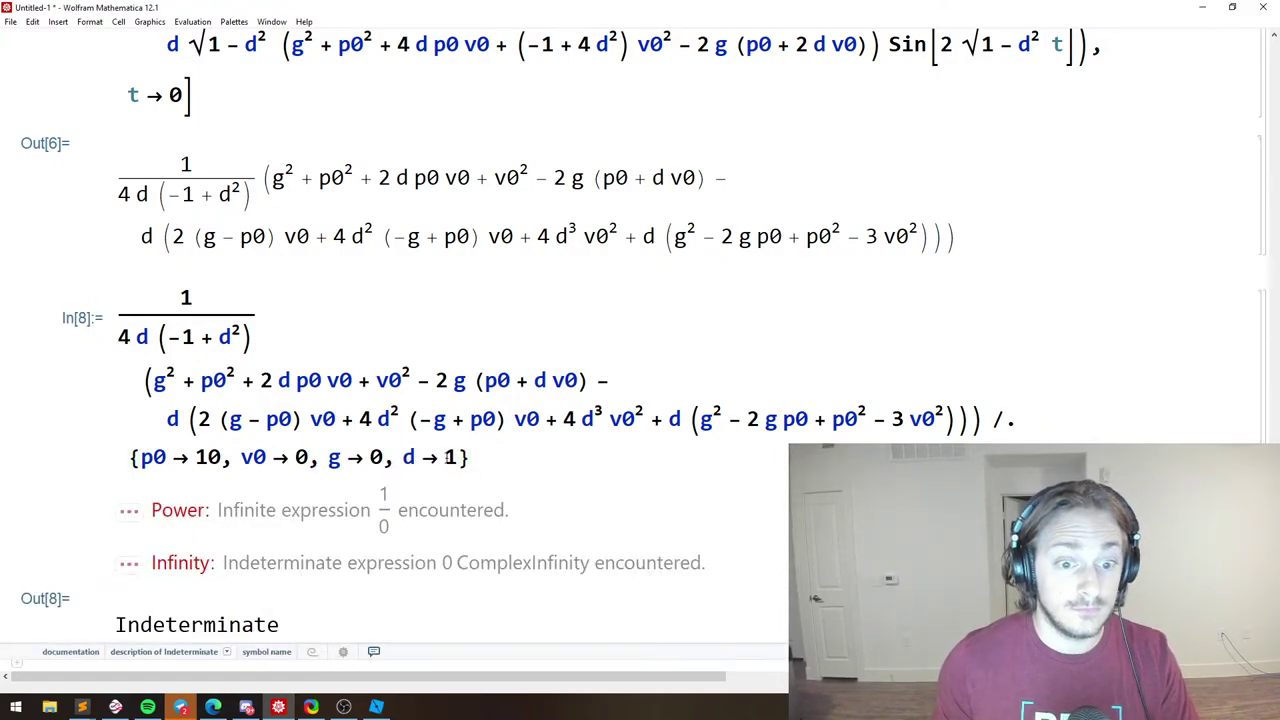
Set d to 2 in the replacement rules and evaluate the cell.
drag(449, 457, 467, 459)
click(441, 457)
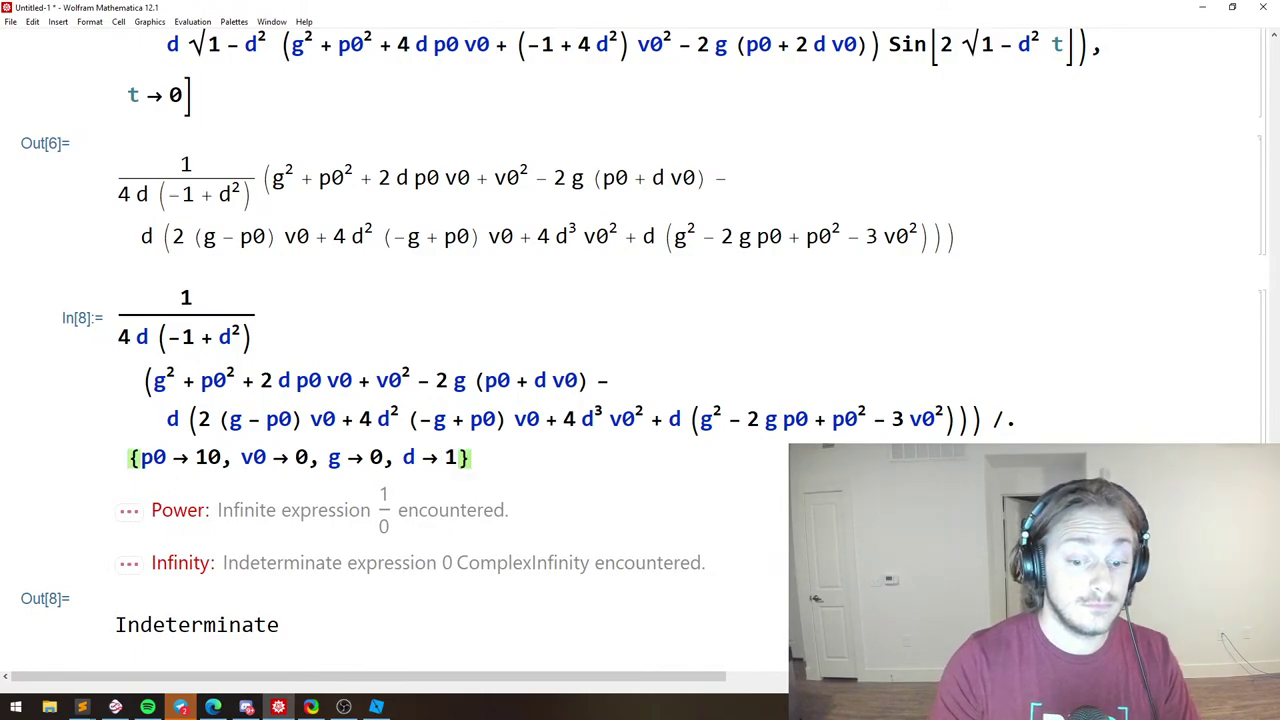
text(2)
key(shift+Return)
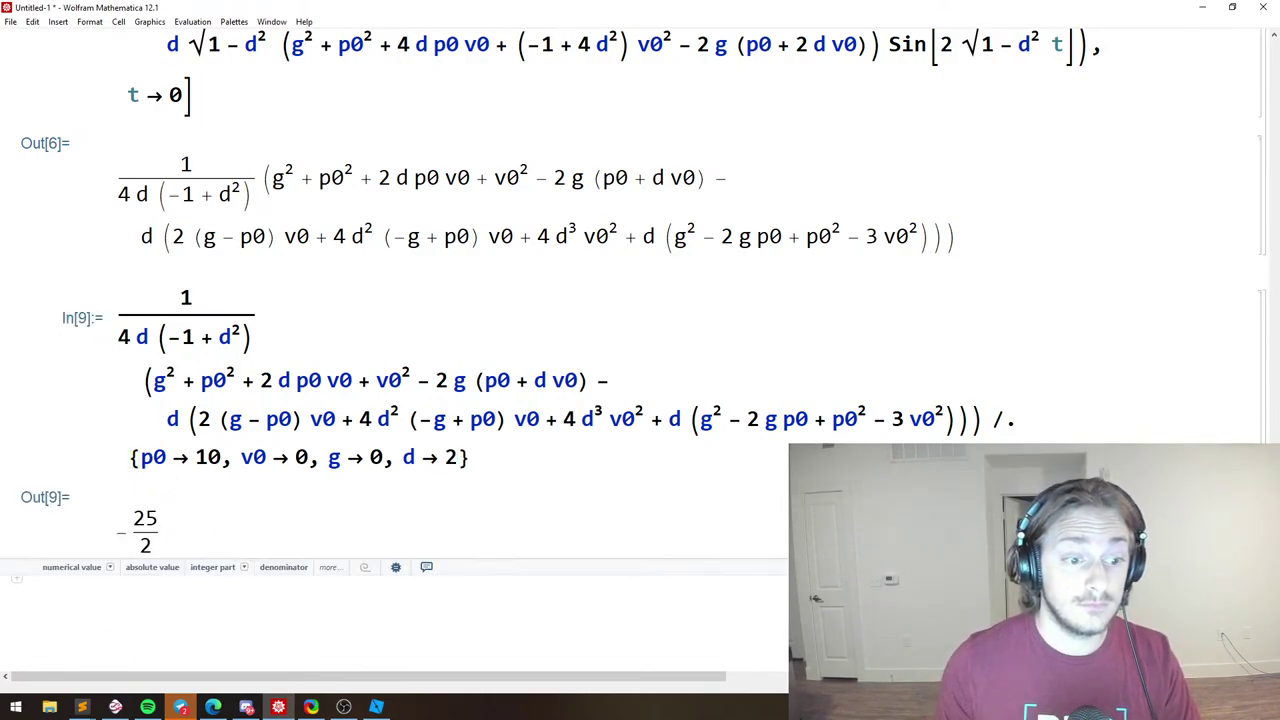
Set d to 1/2 in the replacement rules and evaluate the cell.
double_click(450, 457)
text(1/2)
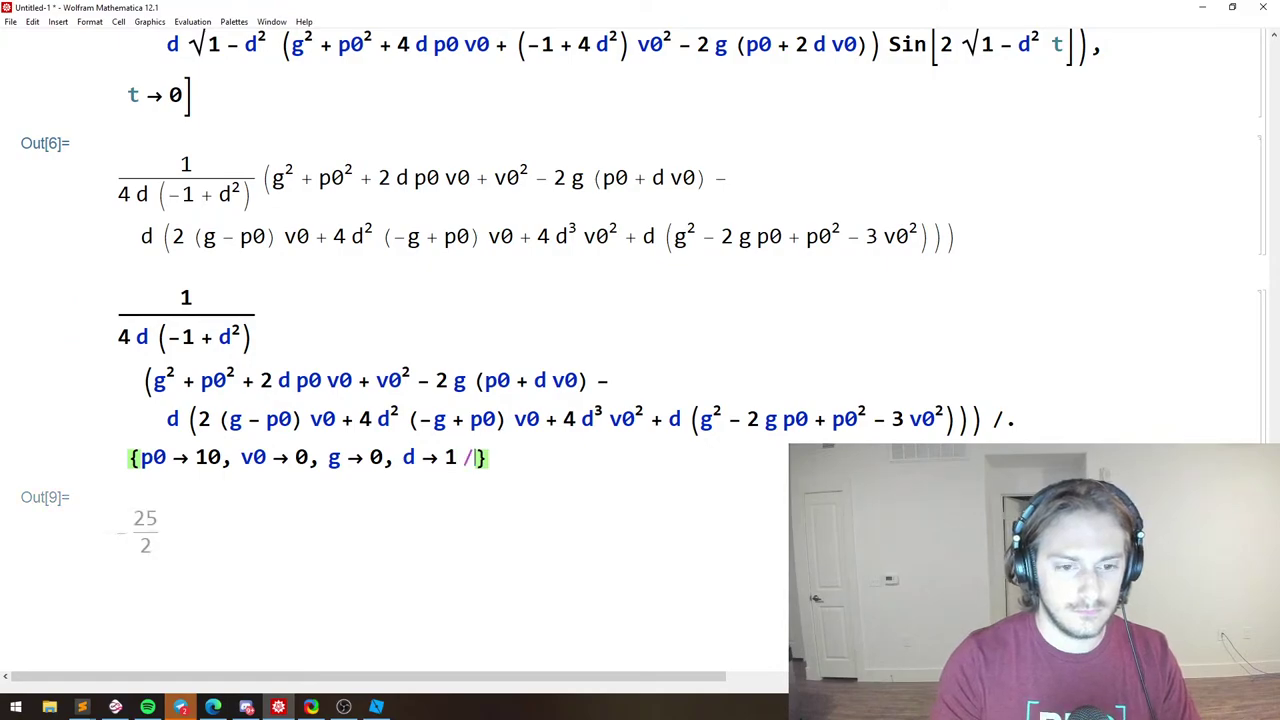
key(shift+Return)
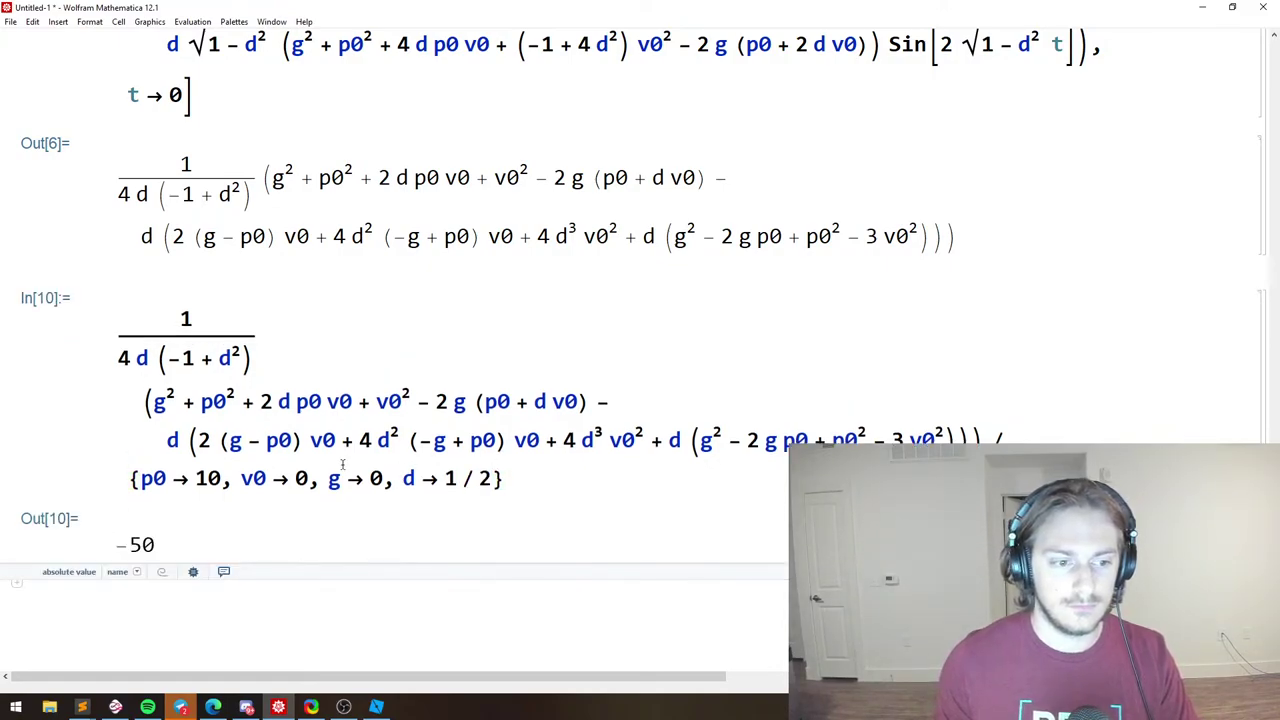
Set d to 0 in the replacement rules and evaluate the cell.
click(100, 342)
double_click(447, 479)
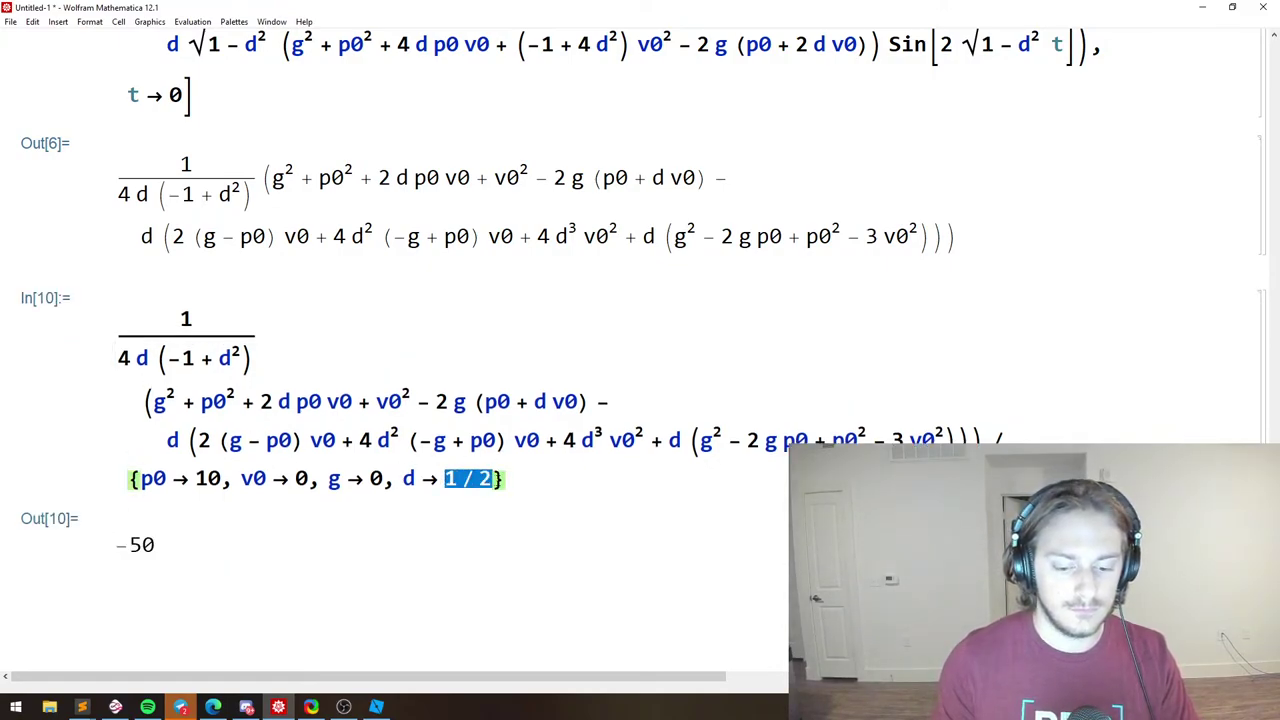
text(0)
key(shift+Return)
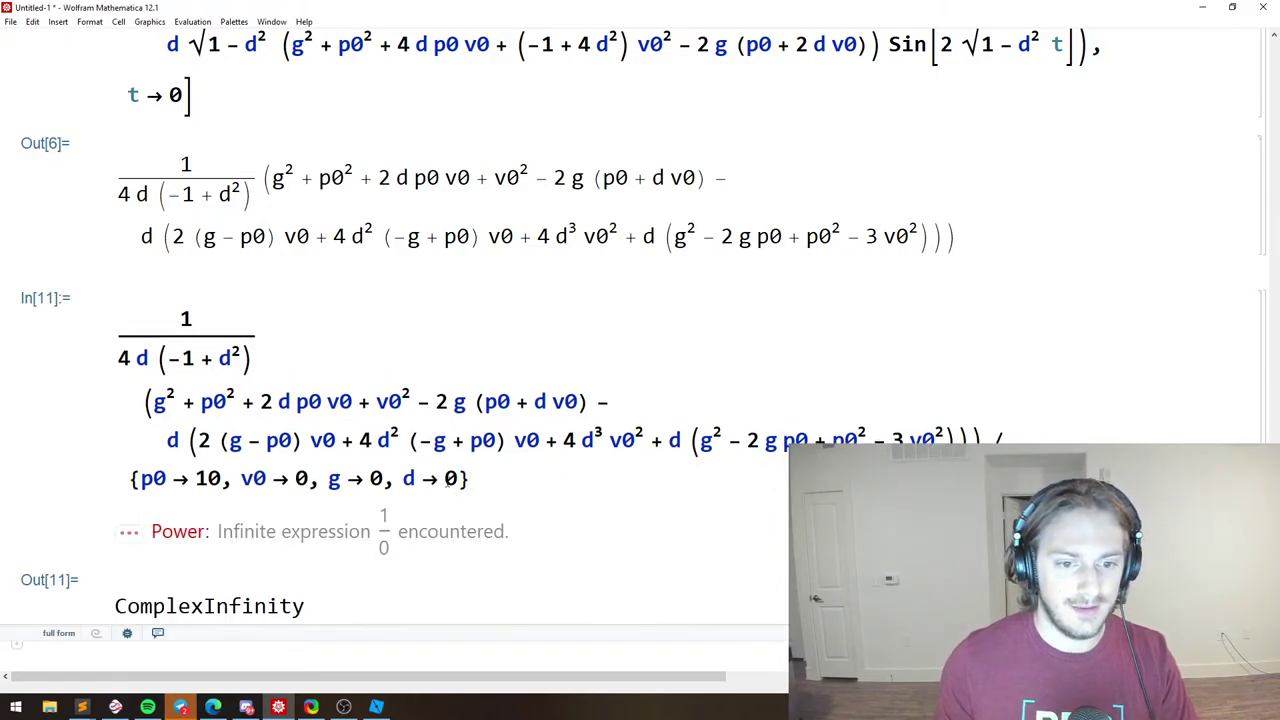
Set d back to 1/2 in the replacement rules, written as a built-up fraction, and evaluate the cell.
double_click(451, 479)
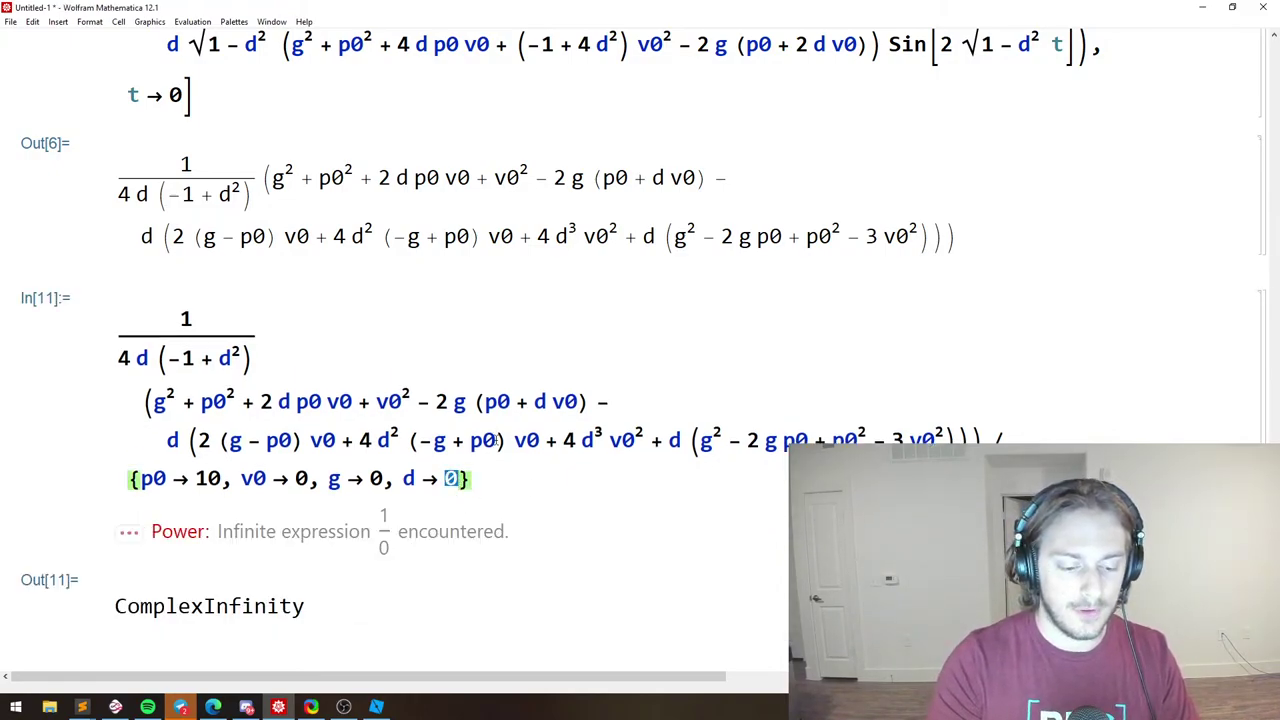
text(1)
key(ctrl+slash)
text(2)
key(shift+Return)
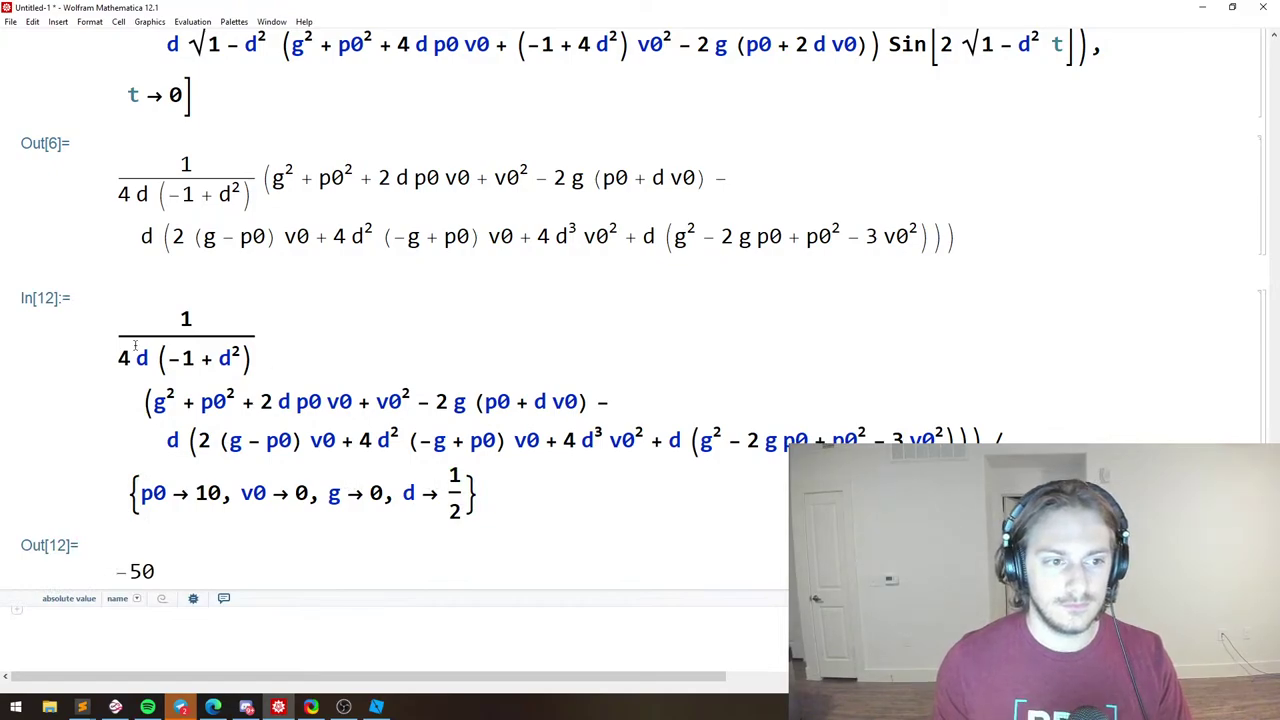
Negate the expression by putting a minus sign before the leading fraction and evaluate the cell.
click(117, 340)
text(-)
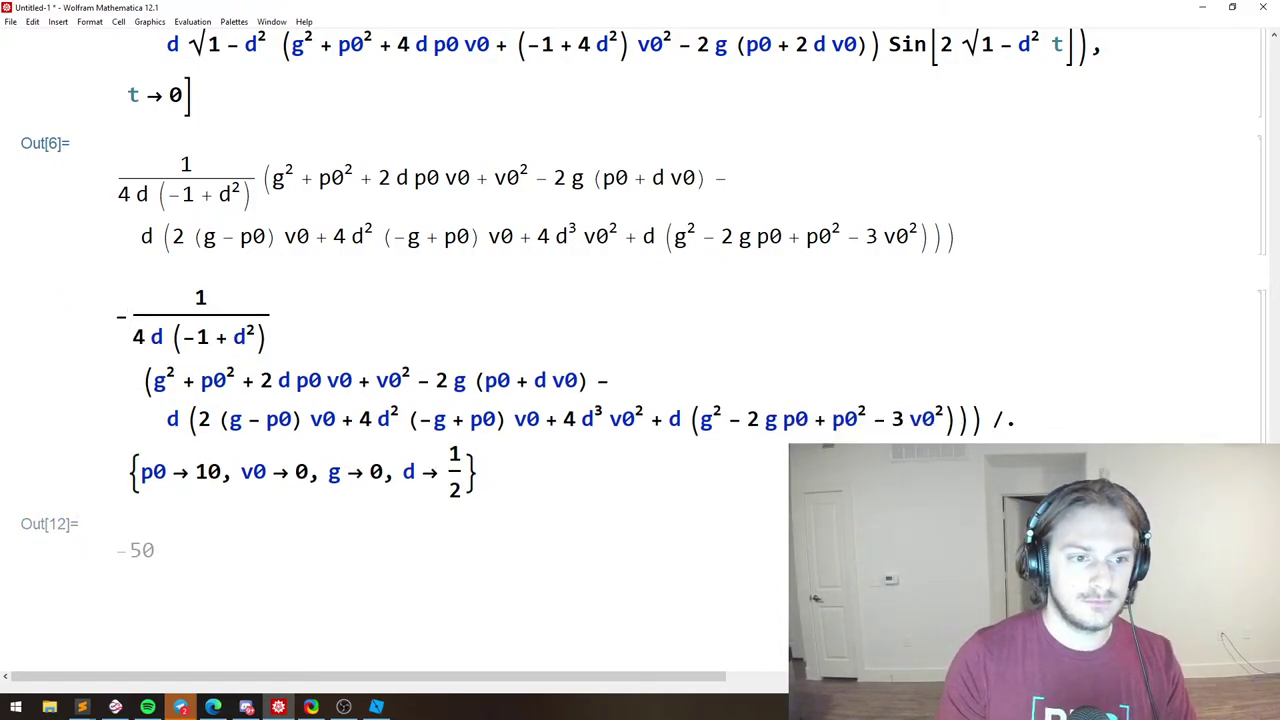
key(shift+Return)
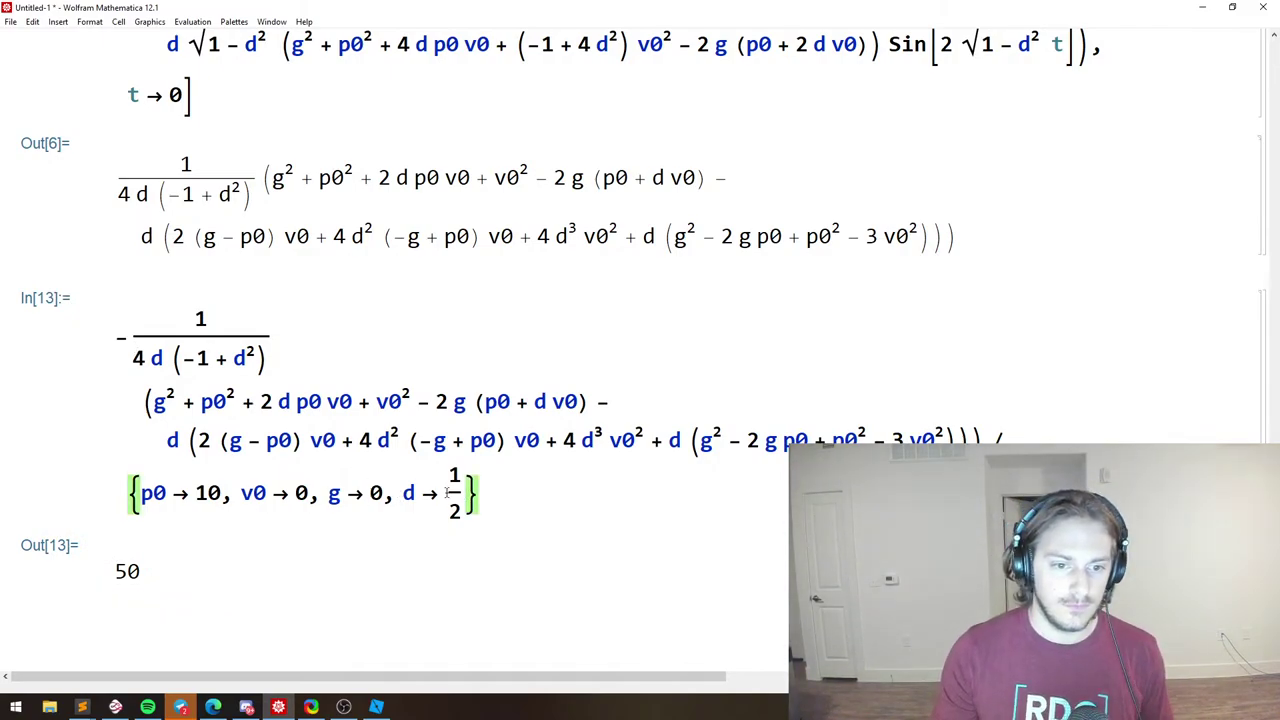
Evaluate the negated expression with g set to 10, and again with g set to 20.
double_click(375, 493)
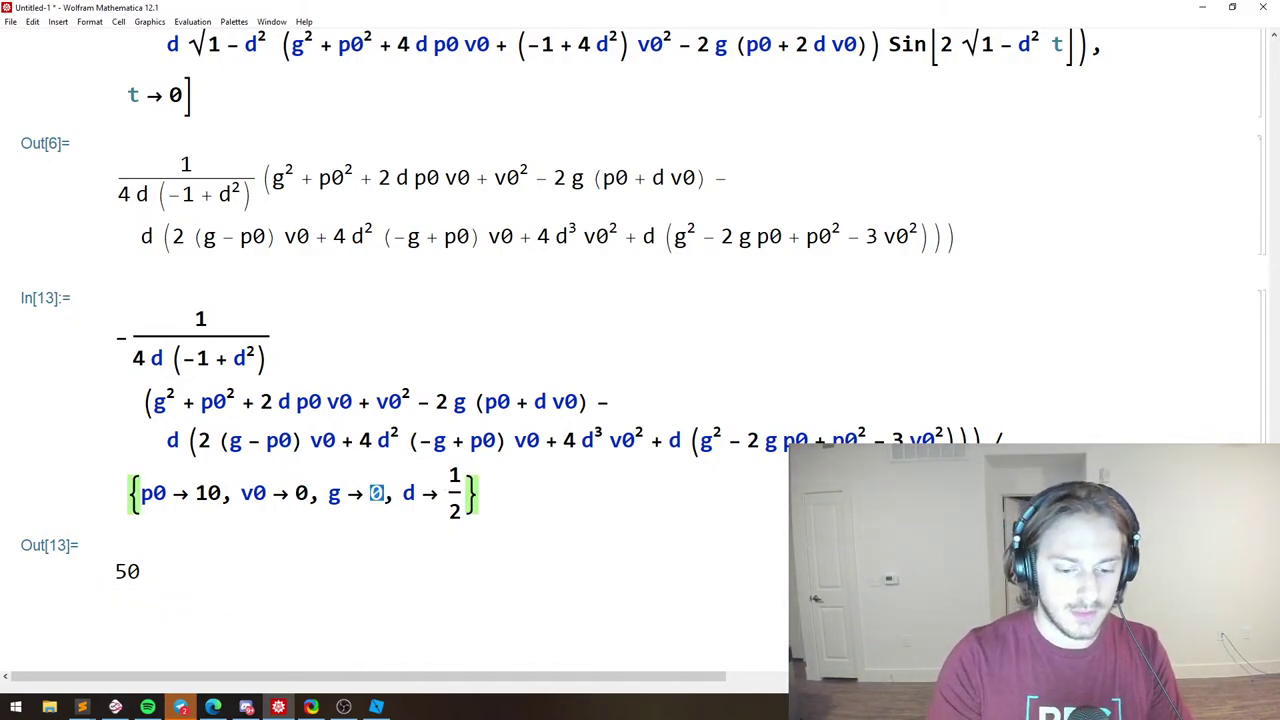
text(10)
key(shift+Return)
double_click(383, 493)
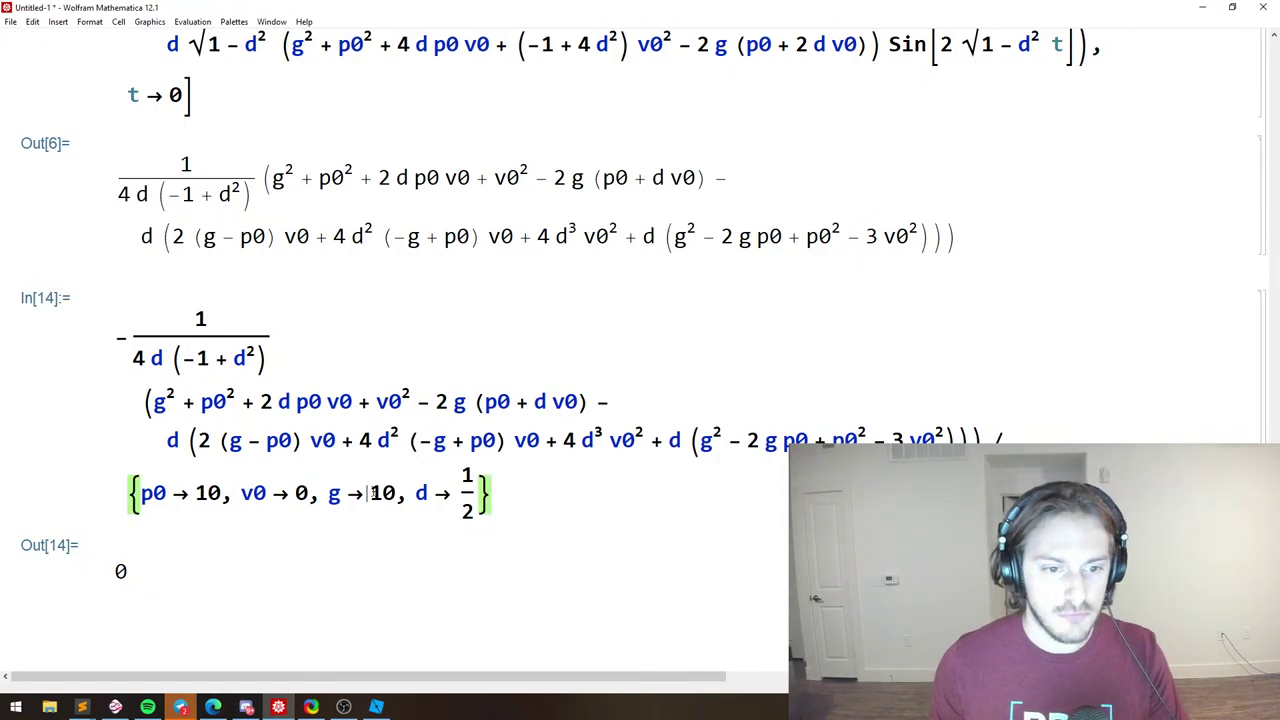
text(20)
key(shift+Return)
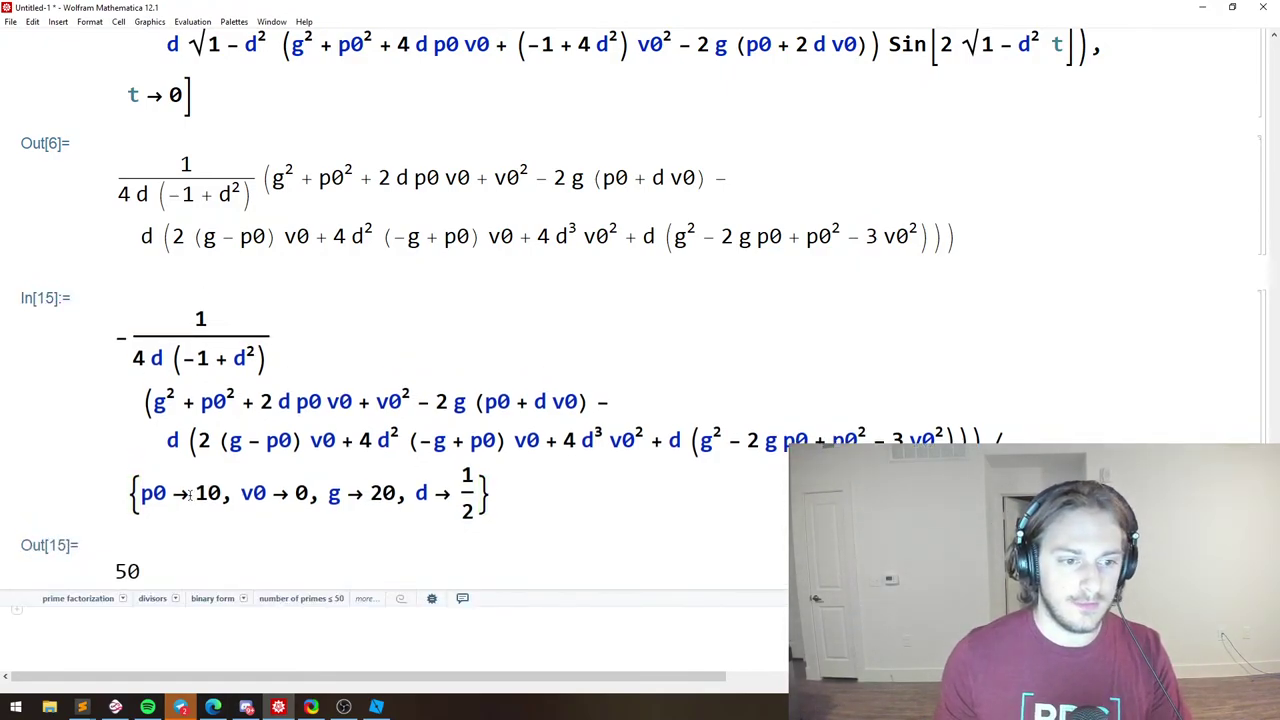
Evaluate the expression with v0 set to 10, 5 and 4 in turn.
double_click(301, 493)
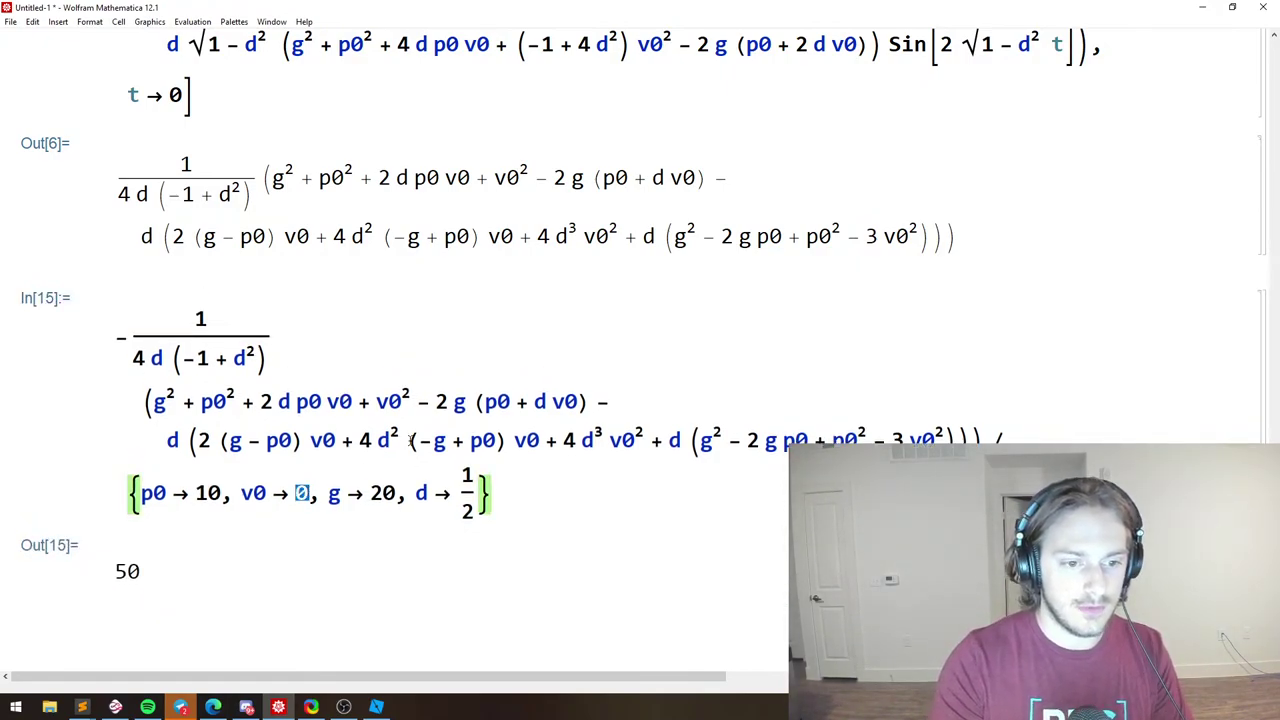
text(10)
key(shift+Return)
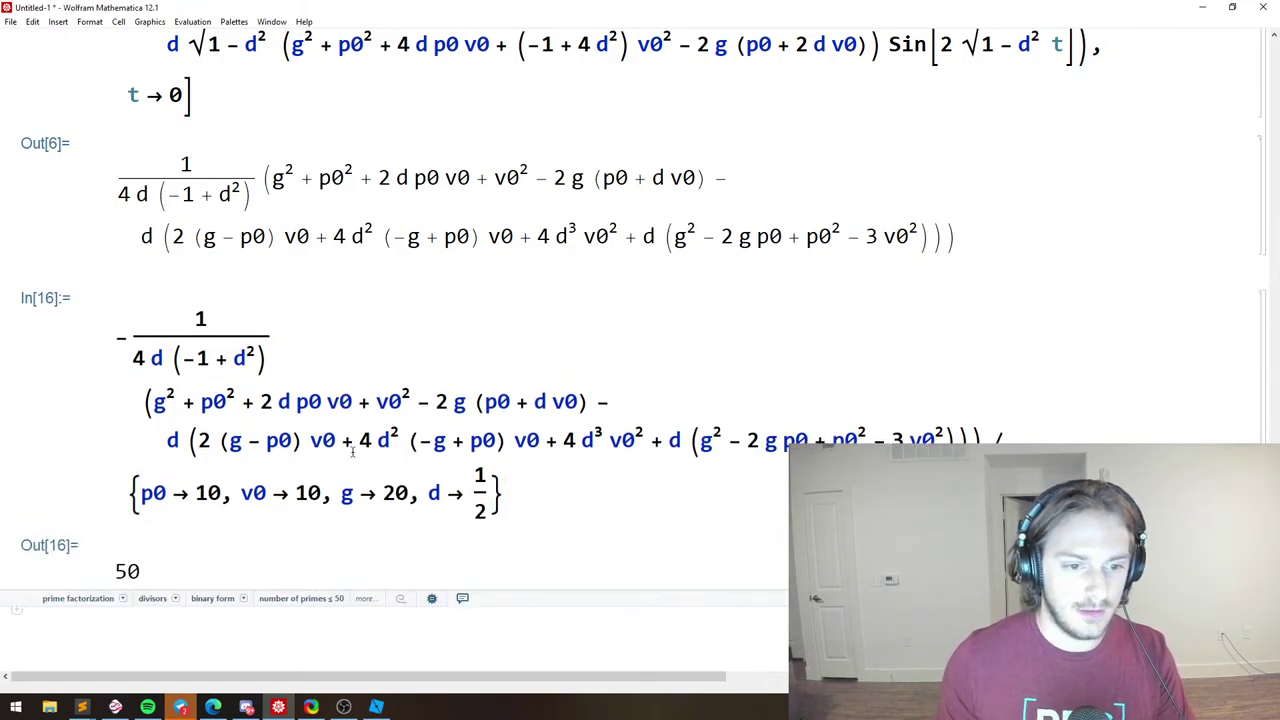
double_click(303, 493)
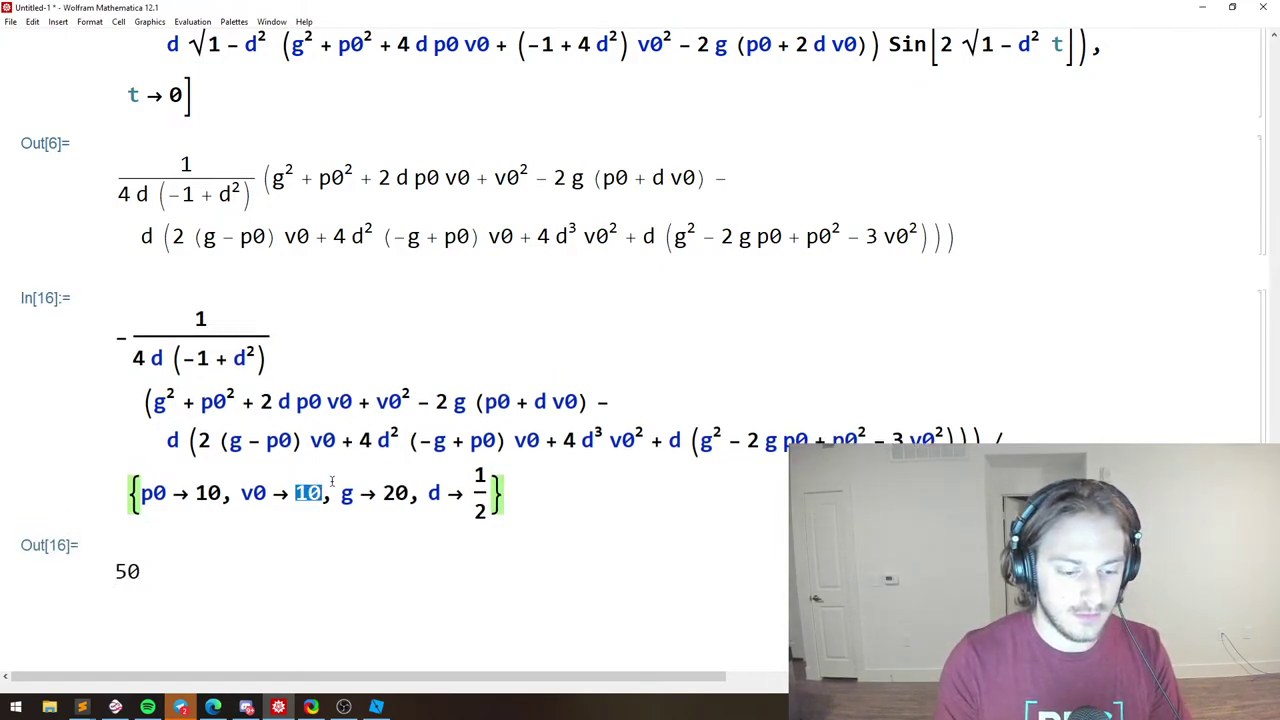
text(5)
key(shift+Return)
text(4)
key(shift+Return)
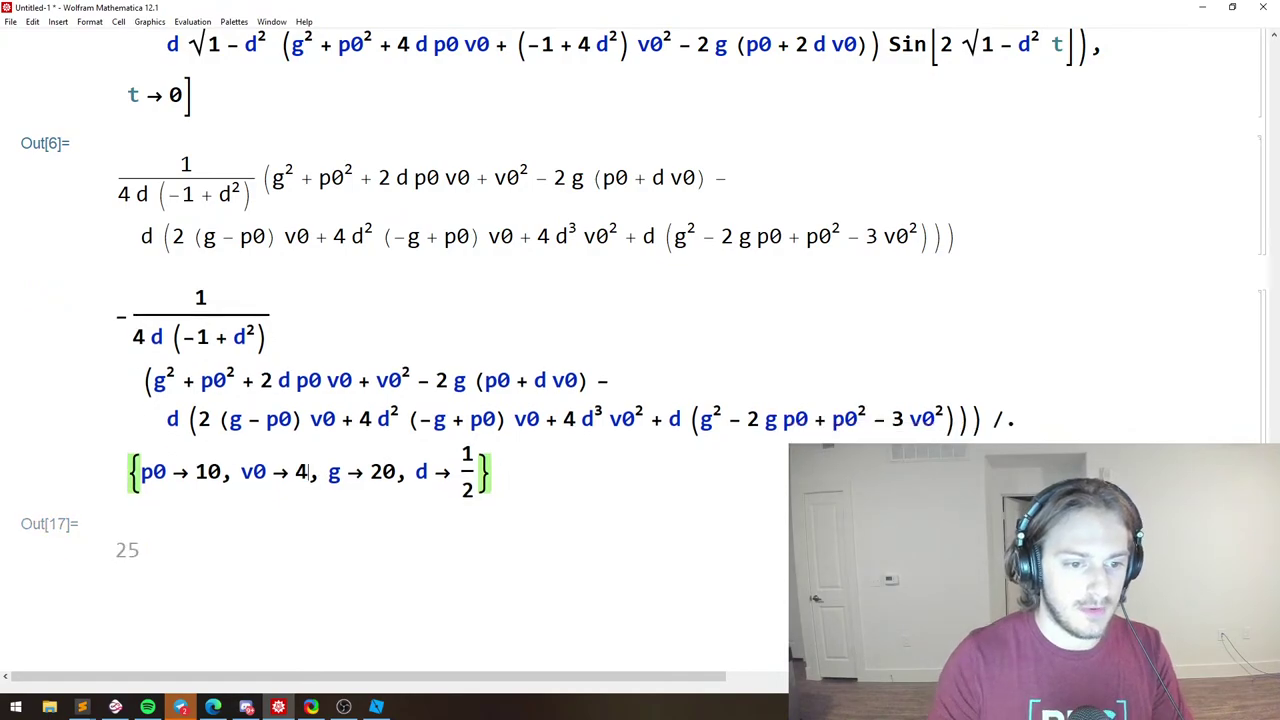
Evaluate the expression with v0 set to 6, and once more with v0 set to 5.
double_click(300, 493)
text(6)
key(shift+Return)
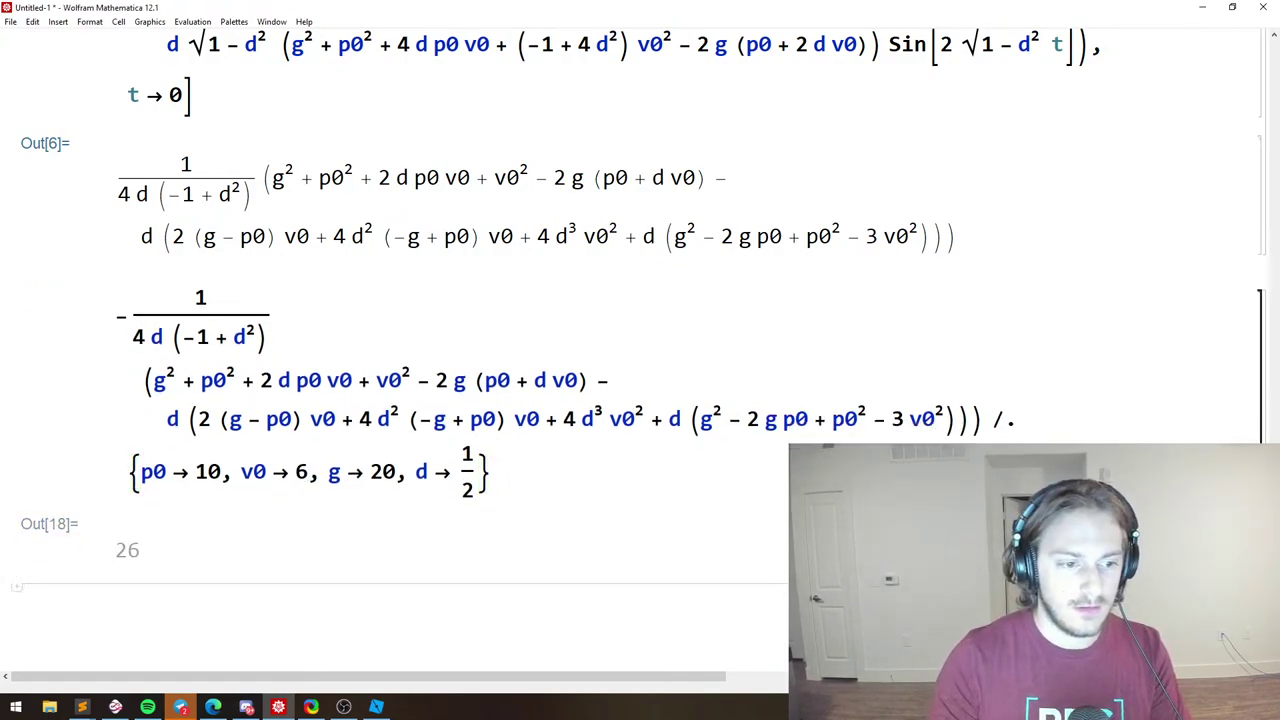
double_click(302, 493)
text(5)
key(shift+Return)
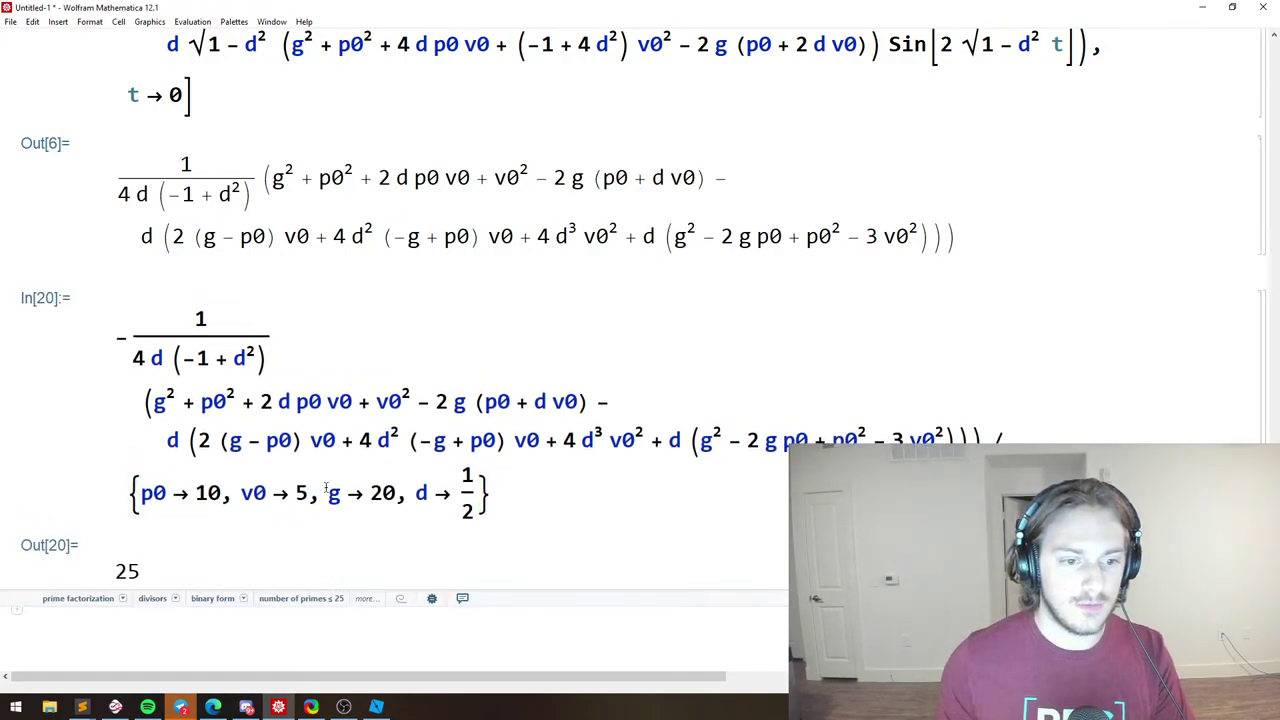
Leave v0 symbolic by changing its rule to v0 -> v0 and evaluate the cell.
double_click(301, 493)
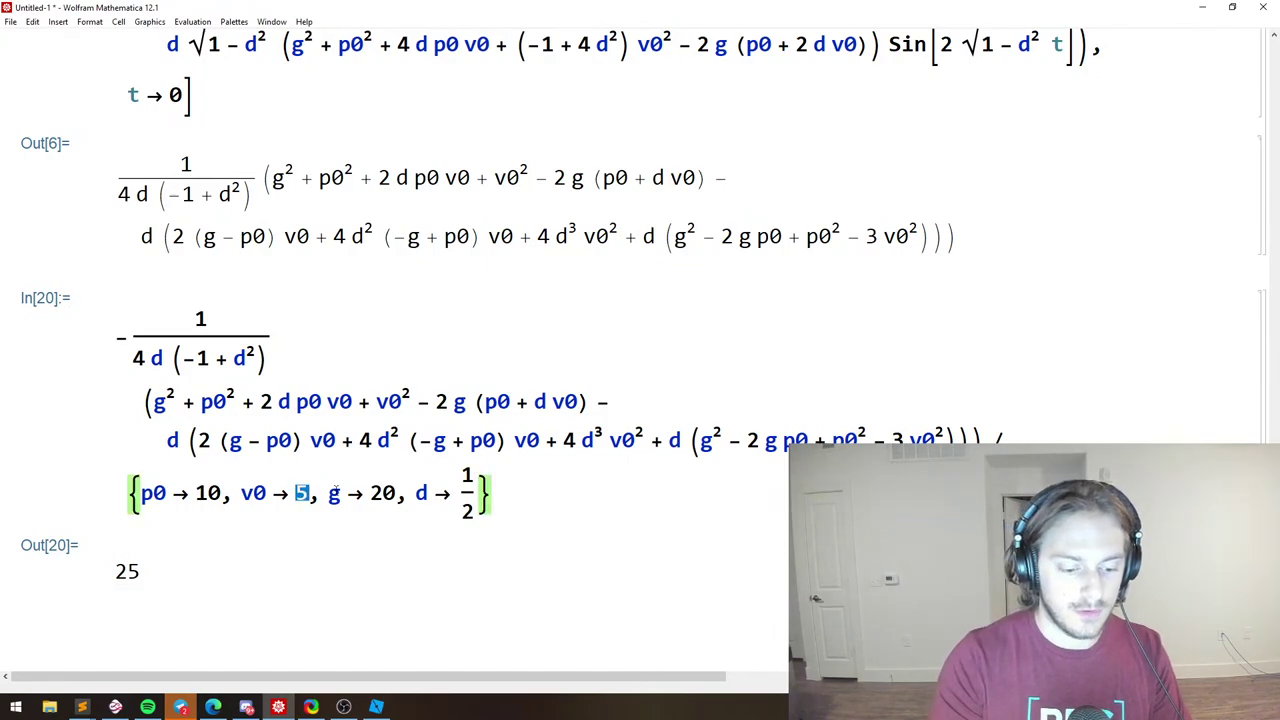
text(v0)
key(shift+Return)
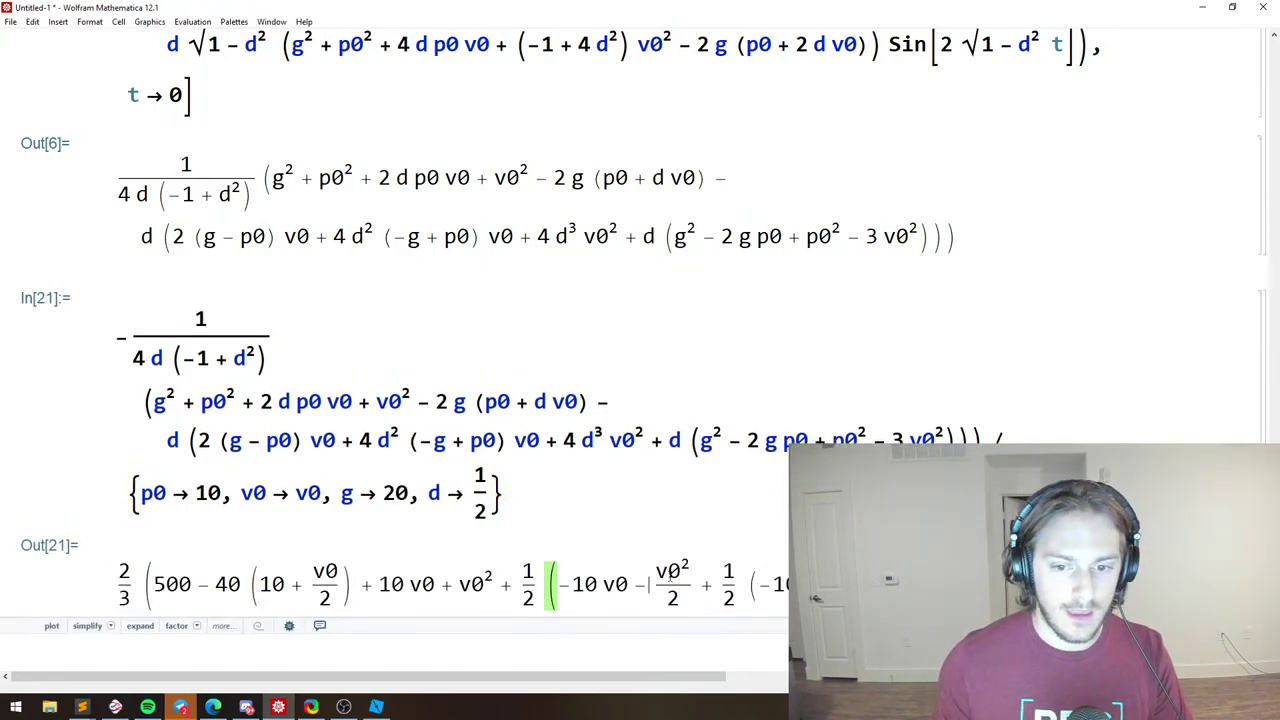
click(268, 492)
drag(270, 493, 325, 497)
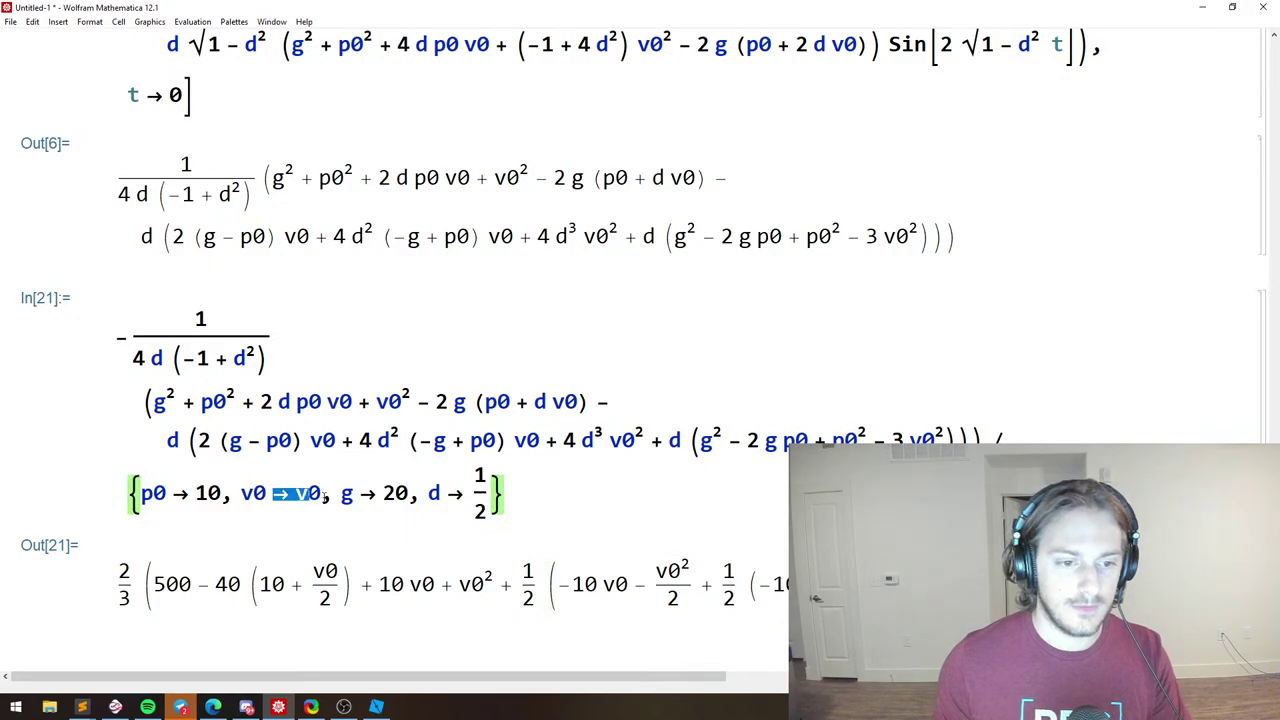
click(323, 495)
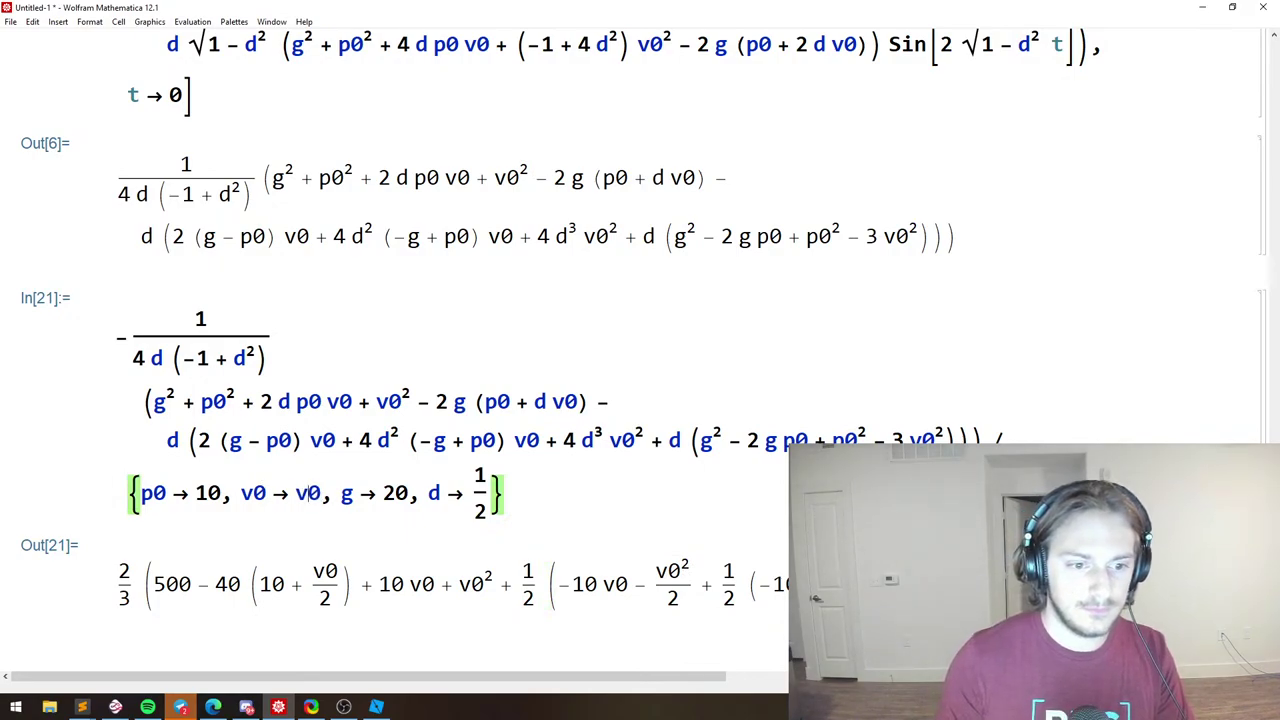
double_click(308, 493)
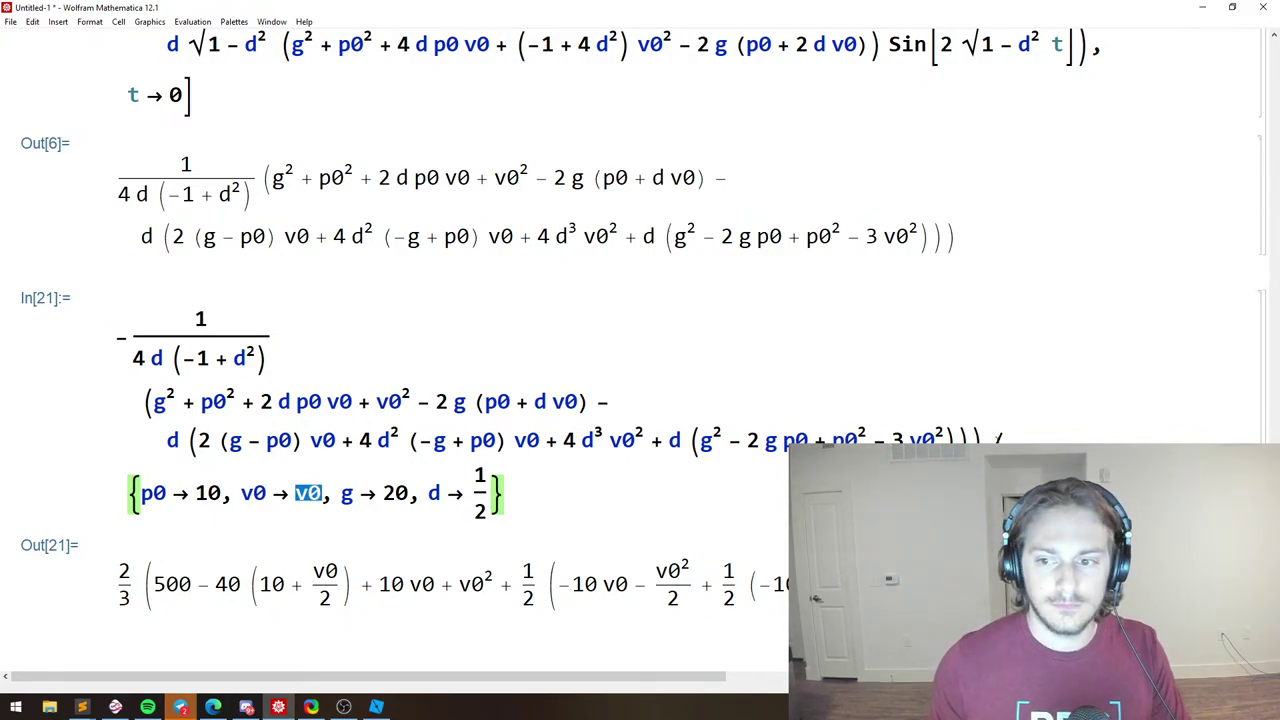
drag(978, 440, 263, 440)
click(263, 440)
drag(141, 493, 487, 503)
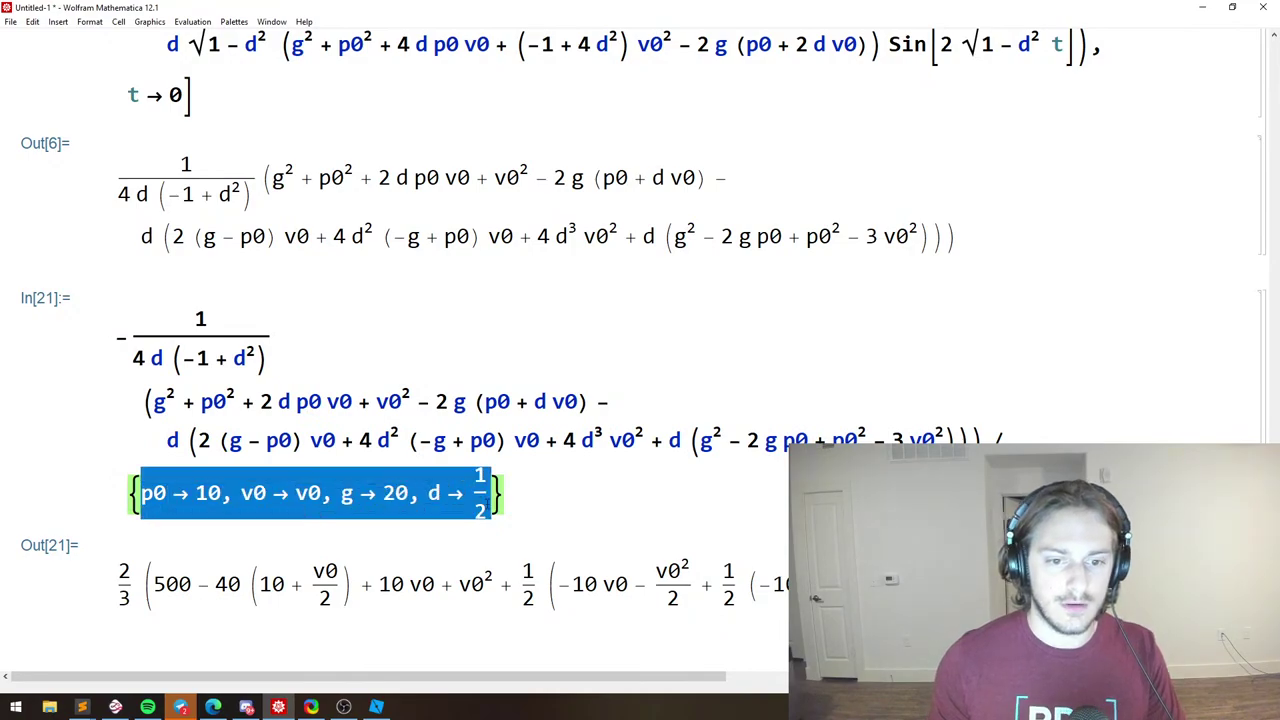
text(p0)
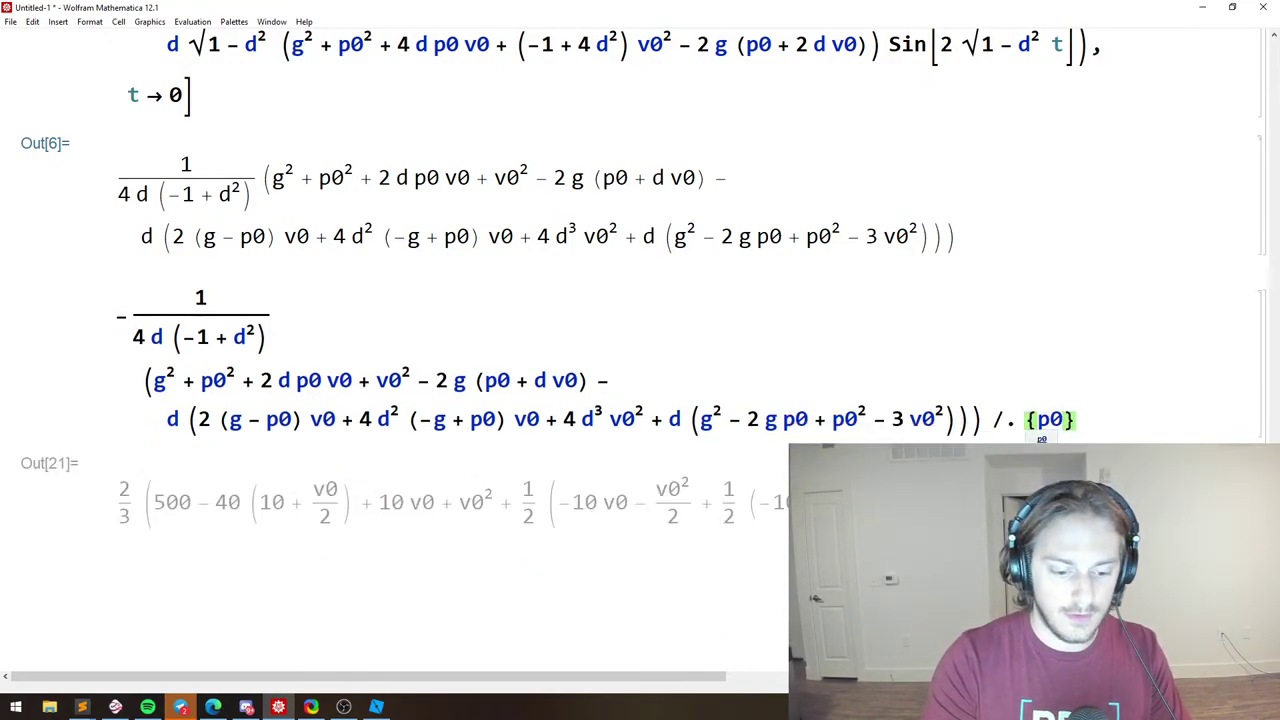
key(ctrl+6)
text(2)
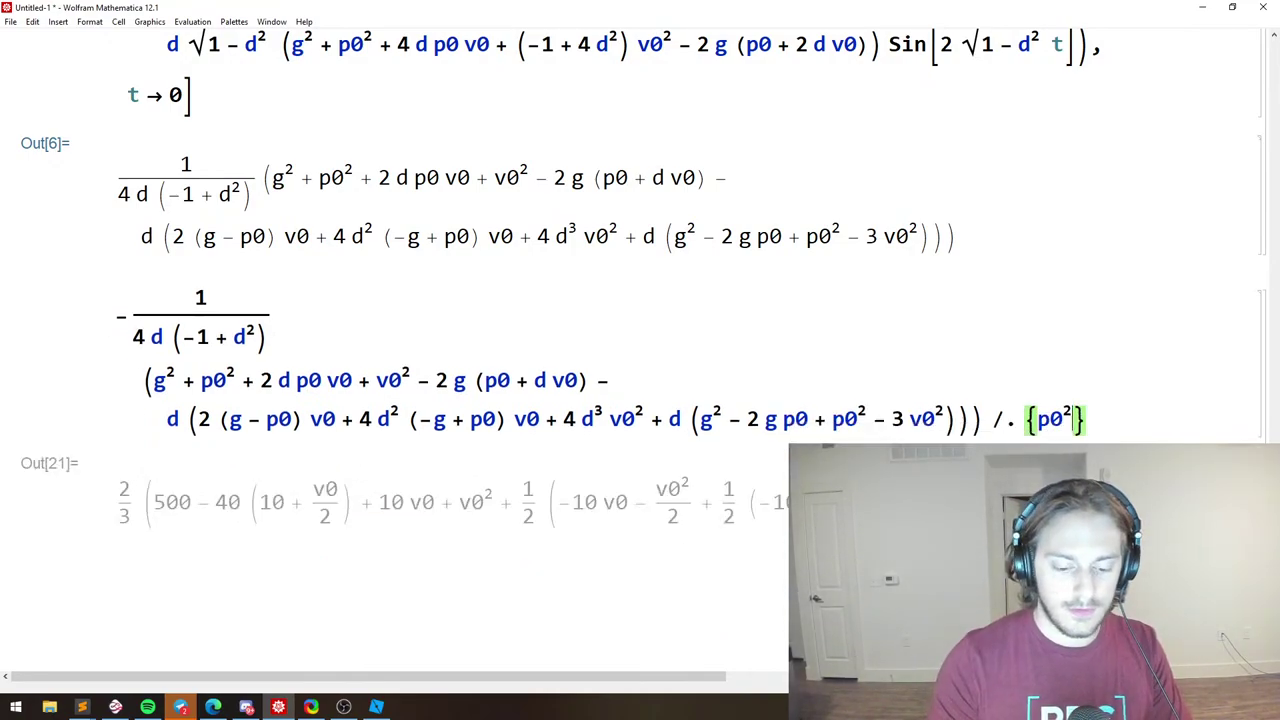
key(ctrl+space)
text(->)
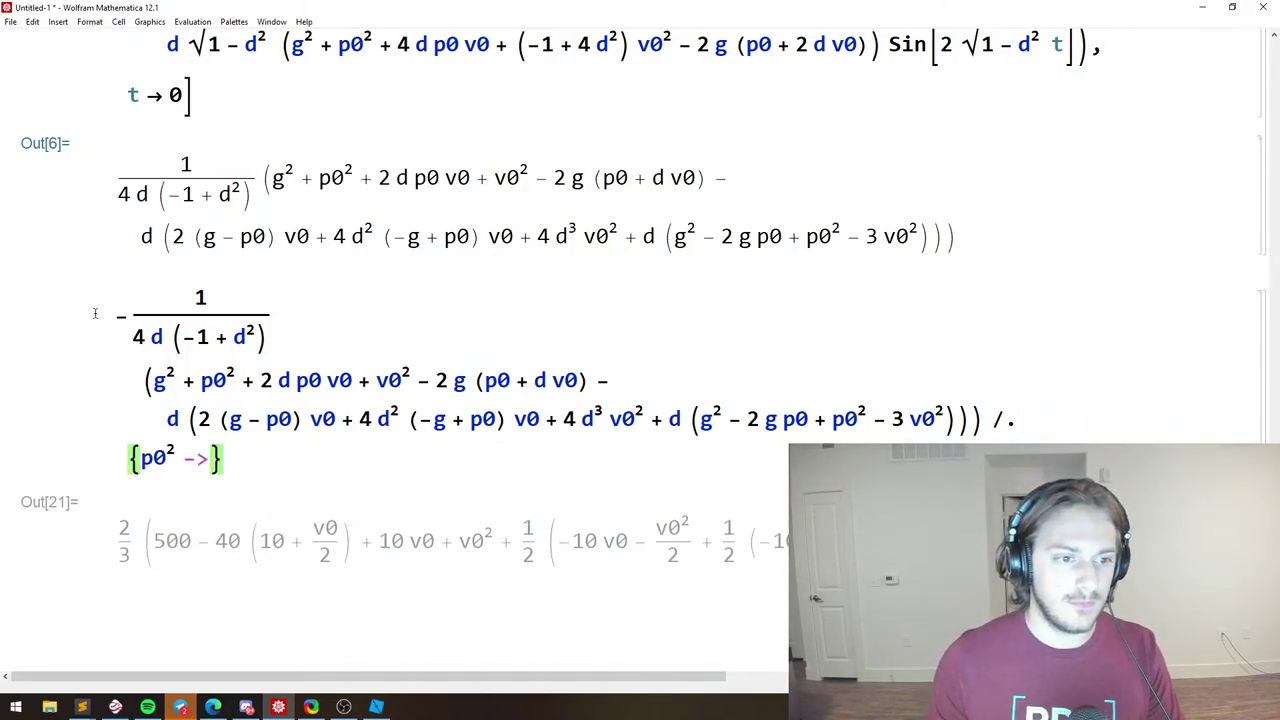
Remove the replacement from the expression, add // Expand inside the outer closing parenthesis and evaluate the cell.
drag(97, 307, 289, 400)
click(291, 406)
drag(141, 379, 238, 385)
click(265, 388)
drag(285, 447, 988, 417)
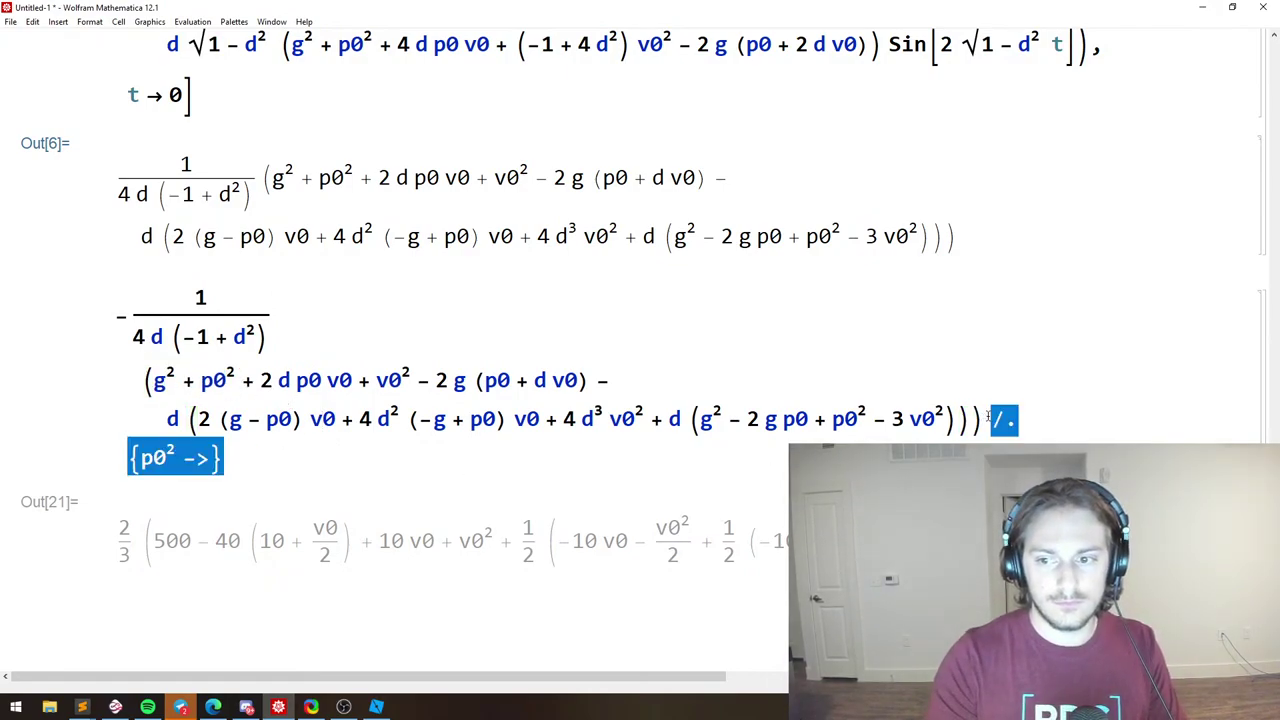
key(BackSpace)
key(Left)
text(/)
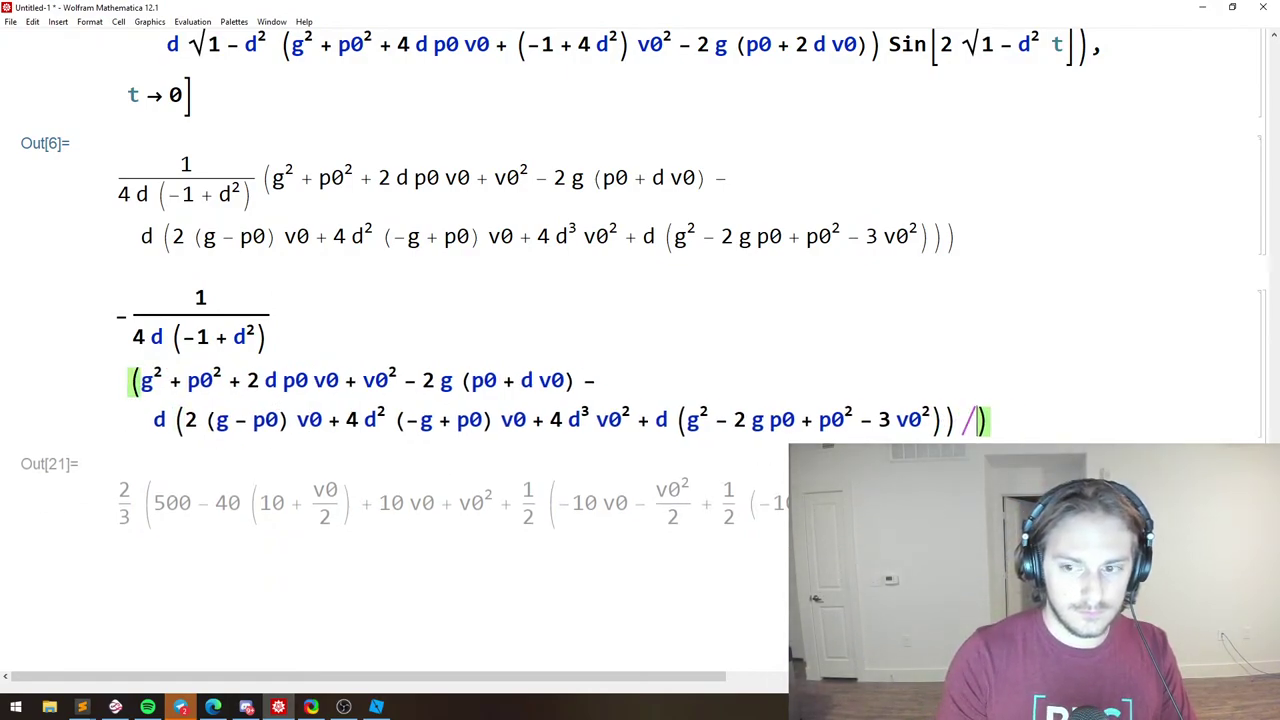
text(/ Expand)
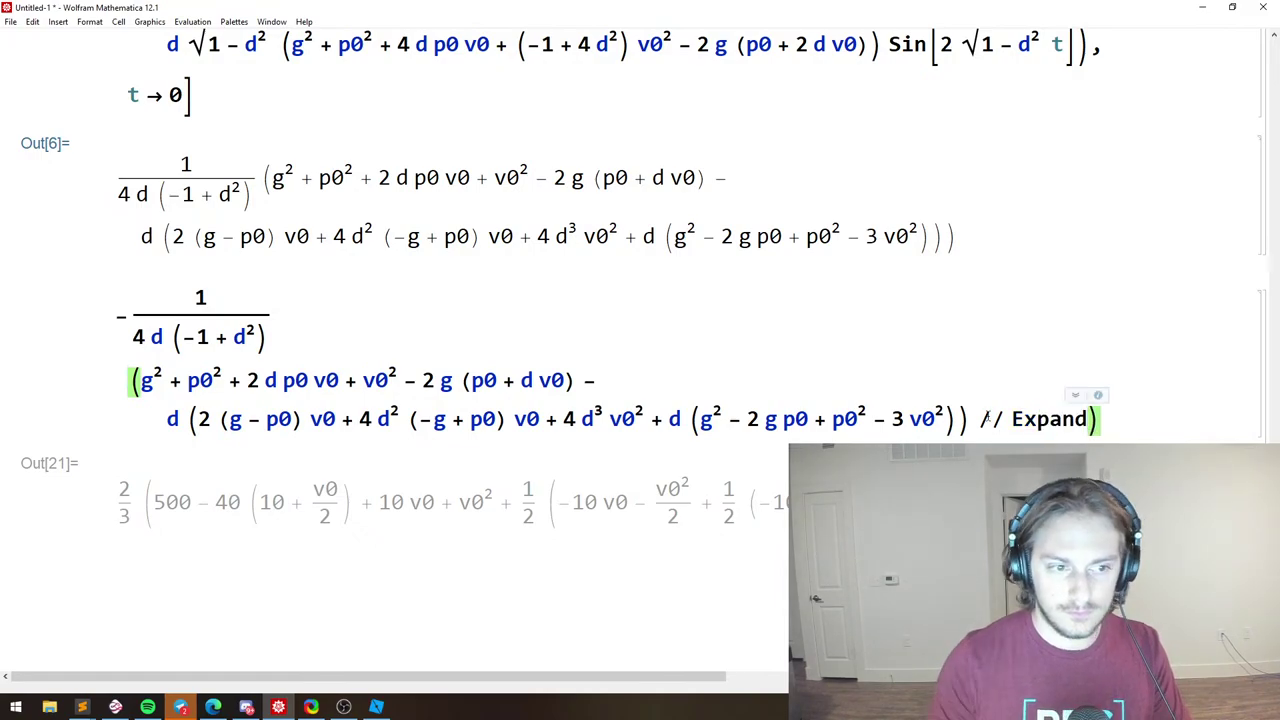
key(shift+Return)
Reuse the expanded output as a new input expression and append an empty replacement list /. {} to it.
scroll(345, 446, down, 2)
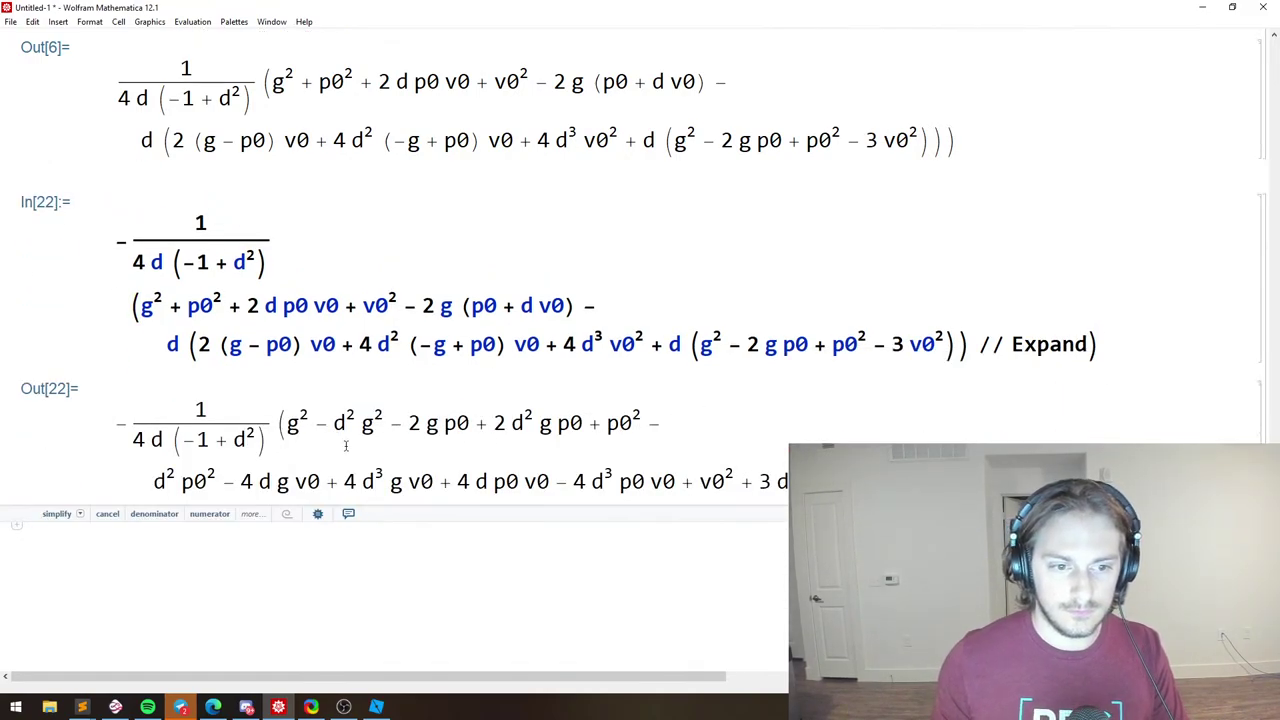
scroll(346, 446, down, 1)
drag(333, 372, 354, 372)
click(373, 375)
scroll(516, 396, down, 1)
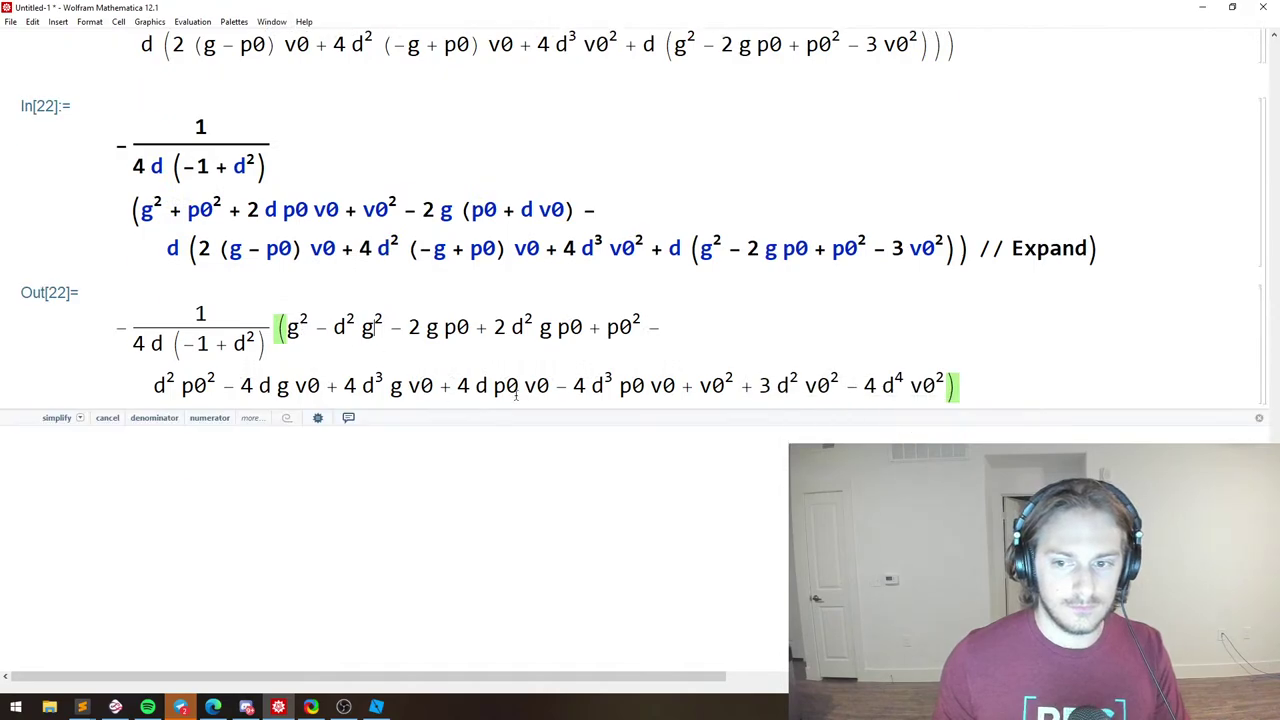
click(961, 386)
text(//)
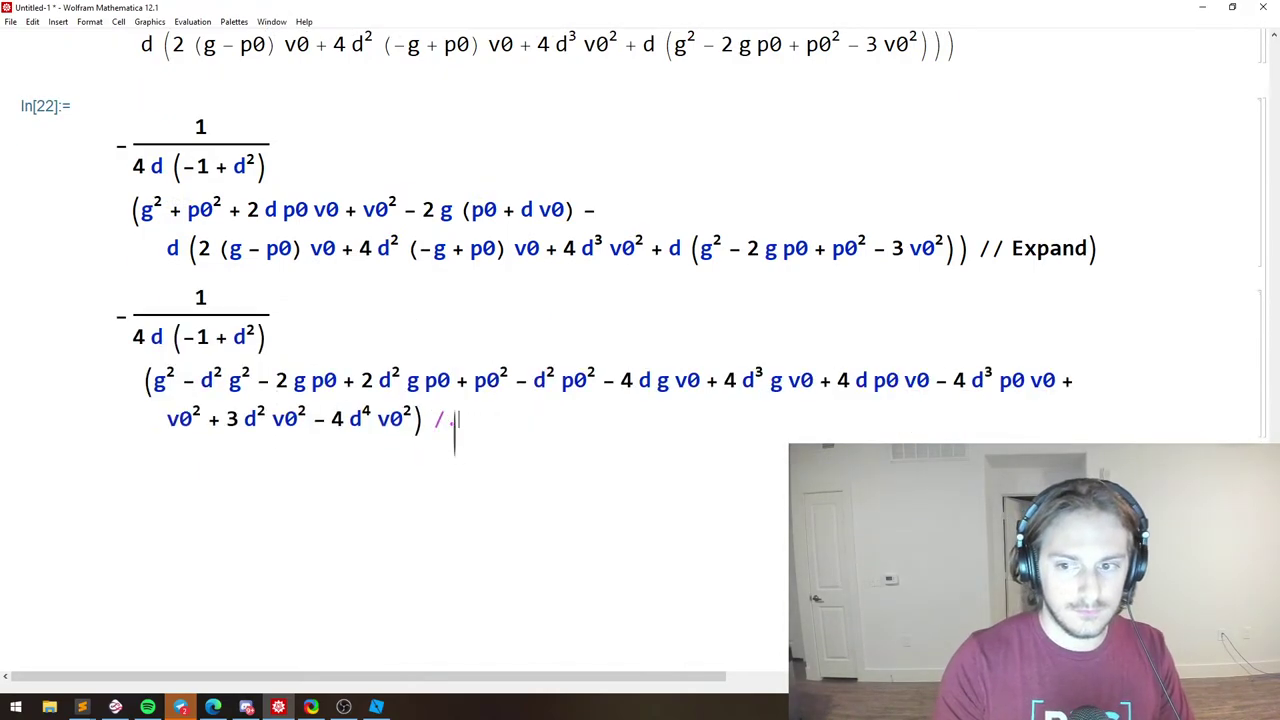
text({)
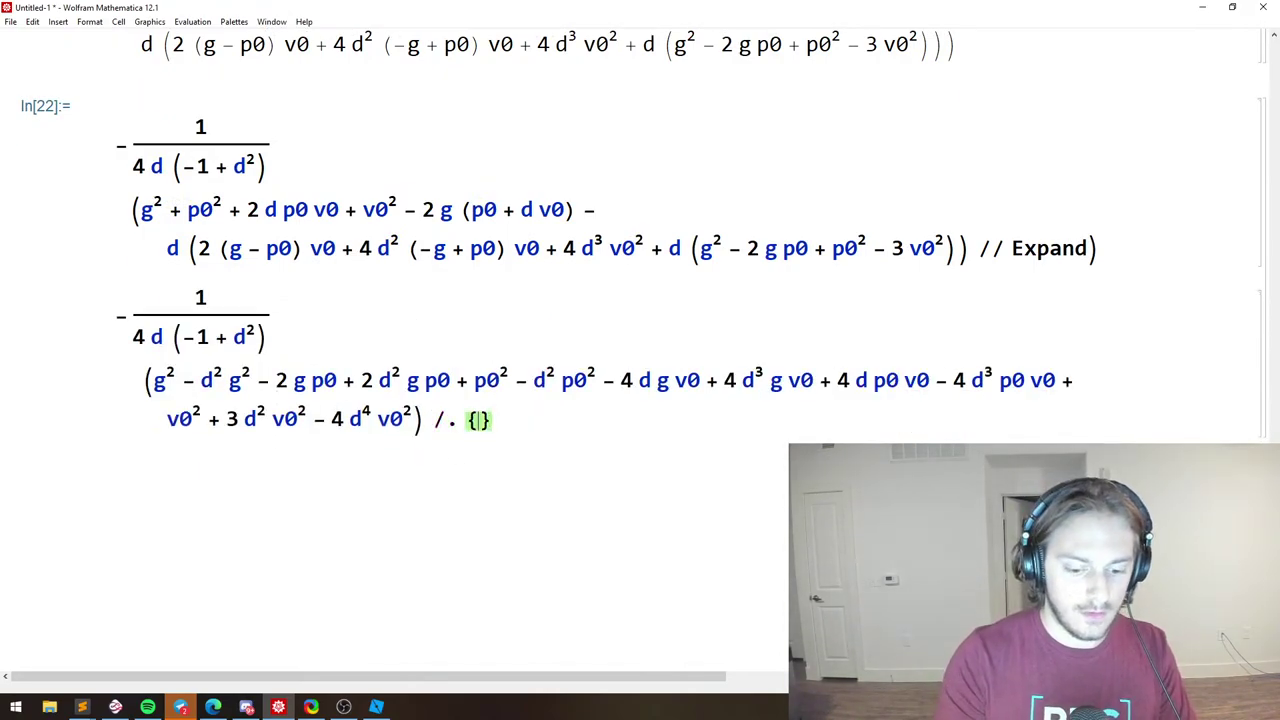
Begin a replacement rule for g squared, g^2 ->, inside the braces.
text(g)
key(ctrl+6)
text(2)
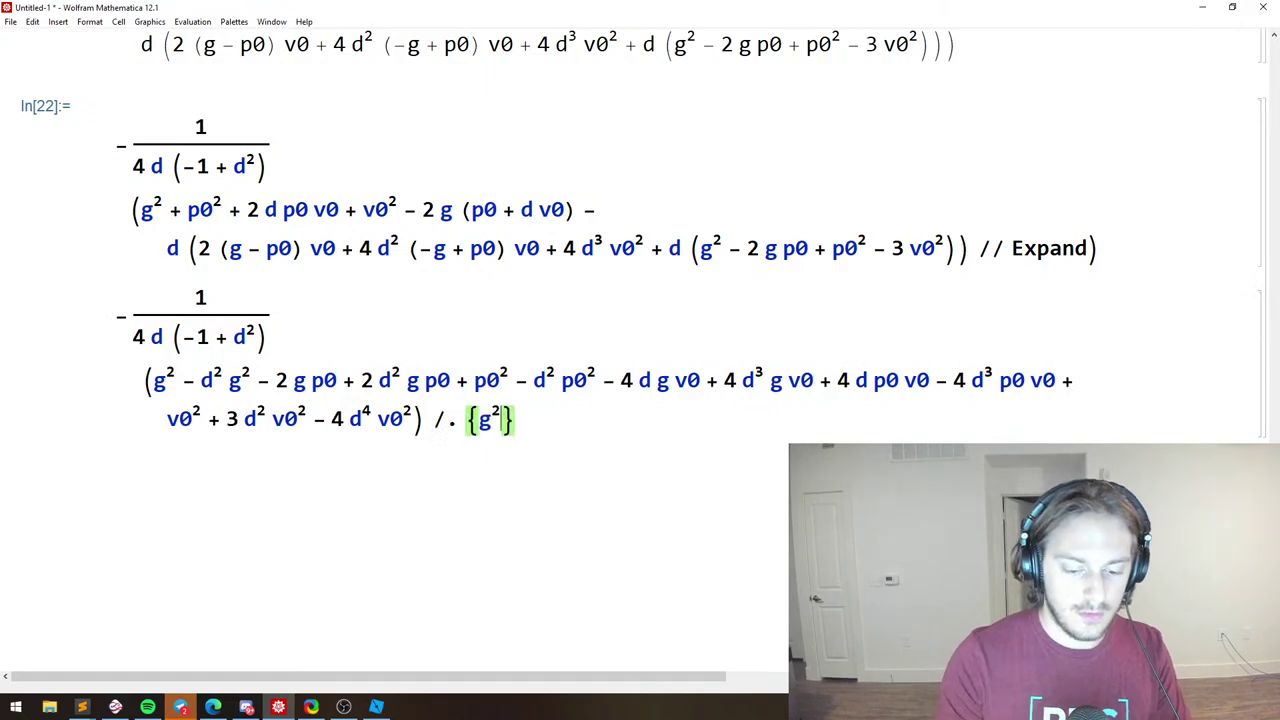
key(ctrl+space)
text(->)
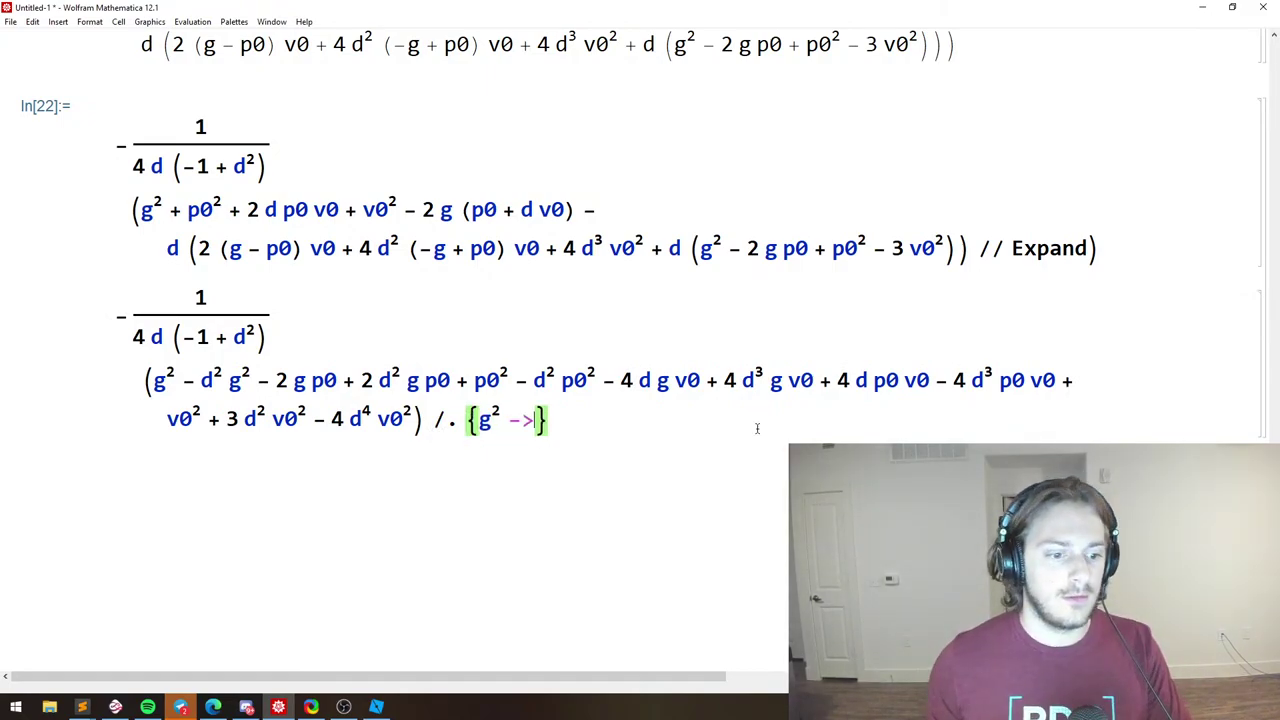
Switch to Sublime Text, create a new empty document and enter g, p0 and p1 on separate lines.
click(82, 706)
click(222, 645)
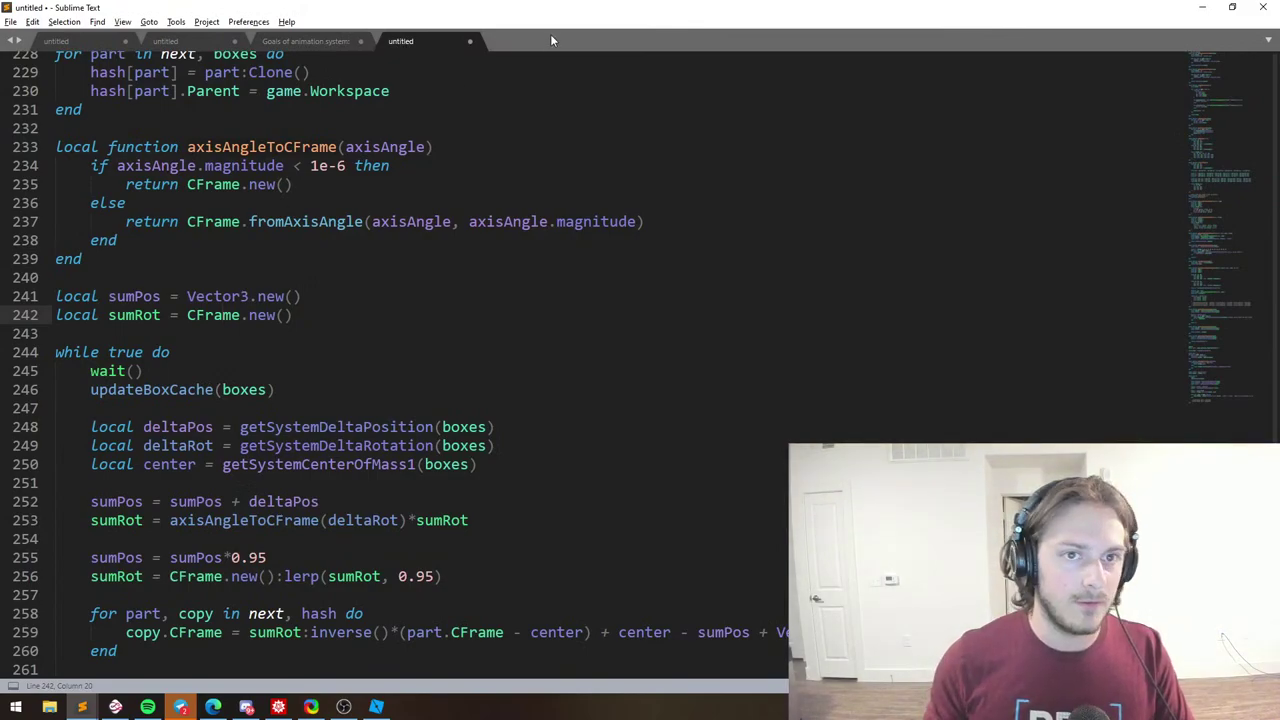
double_click(550, 40)
text(g)
key(Return)
text(p0)
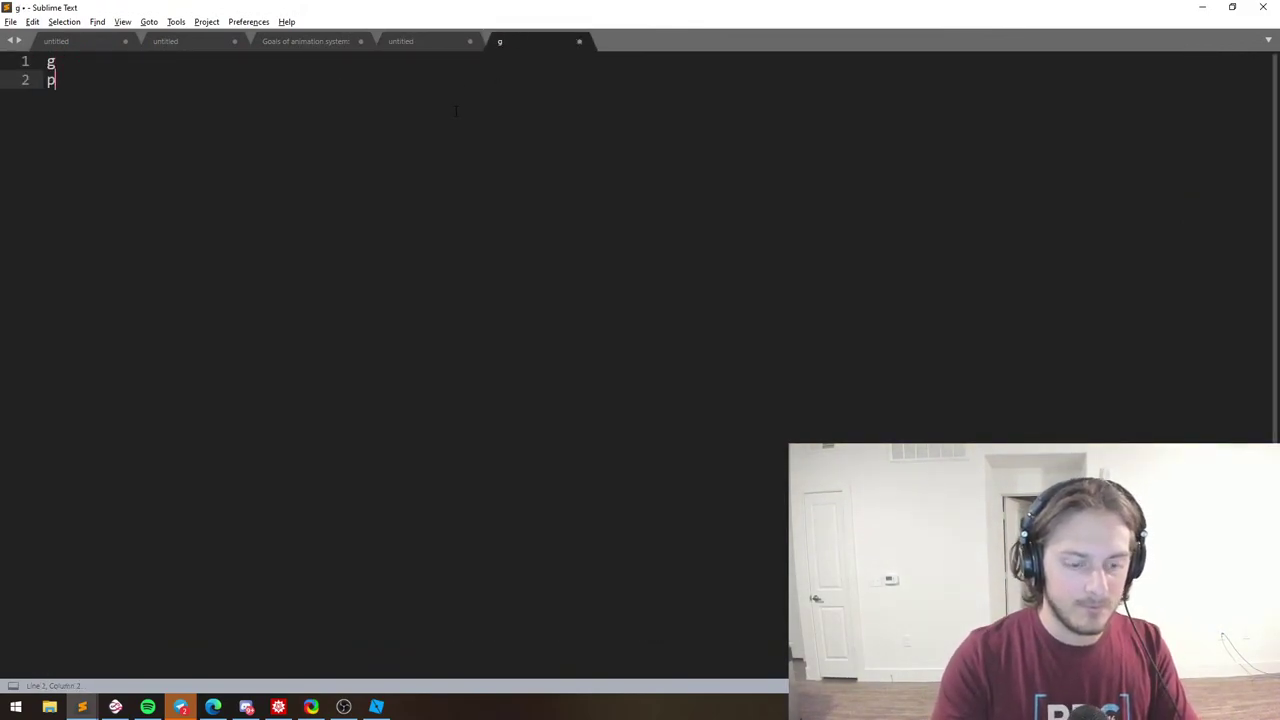
key(Return)
text(p1)
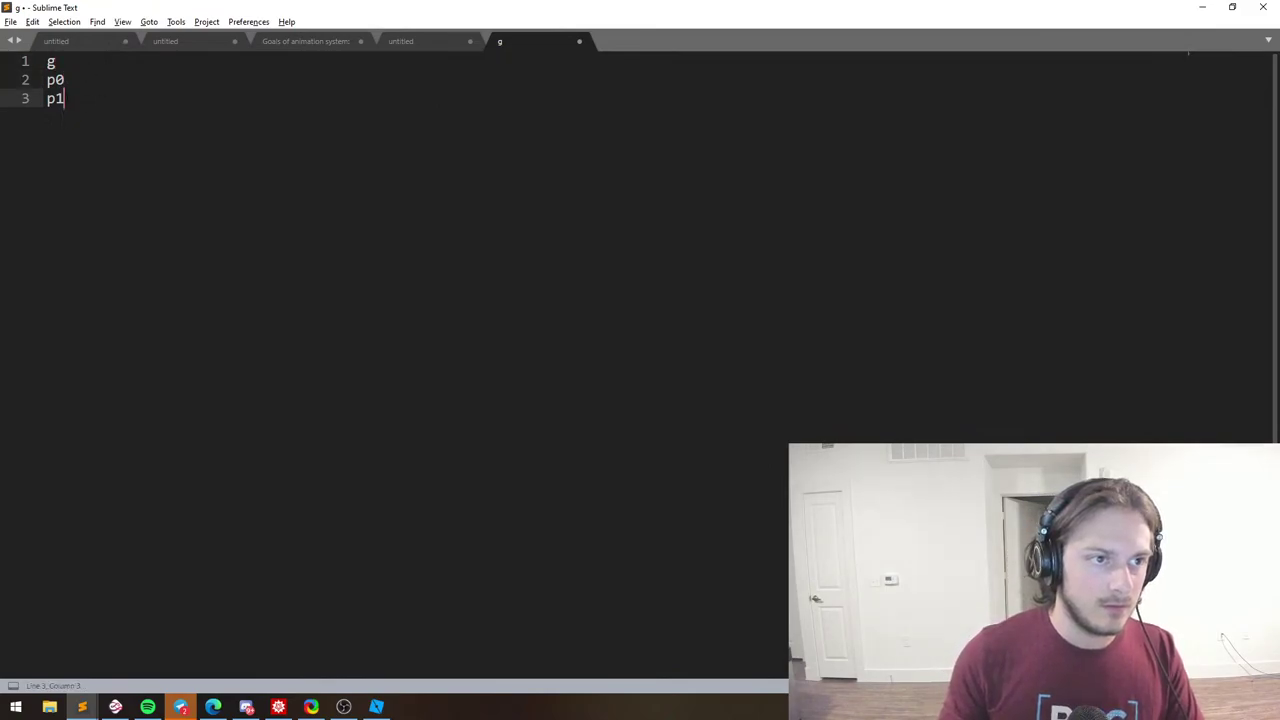
Duplicate the three-line list g, p0, p1 twice below itself.
key(ctrl+a)
key(ctrl+c)
key(Right)
key(Return)
key(ctrl+v)
key(Return)
key(ctrl+v)
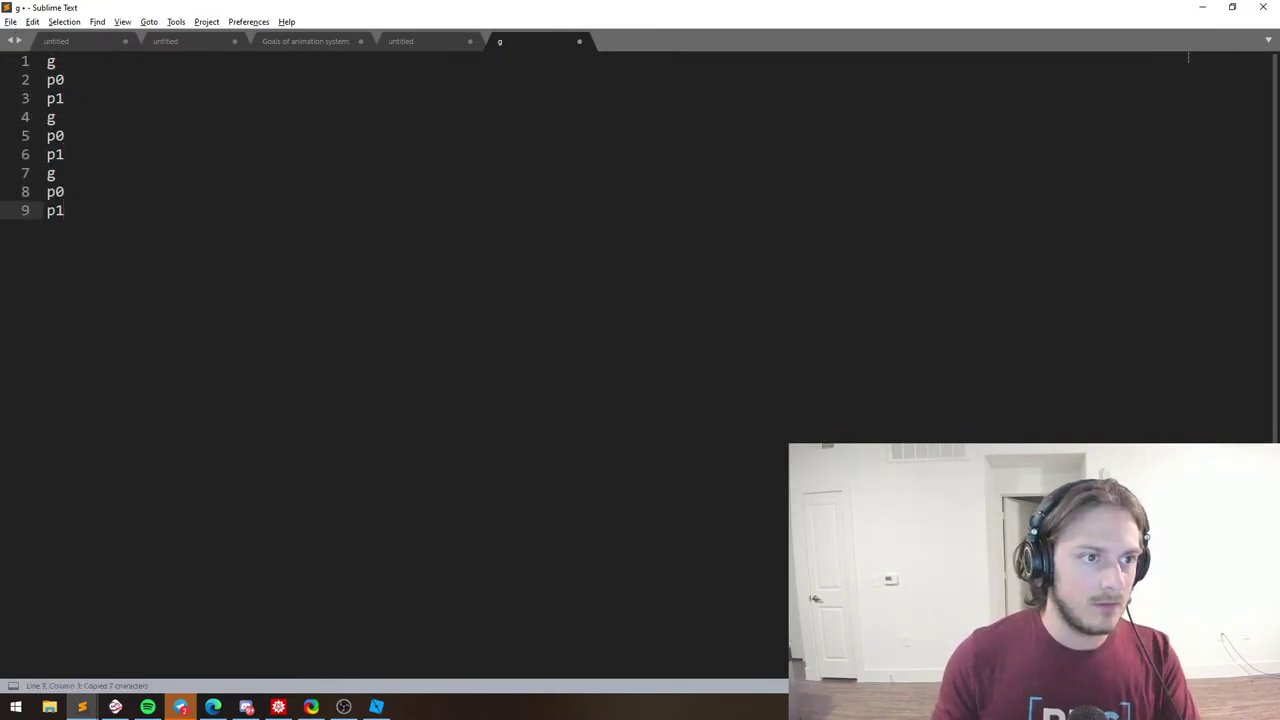
Reduce the second group to p0, p1 and the third to p1, separating the three groups with blank lines.
click(97, 118)
drag(98, 111, 104, 100)
key(BackSpace)
drag(90, 173, 86, 136)
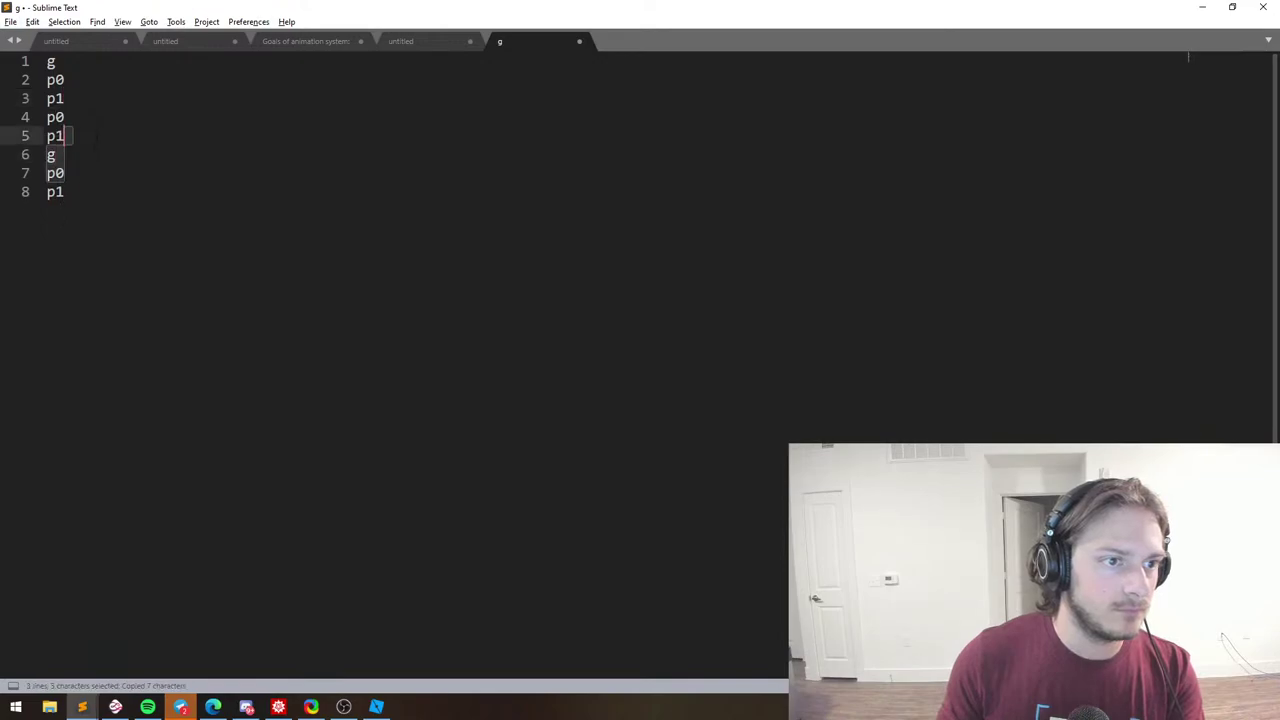
key(BackSpace)
key(Return)
click(78, 99)
key(Return)
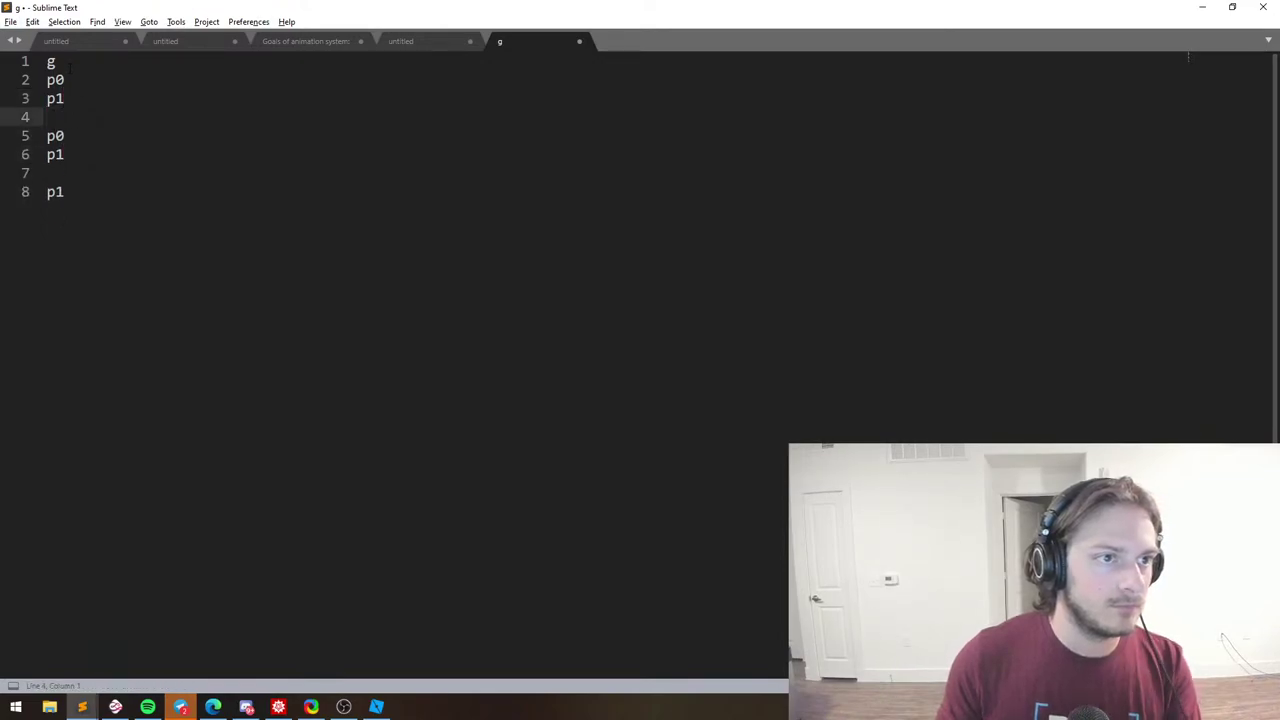
Add a second factor g to the first line so it reads g g.
drag(76, 67, 28, 70)
key(ctrl+c)
click(79, 67)
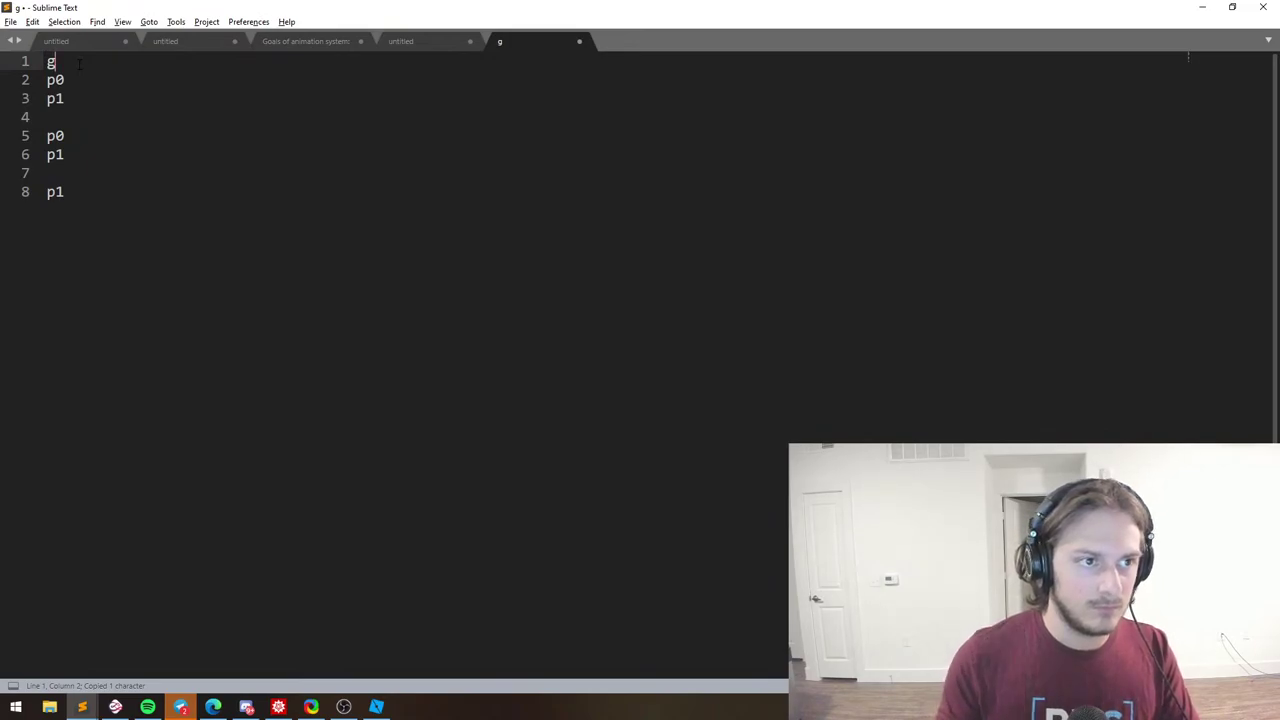
key(ctrl+alt+Down)
key(ctrl+alt+Down)
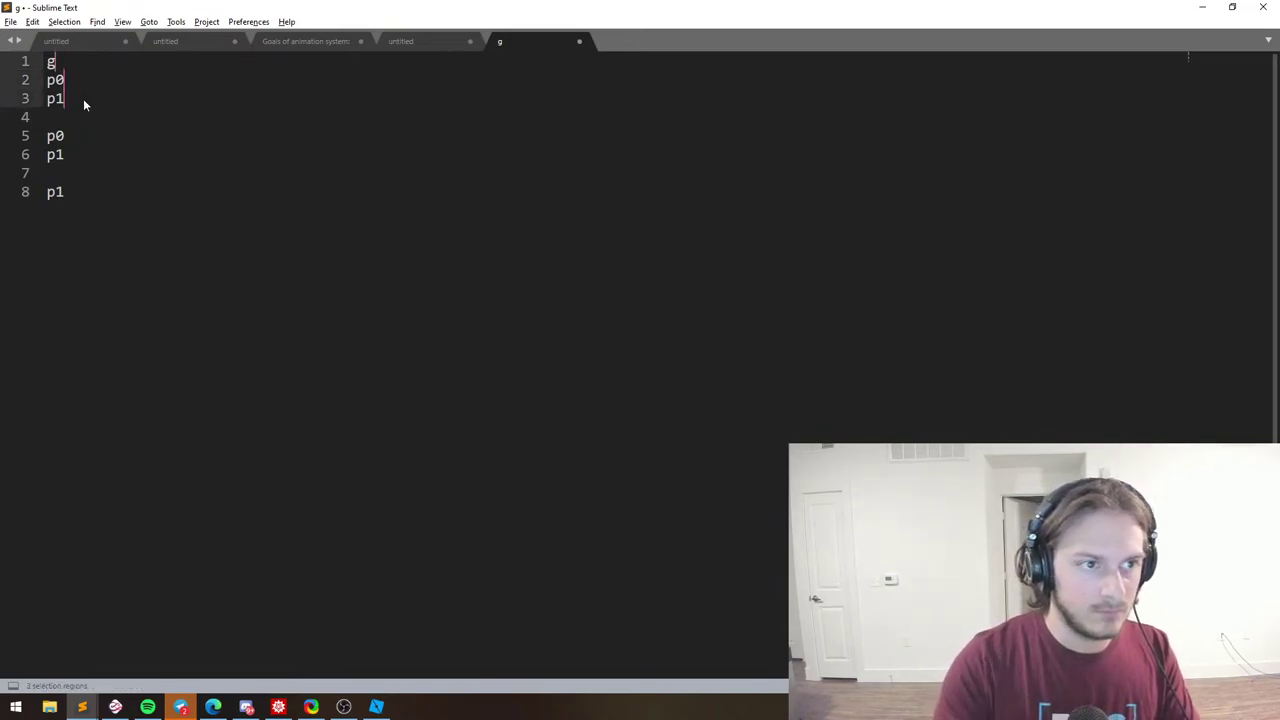
click(76, 64)
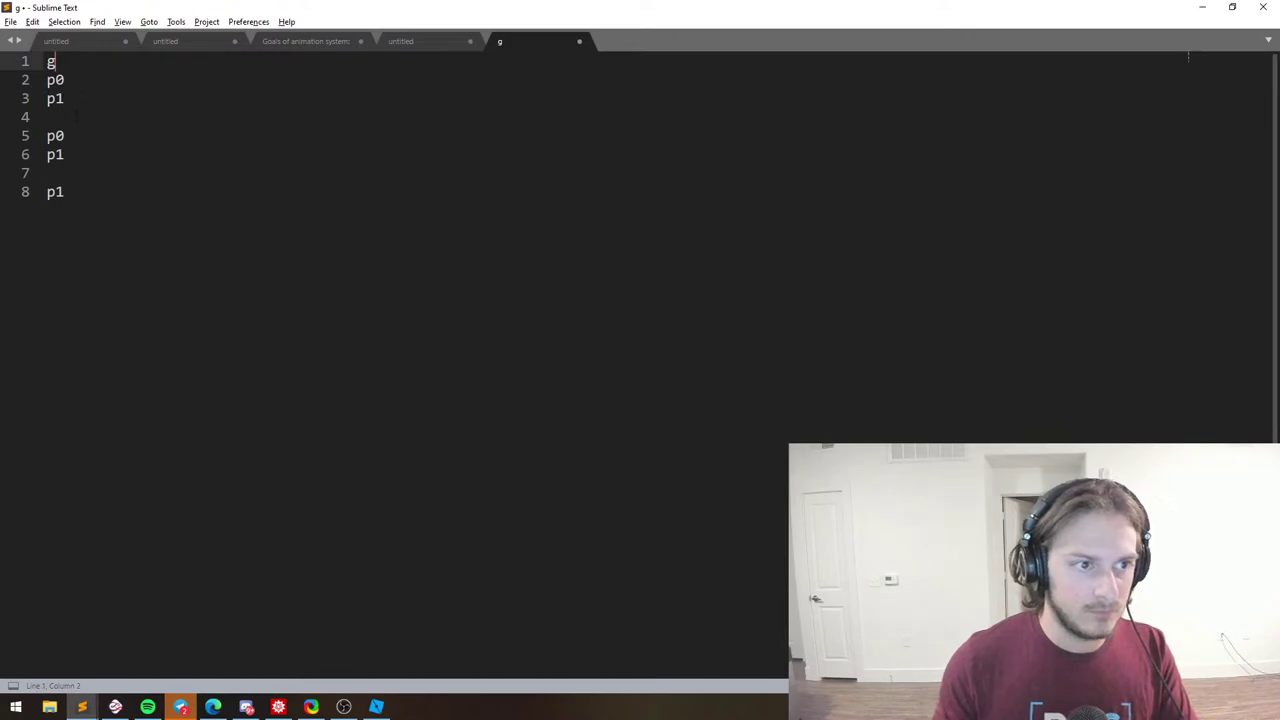
key(ctrl+v)
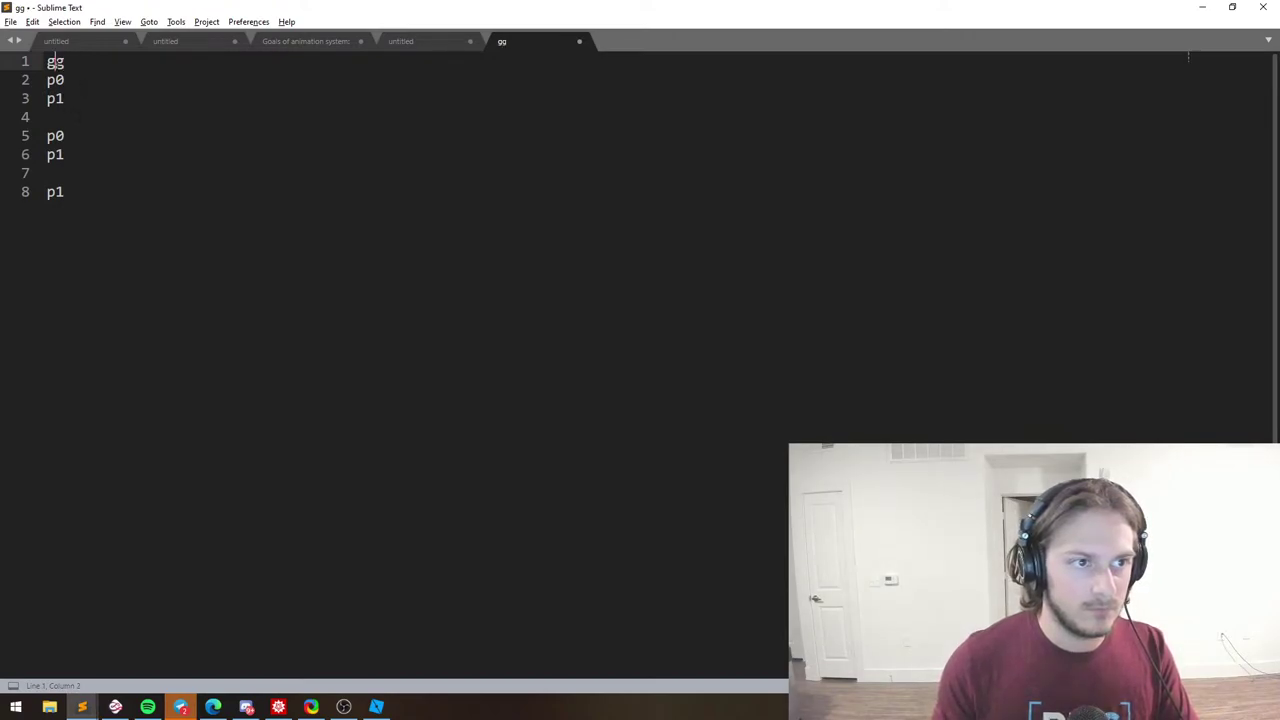
key(BackSpace)
text(g)
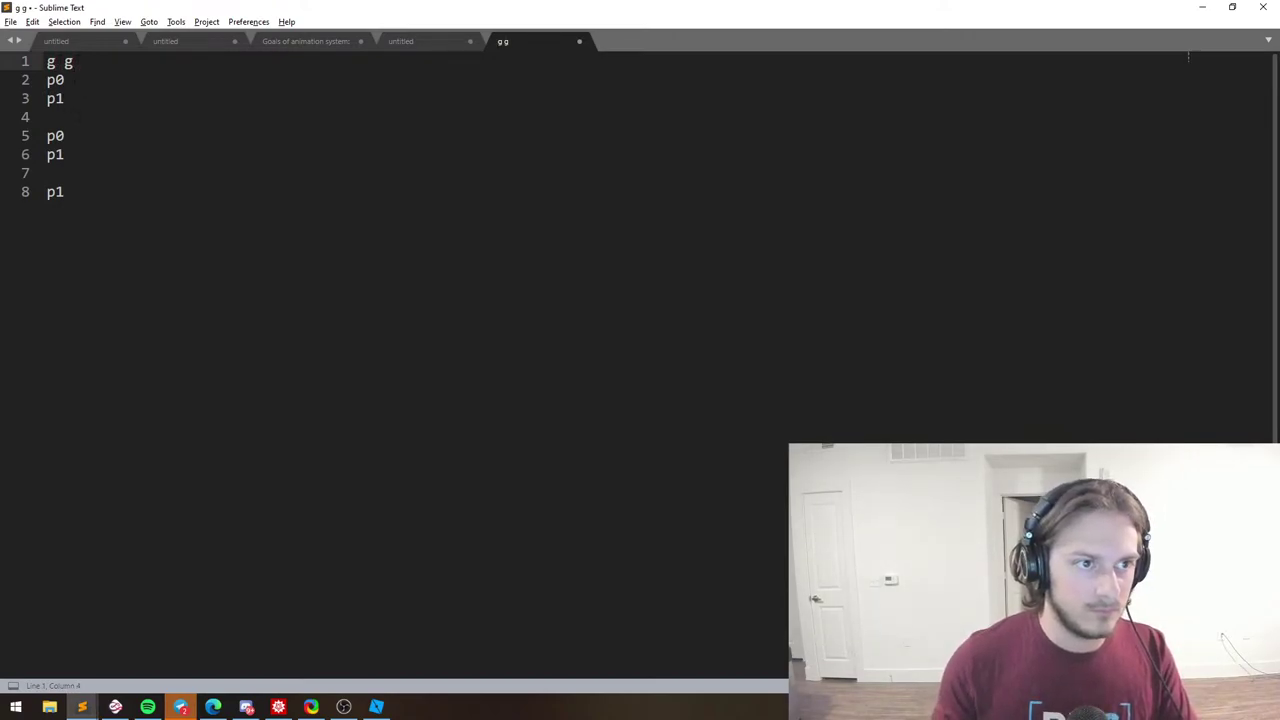
Append g as the second factor on the p0 and p1 lines of the first group.
key(Down)
text(p0)
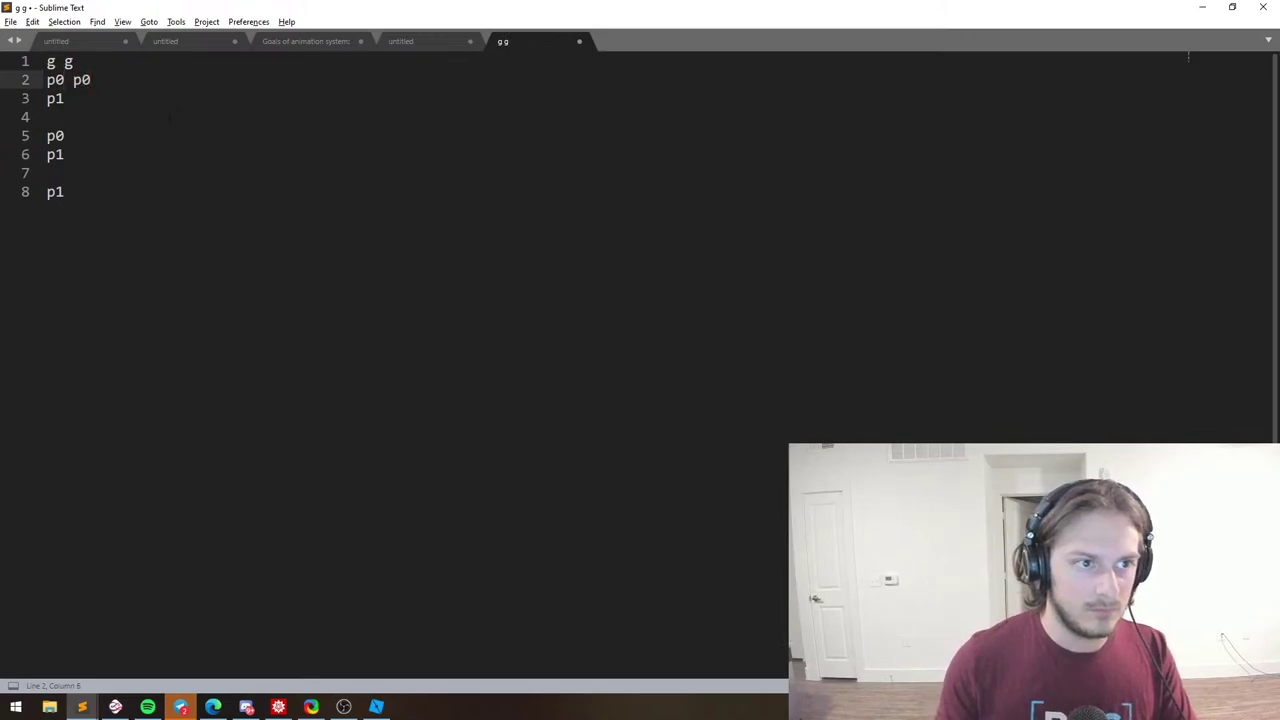
key(Down)
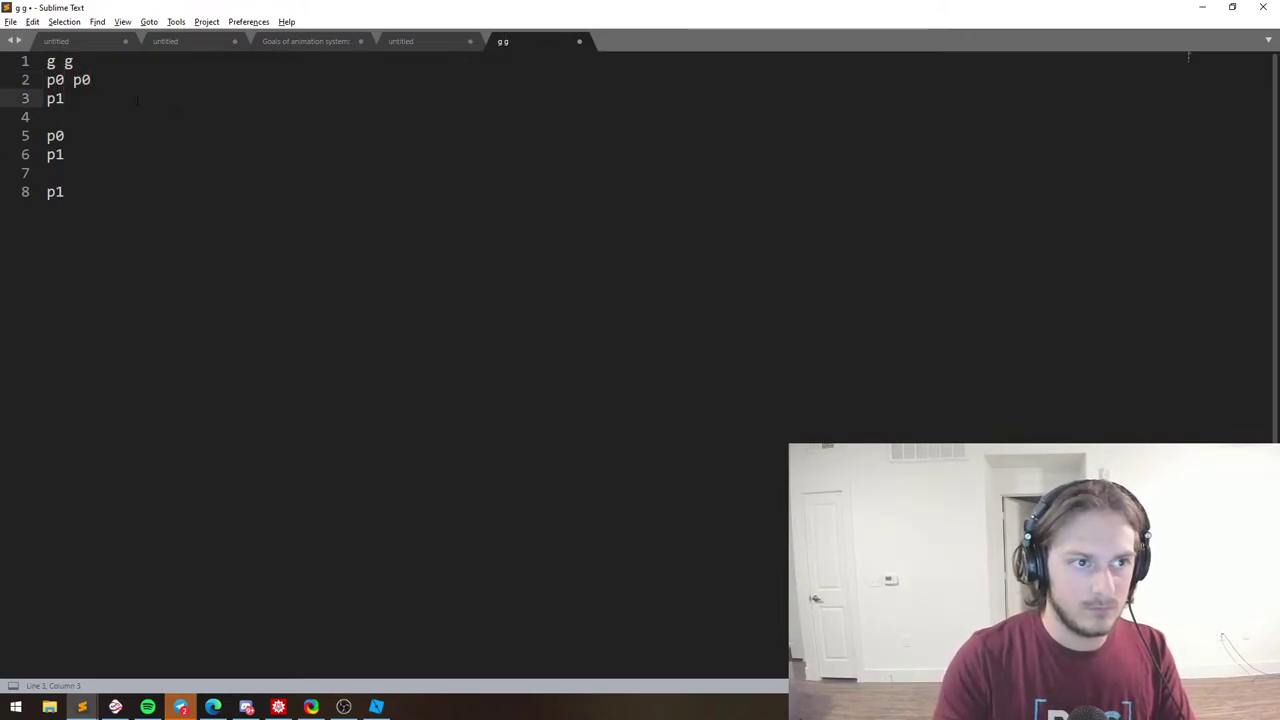
key(Up)
key(End)
key(ctrl+shift+Left)
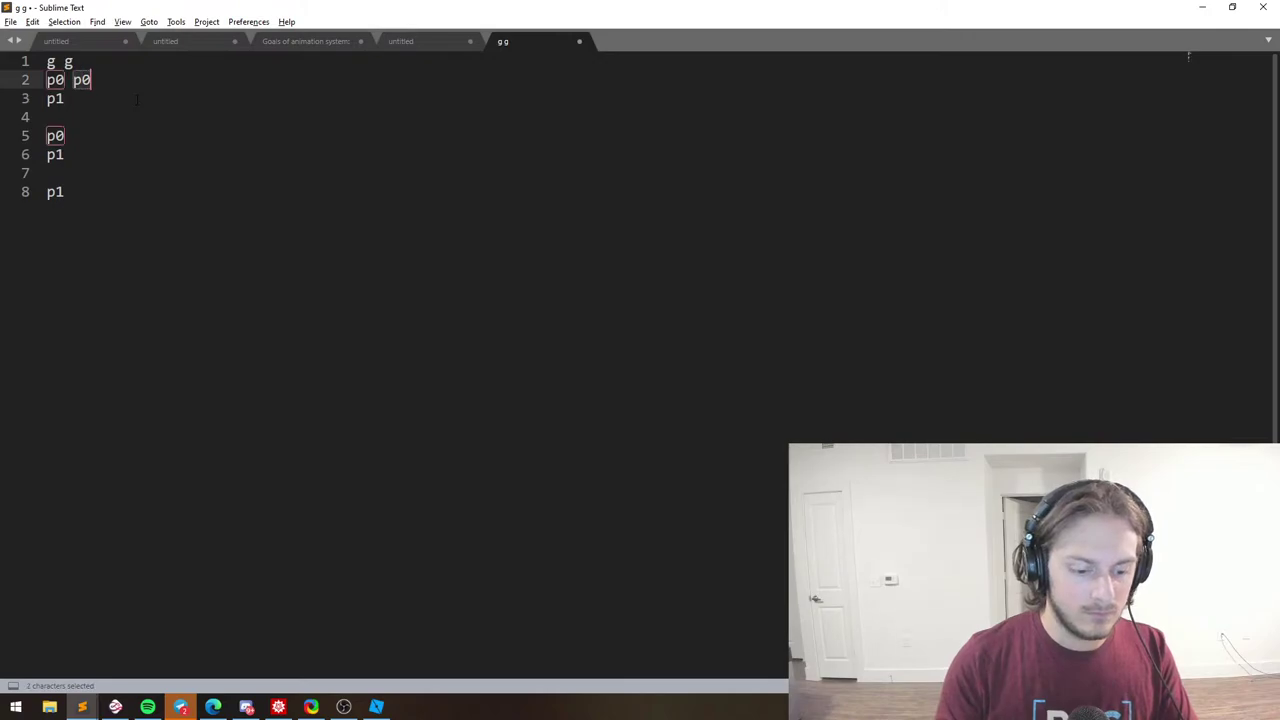
text(g)
key(Down)
text(g)
key(Down)
key(Down)
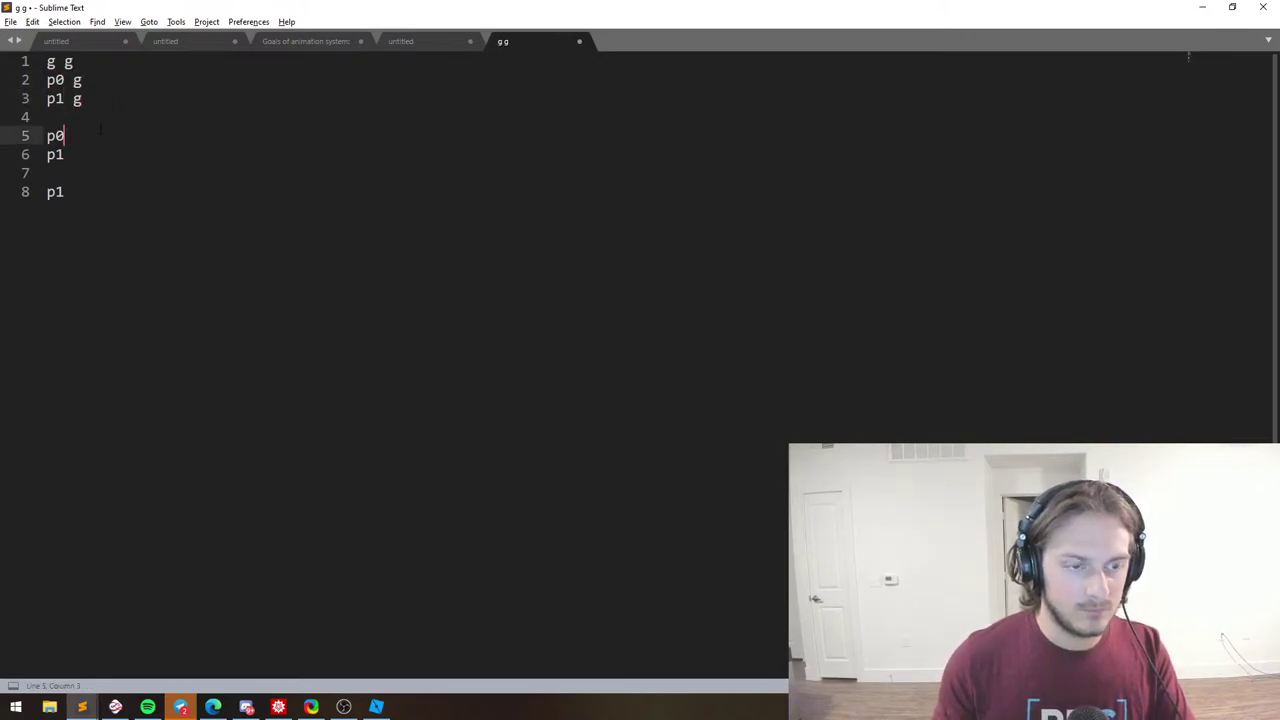
Append p0 to both lines of the second group and p1 to the last line.
text(p0)
key(Down)
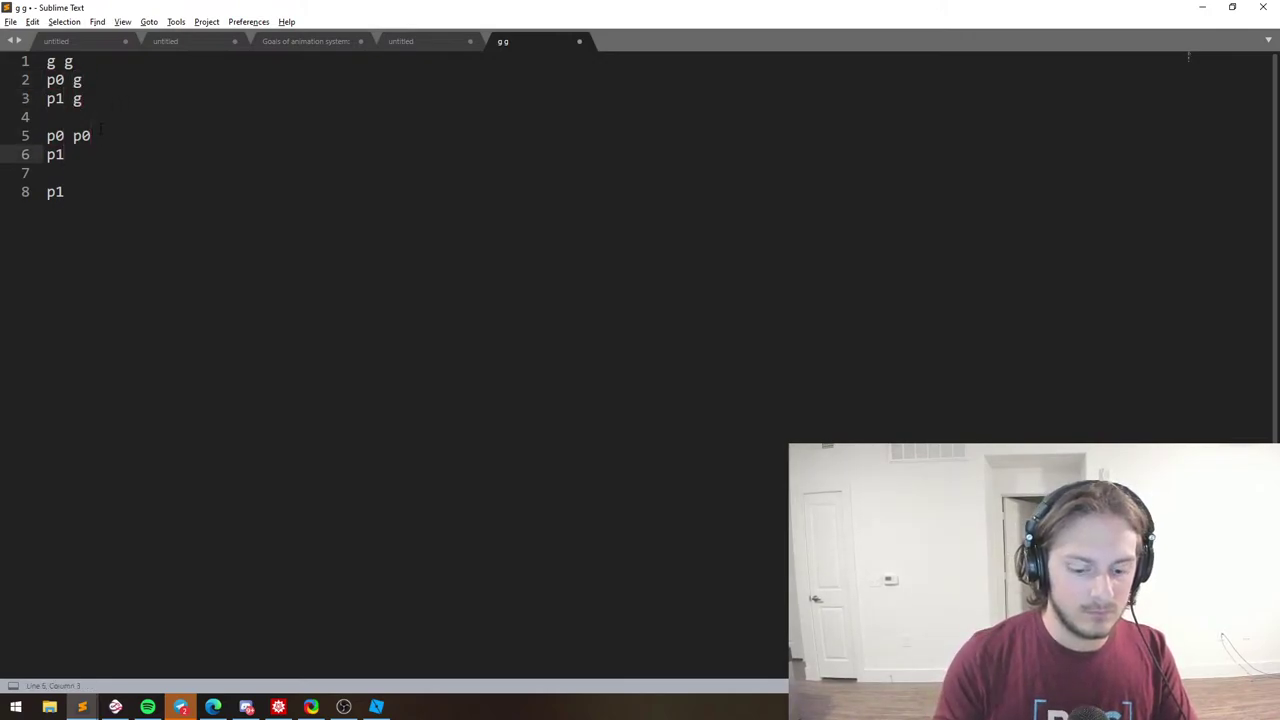
text(p0)
key(Down)
key(Down)
text(p1)
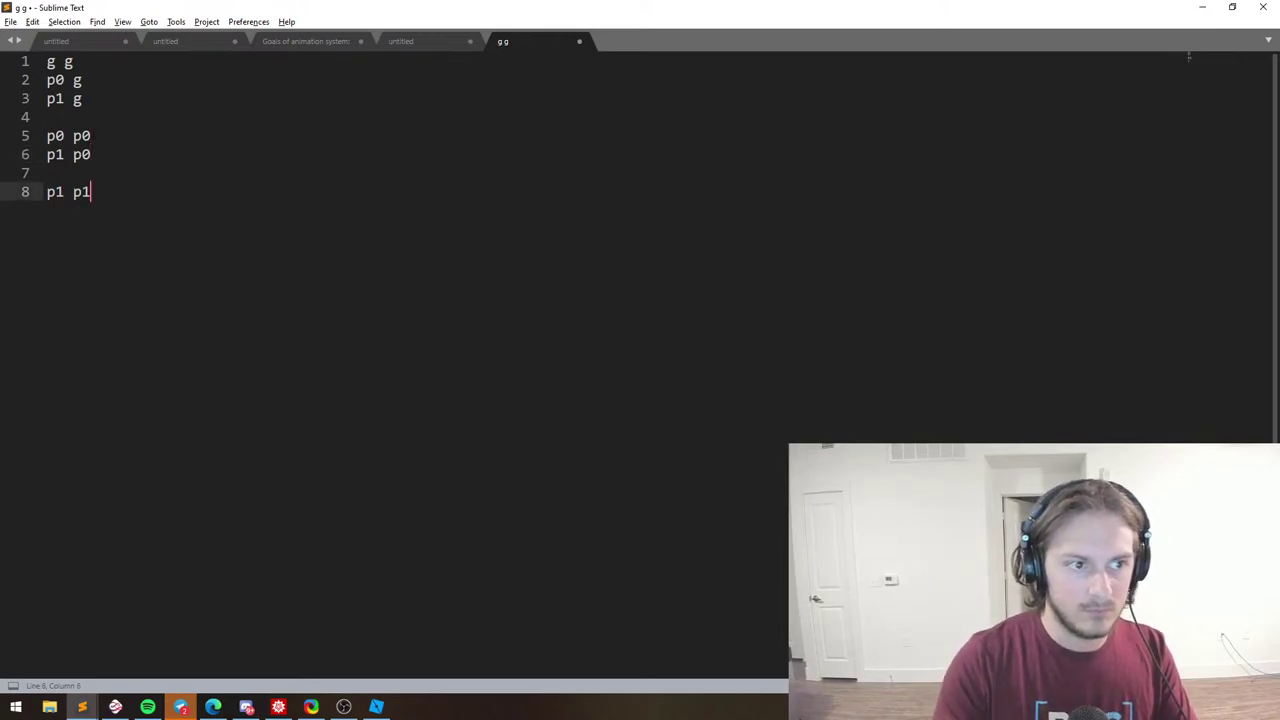
Turn all six pairs into rules at once by appending -> and a copy of each pair to its own line.
click(80, 62)
ctrl+click(90, 80)
ctrl+click(90, 99)
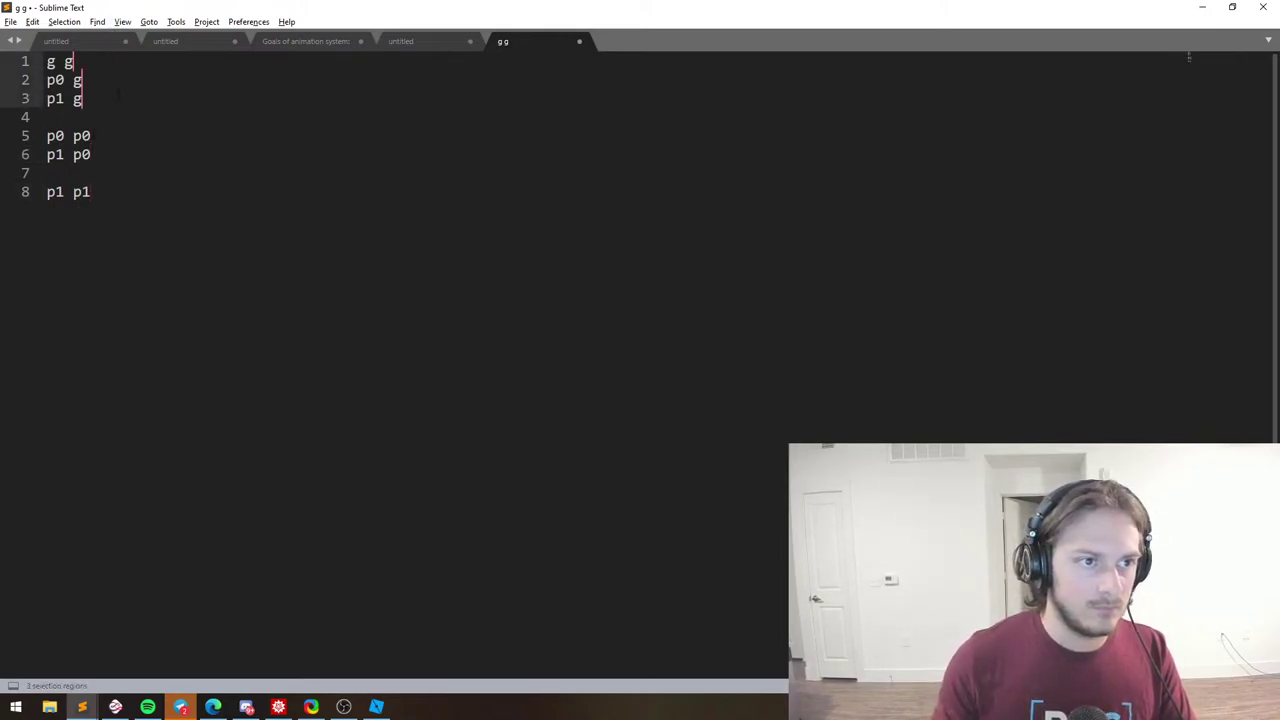
ctrl+click(125, 136)
ctrl+click(125, 155)
ctrl+click(126, 195)
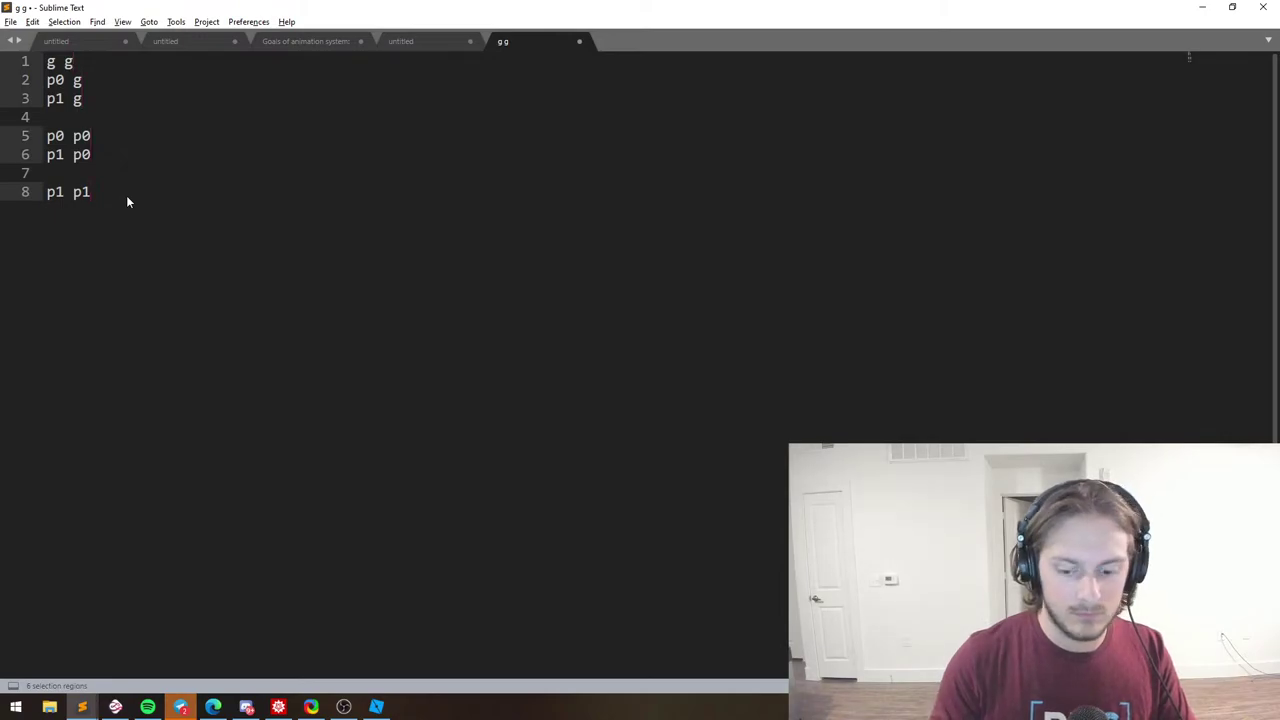
key(ctrl+shift+Left)
key(ctrl+shift+Left)
key(ctrl+c)
key(Right)
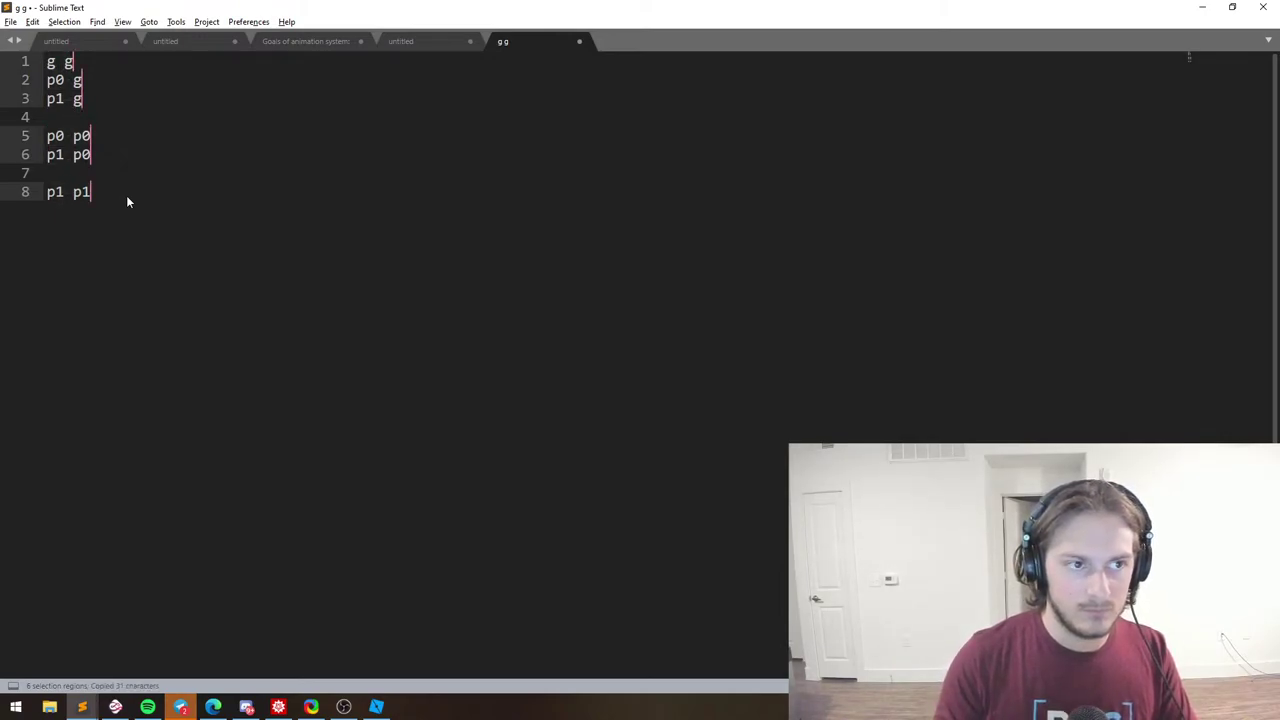
text(->)
key(ctrl+v)
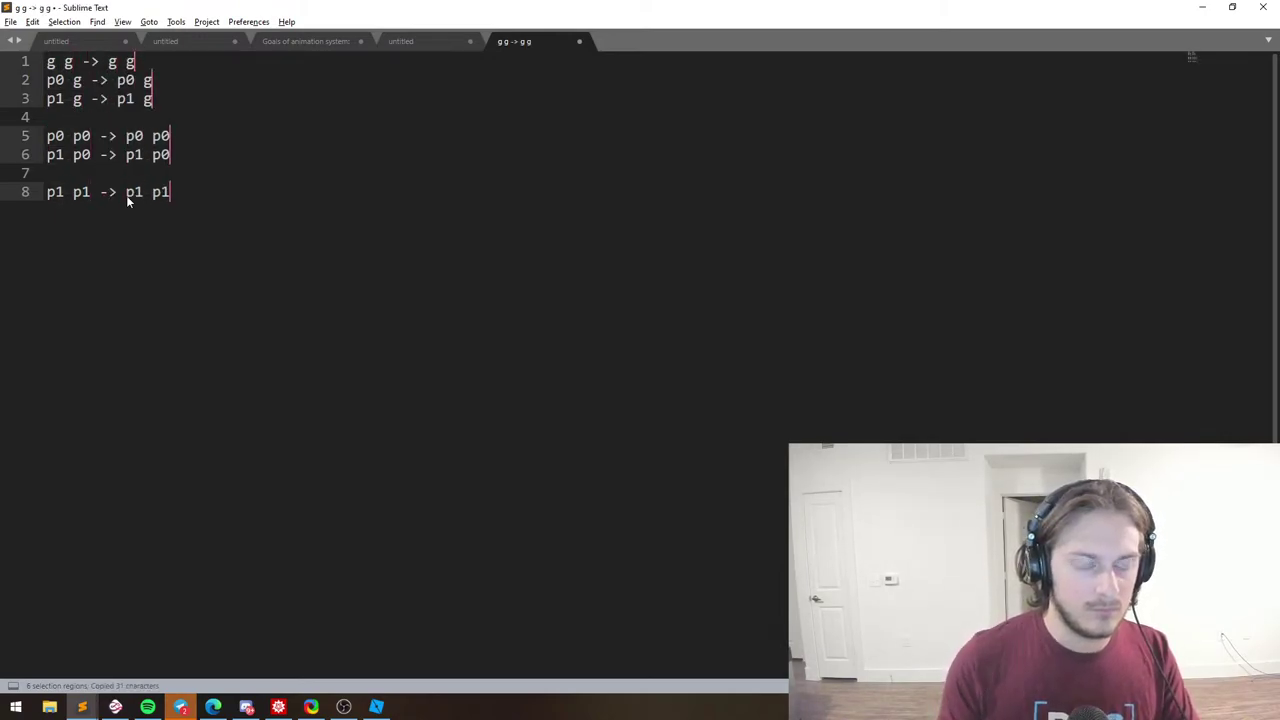
key(Left)
key(Left)
key(BackSpace)
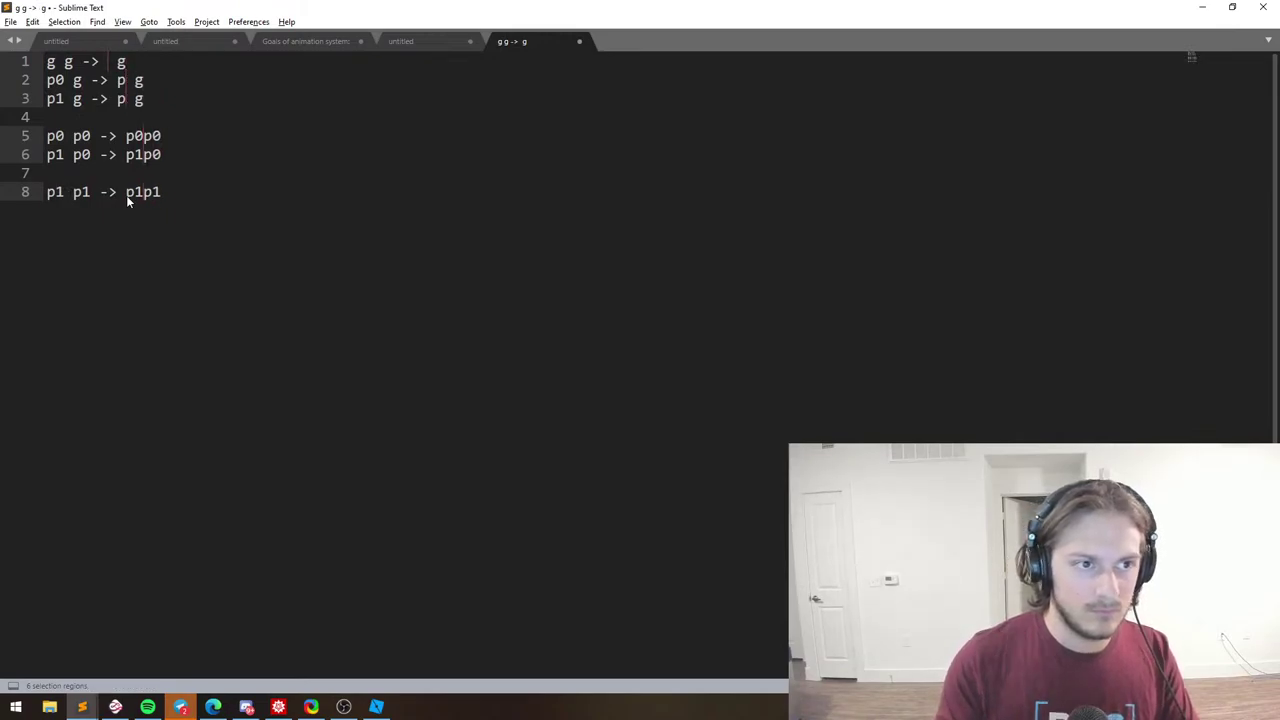
key(ctrl+z)
key(Right)
key(Right)
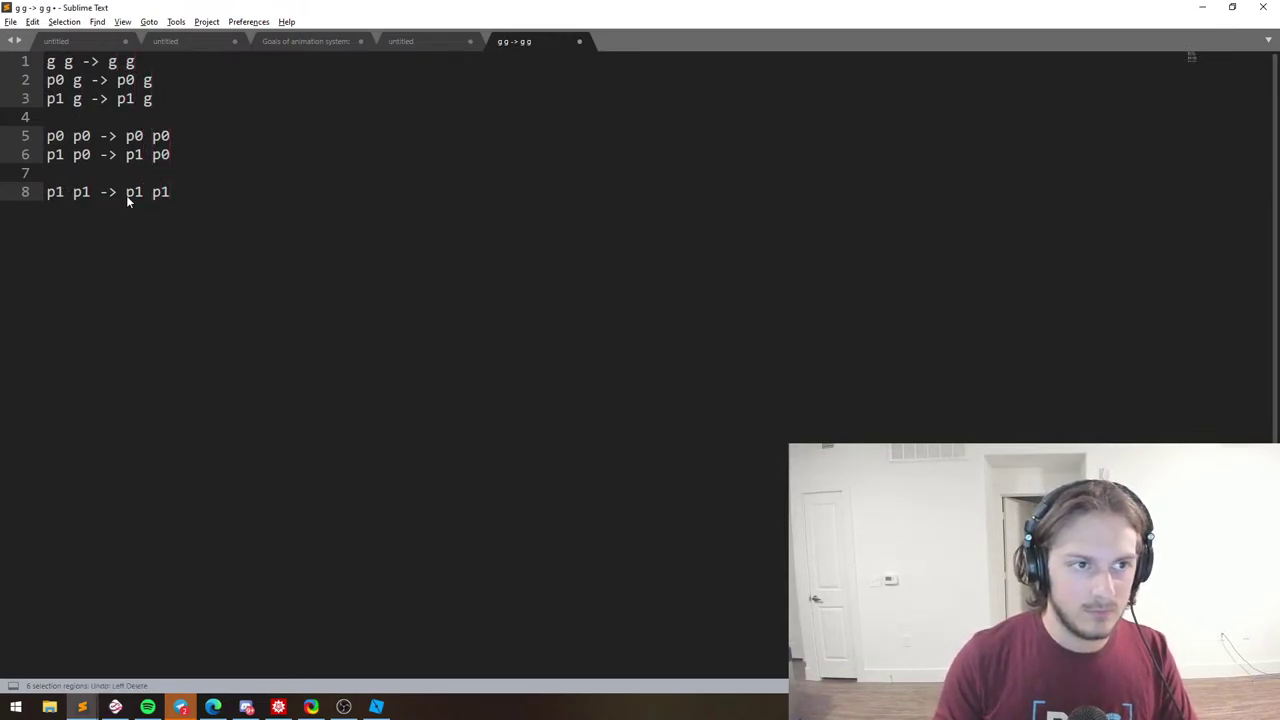
Remove the space between the two factors after the arrow in all six rules, giving names such as gg and p0g.
key(ctrl+shift+Left)
key(Left)
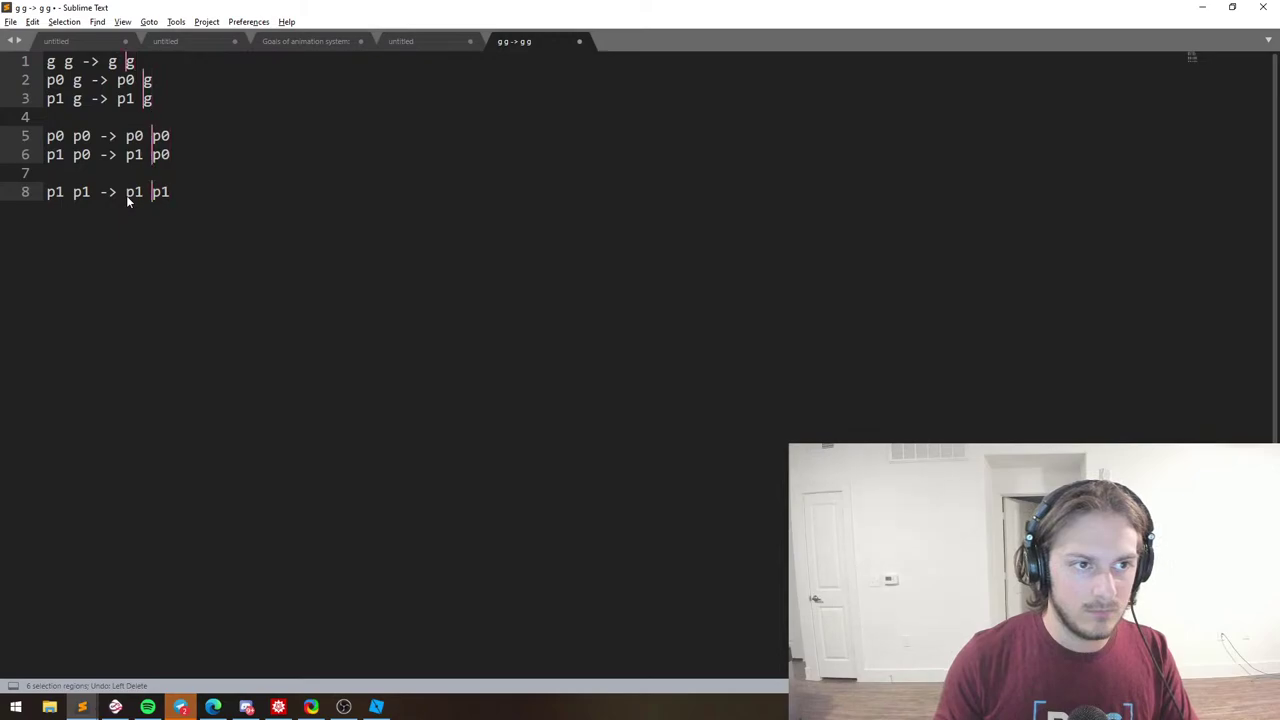
key(BackSpace)
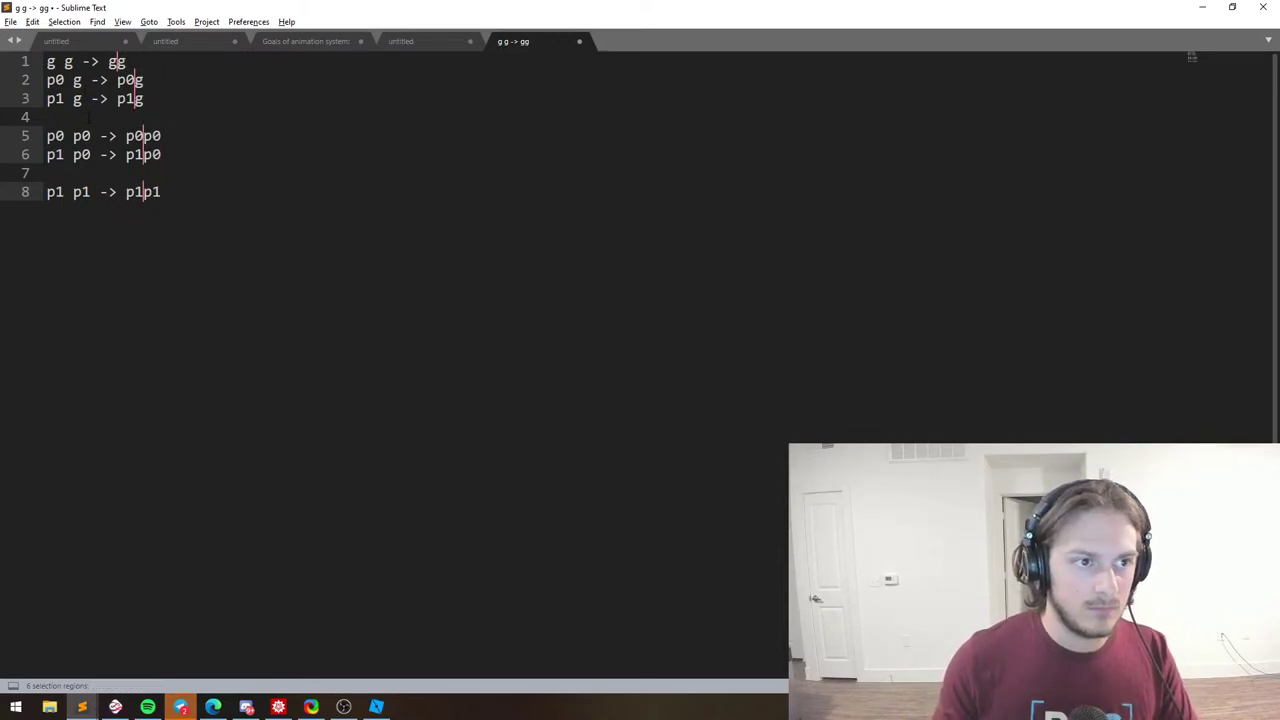
Add a comma at the end of each of the first five rules.
click(149, 65)
ctrl+click(189, 80)
ctrl+click(190, 98)
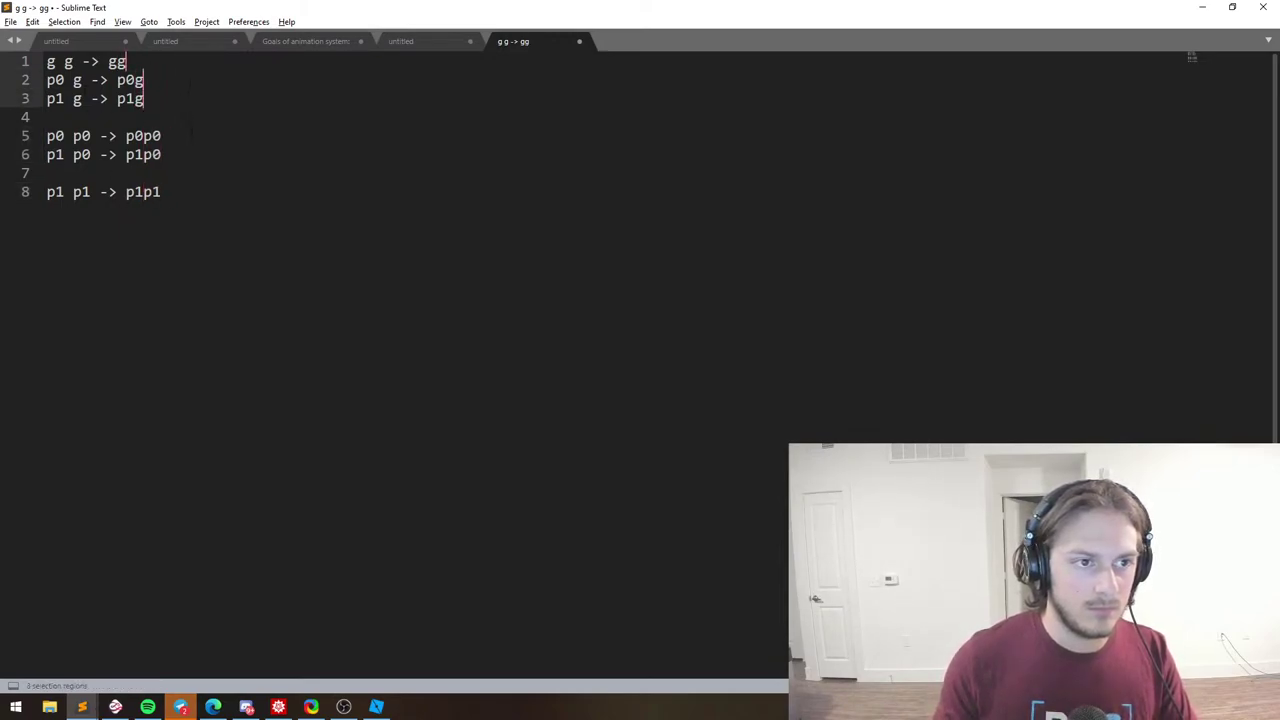
ctrl+click(190, 136)
ctrl+click(190, 157)
text(,)
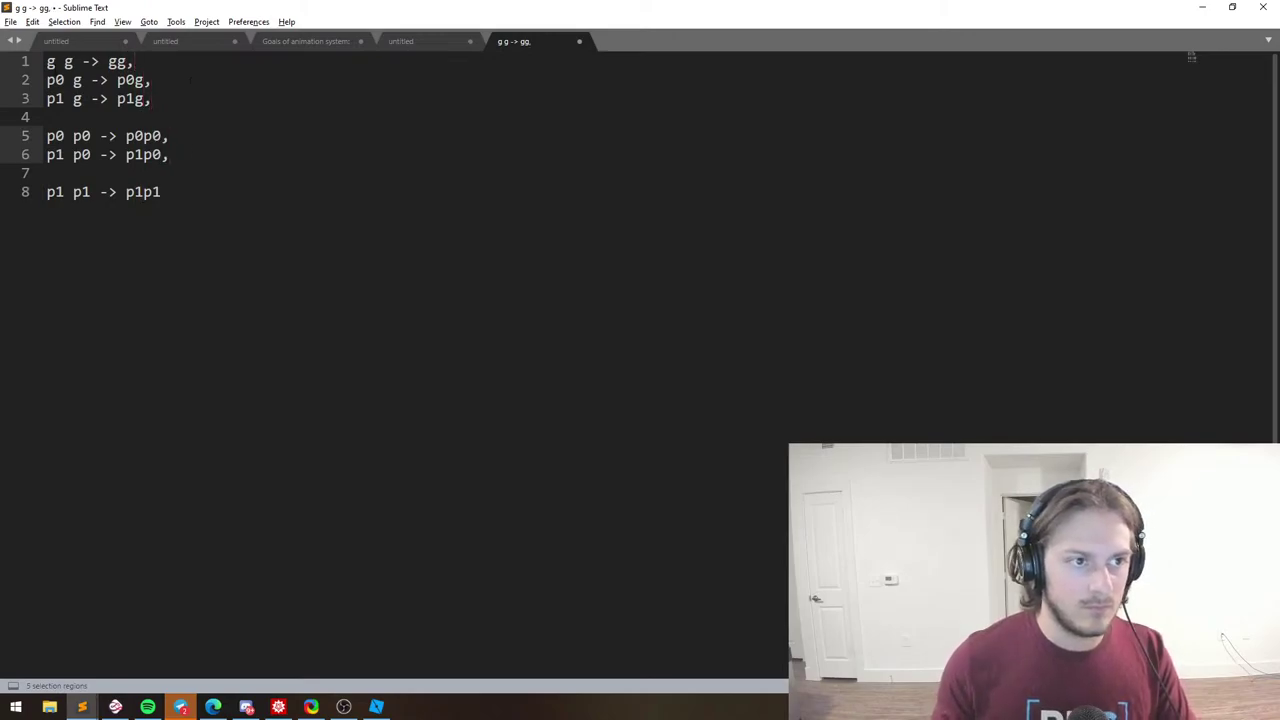
Delete the two blank lines separating the rule groups.
click(47, 80)
ctrl+click(47, 98)
click(48, 117)
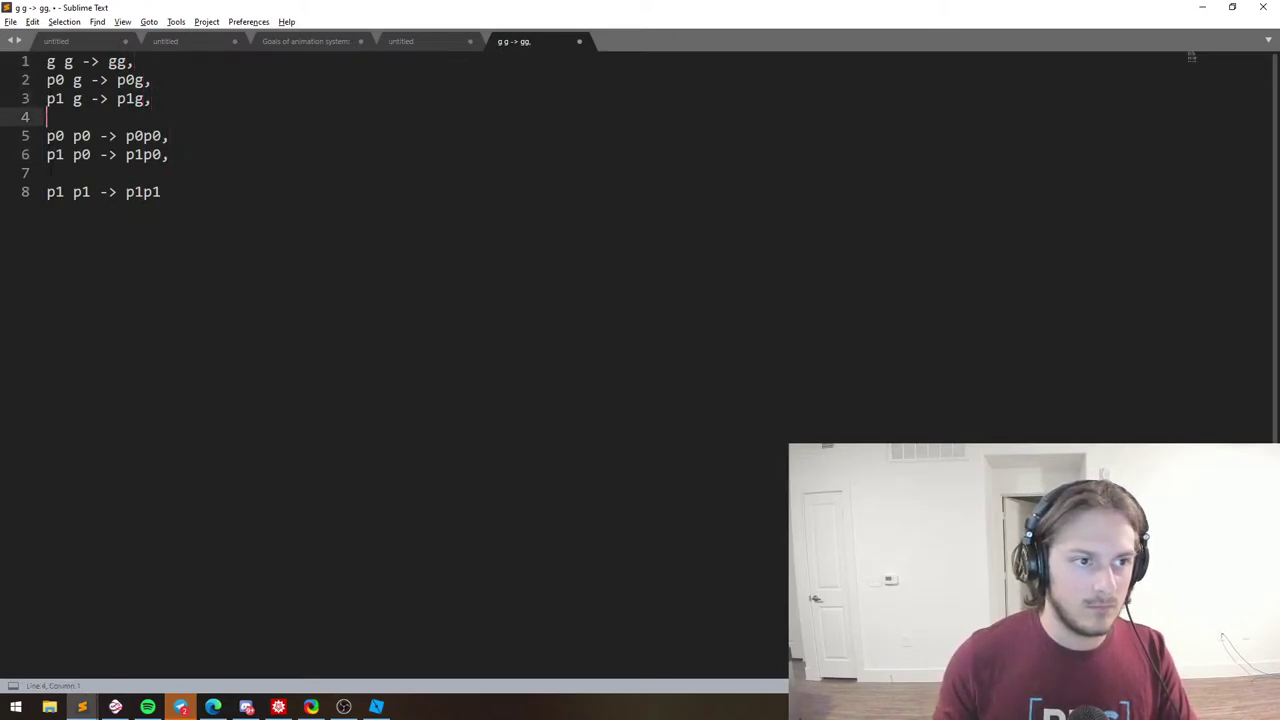
ctrl+click(51, 173)
key(BackSpace)
Enclose the six rules in curly braces and copy the whole list.
click(237, 188)
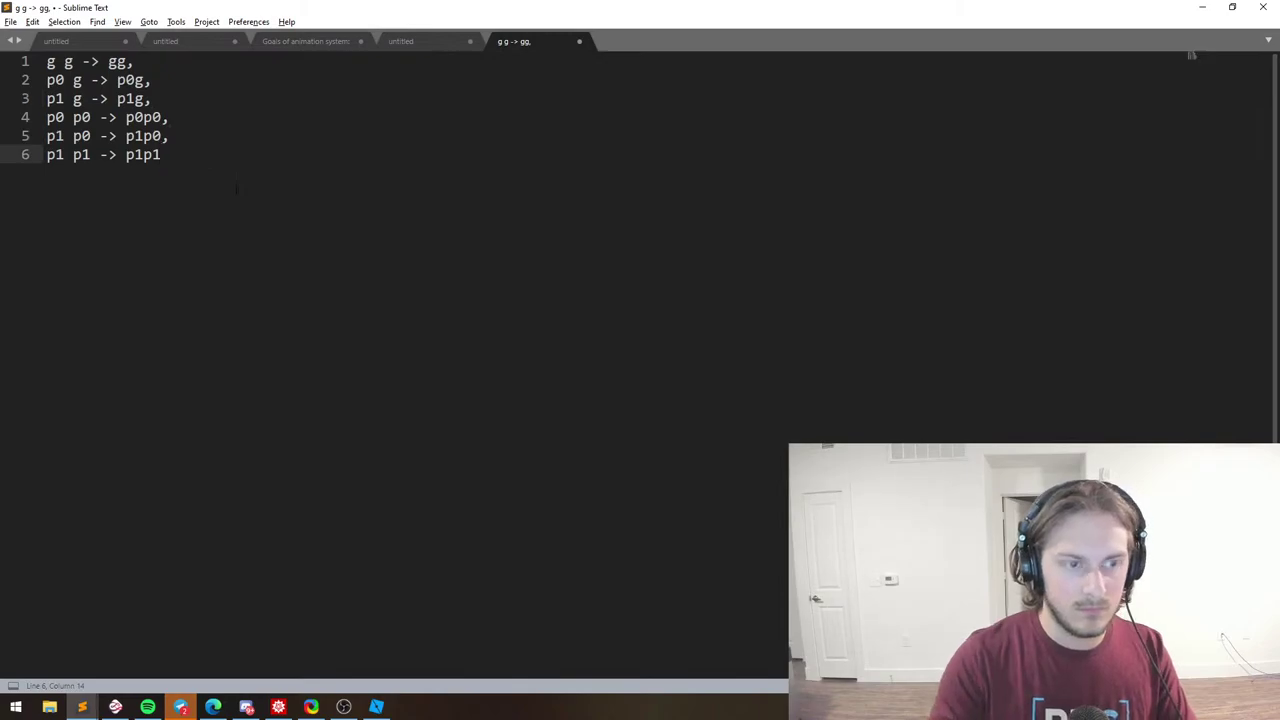
text(})
click(45, 64)
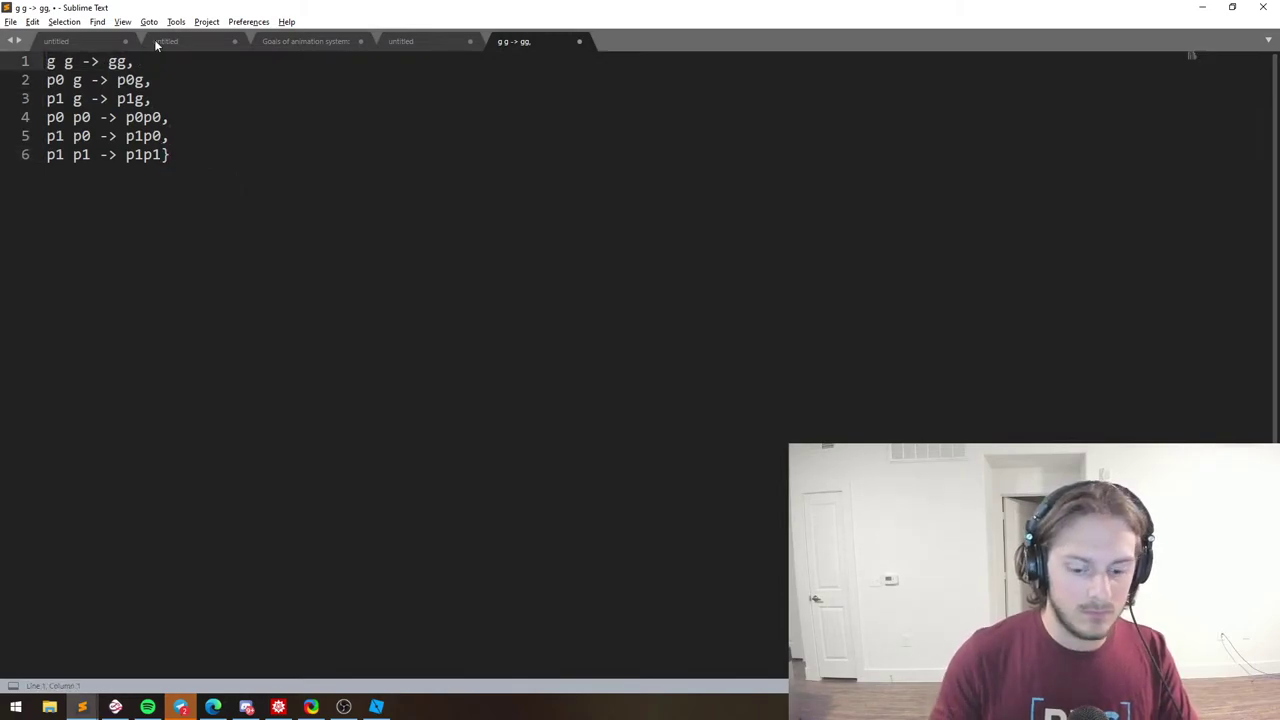
text({)
key(ctrl+a)
key(ctrl+c)
Switch to Mathematica, paste the rule list after /. in place of the unfinished g^2 rule and evaluate the cell.
key(alt+Tab)
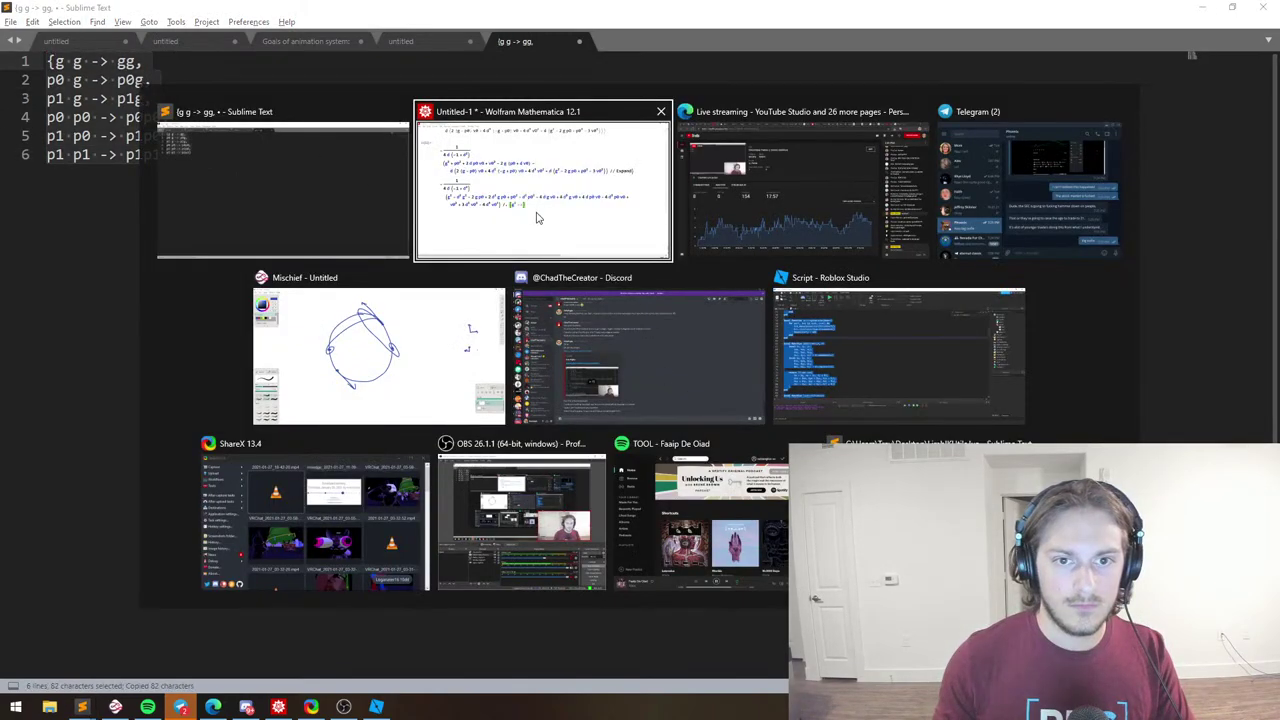
key(ctrl+v)
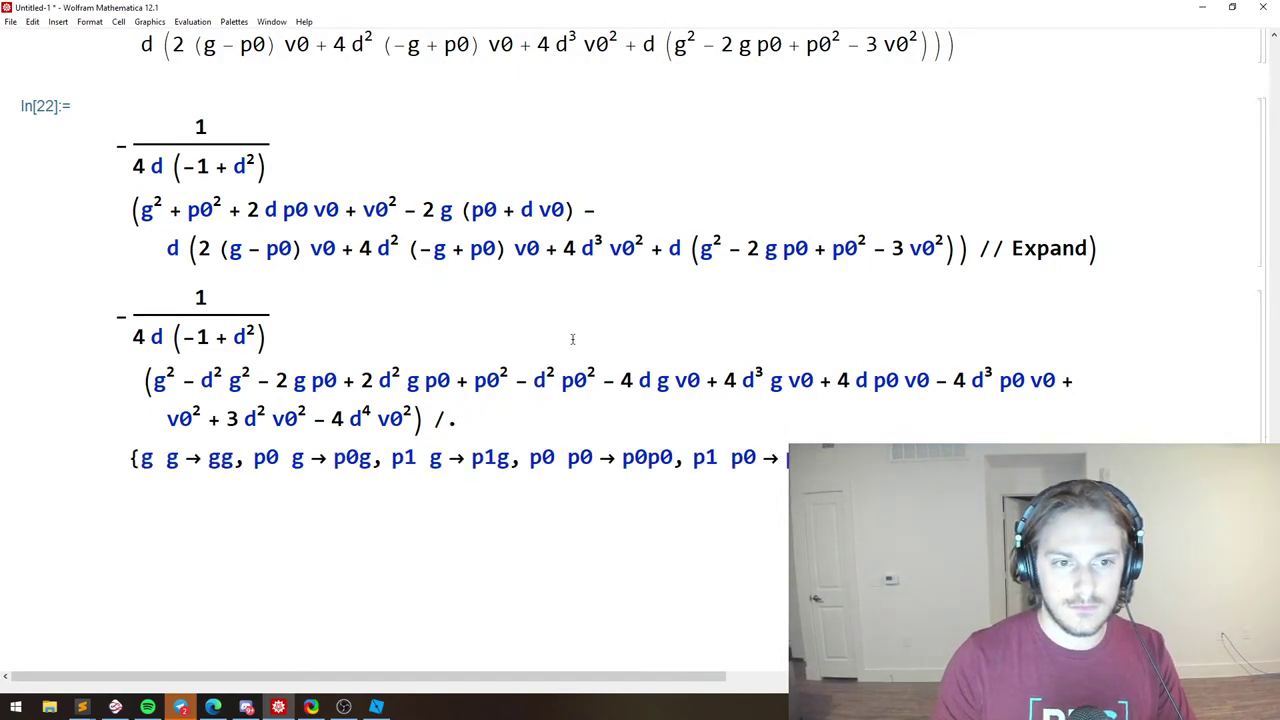
key(shift+Return)
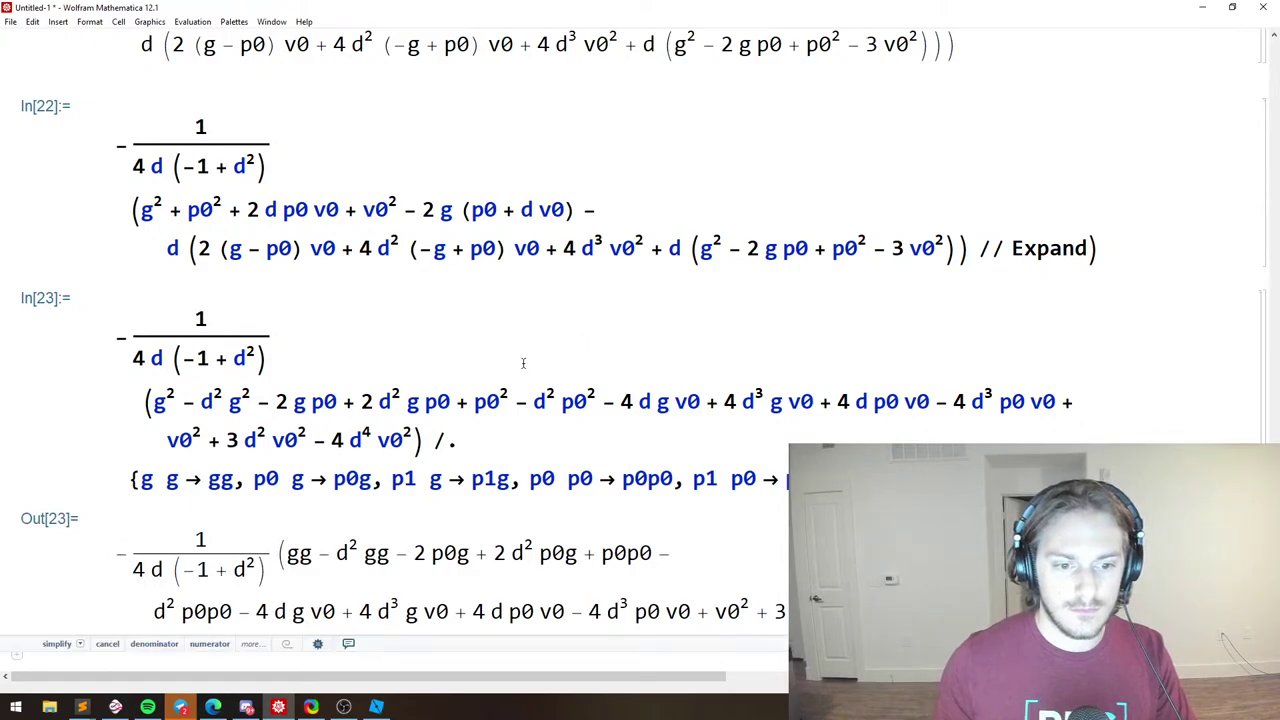
Examine the evaluated output for products still unreplaced, such as p0 v0, and compare them with the rules in Sublime Text.
scroll(554, 433, down, 4)
scroll(554, 433, down, 1)
drag(634, 420, 697, 419)
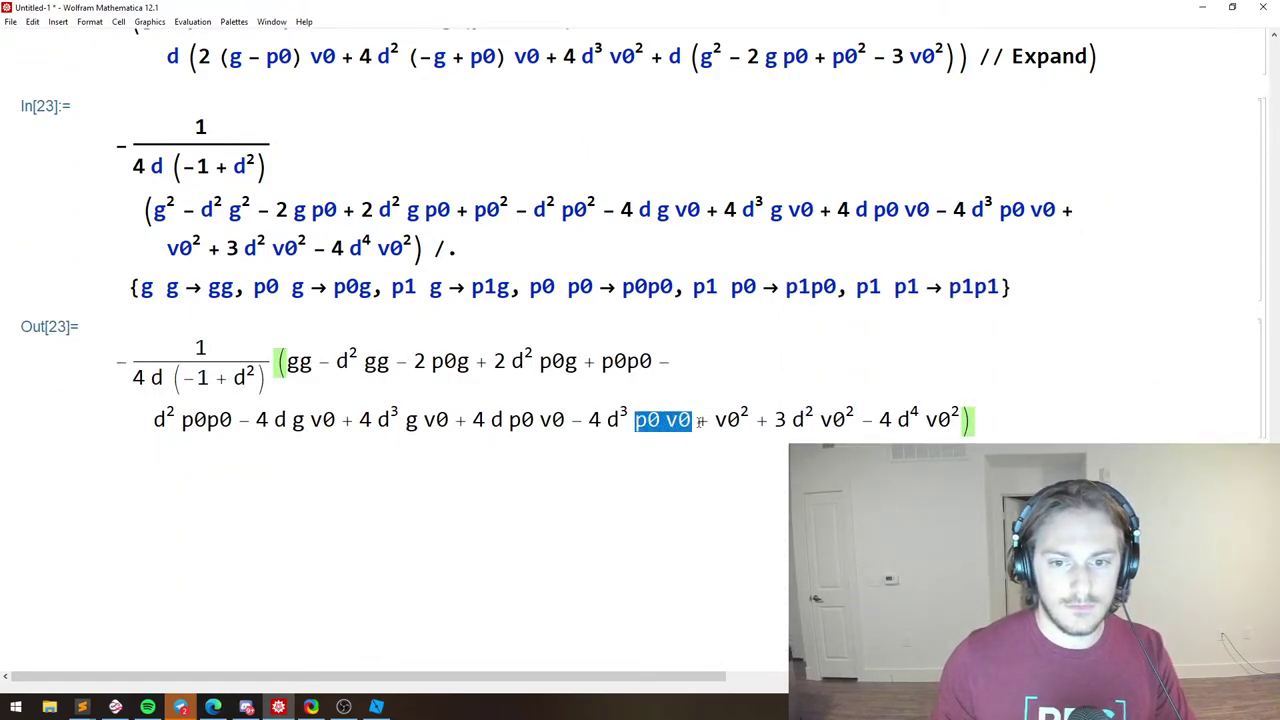
drag(508, 420, 571, 417)
click(540, 420)
key(alt+Tab)
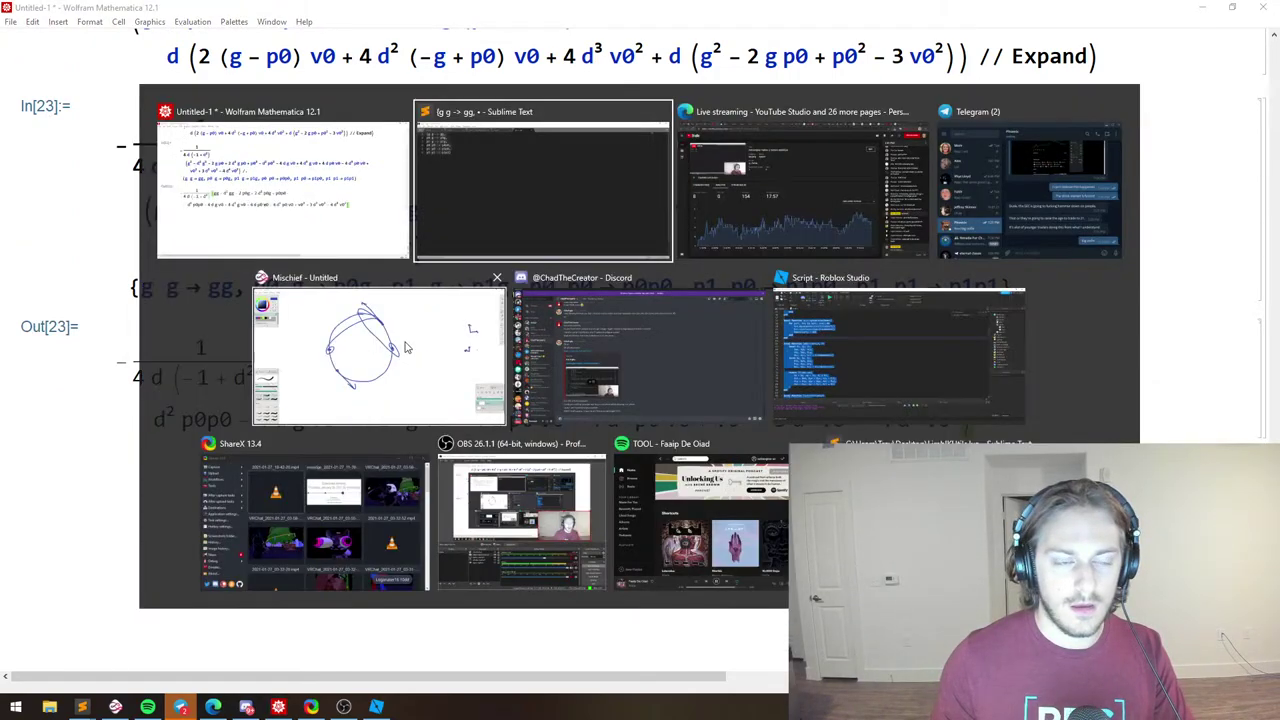
click(80, 136)
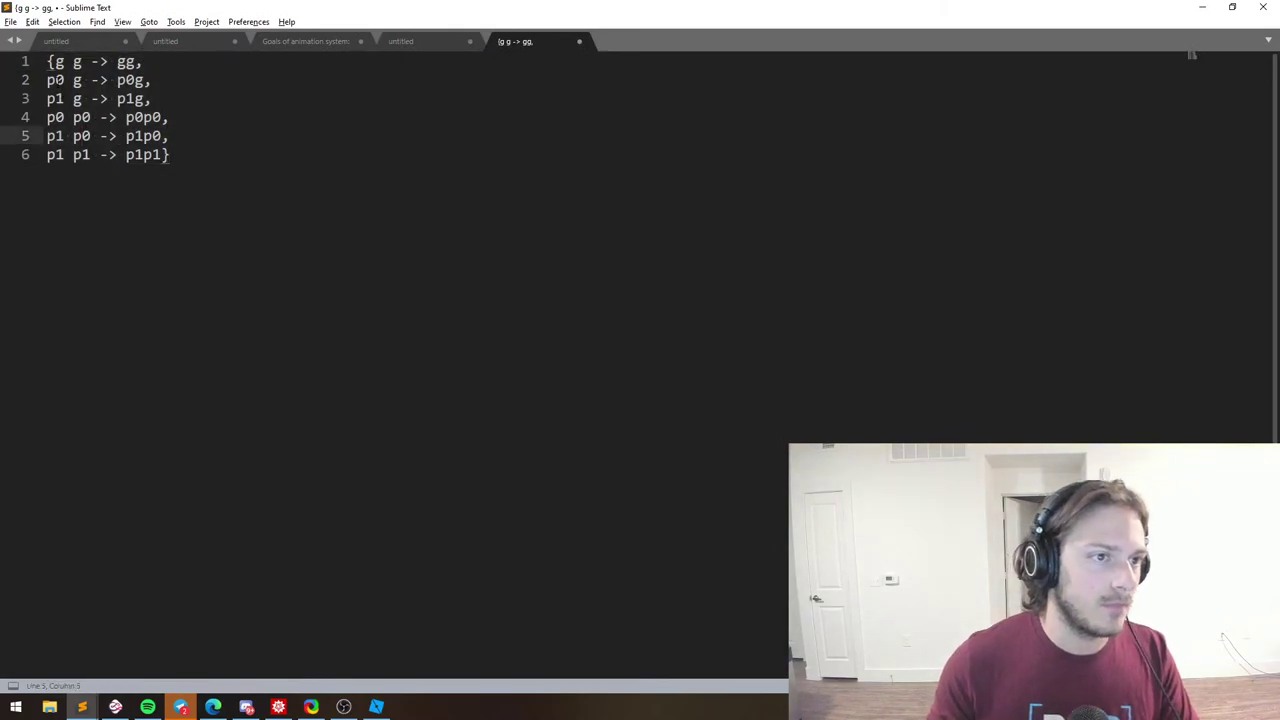
key(alt+Tab)
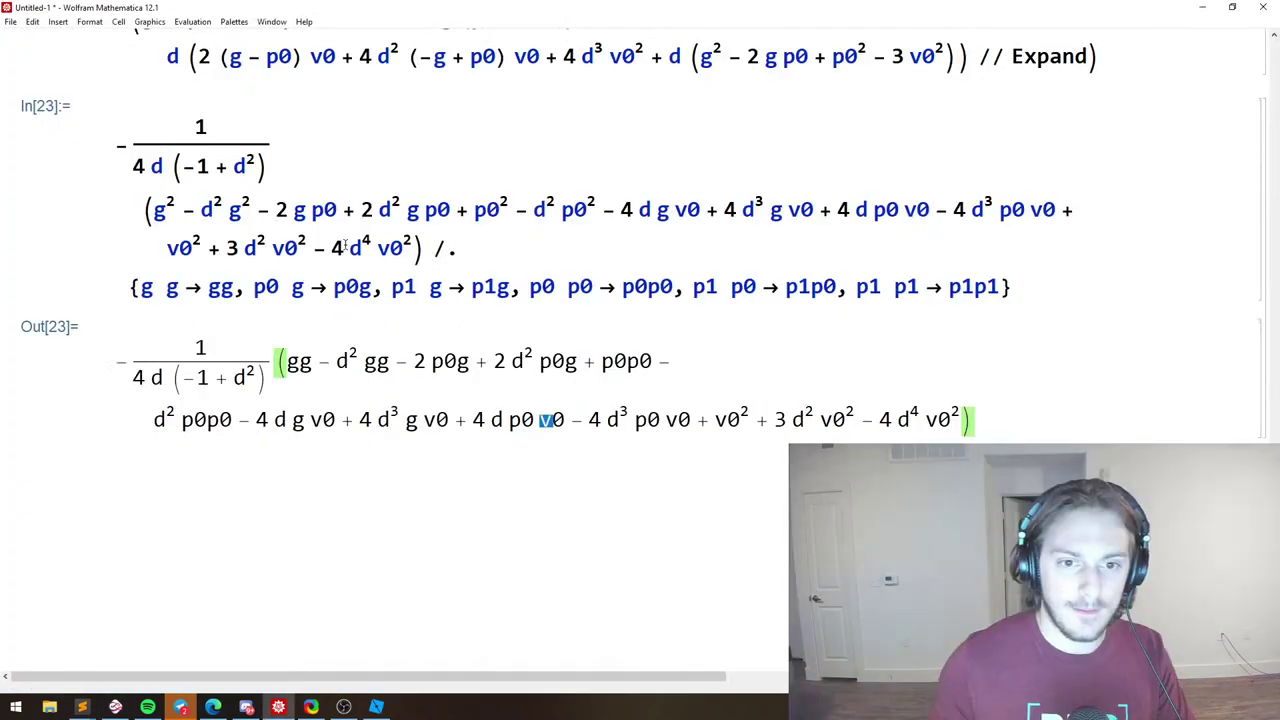
key(alt+Tab)
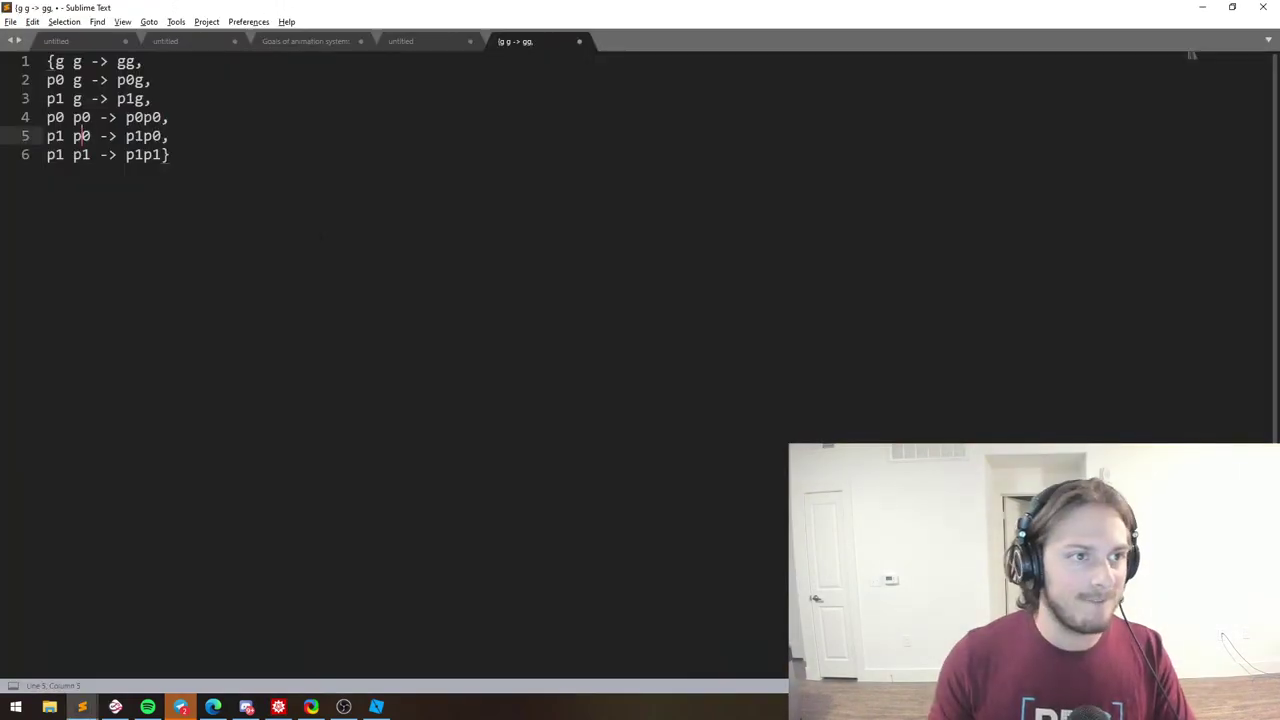
key(alt+Tab)
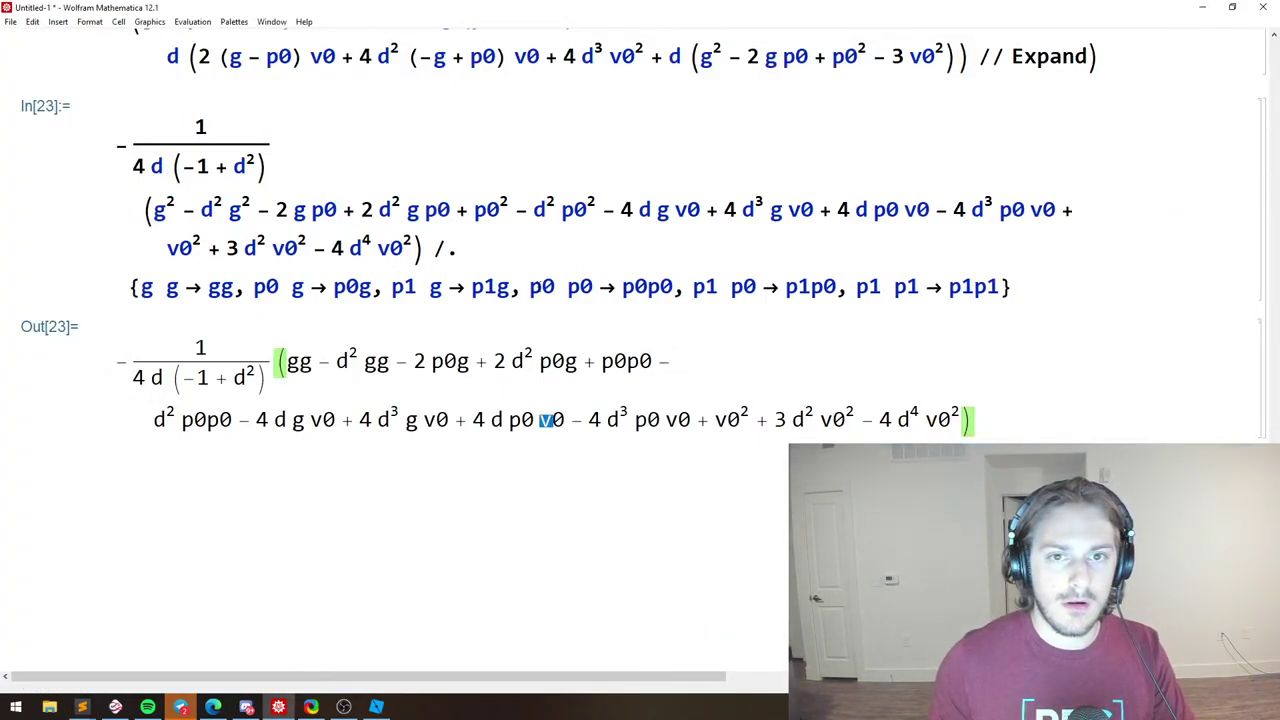
scroll(463, 286, up, 1)
scroll(214, 276, up, 1)
key(alt+Tab)
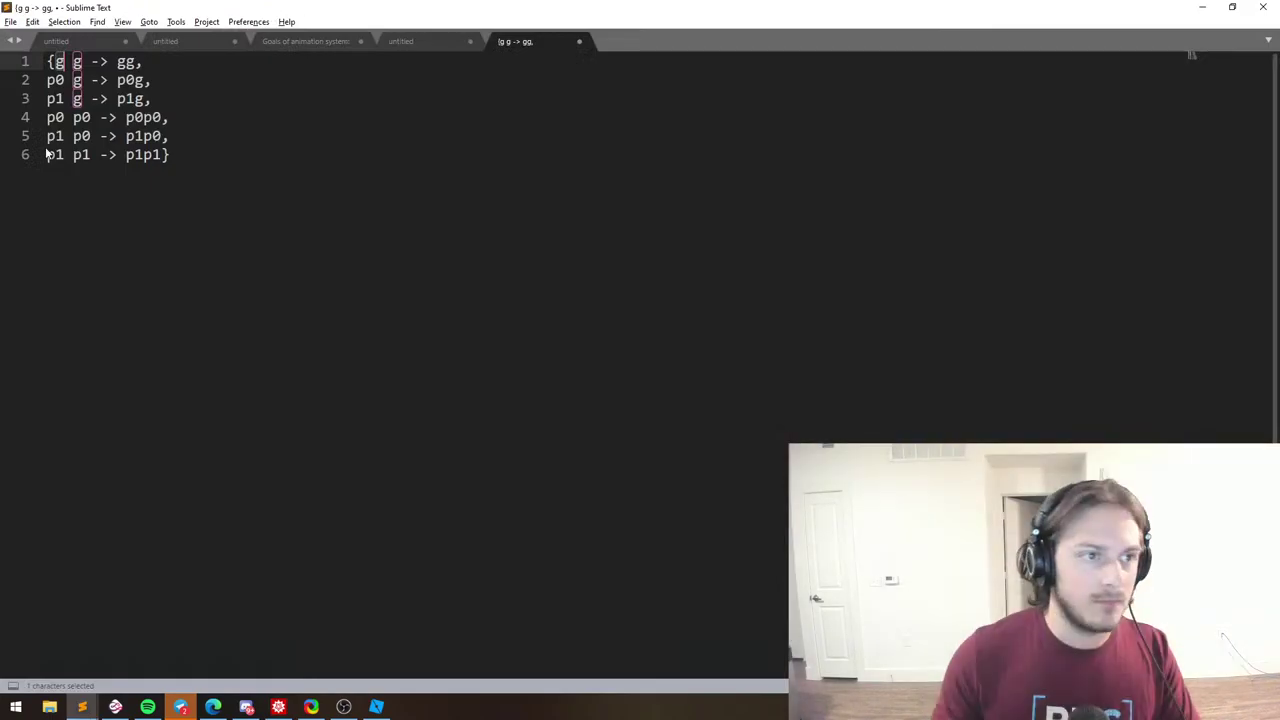
click(52, 62)
key(ctrl+d)
key(ctrl+d)
key(ctrl+d)
key(ctrl+d)
key(ctrl+d)
key(ctrl+d)
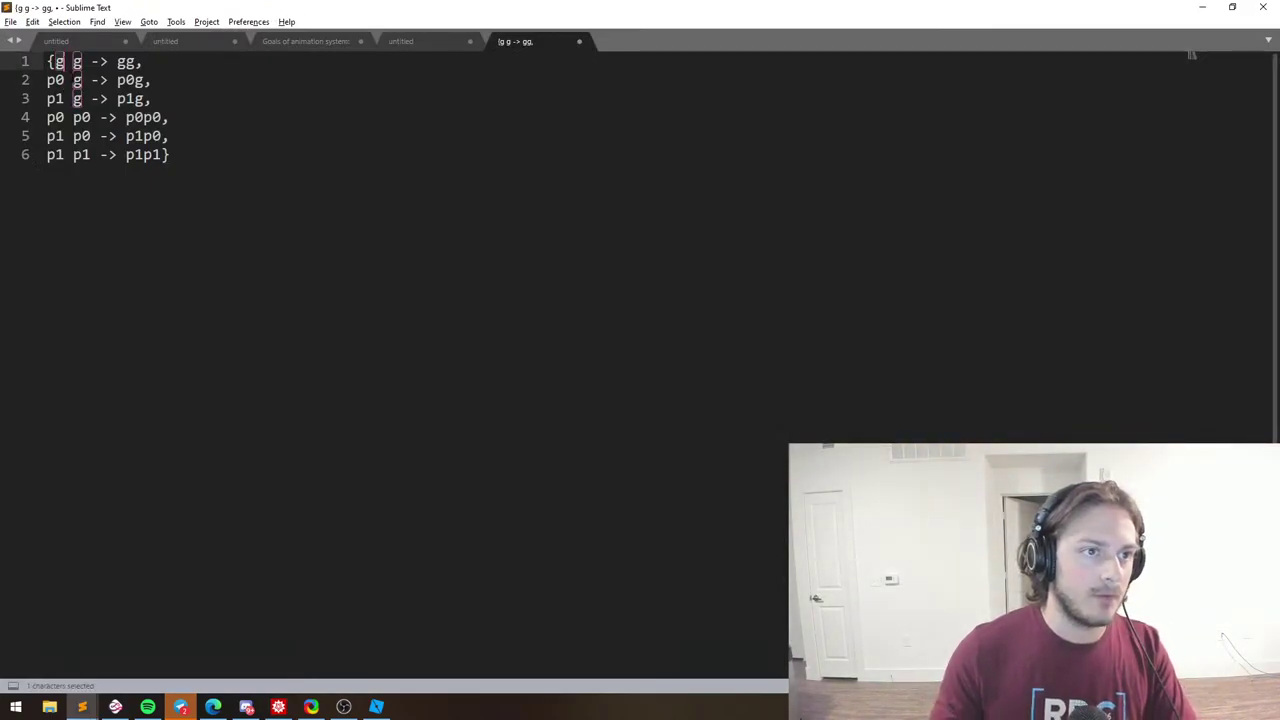
key(ctrl+d)
key(ctrl+d)
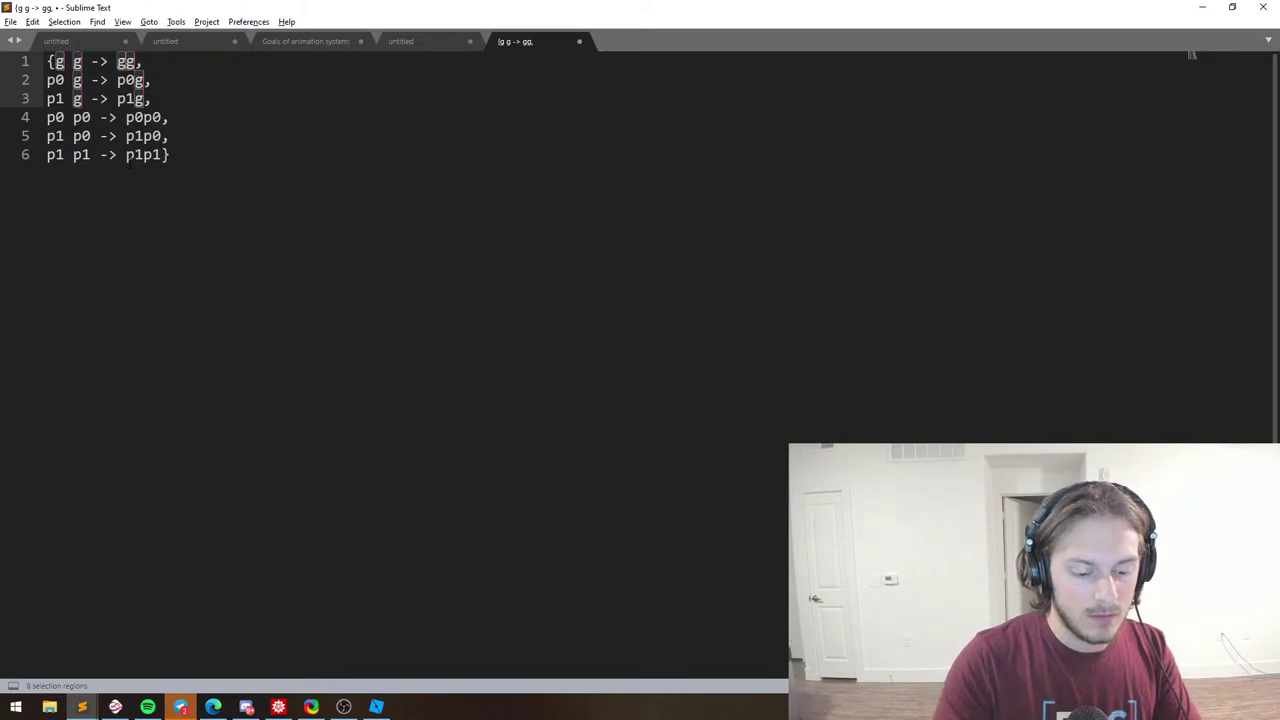
key(alt+Tab)
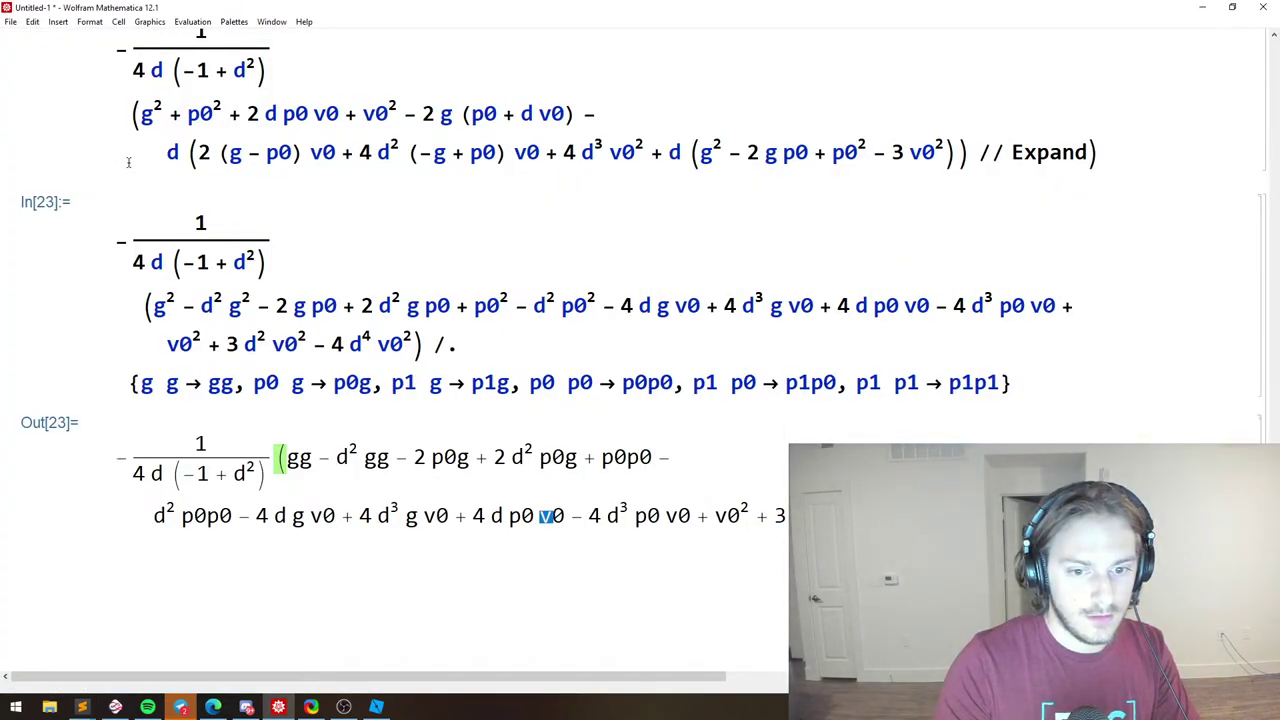
key(alt+Tab)
key(alt+Tab)
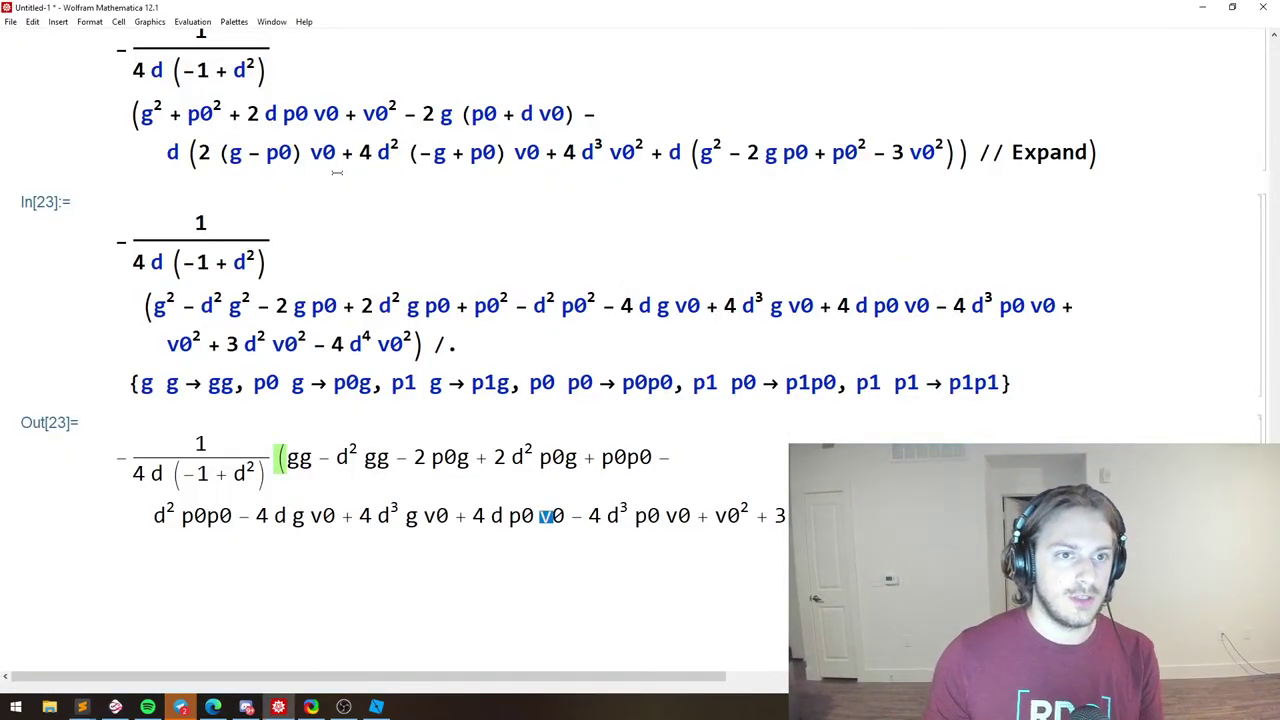
Switch to Sublime Text and replace every p1 in the rule list with v1.
key(alt+Tab)
click(107, 118)
drag(55, 98, 64, 98)
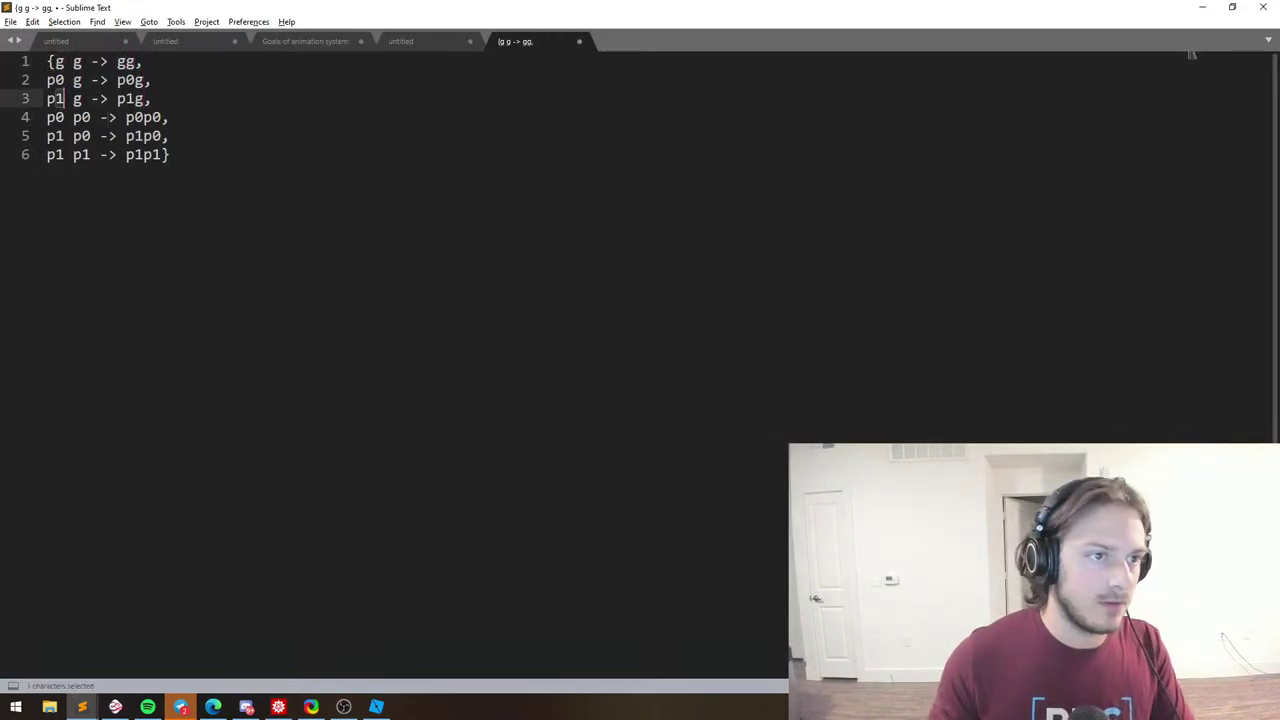
key(ctrl+d)
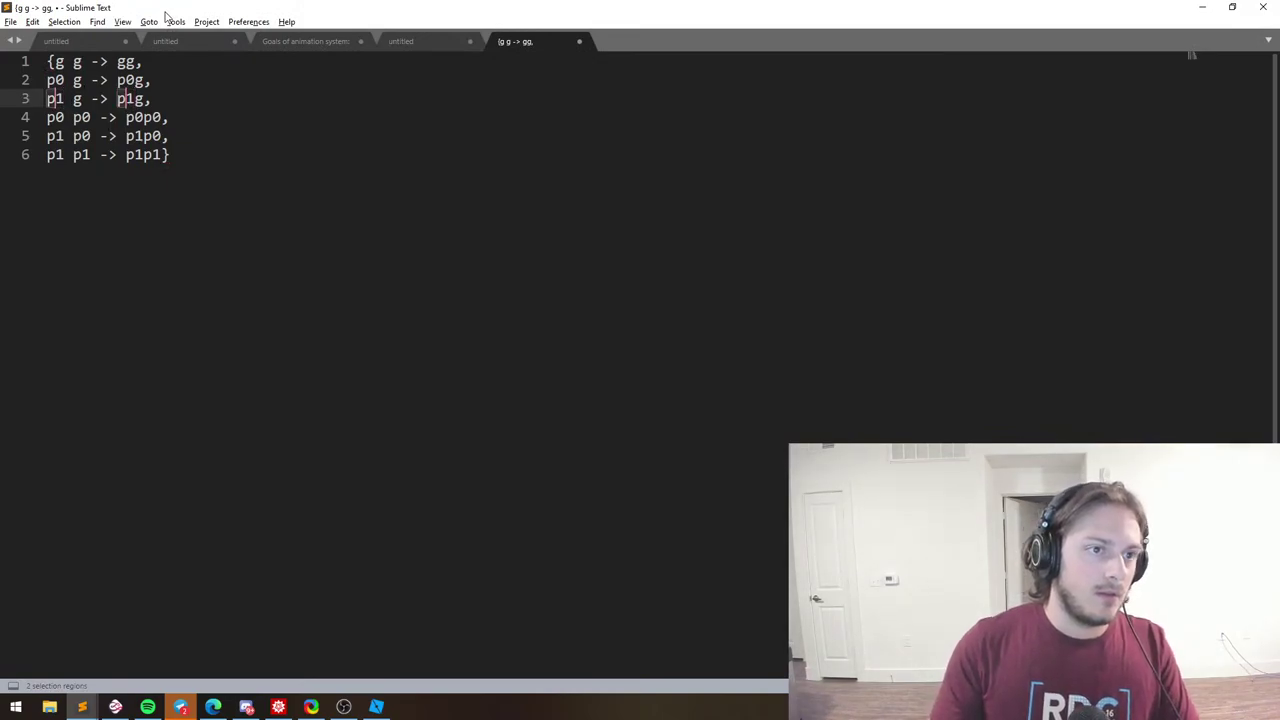
key(ctrl+d)
key(ctrl+d)
key(ctrl+d)
key(ctrl+d)
key(ctrl+d)
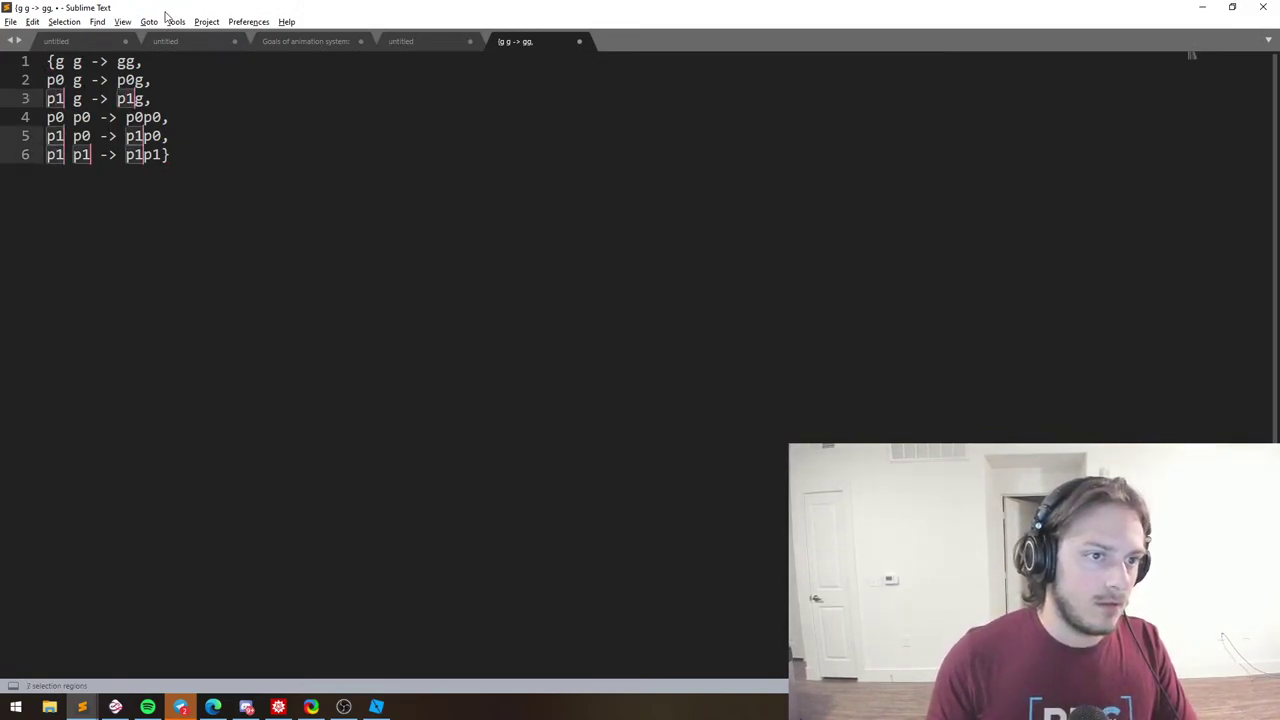
key(ctrl+d)
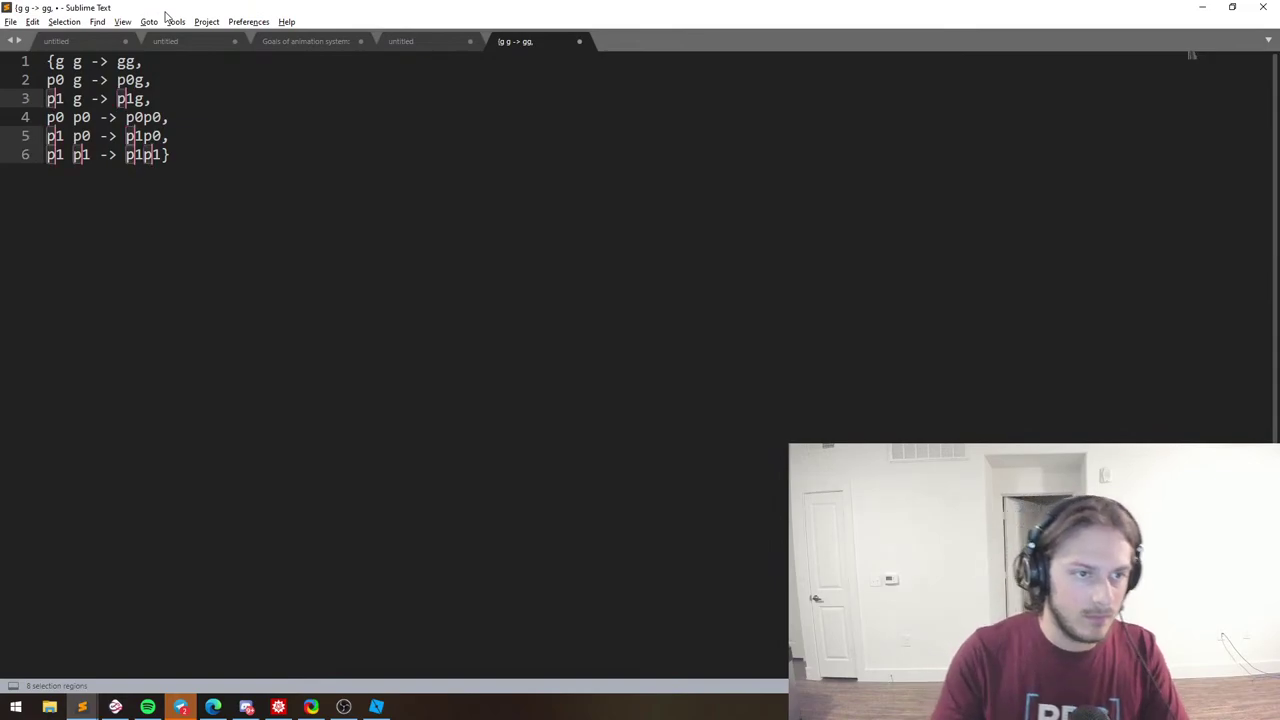
text(v1)
key(ctrl+a)
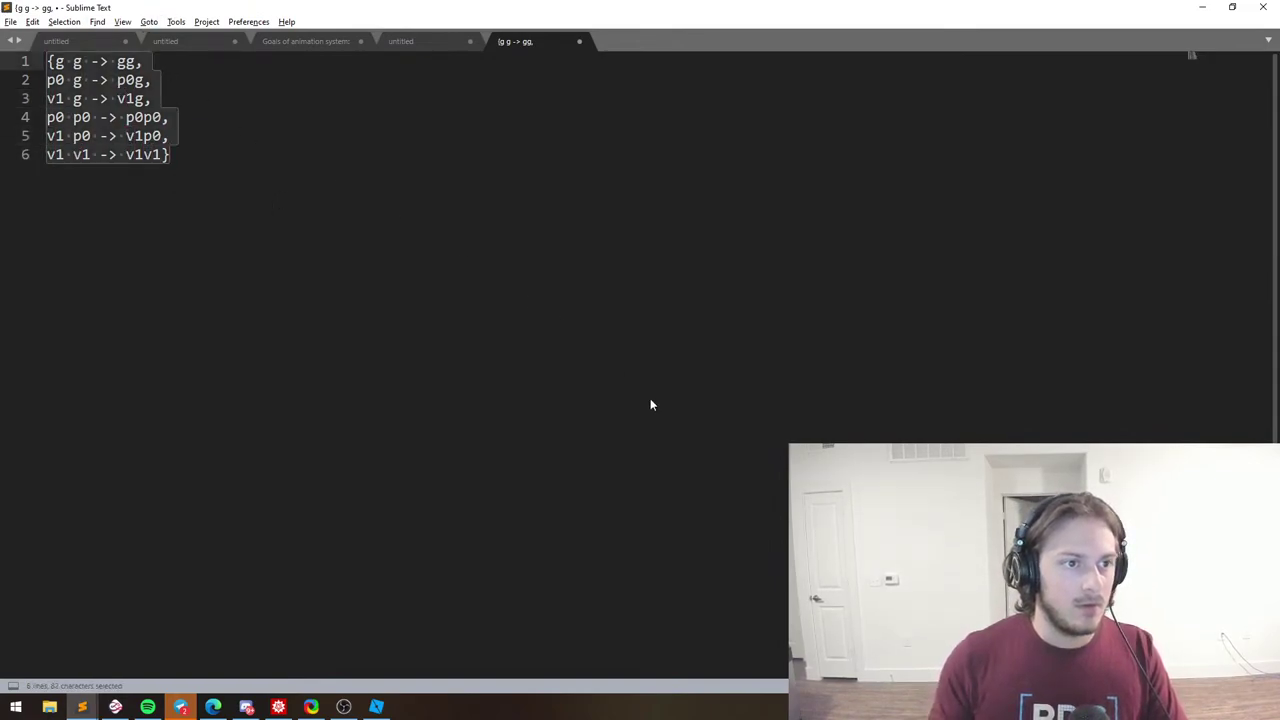
Change every v1 in the rules to v0 and copy the whole rule list.
click(57, 98)
key(shift+Right)
key(ctrl+d)
key(ctrl+d)
key(ctrl+d)
key(ctrl+d)
key(ctrl+d)
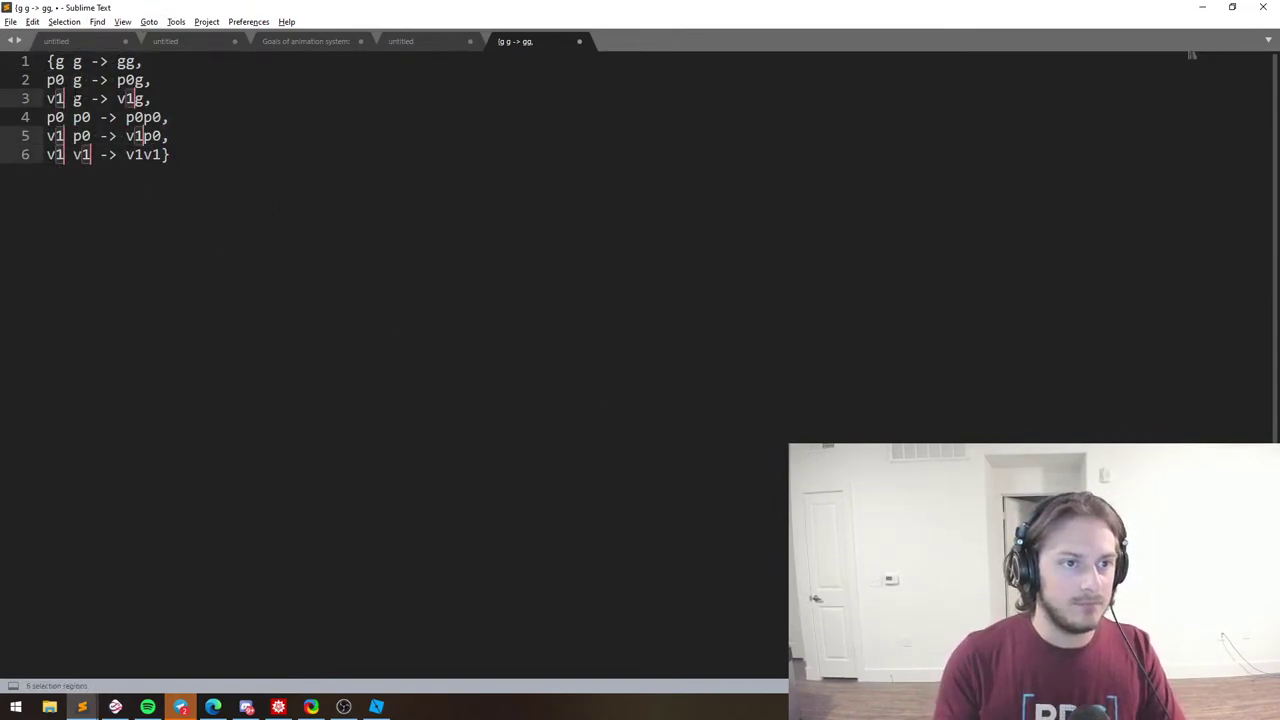
key(BackSpace)
text(0)
key(ctrl+a)
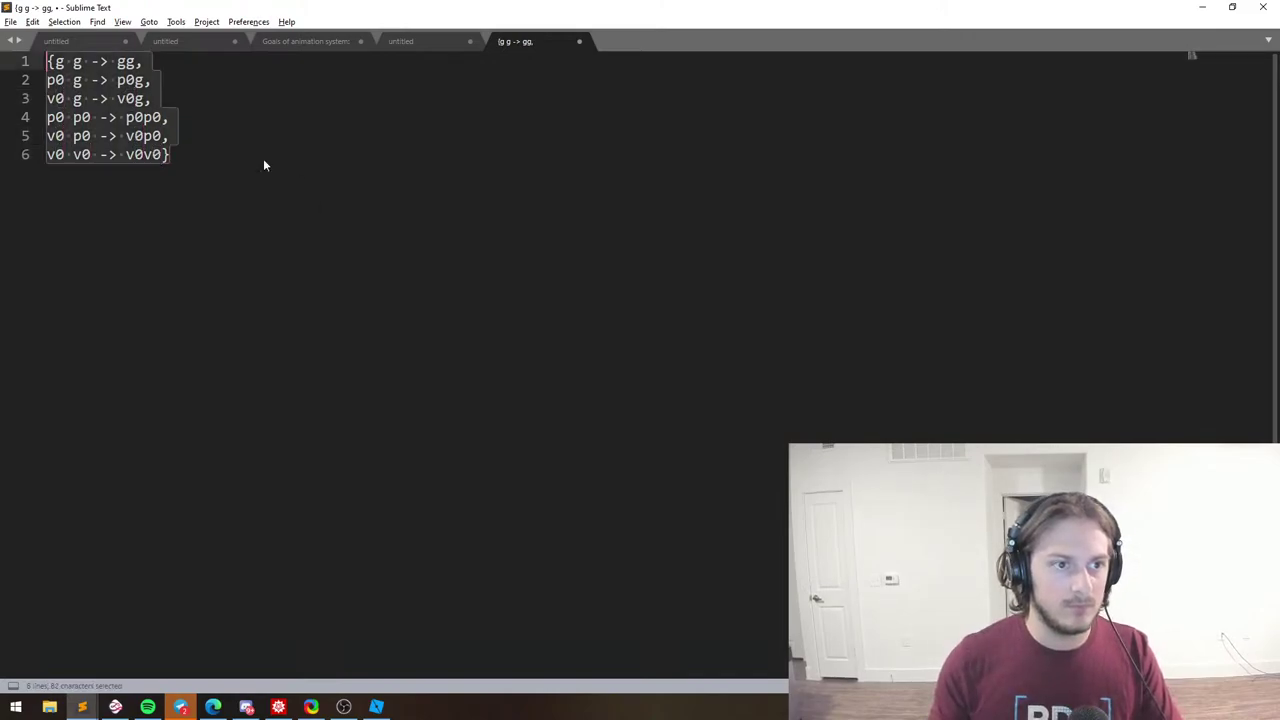
key(ctrl+c)
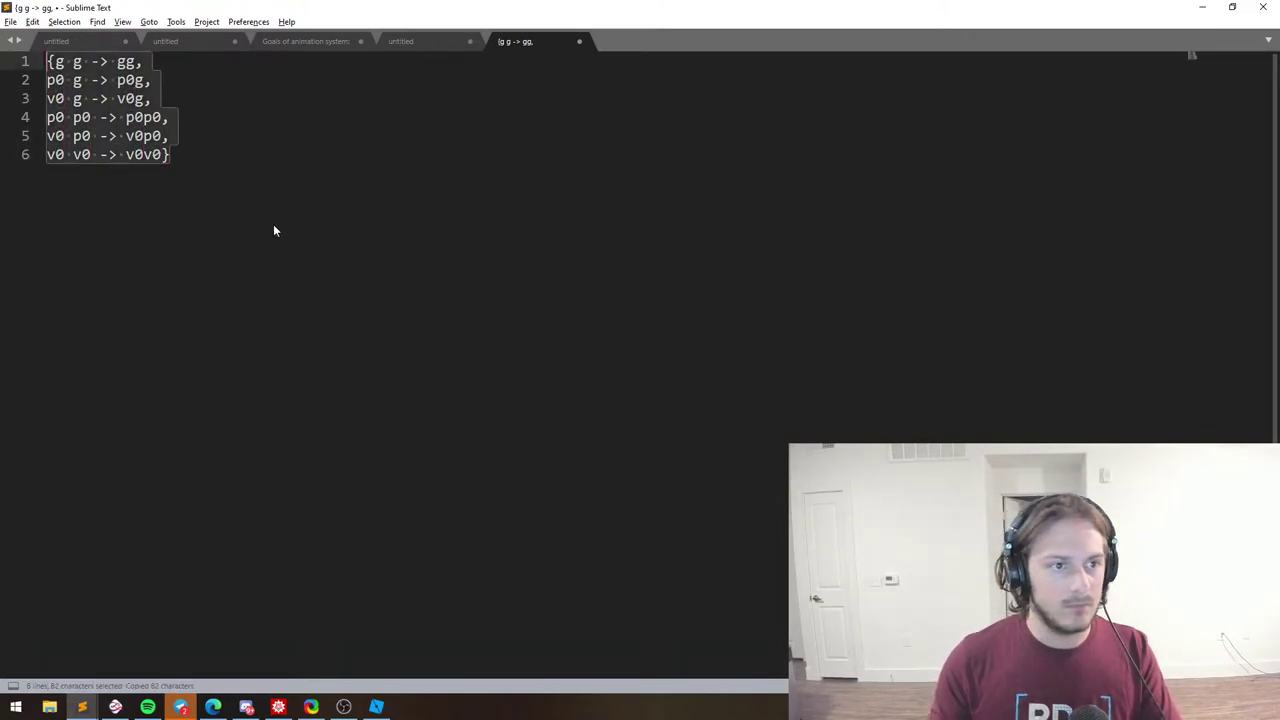
Switch to Mathematica, replace the rule list after /. with the copied v0 rules and evaluate the cell.
key(alt+Tab)
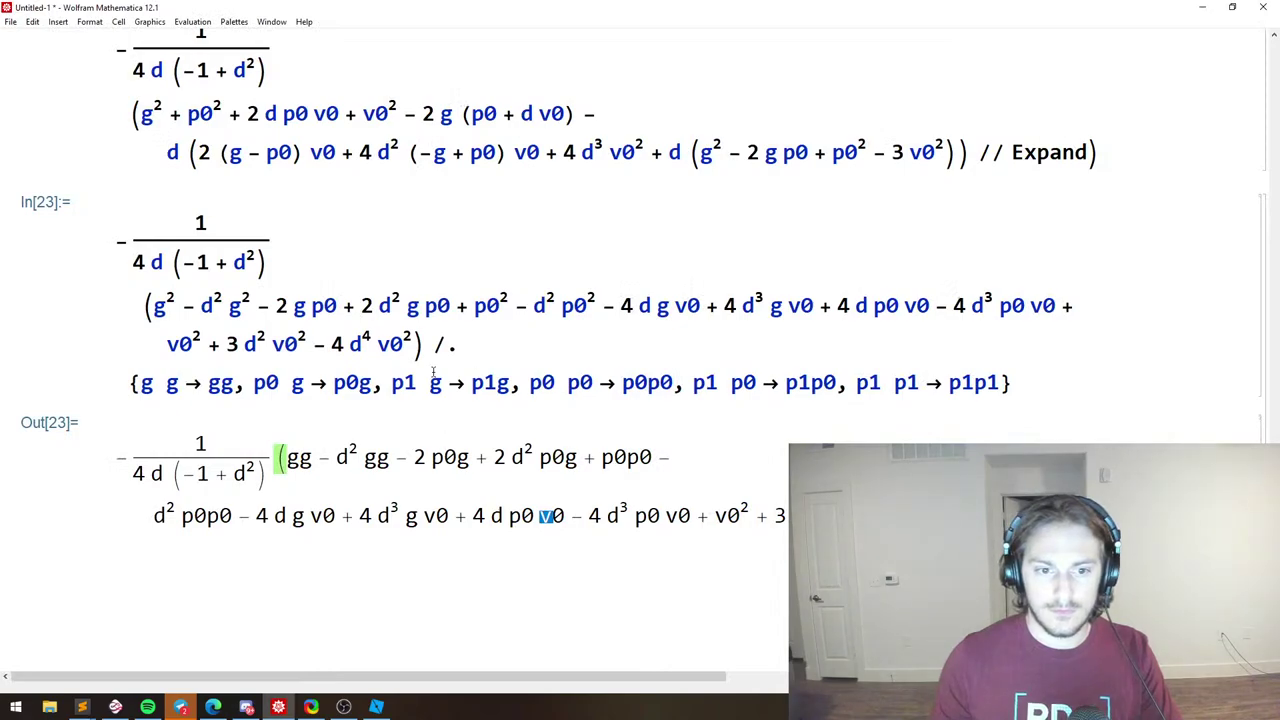
drag(1075, 388, 95, 390)
key(ctrl+v)
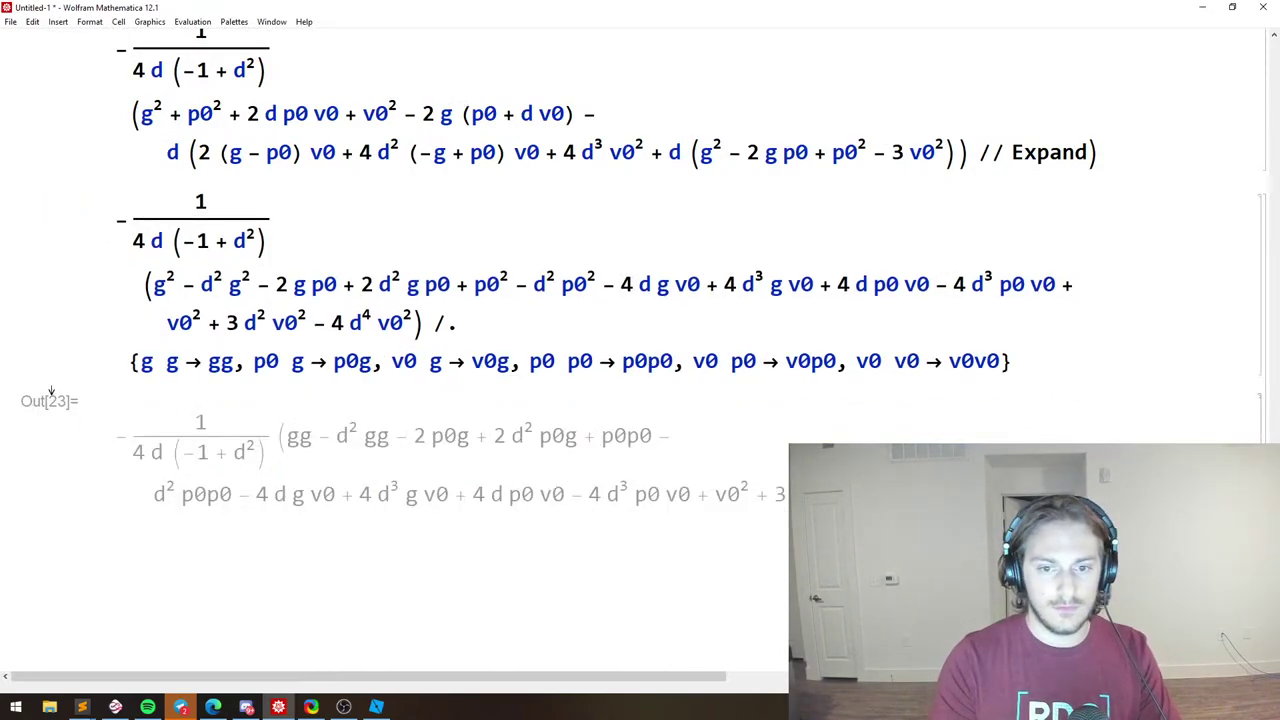
key(shift+Return)
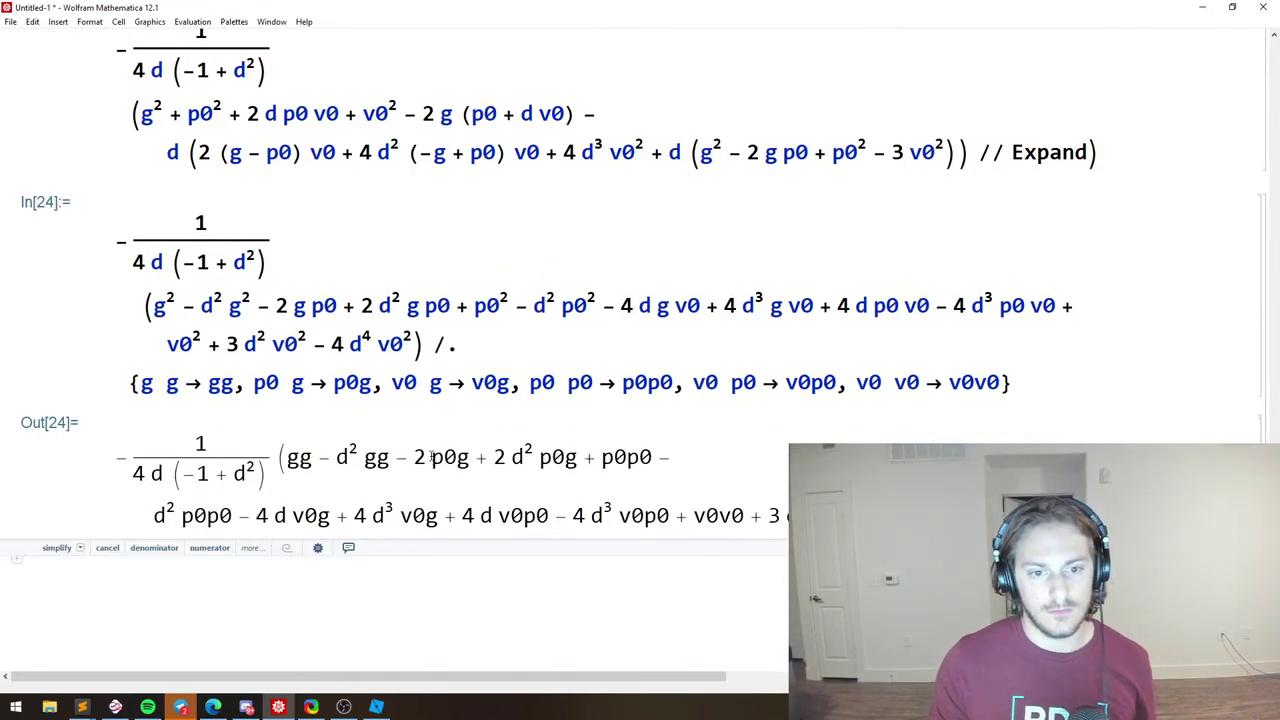
drag(430, 457, 485, 458)
click(490, 457)
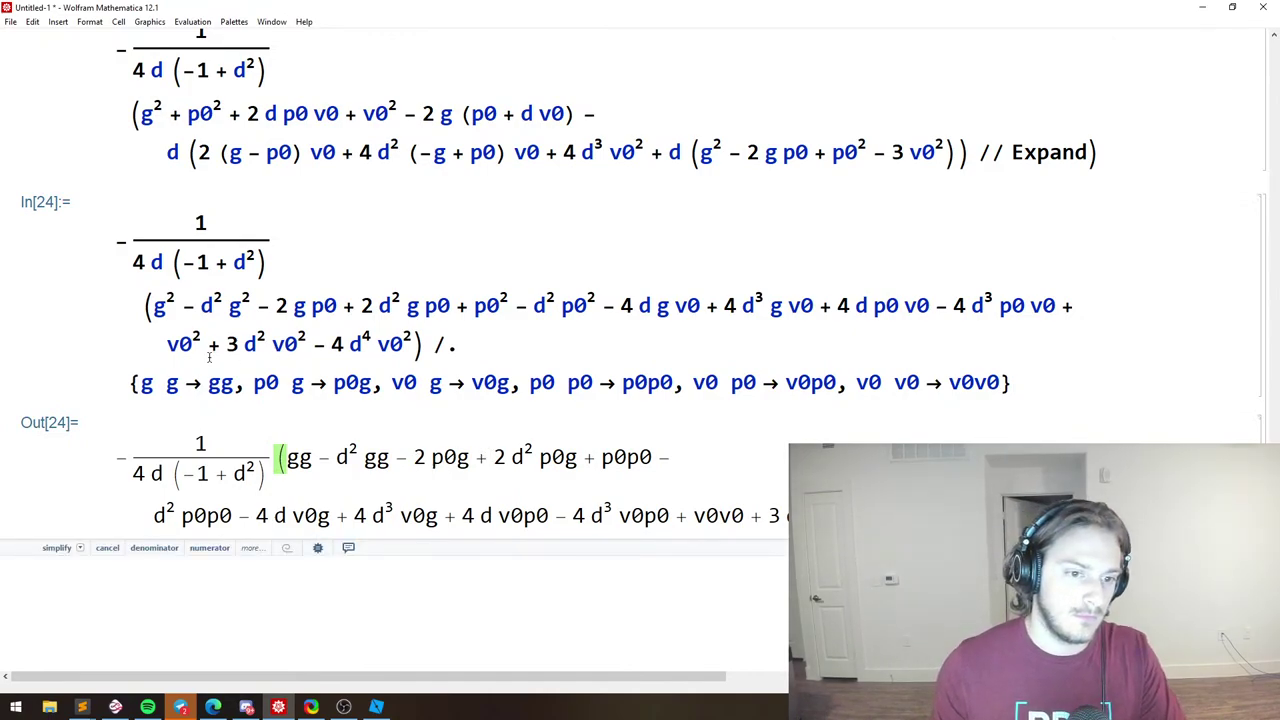
Switch to Sublime Text and review the order of the factors in the rules containing g.
key(alt+Tab)
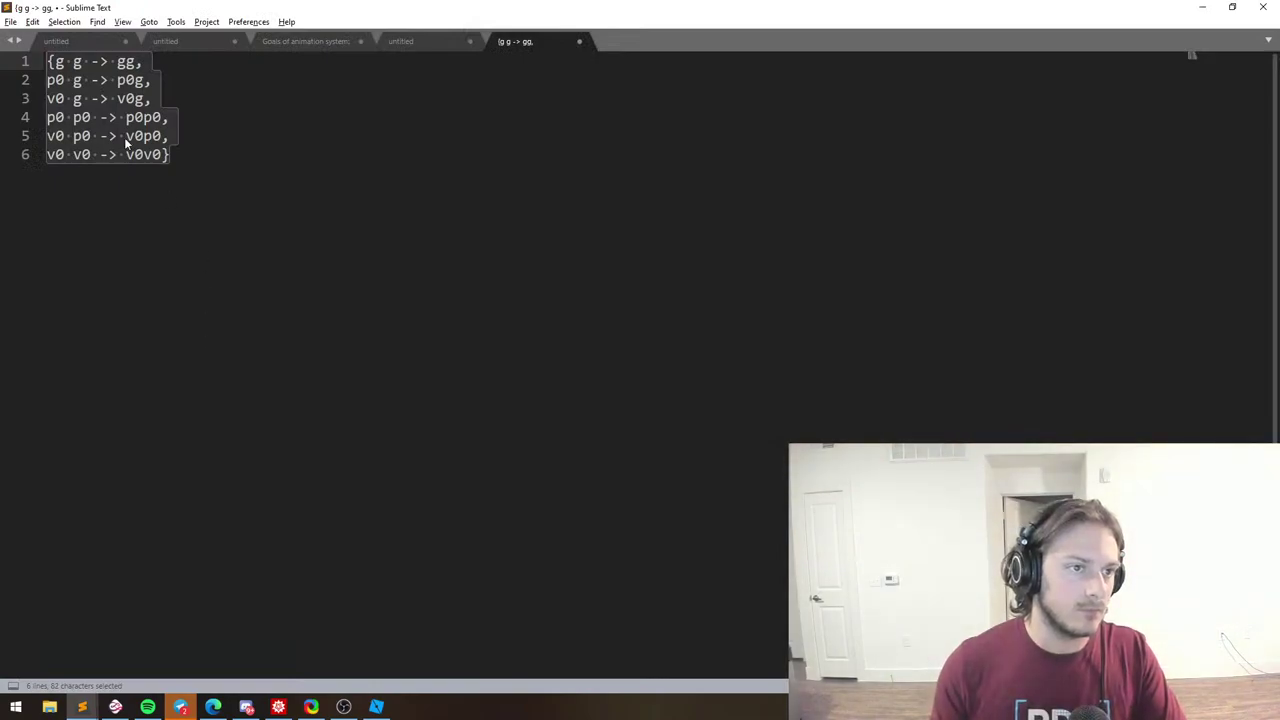
click(118, 117)
click(78, 62)
click(73, 80)
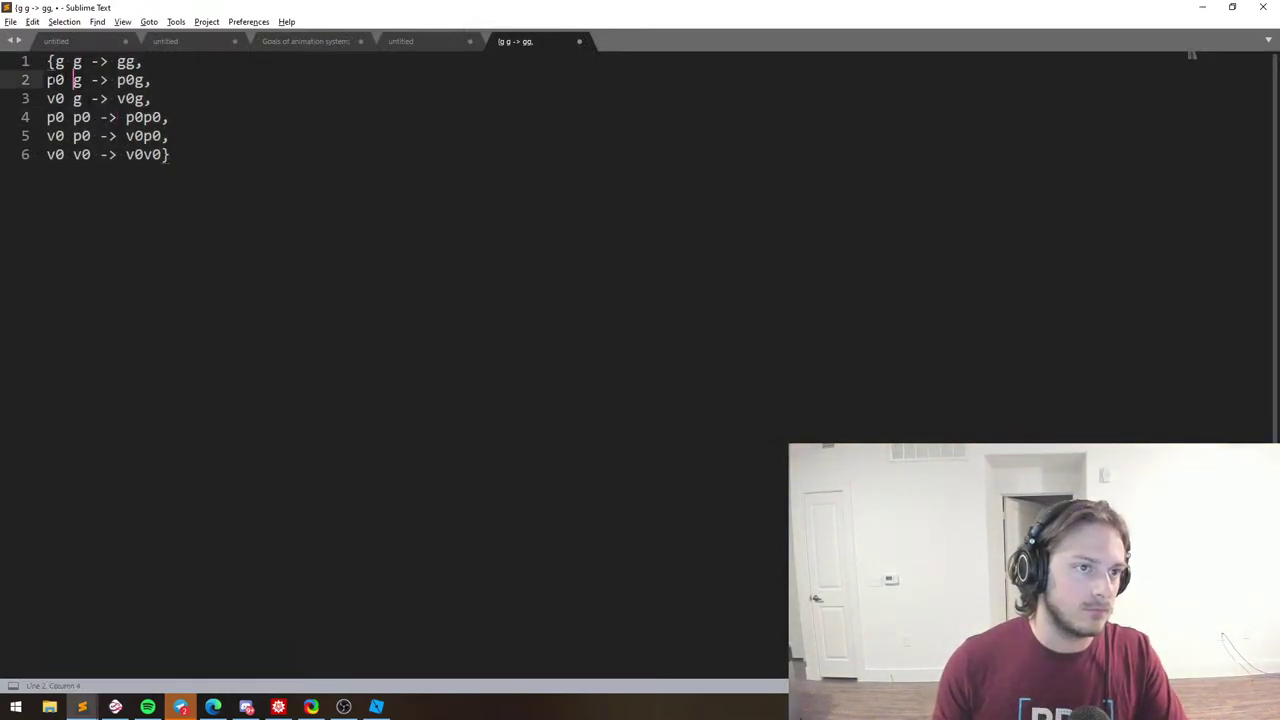
click(55, 81)
click(55, 98)
double_click(59, 62)
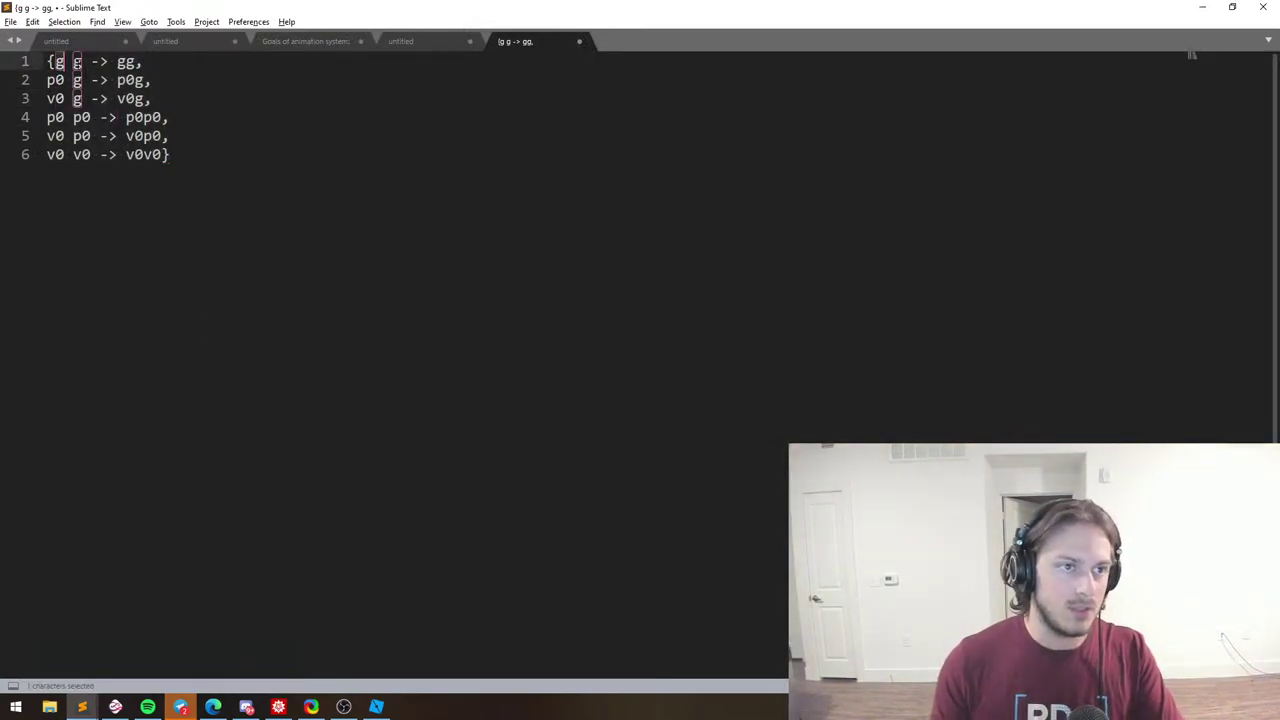
click(74, 62)
key(ctrl+d)
key(ctrl+d)
key(ctrl+d)
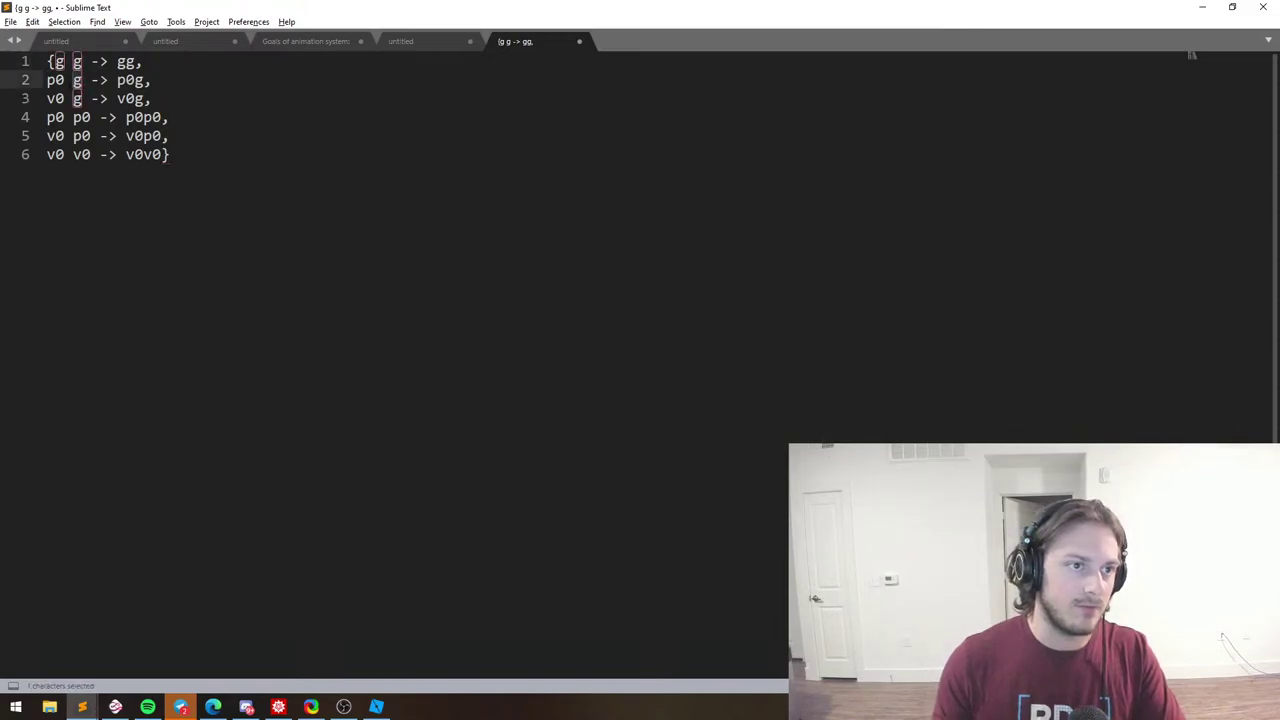
Change the replacement symbol in the second rule, p0 g, to gp0.
drag(132, 80, 145, 80)
key(ctrl+c)
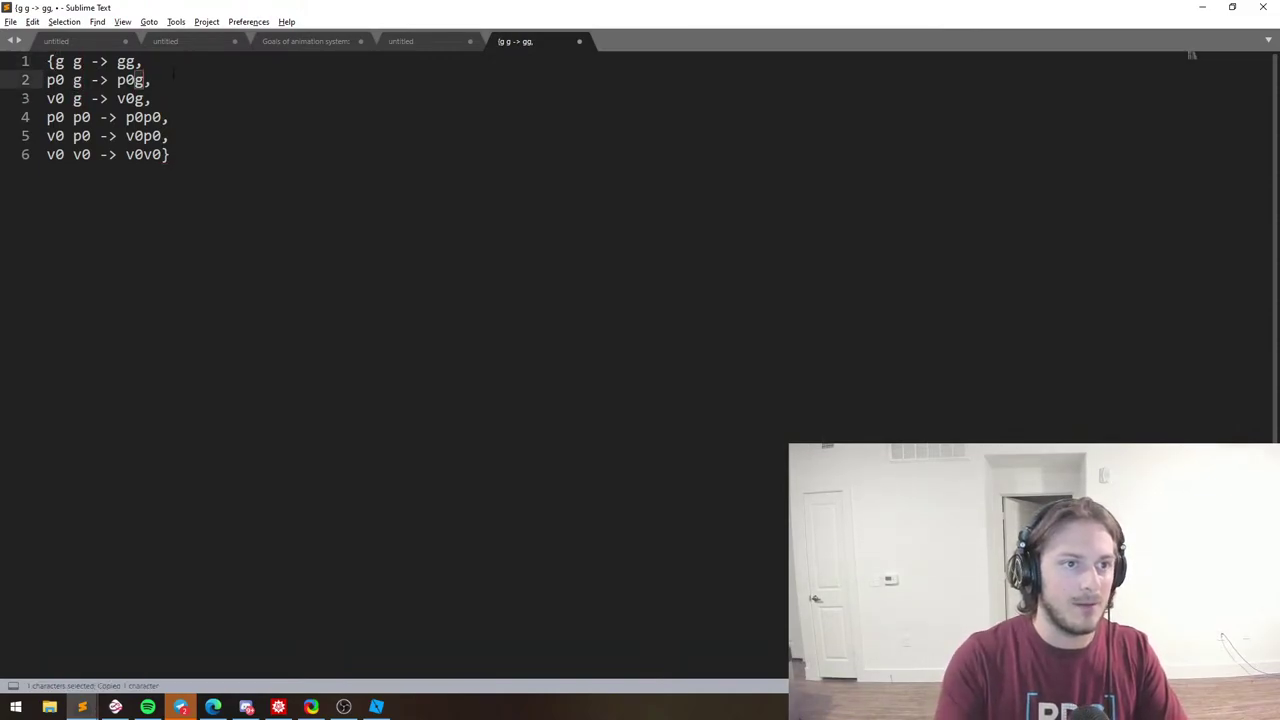
key(BackSpace)
key(Left)
key(Left)
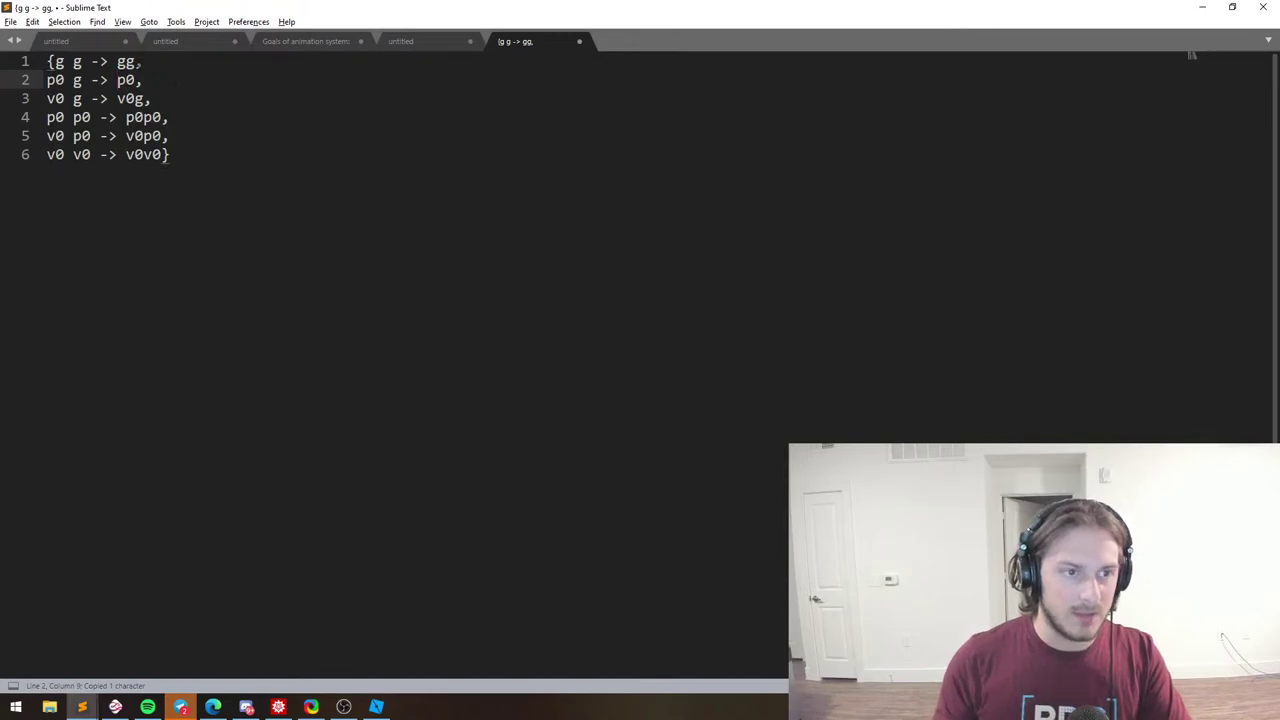
key(ctrl+v)
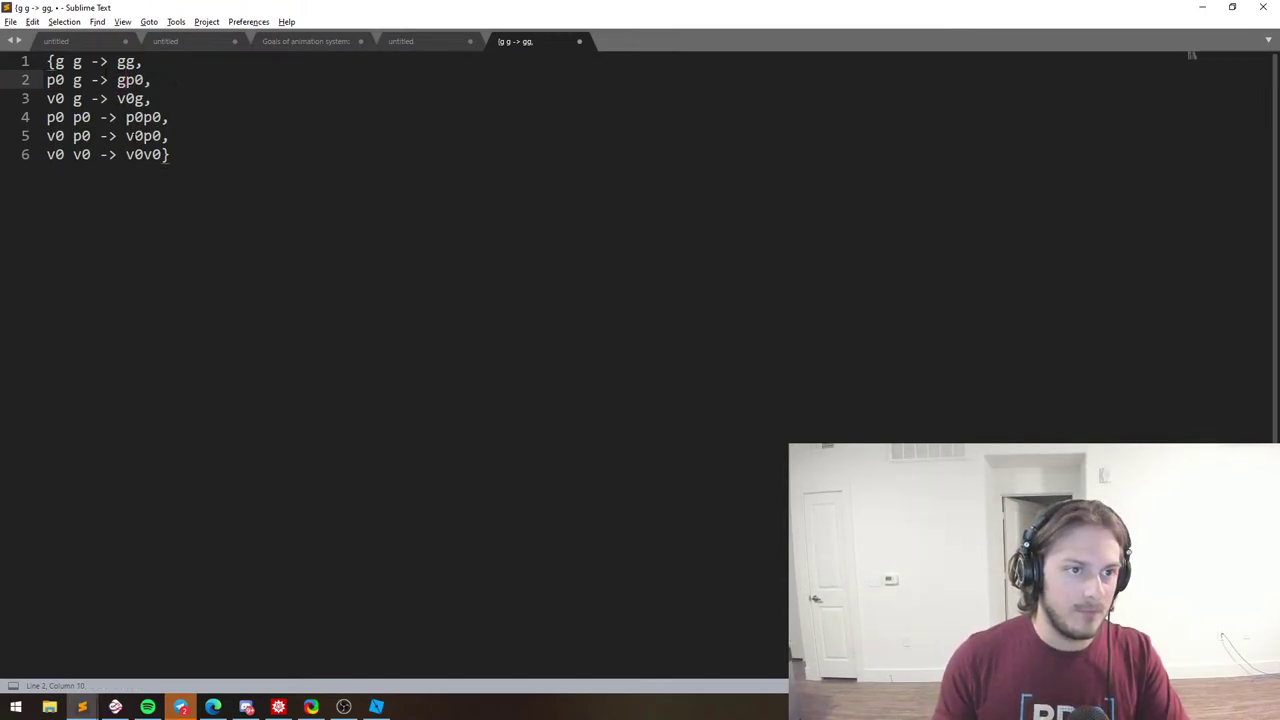
Change the replacement symbol in the v0 p0 rule to p0v0.
drag(143, 136, 161, 137)
key(ctrl+c)
key(BackSpace)
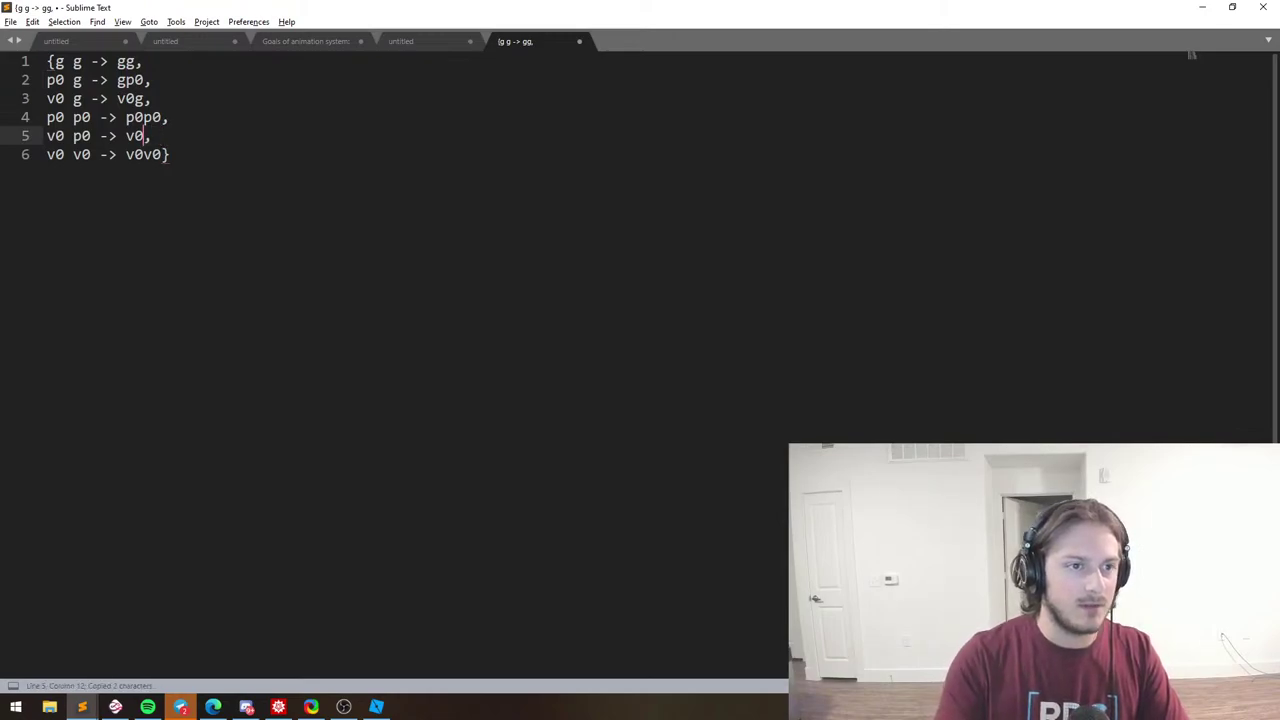
key(Left)
key(Left)
key(ctrl+v)
Change the replacement symbol in the v0 g rule to gv0.
key(Up)
key(Up)
key(Left)
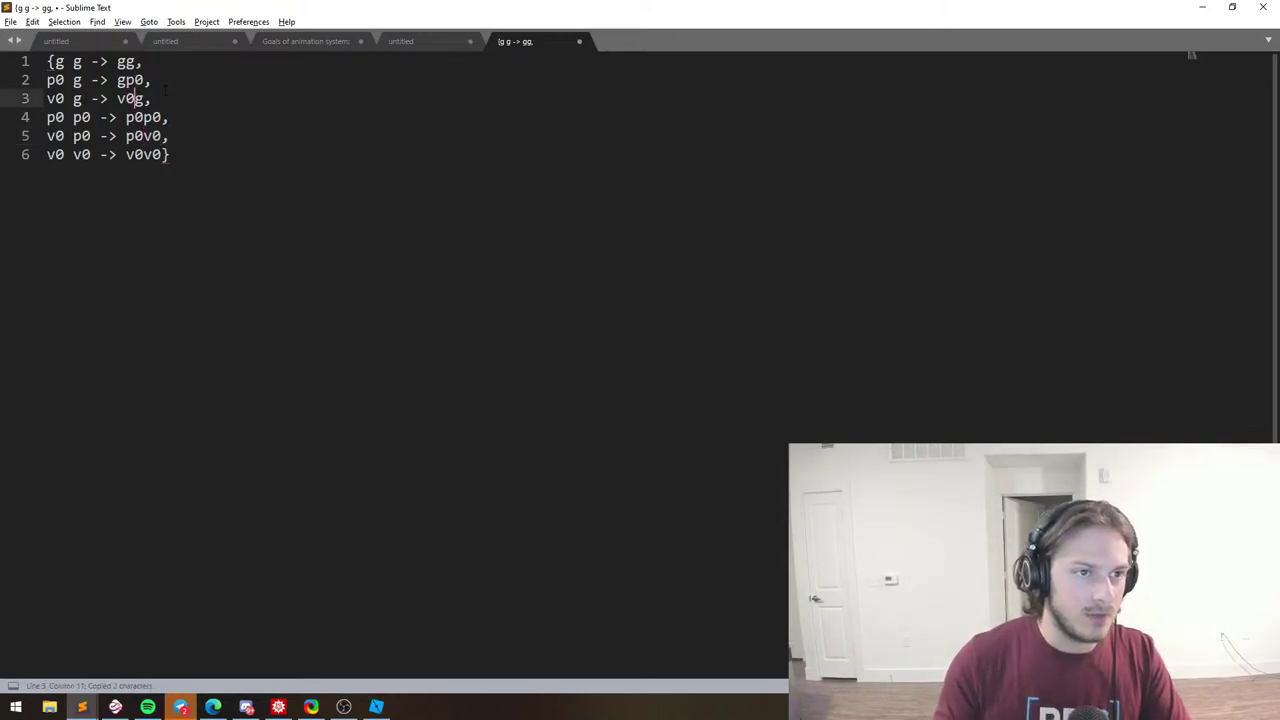
key(shift+Right)
key(ctrl+x)
text(g)
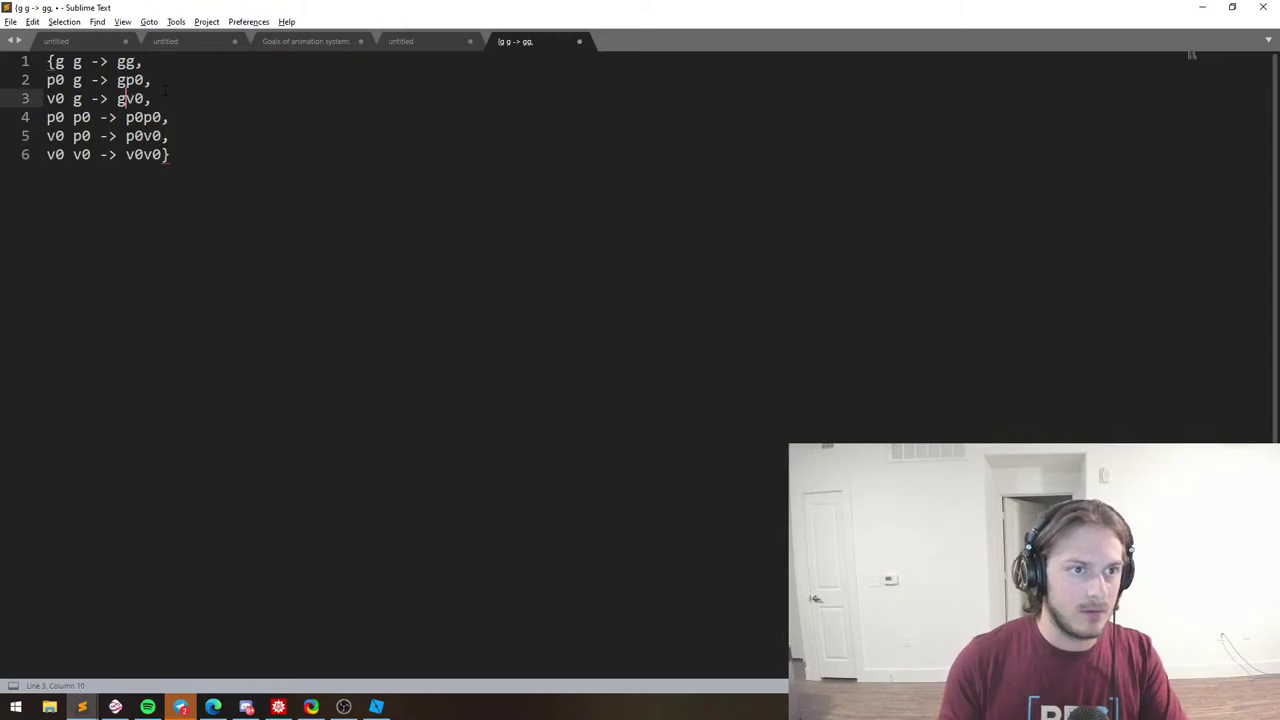
Copy the whole reordered rule list, paste it over the old rules in the Mathematica cell and evaluate it.
key(ctrl+a)
key(alt+Tab)
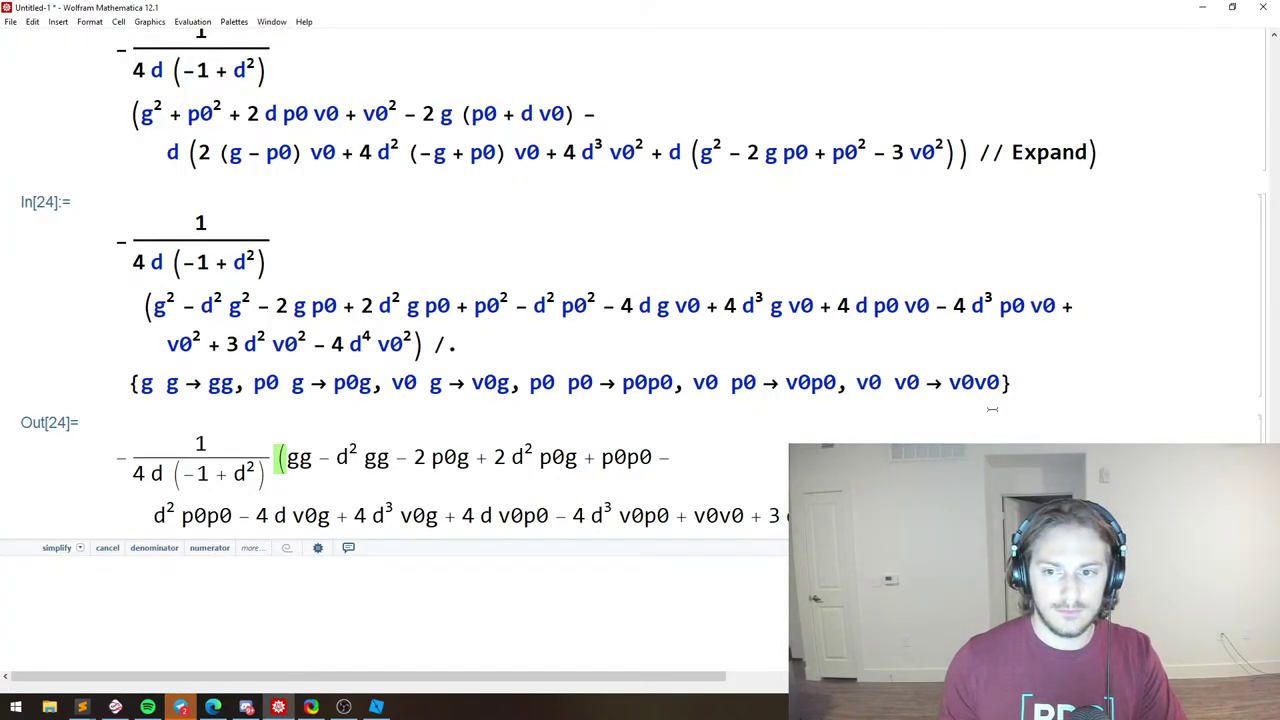
drag(1055, 380, 2, 378)
key(ctrl+v)
key(shift+Return)
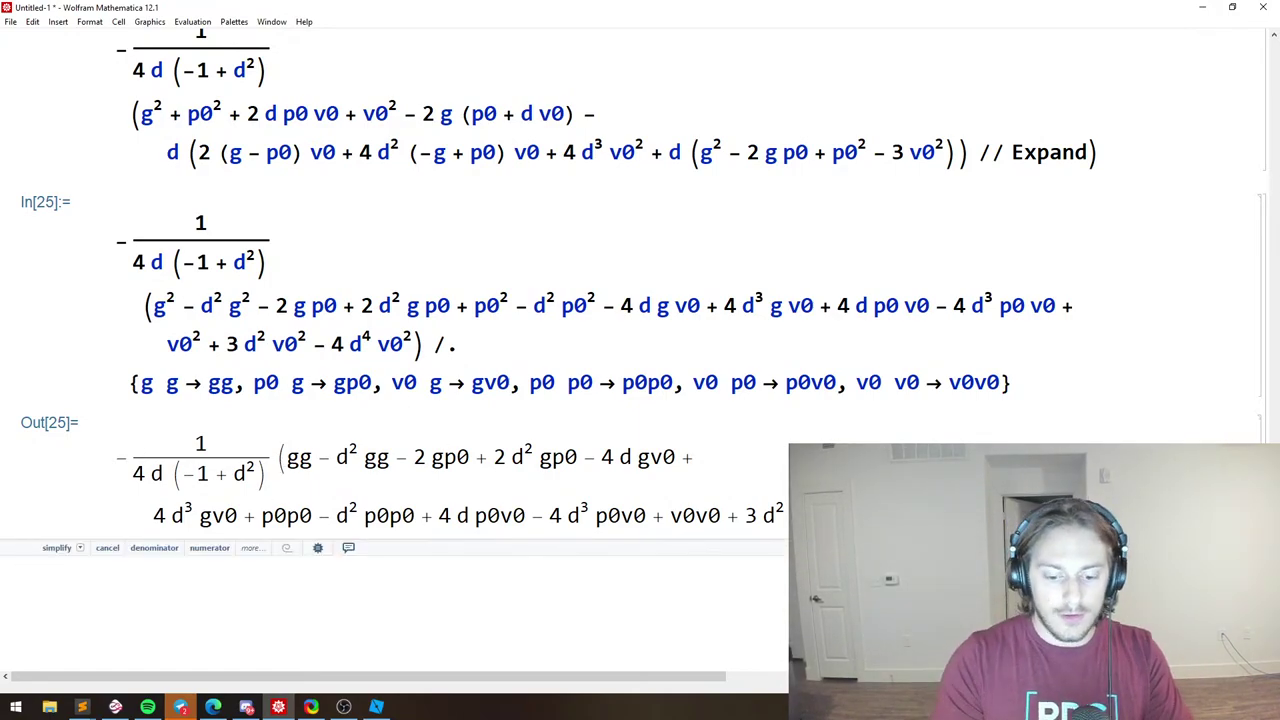
Simplify the substituted expression with FullSimplify, evaluate it and copy the simplified result.
text(// FullSimplify)
key(shift+Return)
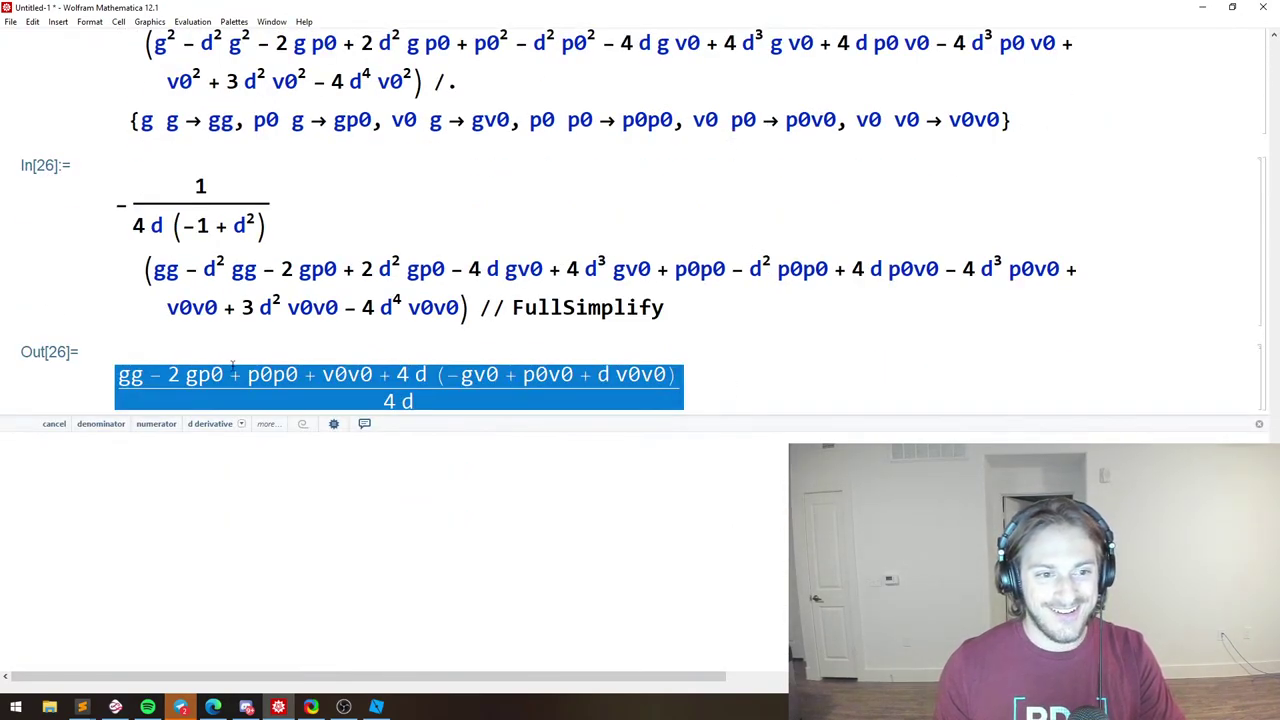
click(353, 522)
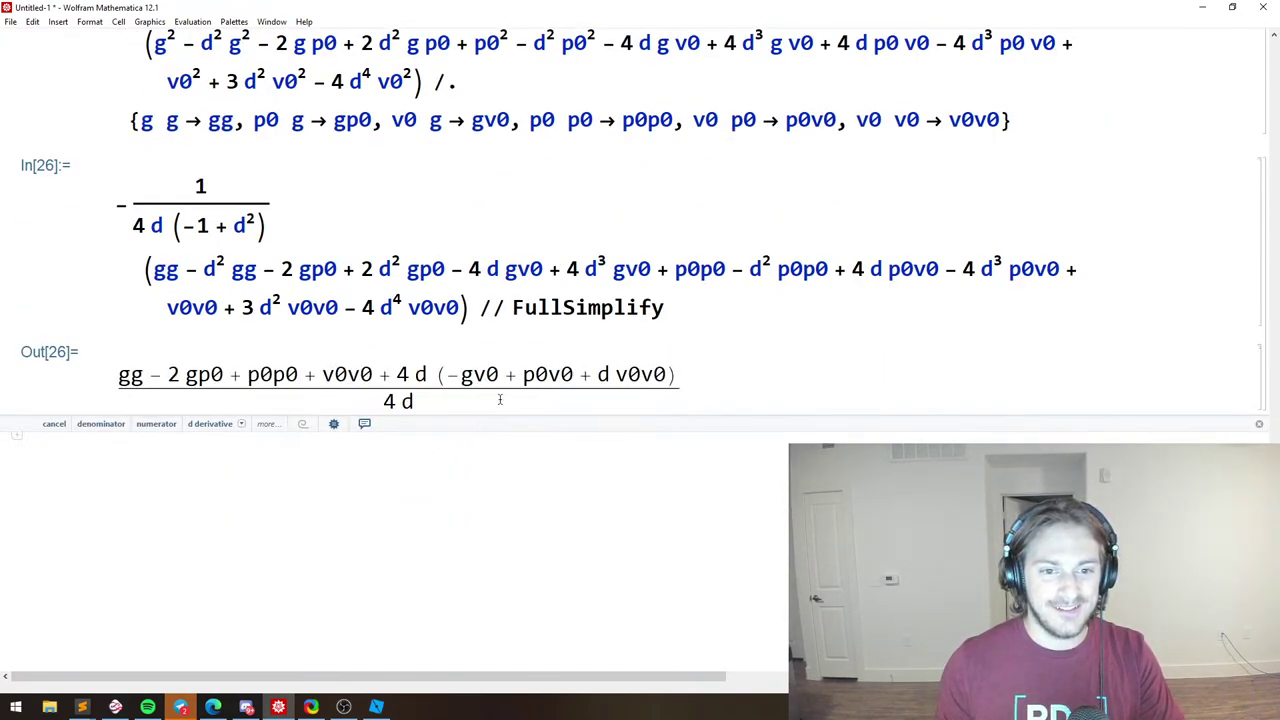
Switch to Sublime Text and add the heading "energy of under damped spring:" a few lines below the rule list.
key(alt+Tab)
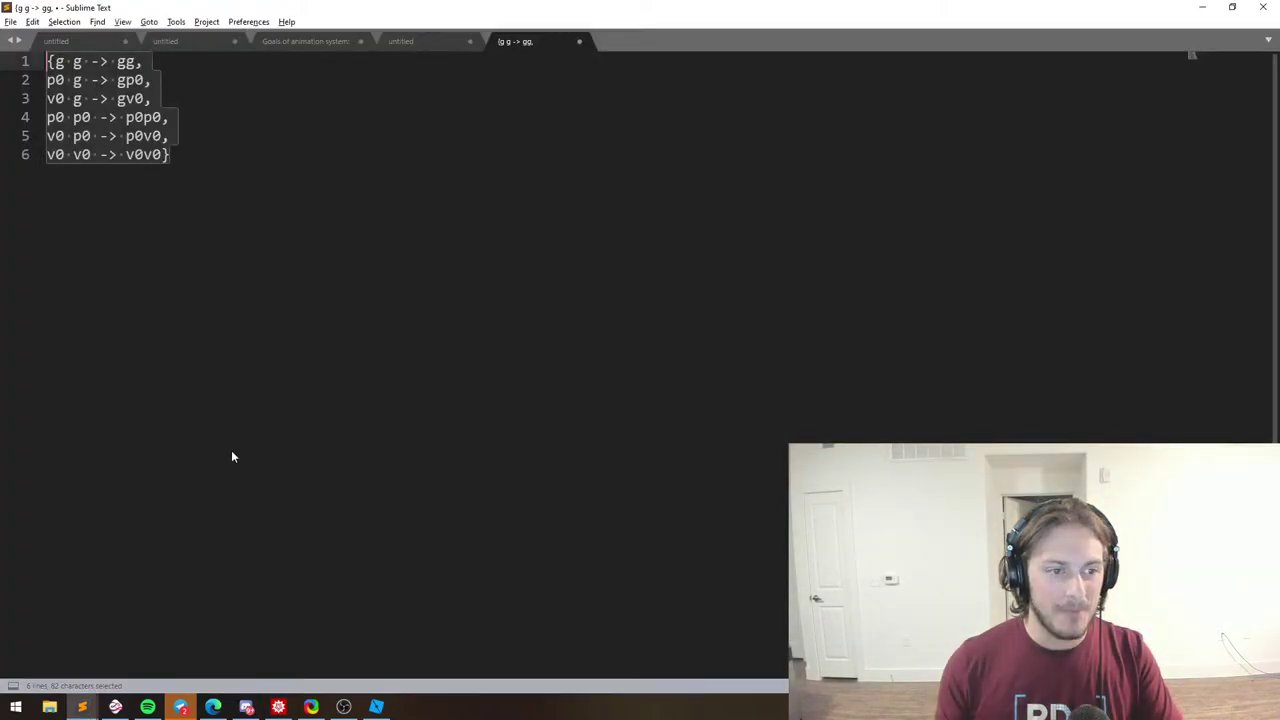
click(205, 388)
key(Return)
key(Return)
key(Return)
text(ener)
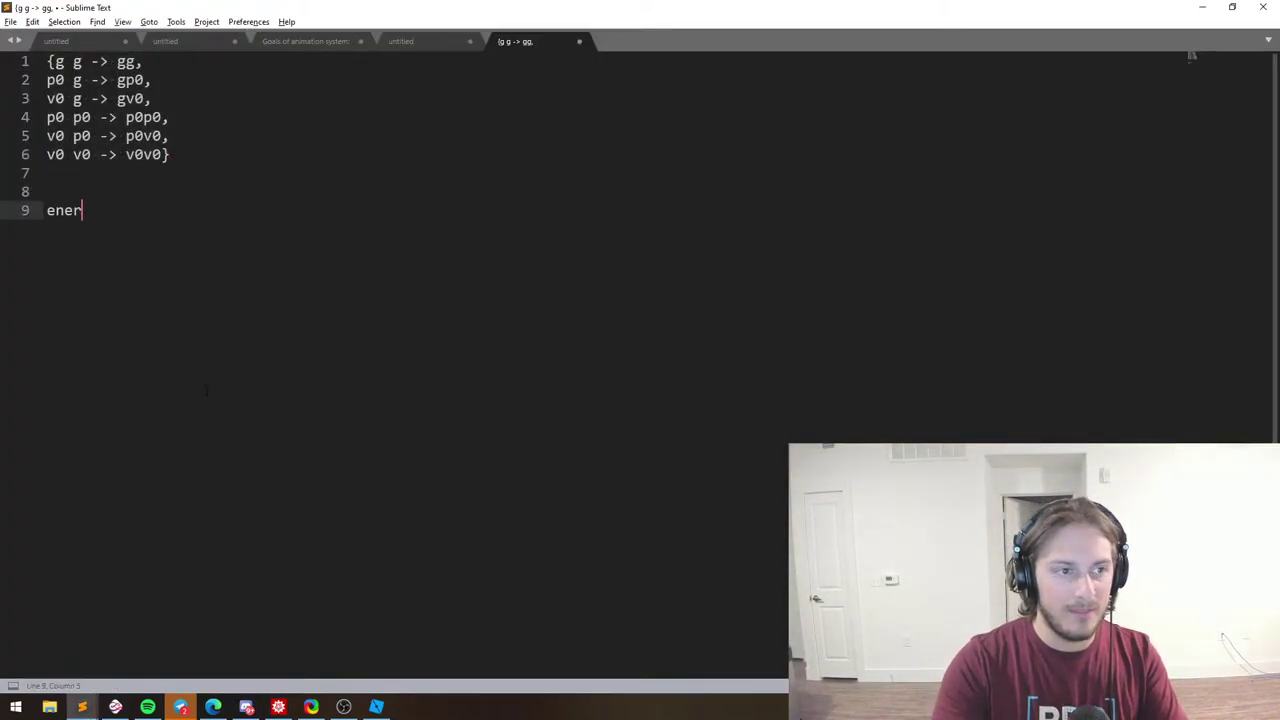
text(gy of )
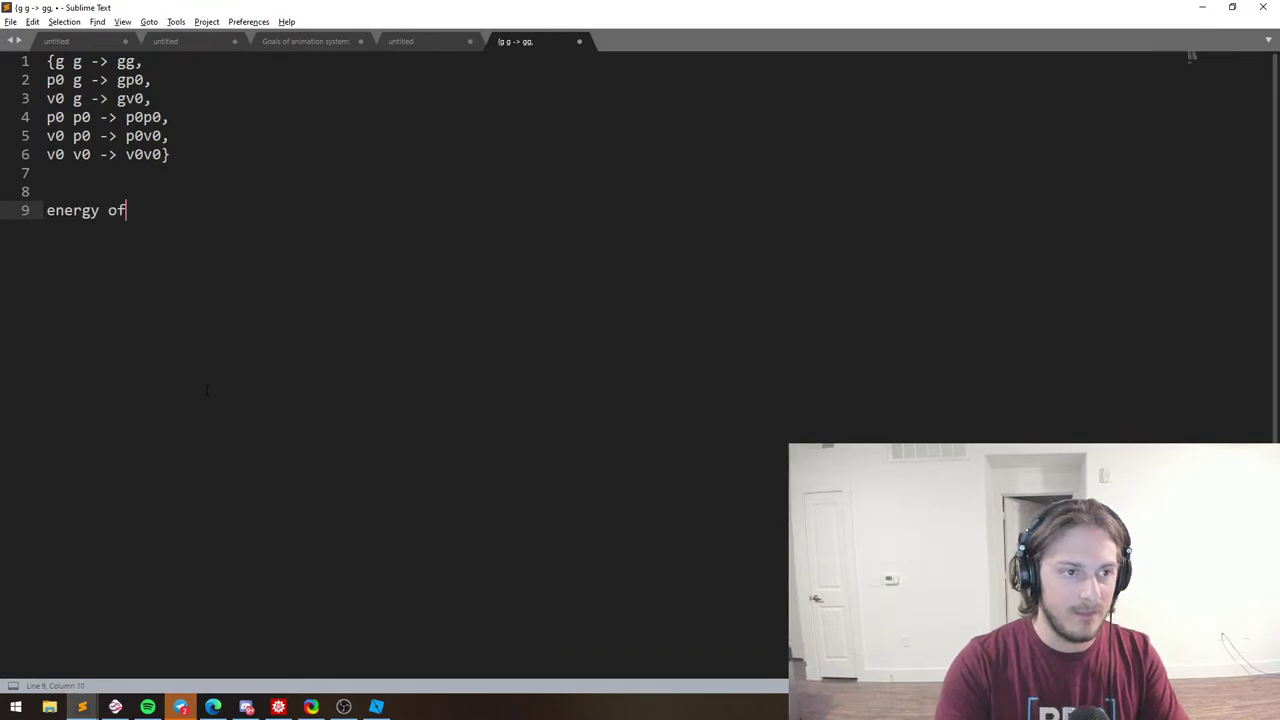
text(und)
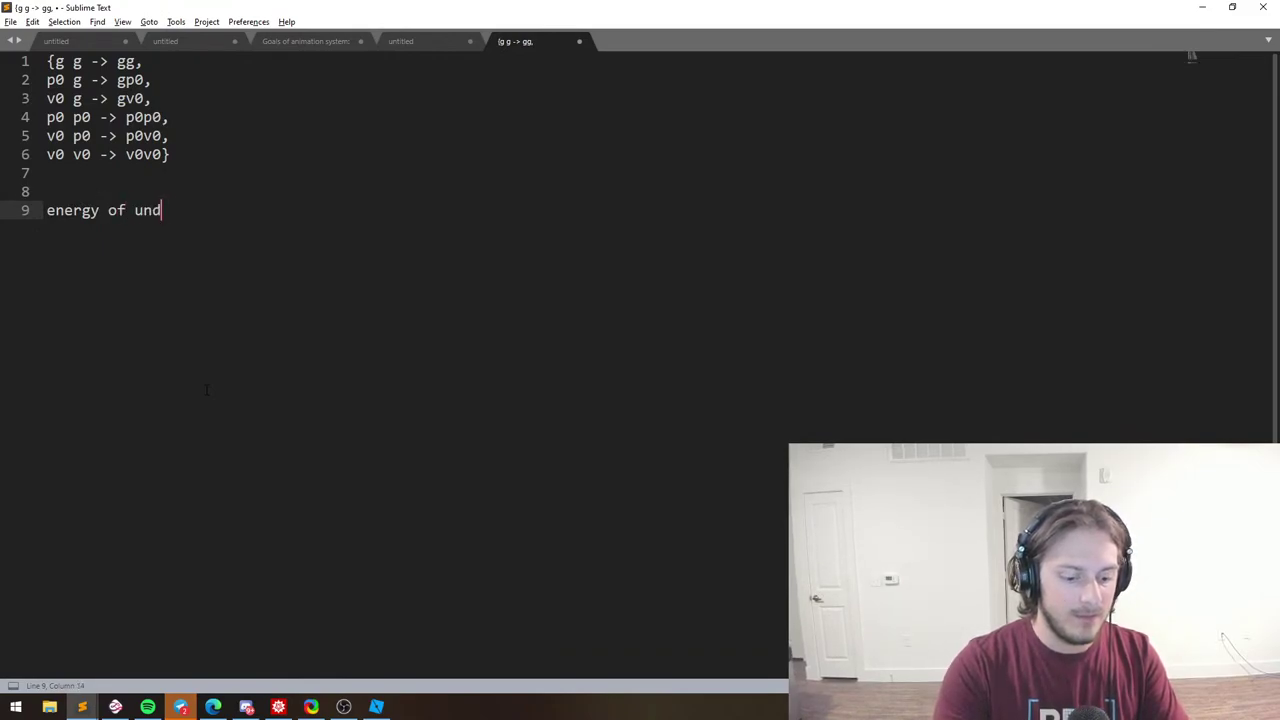
text(er damped spring:)
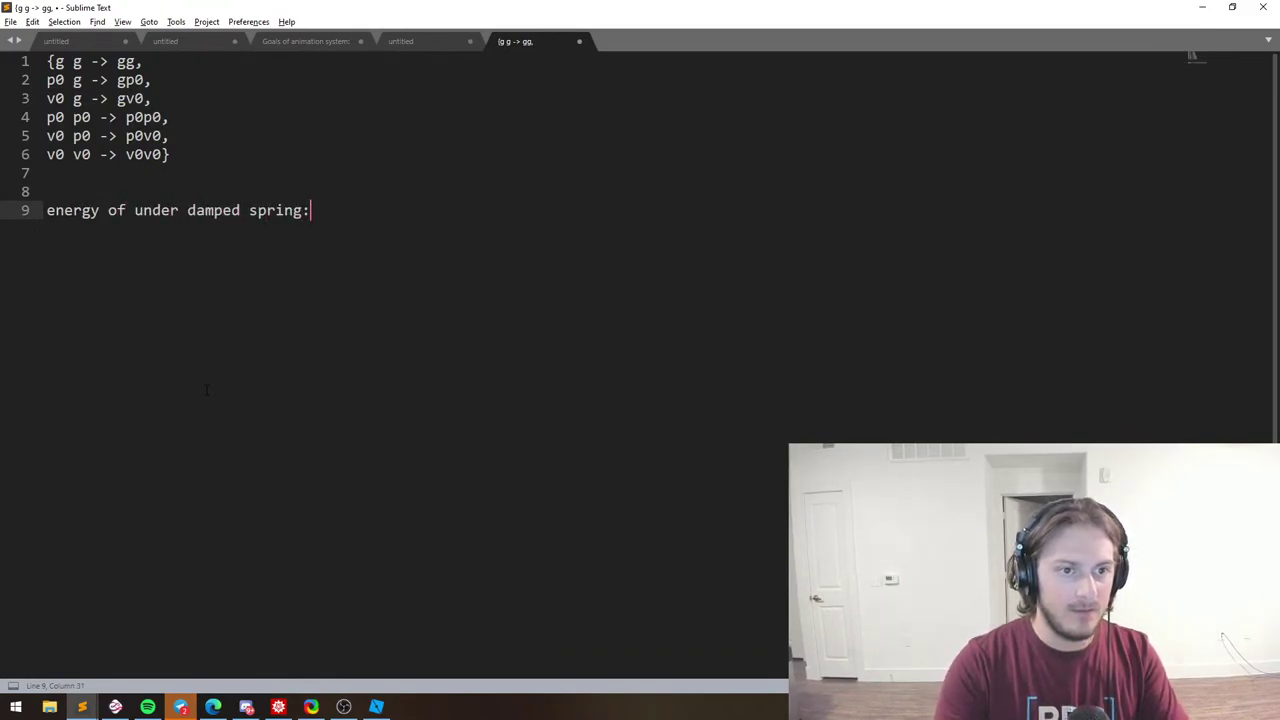
Paste the simplified expression under the heading, with a blank line between them, and enlarge the text.
key(Return)
key(ctrl+v)
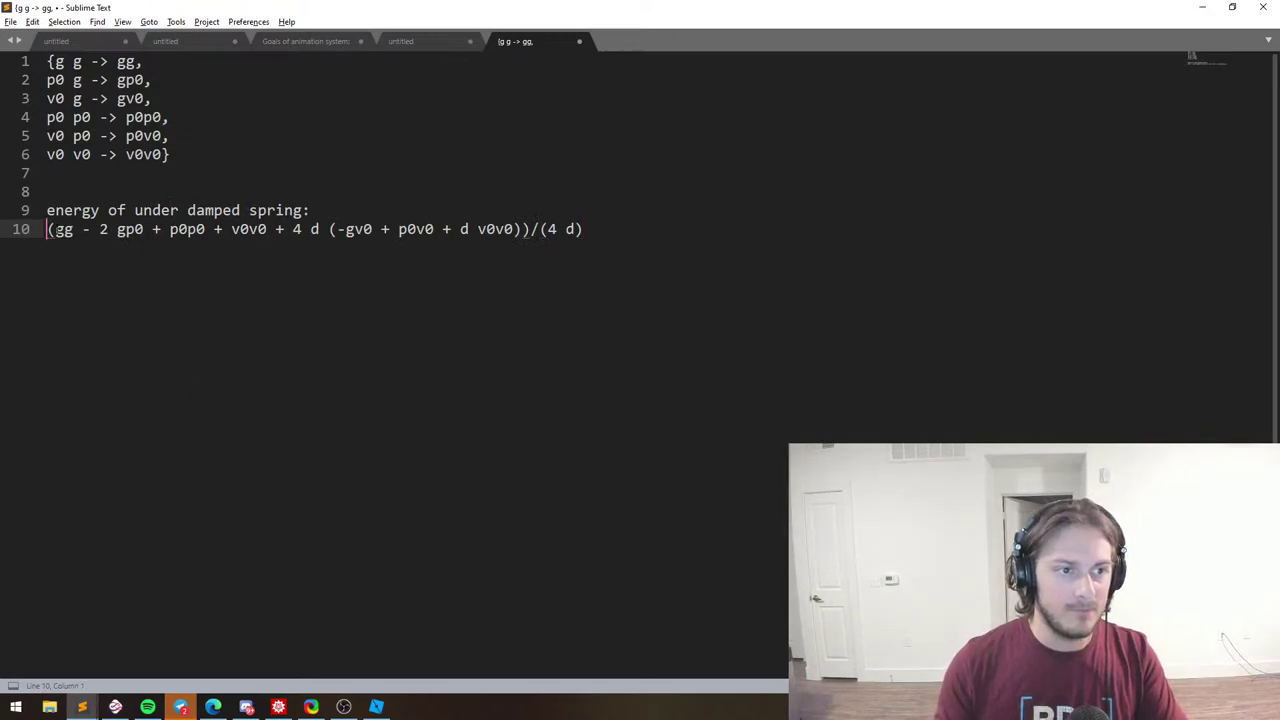
key(Return)
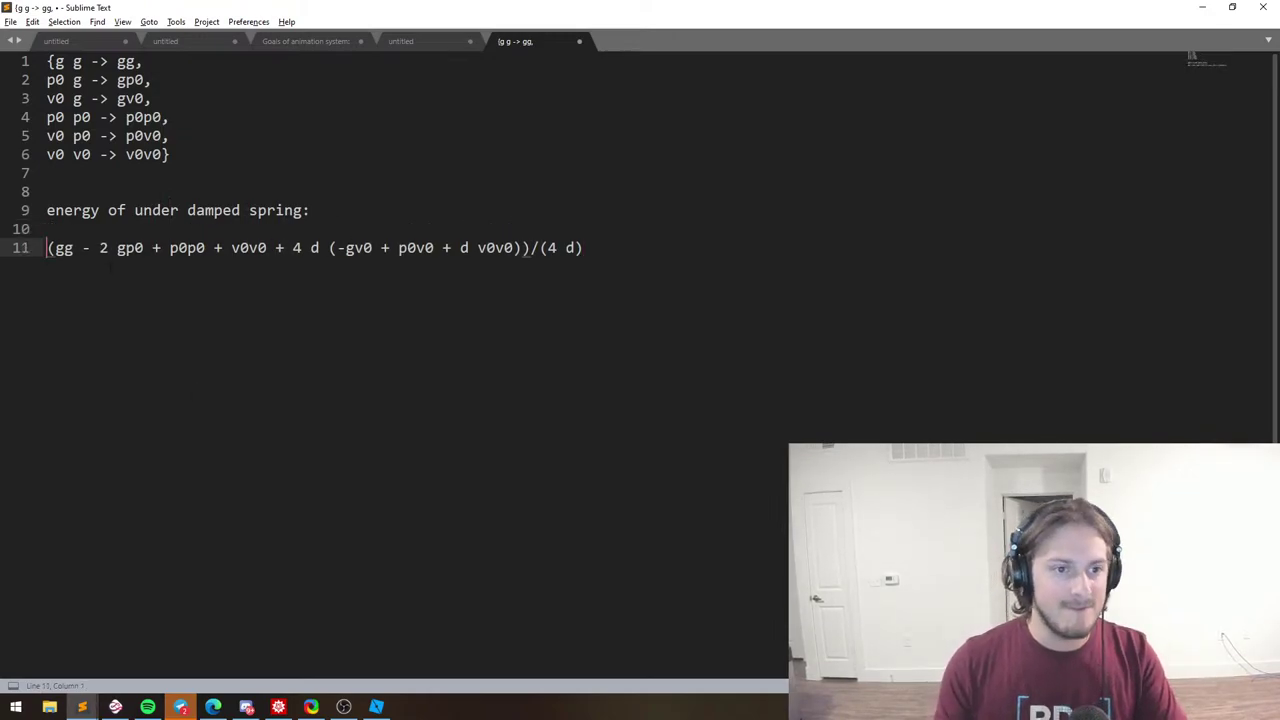
ctrl+scroll(110, 262, up, 10)
scroll(423, 389, down, 3)
drag(573, 108, 583, 110)
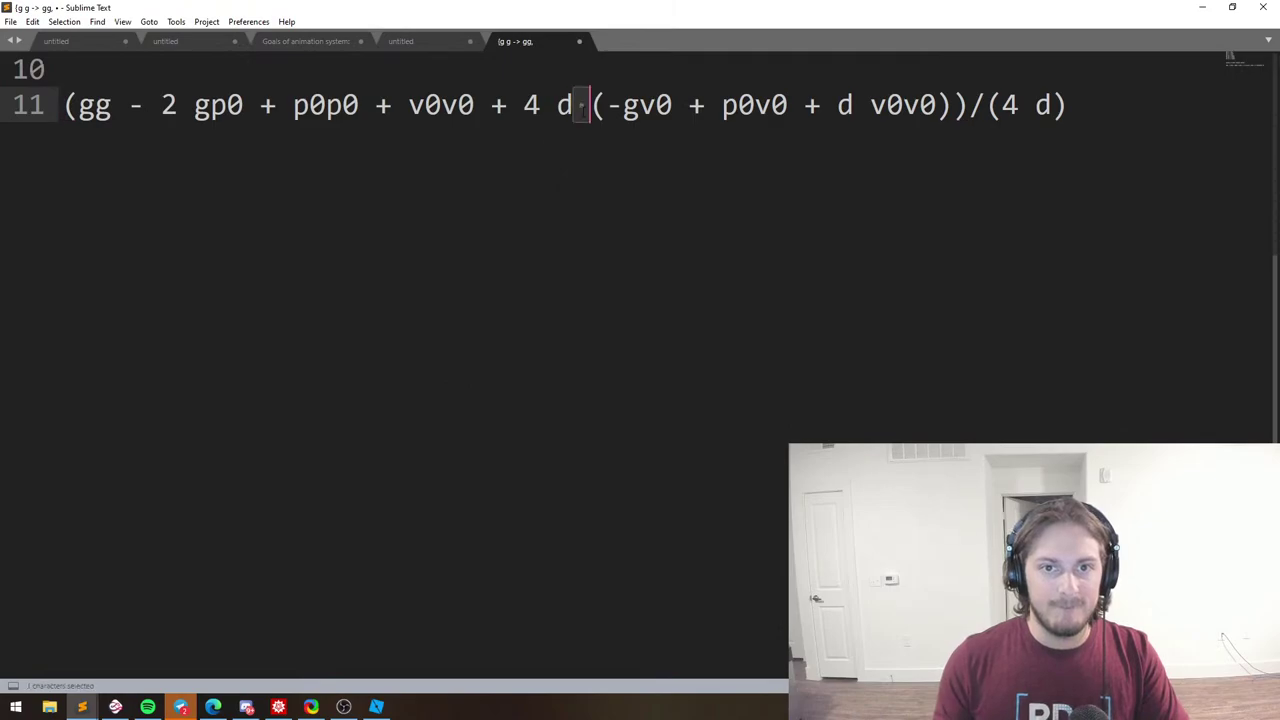
scroll(640, 250, up, 2)
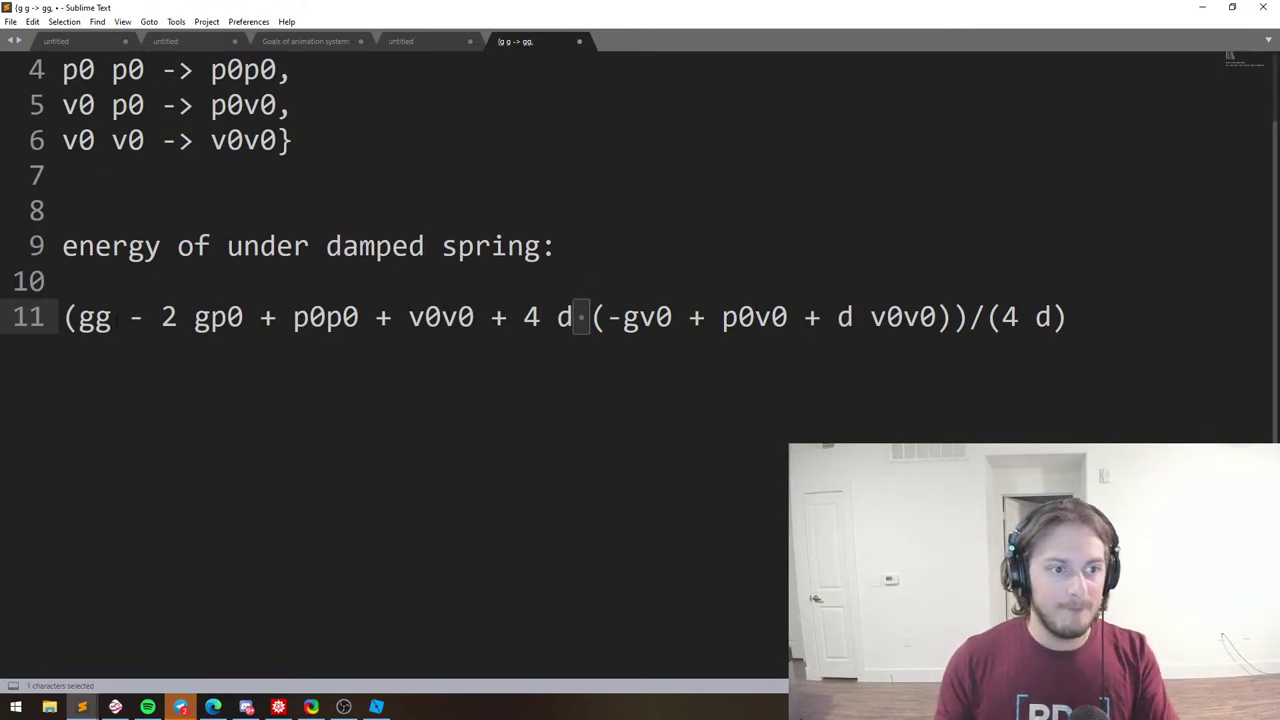
key(Home)
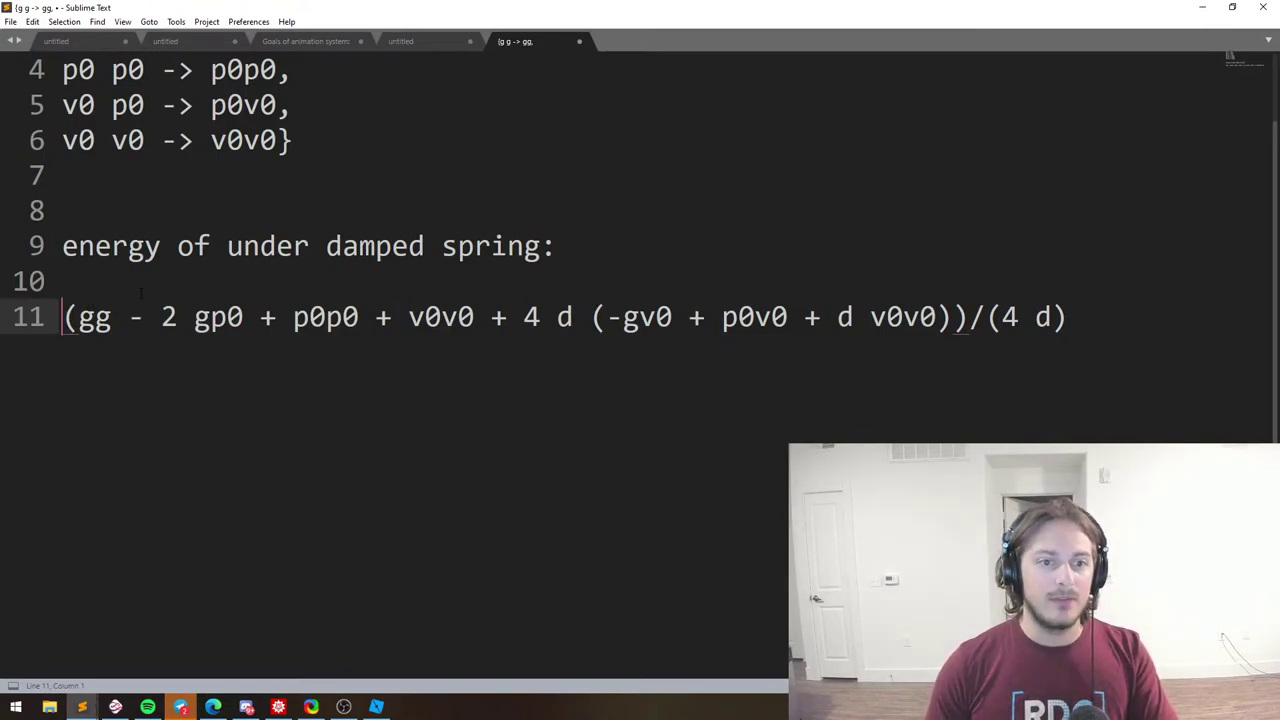
Replace the word "energy" in the heading with "integral of acceleration squared".
key(alt+Tab)
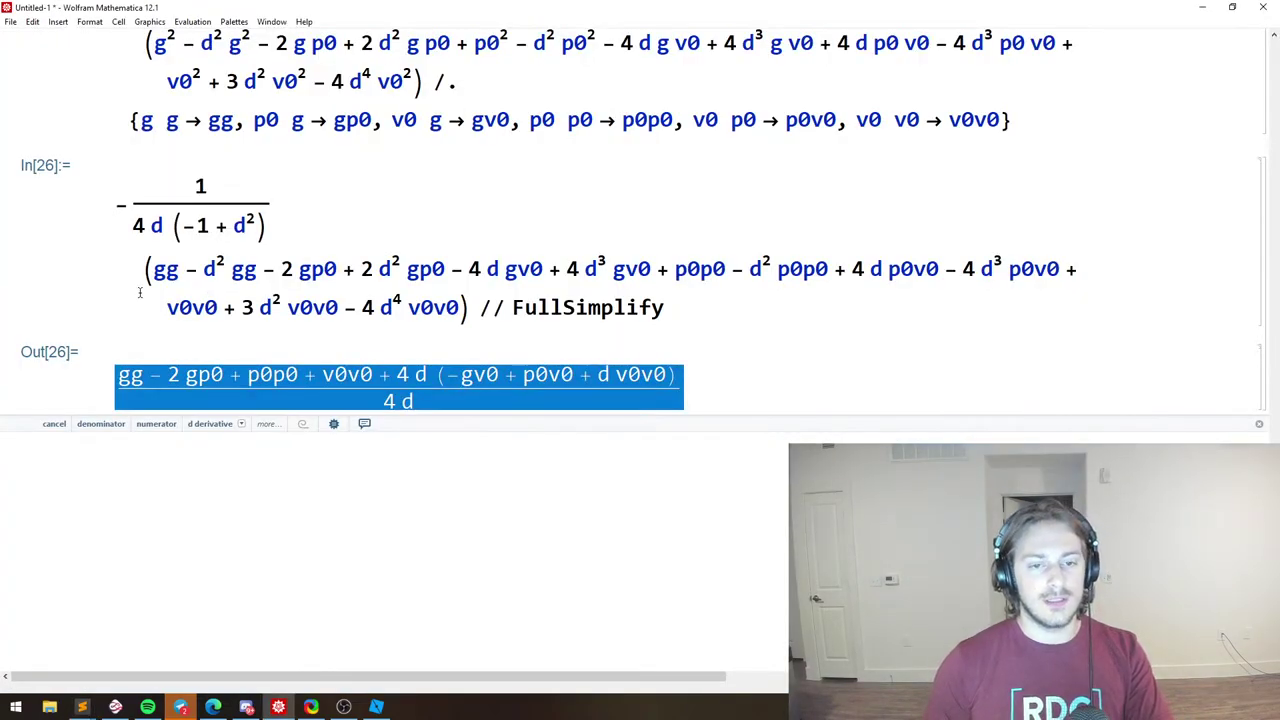
key(alt+Tab)
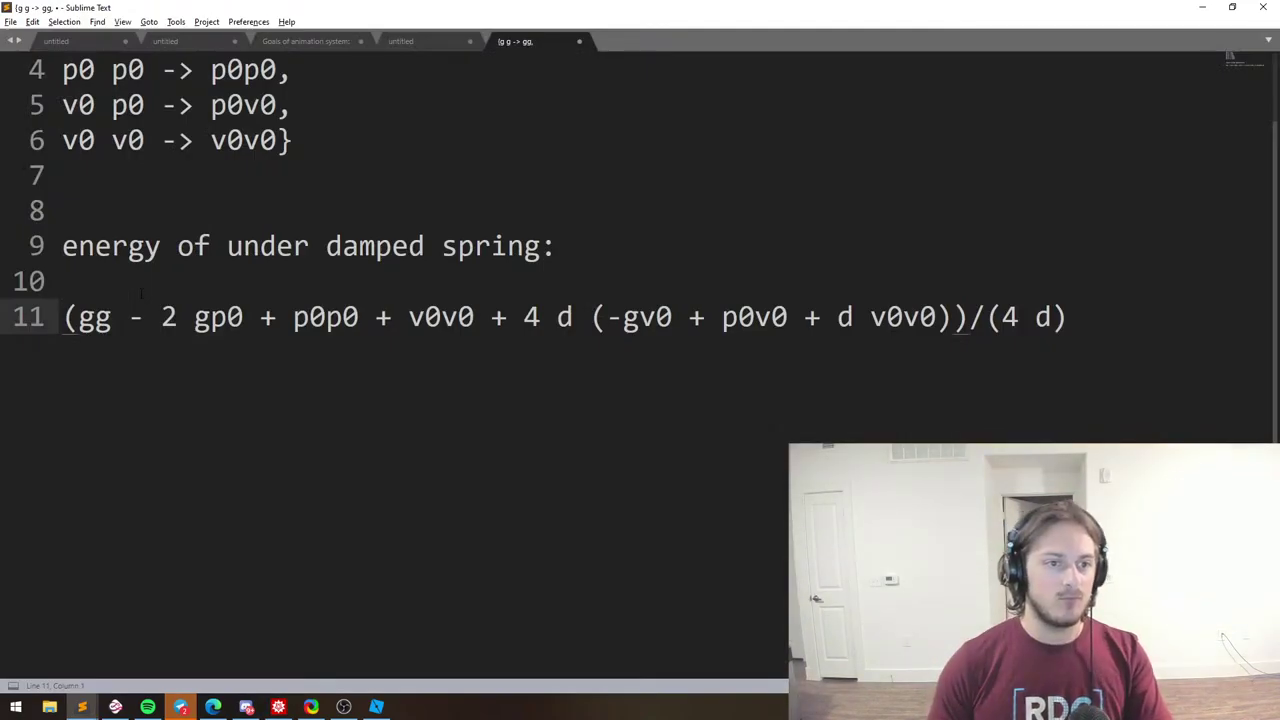
click(109, 246)
double_click(140, 246)
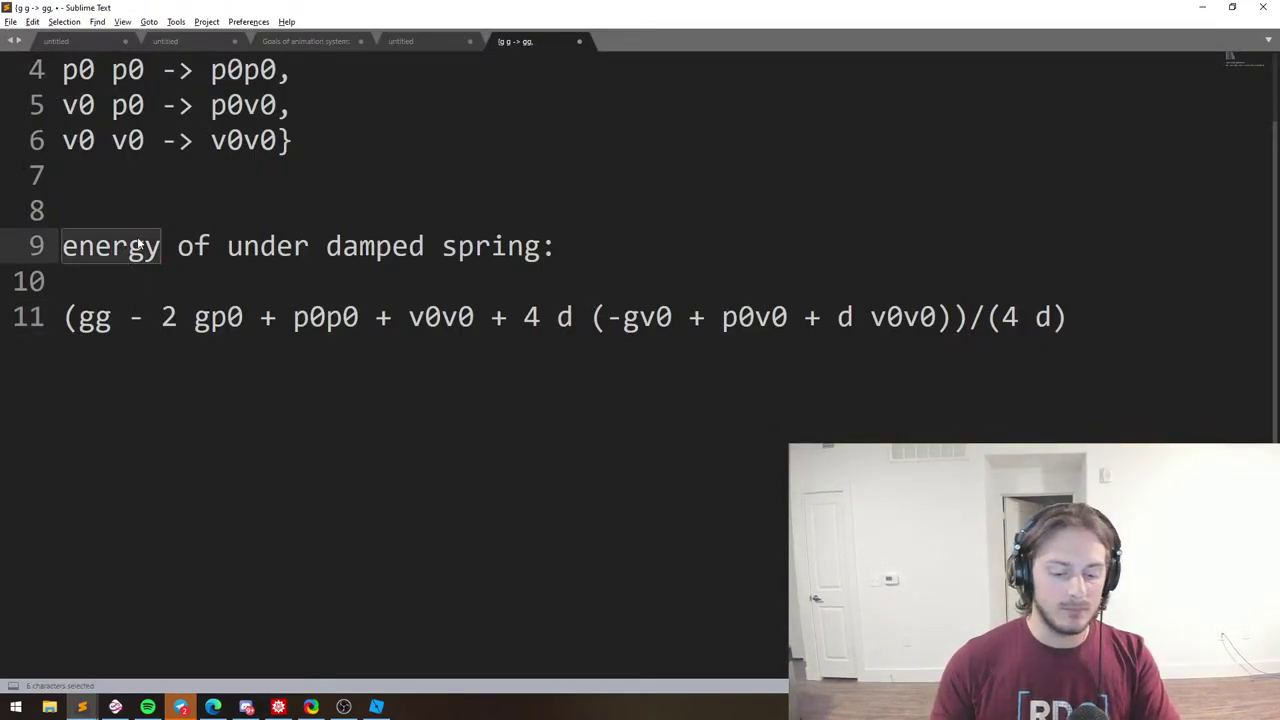
text(integral of acceler)
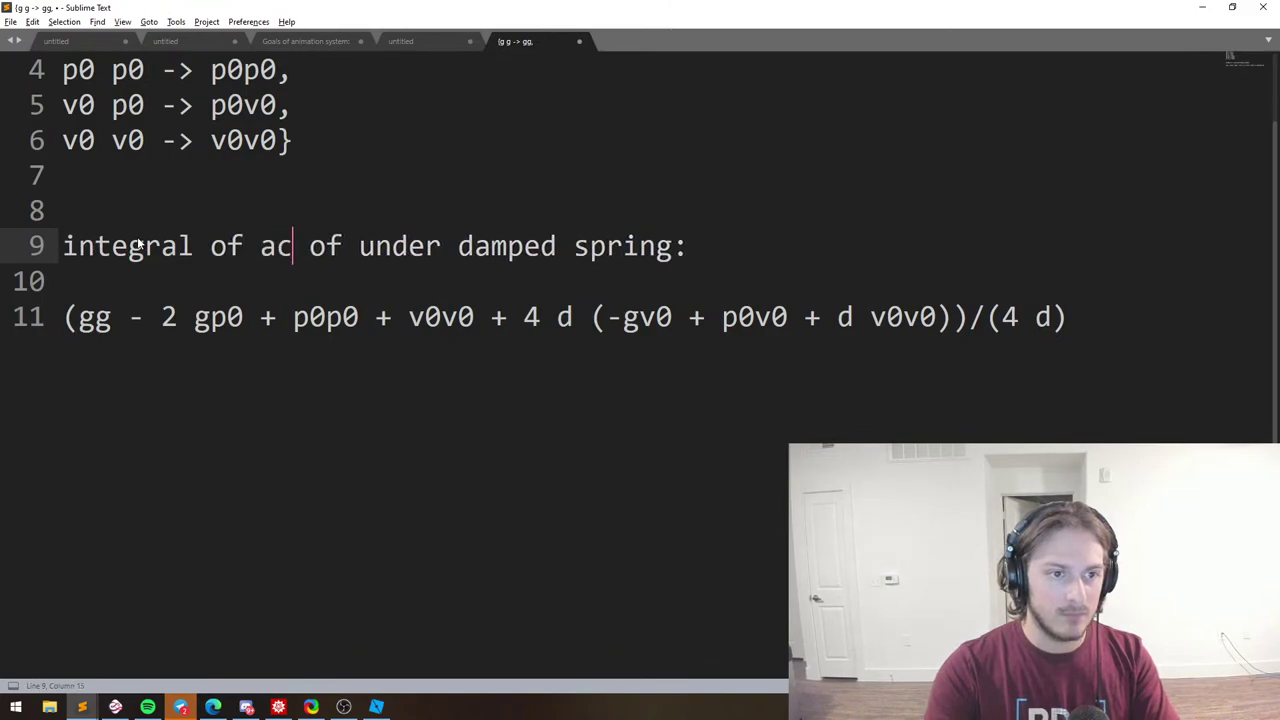
text(ation squared)
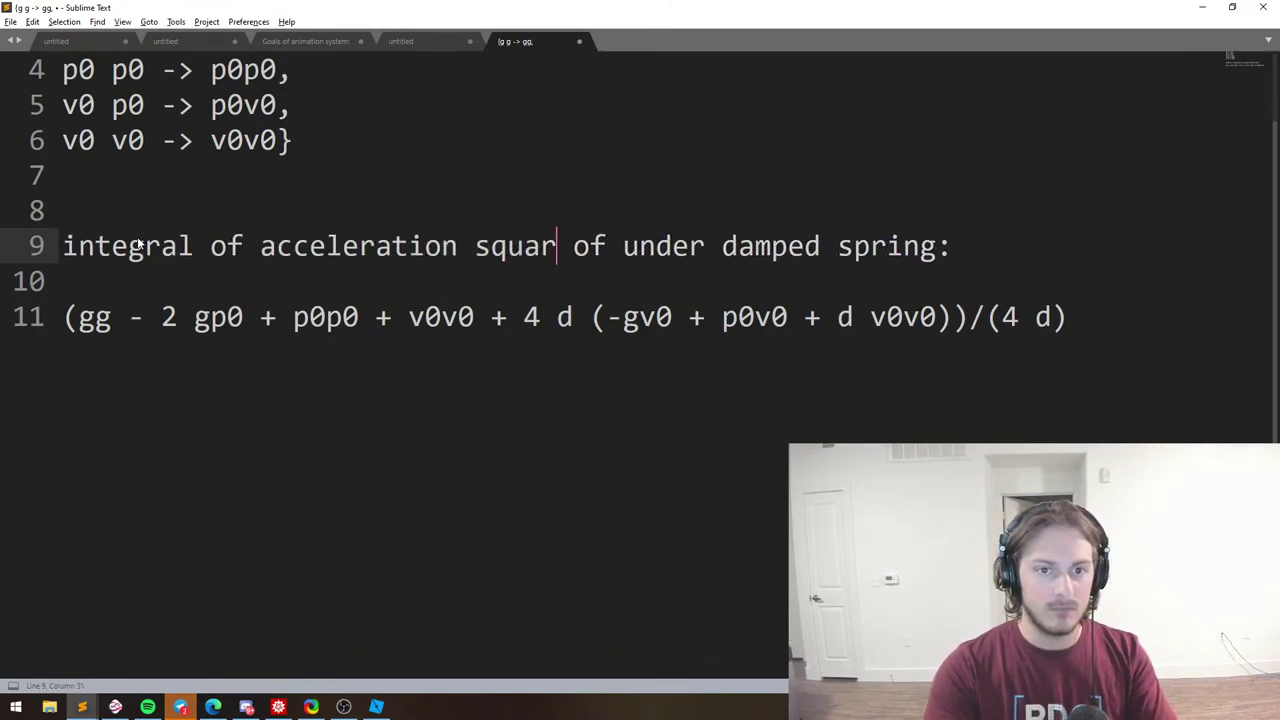
Move the closing parenthesis and division ")/(4 d)" from the end of the expression to directly after the first v0v0.
key(Down)
key(Down)
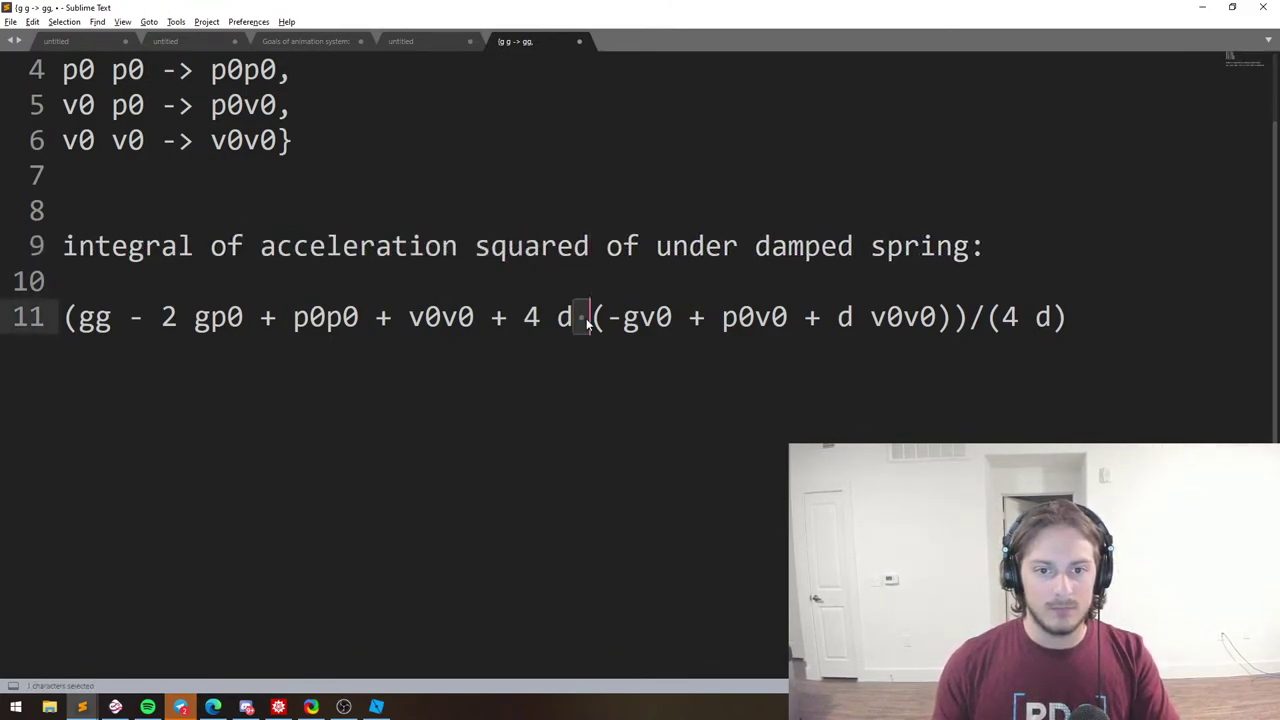
key(shift+Left)
click(1001, 316)
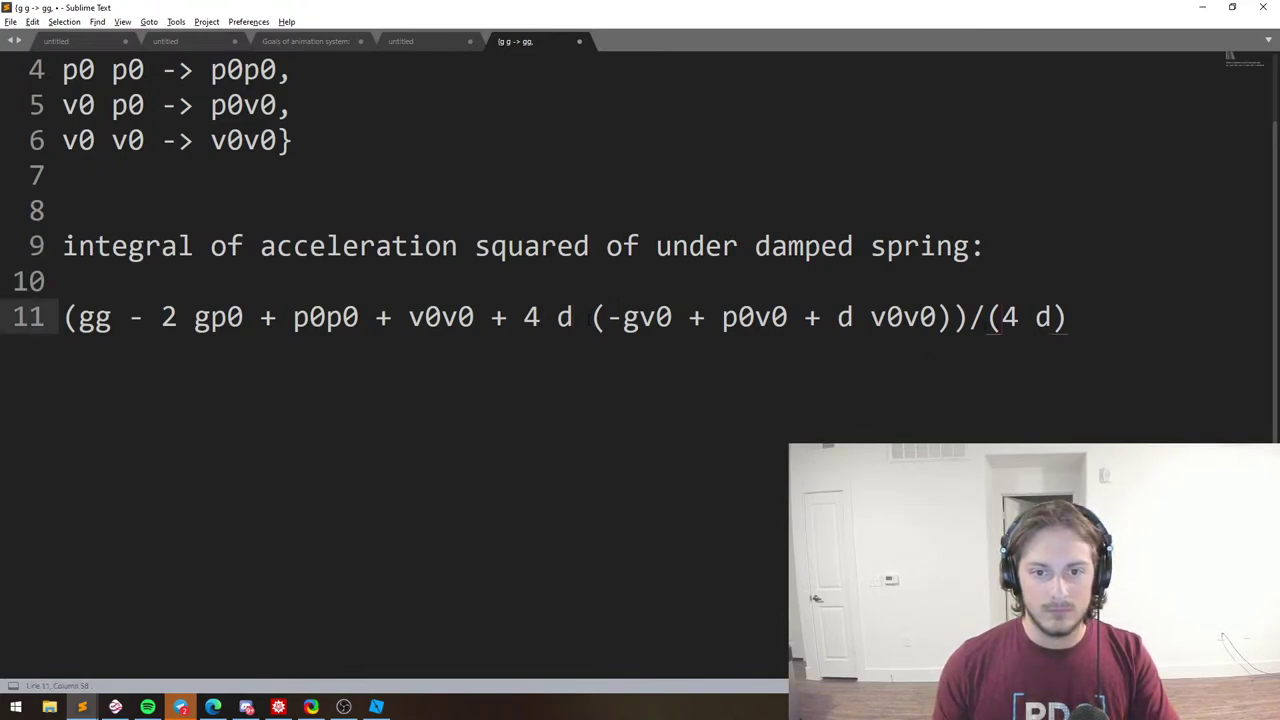
drag(592, 317, 954, 317)
click(624, 317)
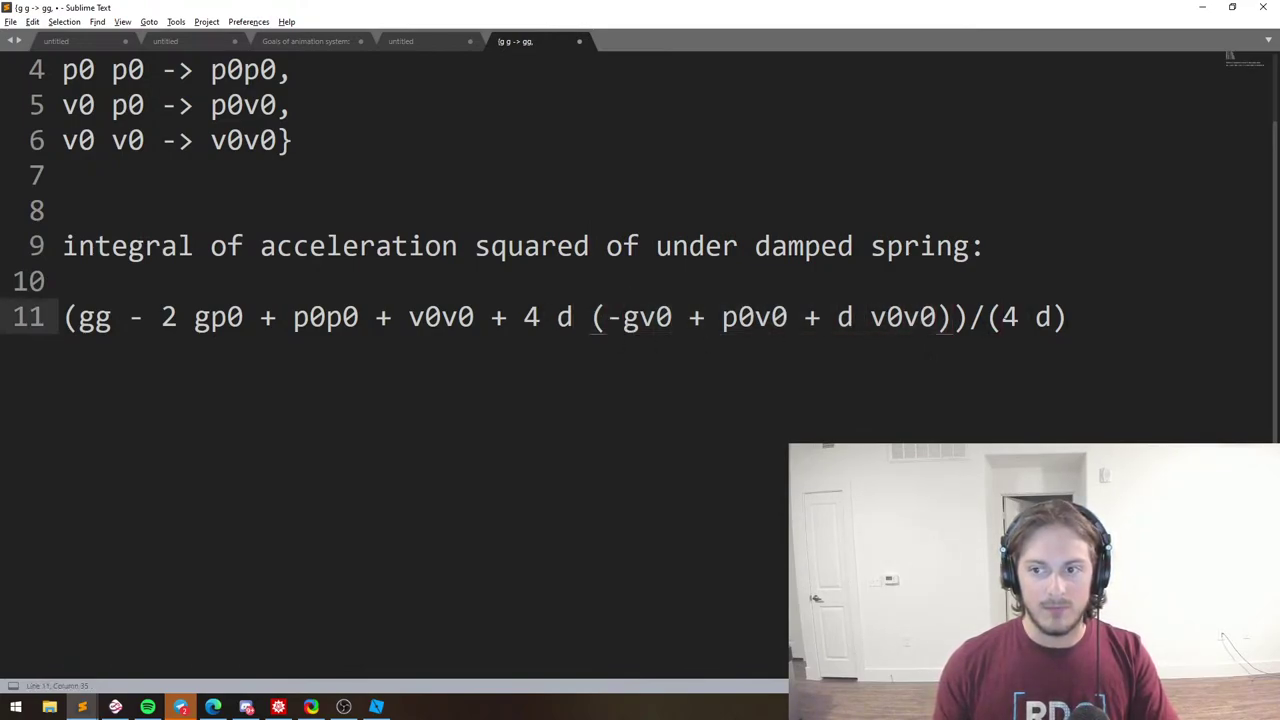
mouse_move(1080, 317)
mouse_down()
mouse_move(953, 317)
mouse_move(1072, 317)
mouse_up()
key(ctrl+c)
click(1083, 315)
drag(1030, 317, 505, 338)
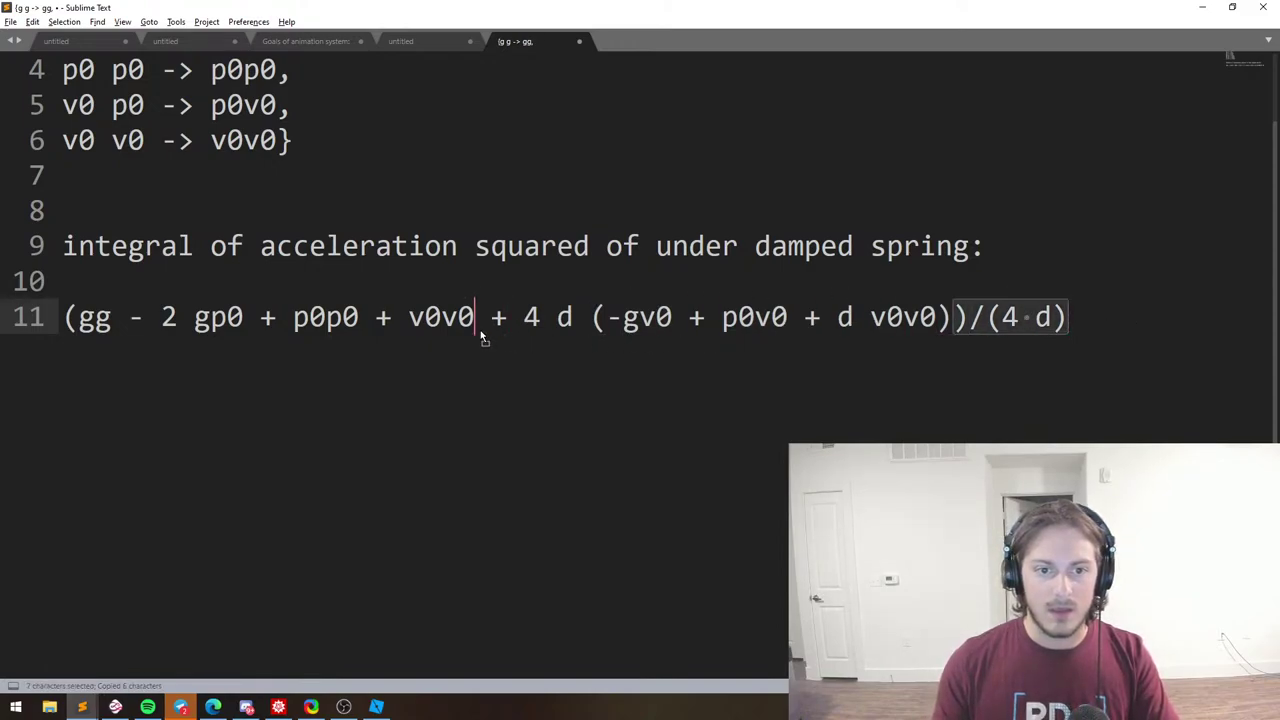
key(ctrl+t)
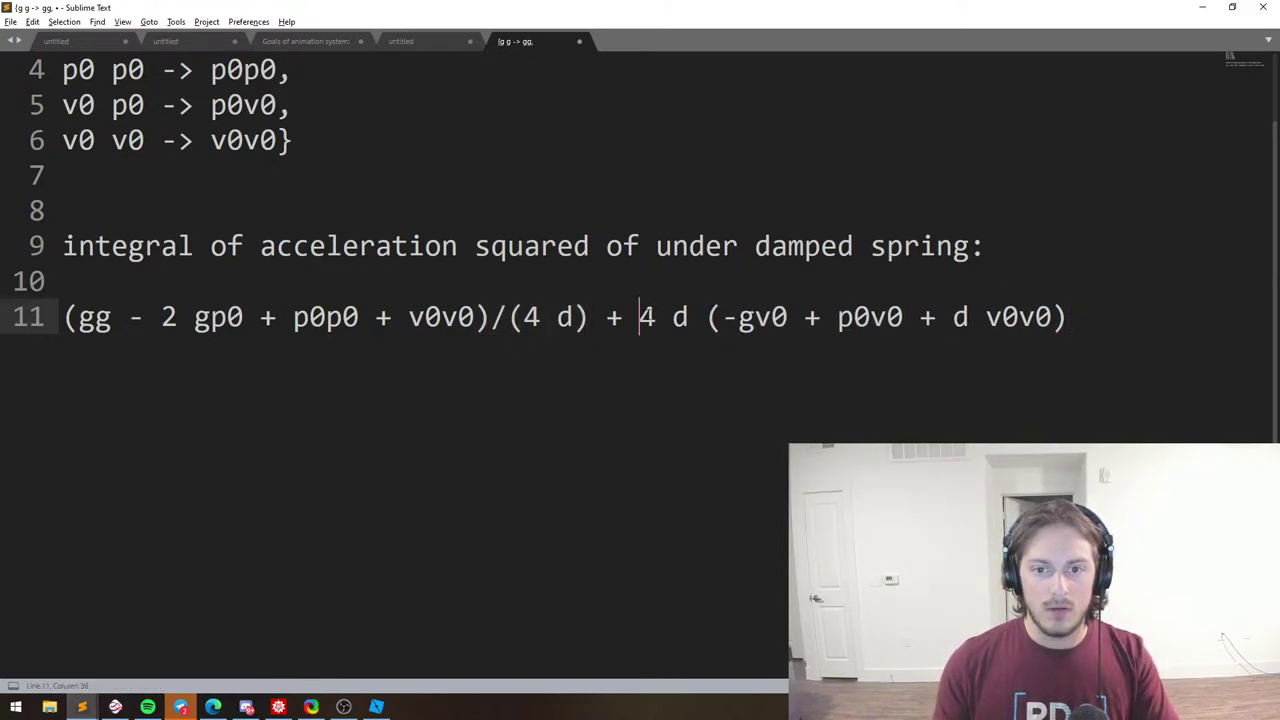
Remove the 4 d factor and the parentheses around the remaining gv0, p0v0 and d v0v0 terms.
drag(640, 317, 706, 317)
key(BackSpace)
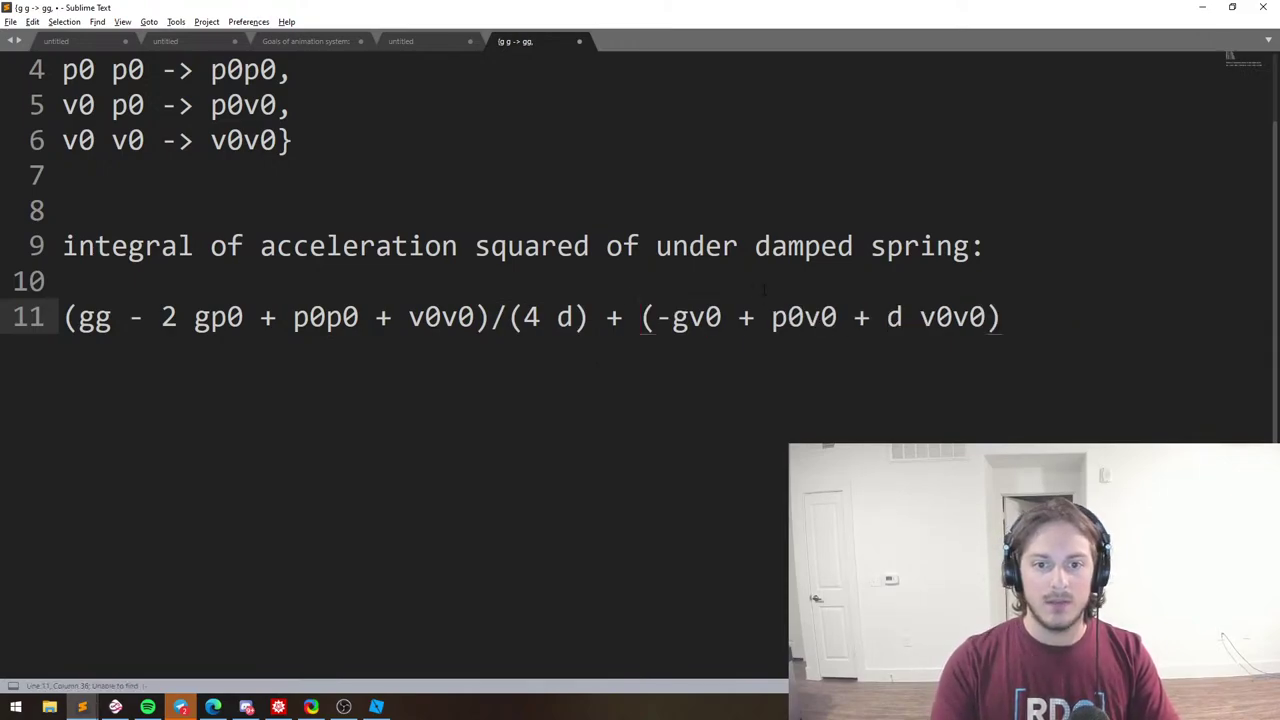
key(Right)
key(BackSpace)
key(End)
key(BackSpace)
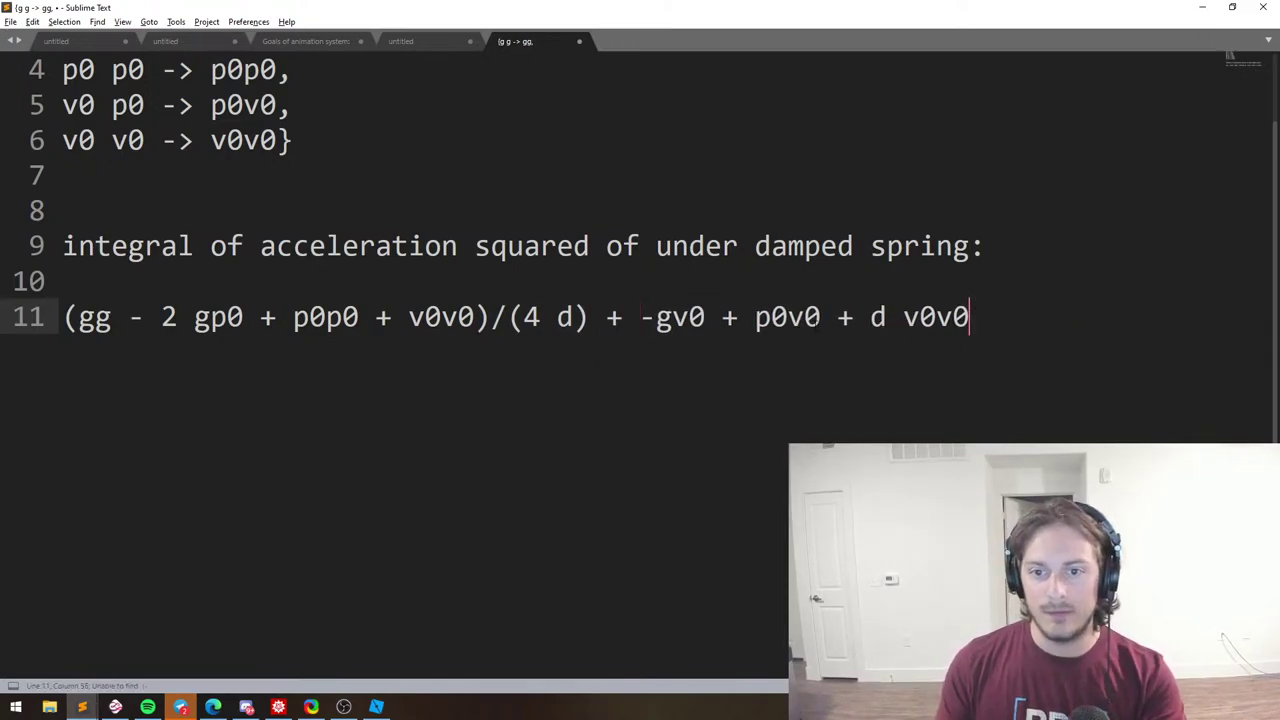
Merge the doubled sign before gv0 so that the term reads "- gv0".
key(ctrl+Left)
key(ctrl+Left)
key(ctrl+Left)
key(ctrl+Left)
key(ctrl+Left)
key(ctrl+Left)
key(ctrl+Left)
key(ctrl+shift+Left)
key(BackSpace)
key(Right)
key(End)
key(Left)
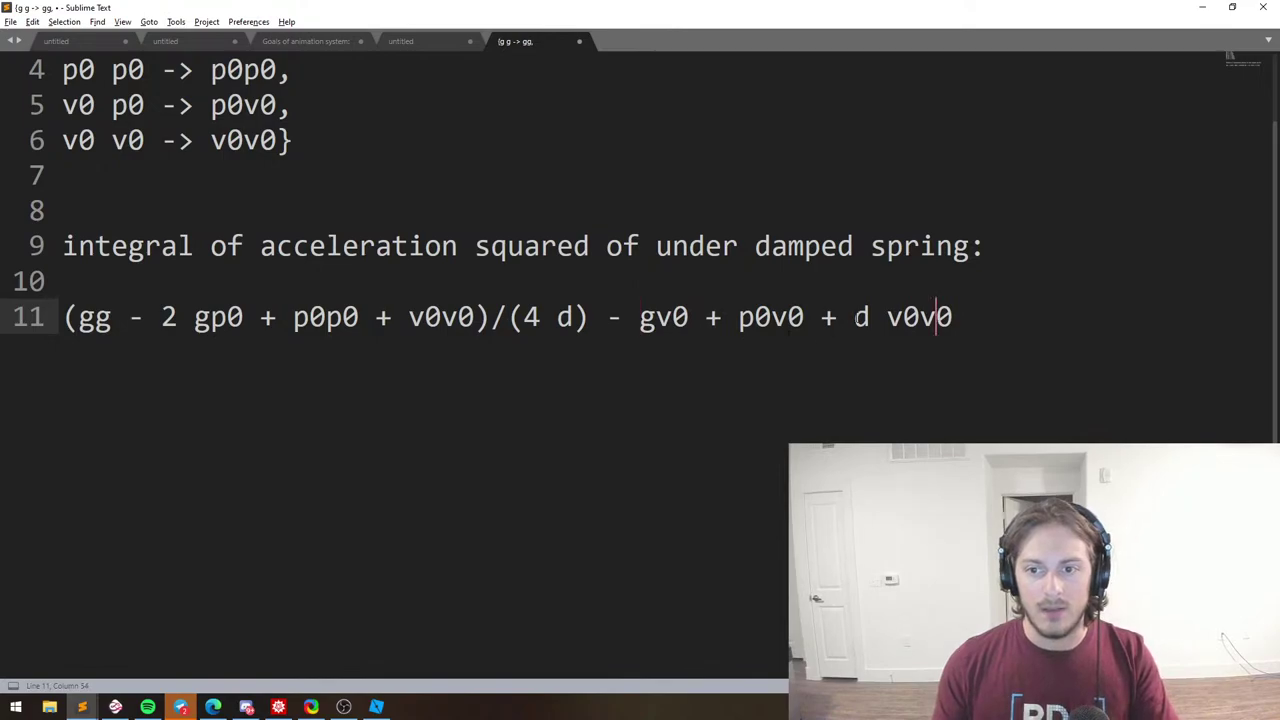
Write the implied multiplications in the expression with asterisks, as d*v0v0, 2*gp0 and 4*d.
double_click(873, 317)
text(*)
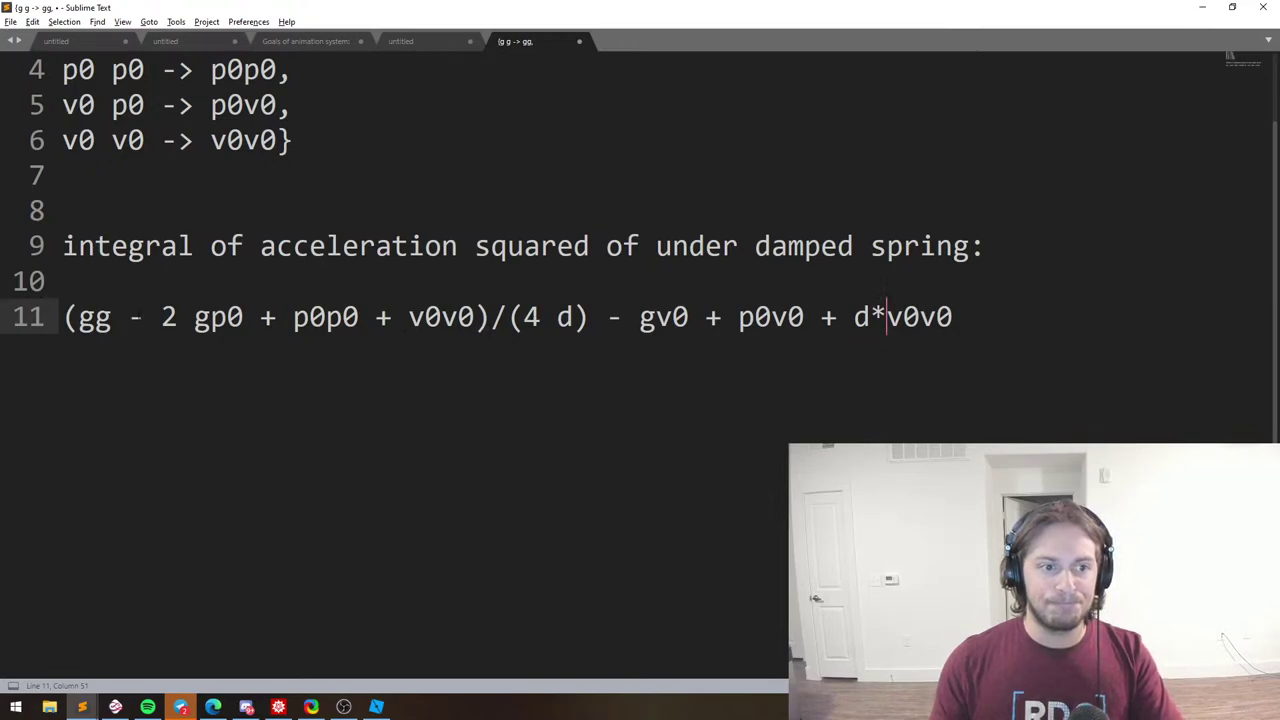
drag(178, 317, 198, 318)
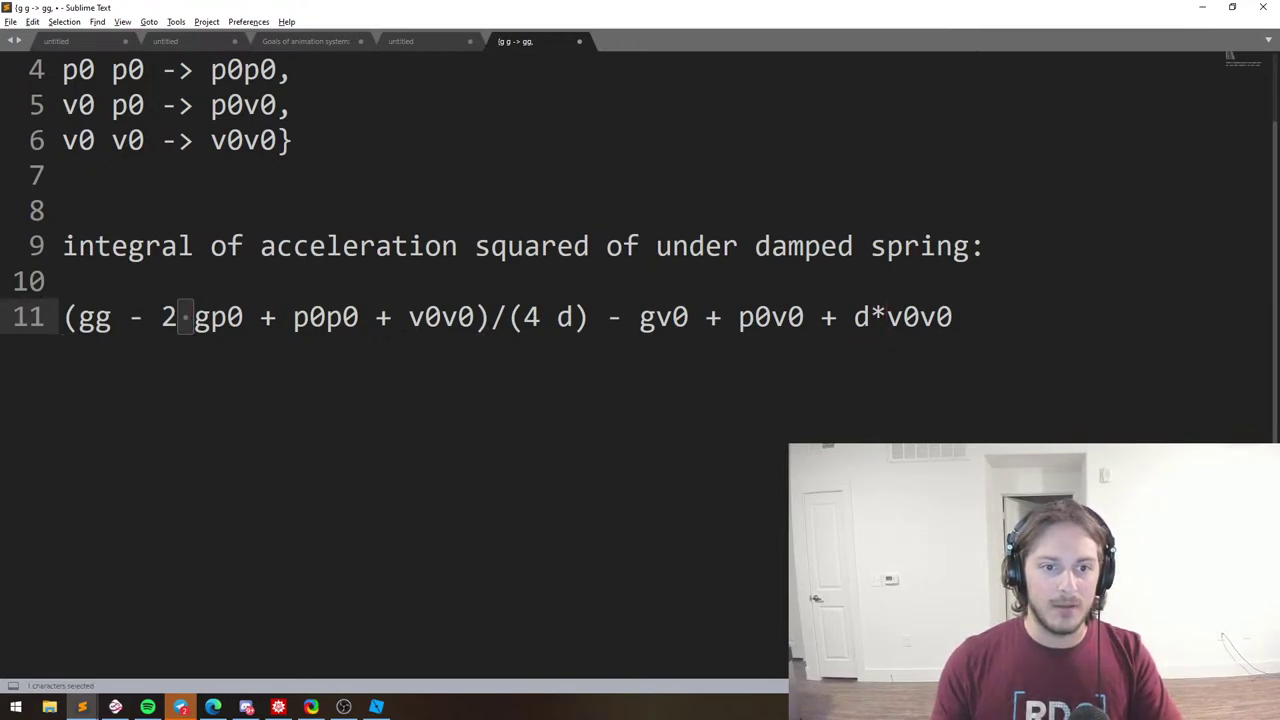
text(*)
drag(541, 318, 559, 318)
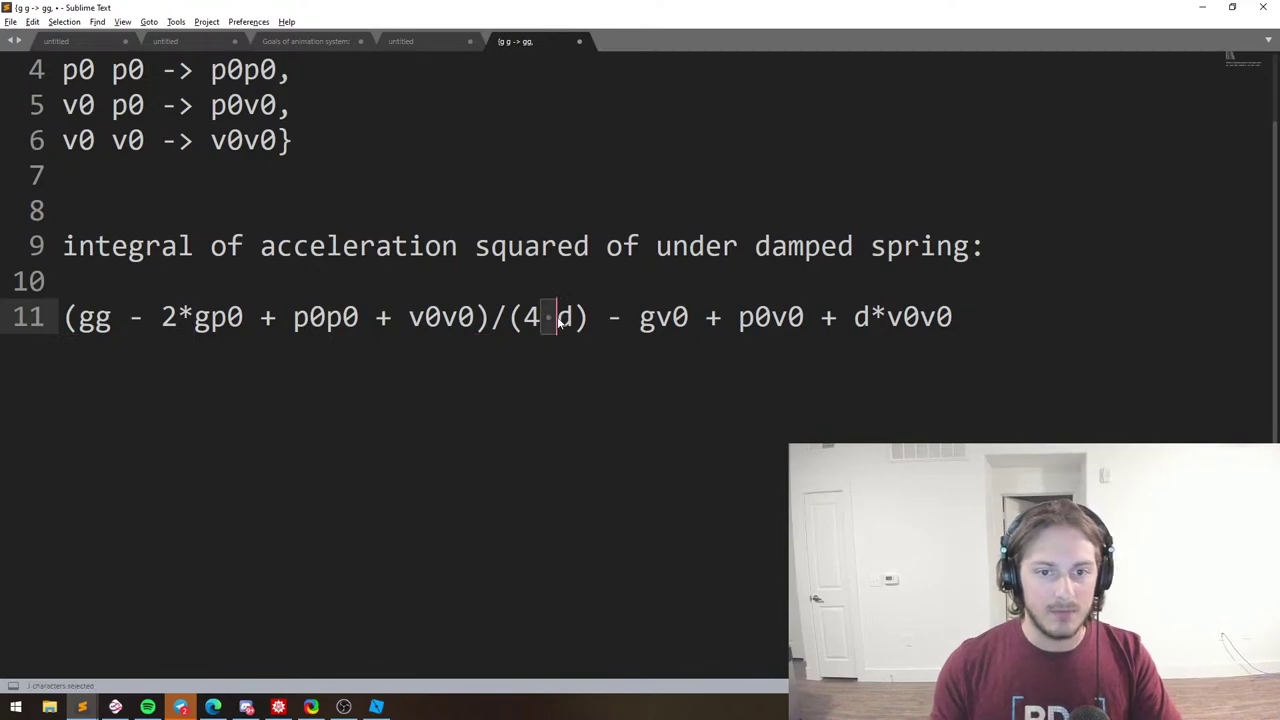
text(*)
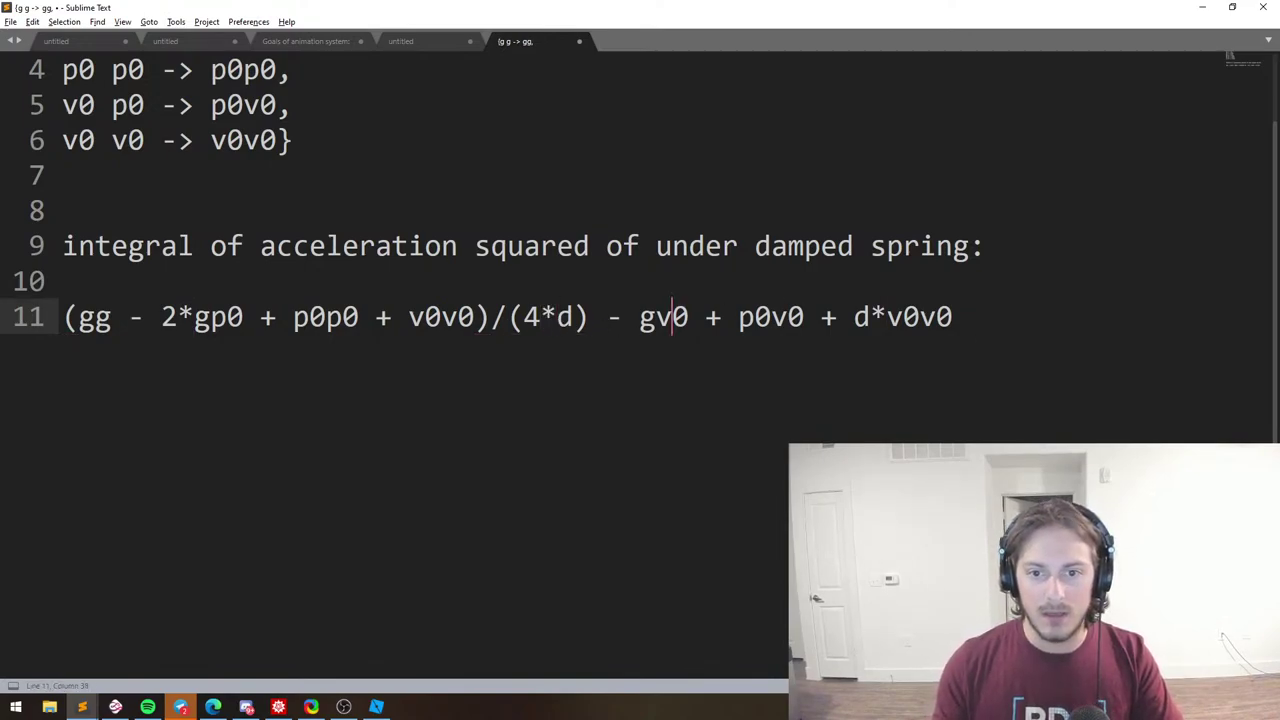
Replace every letter g in the document with p1, in both the rule list and the expression.
drag(954, 317, 98, 330)
key(ctrl+d)
key(ctrl+d)
key(ctrl+d)
key(ctrl+d)
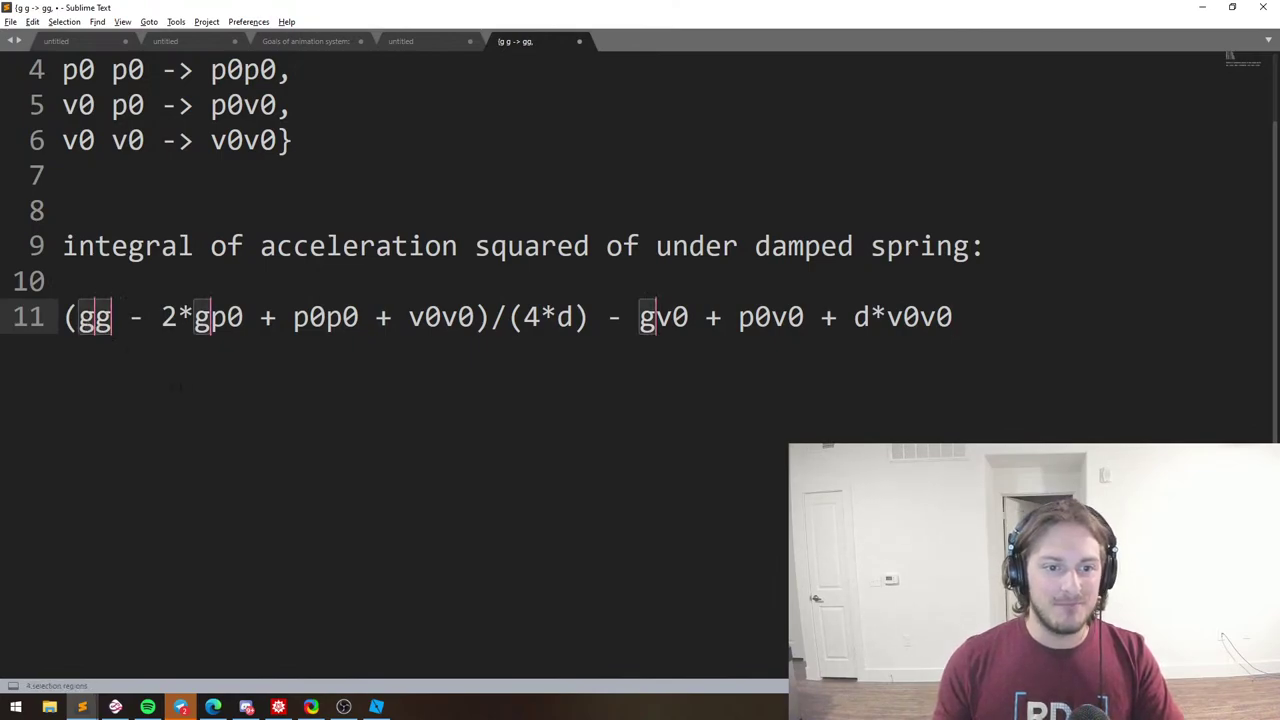
key(ctrl+d)
key(ctrl+d)
key(ctrl+d)
key(ctrl+d)
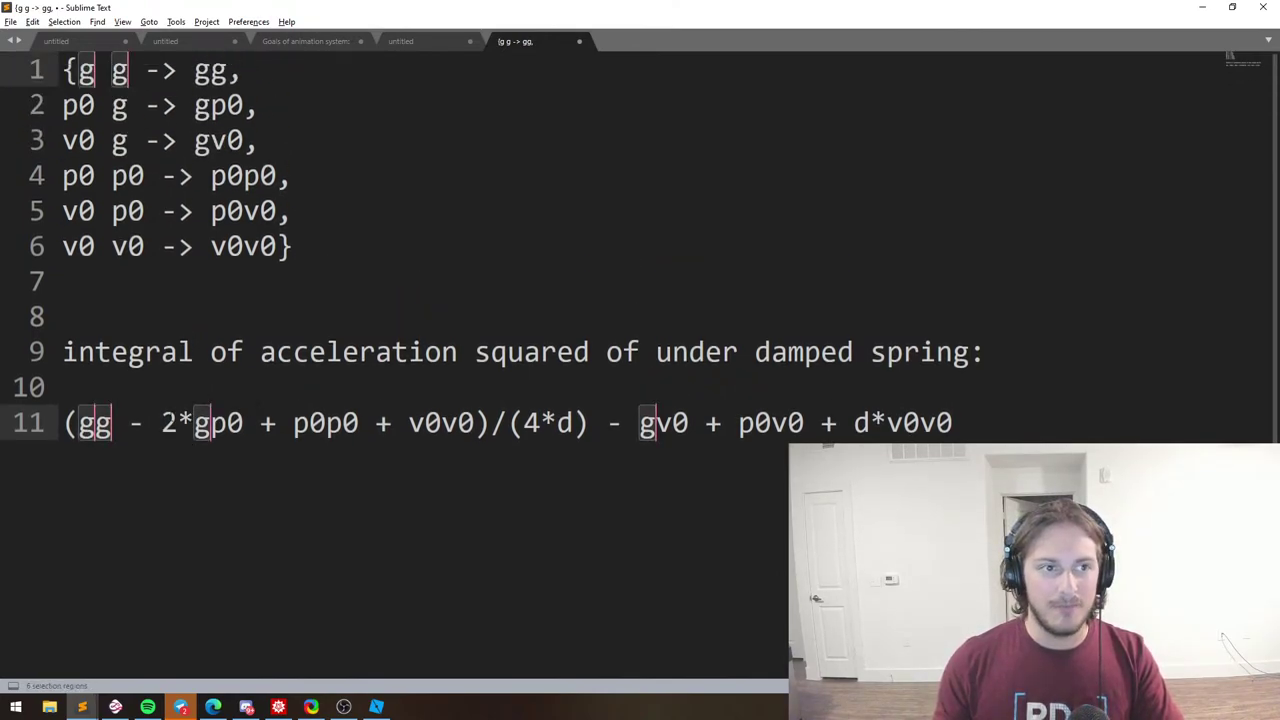
key(ctrl+d)
key(ctrl+d)
key(ctrl+d)
key(ctrl+d)
key(ctrl+d)
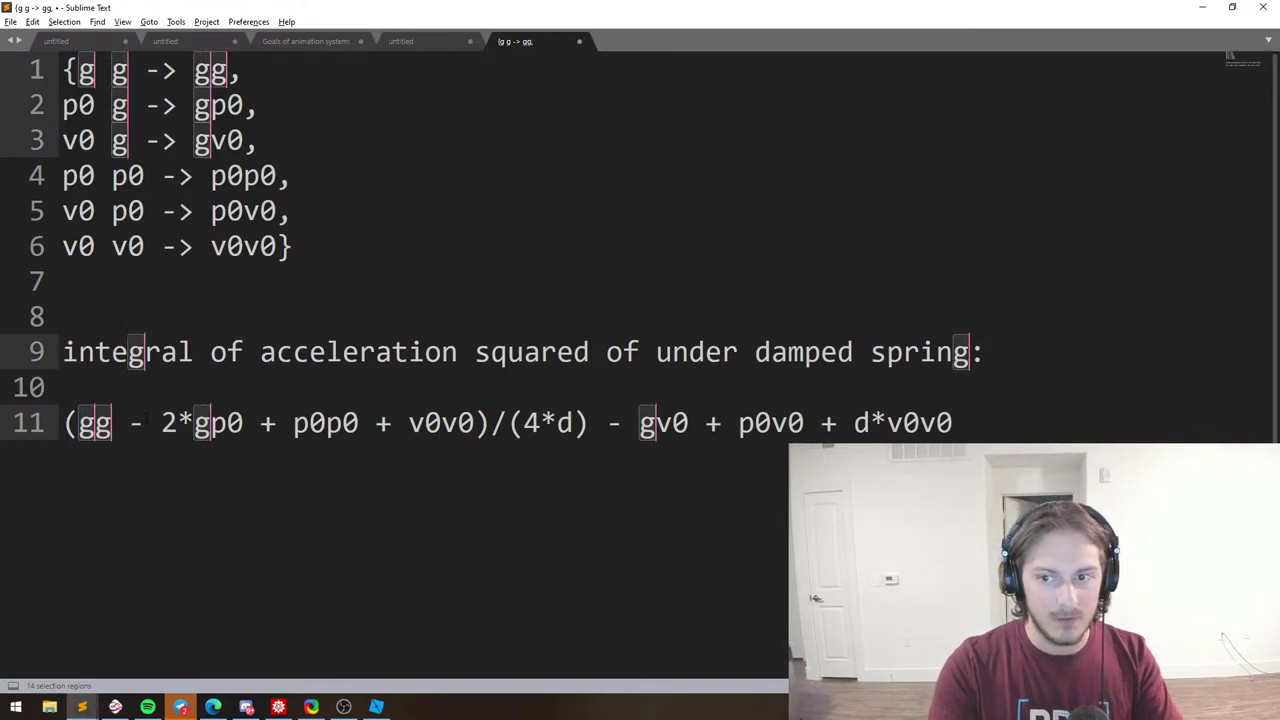
text(p1)
key(Escape)
Restore the letter g in the heading's words "integral" and "spring".
drag(128, 352, 161, 352)
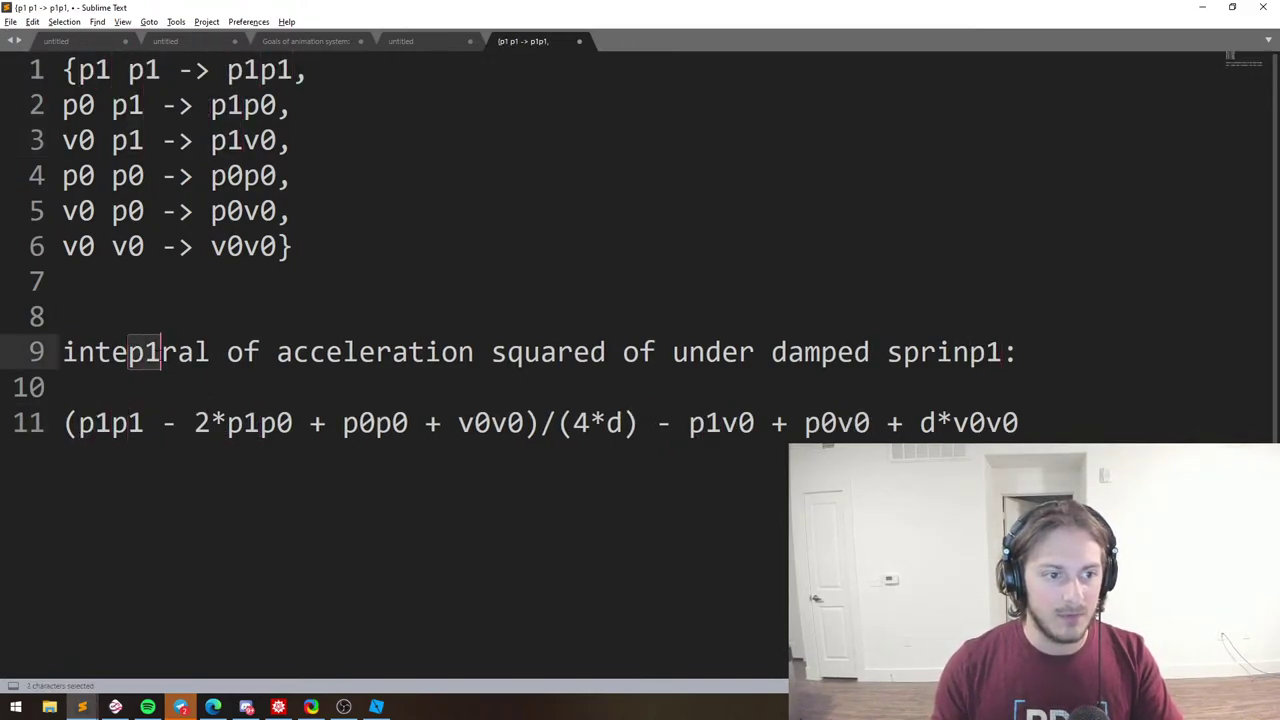
text(g)
drag(954, 352, 986, 352)
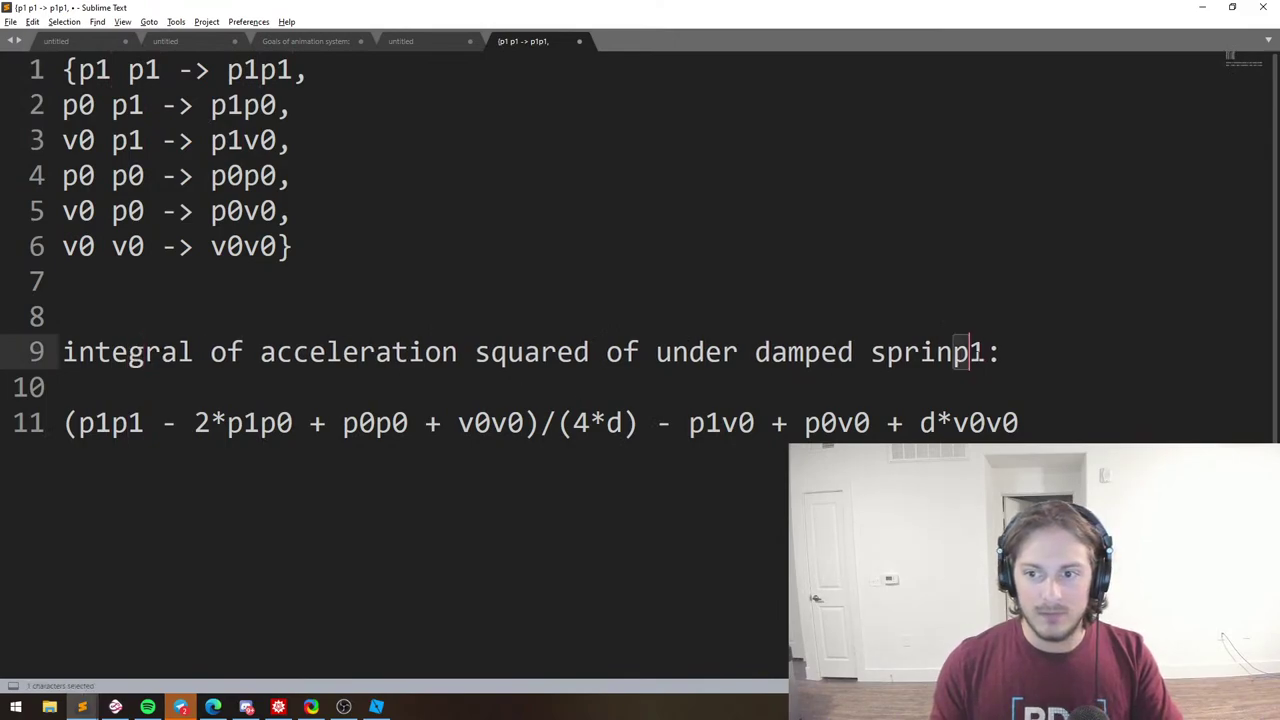
text(g)
click(177, 422)
drag(227, 422, 261, 422)
key(ctrl+d)
click(604, 324)
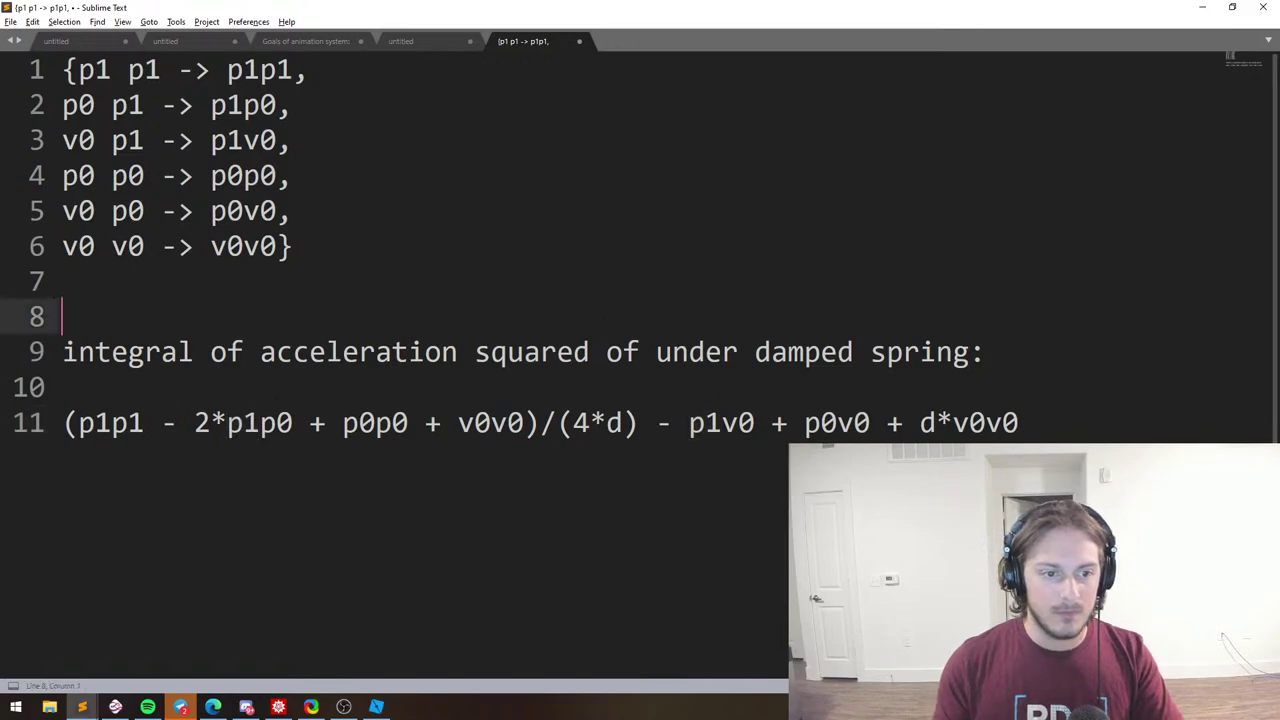
Reorder the product p1p0 as p0p1 in both the second replacement rule and the expression below the heading.
double_click(260, 423)
key(ctrl+d)
key(Right)
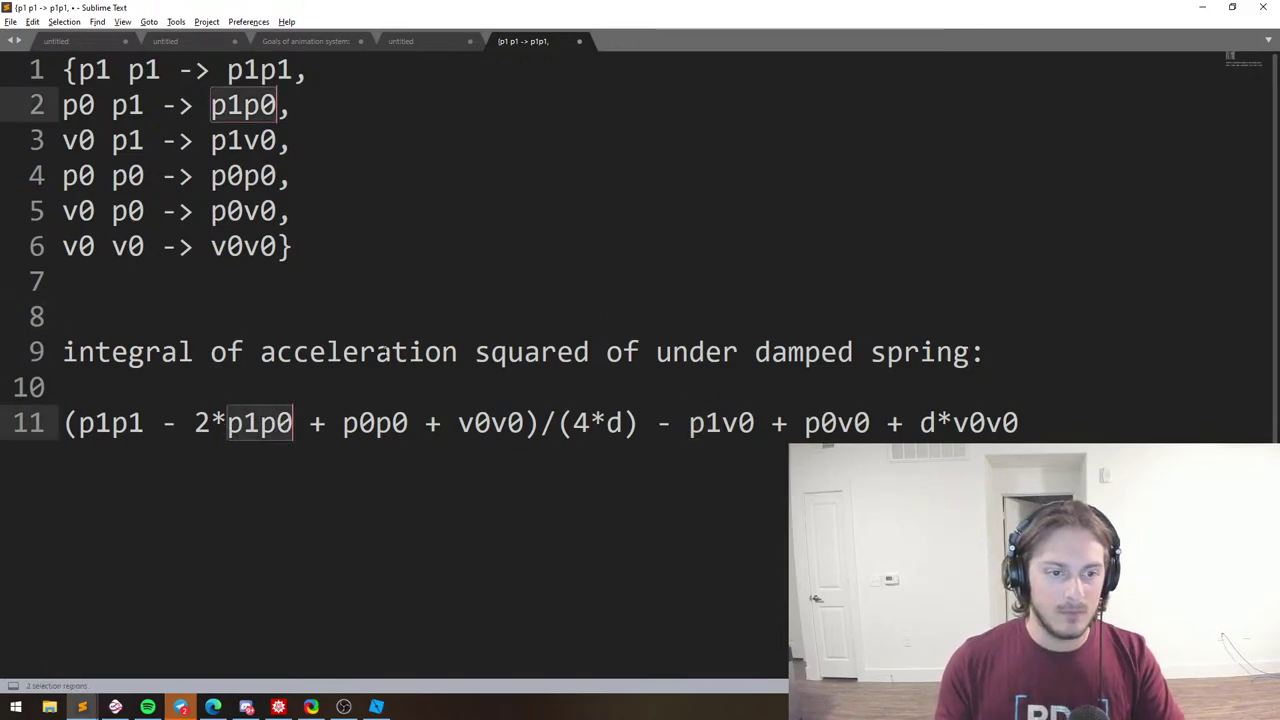
key(shift+Left)
key(shift+Left)
key(ctrl+c)
key(BackSpace)
key(Left)
key(Left)
key(ctrl+v)
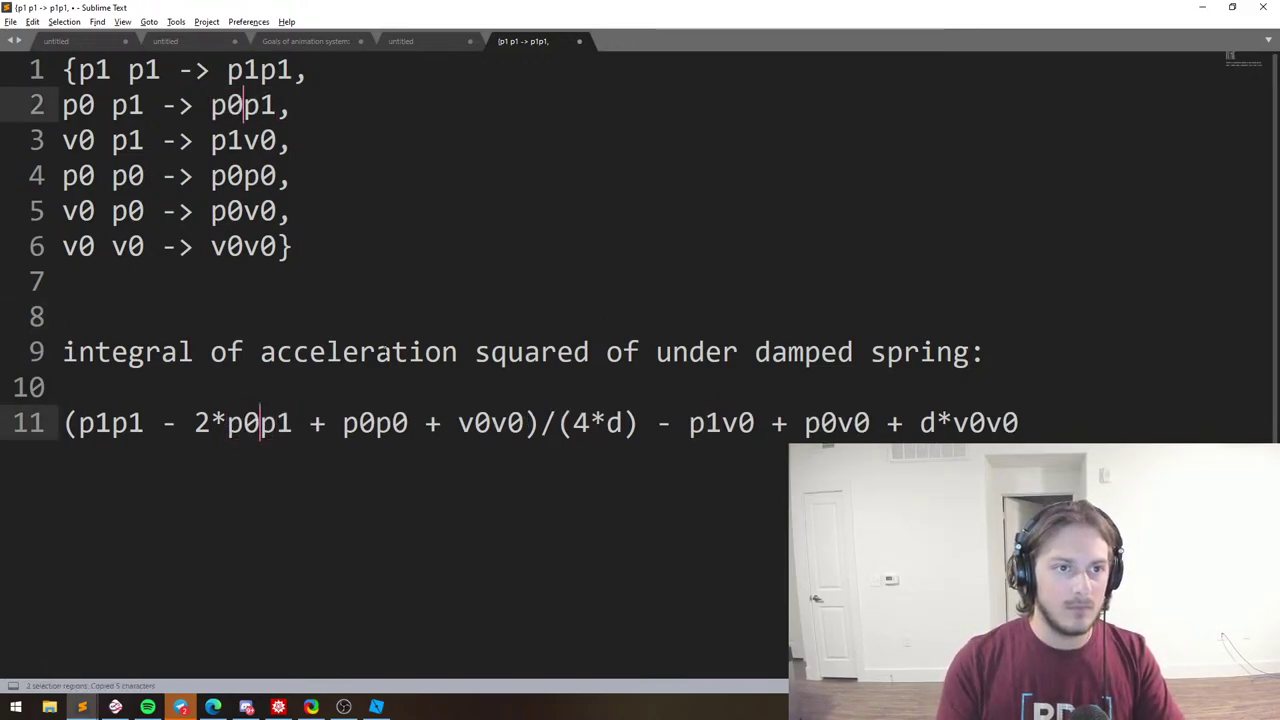
Check the expression's terms and copy its part p1p1 - 2*p0p1 + p0p0.
click(423, 460)
click(556, 425)
drag(1019, 423, 63, 423)
click(260, 424)
click(375, 423)
click(145, 423)
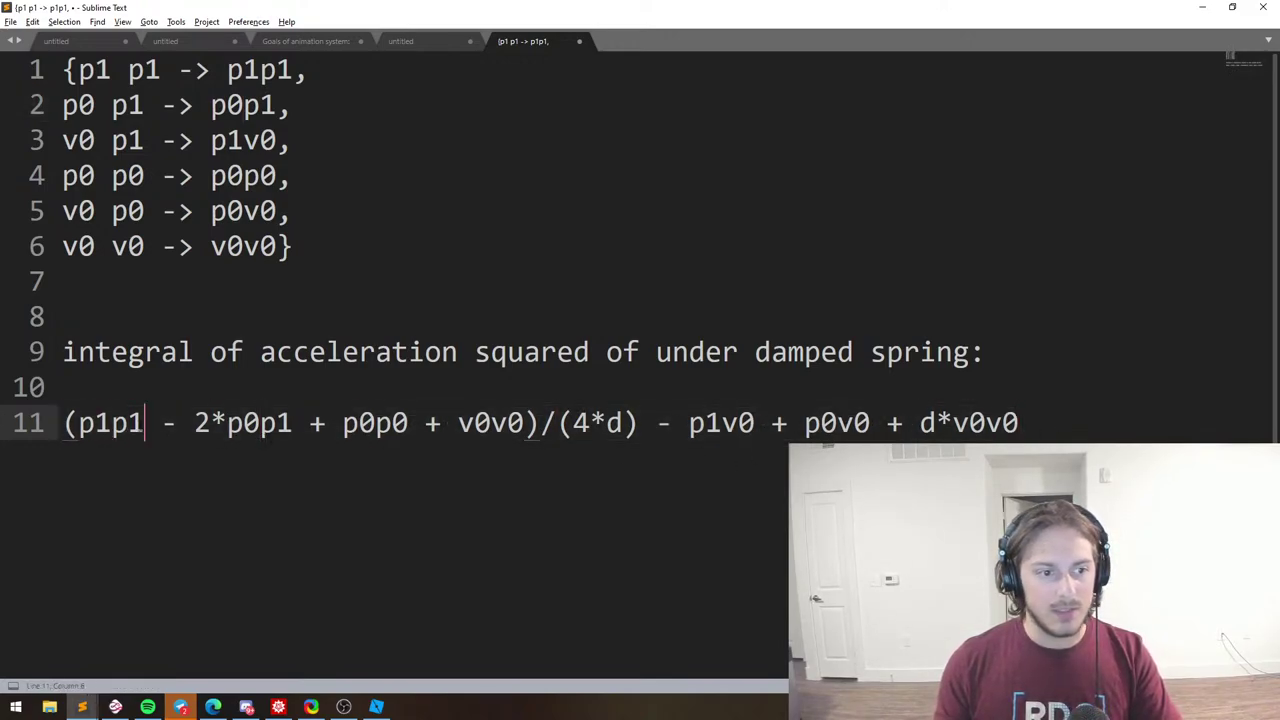
drag(408, 423, 79, 423)
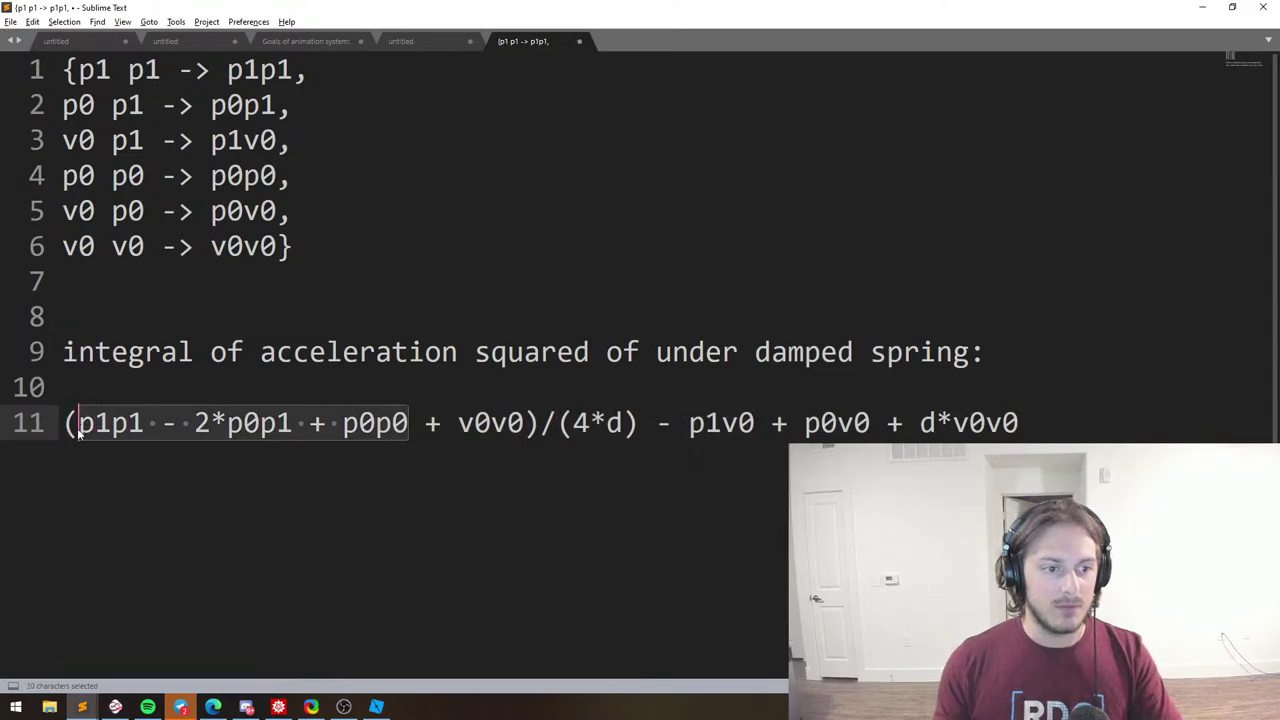
key(ctrl+c)
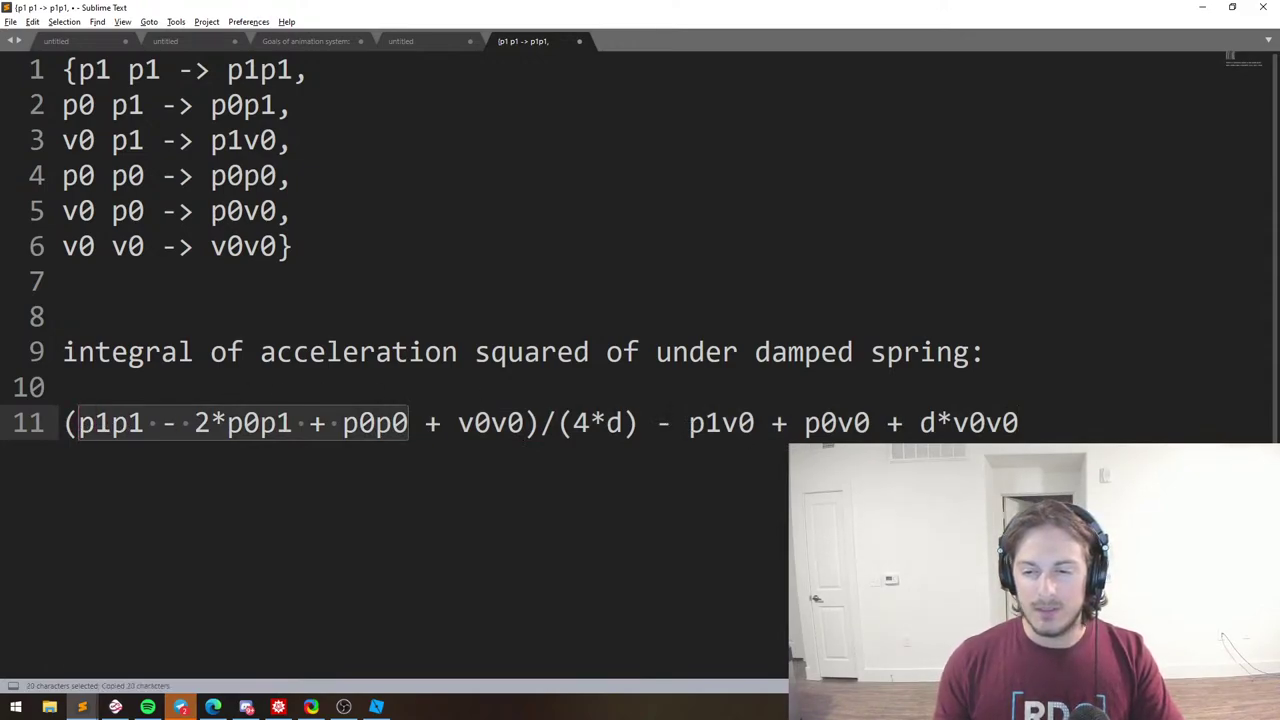
Swap the two terms after the fraction so that they read + p0v0 - p1v0.
double_click(985, 423)
click(1071, 426)
drag(656, 423, 856, 423)
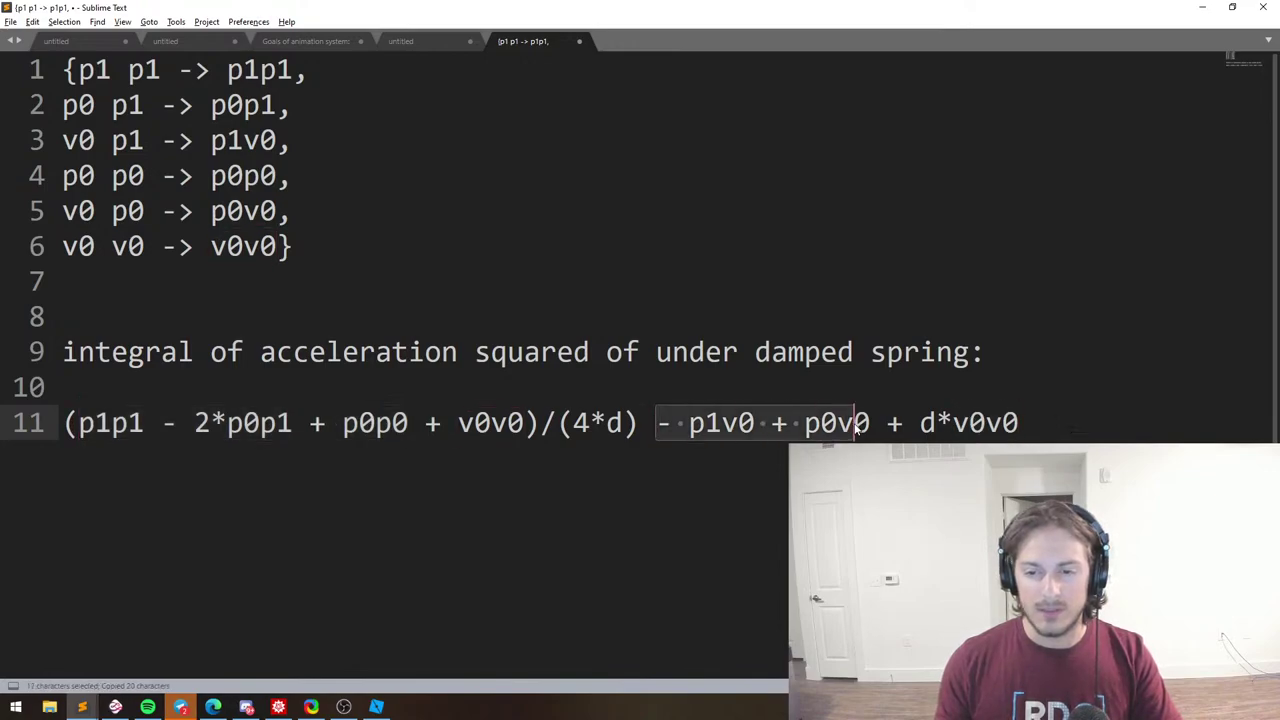
click(855, 423)
drag(639, 423, 872, 430)
key(End)
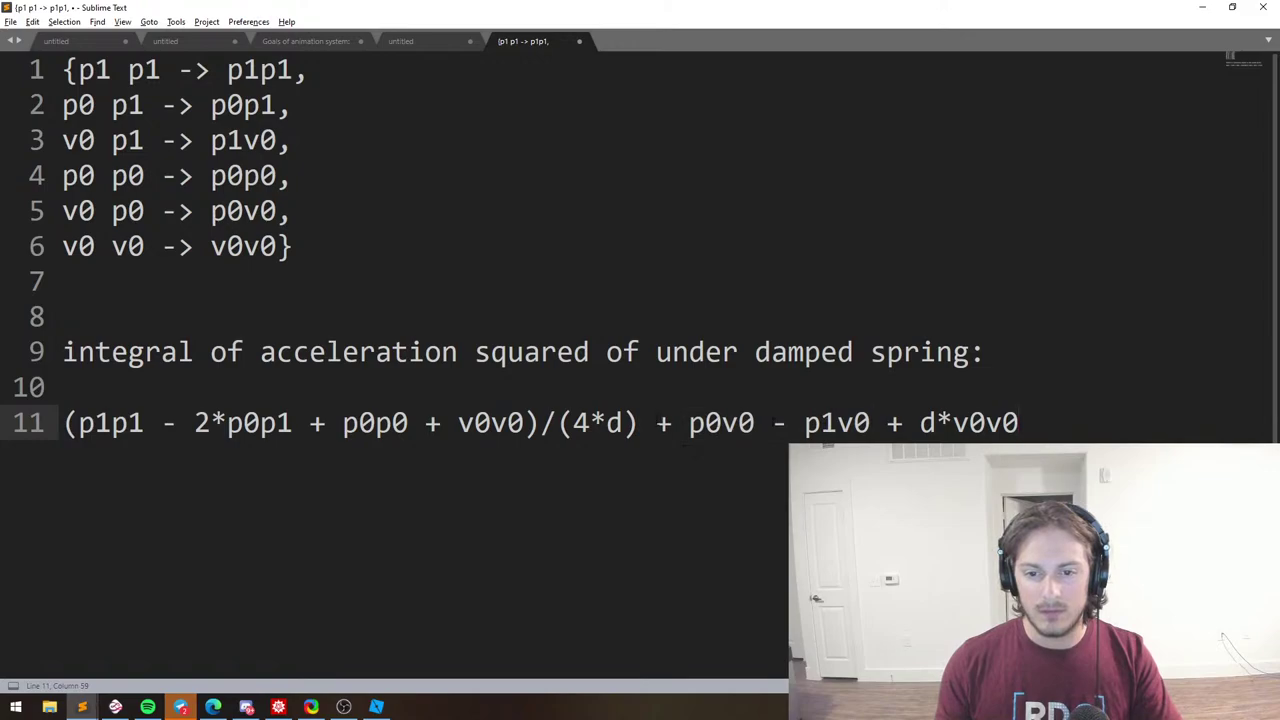
click(853, 423)
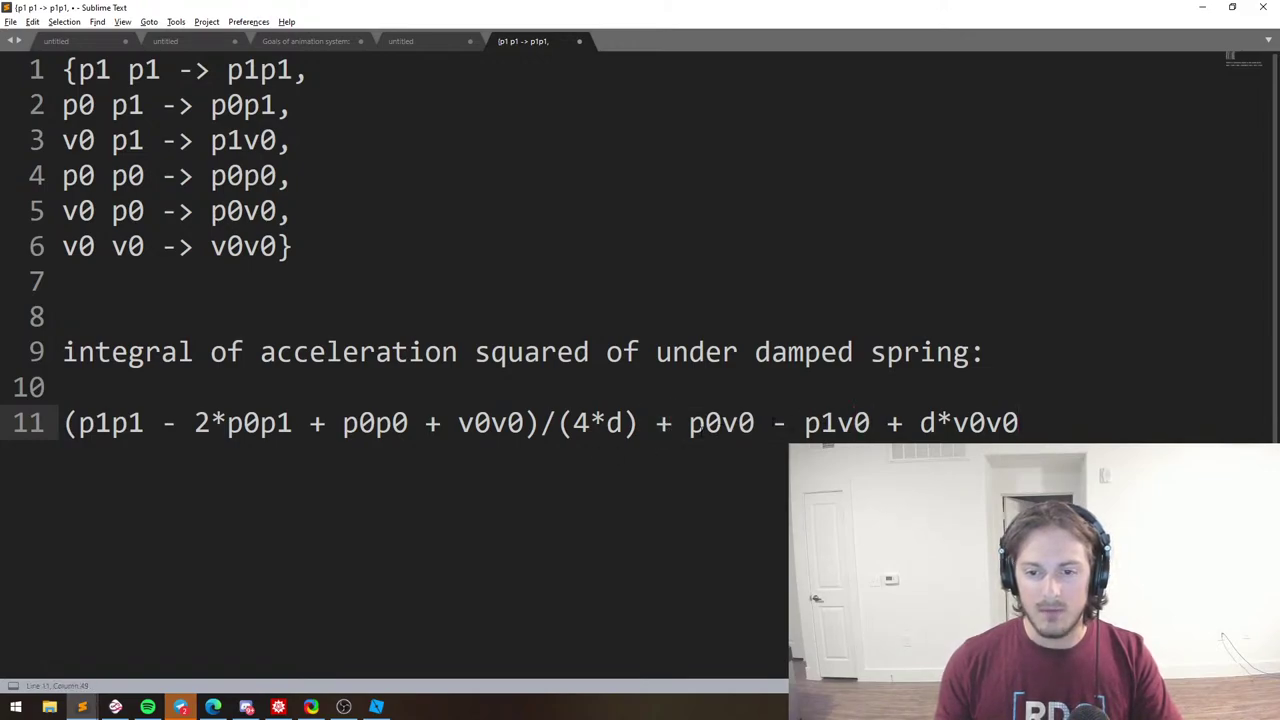
double_click(714, 423)
drag(655, 423, 688, 423)
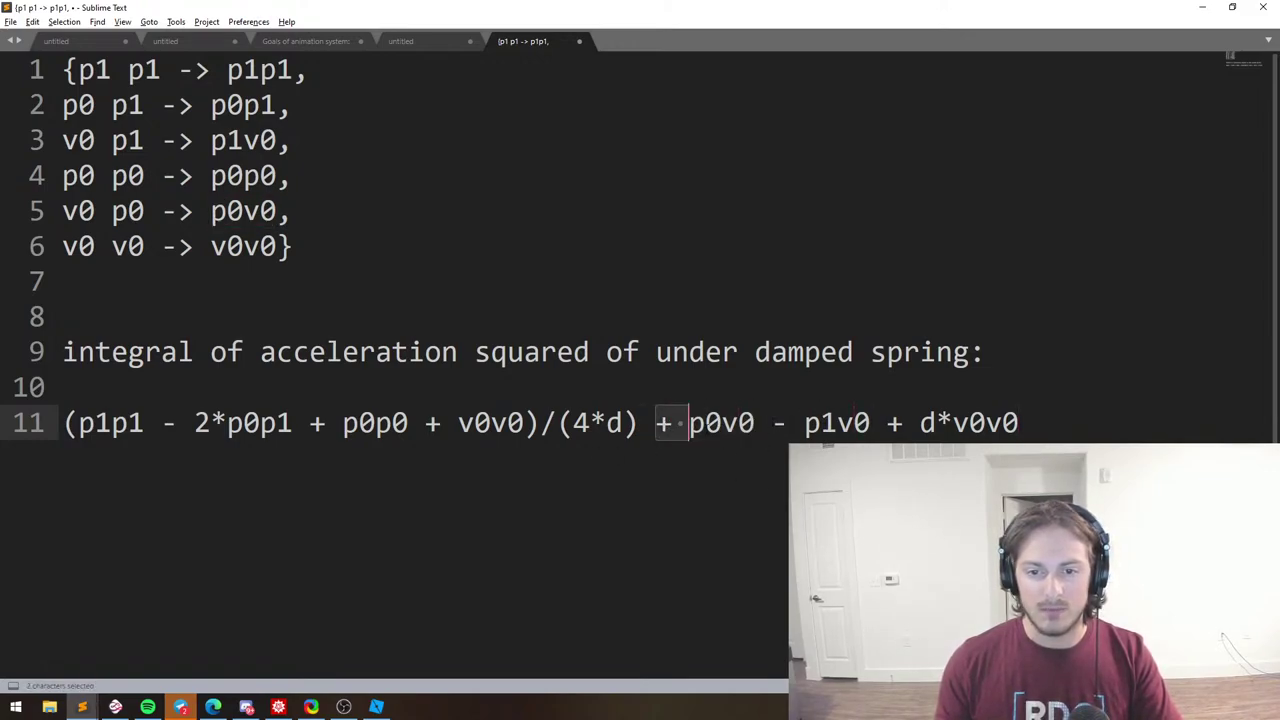
click(969, 423)
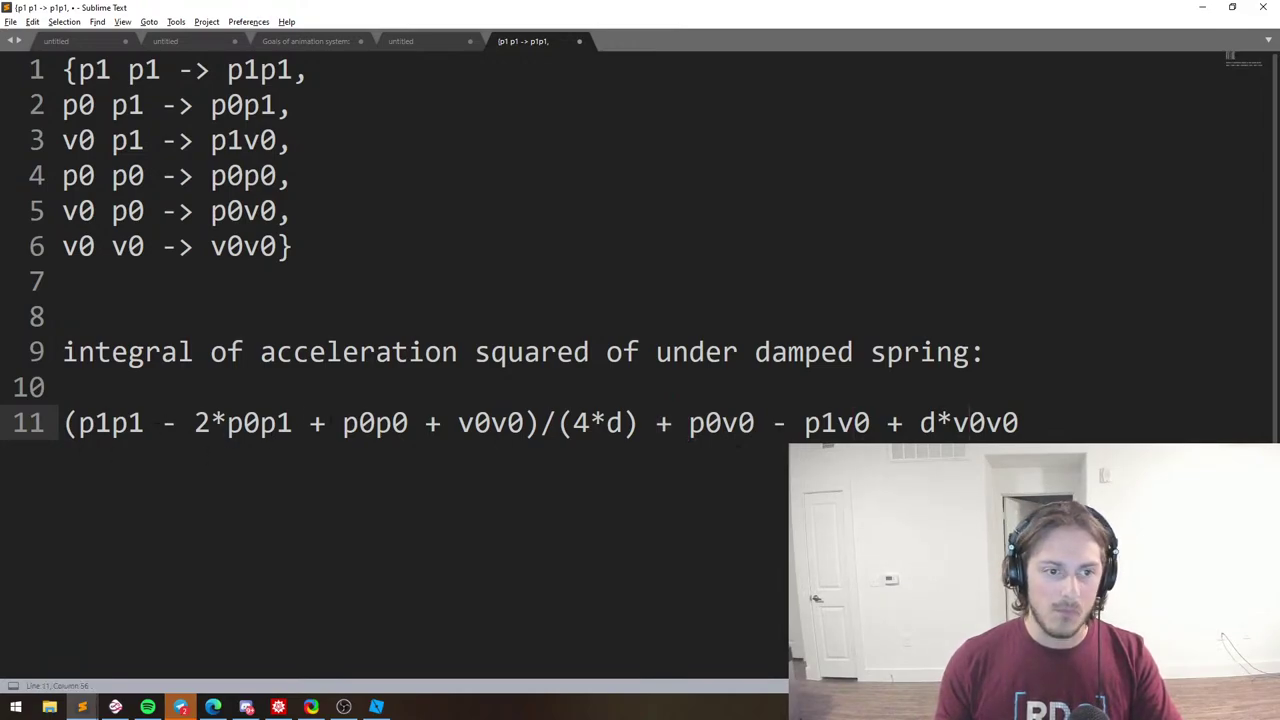
Copy the FullSimplify output from Mathematica and paste it in Sublime Text under a new "original:" label, four blank lines below the expression.
key(alt+Tab)
key(alt+Tab)
click(1018, 423)
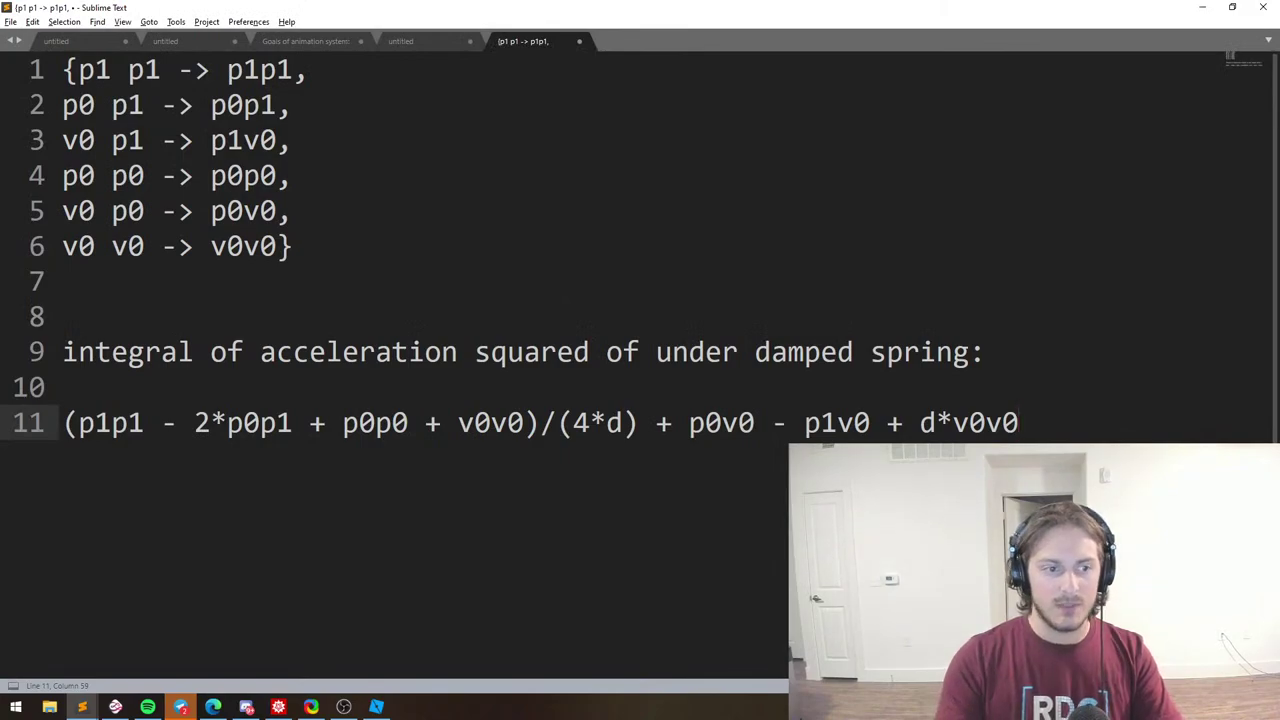
key(Return)
text(\\)
key(BackSpace)
key(BackSpace)
key(Return)
key(Return)
key(Return)
key(Return)
text(opr)
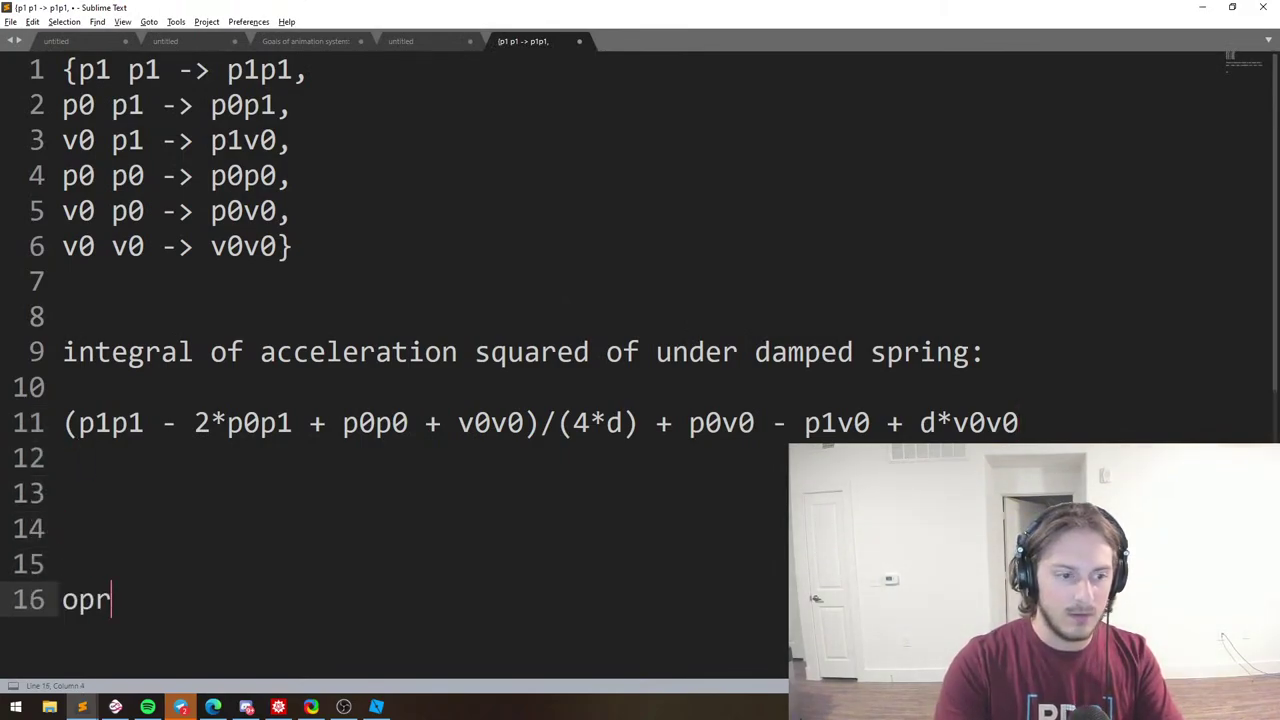
key(BackSpace)
key(BackSpace)
text(riginal:)
key(Return)
key(ctrl+v)
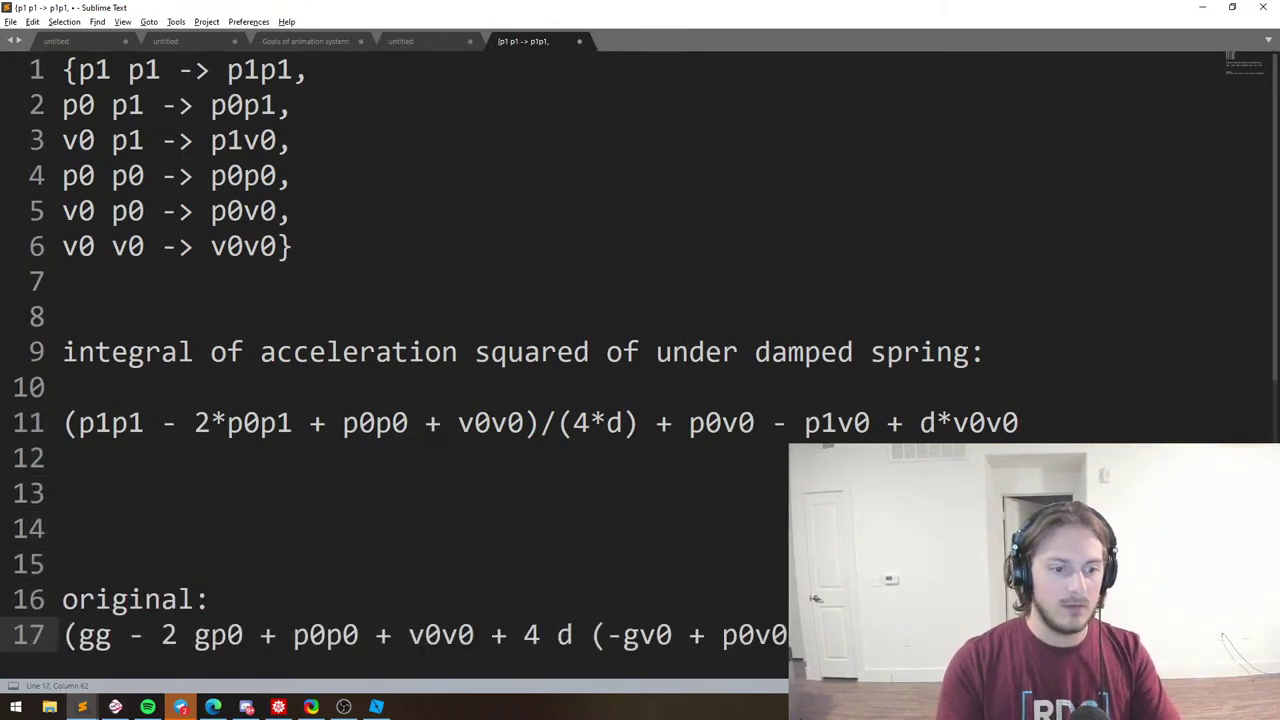
Copy the whole rewritten expression under the integral heading.
click(160, 447)
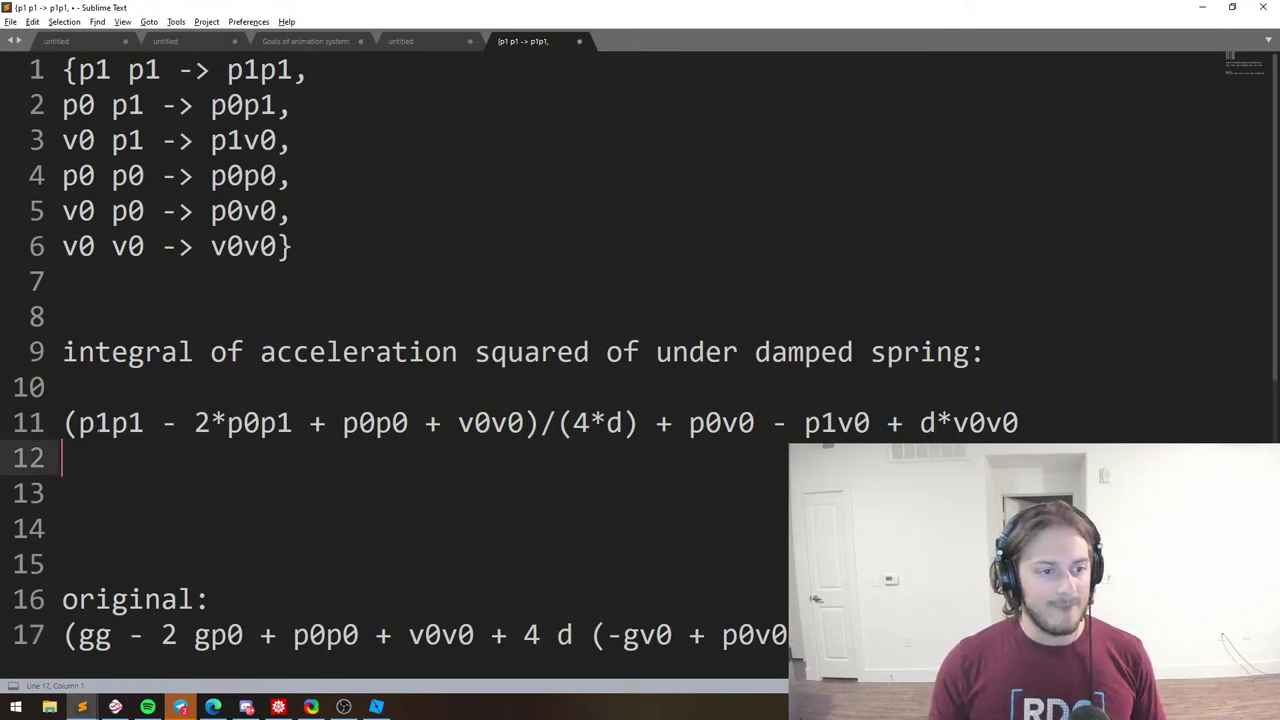
click(95, 423)
click(177, 423)
key(End)
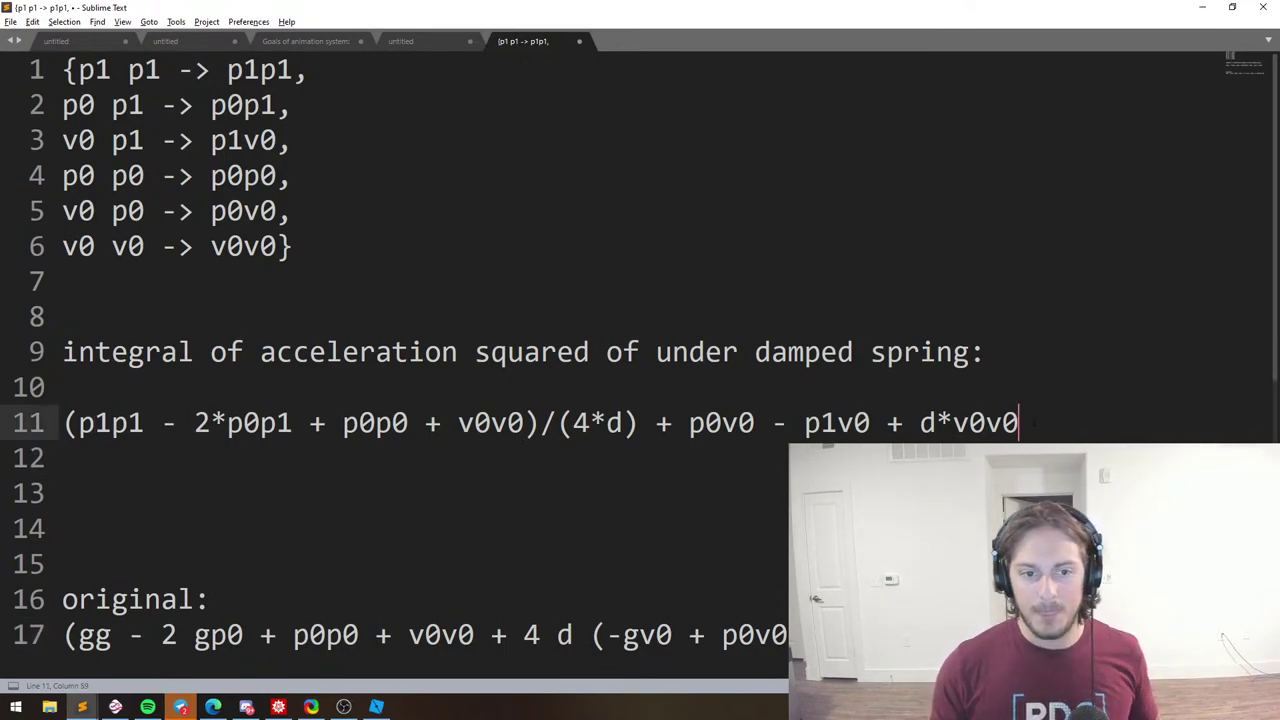
key(shift+Home)
key(ctrl+c)
click(112, 423)
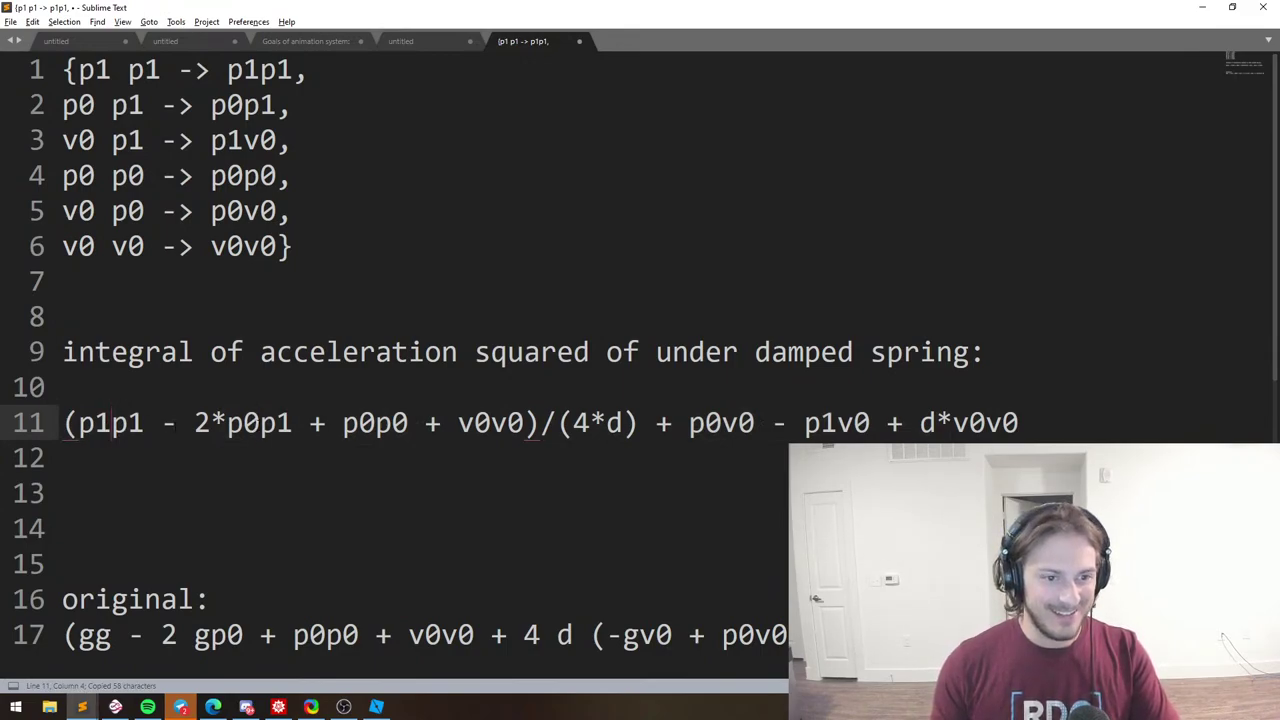
ctrl+click(259, 423)
ctrl+click(375, 423)
ctrl+click(491, 423)
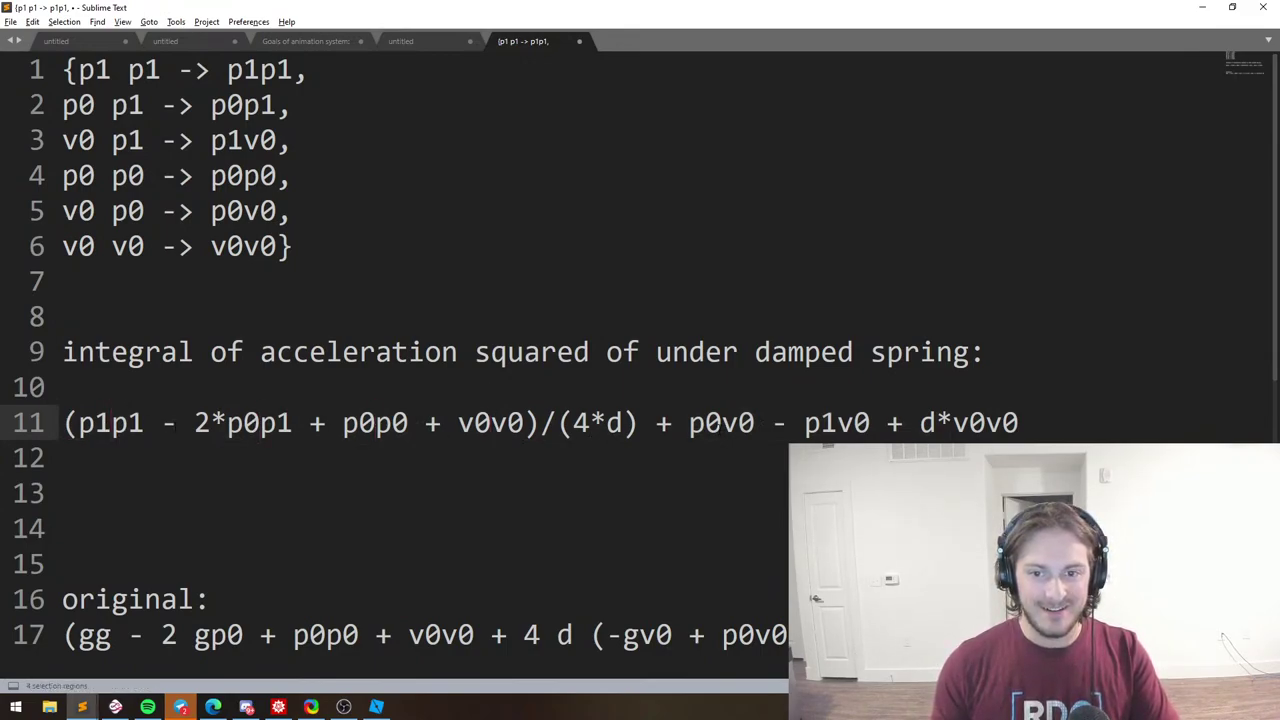
ctrl+click(722, 423)
ctrl+click(837, 423)
ctrl+click(985, 423)
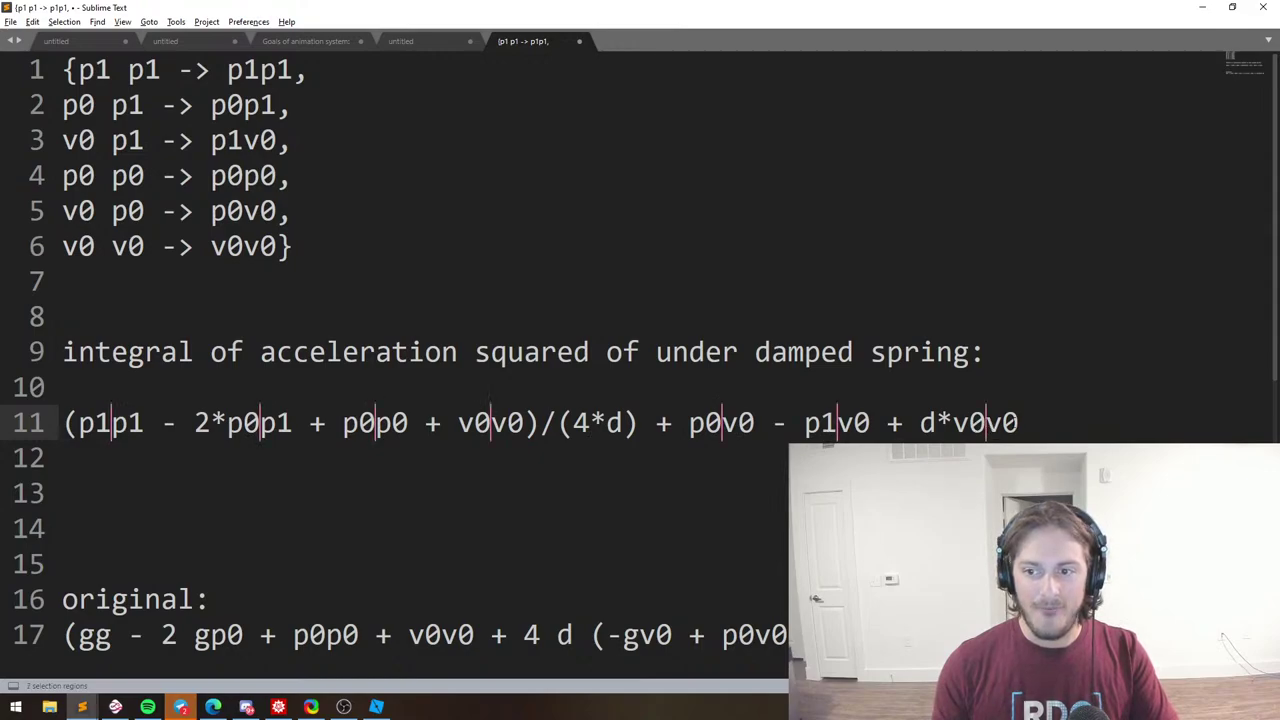
click(1121, 421)
click(545, 398)
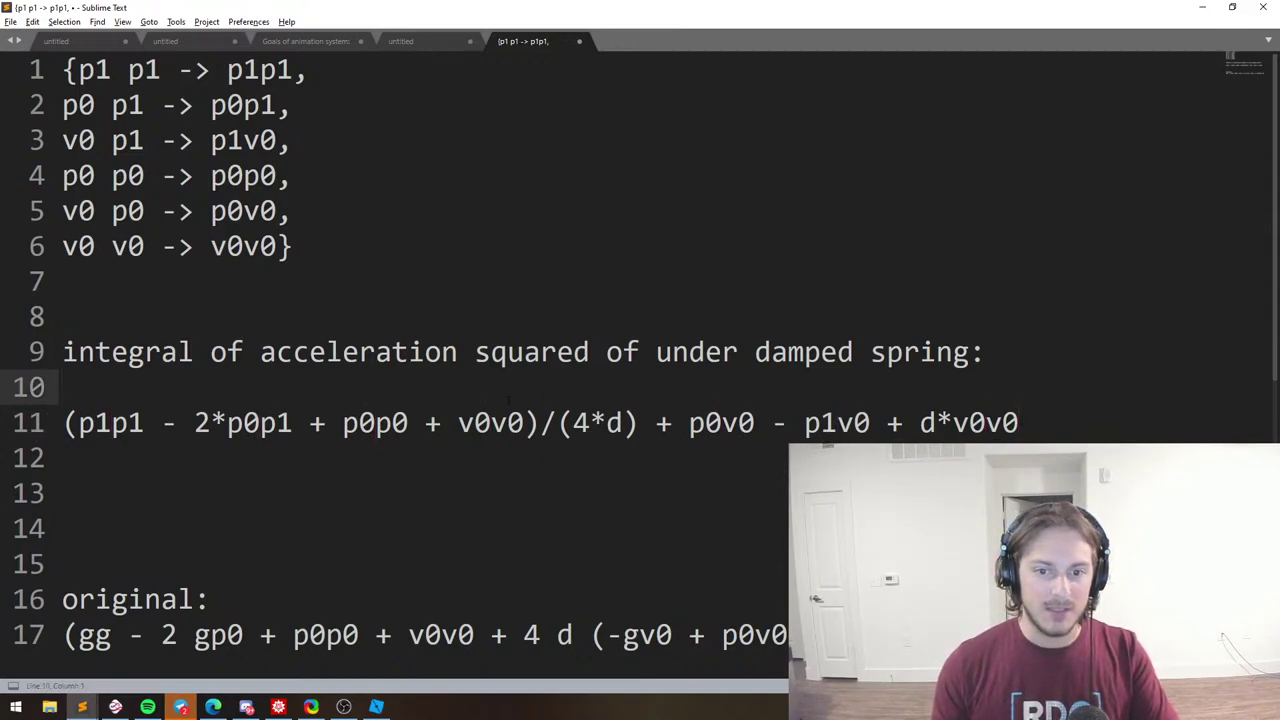
Switch to Mathematica and look back through the notebook's earlier derivations of the underdamped spring solution.
key(alt+Tab)
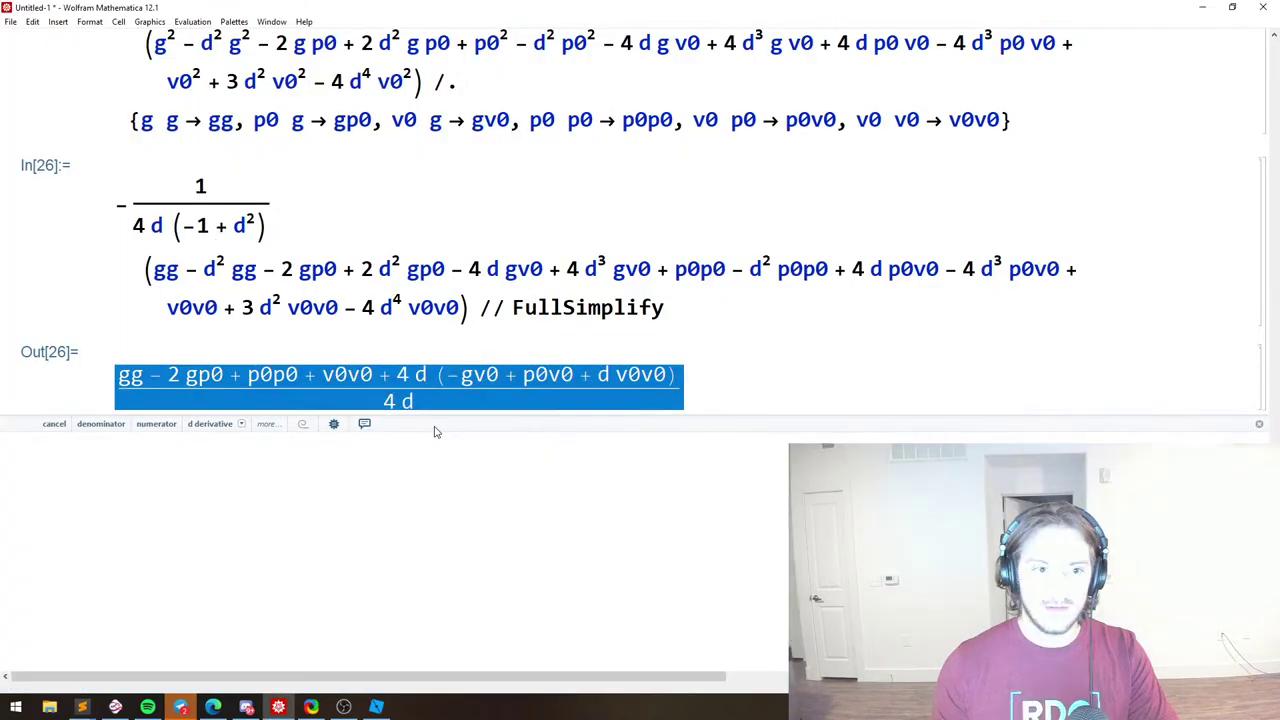
scroll(281, 395, up, 5)
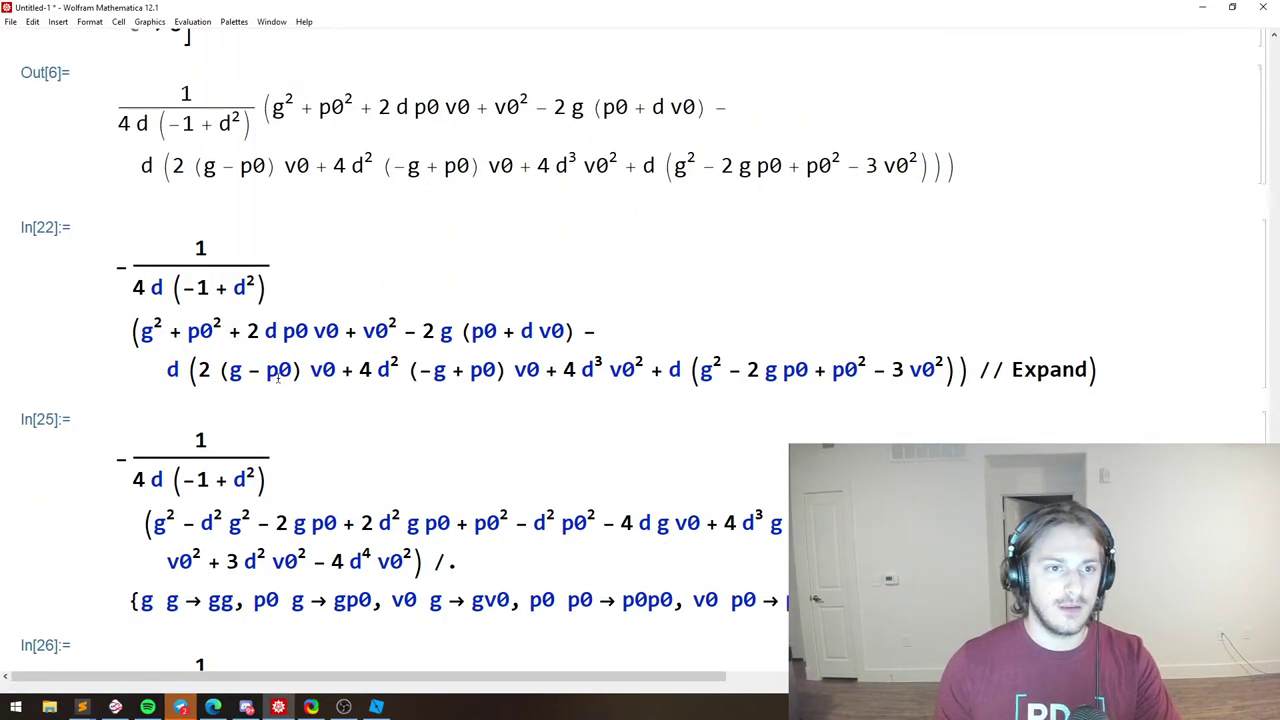
scroll(279, 377, up, 15)
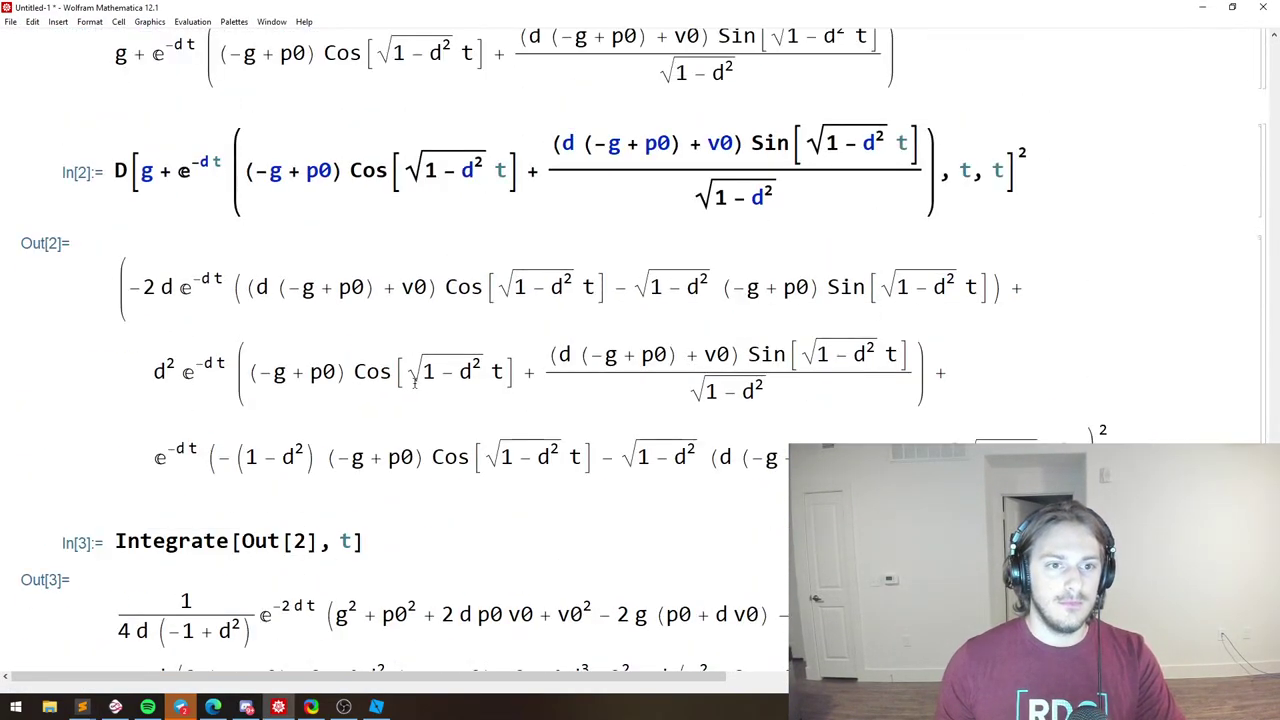
scroll(414, 385, up, 15)
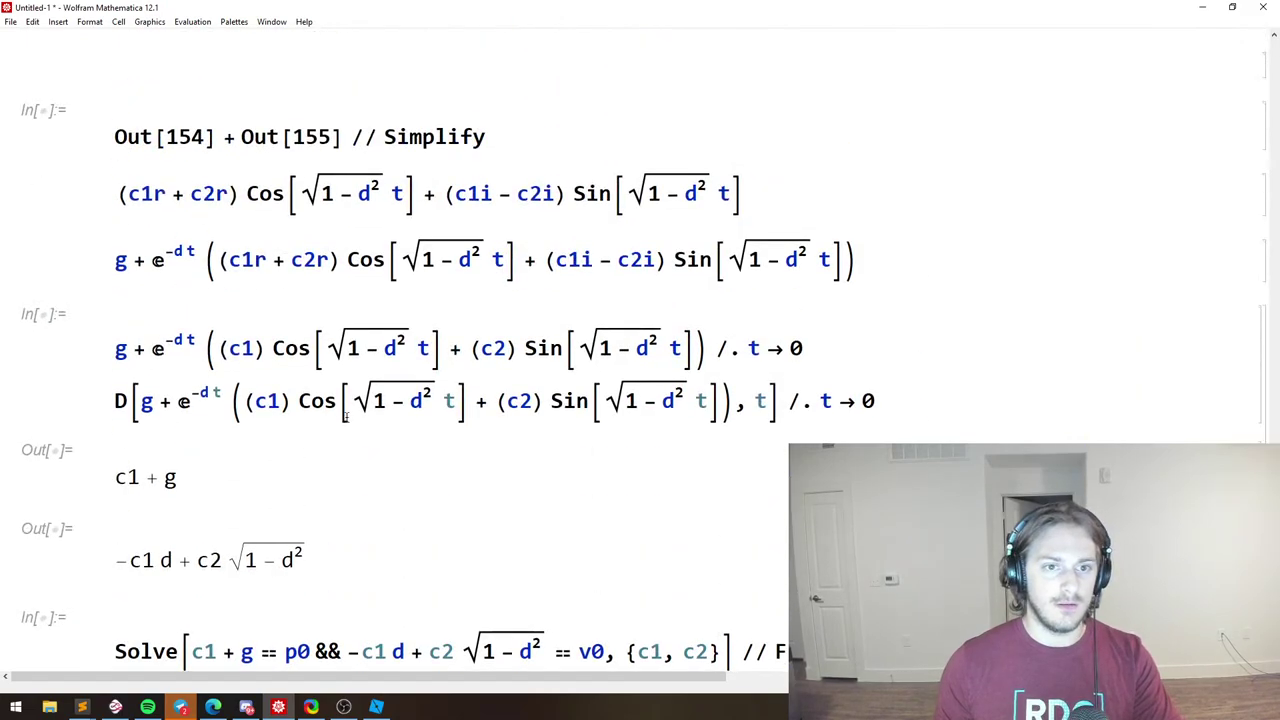
scroll(283, 378, up, 3)
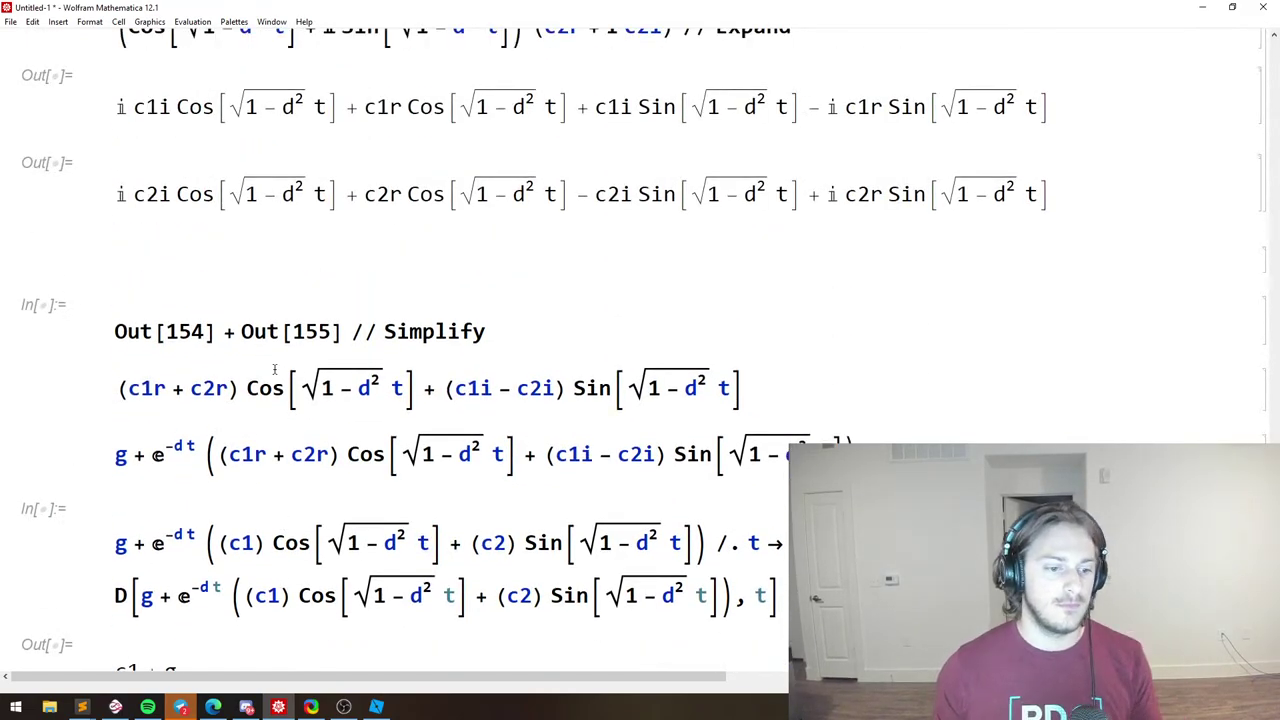
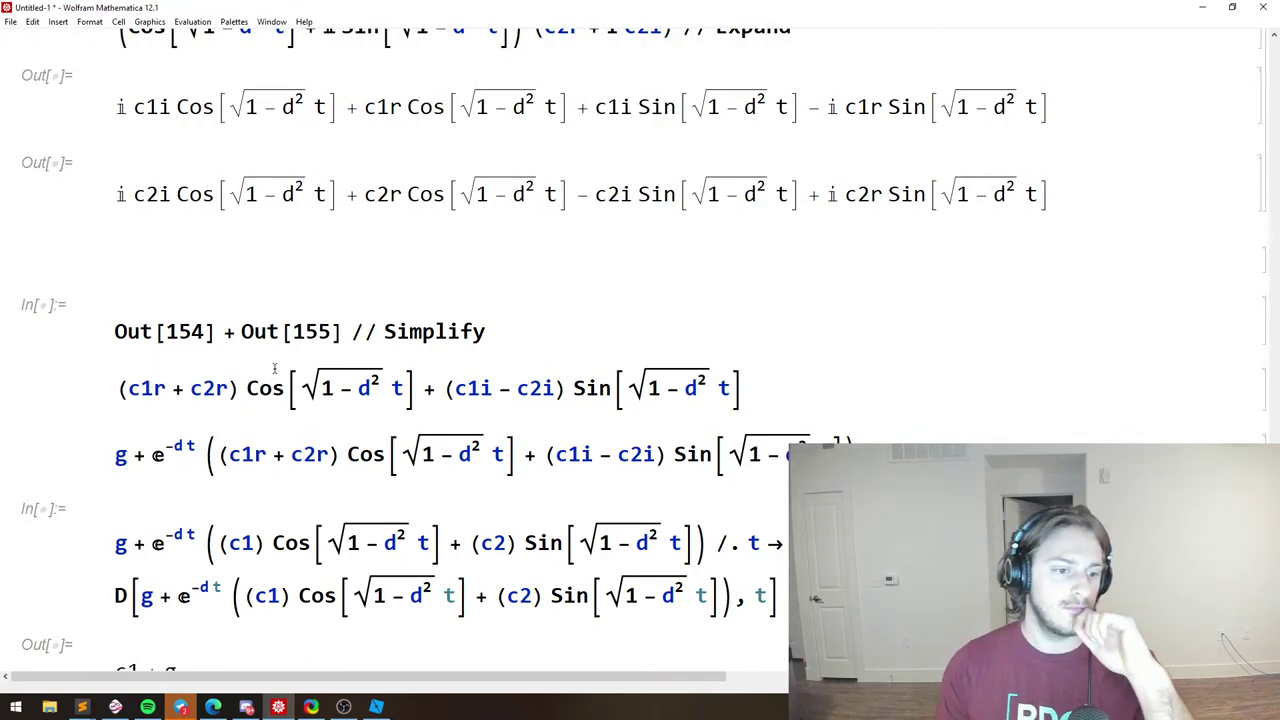
click(180, 708)
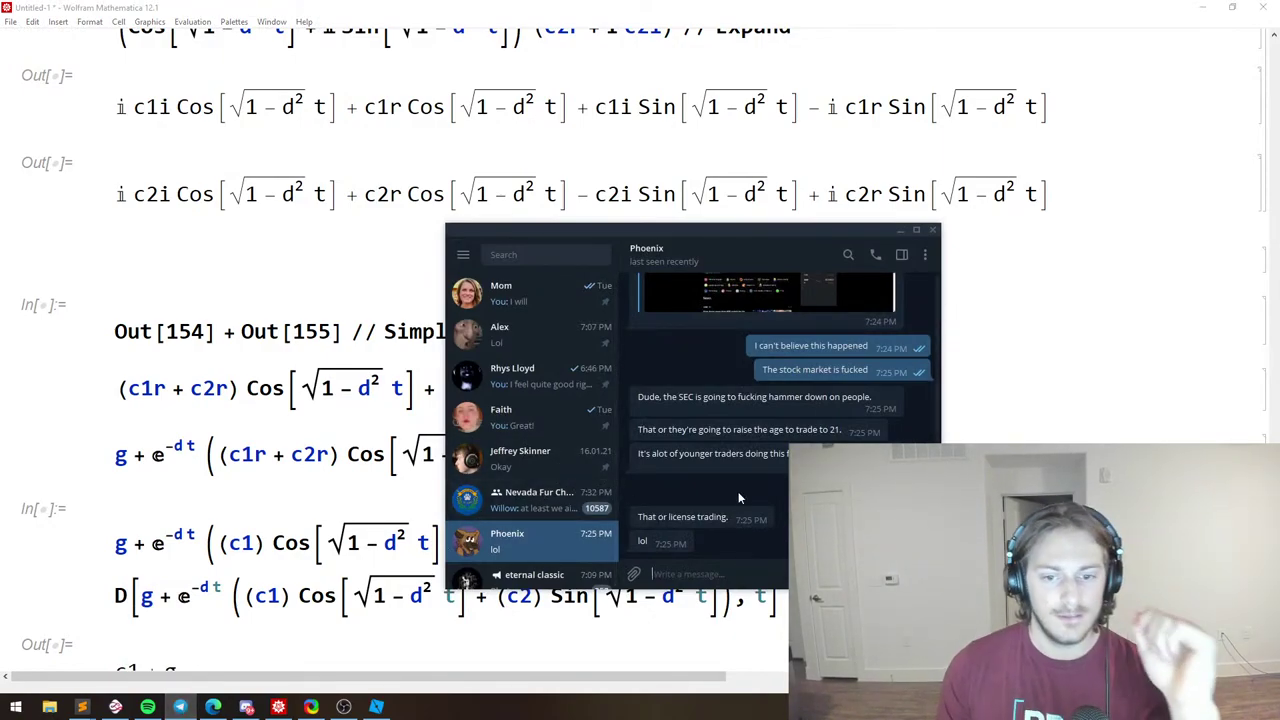
click(901, 231)
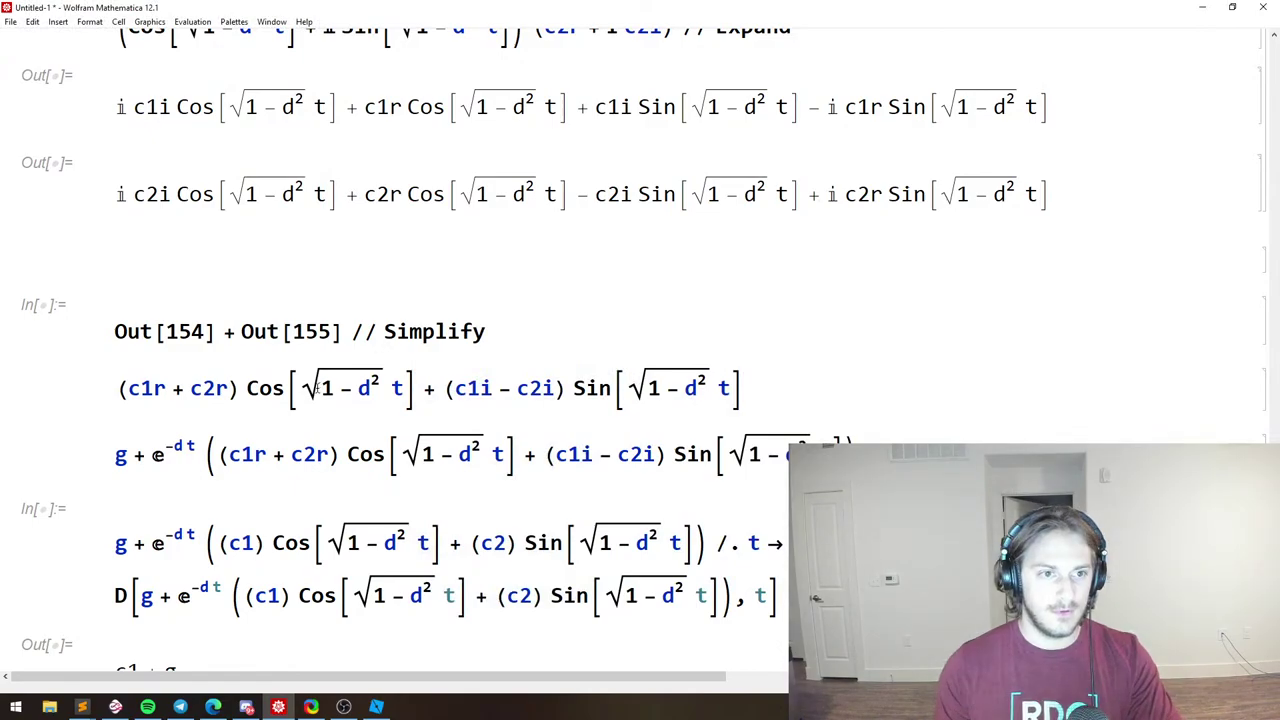
scroll(315, 390, up, 4)
scroll(296, 398, up, 2)
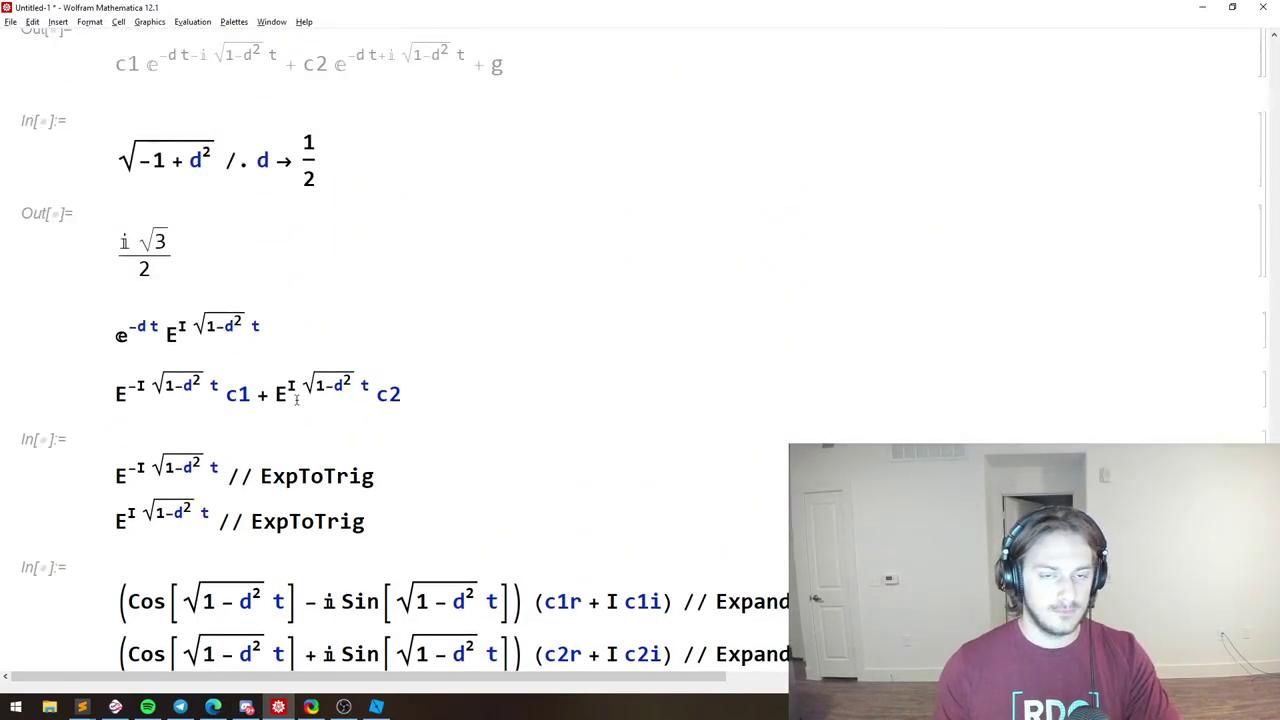
key(alt+Tab)
key(alt+Tab)
key(alt+Tab)
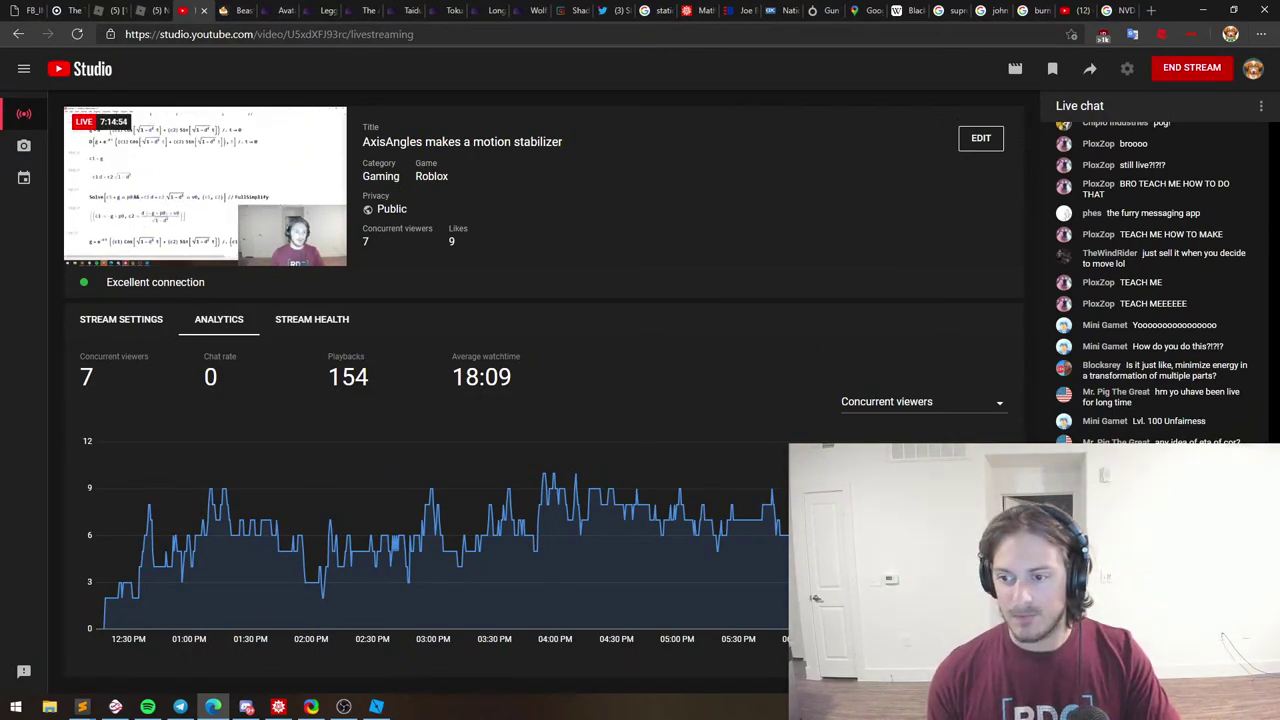
key(alt+Tab)
Copy the DSolve general solution {{f[t] -> ...}} of the damped spring equation and paste it into a new cell at the notebook's end.
scroll(208, 301, up, 3)
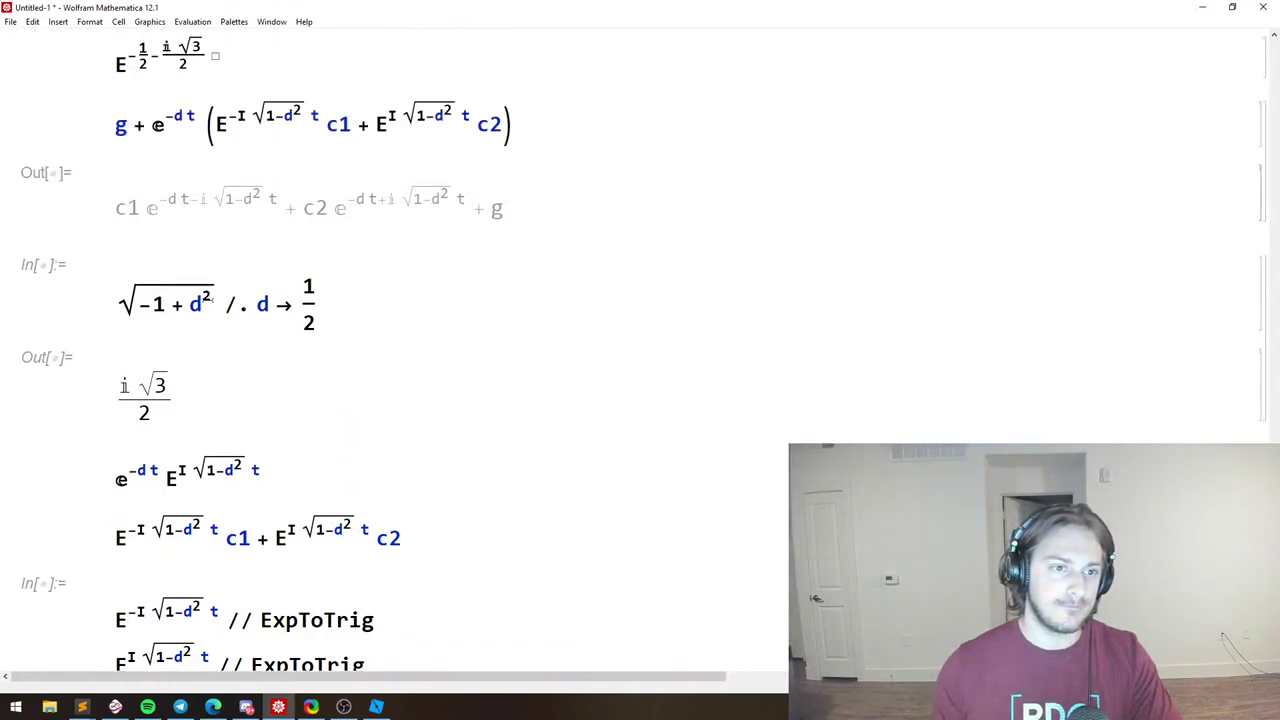
scroll(246, 313, down, 6)
scroll(245, 342, up, 15)
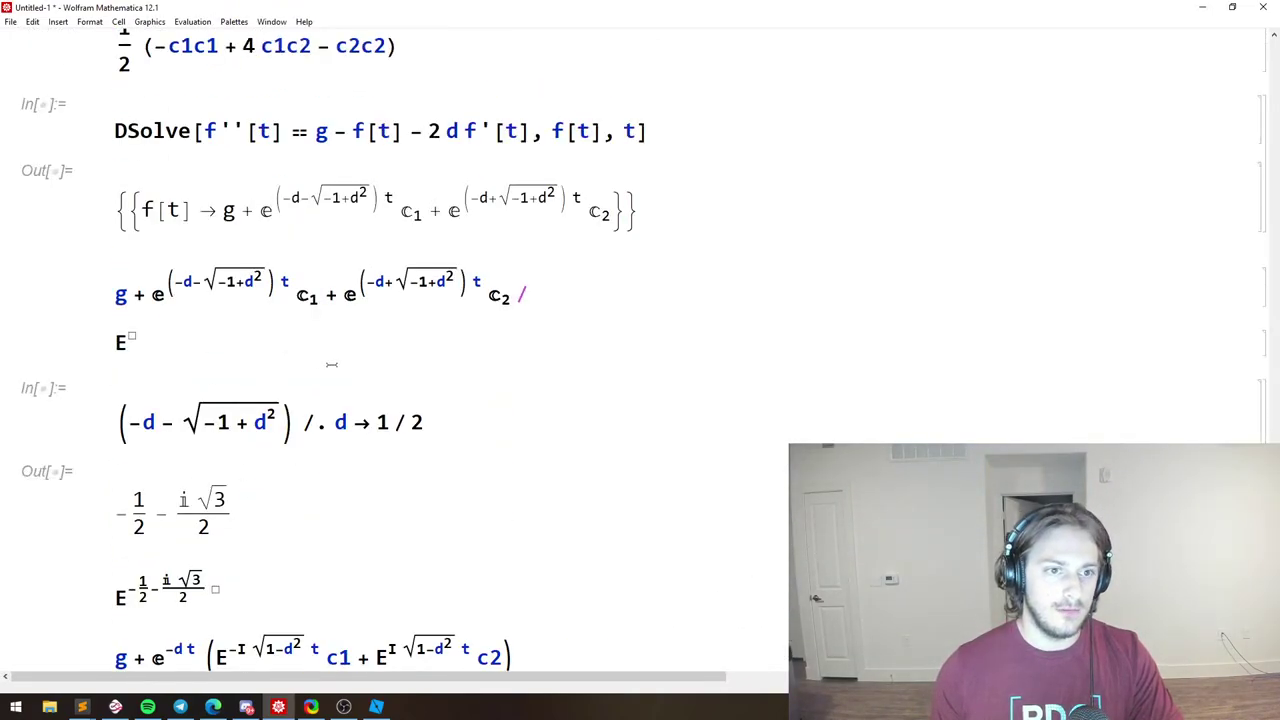
drag(632, 430, 170, 271)
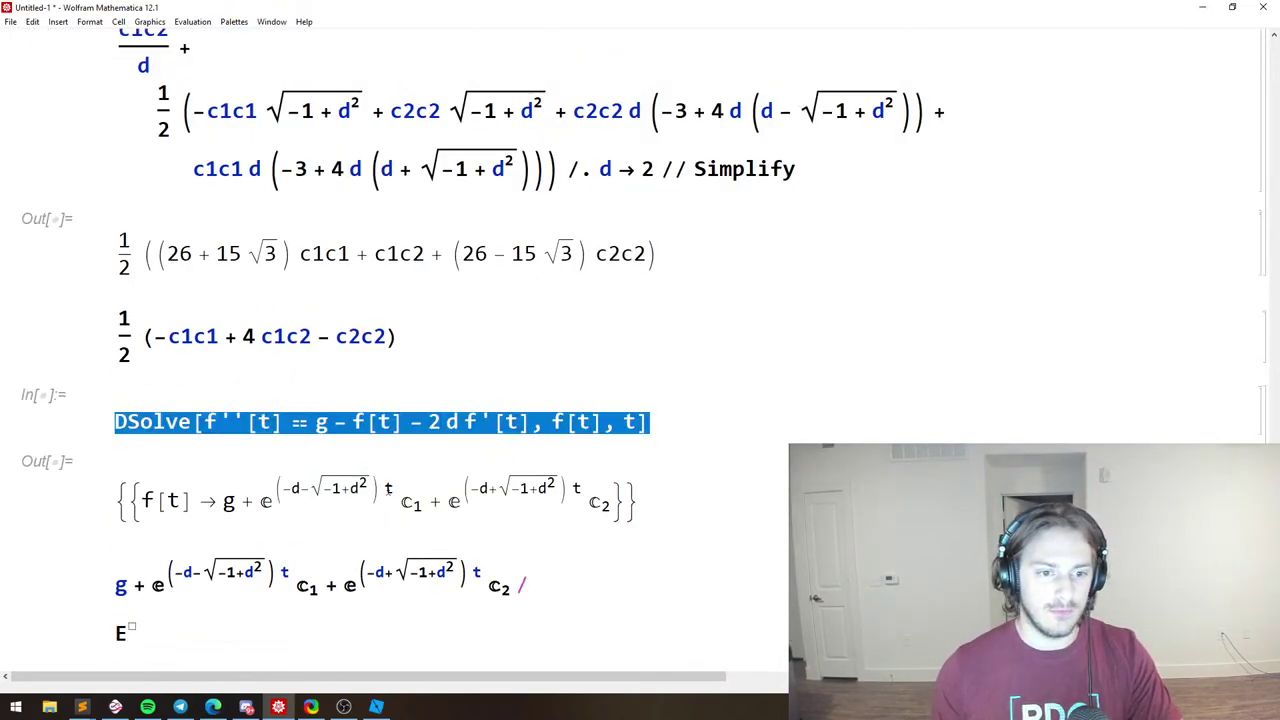
drag(612, 478, 221, 500)
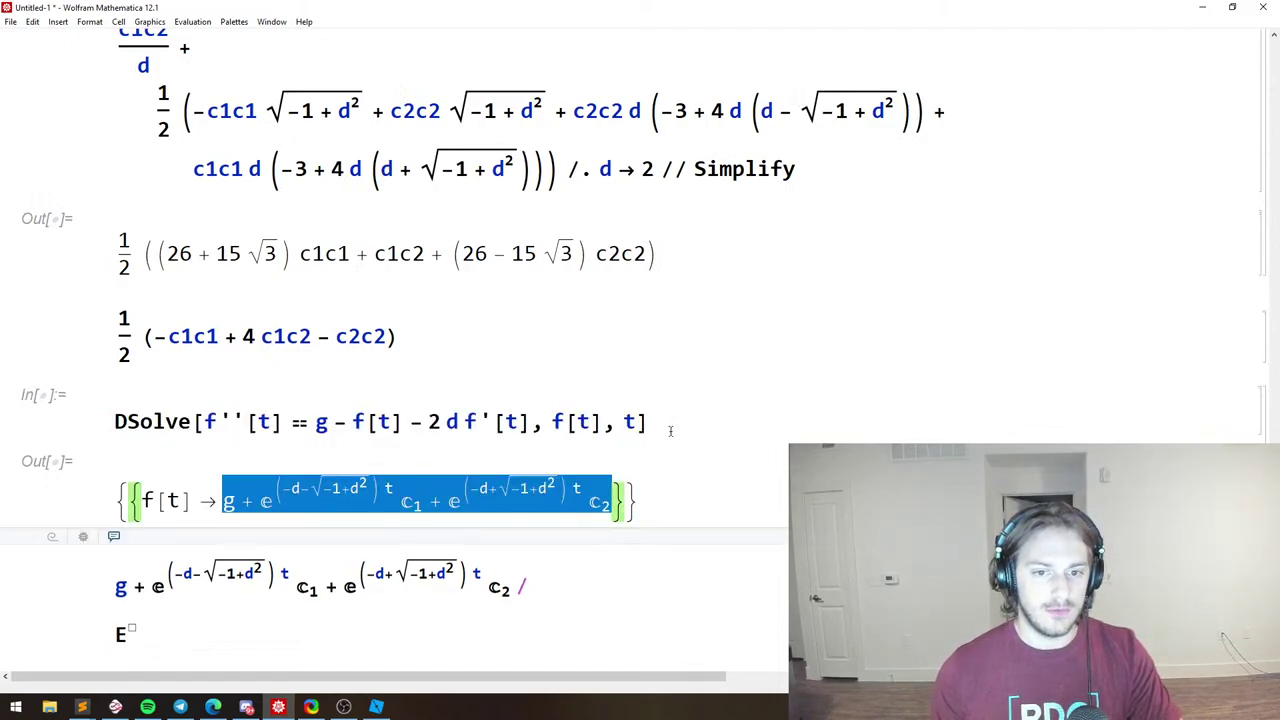
drag(668, 505, 569, 410)
key(ctrl+c)
scroll(640, 300, down, 10)
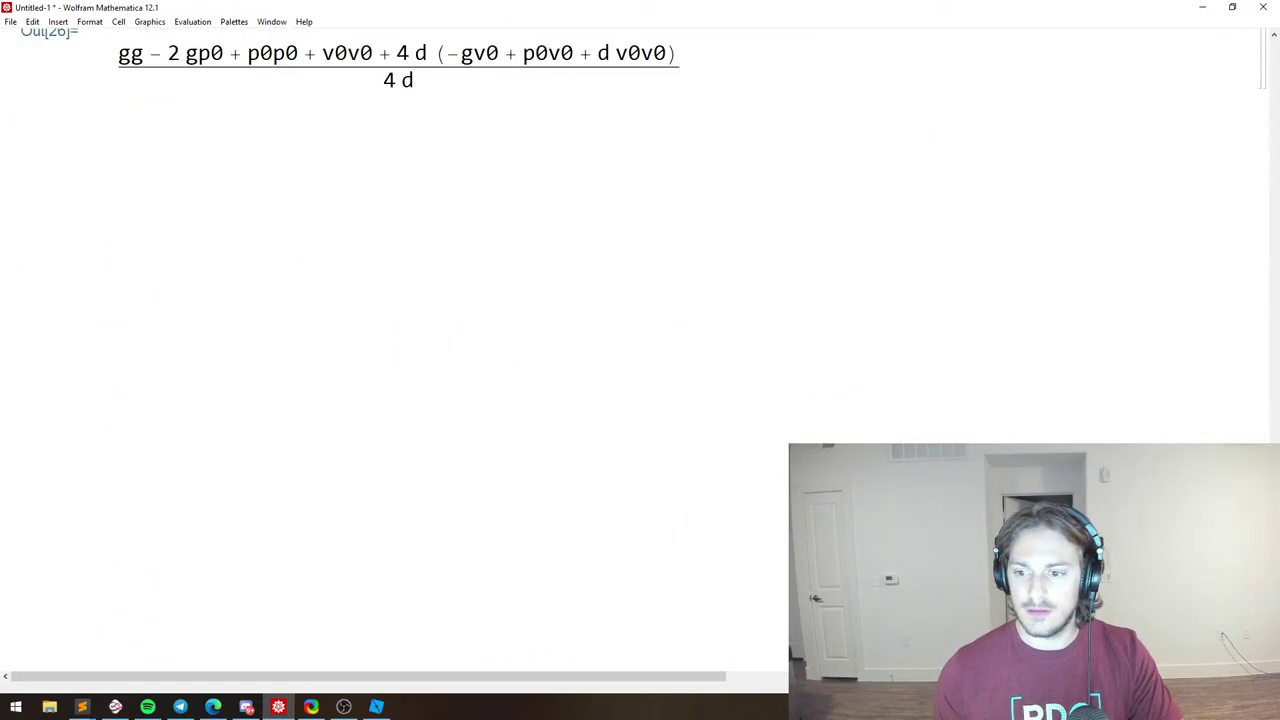
click(423, 446)
key(ctrl+v)
ctrl+scroll(397, 355, up, 2)
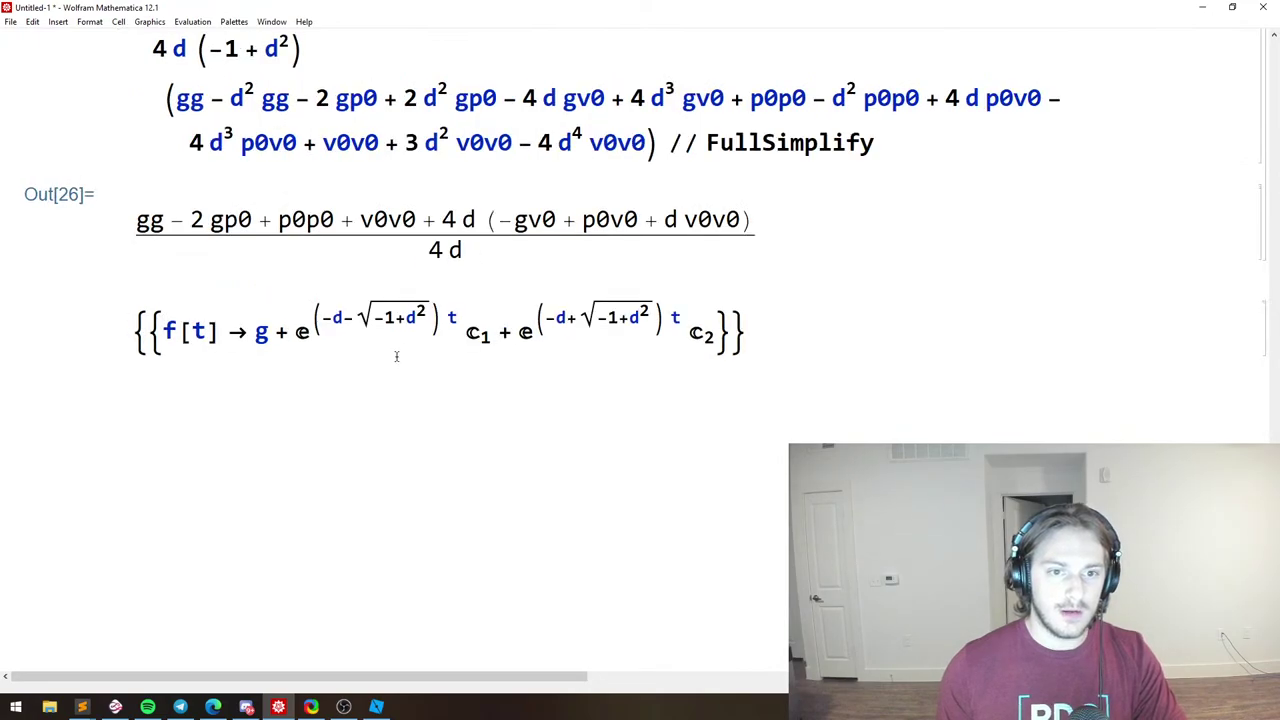
Replace g with p1 in the pasted general solution {{f[t] -> ...}}.
ctrl+scroll(446, 343, up, 1)
scroll(488, 365, down, 1)
drag(499, 308, 318, 312)
drag(243, 312, 312, 317)
click(272, 313)
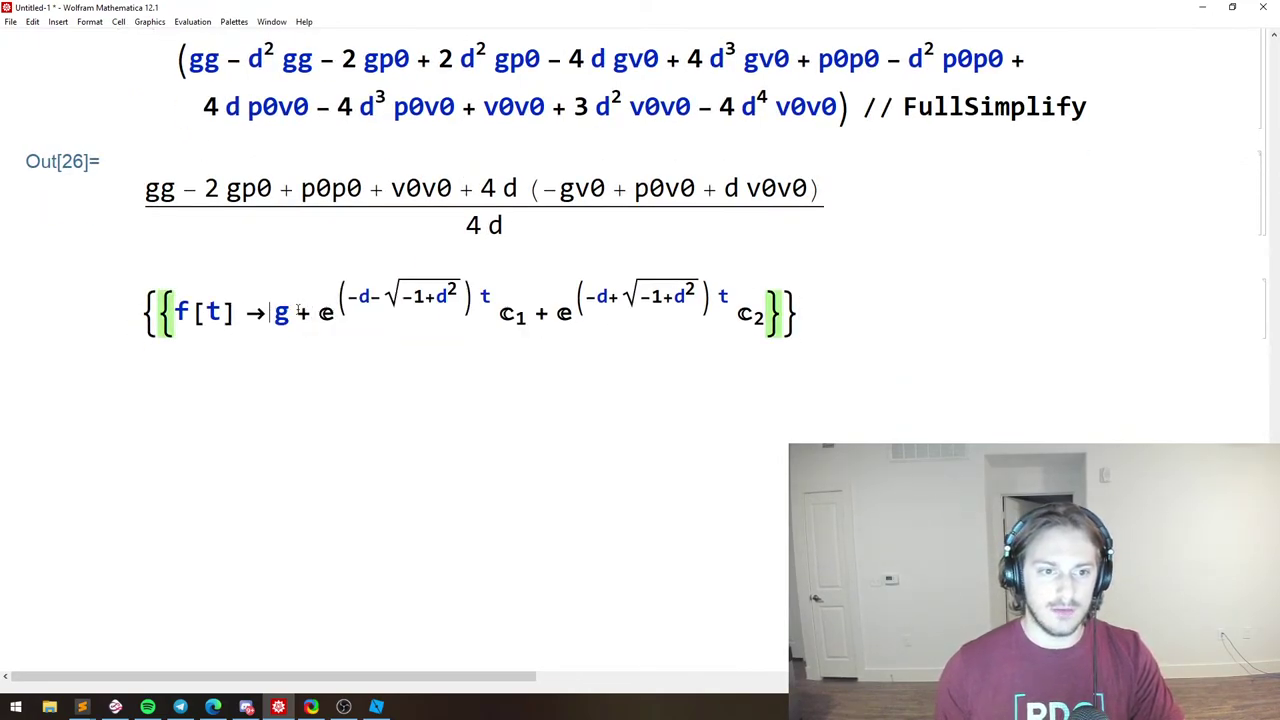
double_click(288, 313)
text(p1)
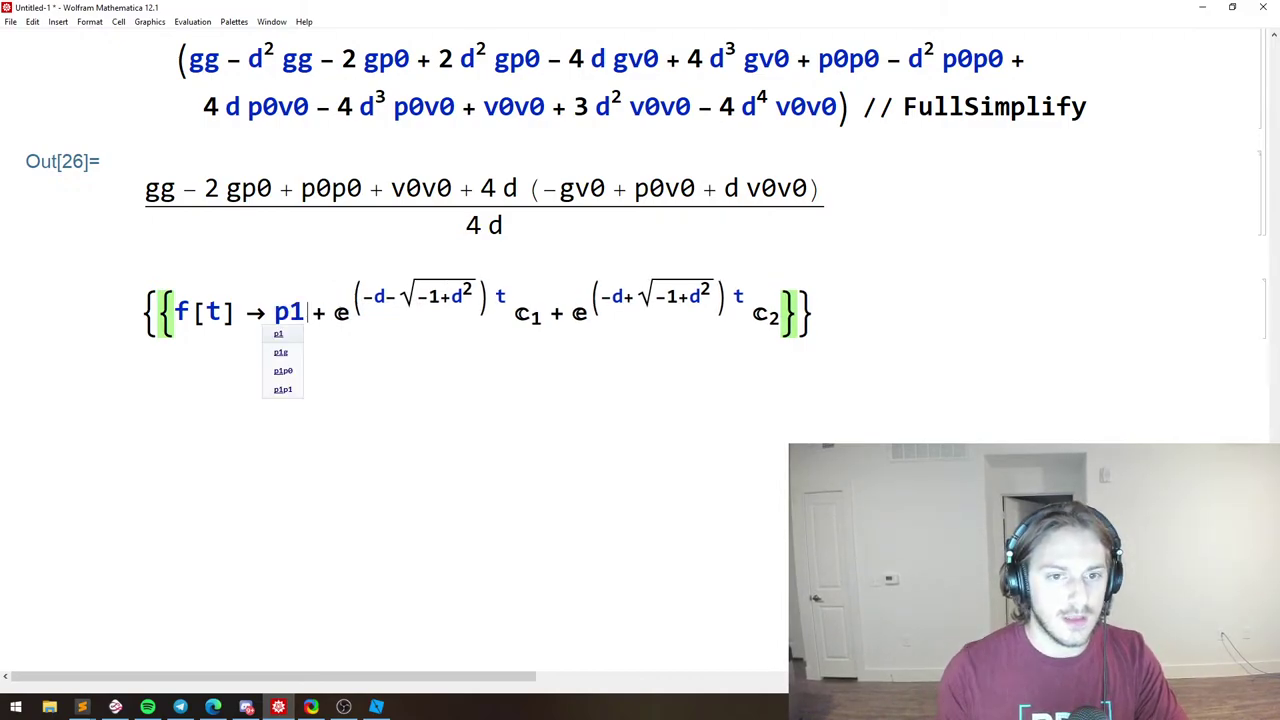
Copy the solution's right-hand side into a new cell below and append the substitution /. t -> 0.
click(521, 316)
click(586, 312)
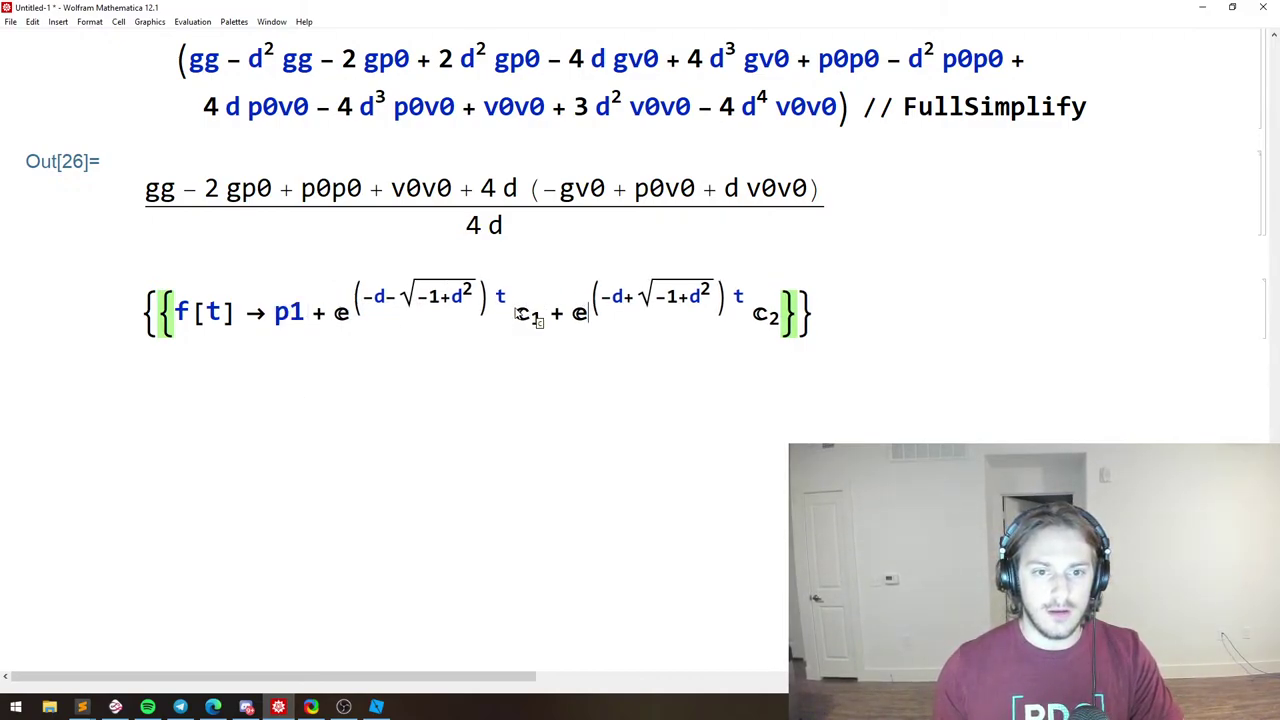
drag(273, 312, 783, 312)
click(464, 411)
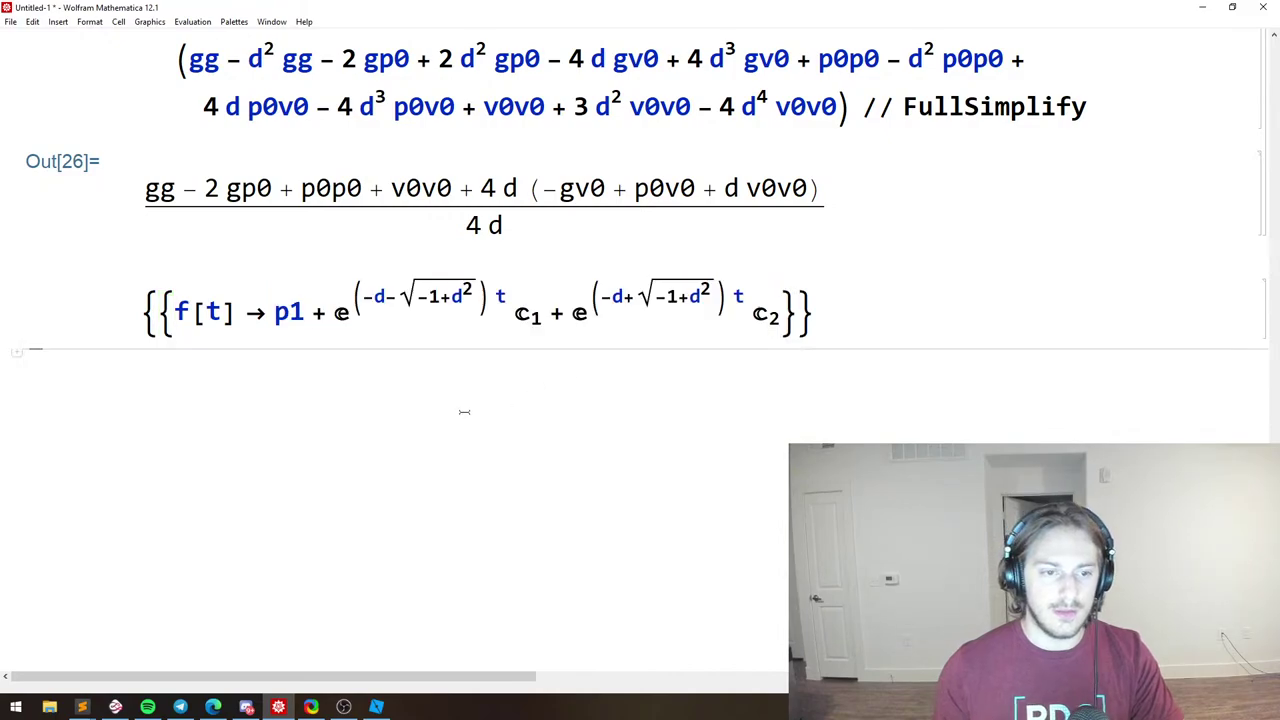
key(ctrl+v)
text(/. t -> 0)
key(BackSpace)
key(BackSpace)
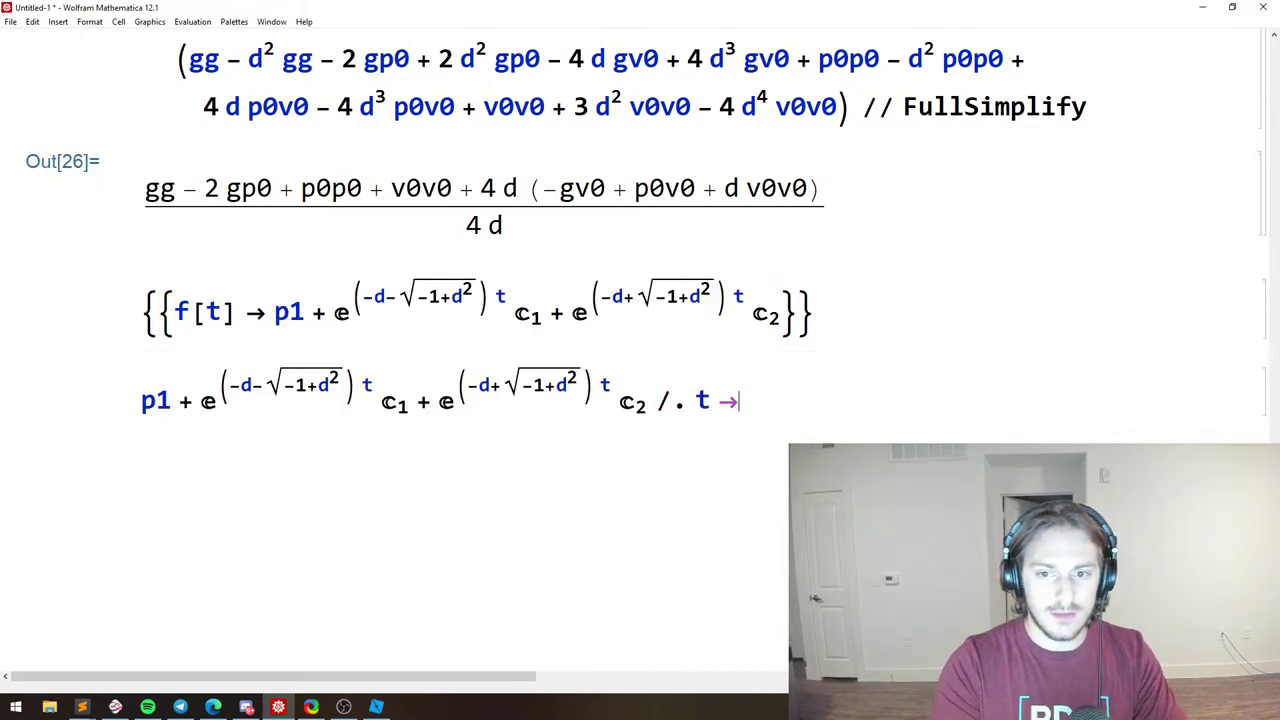
text(0)
Duplicate that line beneath itself, wrap the copy's expression in D[..., t] before the t -> 0 substitution, and evaluate the cell.
key(shift+Home)
key(ctrl+c)
key(Right)
key(Return)
key(ctrl+v)
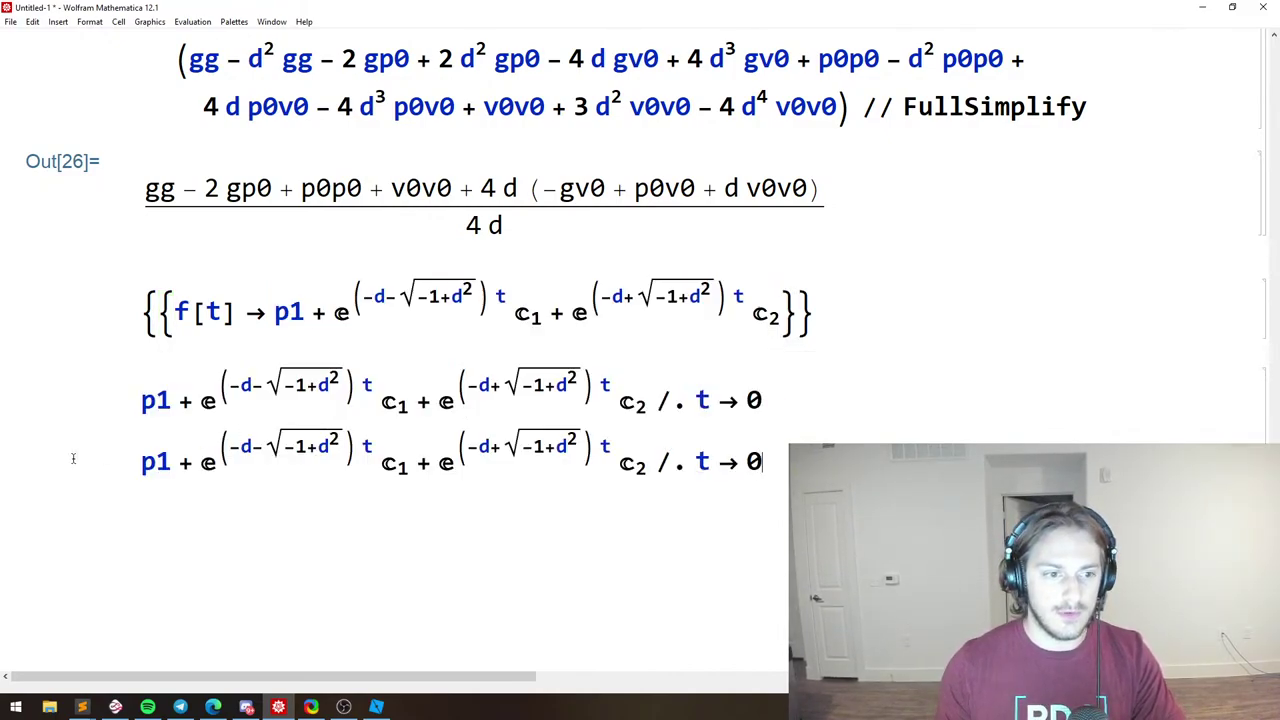
key(Home)
text(D[)
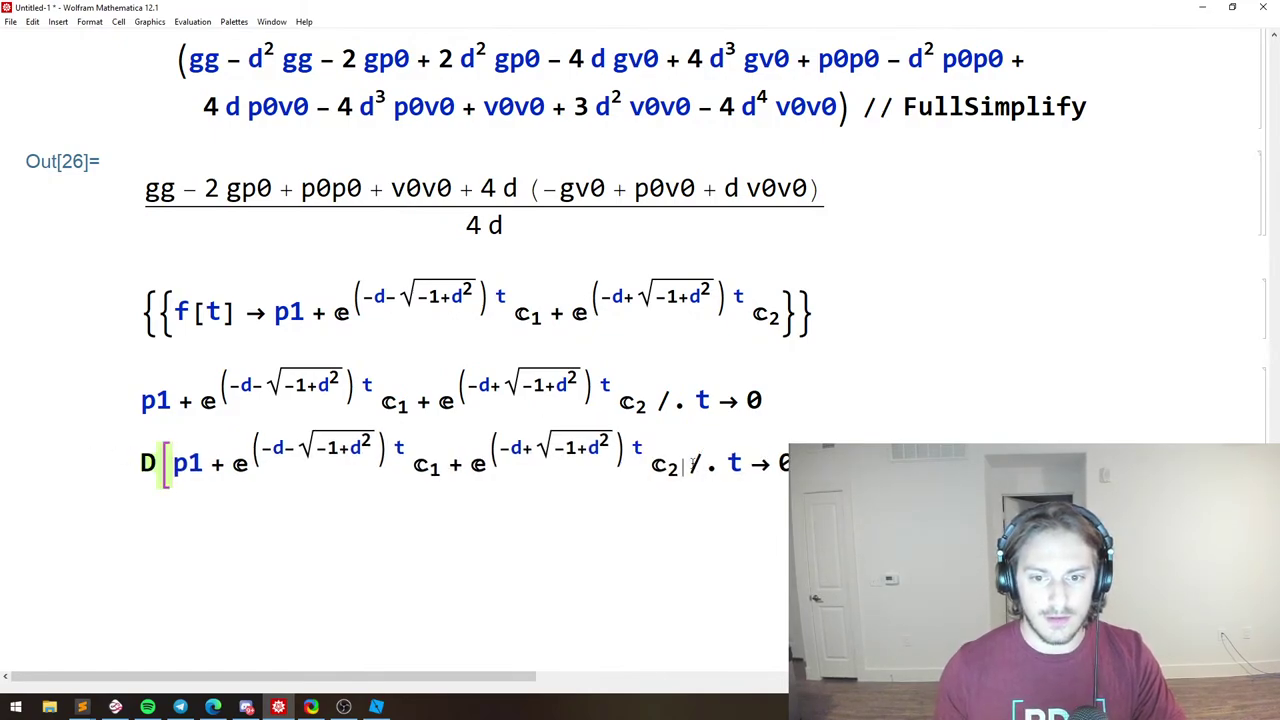
text(])
key(Left)
text(, t)
key(shift+Return)
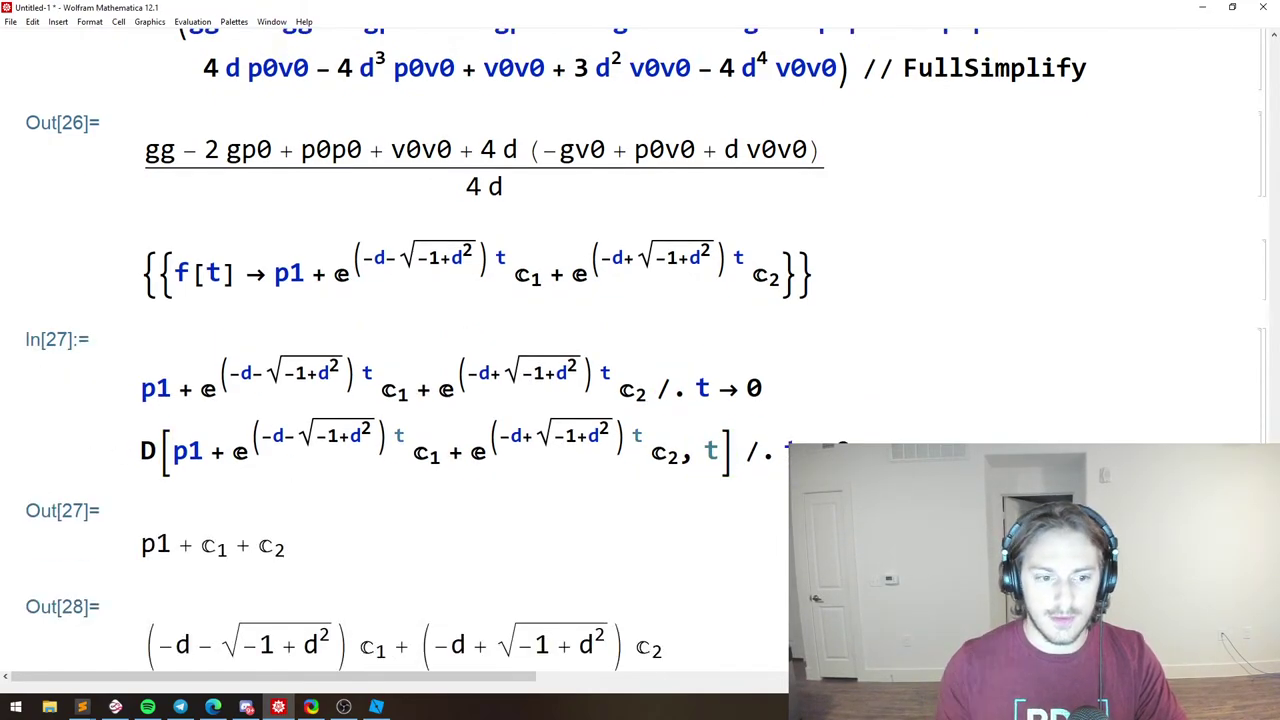
Copy the position output p1 + c1 + c2 into a new cell and append == p0 &&.
scroll(244, 441, down, 2)
drag(287, 450, 142, 448)
key(ctrl+x)
scroll(292, 480, down, 1)
key(ctrl+z)
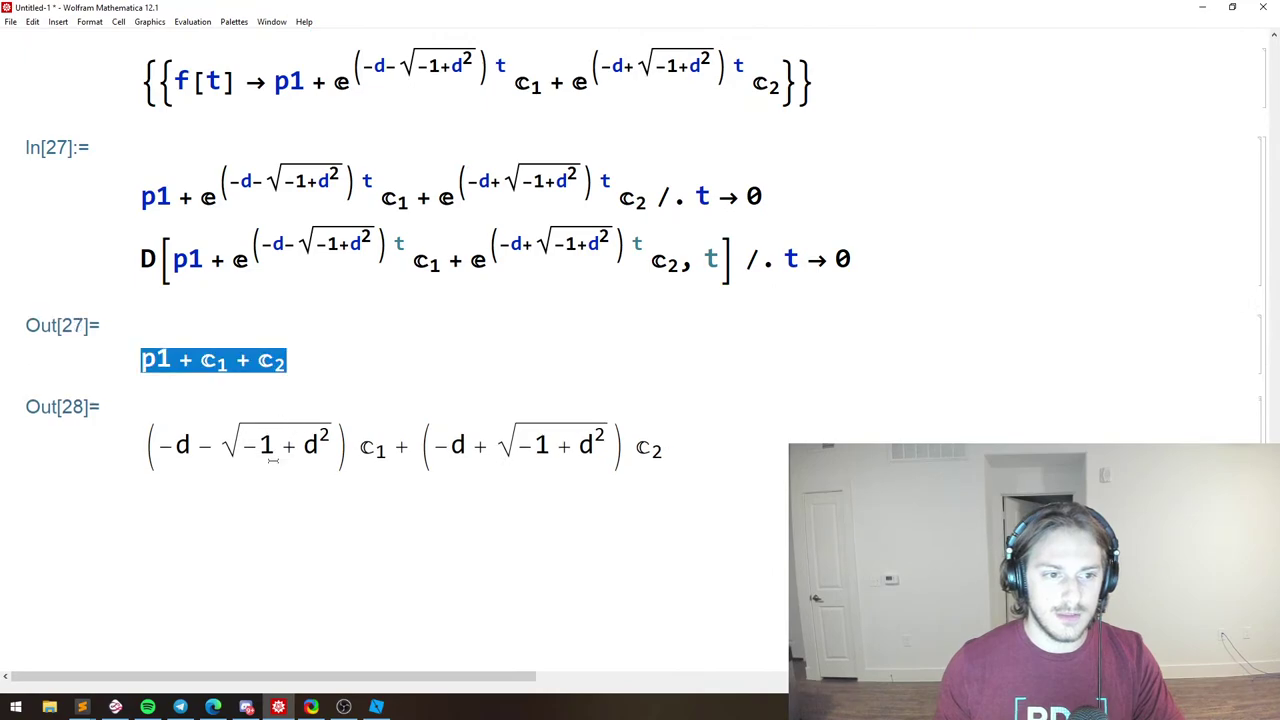
scroll(276, 455, down, 2)
click(312, 375)
key(ctrl+v)
text(== p)
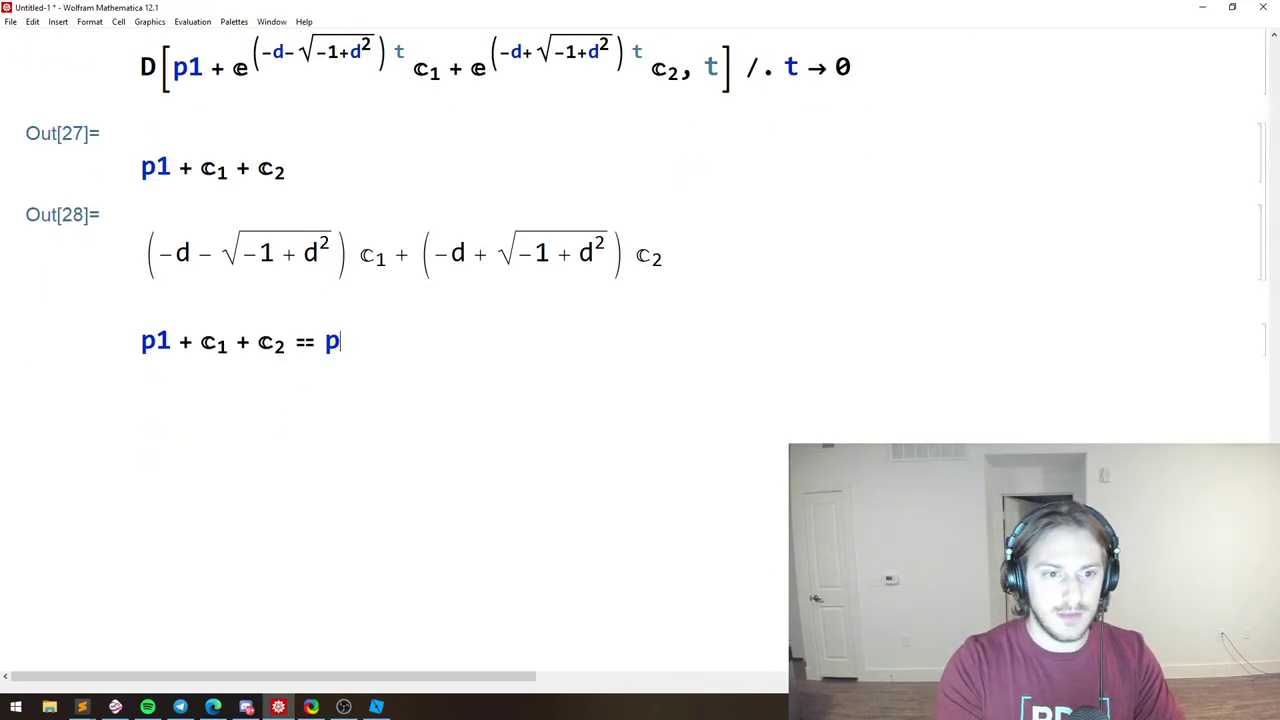
text(0 &&)
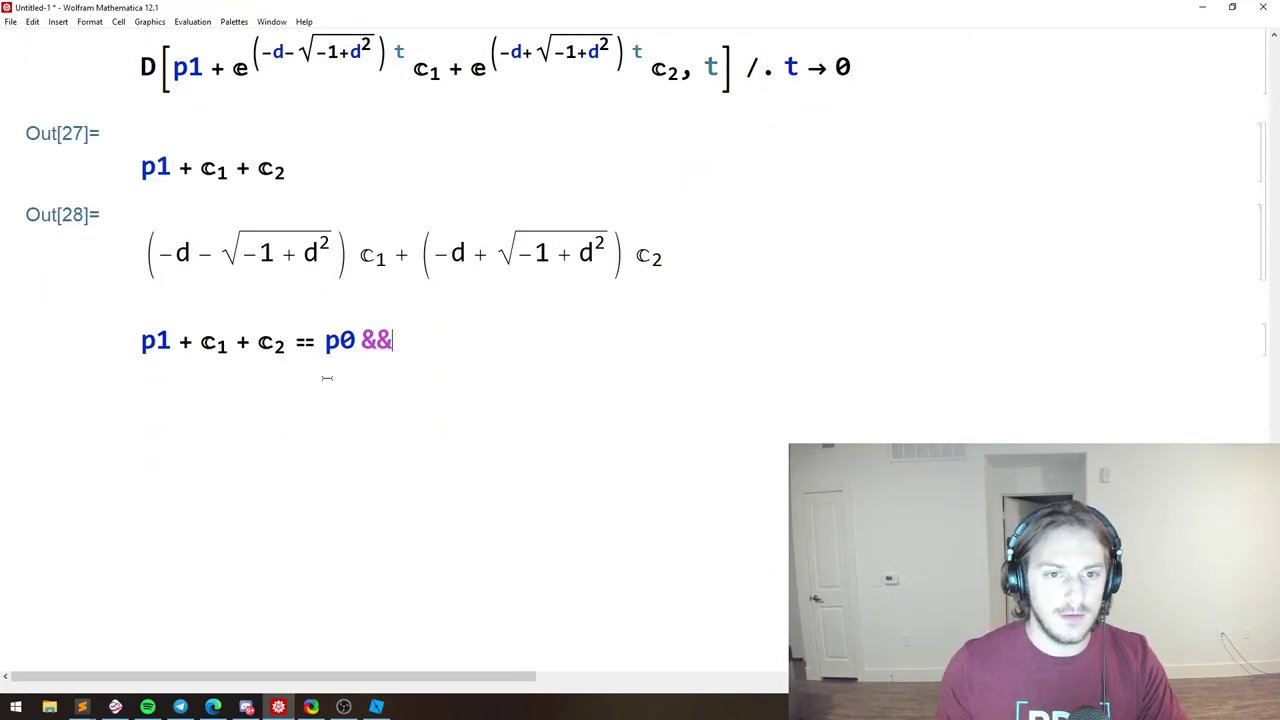
Add the derivative output at t = 0 after the && and set it equal to p1.
drag(708, 255, 63, 174)
key(ctrl+c)
click(430, 336)
key(ctrl+v)
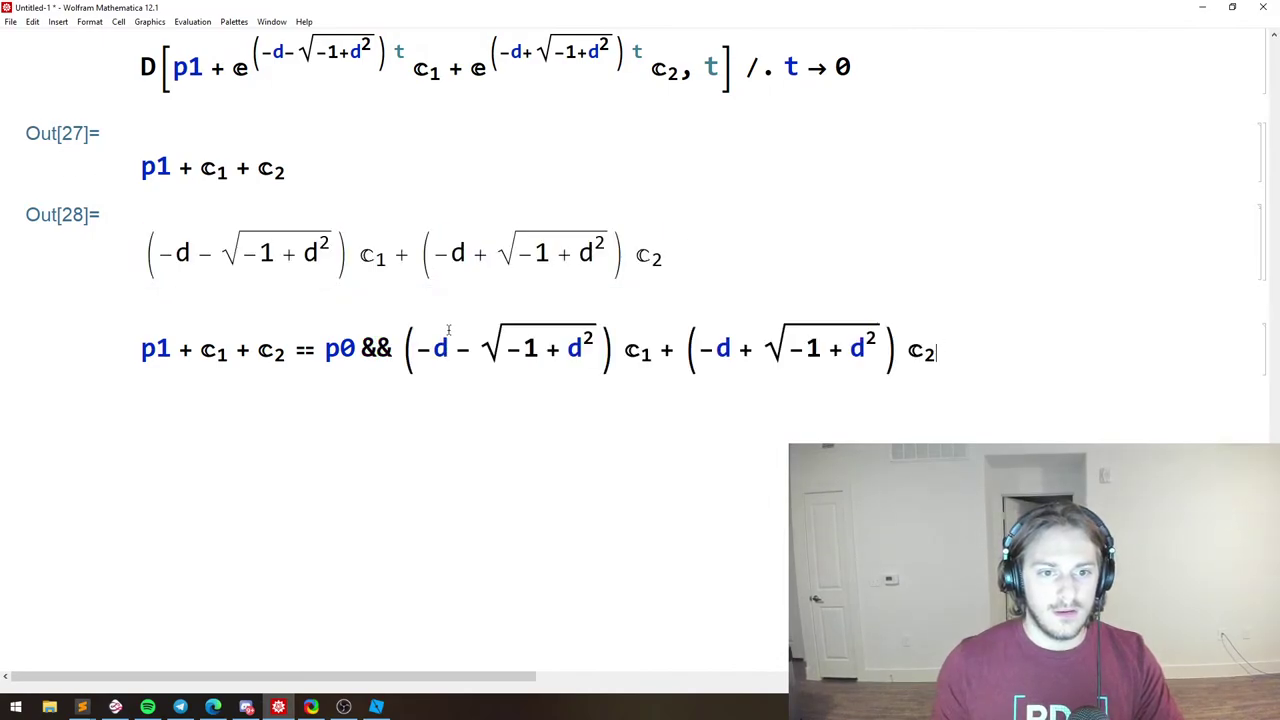
text(== p1)
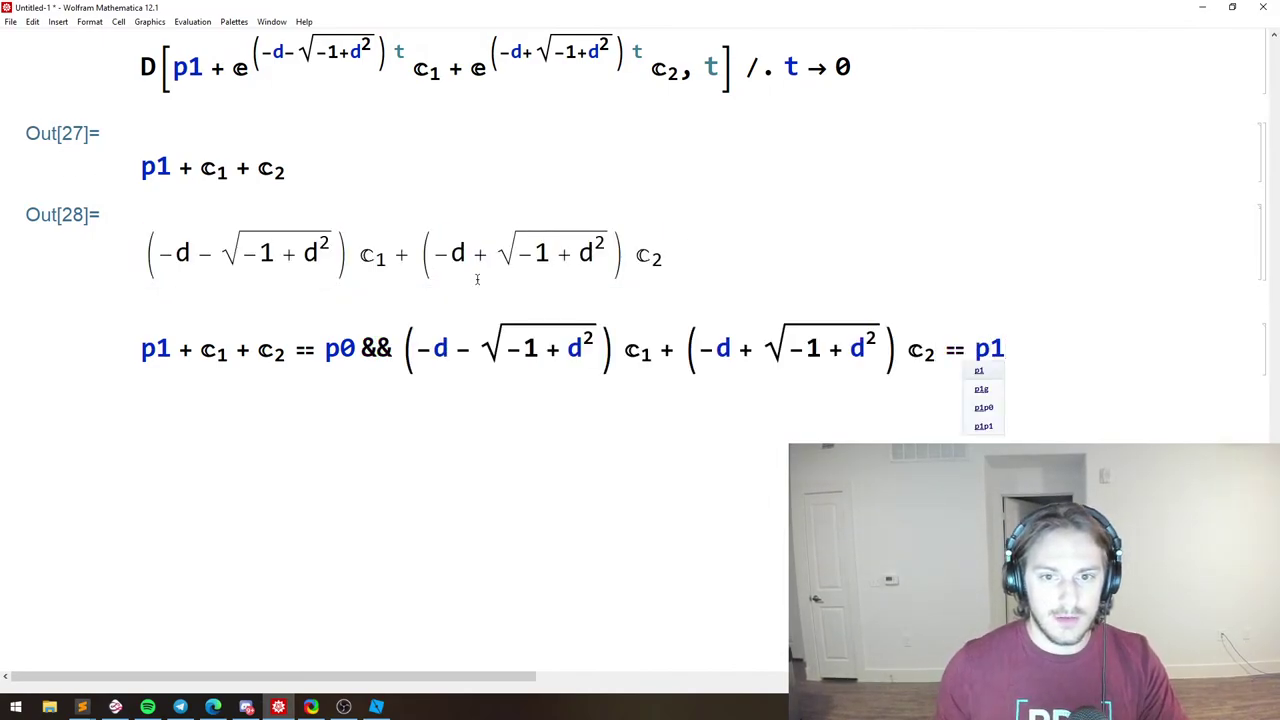
Append // Simplify to the derivative output and evaluate it.
click(737, 251)
text(//Fu)
key(BackSpace)
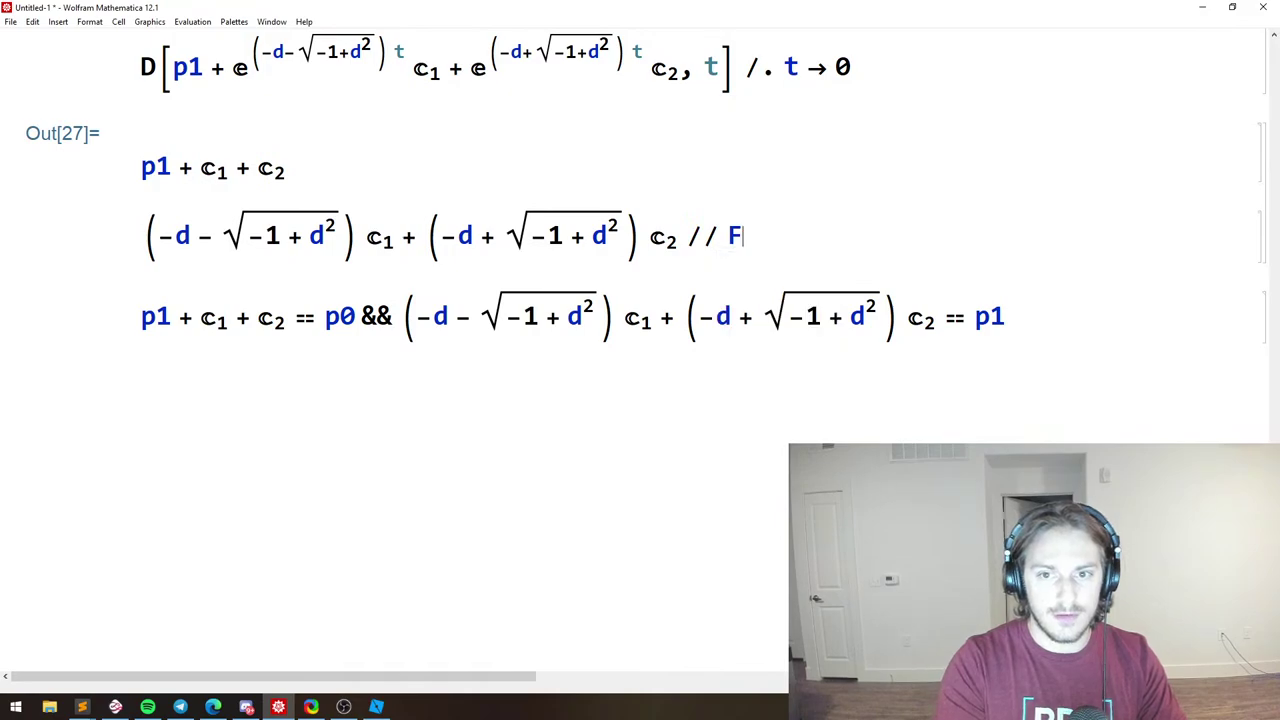
key(BackSpace)
text(Sium)
key(BackSpace)
key(BackSpace)
text(mplify)
key(shift+Return)
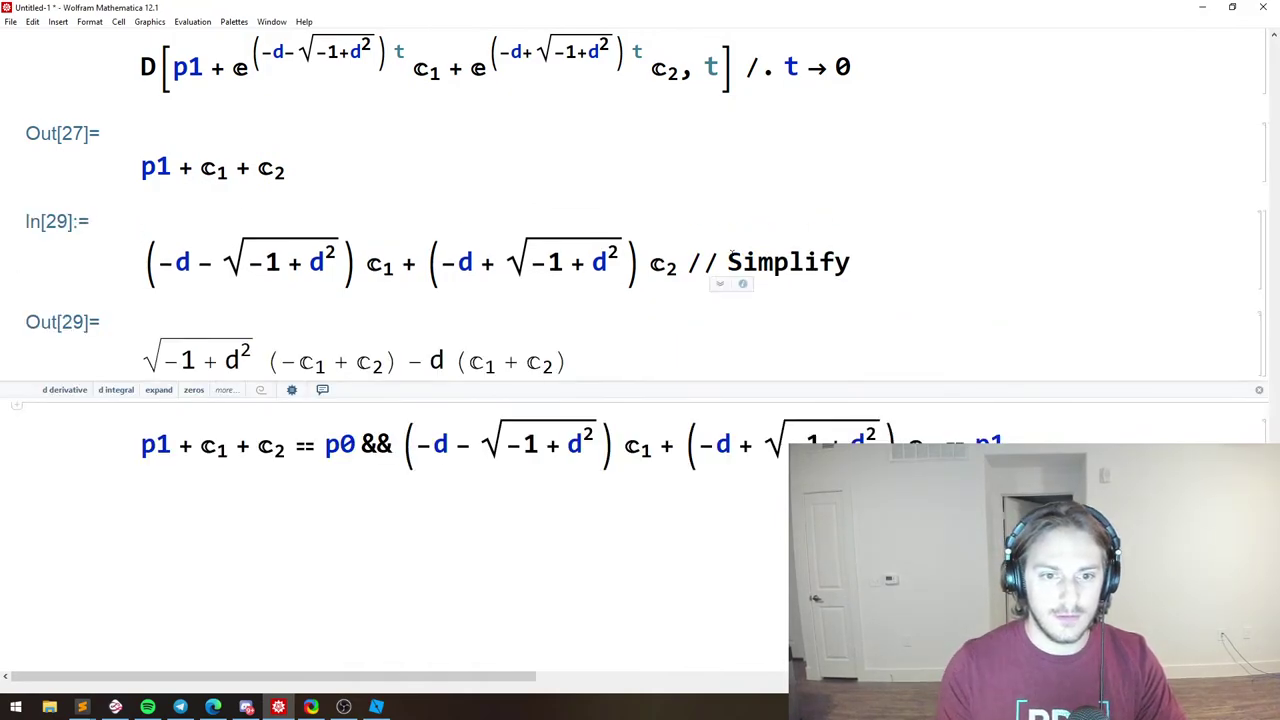
Replace the left side of the second equation with the simplified derivative output.
triple_click(433, 357)
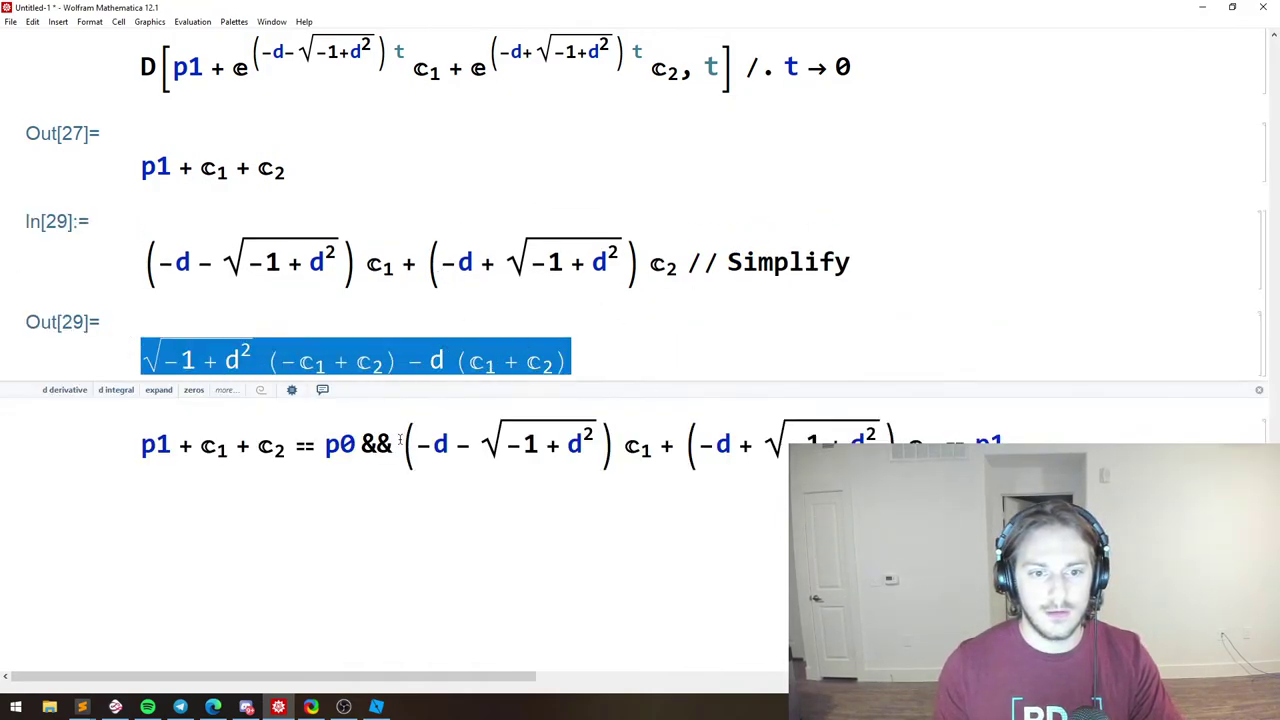
key(ctrl+c)
drag(400, 440, 886, 440)
key(ctrl+v)
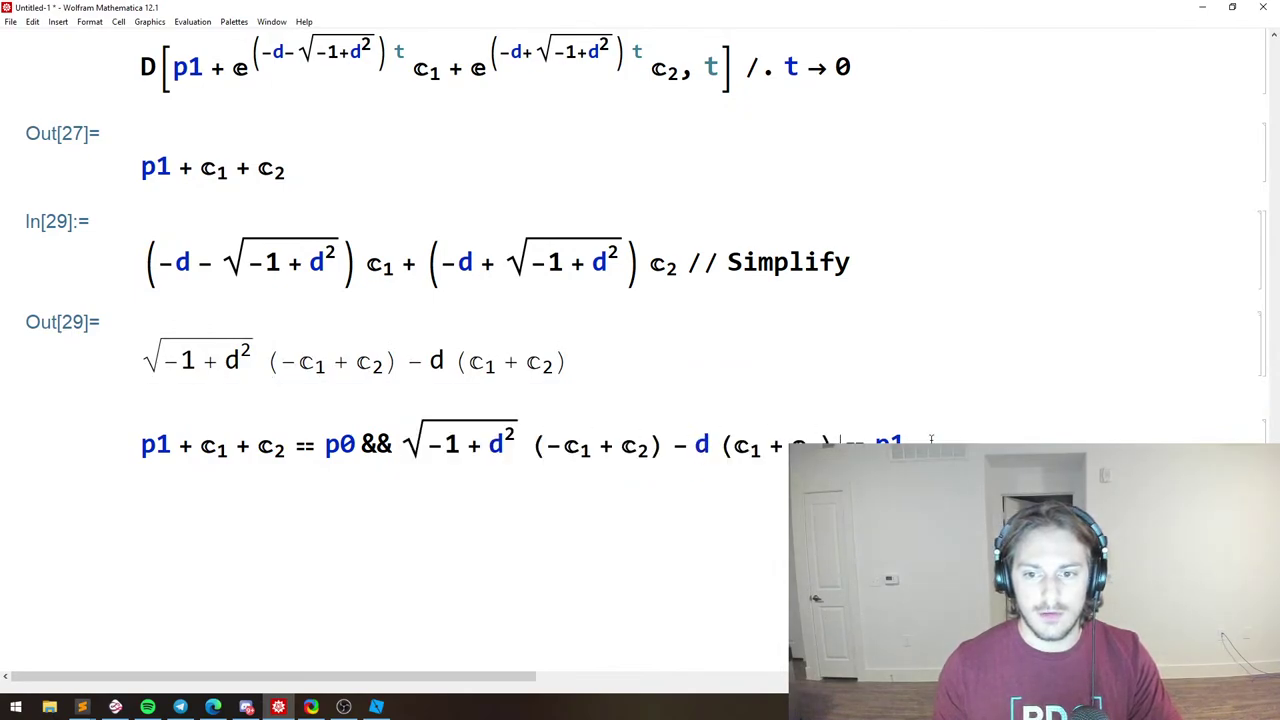
Wrap the two equations in Solve with the unknowns {c1, c2} and evaluate the cell.
triple_click(931, 440)
click(600, 441)
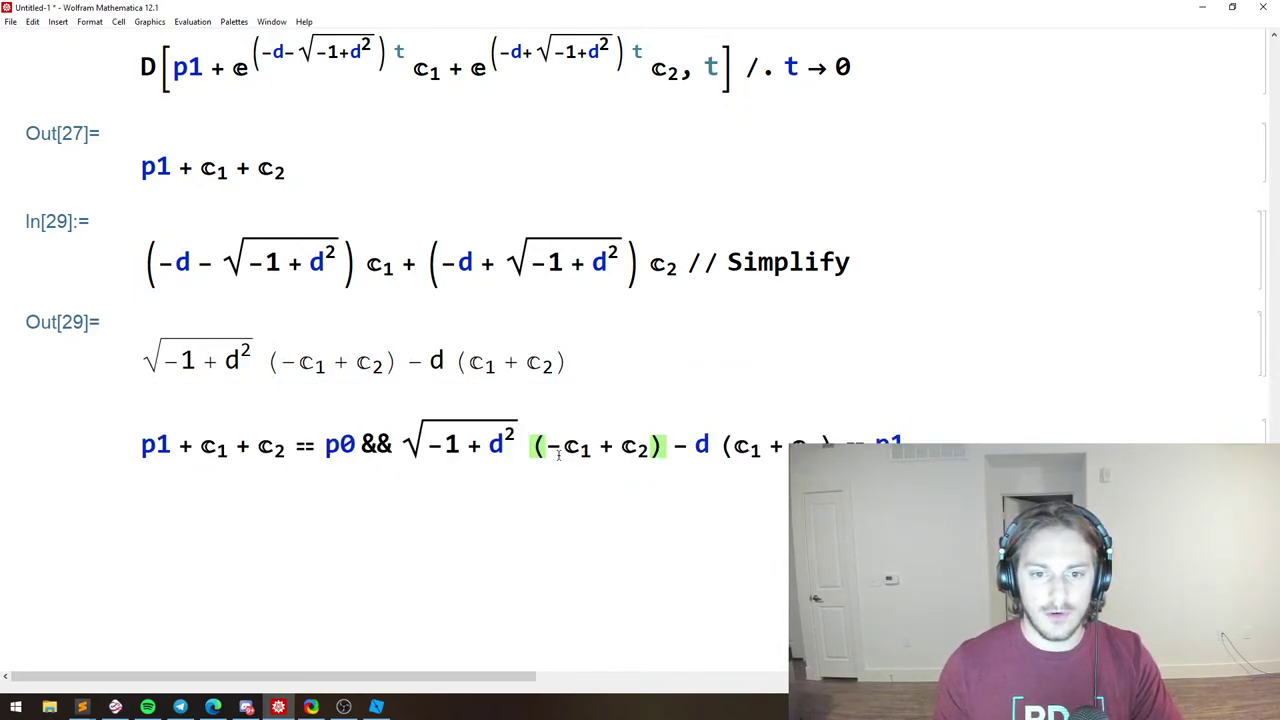
drag(557, 447, 639, 443)
triple_click(978, 440)
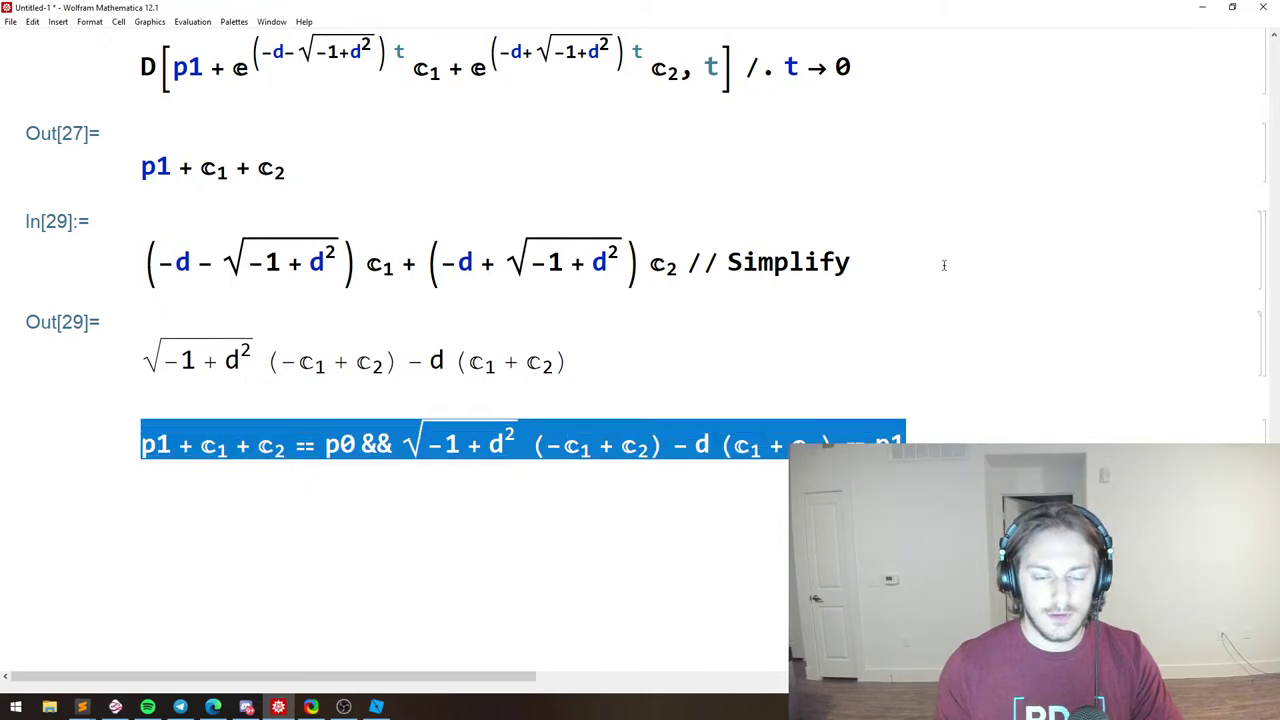
key(Up)
key(Down)
text(Solve)
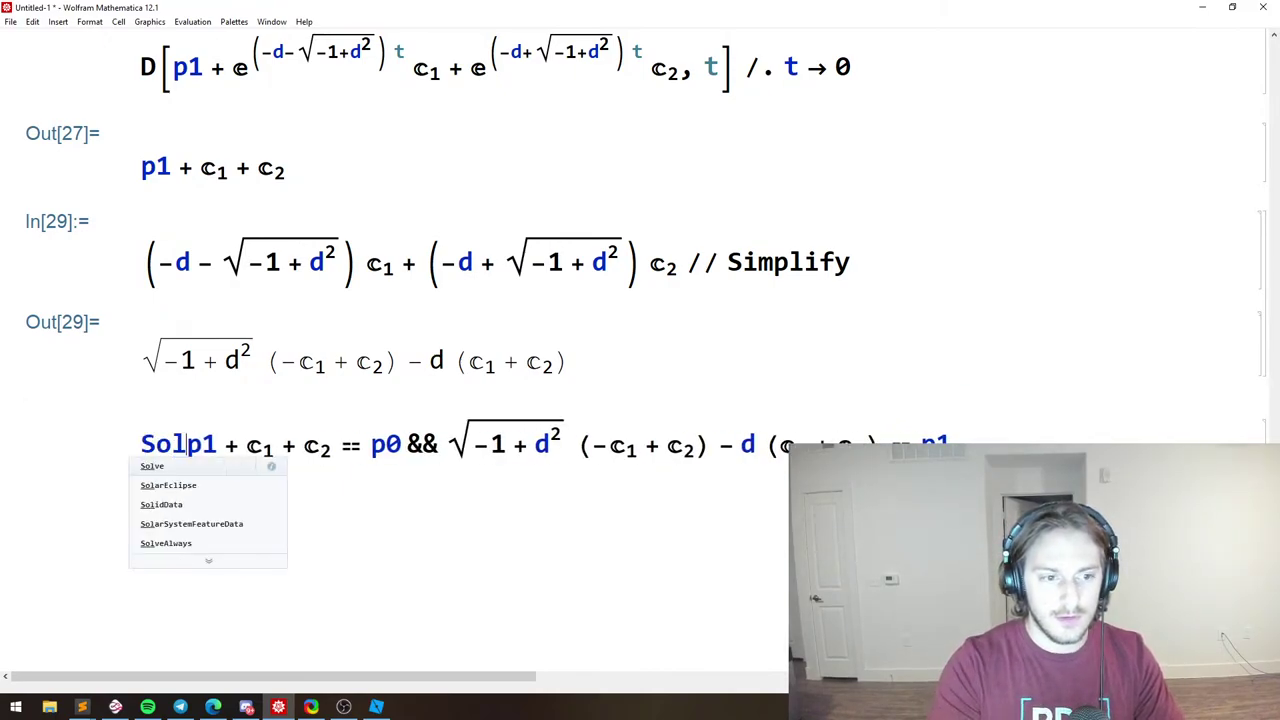
text([)
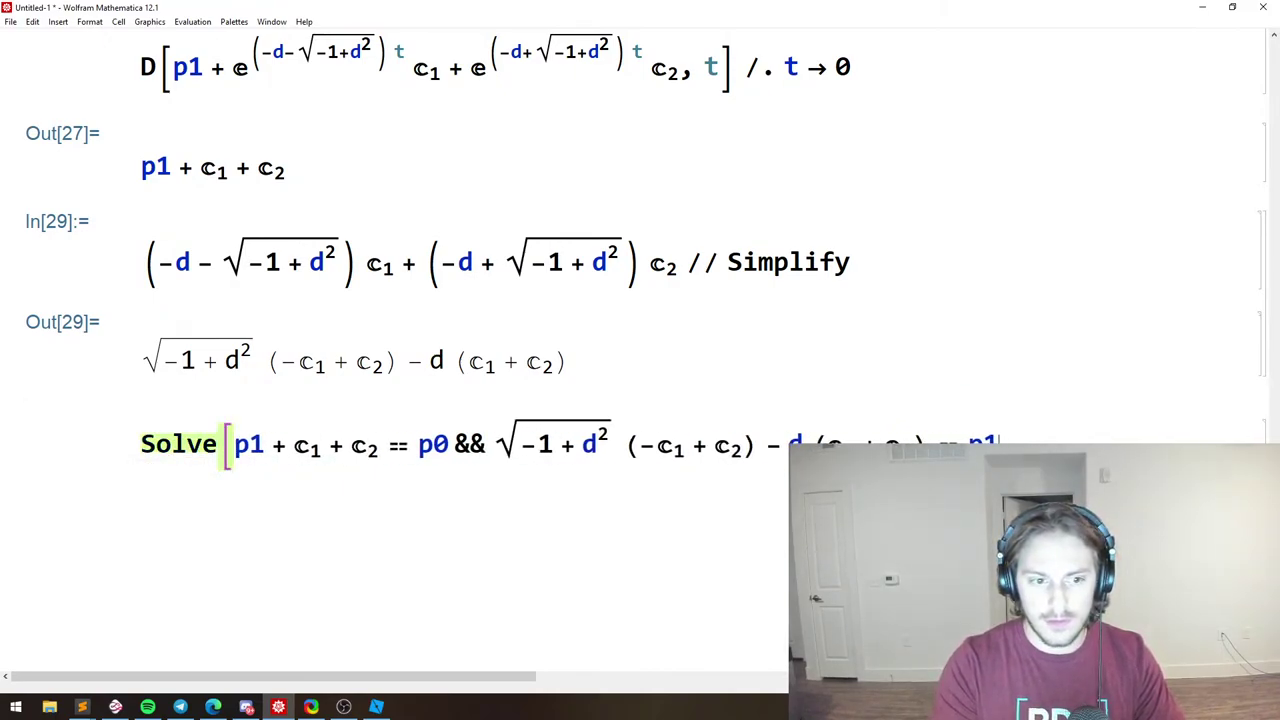
text(])
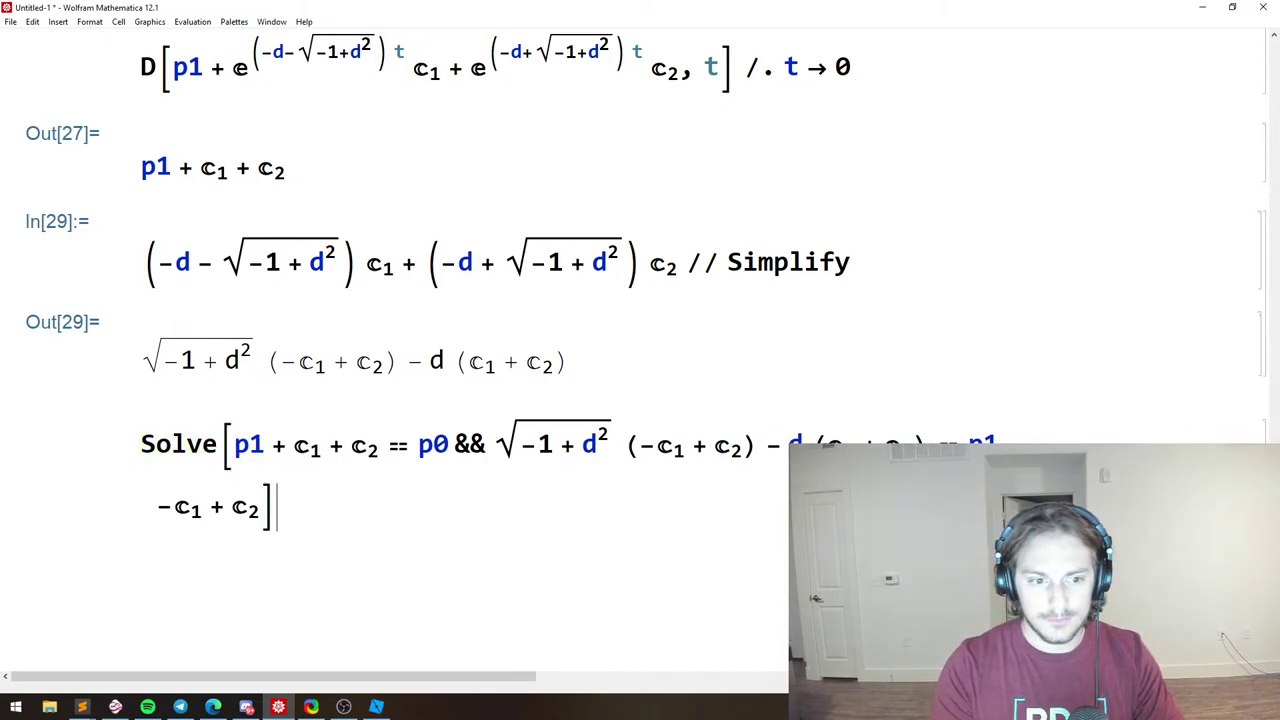
key(BackSpace)
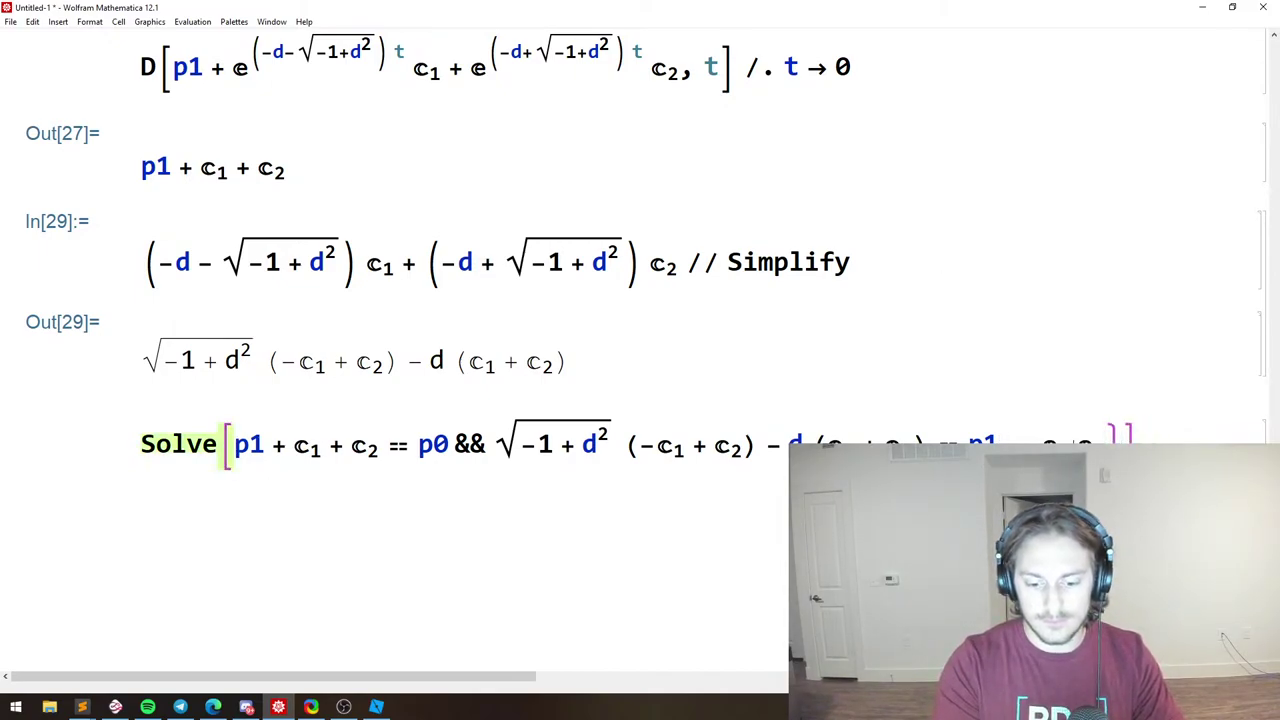
text(,)
key(Left)
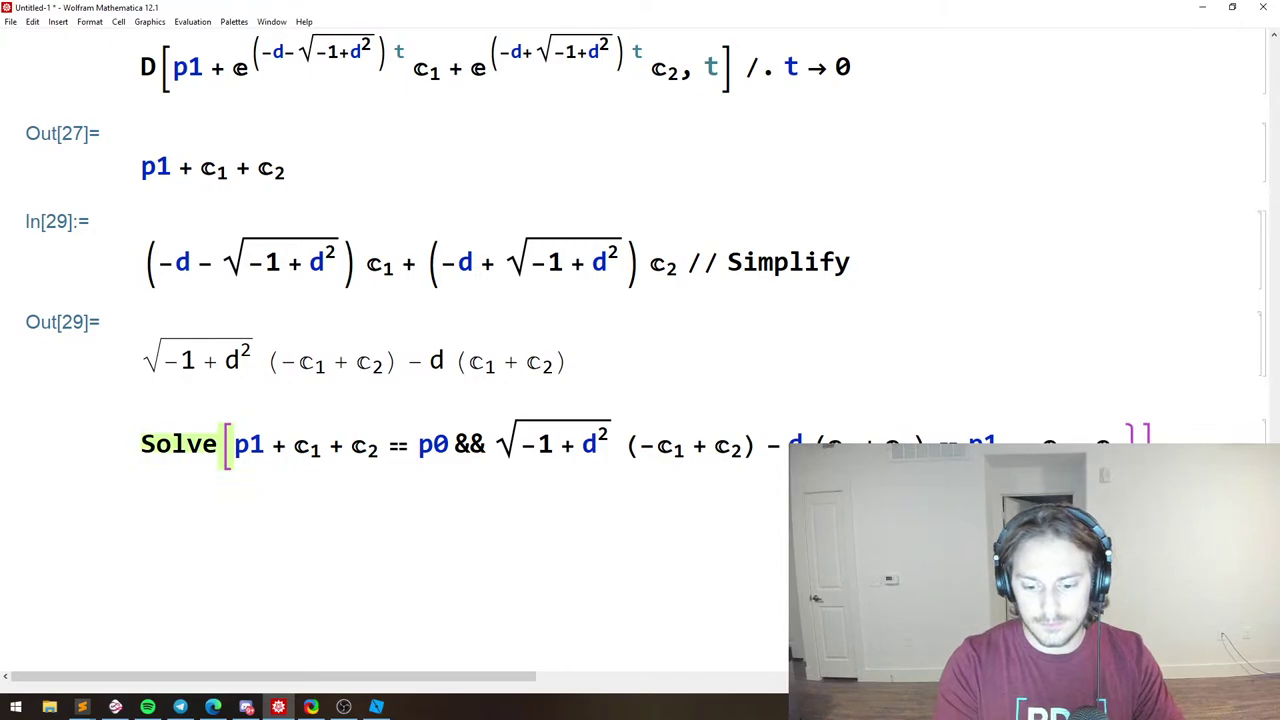
key(shift+Return)
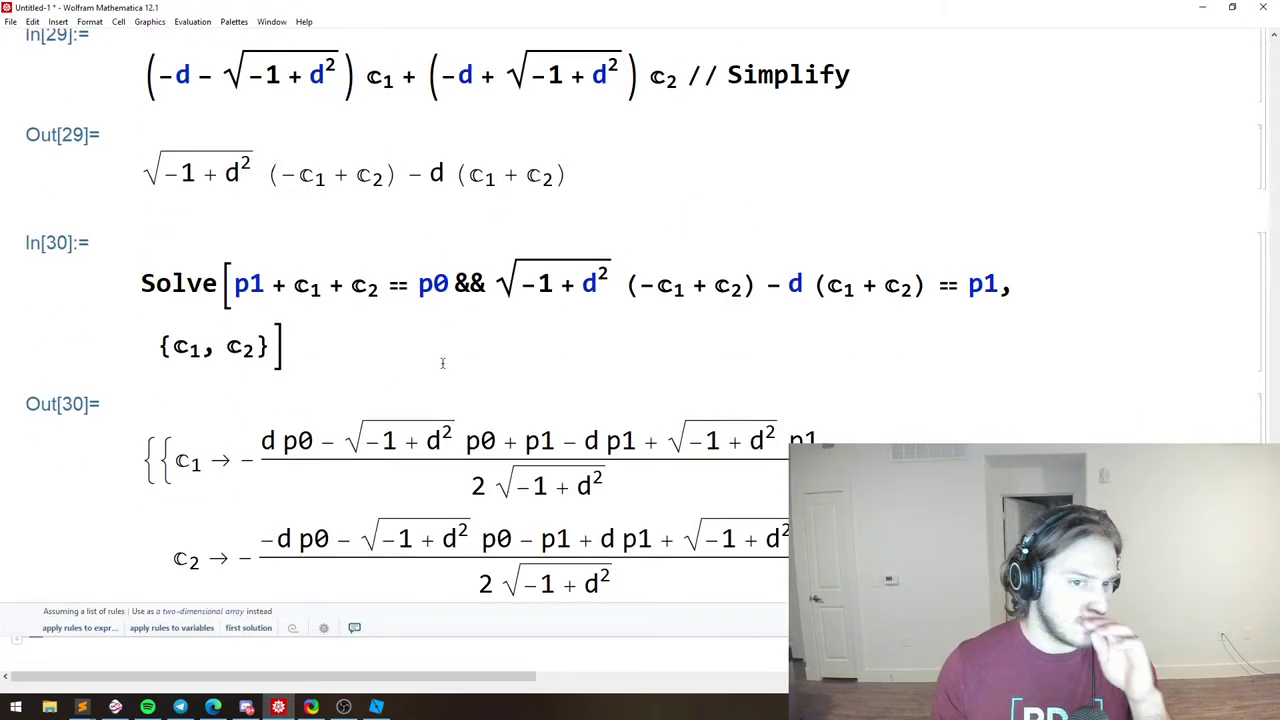
Try appending // Simplify to the Solve call and evaluate it.
click(326, 353)
text(//Sim)
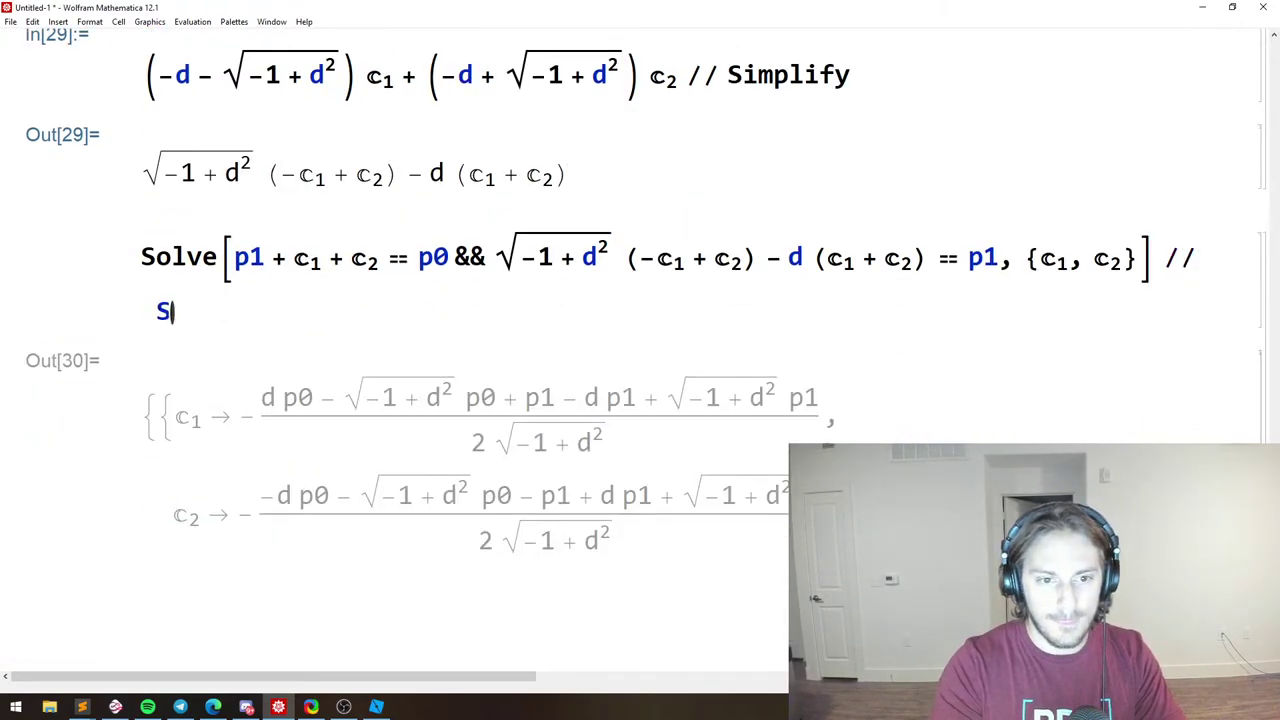
key(shift+Return)
click(320, 343)
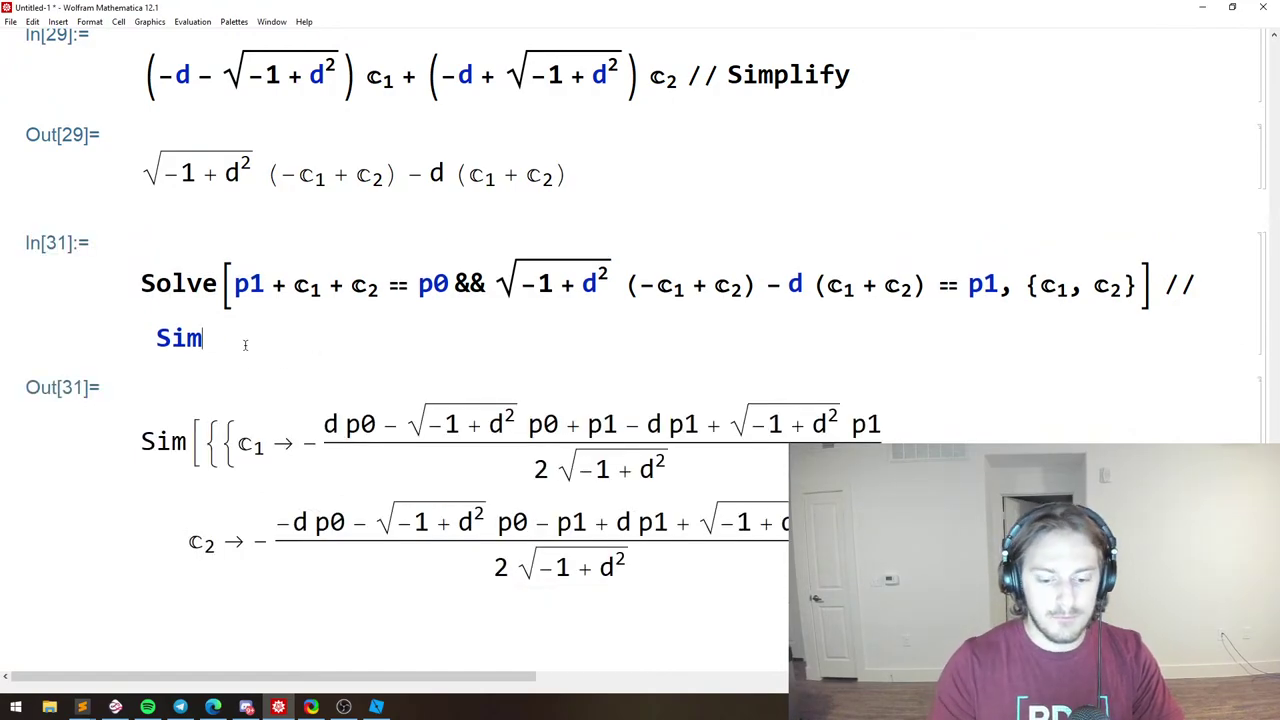
text(plify)
key(shift+Return)
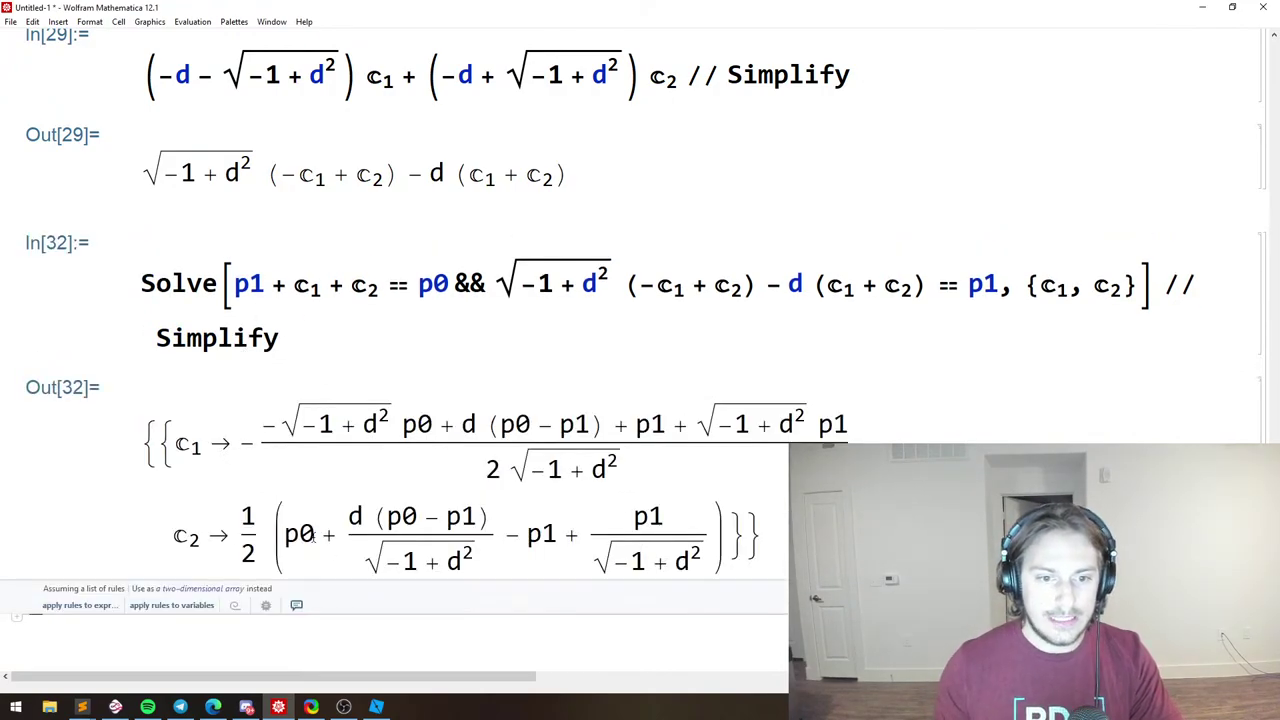
Remove // Simplify from the Solve call and evaluate it again.
drag(282, 348, 1165, 265)
key(BackSpace)
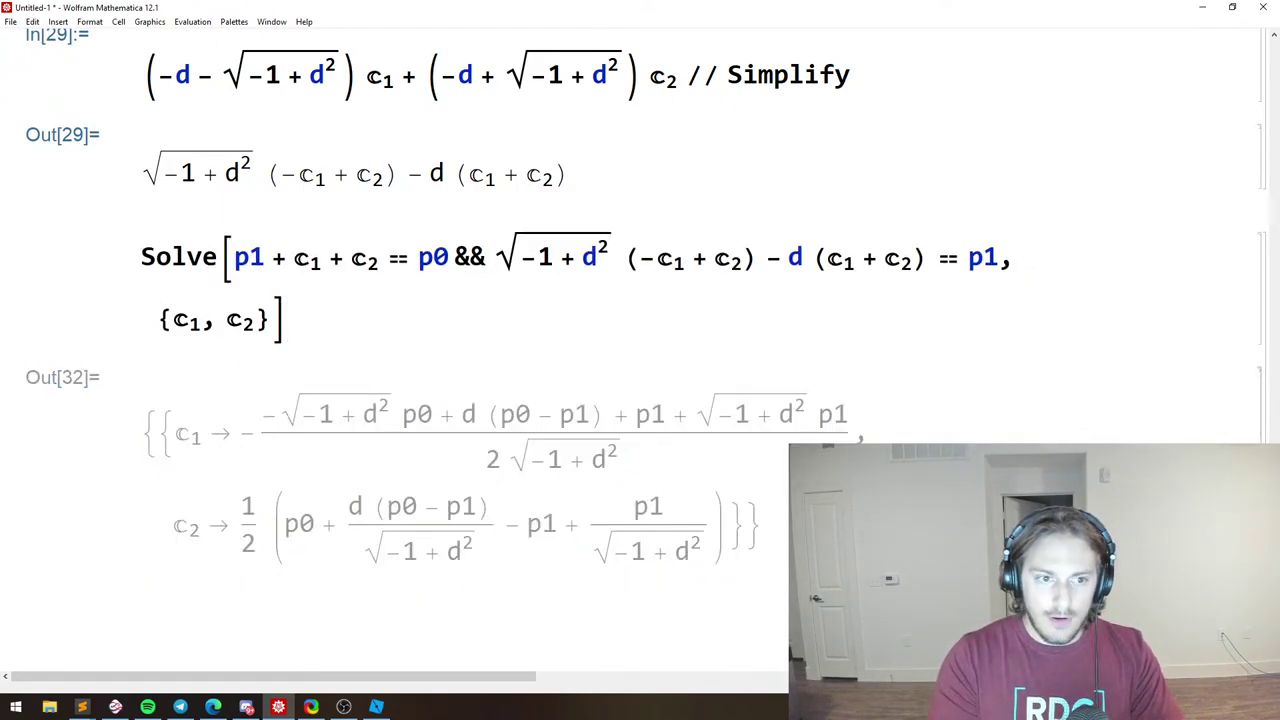
key(shift+Return)
Examine the solved fractions for c1 and c2 and compare them with the equations above.
scroll(333, 311, down, 2)
double_click(333, 311)
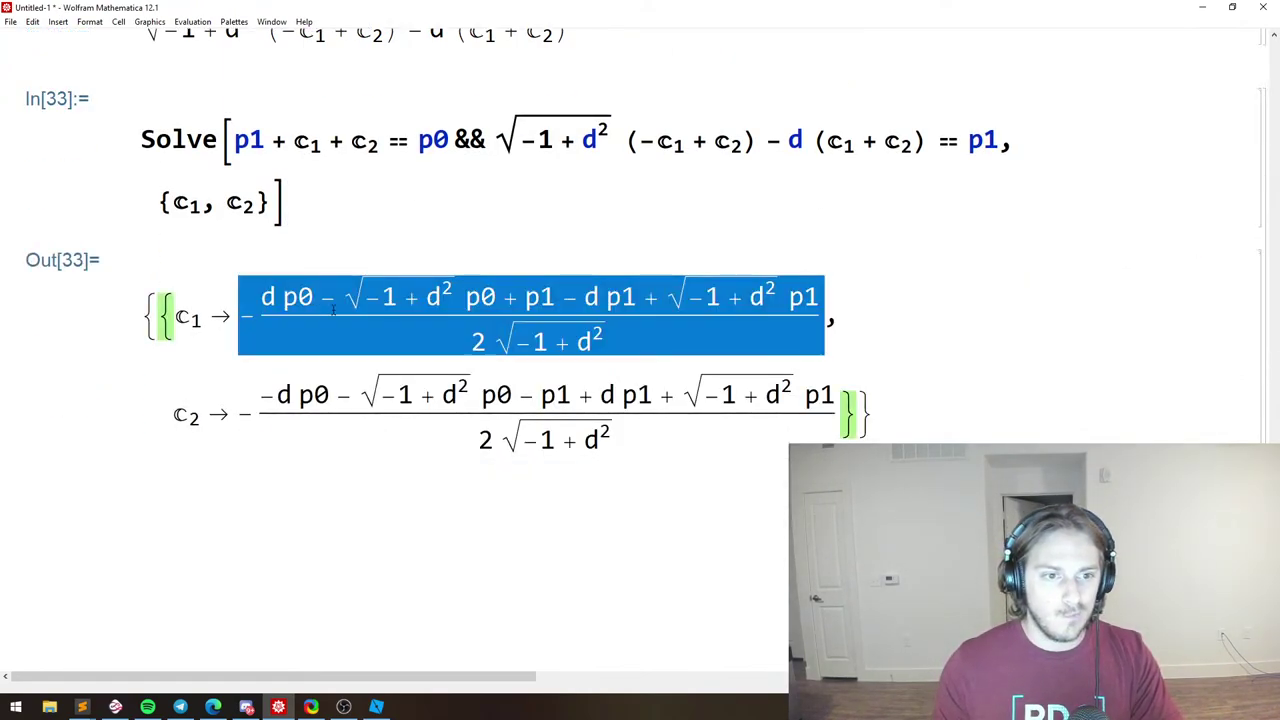
click(386, 309)
drag(222, 318, 636, 316)
click(303, 321)
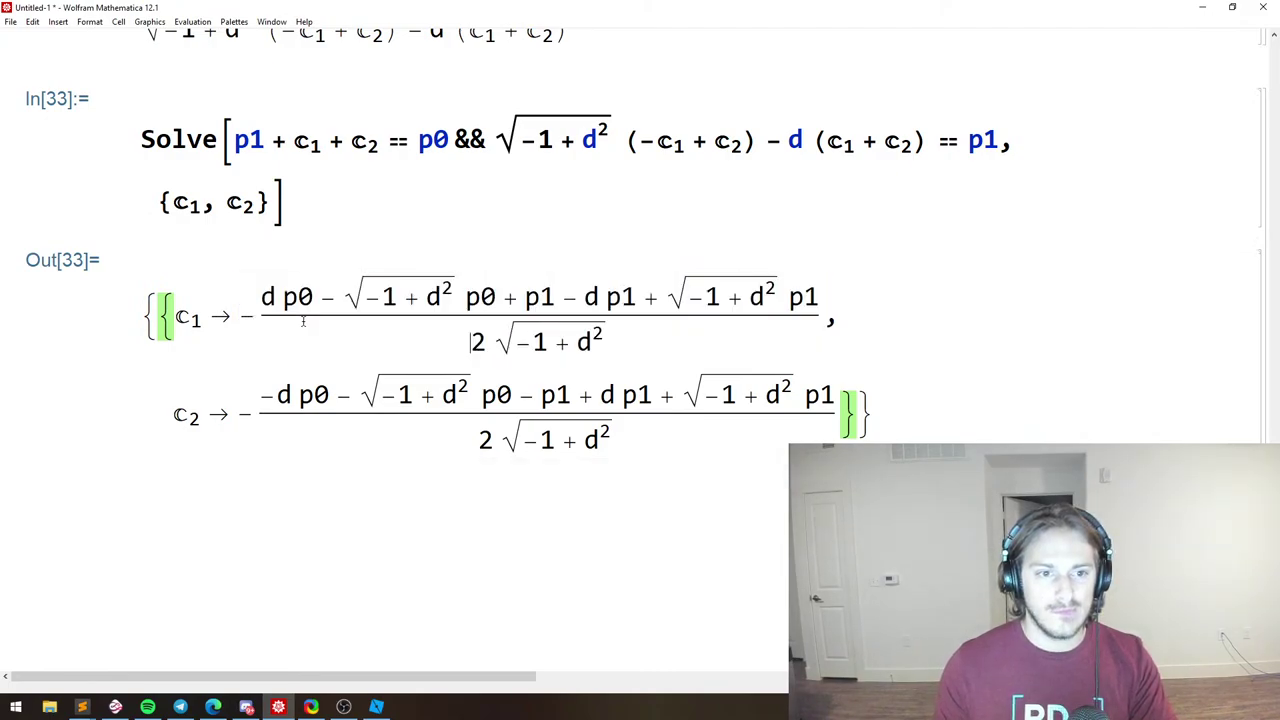
click(394, 297)
scroll(391, 300, up, 3)
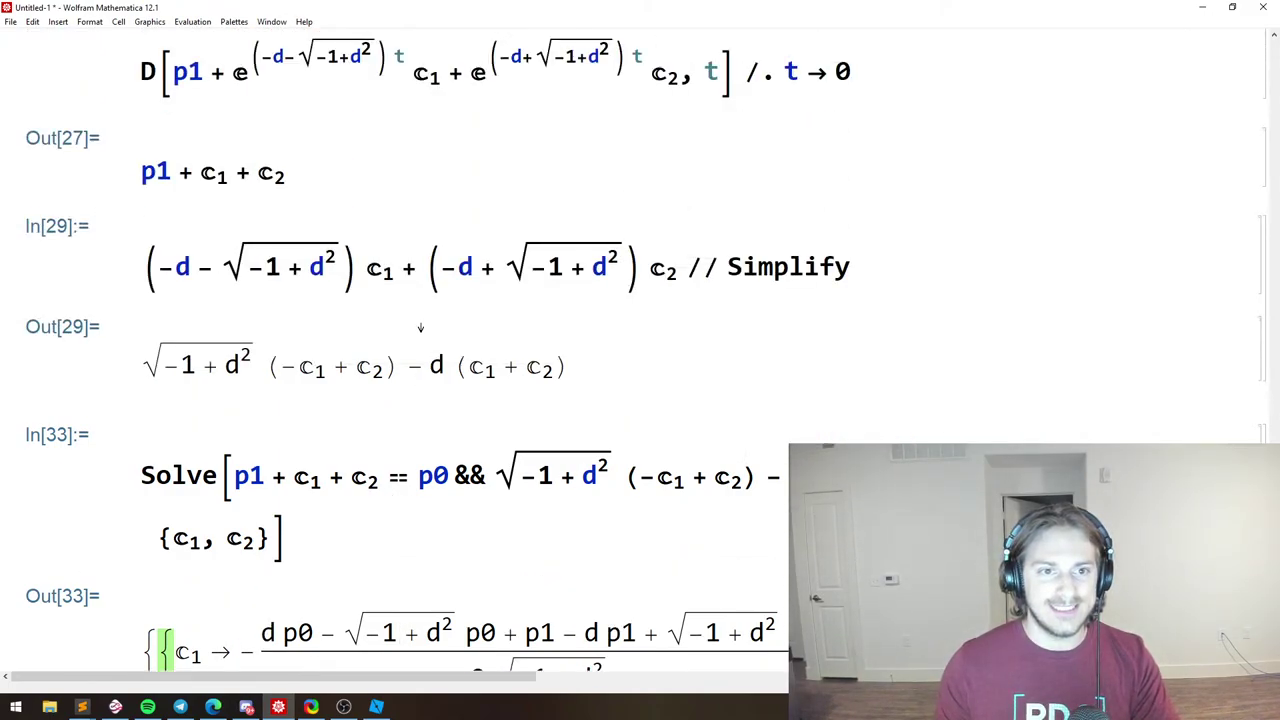
scroll(449, 350, down, 3)
scroll(325, 345, up, 3)
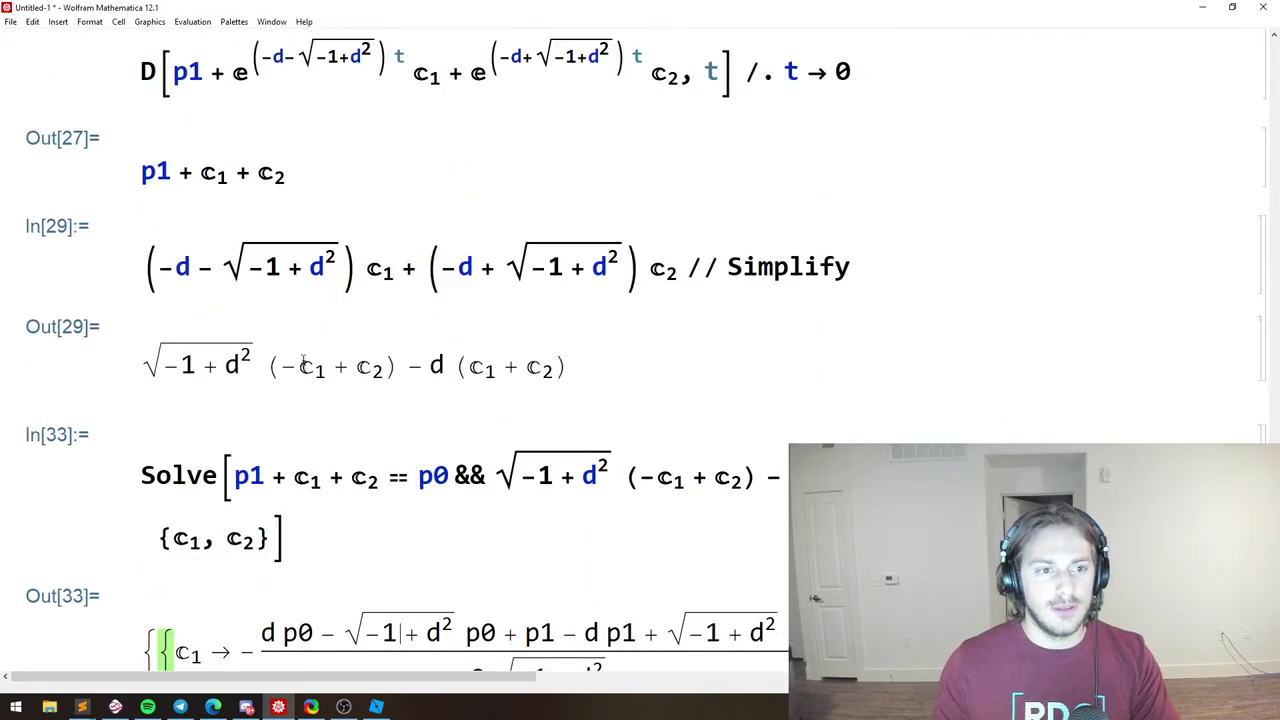
Copy the D expression of the general solution into a new cell, extend it to the second derivative (t, t), and evaluate it.
scroll(426, 347, up, 4)
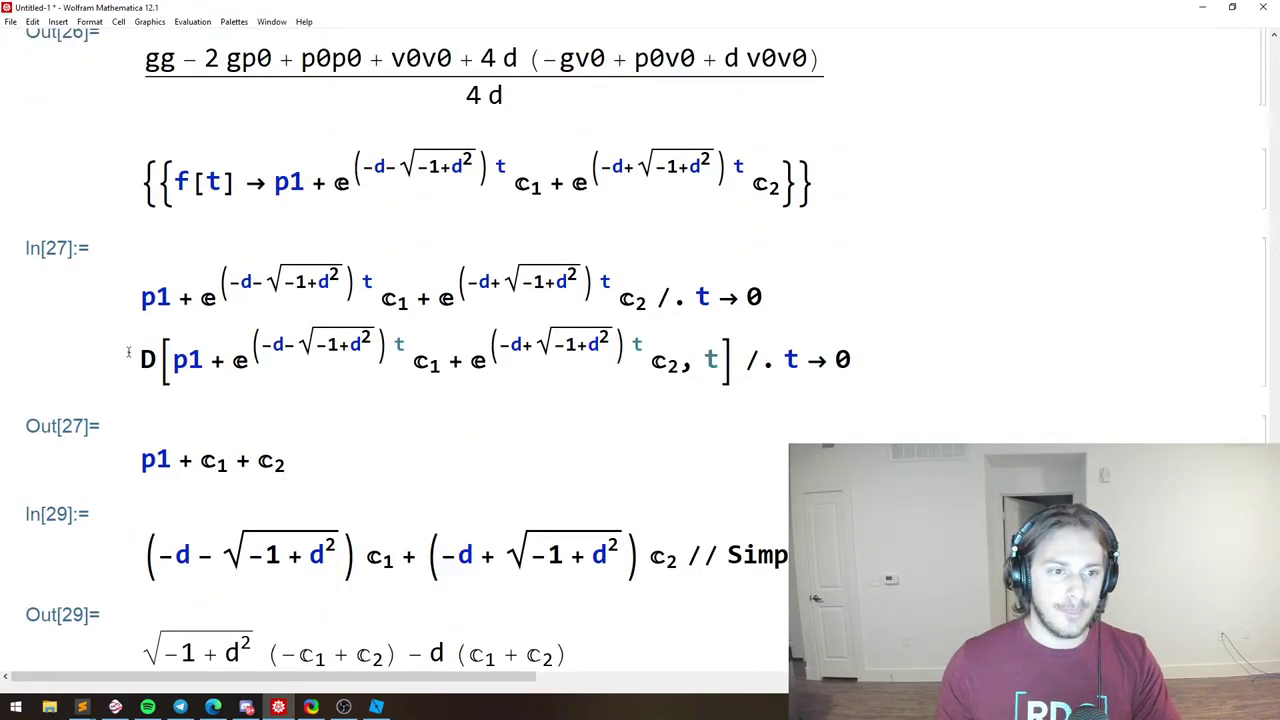
drag(128, 352, 746, 371)
key(ctrl+c)
scroll(357, 400, down, 10)
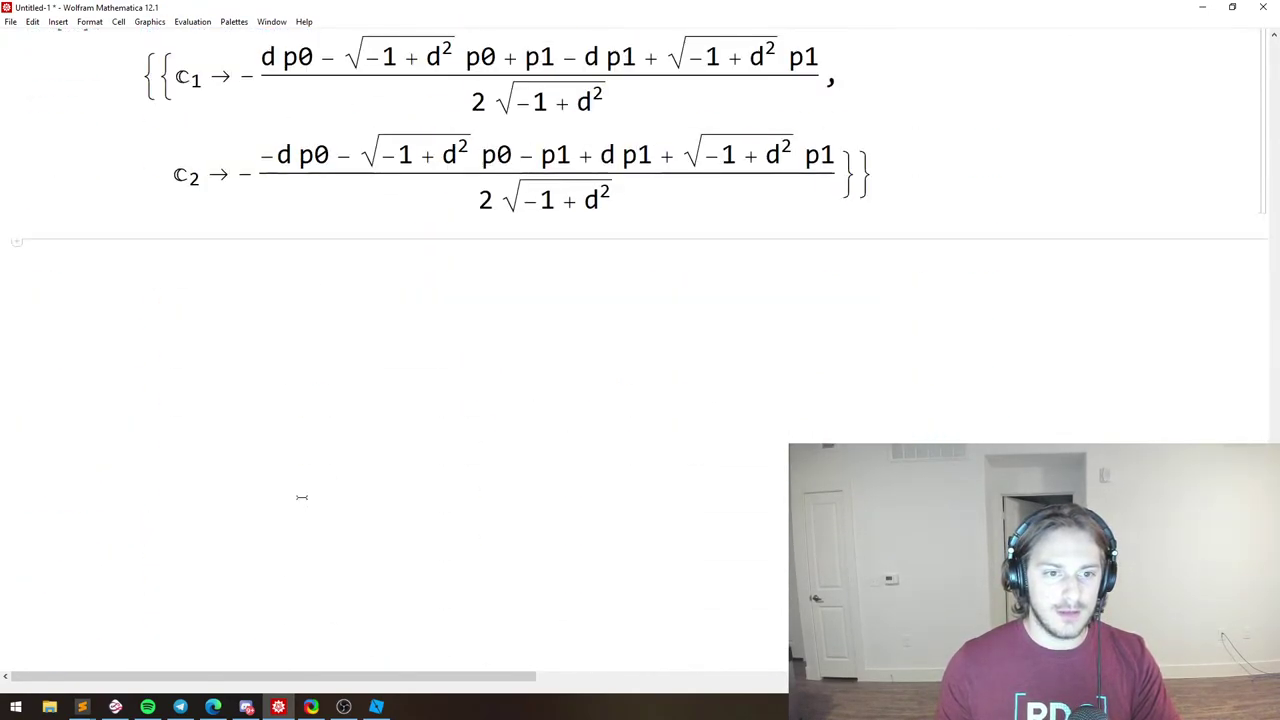
click(300, 494)
key(ctrl+v)
key(Left)
text(, t)
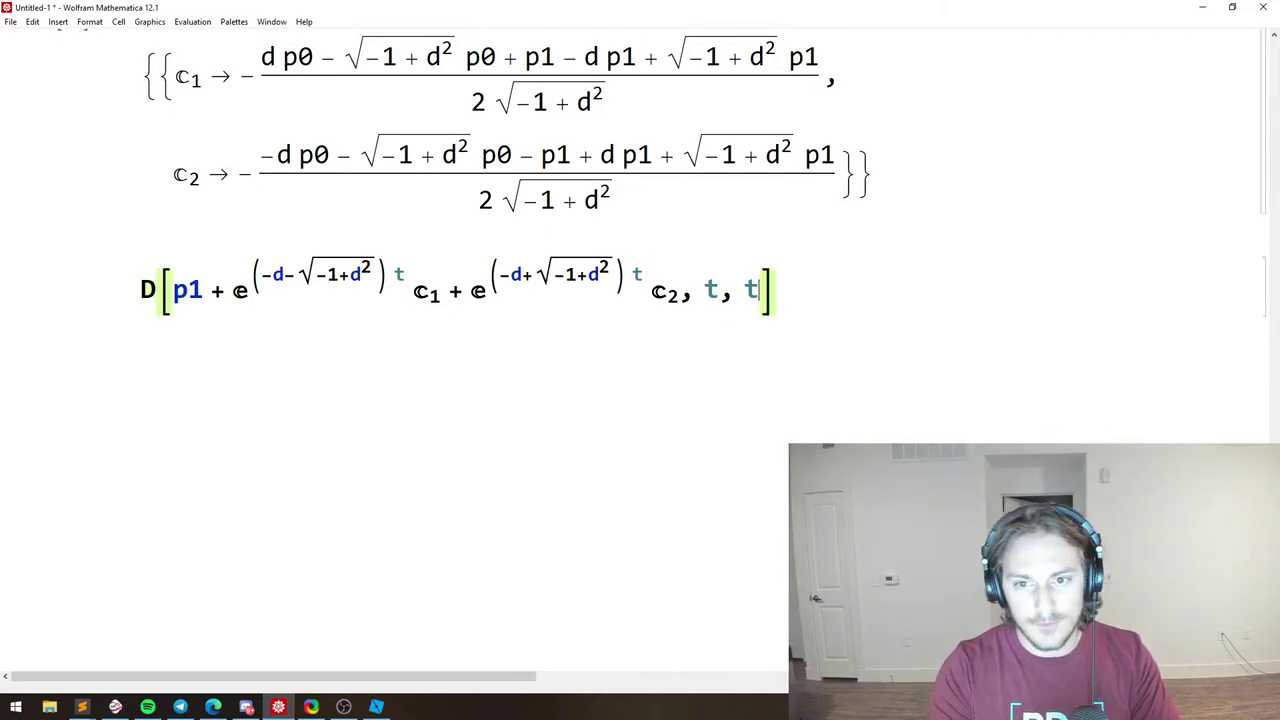
key(shift+Return)
Square the second-derivative expression and evaluate the cell.
click(840, 330)
text(^2)
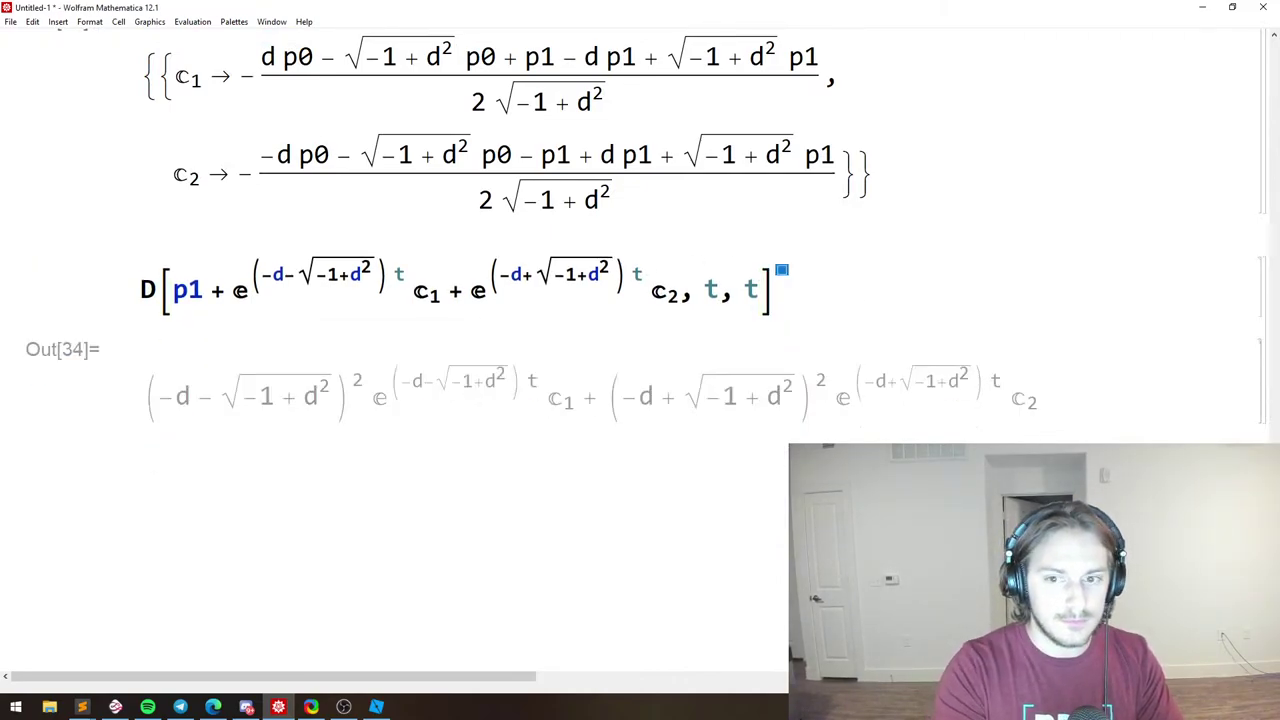
key(shift+Return)
Wrap the squared second derivative in Integrate with respect to t and evaluate the cell.
drag(837, 331, 350, 93)
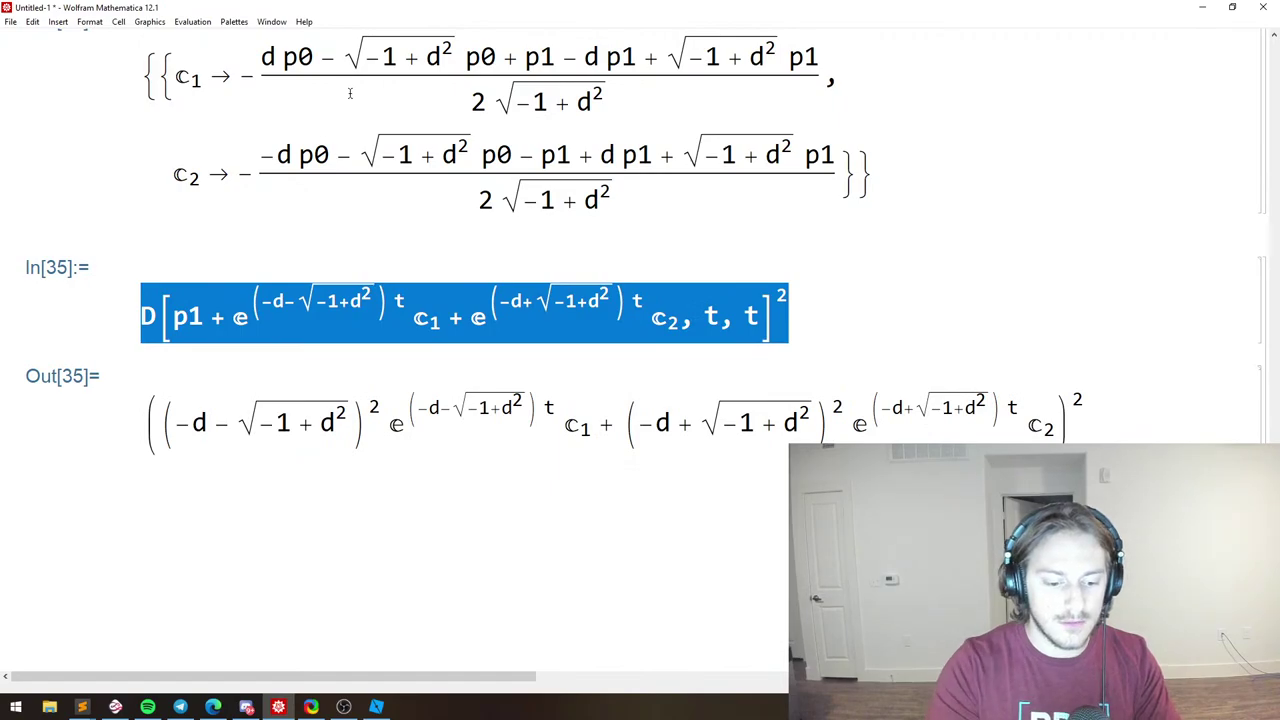
key(ctrl+x)
text(Integrate[)
key(ctrl+v)
text(],)
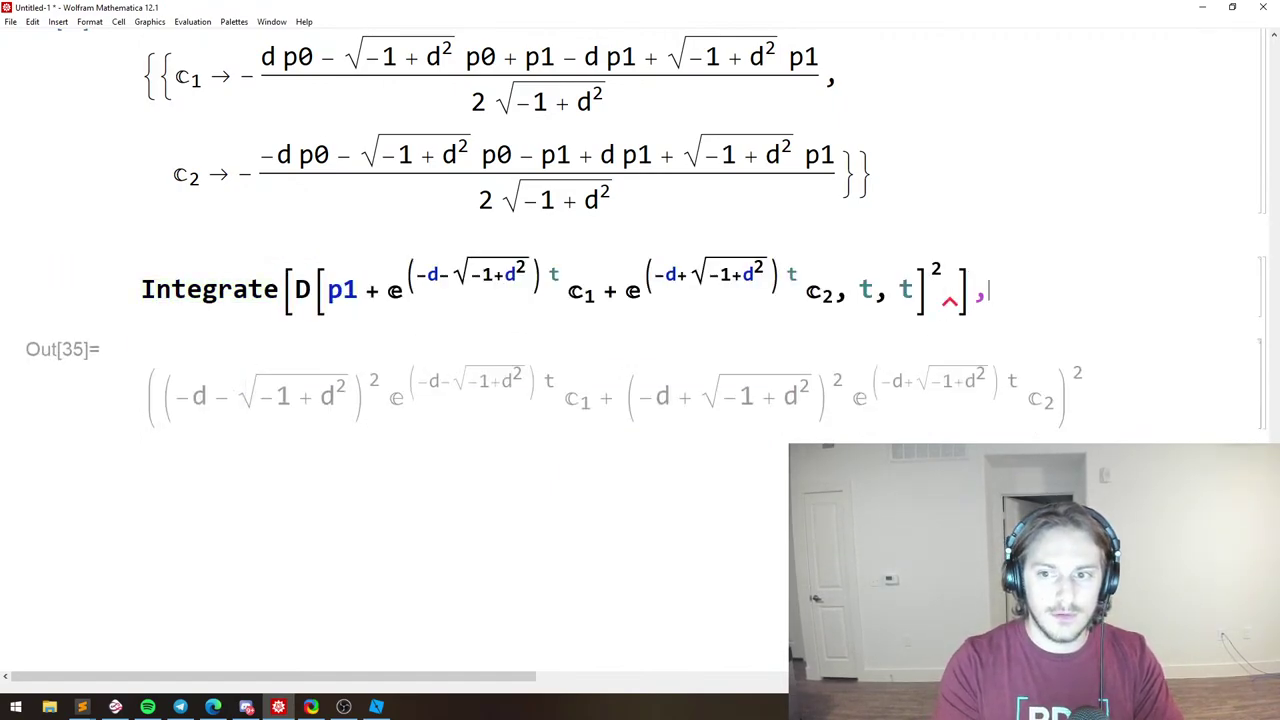
key(BackSpace)
key(Left)
text(, t)
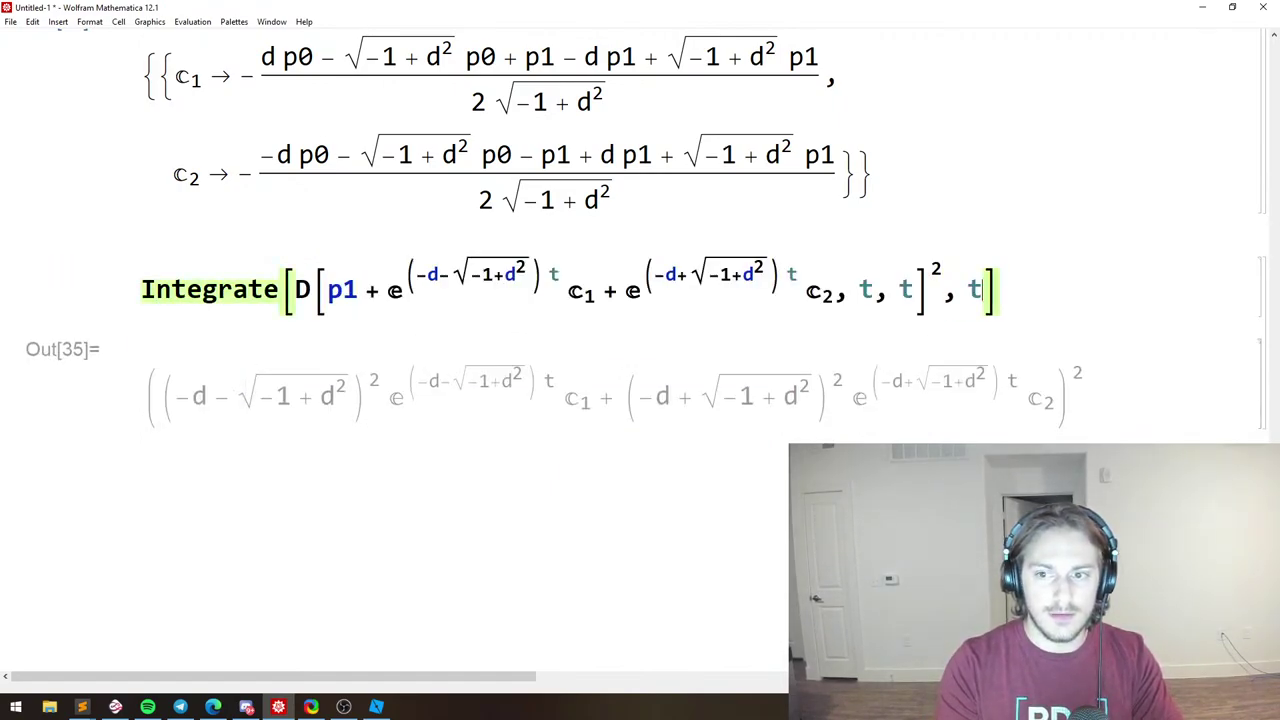
key(shift+Return)
Copy the integral result into a new Limit expression below it and begin its limit argument in t.
drag(830, 515, 88, 270)
scroll(225, 429, down, 1)
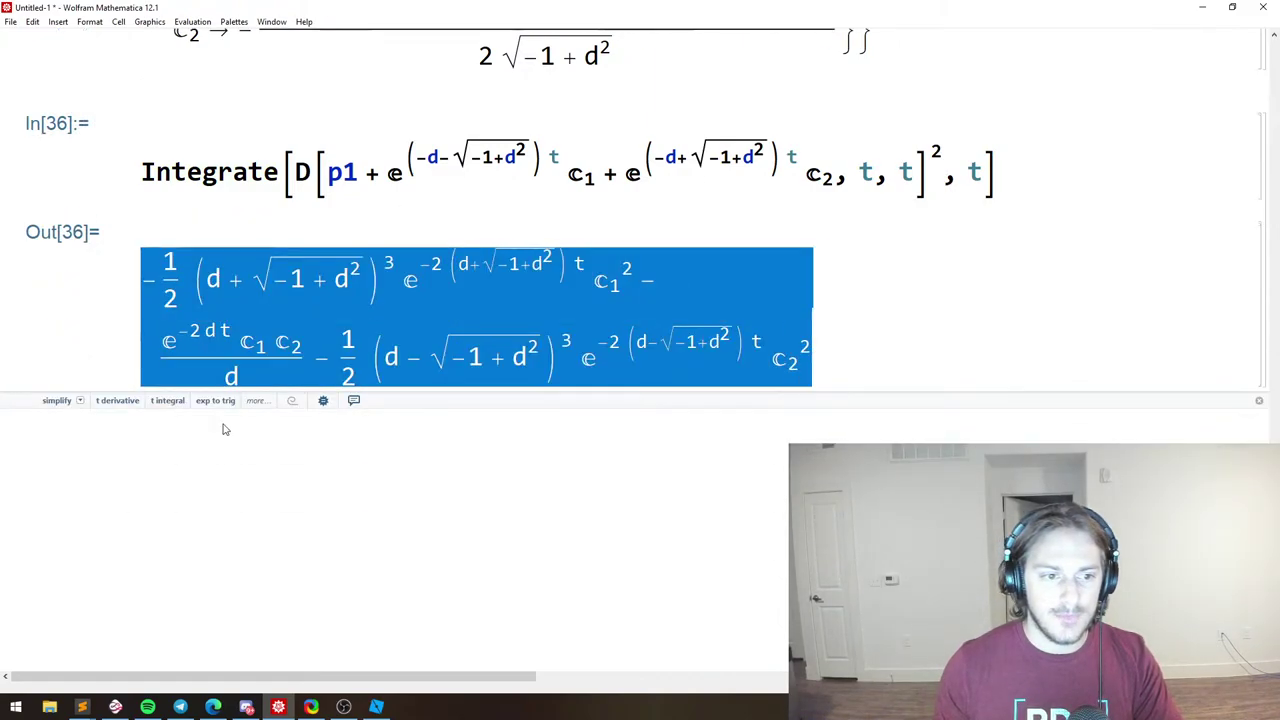
click(225, 429)
text(Limit[)
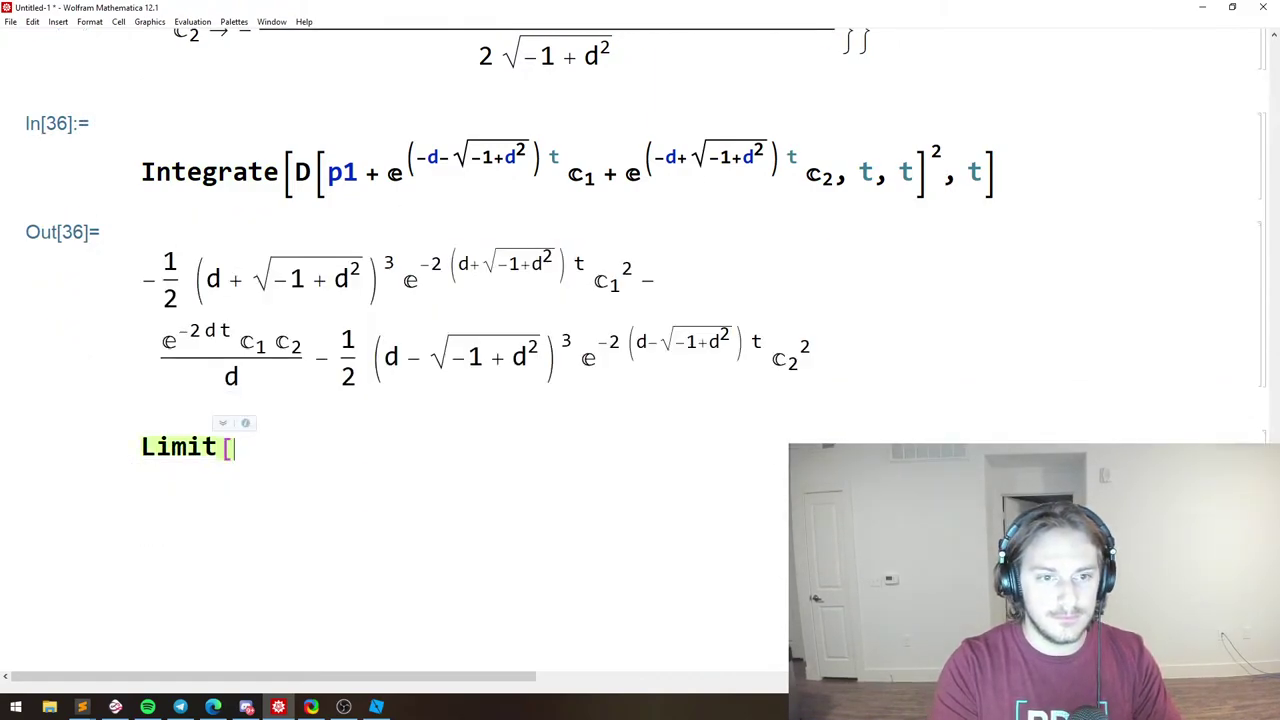
key(ctrl+v)
text(, t0)
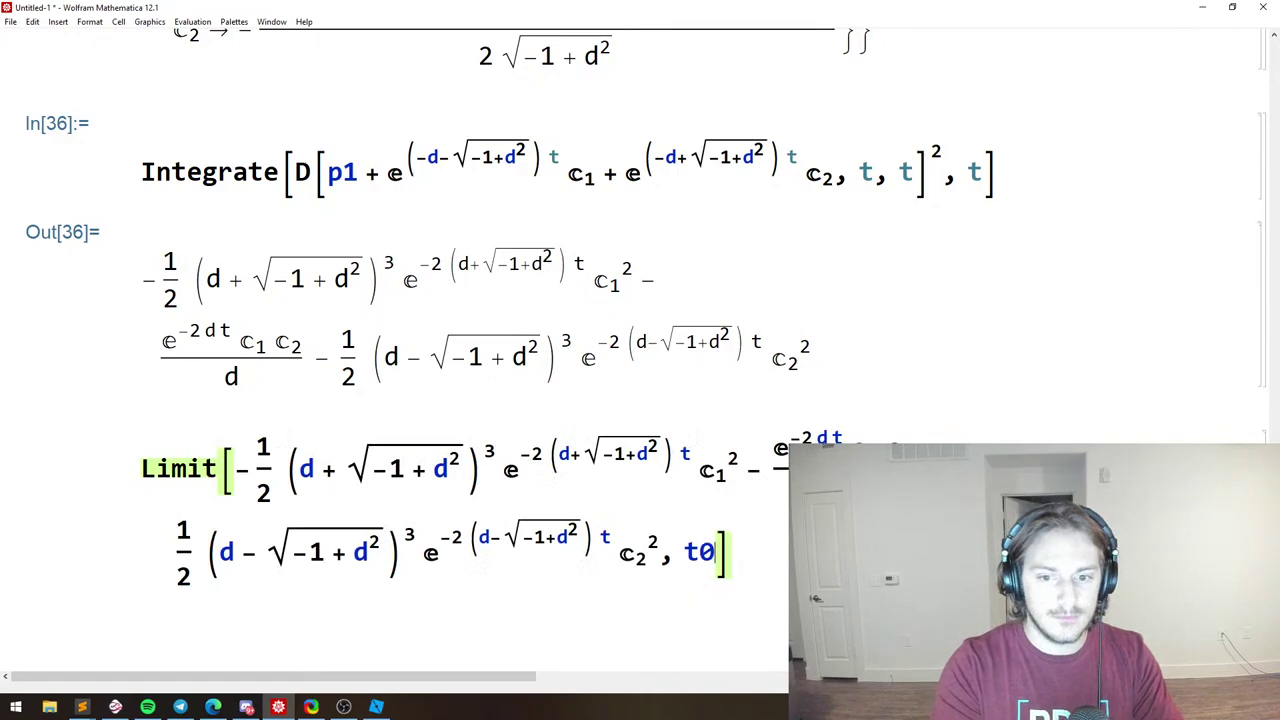
Complete the Limit of the integrated expression with t -> Infinity and evaluate it.
key(BackSpace)
text(->Inf)
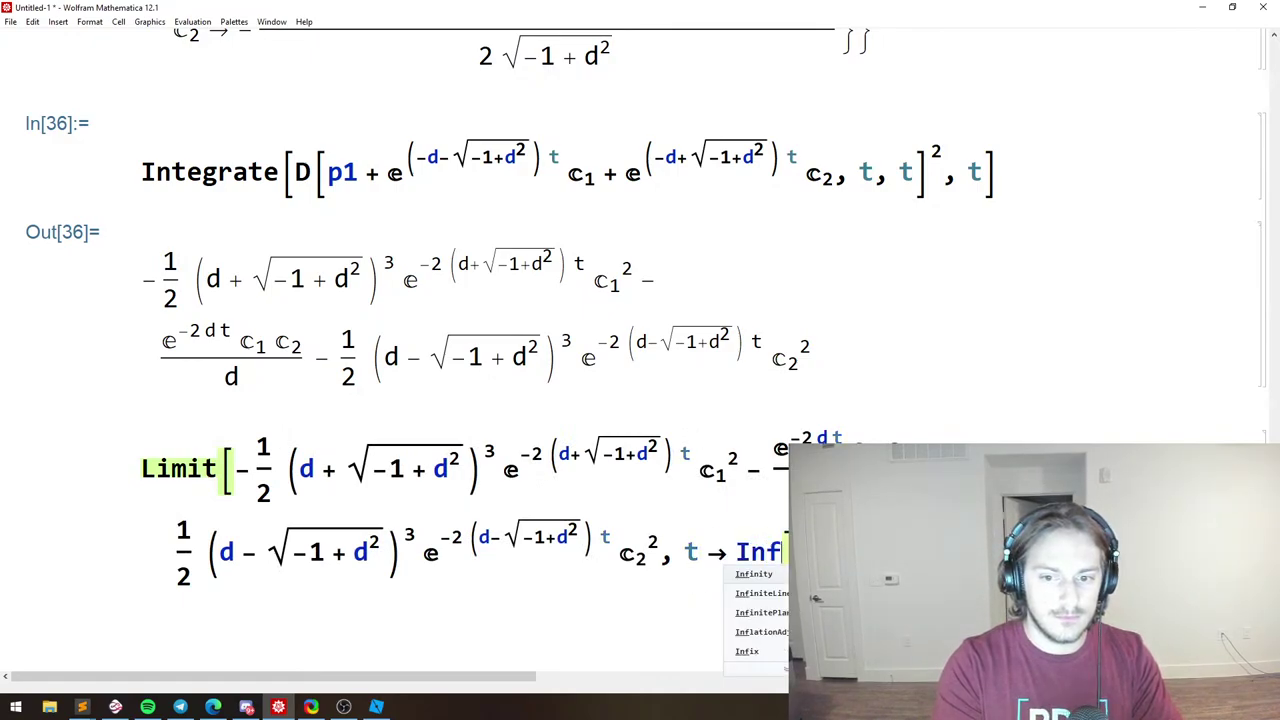
key(Tab)
key(shift+Return)
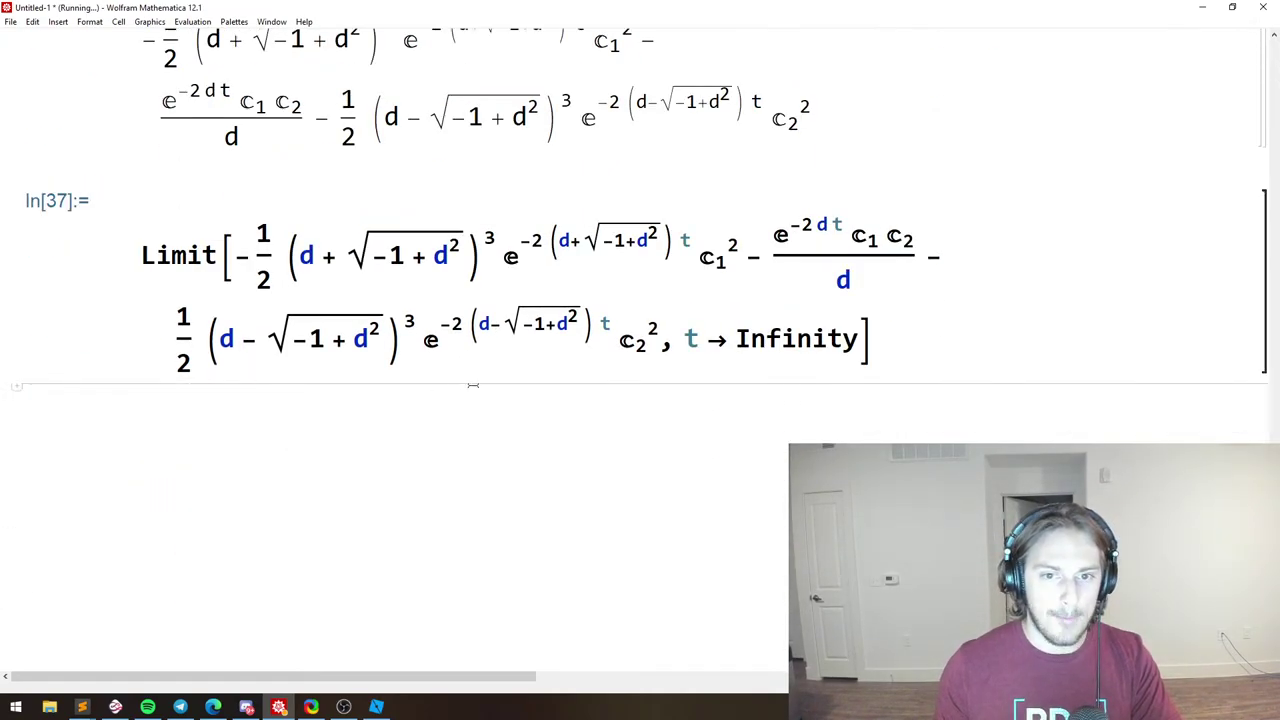
scroll(473, 385, down, 1)
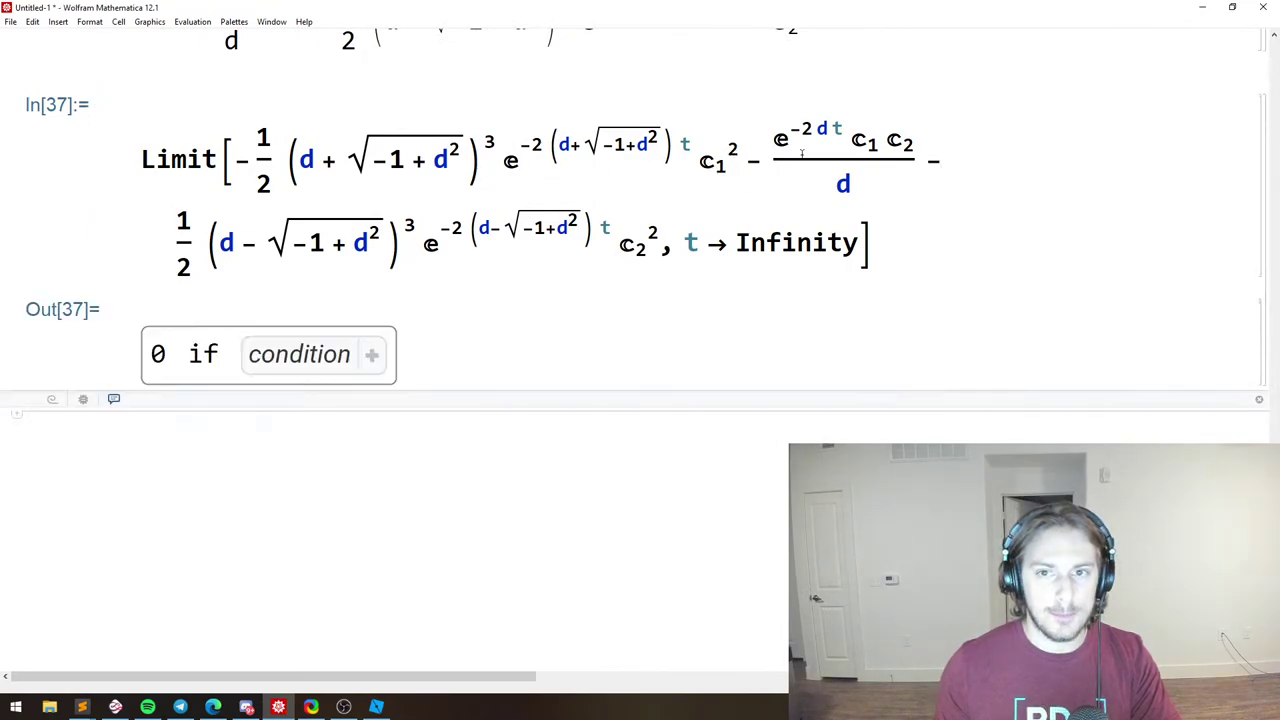
Examine the conditional limit result against the terms of its input, especially the c1 c2 fraction, and the preceding integral.
click(626, 304)
scroll(600, 337, up, 6)
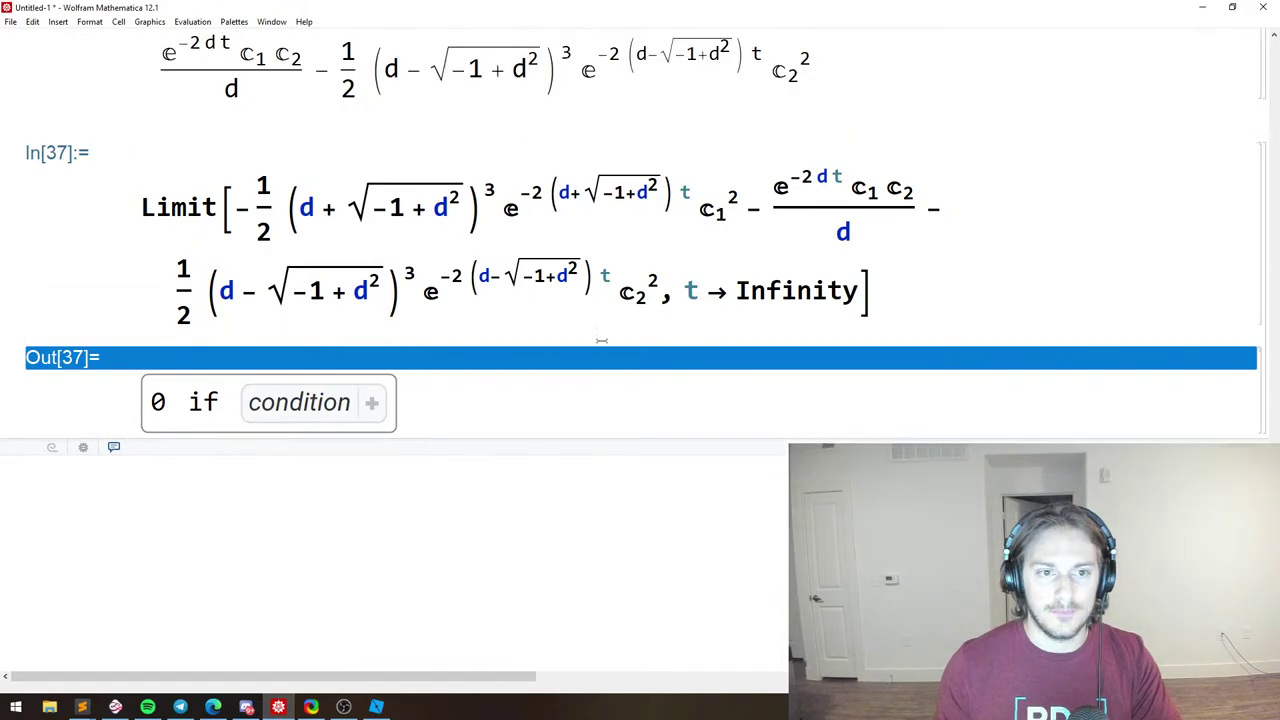
scroll(398, 380, down, 6)
click(338, 305)
scroll(369, 309, up, 5)
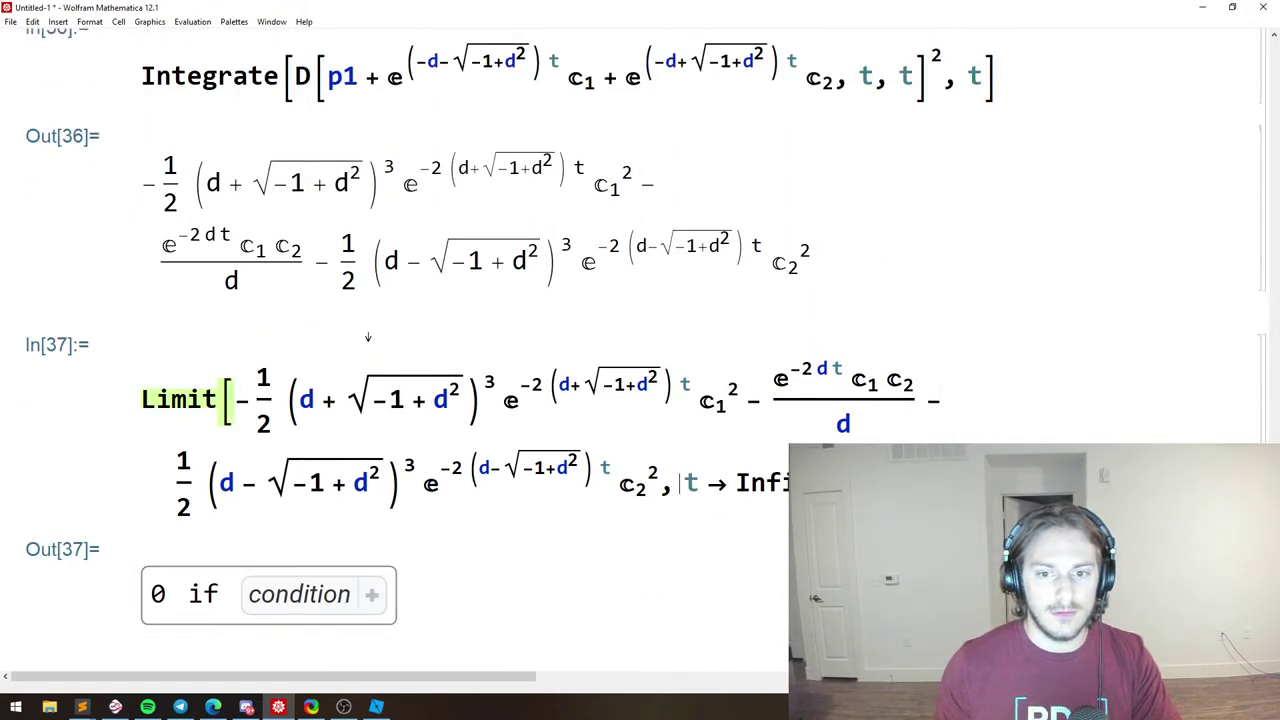
drag(809, 375, 742, 397)
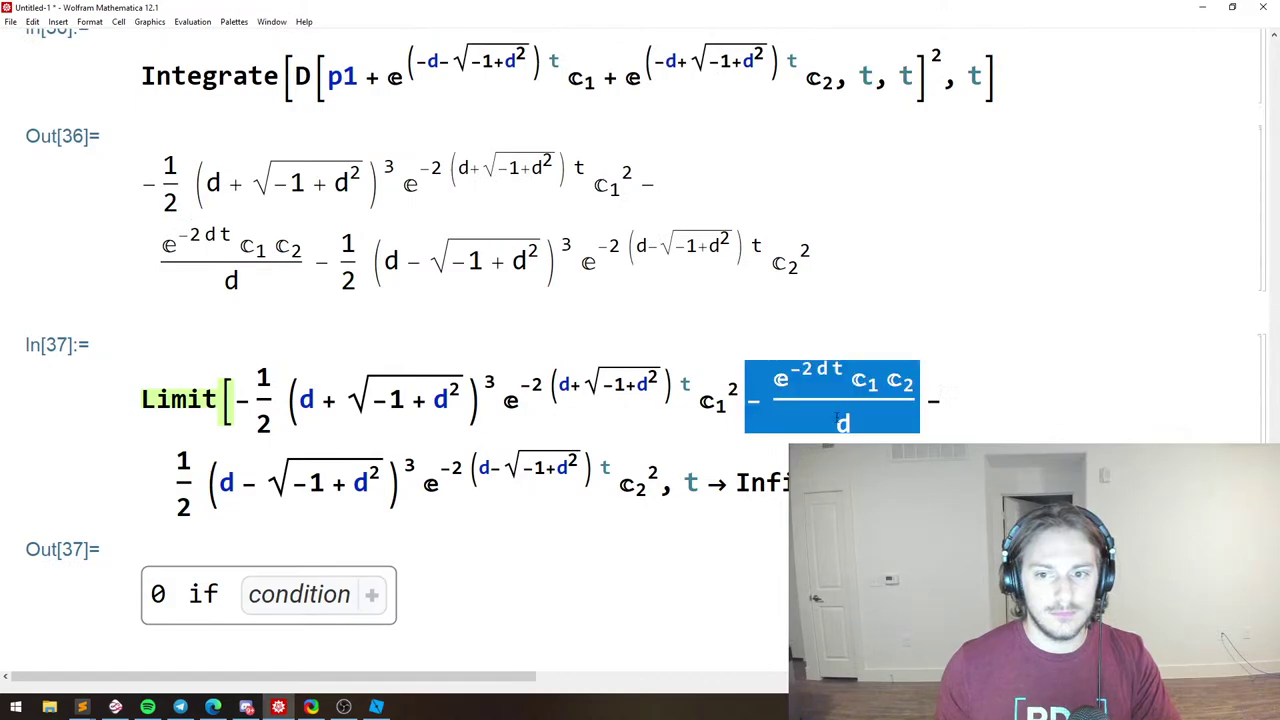
click(735, 396)
scroll(354, 384, up, 2)
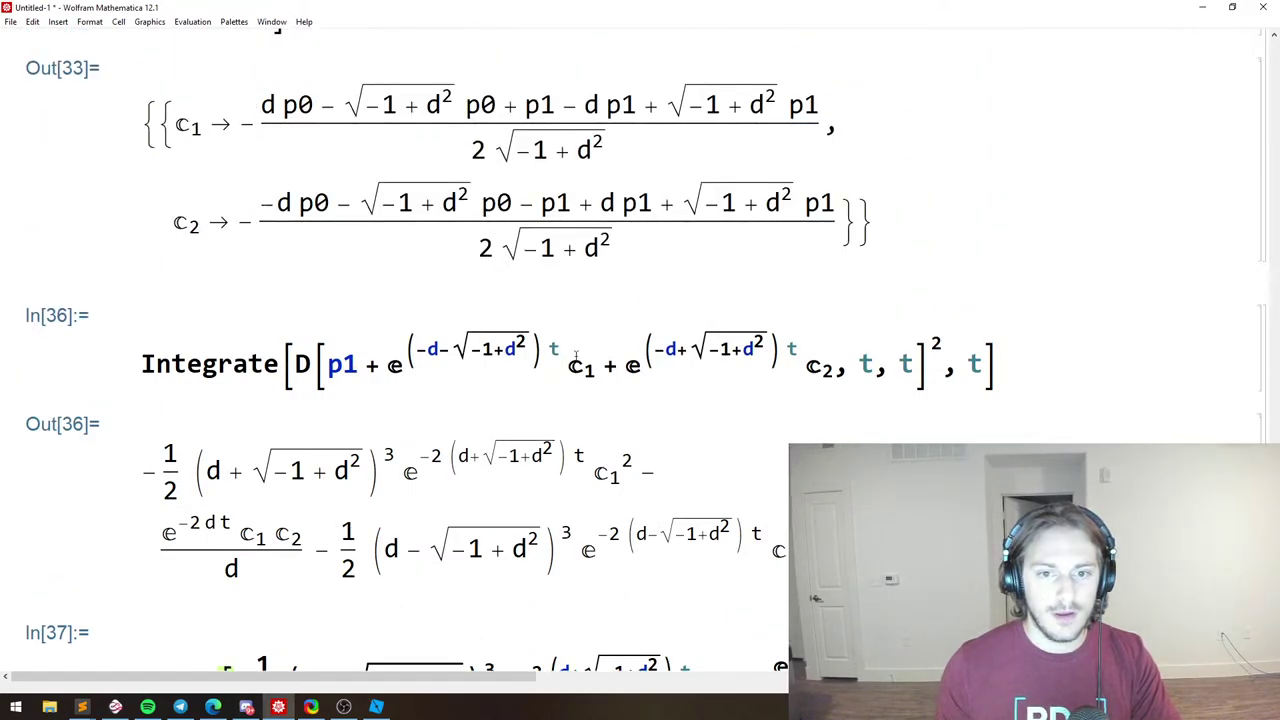
Copy the general solution in p1, c1 and c2 from inside the integral's D[] into a new input cell after the limit result.
drag(326, 364, 840, 368)
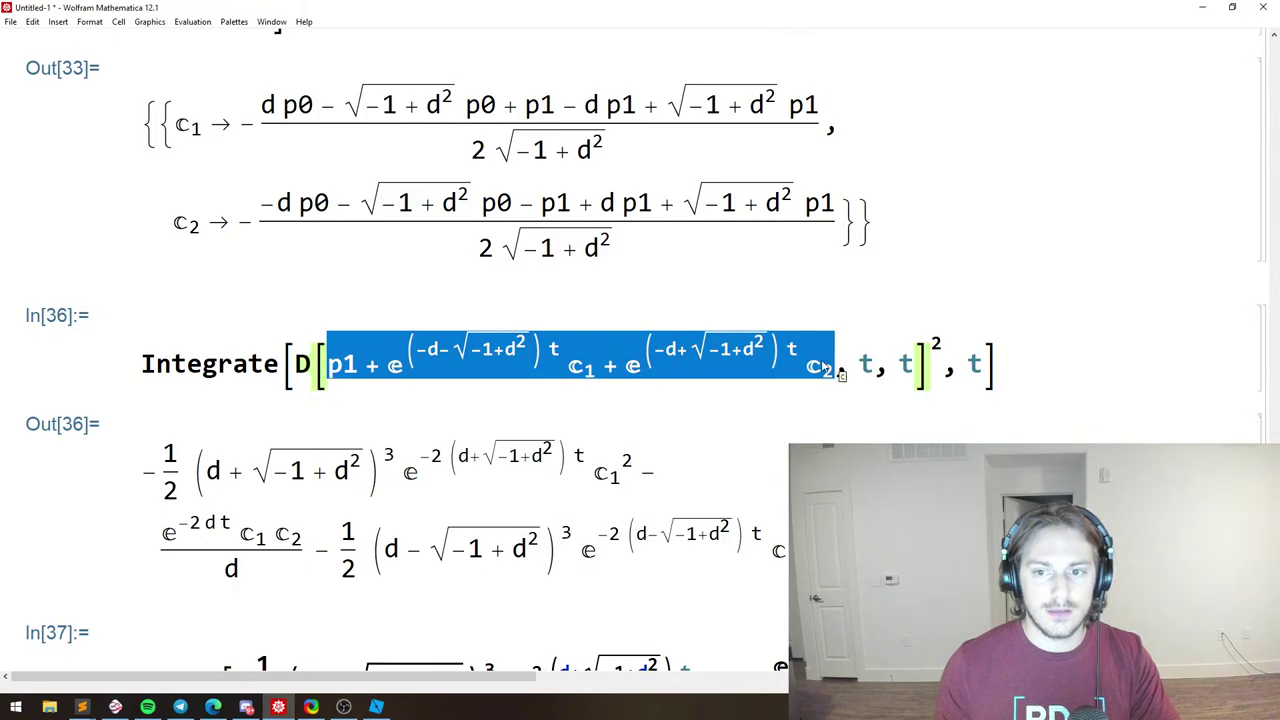
scroll(248, 363, down, 8)
scroll(248, 363, down, 5)
scroll(262, 279, up, 13)
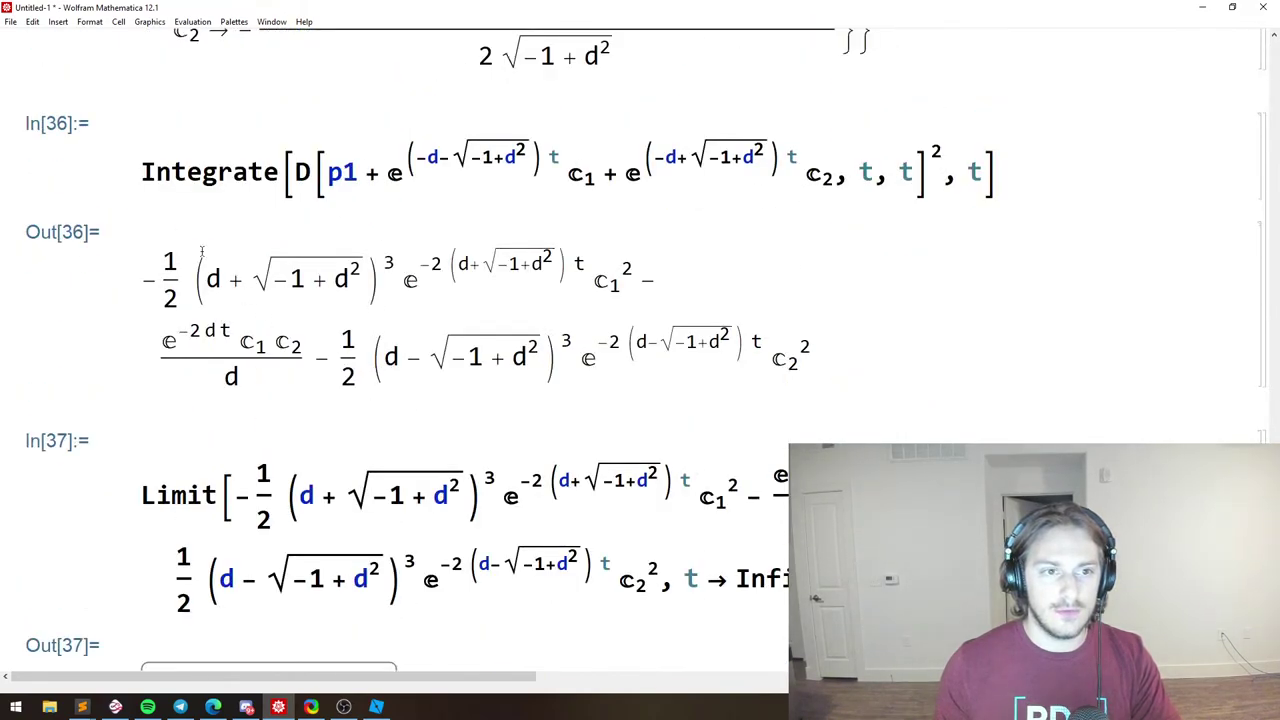
Append /. with the solved replacement rules for c1 and c2 to the copied general solution and evaluate it.
drag(163, 113, 850, 213)
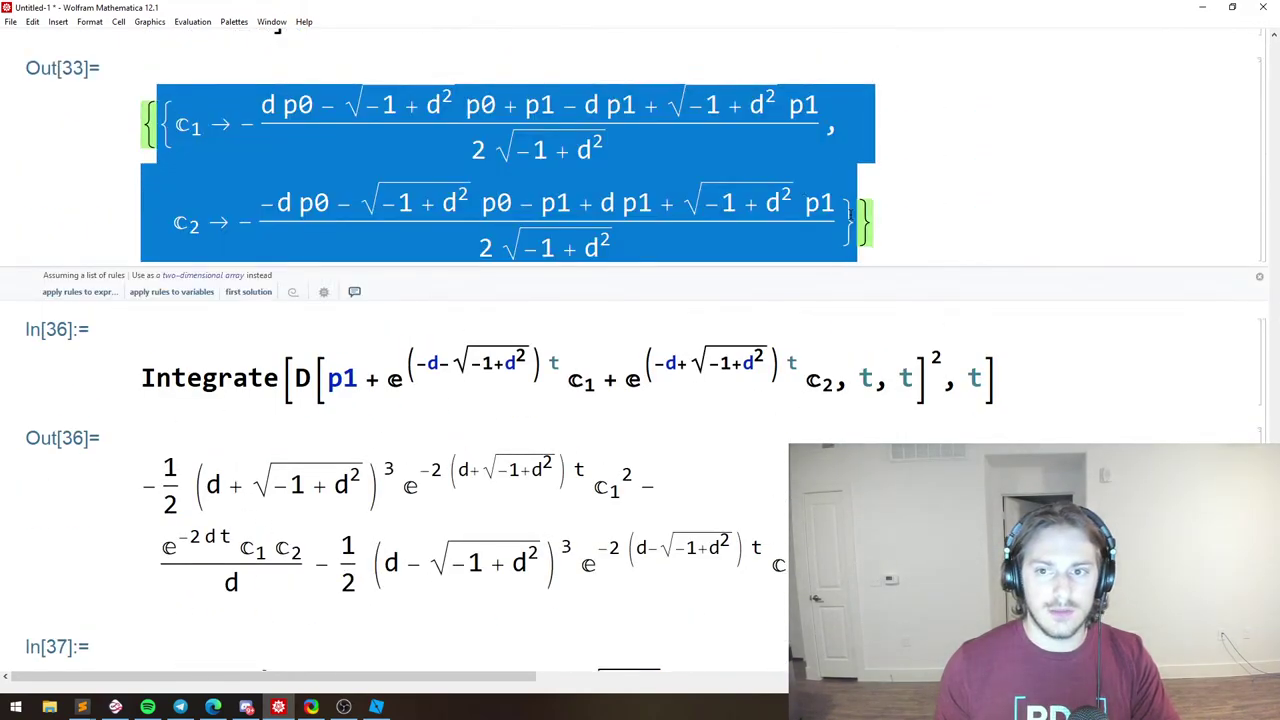
scroll(450, 290, down, 12)
text({c1 -> -((d p0 - Sqrt[-1 + d^2] p0 + p1 - d p1 + Sqrt[-1 + d^2] p1)/(2 Sqrt[-1 + d^2])), c2 -> -((-d p0 - Sqrt[-1 + d^2] p0 - p1 + d p1 + Sqrt[-1 + d^2] p1)/(2 Sqrt[-1 + d^2]))})
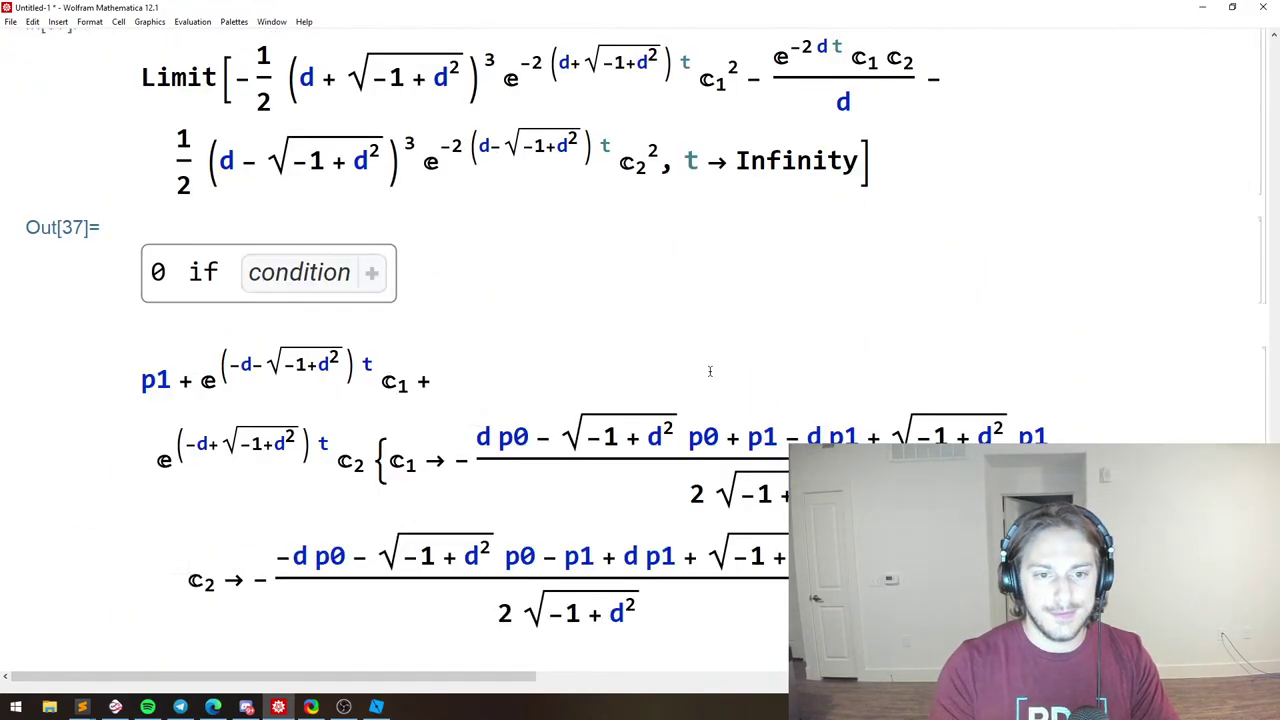
key(ctrl+z)
text(/.)
text({c1 -> -((d p0 - Sqrt[-1 + d^2] p0 + p1 - d p1 + Sqrt[-1 + d^2] p1)/(2 Sqrt[-1 + d^2])), c2 -> -((-d p0 - Sqrt[-1 + d^2] p0 - p1 + d p1 + Sqrt[-1 + d^2] p1)/(2 Sqrt[-1 + d^2]))})
key(shift+Return)
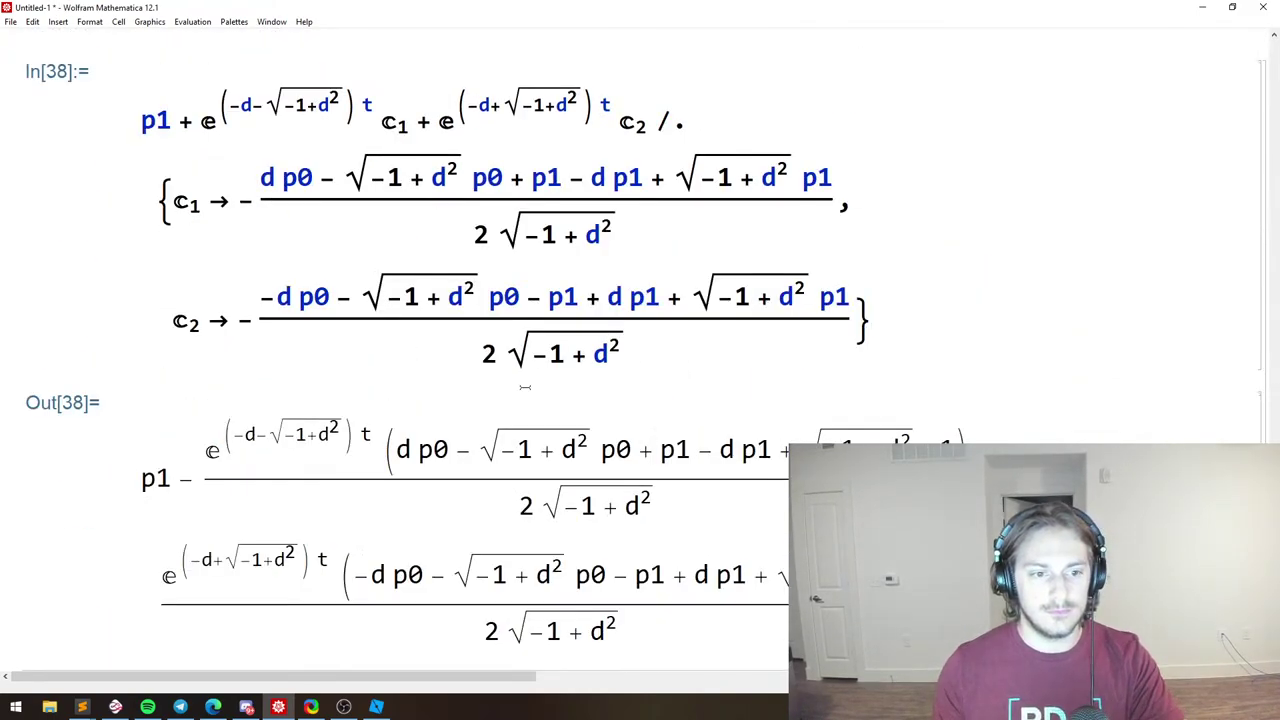
Add // Simplify after the c1 and c2 substitution rules and re-evaluate the cell.
scroll(497, 385, down, 5)
scroll(514, 303, up, 5)
scroll(173, 388, down, 2)
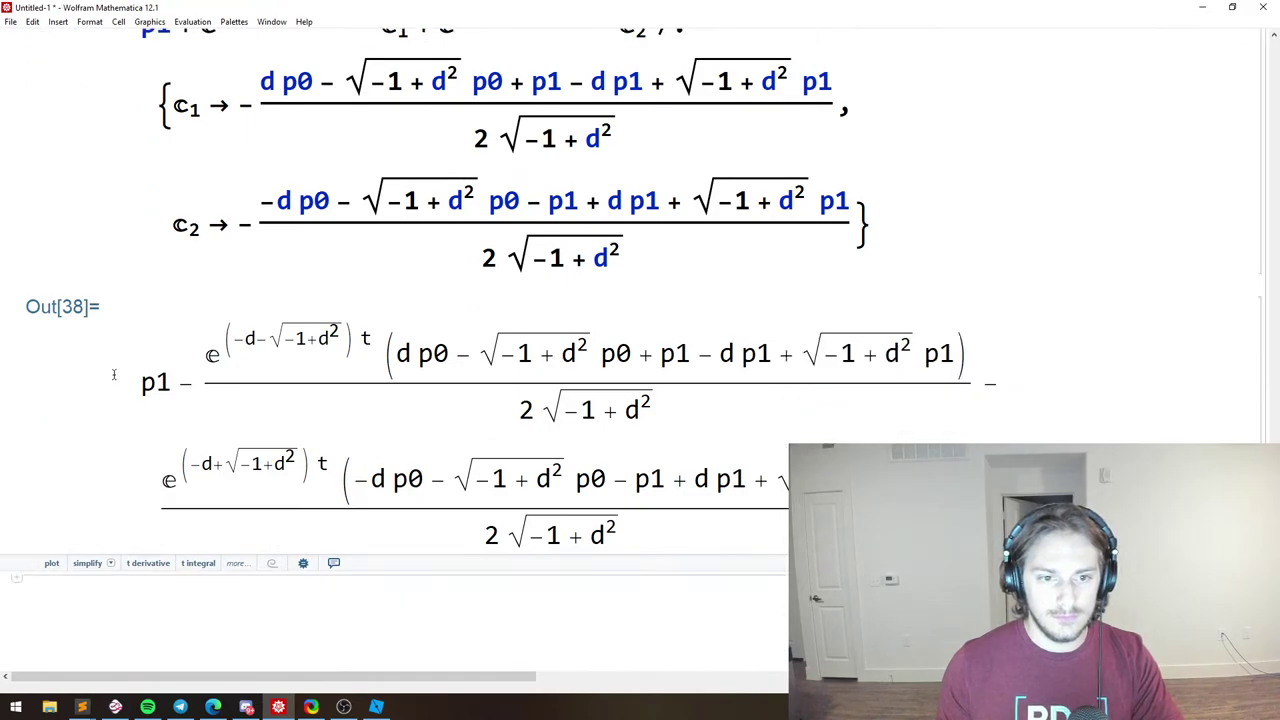
click(901, 225)
text(//Simplify)
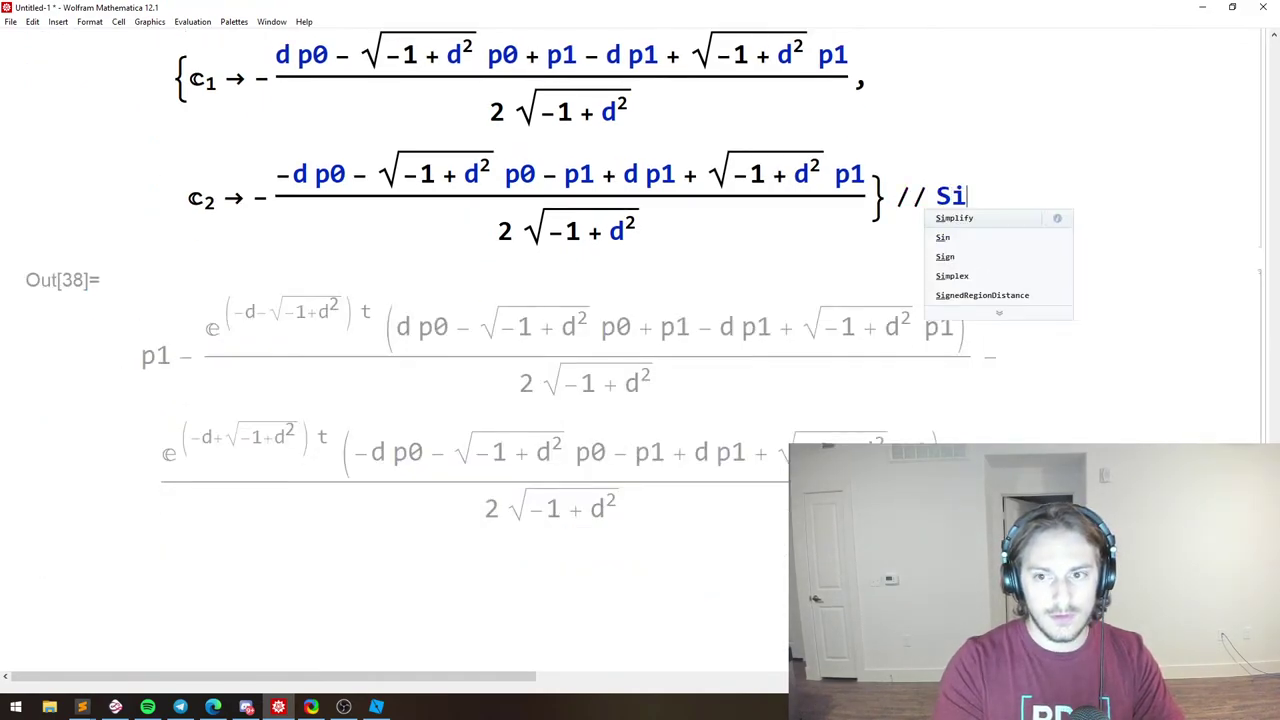
key(shift+Return)
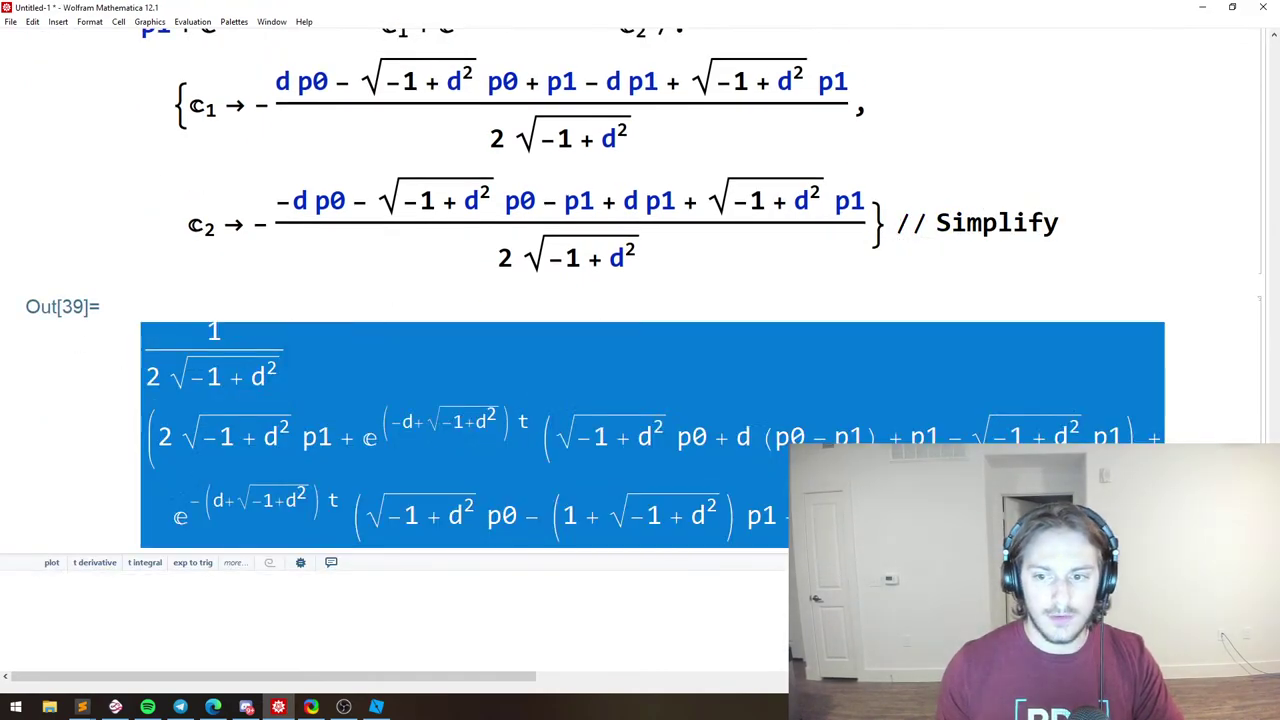
Copy the whole Integrate expression of the squared second derivative into a new cell below the simplified solution.
scroll(200, 380, up, 10)
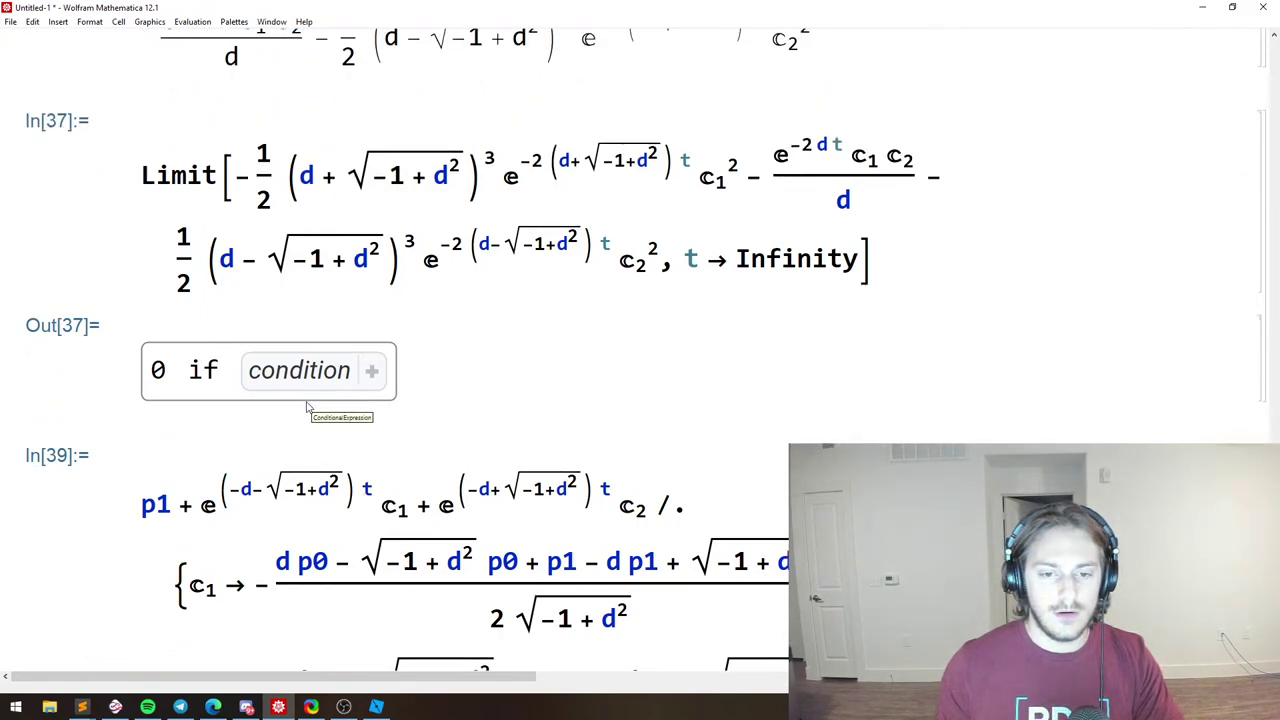
scroll(320, 360, up, 7)
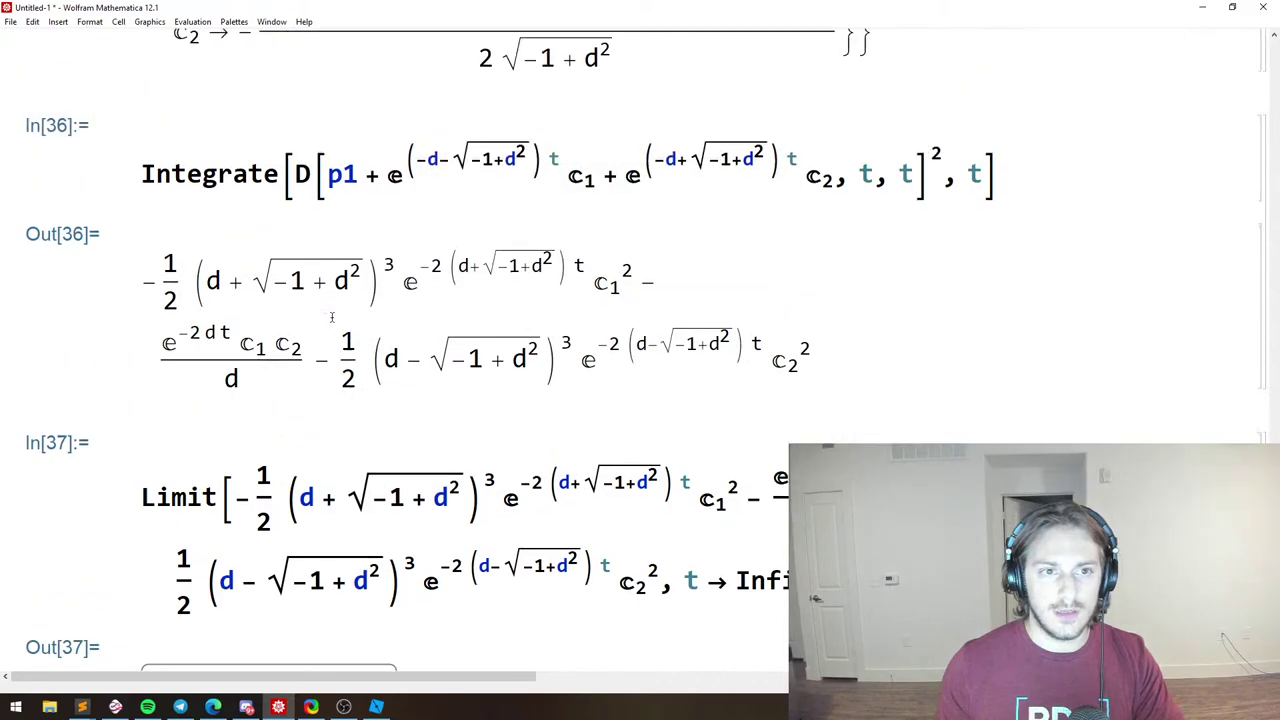
drag(1005, 190, 118, 147)
key(ctrl+c)
scroll(326, 346, down, 20)
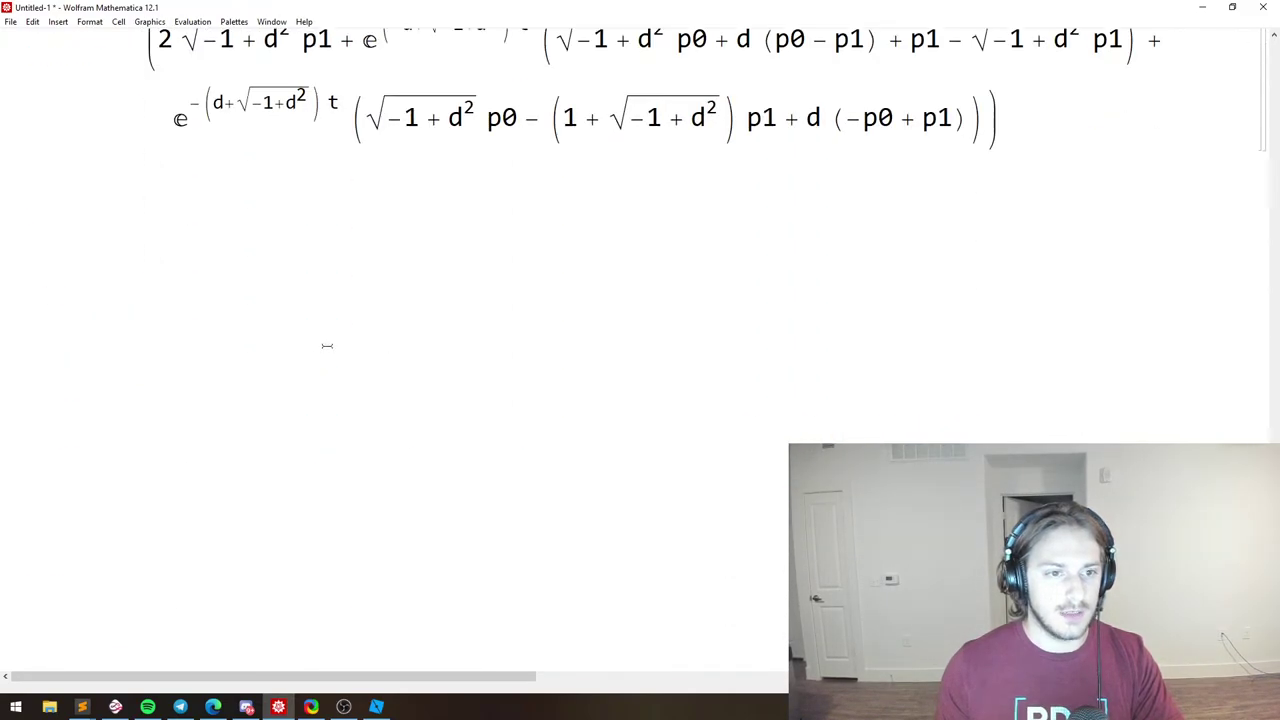
click(326, 346)
key(ctrl+v)
Replace the general solution inside the copied integral's D[] with the simplified substituted solution and evaluate the integral.
scroll(529, 266, up, 3)
drag(1121, 268, 125, 154)
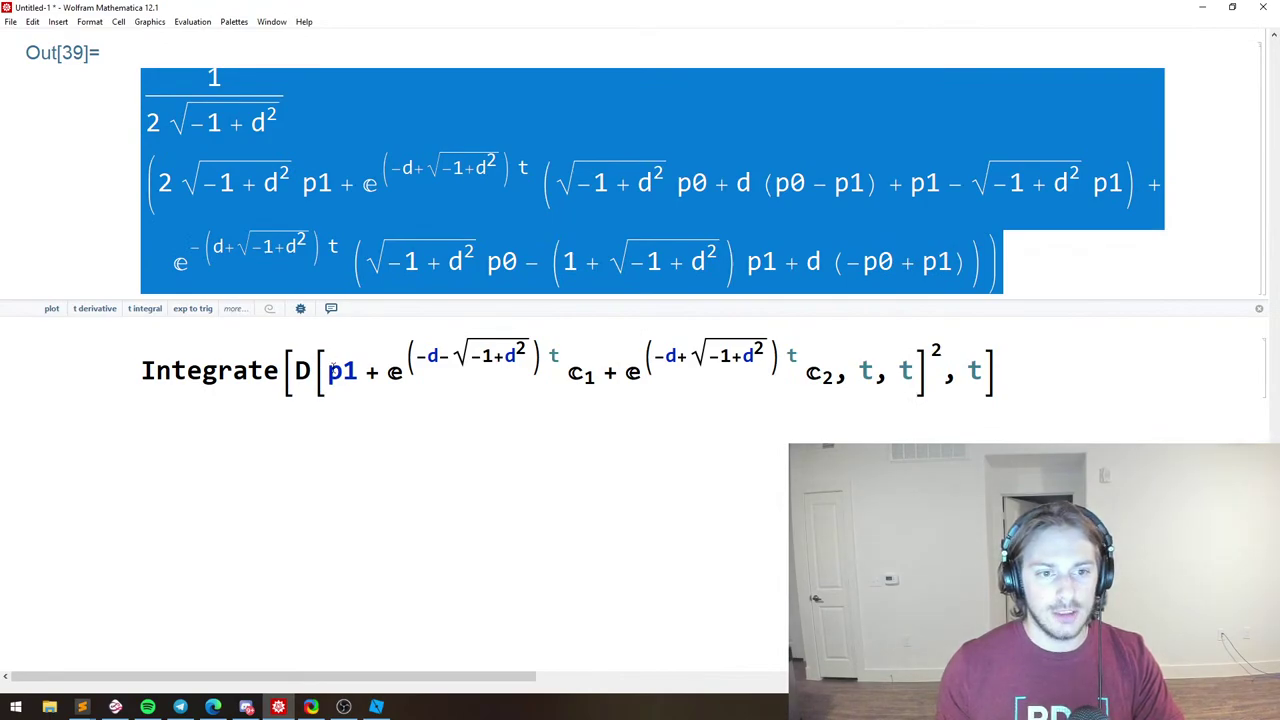
drag(330, 370, 821, 355)
key(ctrl+v)
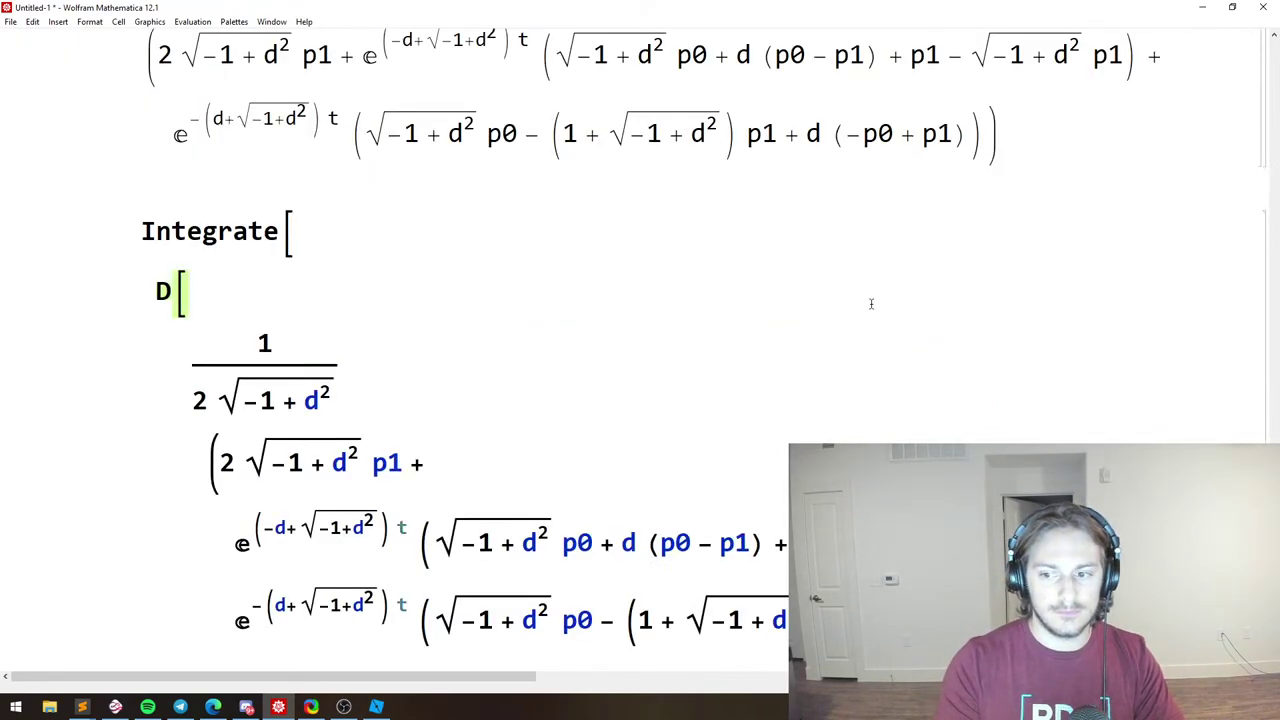
key(shift+Return)
scroll(747, 352, down, 10)
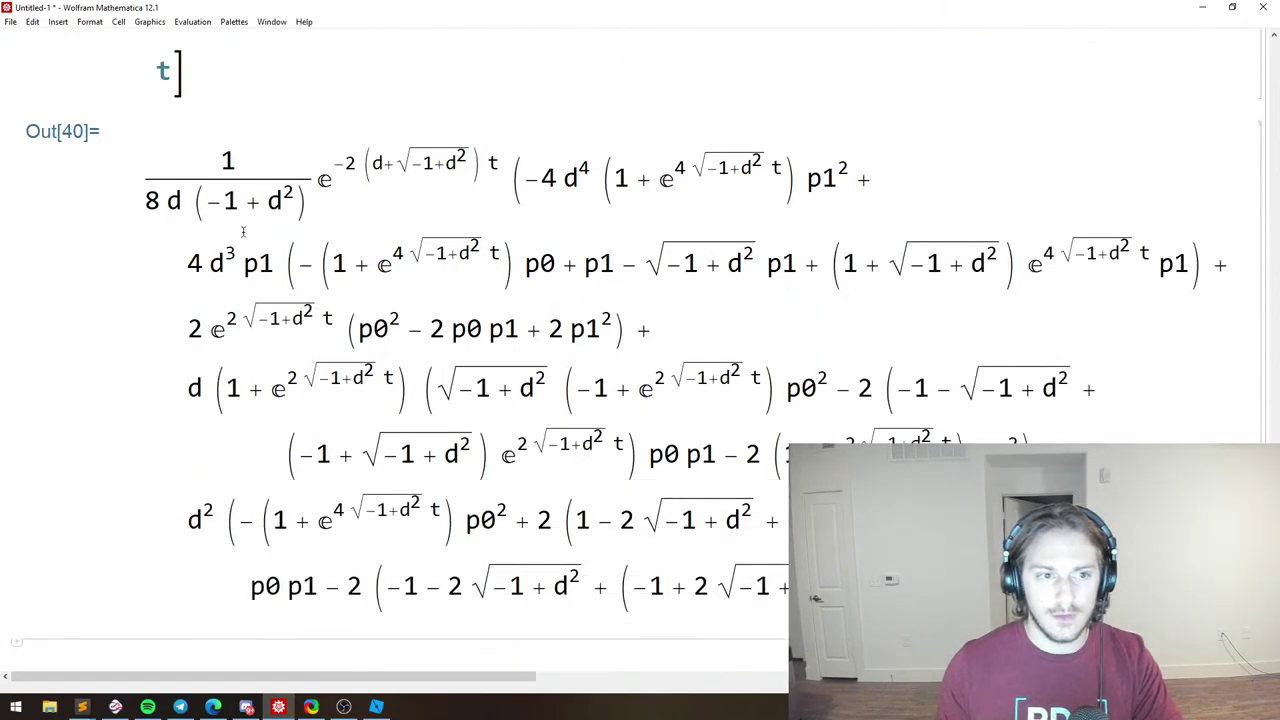
Append // Simplify to the integral of the substituted solution and re-evaluate it.
click(72, 131)
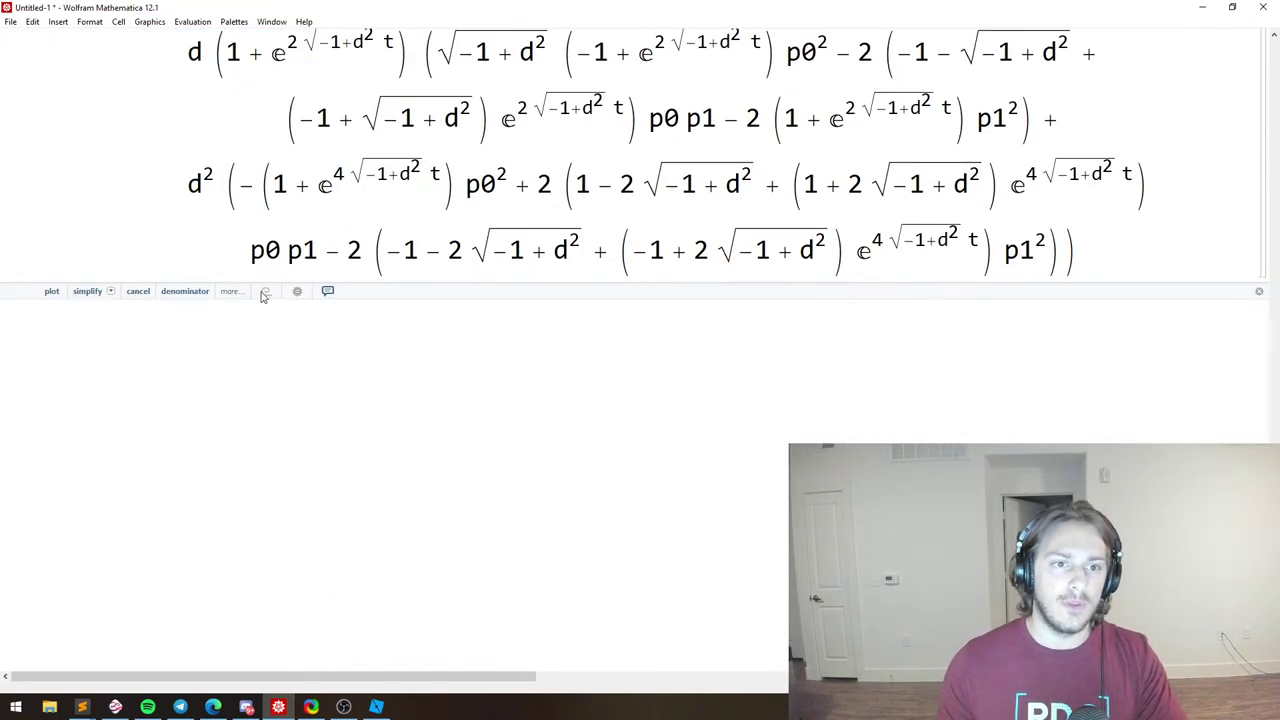
scroll(338, 399, down, 3)
scroll(338, 399, up, 10)
click(262, 423)
key(ctrl+a)
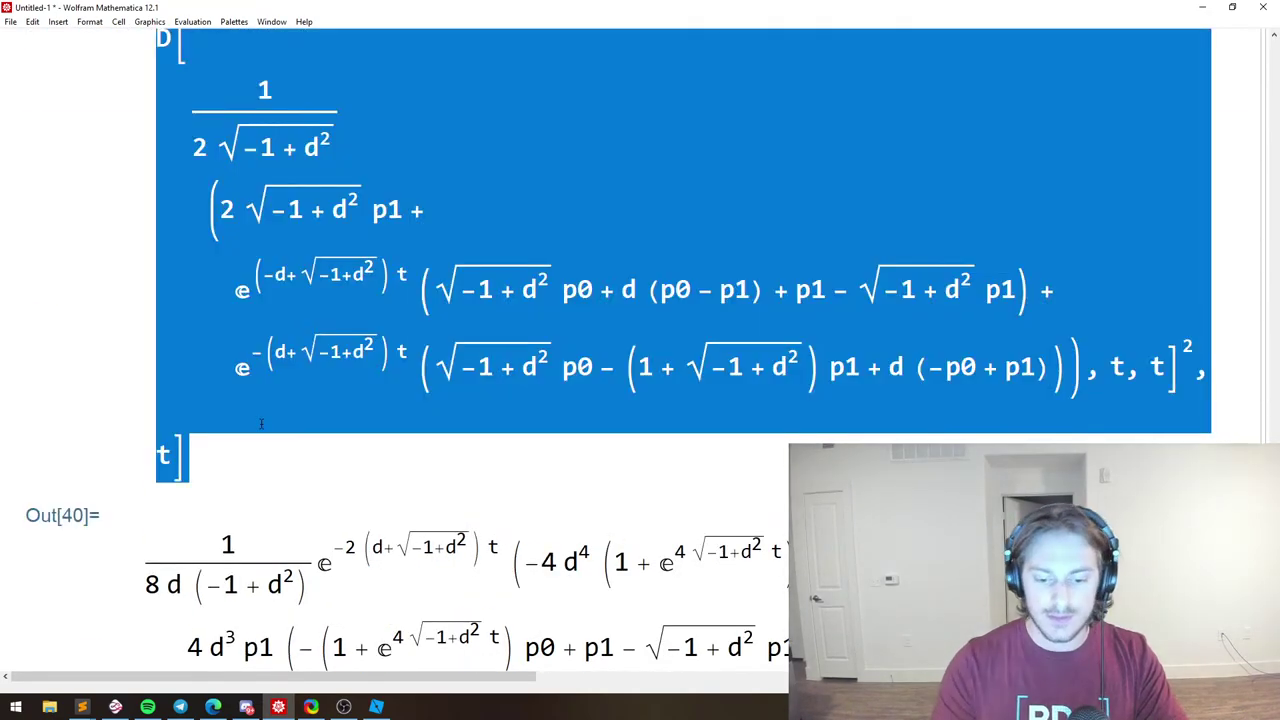
click(257, 449)
text(// Simplify)
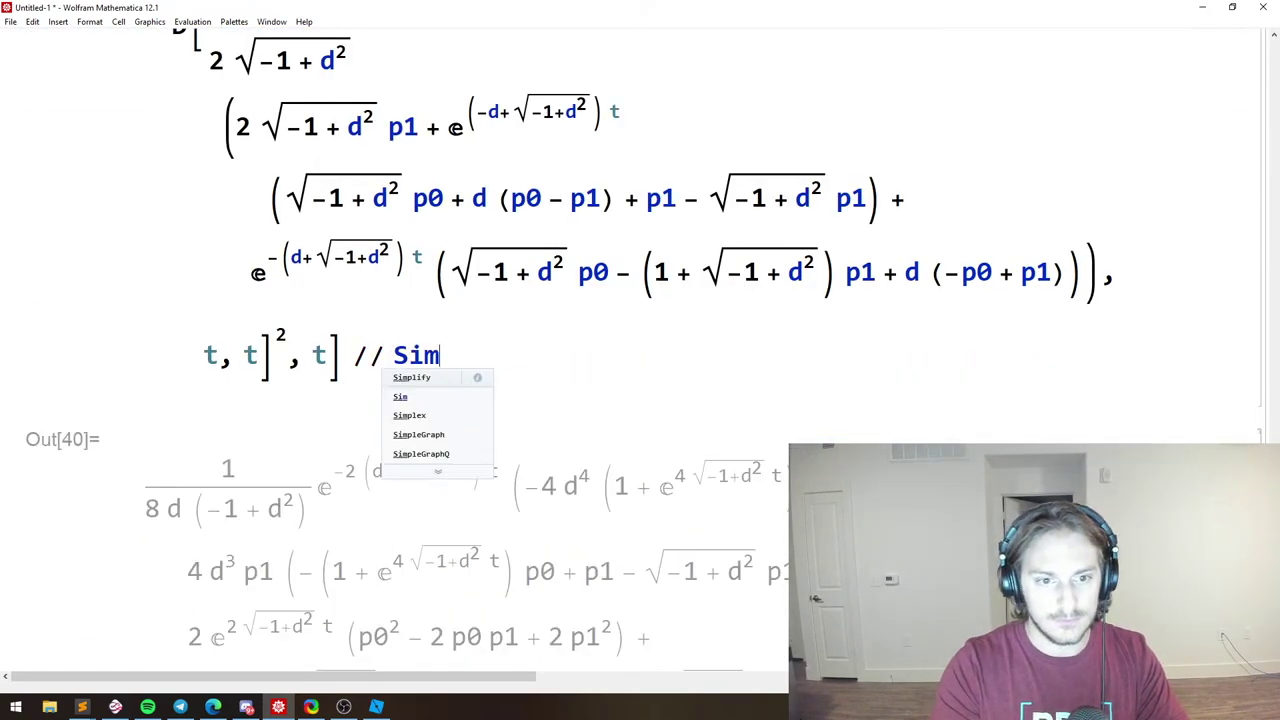
key(shift+Return)
scroll(412, 322, down, 6)
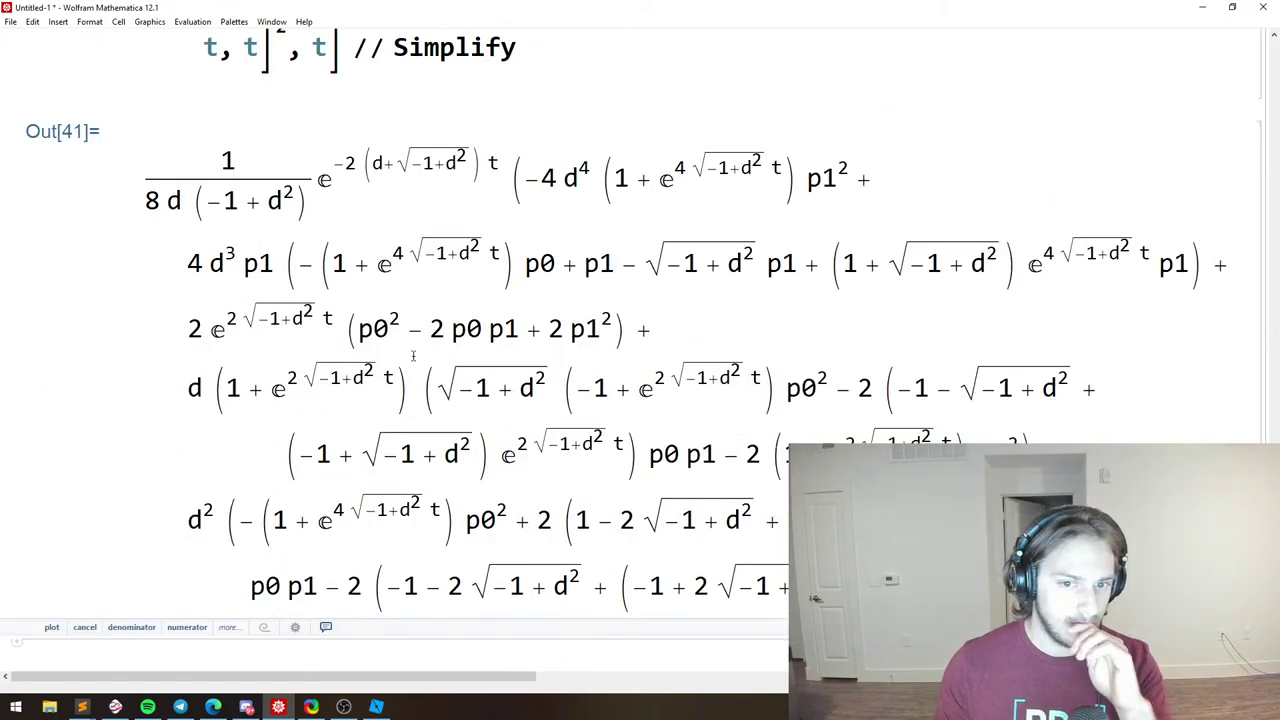
Examine the simplified integral's terms in d, p0 and p1 and compare them with the earlier substitution, integral and limit cells.
drag(149, 173, 755, 378)
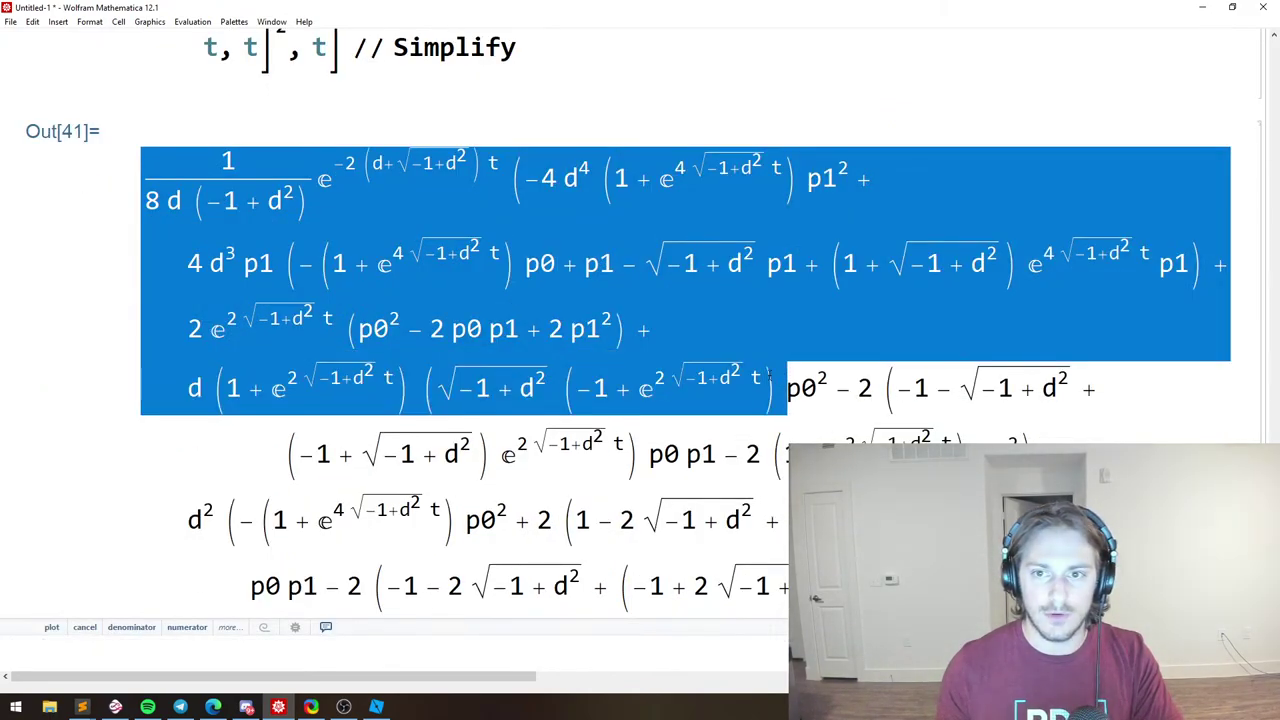
double_click(755, 378)
click(582, 275)
scroll(525, 322, up, 6)
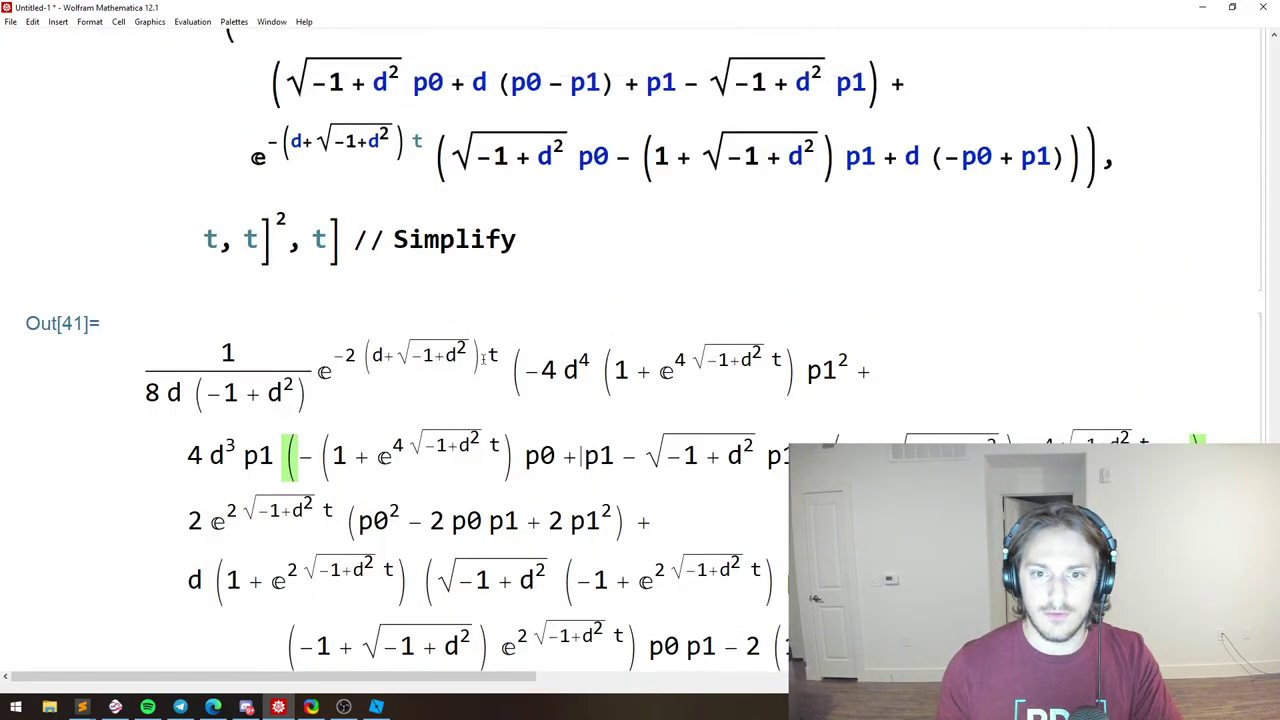
scroll(388, 362, up, 8)
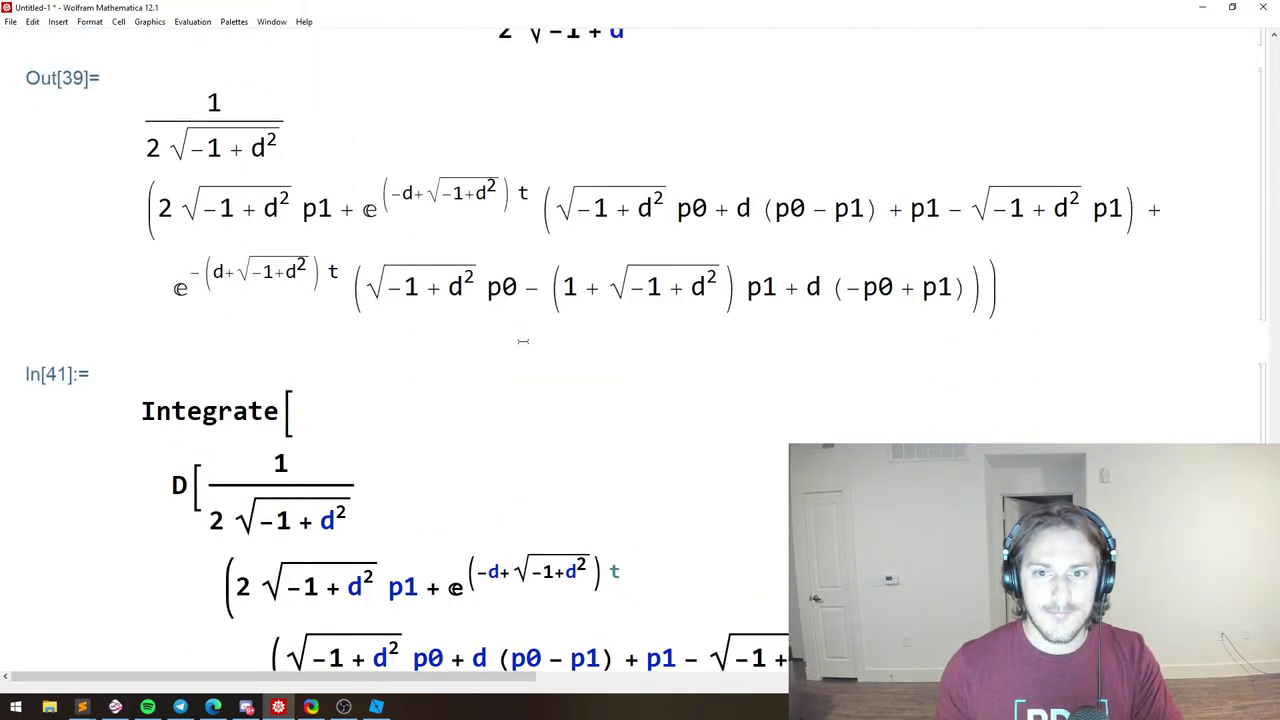
scroll(620, 293, up, 4)
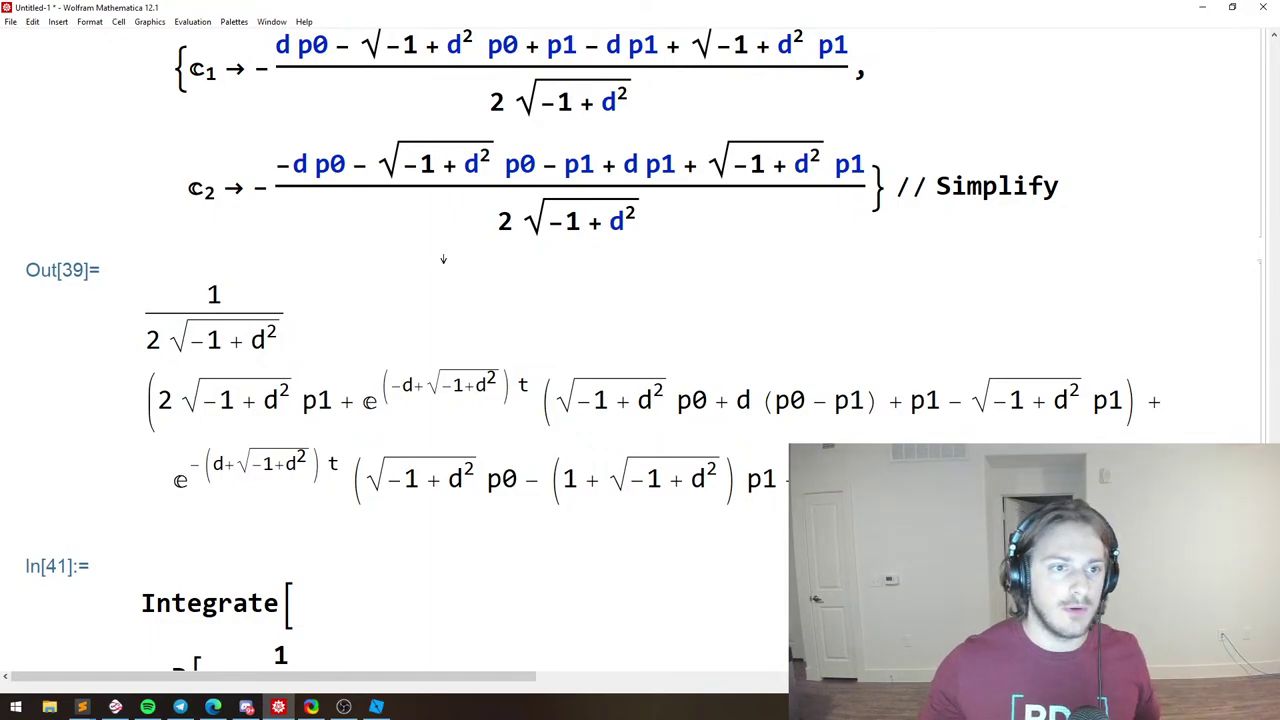
scroll(429, 233, up, 4)
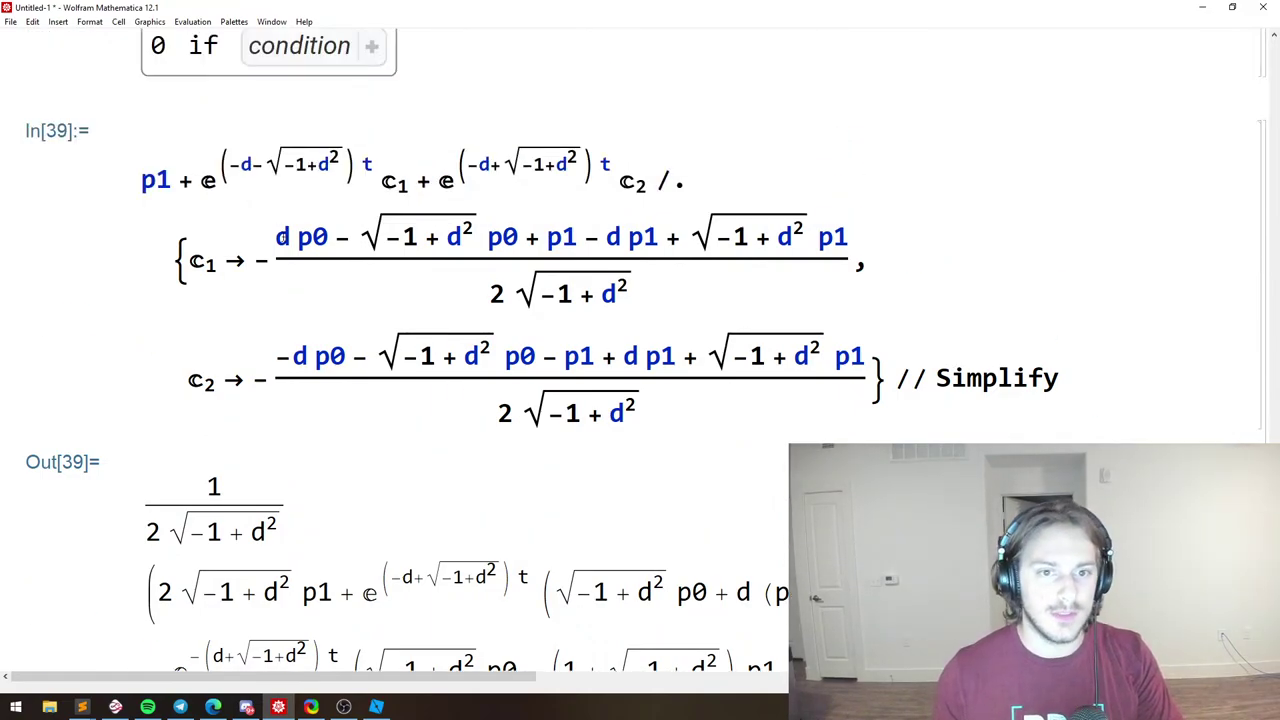
scroll(260, 233, down, 20)
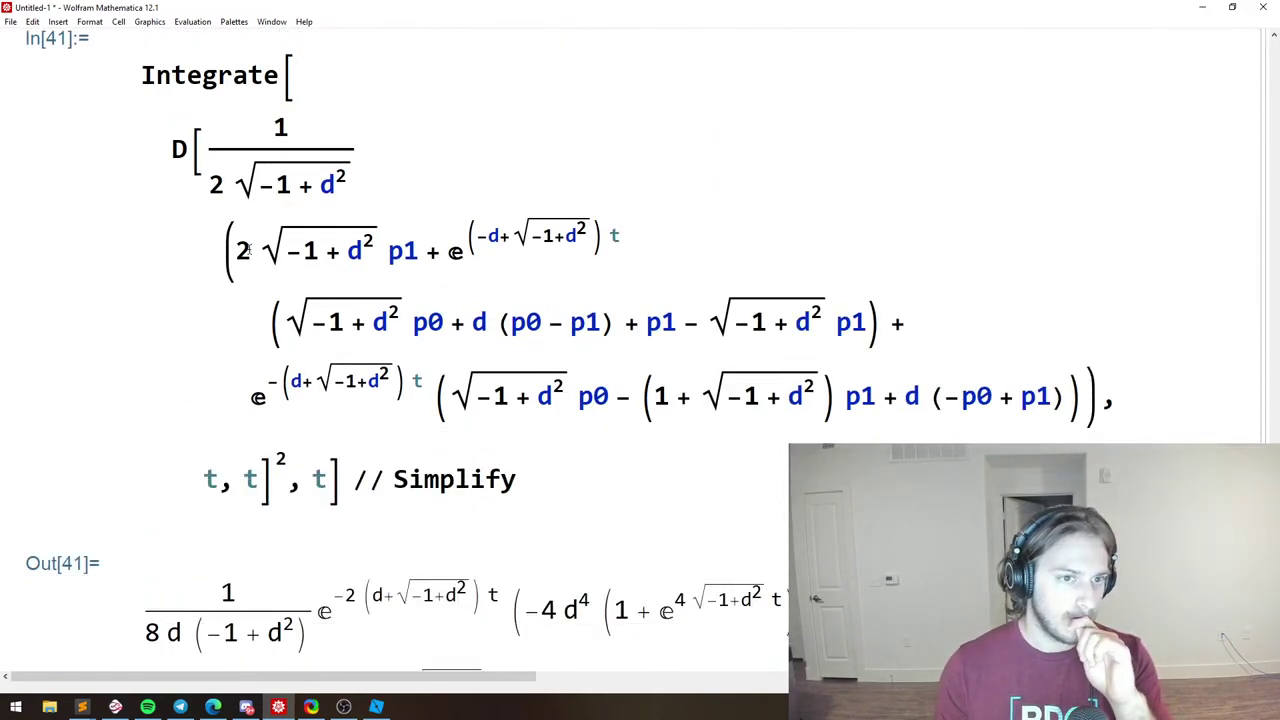
scroll(228, 257, down, 5)
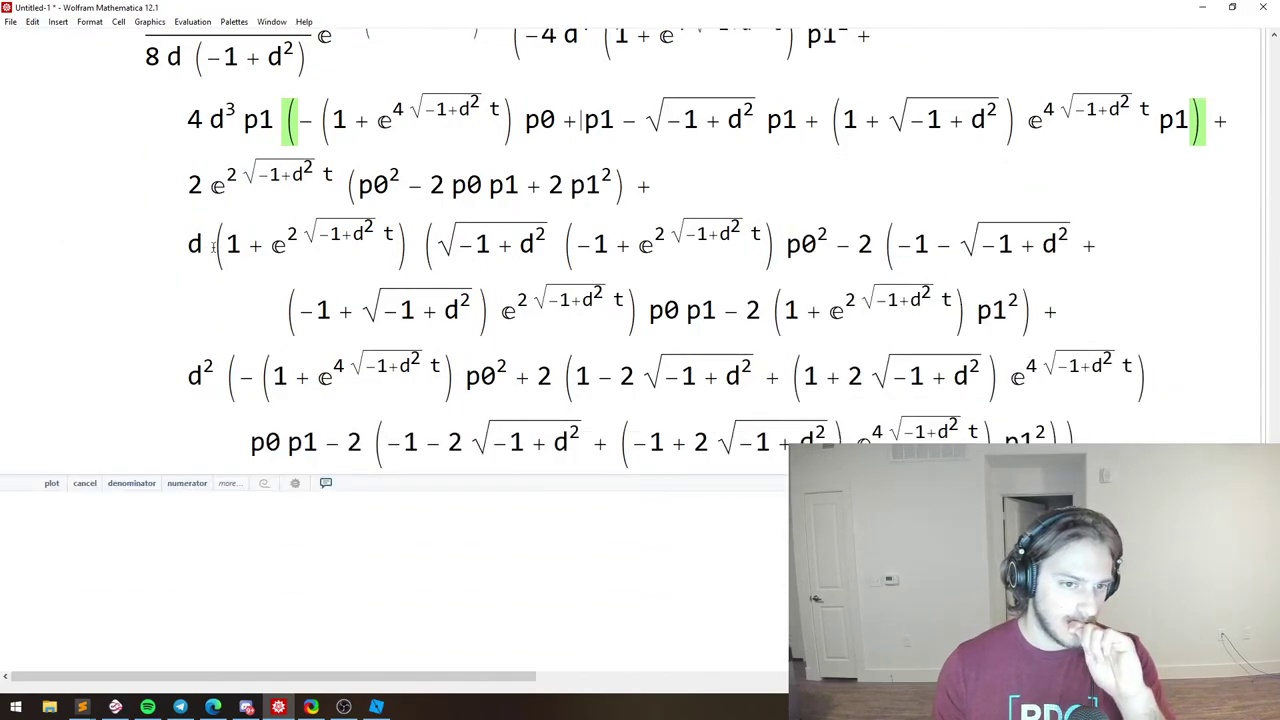
scroll(213, 247, up, 20)
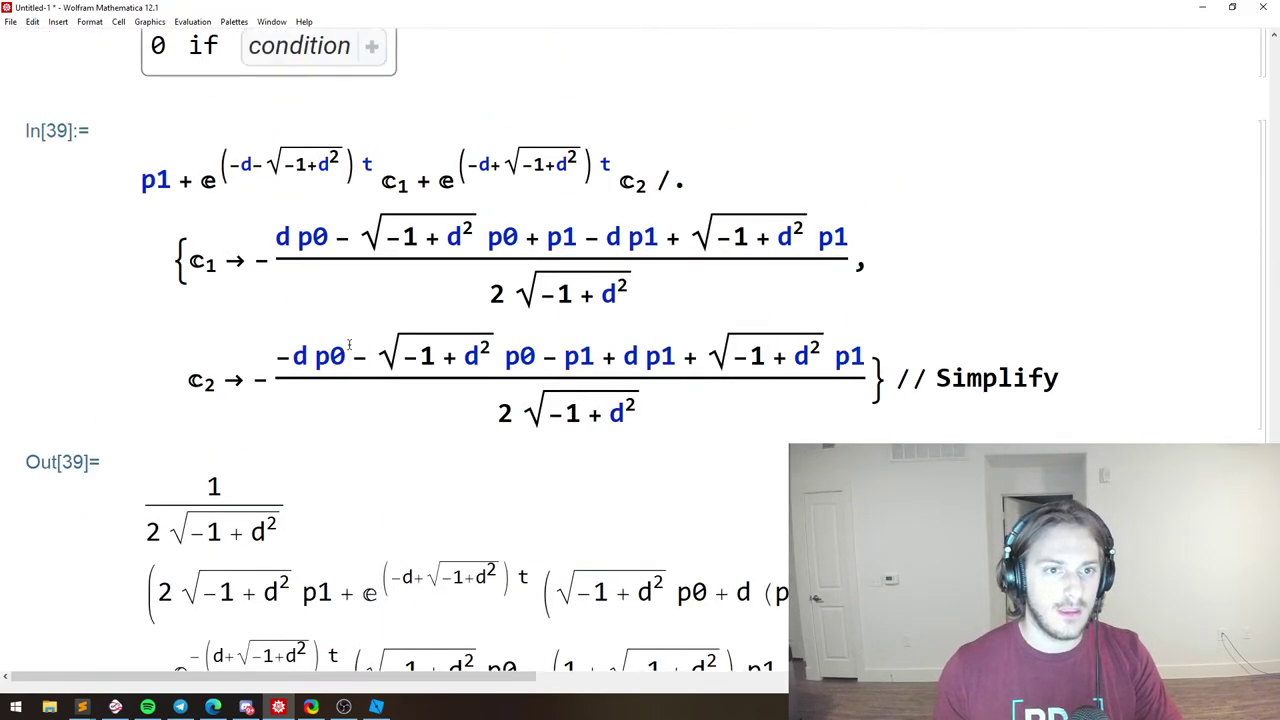
scroll(348, 345, down, 15)
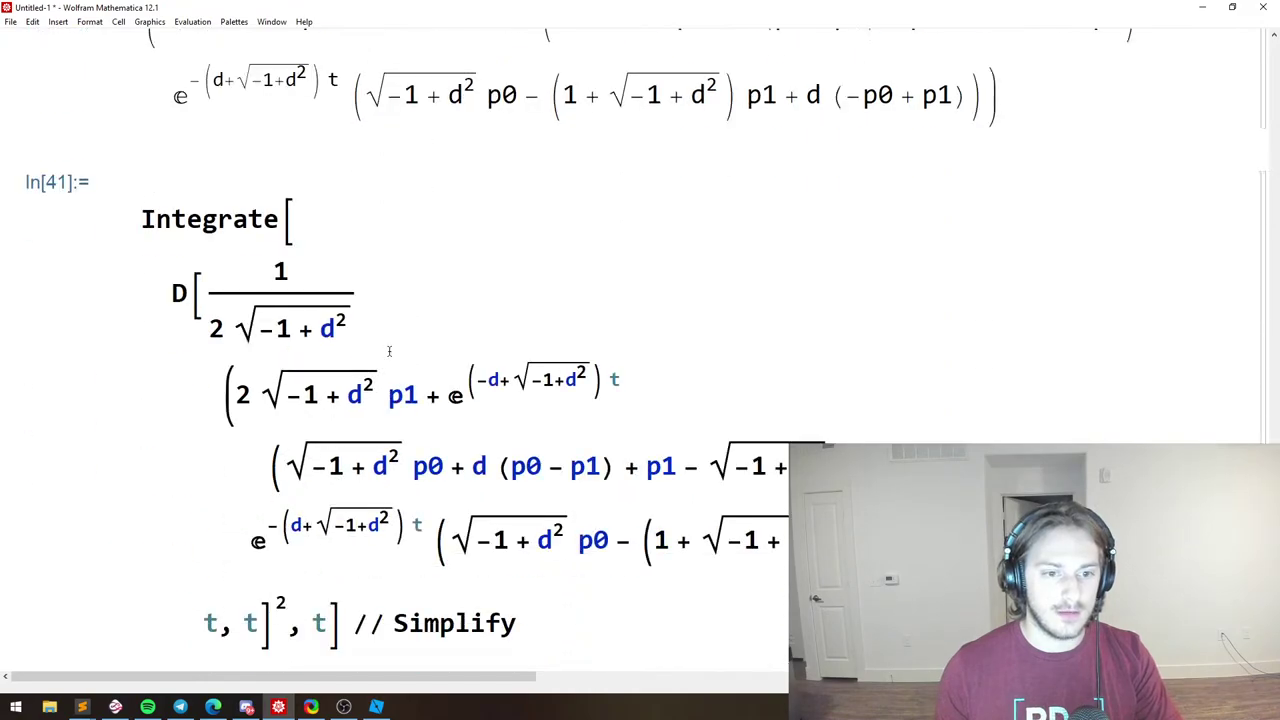
scroll(356, 367, up, 10)
scroll(356, 367, up, 10)
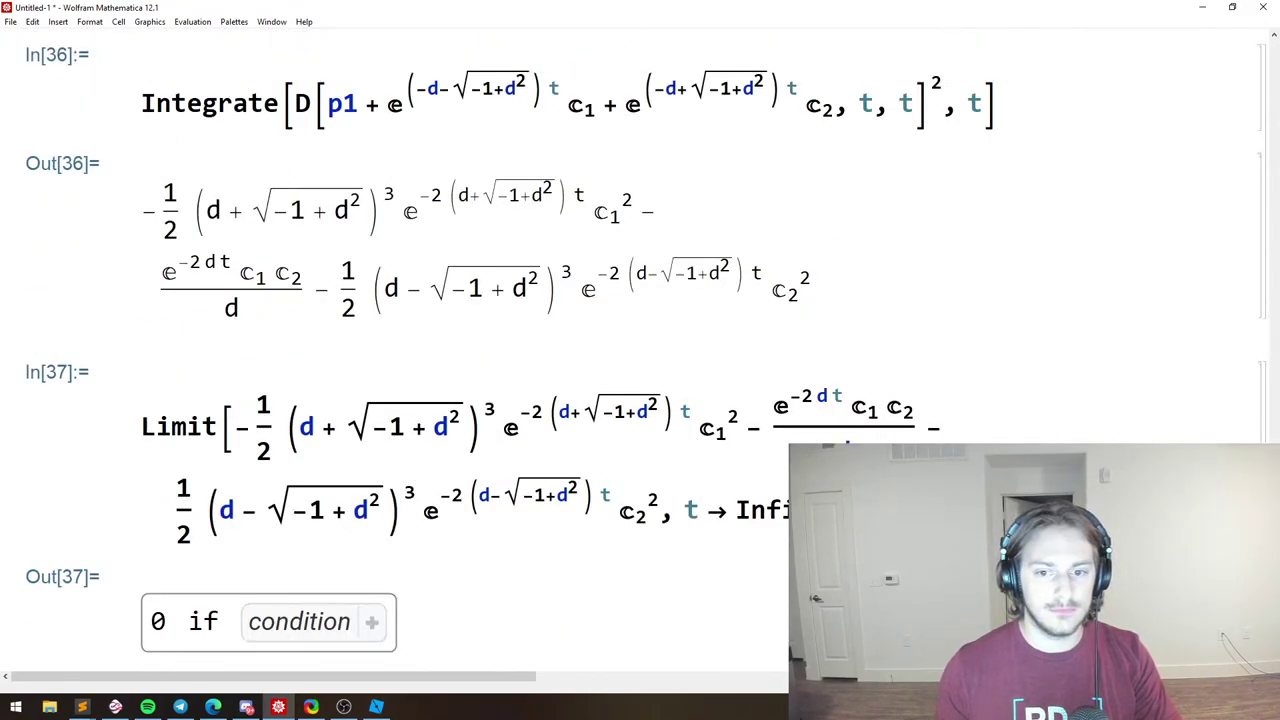
Copy the result of the squared second derivative's integral, still in C[1] and C[2], into a new cell below the limit at infinity.
scroll(405, 376, up, 4)
click(531, 434)
scroll(531, 434, down, 3)
drag(803, 356, 100, 272)
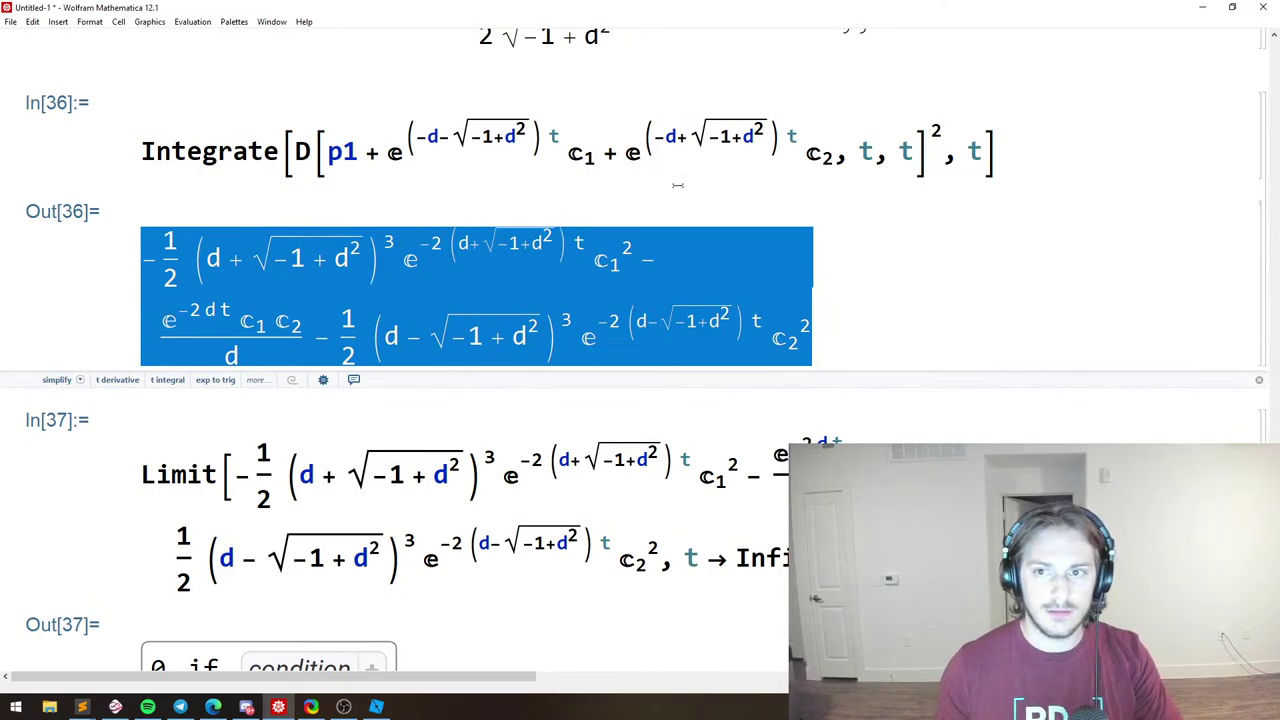
scroll(388, 272, down, 3)
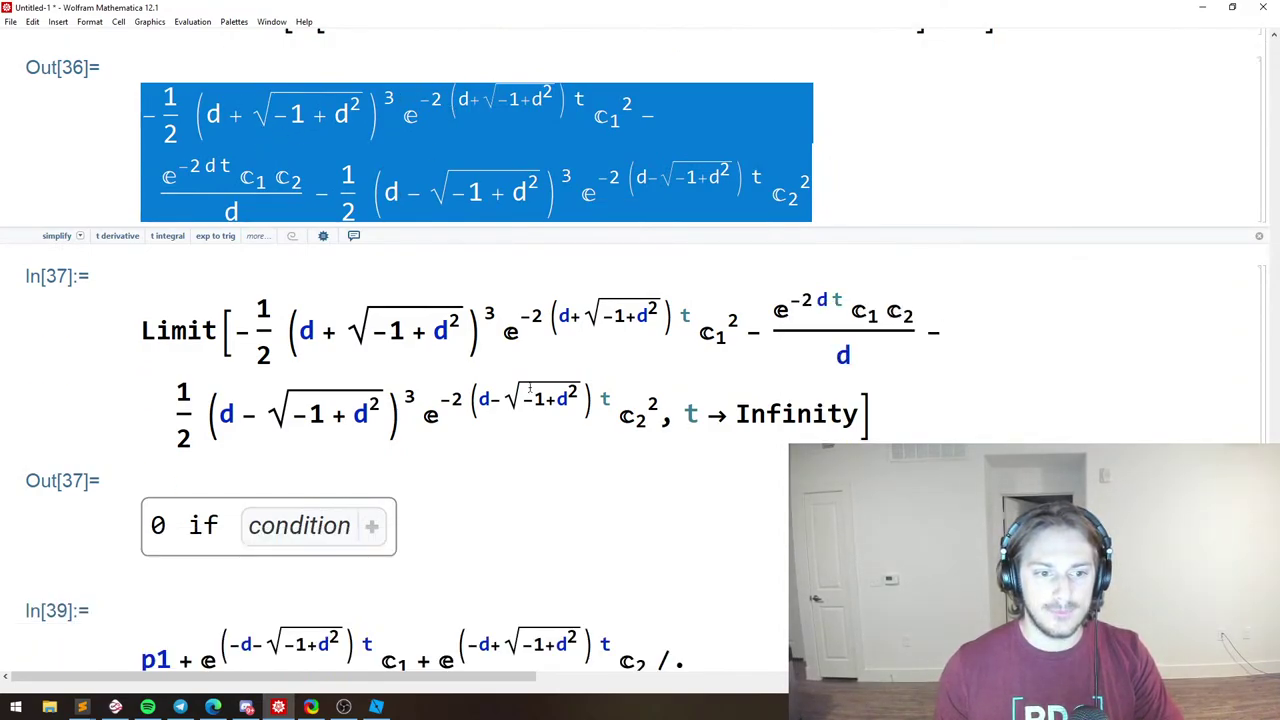
scroll(427, 270, up, 2)
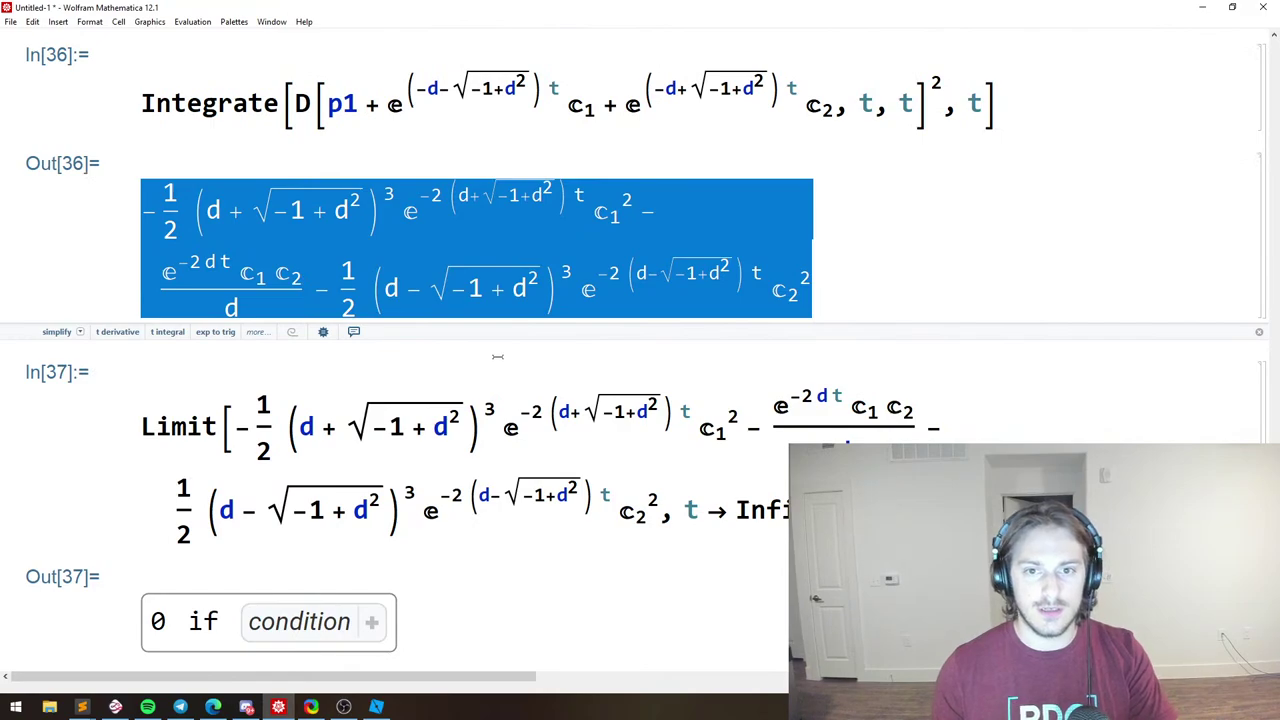
scroll(514, 347, down, 20)
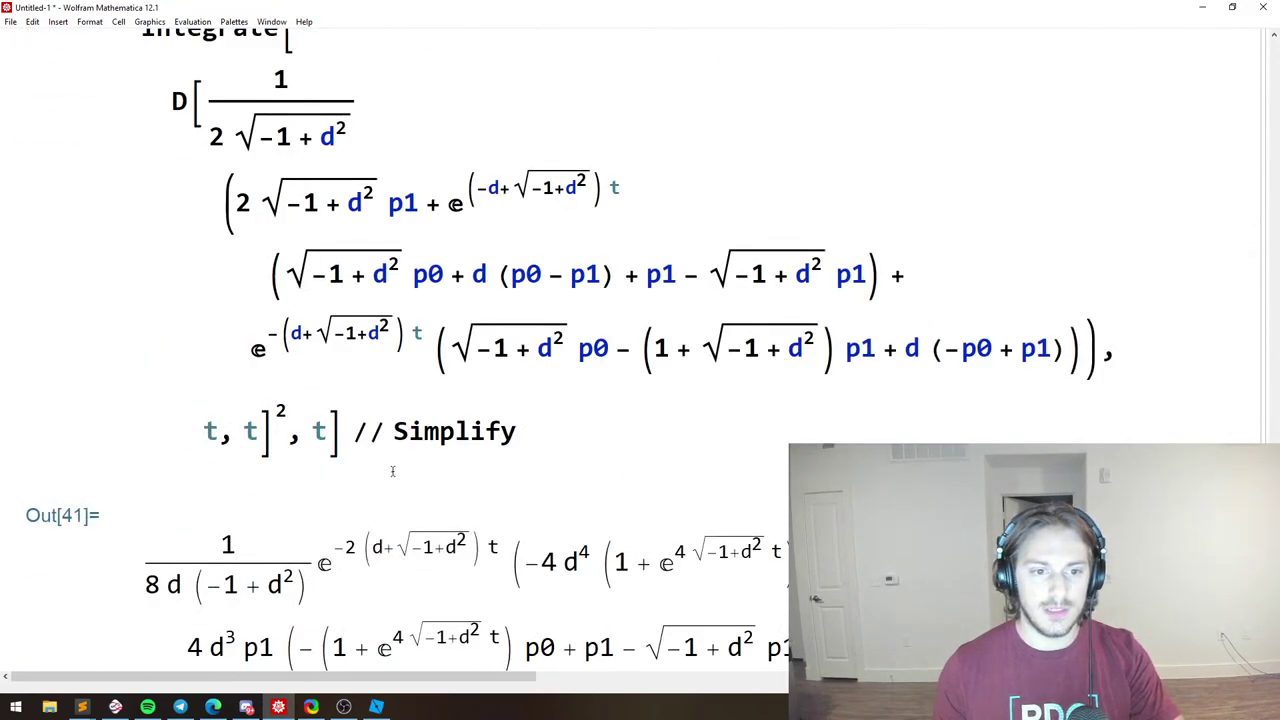
scroll(787, 397, up, 20)
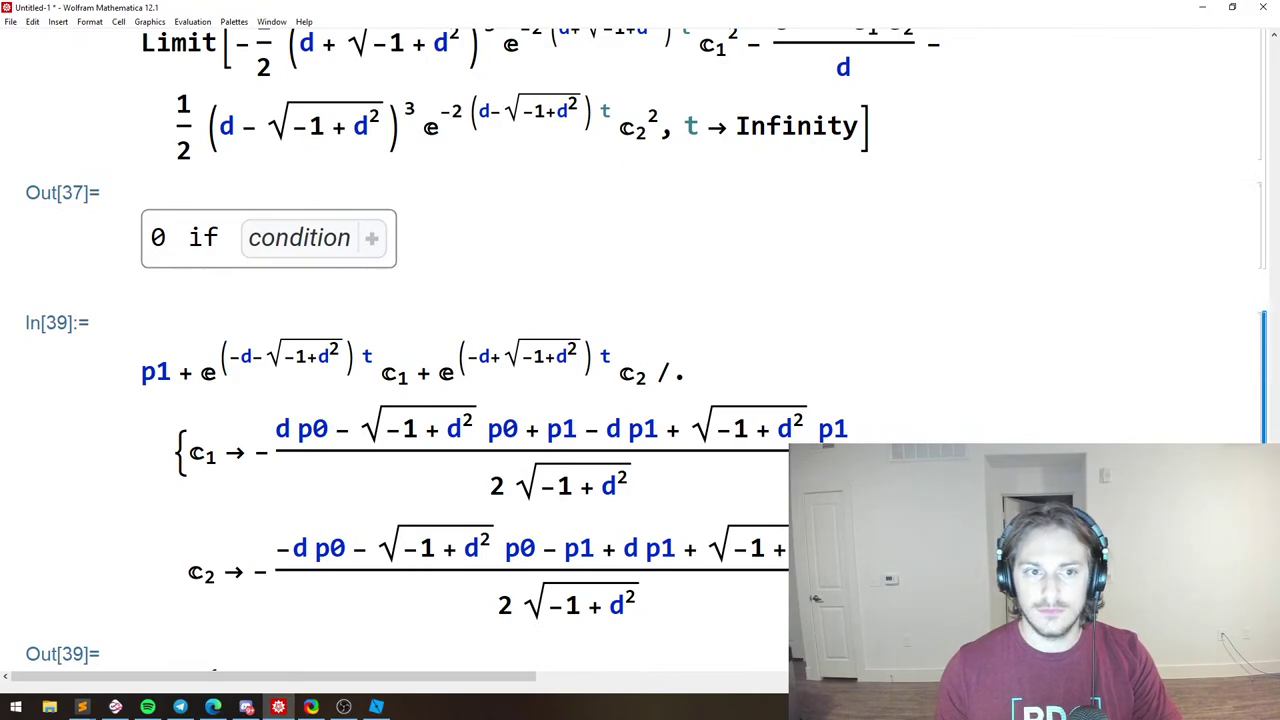
scroll(1262, 398, down, 9)
scroll(1262, 398, down, 20)
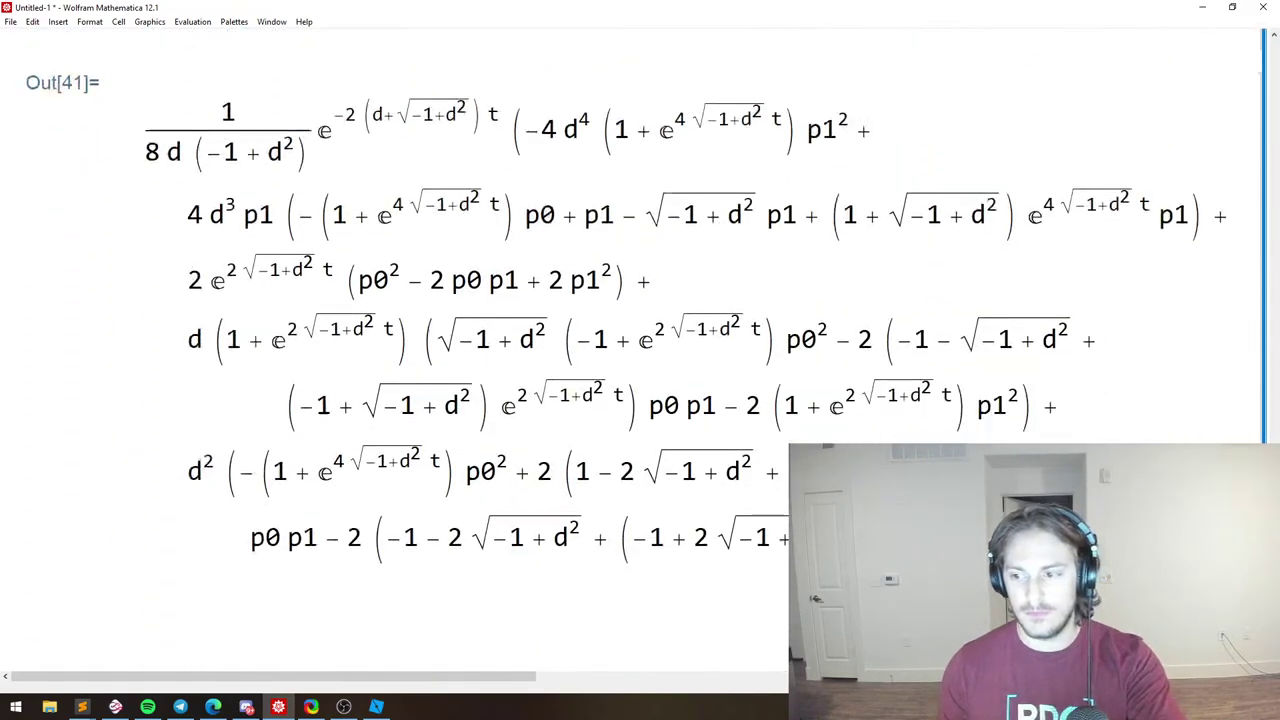
scroll(561, 486, up, 2)
text(-1/2 (d + Sqrt[-1 + d^2])^3 E^(-2 (d + Sqrt[-1 + d^2]) t) C[1]^2 - (E^(-2 d t) C[1] C[2])/d - 1/2 (d - Sqrt[-1 + d^2])^3 E^(-2 (d - Sqrt[-1 + d^2]) t) C[2]^2)
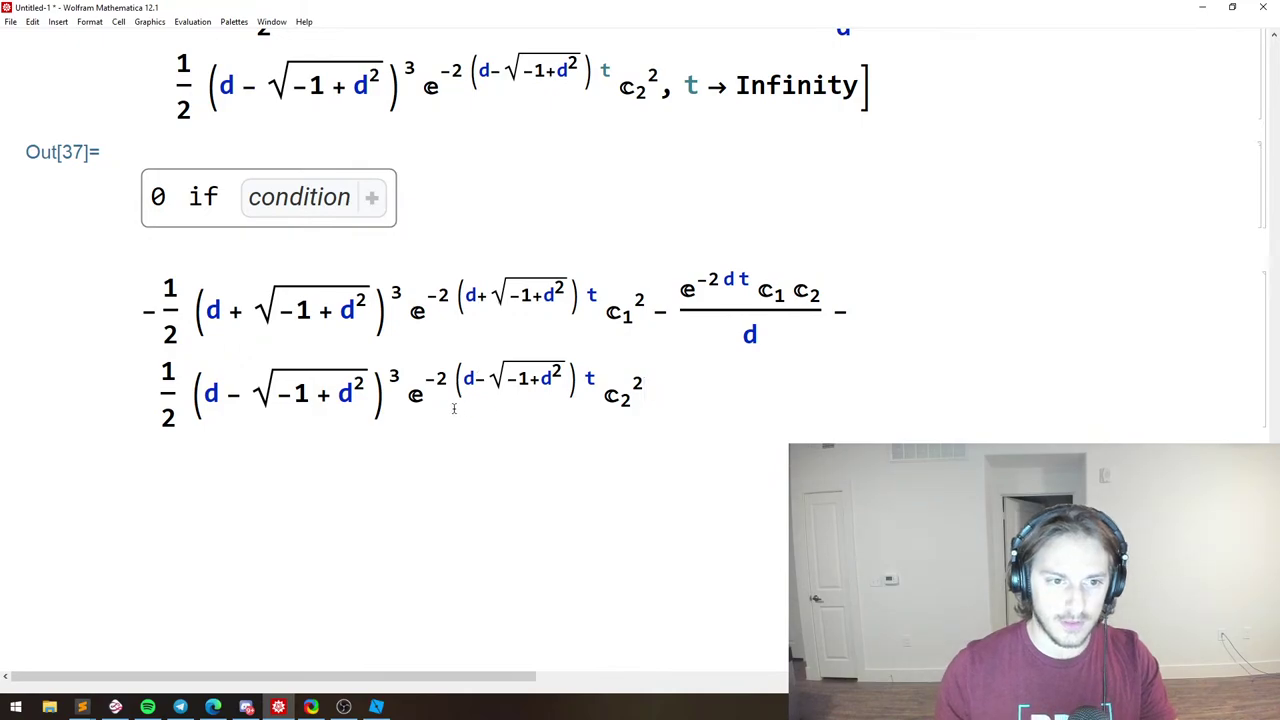
scroll(352, 440, up, 2)
scroll(352, 440, up, 3)
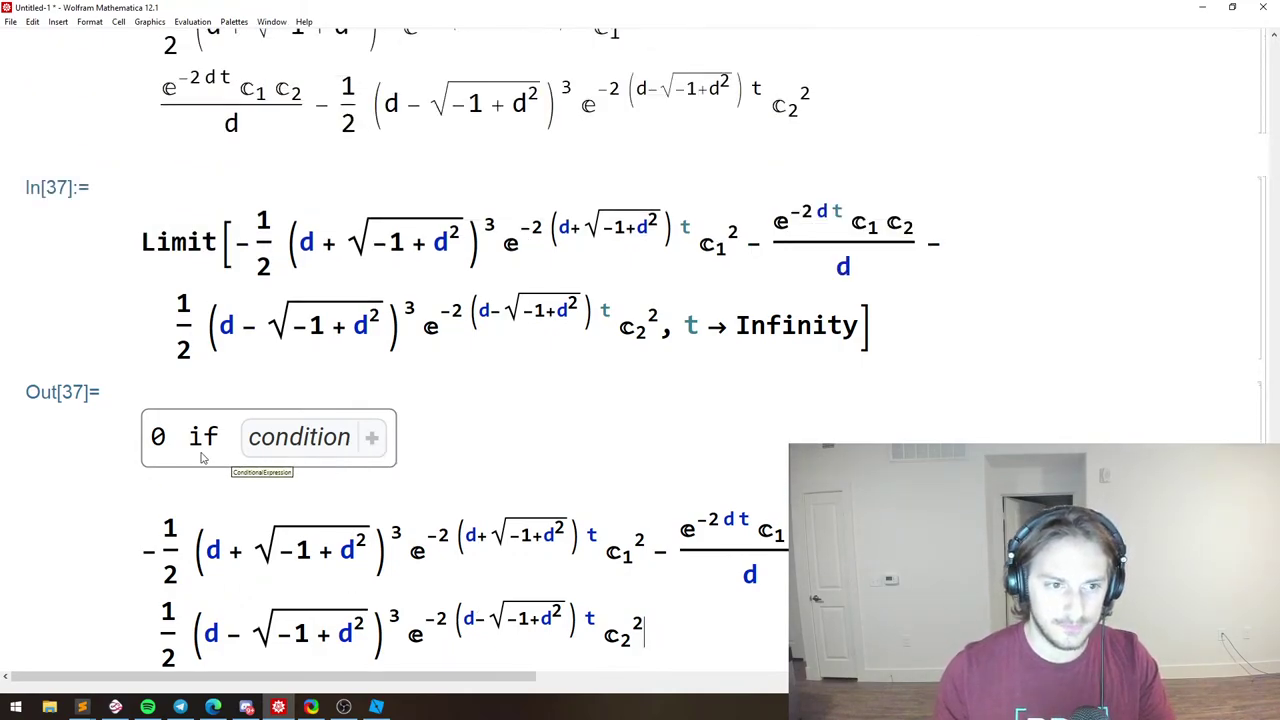
scroll(437, 437, down, 1)
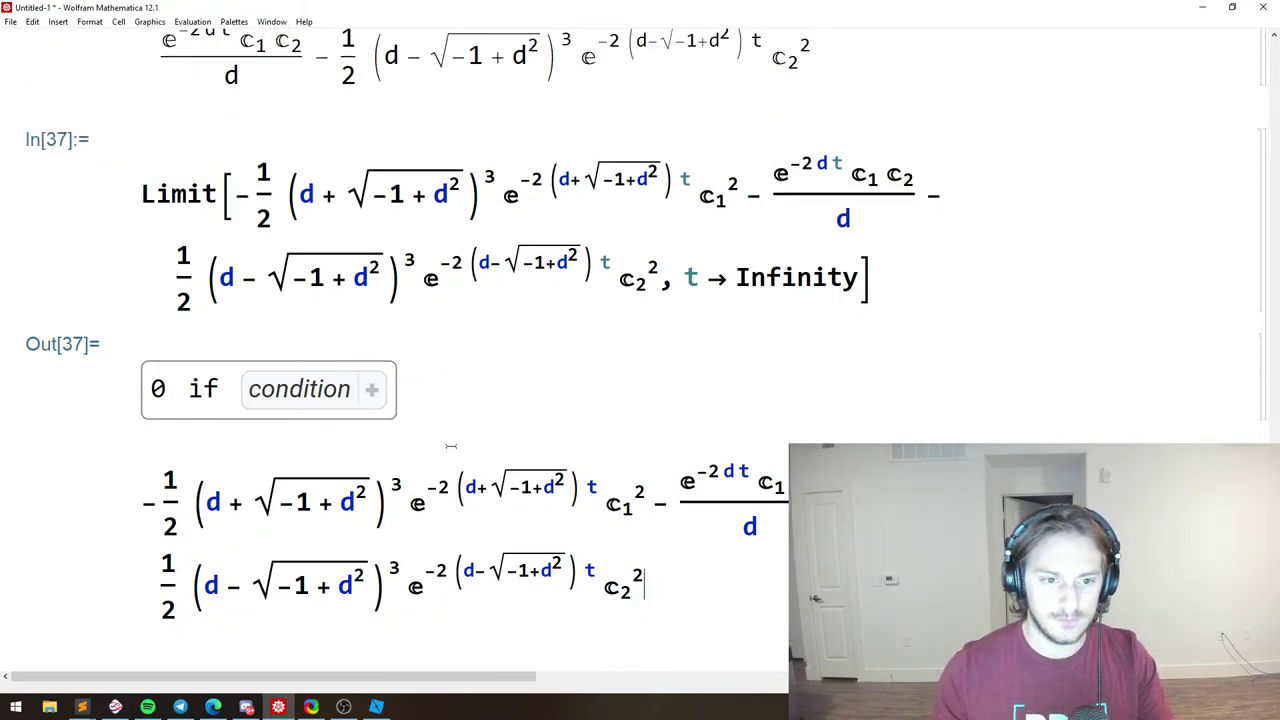
scroll(486, 445, down, 7)
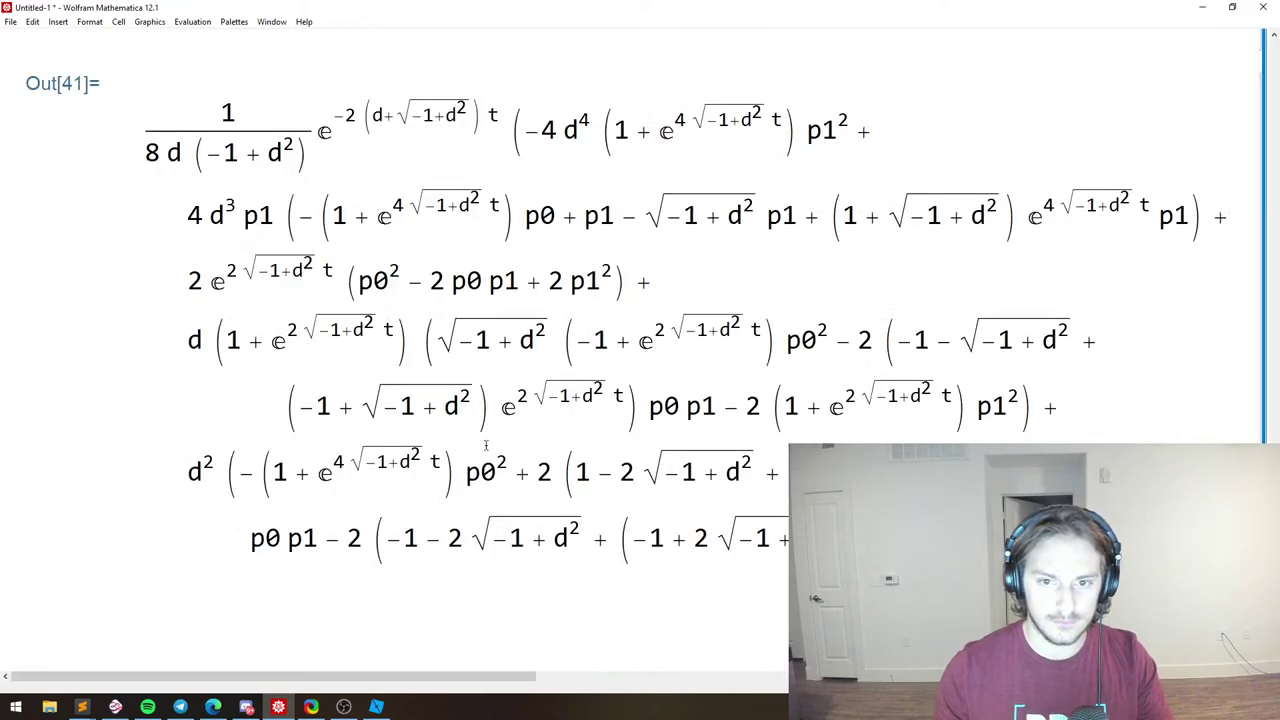
scroll(440, 442, up, 8)
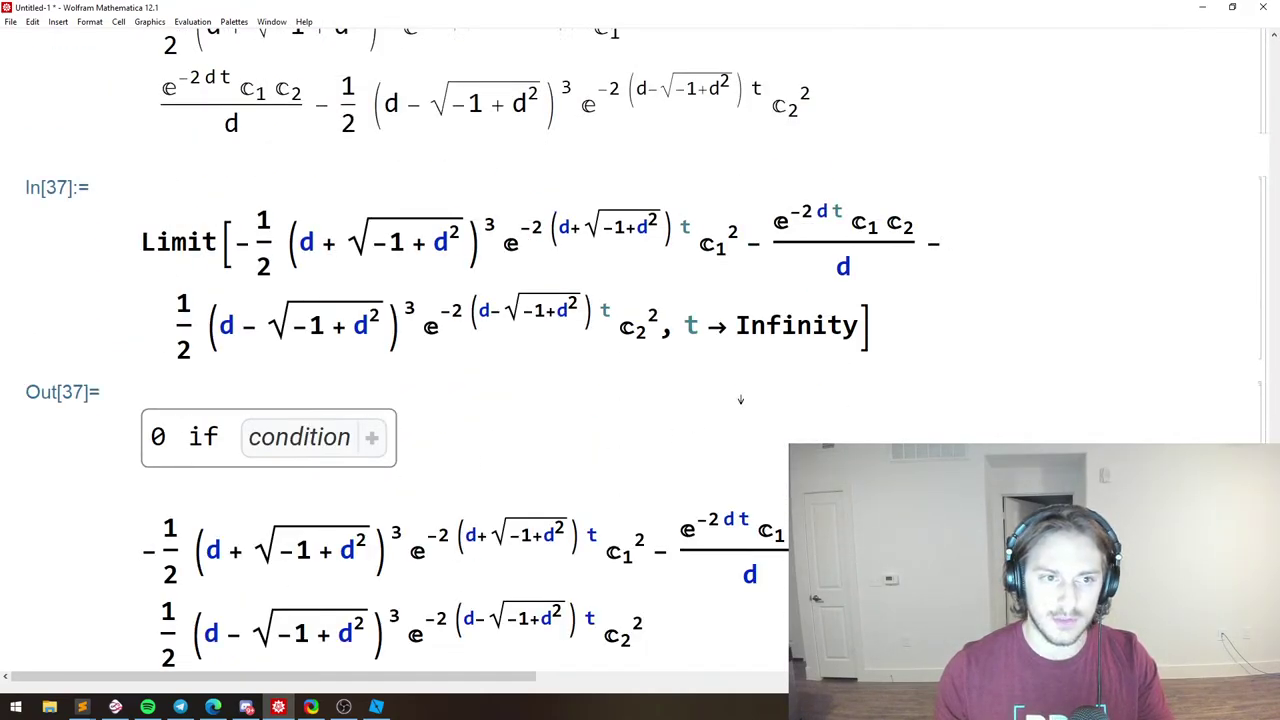
Replace the pasted integral result in the new cell with a copy of the whole Limit expression for t → Infinity.
drag(985, 325, 100, 200)
key(ctrl+c)
drag(800, 640, 160, 470)
key(ctrl+v)
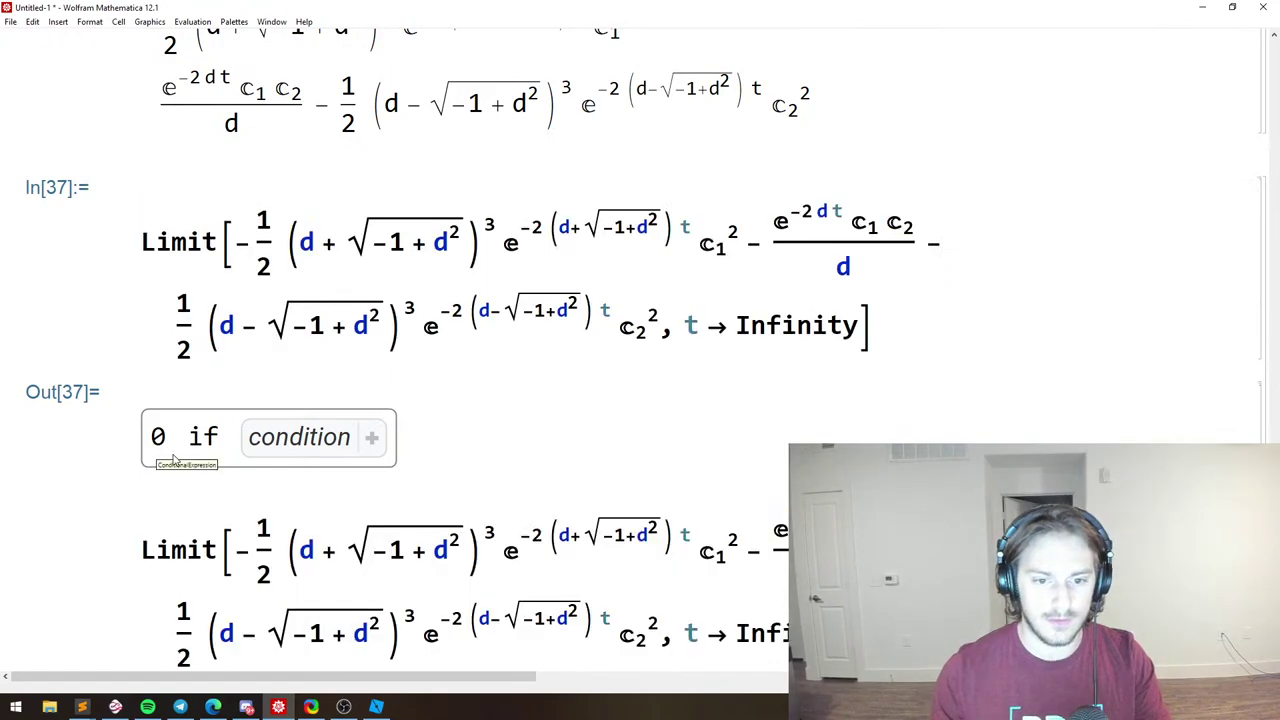
key(ctrl+z)
key(ctrl+v)
key(ctrl+z)
key(ctrl+v)
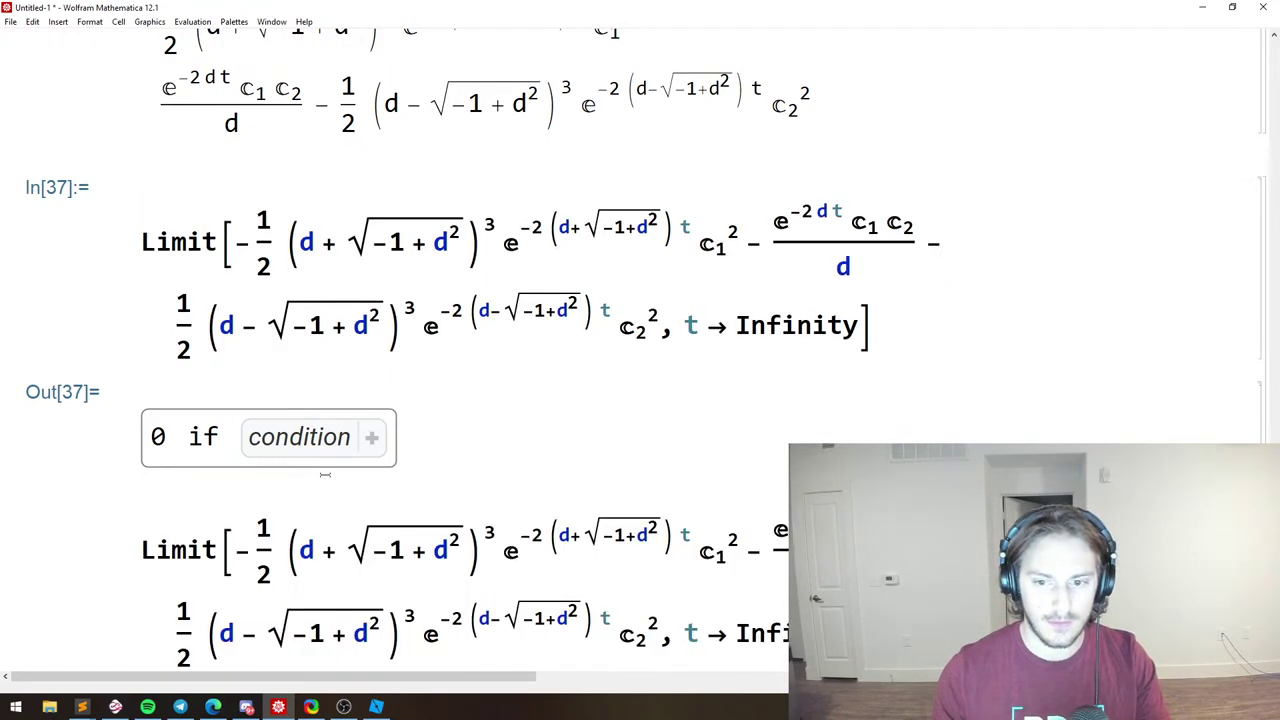
key(ctrl+z)
key(ctrl+v)
scroll(371, 450, down, 1)
key(ctrl+z)
key(ctrl+v)
key(ctrl+z)
key(ctrl+v)
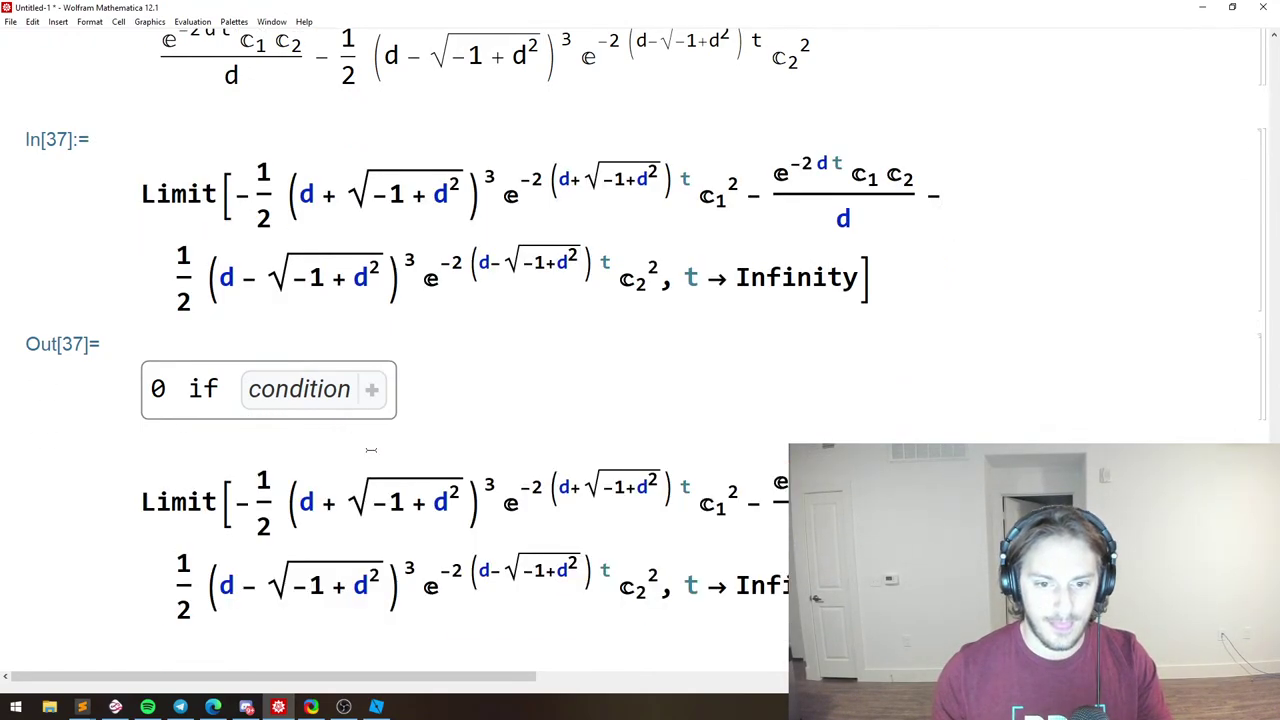
key(ctrl+z)
key(ctrl+v)
scroll(487, 517, down, 10)
scroll(520, 505, down, 1)
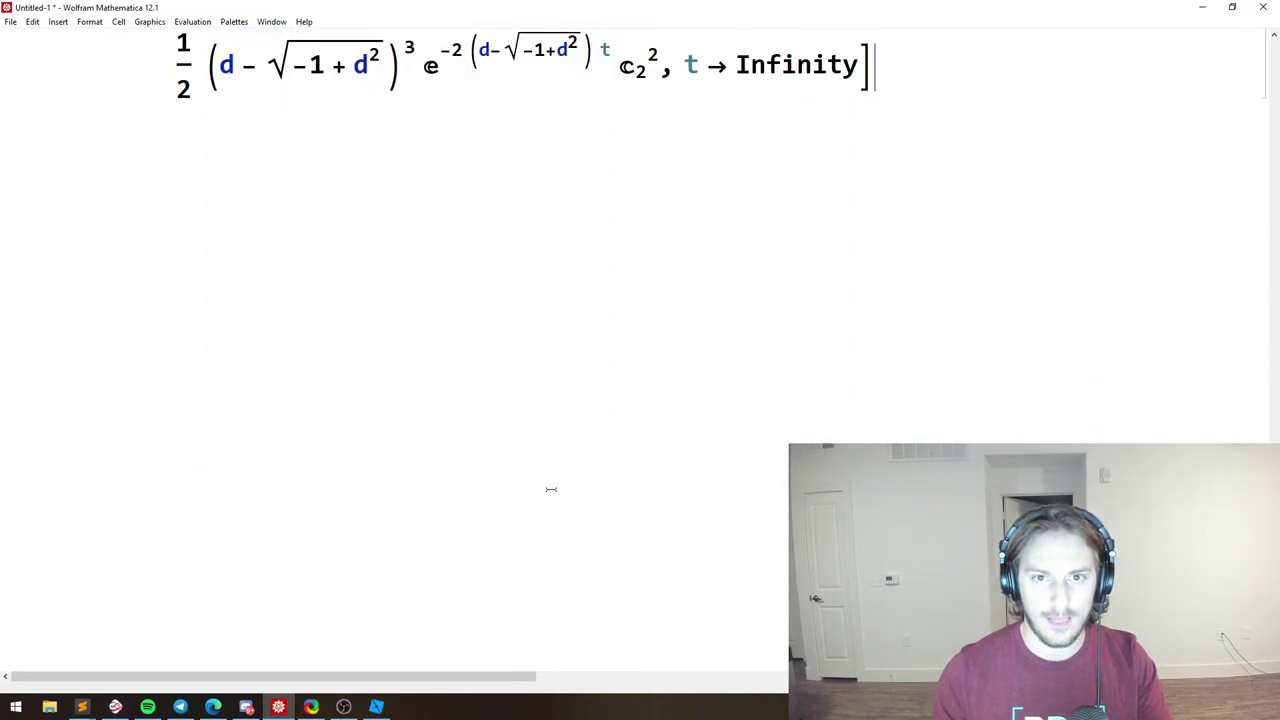
scroll(637, 517, up, 10)
key(ctrl+z)
key(ctrl+v)
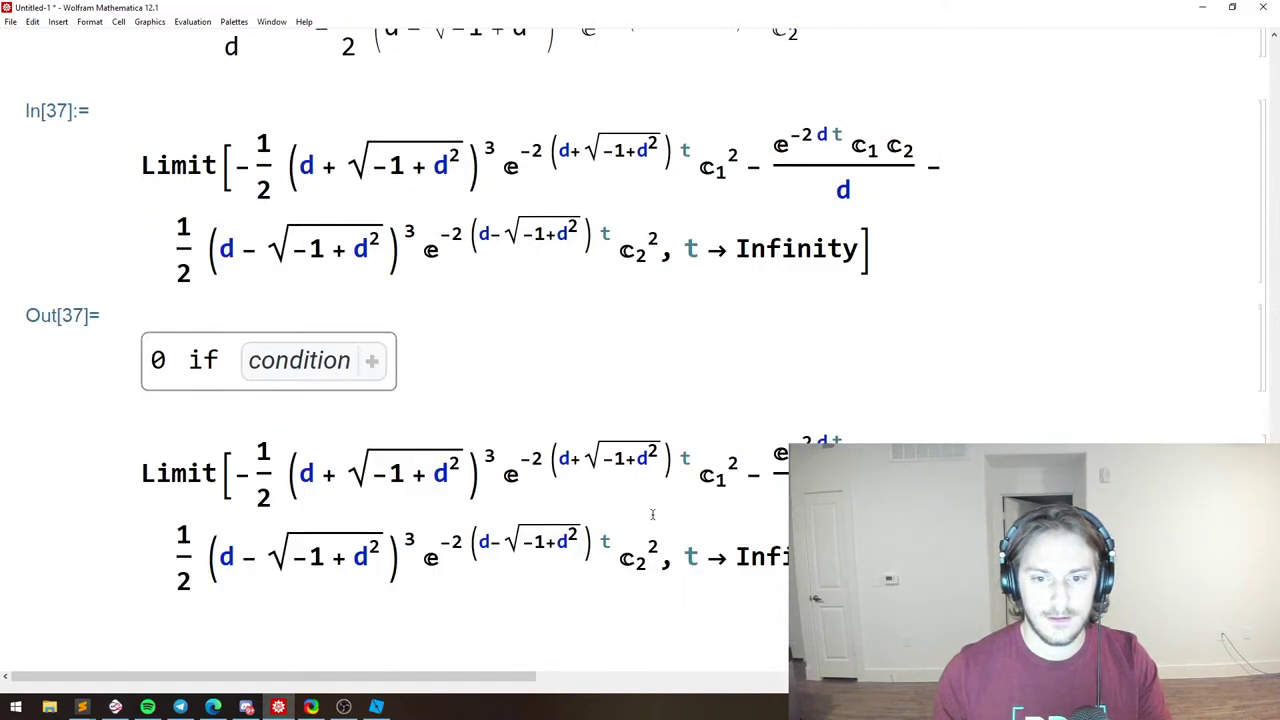
key(ctrl+z)
key(ctrl+y)
Change the copied Limit expression's target from Infinity to t → 0 and evaluate it.
drag(736, 557, 857, 557)
text(0)
key(shift+Return)
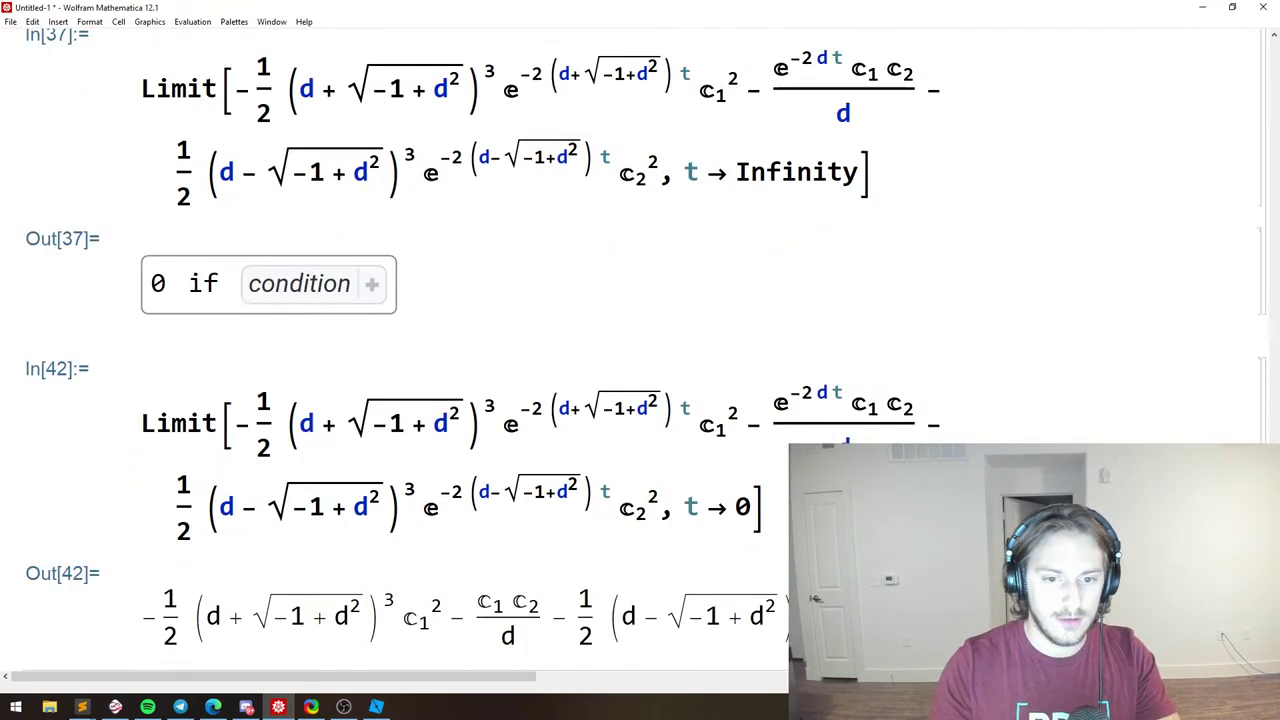
Examine the C[1] squared, C[1] C[2] and C[2] squared terms in the result of the limit at t → 0.
scroll(637, 528, down, 2)
click(417, 486)
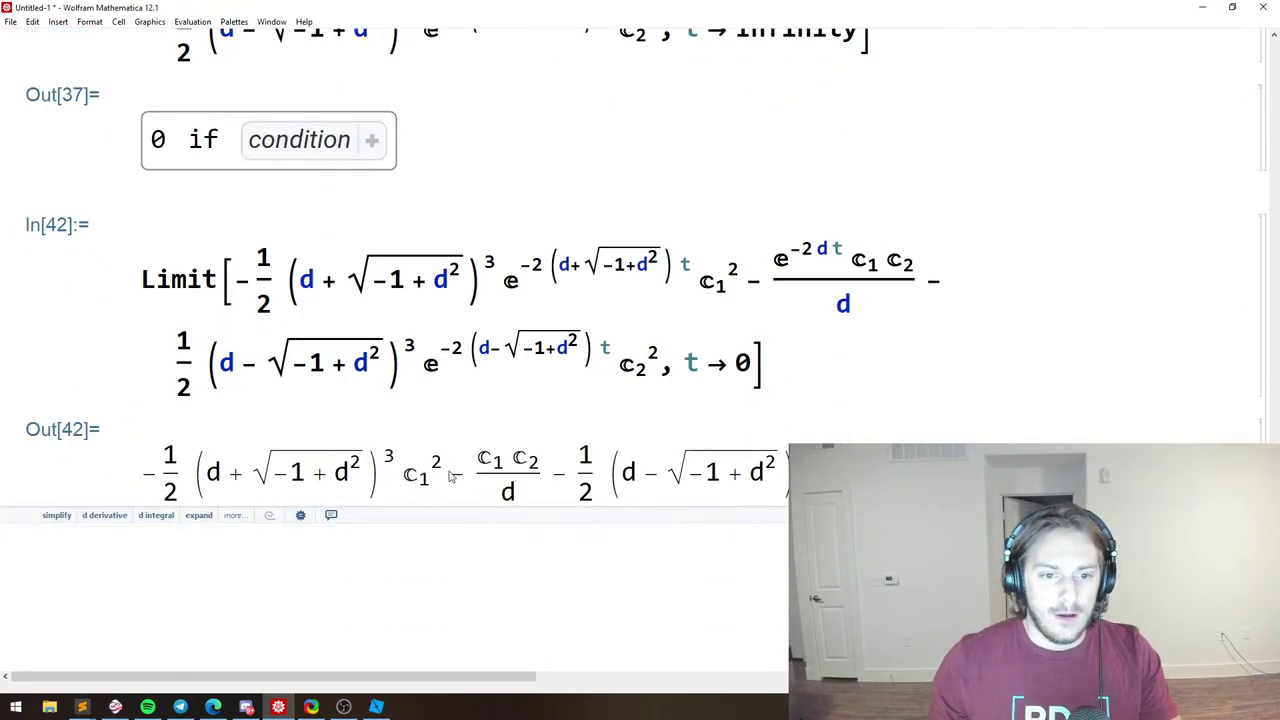
drag(454, 464, 403, 468)
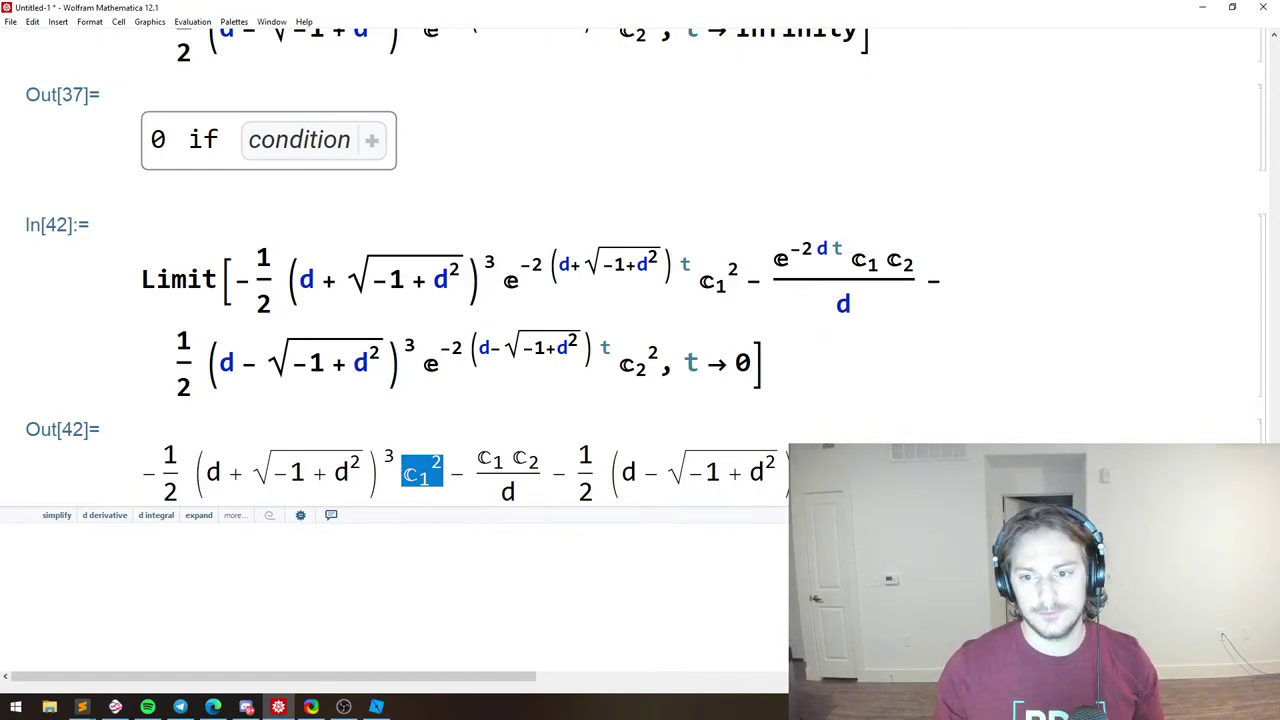
drag(858, 470, 818, 470)
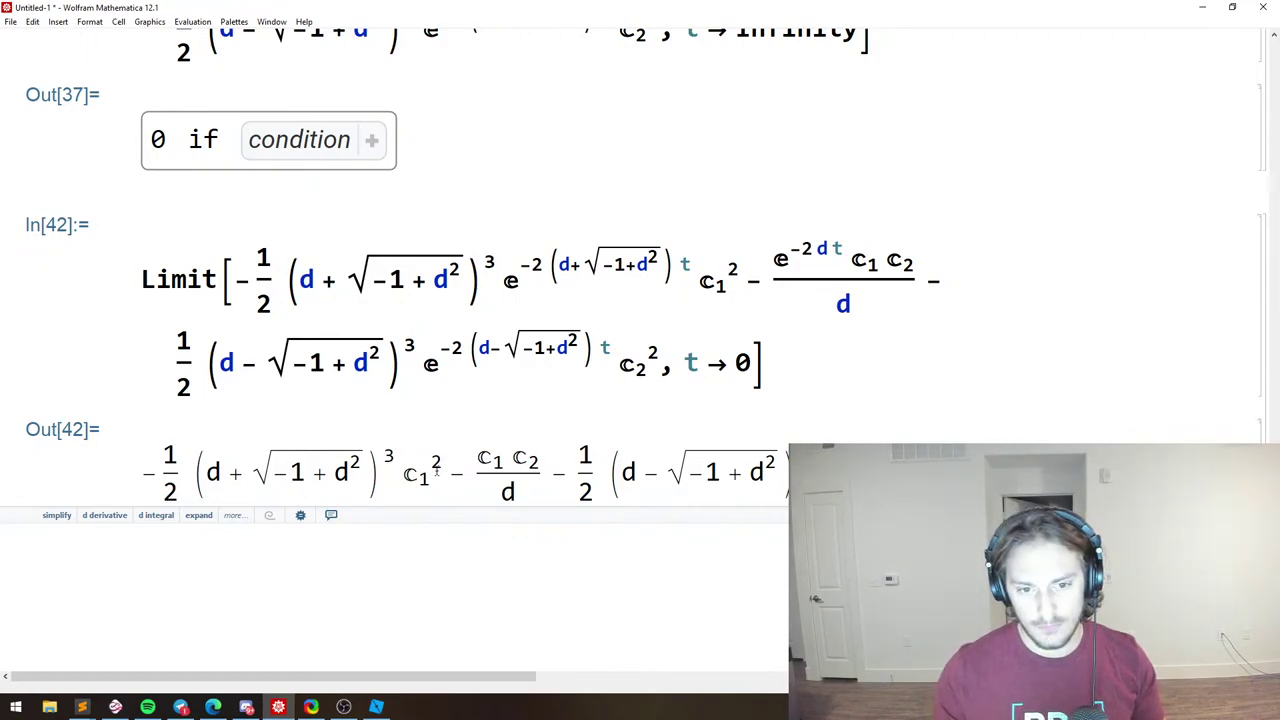
drag(445, 476, 419, 474)
drag(542, 460, 411, 474)
click(527, 488)
click(467, 483)
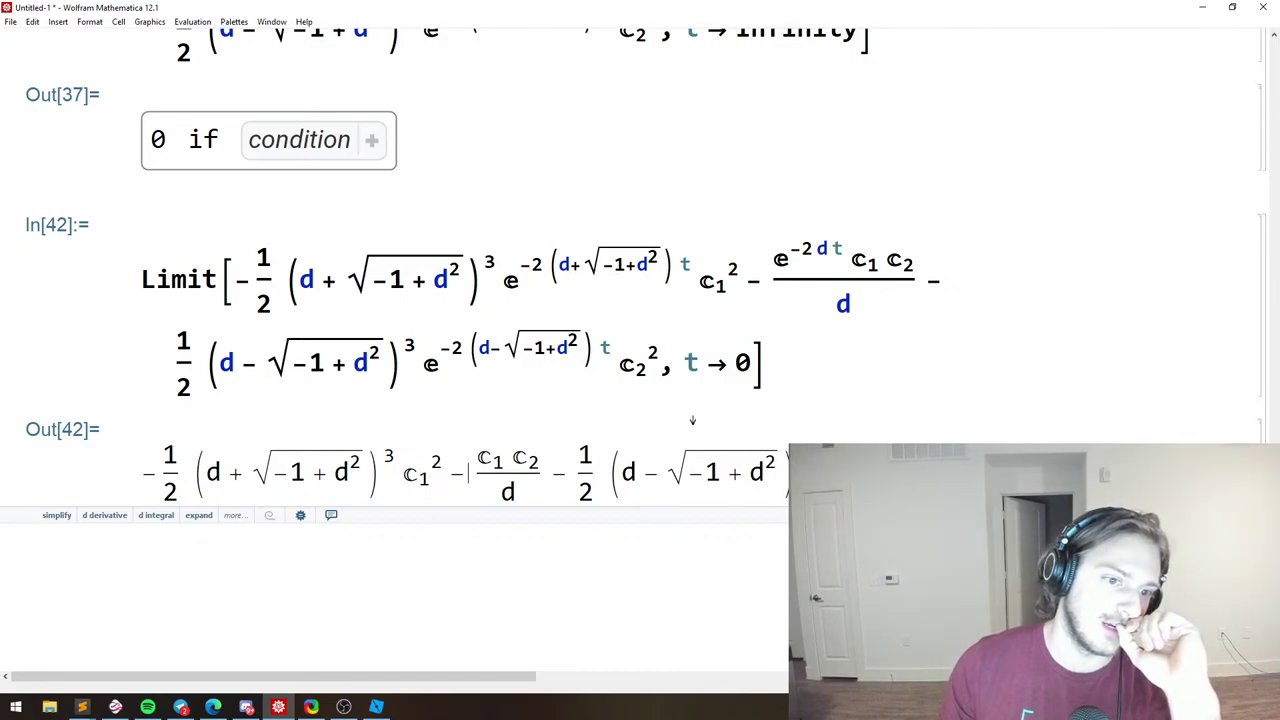
Copy the t → 0 limit's result into a new cell, append // Expand and evaluate it.
drag(772, 495, 299, 470)
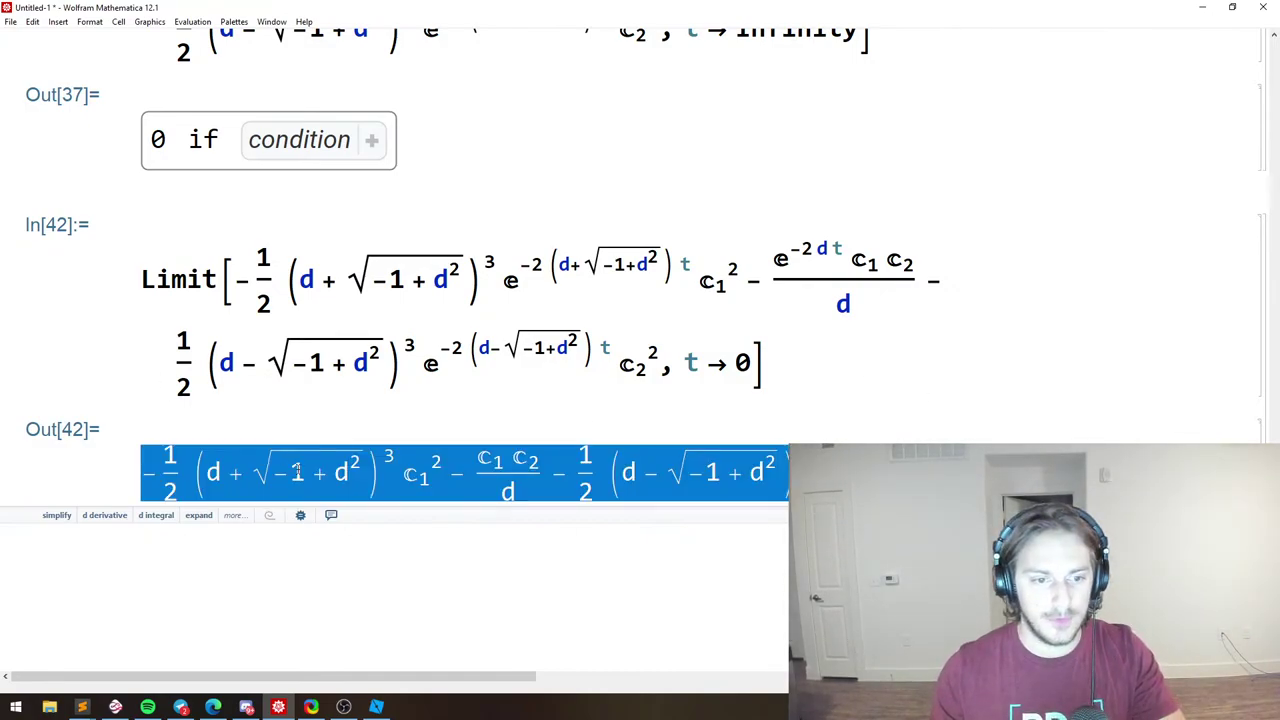
click(345, 590)
key(ctrl+v)
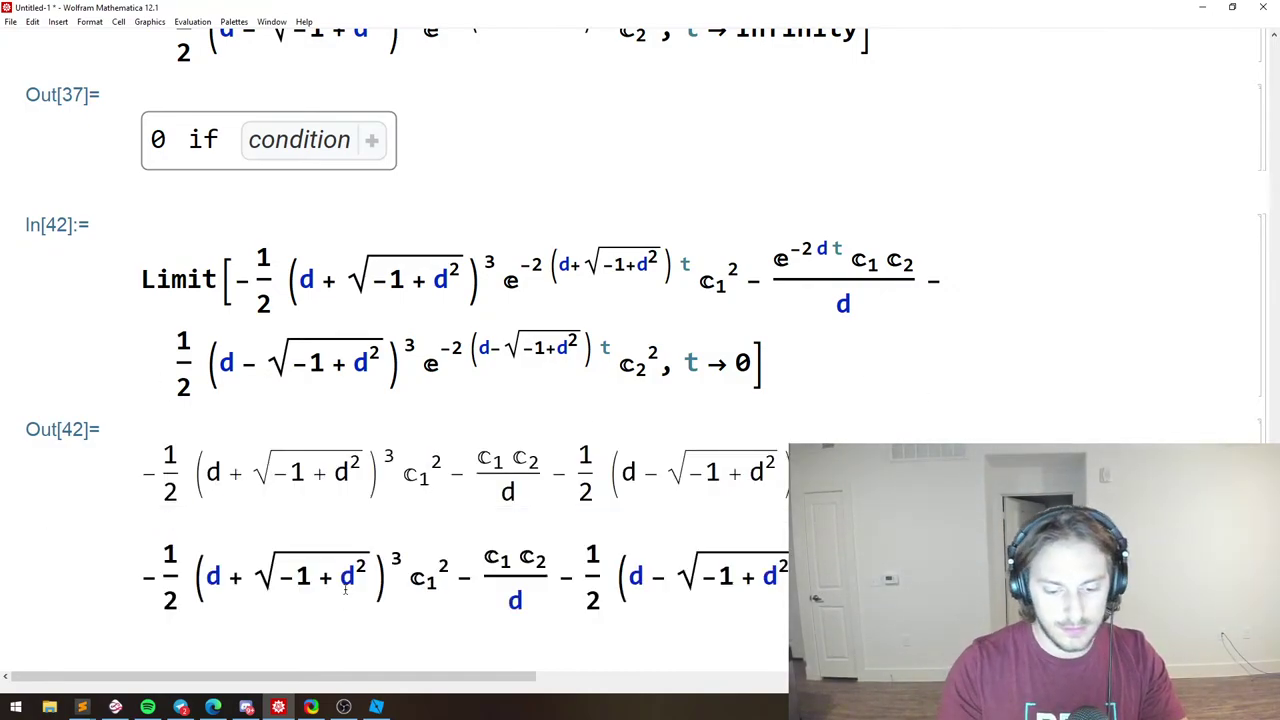
key(shift+Return)
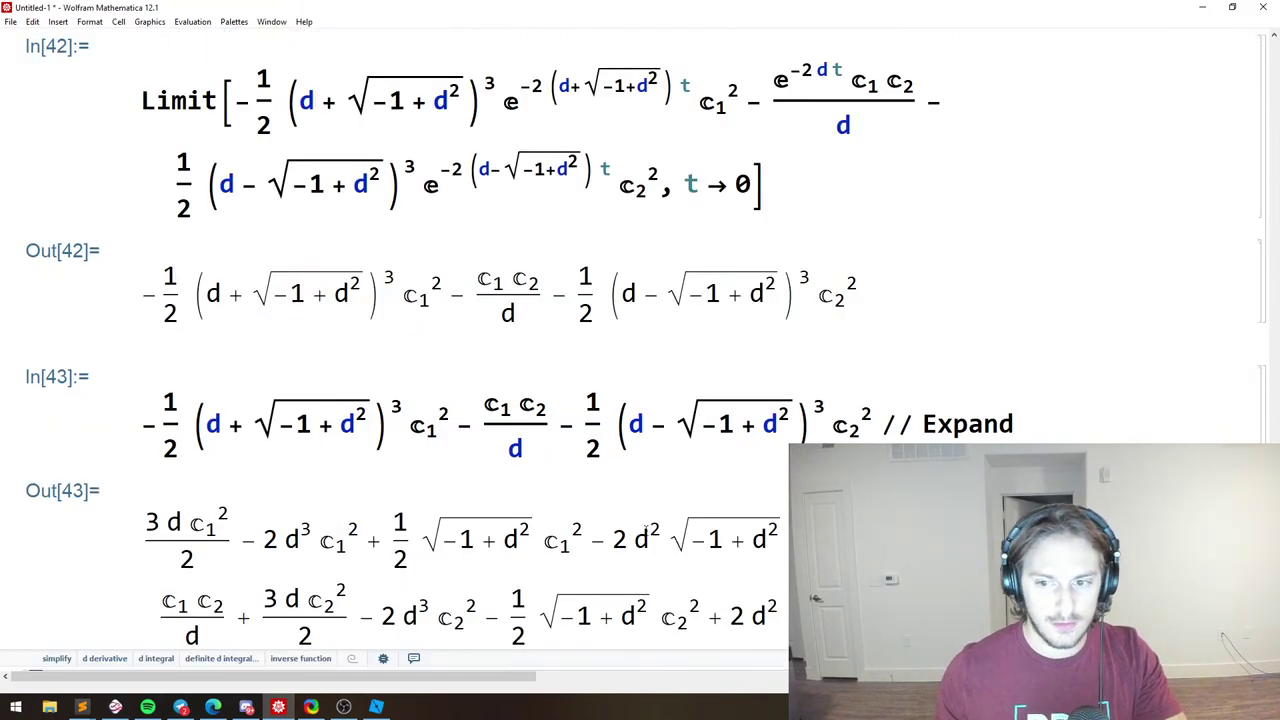
Append // FullSimplify after // Expand in the copied limit expression and re-evaluate it.
text(// FullSimplify)
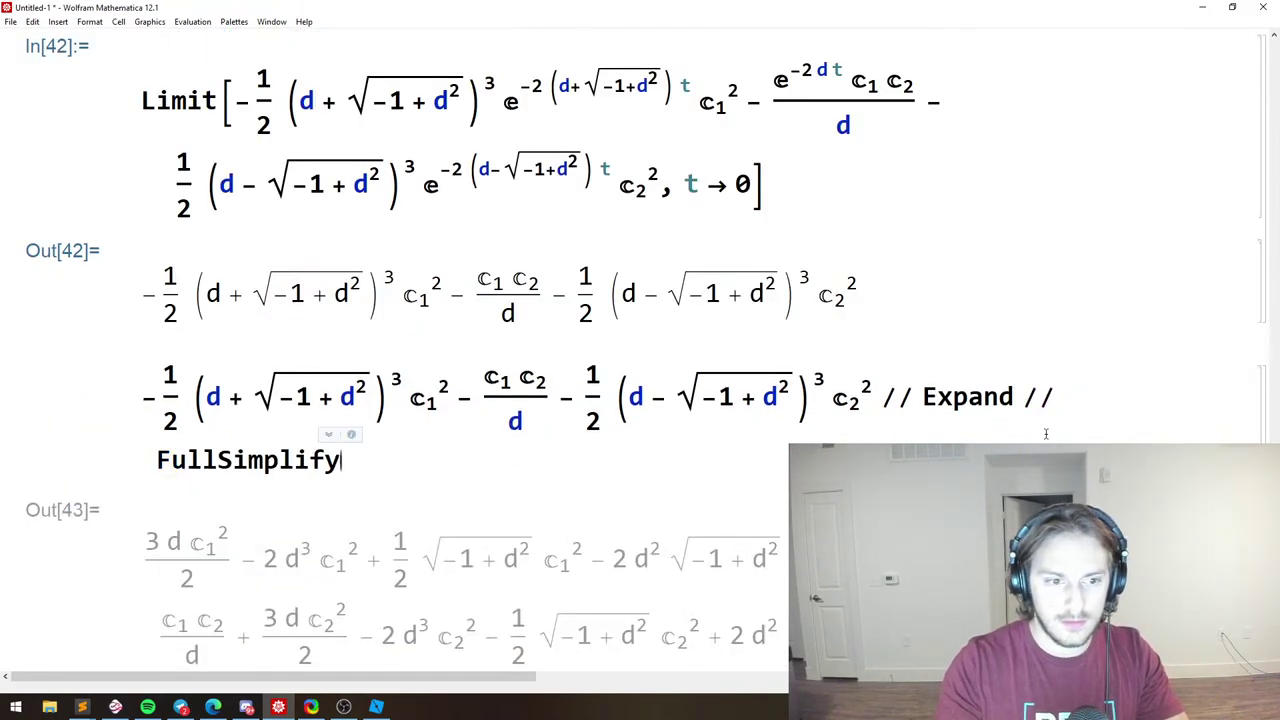
key(shift+Return)
scroll(852, 424, up, 2)
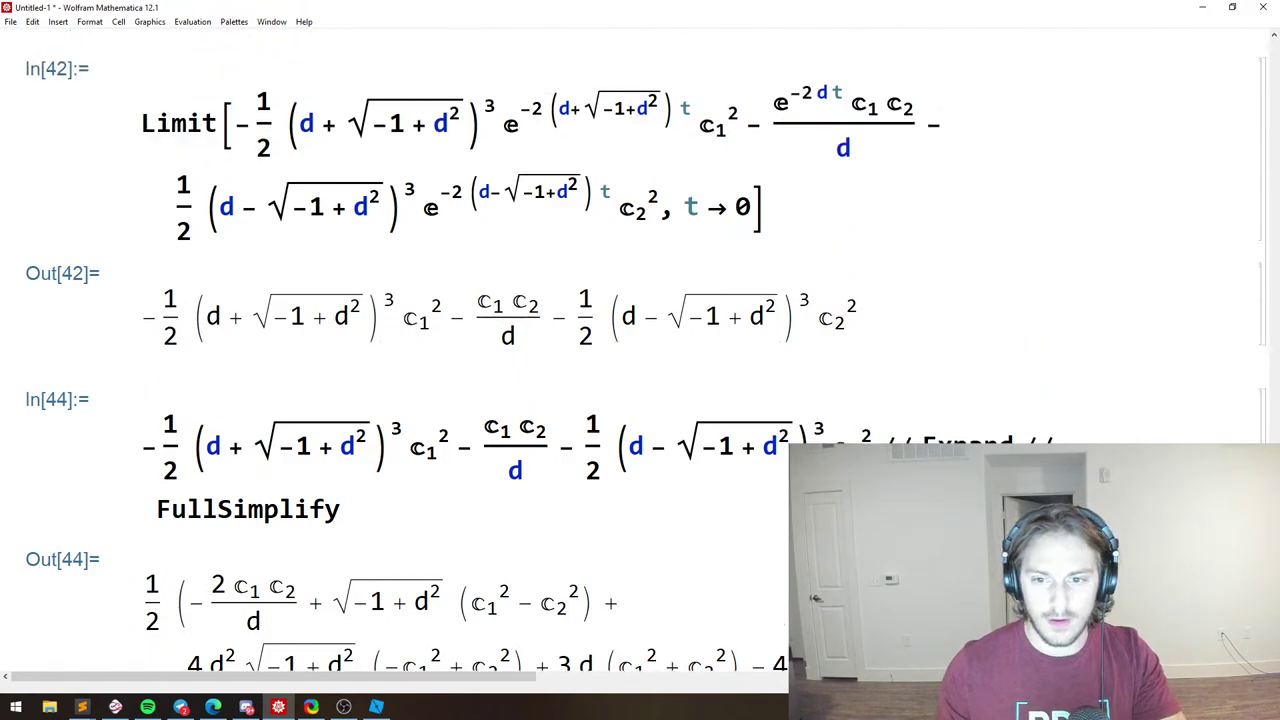
Remove // Expand from the copied limit expression, leaving only // FullSimplify, and re-evaluate it.
drag(878, 440, 1014, 441)
key(BackSpace)
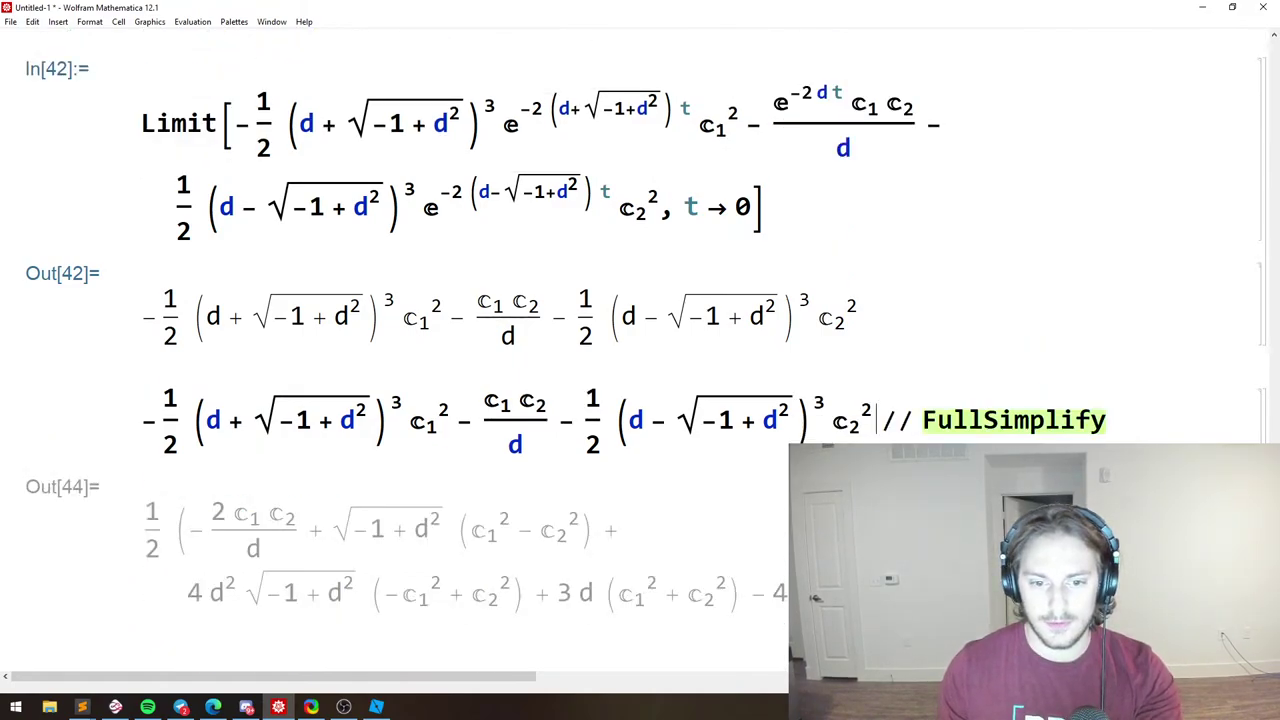
key(shift+Return)
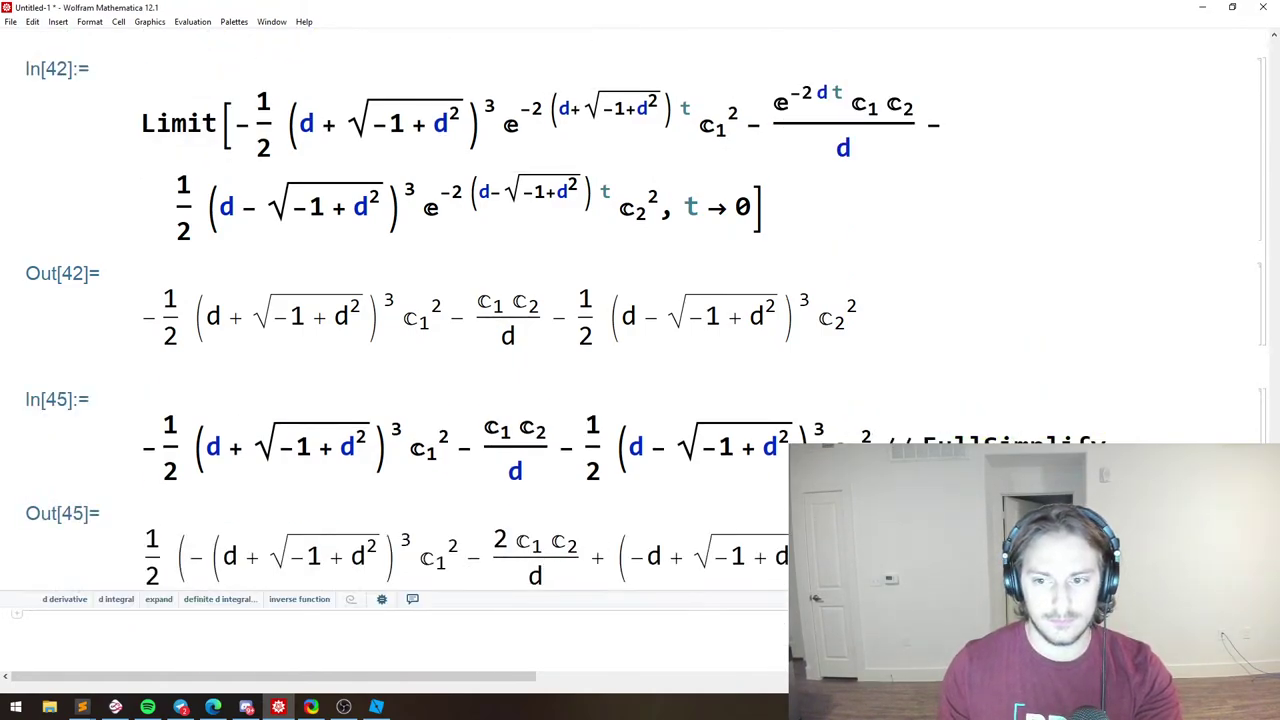
Remove // FullSimplify from the copied limit expression and re-evaluate it without any simplification.
drag(1106, 440, 880, 440)
key(BackSpace)
key(shift+Return)
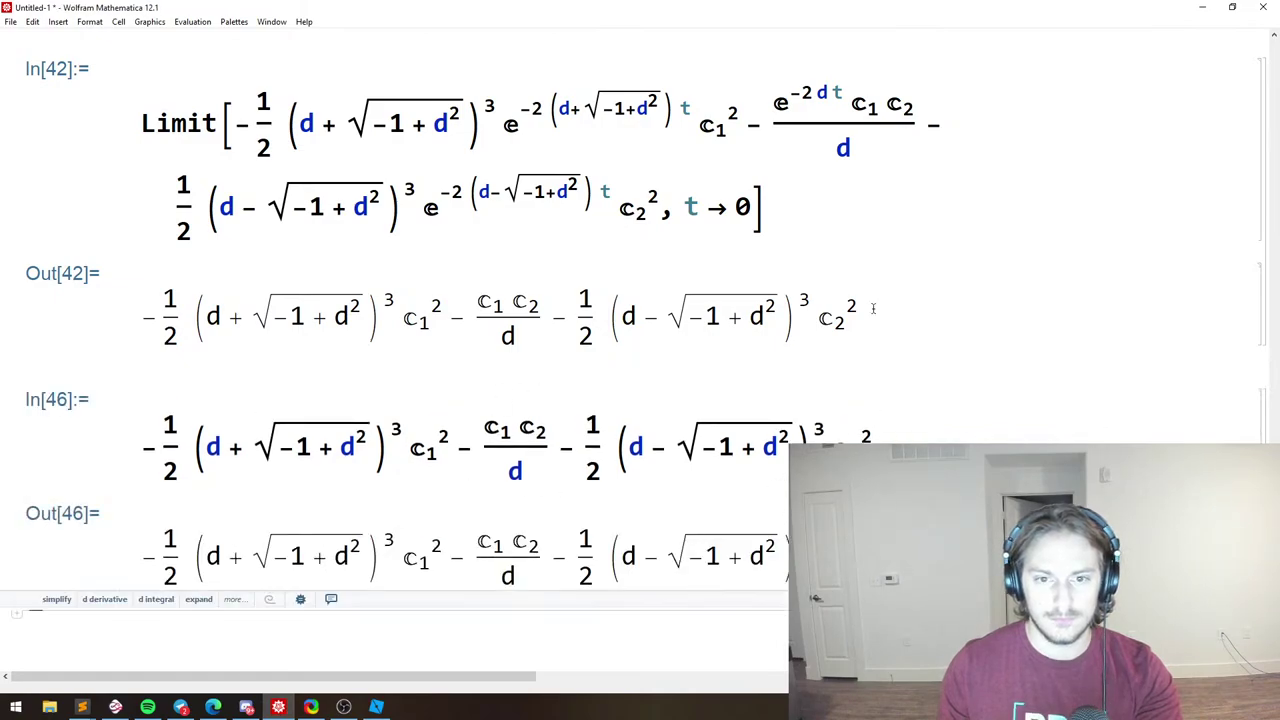
Examine the earlier Cos and Sin solution cells, including the Solve for c1 and c2 from p0 and v0 and their substitution.
drag(873, 308, 142, 322)
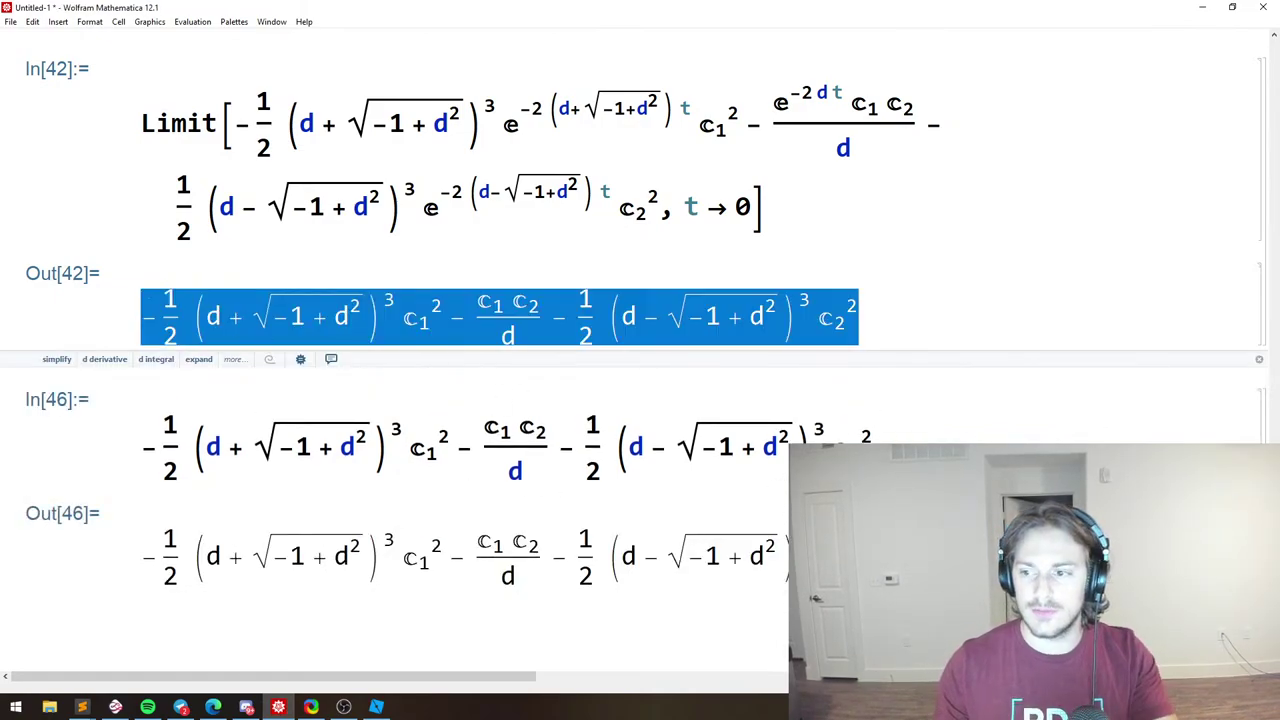
scroll(640, 350, up, 20)
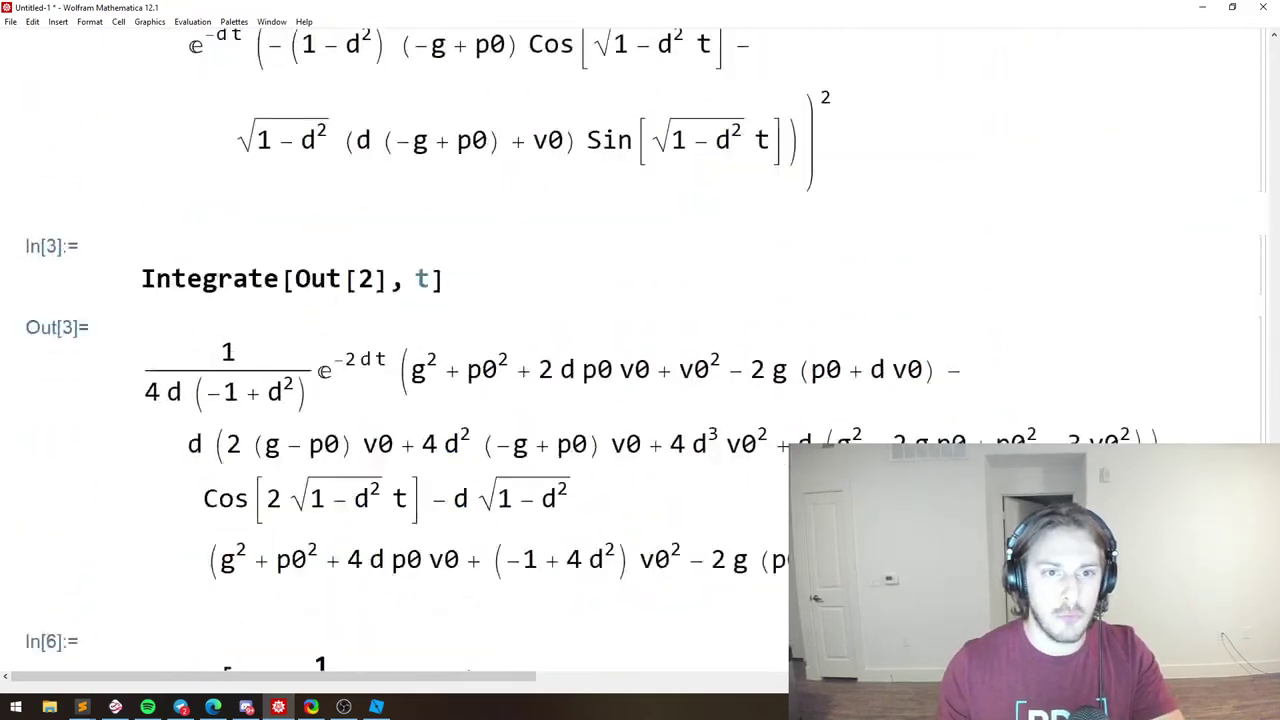
scroll(640, 360, up, 12)
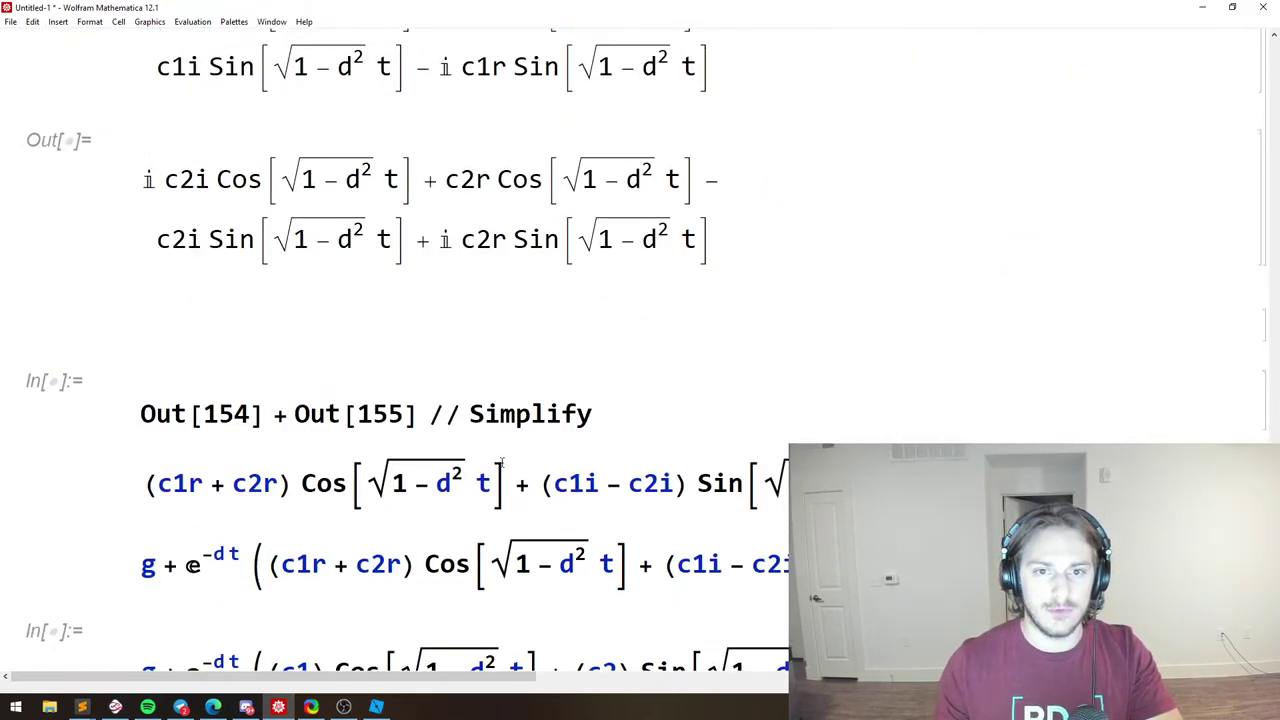
scroll(593, 528, down, 5)
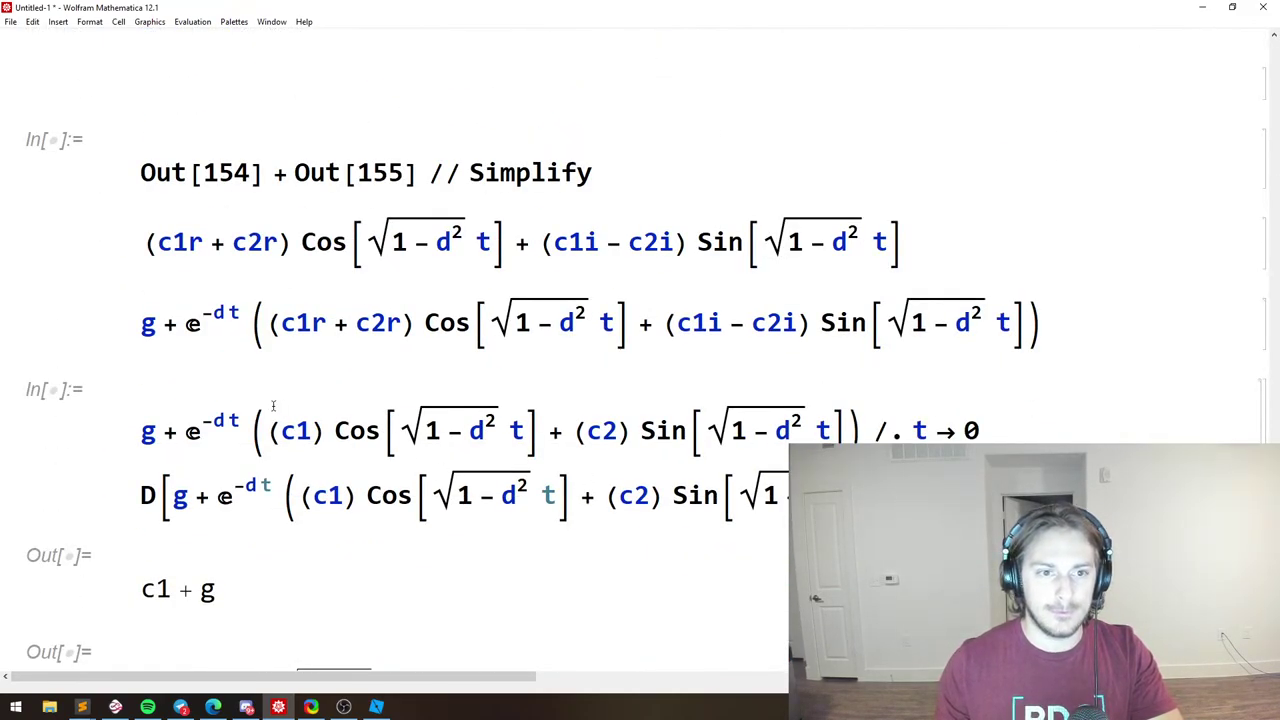
scroll(273, 405, down, 6)
scroll(319, 424, down, 1)
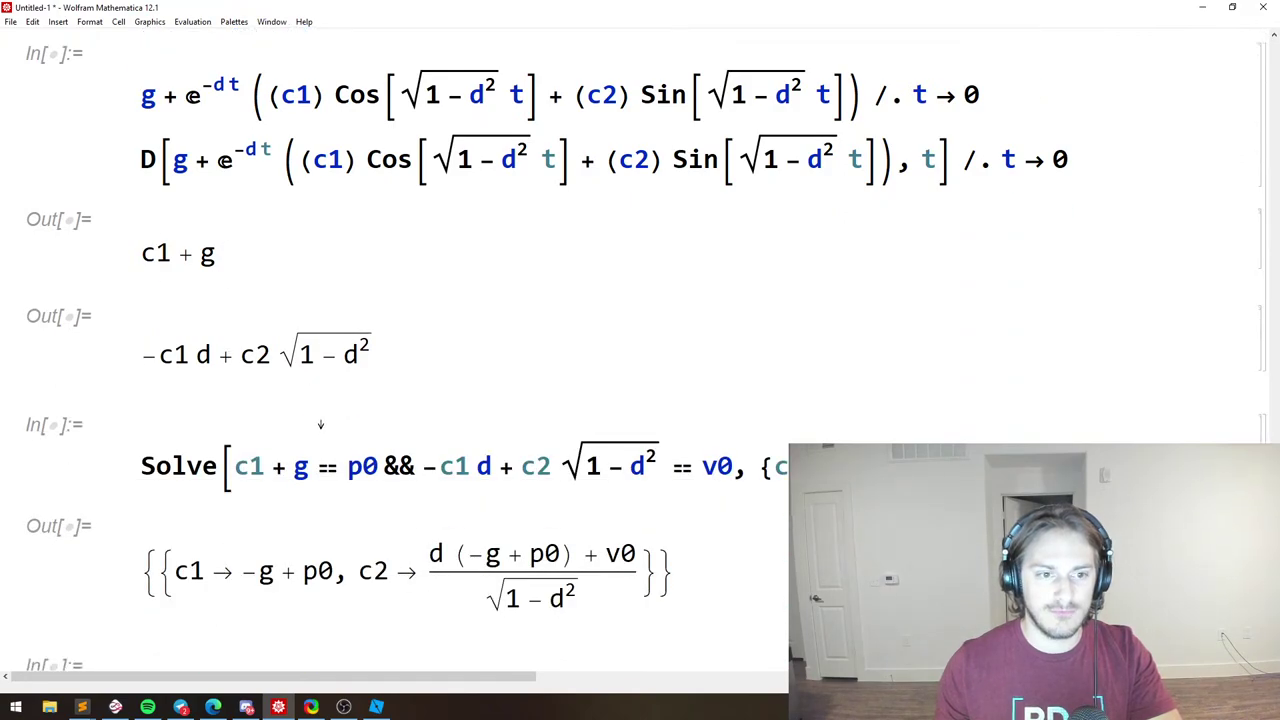
scroll(270, 430, down, 3)
scroll(400, 435, down, 1)
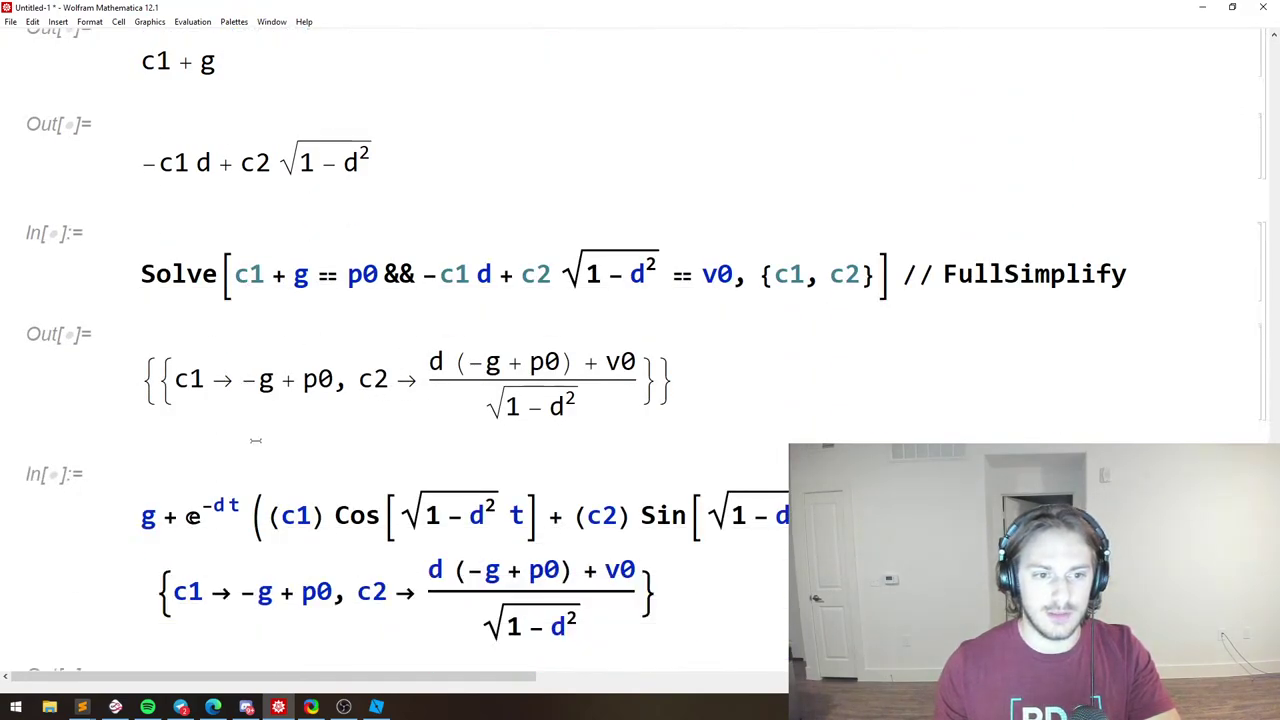
Copy the general damped spring expression in g, c1 and c2 with its Cos and Sin terms, leaving out the replacement rules.
drag(196, 384, 636, 386)
scroll(374, 374, down, 3)
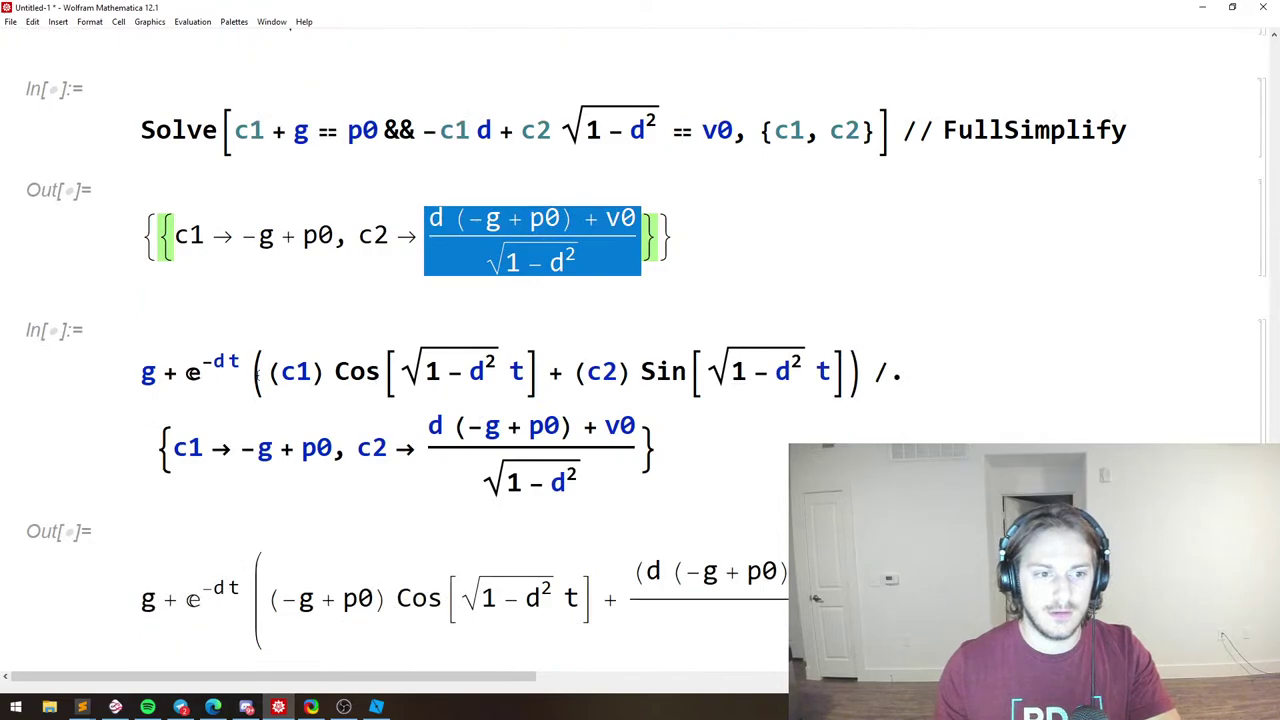
click(483, 393)
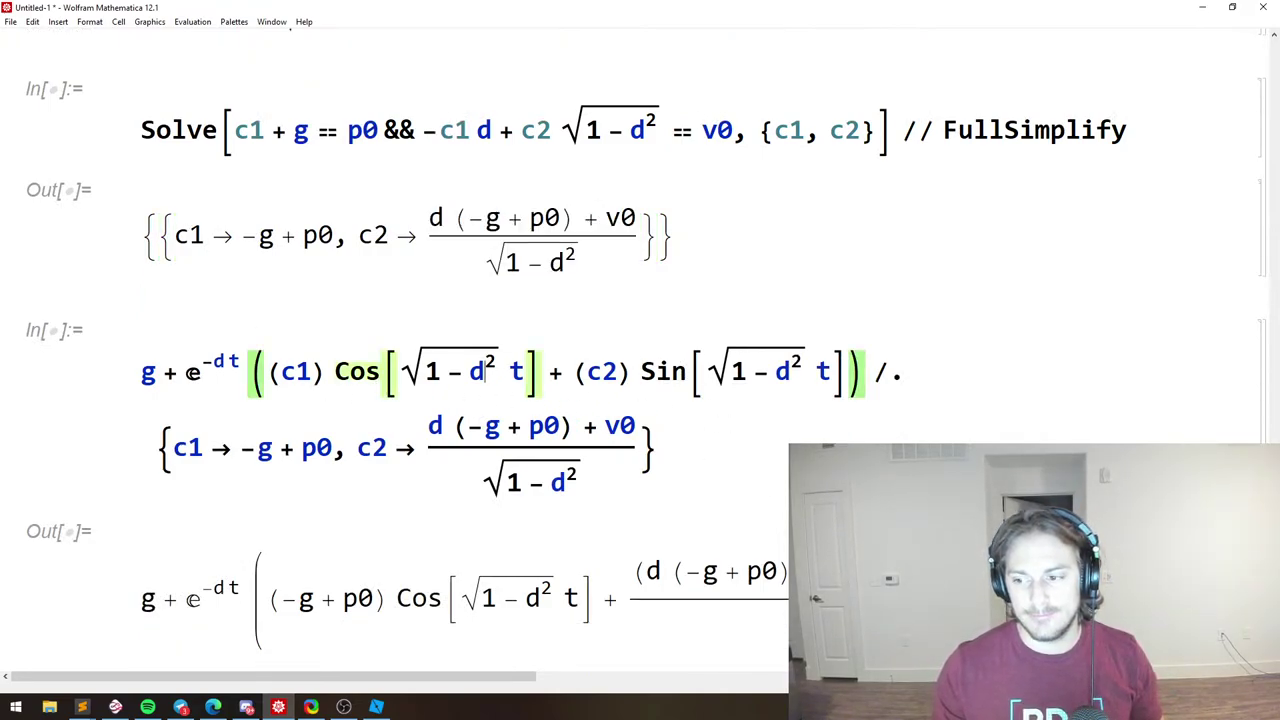
scroll(361, 440, down, 2)
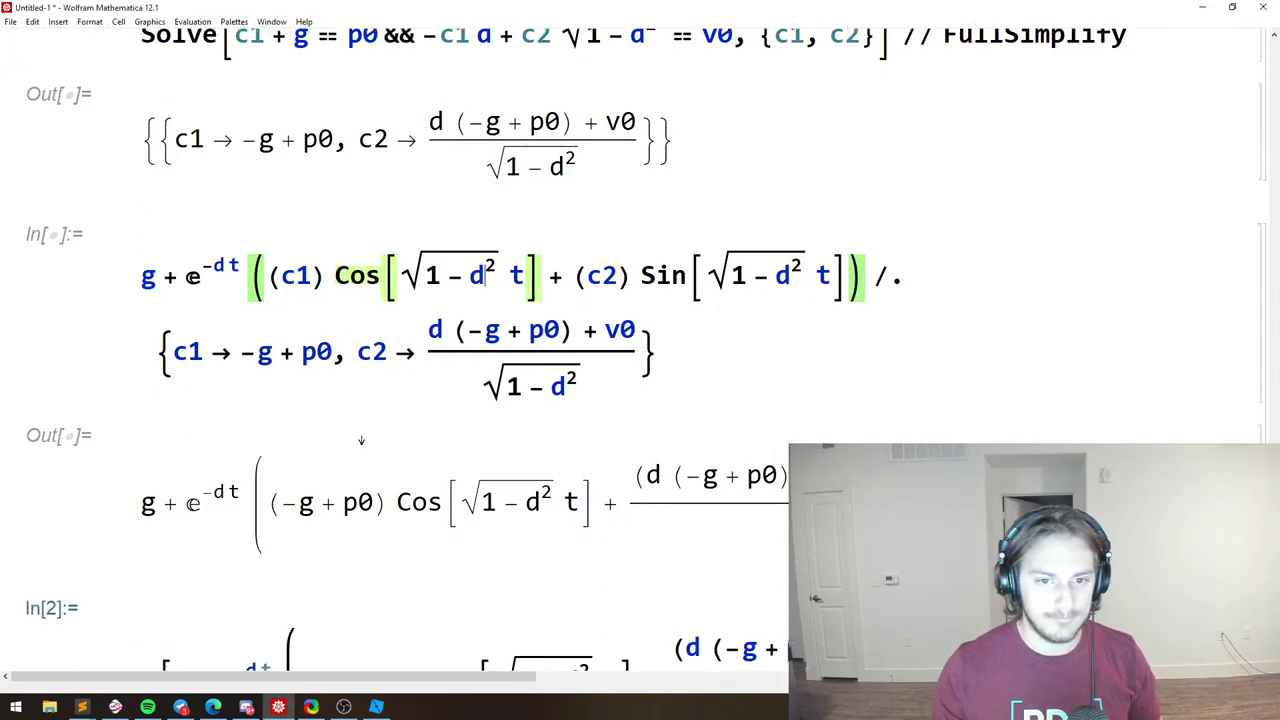
drag(140, 286, 806, 278)
click(777, 277)
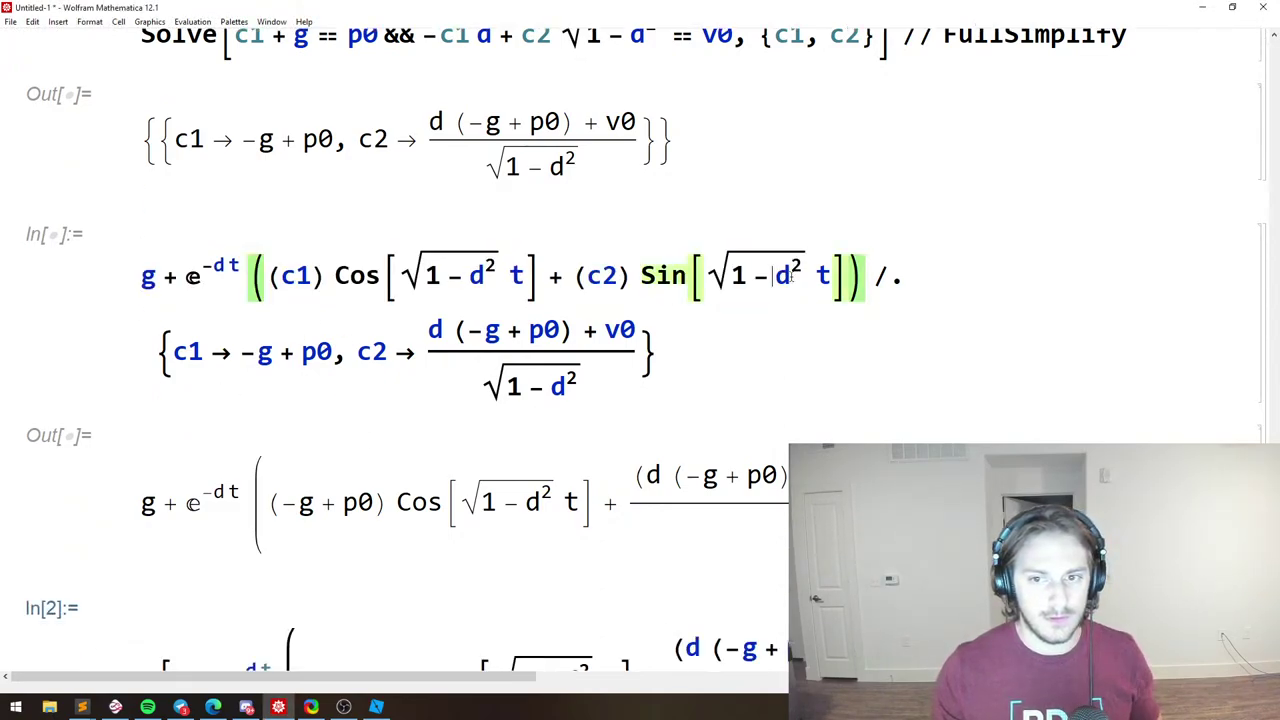
drag(141, 278, 862, 280)
key(ctrl+c)
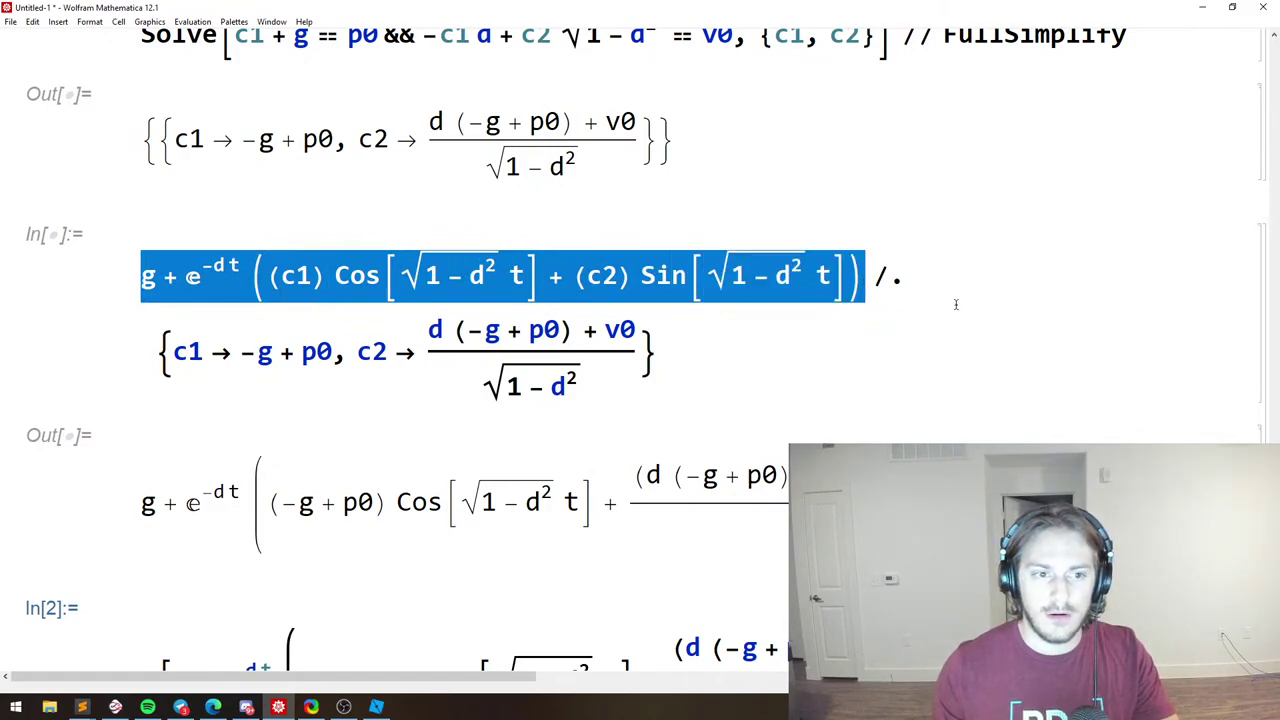
Create a new notebook and paste the copied Cos and Sin expression into its first cell.
scroll(472, 520, down, 20)
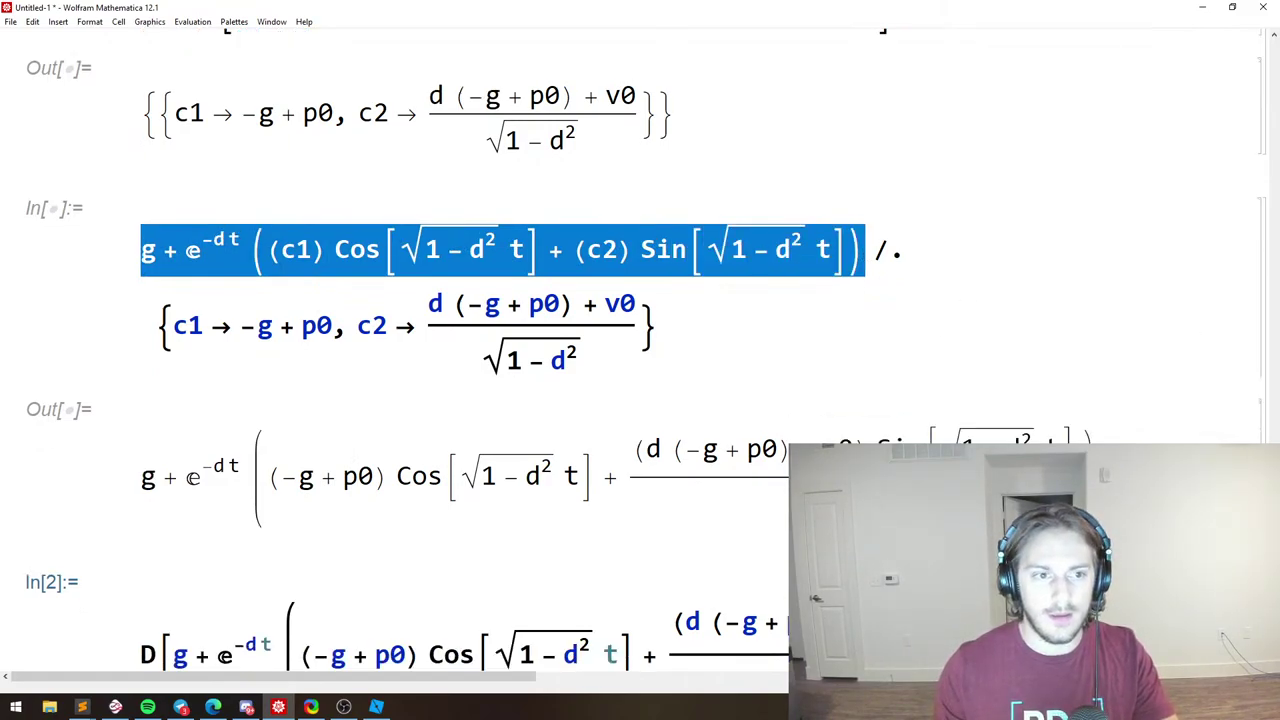
click(472, 520)
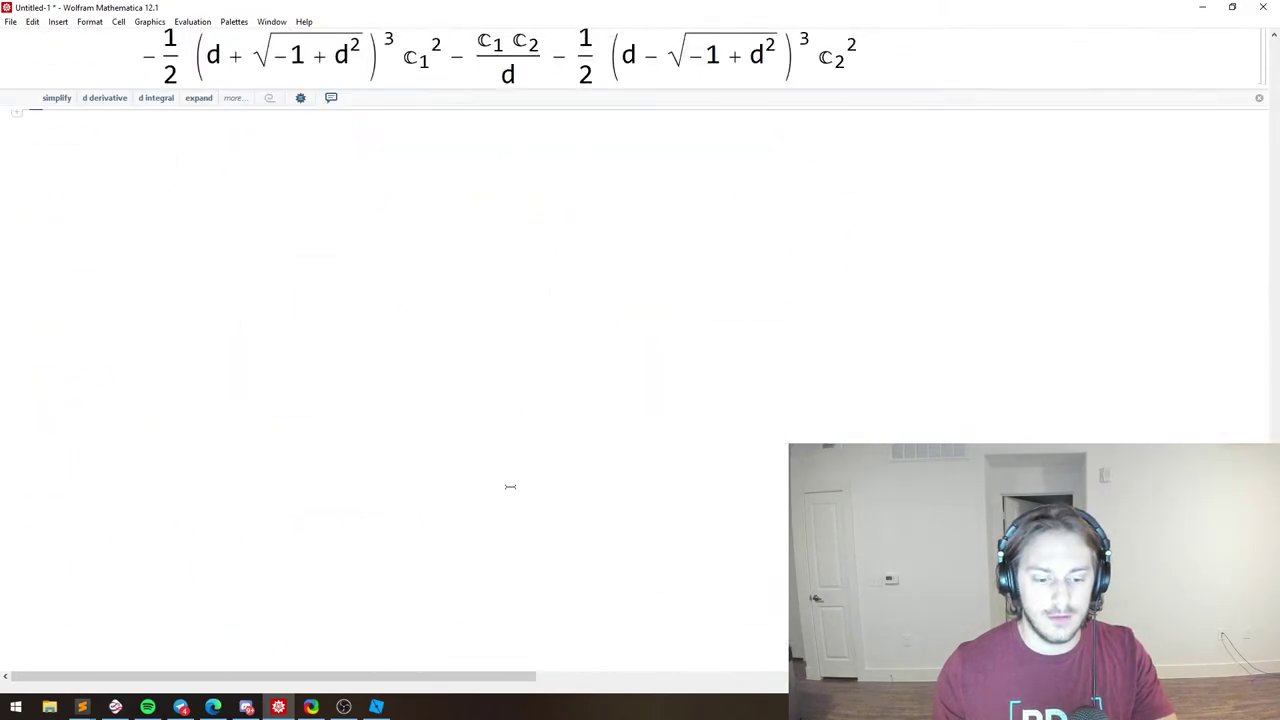
key(ctrl+n)
key(ctrl+v)
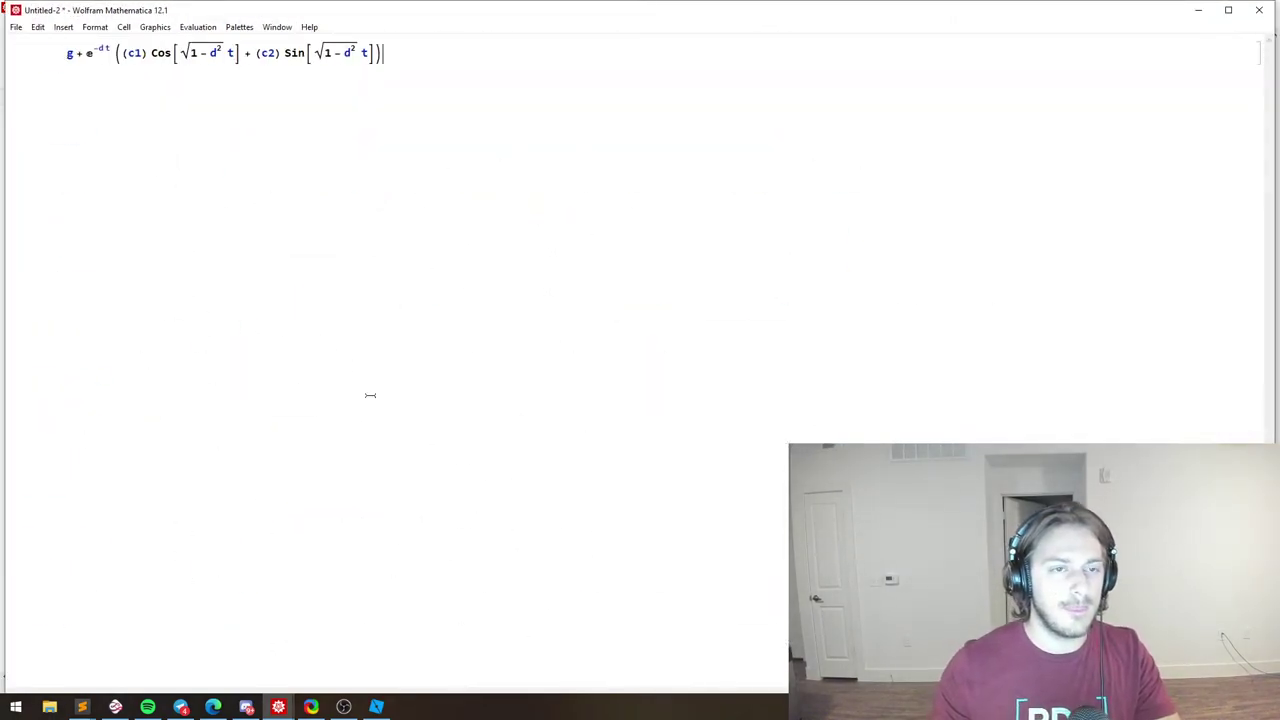
ctrl+scroll(534, 463, up, 5)
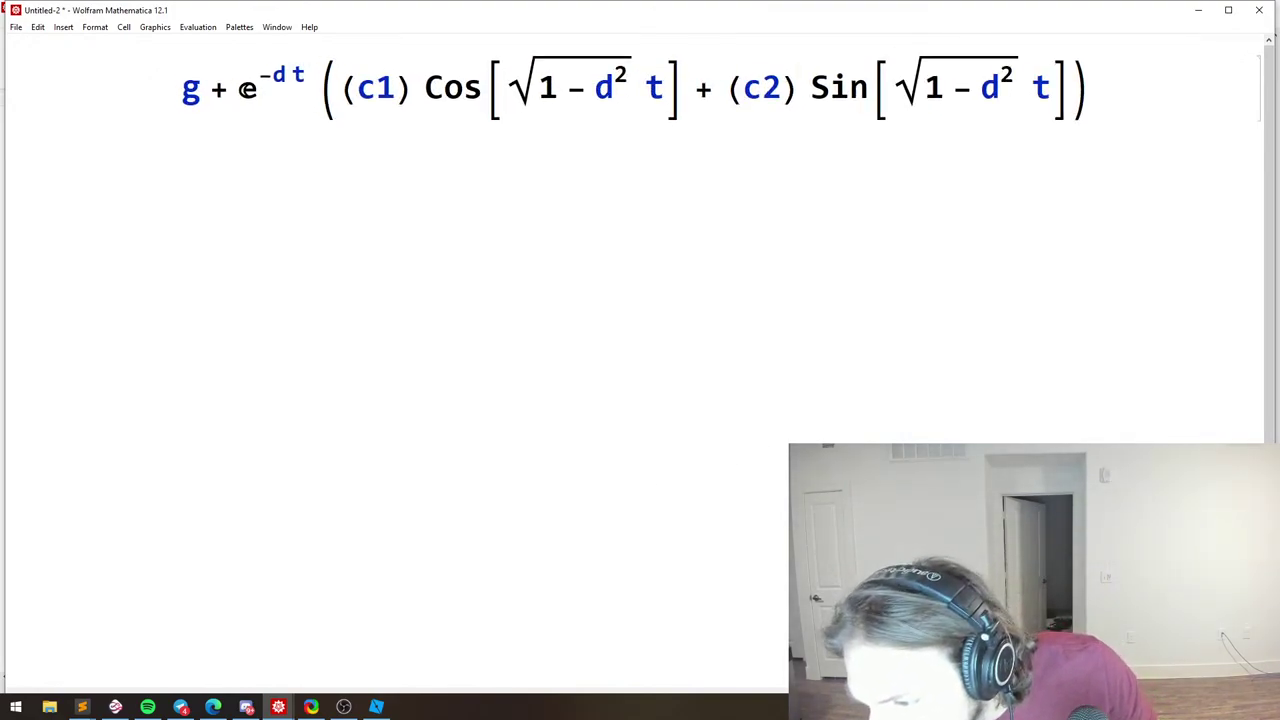
ctrl+scroll(580, 85, down, 2)
ctrl+scroll(580, 85, down, 2)
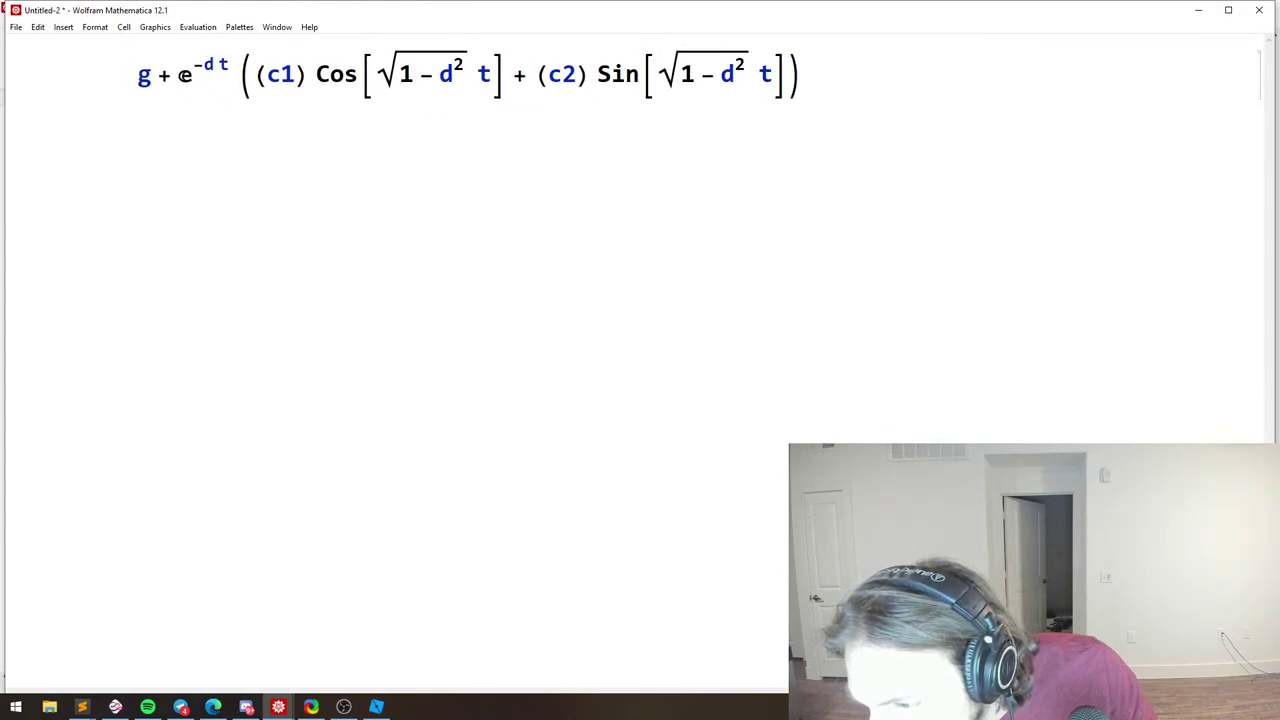
Replace the leading constant g with p1 in the pasted expression.
click(150, 75)
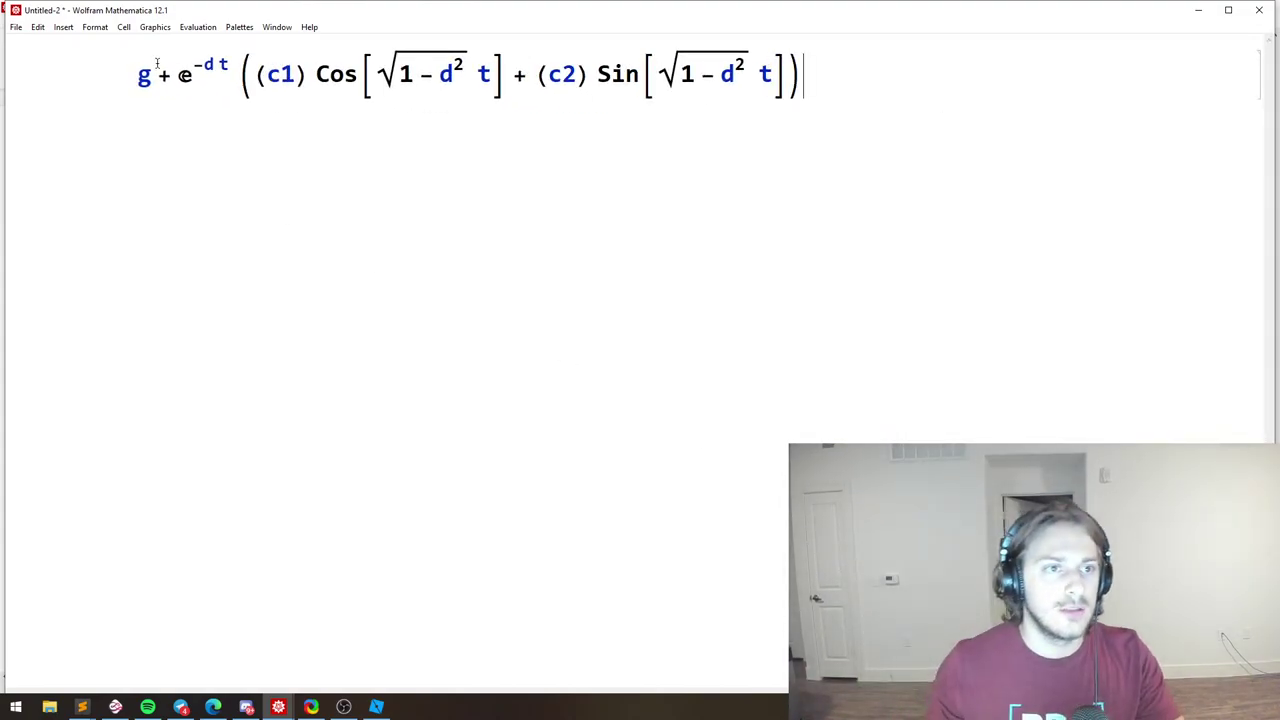
double_click(144, 75)
text(p1)
click(306, 76)
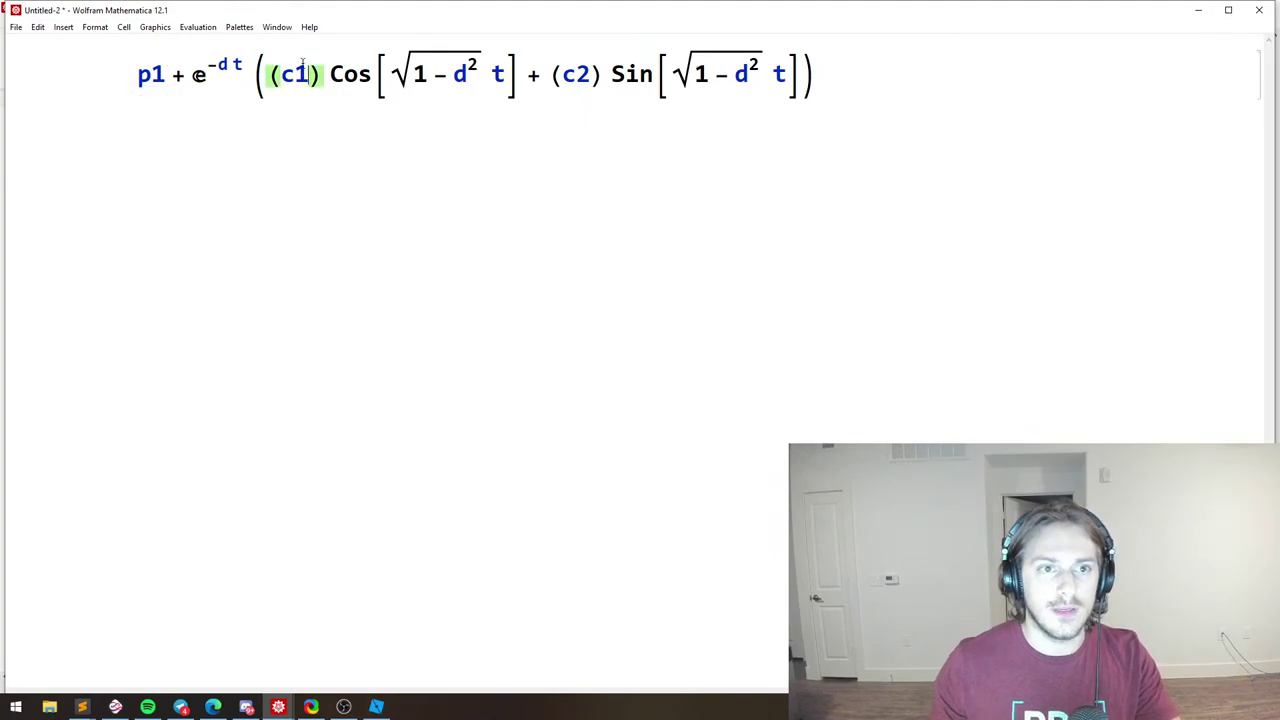
drag(281, 76, 346, 76)
click(607, 76)
click(543, 76)
Copy the whole p1 expression into a new cell below, wrapped in the derivative function D[ ].
key(ctrl+a)
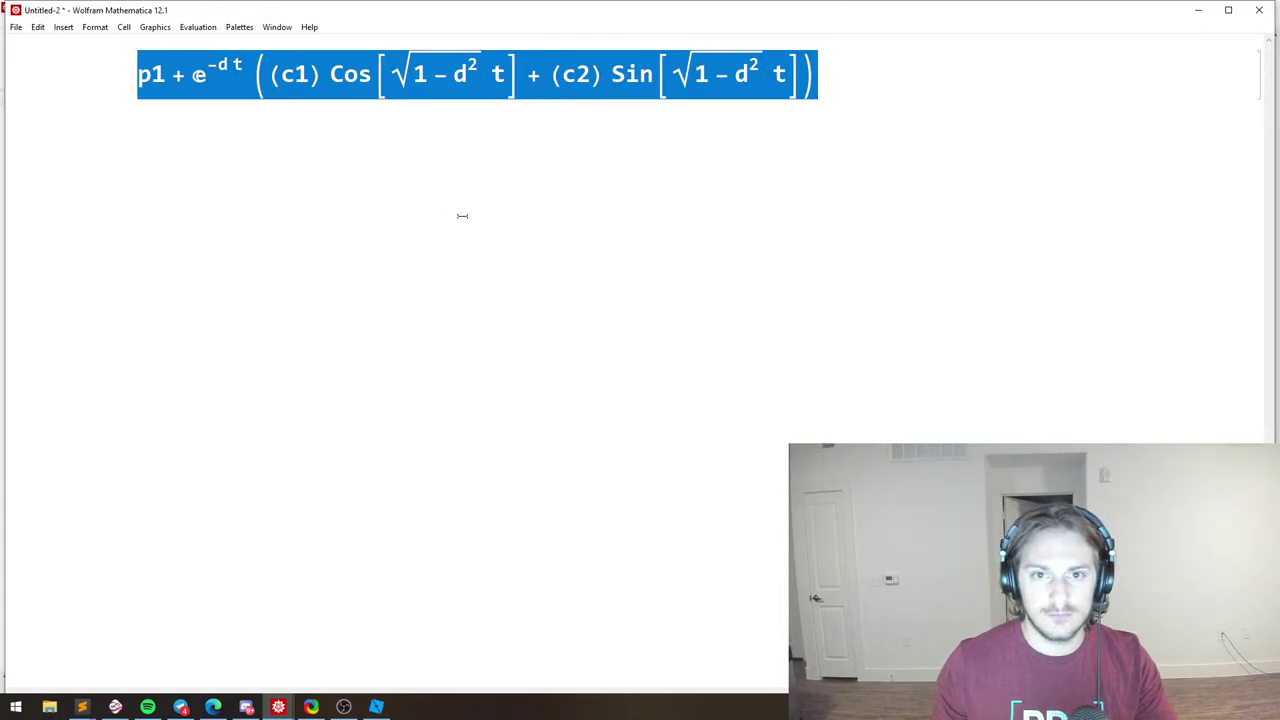
click(467, 348)
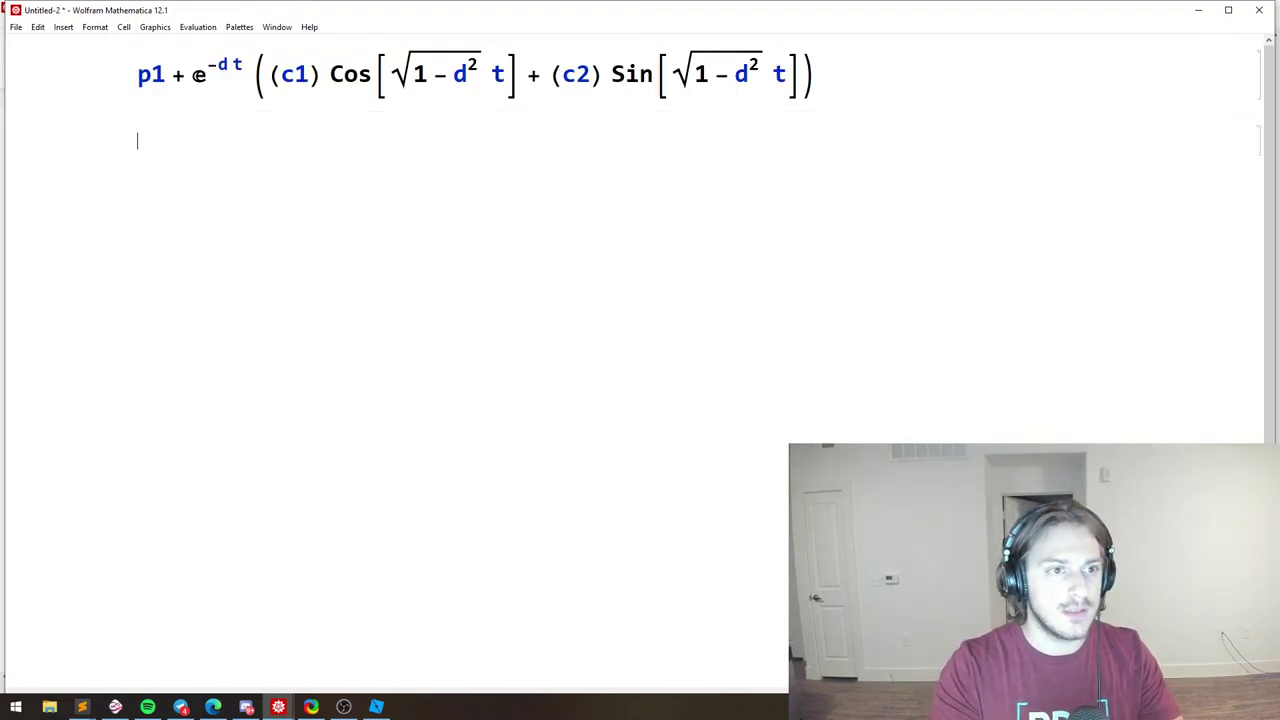
text(D[)
text(p1 + e^(-d t) ((c1) Cos[Sqrt[1 - d^2] t] + (c2) Sin[Sqrt[1 - d^2] t]))
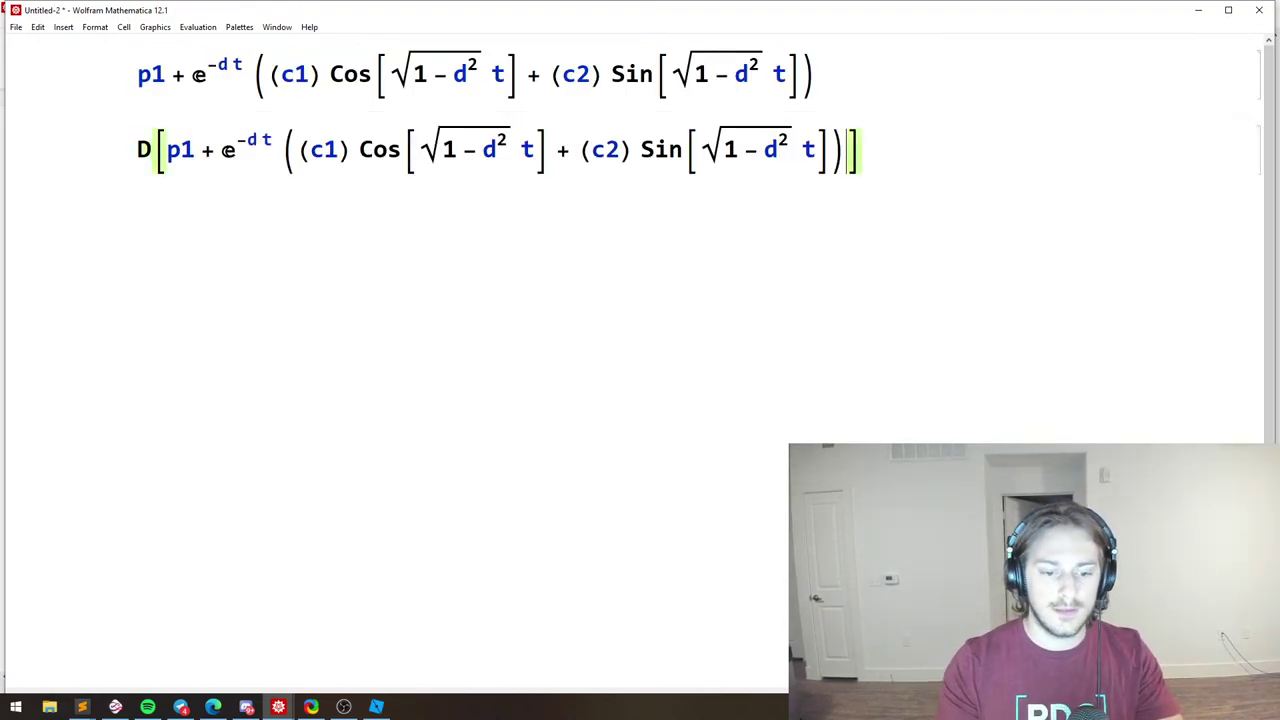
Switch to YouTube Studio in the browser and read the stream's live chat.
key(alt+Tab)
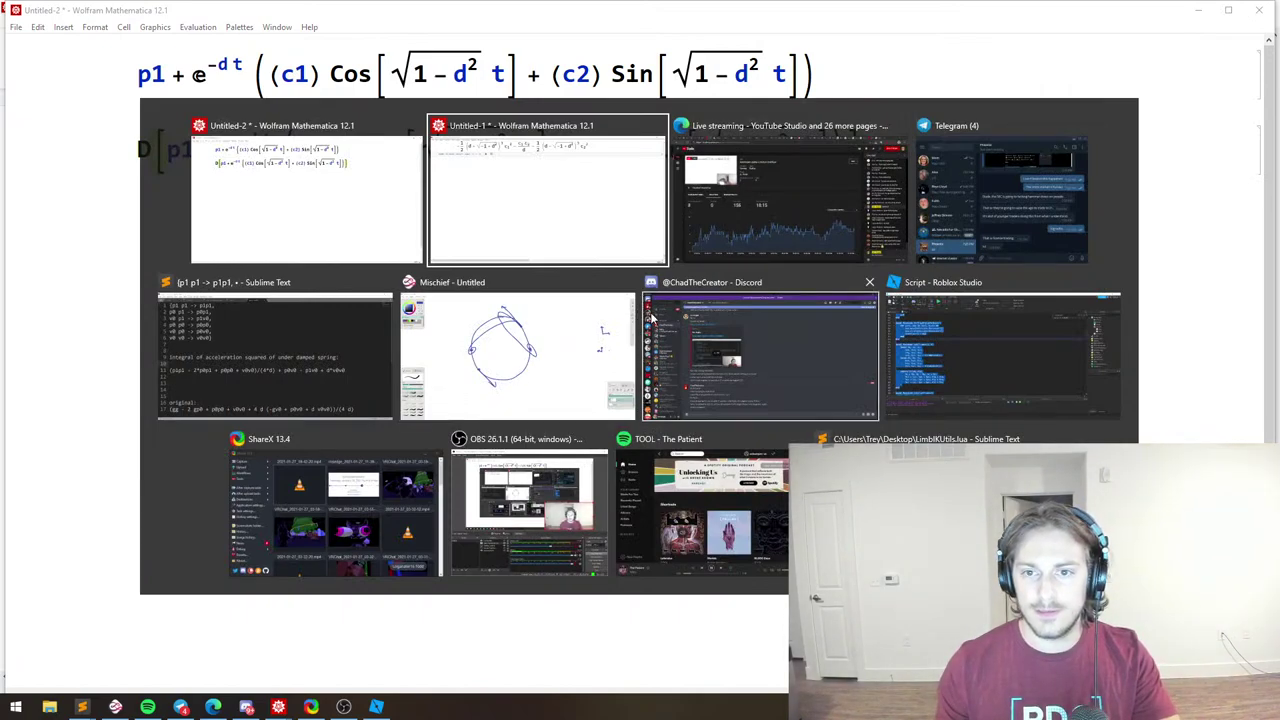
click(751, 205)
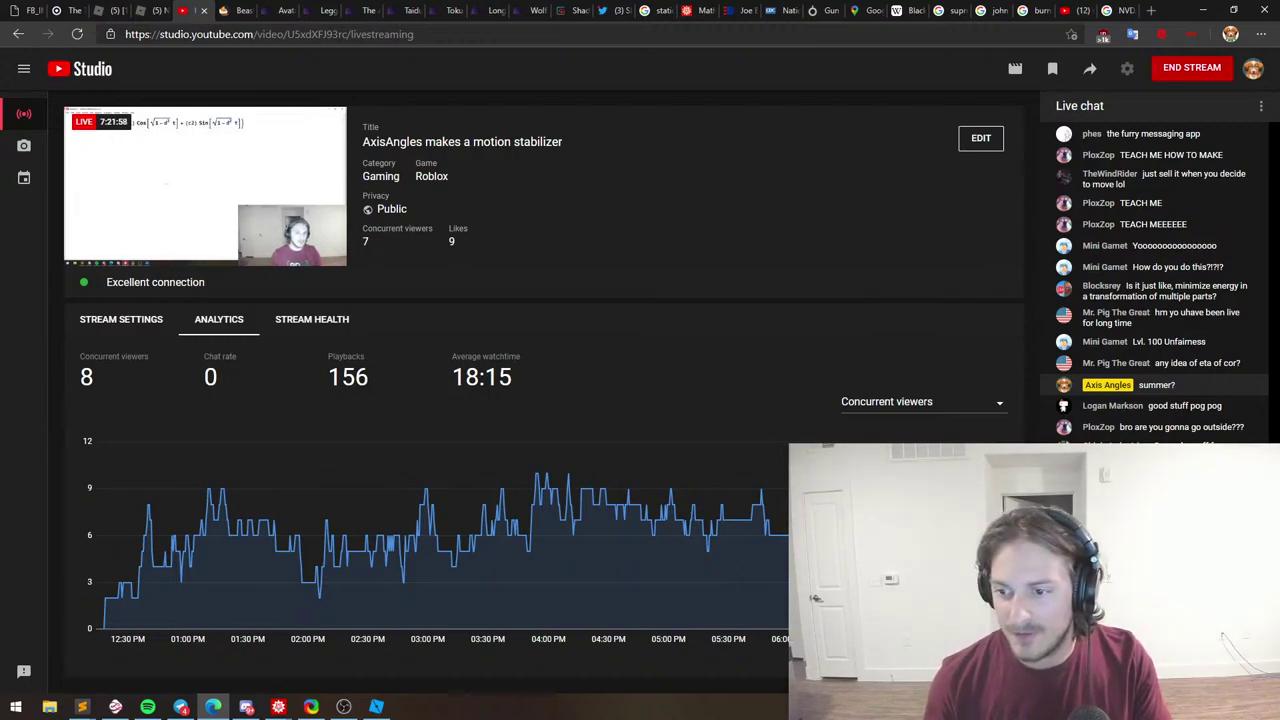
key(alt+Tab)
key(alt+Tab)
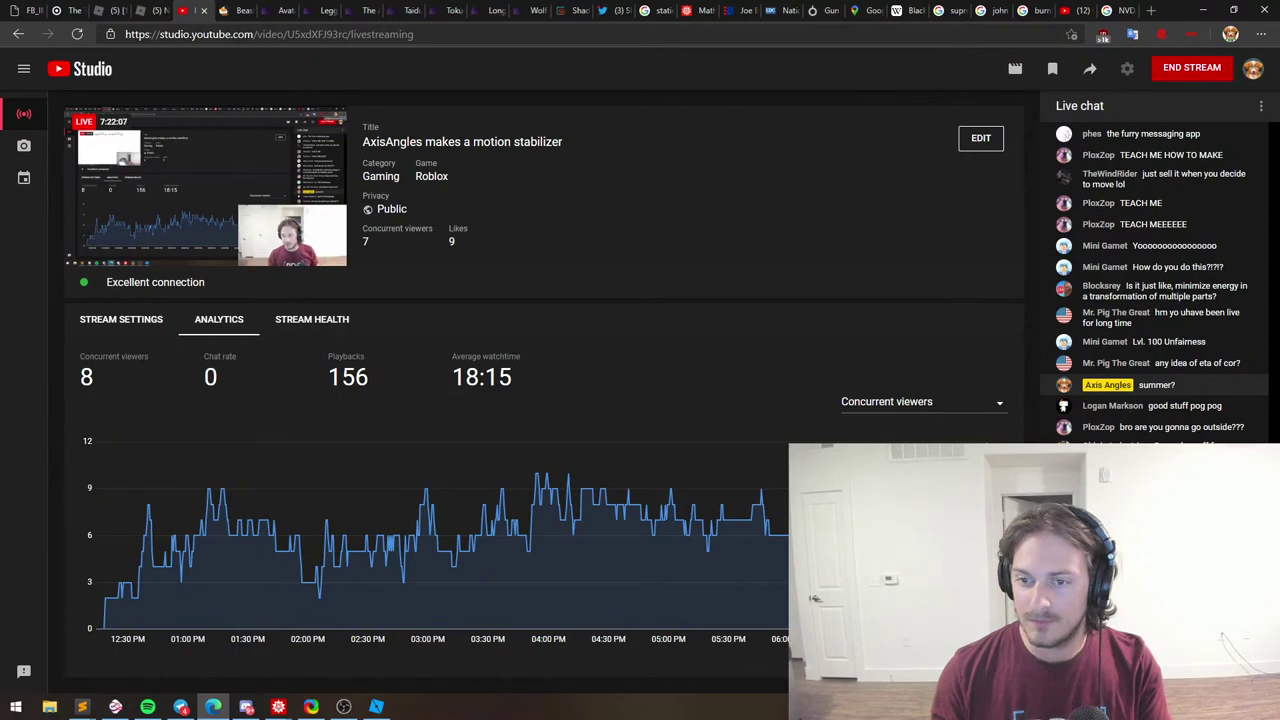
Switch to Discord and read the direct message about the four CFrame components and converting a Vector3 into degrees.
key(alt+Tab)
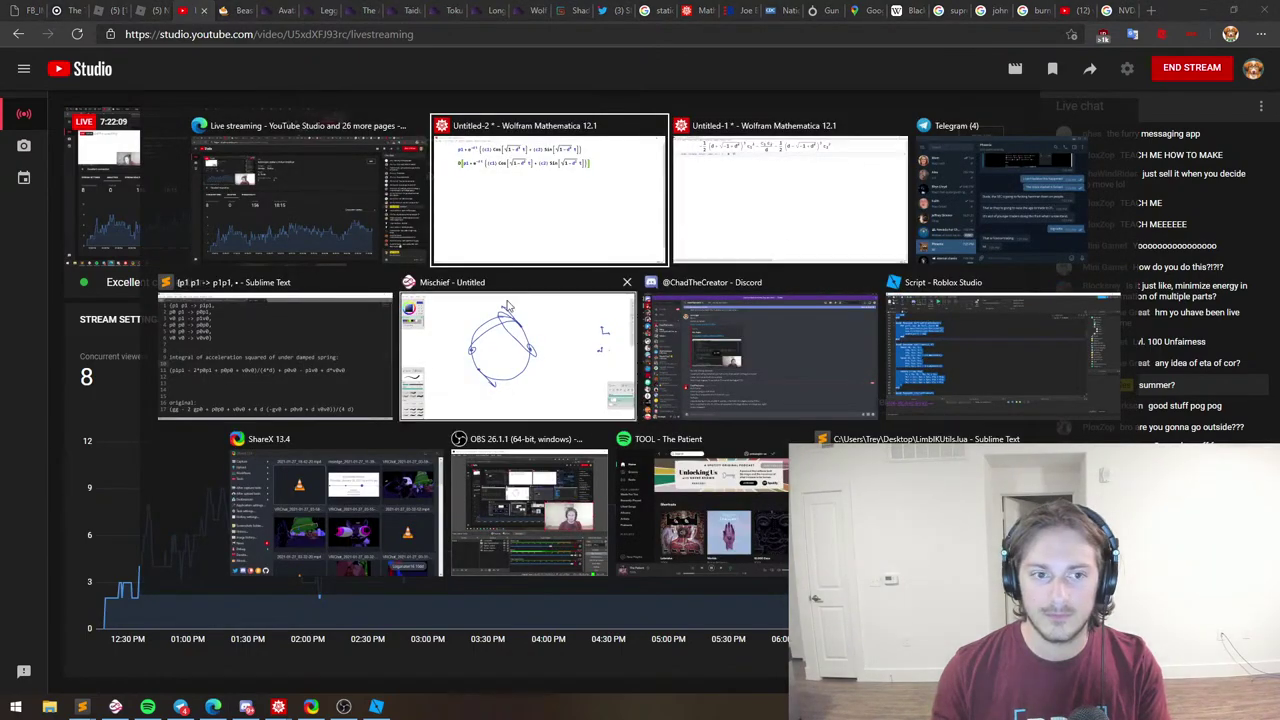
click(712, 342)
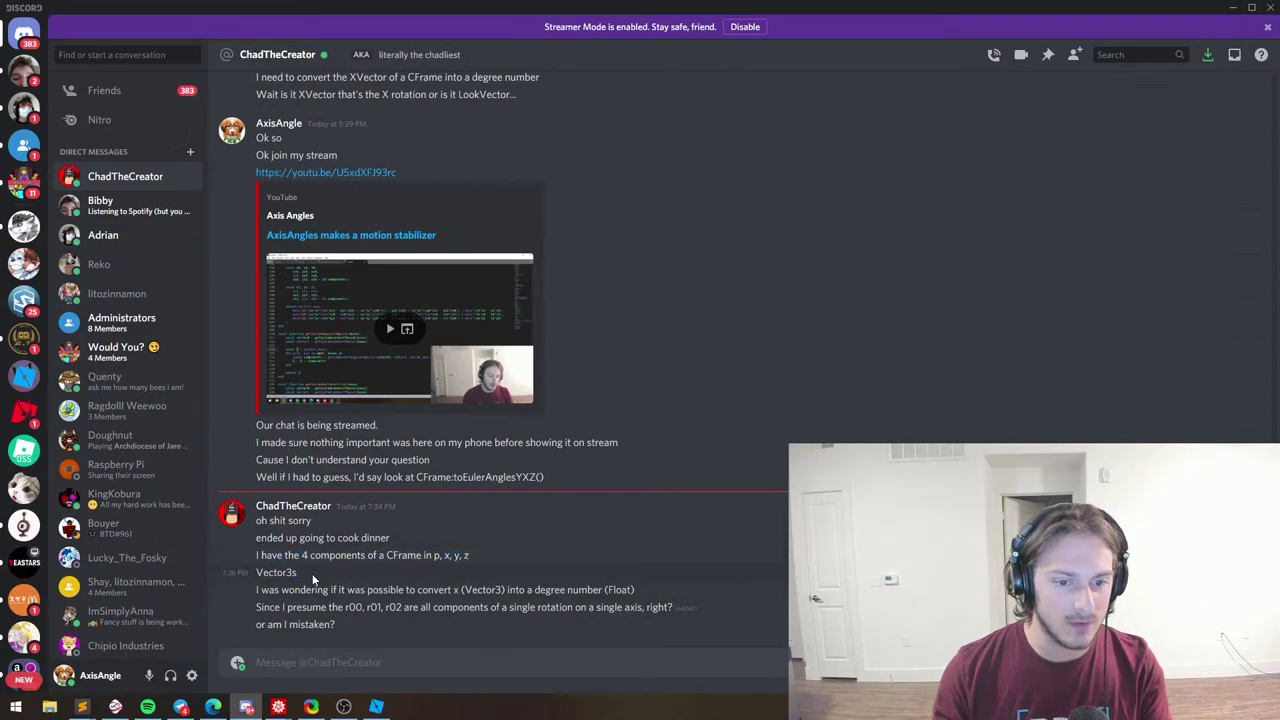
drag(310, 555, 352, 557)
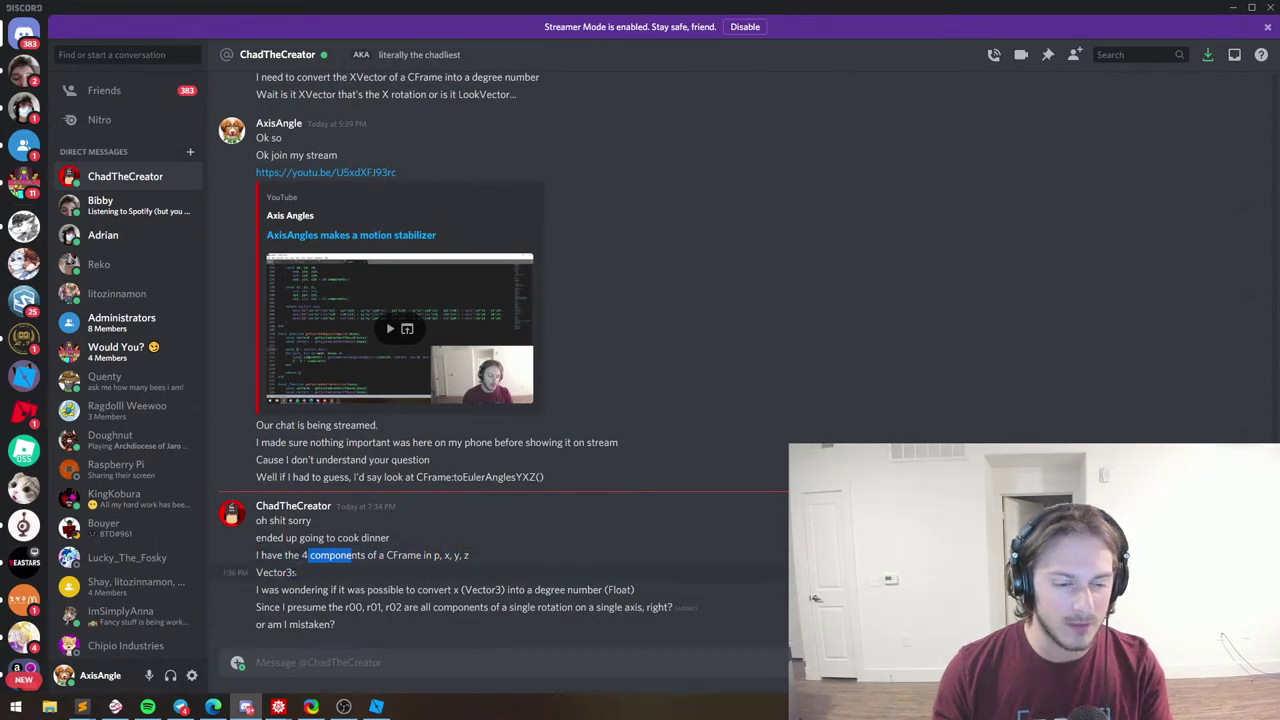
click(274, 588)
drag(256, 591, 392, 590)
click(394, 590)
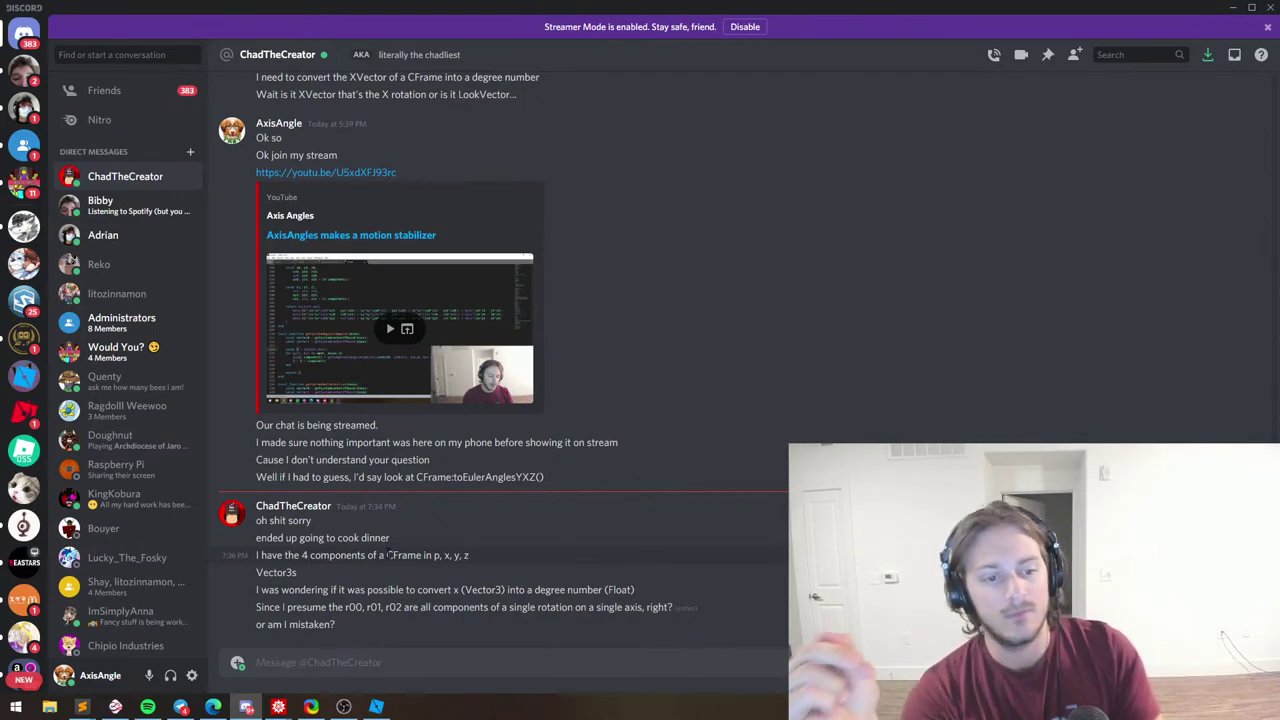
Return to YouTube Studio and check the live chat for new messages.
key(alt+Tab)
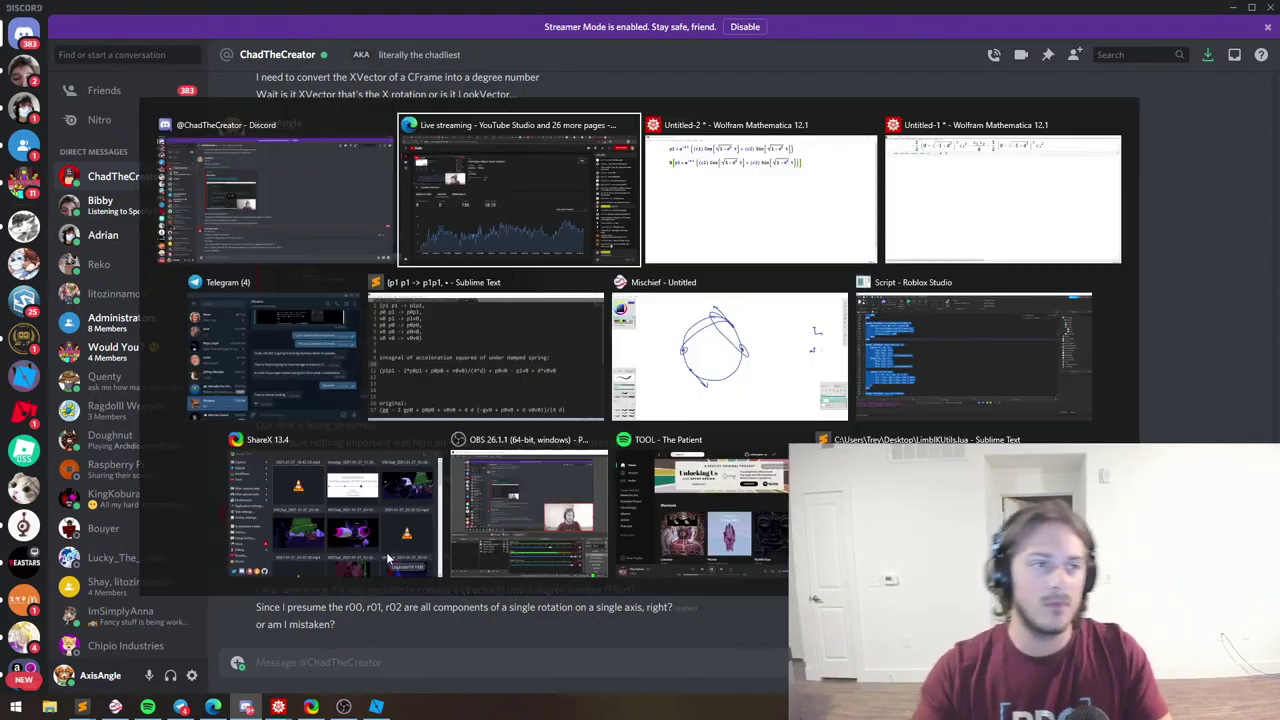
click(559, 229)
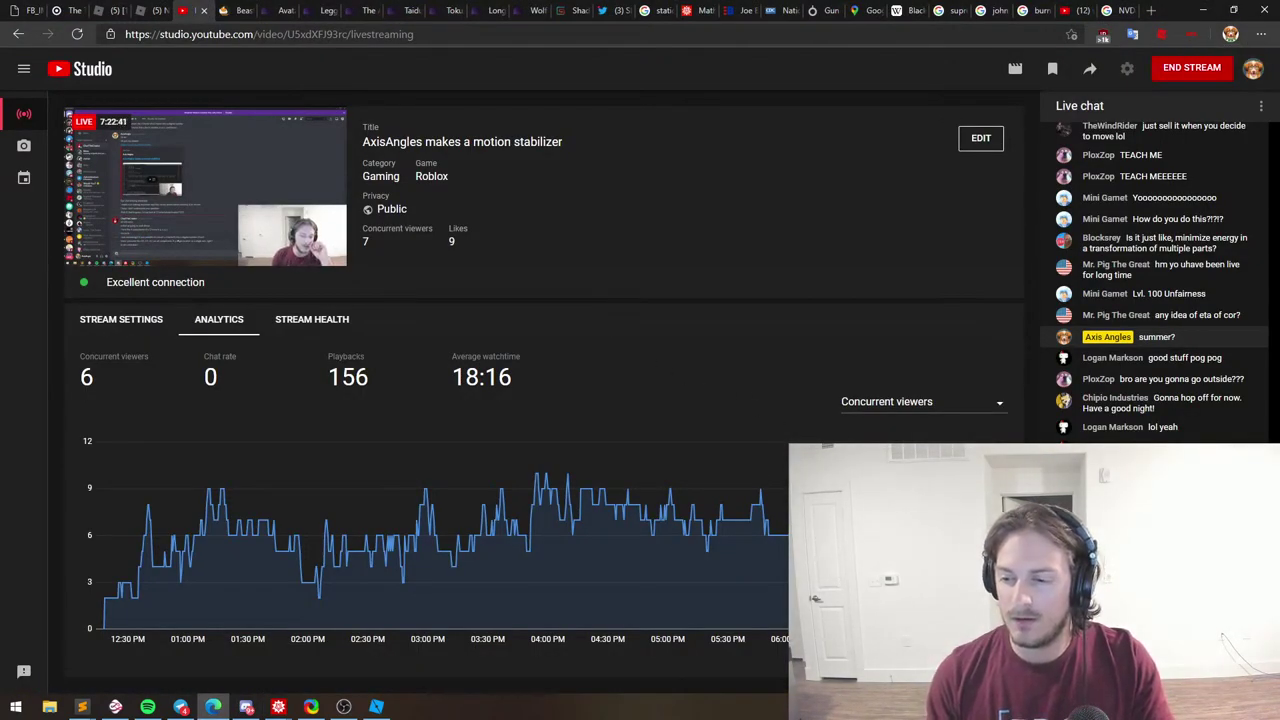
key(alt+Tab)
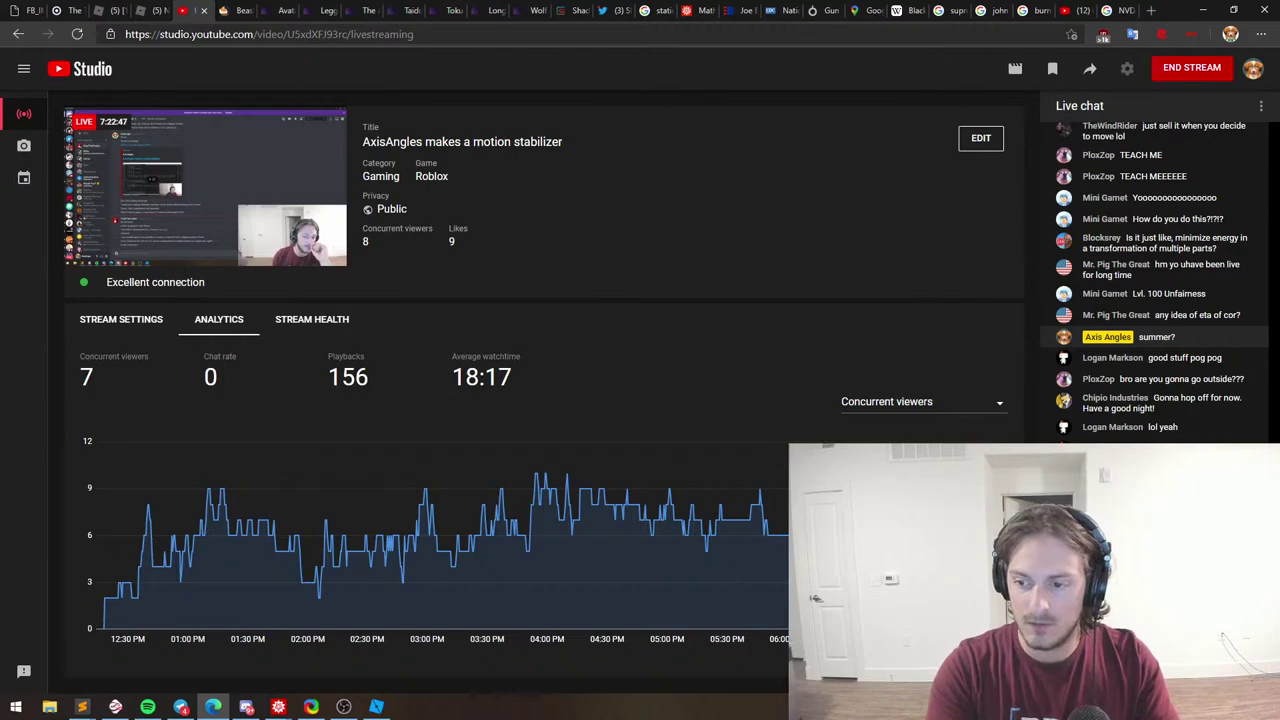
Switch back to Discord and reread the question about converting x to a float and what r00, r01 and r02 represent.
key(alt+Tab)
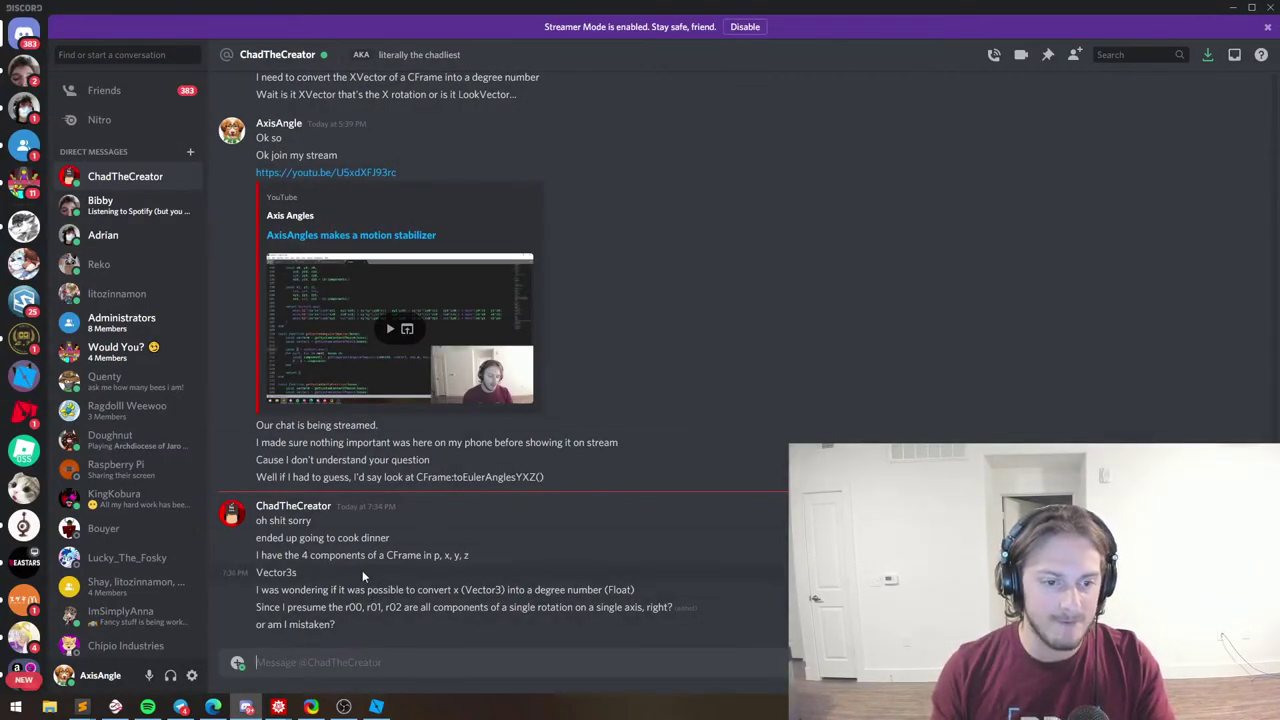
drag(258, 590, 420, 607)
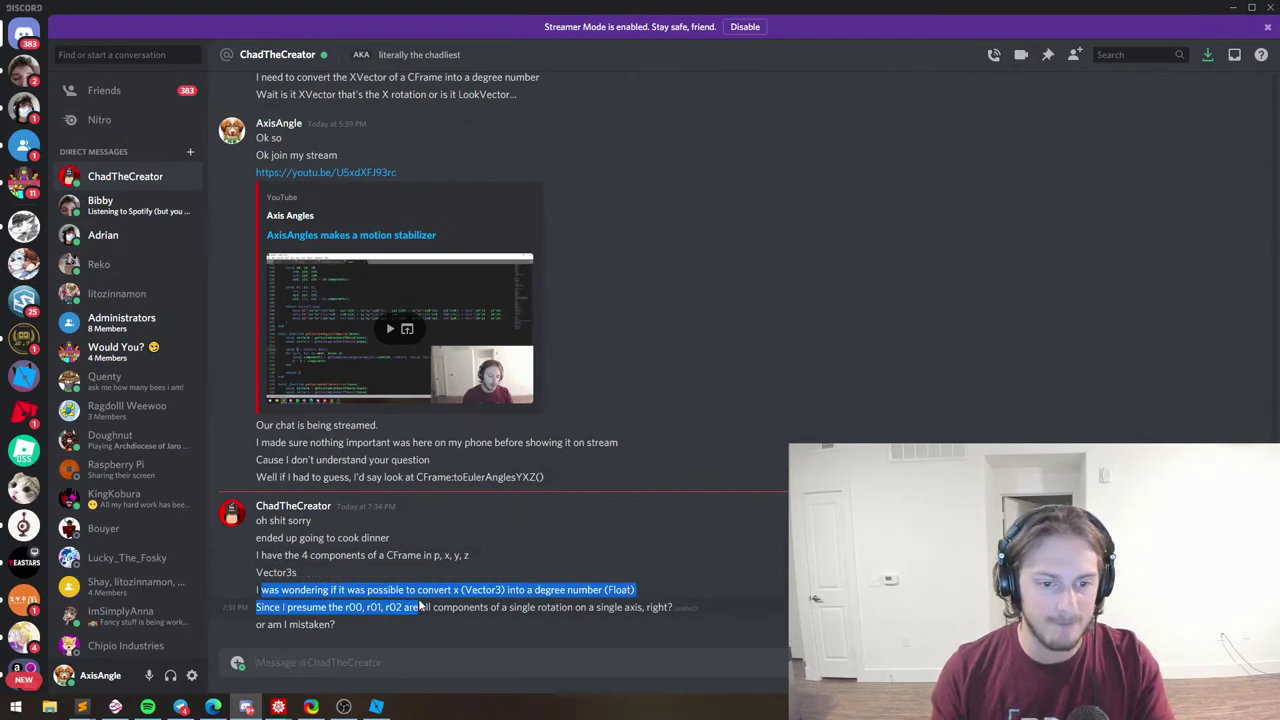
click(420, 607)
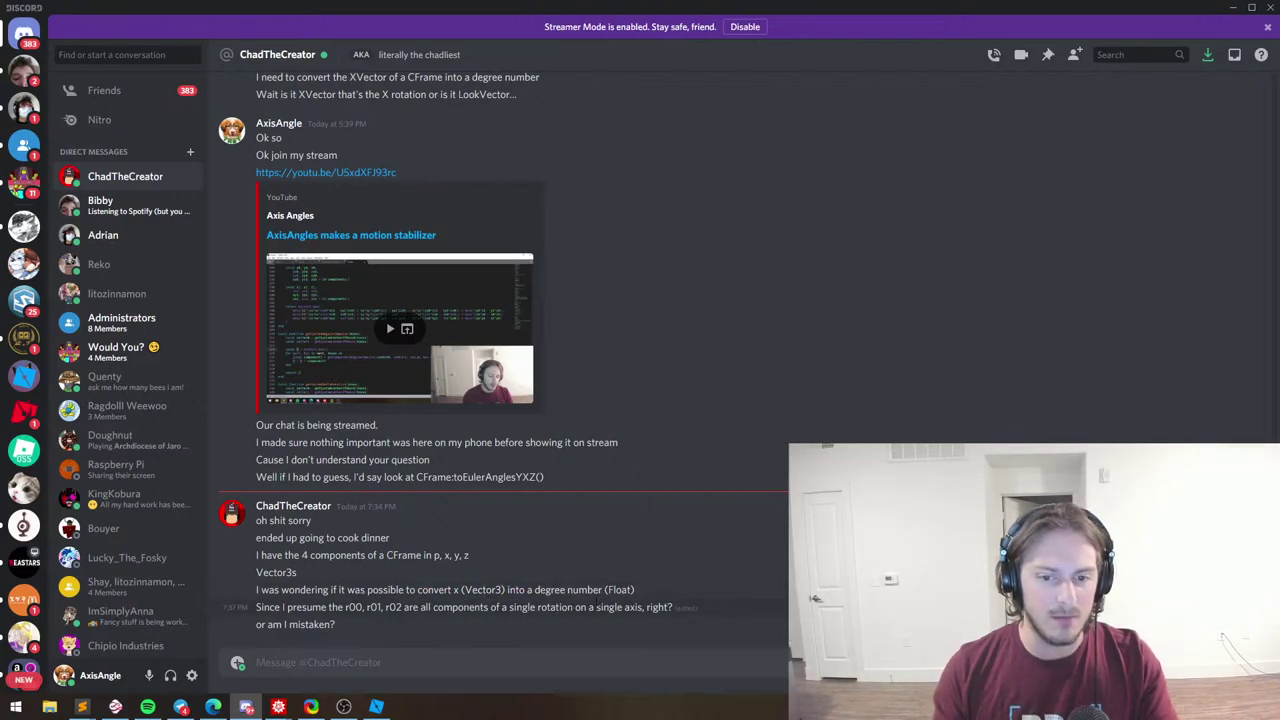
drag(600, 590, 634, 590)
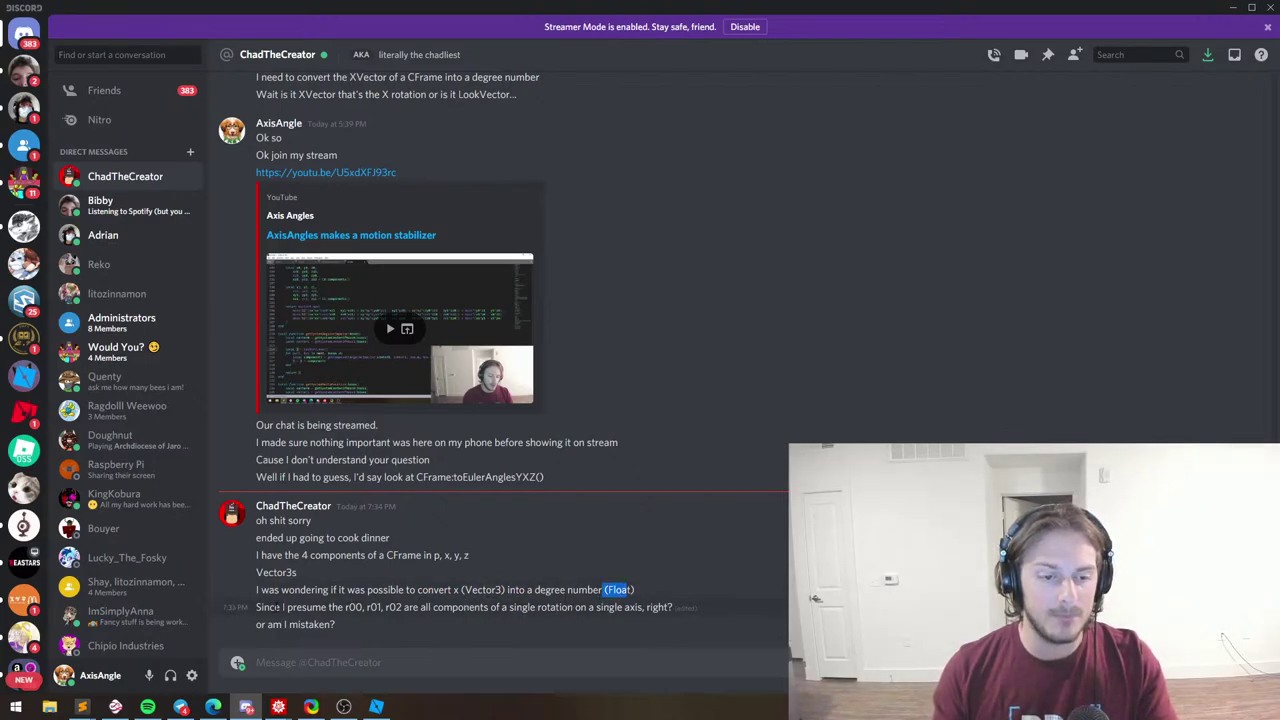
drag(257, 607, 586, 607)
click(548, 620)
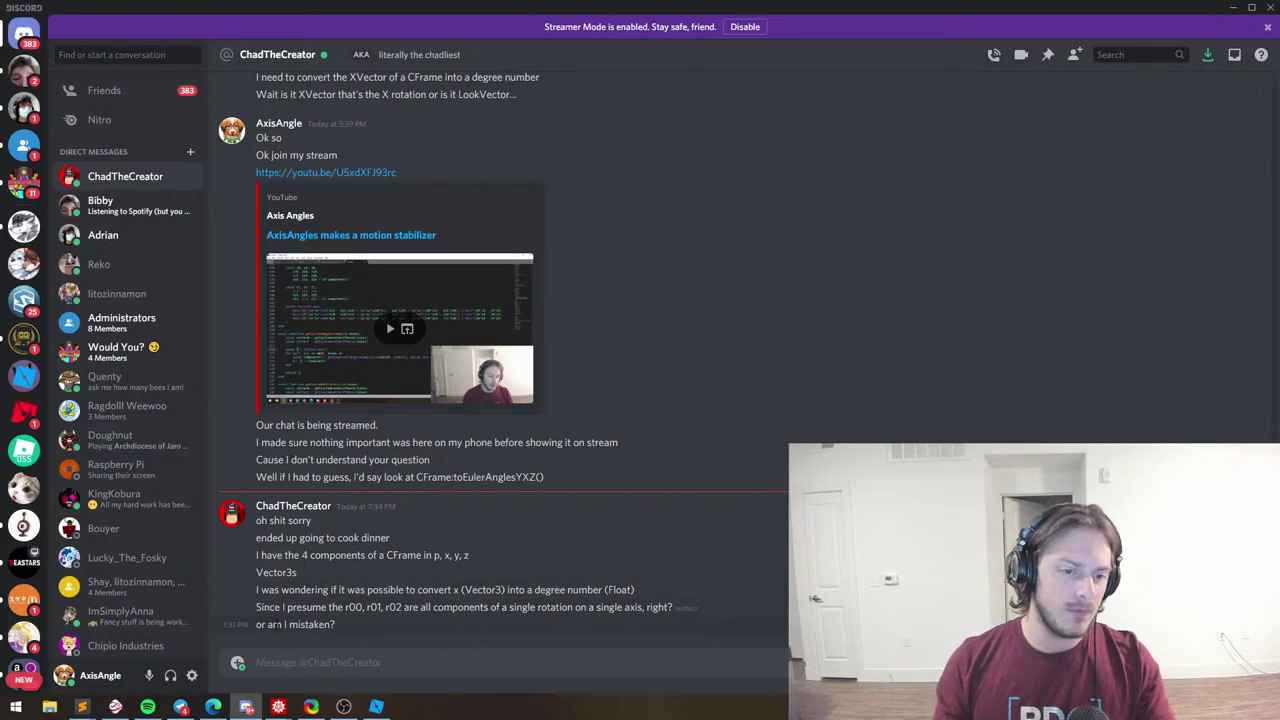
Switch to YouTube Studio again and read the latest live chat messages.
key(alt+Tab)
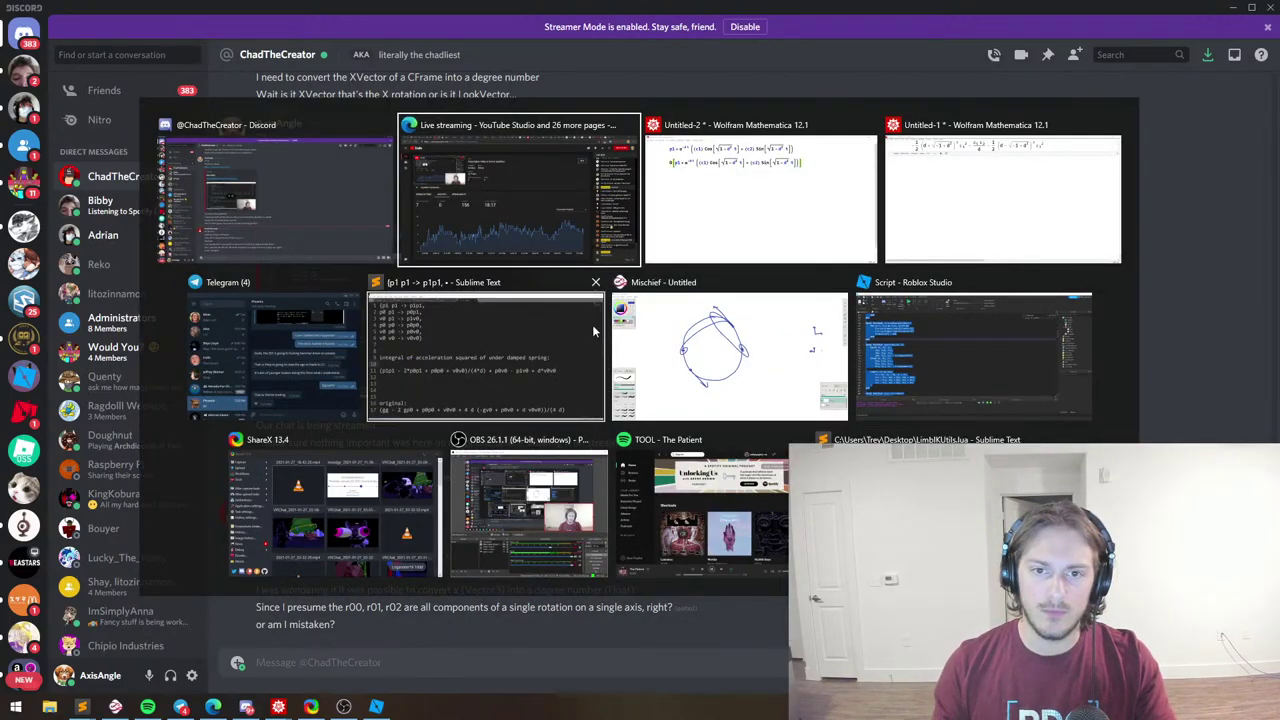
click(576, 244)
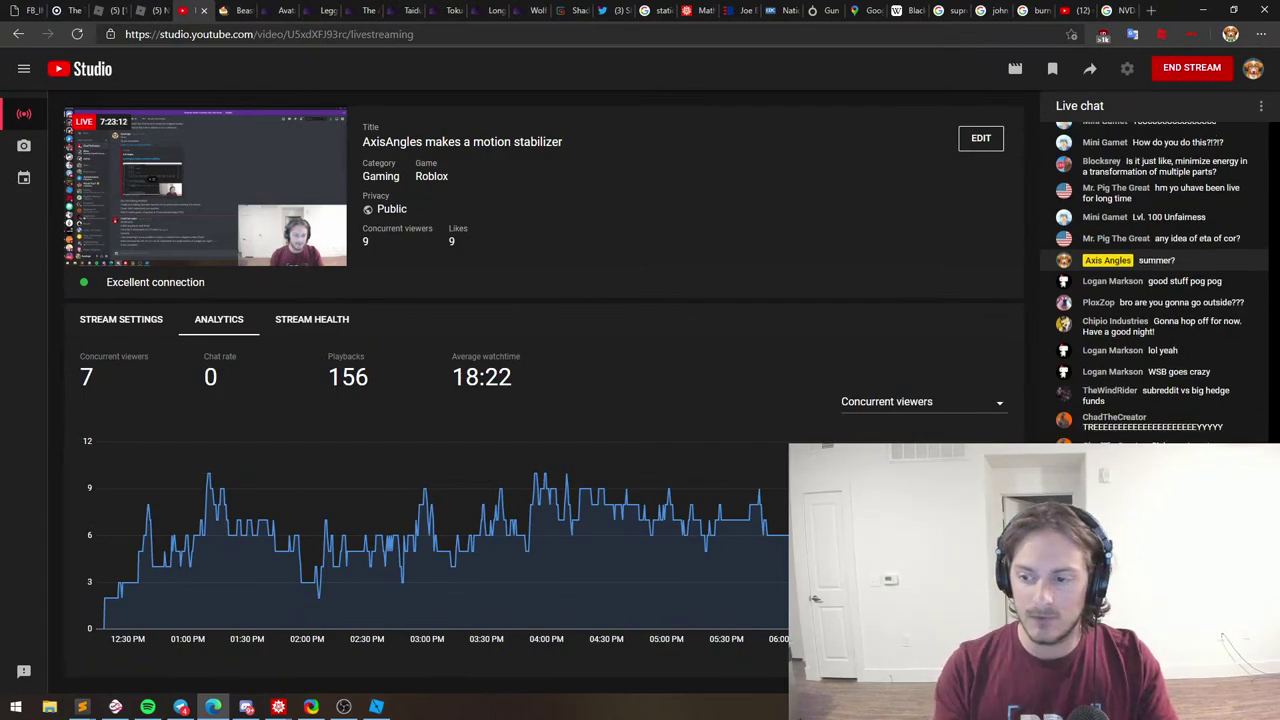
key(alt+Tab)
Switch to Discord and open the unread direct message containing the S-Tune Sports Car (Black) link.
key(alt+Tab)
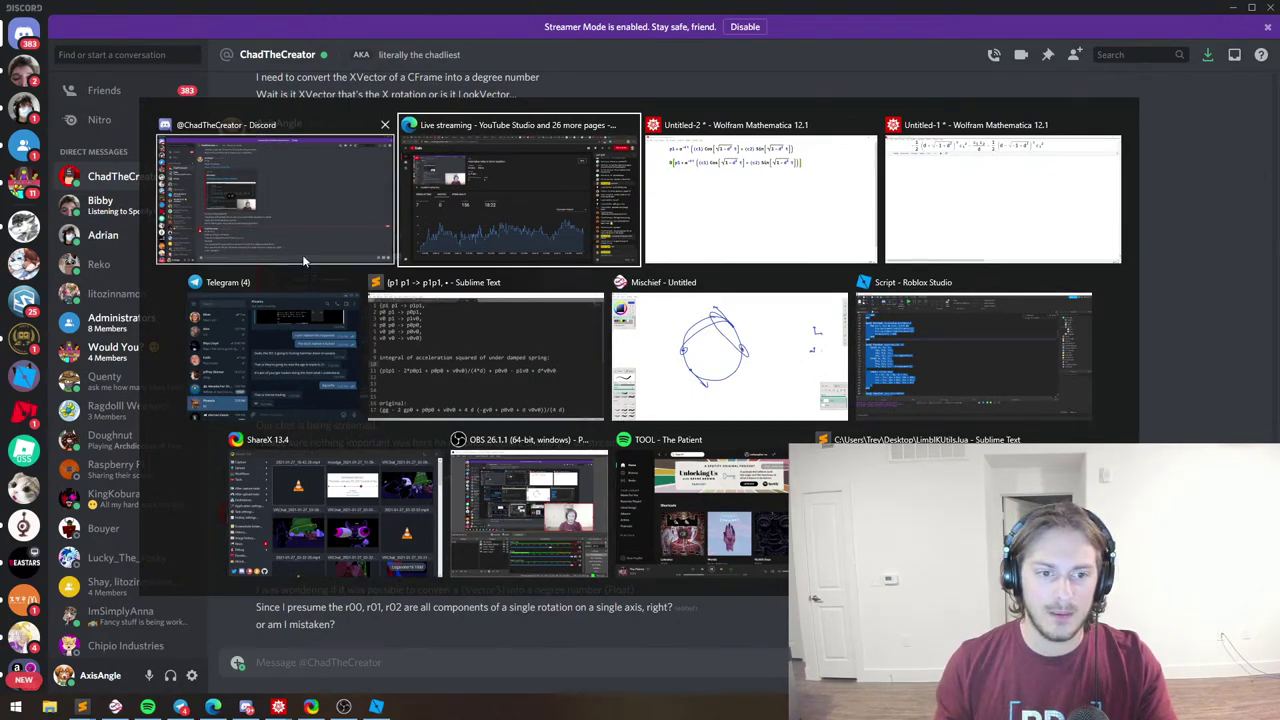
click(310, 205)
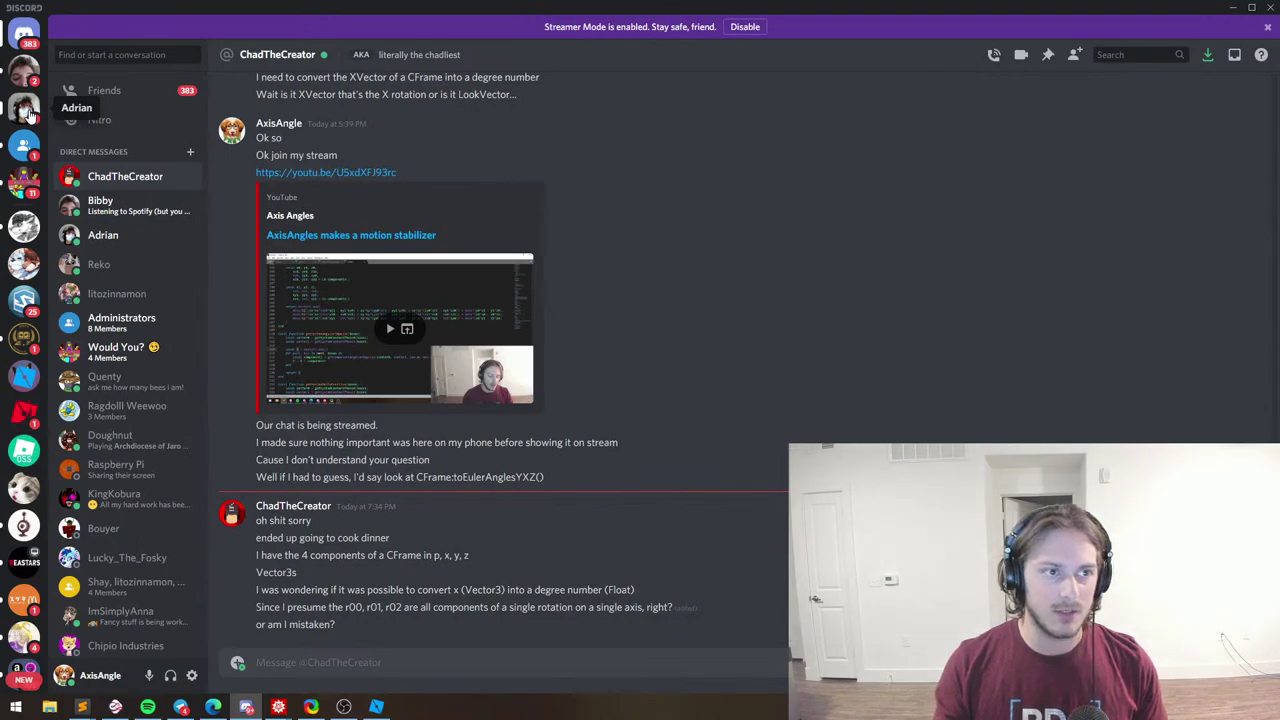
click(27, 110)
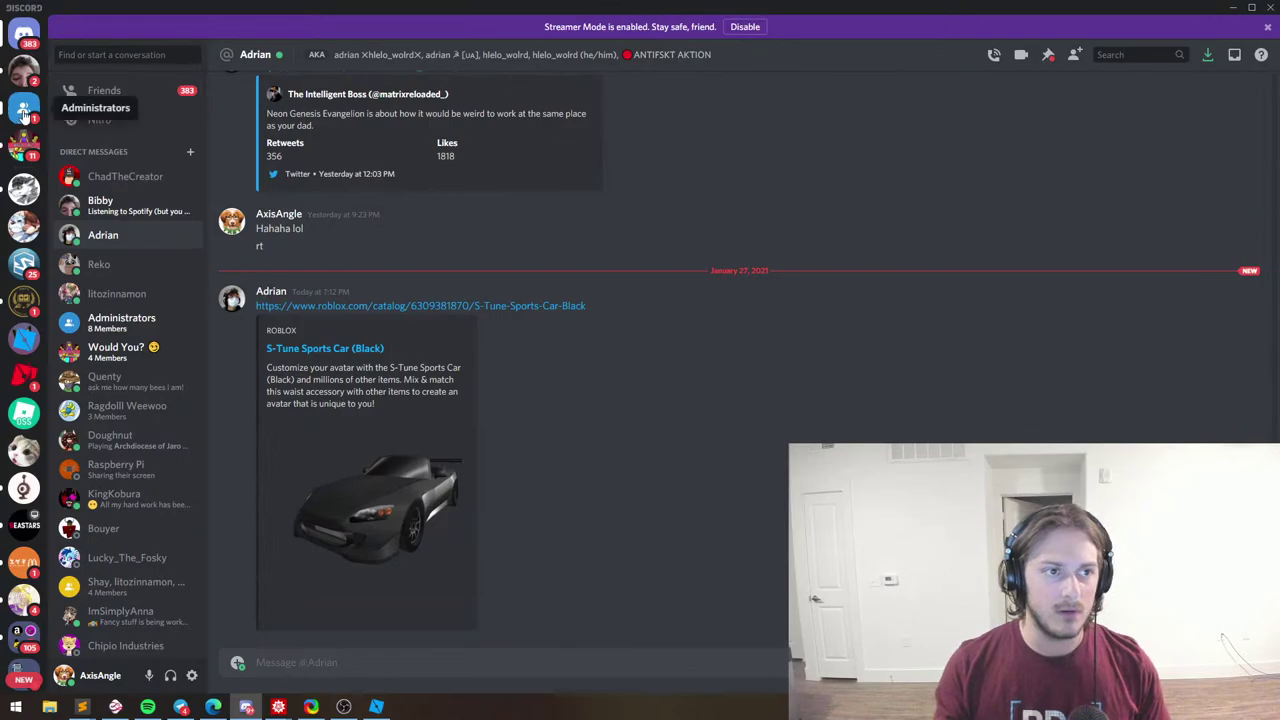
Leave Discord, glance at the YouTube Studio live chat, and switch back to the Mathematica notebook with the unfinished derivative.
click(1236, 8)
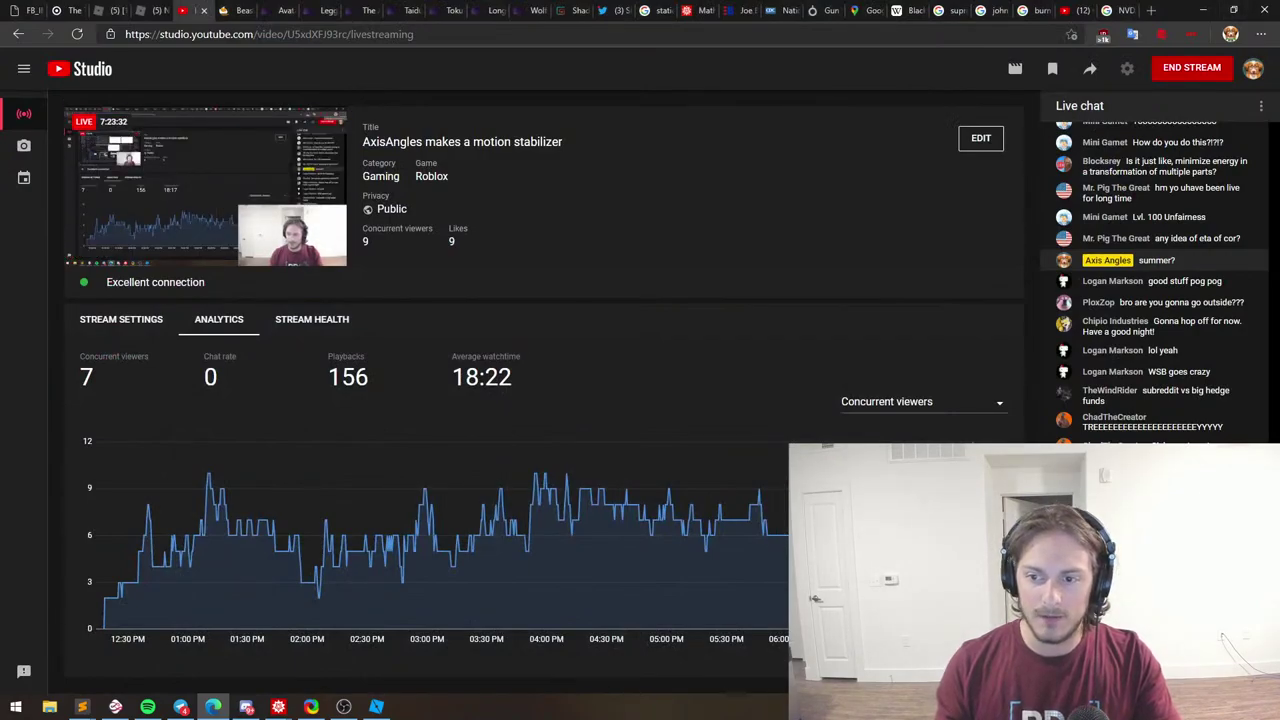
key(alt+Tab)
click(742, 248)
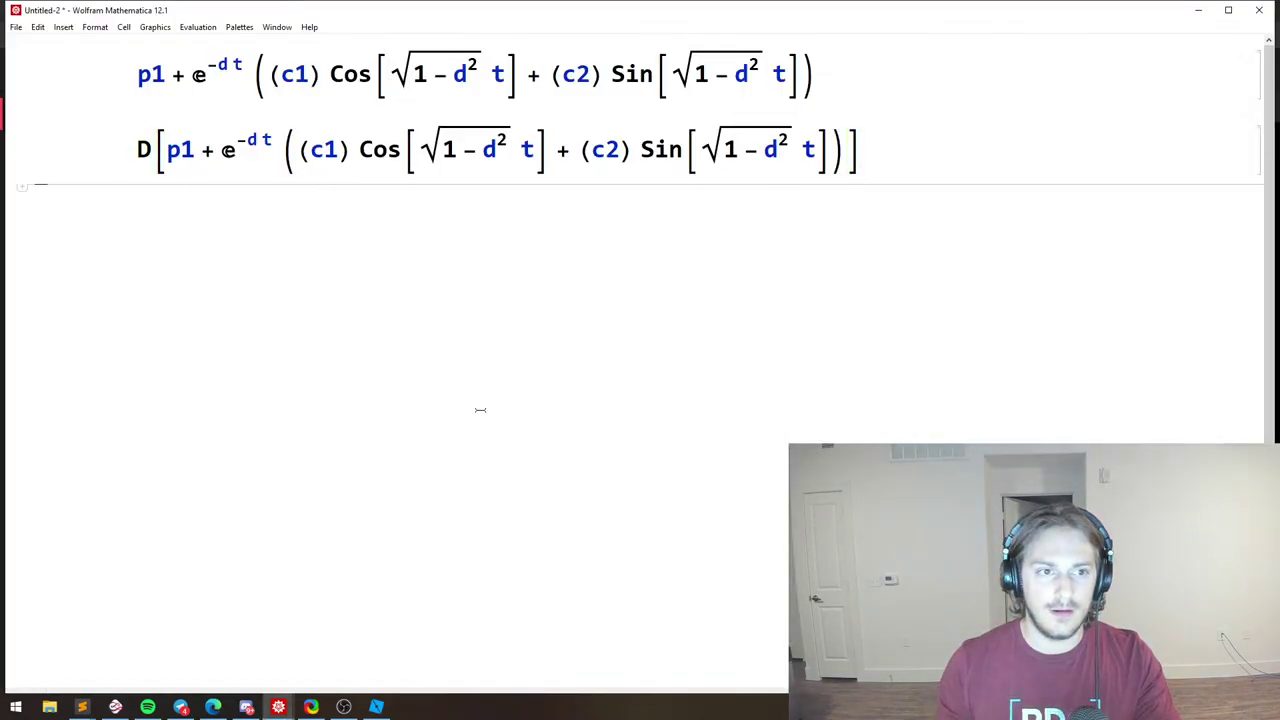
scroll(800, 405, down, 1)
scroll(800, 405, up, 1)
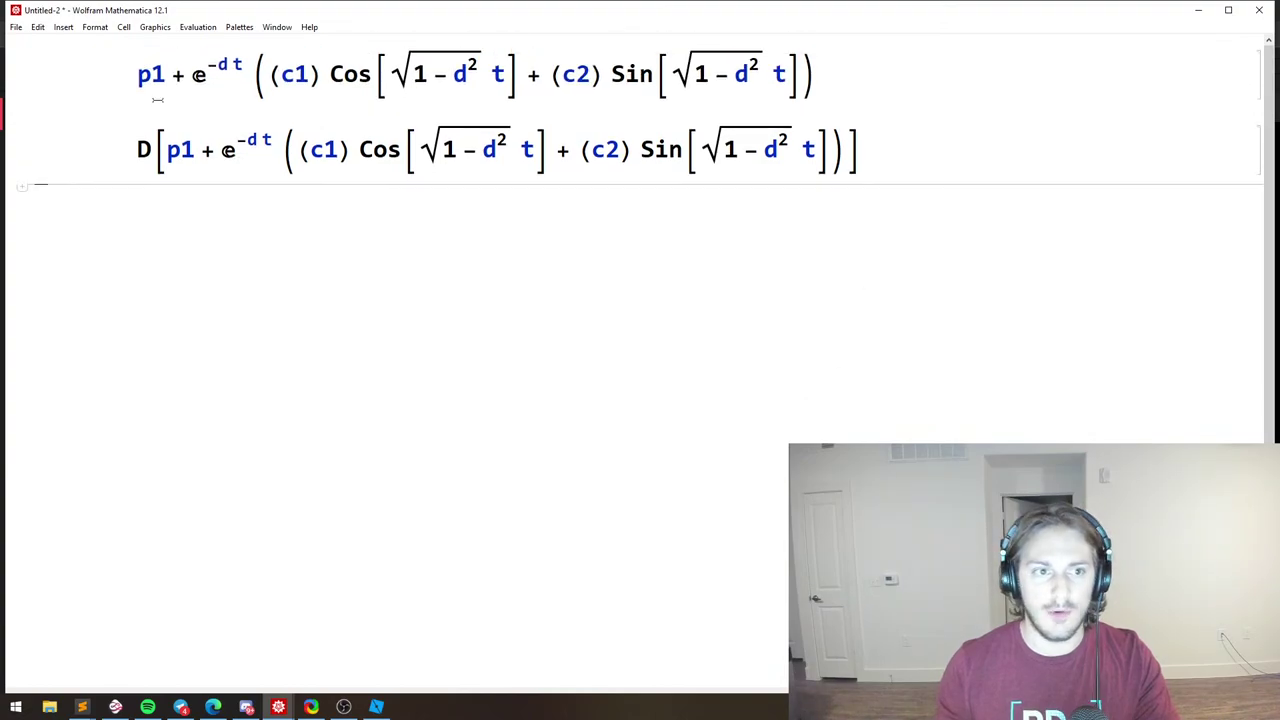
Complete the D expression as a second derivative with respect to t, t and evaluate it.
click(119, 158)
click(801, 150)
click(873, 181)
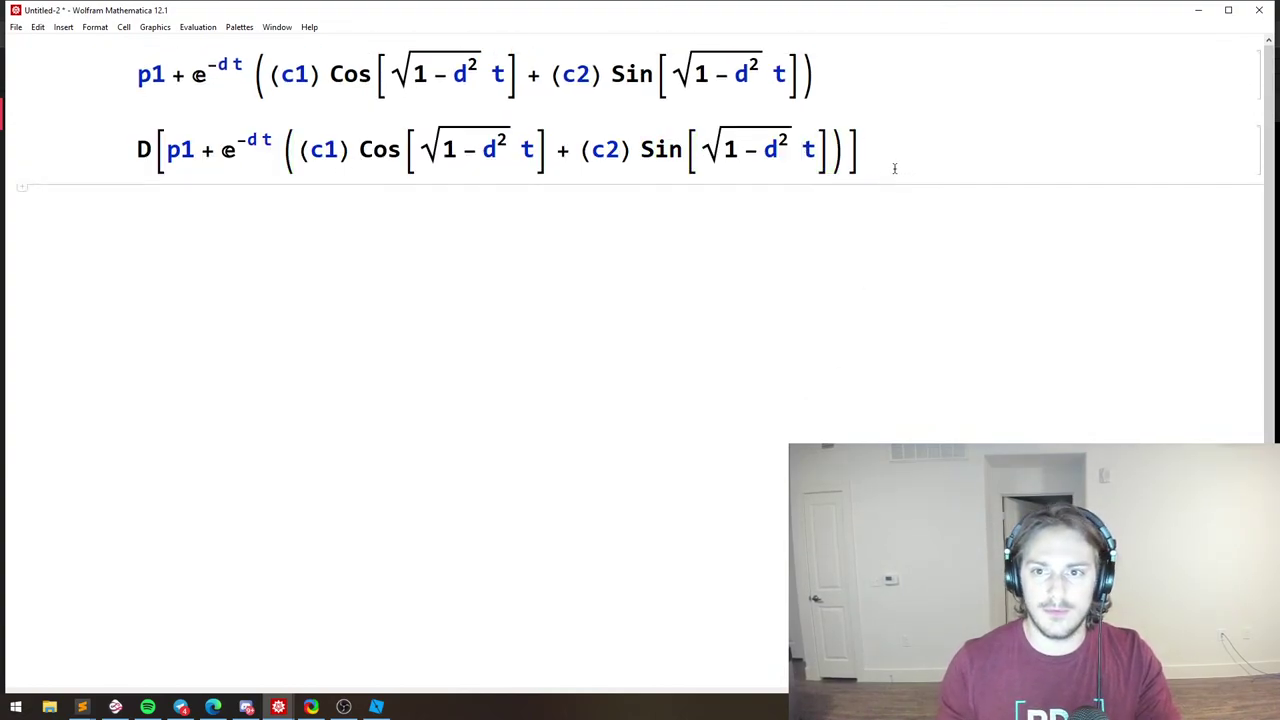
key(Left)
text(, t, t)
key(shift+Return)
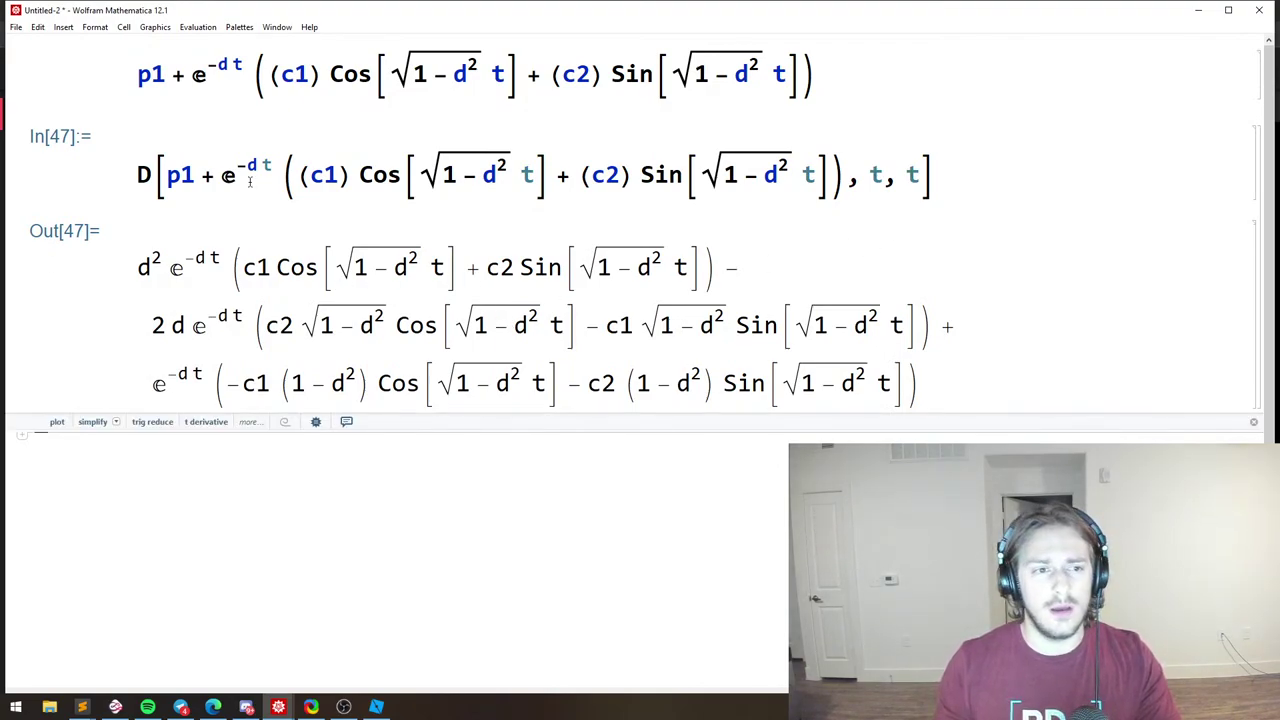
Raise the whole second-derivative expression to the power 2.
click(1004, 194)
key(ctrl+6)
text(2)
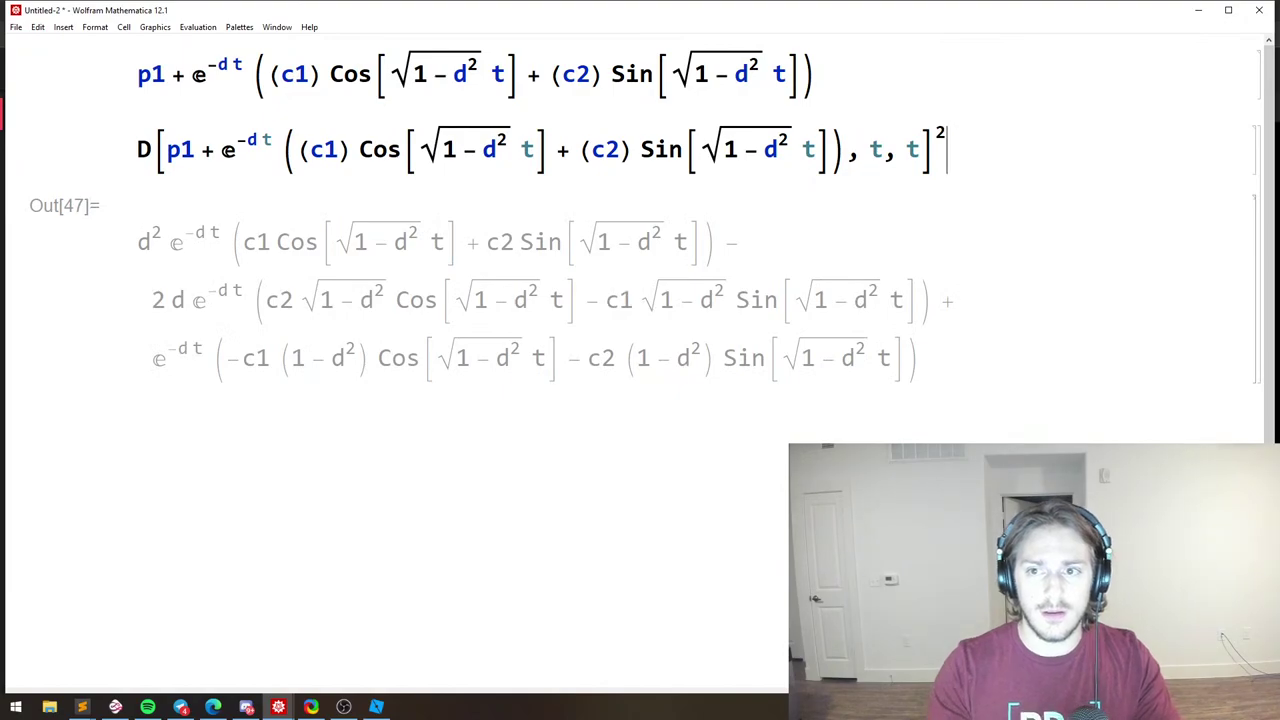
Wrap the squared second derivative in Integrate with respect to t and evaluate it.
key(ctrl+a)
key(ctrl+x)
text(Integrate[)
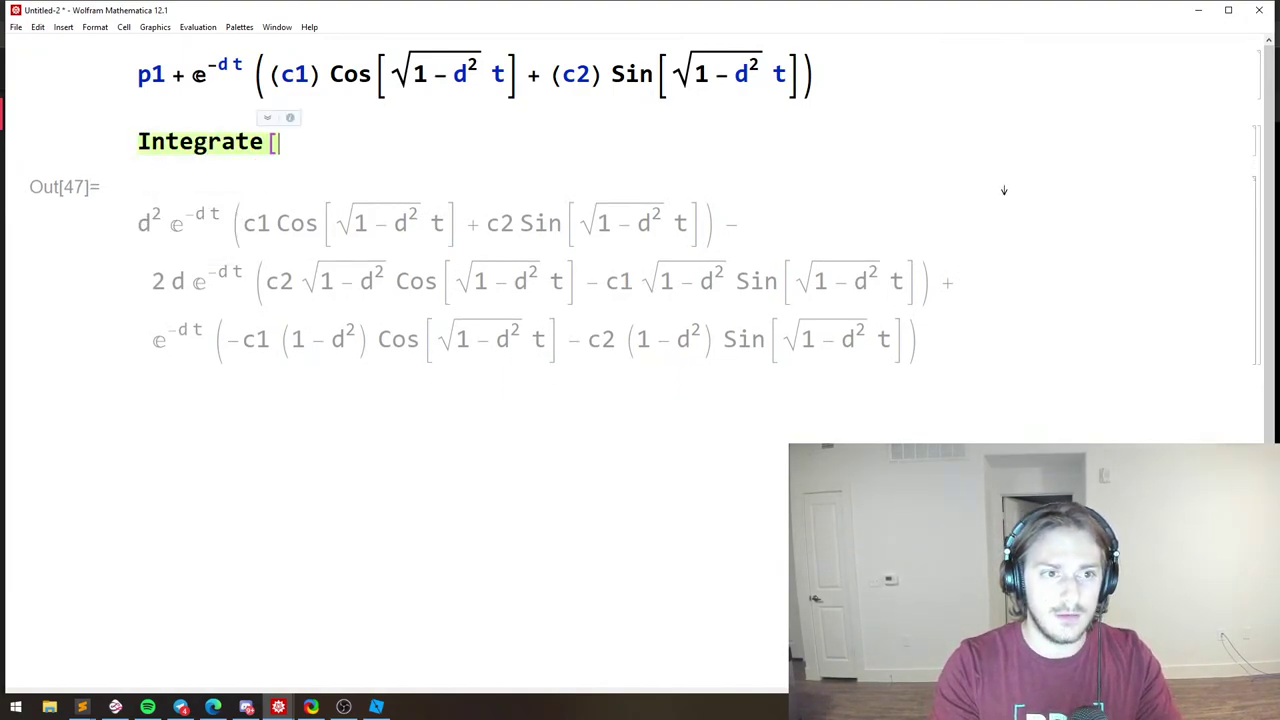
key(ctrl+v)
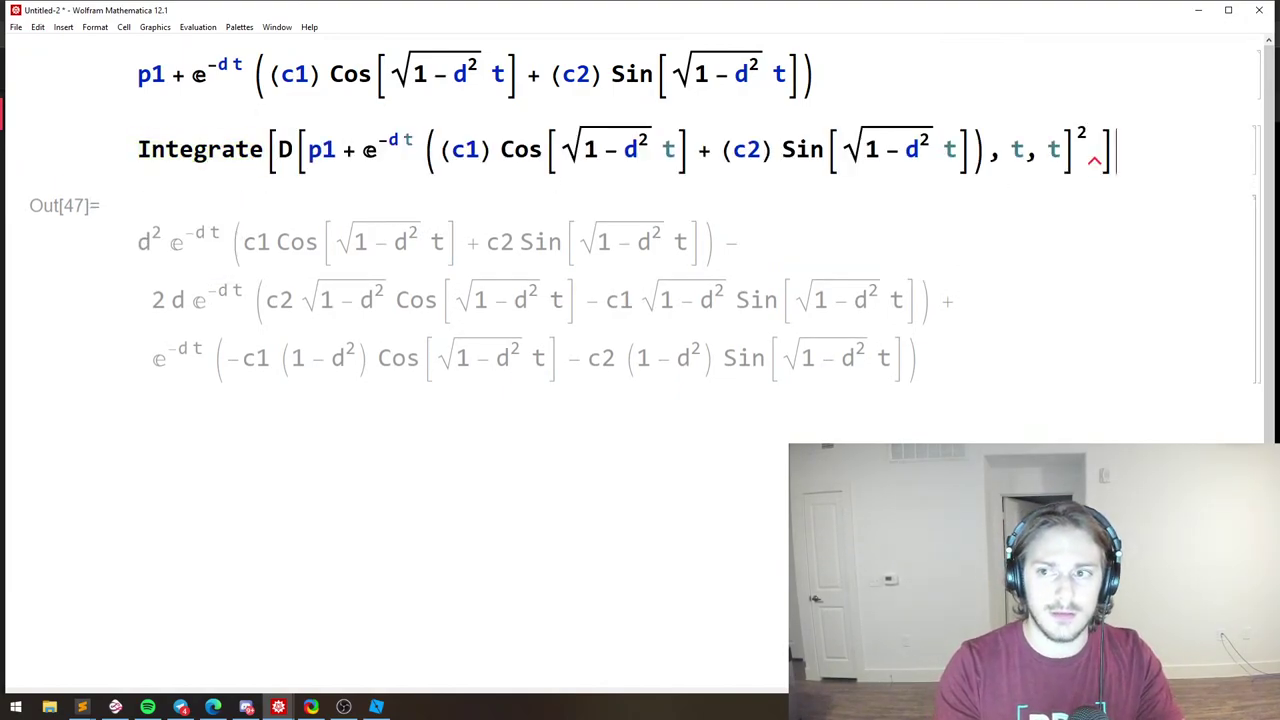
key(ctrl+space)
text(, t)
key(shift+Return)
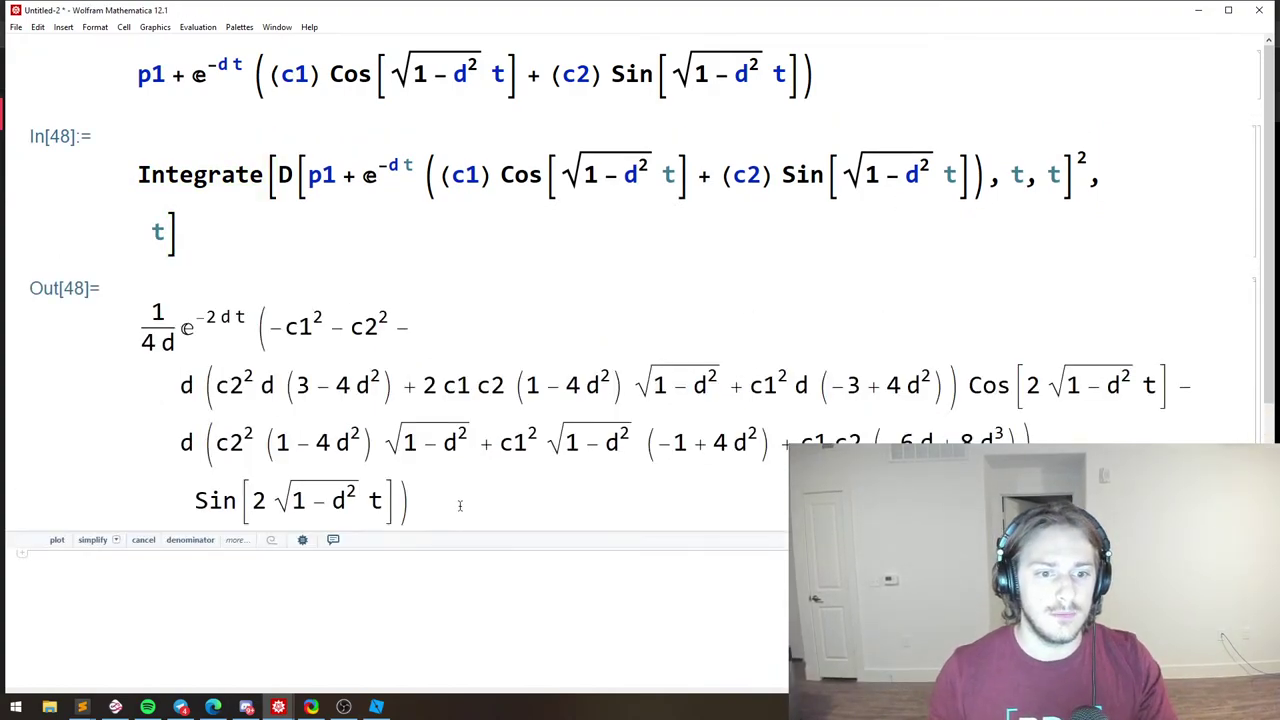
Copy the integral's result into a new Limit expression with t -> Infinity and evaluate it.
drag(460, 505, 150, 320)
key(ctrl+c)
scroll(271, 526, down, 2)
click(271, 526)
key(ctrl+v)
key(ctrl+z)
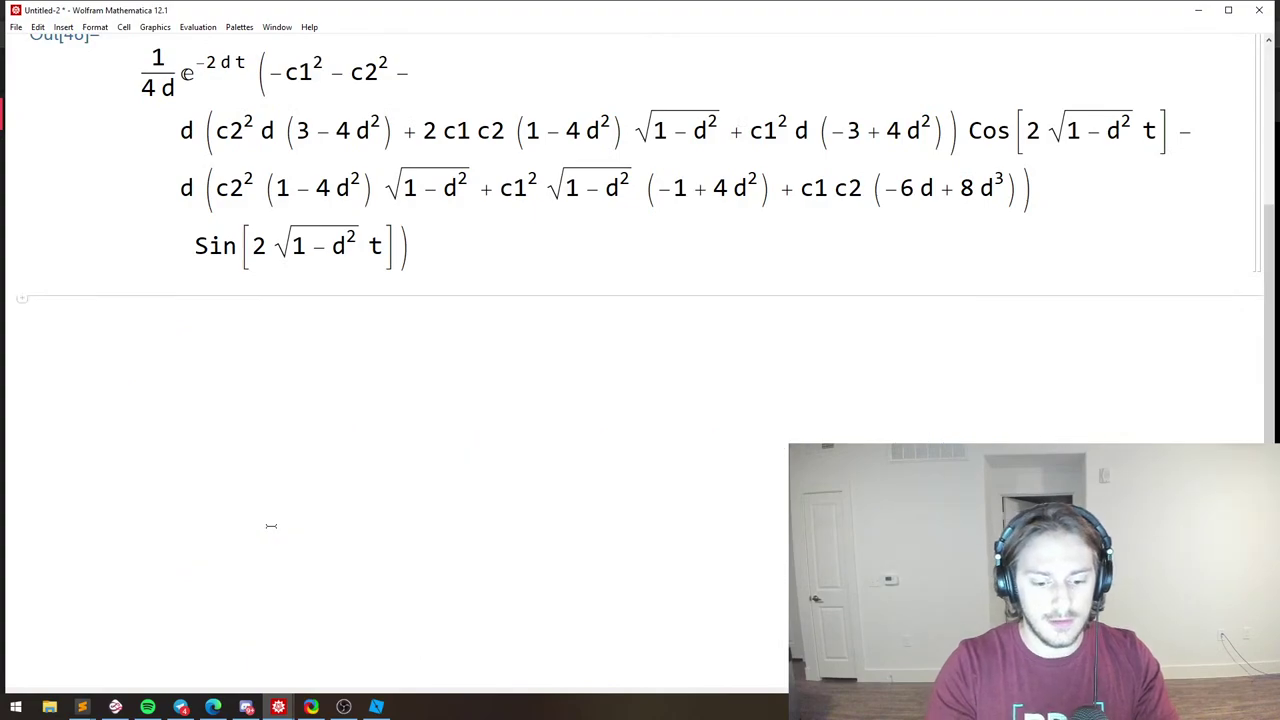
text(Limit[)
key(ctrl+v)
text(, t -)
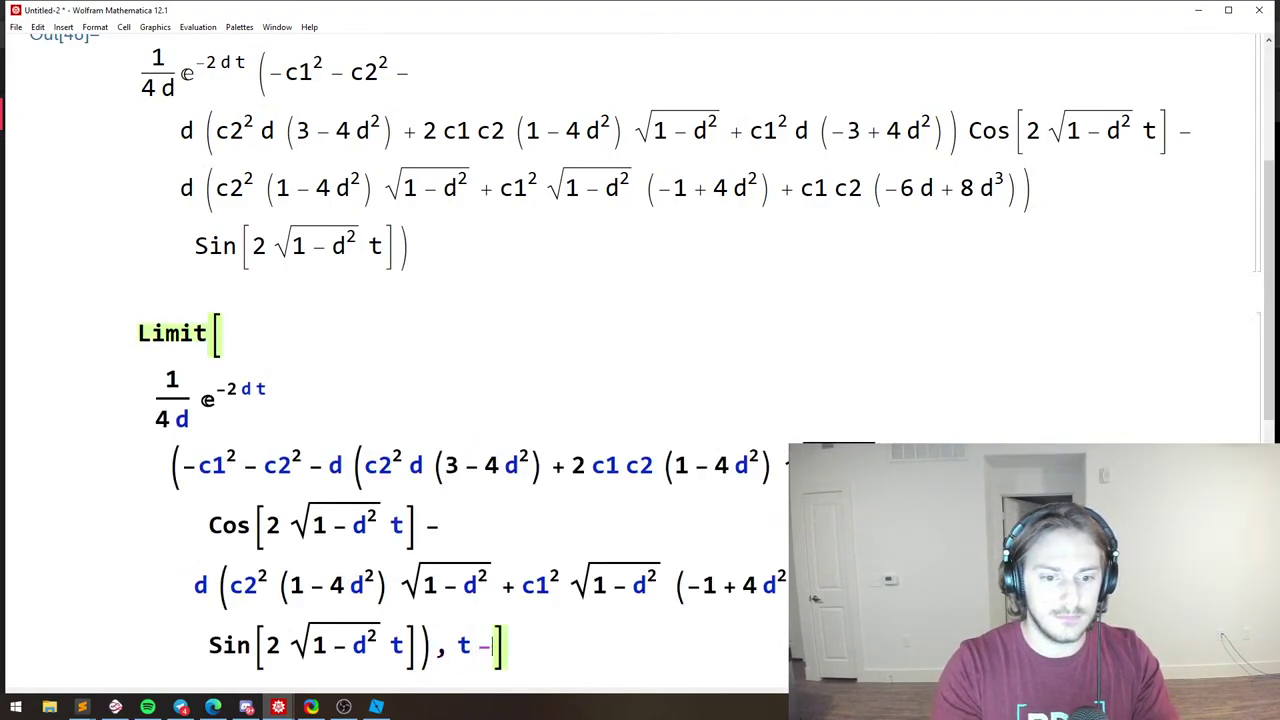
text(>Infinity)
key(shift+Return)
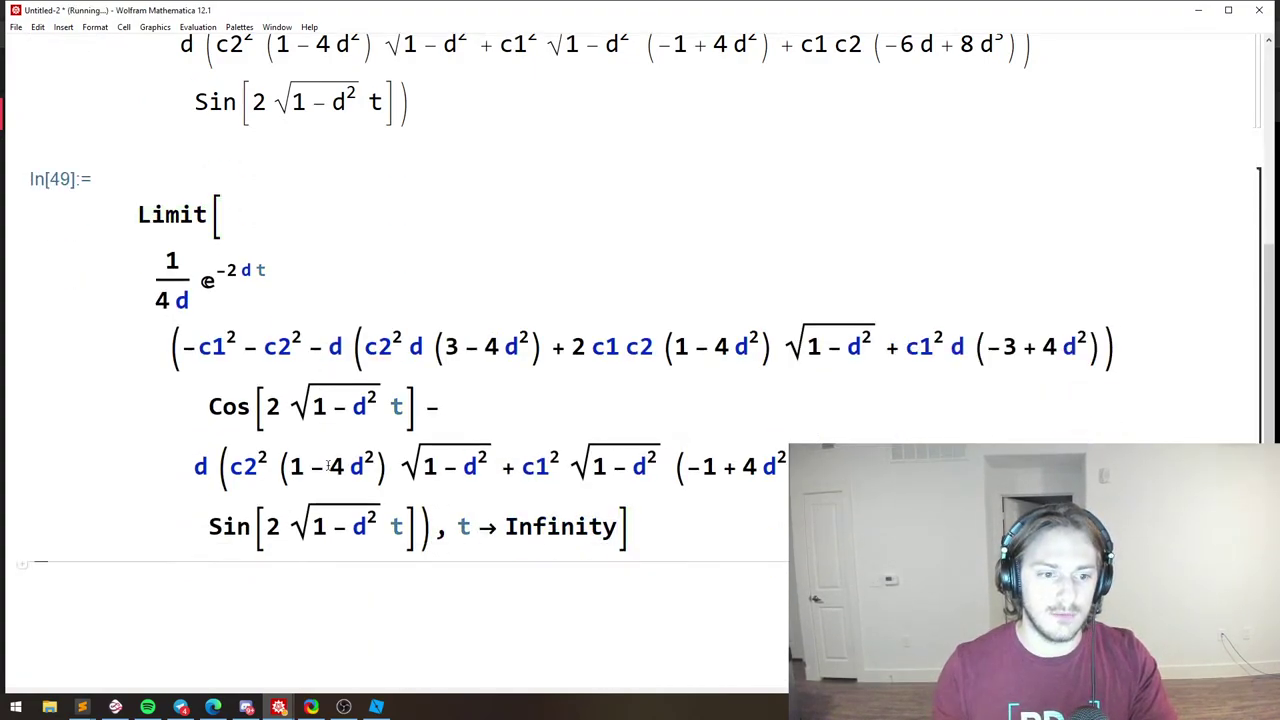
Change the limit point from Infinity to 0 so it reads t -> 0, and evaluate it again.
scroll(328, 466, down, 6)
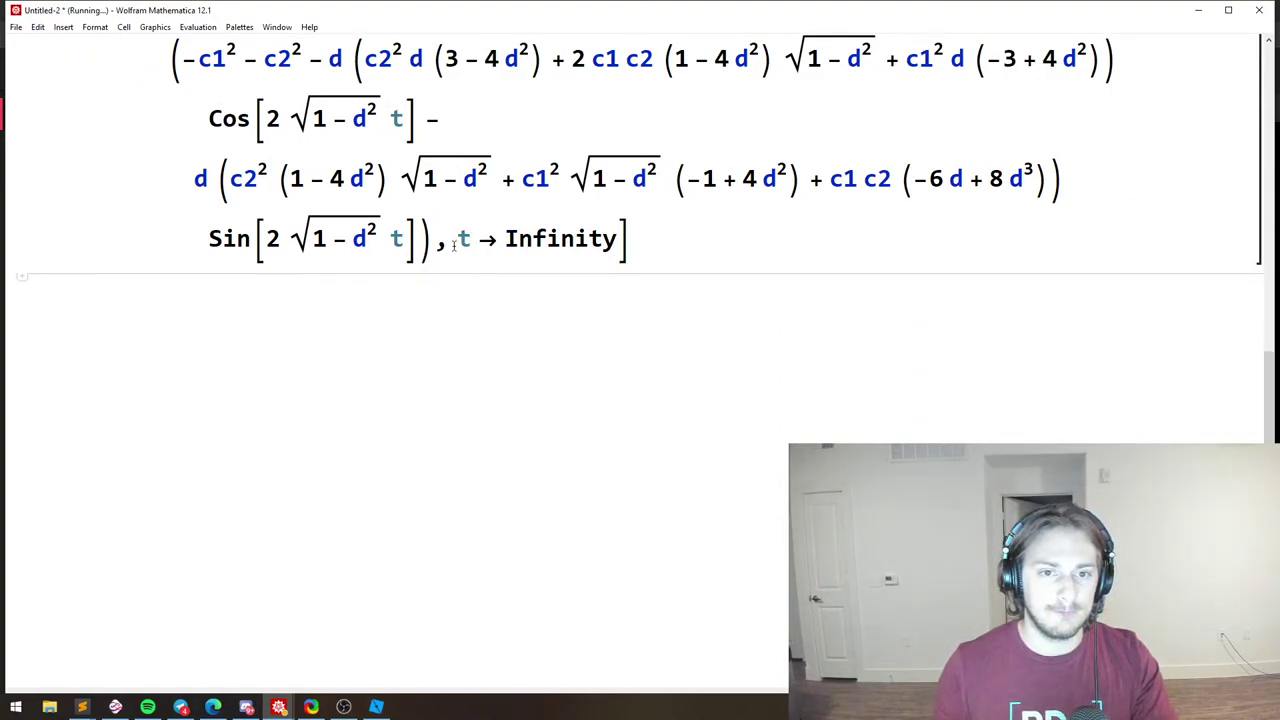
drag(502, 240, 620, 232)
text(0)
key(shift+Return)
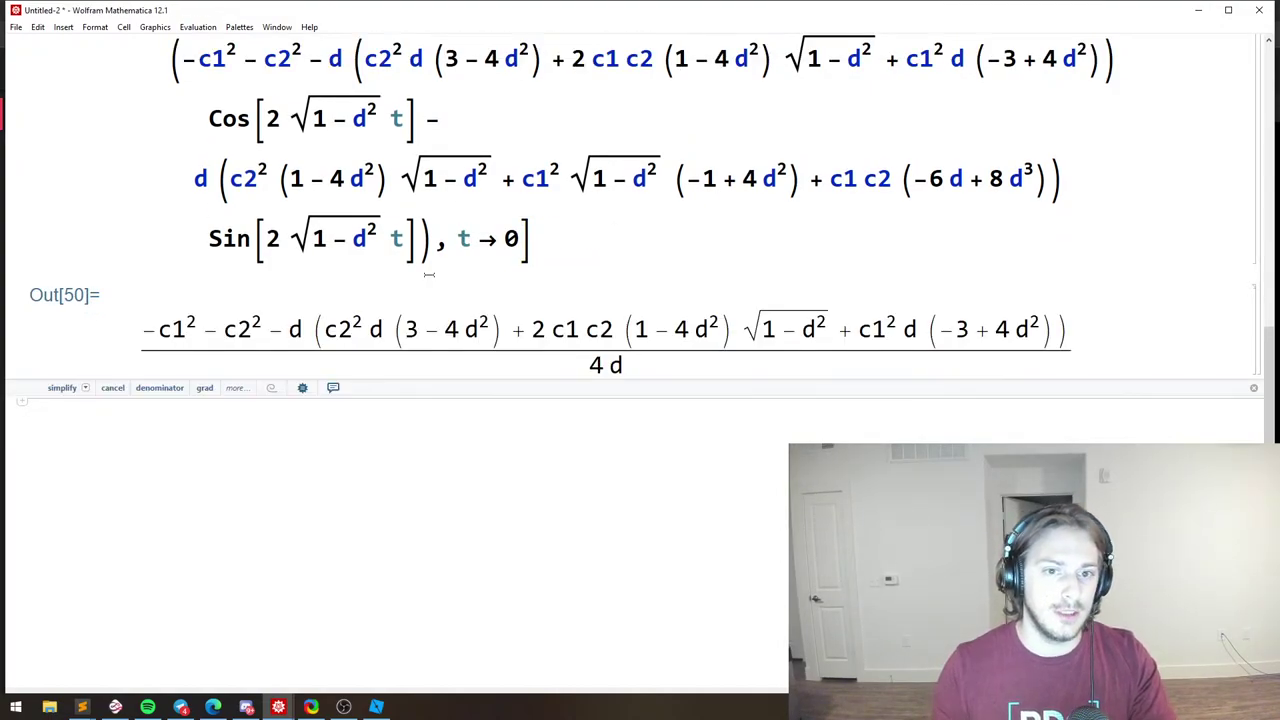
Examine the c1 and c2 terms in the t -> 0 limit result against the integral above it.
scroll(596, 352, up, 3)
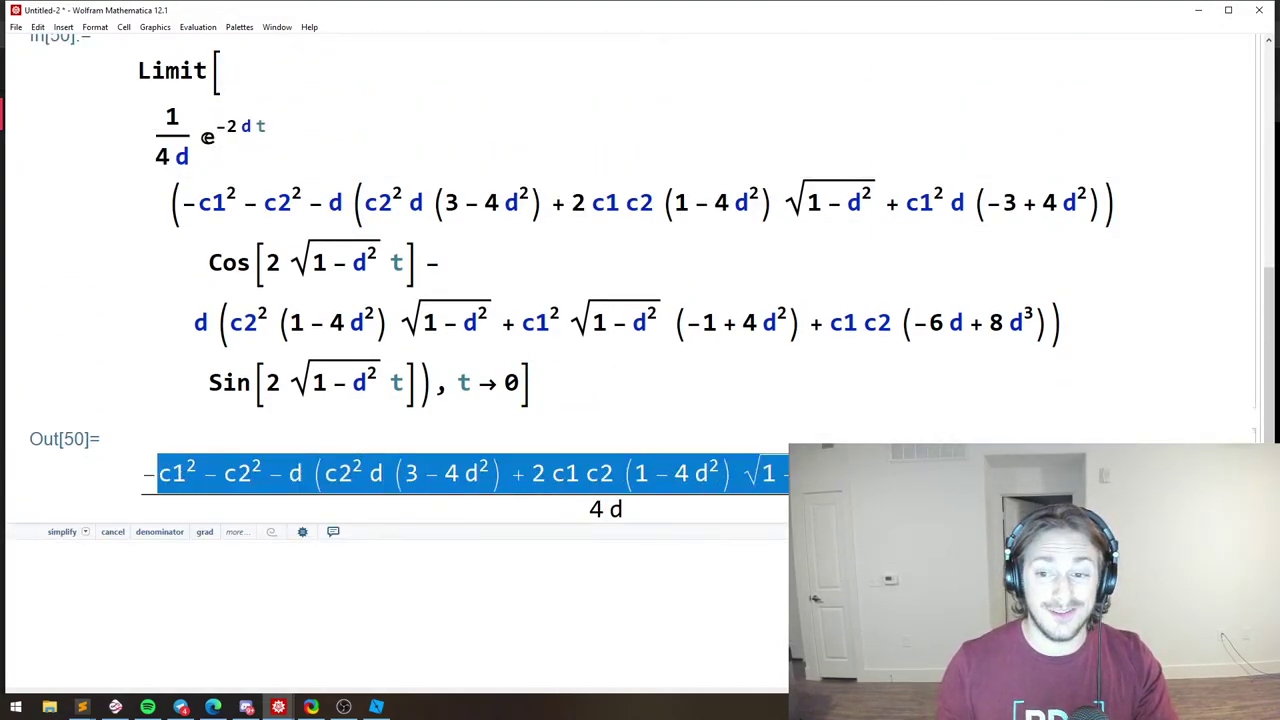
scroll(318, 399, up, 11)
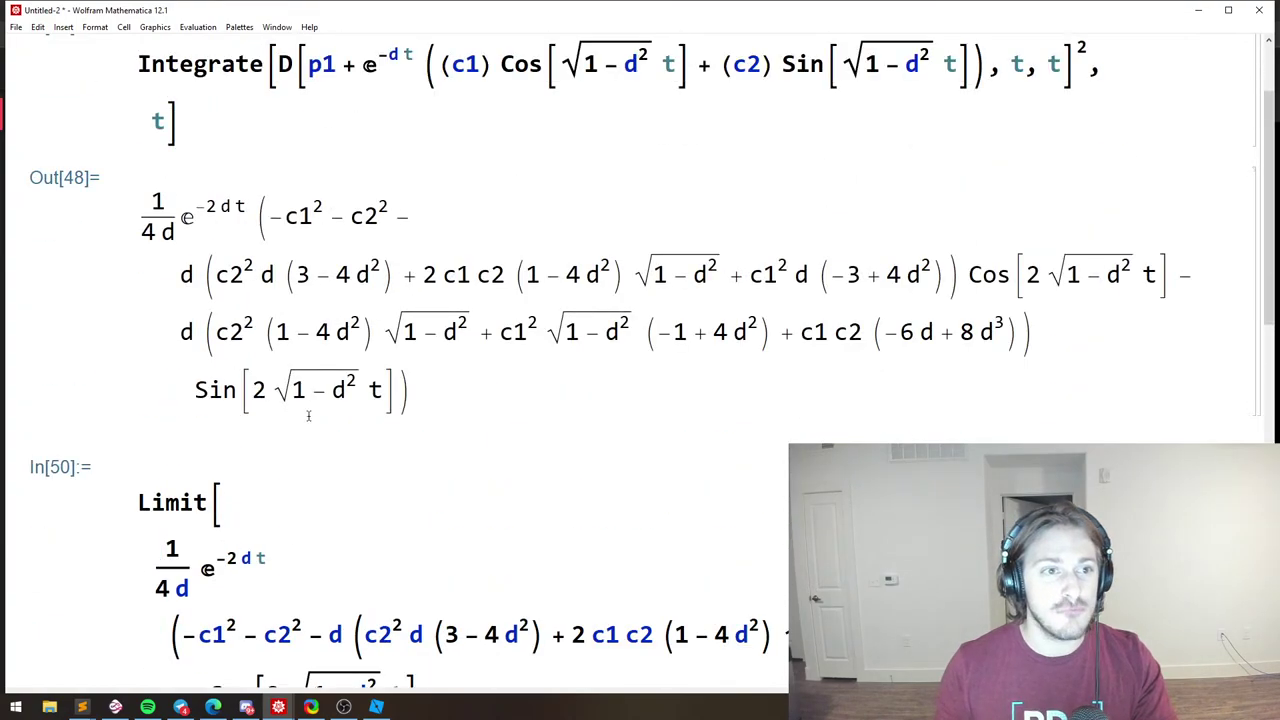
scroll(318, 399, down, 11)
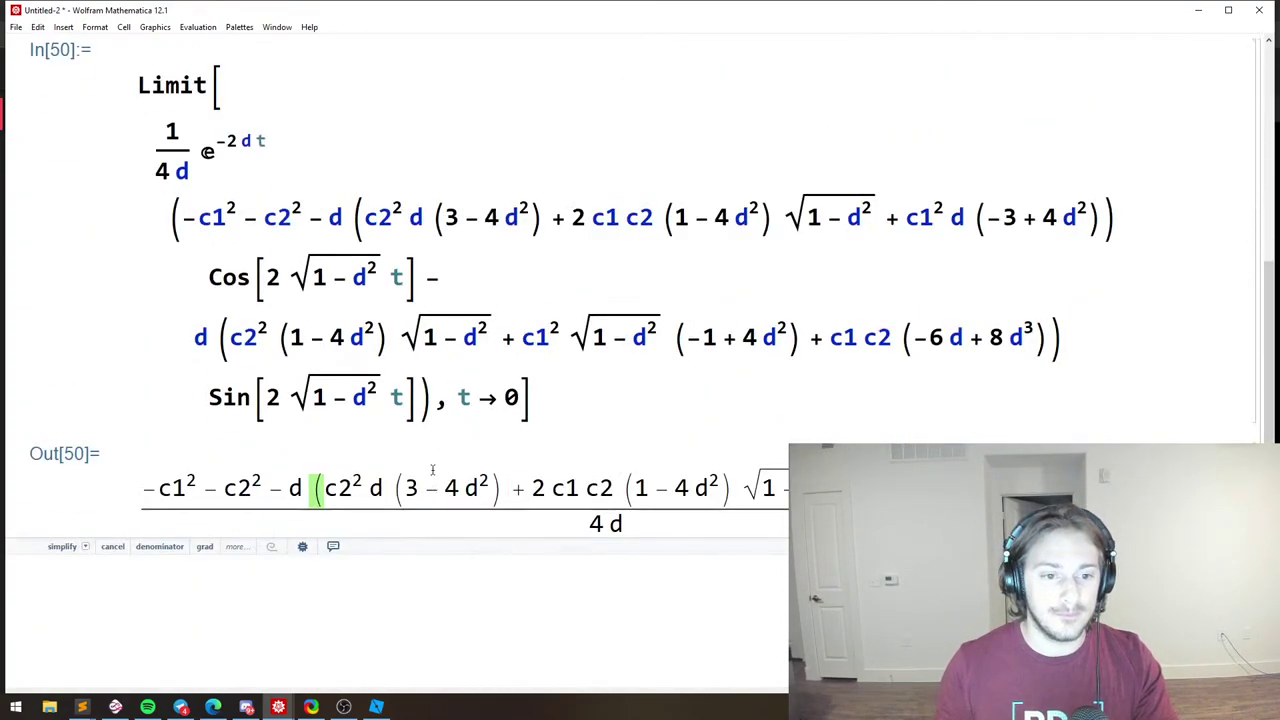
double_click(175, 487)
drag(236, 487, 381, 487)
click(403, 492)
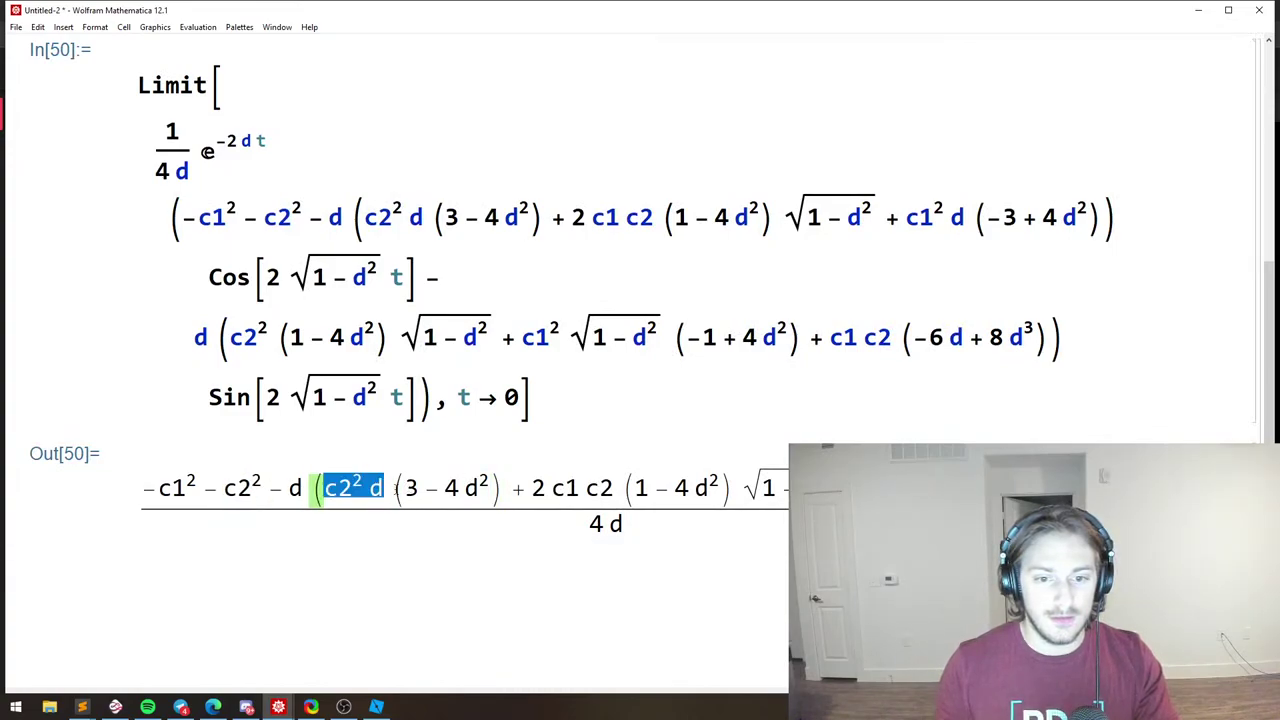
click(596, 488)
click(671, 488)
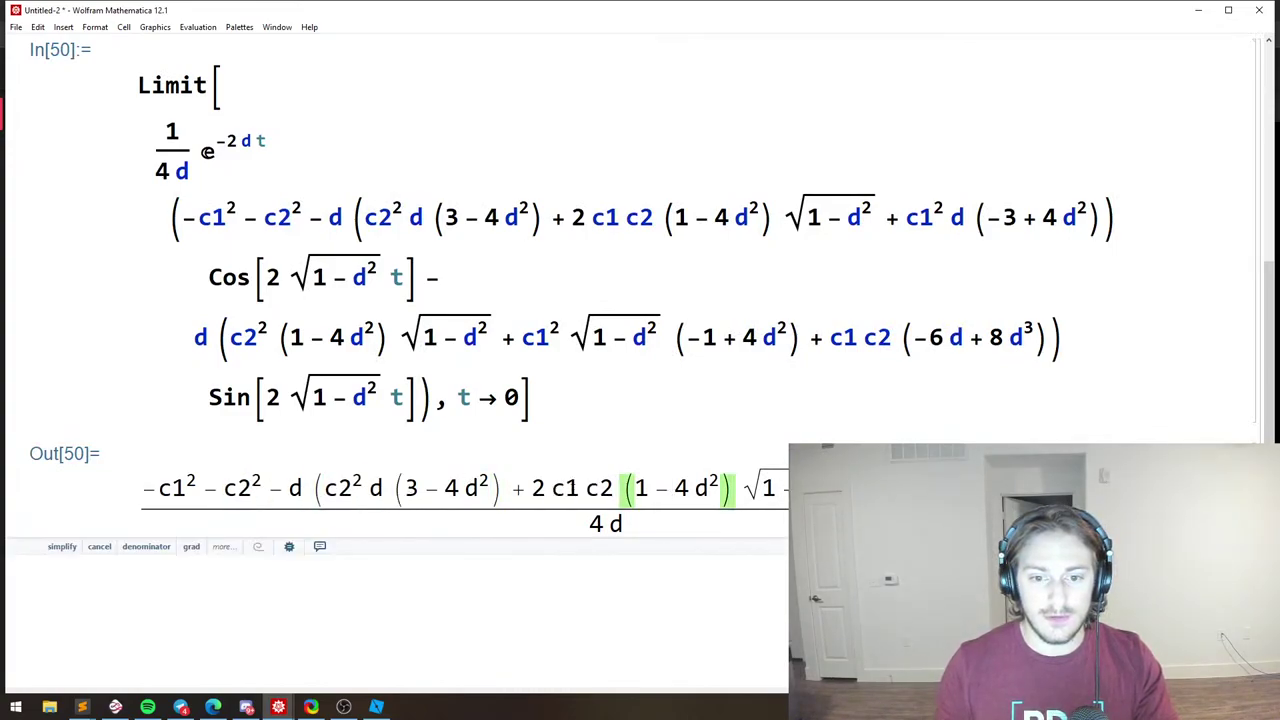
drag(254, 488, 601, 487)
click(335, 487)
key(Left)
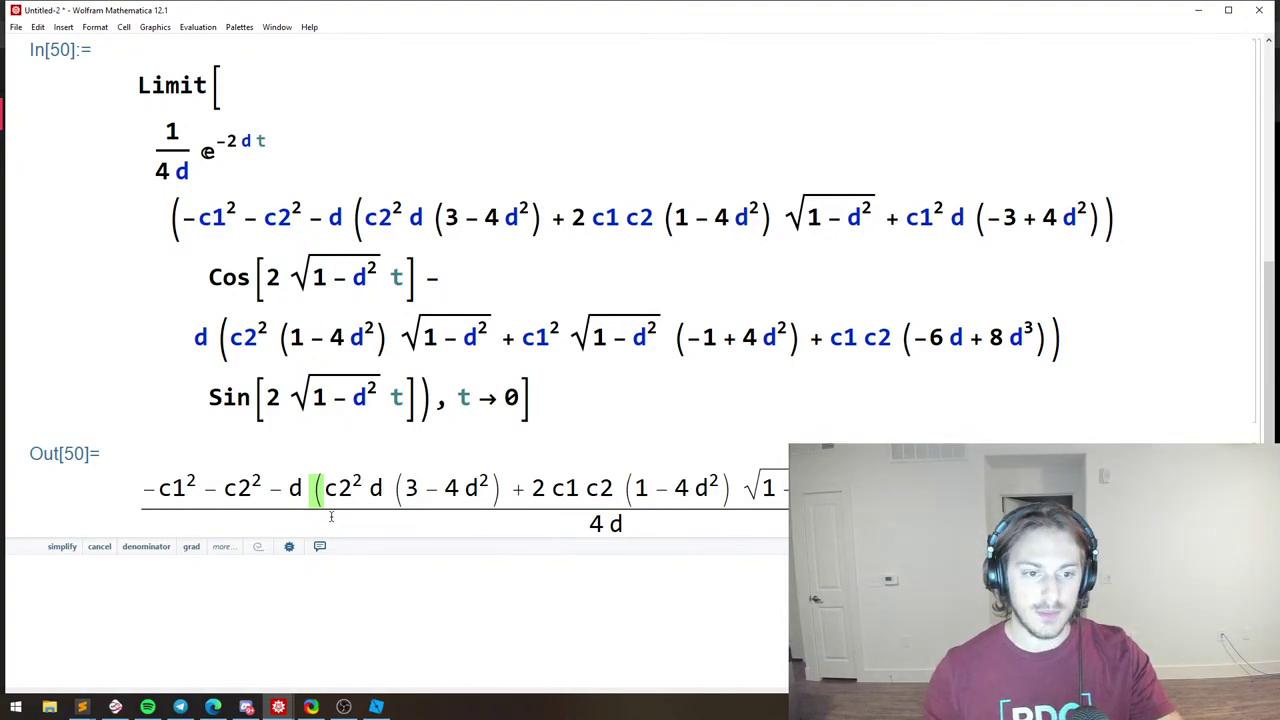
Switch to YouTube Studio and read the latest live chat messages.
key(alt+Tab)
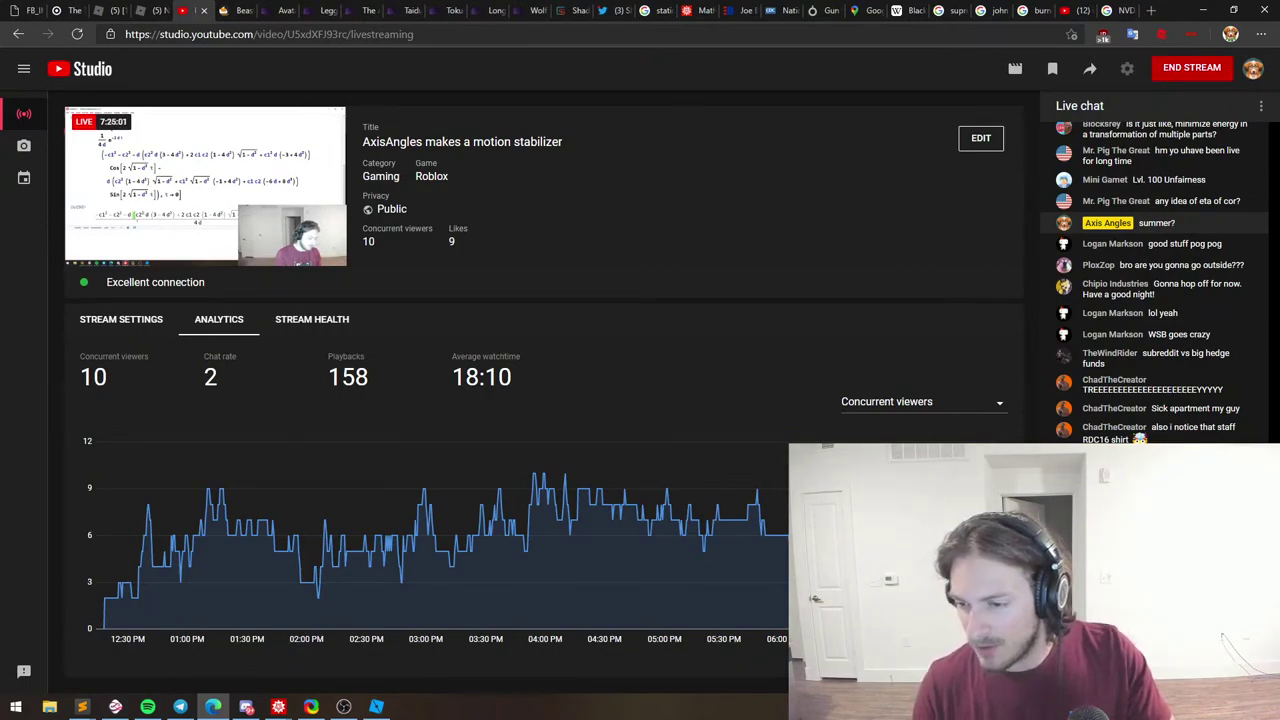
click(1261, 105)
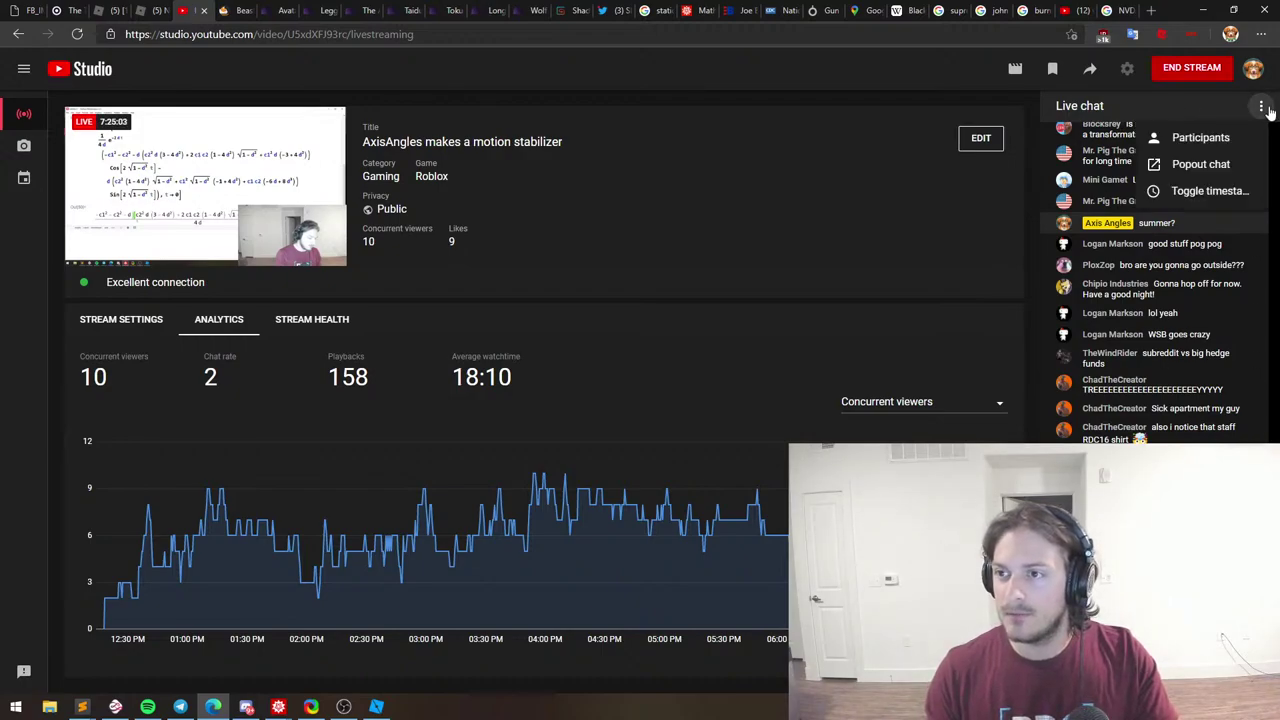
click(1261, 105)
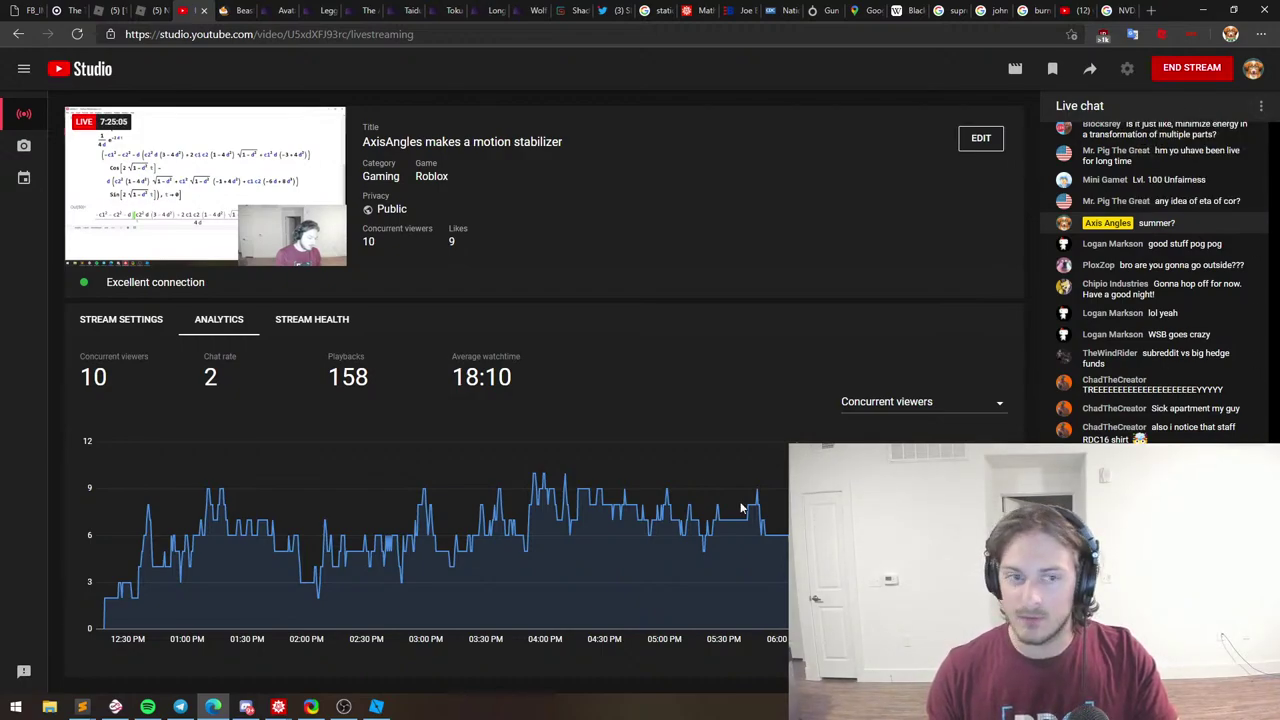
Return to Mathematica and, inside the limit result's parentheses, join c1 c2 into c1c2 and rewrite c2² as c2c2.
key(alt+Tab)
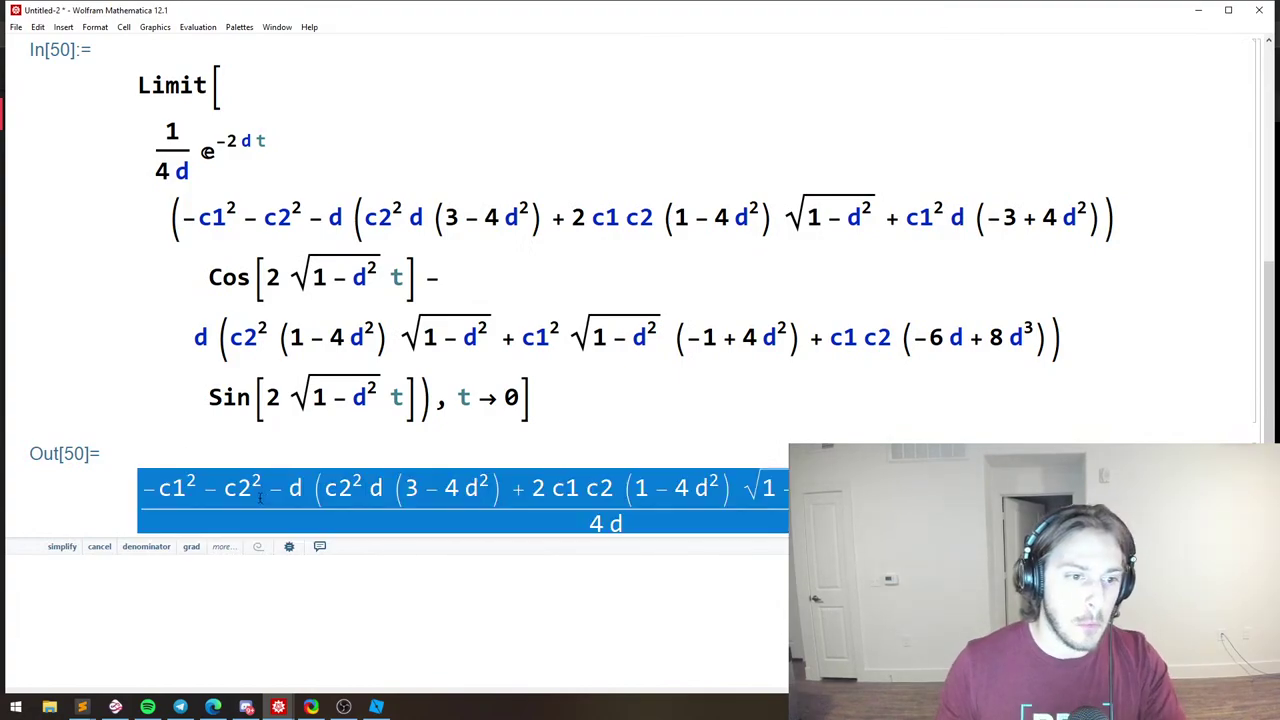
scroll(508, 452, down, 2)
click(598, 393)
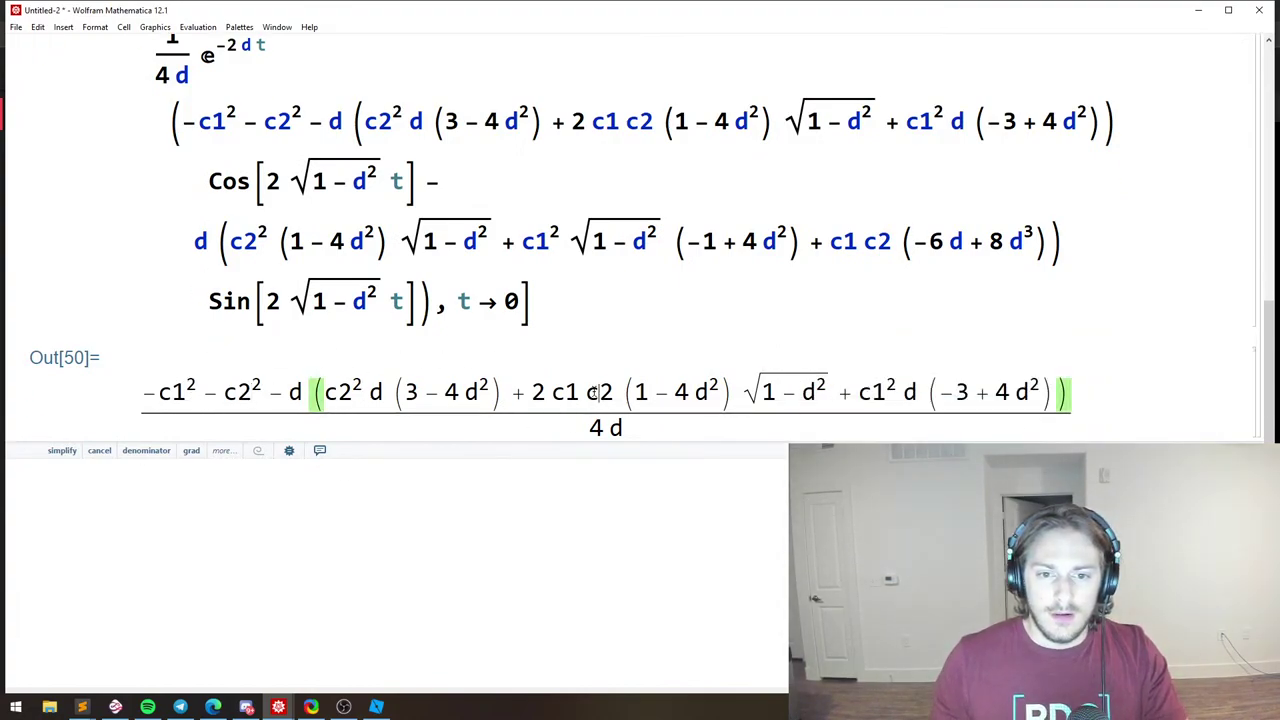
key(BackSpace)
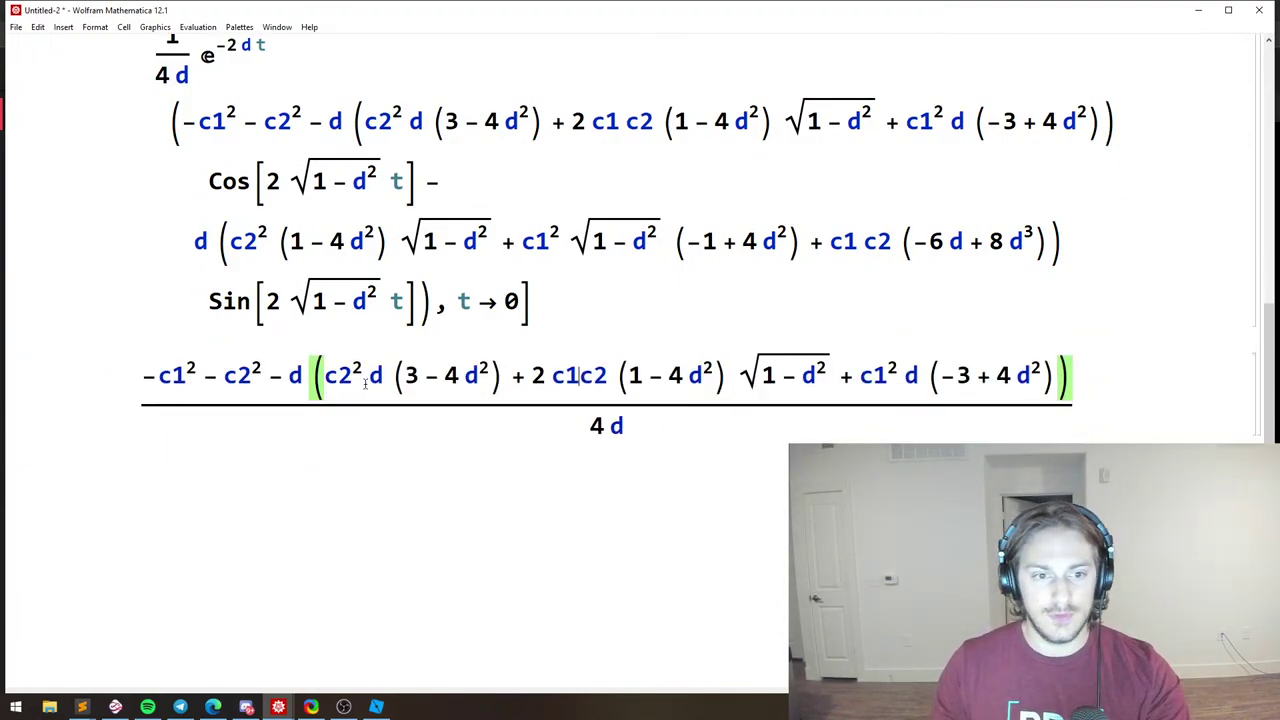
key(BackSpace)
text(c2)
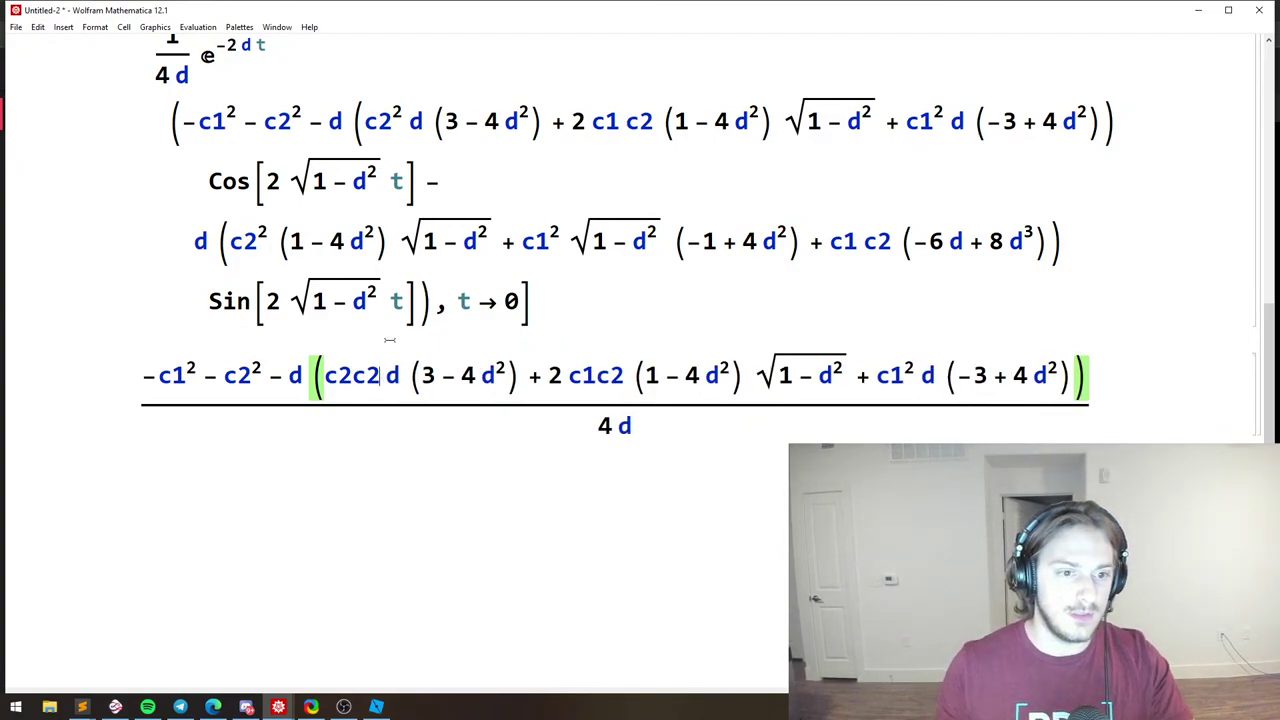
Rewrite the numerator's remaining squares as single symbols: the other c2² as c2c2 and both c1² terms as c1c1.
click(258, 367)
key(BackSpace)
text(c2)
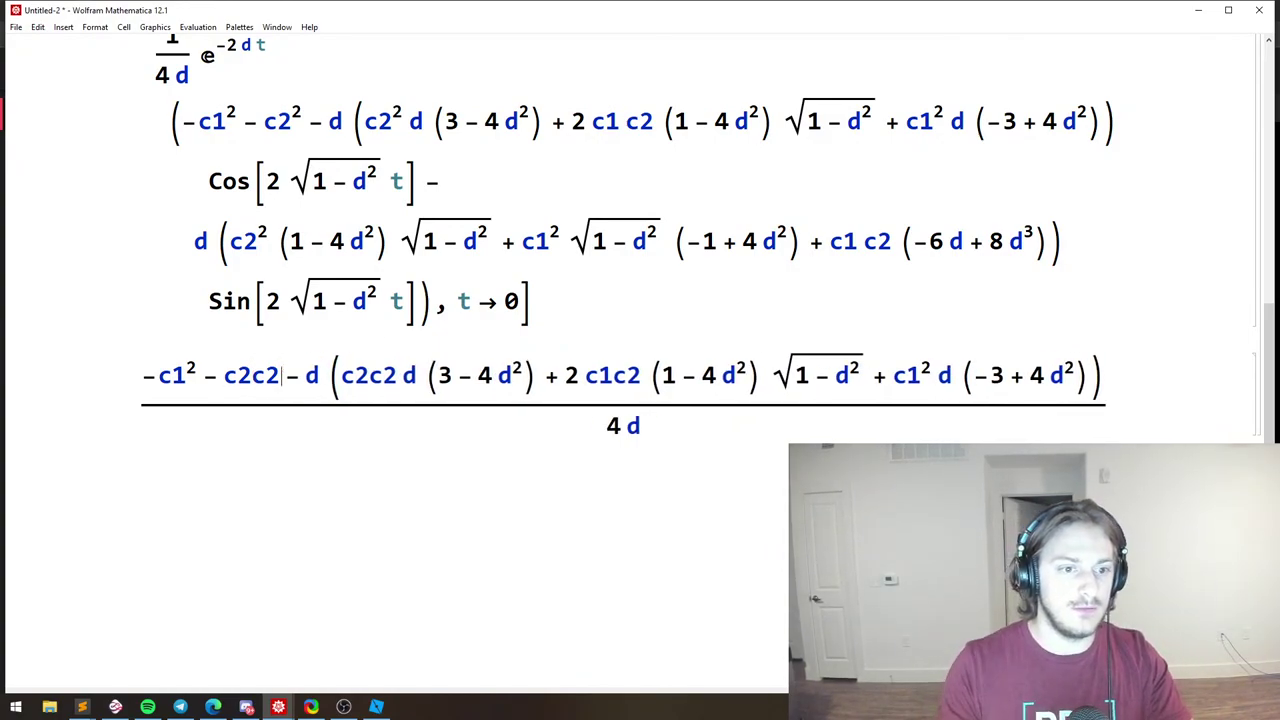
click(193, 369)
key(BackSpace)
text(c1)
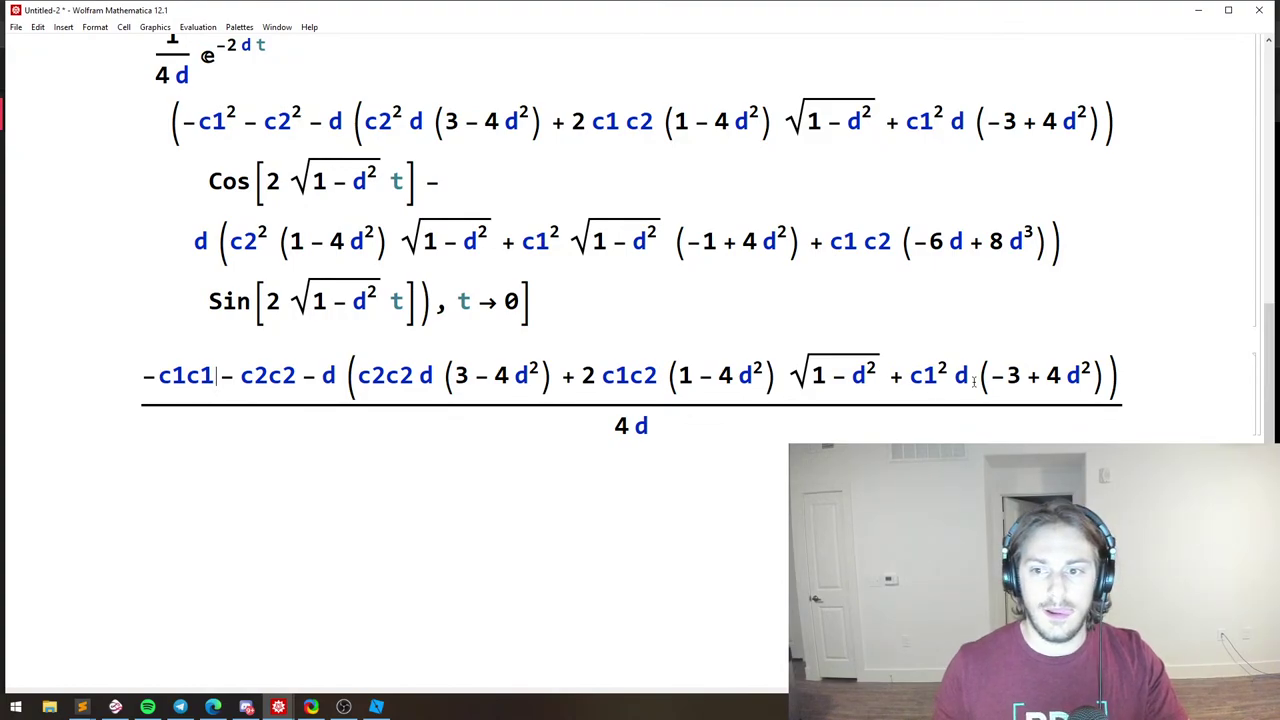
click(946, 369)
key(BackSpace)
text(c1)
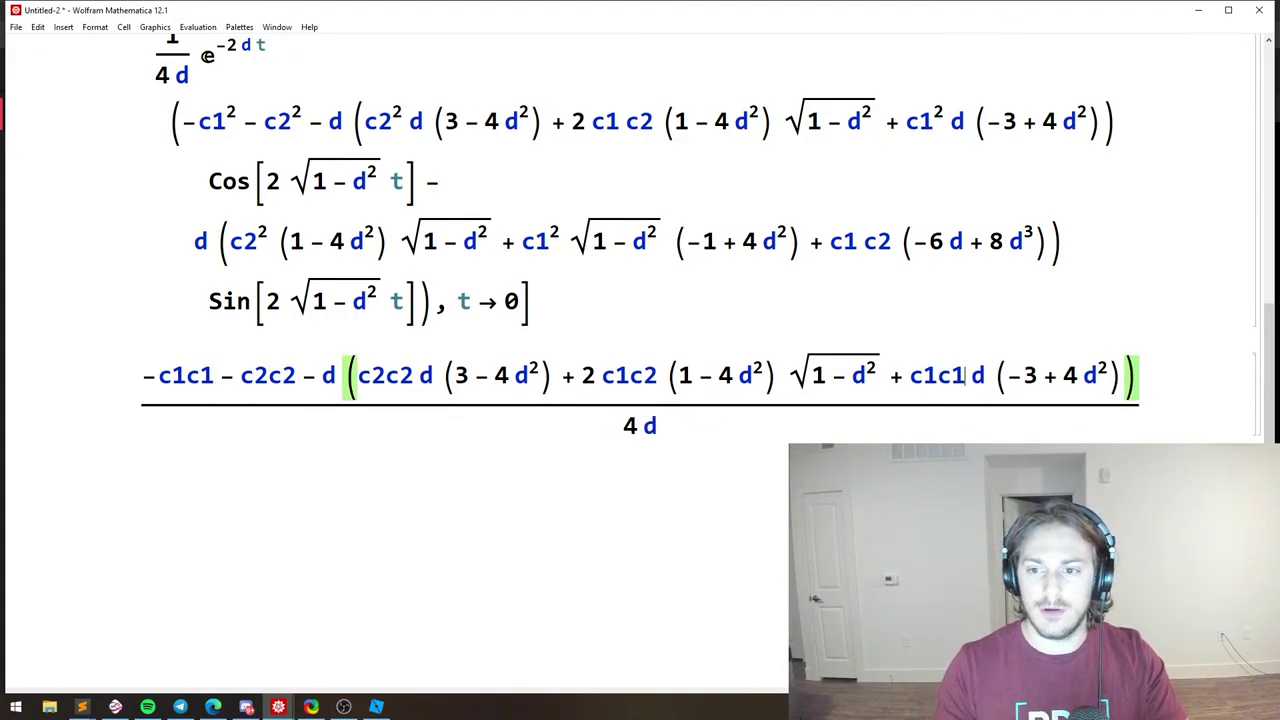
Append //Simplify to the rewritten fraction and evaluate it.
drag(318, 377, 510, 377)
drag(186, 377, 284, 377)
click(1158, 405)
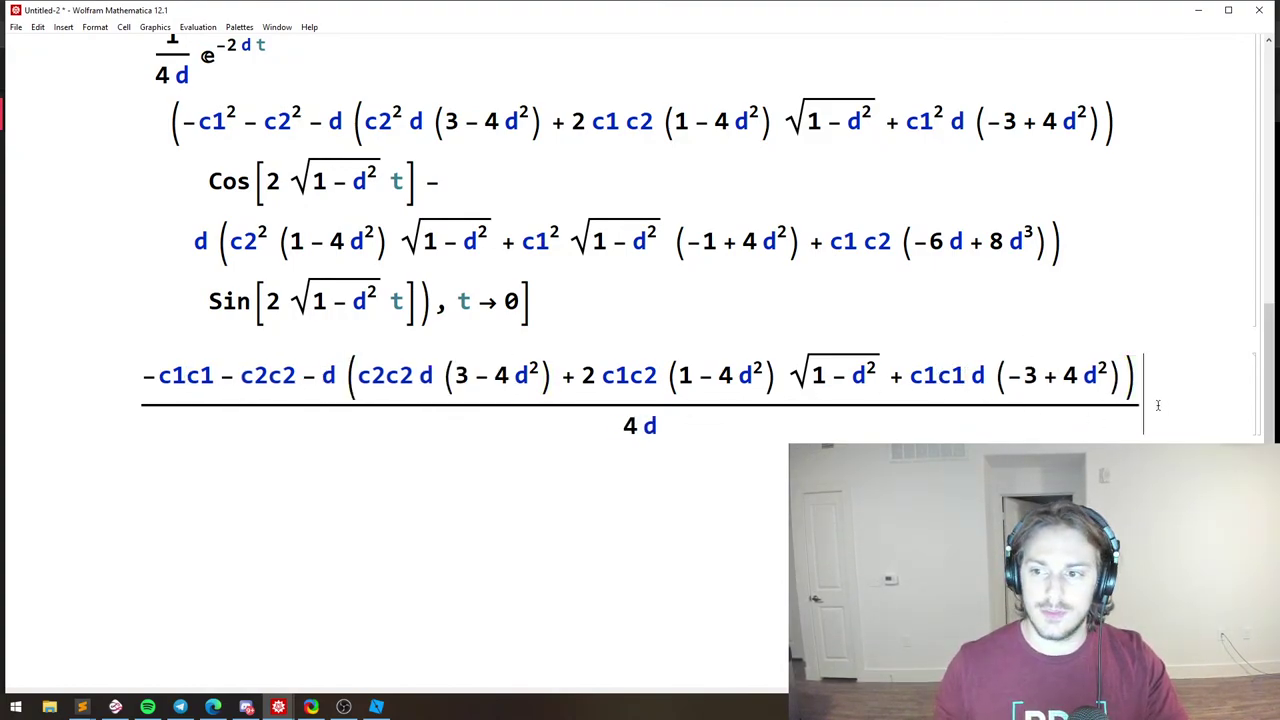
text(//Simplify)
key(shift+Return)
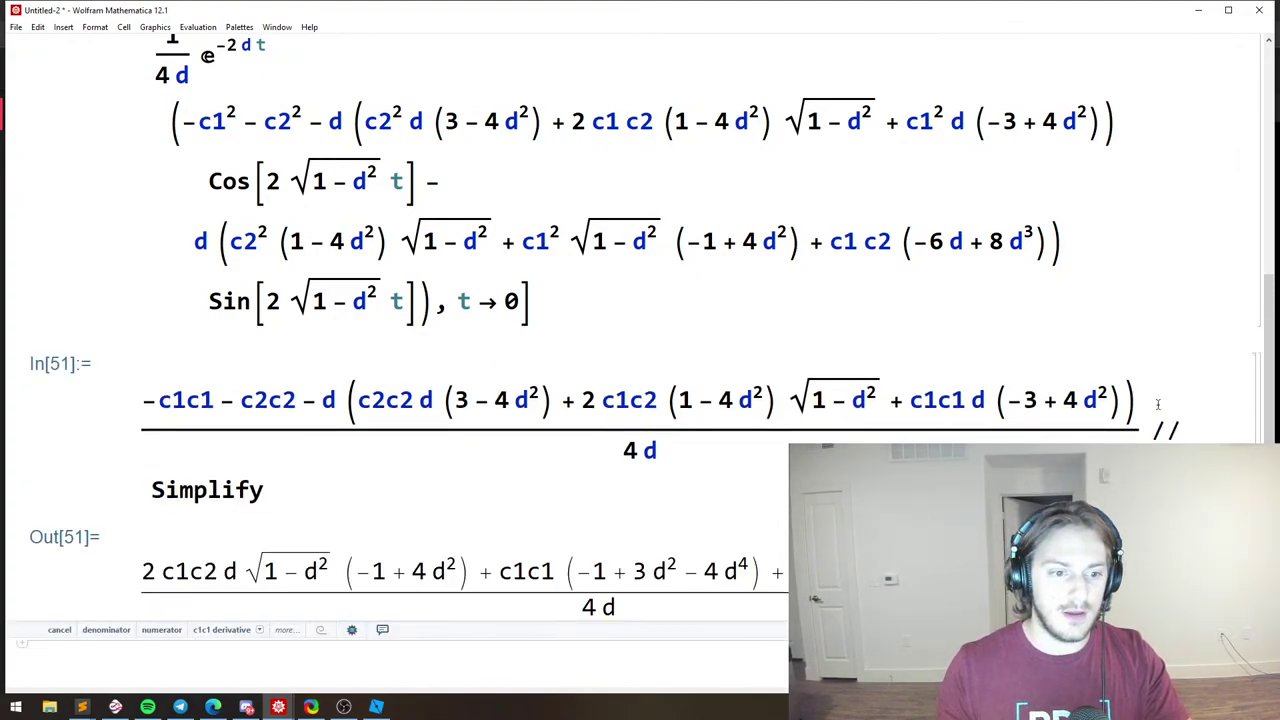
Put a minus sign in front of the whole fraction in the Simplify input and evaluate it again.
scroll(402, 535, down, 2)
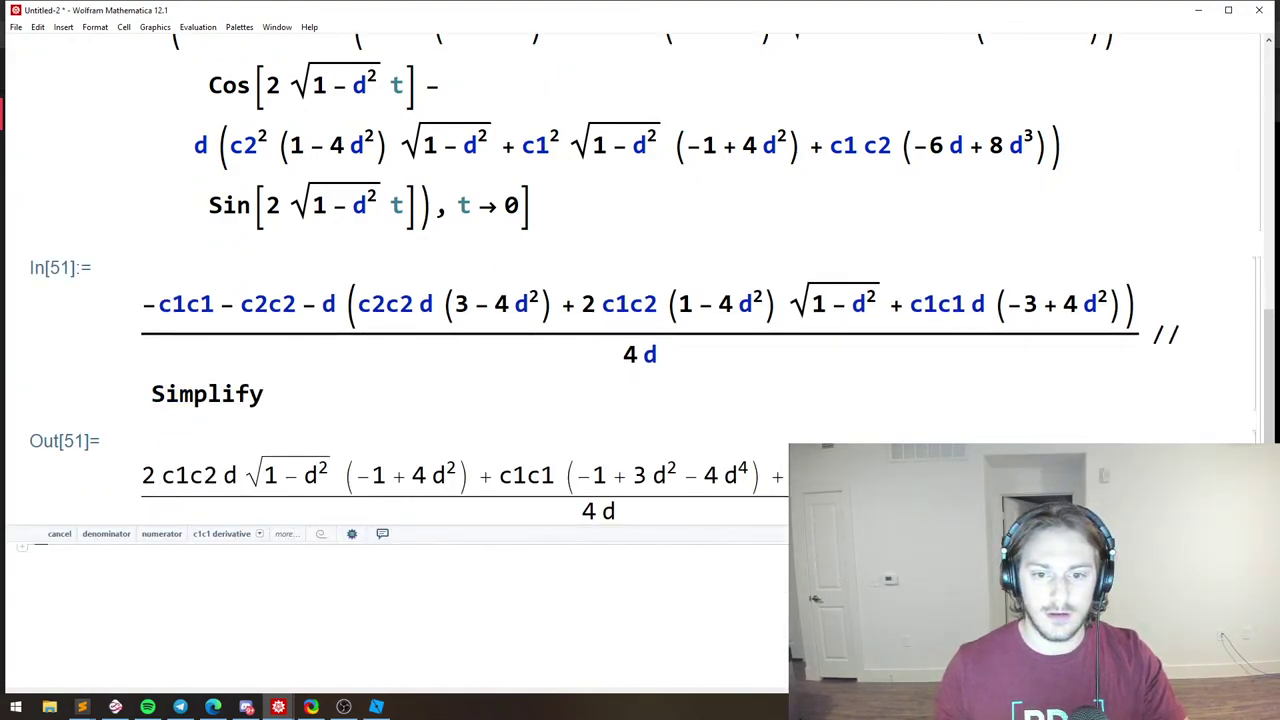
double_click(669, 477)
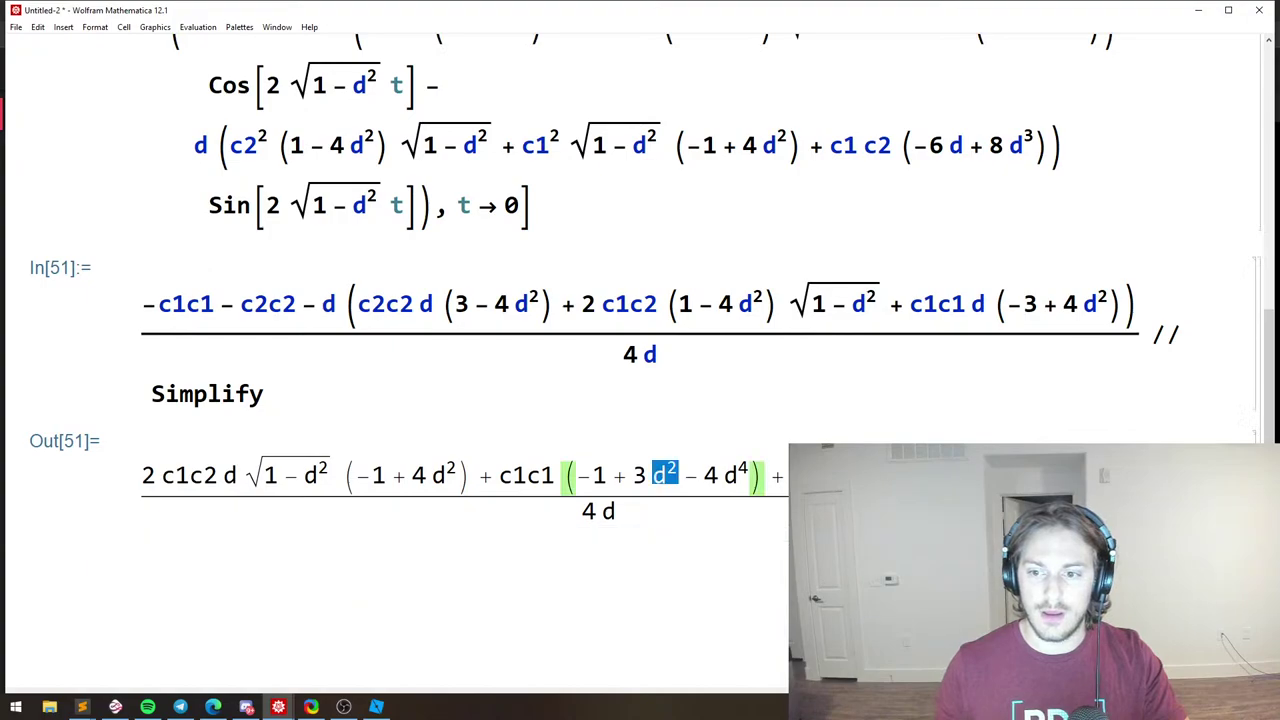
click(1157, 362)
drag(1149, 326, 328, 192)
click(107, 354)
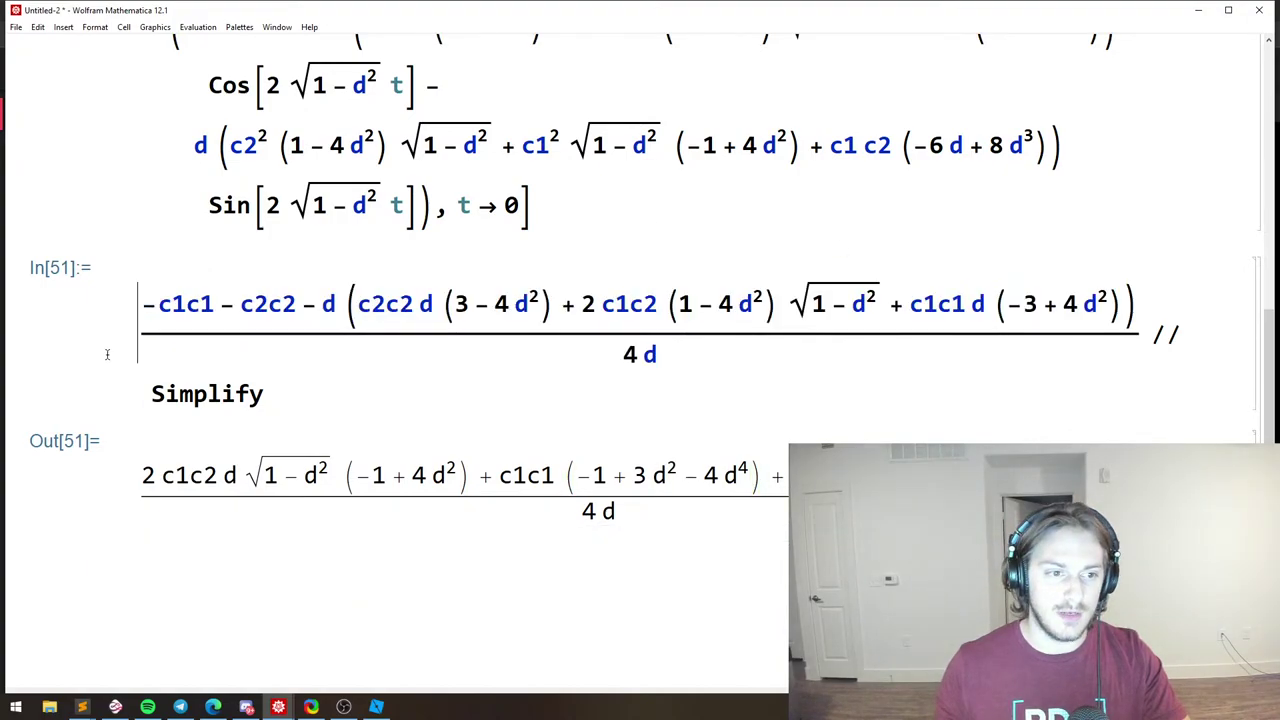
text(-)
key(shift+Return)
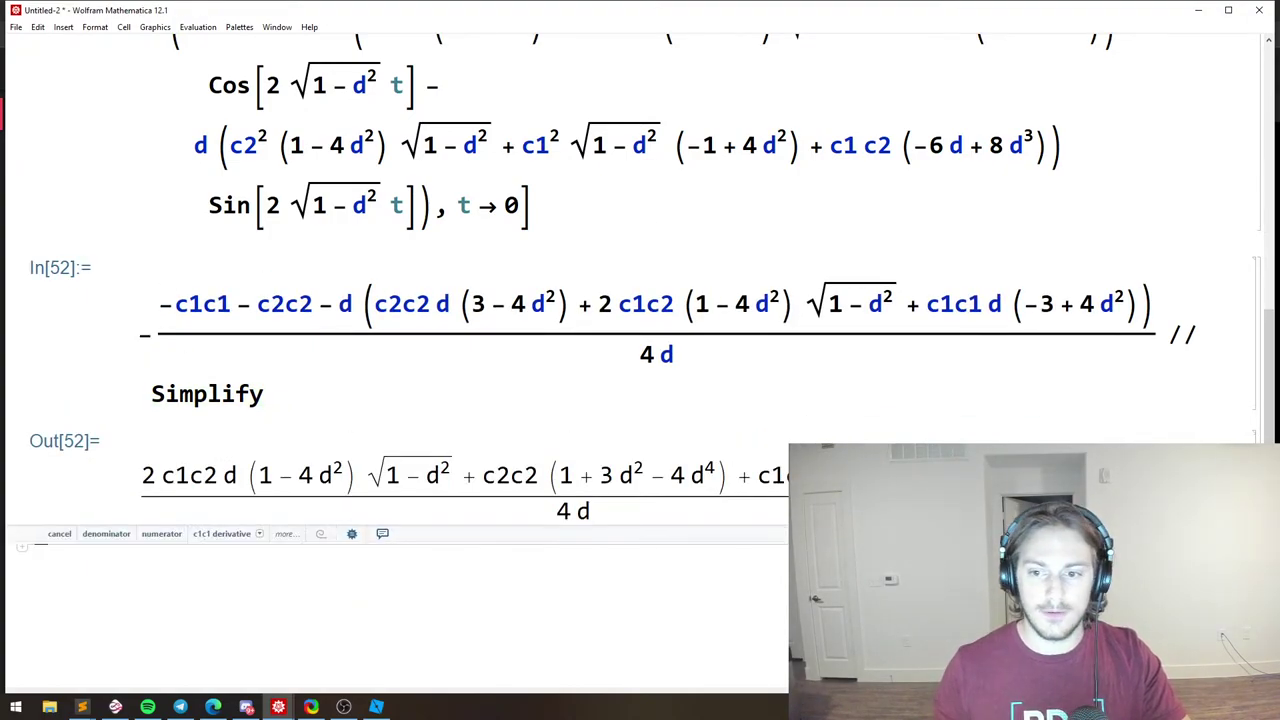
Wrap the simplified fraction in Collect with the variable list {c1c1, c1c2, c2c2} in a new input below it and evaluate.
drag(1006, 490, 244, 256)
scroll(333, 458, down, 2)
click(302, 484)
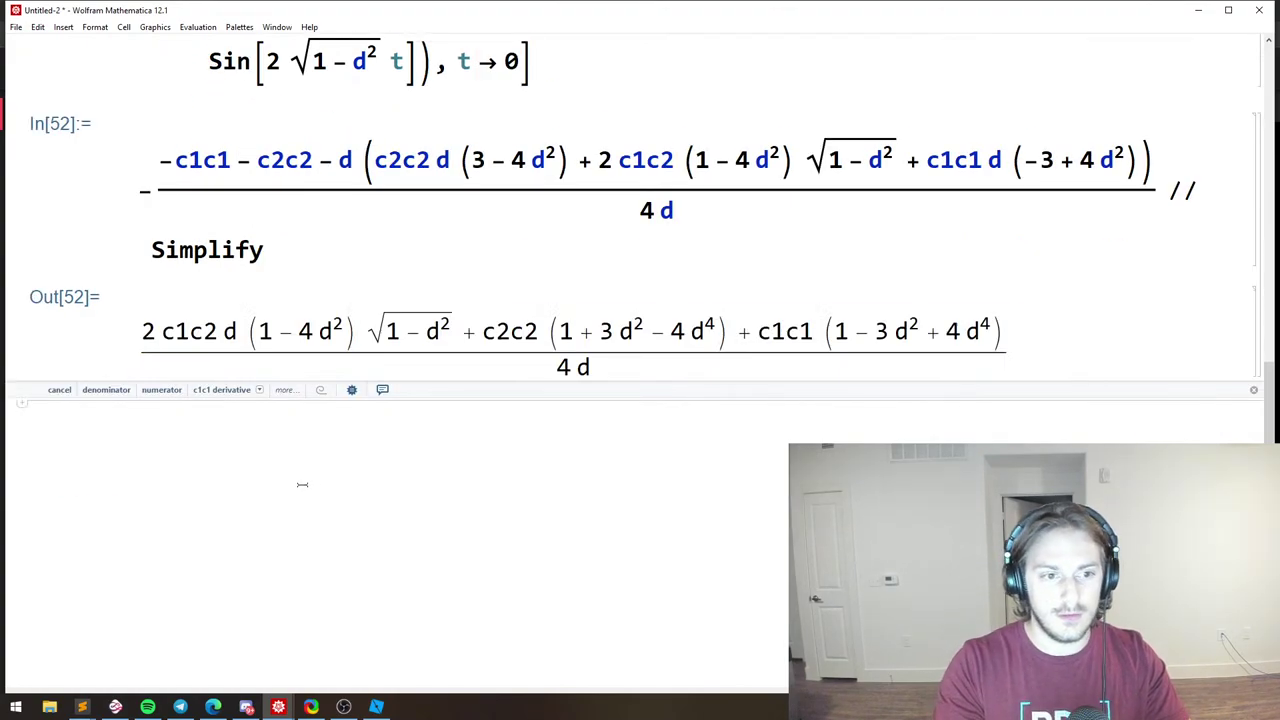
click(302, 484)
text(Collect[)
key(ctrl+shift+l)
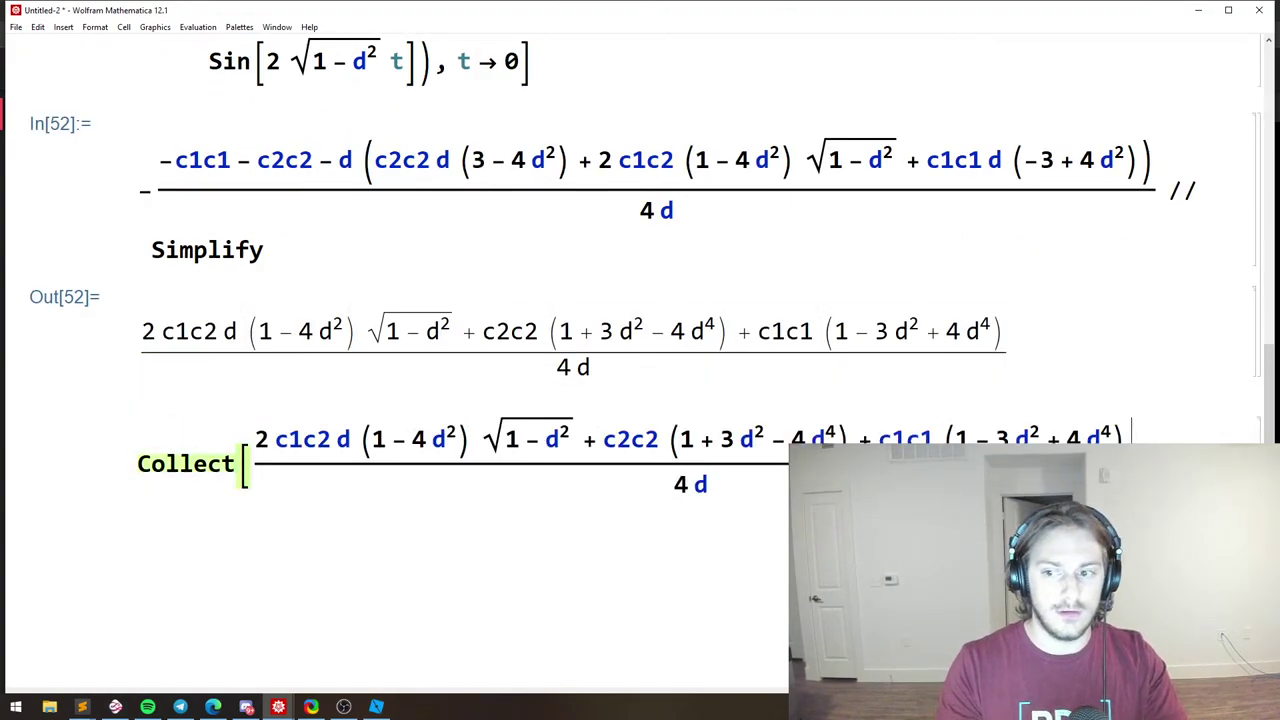
text({)
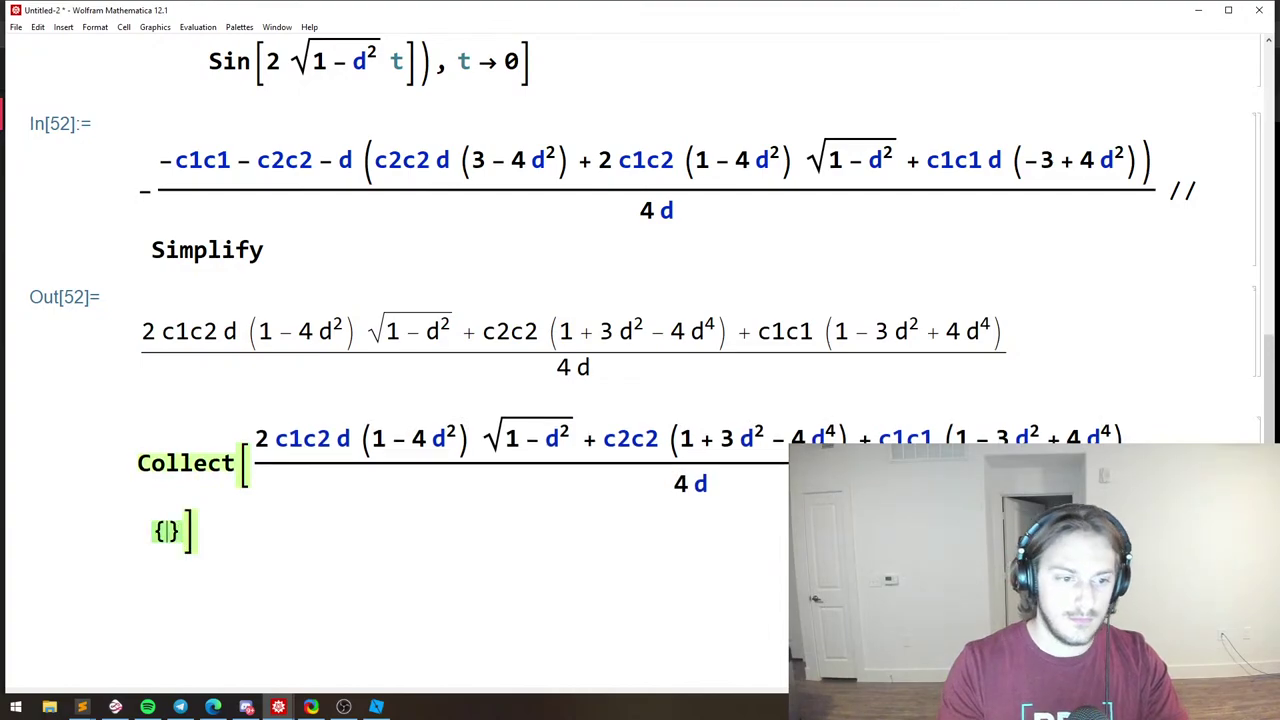
text(x)
key(BackSpace)
text(c1c1)
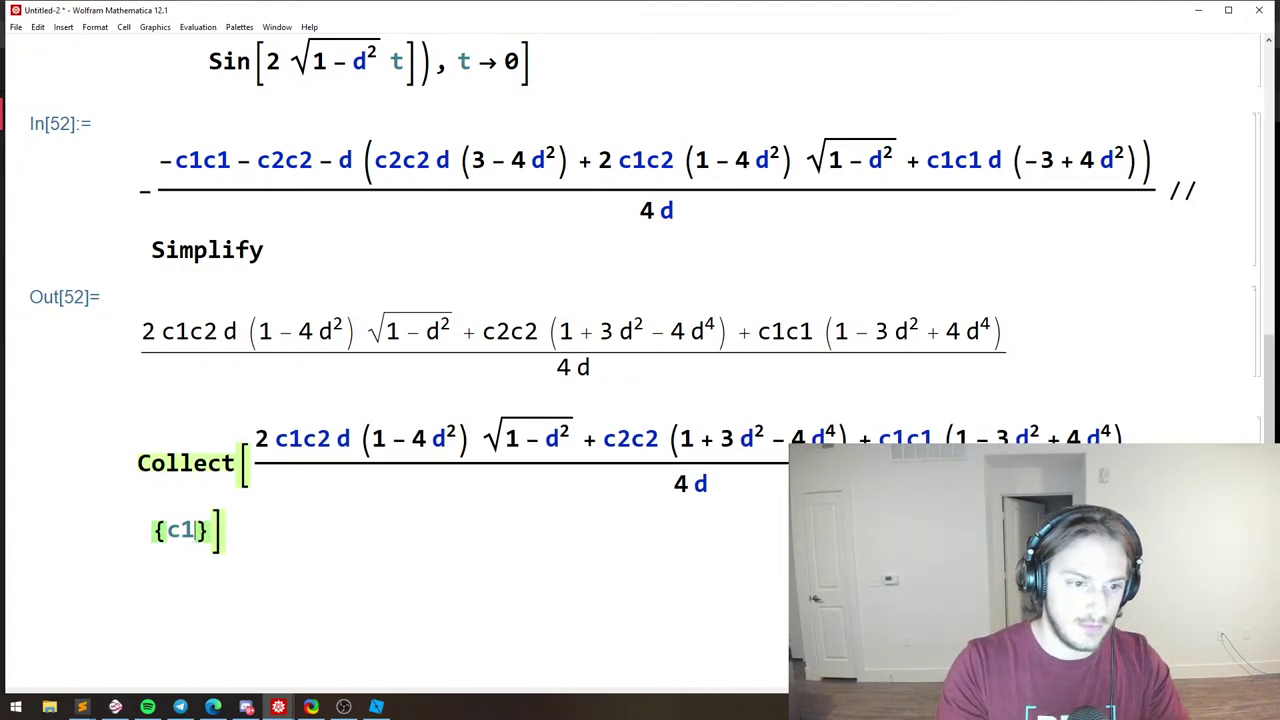
text(, c1c2, c2c2)
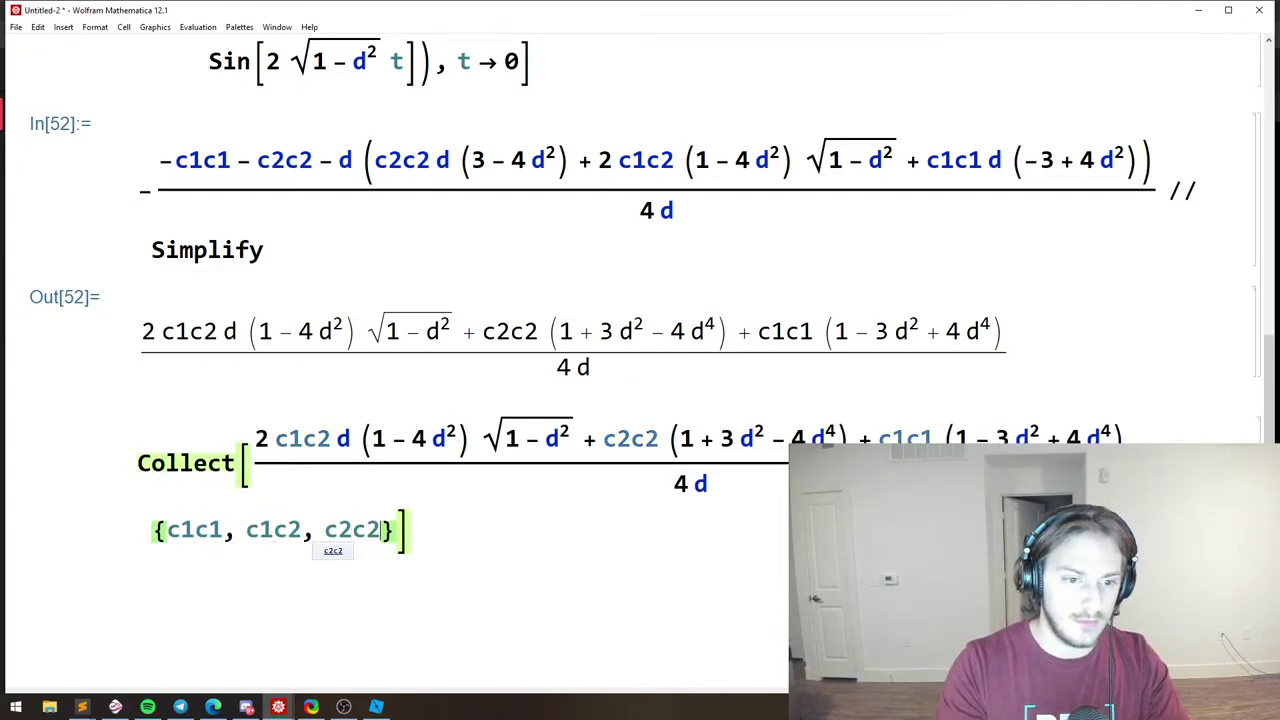
key(shift+Return)
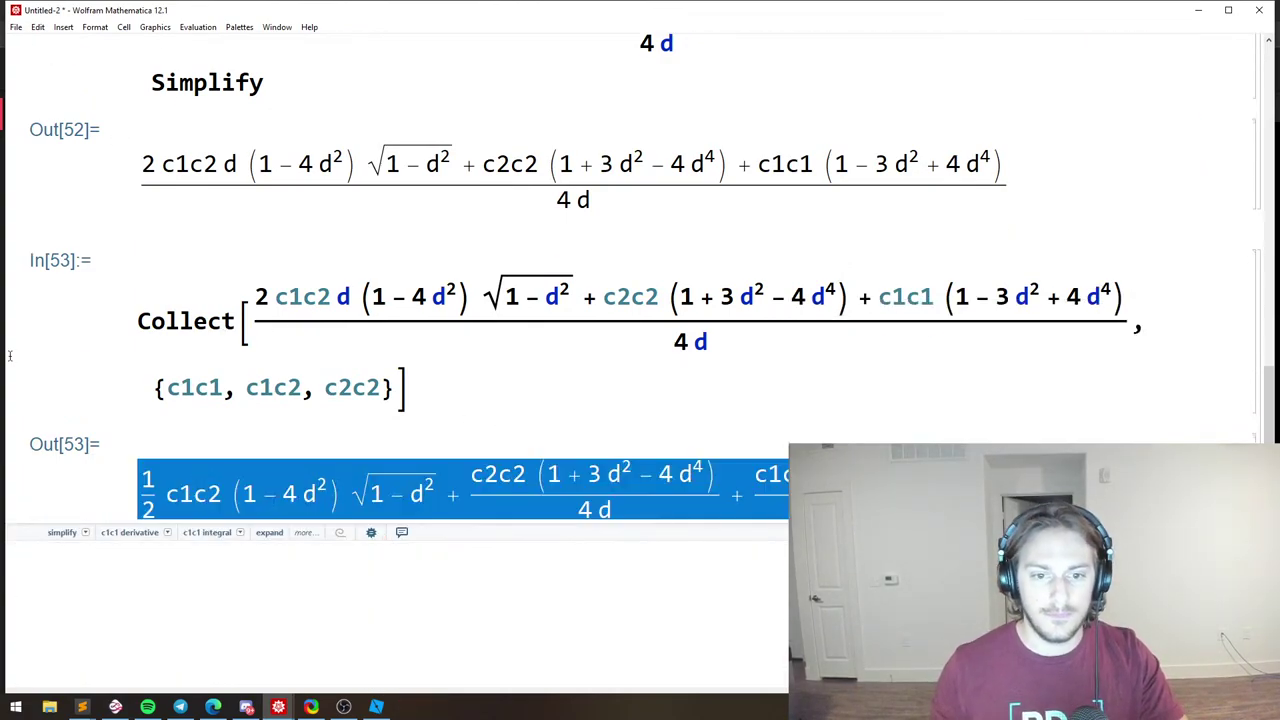
Switch to YouTube Studio to check the live chat, and look at the open direct message in Discord.
key(alt+Tab)
key(alt+Tab)
key(alt+Tab)
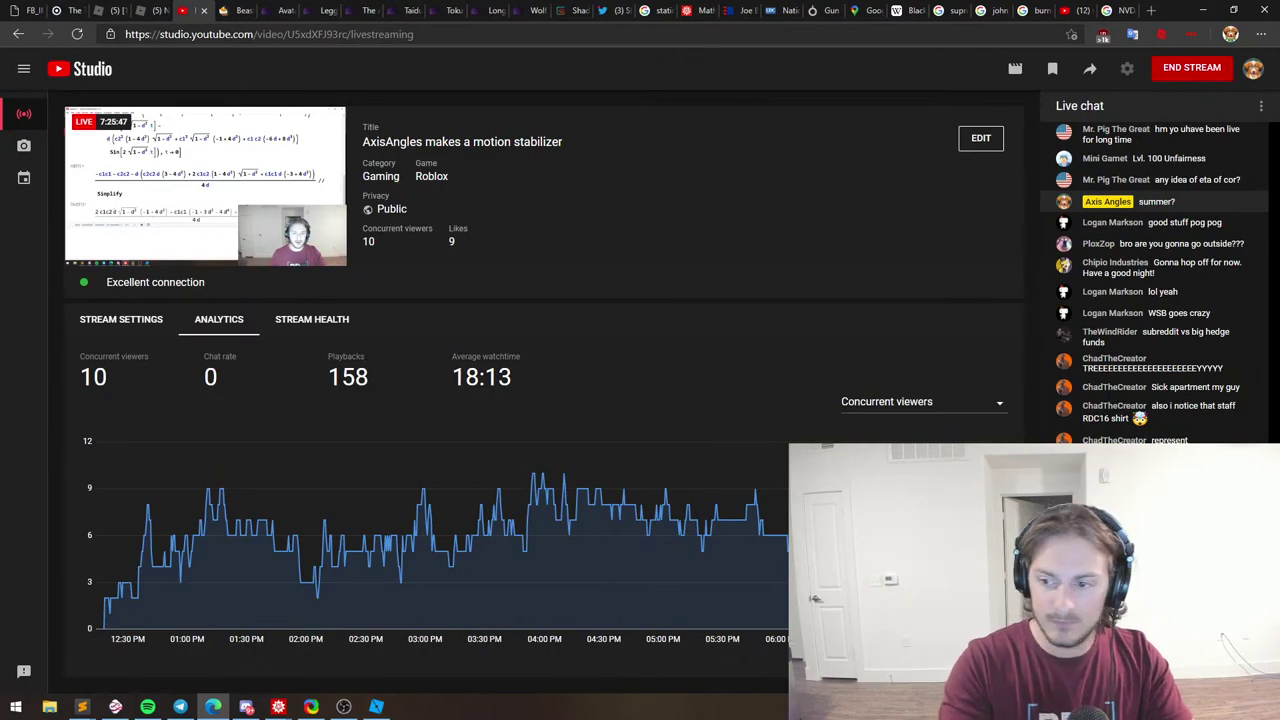
key(alt+Tab)
click(706, 246)
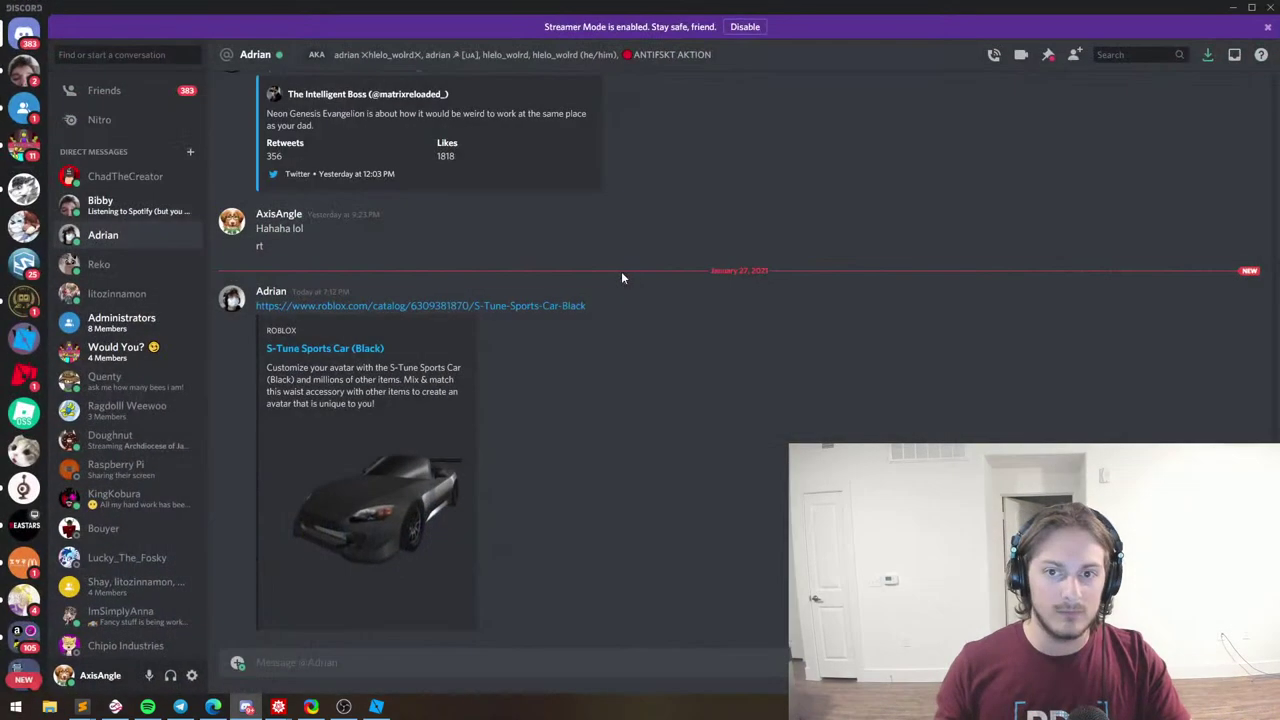
Switch to Sublime Text and remove the blank lines between the under damped spring formula and the "original:" heading.
key(alt+Tab)
click(437, 343)
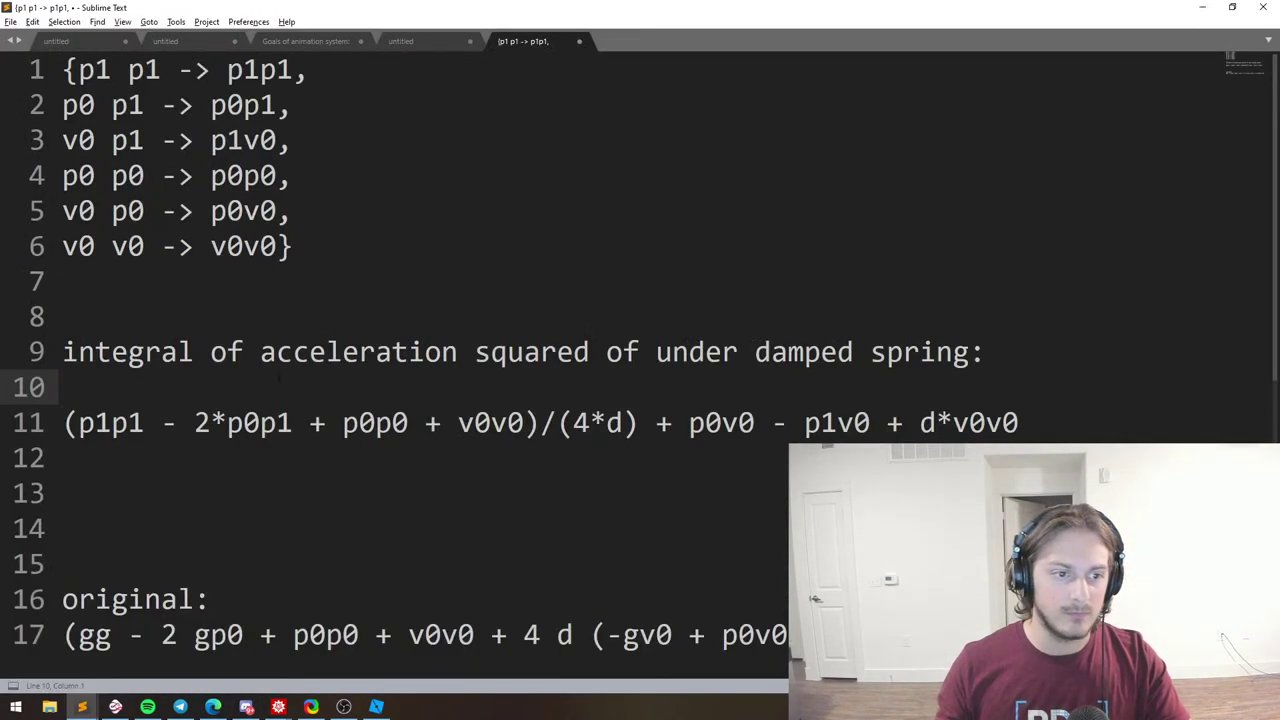
scroll(278, 375, down, 4)
scroll(278, 375, up, 4)
scroll(400, 400, down, 2)
scroll(557, 437, up, 1)
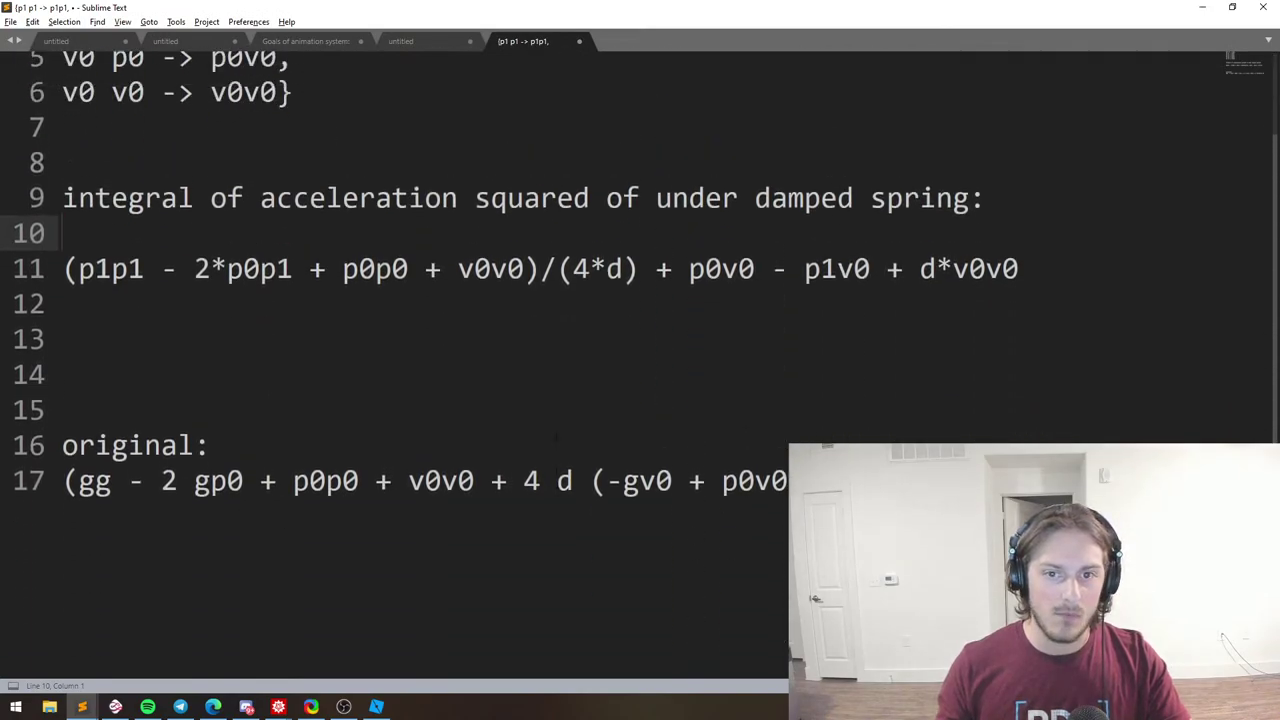
click(557, 430)
key(BackSpace)
key(BackSpace)
key(BackSpace)
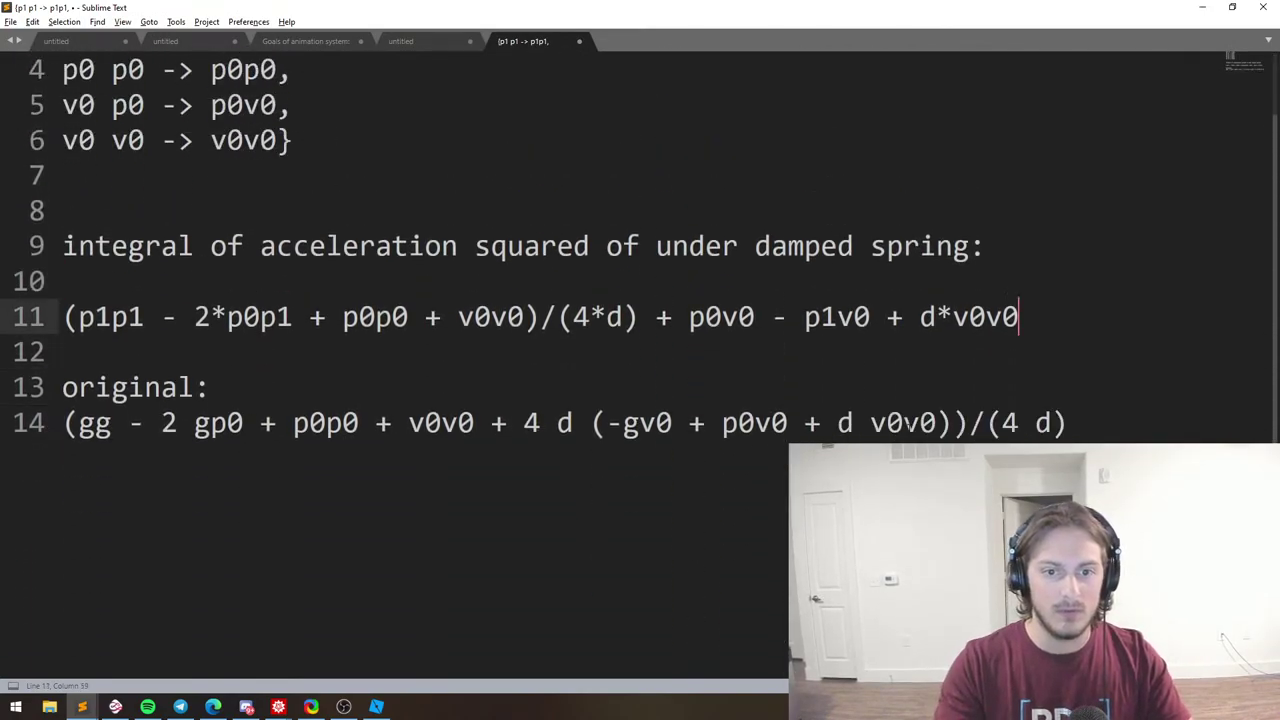
key(BackSpace)
key(ctrl+z)
key(Down)
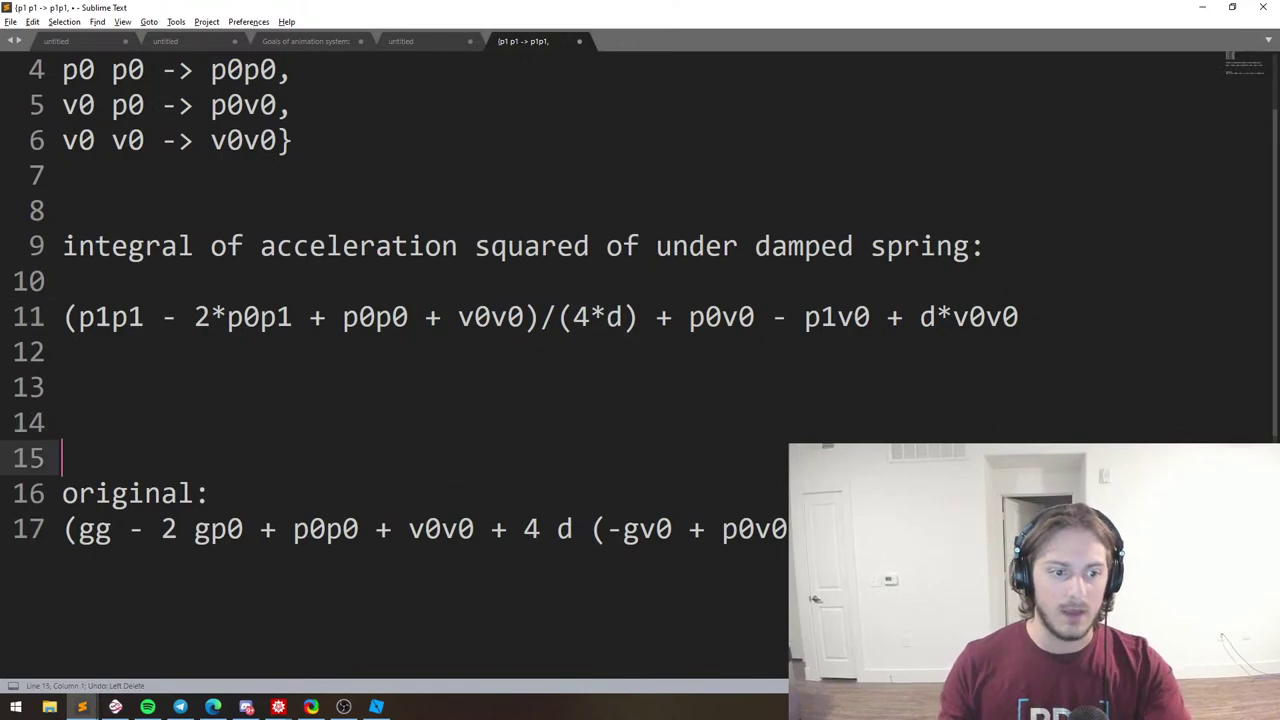
key(BackSpace)
key(BackSpace)
key(BackSpace)
key(BackSpace)
Paste the collected Mathematica expression below the original formula, leaving one blank line between them.
click(1093, 409)
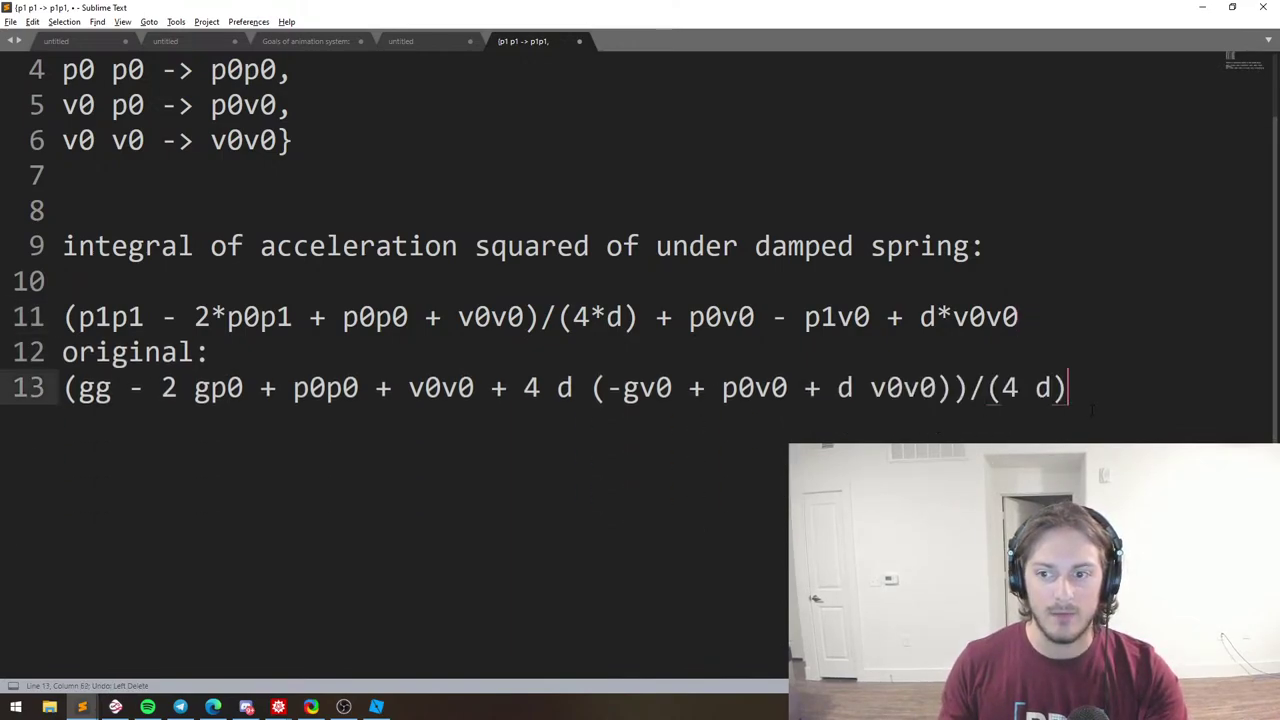
key(Return)
key(Return)
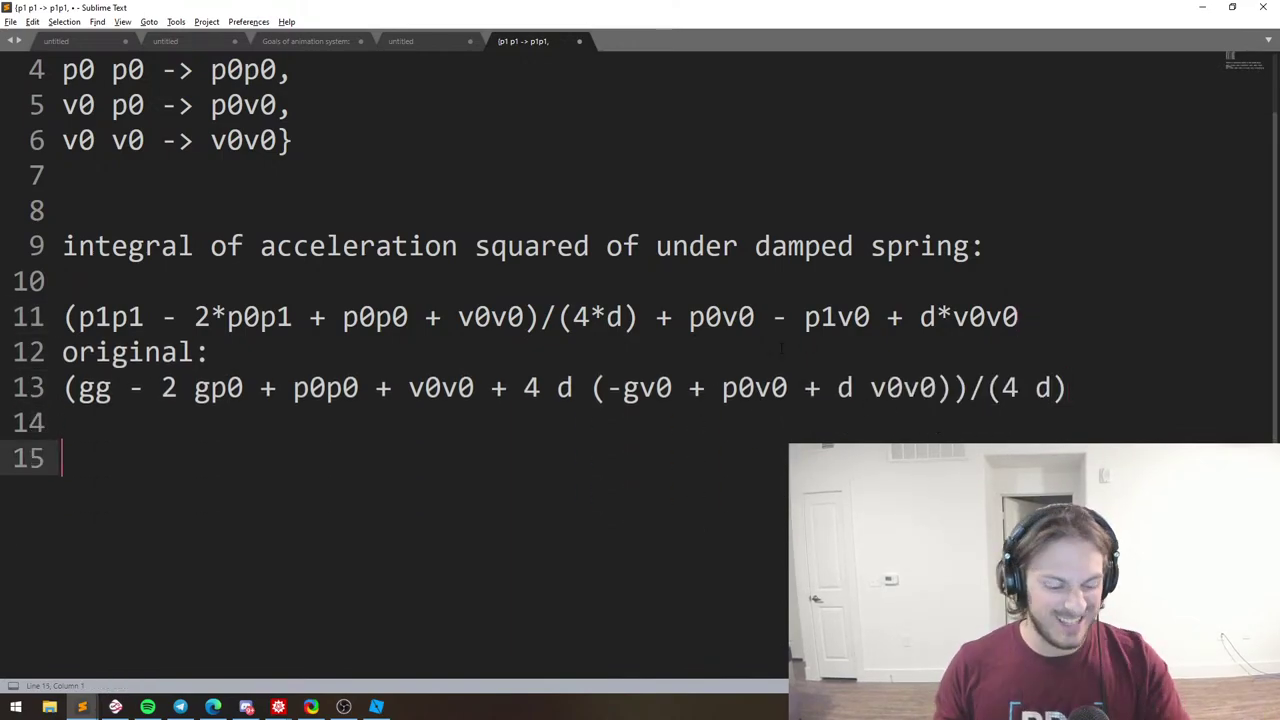
key(ctrl+v)
Highlight Sqrt[1 - d^2] in the pasted expression, and join the expression's two lines into a single line.
drag(408, 458, 622, 458)
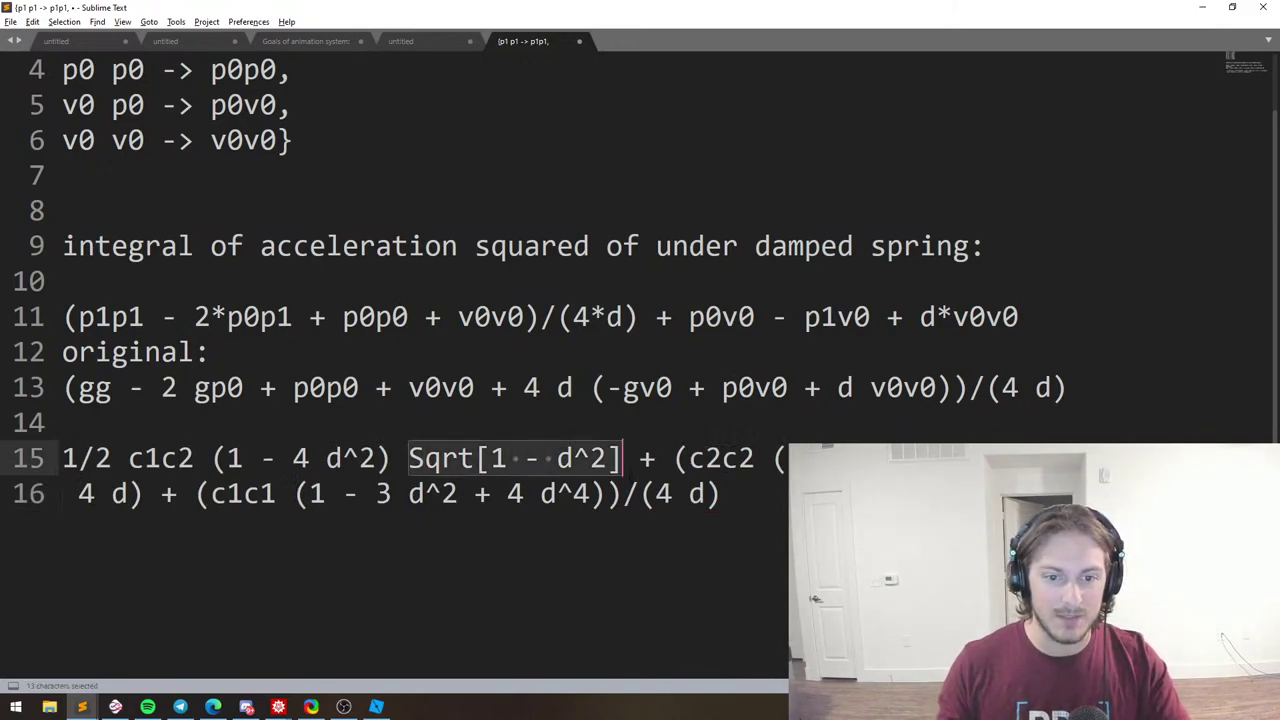
click(619, 493)
drag(408, 458, 622, 460)
click(622, 462)
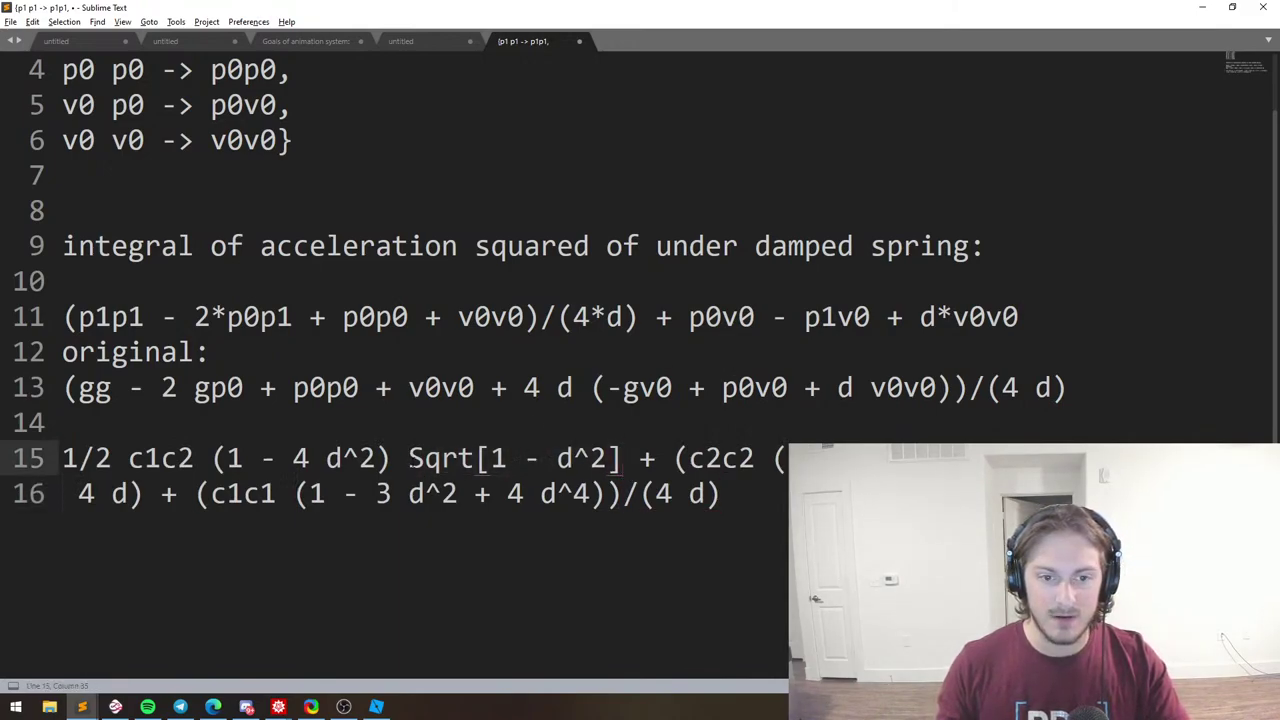
drag(408, 458, 624, 458)
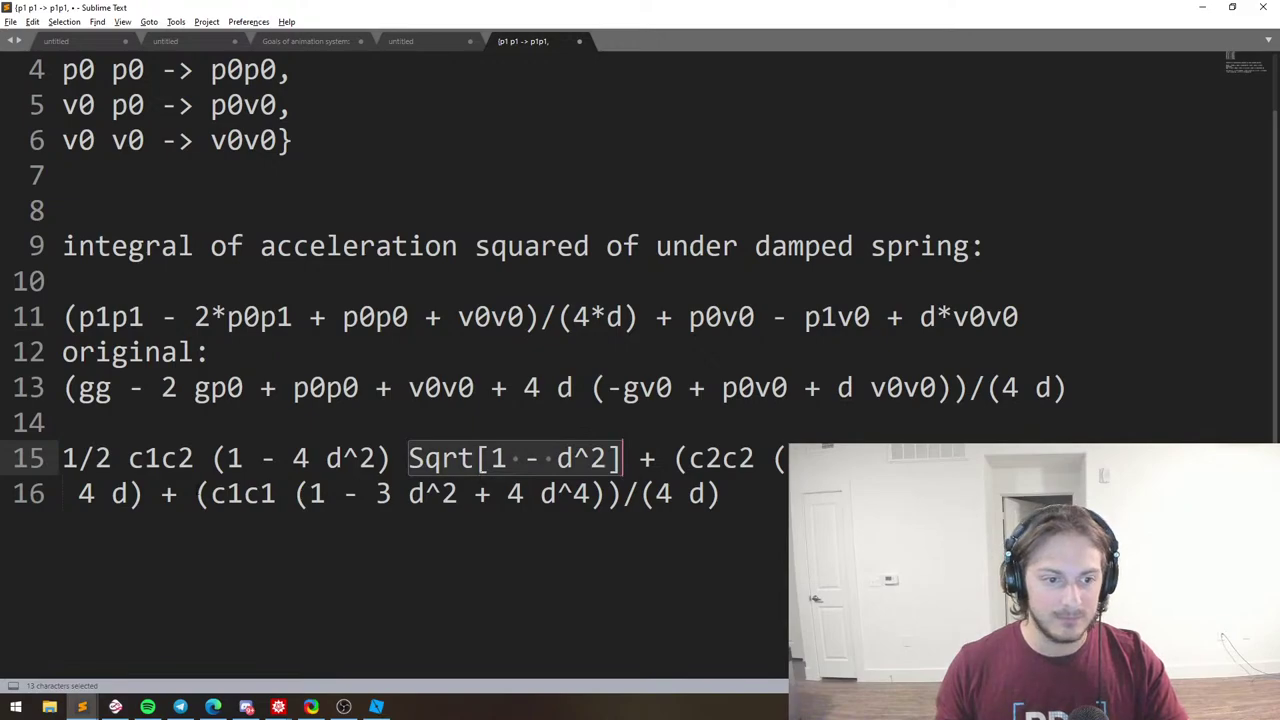
click(79, 495)
key(BackSpace)
key(BackSpace)
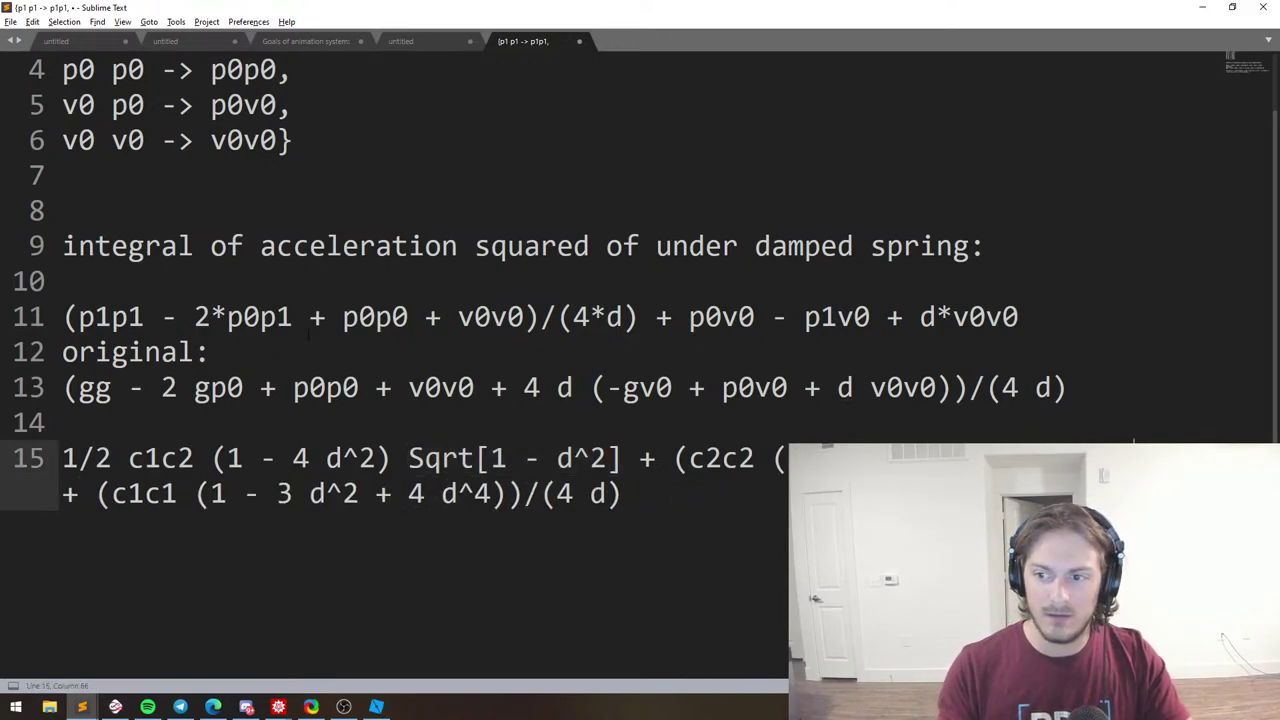
Return to the Untitled-2 Mathematica notebook and examine the c2c2 and c1c2 terms of the collected result.
key(alt+Tab)
key(alt+Tab)
key(alt+Tab)
key(Tab)
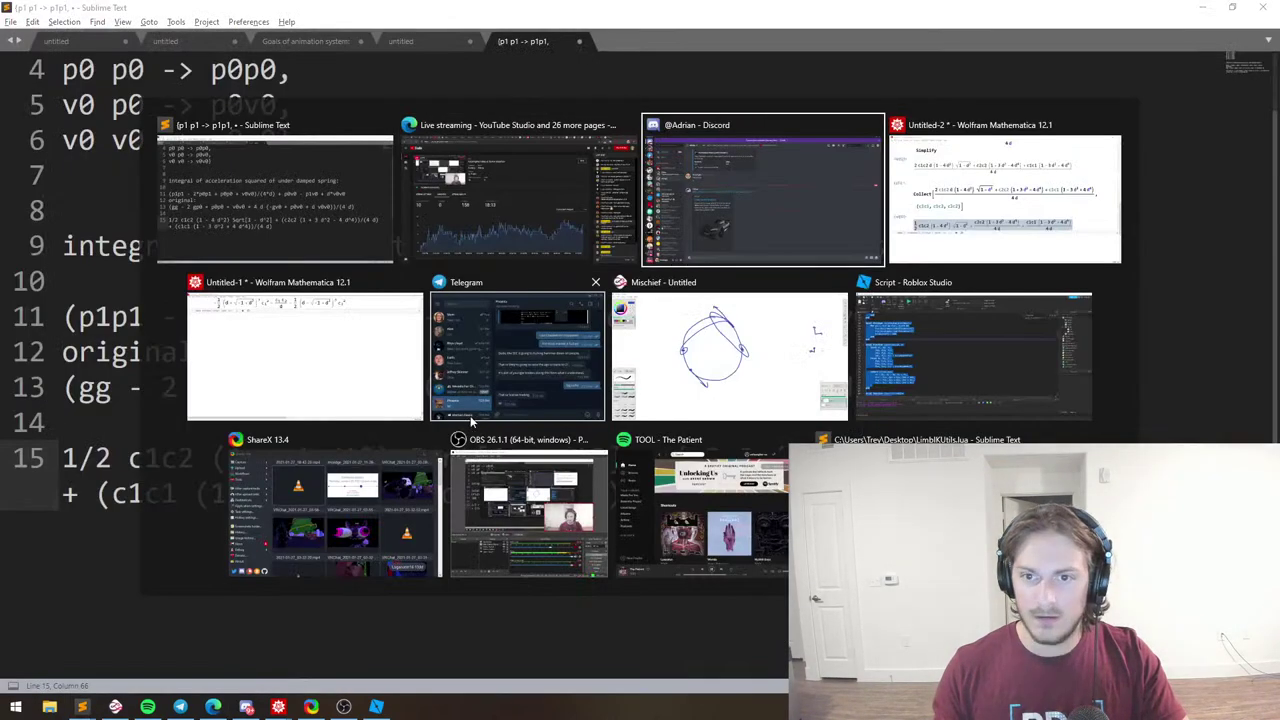
key(alt+tab)
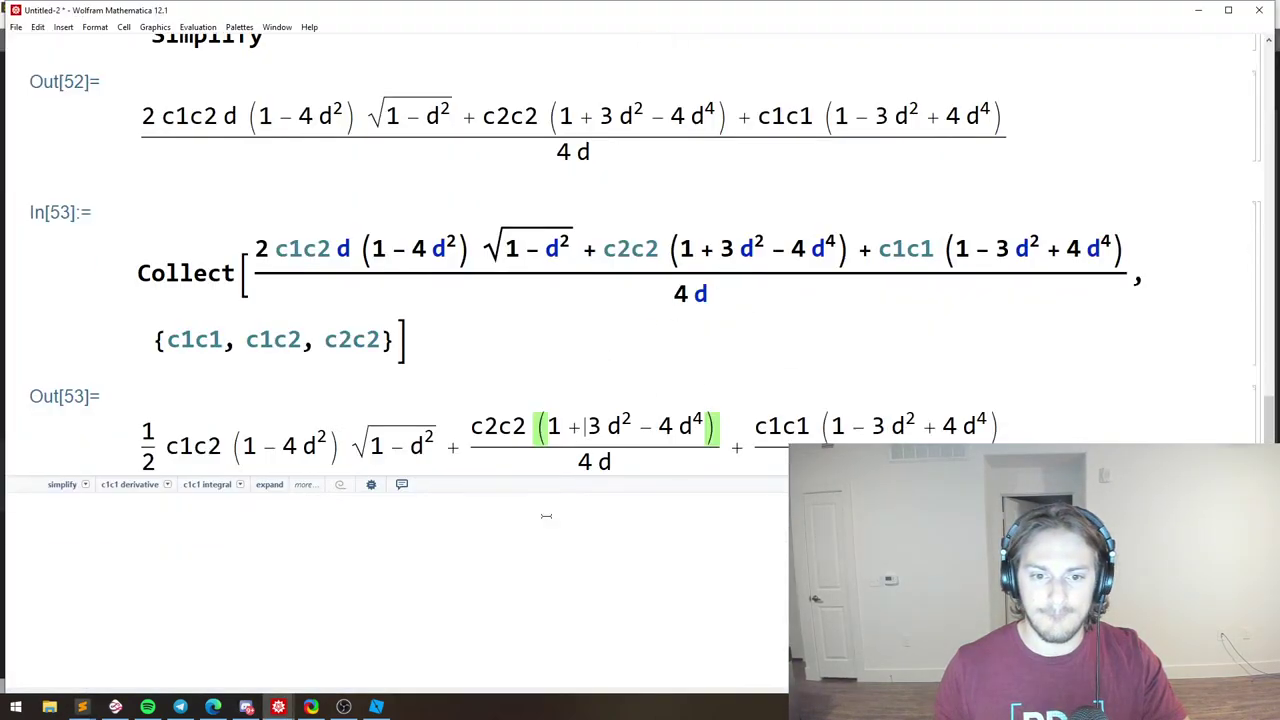
double_click(680, 378)
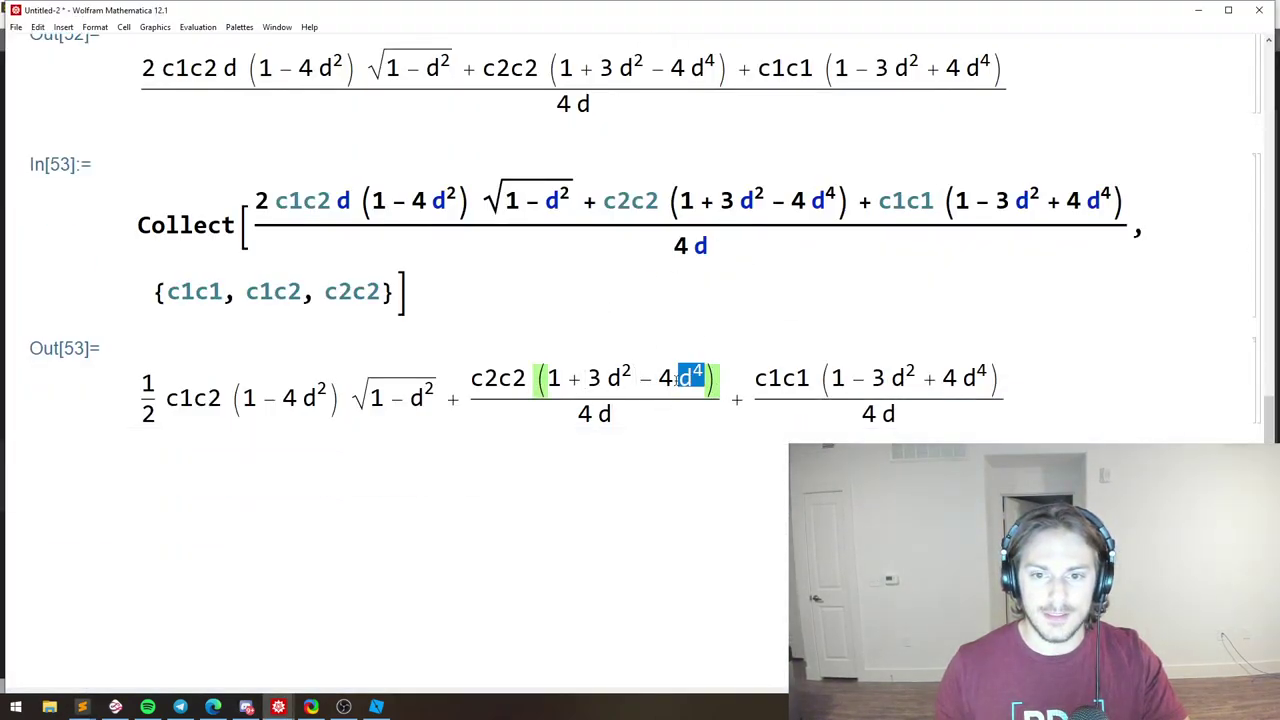
click(579, 392)
drag(477, 393, 680, 403)
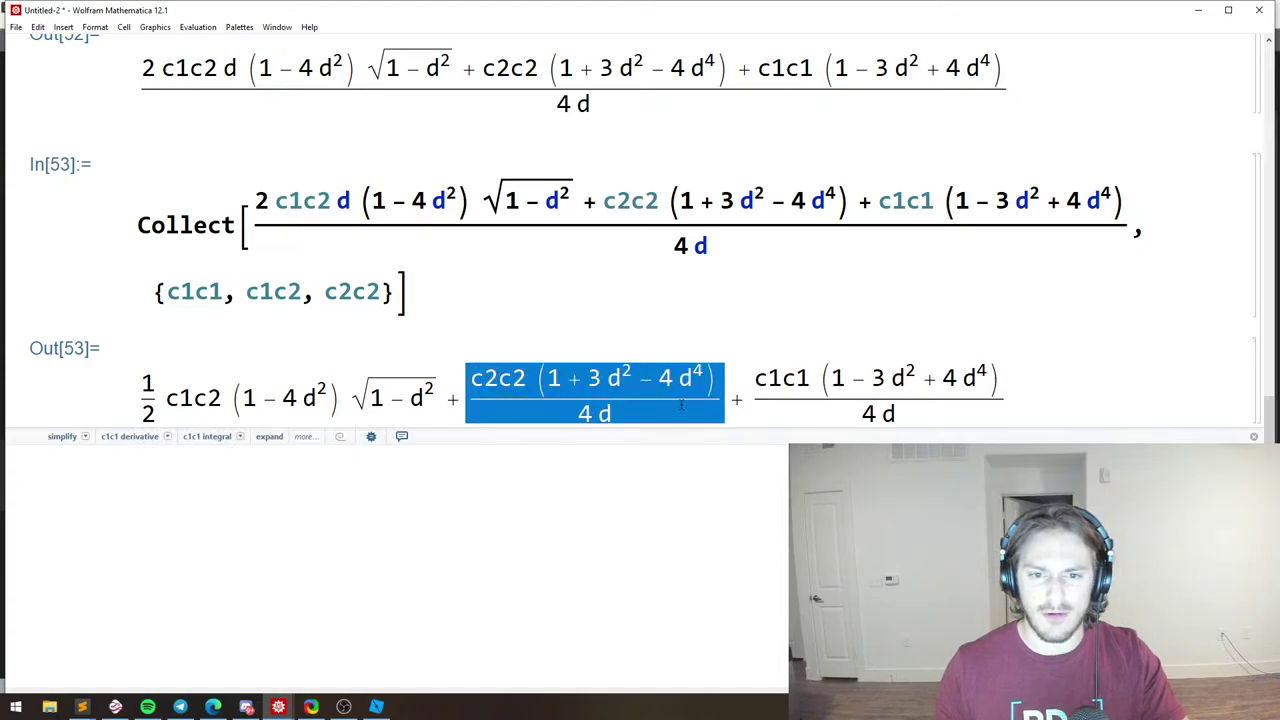
click(688, 405)
drag(445, 390, 636, 400)
click(714, 396)
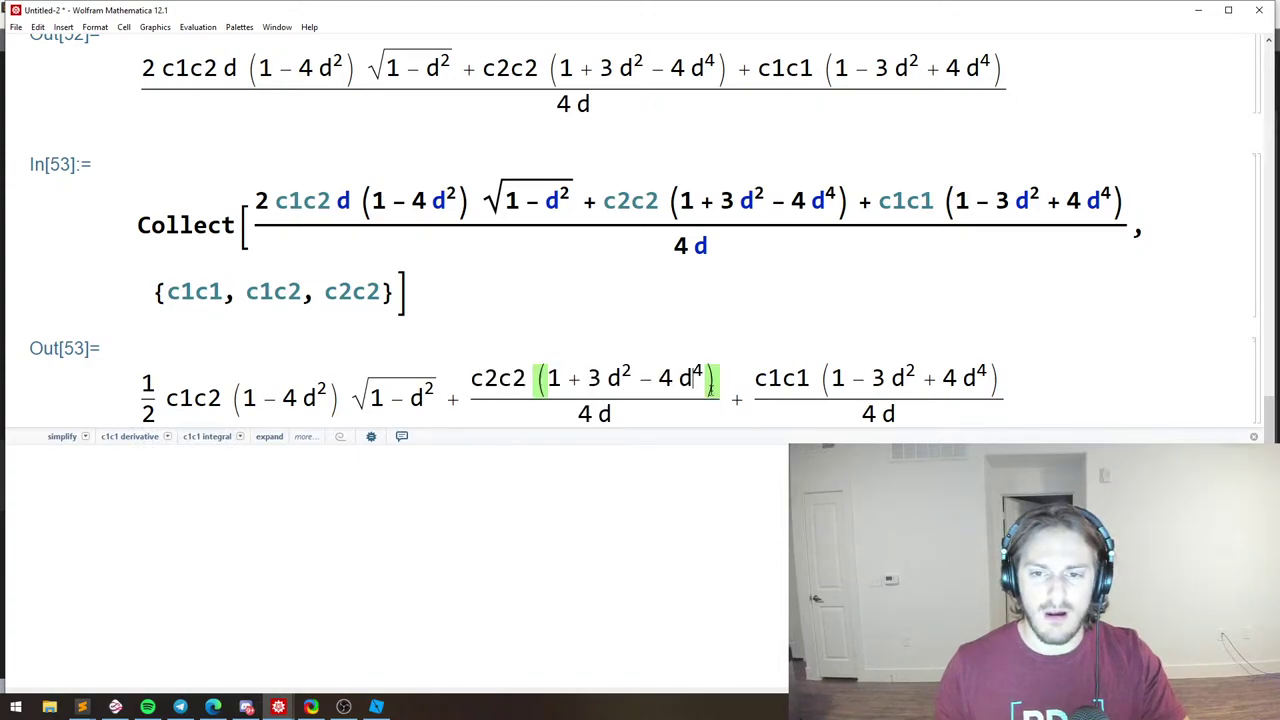
click(730, 392)
click(458, 398)
click(255, 397)
drag(142, 397, 300, 396)
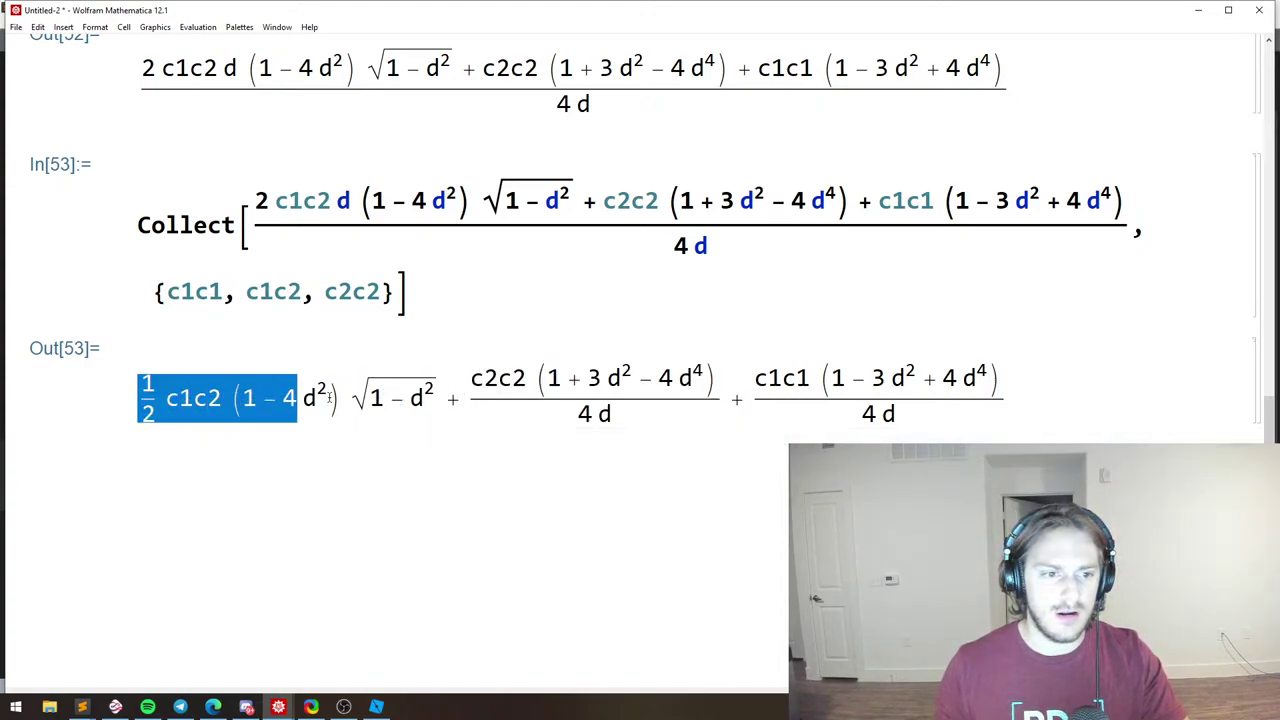
drag(208, 397, 303, 397)
click(310, 397)
click(388, 397)
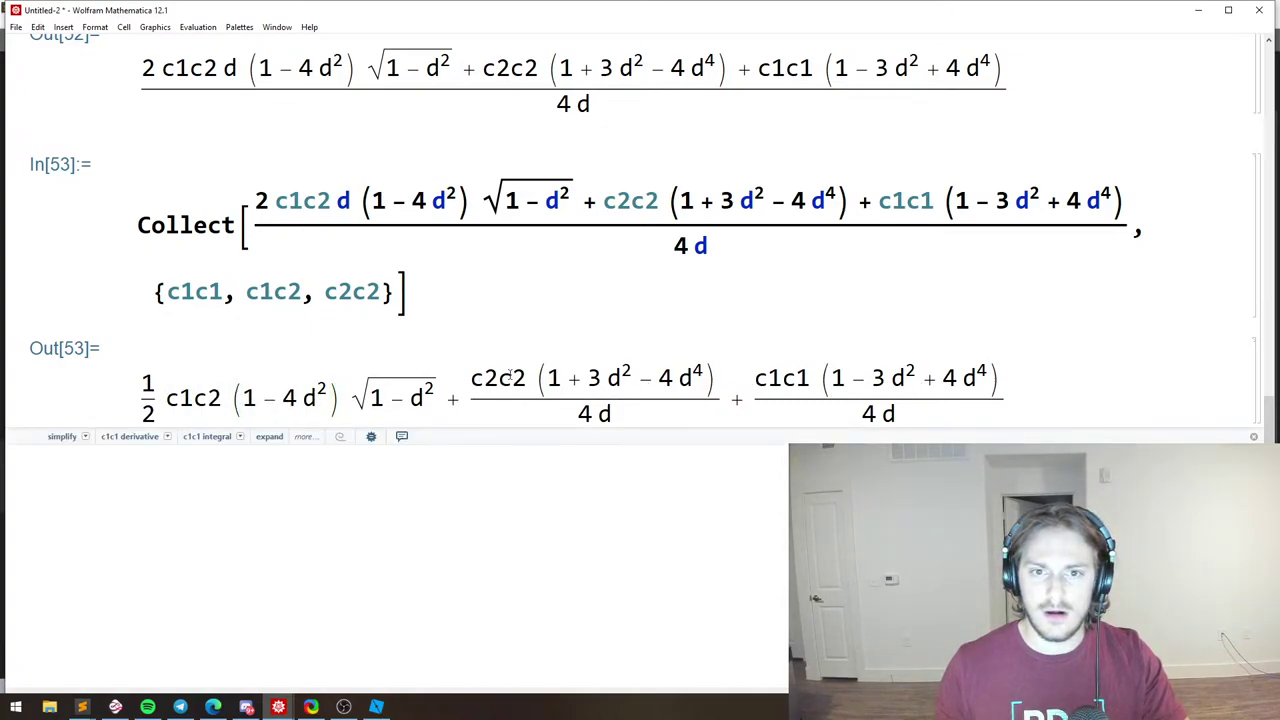
Check the (1 - 4 d²) factor in the Collect input, then review the earlier Limit input and the collected c1c1 term.
scroll(513, 373, up, 1)
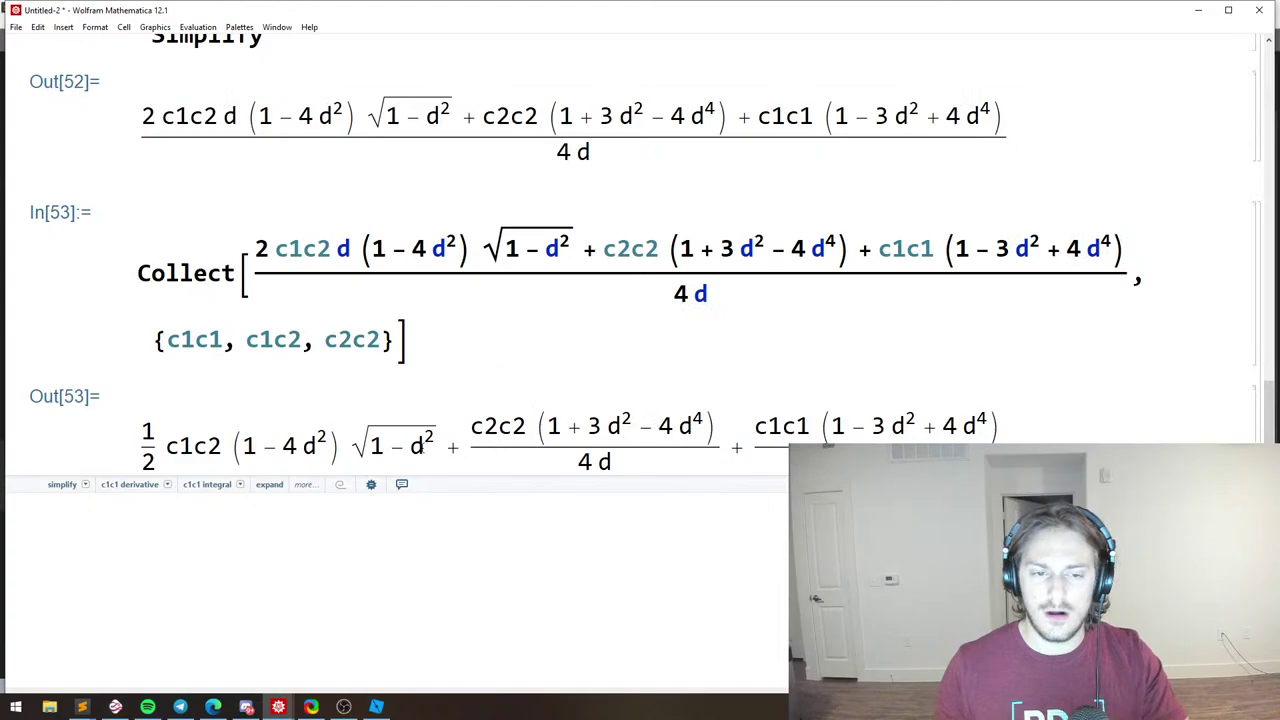
drag(358, 247, 473, 250)
click(472, 250)
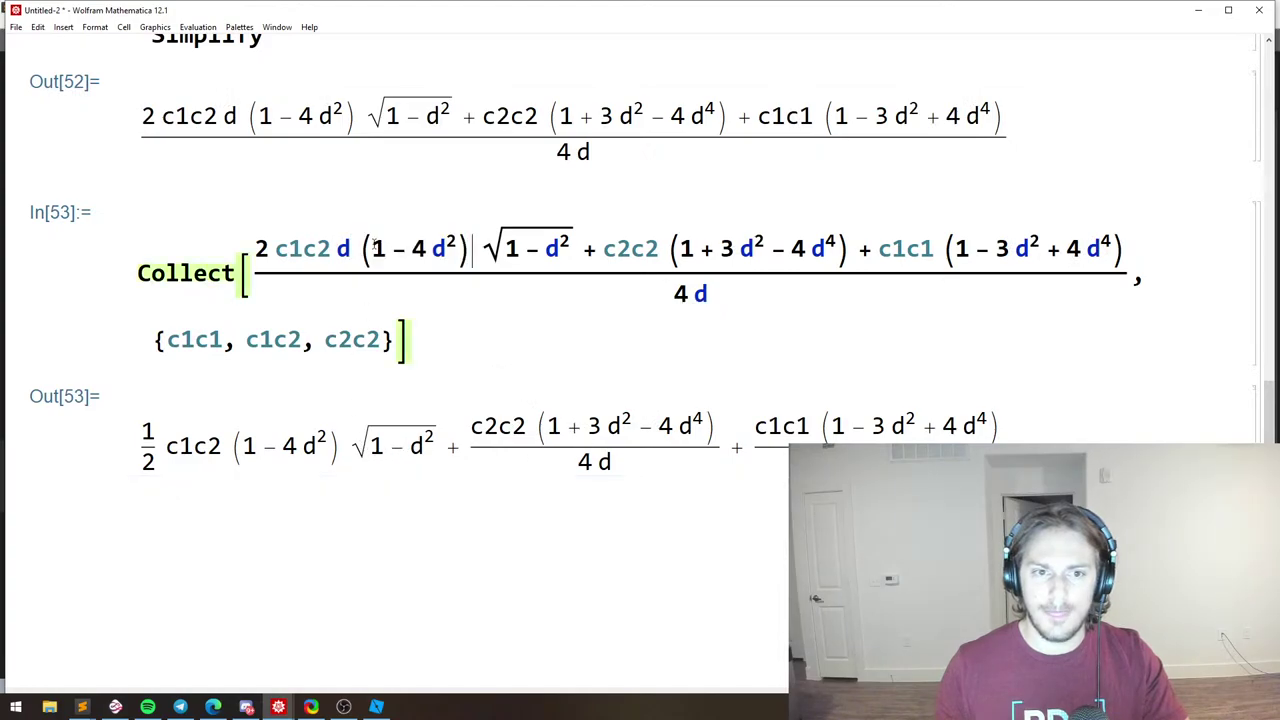
drag(360, 247, 460, 251)
click(483, 252)
scroll(462, 275, up, 4)
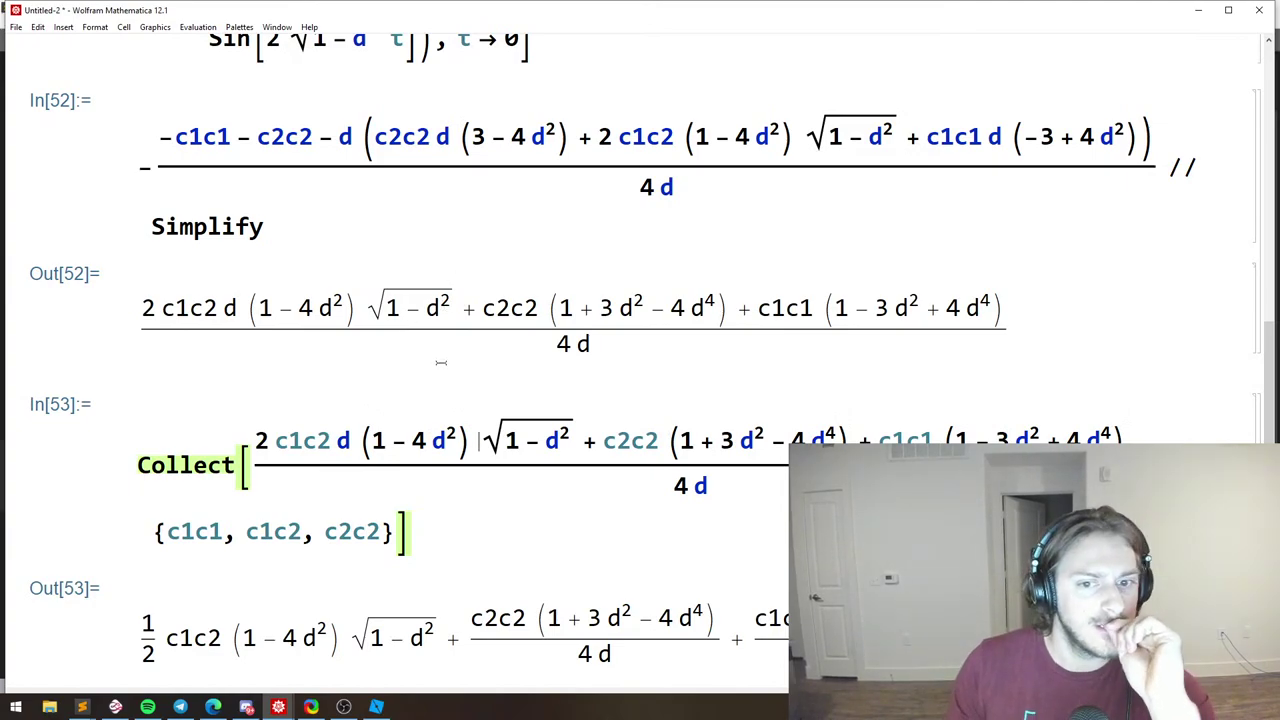
scroll(441, 362, up, 5)
scroll(450, 341, up, 7)
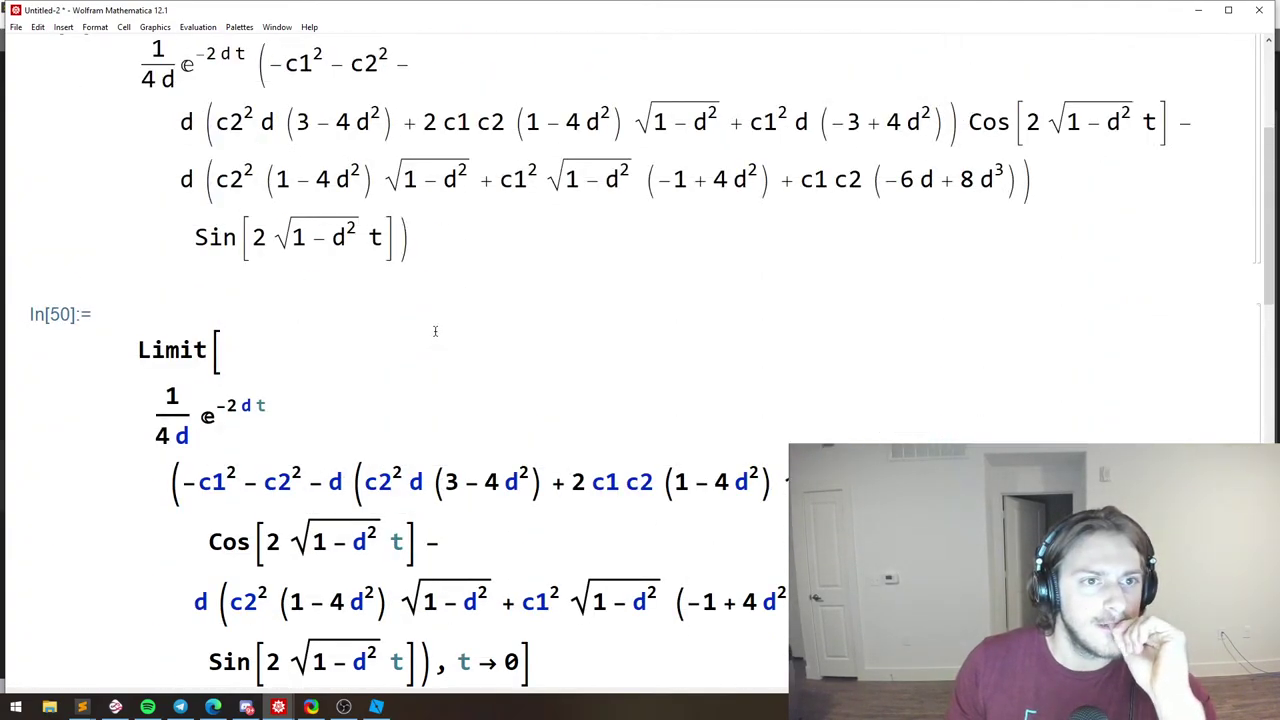
scroll(434, 329, down, 20)
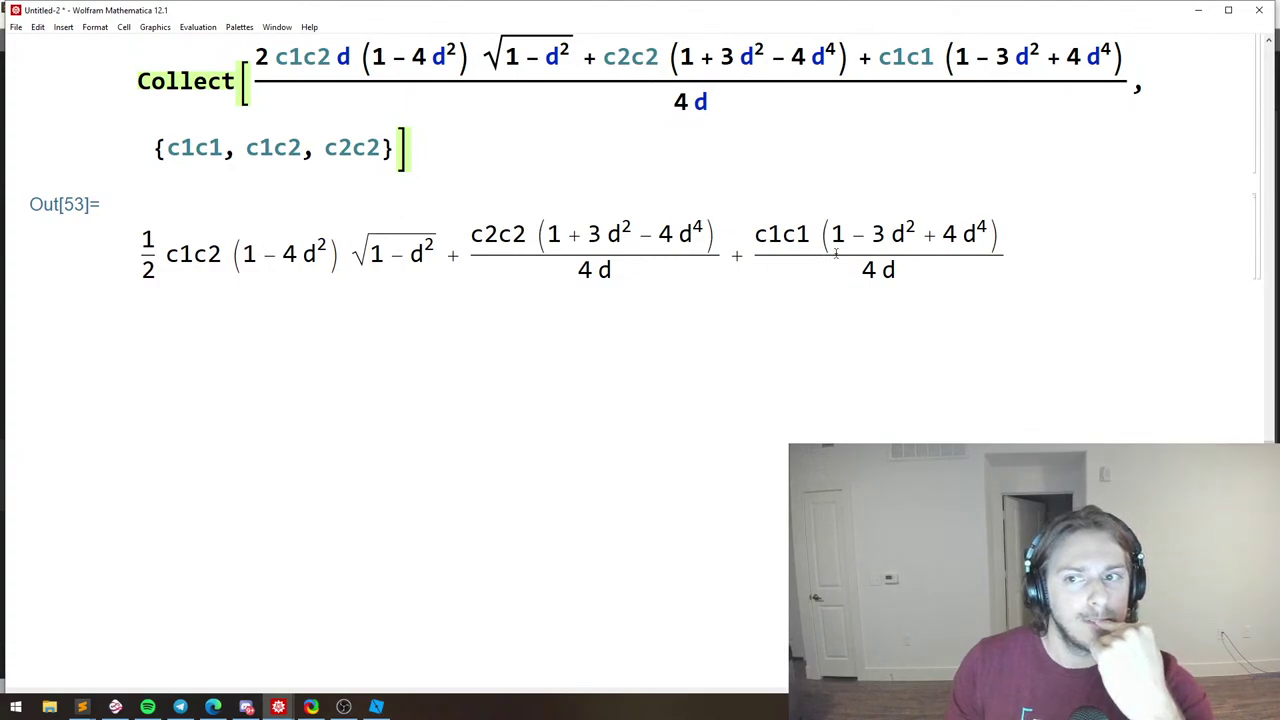
click(870, 240)
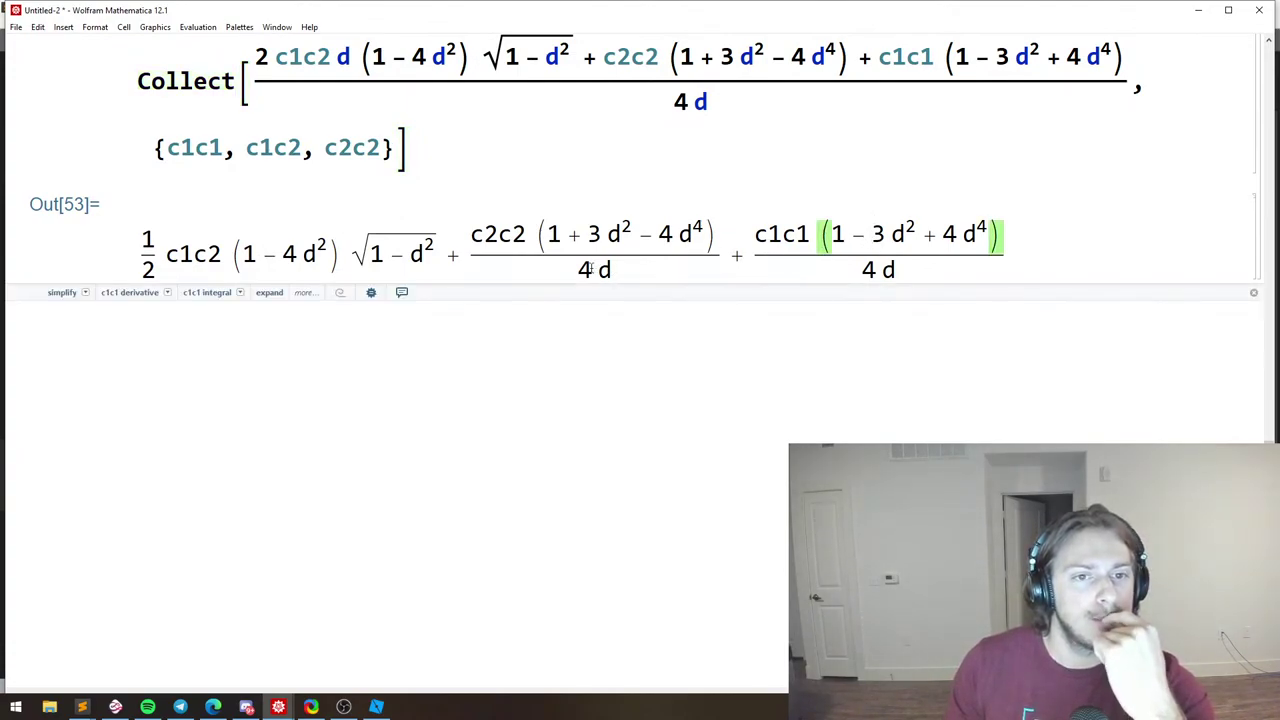
Switch to the Sublime Text notes and insert a blank line between the line 11 formula and the "original:" label.
scroll(532, 300, up, 2)
double_click(1063, 380)
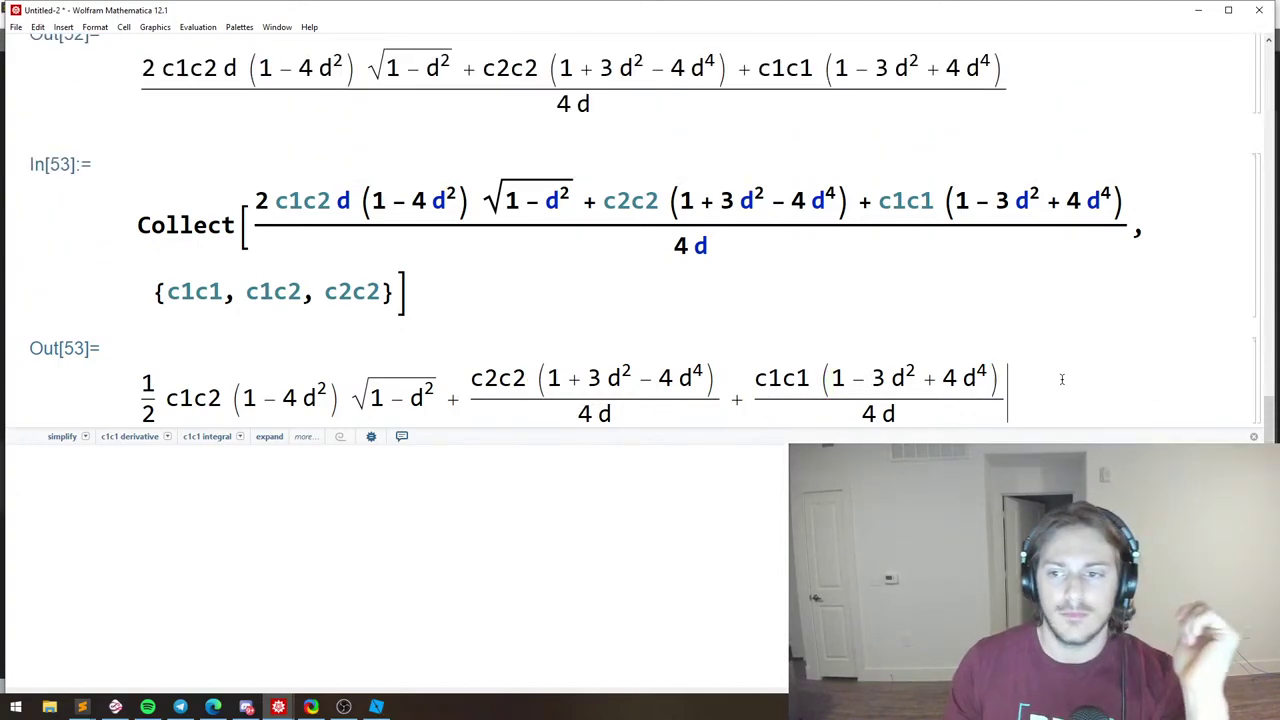
click(606, 377)
key(alt+Tab)
scroll(1133, 441, up, 1)
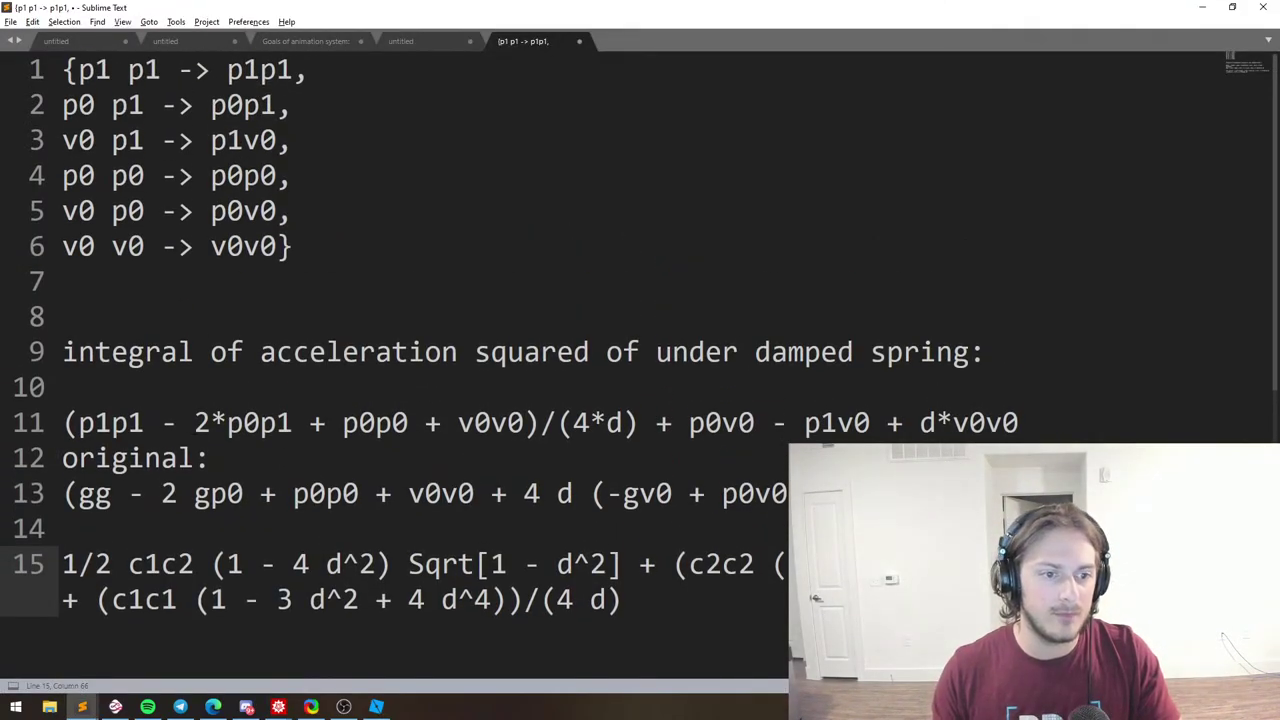
click(277, 423)
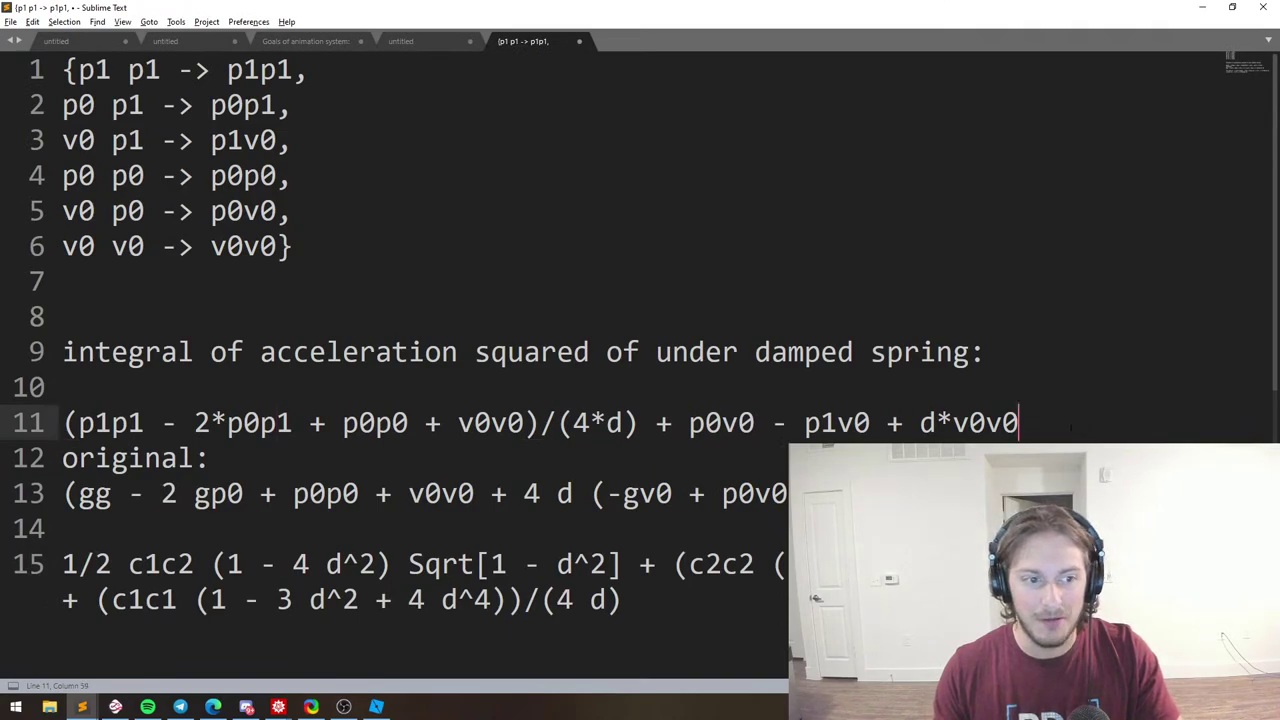
drag(1061, 427, 62, 430)
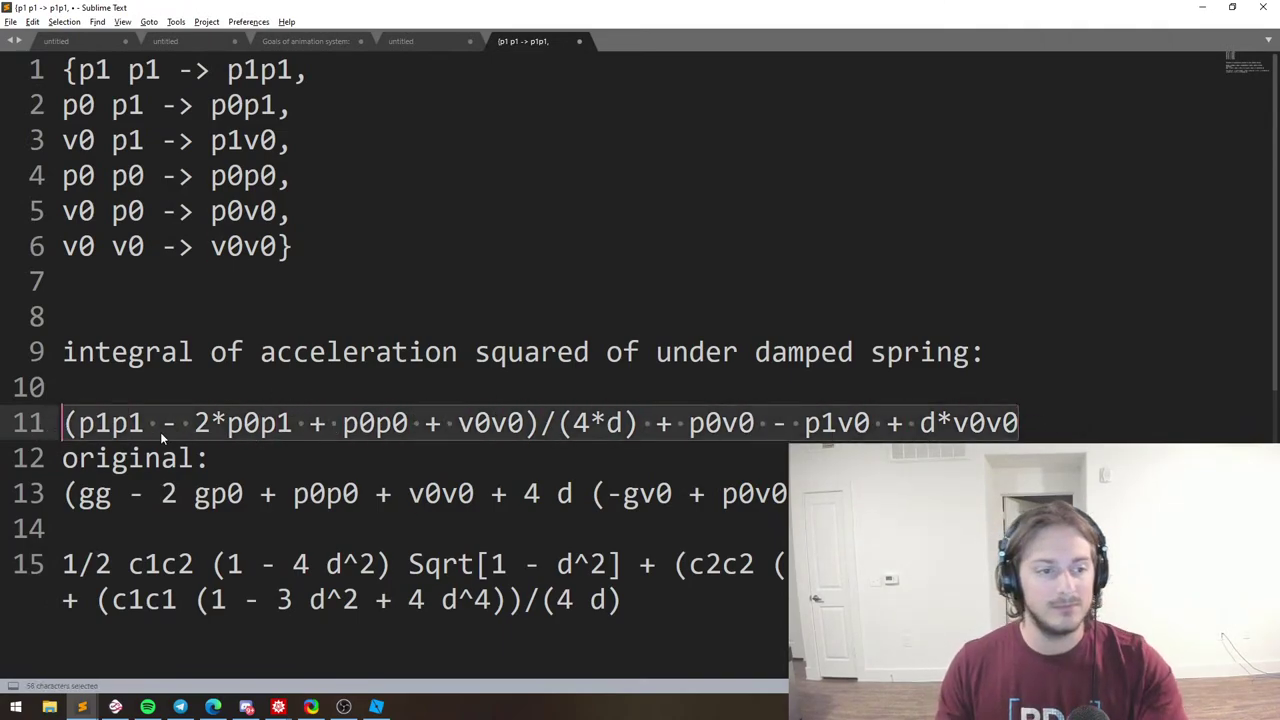
click(172, 432)
key(Return)
scroll(295, 338, down, 2)
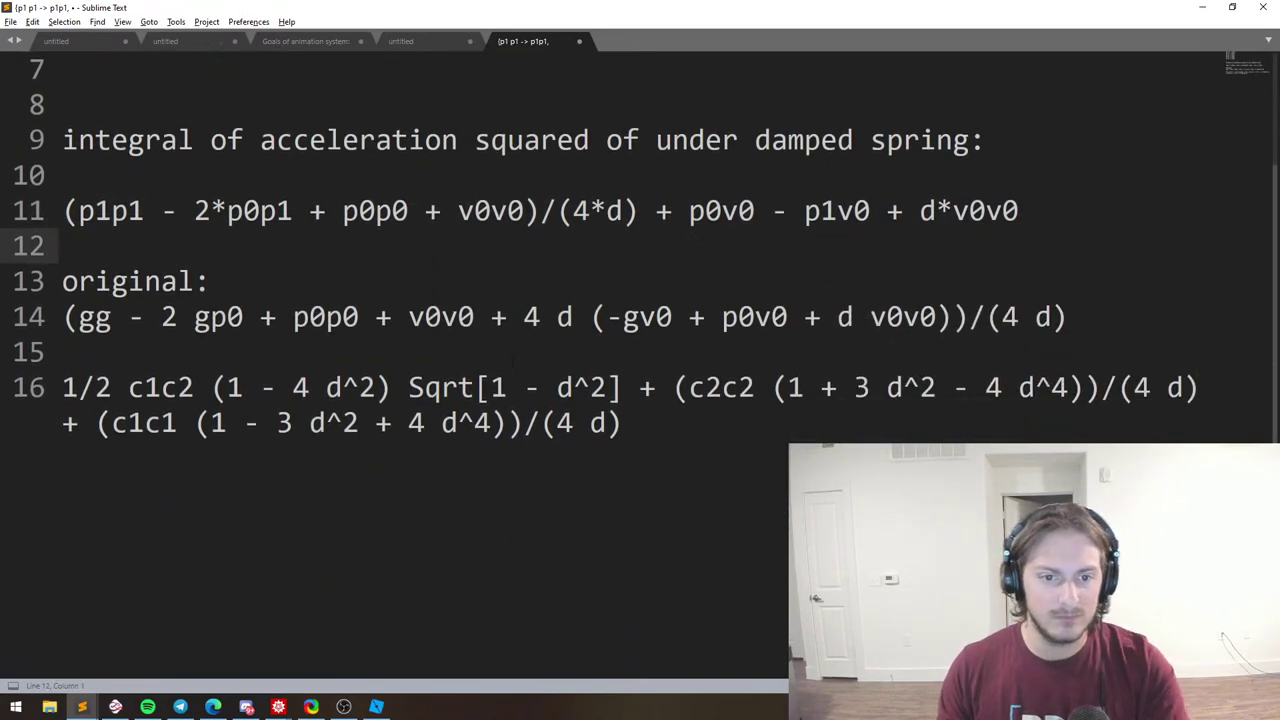
Copy the whole collected result from Mathematica, try pasting it again below the existing expression in the Sublime Text notes, and undo the paste.
key(alt+Tab)
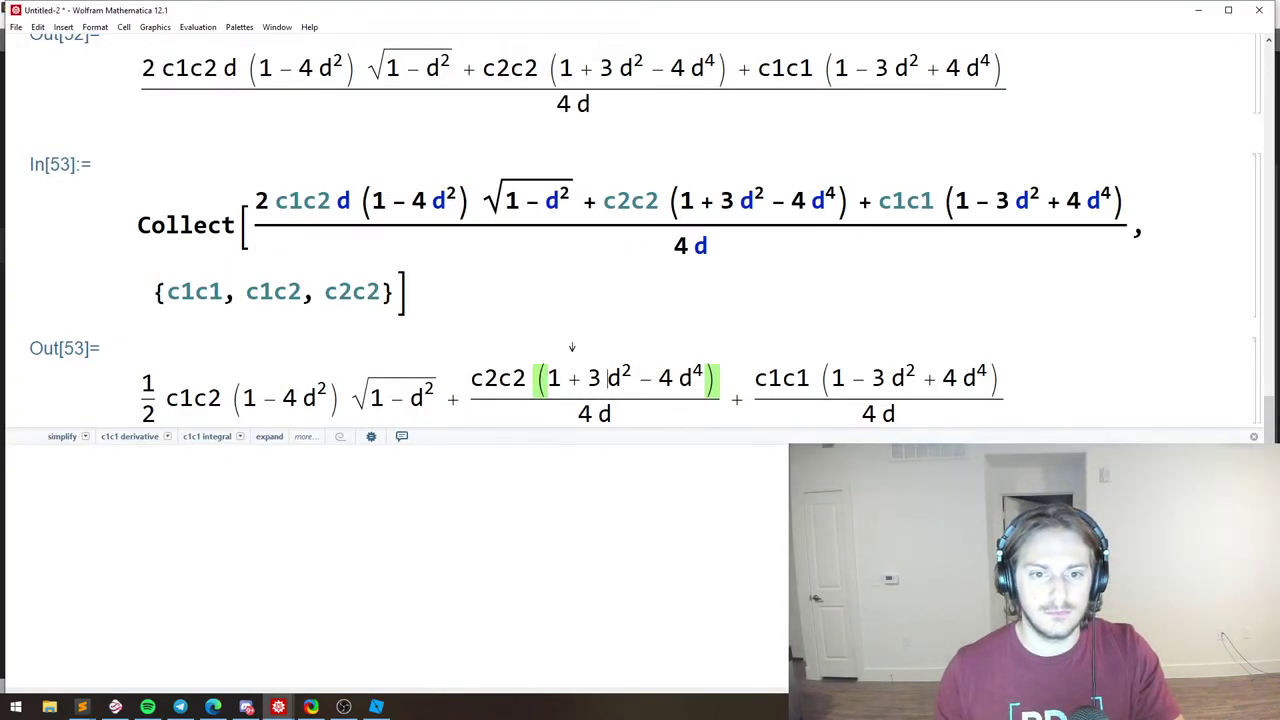
drag(1021, 400, 170, 388)
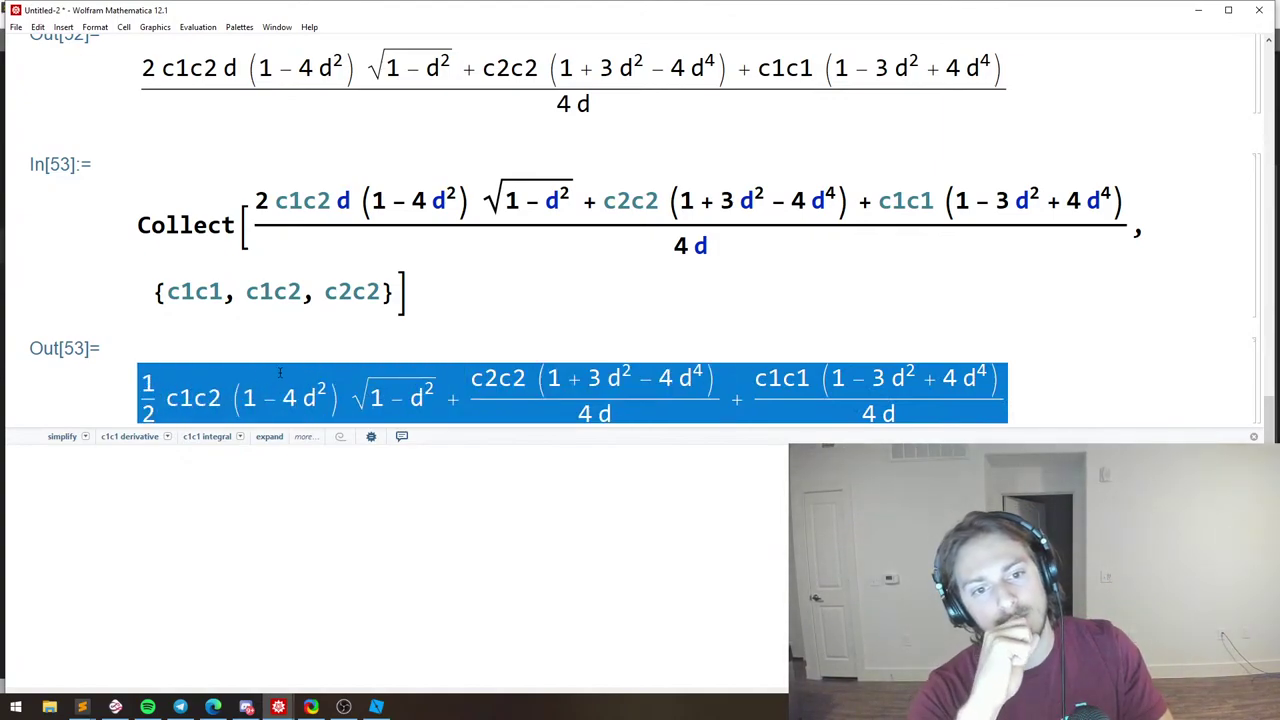
key(alt+Tab)
key(alt+Tab)
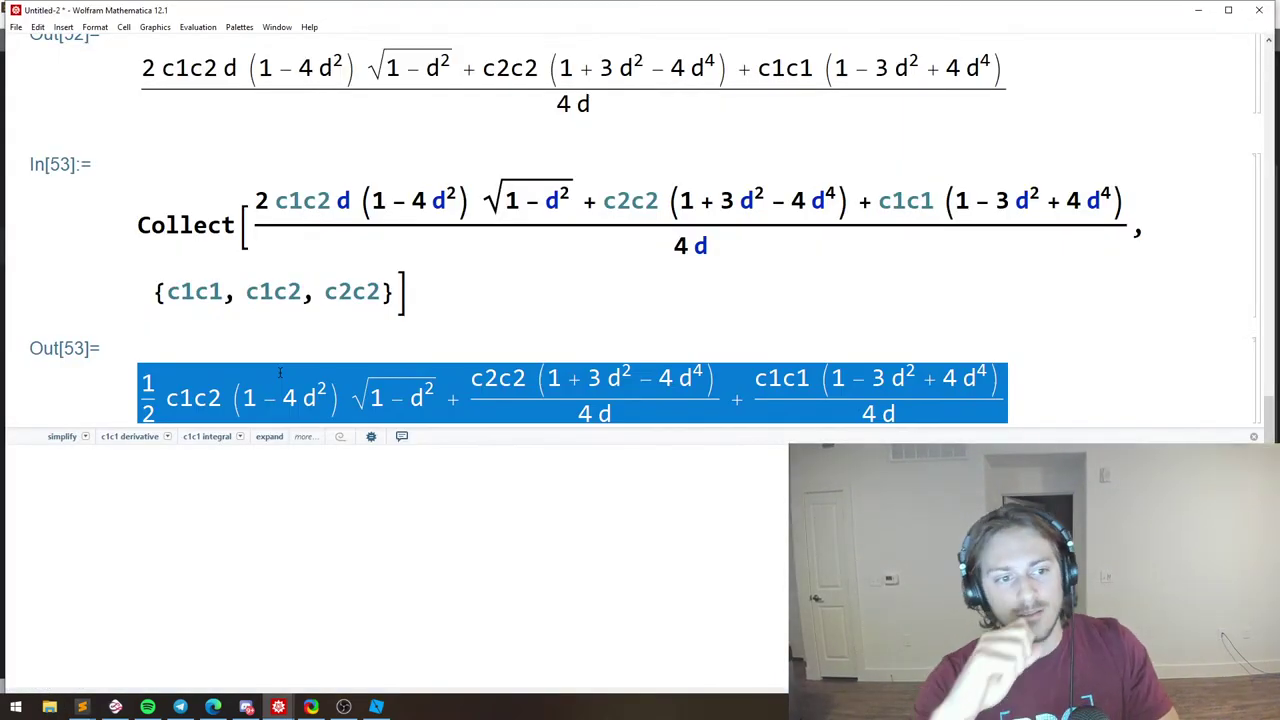
key(ctrl+c)
key(alt+Tab)
key(ctrl+v)
scroll(280, 372, up, 1)
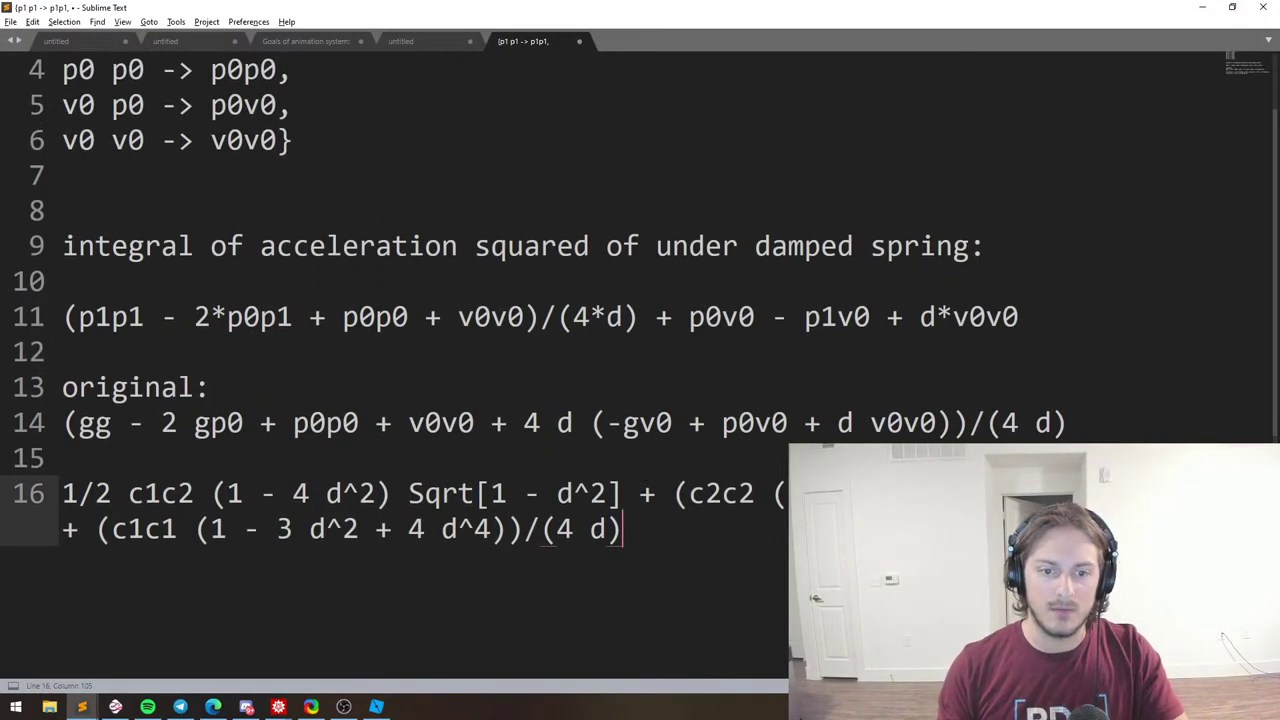
key(Return)
key(Return)
key(ctrl+v)
key(ctrl+z)
key(ctrl+z)
key(ctrl+z)
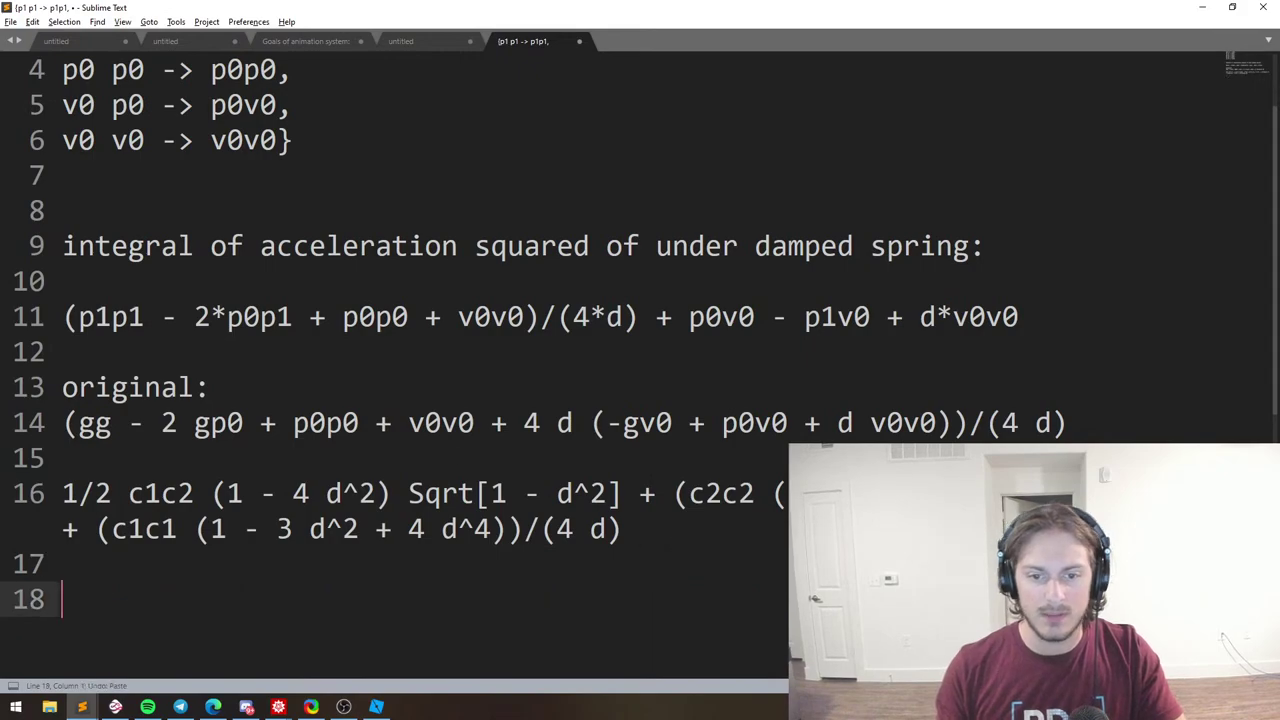
Insert two blank lines before the collected expression and copy the "integral of acceleration squared of under damped spring:" heading directly above it.
key(Return)
key(Return)
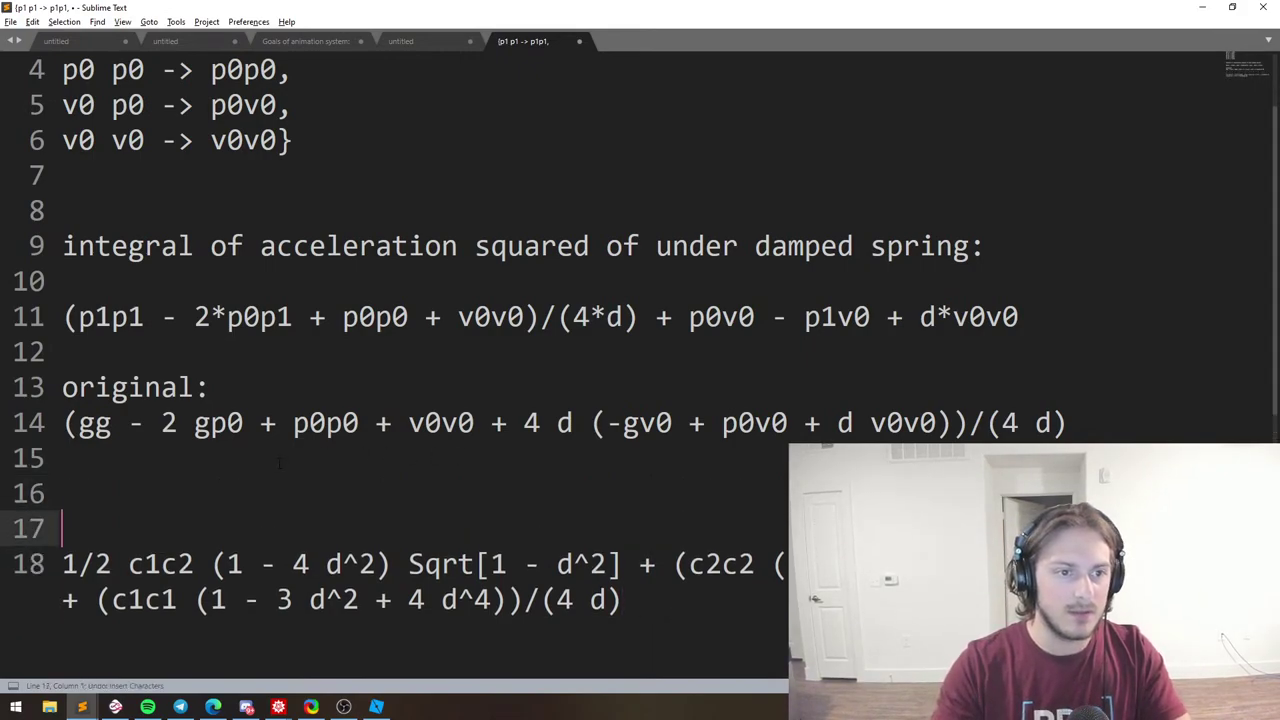
key(Up)
key(Up)
key(Up)
key(Up)
key(Up)
key(Up)
key(Up)
key(Up)
key(shift+End)
key(ctrl+c)
key(Down)
key(Down)
key(Down)
key(Down)
key(Down)
key(Down)
key(Down)
key(Down)
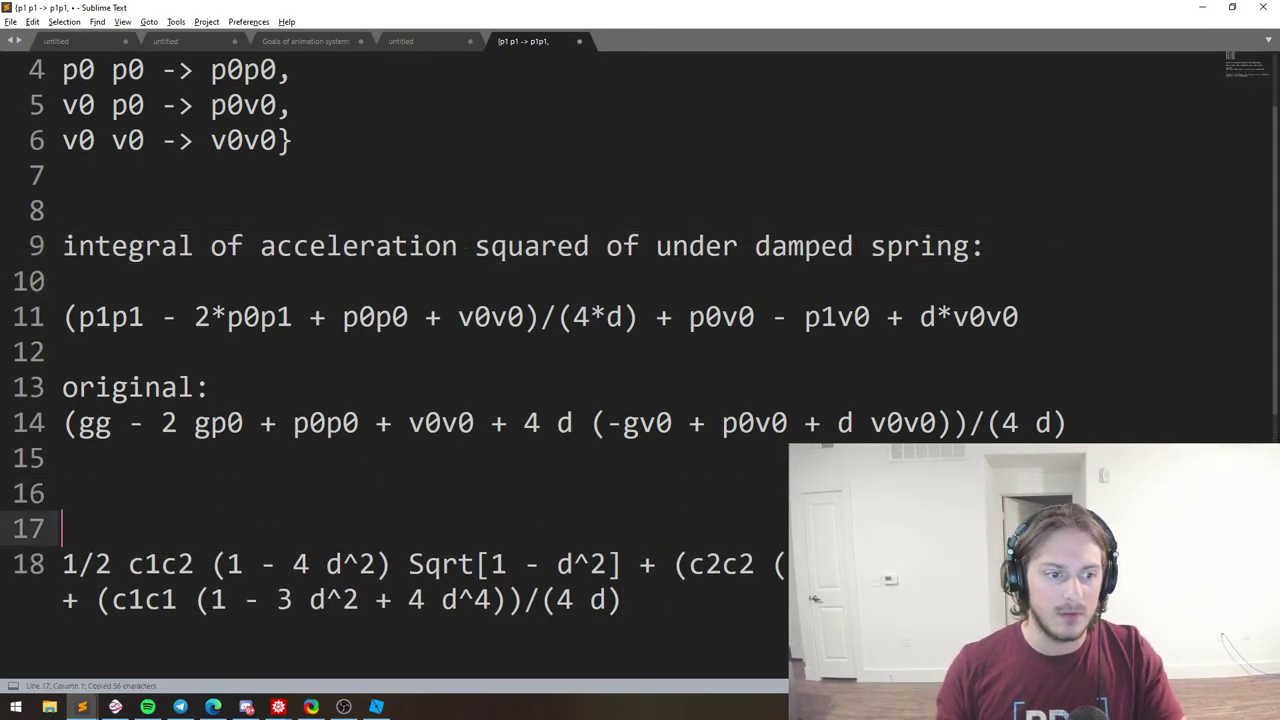
key(ctrl+v)
scroll(3, 320, down, 2)
Replace the copied heading above the collected expression with the label "underDamped:".
key(shift+Home)
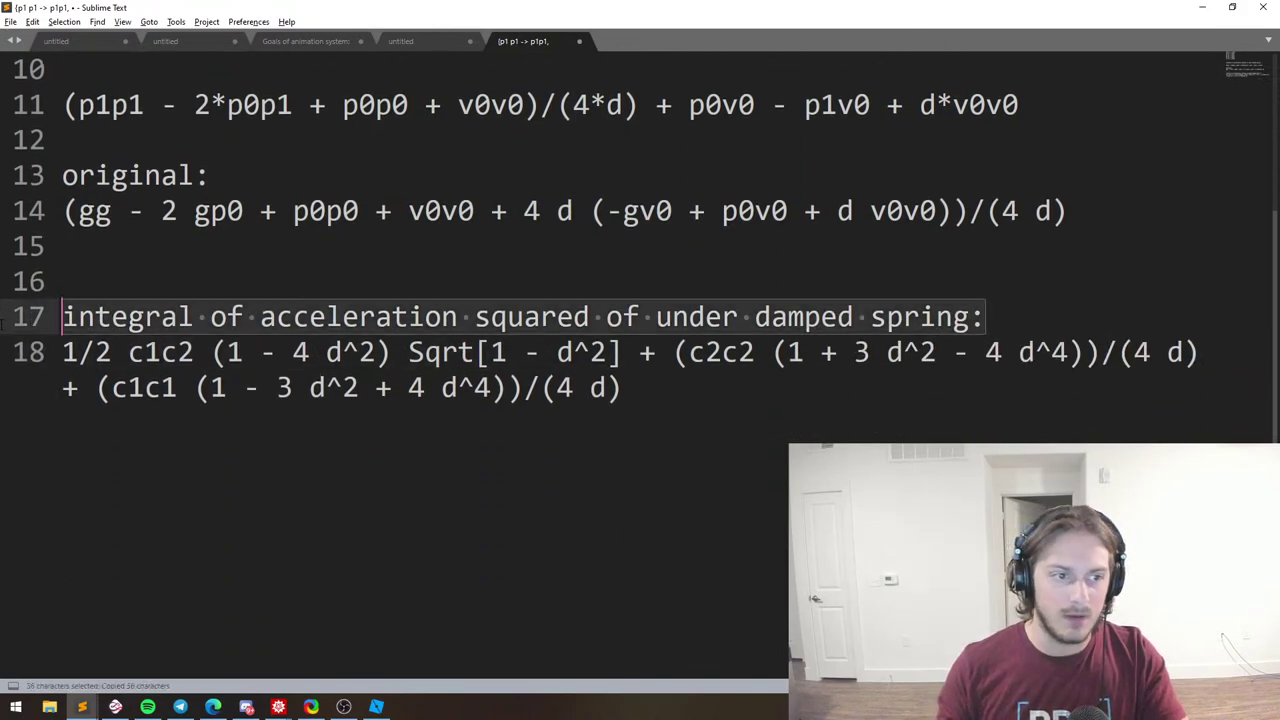
text(unb)
key(BackSpace)
text(der)
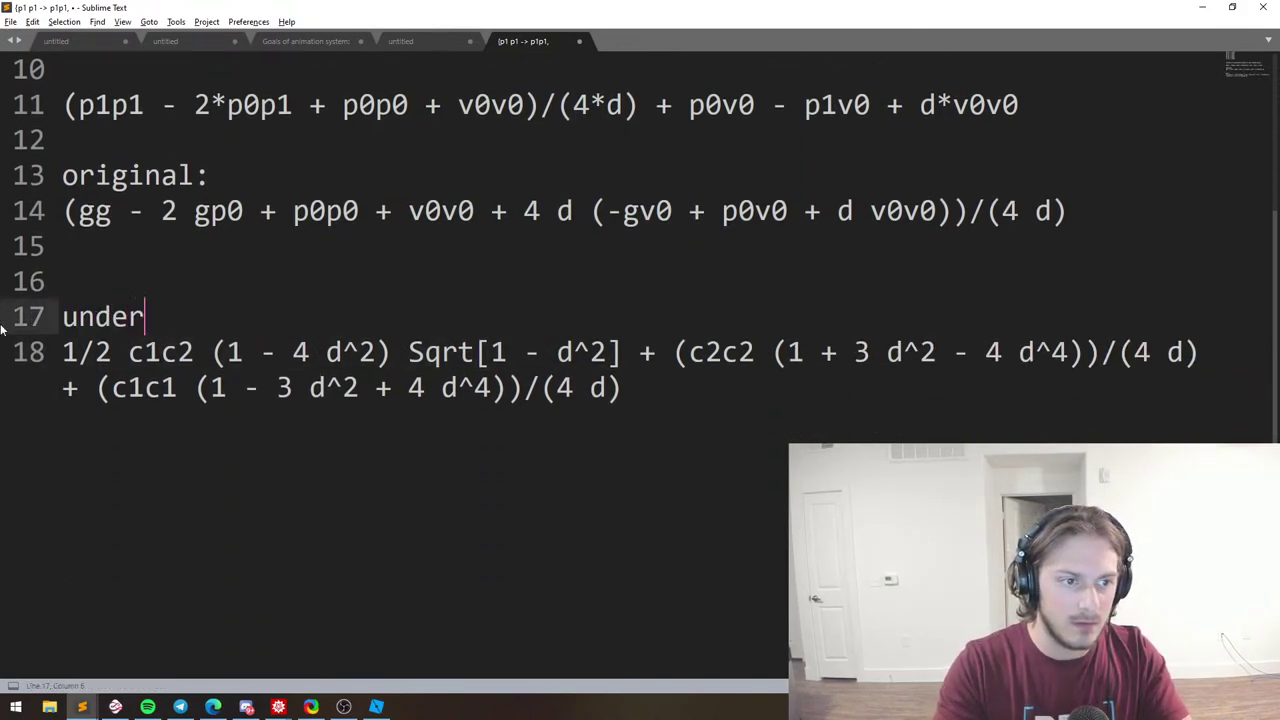
text(Da,p)
key(BackSpace)
key(BackSpace)
text(m)
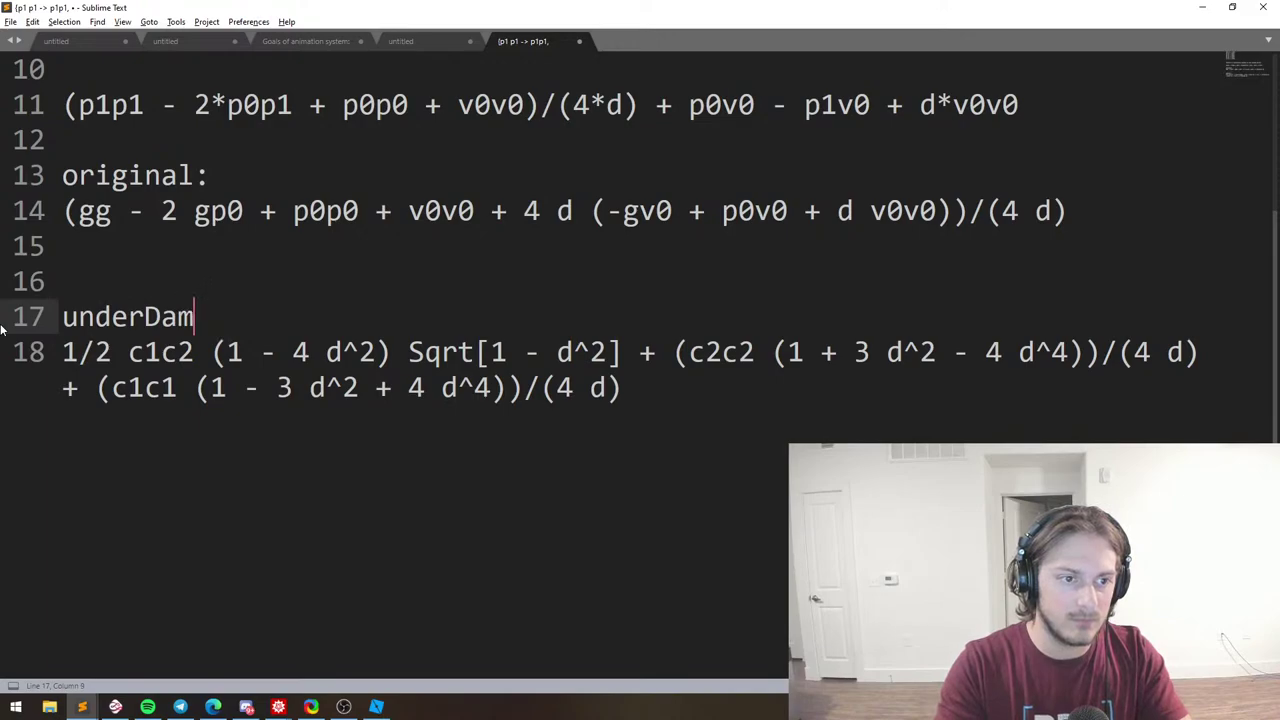
text(ped:)
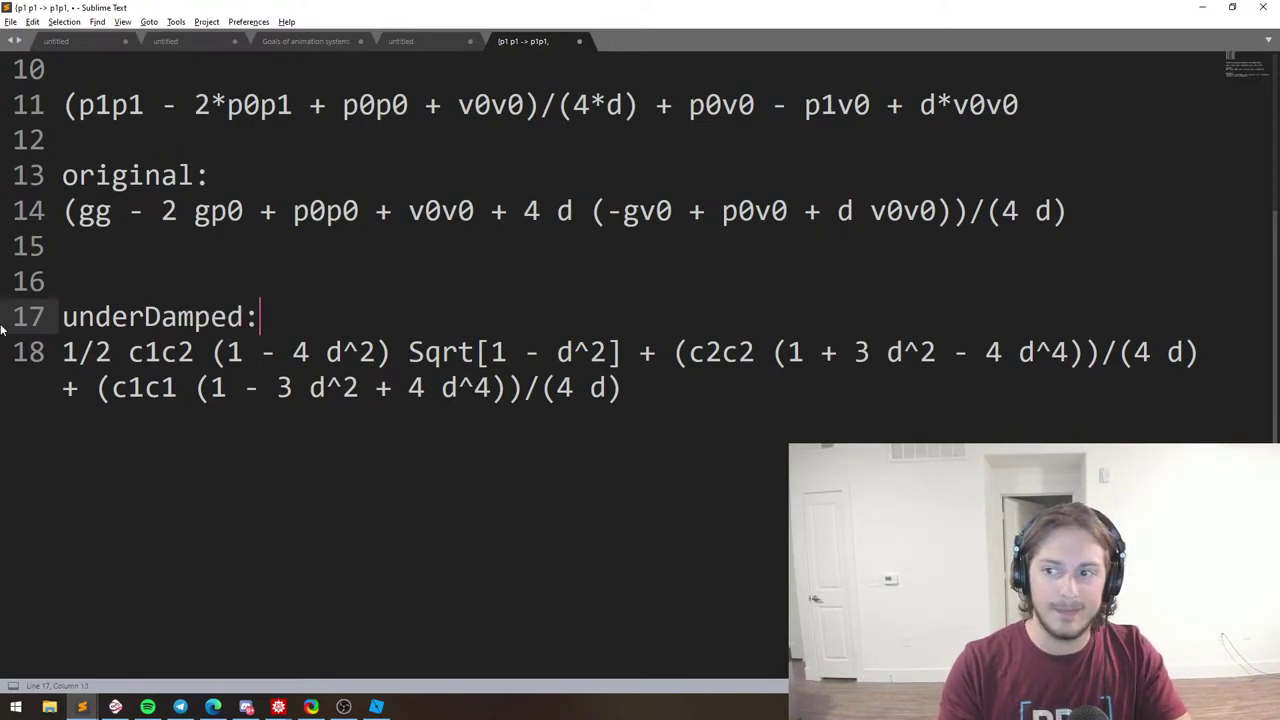
Add the label "over damped" below the collected expression, leaving one blank line between them.
key(Right)
key(Right)
key(Down)
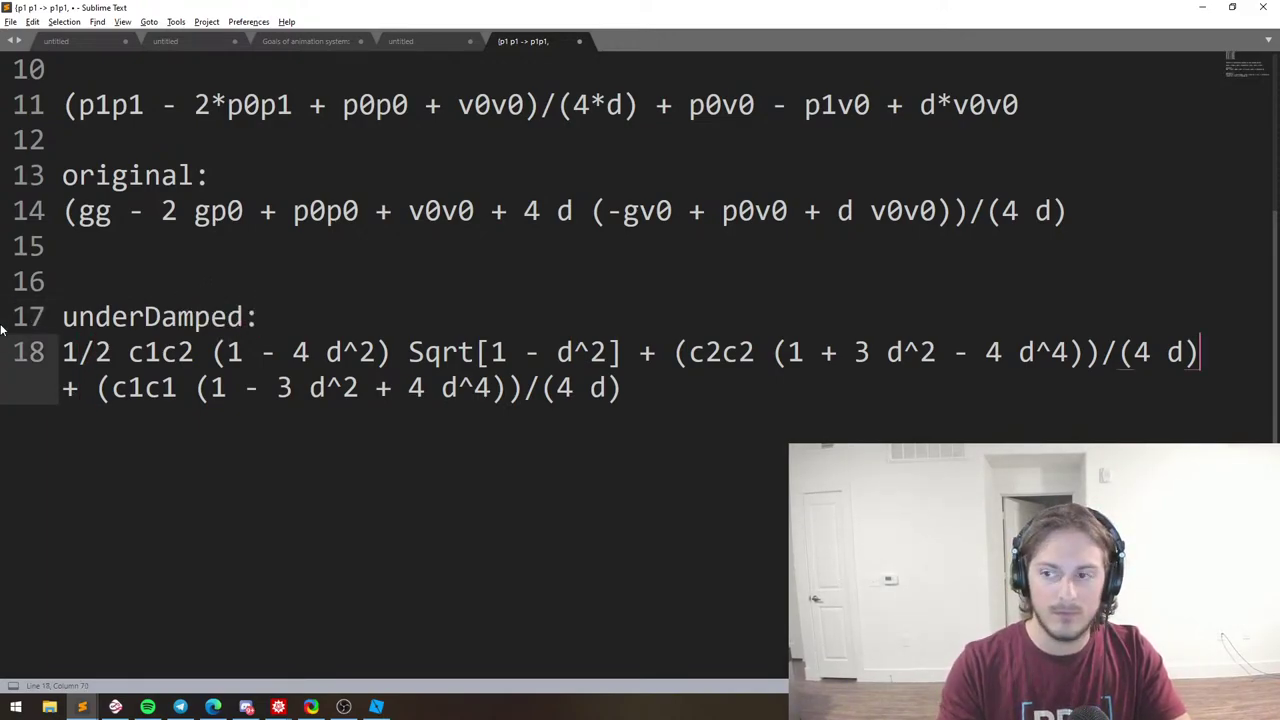
ctrl+scroll(287, 397, down, 12)
ctrl+scroll(323, 403, up, 3)
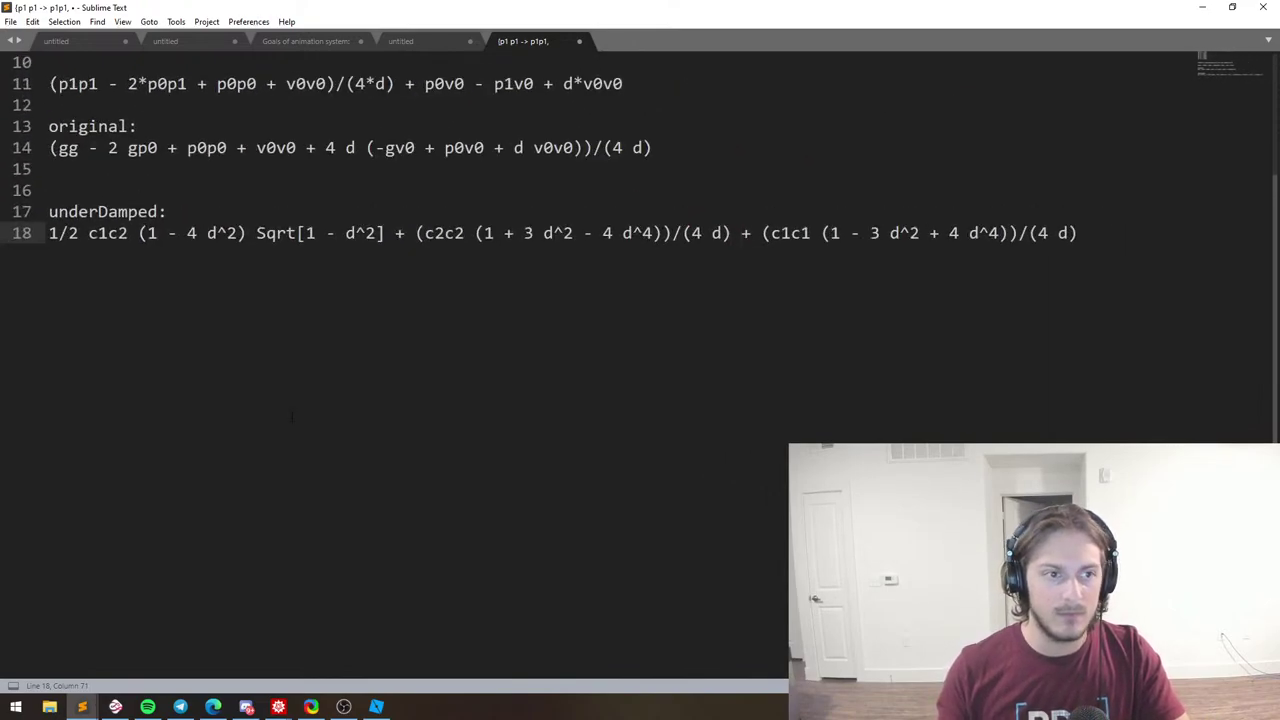
ctrl+scroll(291, 417, down, 1)
scroll(820, 374, up, 2)
click(1025, 422)
key(Return)
key(Return)
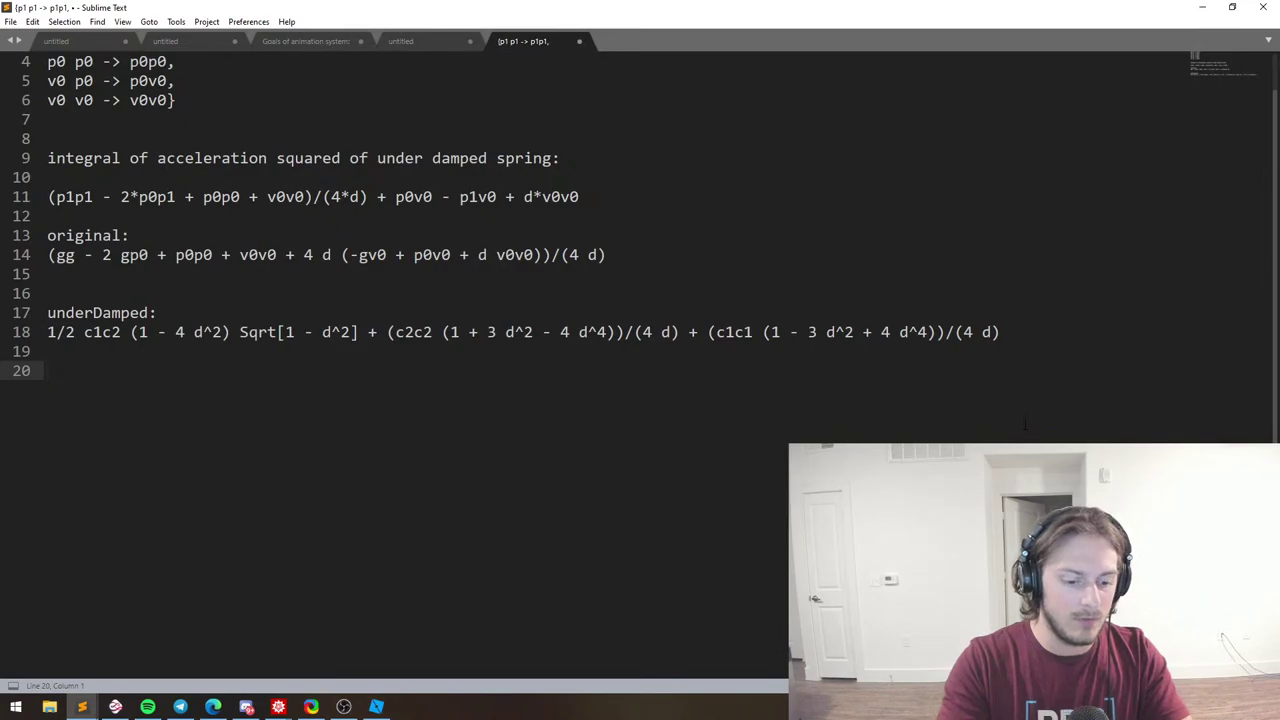
text(over dam)
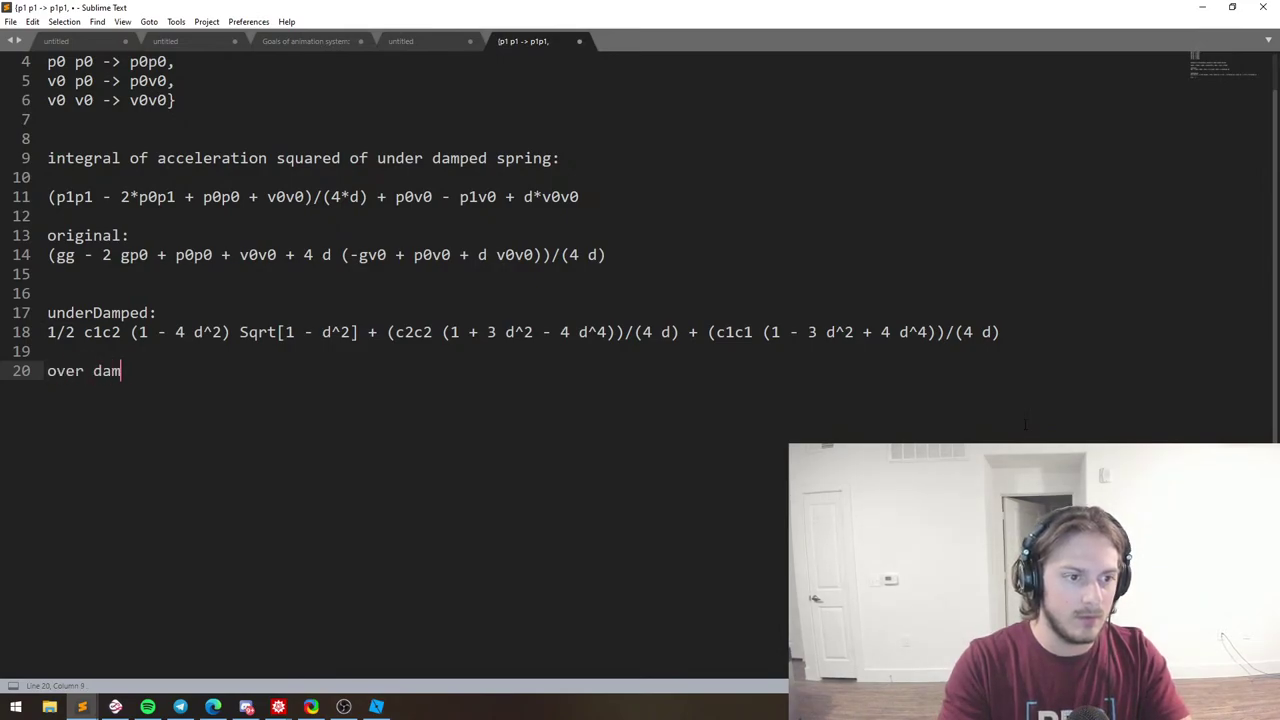
text(peed)
key(BackSpace)
key(BackSpace)
key(BackSpace)
text(ed)
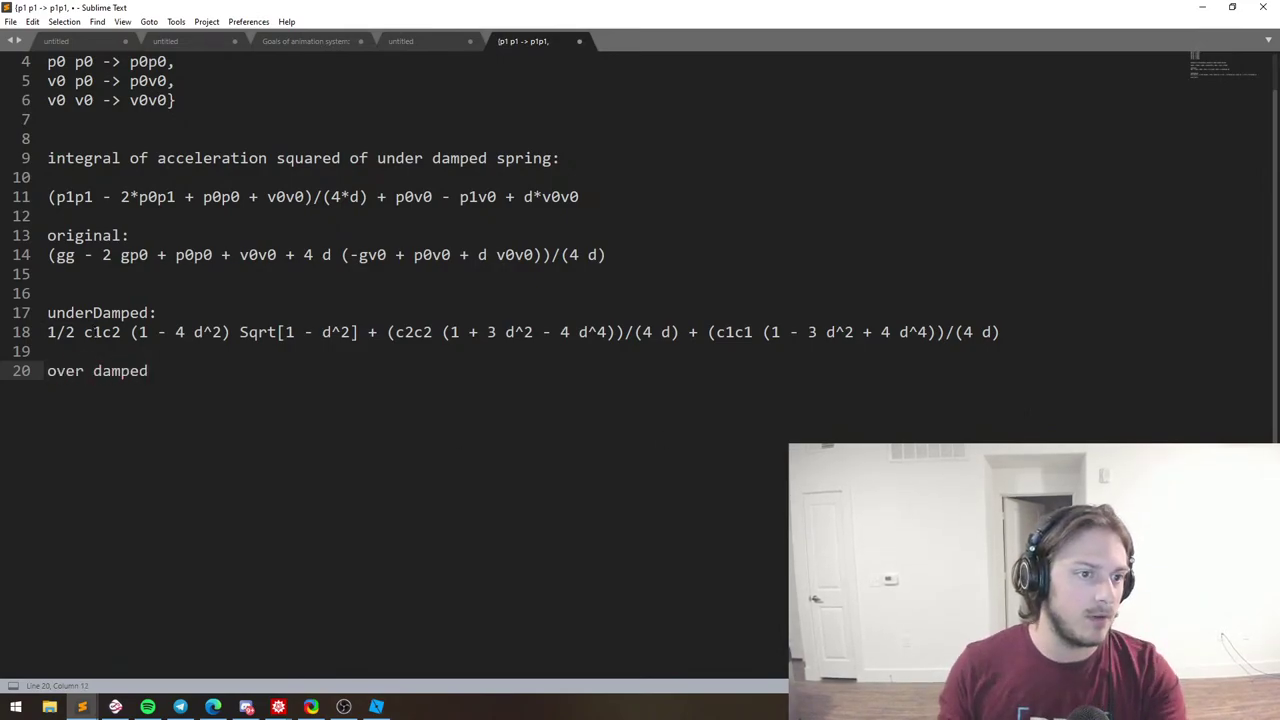
Change the "underDamped:" label above the collected expression to "under damped:".
click(102, 312)
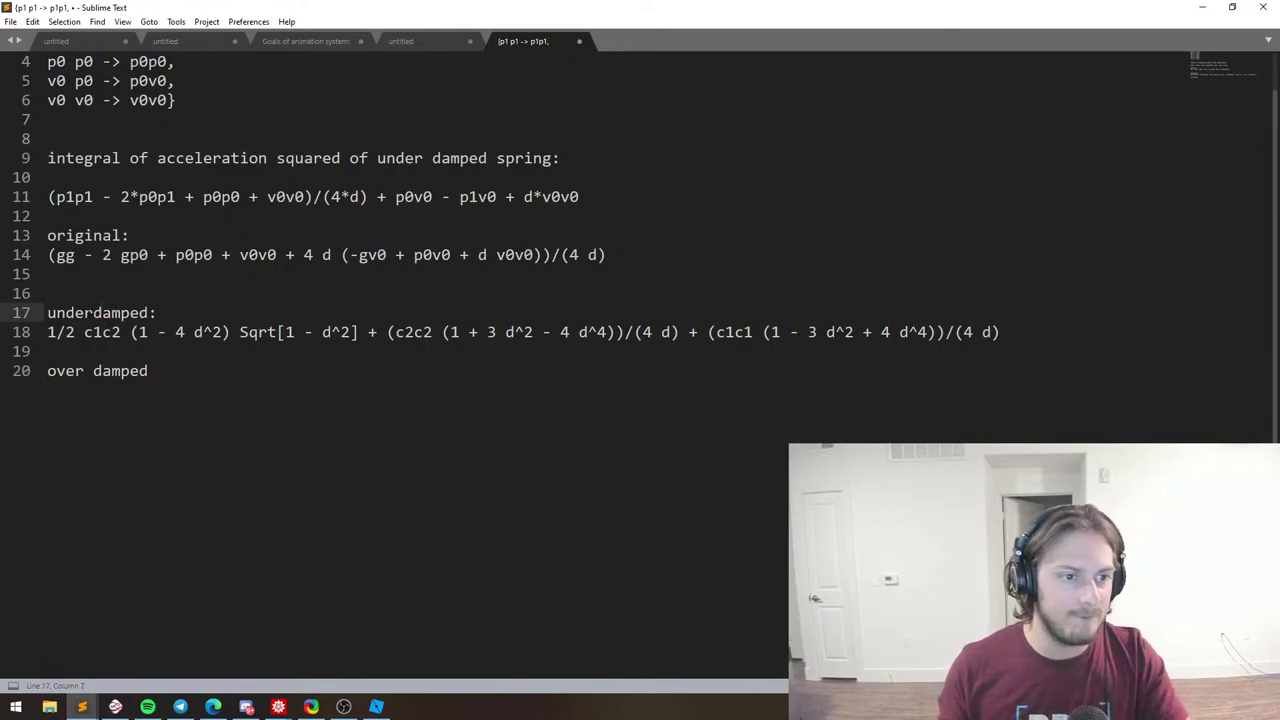
key(Return)
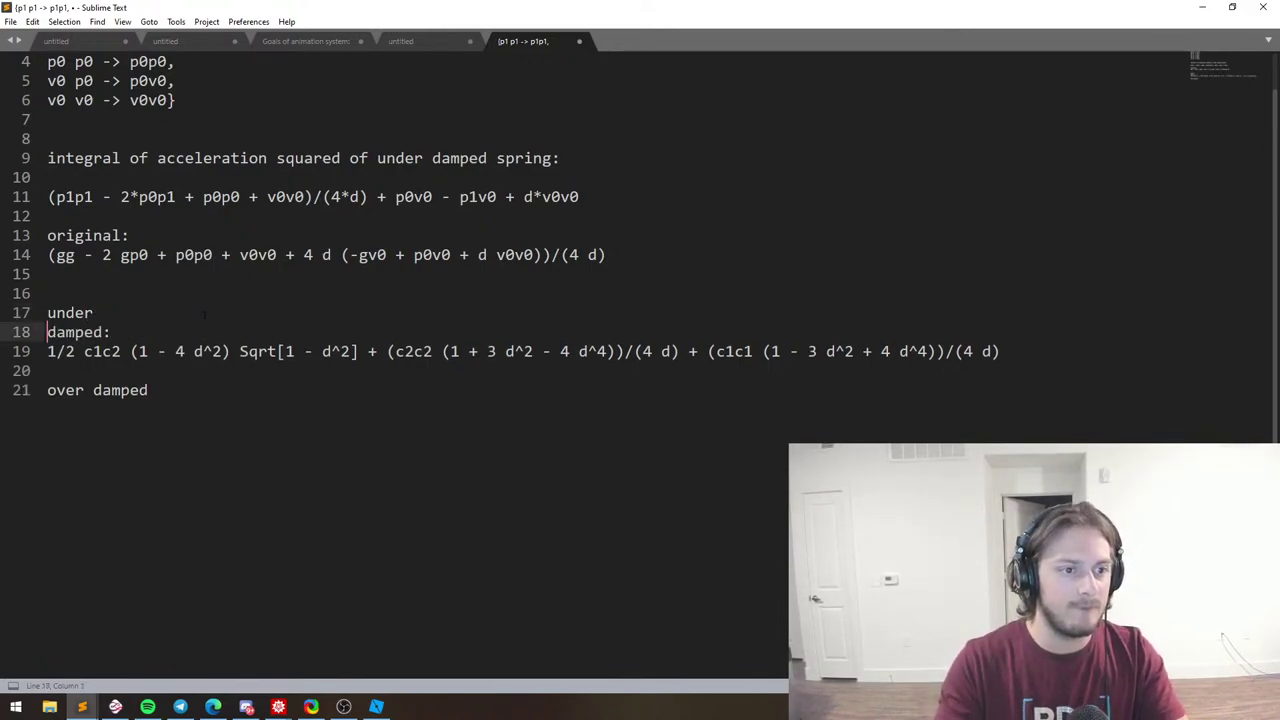
key(ctrl+z)
key(Down)
key(Left)
key(Left)
key(Left)
key(Left)
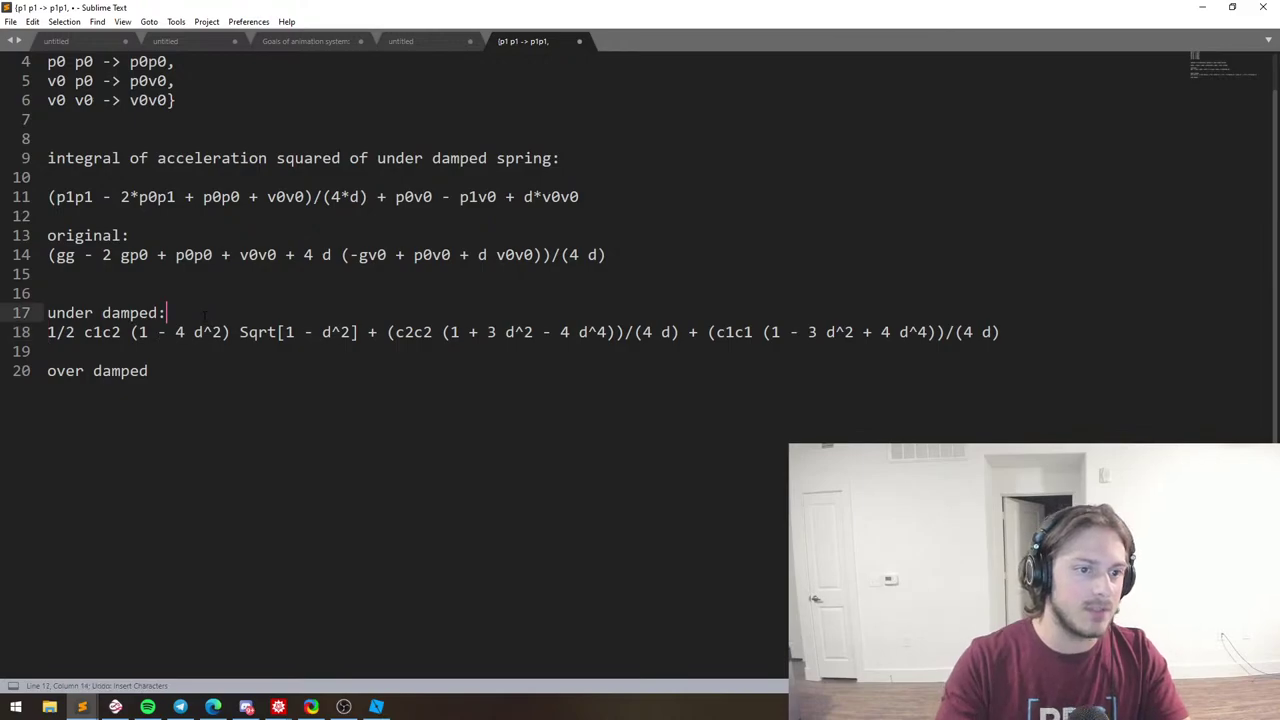
key(Return)
key(Return)
key(BackSpace)
Return to the Untitled-2 Mathematica notebook and review its Integrate input and output and the following Limit input.
key(alt+Tab)
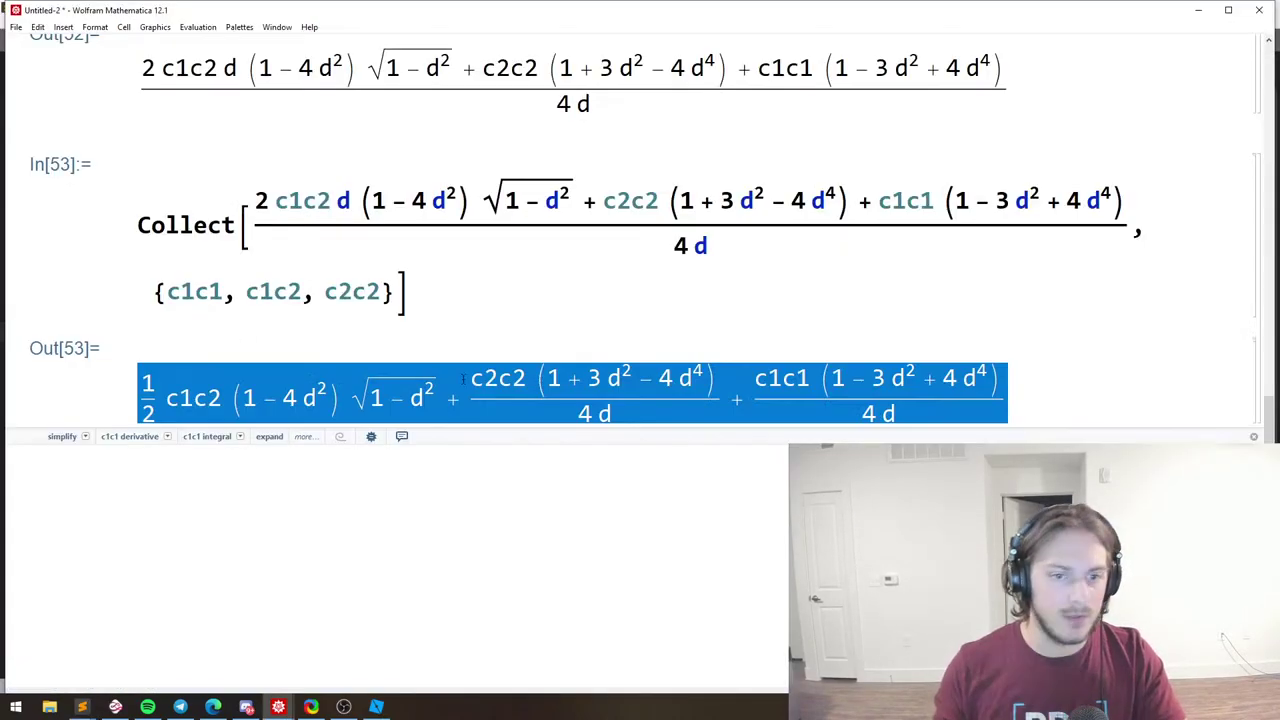
scroll(419, 396, up, 15)
scroll(419, 396, up, 5)
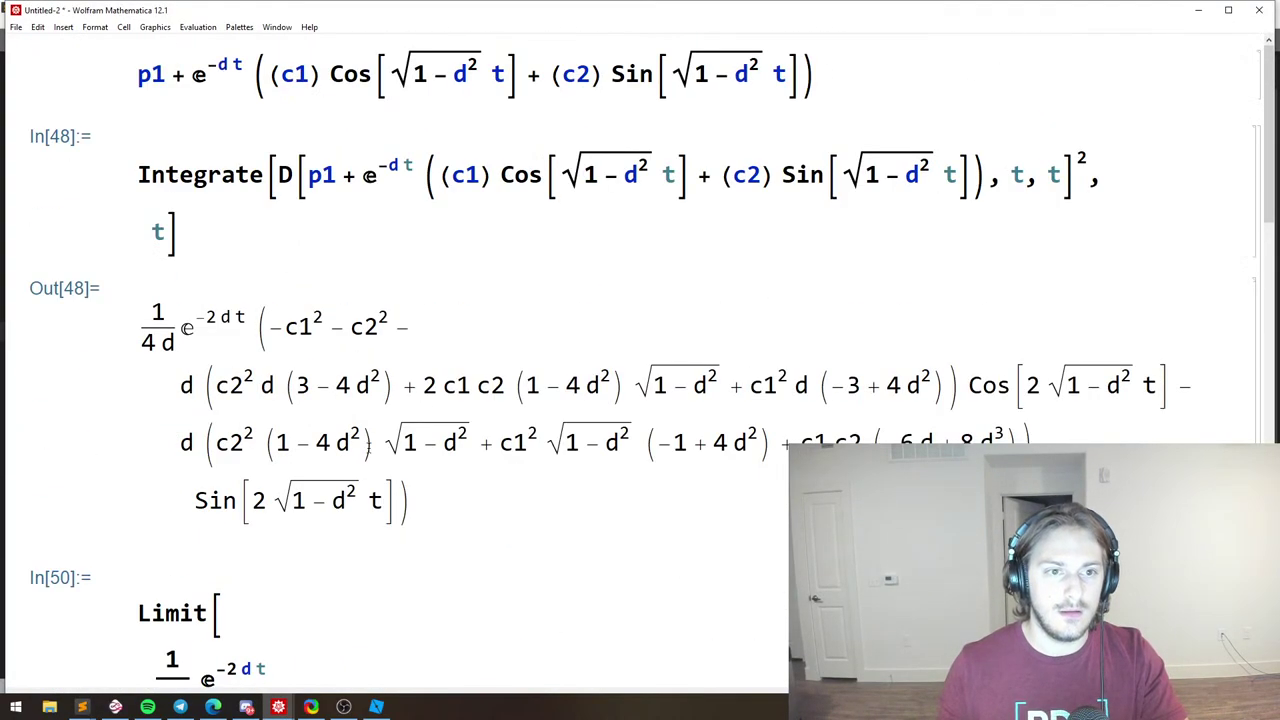
scroll(301, 338, down, 8)
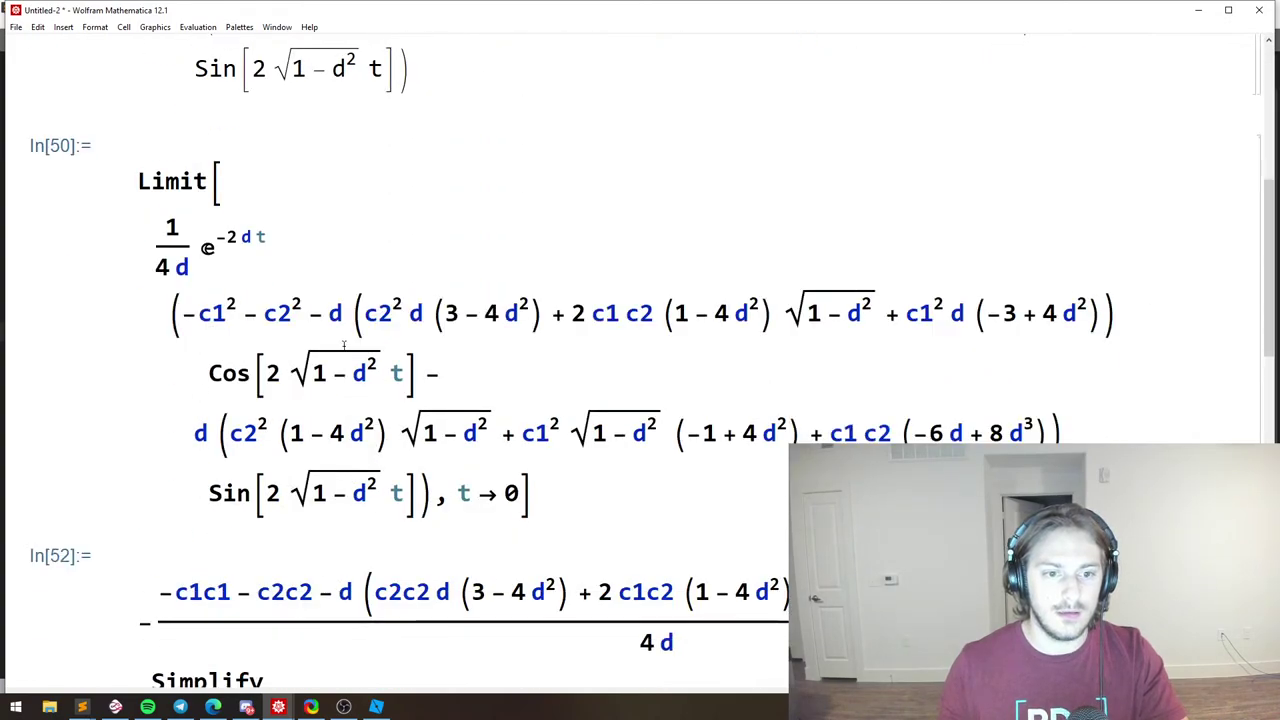
Switch to the Untitled-1 Mathematica notebook and review the over-damped Solve, Integrate and Limit cells.
key(alt+Tab)
key(alt+Tab)
key(alt+Tab)
key(alt+Tab)
key(alt+Tab)
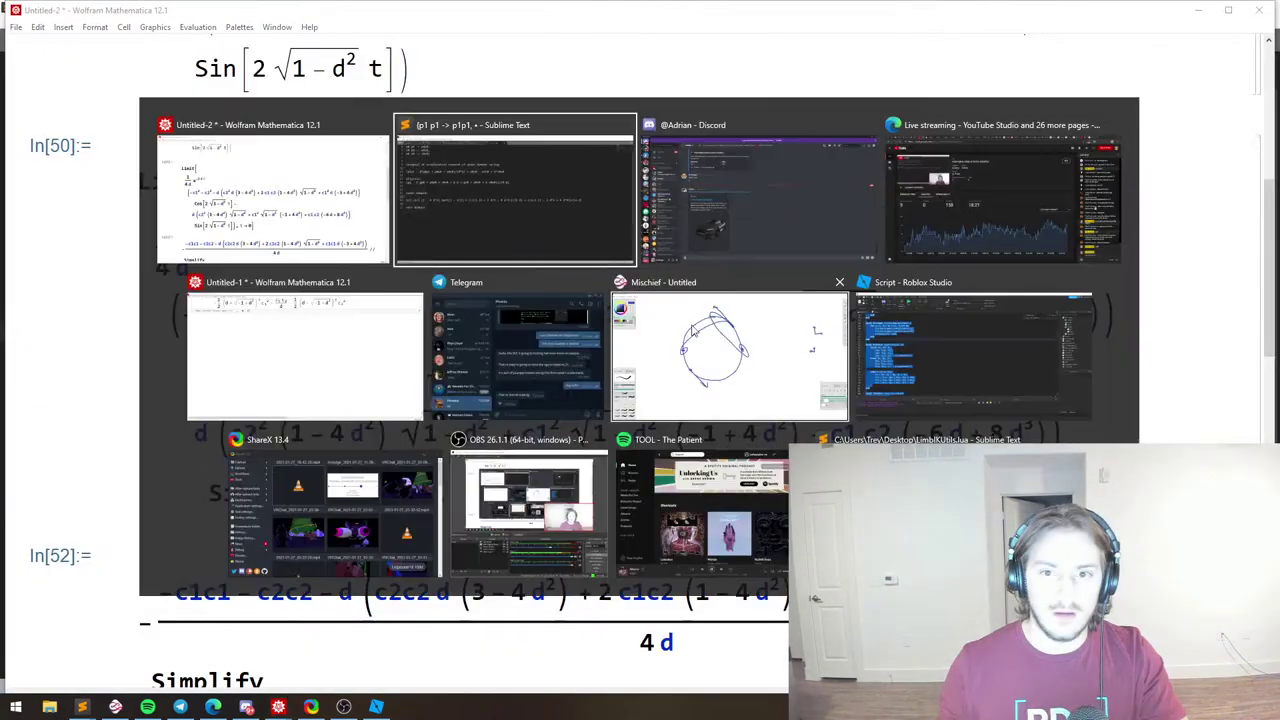
click(320, 349)
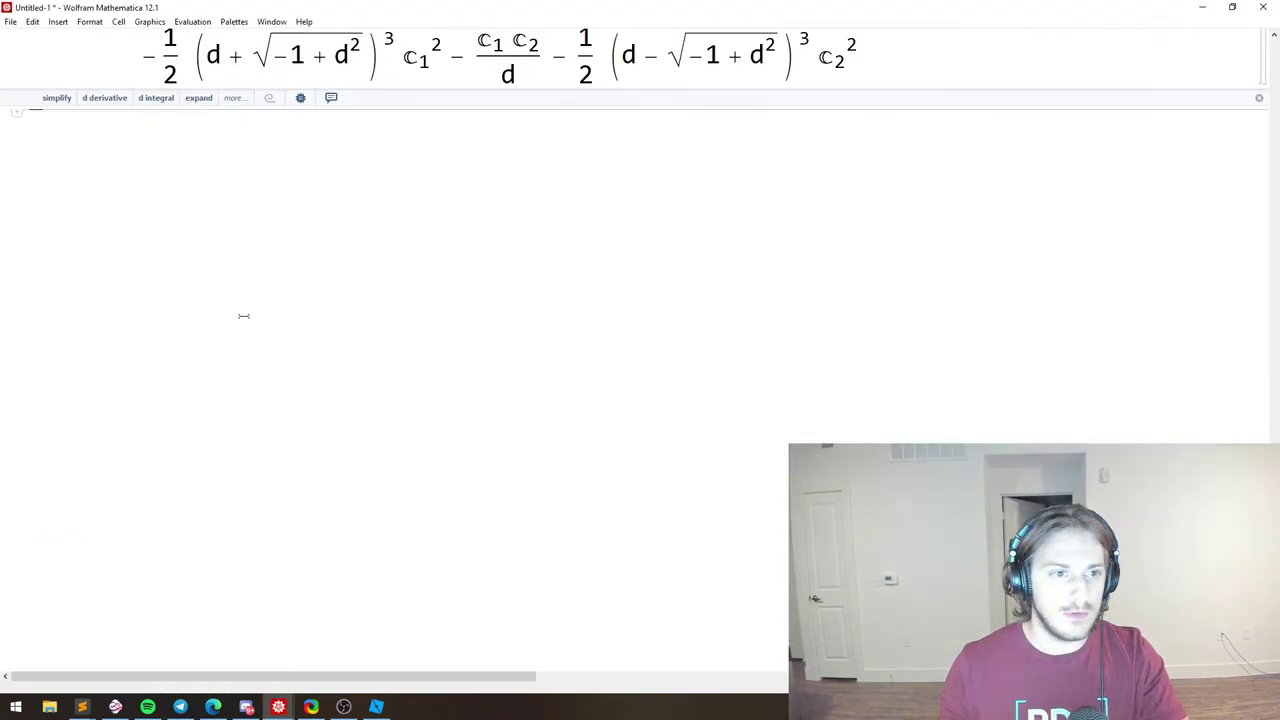
scroll(334, 404, up, 10)
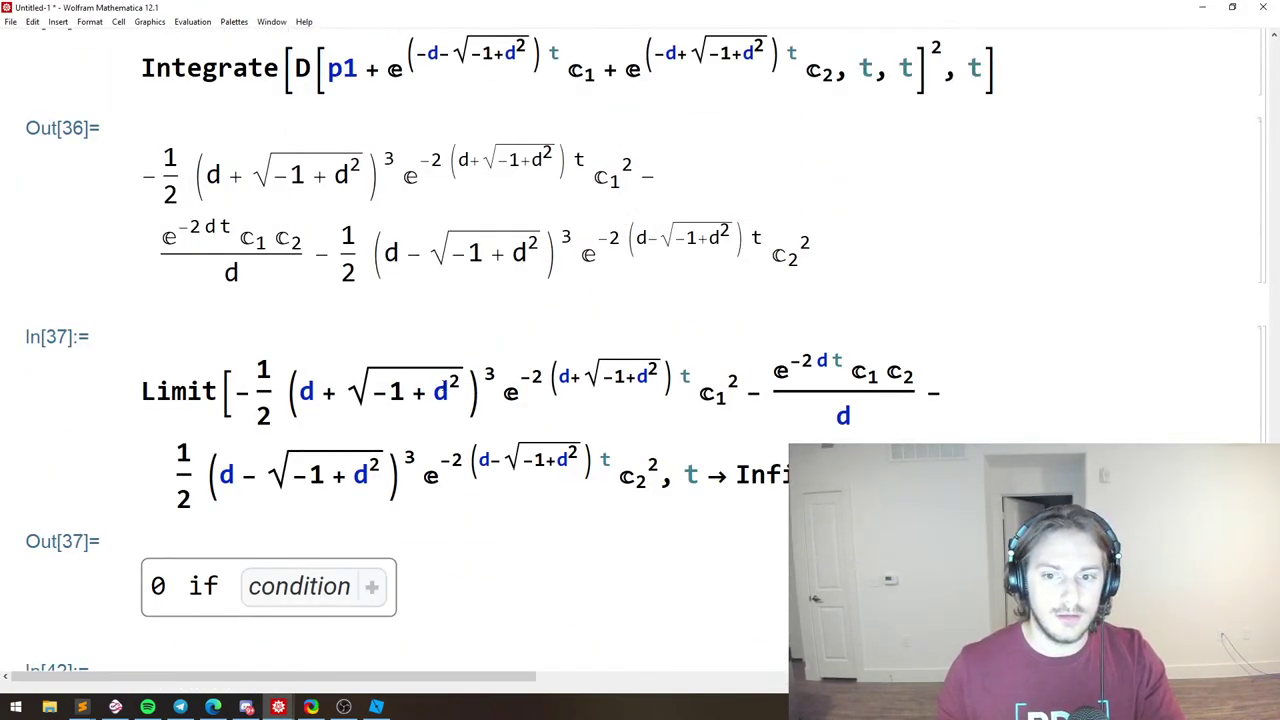
scroll(405, 420, down, 13)
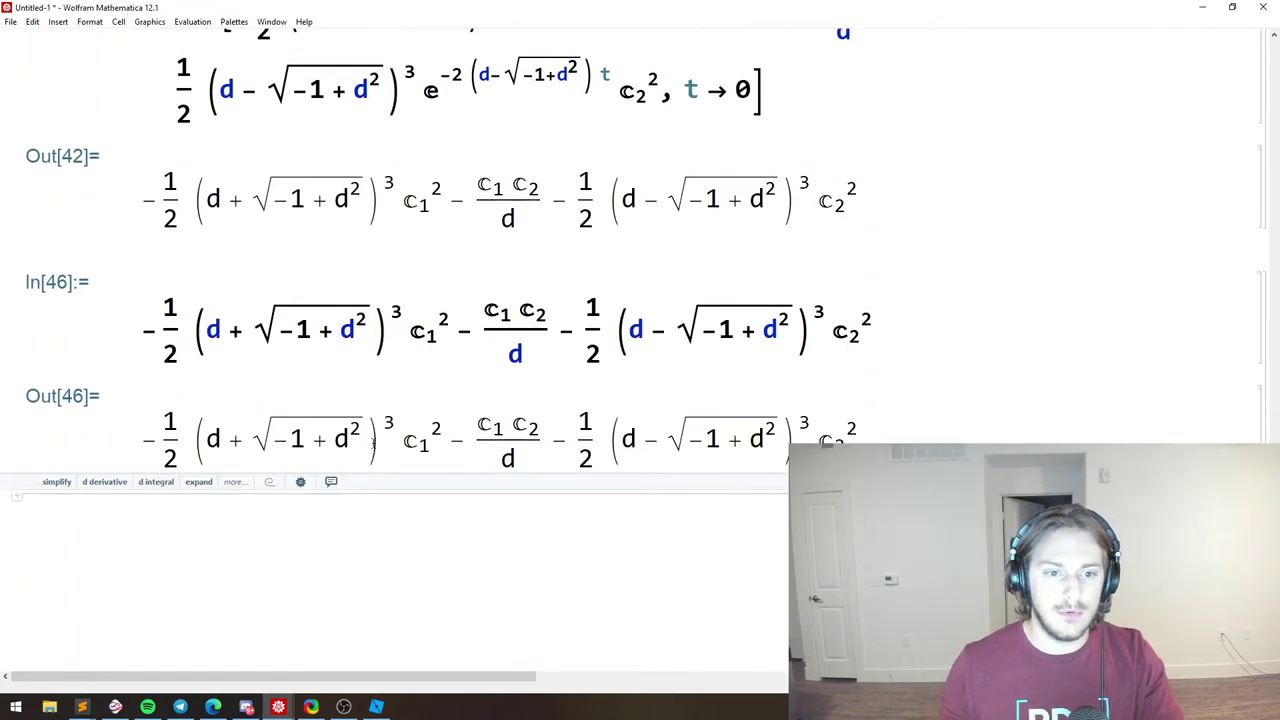
scroll(392, 496, up, 12)
scroll(392, 496, up, 9)
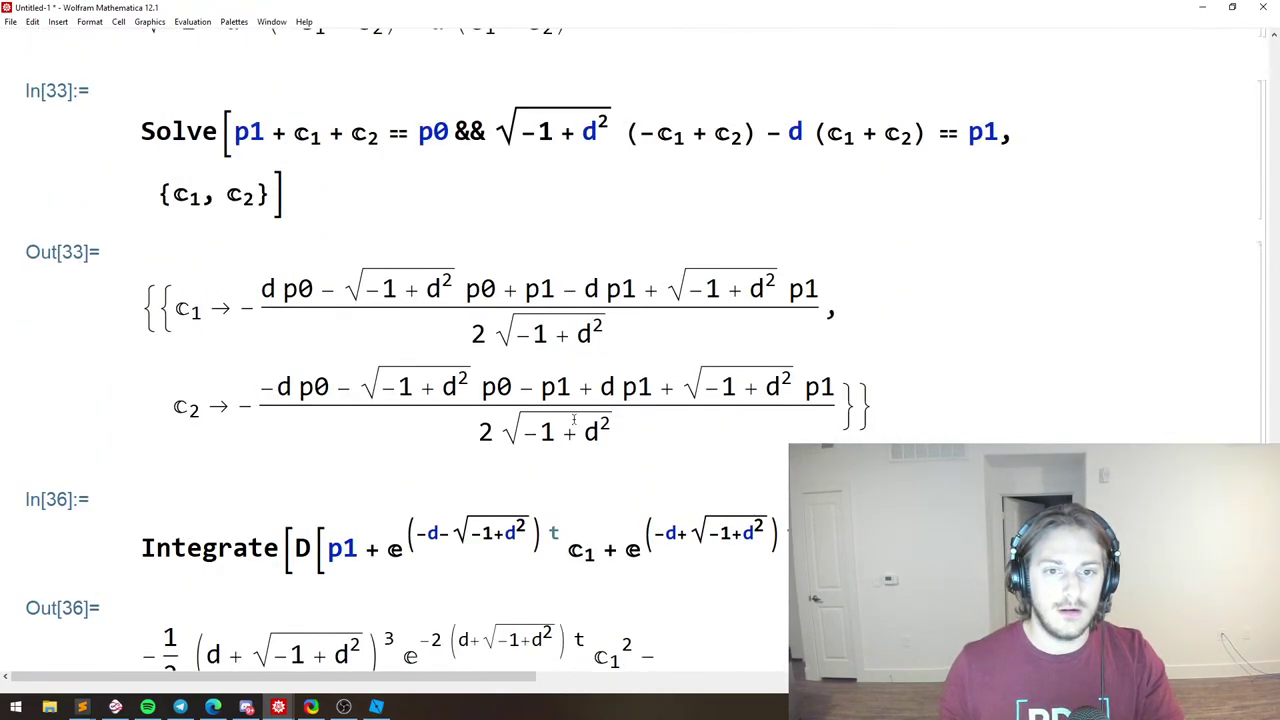
click(835, 405)
scroll(355, 400, down, 4)
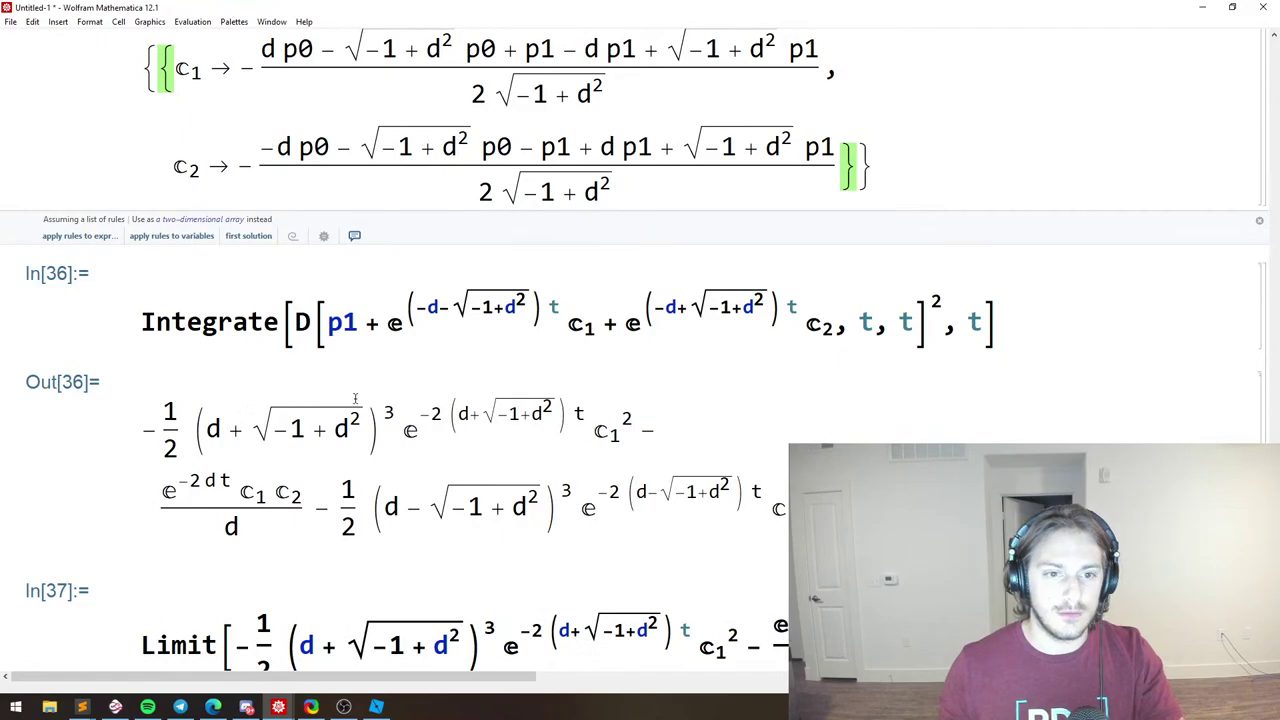
scroll(355, 400, down, 15)
scroll(266, 412, up, 20)
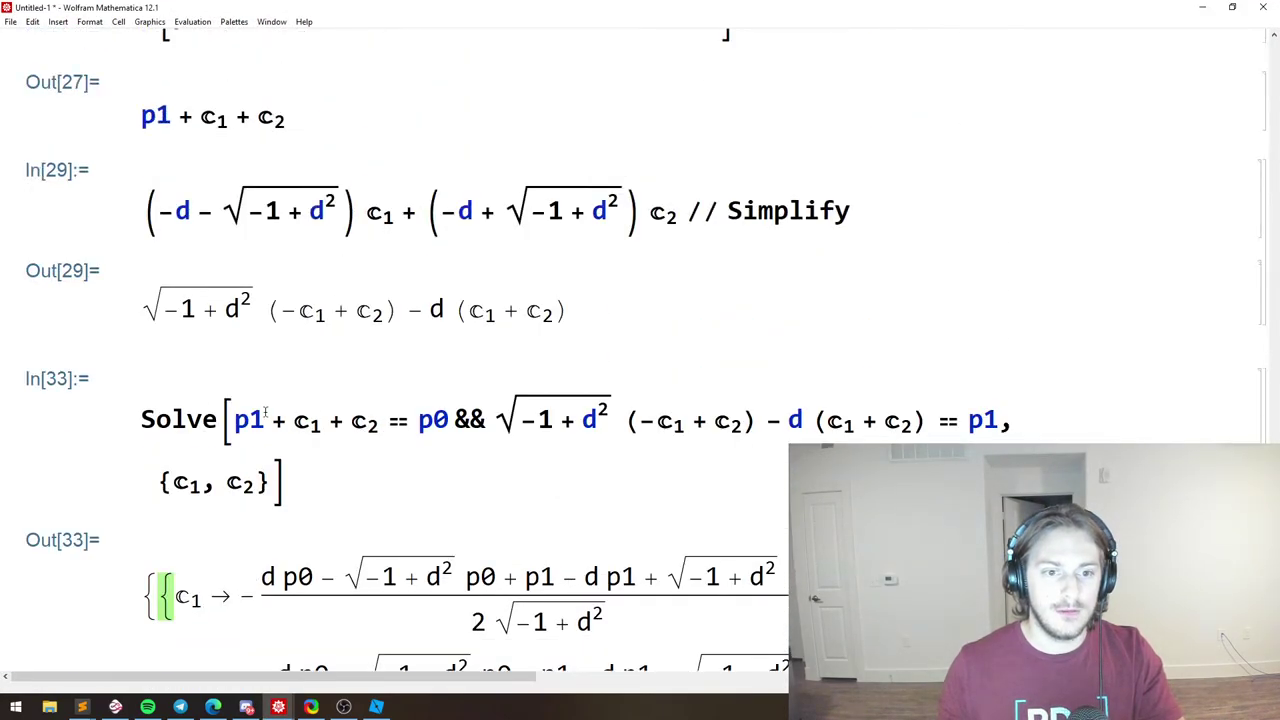
Find the under-damped replacement rules for c1 and c2 in the earlier cells of Untitled-1 and select the rule list.
scroll(266, 412, up, 3)
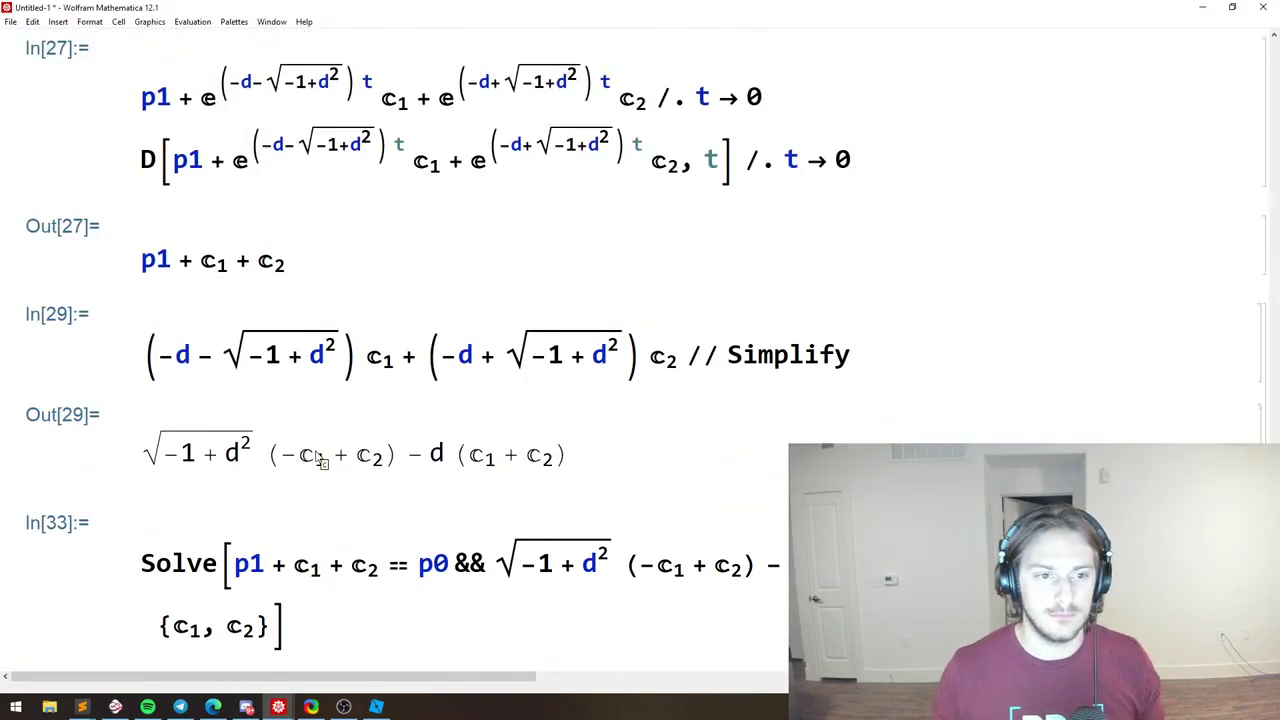
scroll(320, 460, up, 5)
scroll(325, 451, up, 4)
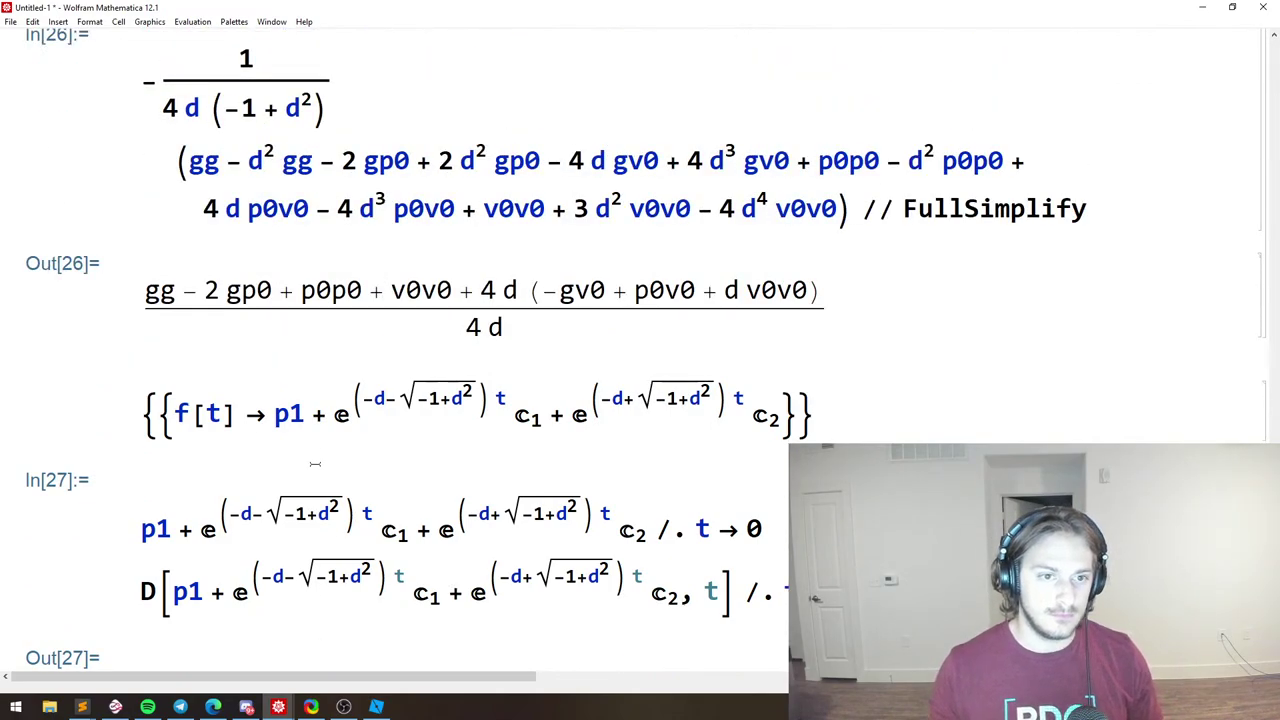
scroll(361, 420, up, 1)
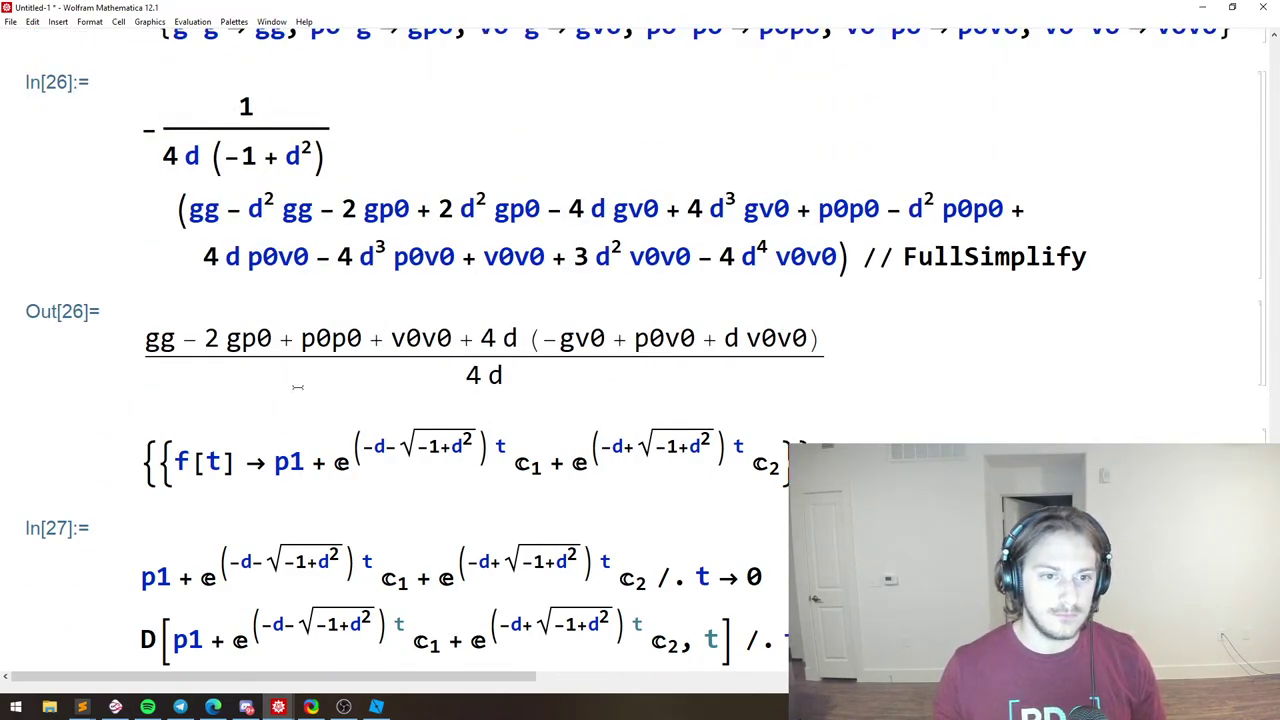
scroll(297, 387, up, 12)
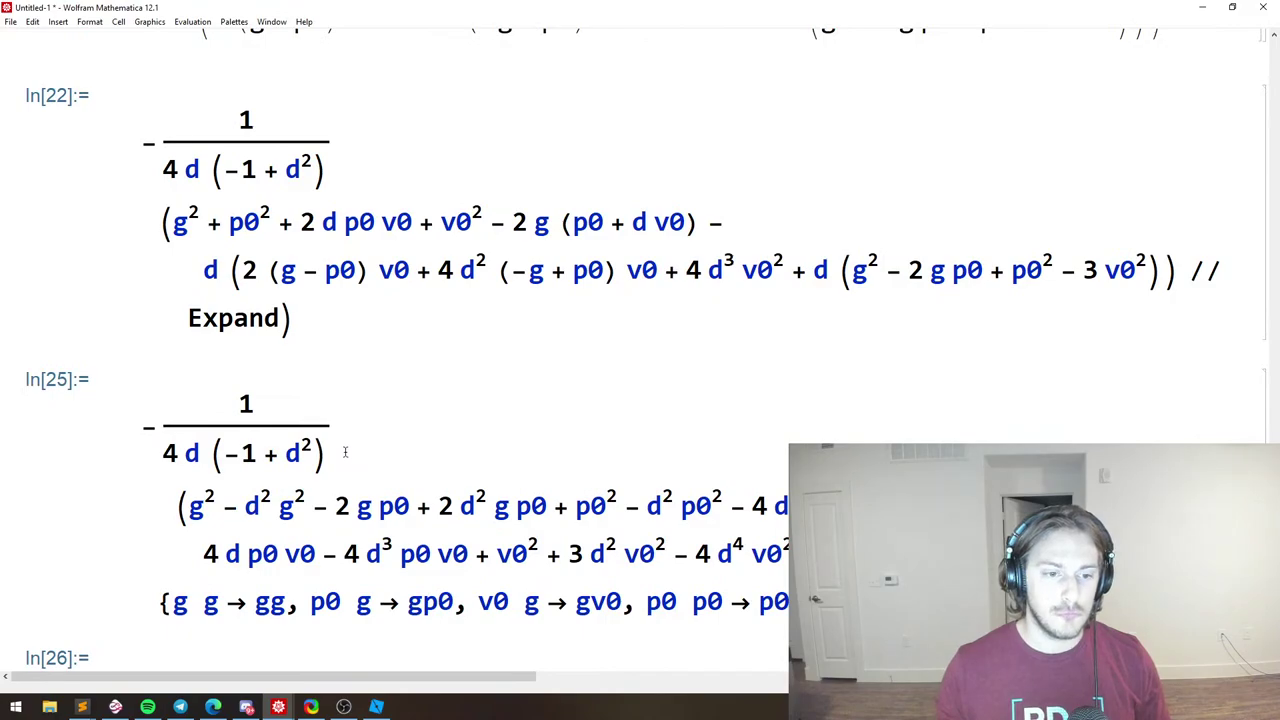
scroll(343, 453, up, 8)
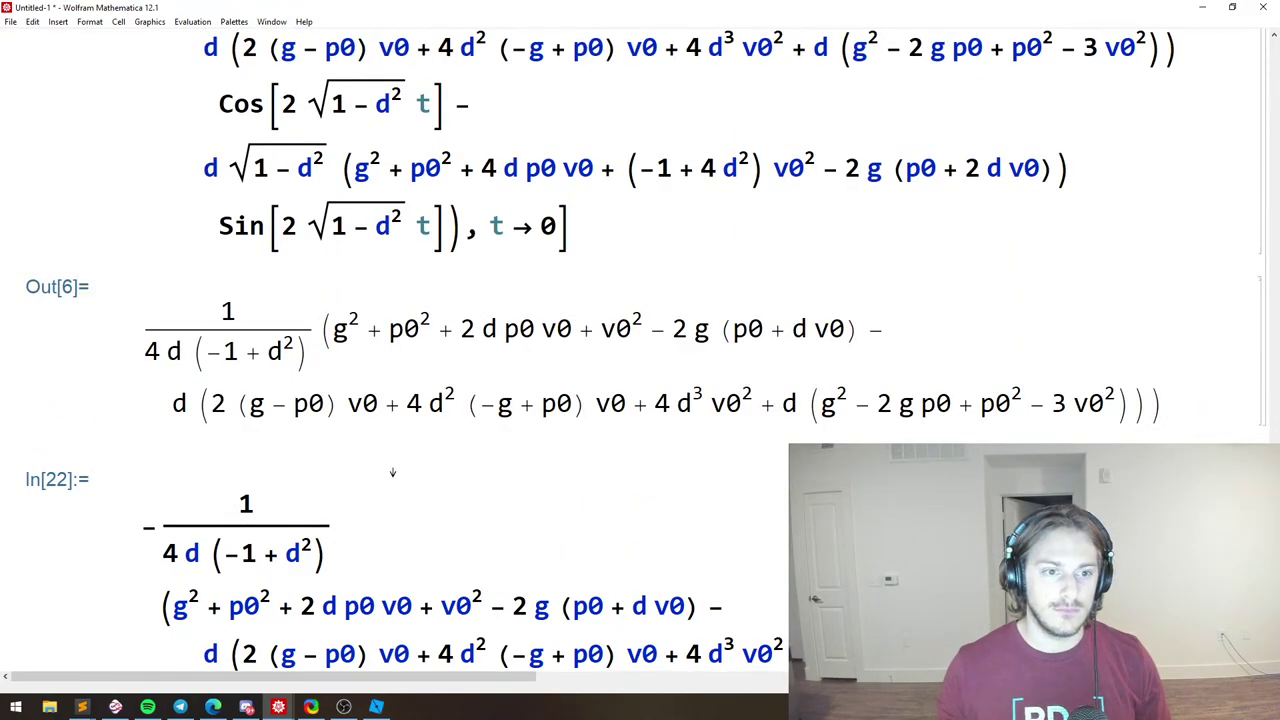
scroll(392, 472, up, 19)
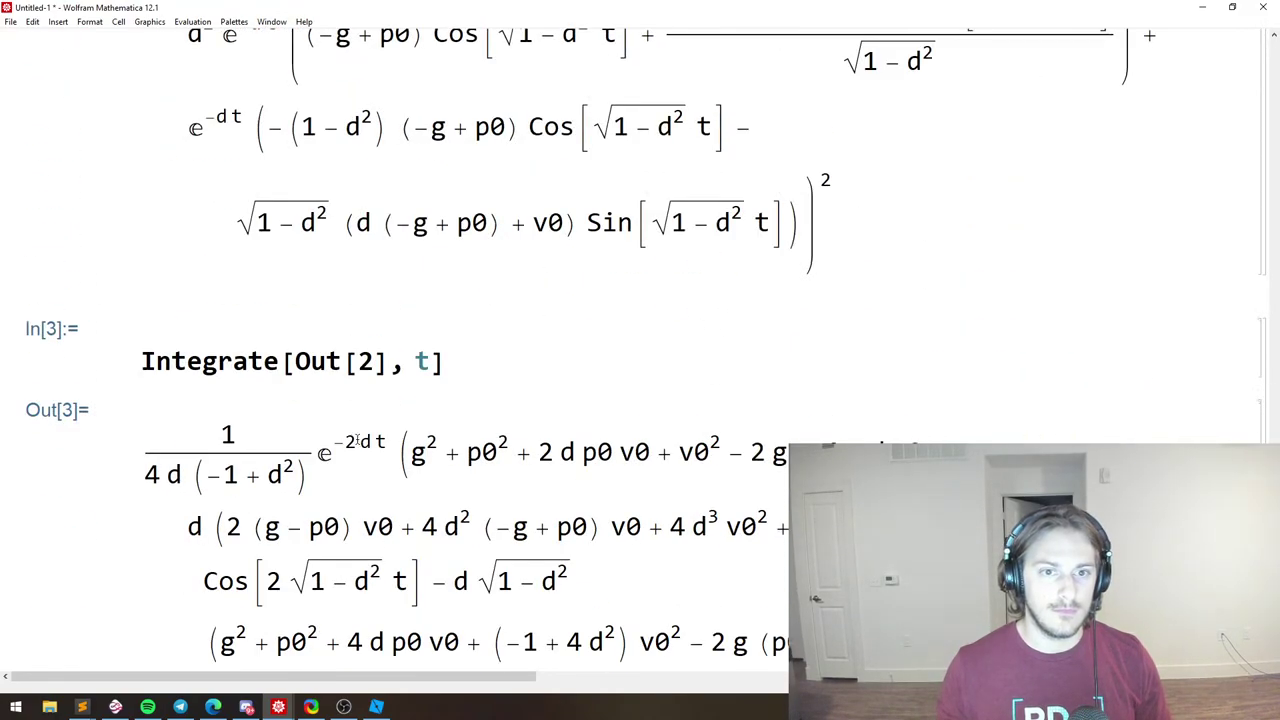
scroll(357, 440, up, 20)
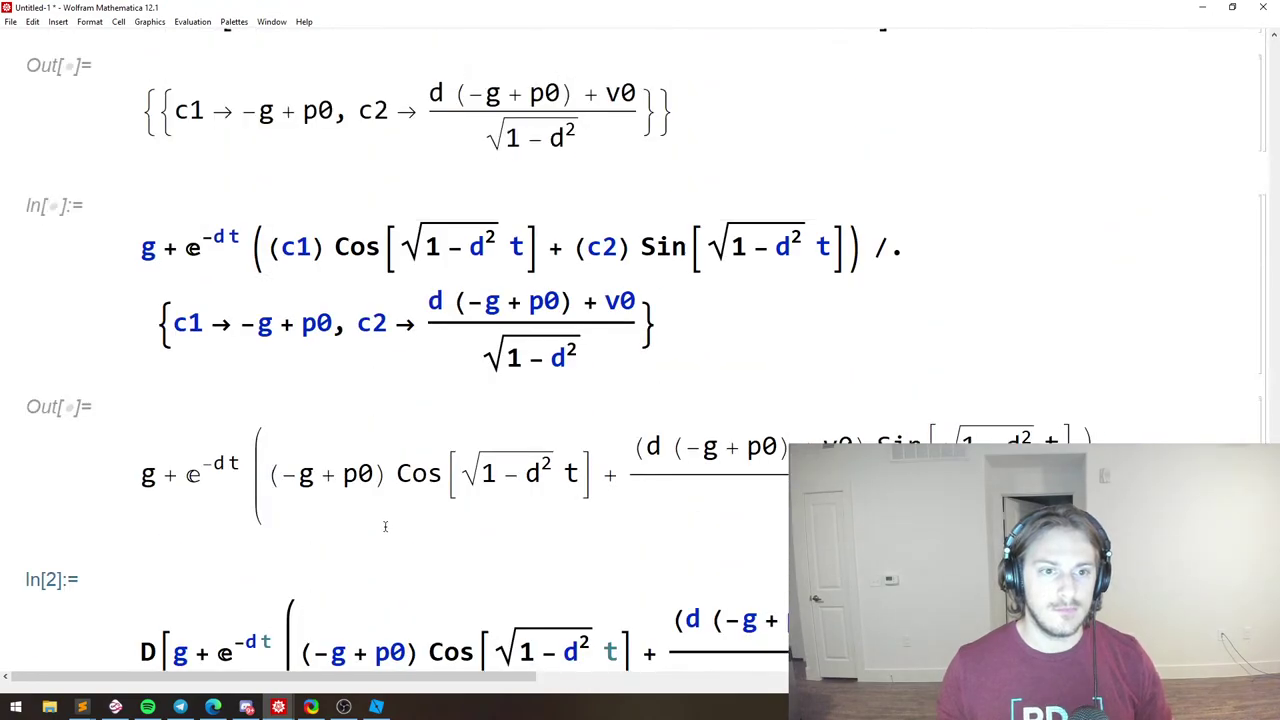
scroll(385, 526, up, 1)
drag(140, 374, 726, 380)
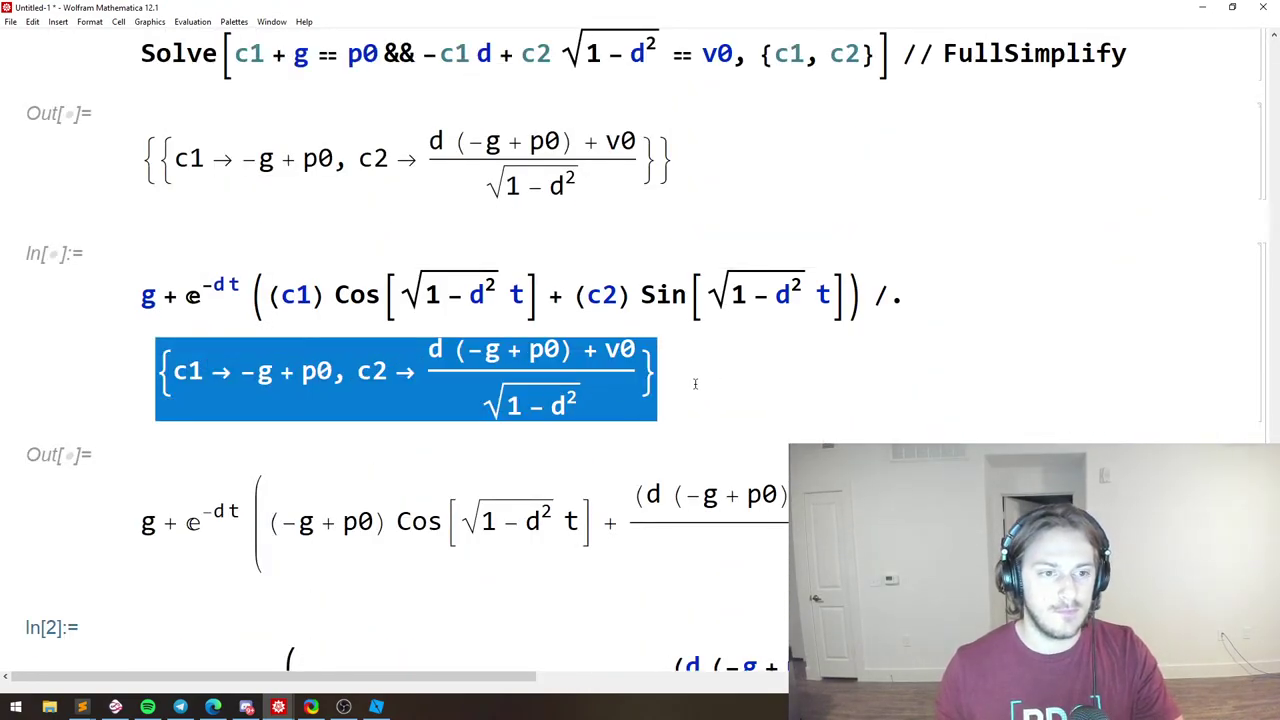
Compare the c1 and c2 rules with the c1c2 and c2c2 terms of the under damped expression in the Sublime Text notes.
key(alt+Tab)
key(alt+Tab)
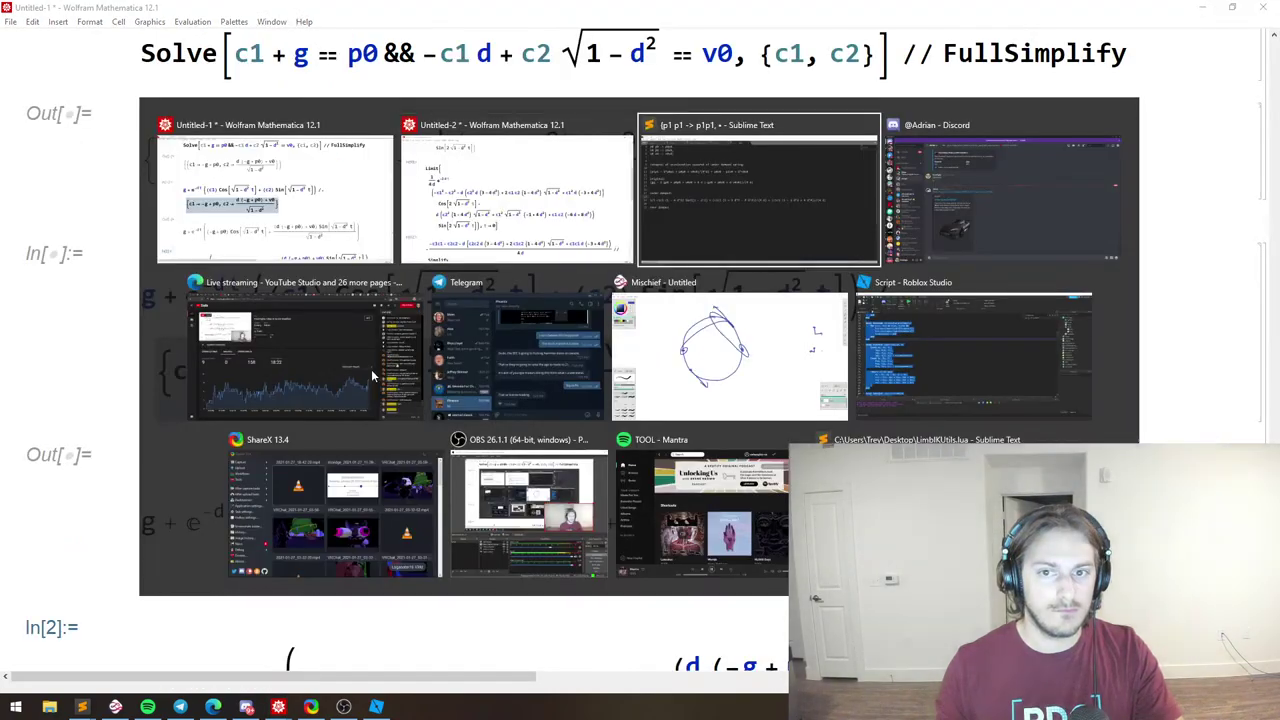
key(Down)
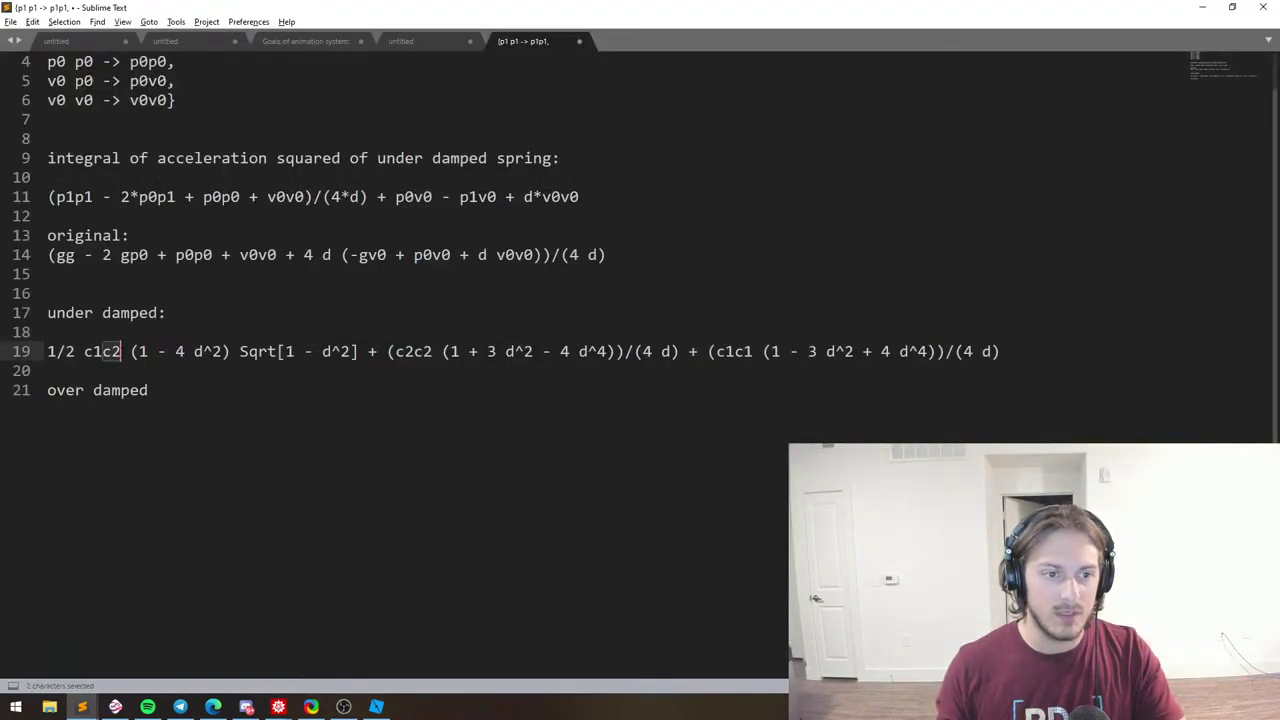
key(alt+Tab)
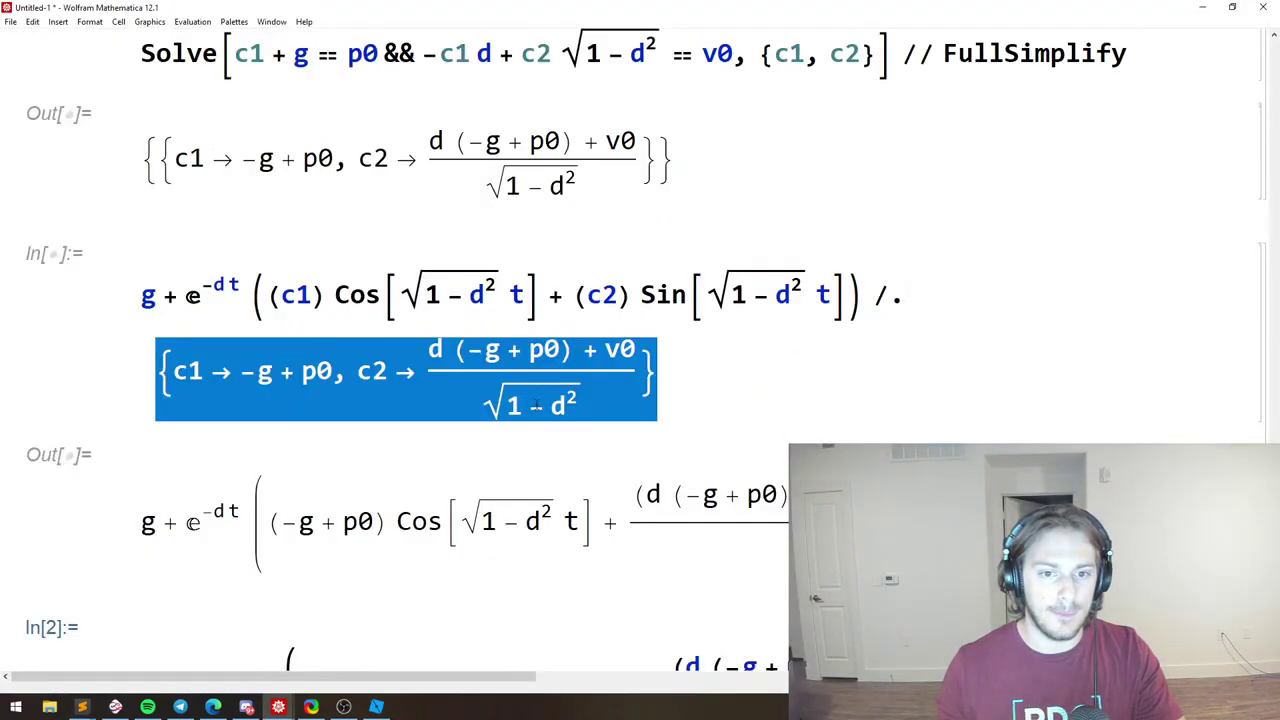
key(alt+Tab)
key(alt+Tab)
key(alt+Tab)
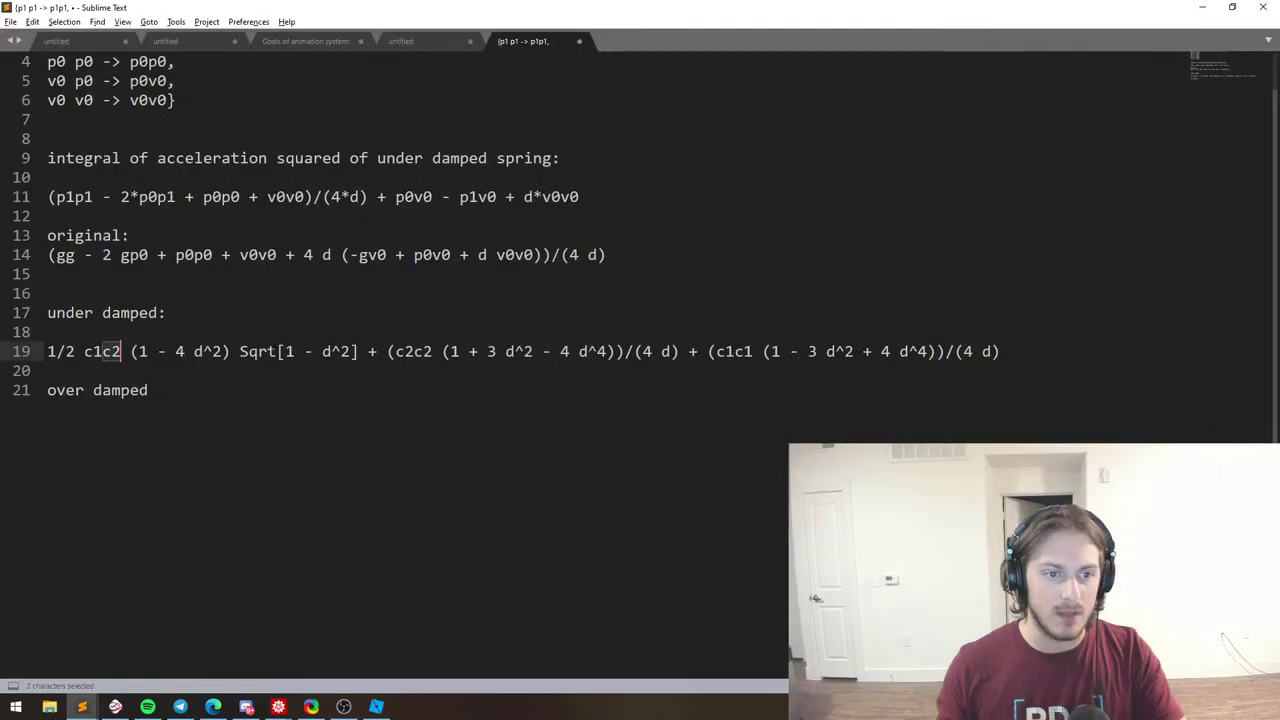
drag(239, 351, 351, 351)
key(alt+Tab)
key(alt+Tab)
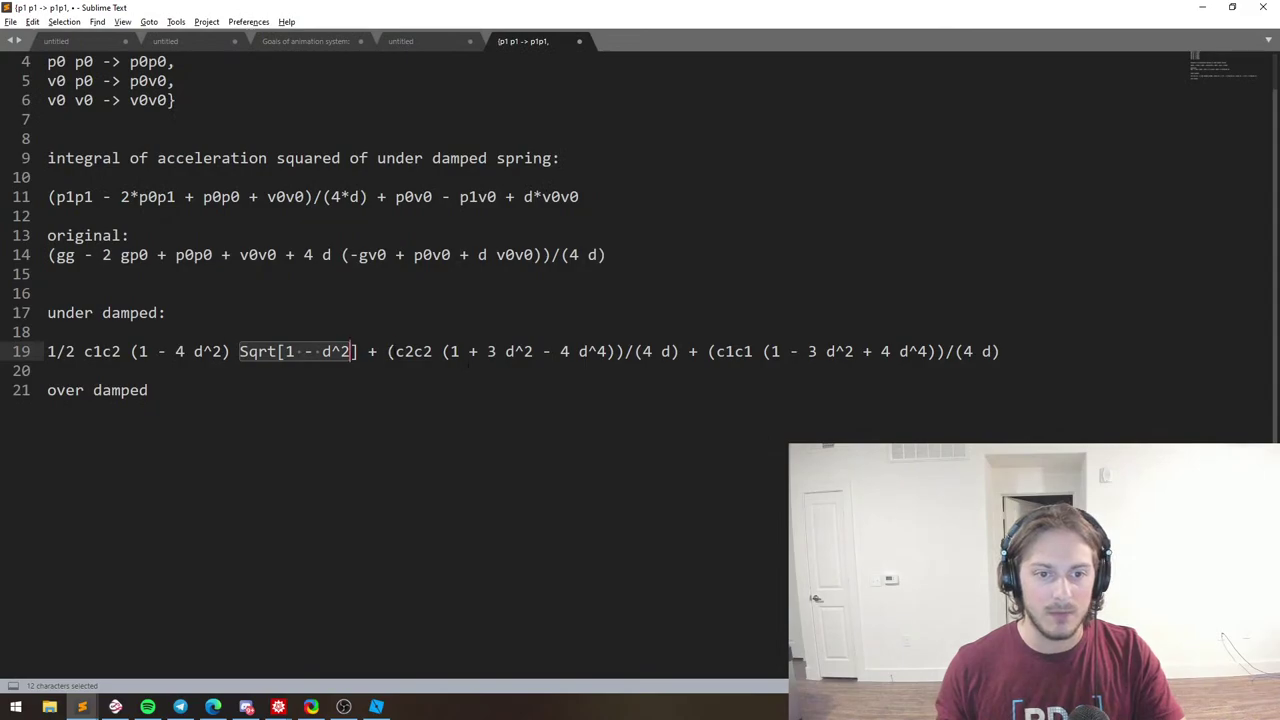
drag(396, 351, 615, 351)
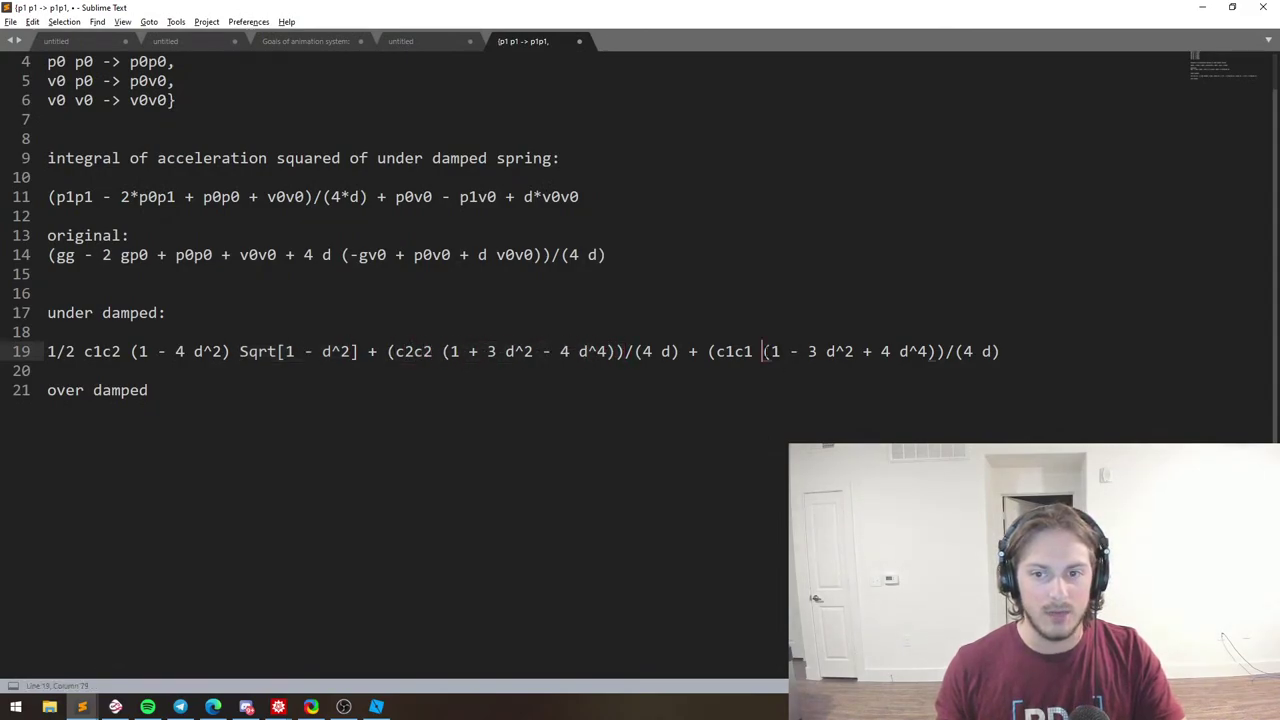
Examine the c1c1 term and its factor (1 - 3 d^2 + 4 d^4) in the notes against the c1 rule in Mathematica.
drag(764, 351, 880, 351)
key(alt+Tab)
click(353, 371)
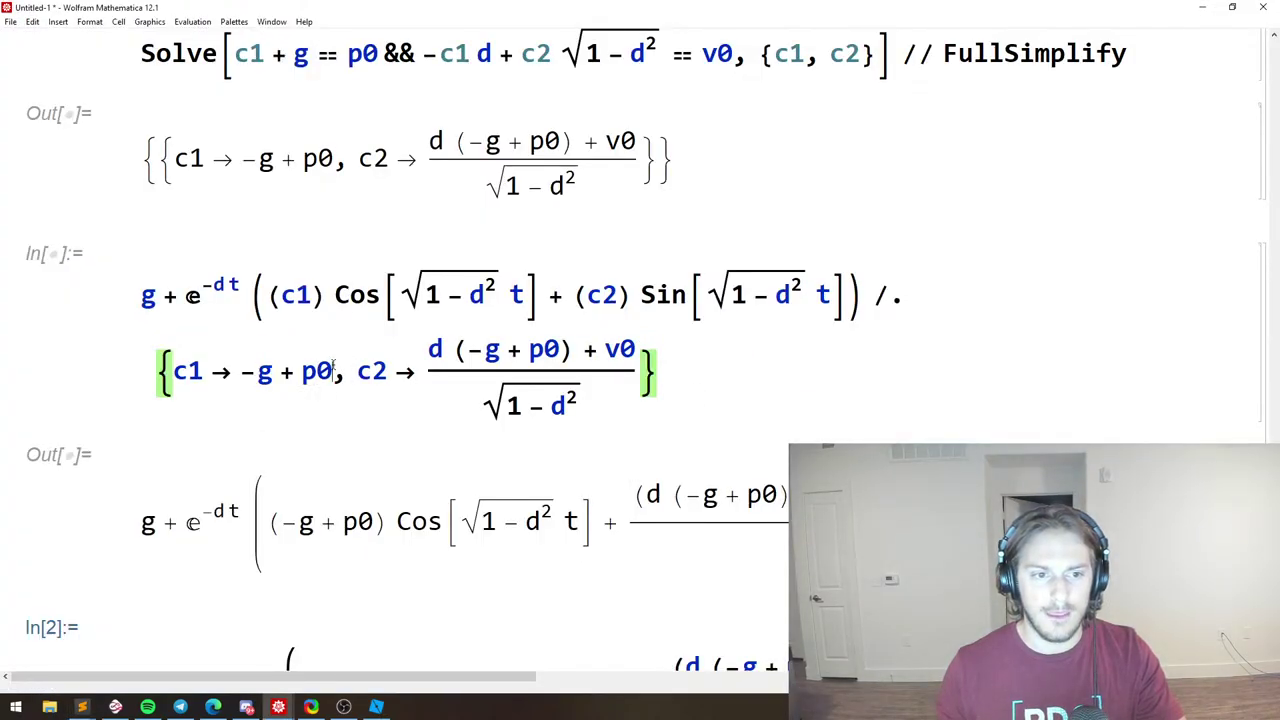
key(alt+Tab)
key(alt+Tab)
key(alt+Tab)
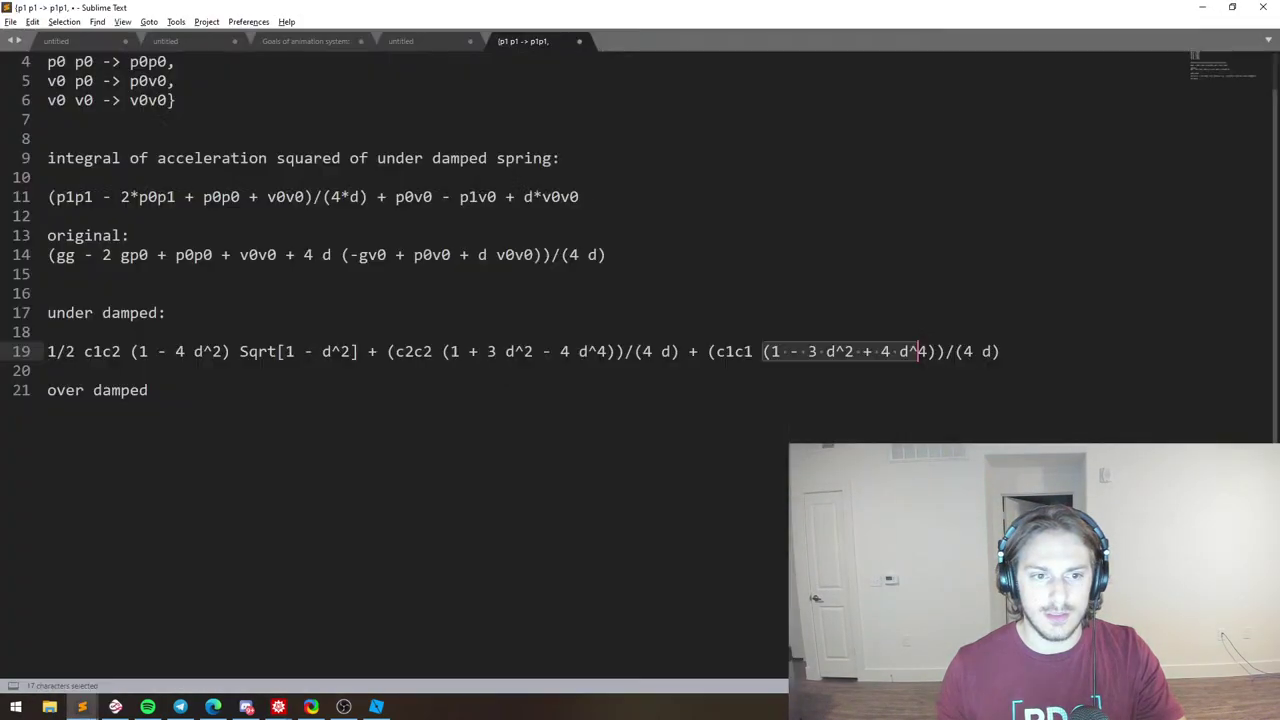
click(898, 351)
drag(898, 351, 808, 351)
click(808, 351)
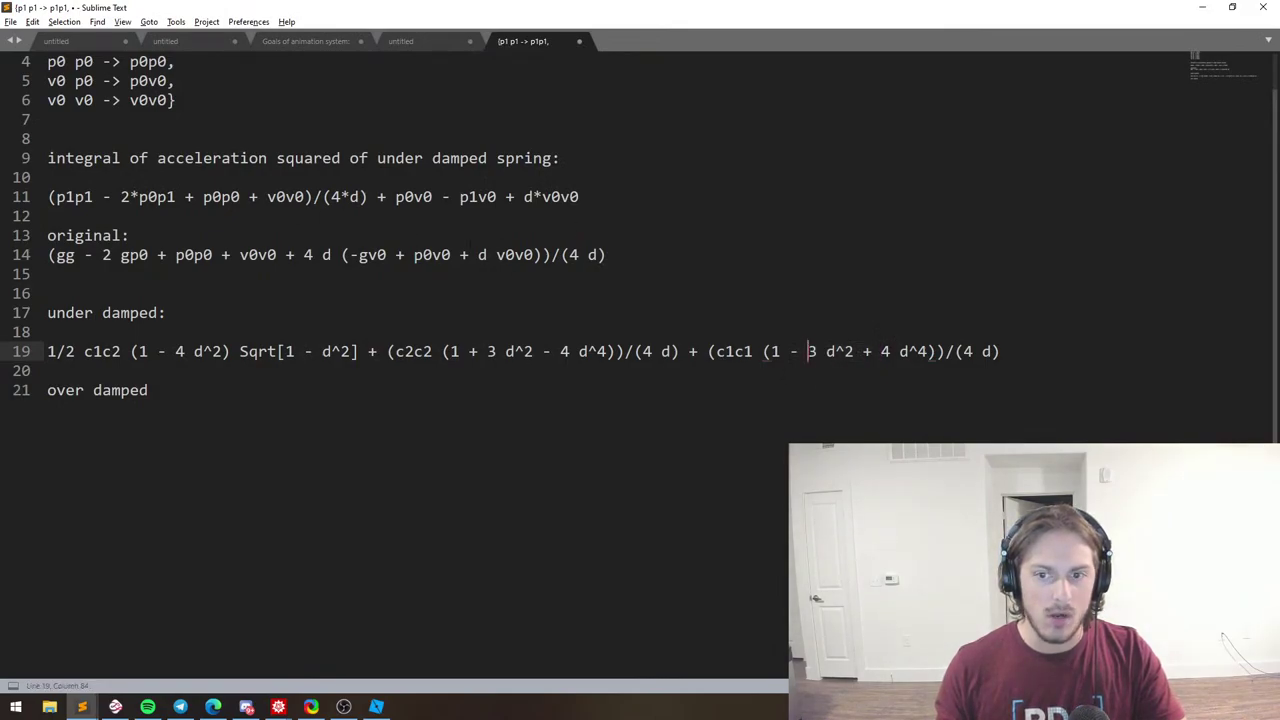
drag(898, 351, 918, 351)
click(927, 353)
click(734, 351)
mouse_move(716, 351)
mouse_down()
mouse_move(746, 355)
mouse_move(716, 351)
mouse_up()
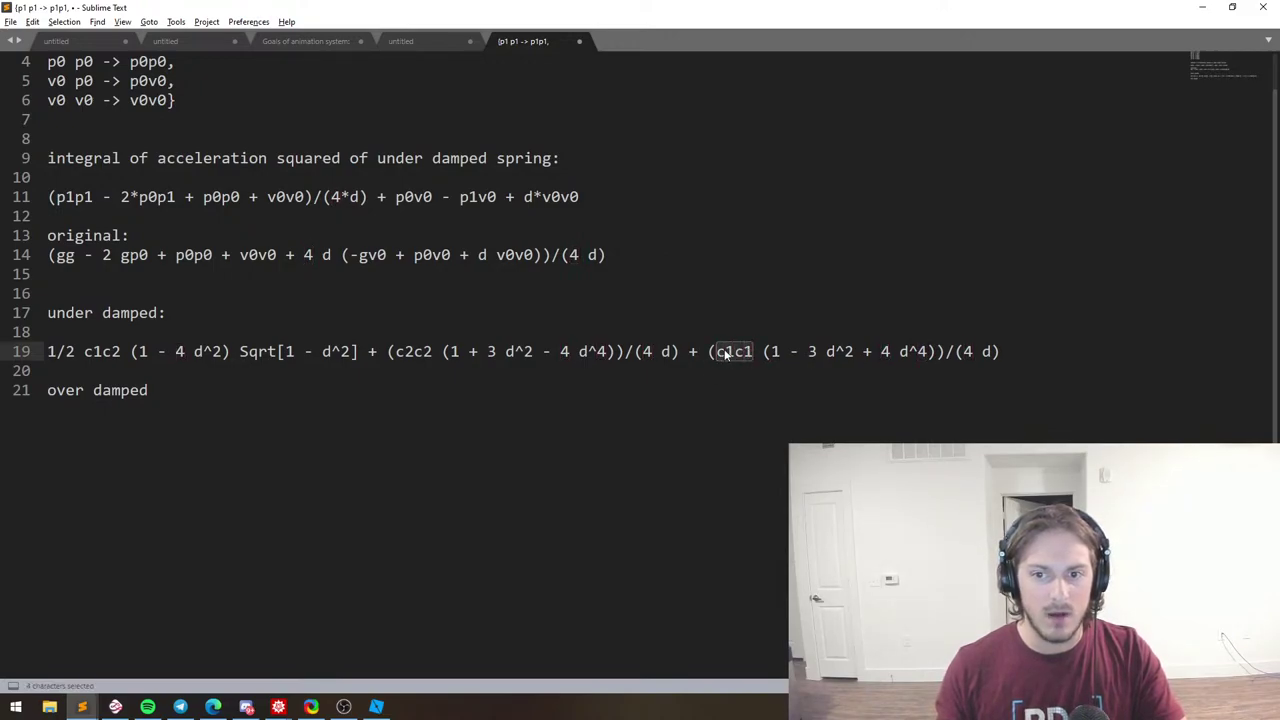
Check the c1 rule's value -g + p0 in Untitled-1 against the whole under damped expression in the notes.
key(alt+Tab)
click(261, 368)
drag(229, 367, 340, 371)
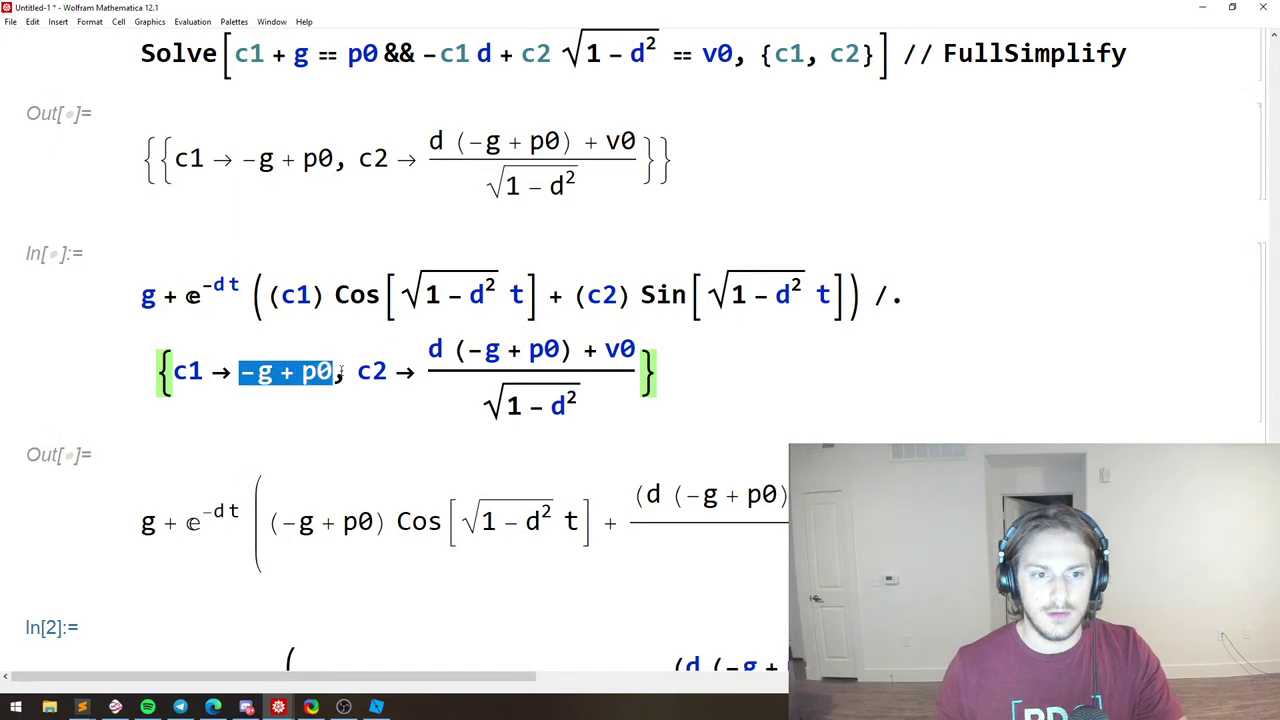
key(alt+Tab)
click(790, 351)
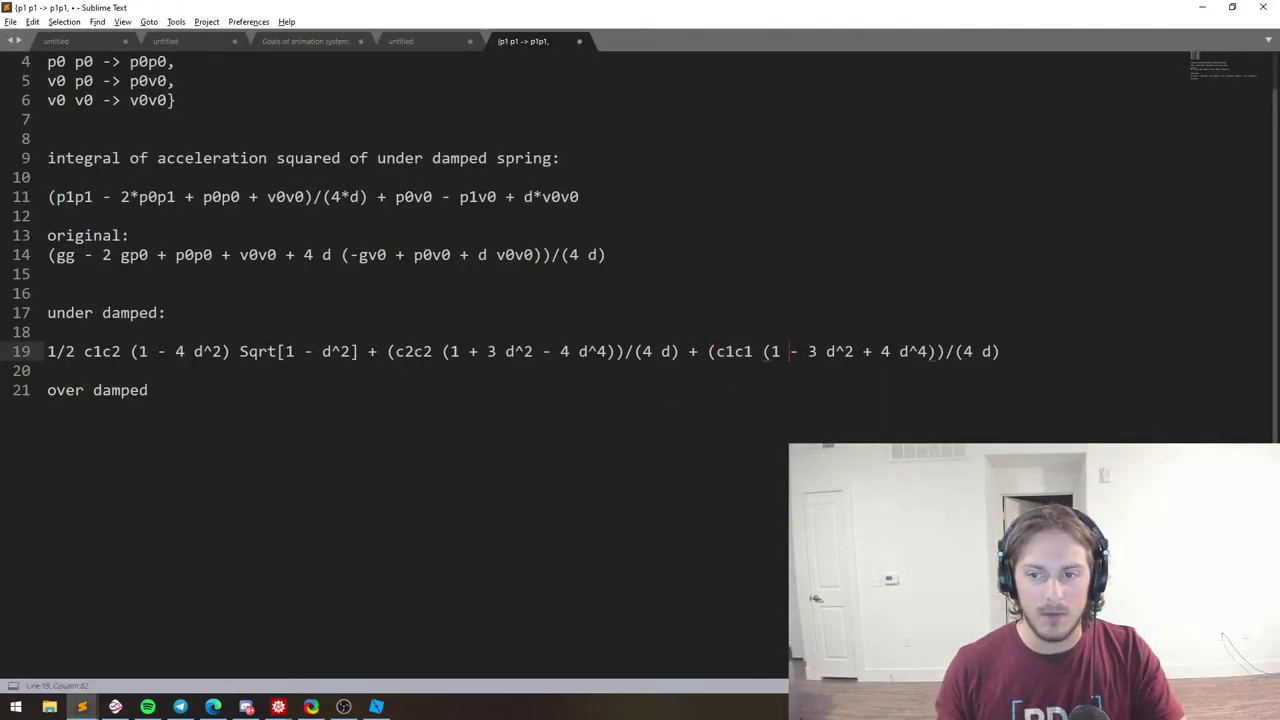
click(981, 351)
key(End)
key(shift+Down)
key(shift+Down)
key(shift+Up)
key(shift+Up)
key(alt+Tab)
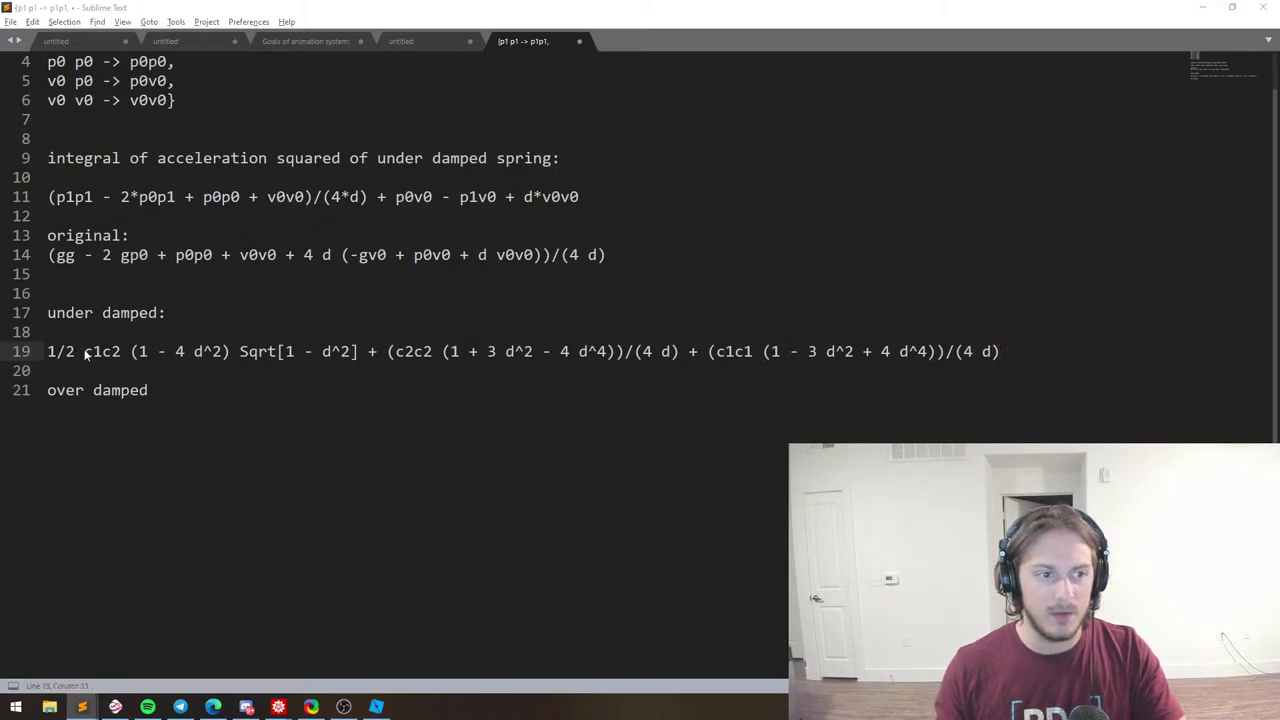
key(alt+Tab)
click(299, 372)
Copy the replacement part with the c1 and c2 rules and switch to the collected output in the Untitled-2 notebook.
drag(819, 364, 868, 305)
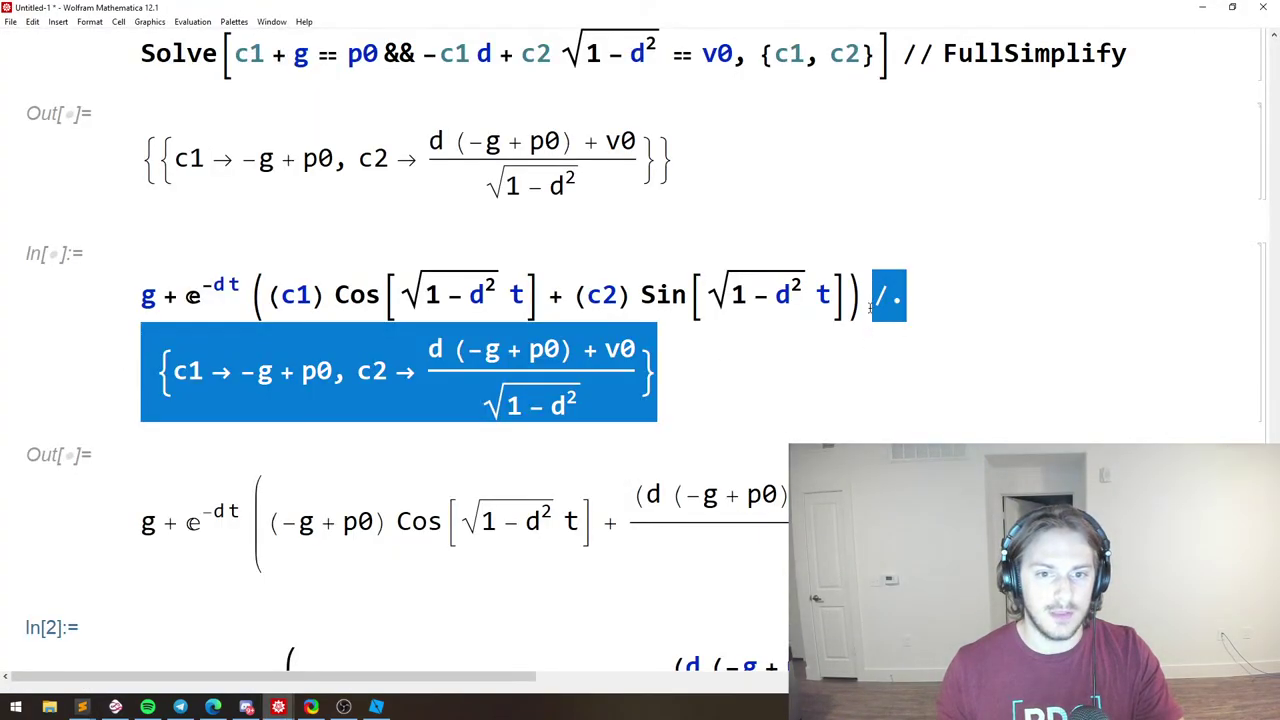
key(alt+Tab)
key(alt+Tab)
key(Tab)
scroll(519, 446, down, 5)
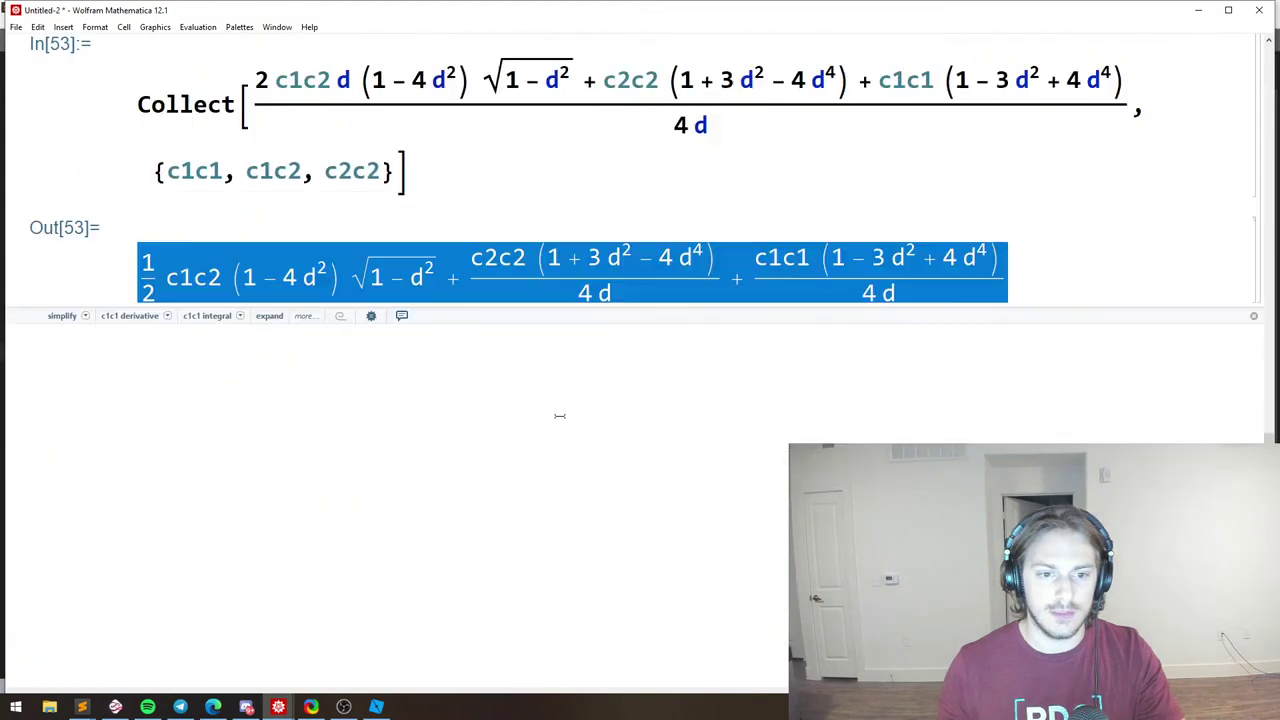
click(517, 449)
text(/. {c1 -> -g + p0, c2 -> (d (-g + p0) + v0)/Sqrt[1 - d^2]})
key(ctrl+z)
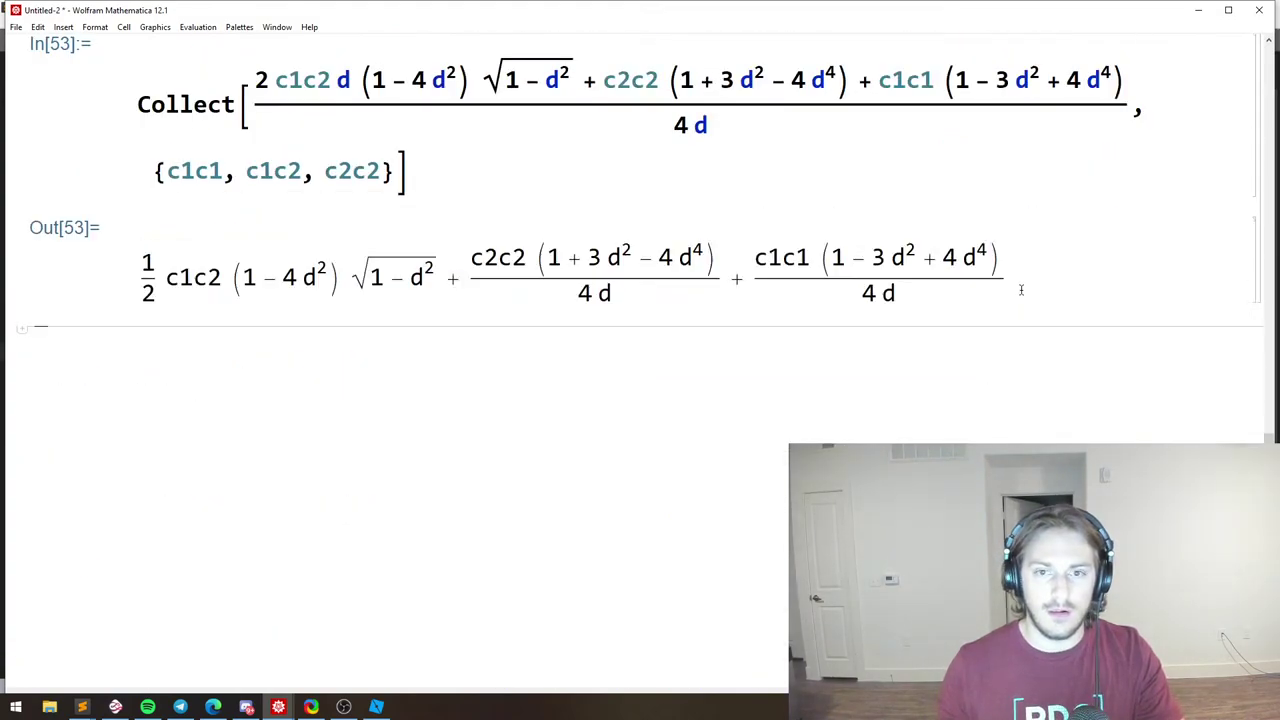
Append /. {c1 → -g + p0, c2 → (d (-g + p0) + v0)/√(1 - d^2)} to the collected expression and evaluate it.
click(1021, 288)
text(/. {c1 → -g + p0, c2 → (d (-g + p0) + v0)/√(1 - d^2)})
key(shift+Return)
click(730, 370)
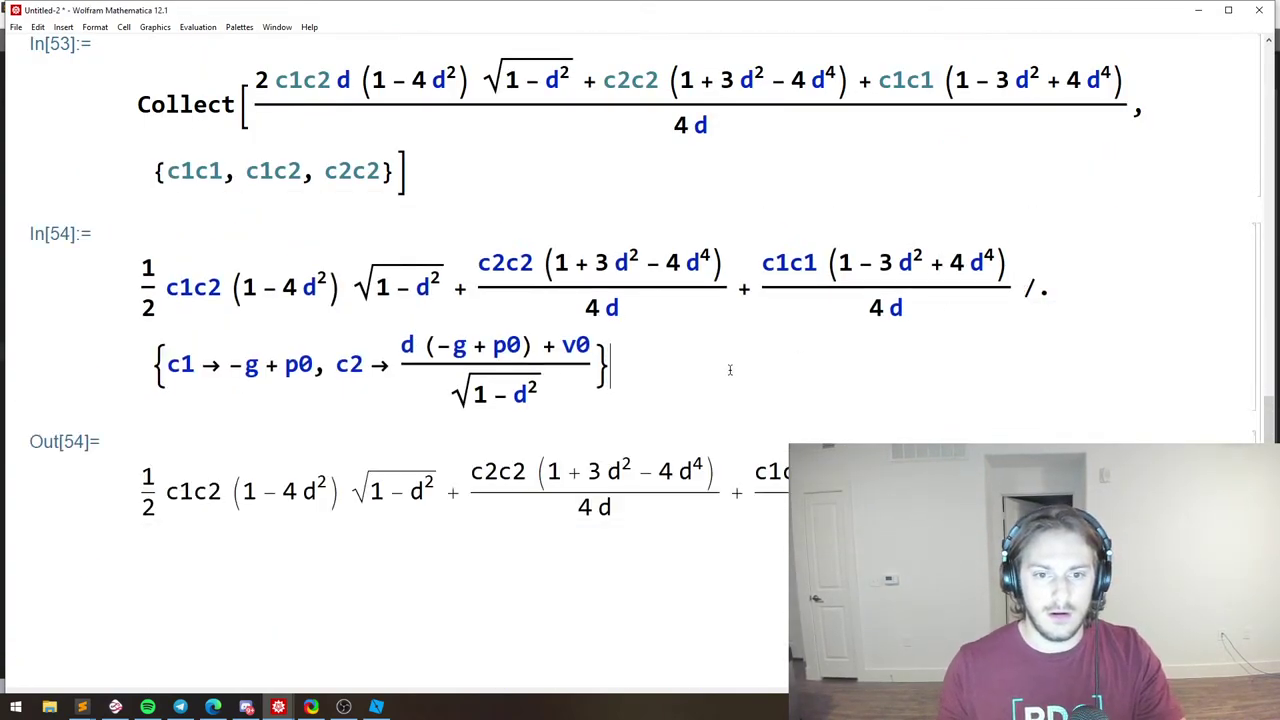
text(//)
key(ctrl+z)
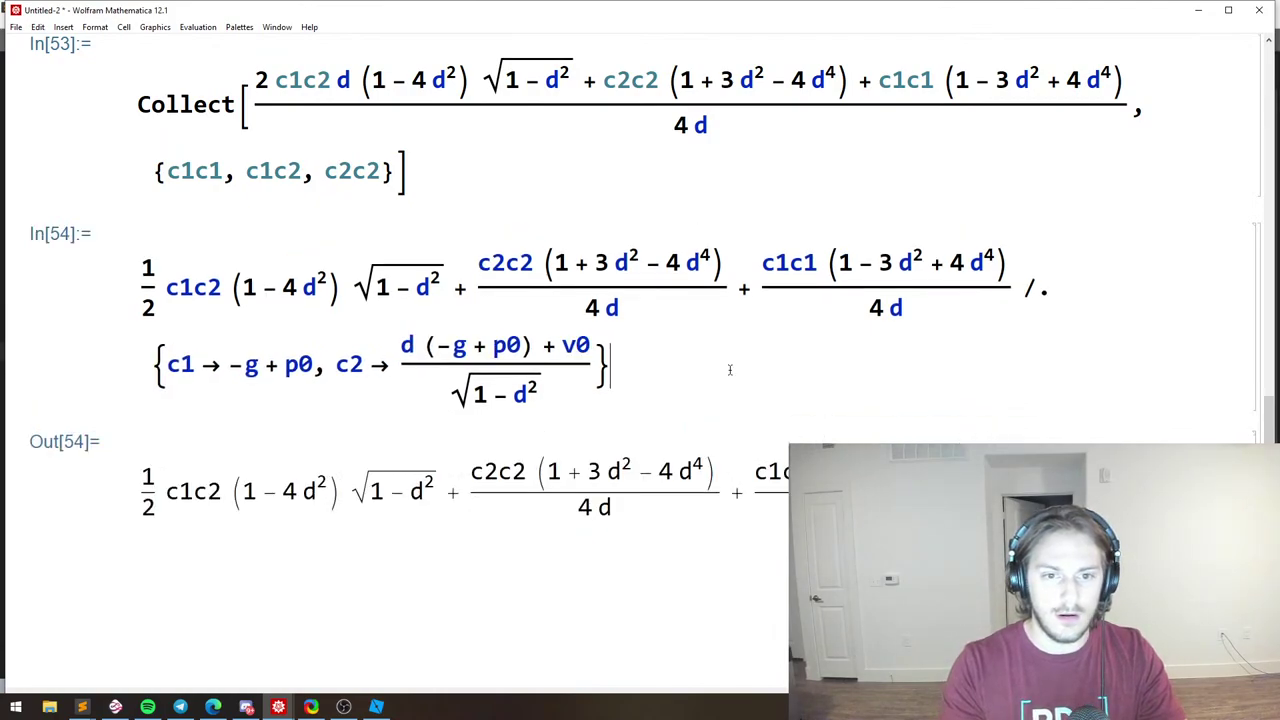
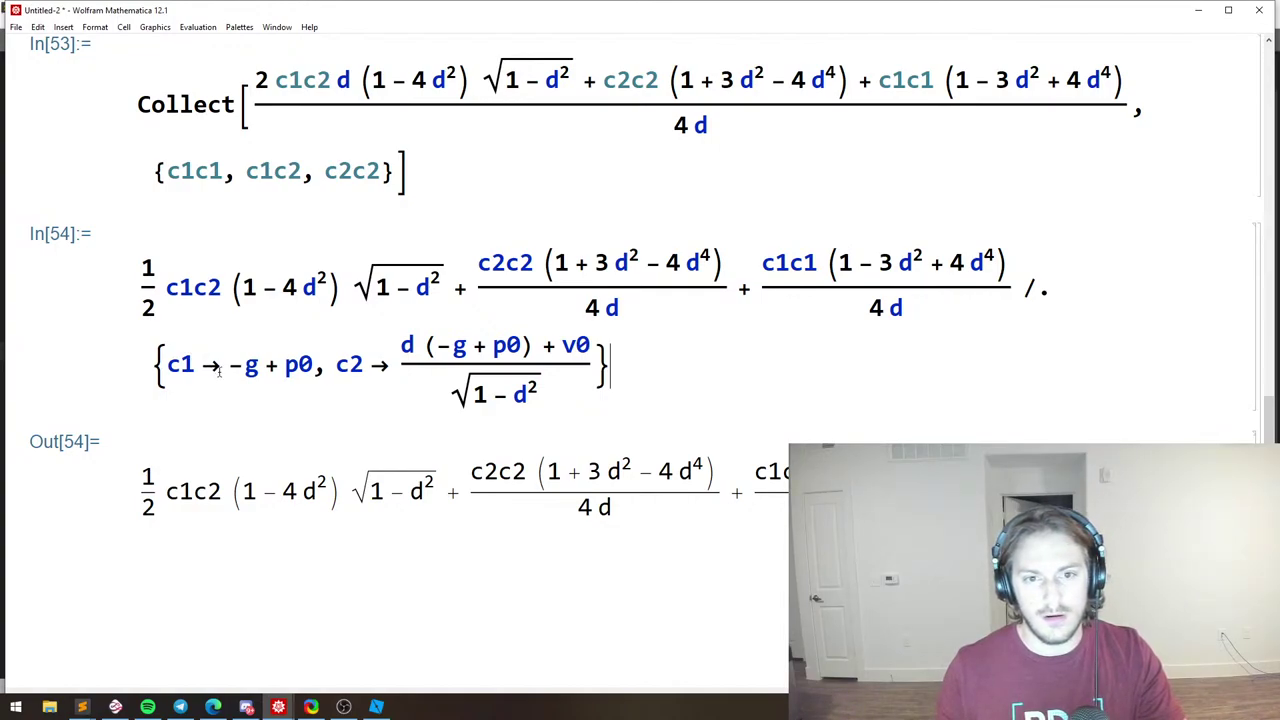
Split c1c2, c2c2 and c1c1 into the products c1 c2, c2 c2 and c1 c1 in the substitution expression and re-evaluate it.
click(221, 367)
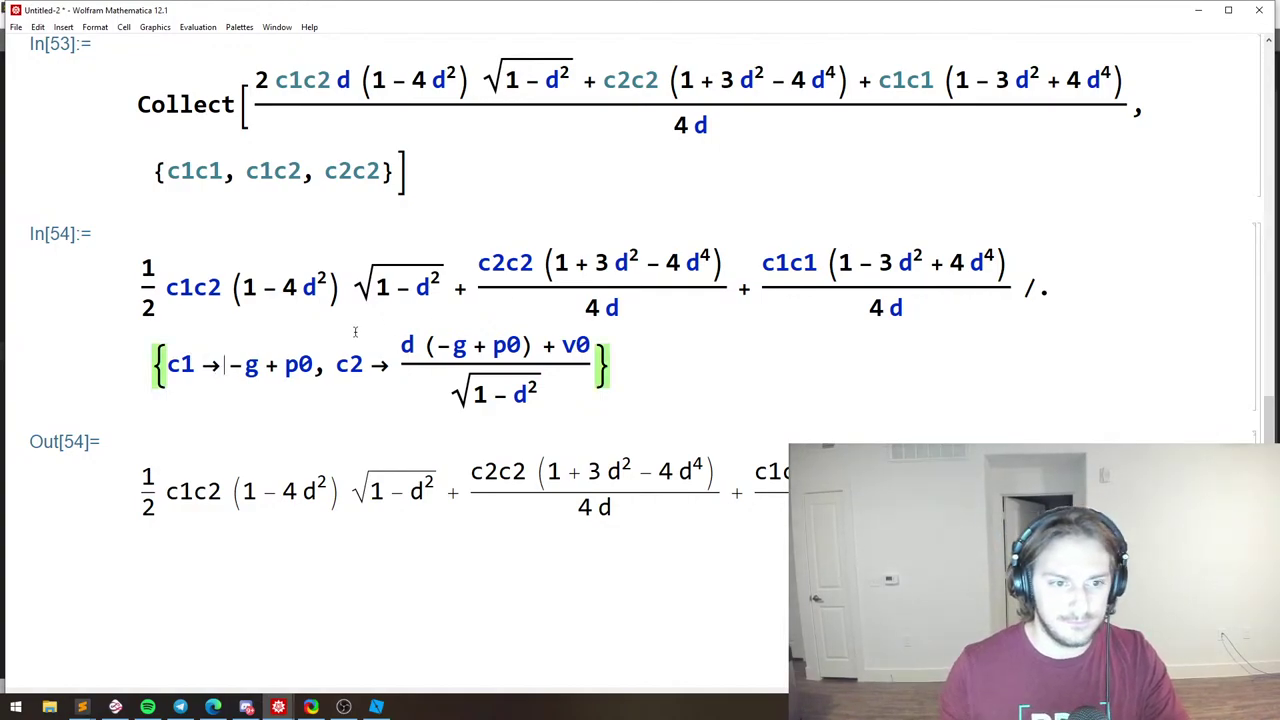
click(198, 288)
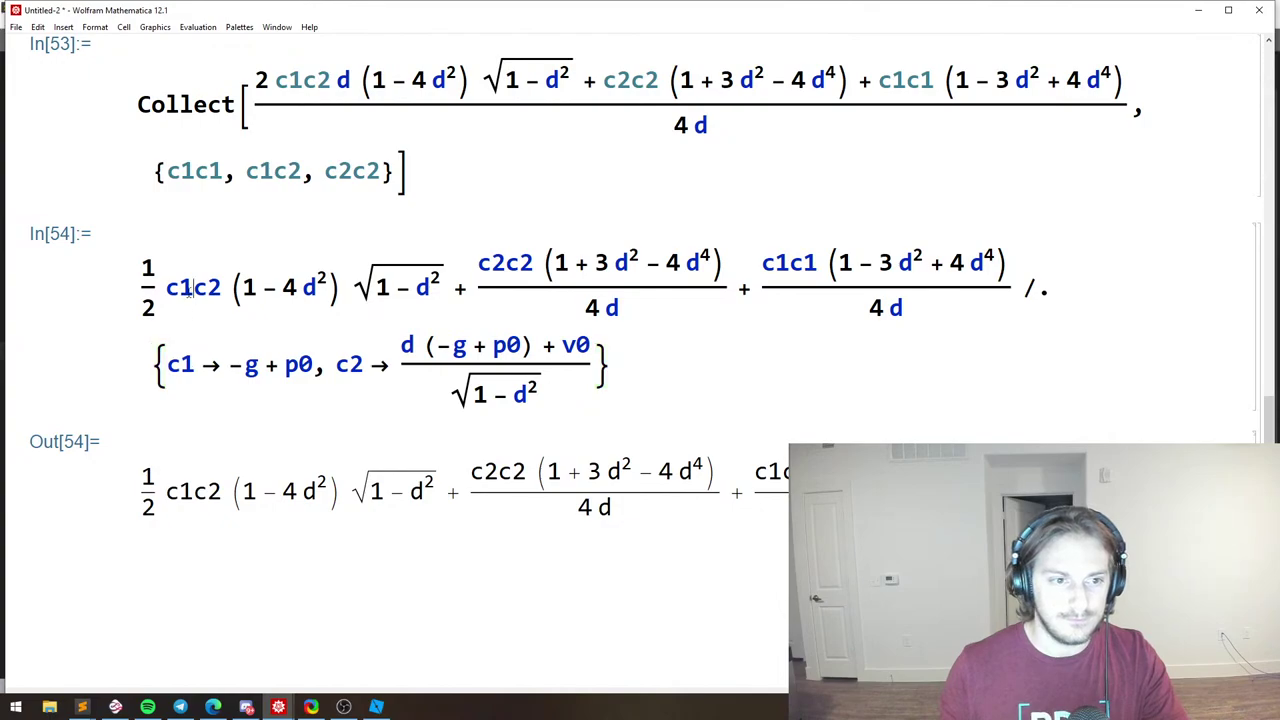
click(514, 238)
click(806, 238)
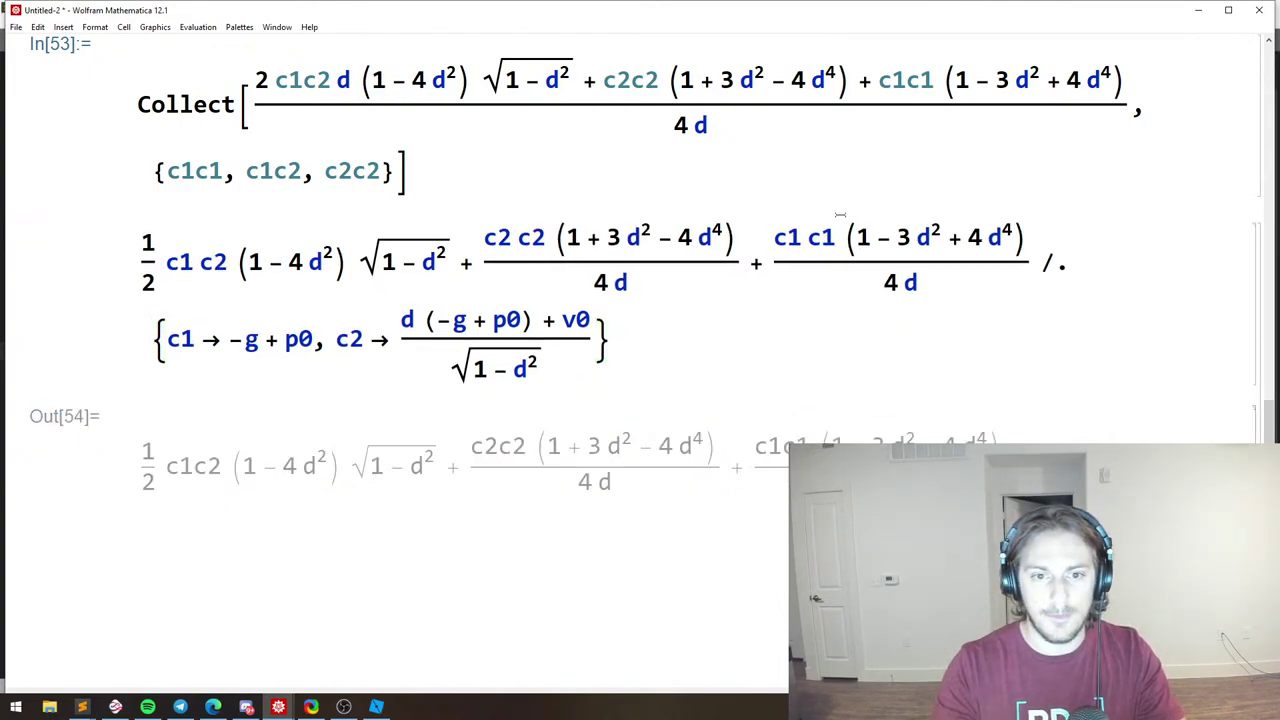
key(shift+Return)
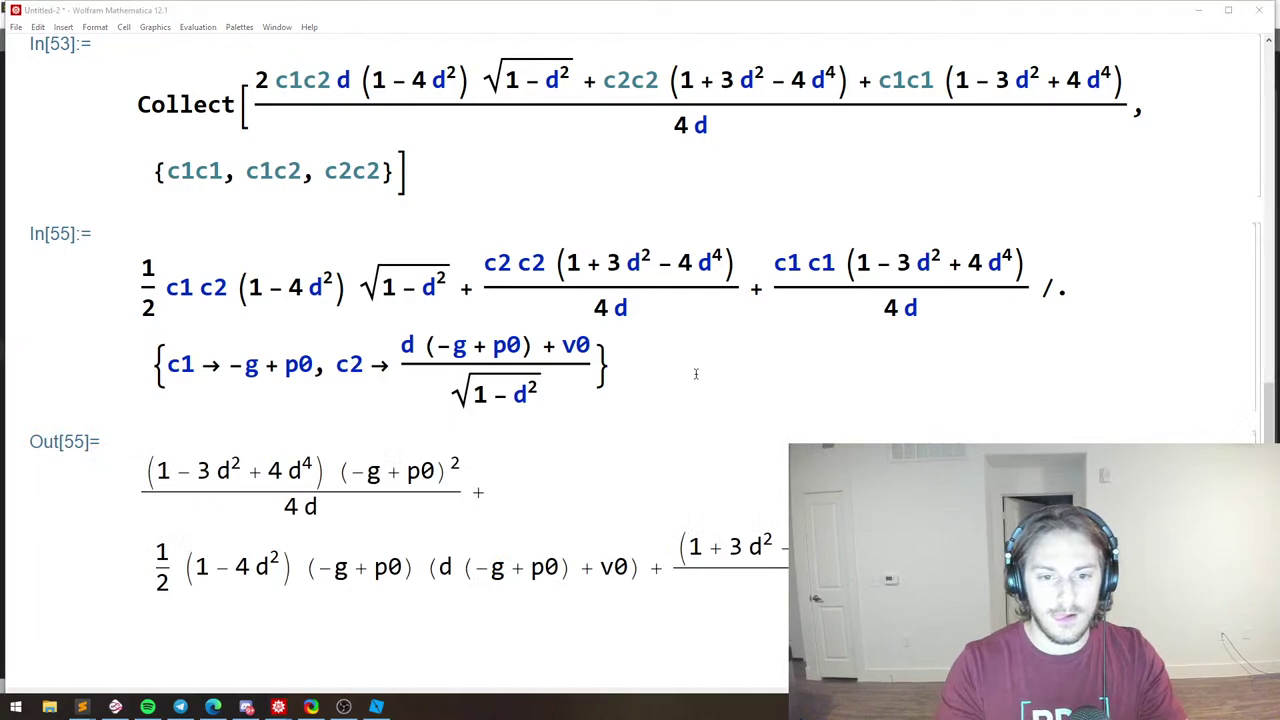
Append // Expand // Simplify to the substituted expression and evaluate it.
key(super)
click(697, 372)
text(// Ex)
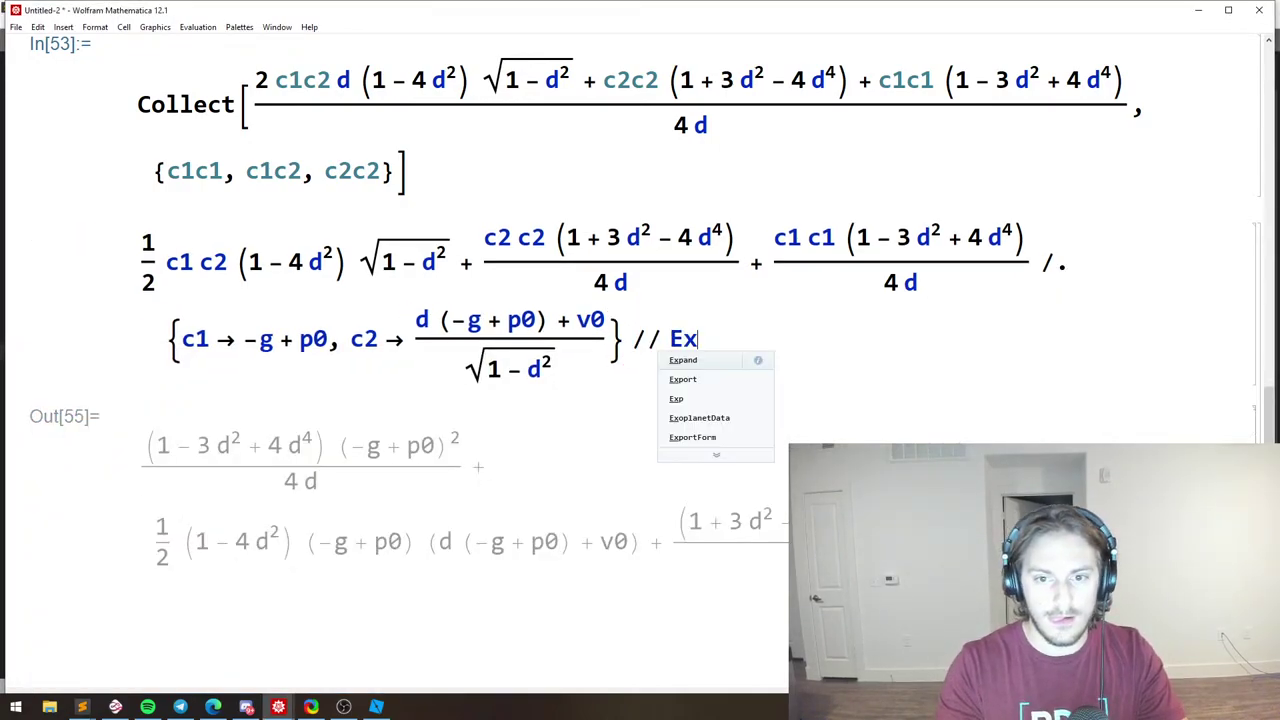
text(pand)
key(shift+Return)
text(// Simplify)
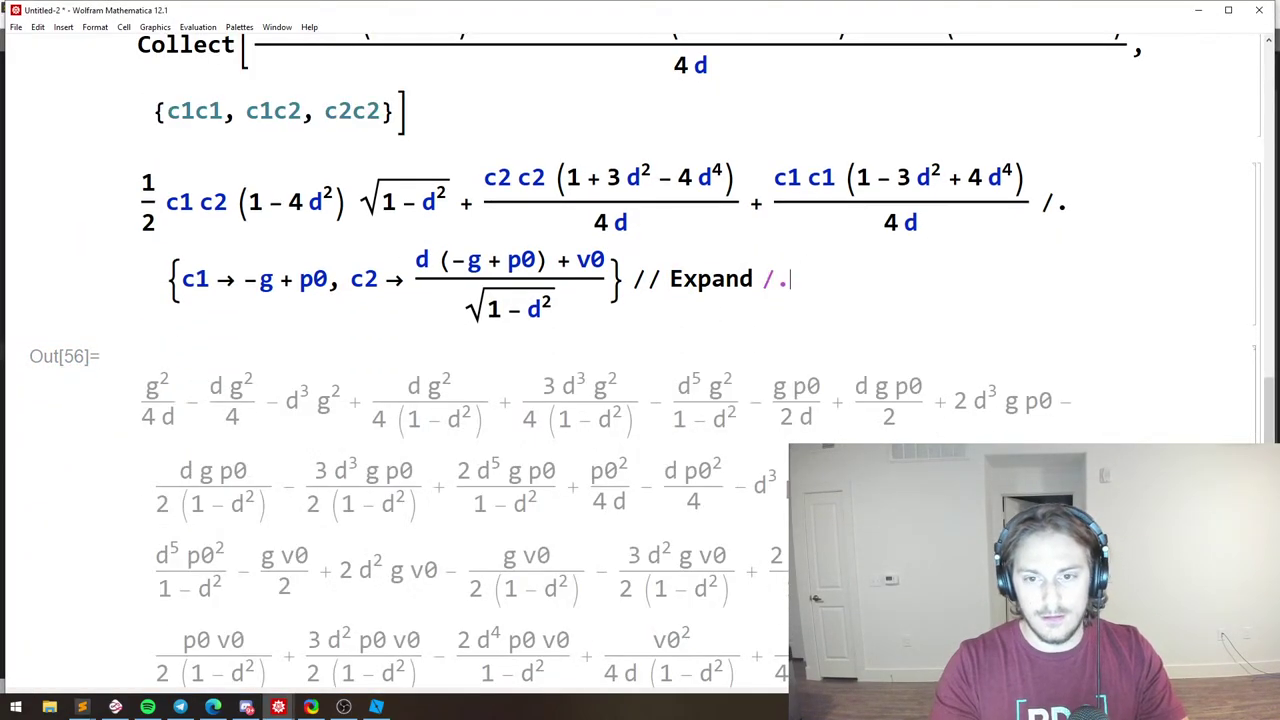
key(shift+Return)
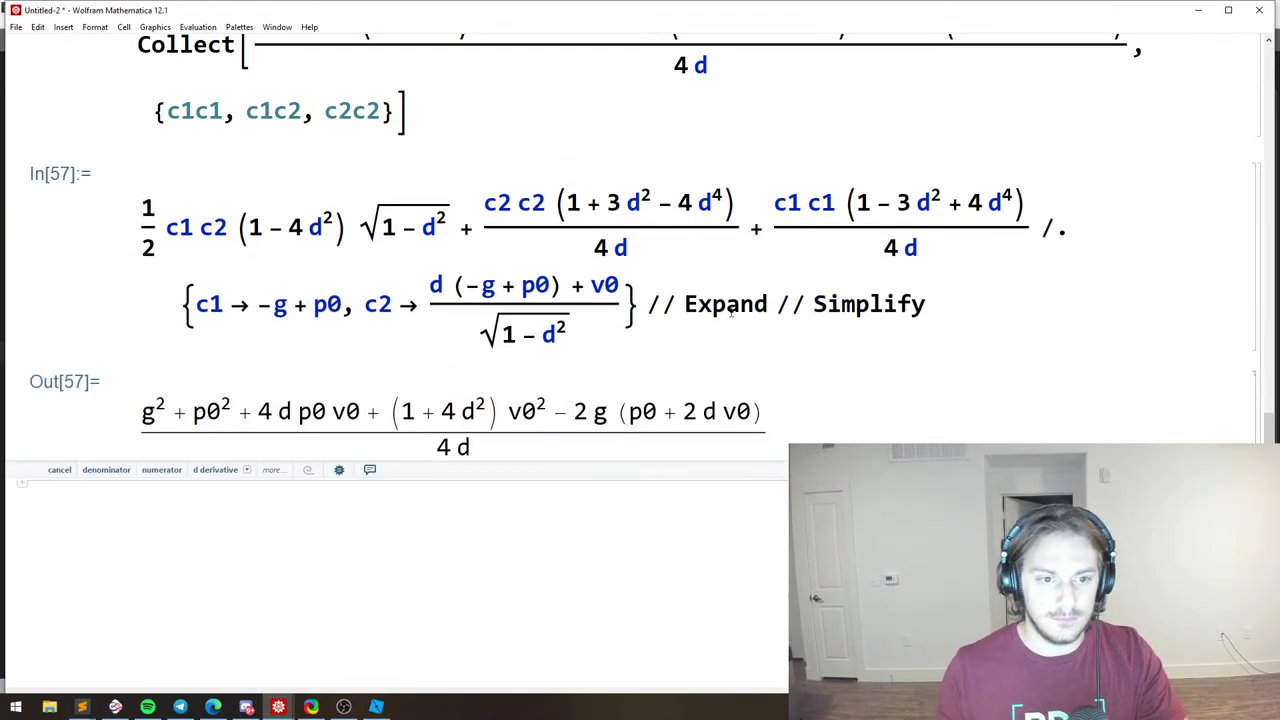
Examine the simplified output term by term, including the v0^2 coefficient (1 + 4 d^2) and the 4 d denominator.
click(404, 412)
drag(404, 412, 568, 412)
click(562, 412)
drag(456, 412, 524, 414)
click(584, 406)
click(482, 411)
drag(401, 412, 534, 412)
click(462, 412)
click(401, 412)
click(521, 411)
click(506, 411)
click(542, 413)
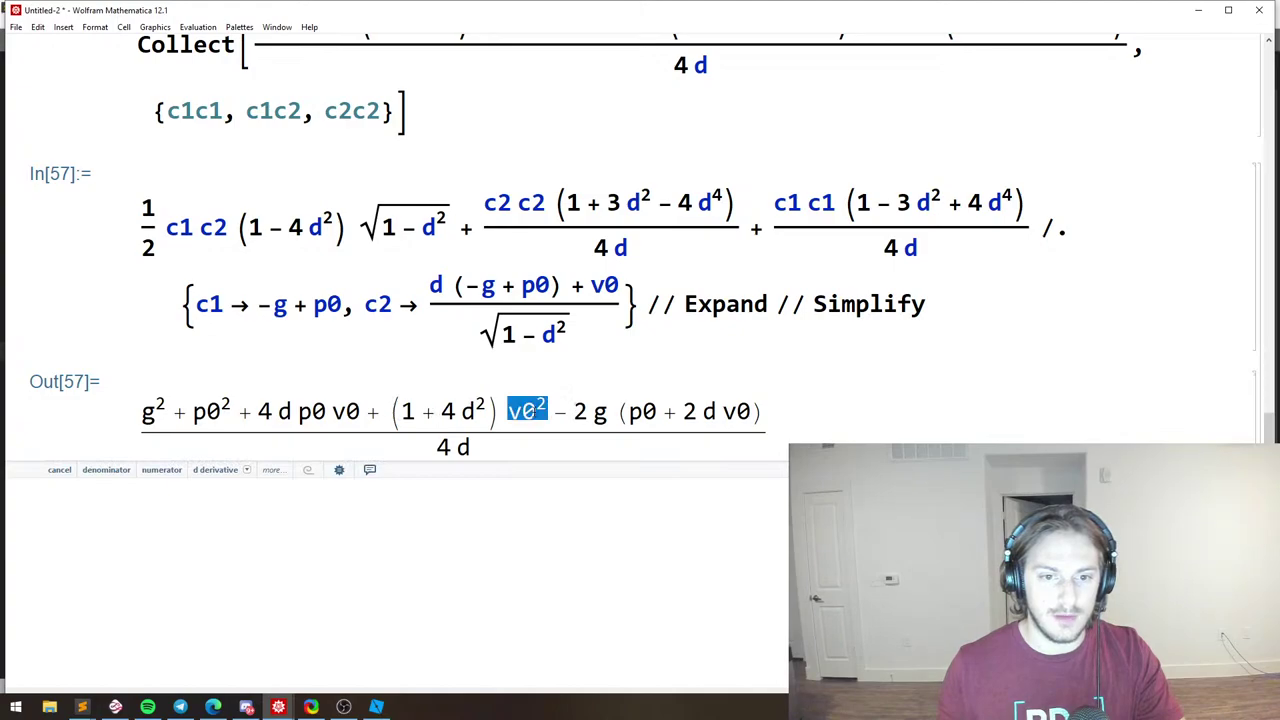
click(390, 411)
double_click(407, 411)
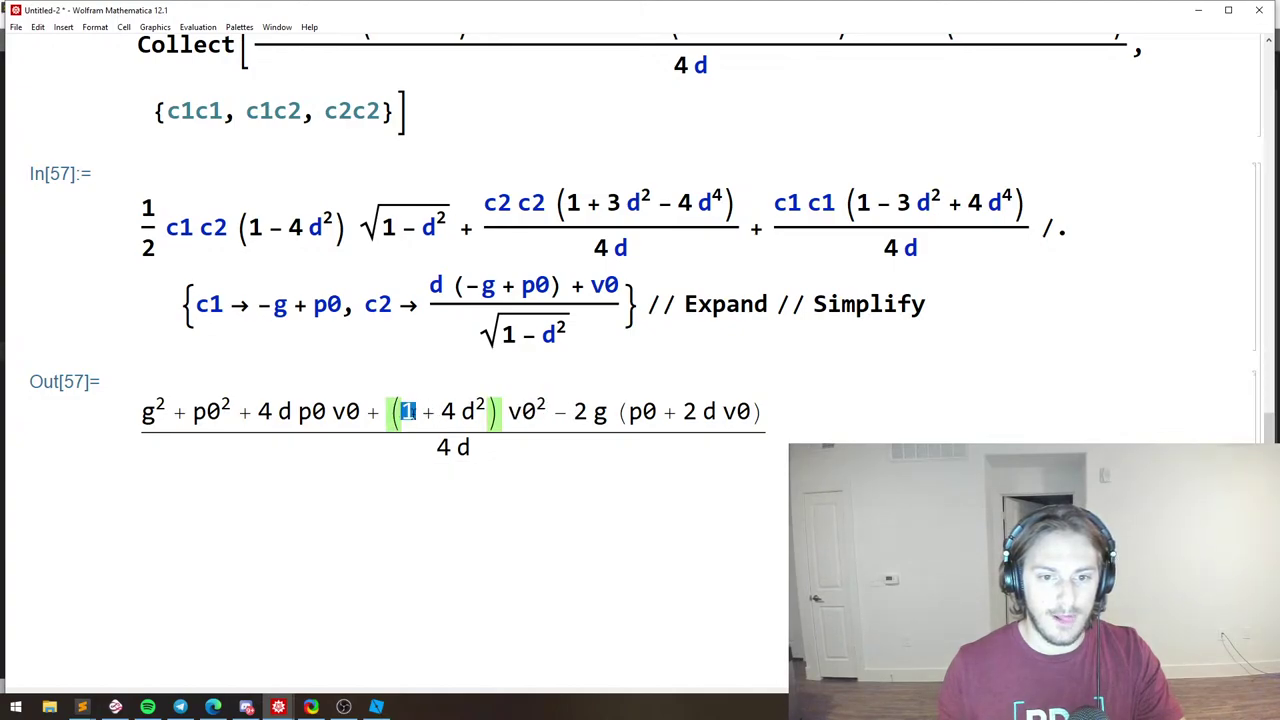
double_click(515, 411)
drag(436, 447, 555, 452)
Compare the simplified result with the p1p1 and v0v0 form of the under damped integral in the Sublime Text notes.
key(alt+Tab)
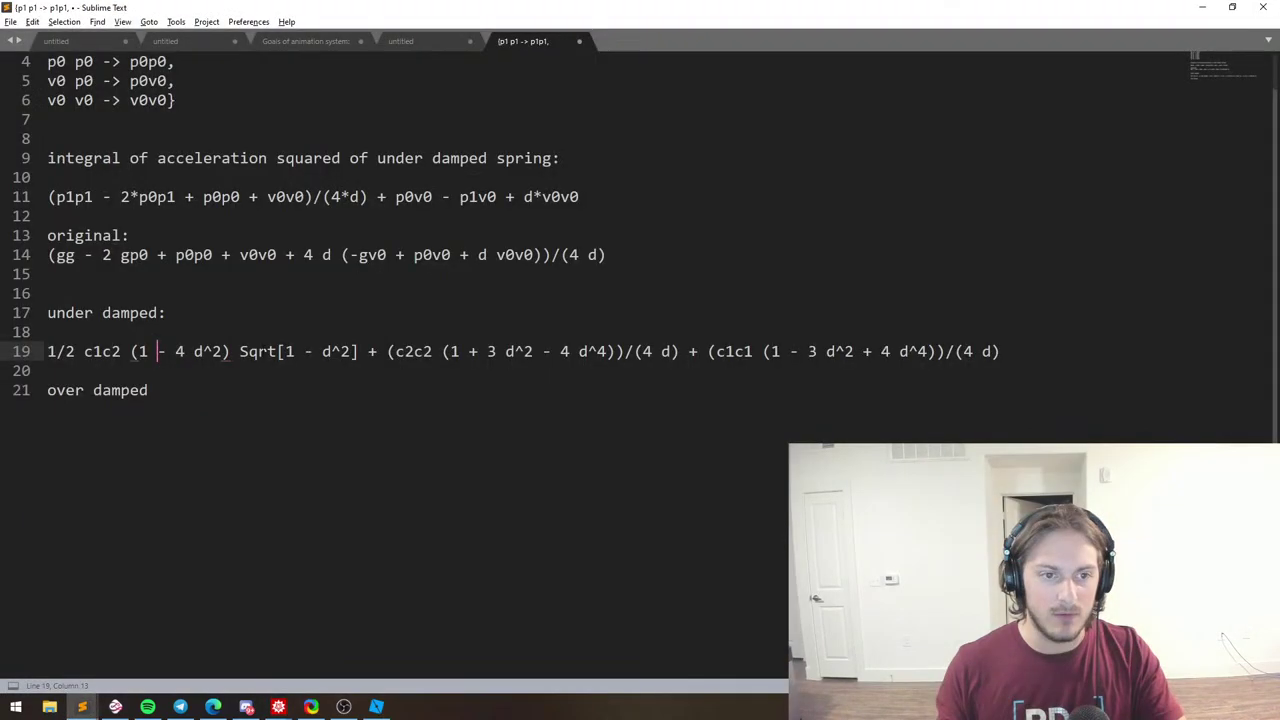
drag(268, 197, 368, 197)
key(alt+Tab)
key(alt+Tab)
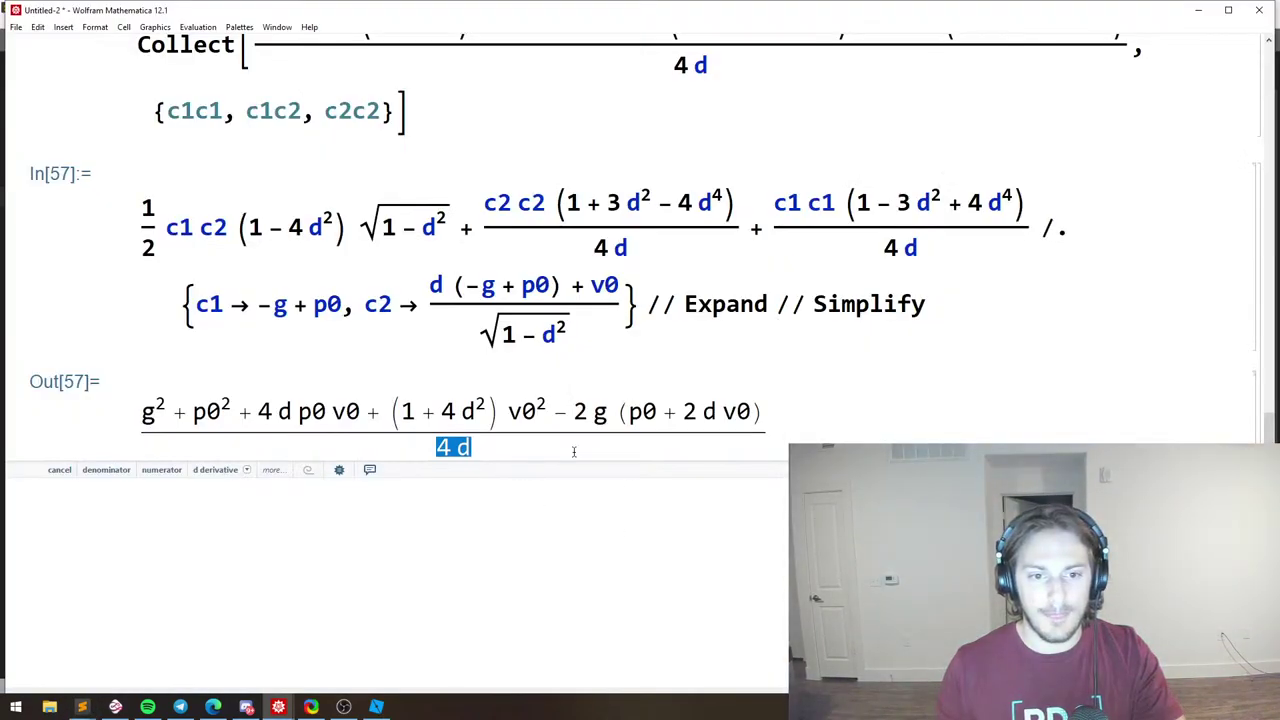
Look through the Untitled-2 and Untitled-1 notebooks for the over damped Solve output with the c1 and c2 rules.
scroll(413, 463, up, 10)
scroll(413, 463, up, 2)
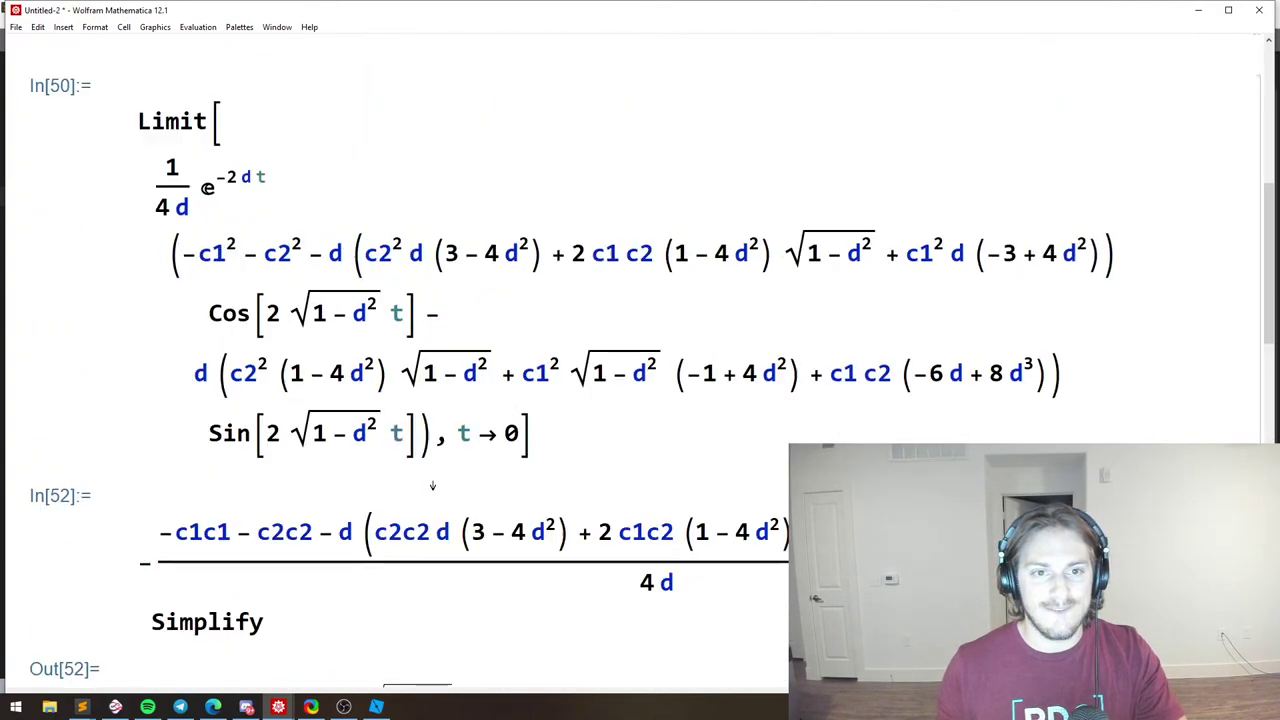
key(alt+Tab)
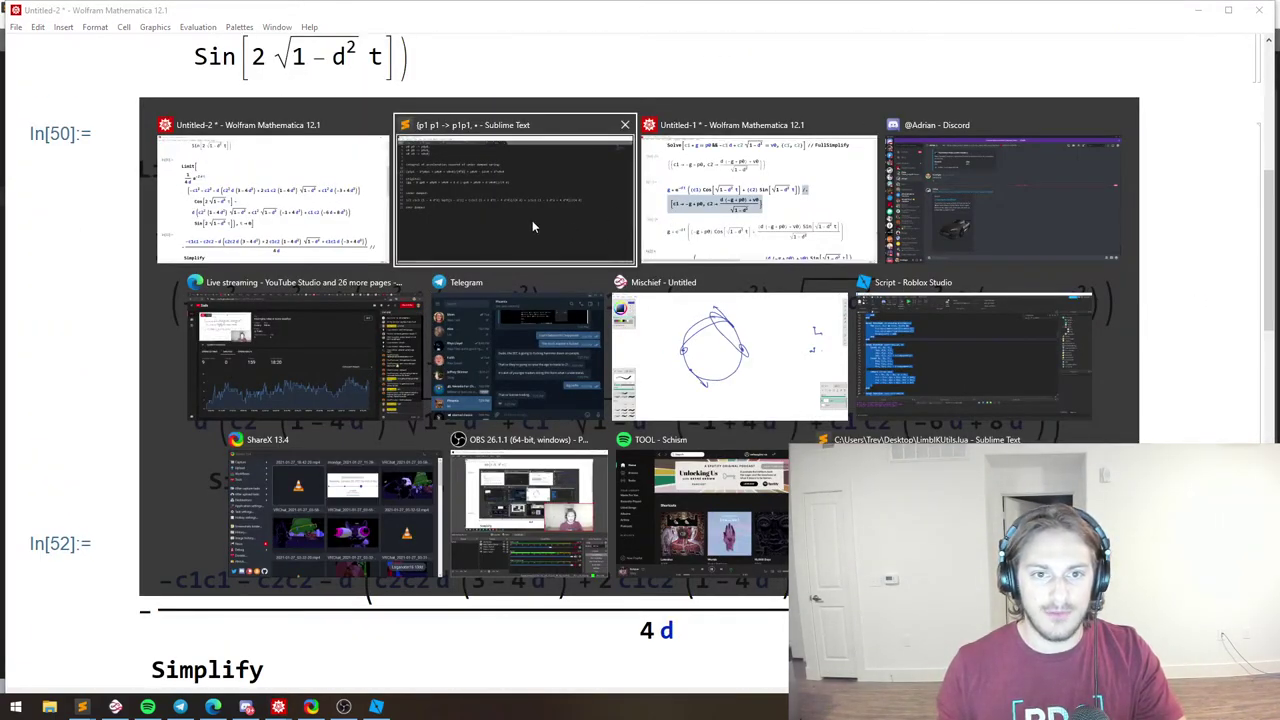
key(alt+Tab)
click(731, 223)
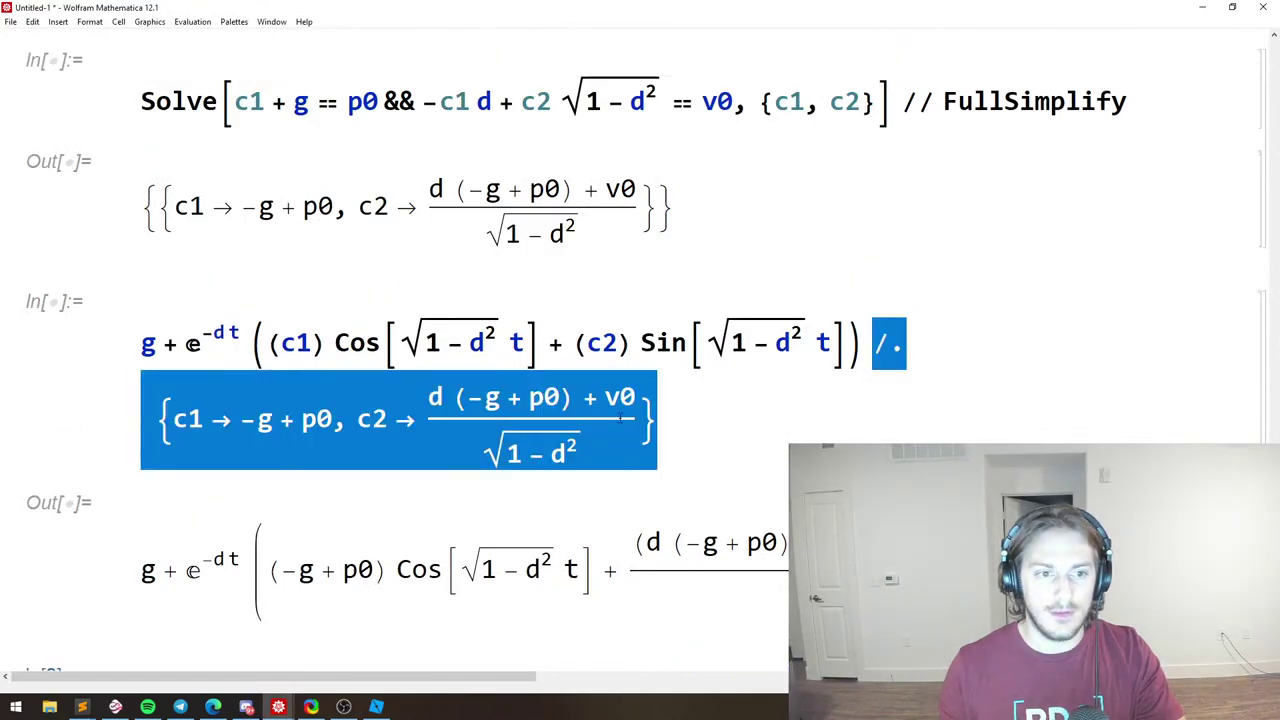
scroll(731, 222, down, 15)
scroll(646, 353, down, 20)
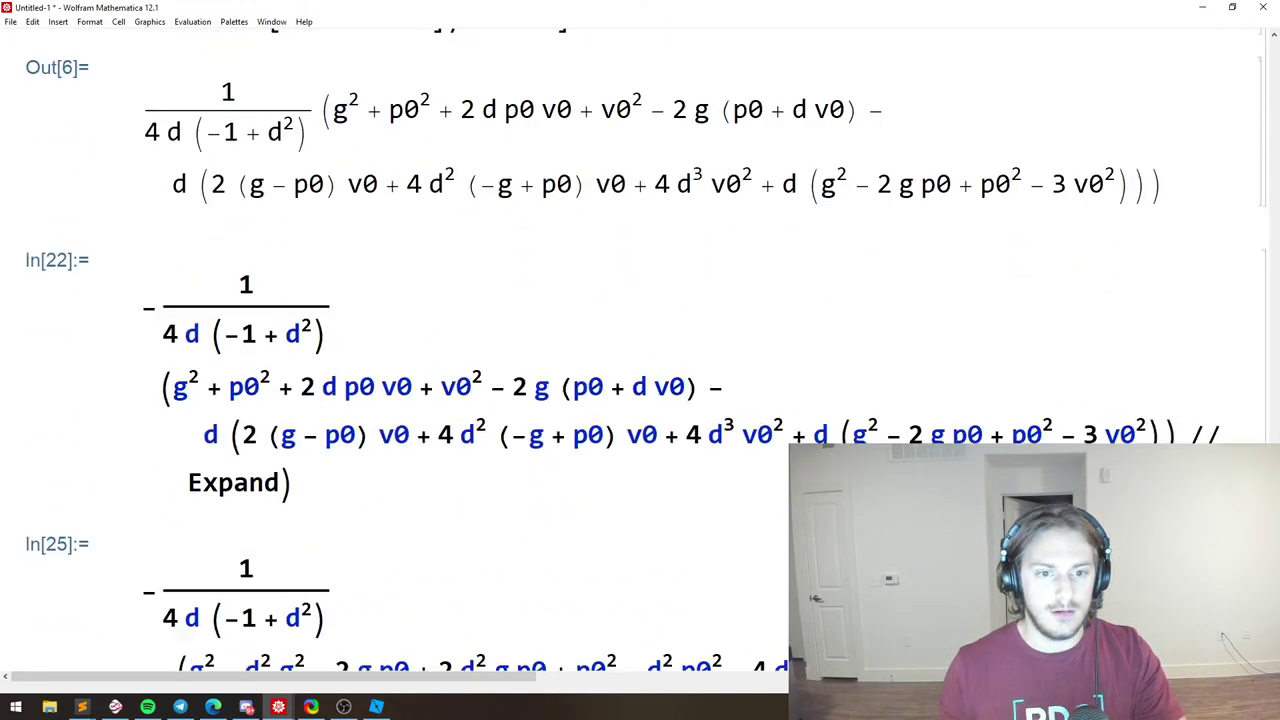
scroll(640, 350, down, 20)
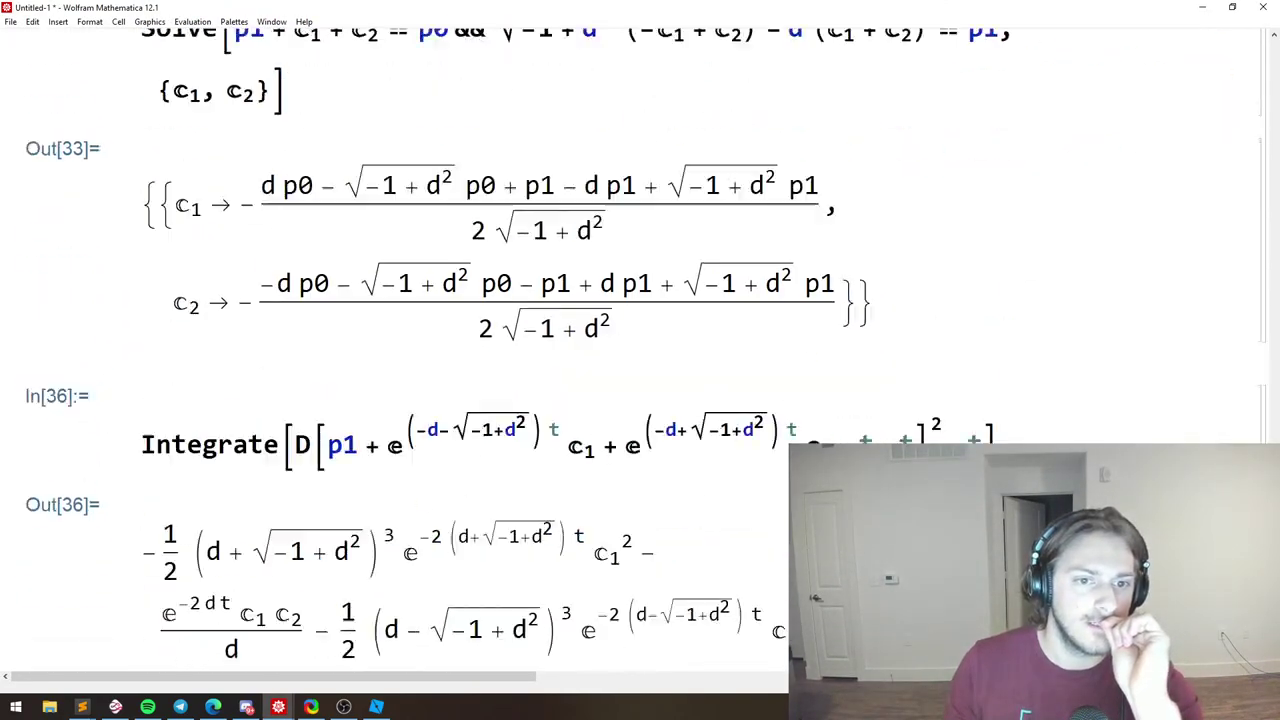
scroll(640, 350, up, 20)
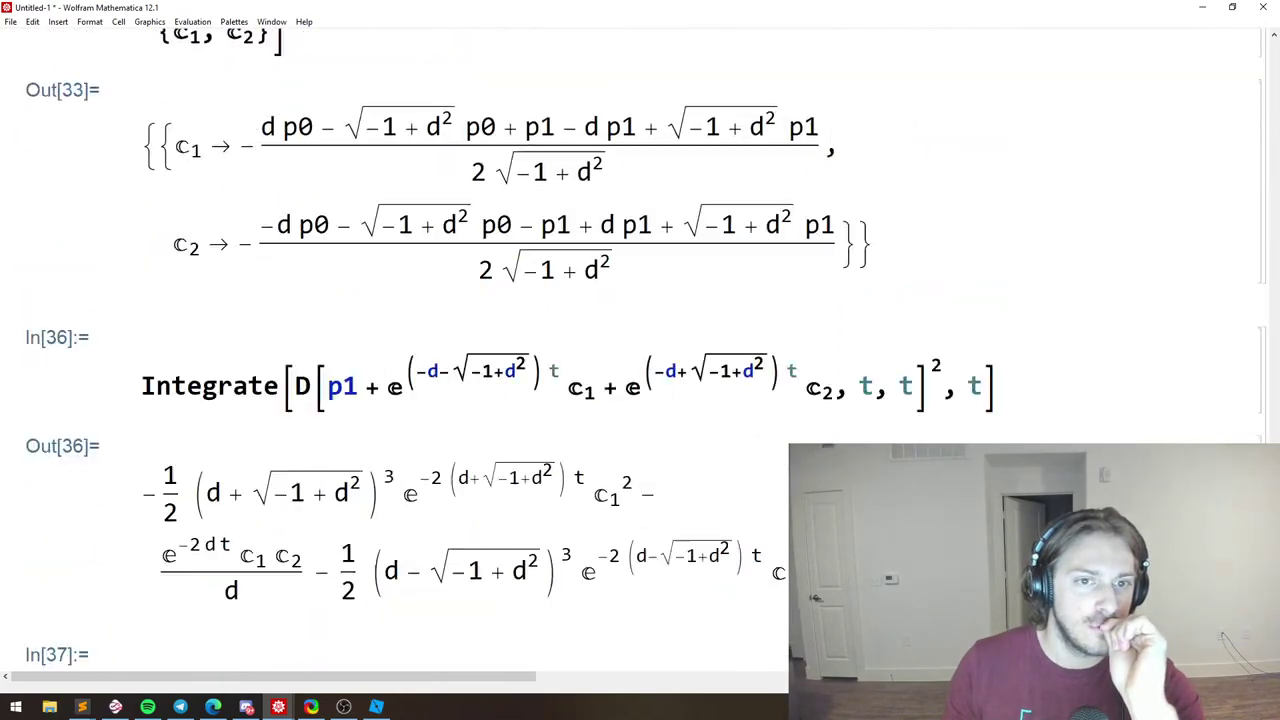
scroll(640, 350, up, 2)
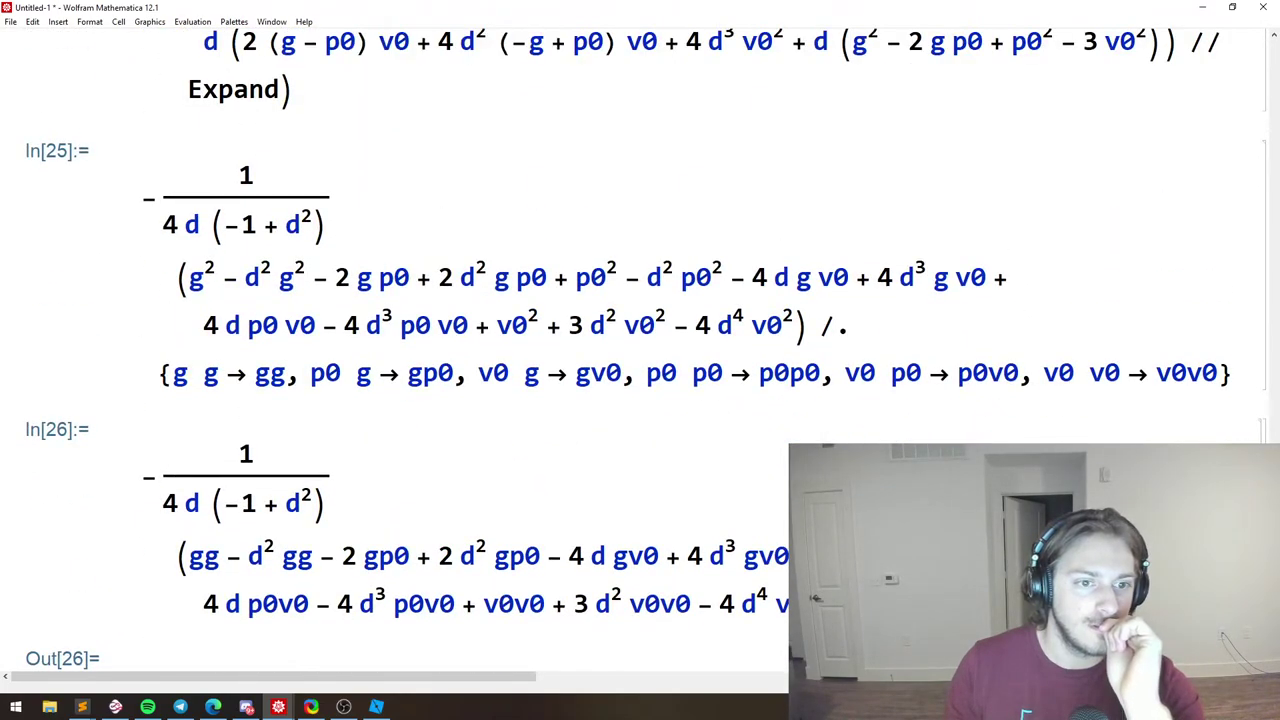
scroll(640, 350, down, 10)
scroll(640, 350, down, 1)
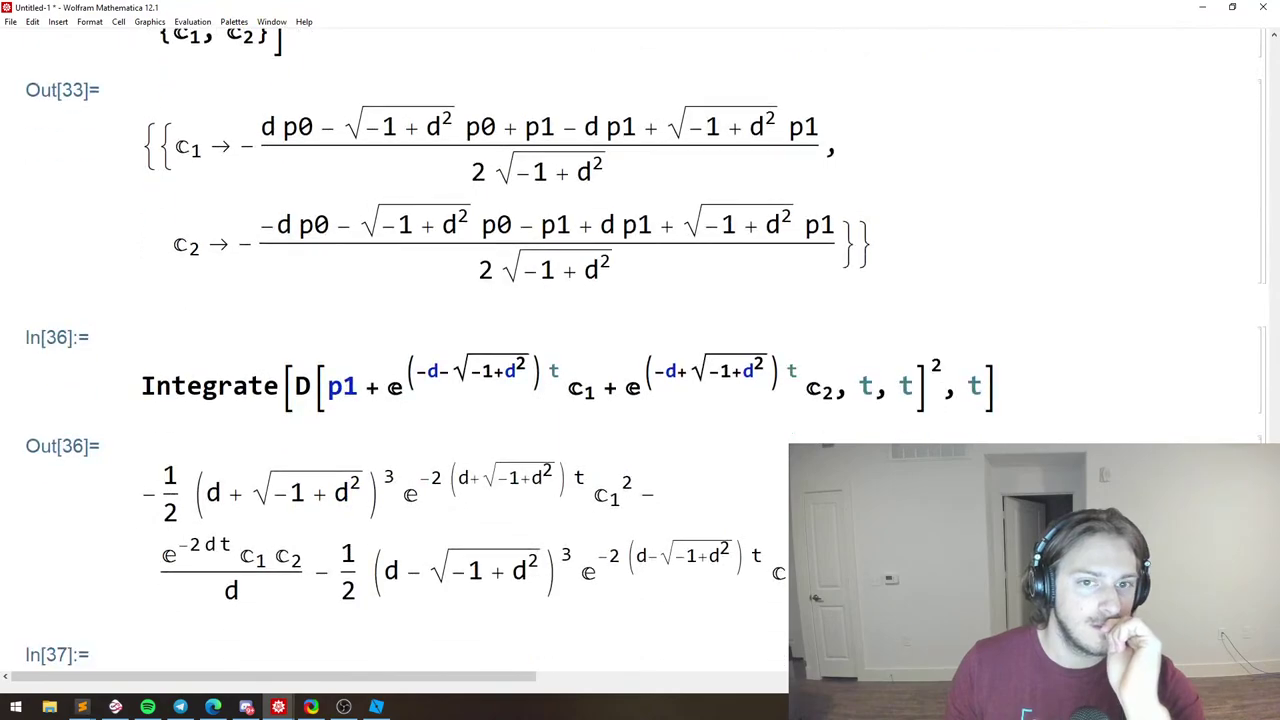
scroll(640, 350, up, 2)
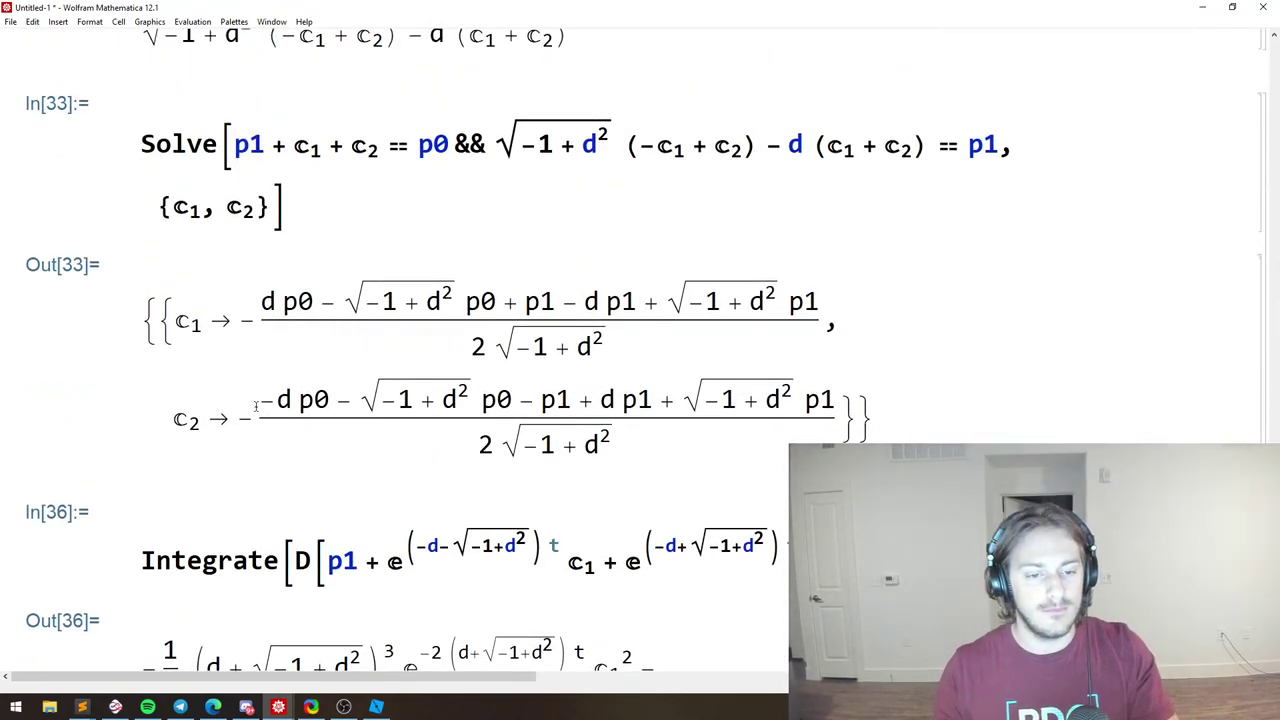
Copy the over damped C[1] and C[2] rules from the Solve output into the Sublime Text notes under the heading "over damped:".
key(alt+Tab)
key(alt+Tab)
key(alt+Tab)
key(alt+Tab)
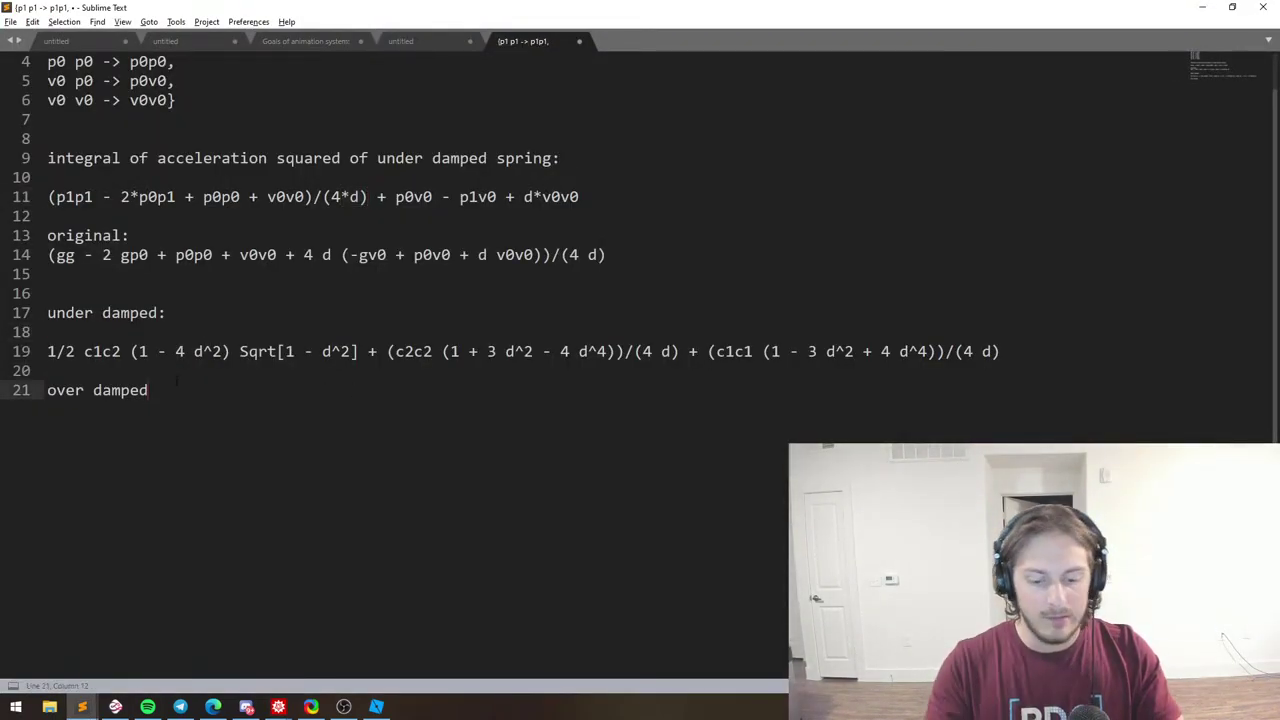
click(156, 326)
key(alt+Tab)
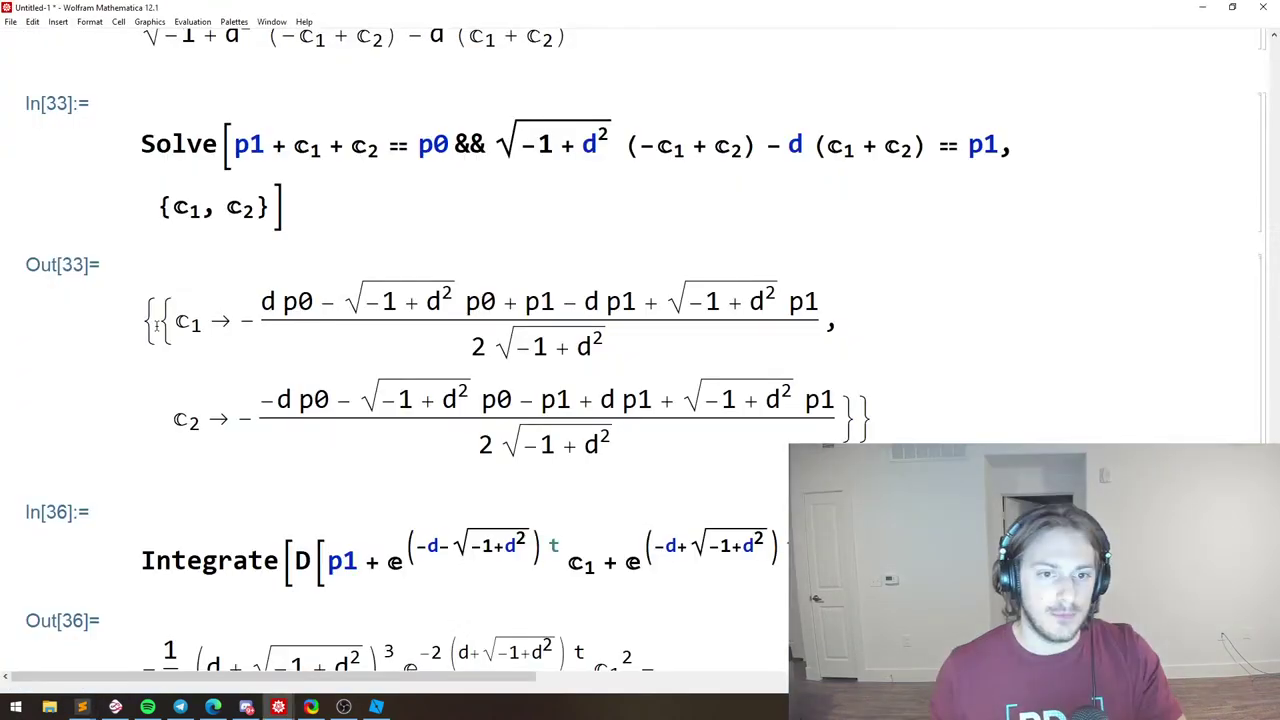
drag(176, 322, 840, 430)
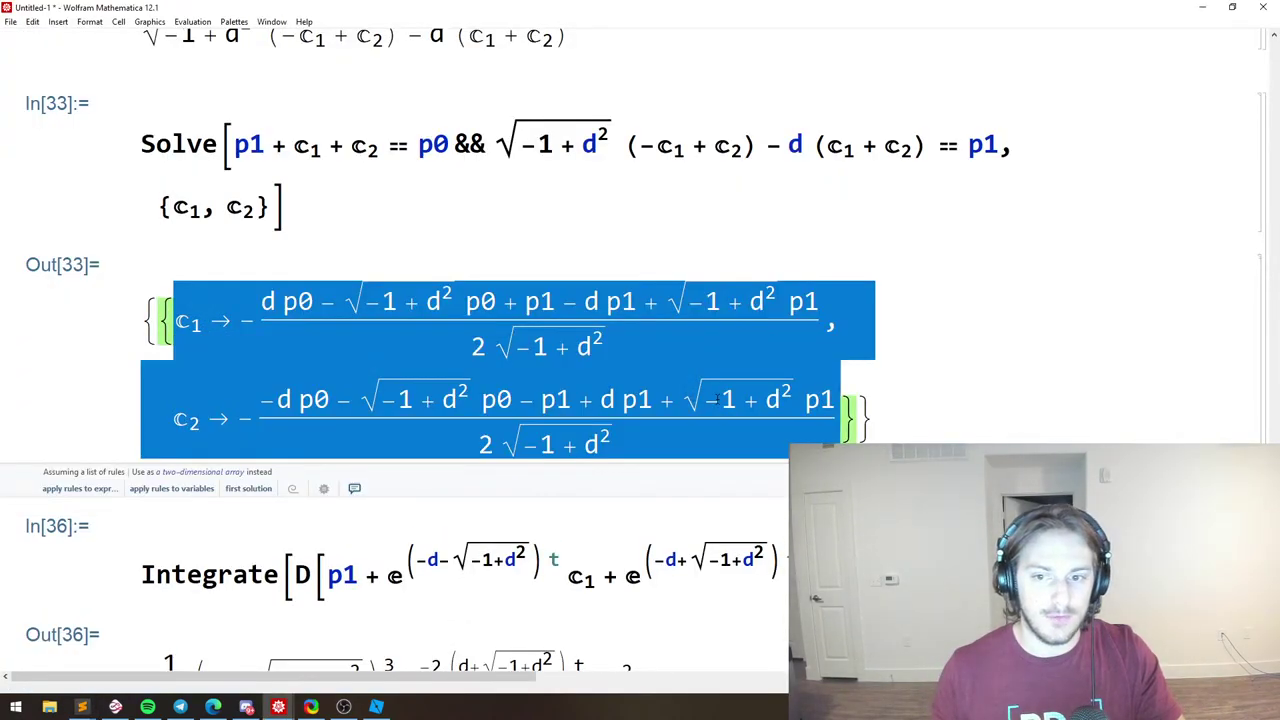
key(alt+Tab)
click(190, 392)
key(Return)
text(C[1] -> -((d p0 - Sqrt[-1 + d^2] p0 + p1 - d p1 + Sqrt[-1 + d^2] p1)/(   2 Sqrt[-1 + d^2])), C[  2] -> -((-d p0 - Sqrt[-1 + d^2] p0 - p1 + d p1 + Sqrt[-1 + d^2] p1)/(   2 Sqrt[-1 + d^2])))
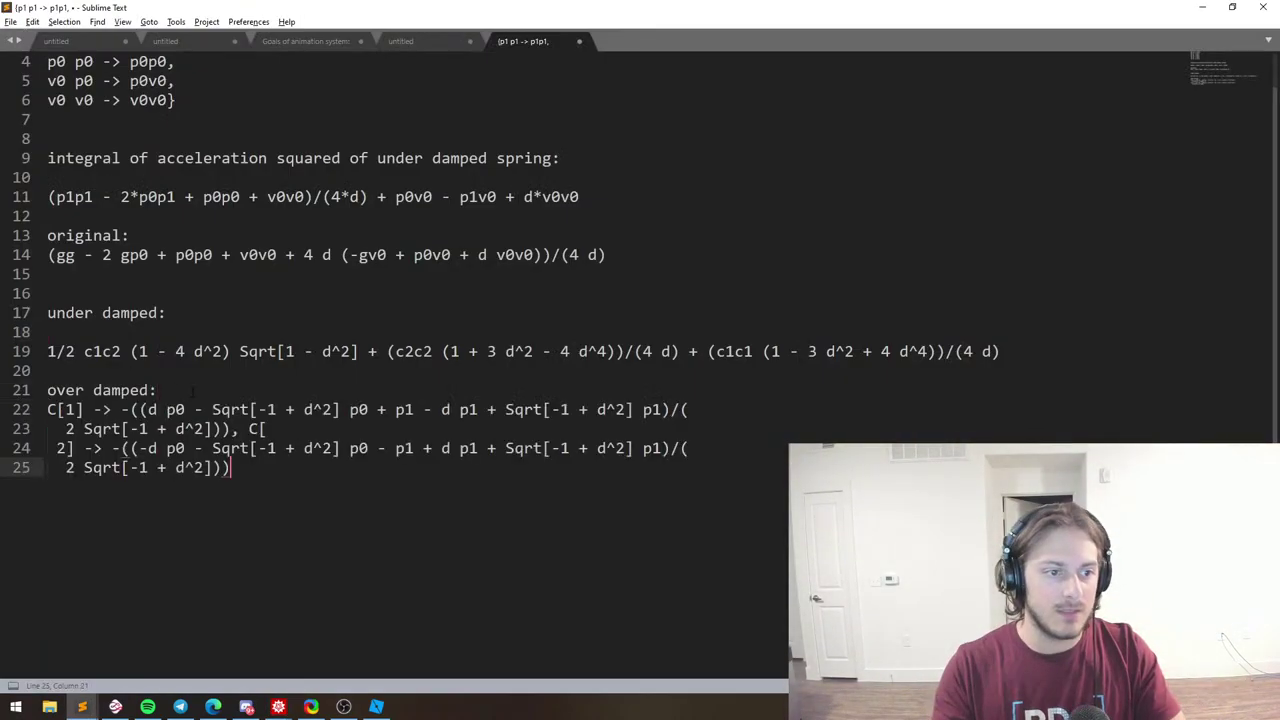
Remove the stray line breaks and indents from the pasted rules so C[1] and C[2] each occupy a single line.
click(65, 429)
ctrl+click(65, 467)
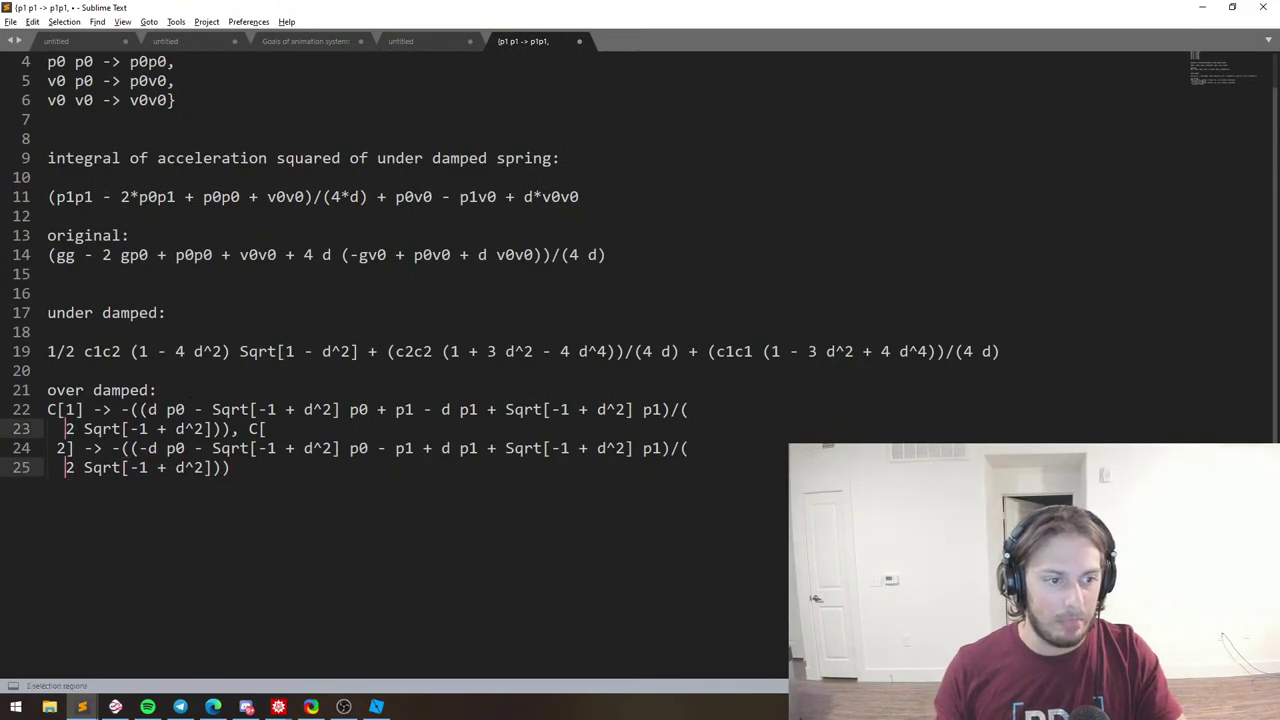
key(BackSpace)
key(BackSpace)
key(BackSpace)
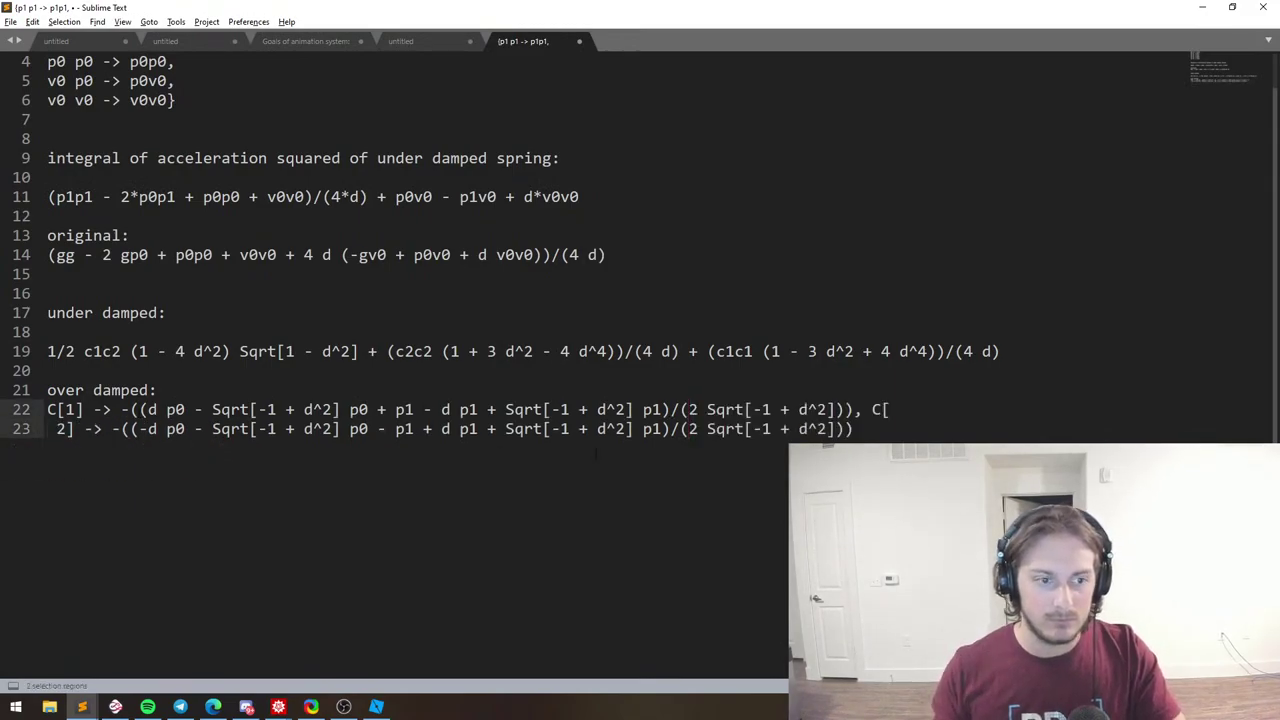
click(868, 409)
key(Return)
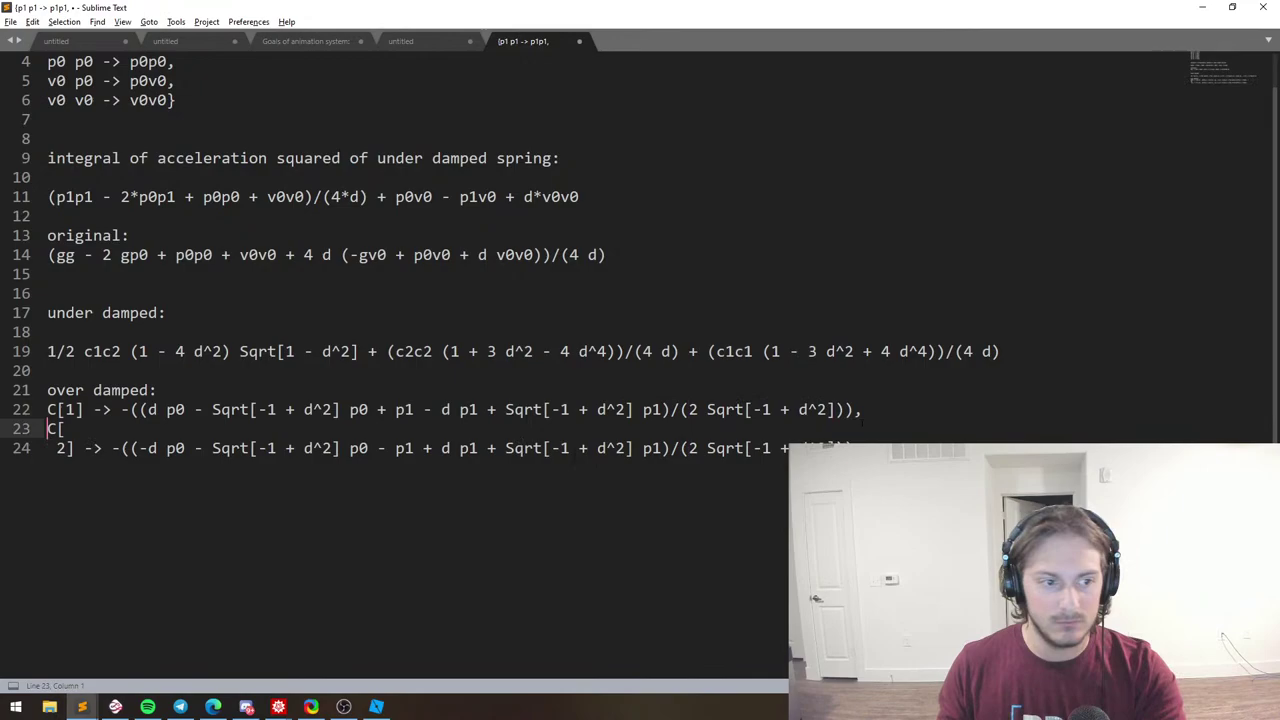
click(46, 456)
key(Delete)
key(BackSpace)
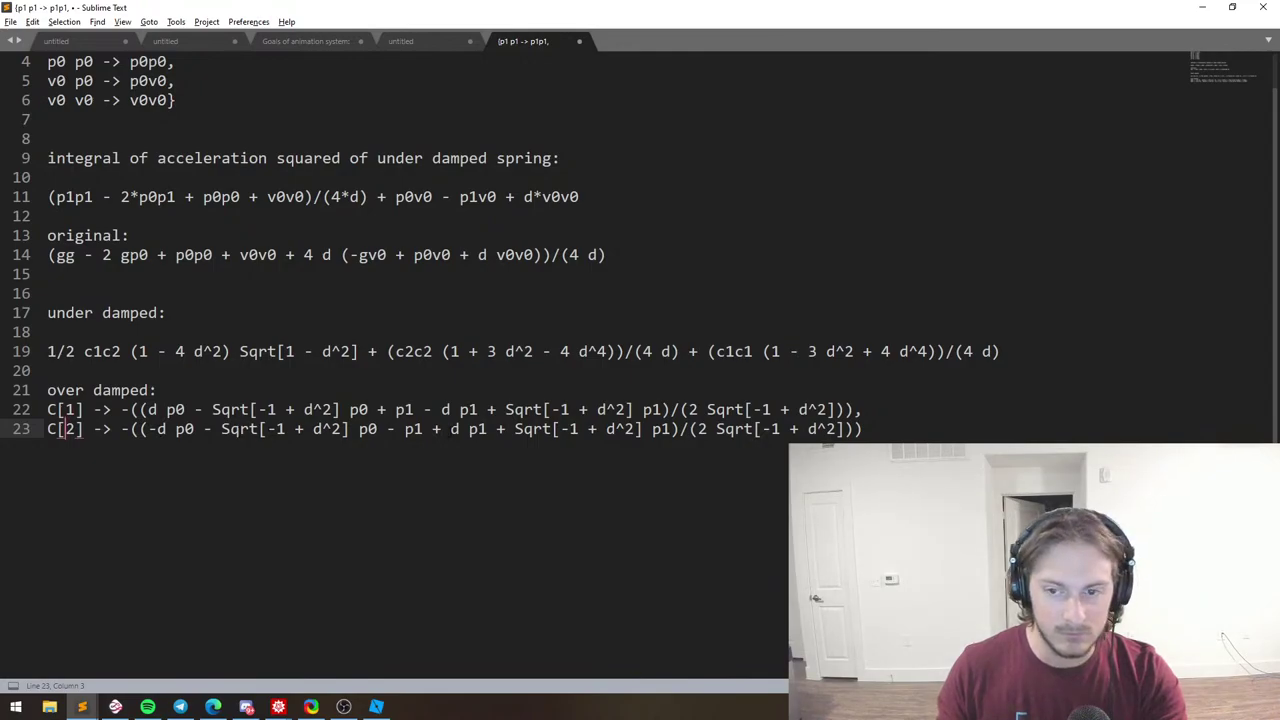
Delete the comma after the C[1] rule and the redundant outer parentheses in both rules, and add blank lines below them.
click(885, 416)
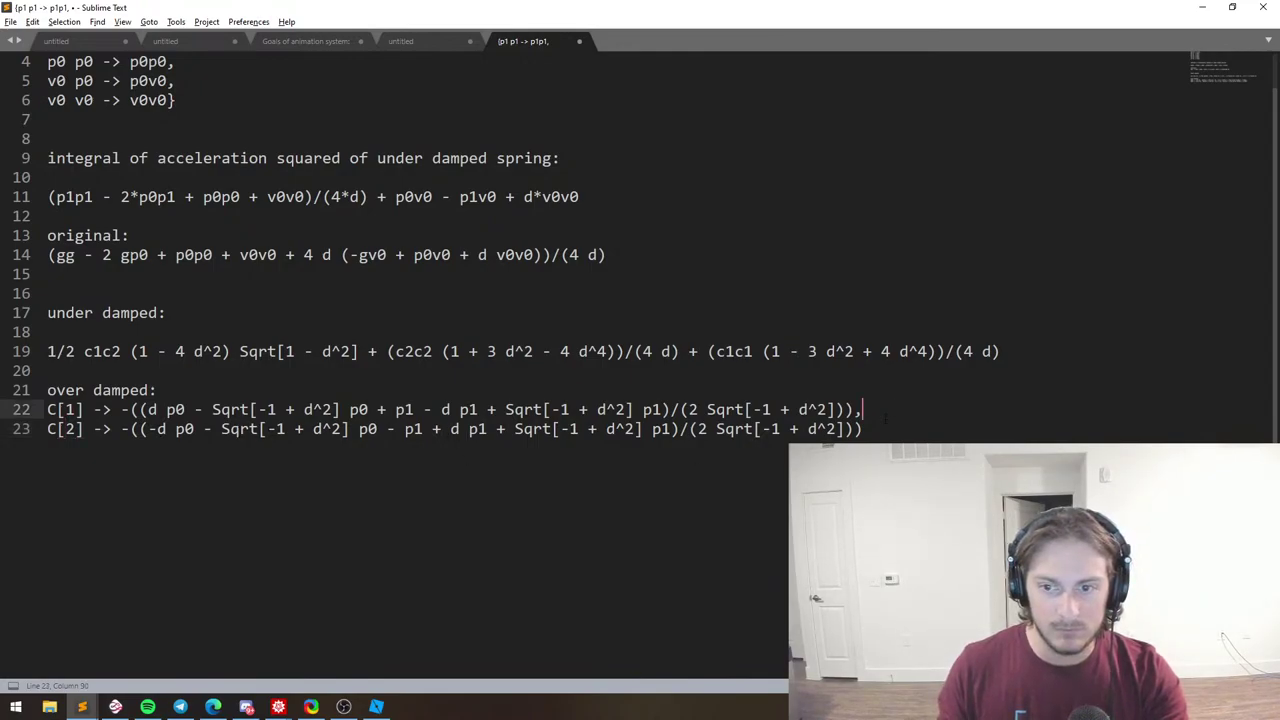
key(BackSpace)
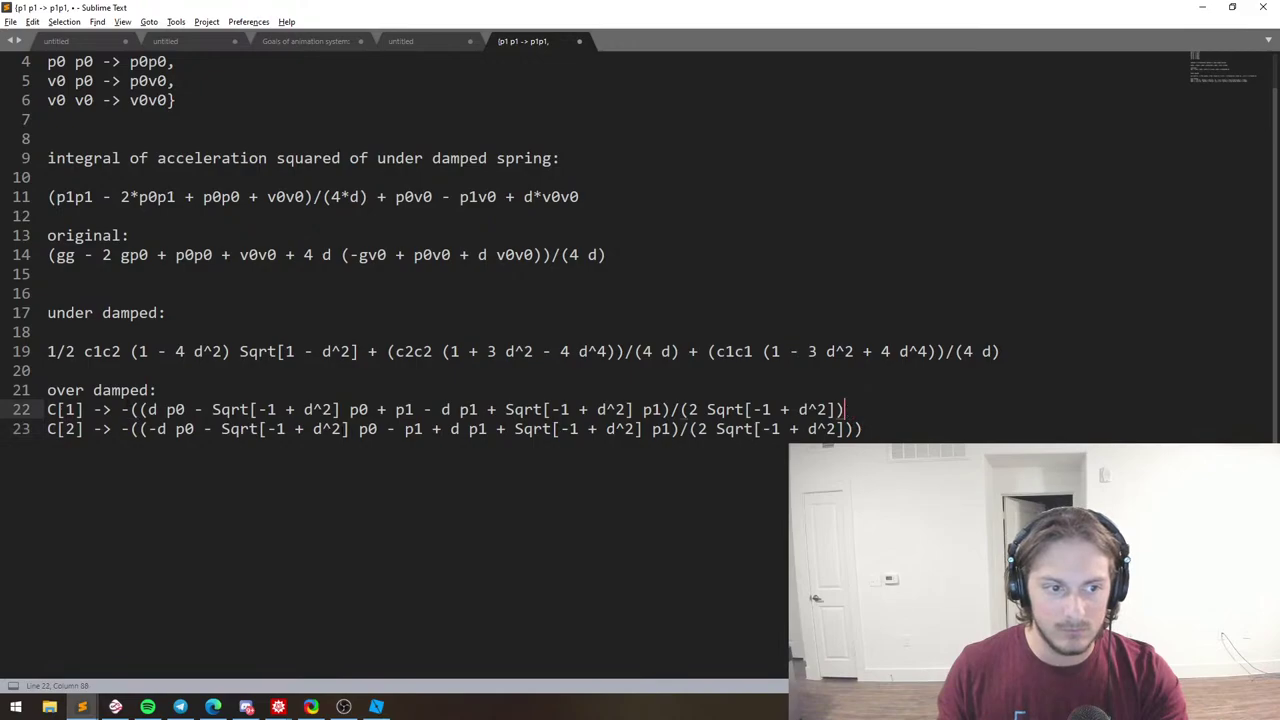
click(140, 410)
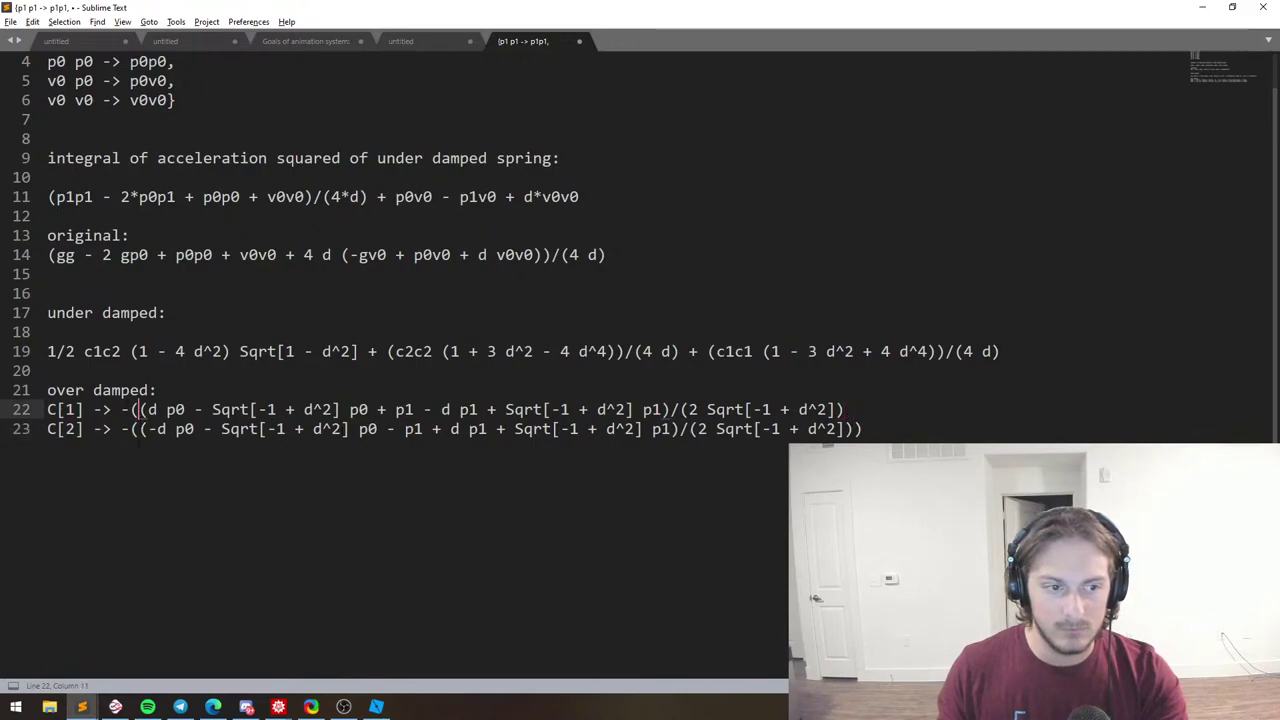
key(BackSpace)
click(139, 429)
key(BackSpace)
click(868, 429)
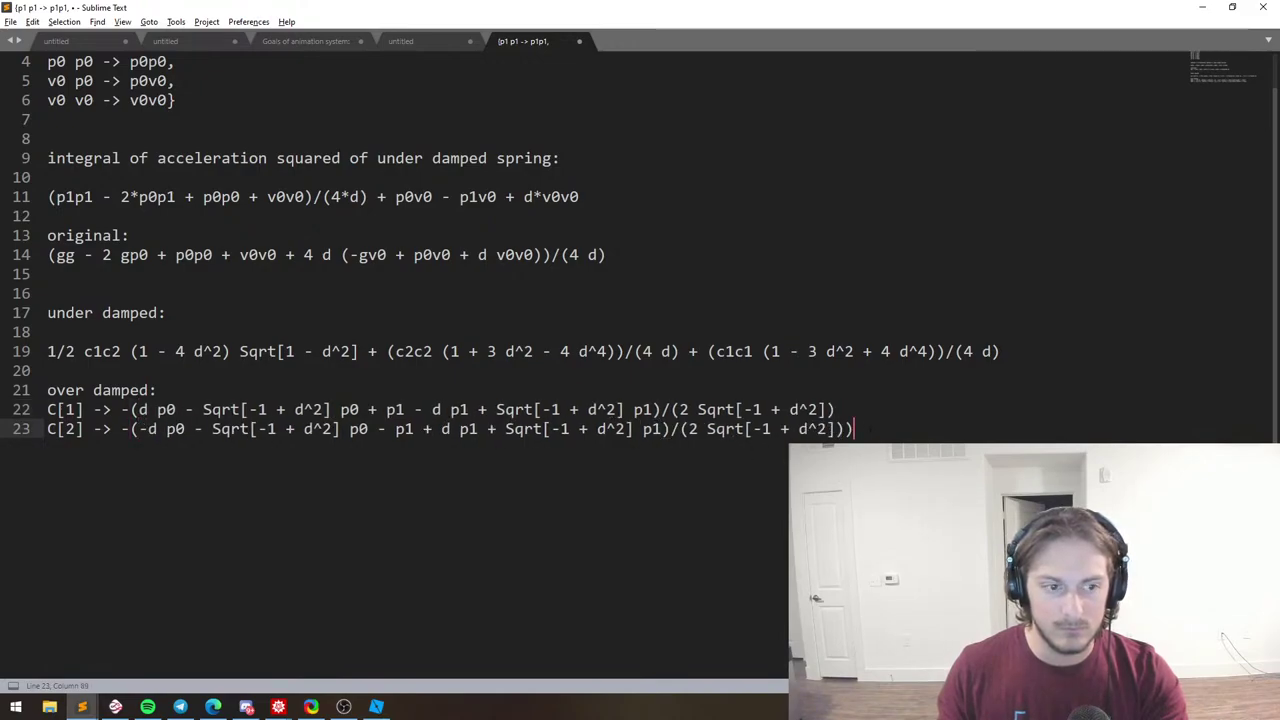
key(BackSpace)
key(Return)
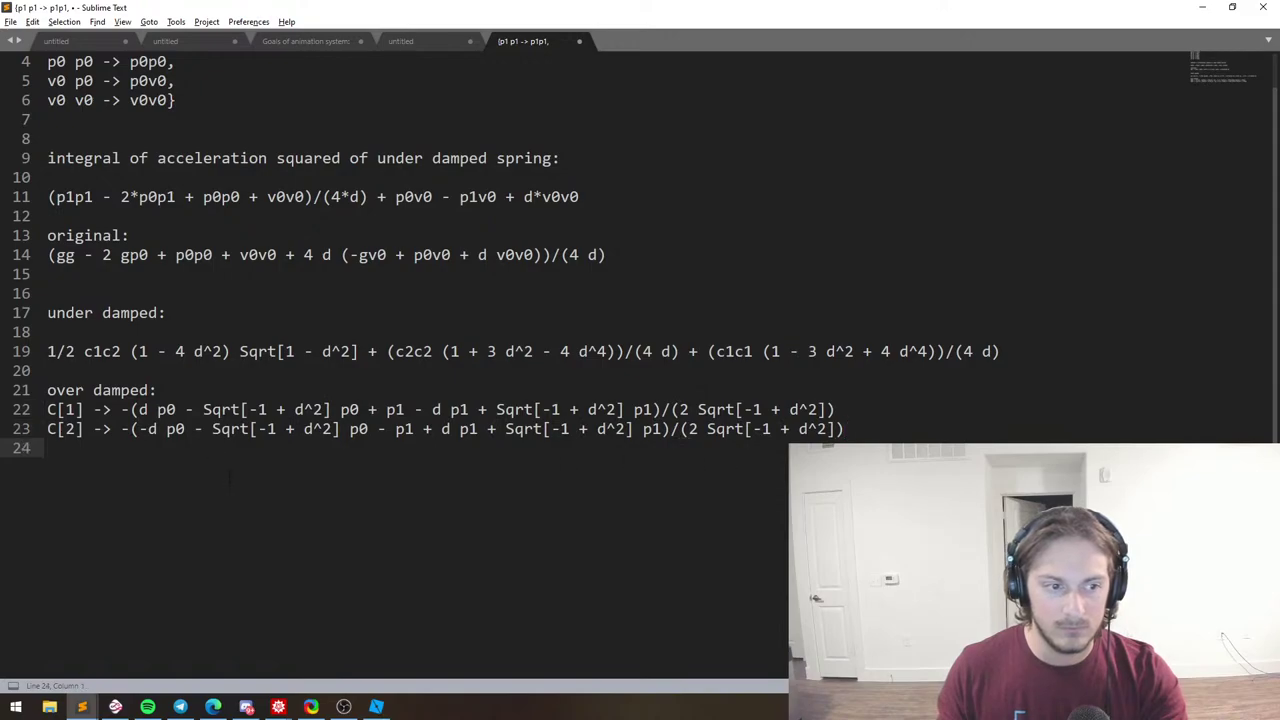
key(Return)
Copy the over damped Limit result at t → 0 from the Untitled-1 notebook into the Sublime Text notes below the C[1] and C[2] rules.
key(super+Tab)
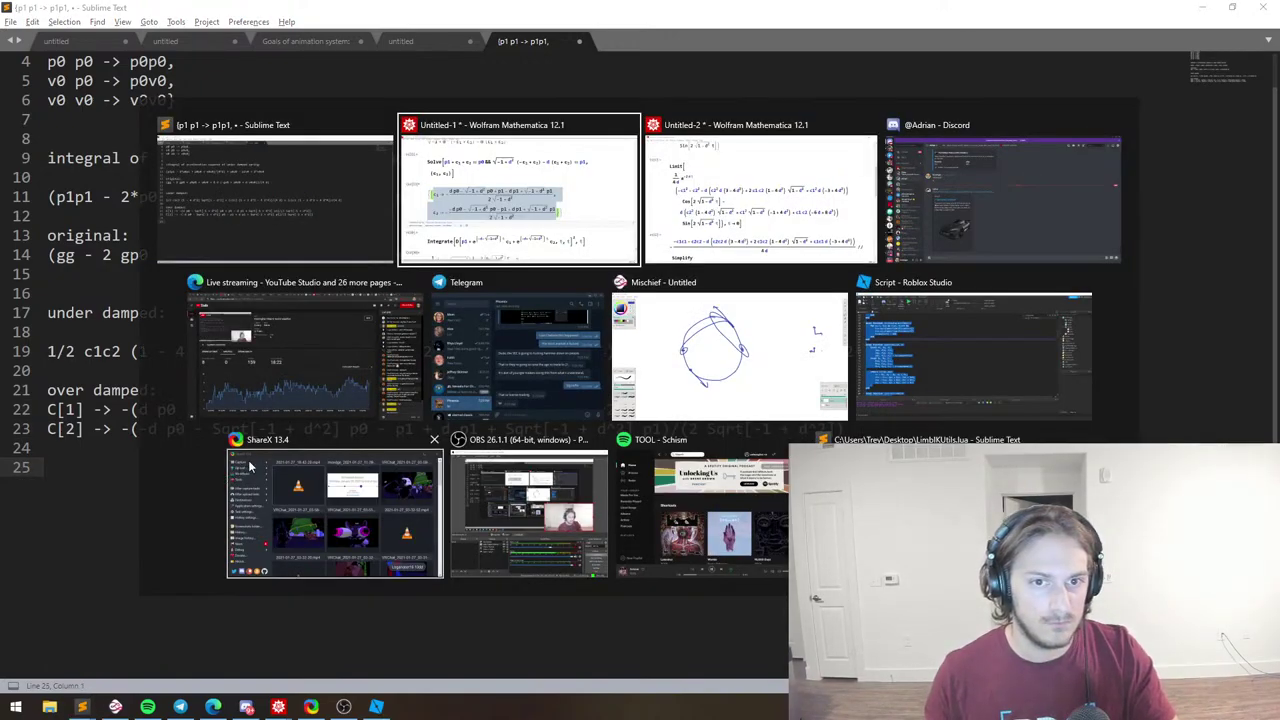
click(503, 232)
scroll(474, 390, down, 8)
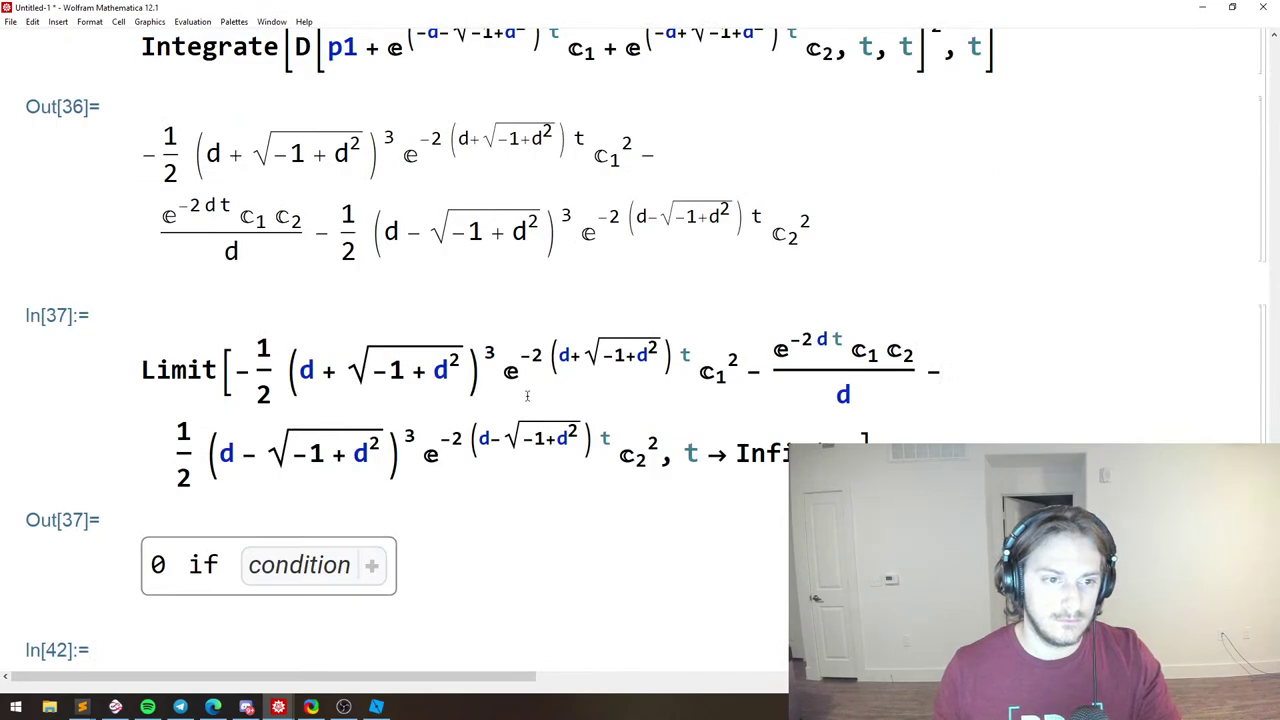
scroll(527, 396, down, 10)
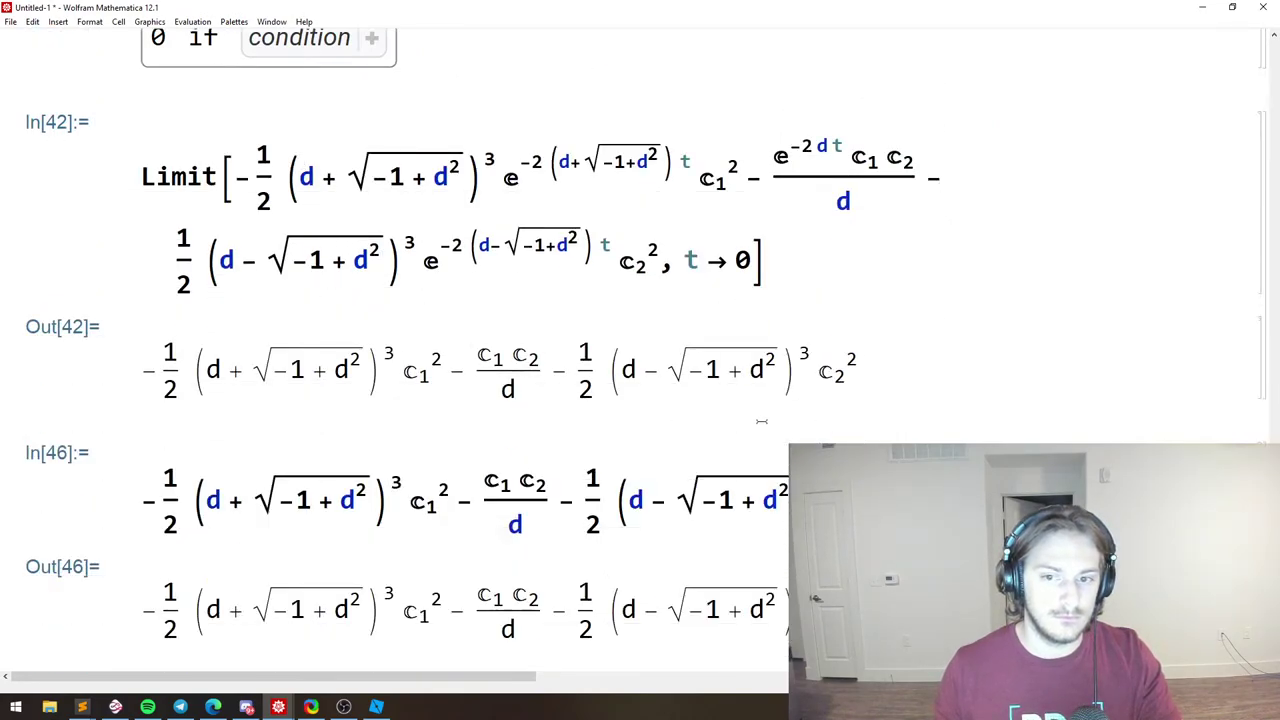
drag(884, 362, 140, 294)
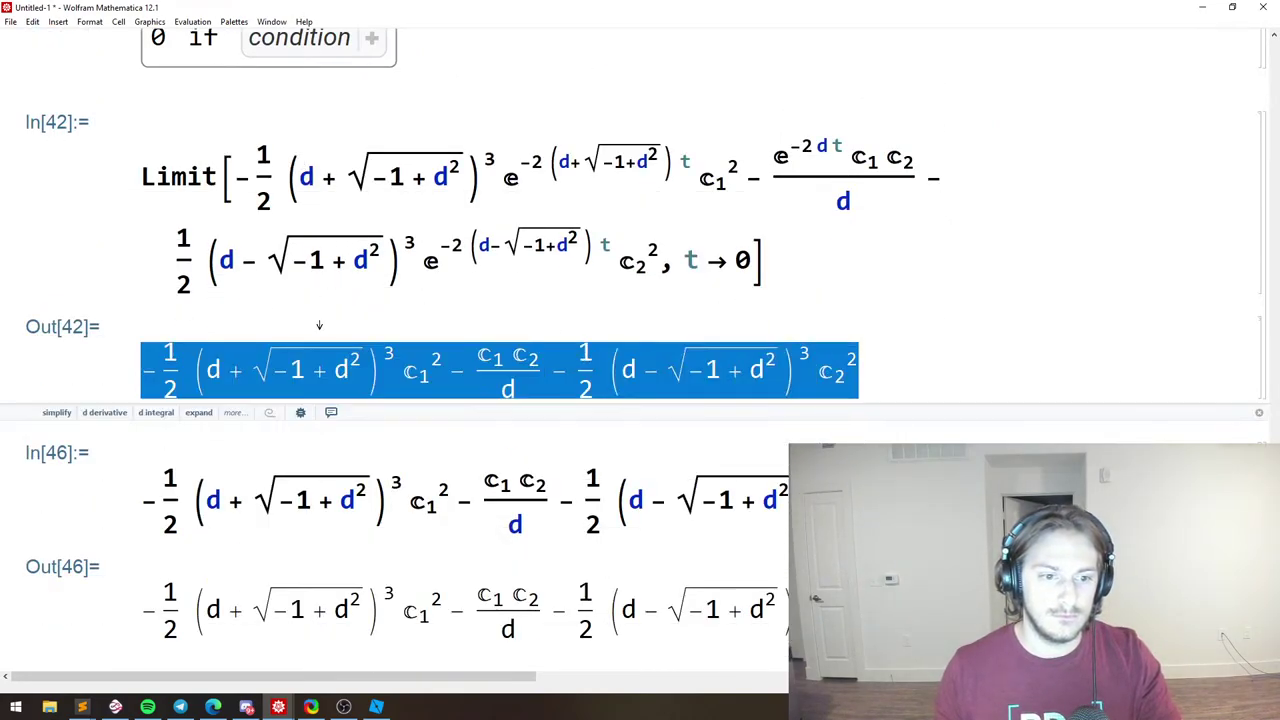
scroll(390, 340, down, 4)
scroll(413, 373, up, 2)
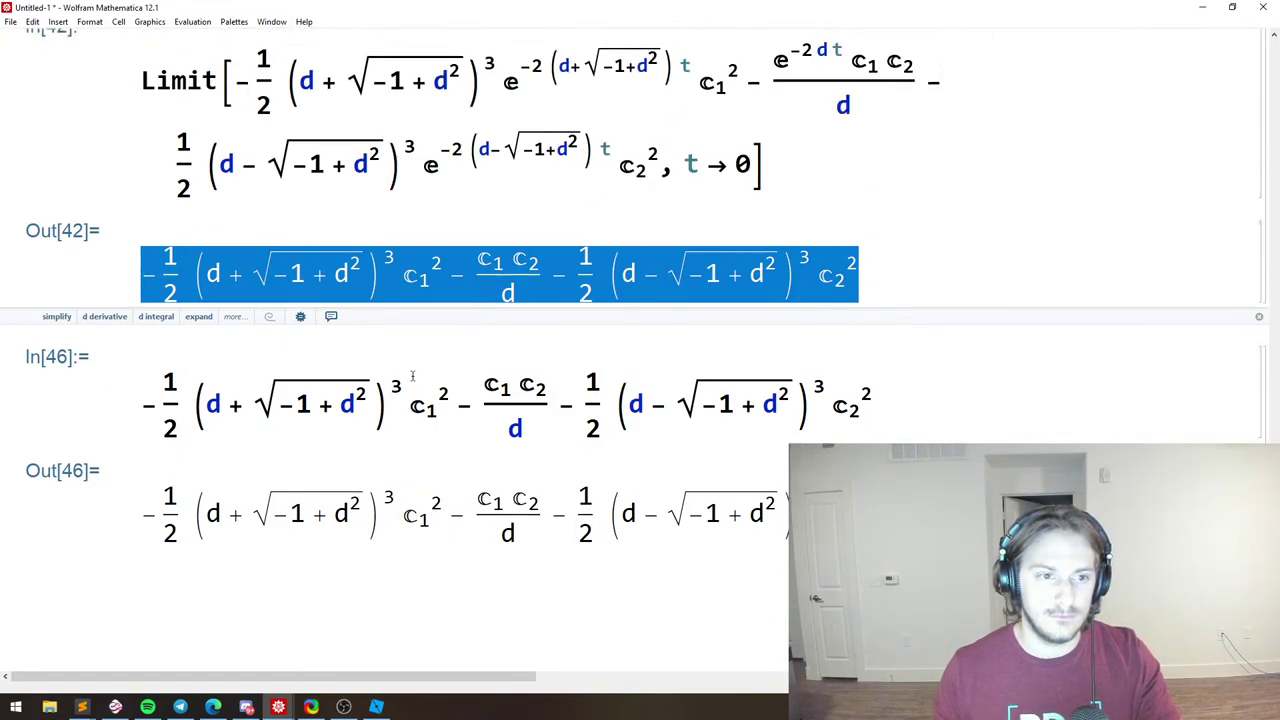
key(alt+Tab)
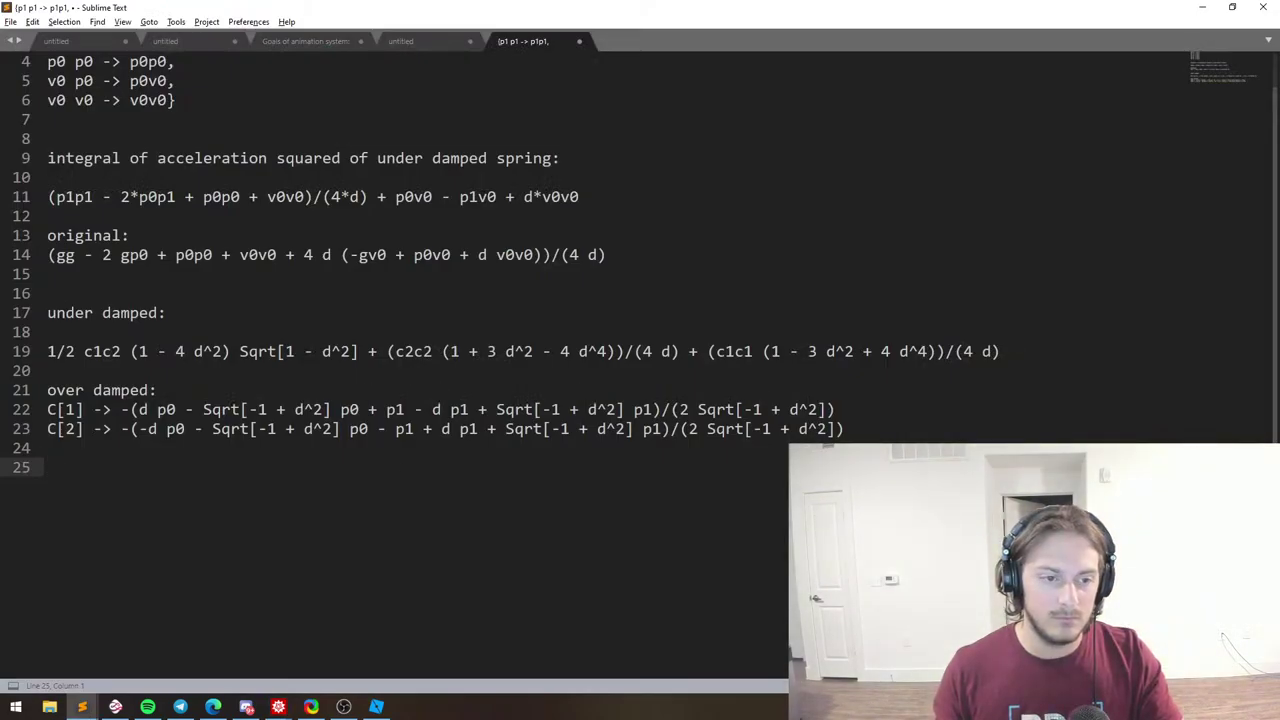
text(-(1/2) (d + Sqrt[-1 + d^2])^3 C[1]^2 - (C[1] C[2])/d -  1/2 (d - Sqrt[-1 + d^2])^3 C[2]^2)
Replace every Sqrt[-1 + d^2] in the over damped C[1] and C[2] rules with h.
drag(203, 409, 331, 409)
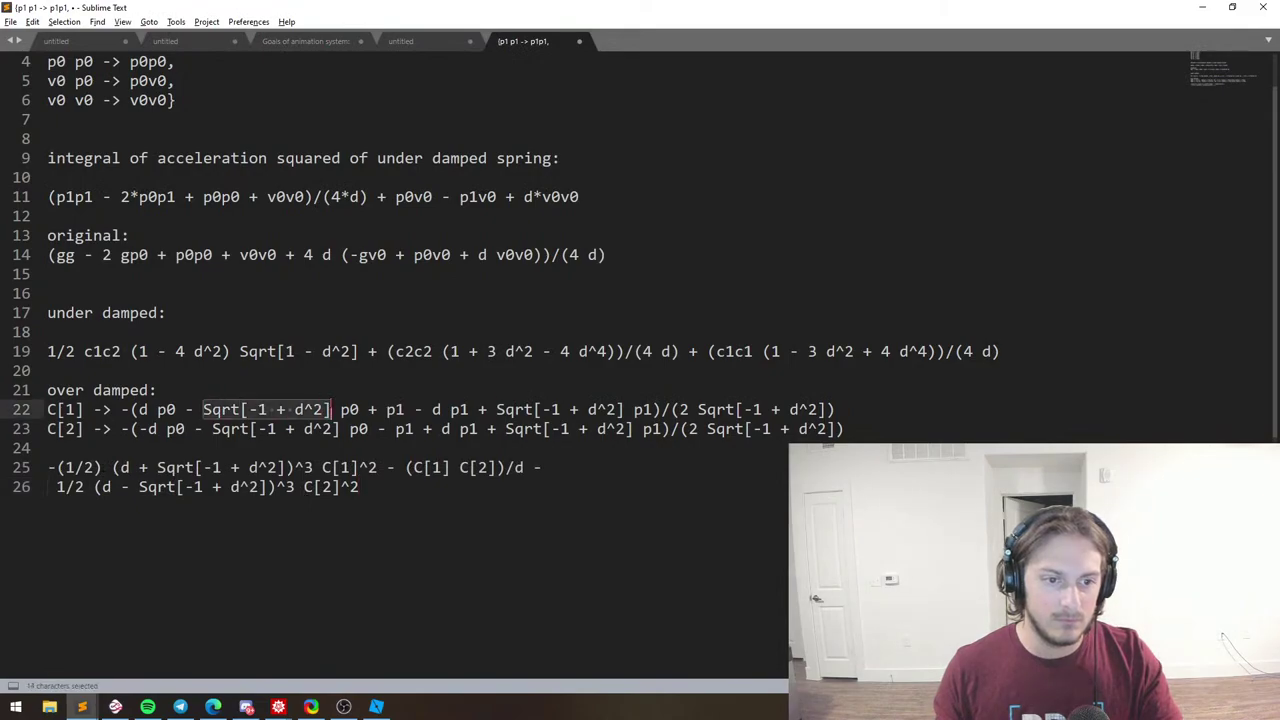
key(ctrl+c)
key(ctrl+d)
key(ctrl+d)
key(ctrl+d)
key(ctrl+d)
key(ctrl+d)
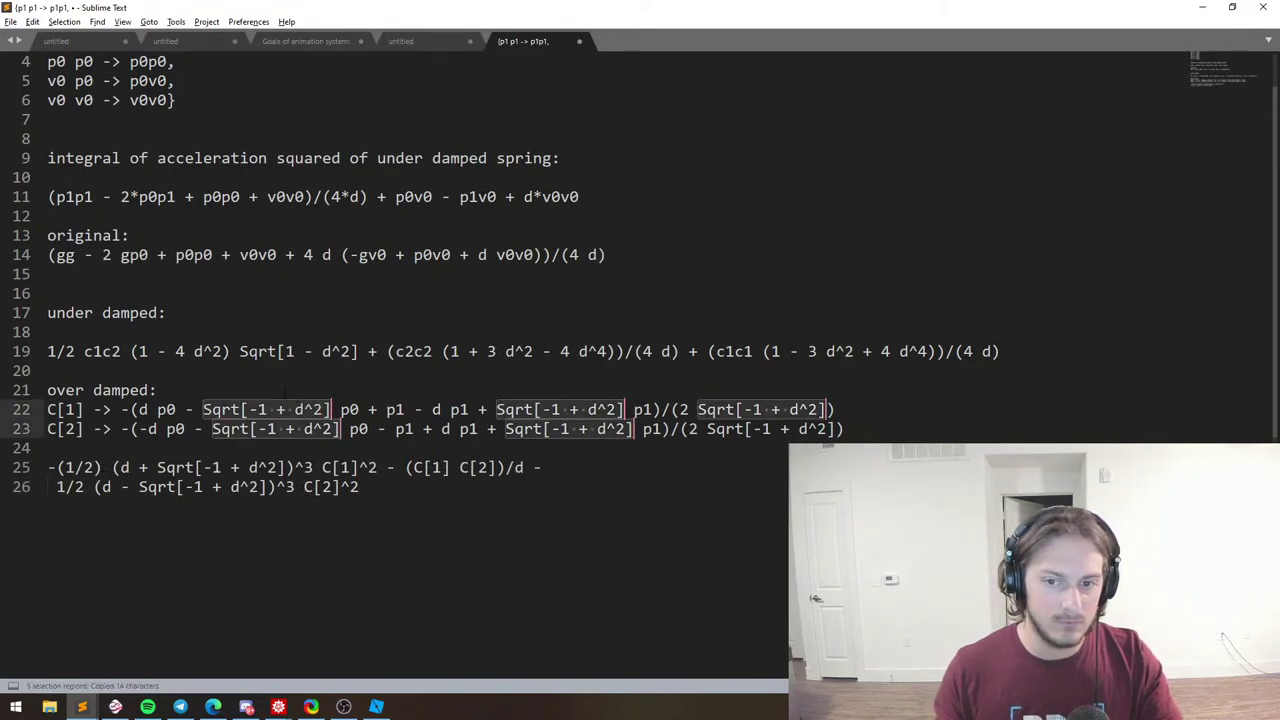
text(h)
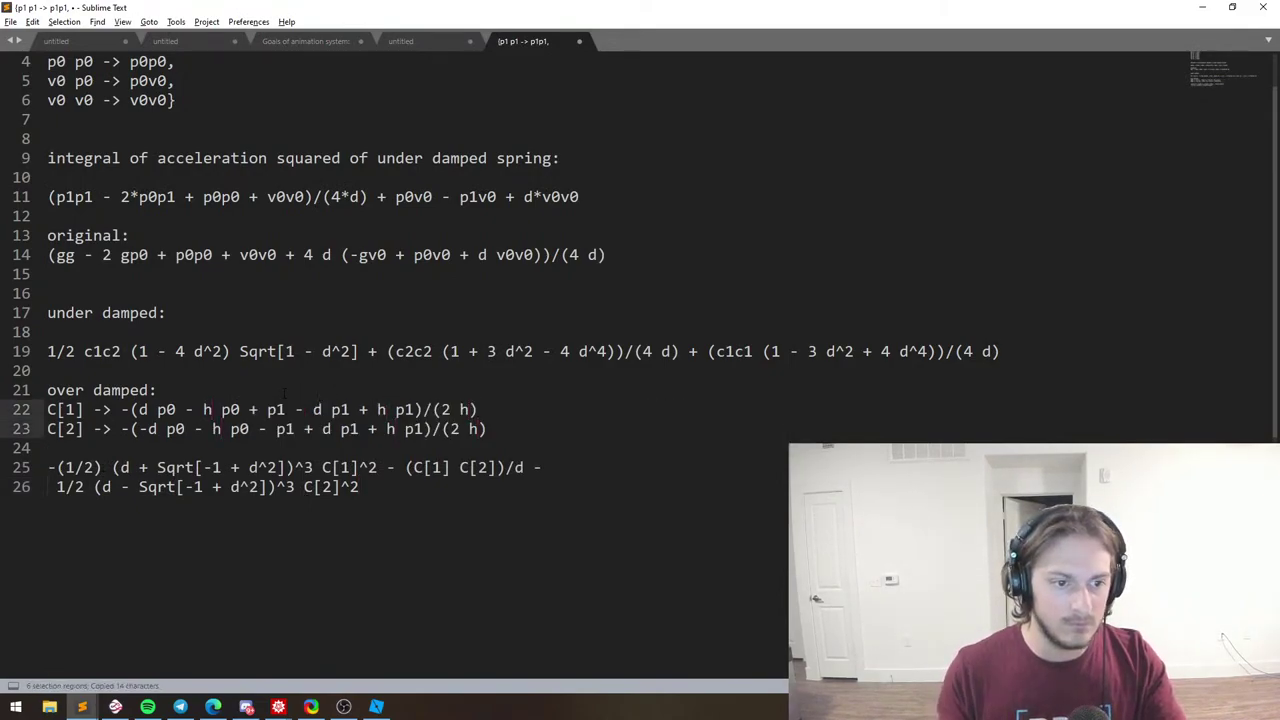
Add the line "h = Sqrt[-1 + d^2]" directly under the "over damped:" heading.
click(215, 390)
key(Return)
key(ctrl+v)
key(Home)
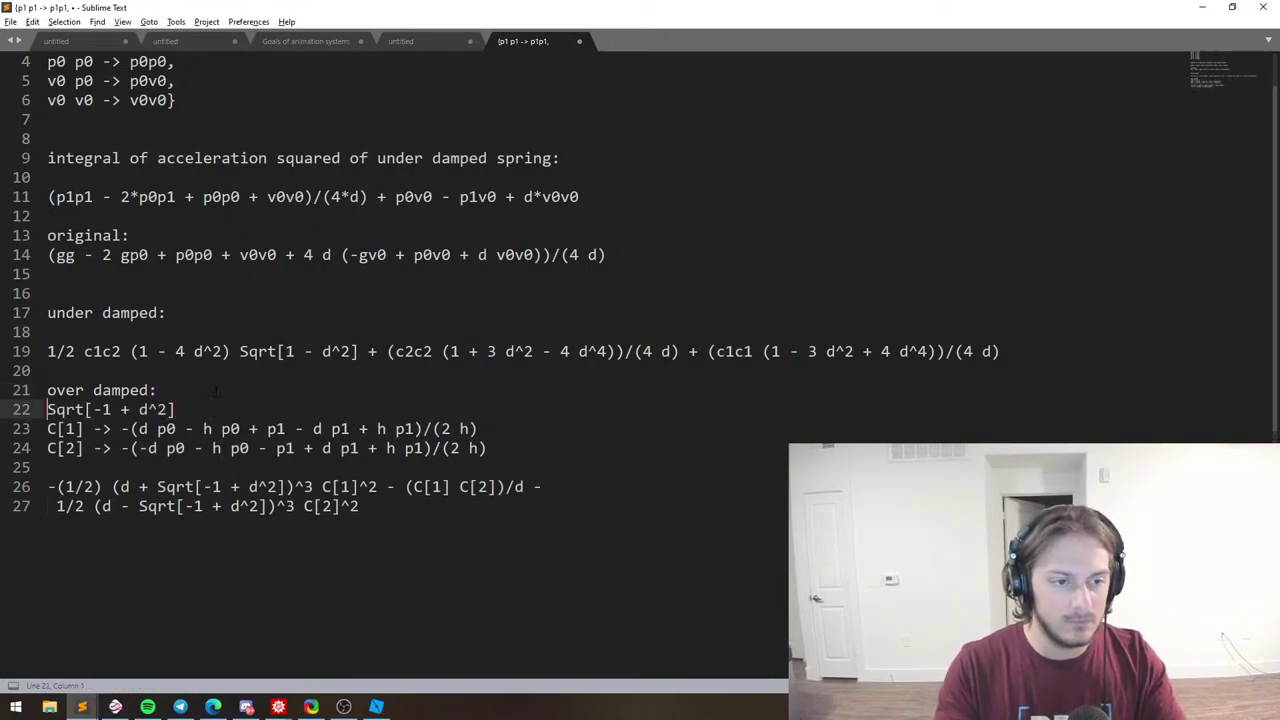
text(loca)
key(BackSpace)
key(BackSpace)
key(BackSpace)
key(BackSpace)
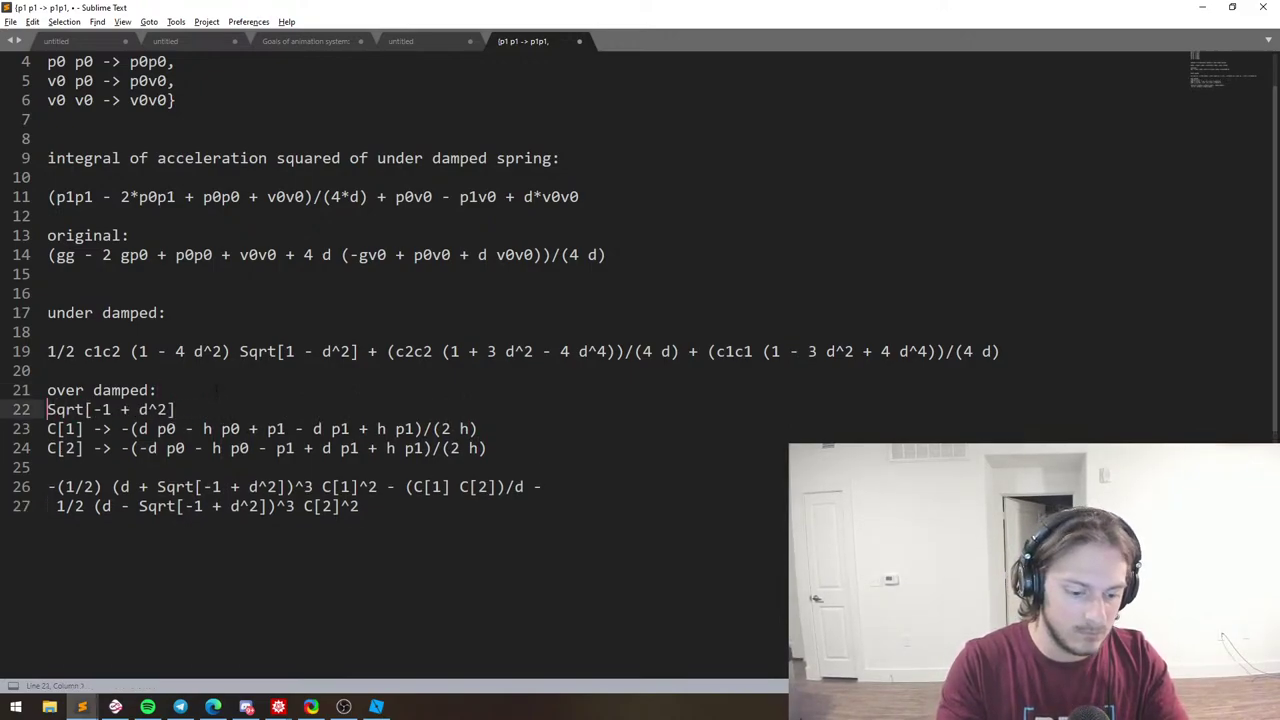
text(h =)
Enlarge the editor text and join the two lines of the over damped integral formula into one, then compare it with the Untitled-1 notebook.
key(ctrl+equal)
key(ctrl+equal)
key(ctrl+equal)
key(ctrl+equal)
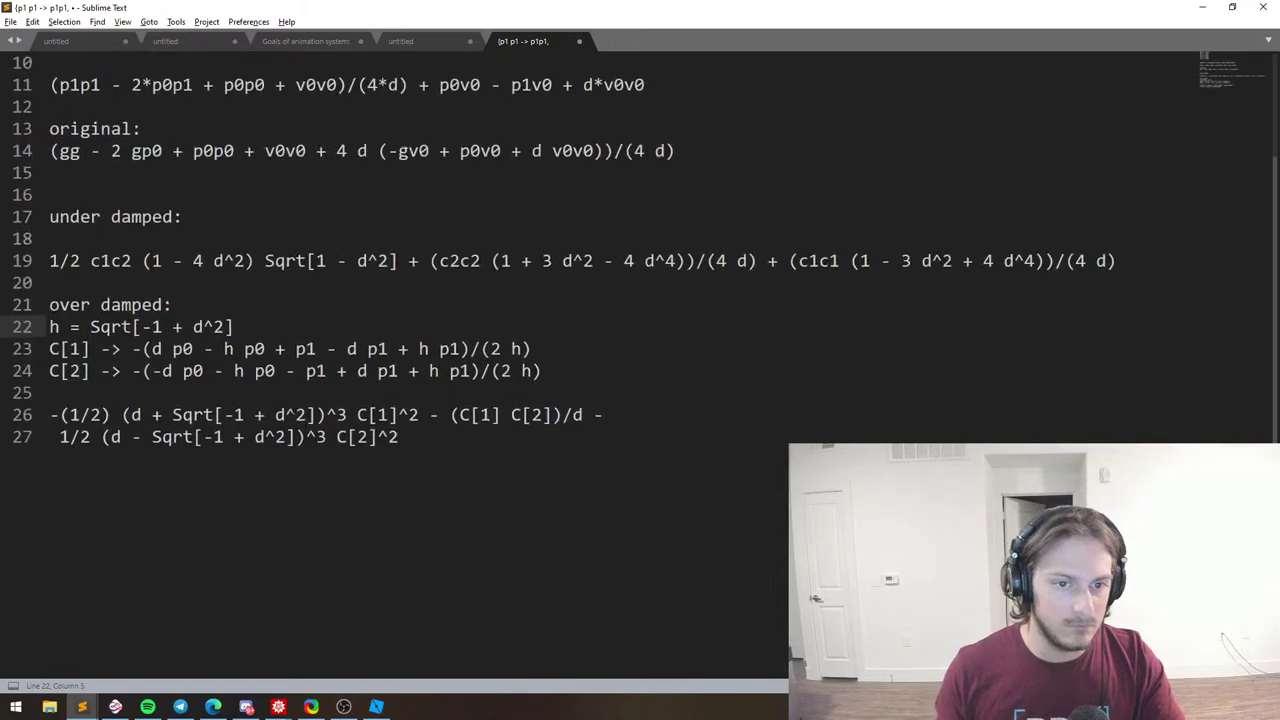
scroll(400, 300, down, 2)
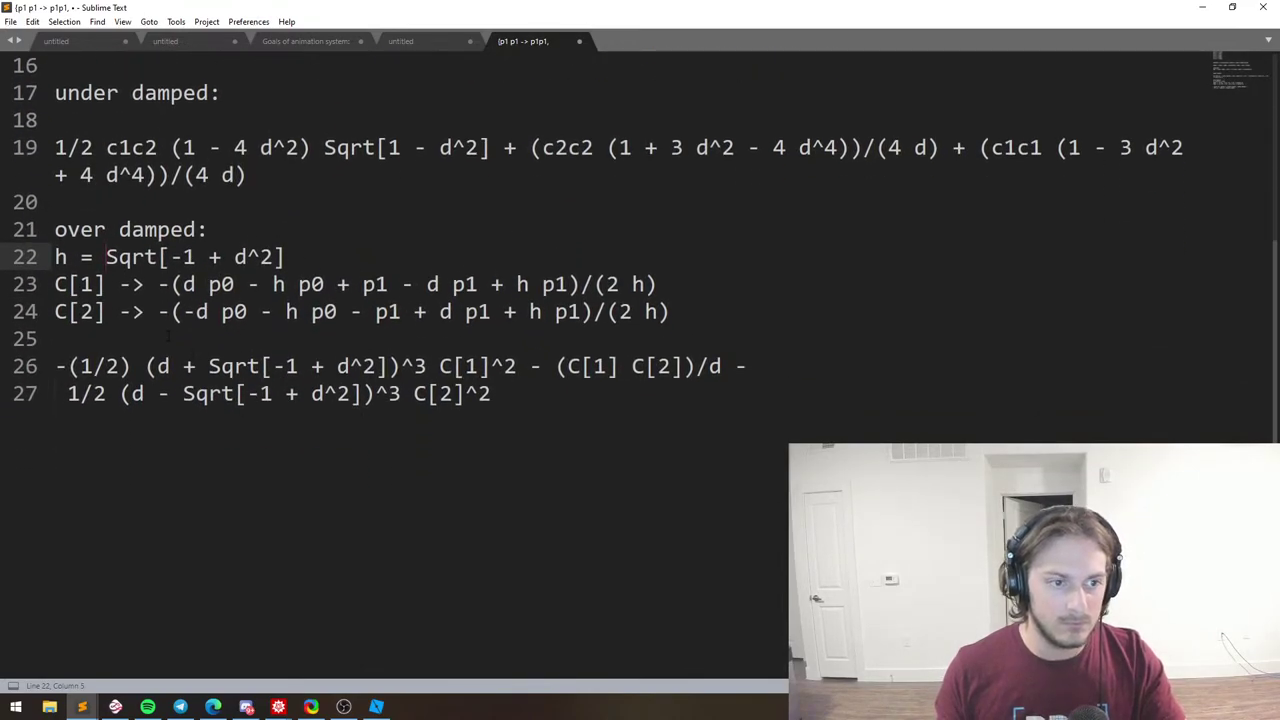
click(62, 394)
key(BackSpace)
key(BackSpace)
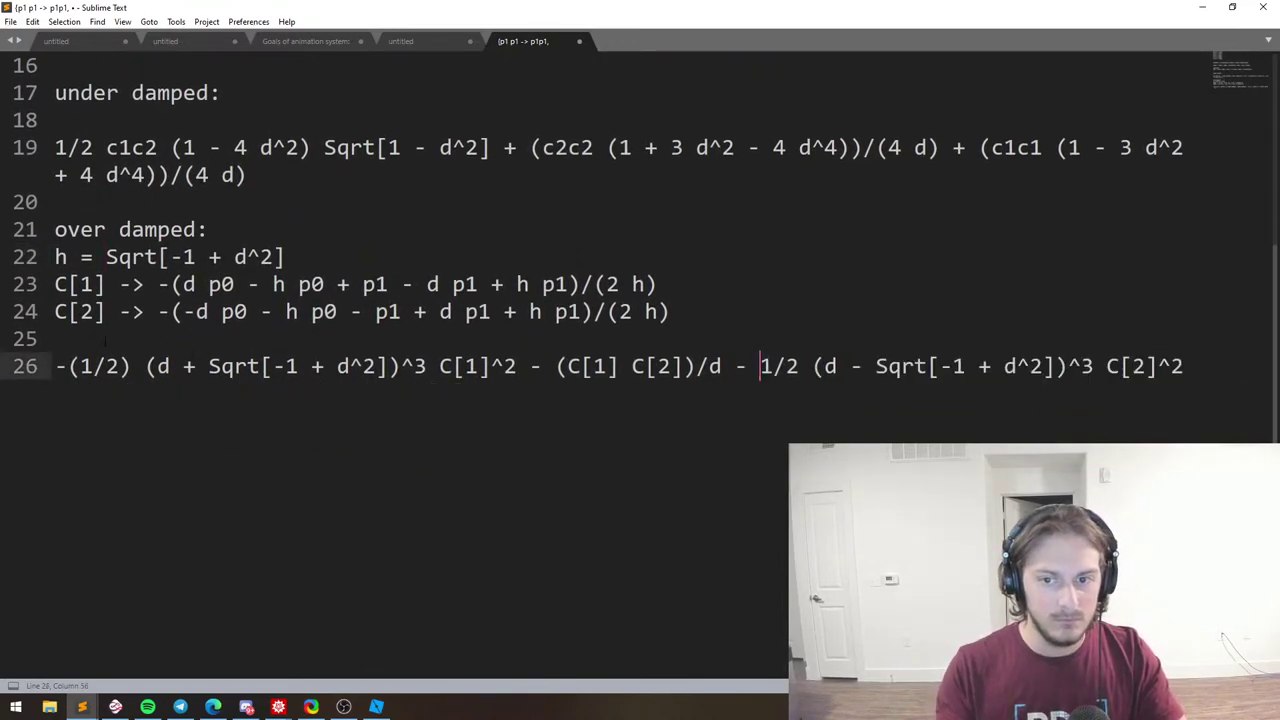
key(alt+Tab)
click(428, 415)
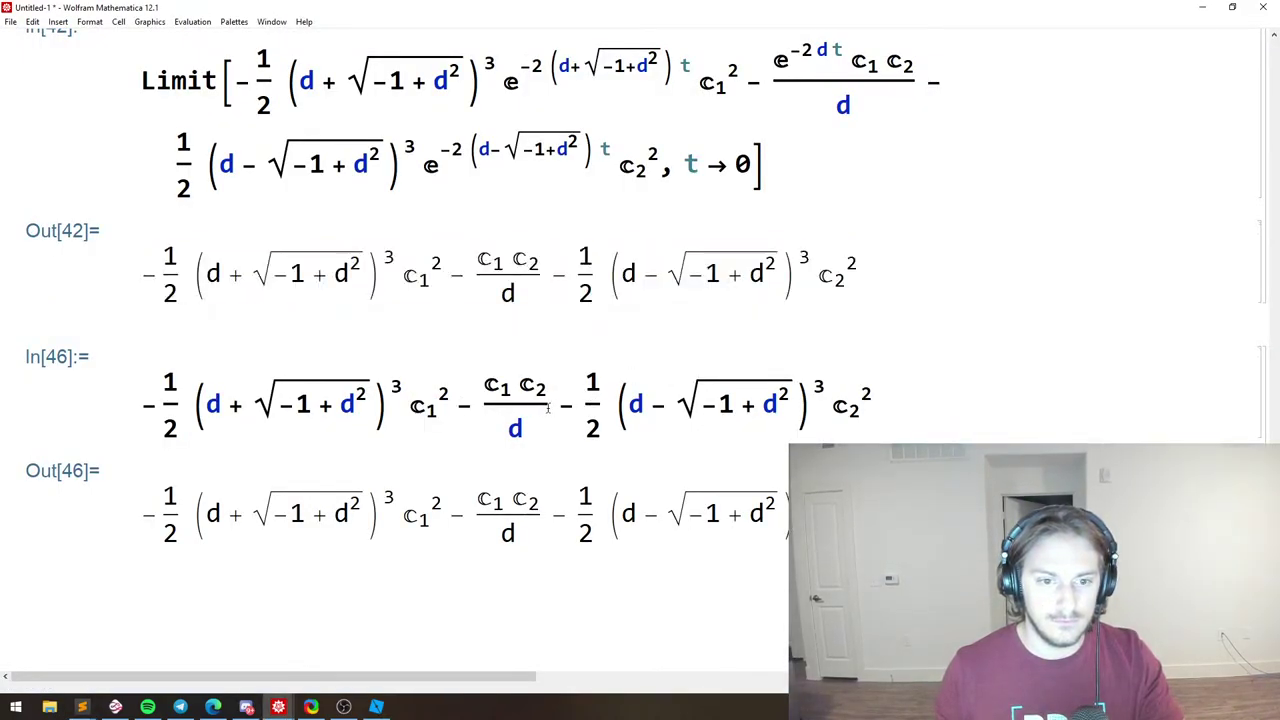
key(alt+Tab)
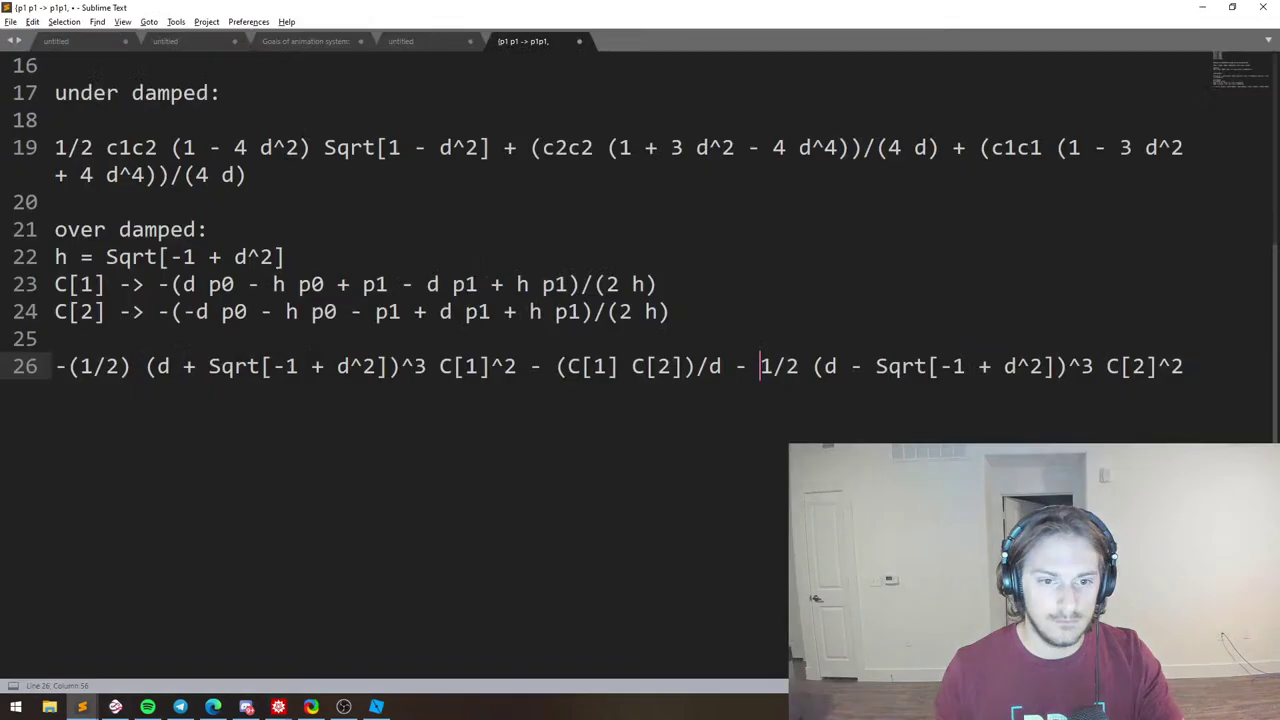
Rewrite the constant products in the over damped formula as the dot products C[1].C[1], C[1].C[2] and C[2].C[2].
drag(440, 366, 518, 368)
key(BackSpace)
text(.C[1])
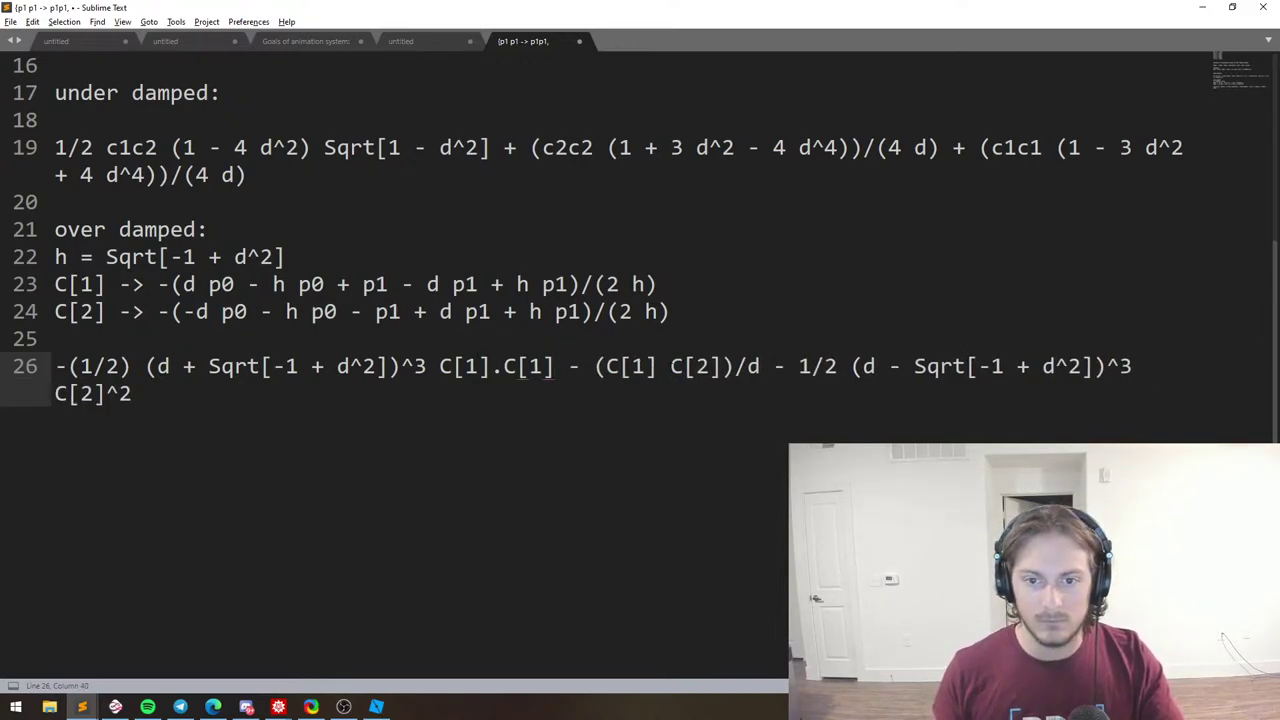
click(669, 366)
key(BackSpace)
text(,)
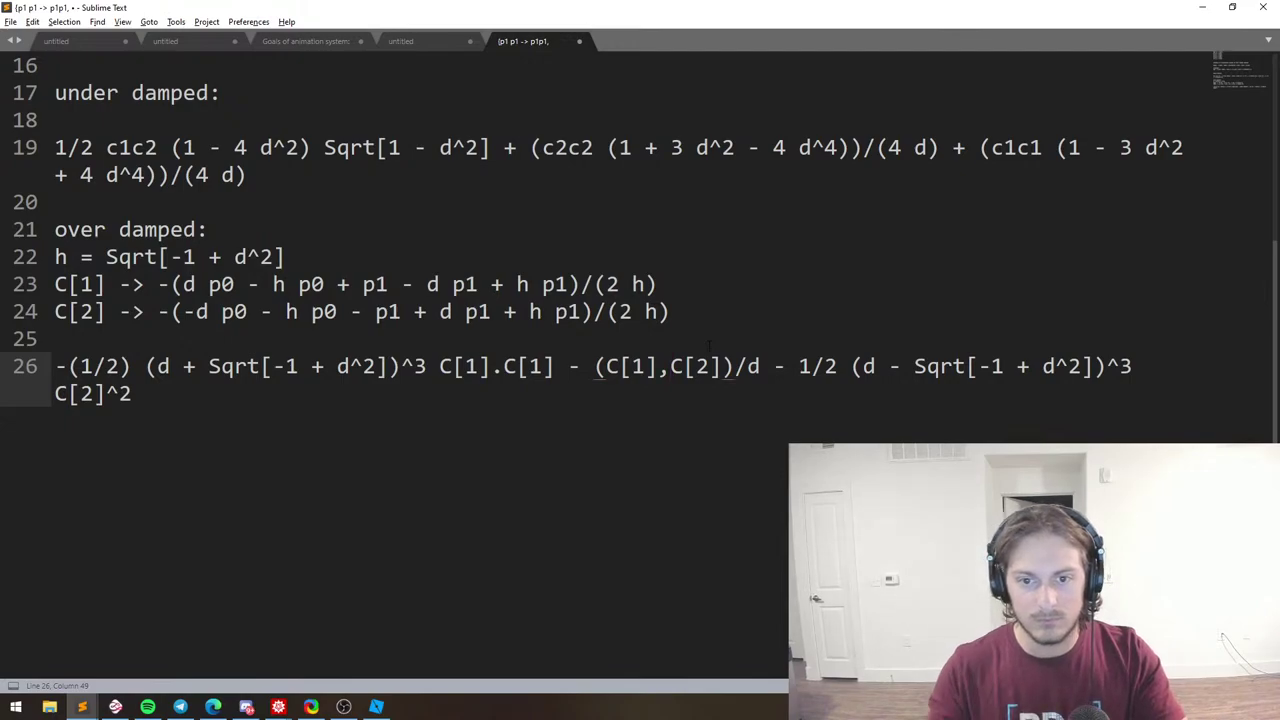
click(163, 393)
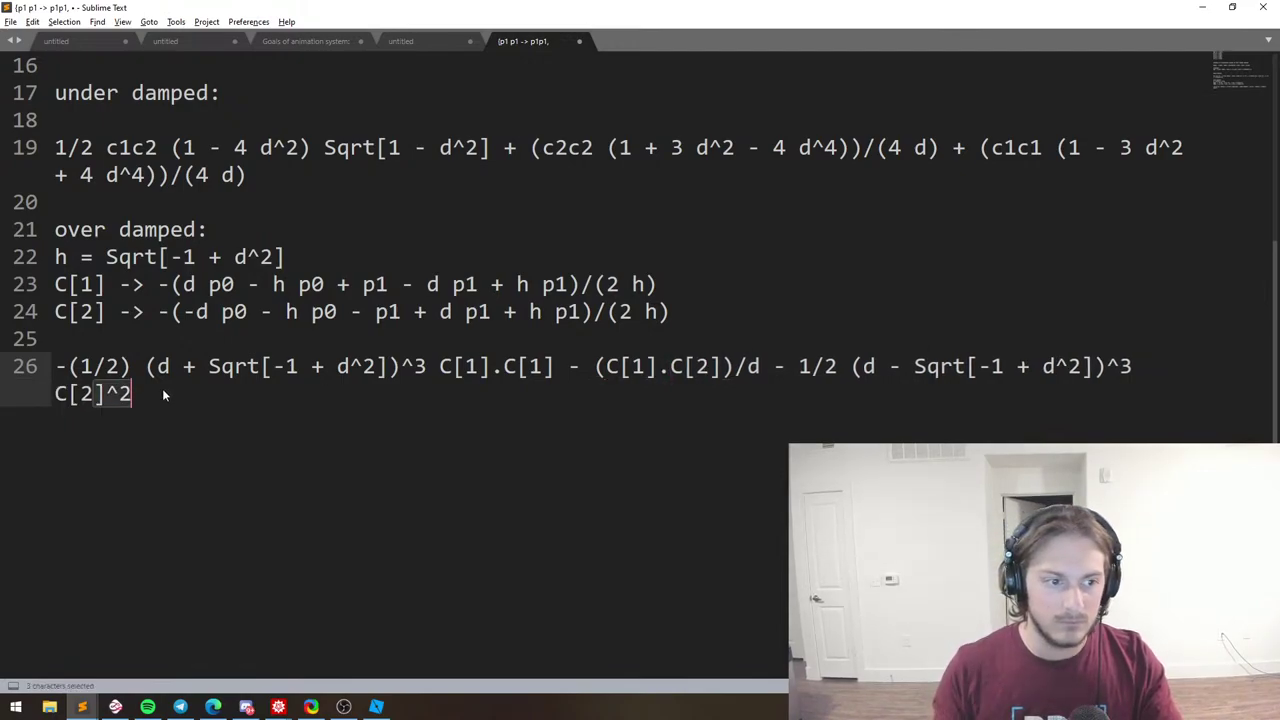
key(BackSpace)
key(BackSpace)
text(.C[2])
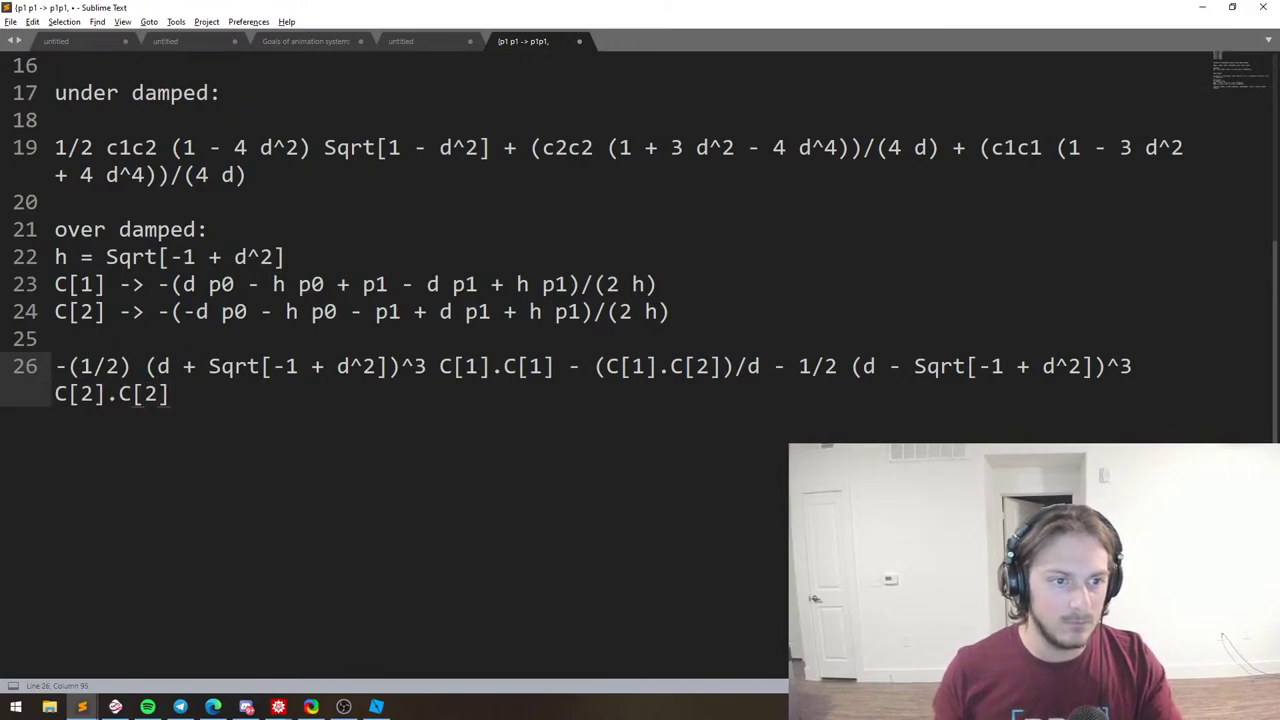
Change the arrows in the over damped C[1] and C[2] rules to equals signs and reduce the text size.
scroll(174, 450, up, 2)
middle_drag(119, 441, 144, 477)
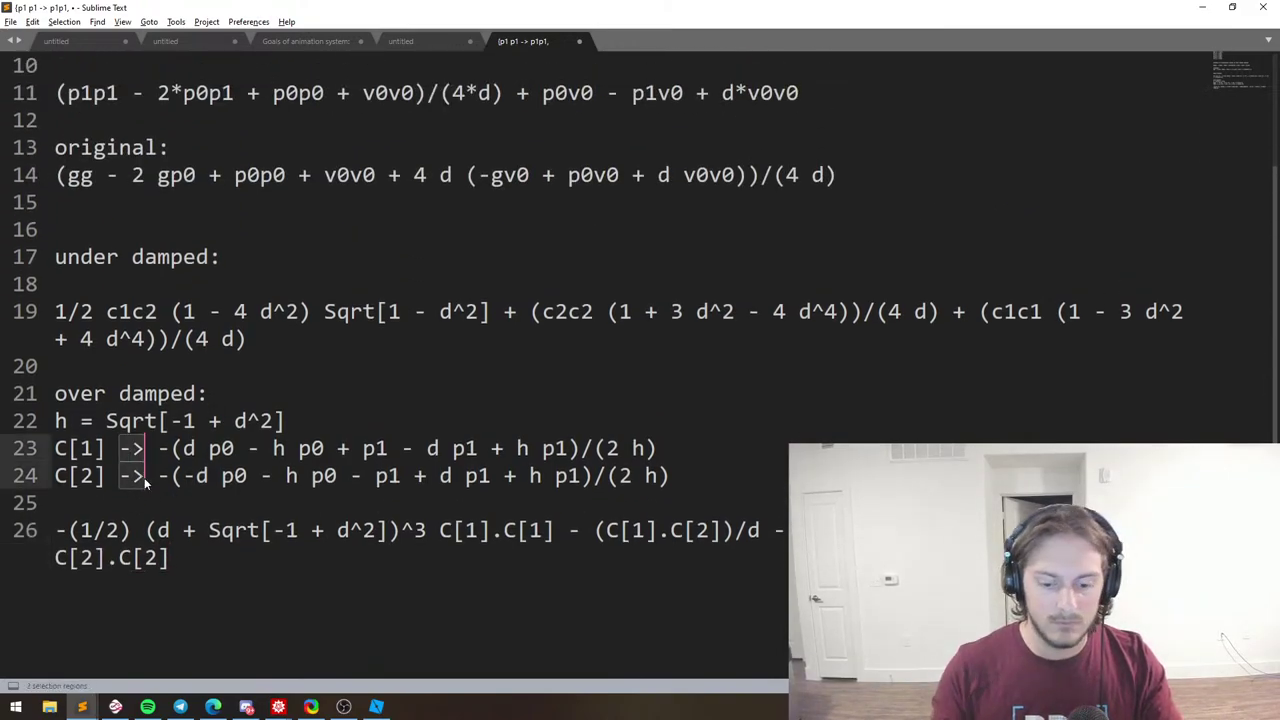
key(ctrl+y)
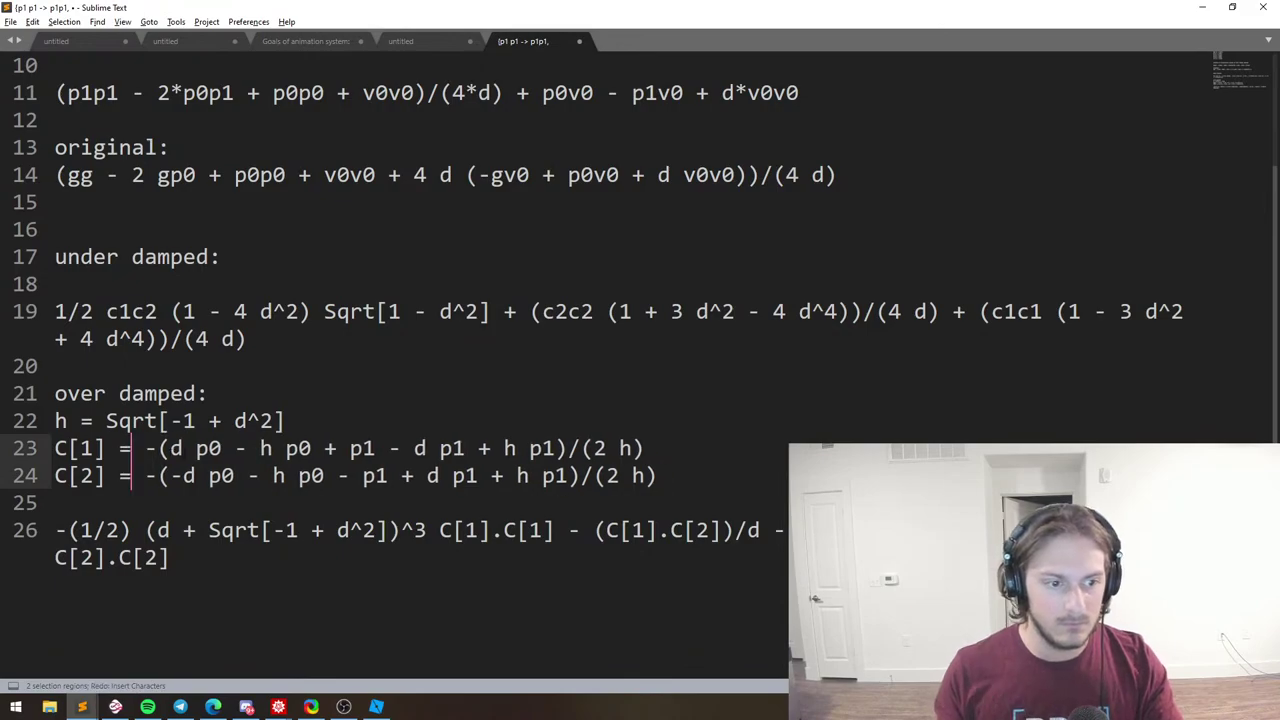
click(144, 503)
click(145, 338)
ctrl+scroll(194, 392, down, 4)
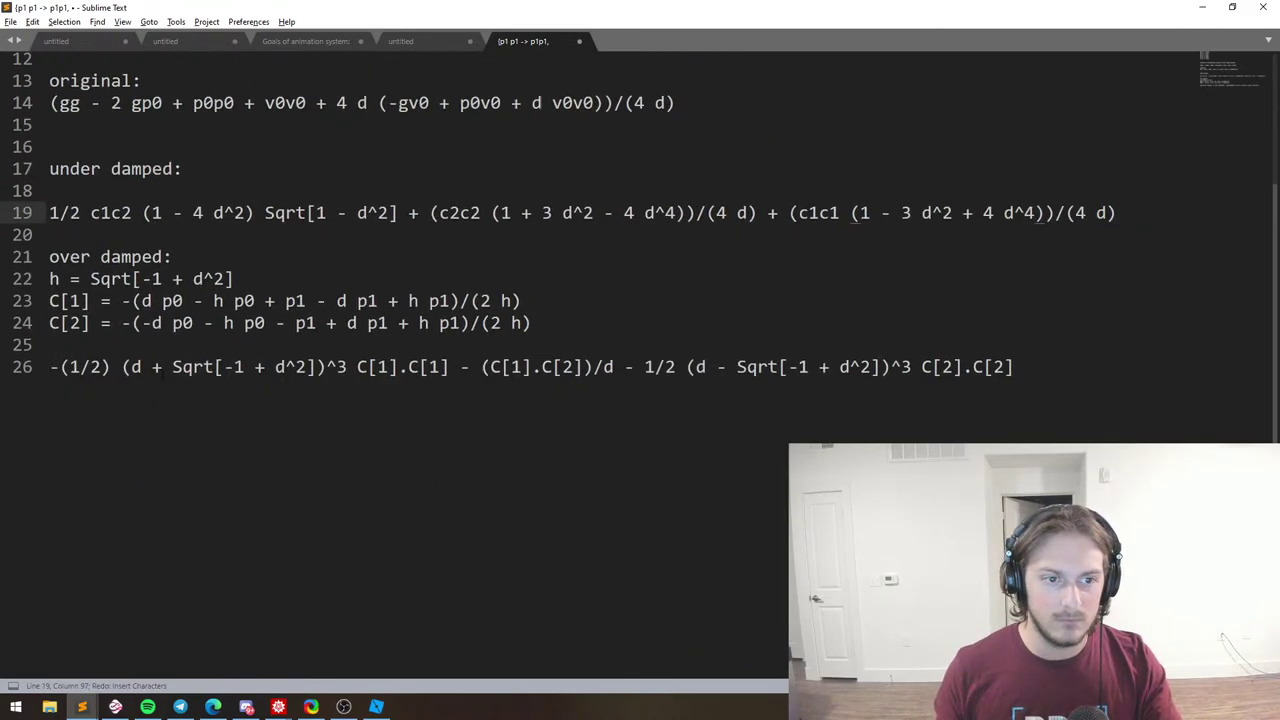
Replace Sqrt[1 - d^2] with h in the under damped formula and define "h = Sqrt[1 - d^2]" above it.
scroll(194, 392, up, 2)
click(196, 309)
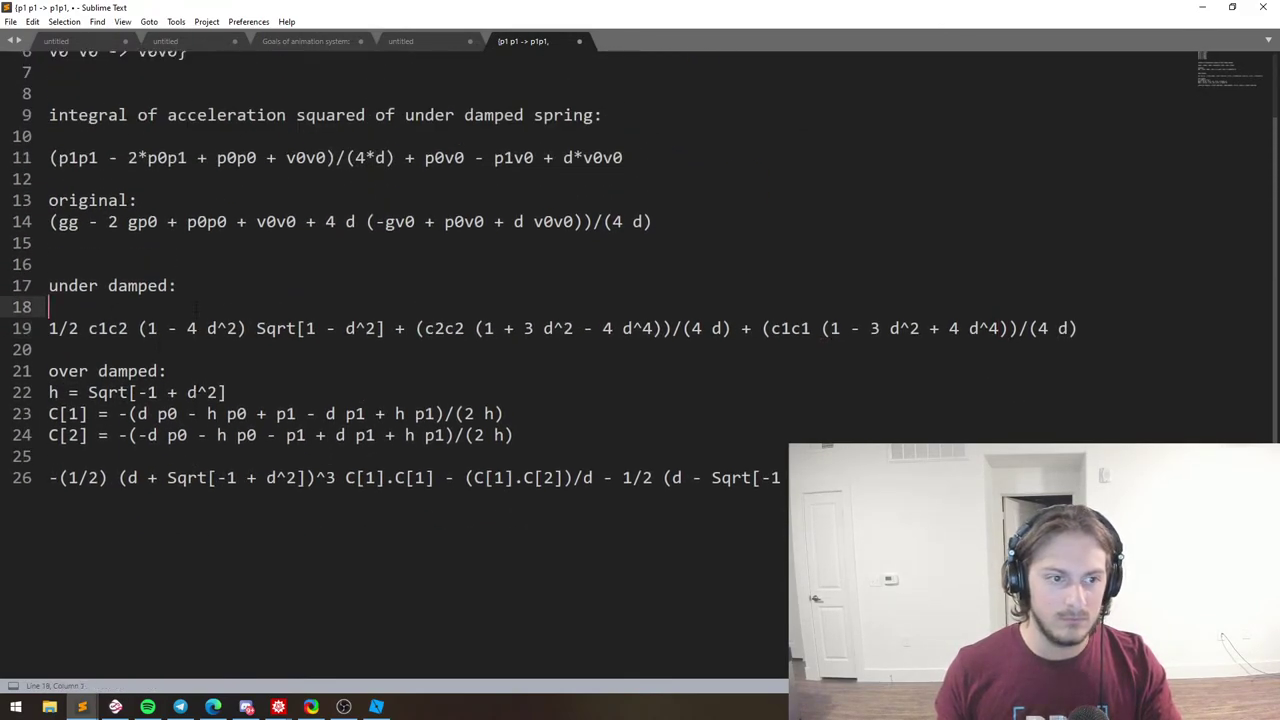
drag(257, 328, 381, 333)
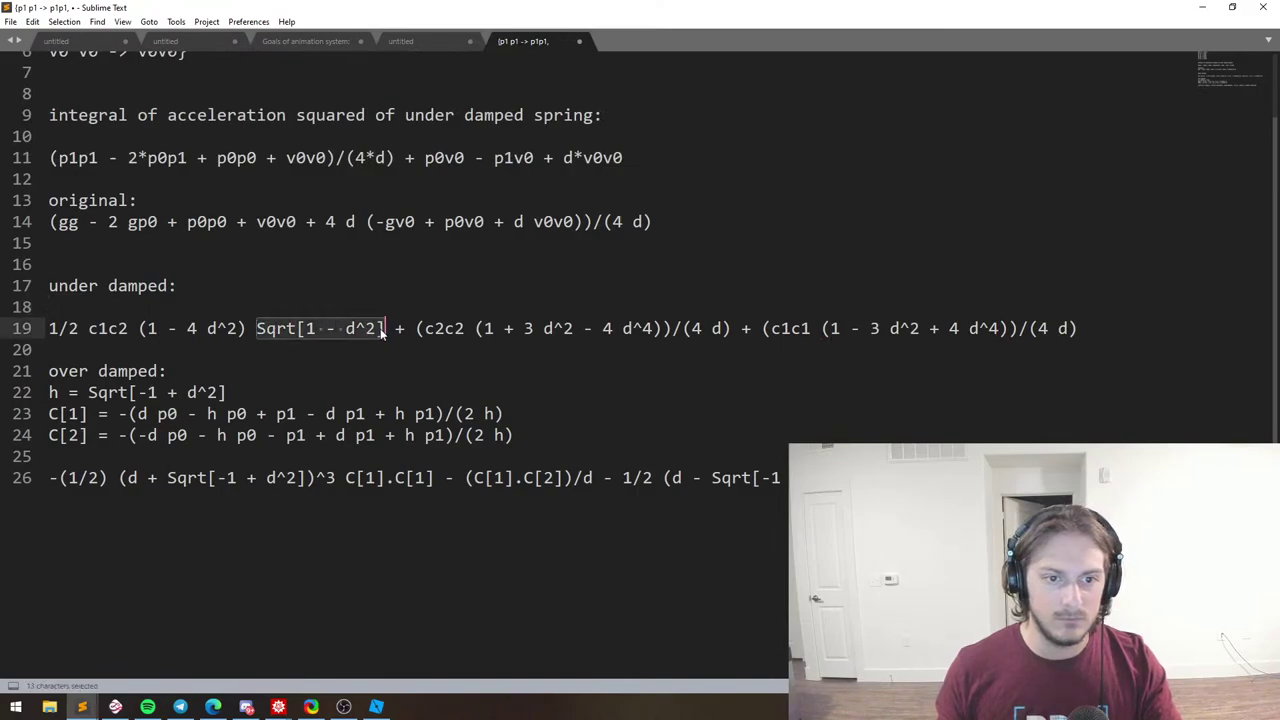
key(ctrl+c)
text(h)
key(Up)
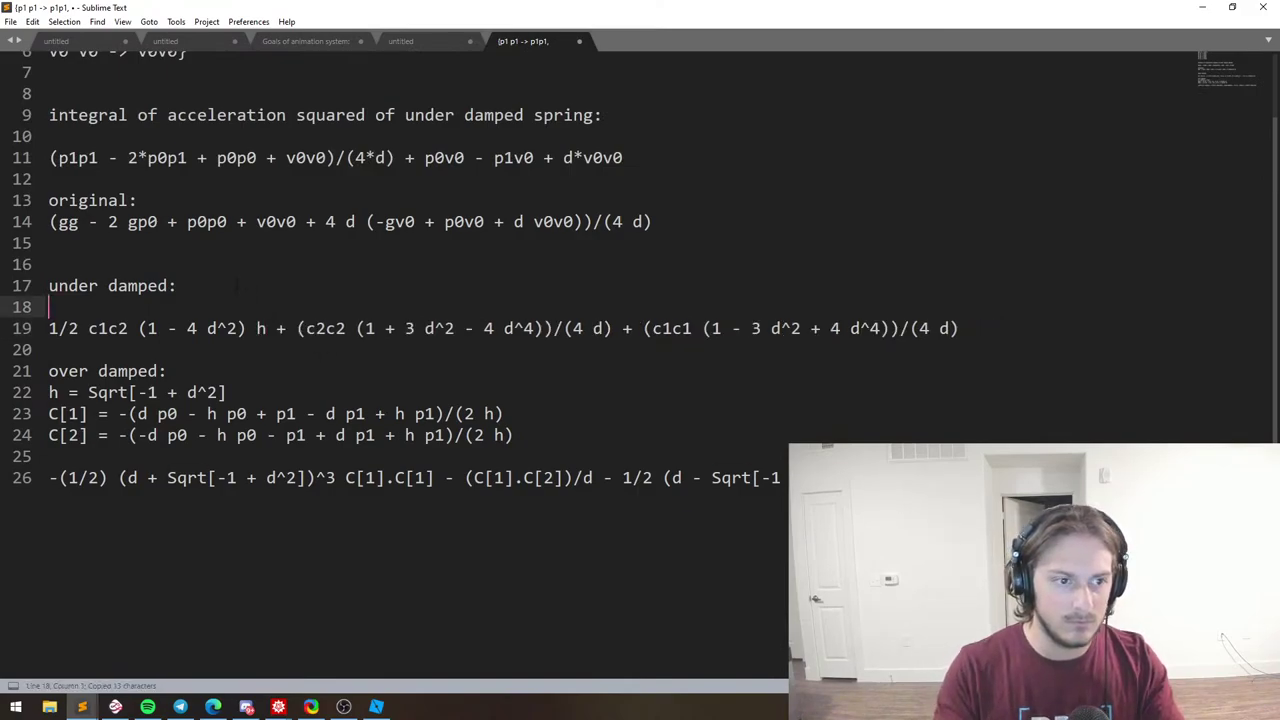
key(ctrl+v)
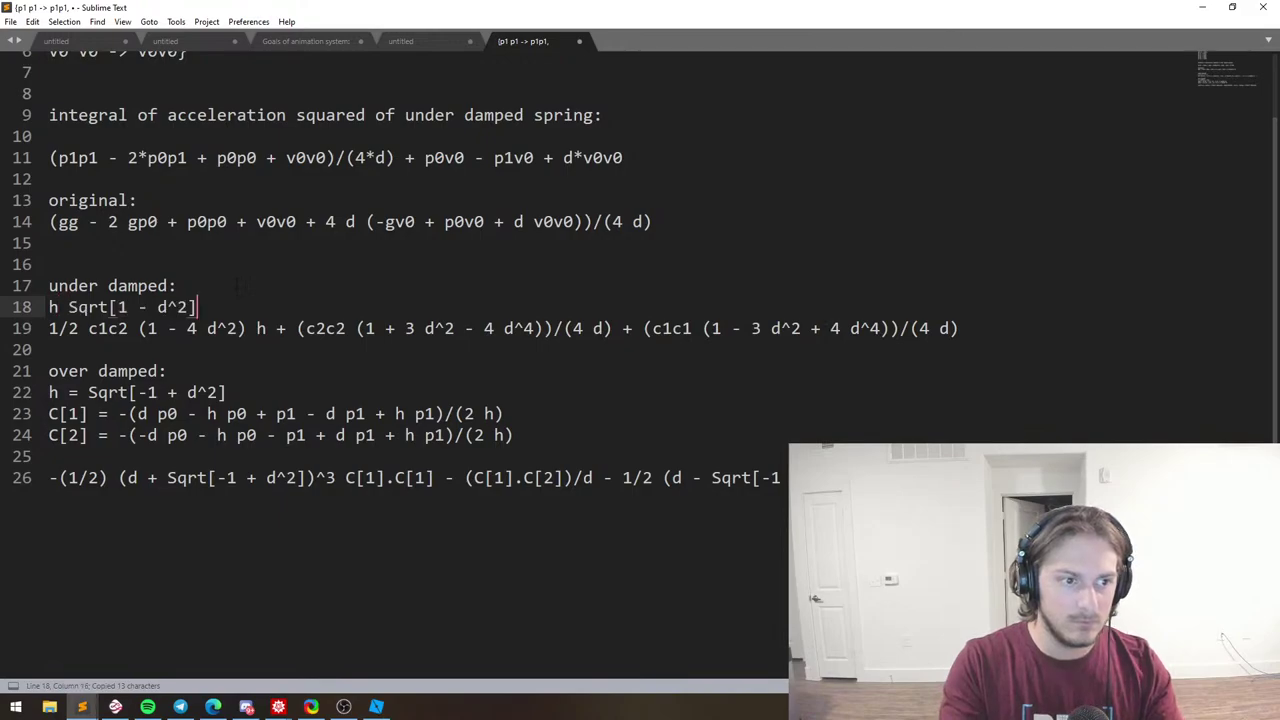
key(ctrl+z)
text(=)
key(ctrl+v)
key(Return)
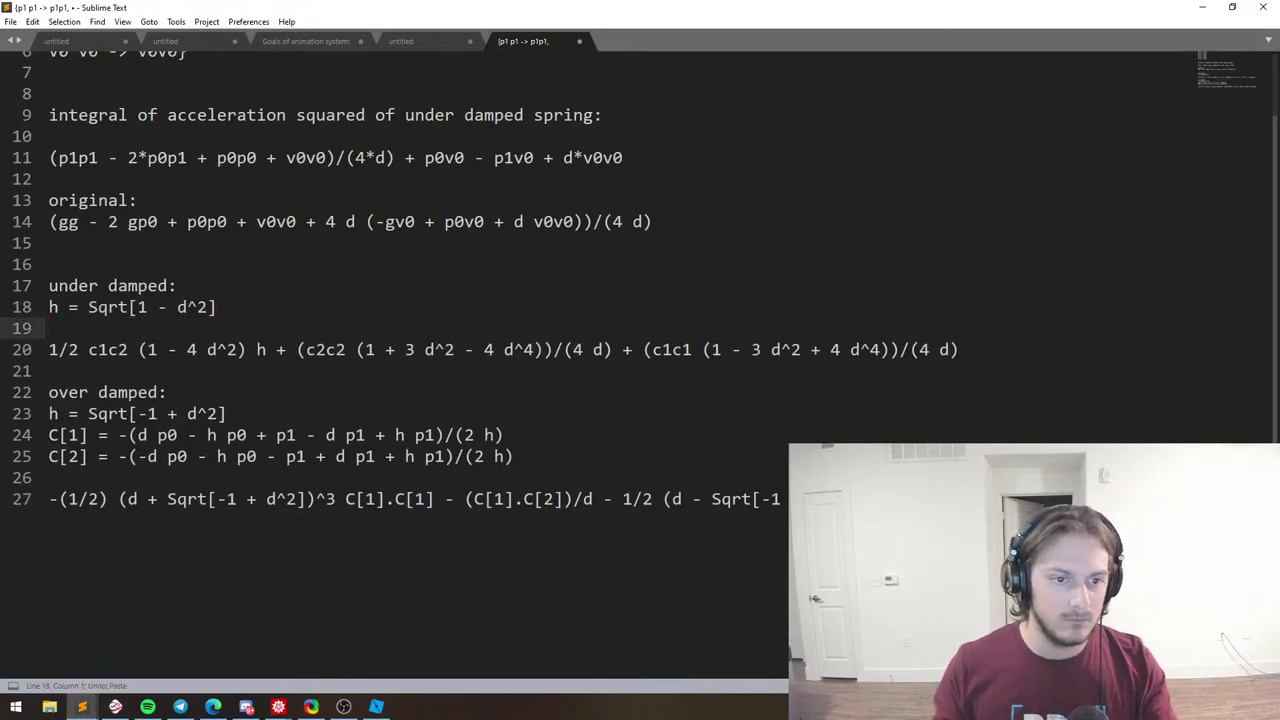
Start a "c1 =" definition line below the under damped h definition.
drag(89, 349, 137, 349)
click(128, 349)
click(108, 349)
key(Up)
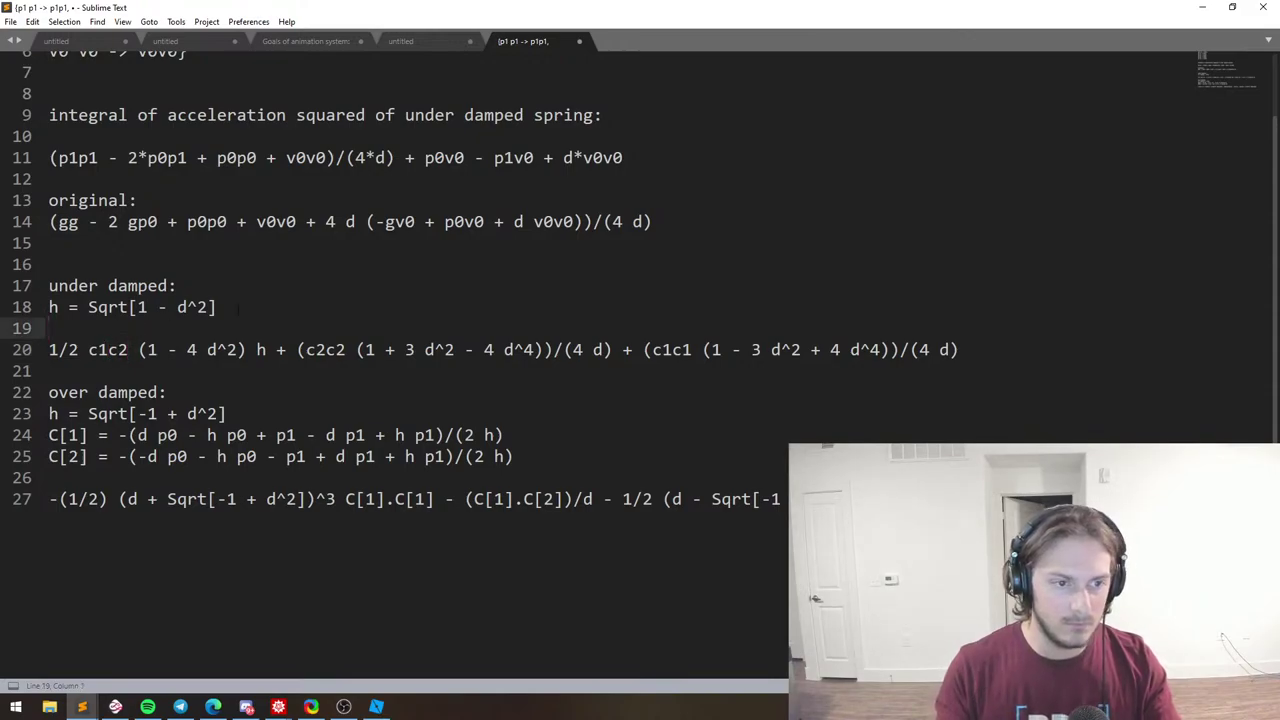
click(237, 308)
key(Return)
text(c1 =)
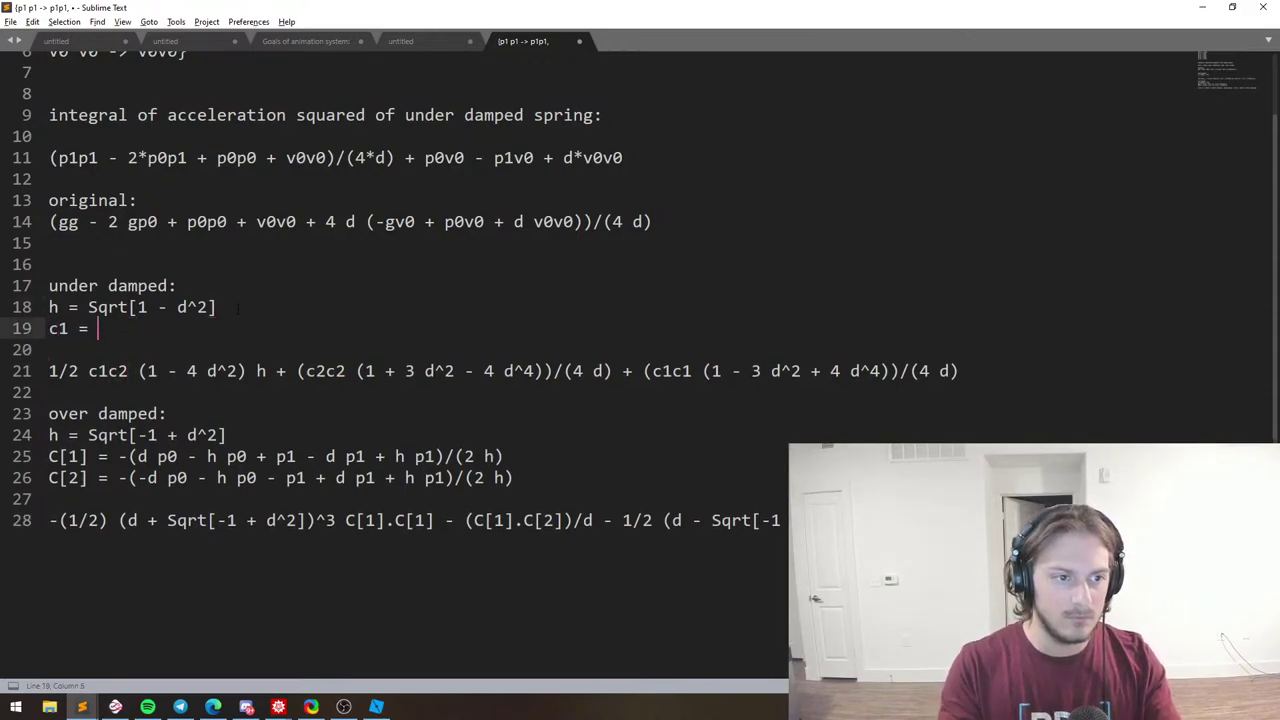
Look through the Untitled-1 and Untitled-2 notebooks for the under damped c1 and c2 substitution rules.
key(alt+Tab)
scroll(678, 420, up, 10)
scroll(678, 420, up, 5)
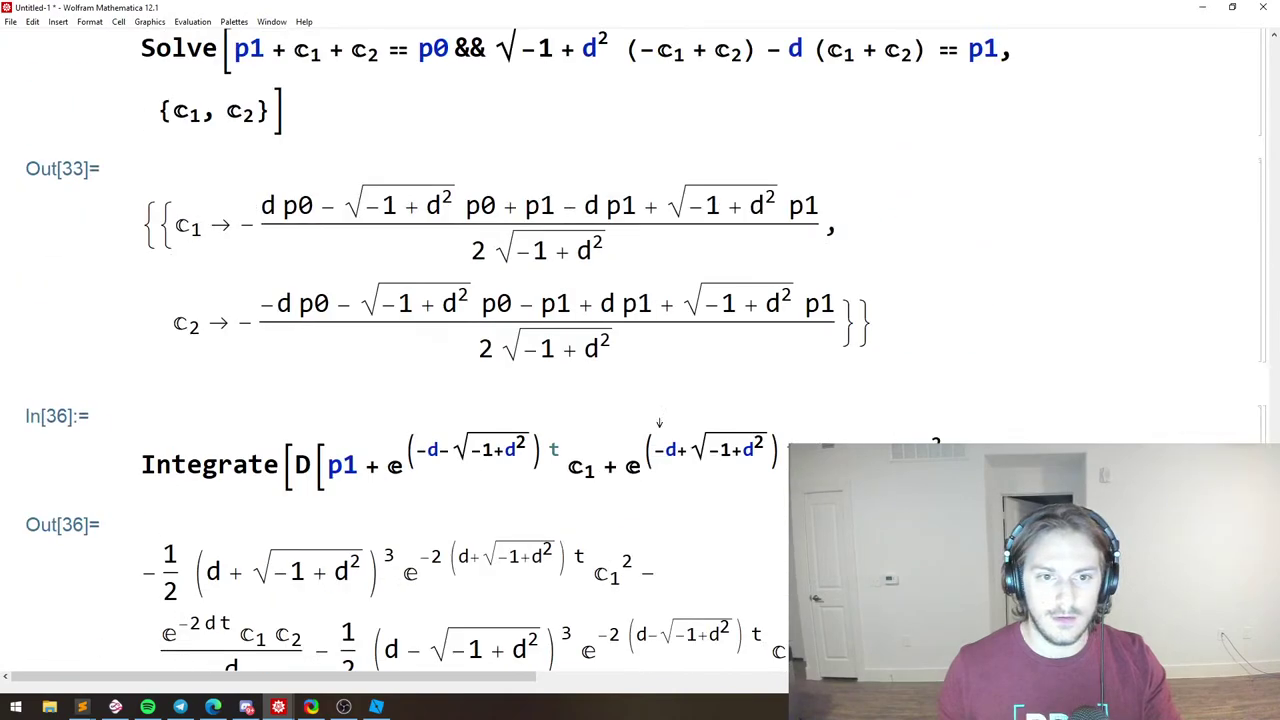
key(alt+Tab)
key(Tab)
scroll(425, 375, up, 4)
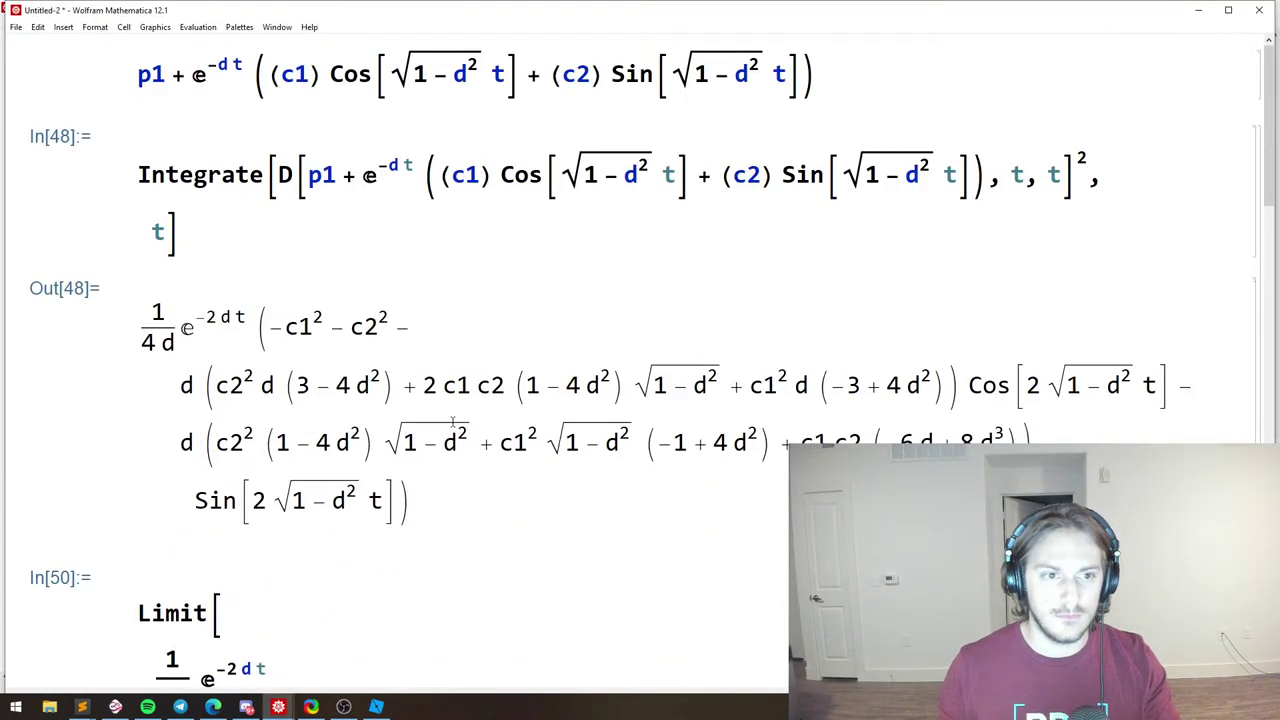
scroll(447, 410, down, 11)
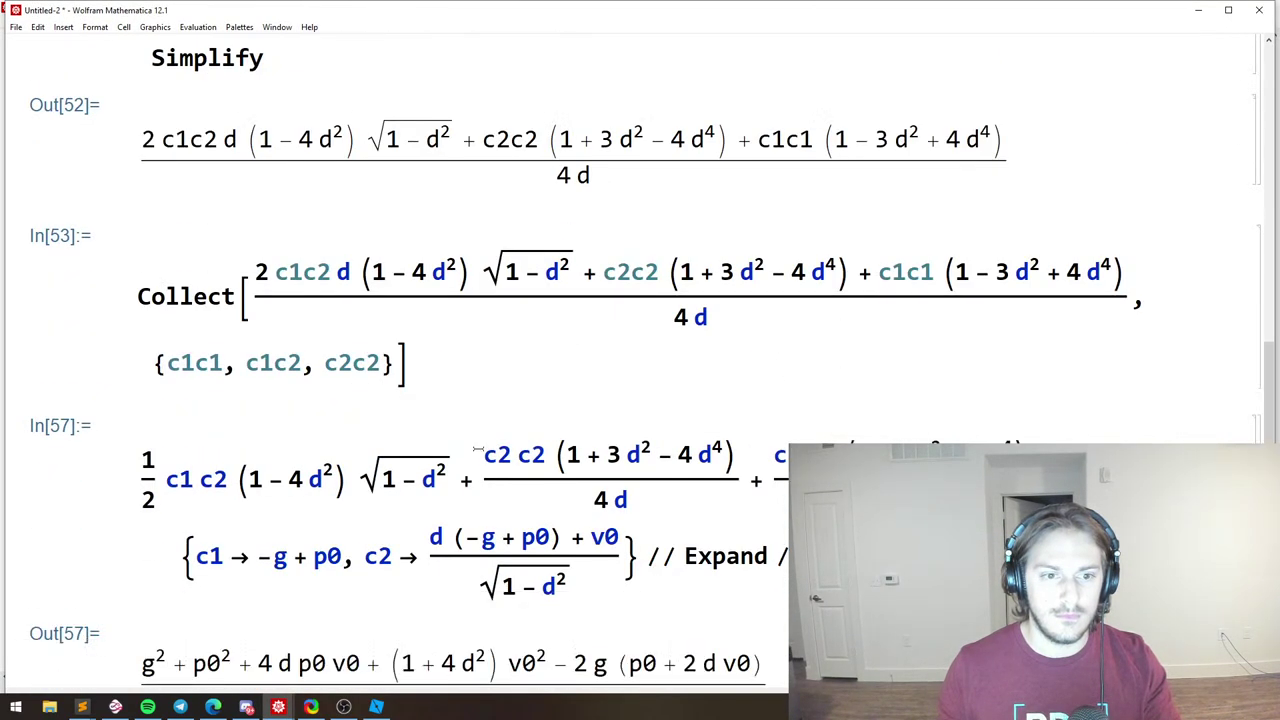
scroll(462, 454, up, 4)
scroll(462, 454, up, 4)
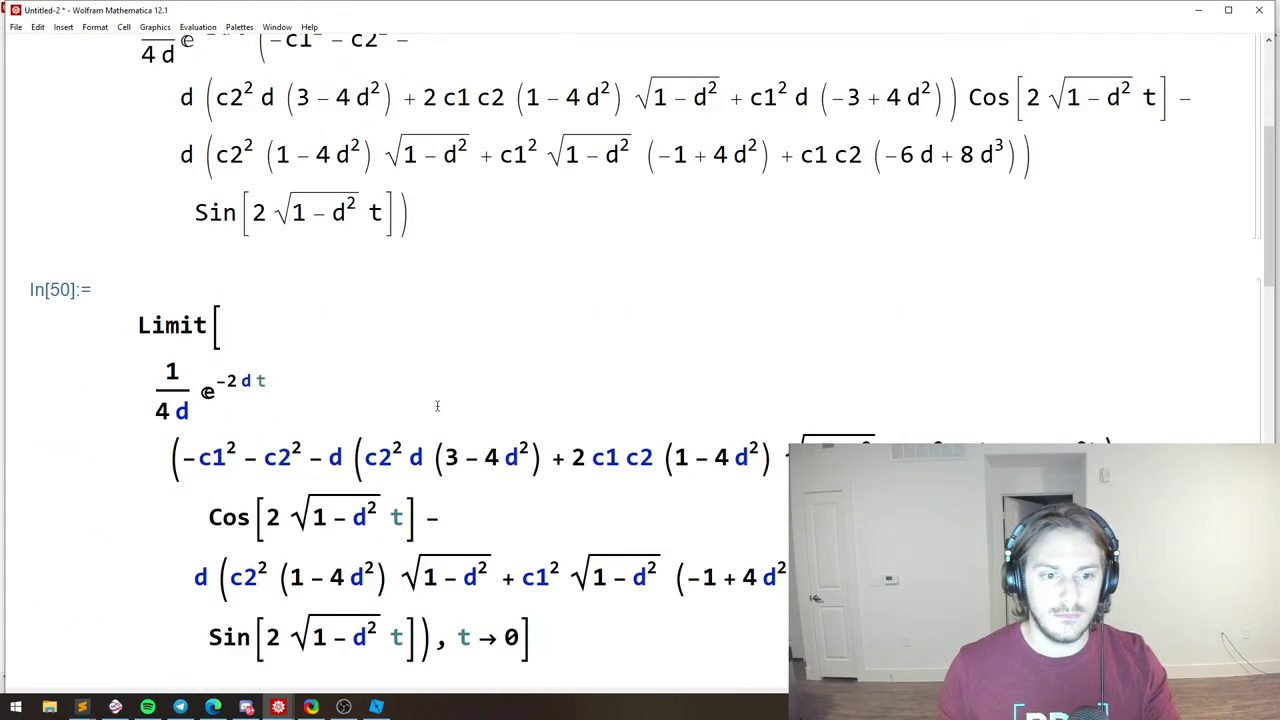
scroll(440, 408, down, 12)
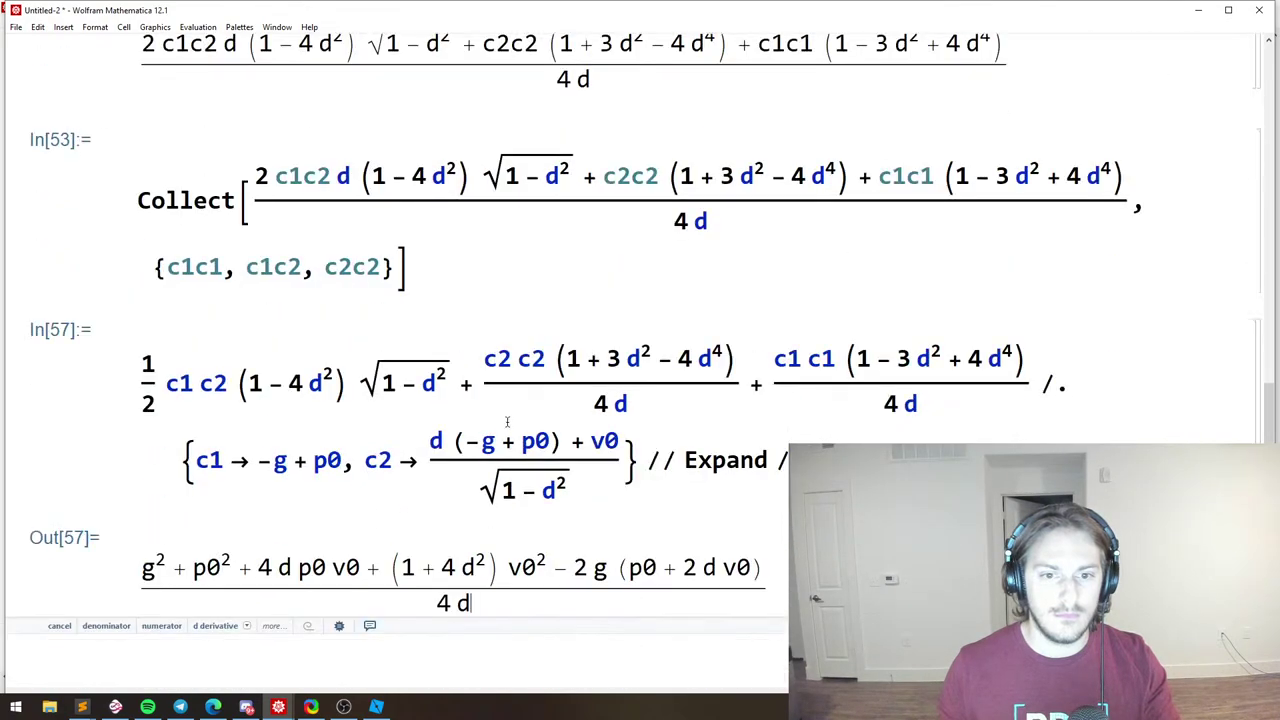
Copy the c1 value -g + p0 from the Untitled-2 notebook's substitution rules into the under damped "c1 =" line in Sublime Text.
scroll(463, 407, down, 1)
scroll(463, 407, up, 2)
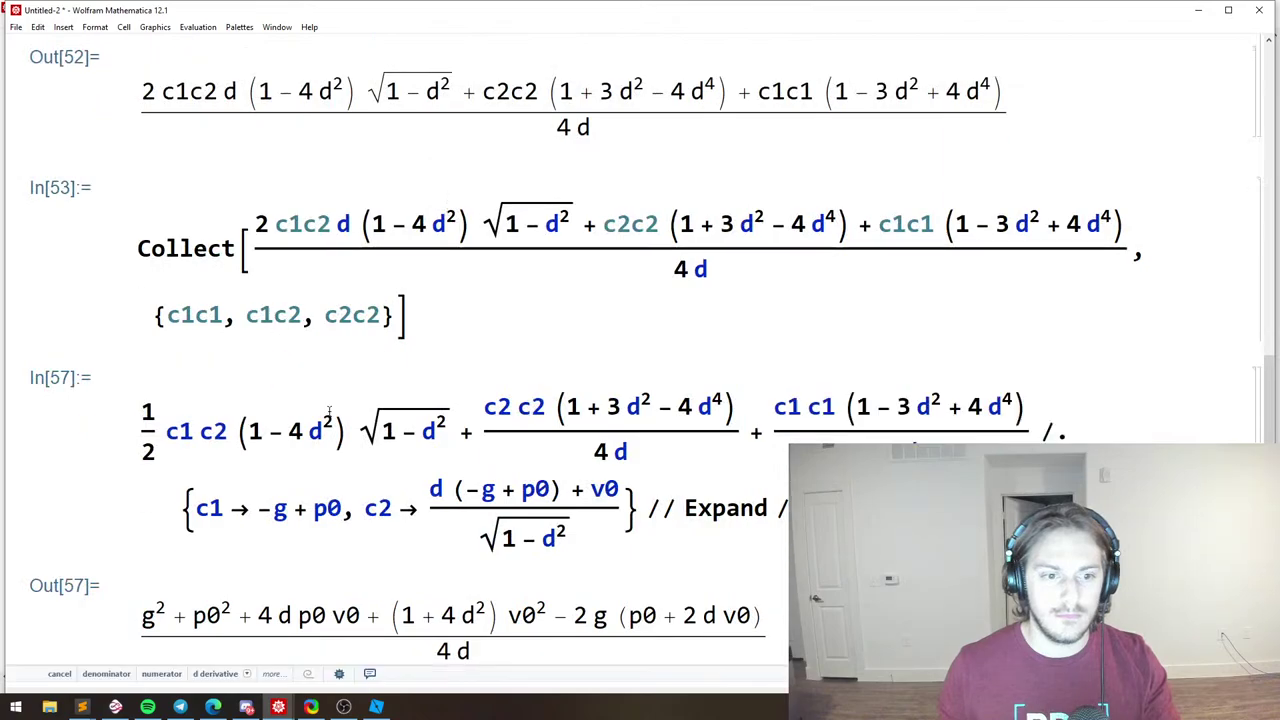
scroll(612, 400, down, 2)
drag(257, 412, 354, 413)
key(alt+Tab)
key(alt+Tab)
key(alt+Tab)
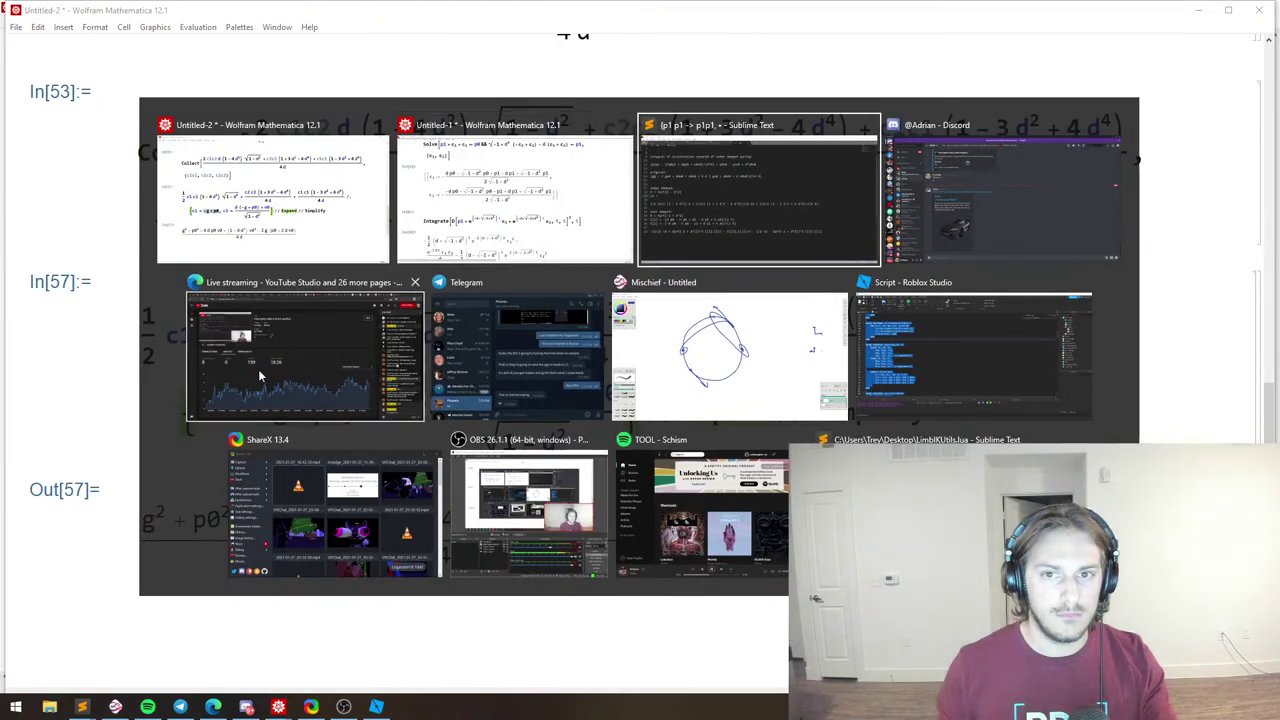
key(ctrl+v)
Add a "c2 =" line below c1 in Sublime Text, using the c2 expression copied from the Mathematica substitution rules.
key(alt+Tab)
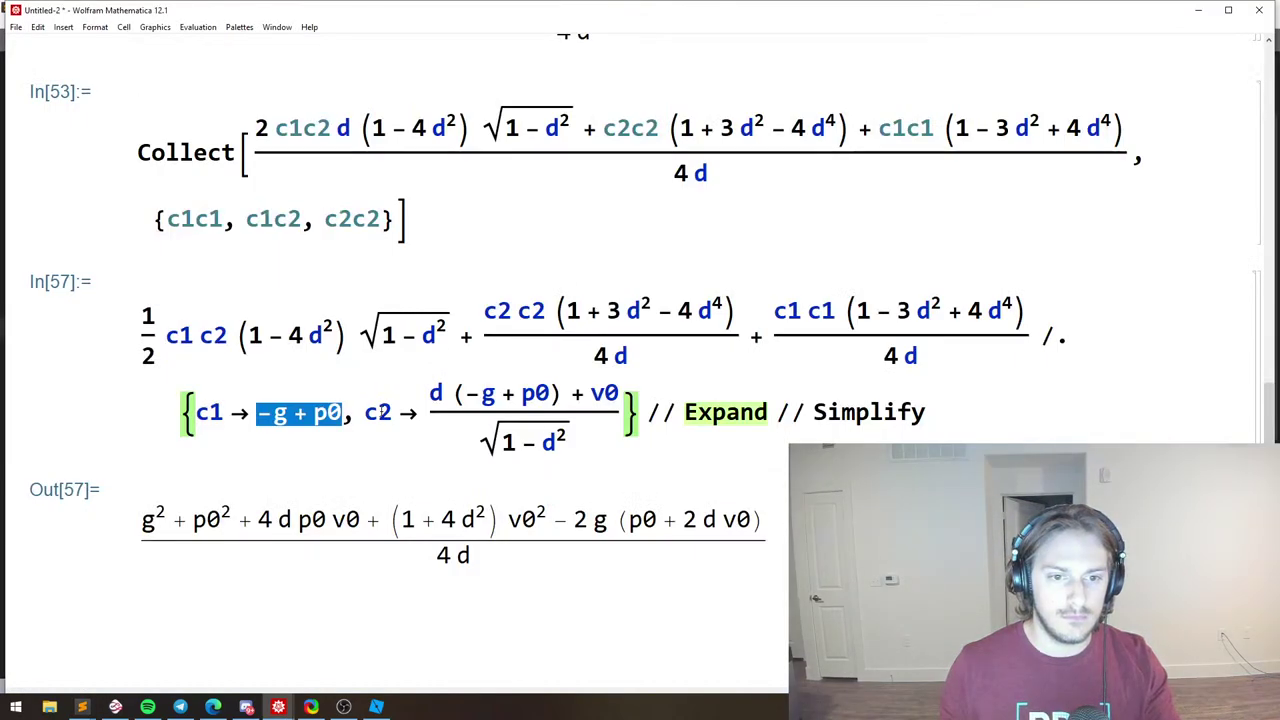
drag(430, 392, 620, 450)
key(alt+Tab)
key(Return)
text(c2 =)
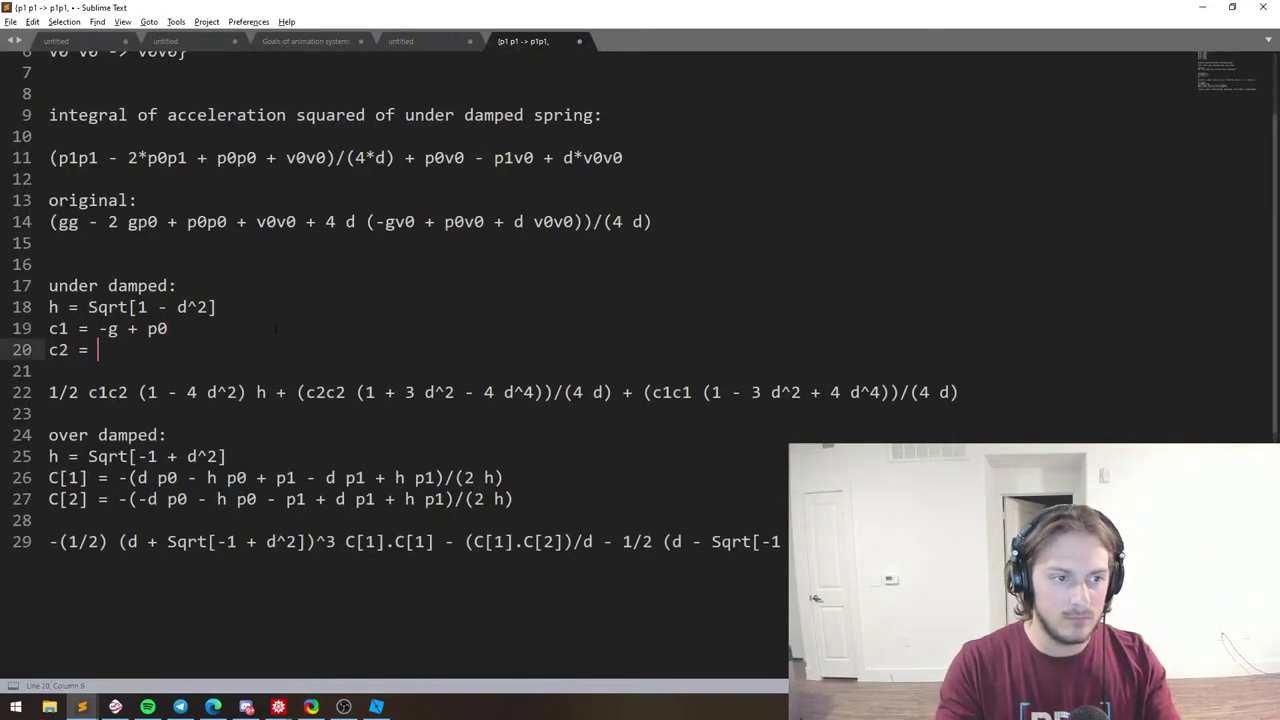
key(ctrl+v)
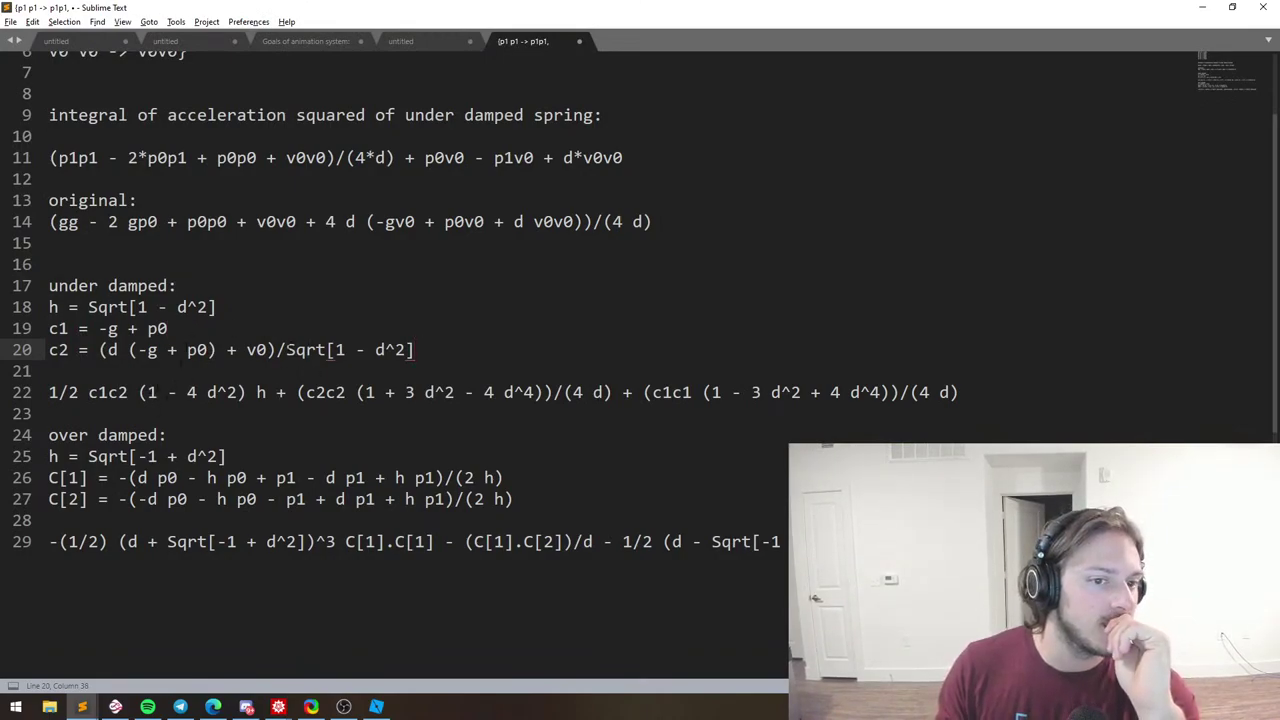
Replace Sqrt[1 - d^2] with h in the denominator of the under damped c2 definition.
drag(286, 349, 462, 349)
key(ctrl+d)
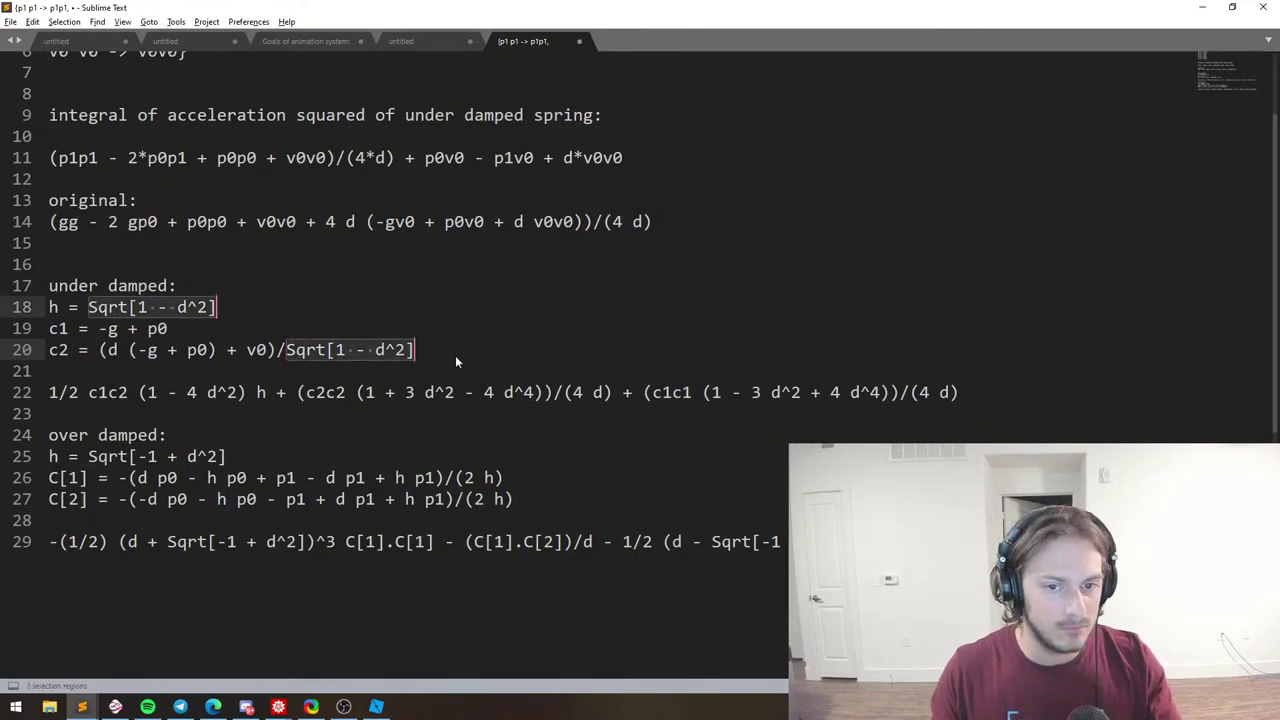
drag(286, 349, 474, 343)
text(h)
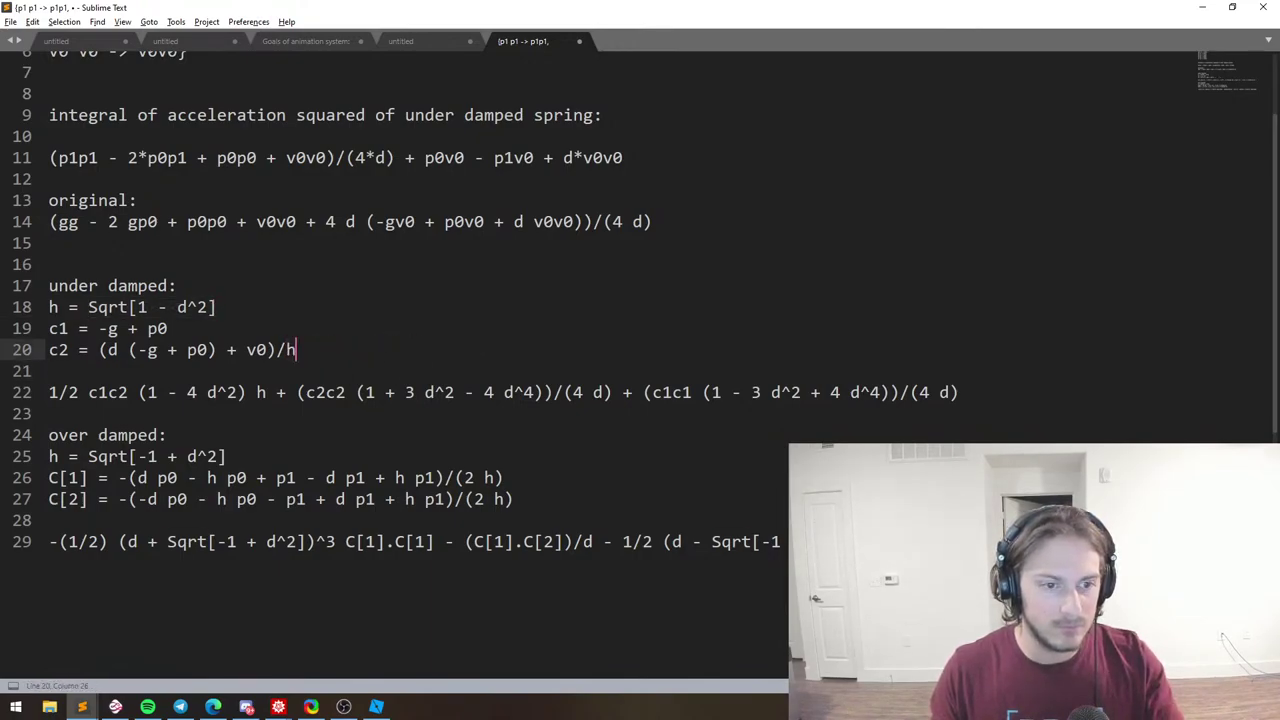
click(197, 392)
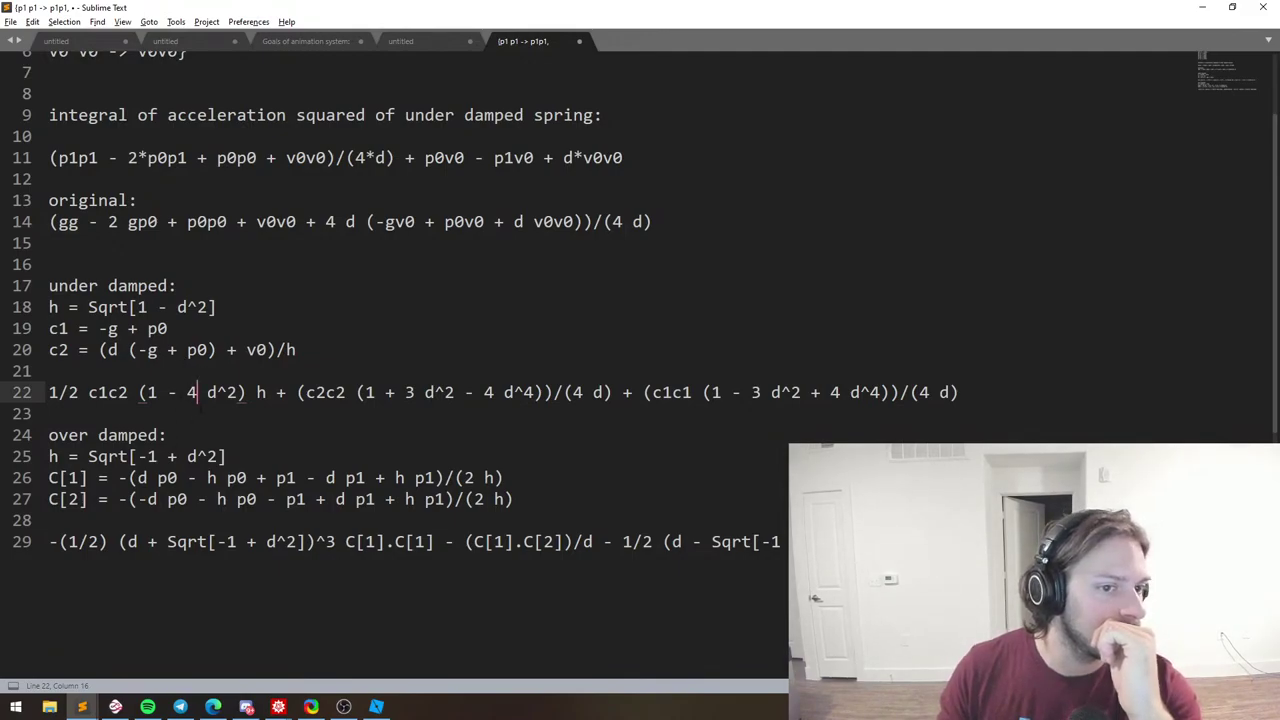
Review the under damped derivation in the Untitled-2 notebook, from the spring equation through the Integrate and Limit inputs.
key(alt+Tab)
scroll(396, 376, up, 3)
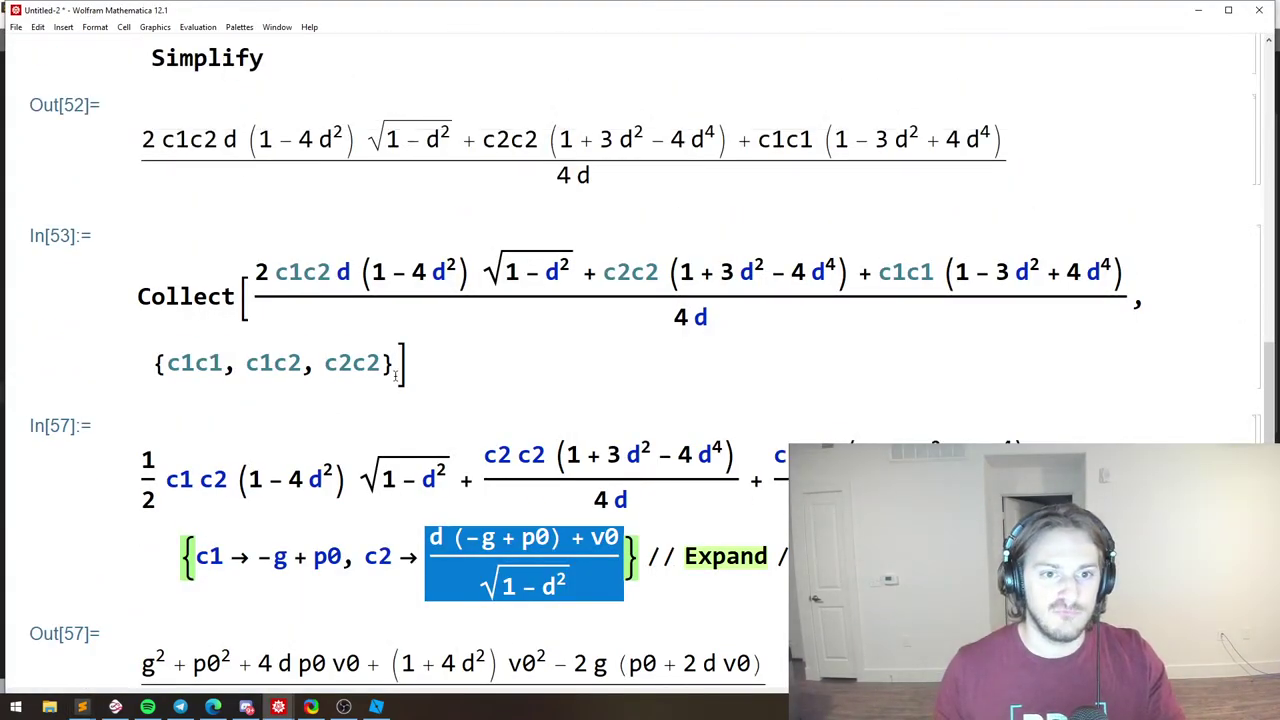
scroll(396, 376, up, 15)
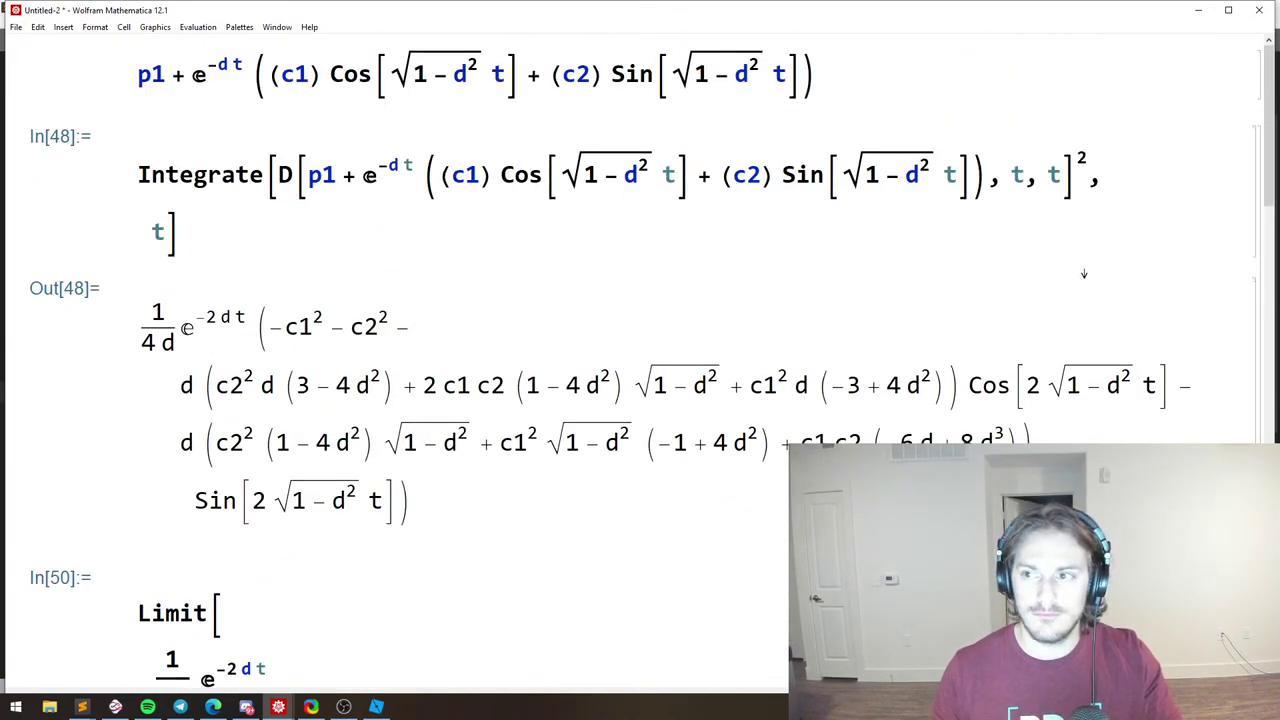
drag(388, 64, 544, 74)
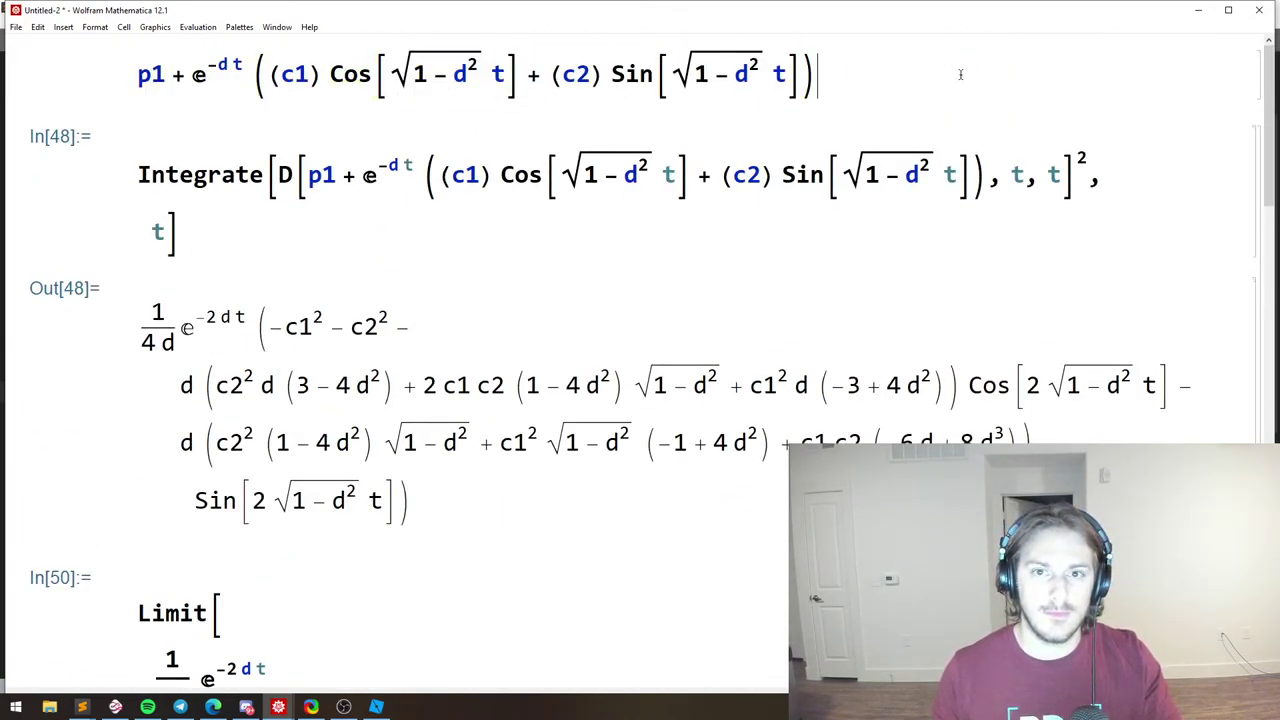
drag(960, 74, 300, 123)
drag(330, 236, 68, 123)
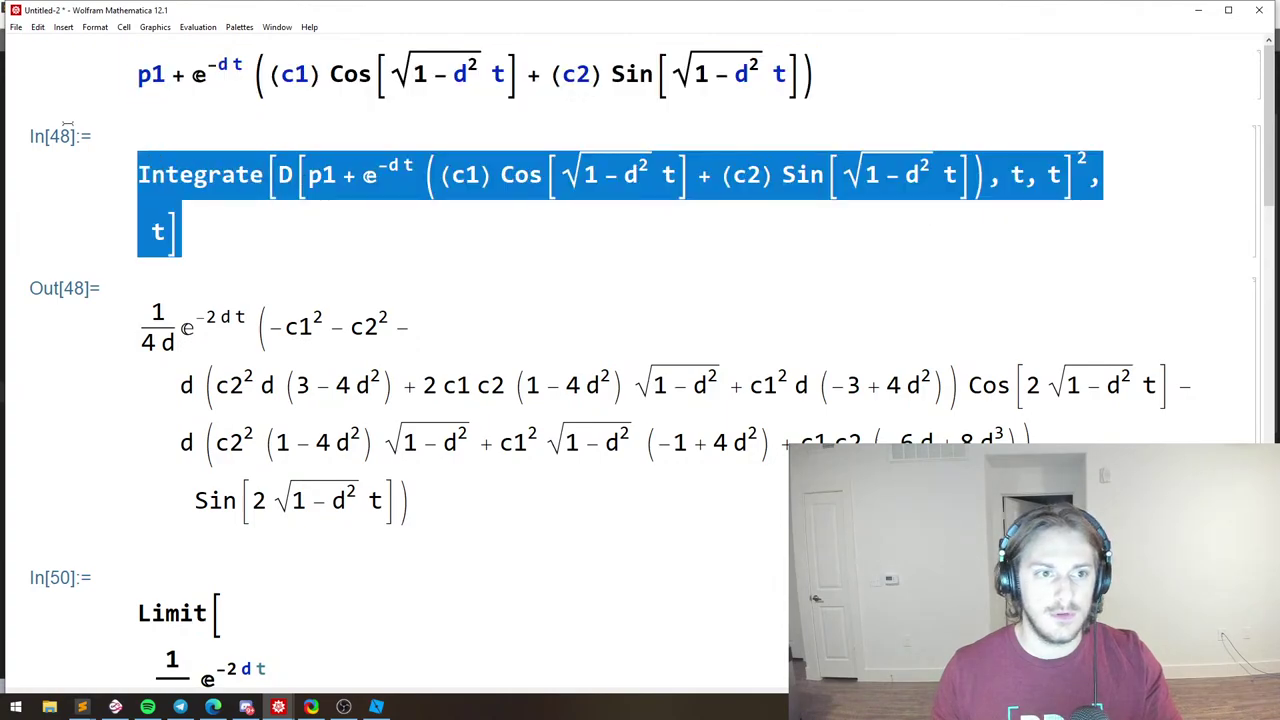
scroll(411, 225, down, 9)
drag(1256, 305, 1275, 259)
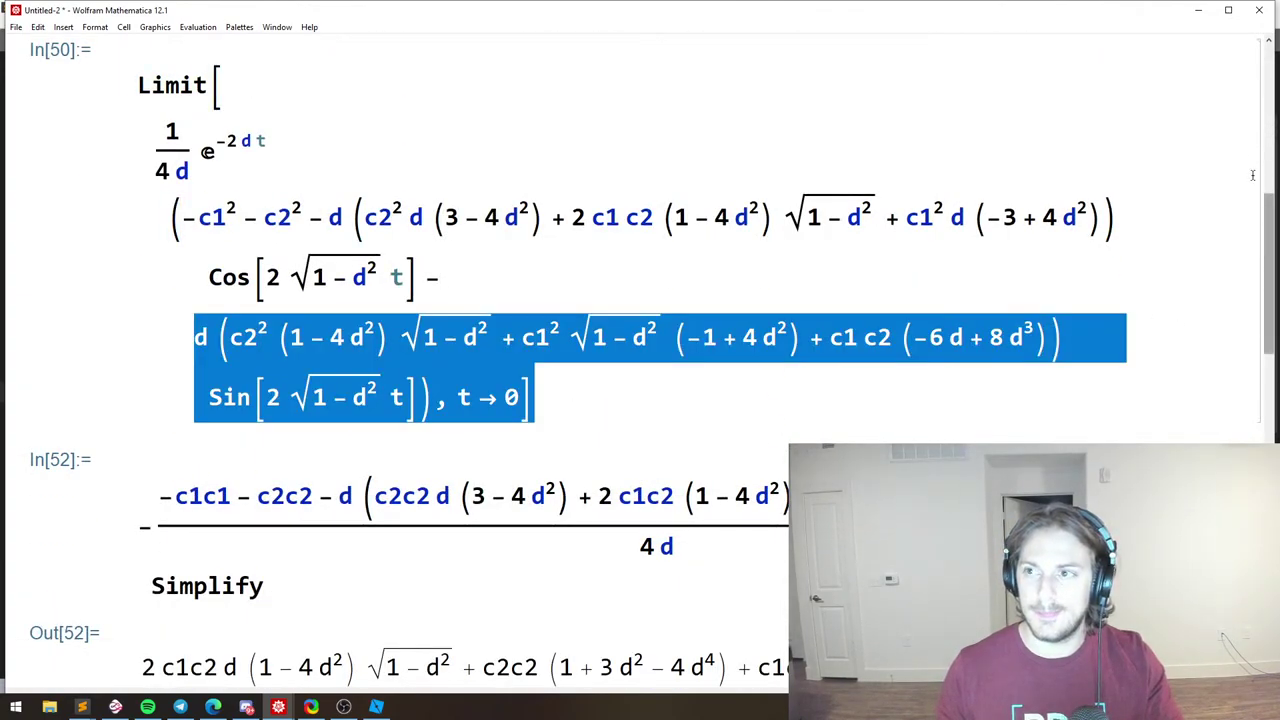
scroll(640, 300, down, 2)
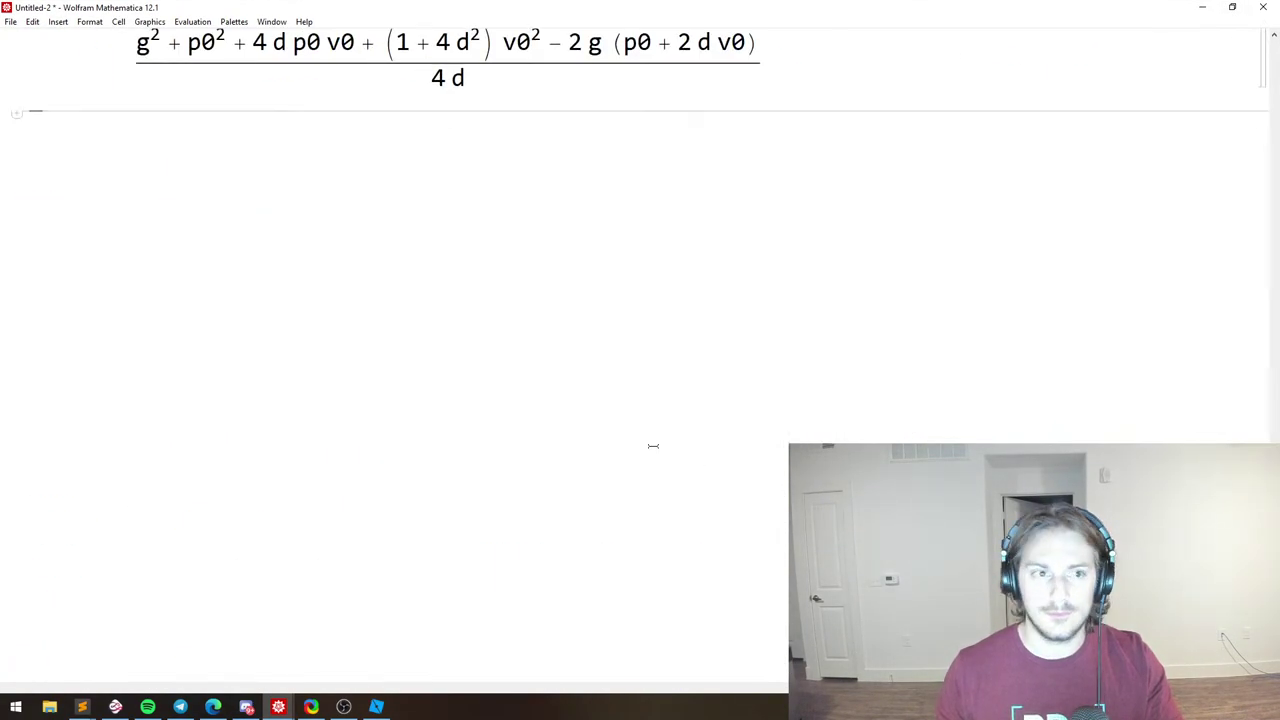
Enter Integrate[D[p1 + e^(-d t) ((c1) Cos[Sqrt[1 - d^2] t] + (c2) Sin[Sqrt[1 - d^2] t]), t, t]^2, t] in a new cell.
text(Integrate[D[p1 + e^(-d t) ((c1) Cos[Sqrt[1 - d^2] t] + (c2) Sin[Sqrt[1 - d^2] t]), t, t]^2, t])
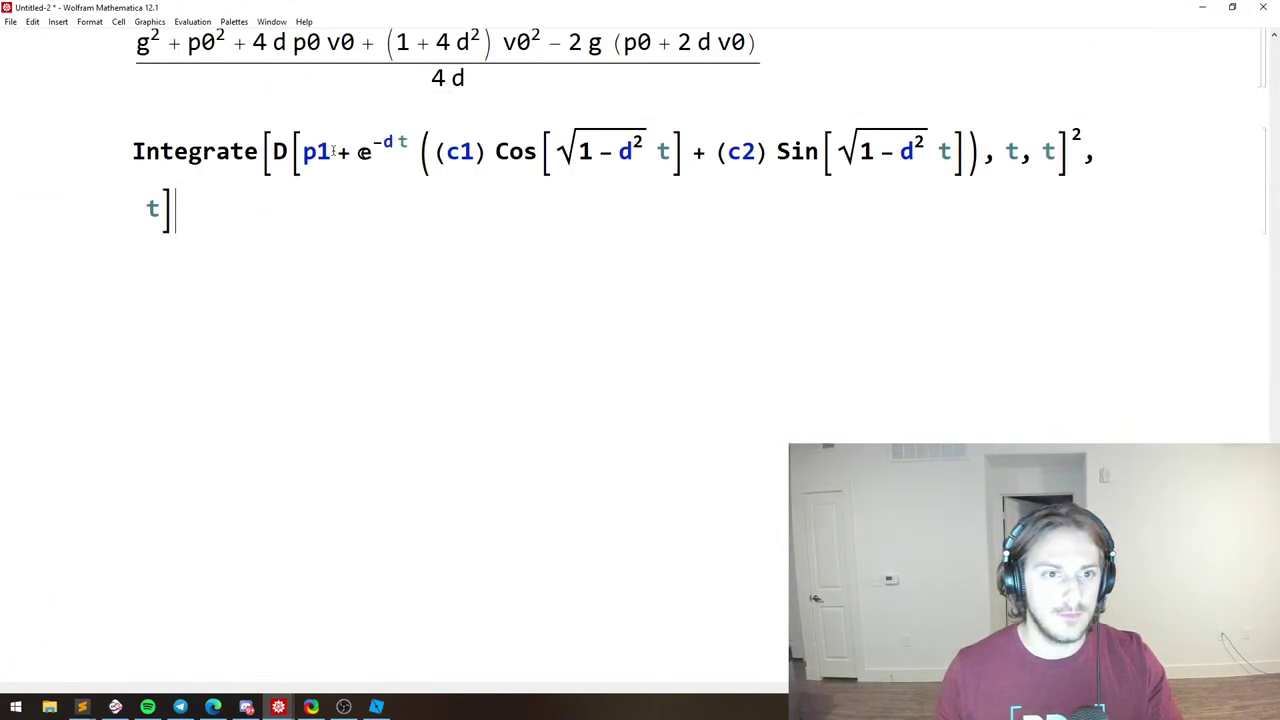
Switch to YouTube Studio to check the live stream's analytics and chat, and return to the Mathematica notebook.
key(alt+Tab)
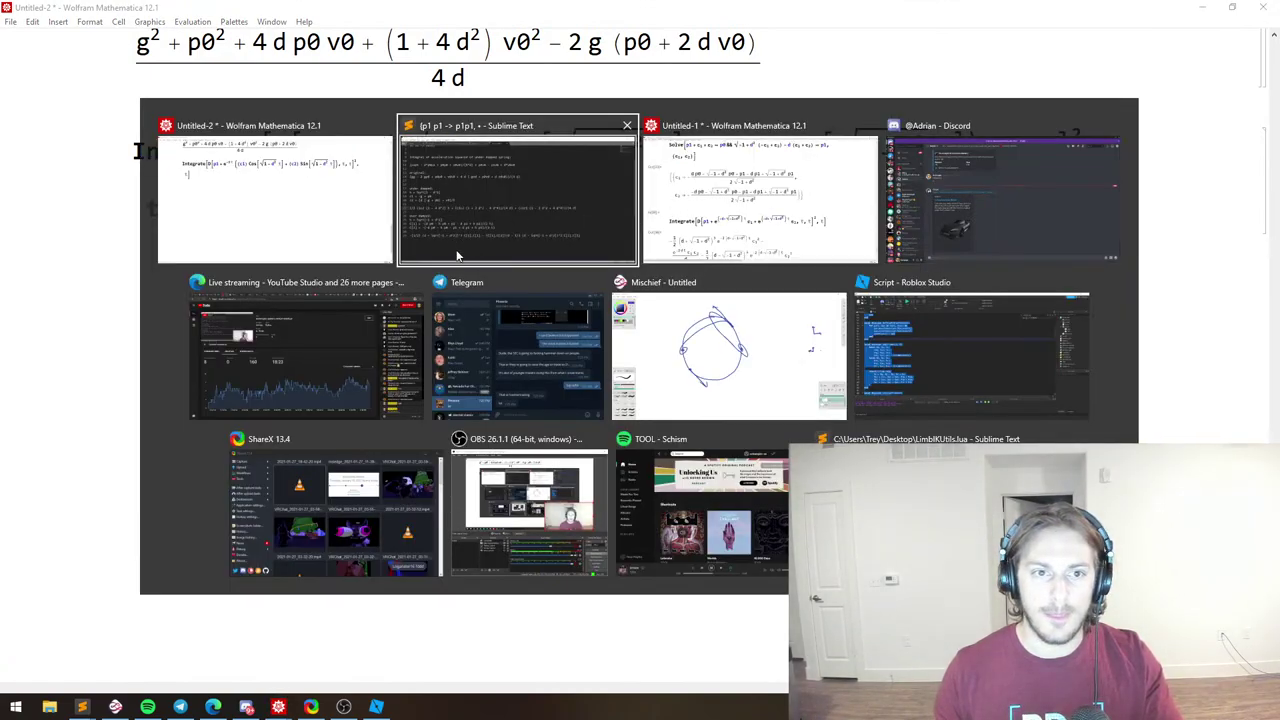
click(304, 342)
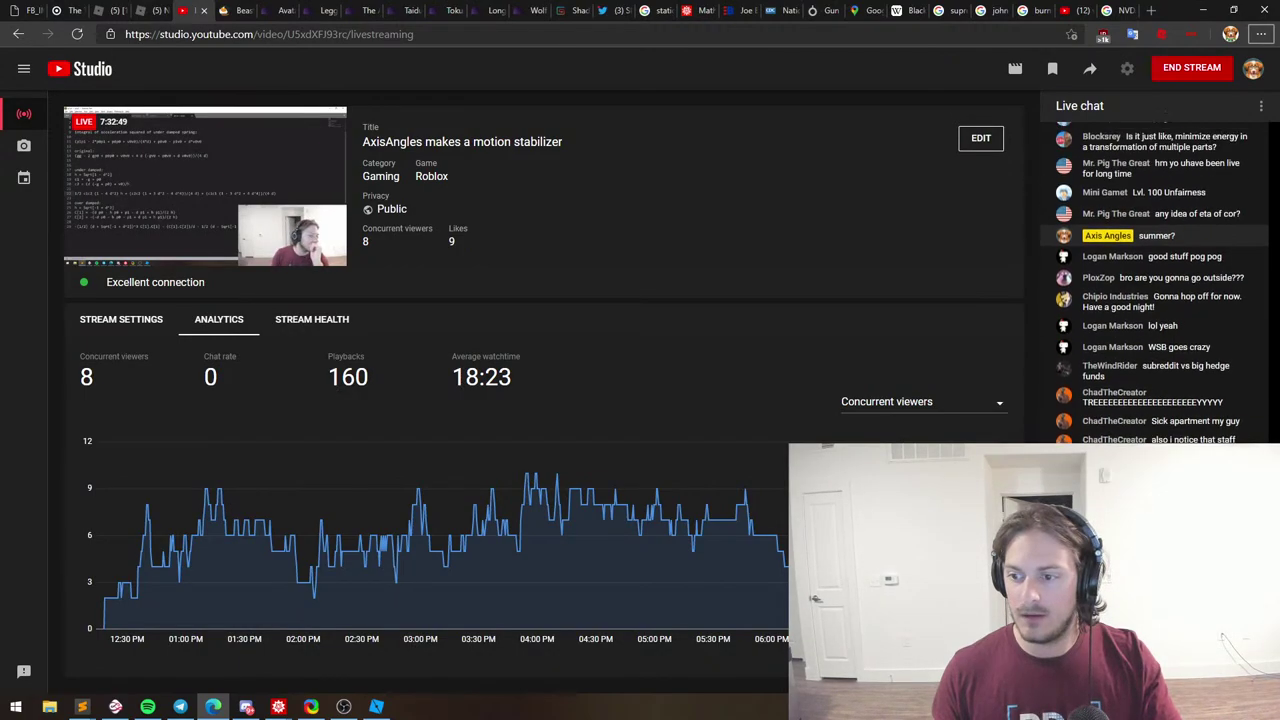
key(alt+Tab)
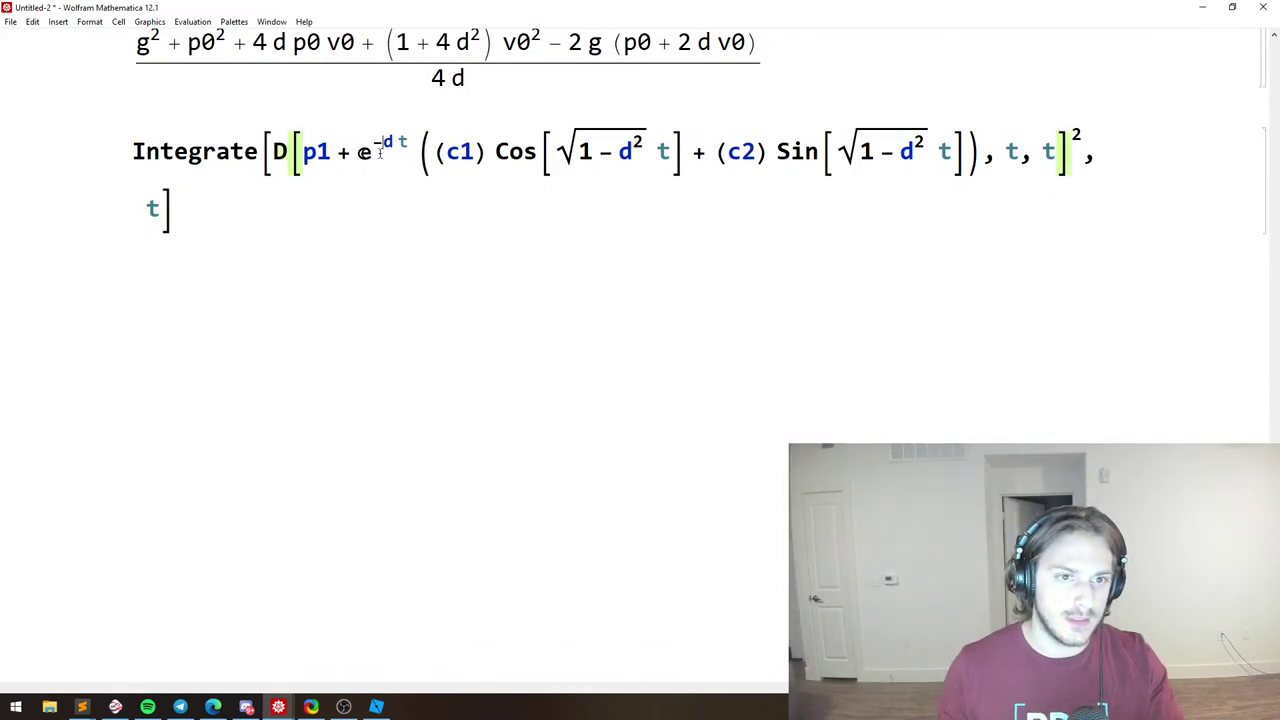
Replace Sqrt[1 - d^2] with h inside both the Cos and Sin arguments and evaluate the integral.
drag(358, 152, 405, 160)
click(408, 158)
drag(596, 152, 549, 152)
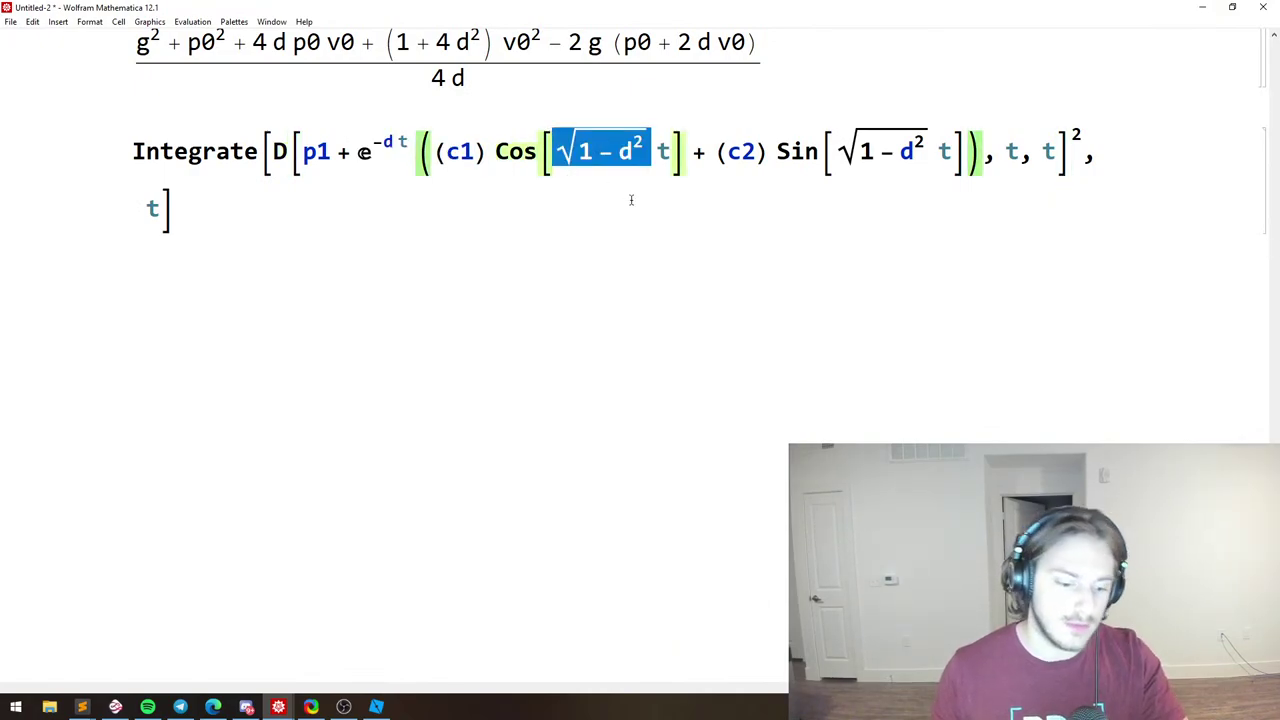
text(h)
drag(845, 152, 755, 152)
text(h)
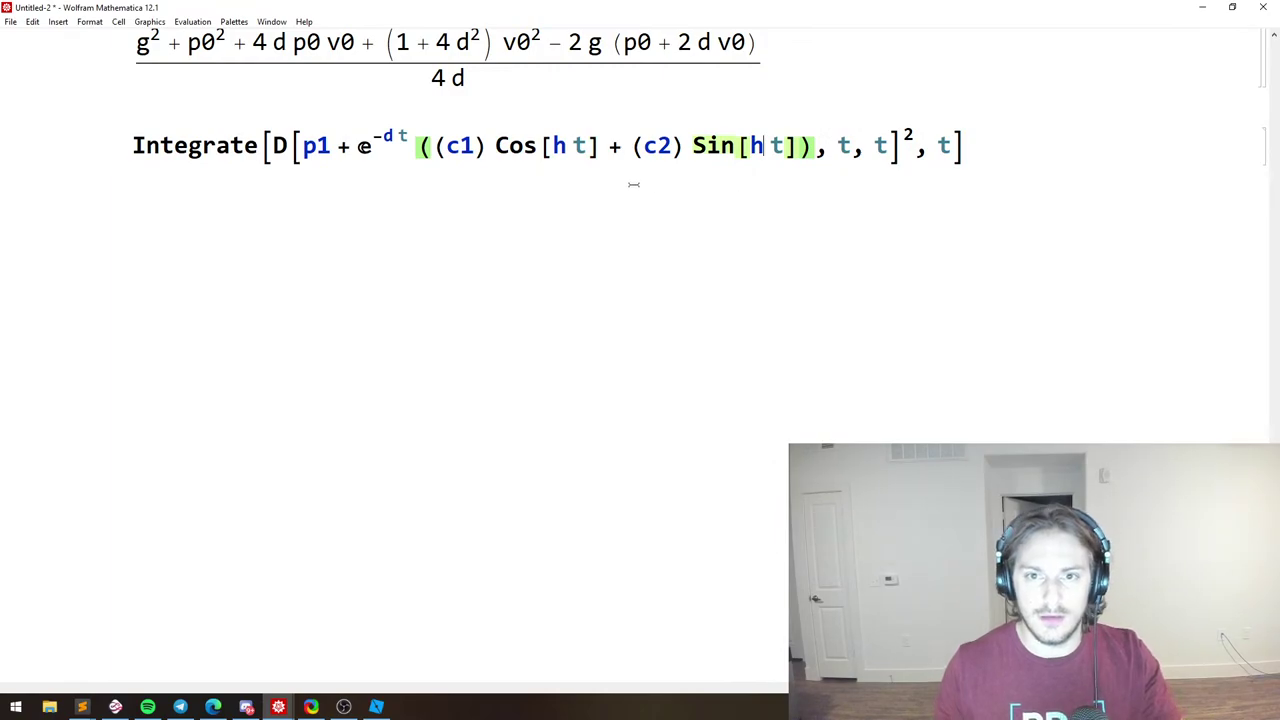
drag(995, 144, 424, 115)
click(978, 151)
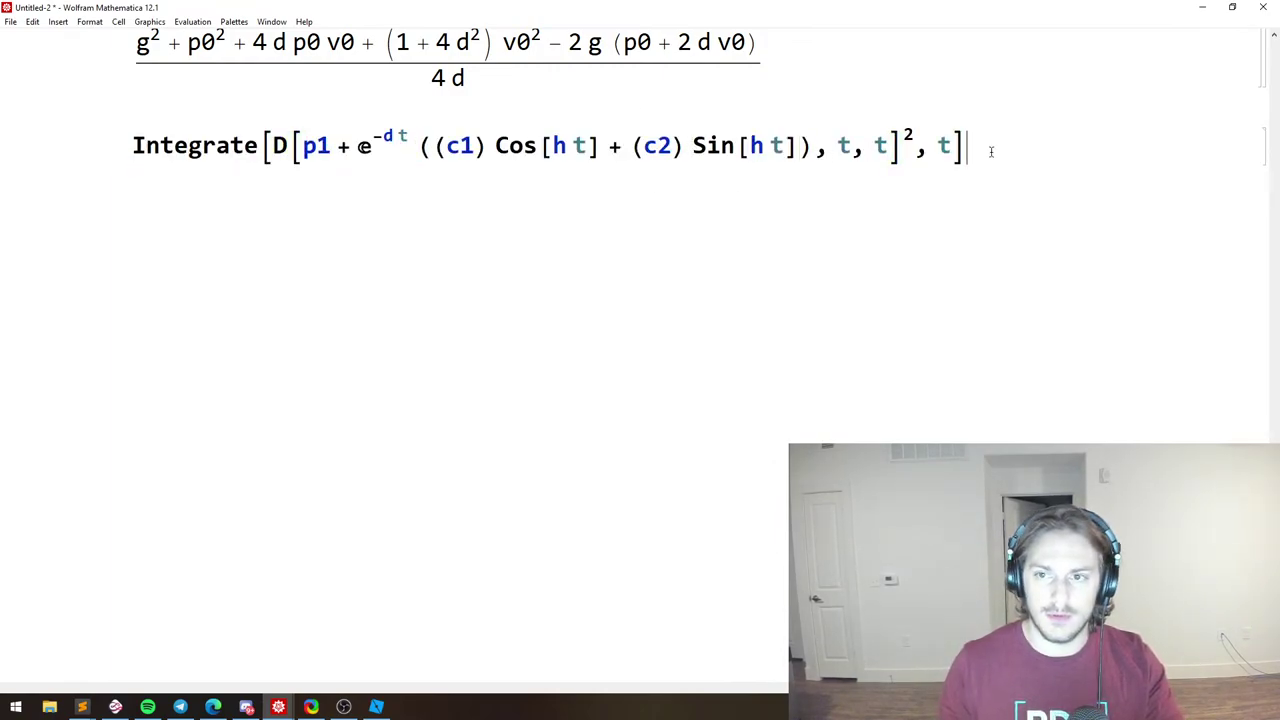
key(shift+Return)
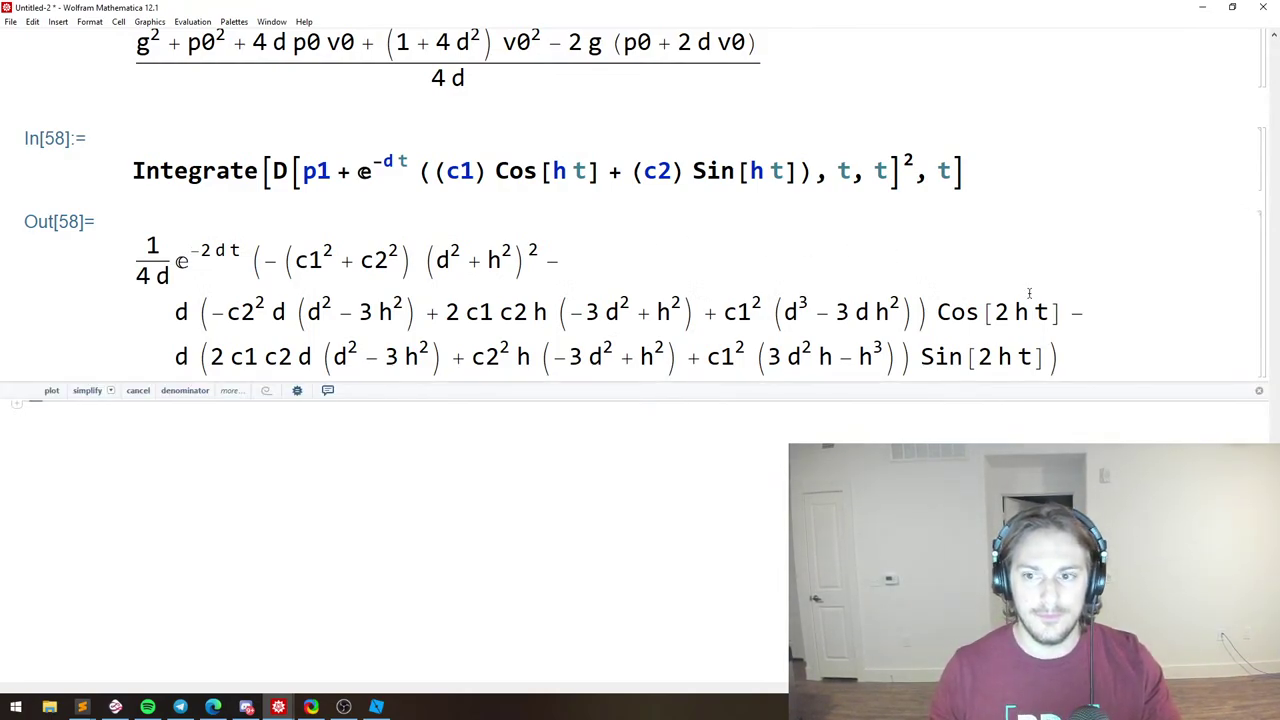
Apply FullSimplify to the integral's output expression and evaluate it.
click(1096, 360)
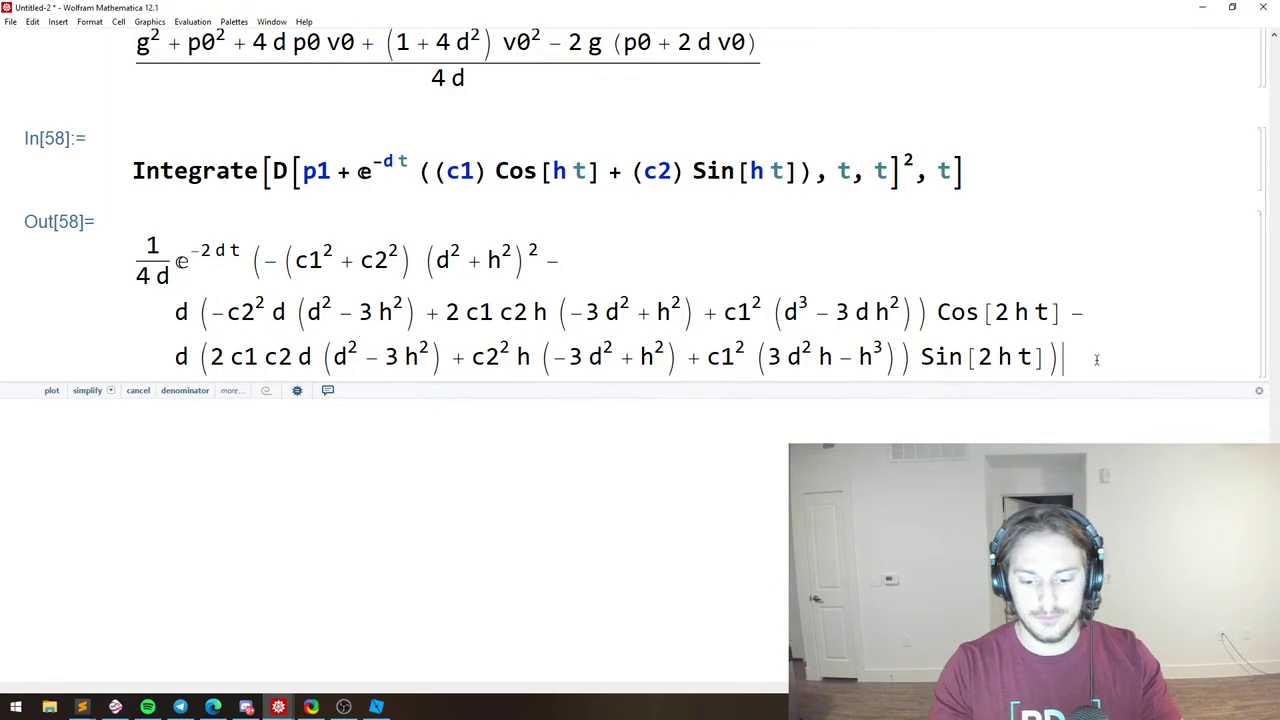
text(//FullSimplify)
key(shift+Return)
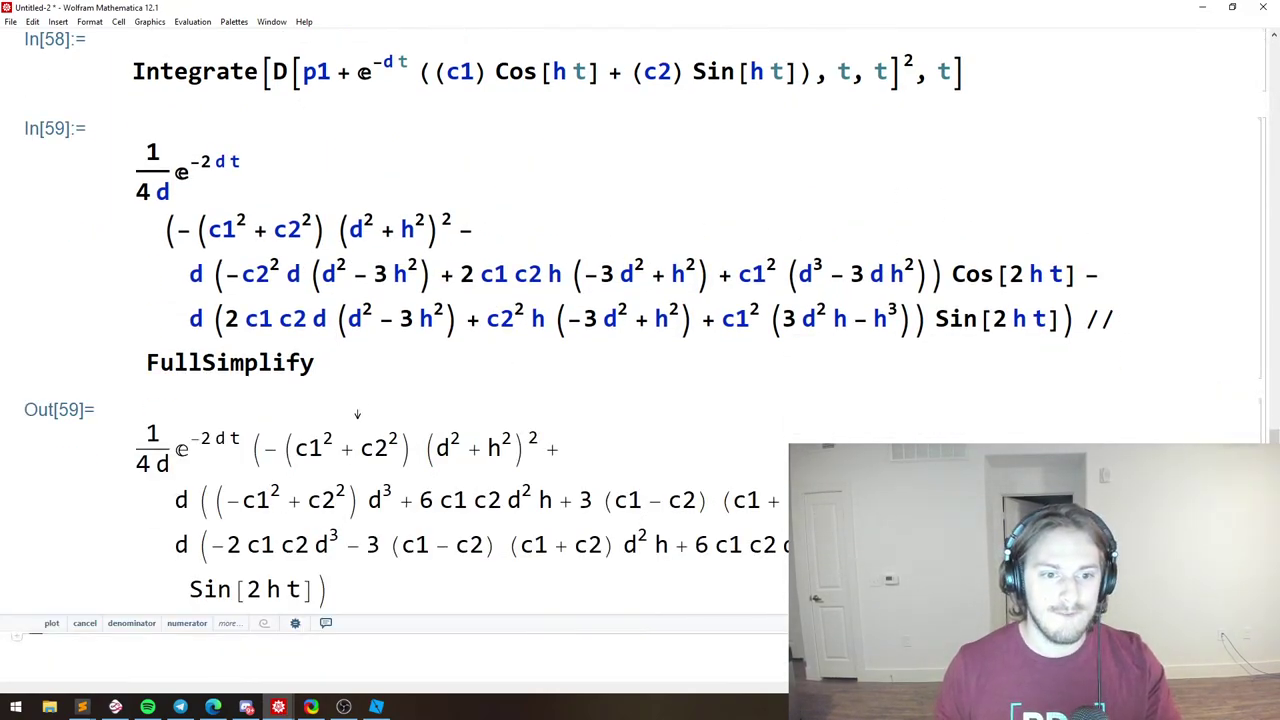
Substitute t -> 0 into the simplified integral with a replacement rule and evaluate it.
drag(370, 585, 196, 428)
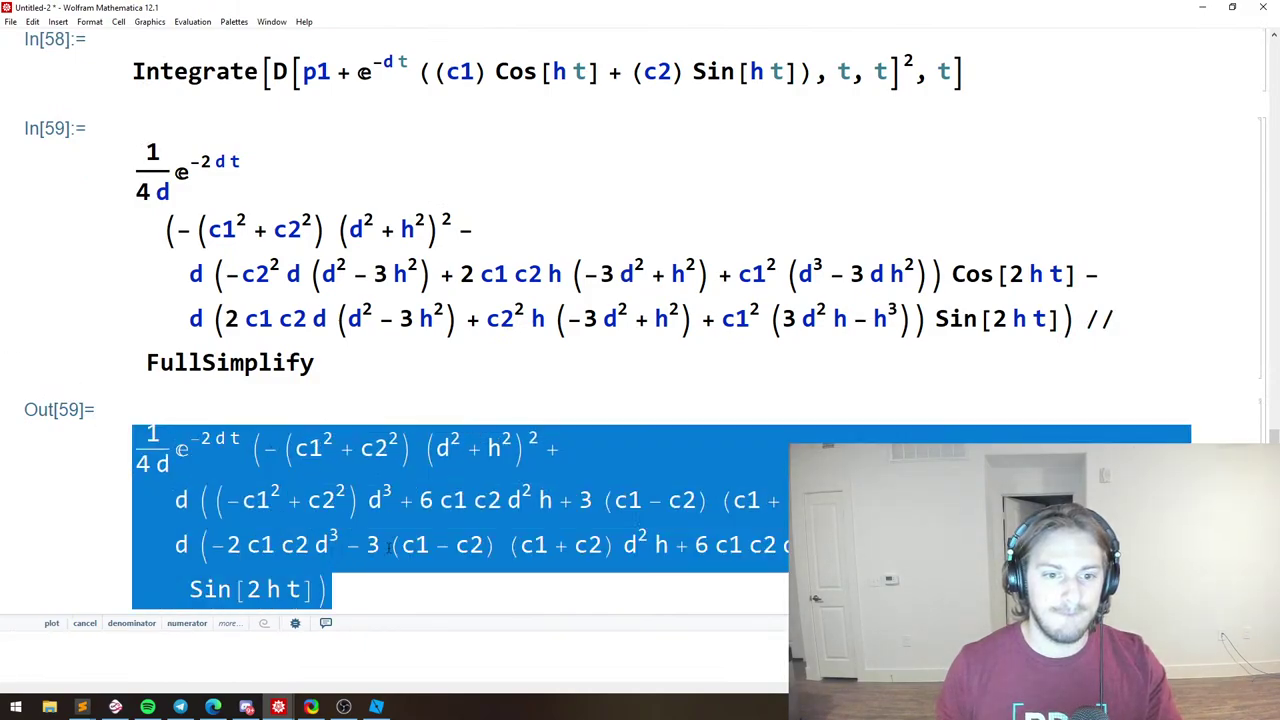
drag(292, 448, 514, 448)
click(420, 448)
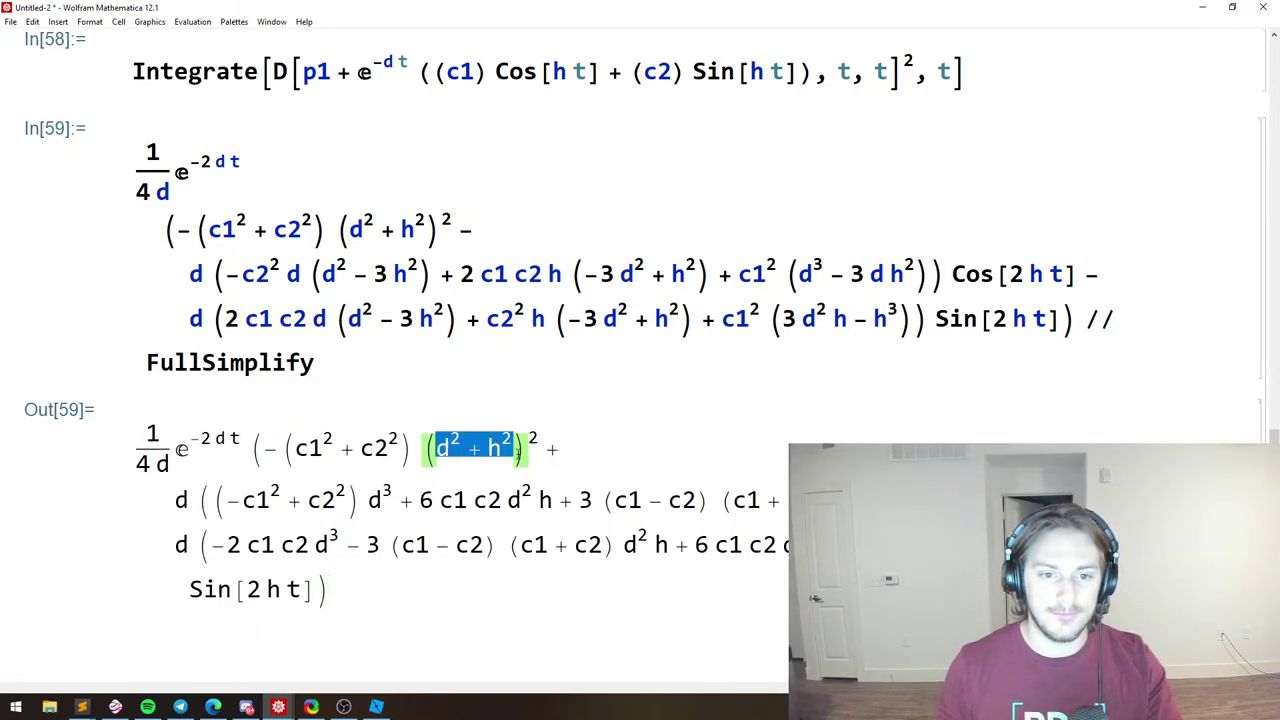
click(444, 448)
drag(436, 448, 521, 448)
click(414, 586)
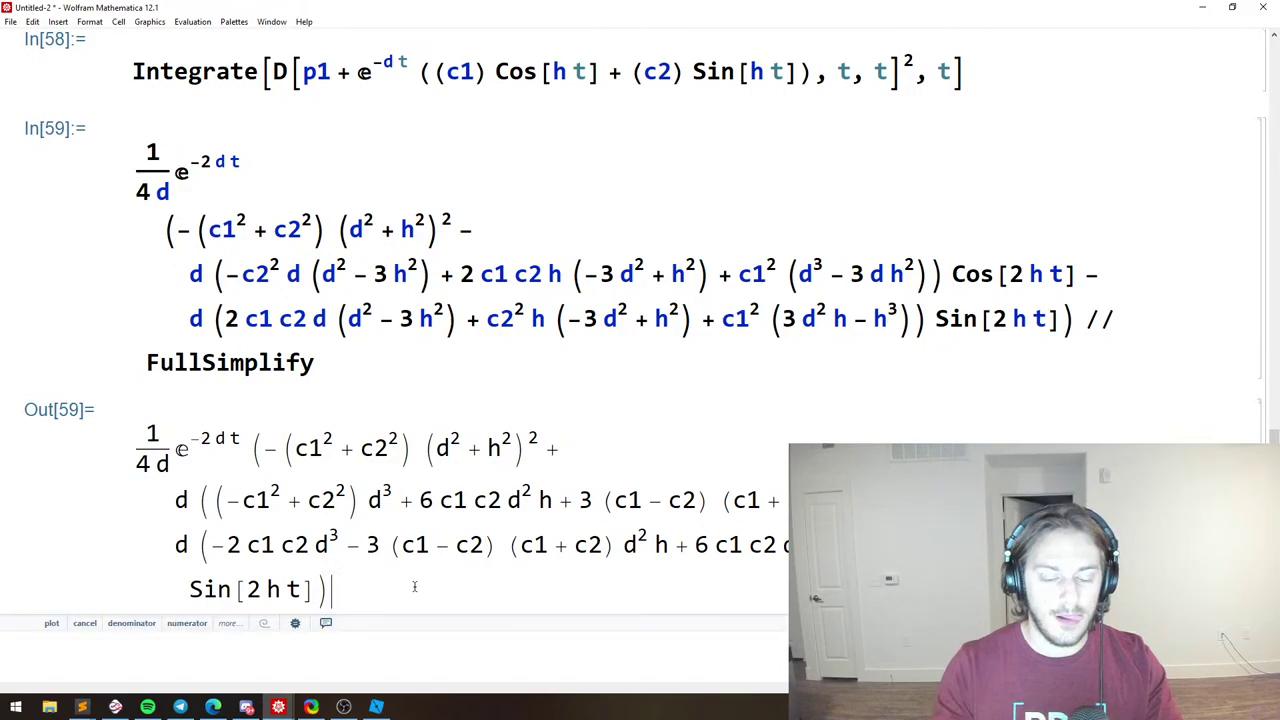
text(/.)
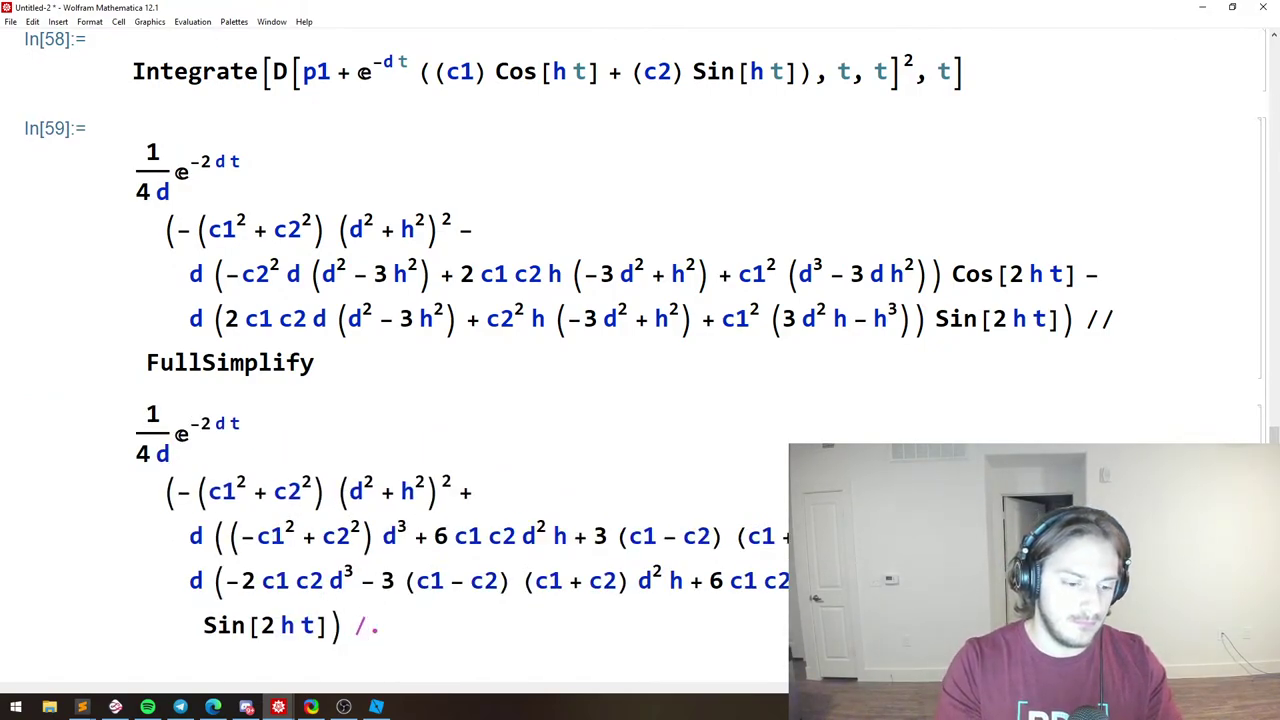
text(t->0)
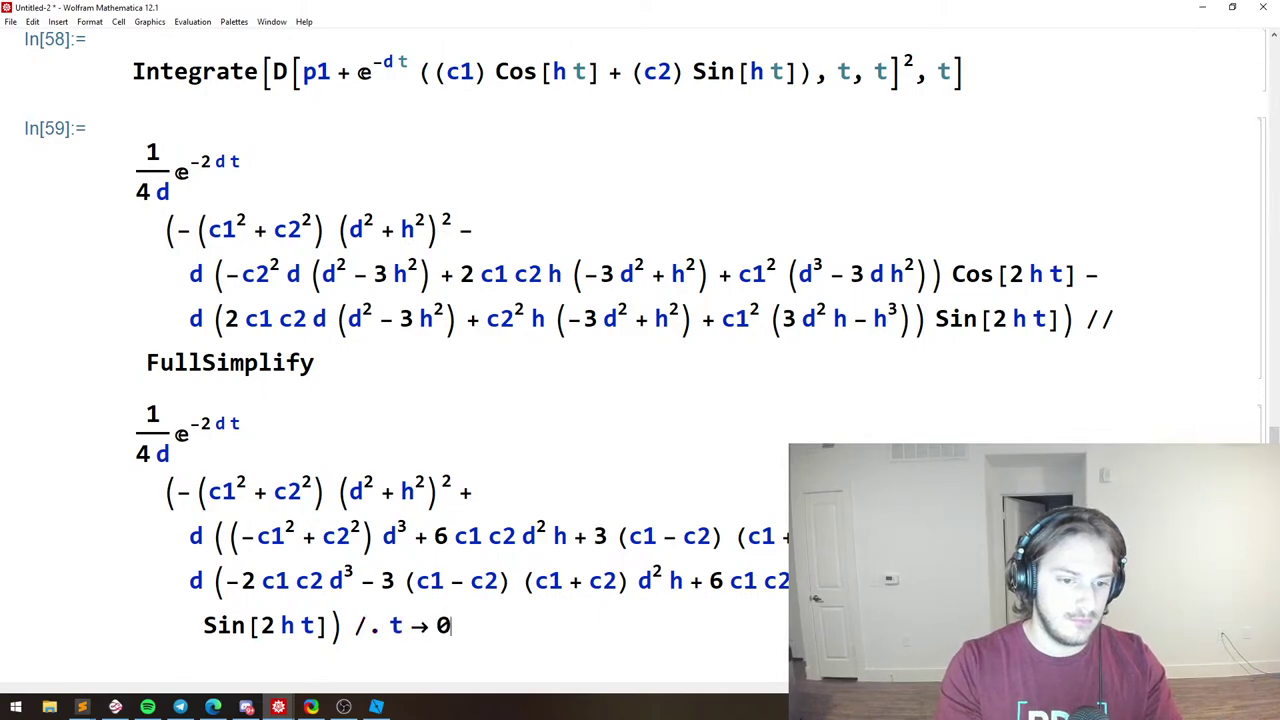
key(shift+Return)
Append // FullSimplify after the t -> 0 substitution and evaluate the cell again.
click(489, 506)
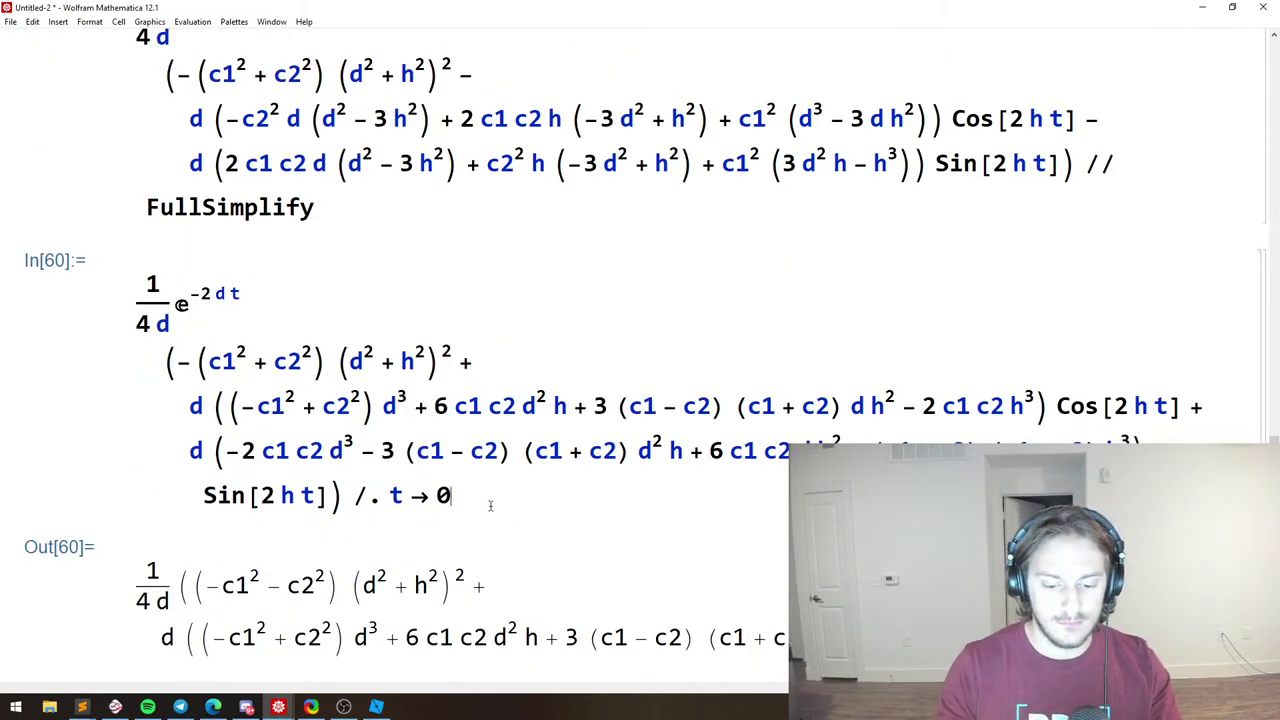
text(//Fu)
key(Return)
key(shift+Return)
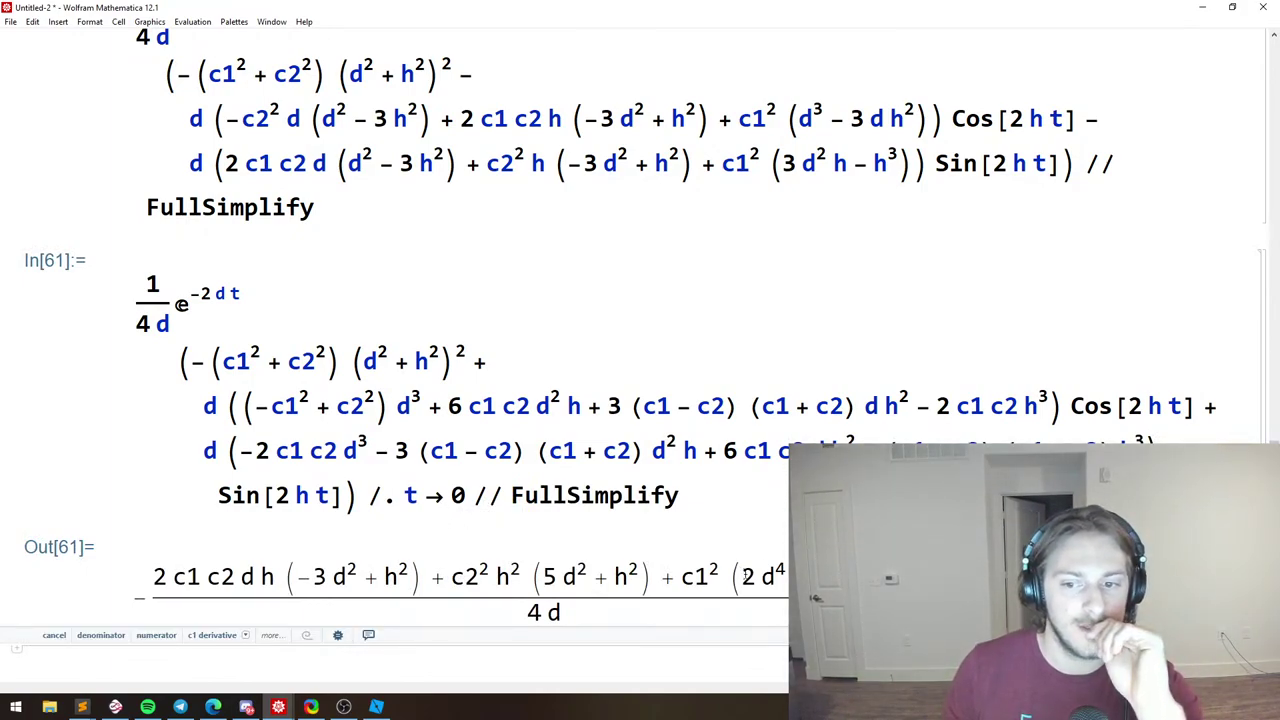
Examine the c1 and c2 coefficient terms in the simplified t = 0 result and compare them with the earlier expressions.
double_click(742, 574)
click(562, 612)
scroll(562, 612, down, 2)
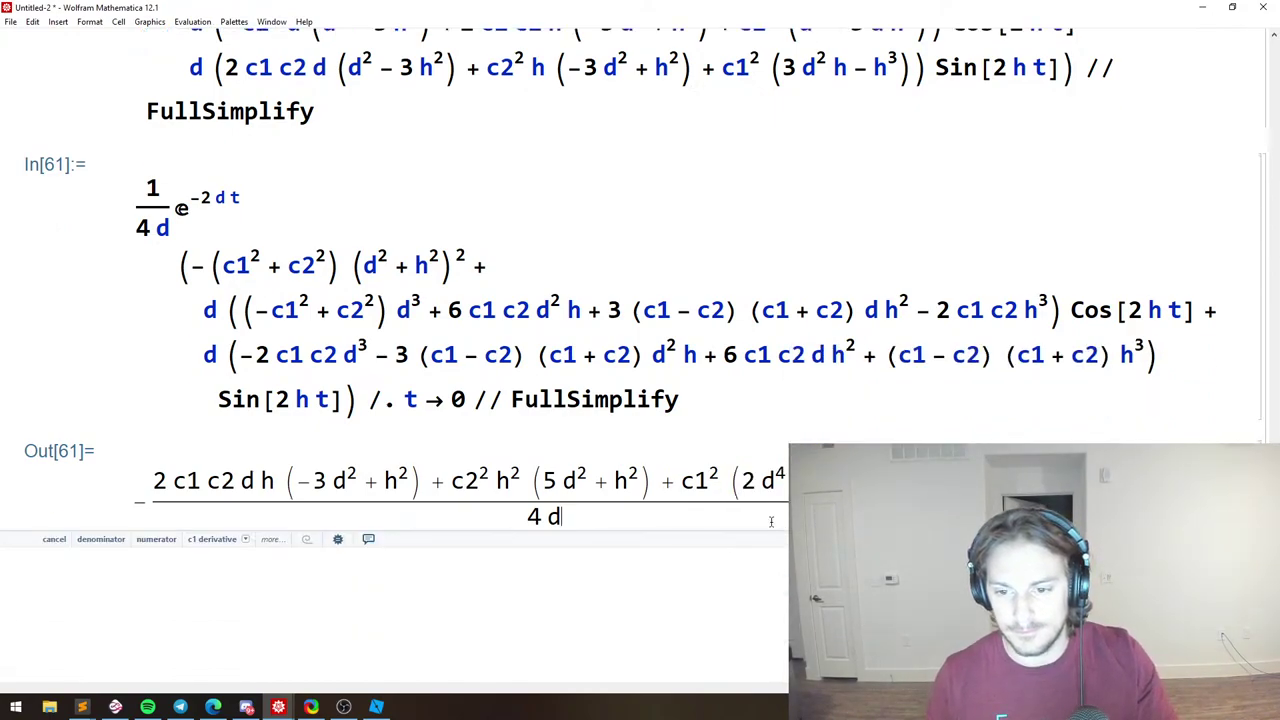
click(736, 481)
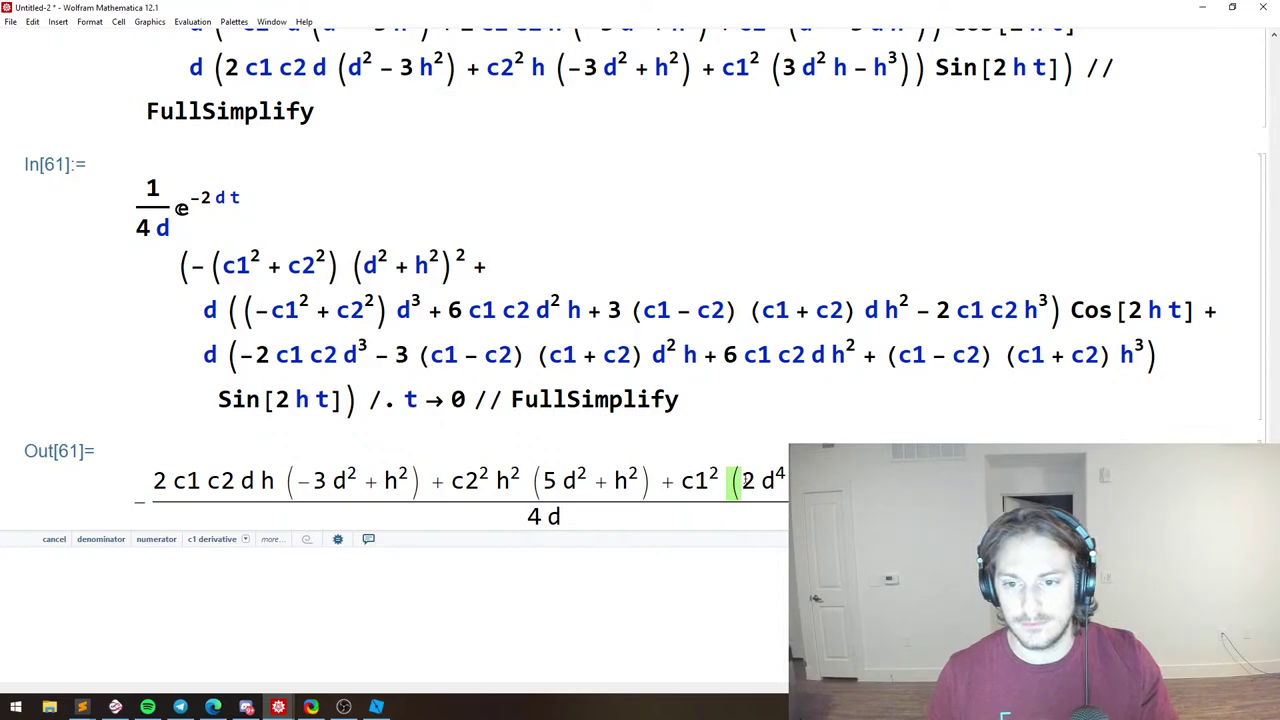
scroll(480, 420, down, 2)
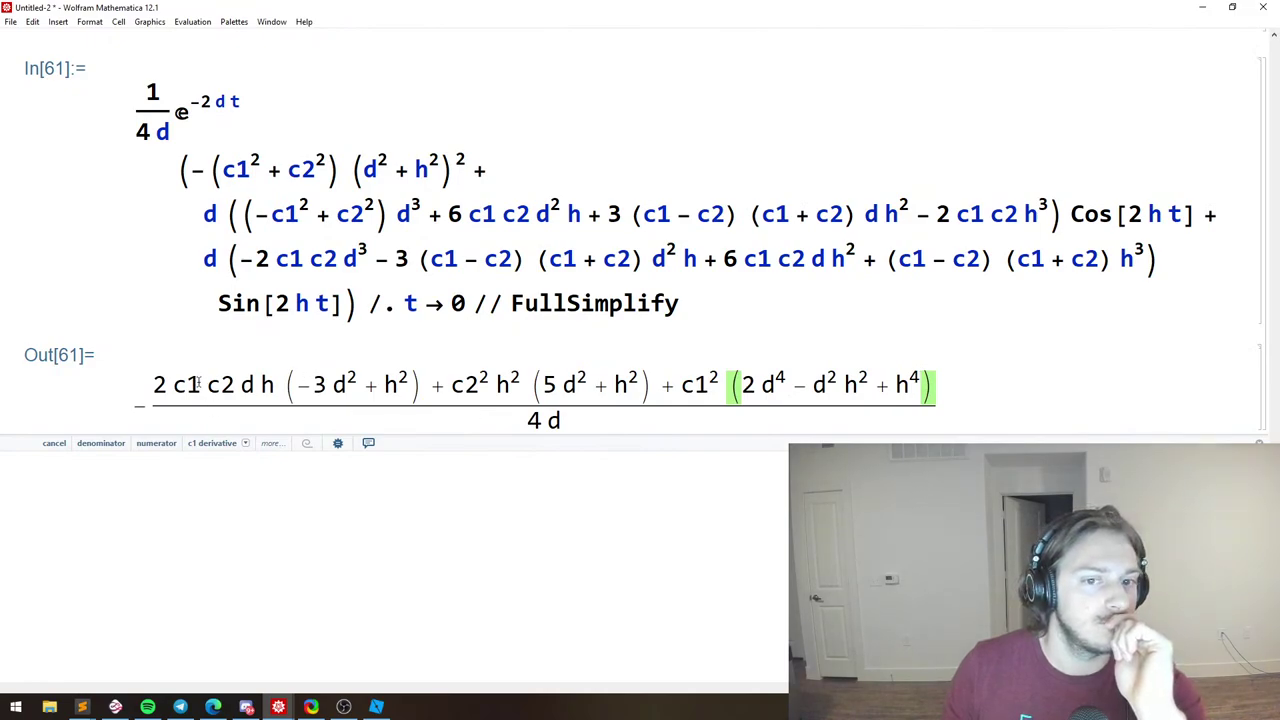
click(296, 385)
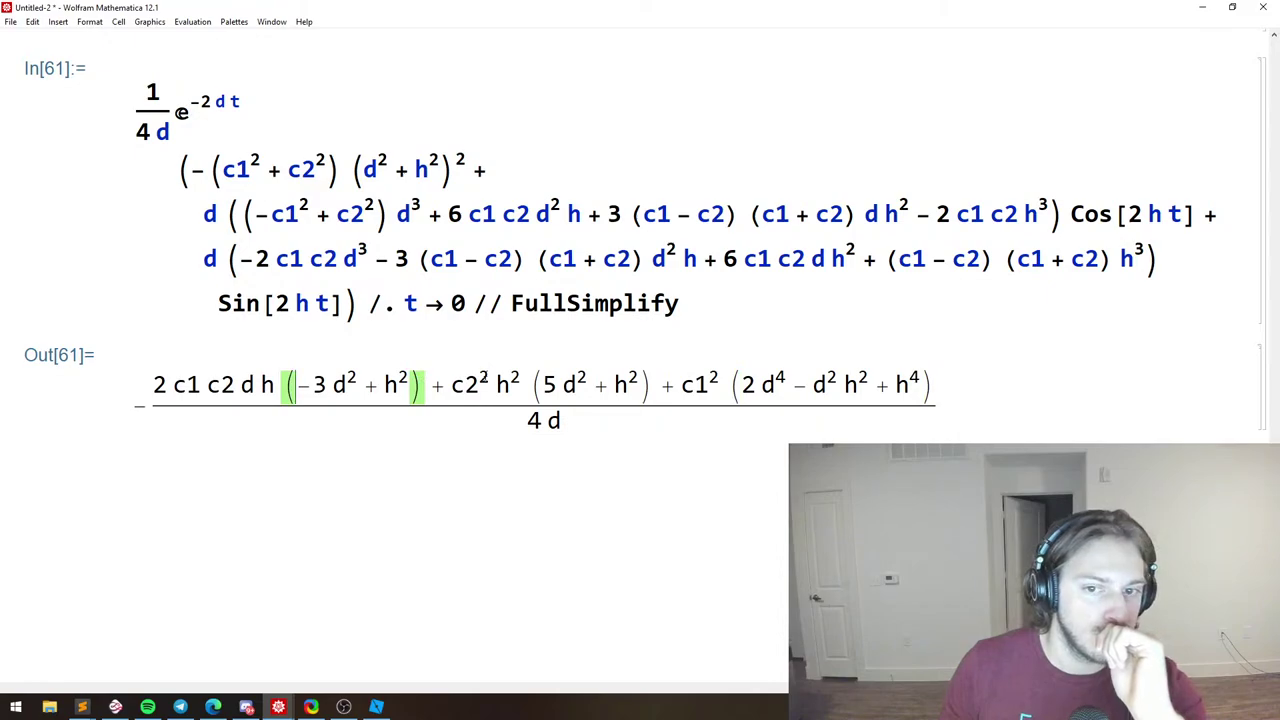
click(488, 381)
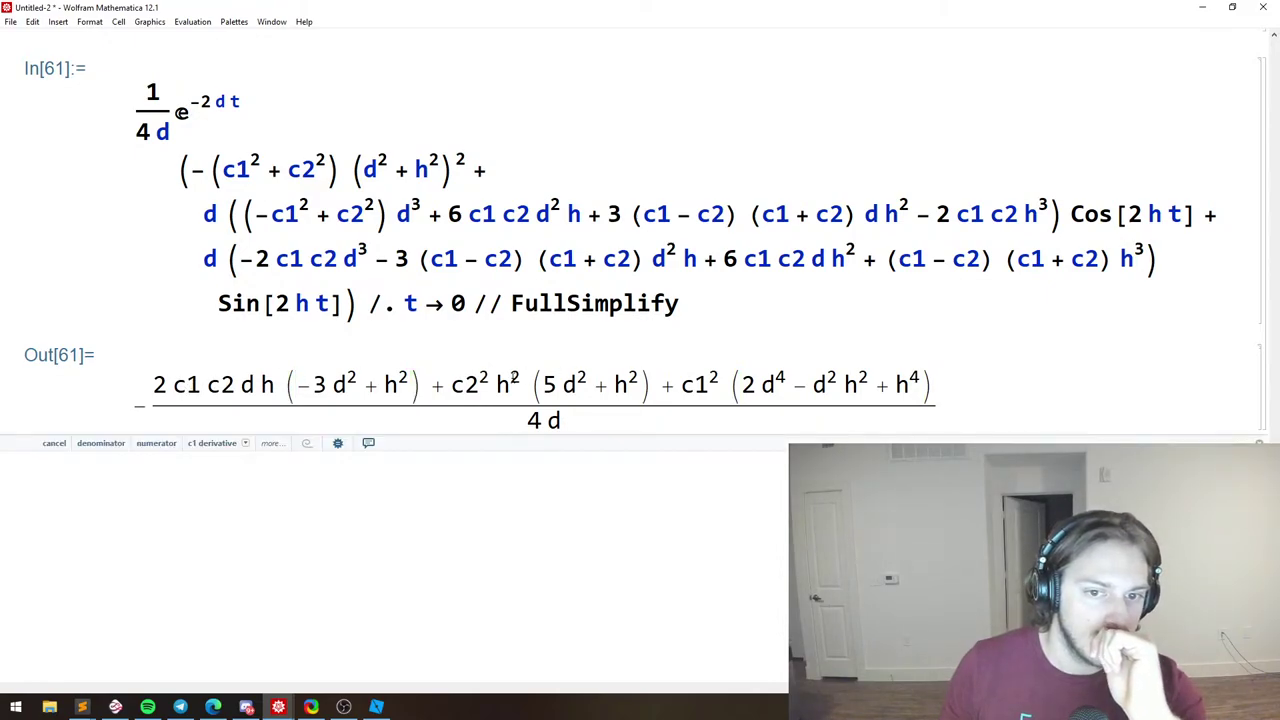
scroll(380, 357, up, 5)
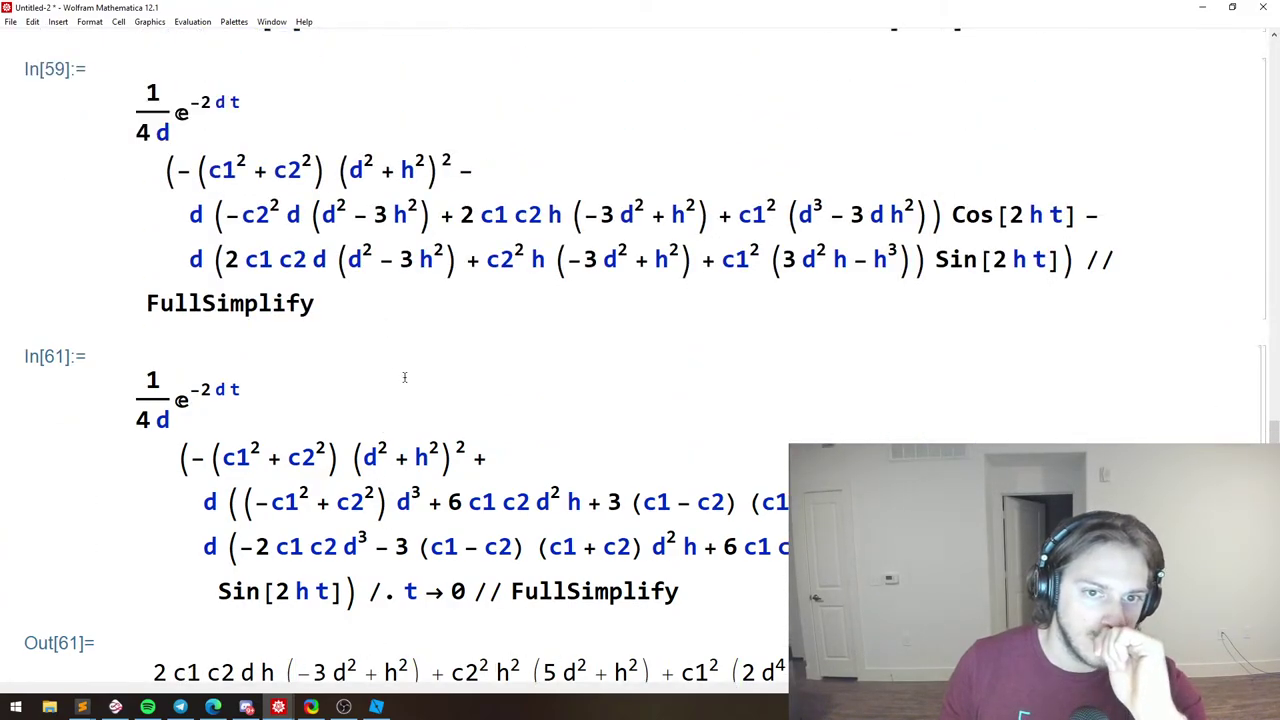
scroll(427, 342, up, 2)
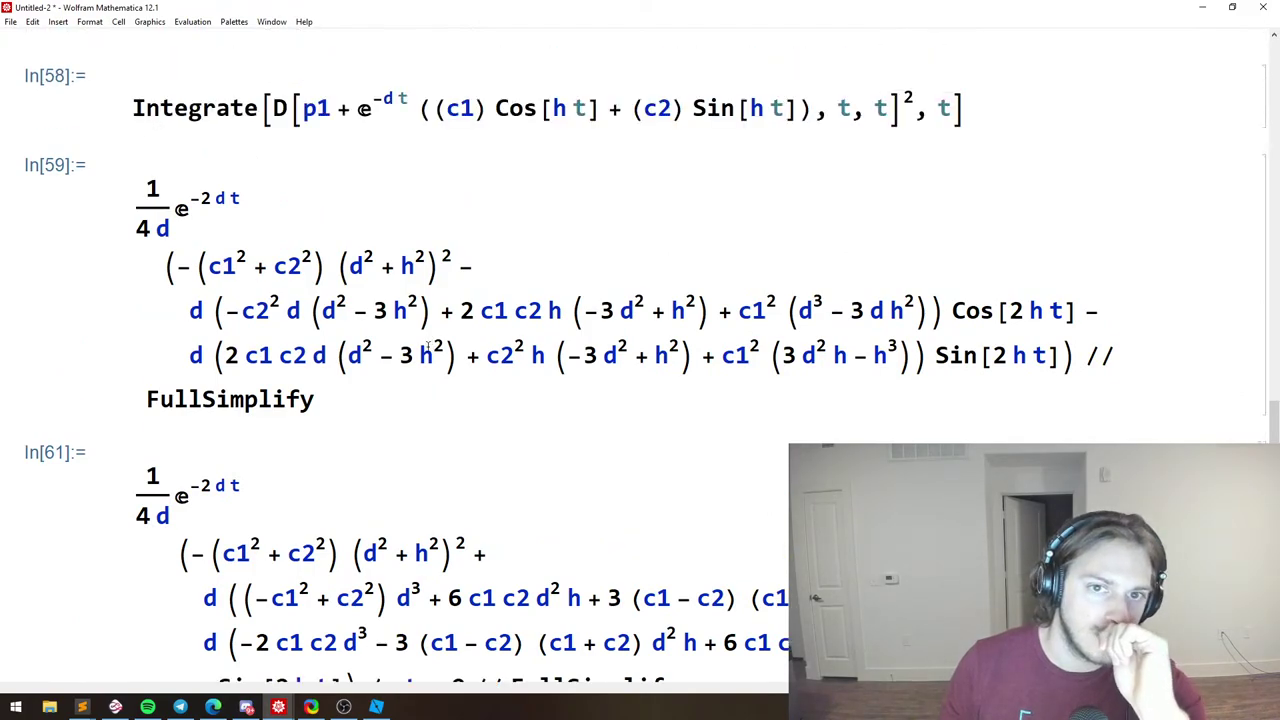
scroll(463, 298, up, 2)
scroll(673, 516, down, 9)
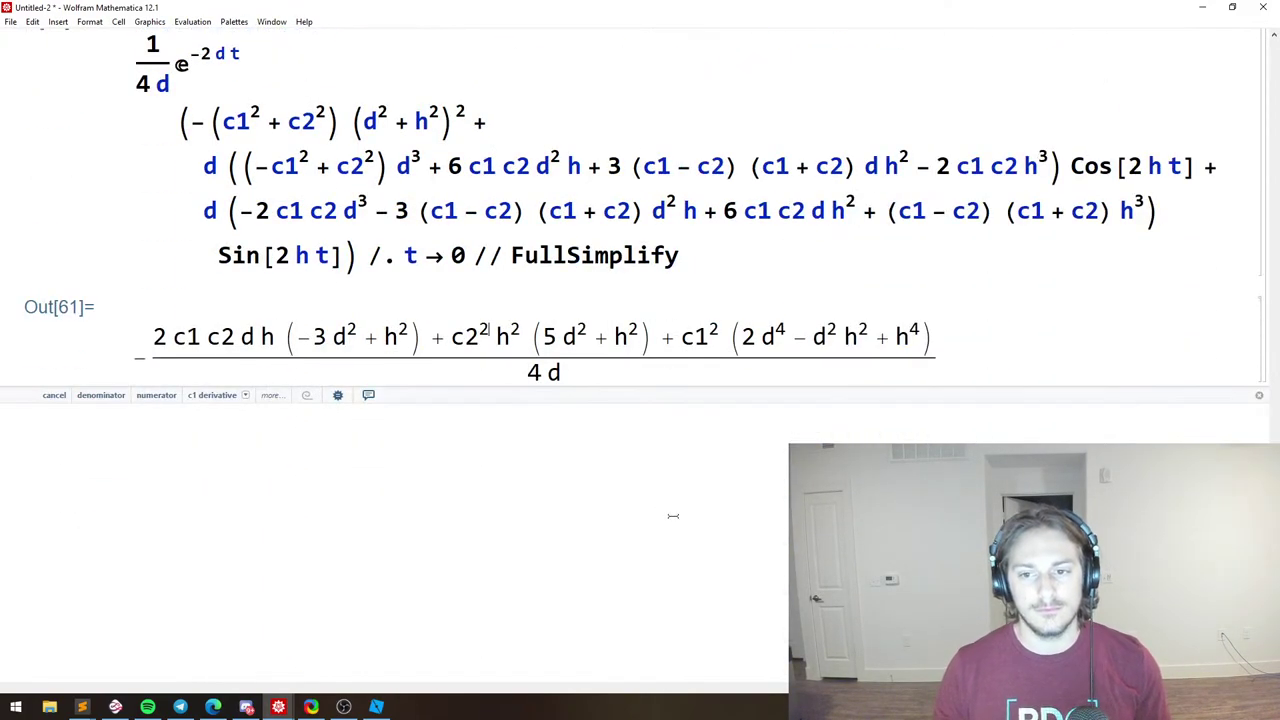
click(572, 336)
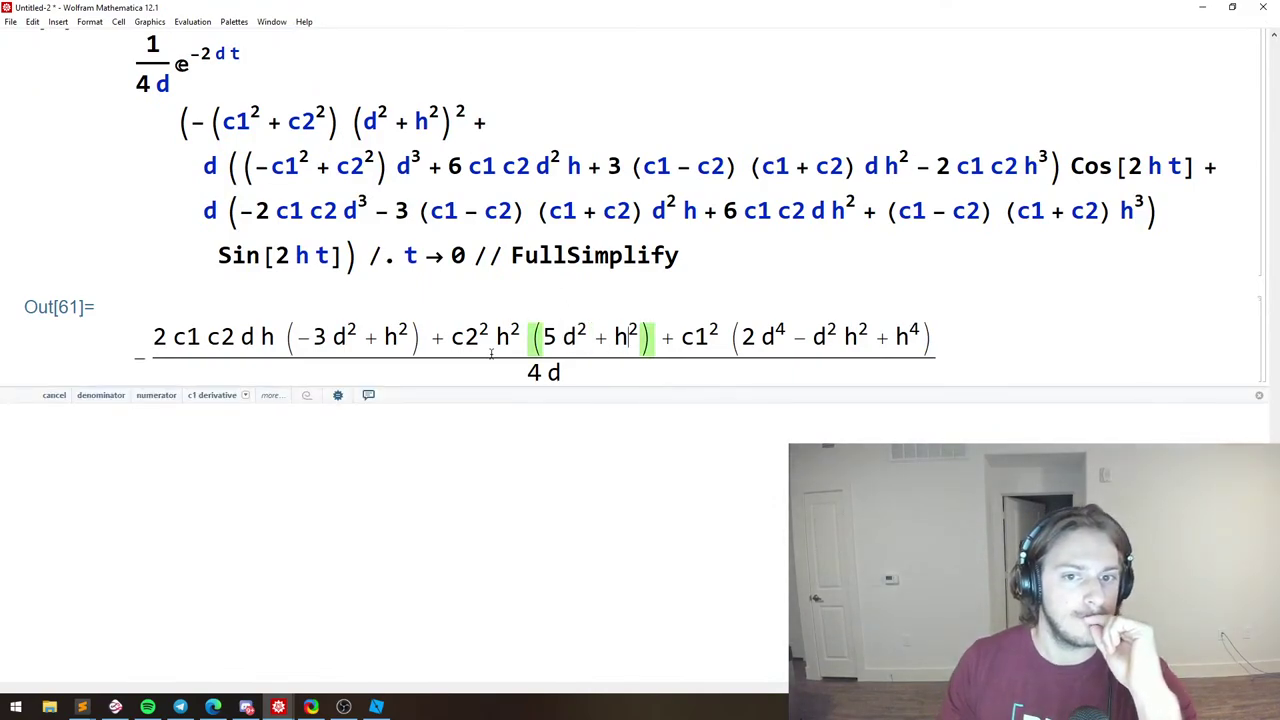
Copy the c1^2 factor 2 d^4 - d^2 h^2 + h^4 into a new FullSimplify call with an empty second argument.
drag(742, 337, 916, 337)
key(ctrl+c)
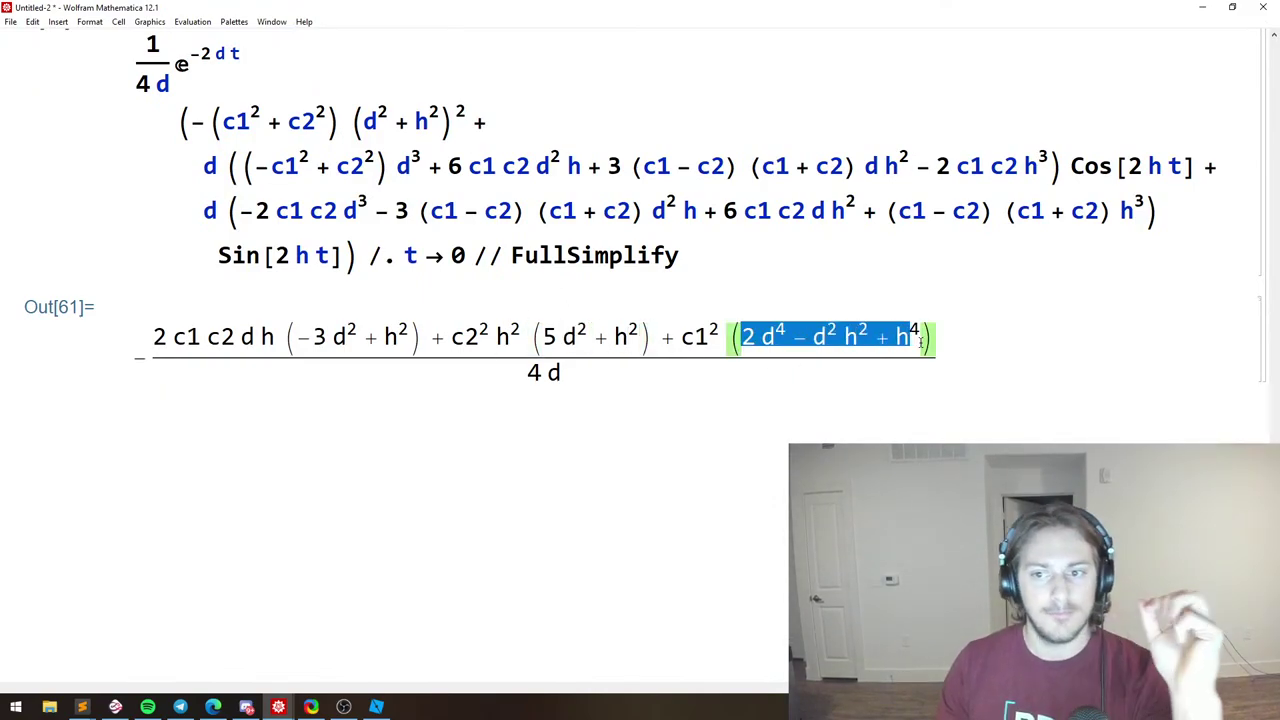
click(323, 523)
text(F)
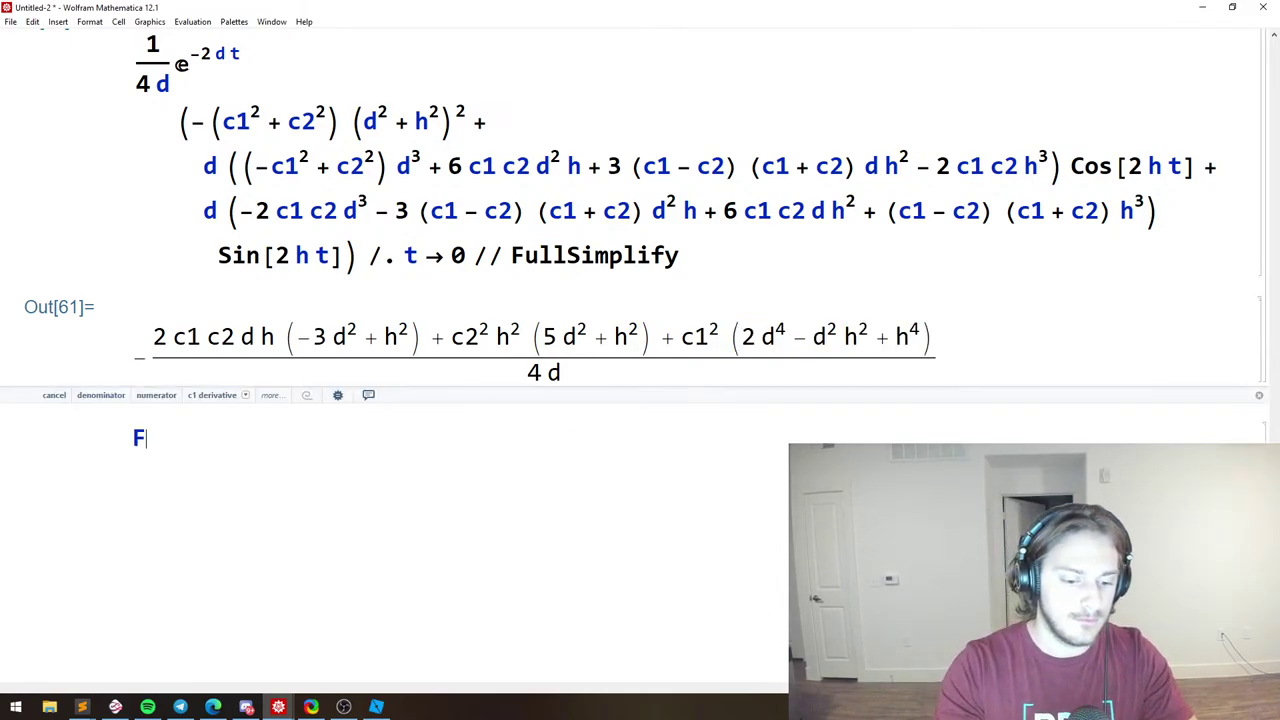
text(ullSimplify[)
key(ctrl+v)
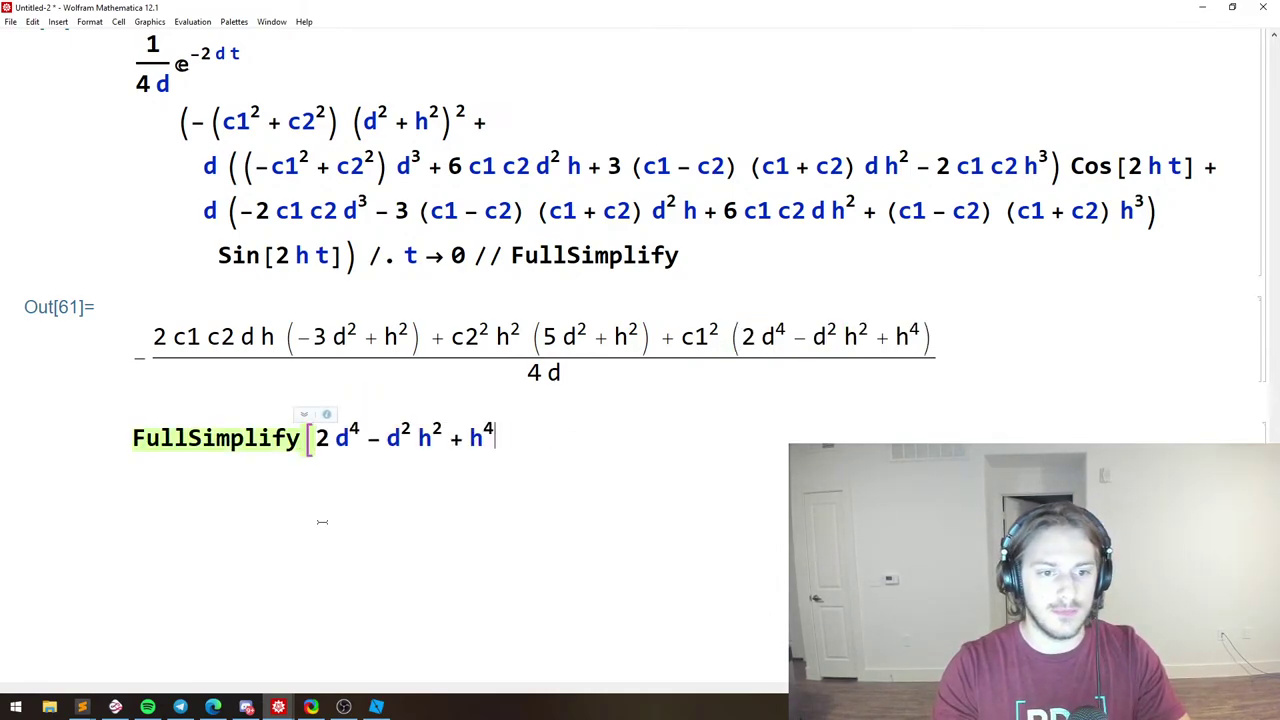
text(,)
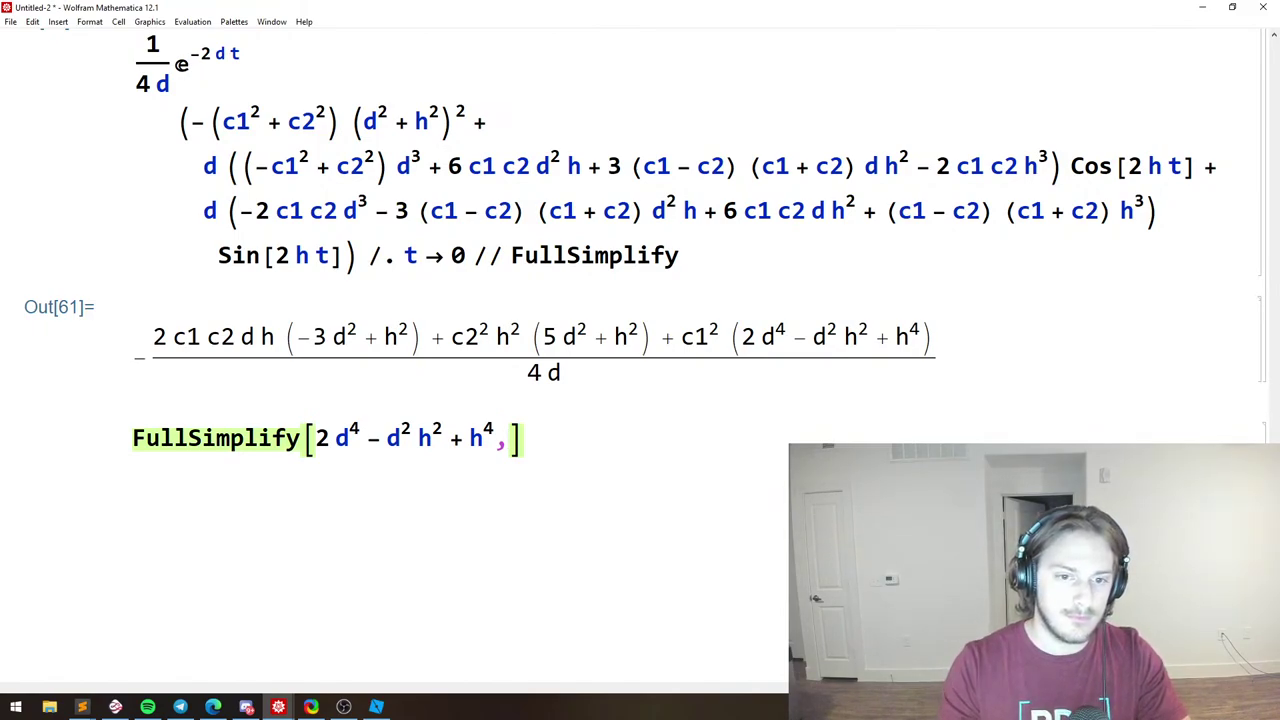
Write the equation h == Sqrt[1 - d^2] in a new cell below the FullSimplify call.
click(218, 614)
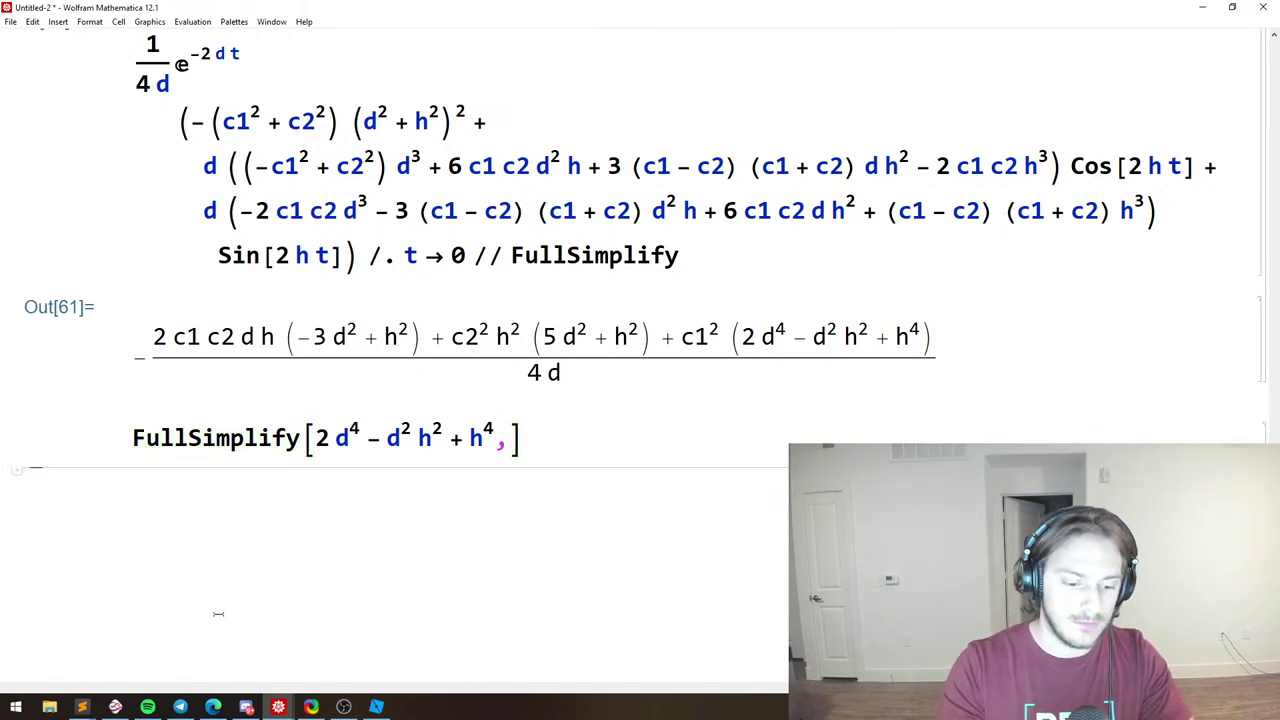
text(h==)
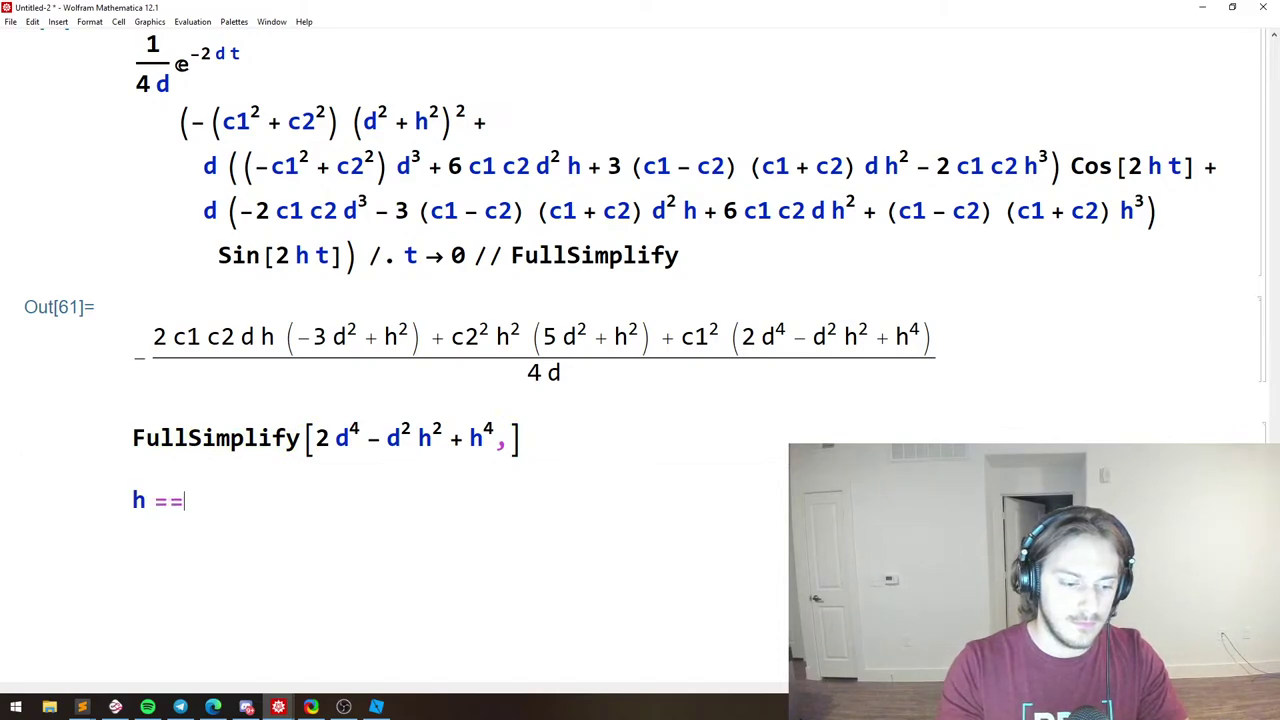
key(ctrl+z)
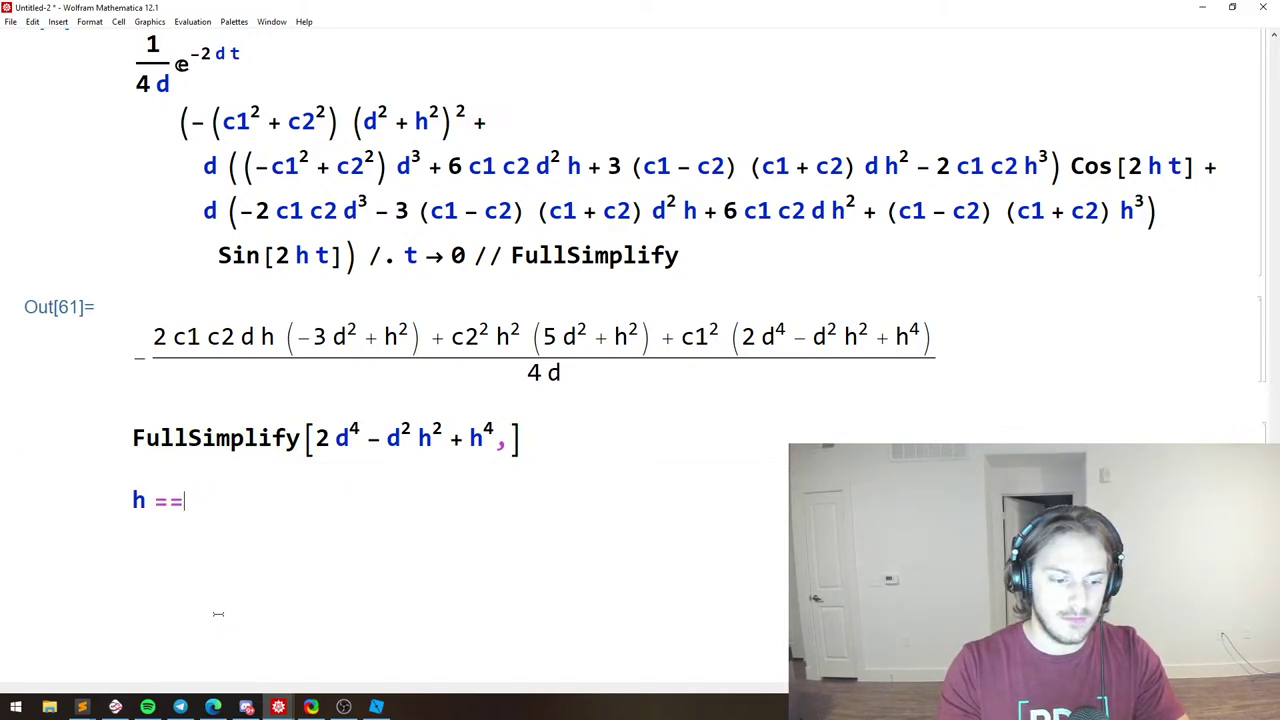
key(ctrl+2)
text(1 - d)
key(ctrl+6)
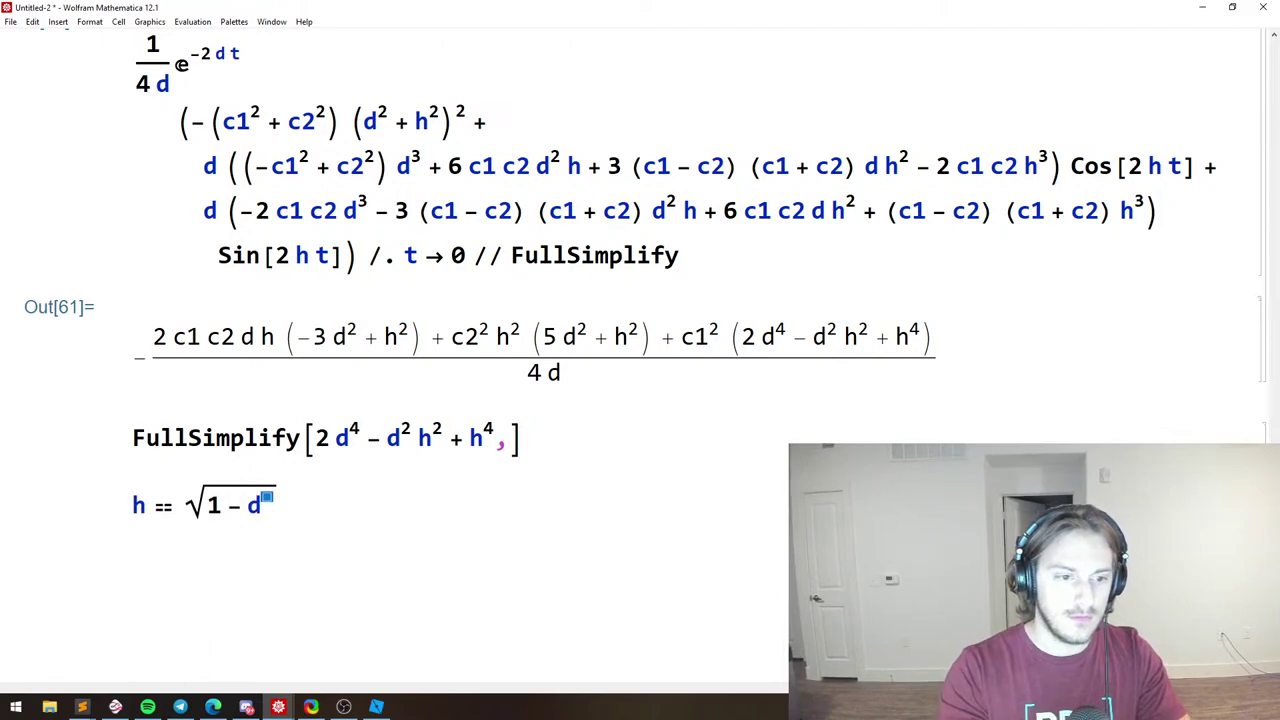
text(2)
Wrap the equation h == Sqrt[1 - d^2] in Solve for d and evaluate the cell.
key(ctrl+a)
key(ctrl+x)
text(Solve[)
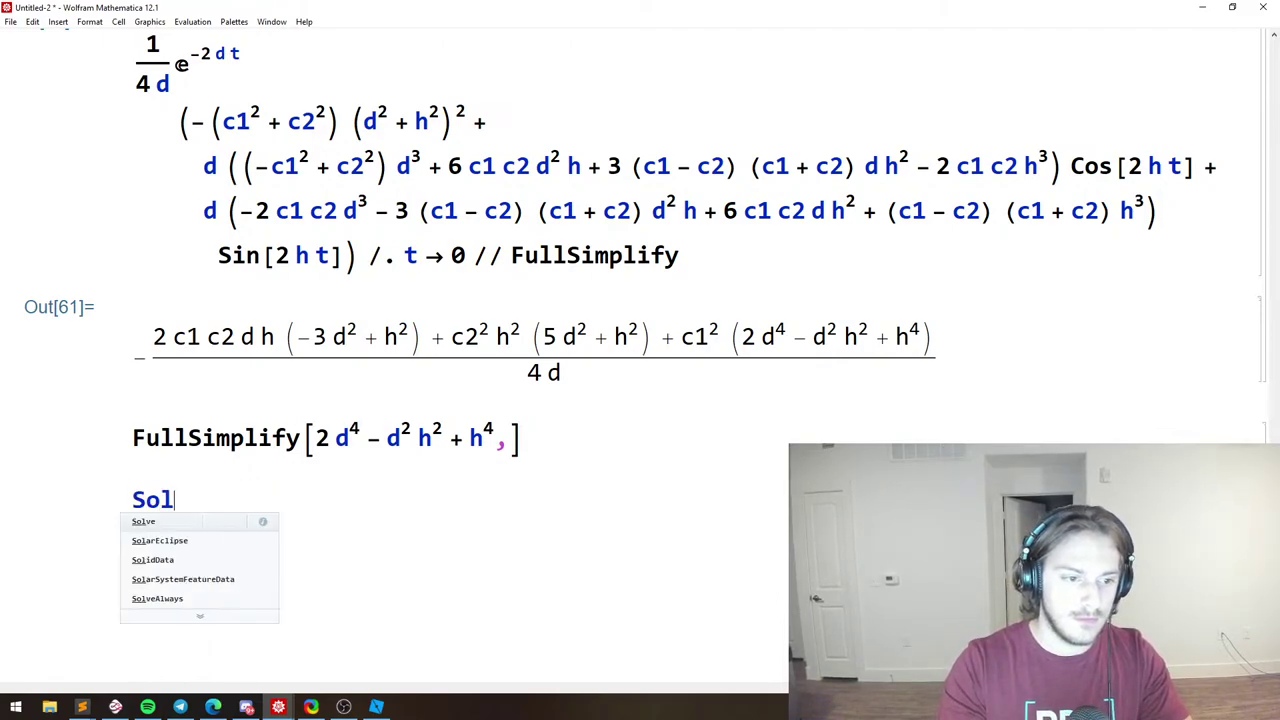
key(ctrl+v)
text(])
key(Left)
text(, d)
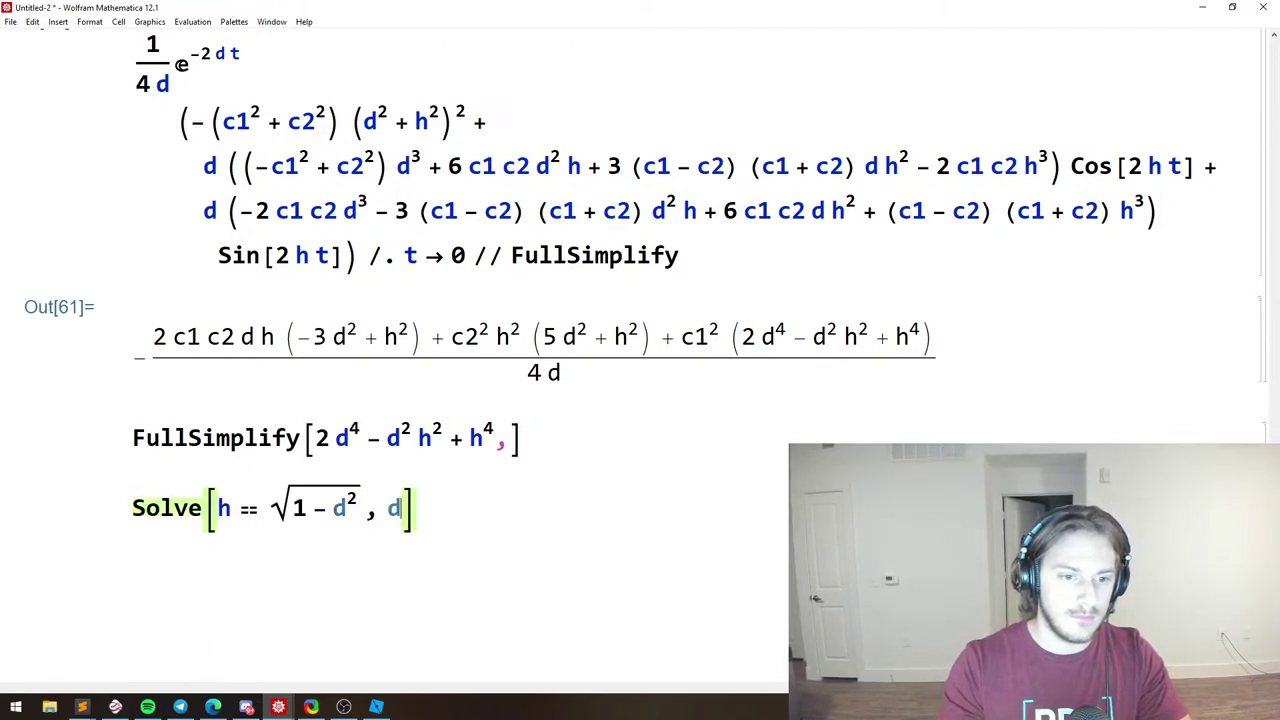
key(shift+Return)
scroll(389, 578, down, 1)
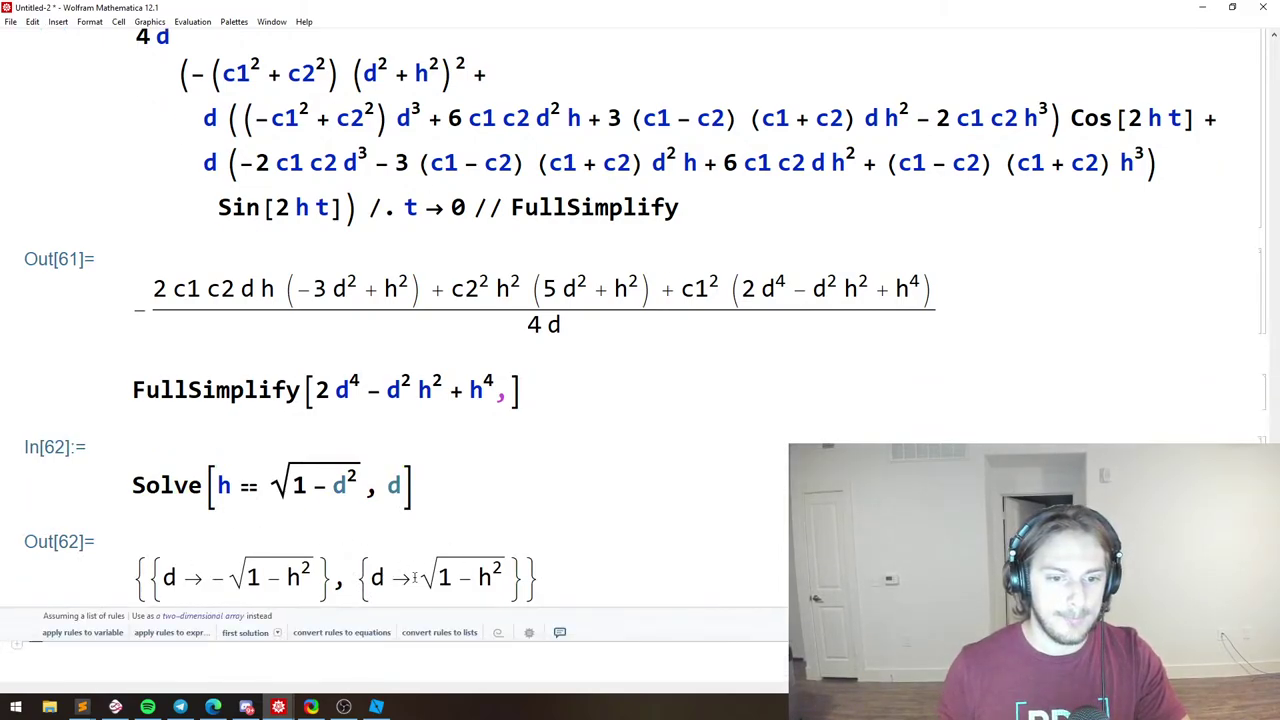
Copy the positive solution for d into FullSimplify as the assumption d == Sqrt[1 - h^2] and evaluate.
drag(416, 578, 487, 579)
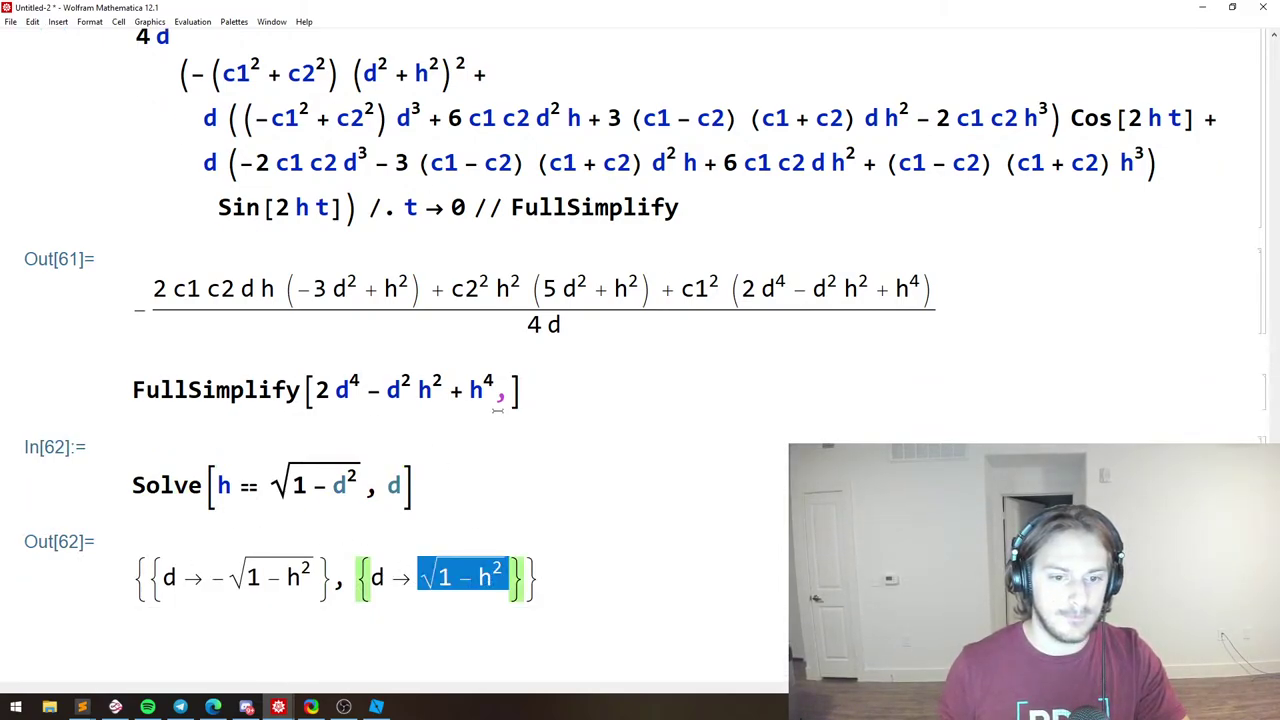
drag(387, 573, 458, 567)
key(ctrl+period)
key(ctrl+c)
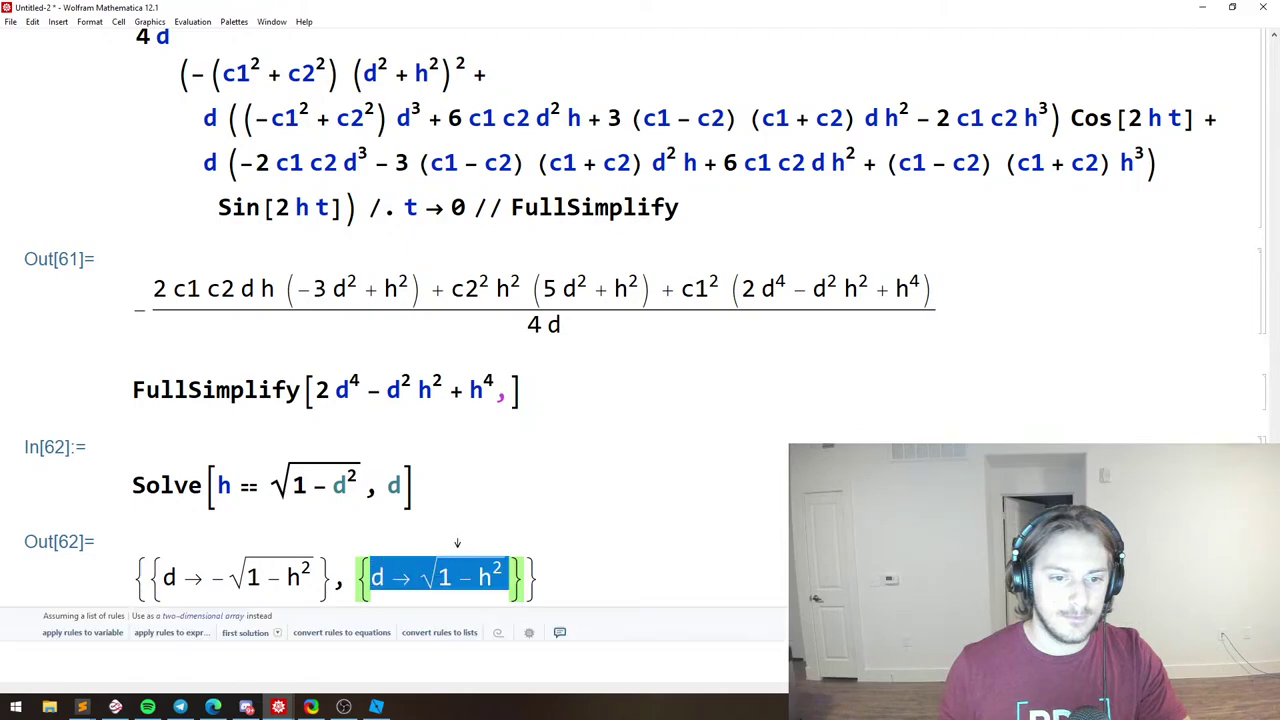
click(507, 392)
key(ctrl+v)
text(==)
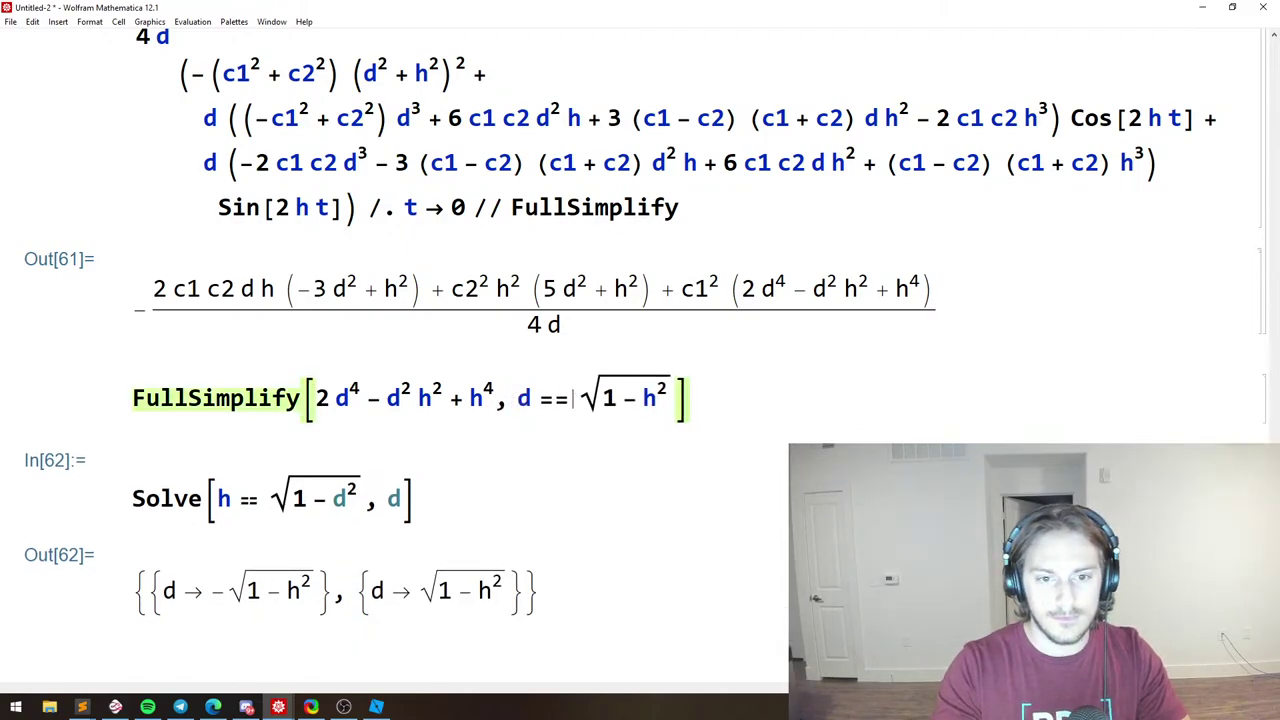
click(736, 392)
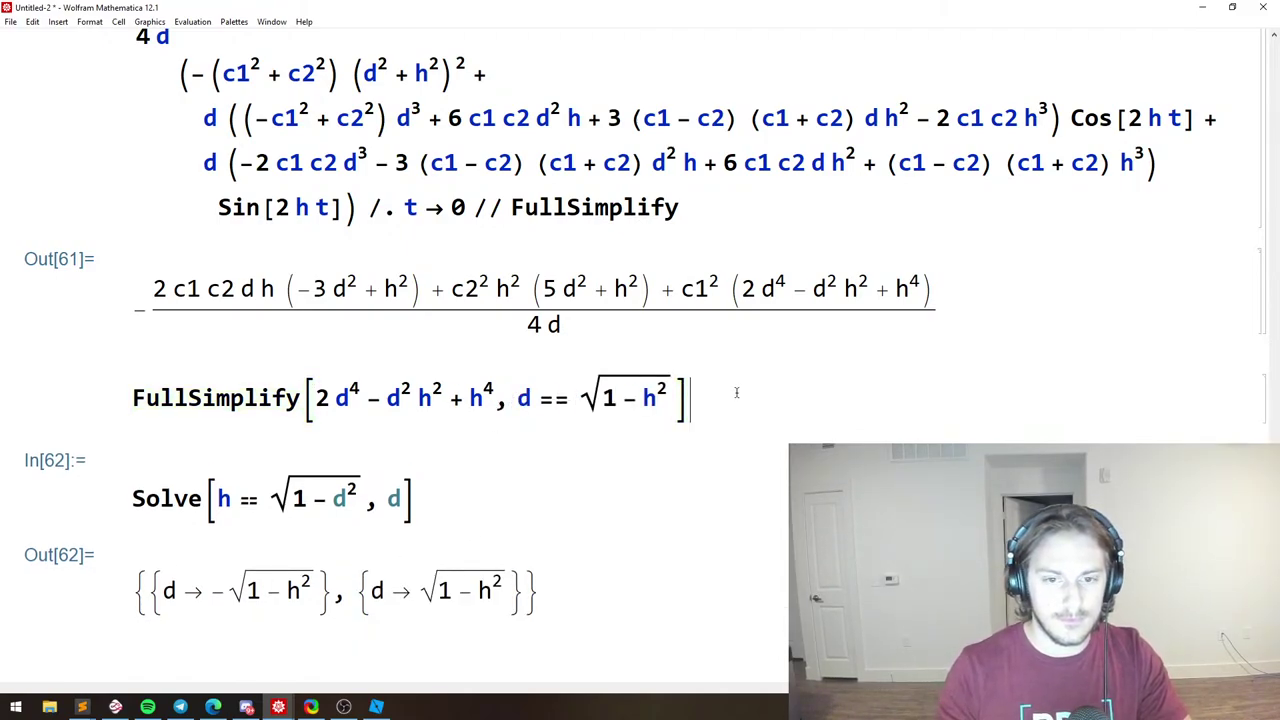
key(shift+Return)
Extend the FullSimplify assumption with && h == Sqrt[1 - d^2], copied from the Solve call, and evaluate again.
click(694, 424)
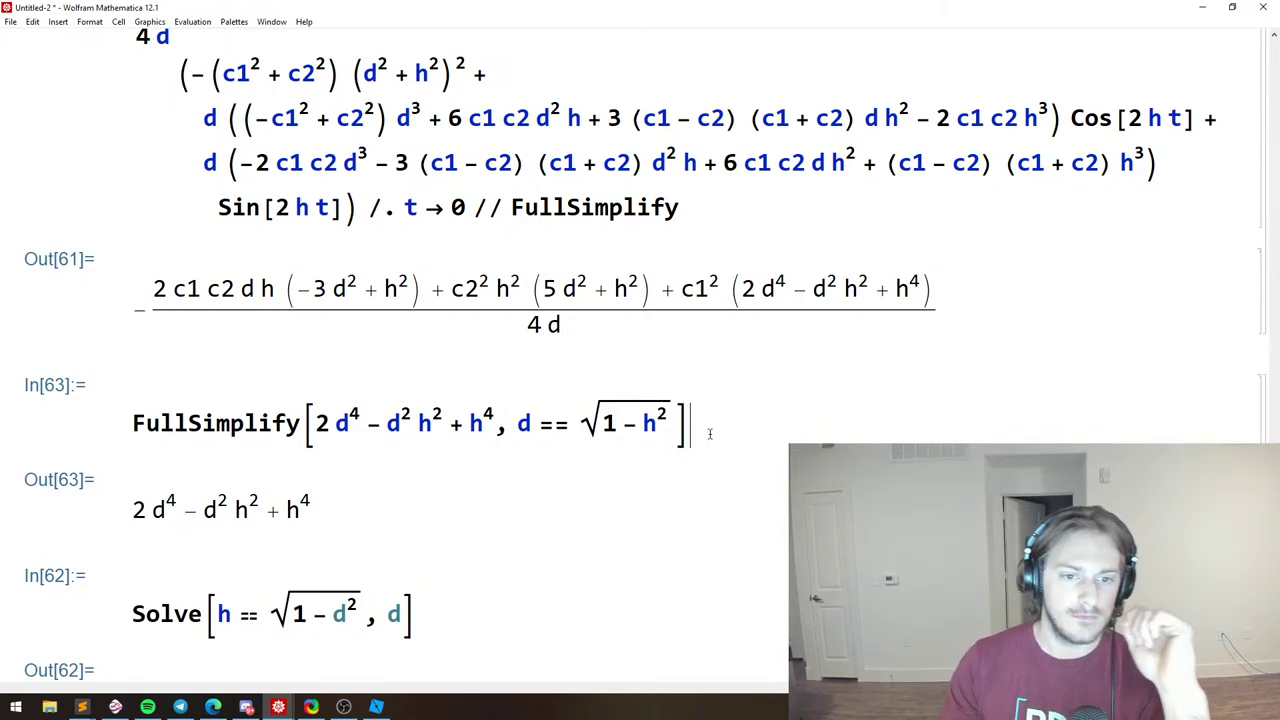
key(Left)
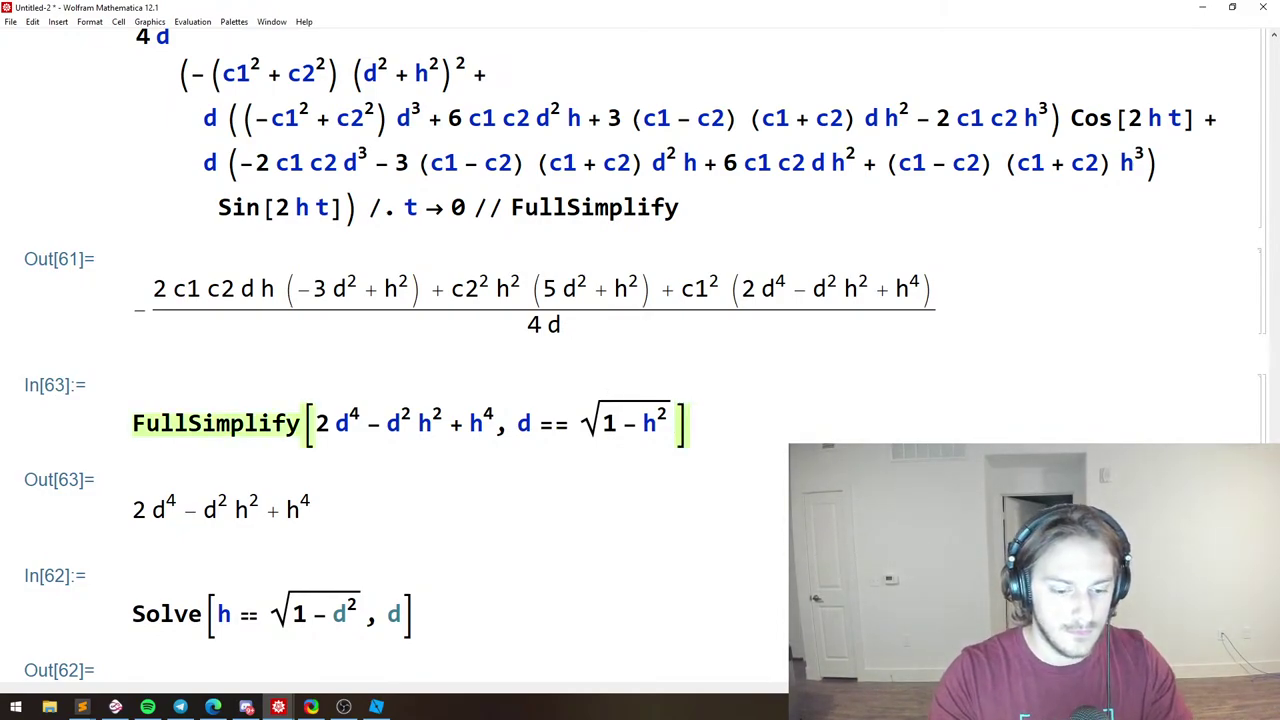
text(**)
key(BackSpace)
key(BackSpace)
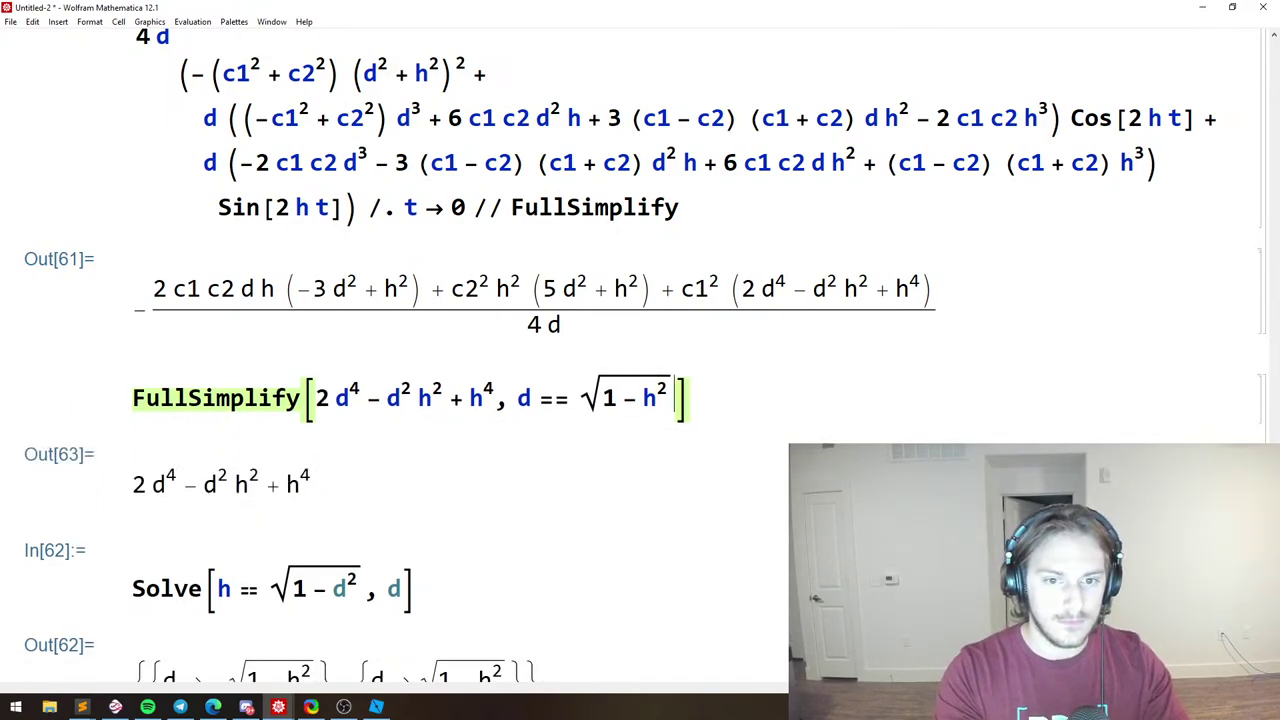
text(&&h)
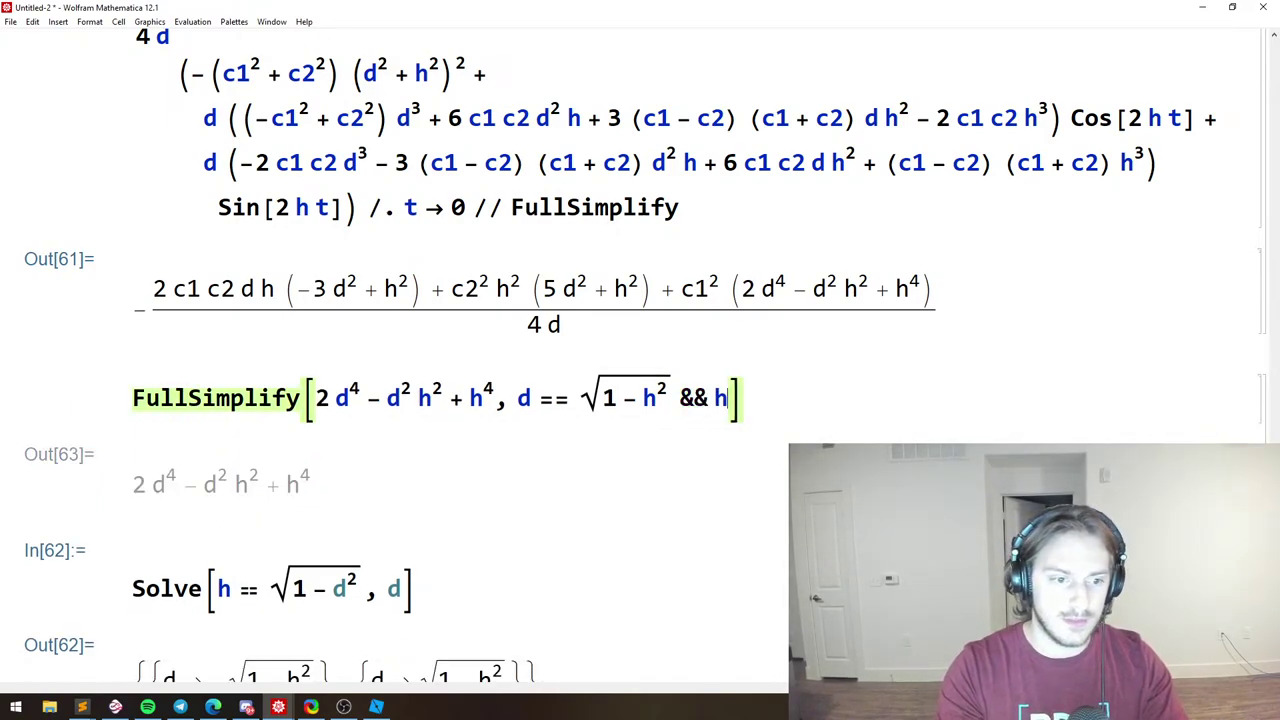
scroll(512, 493, down, 1)
drag(216, 539, 346, 539)
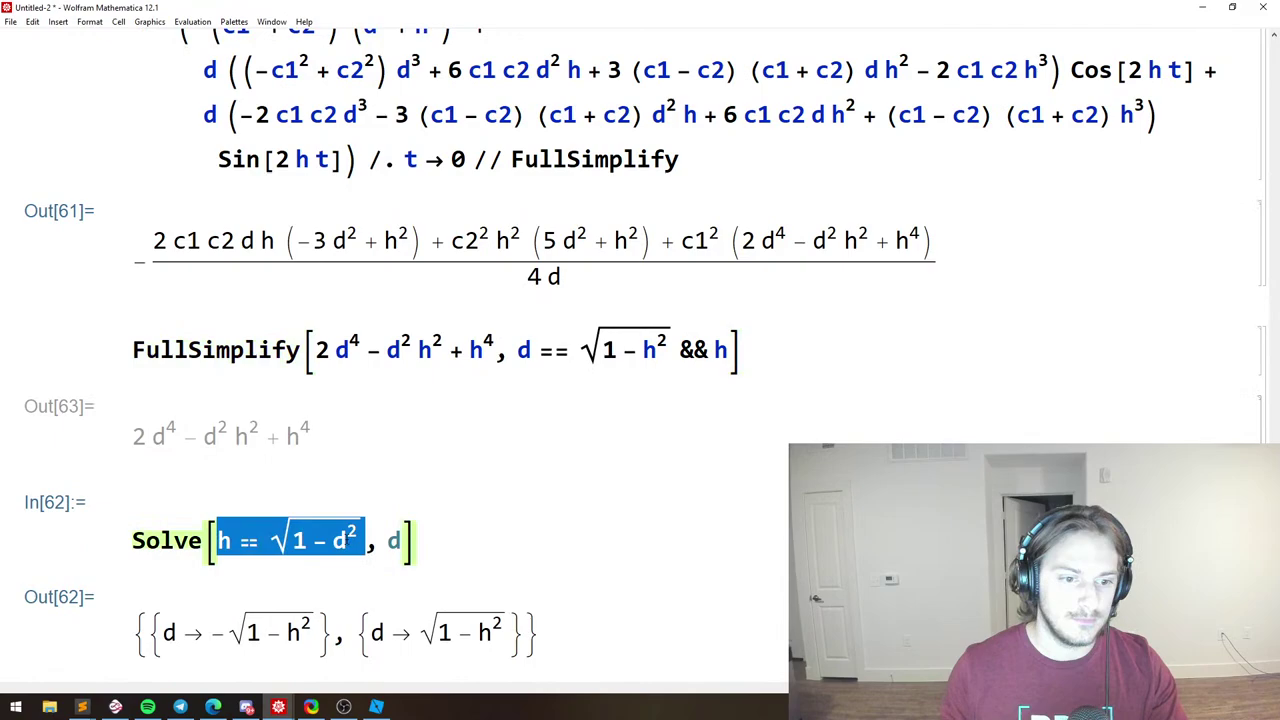
key(ctrl+c)
click(722, 352)
double_click(722, 352)
key(ctrl+v)
key(shift+Return)
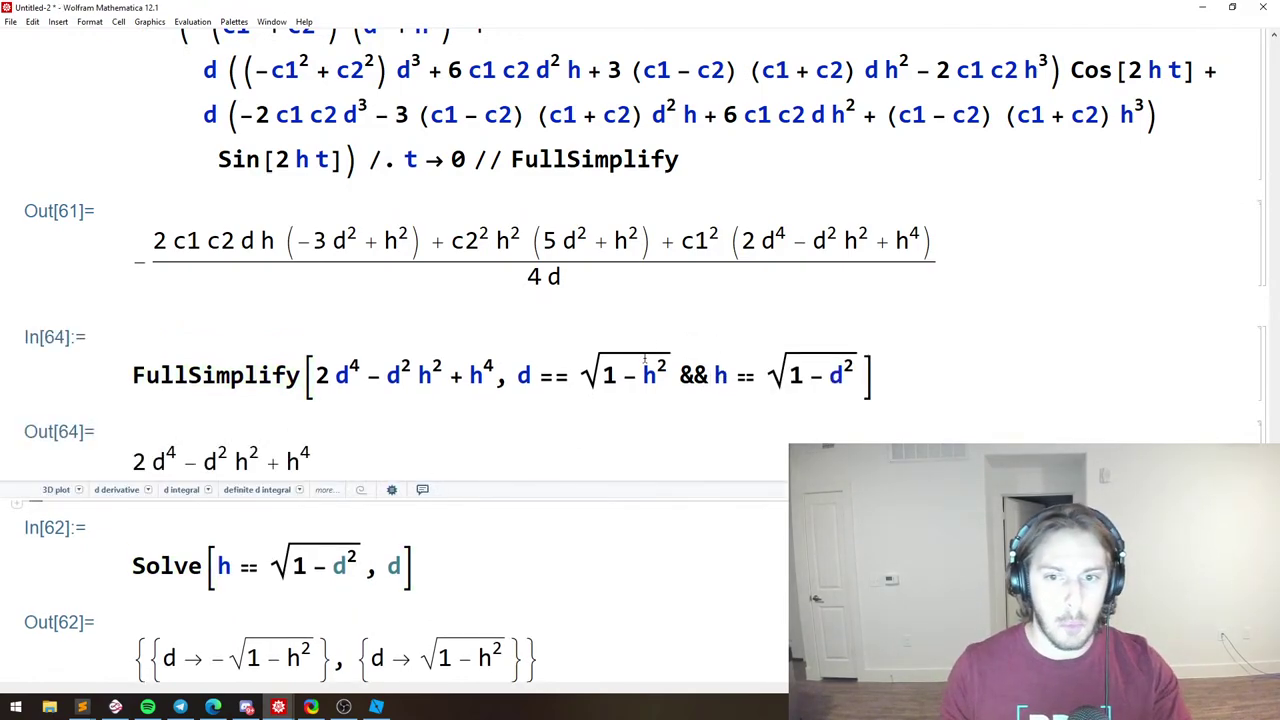
Remove the d == Sqrt[1 - h^2] condition from the FullSimplify assumption and re-evaluate with only the h equation.
drag(514, 373, 712, 373)
key(BackSpace)
key(shift+Return)
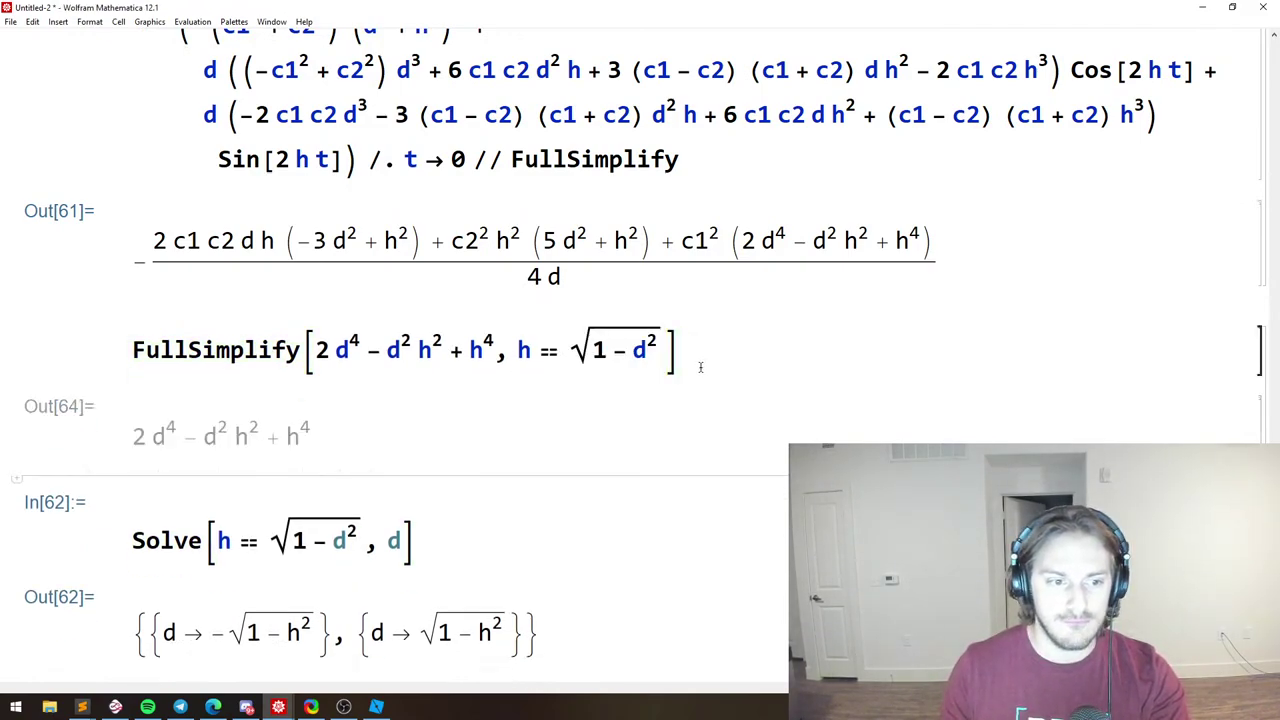
Delete the trial FullSimplify and Solve cells with their outputs below the t = 0 result.
click(392, 446)
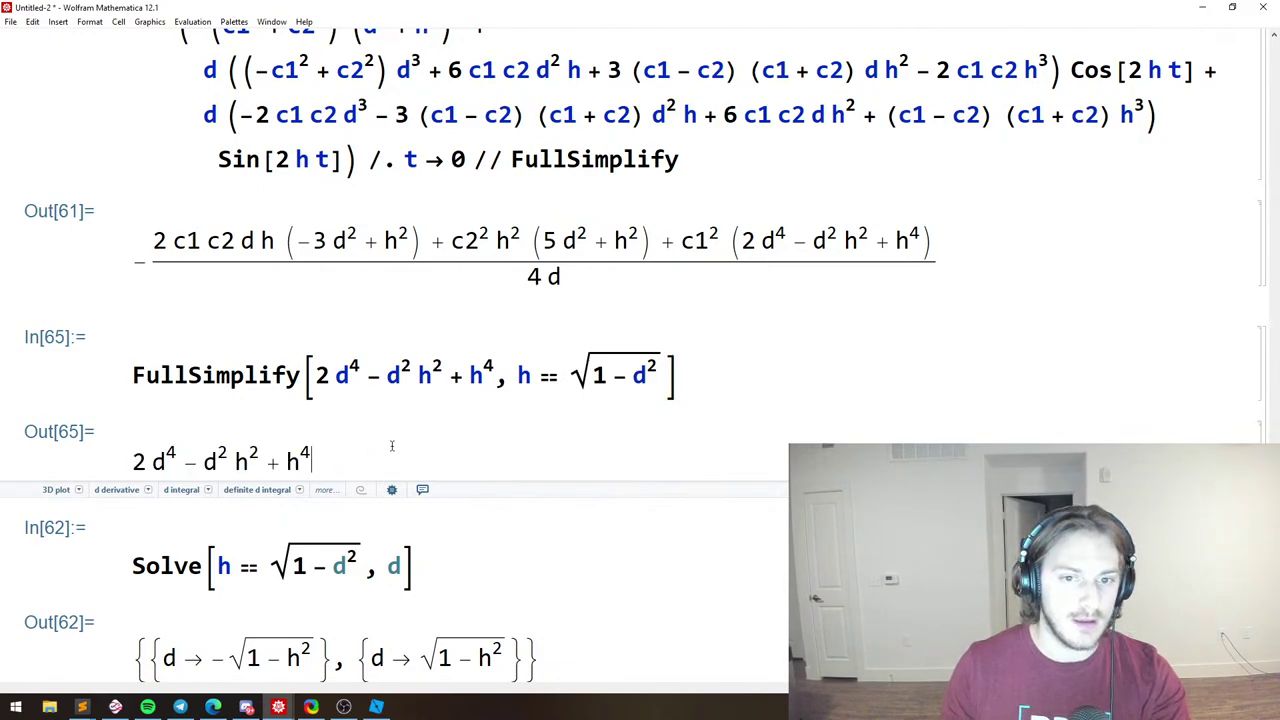
click(1265, 403)
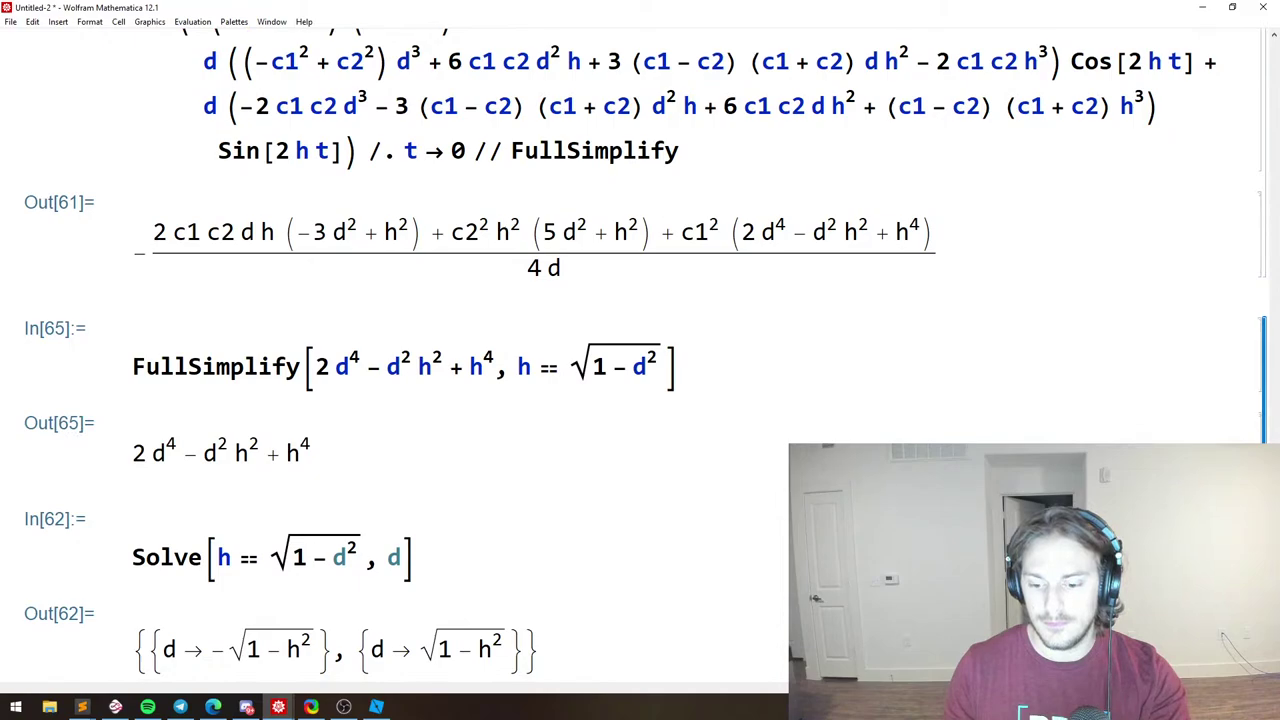
key(Delete)
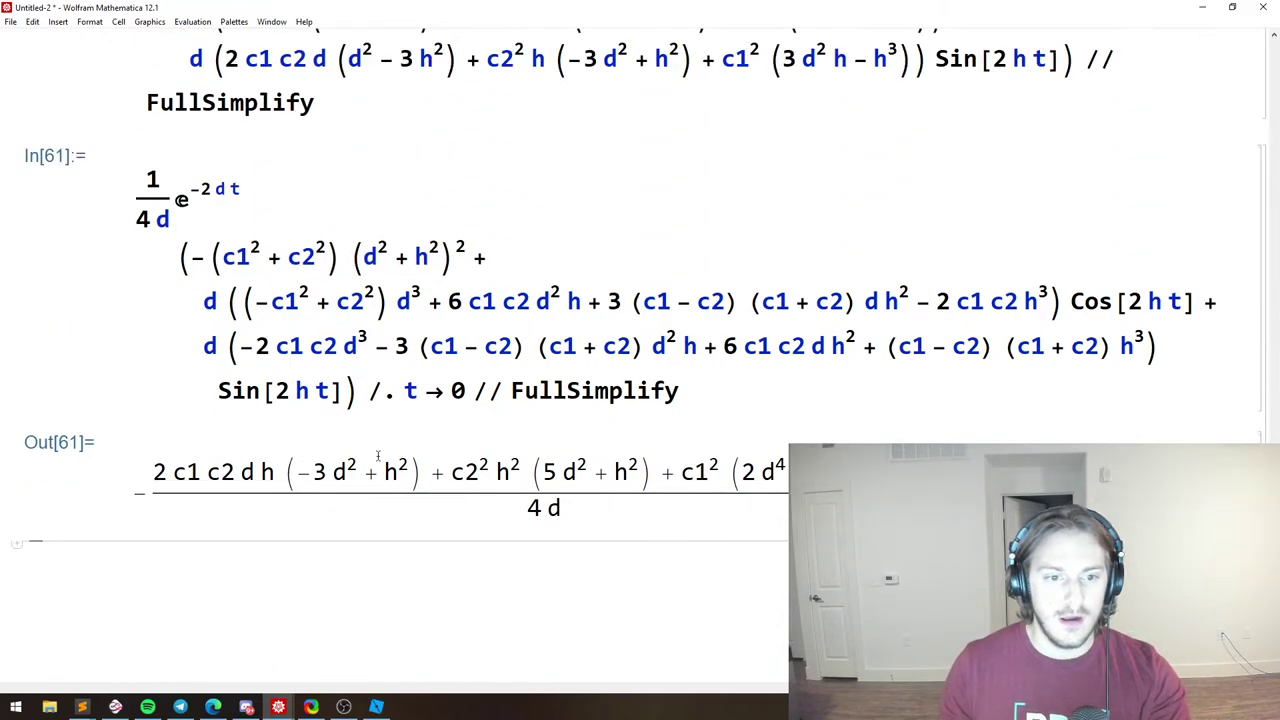
Examine the coefficients in the t = 0 result, including the c2^2 factor, and review the spring formula notes in Sublime Text.
click(378, 456)
drag(651, 463, 591, 503)
click(591, 503)
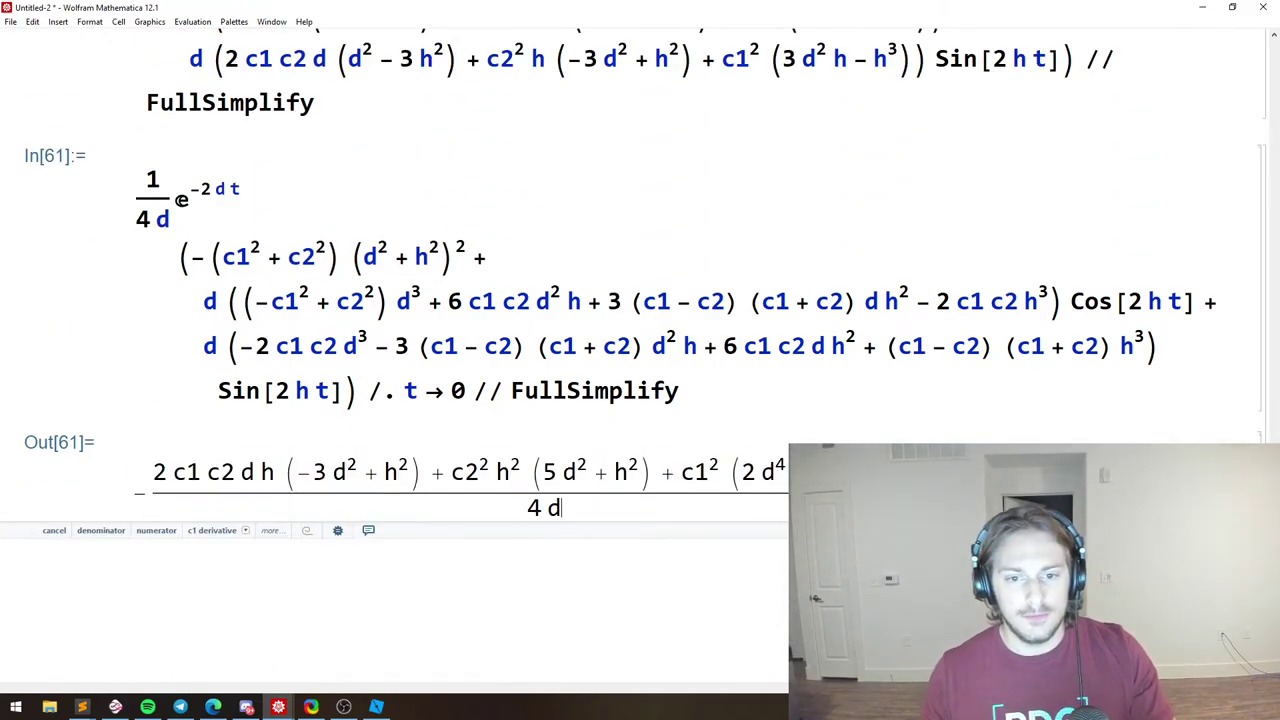
double_click(549, 472)
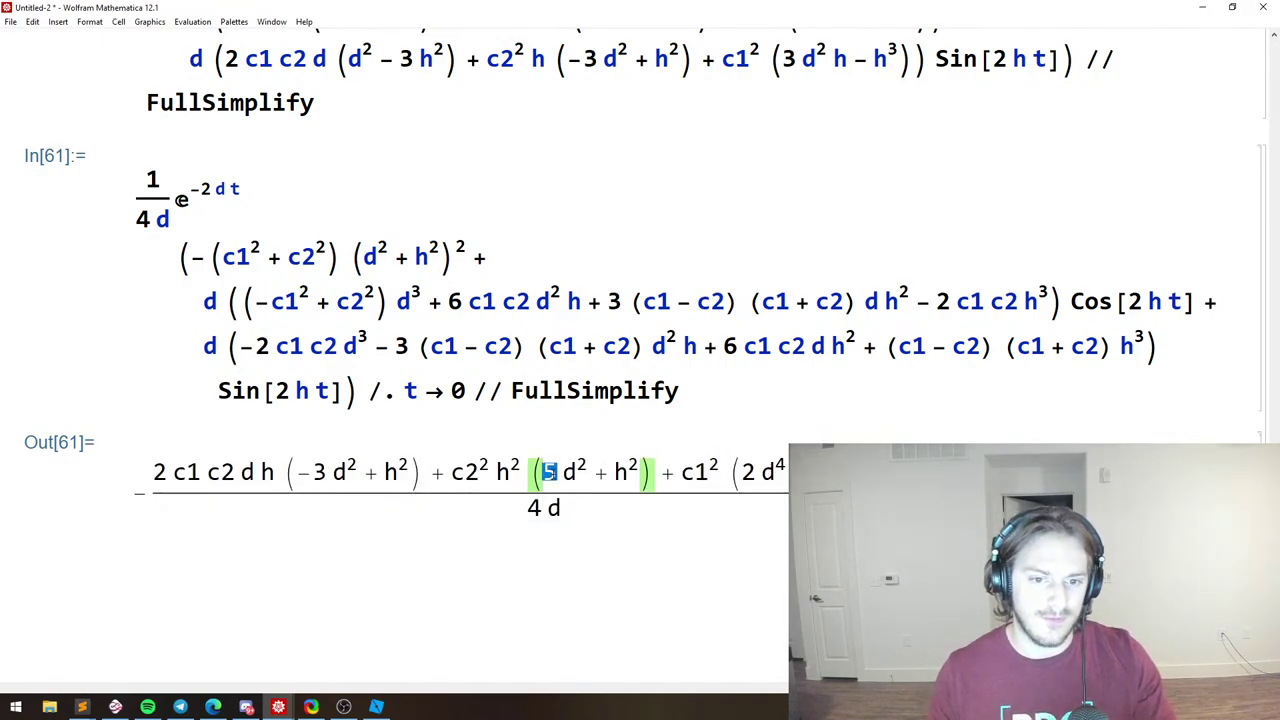
click(548, 473)
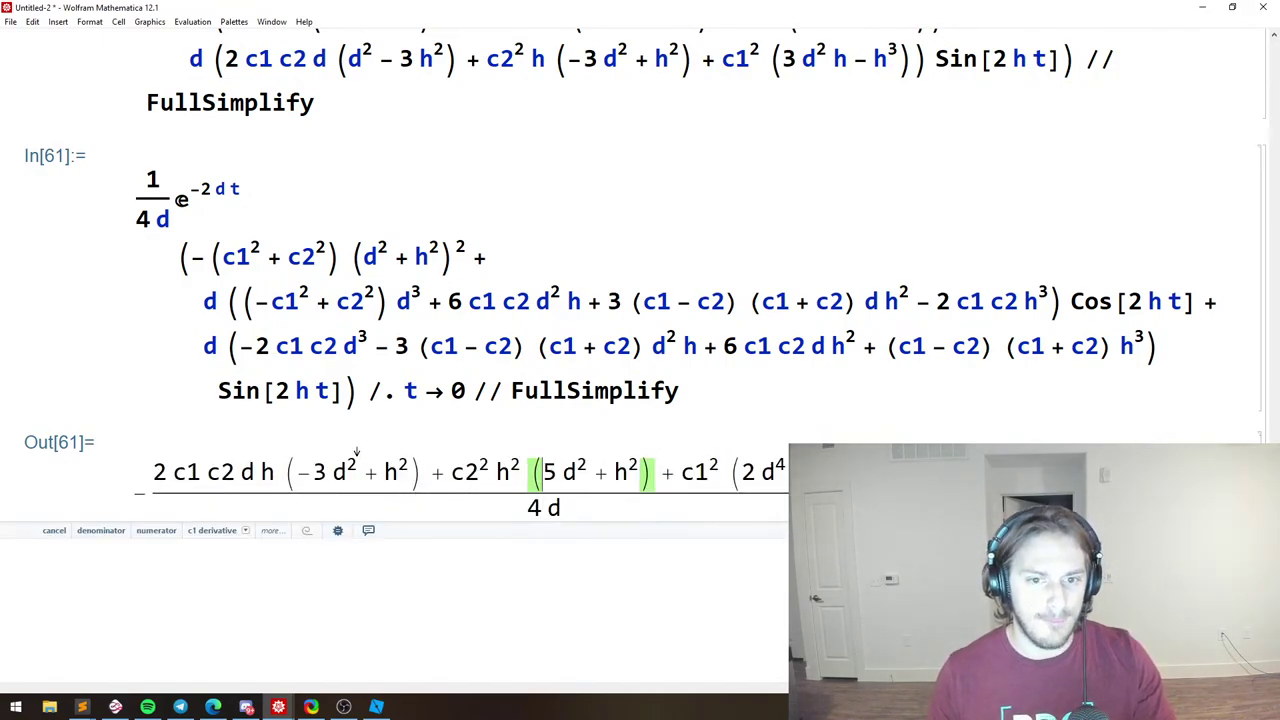
key(alt+Tab)
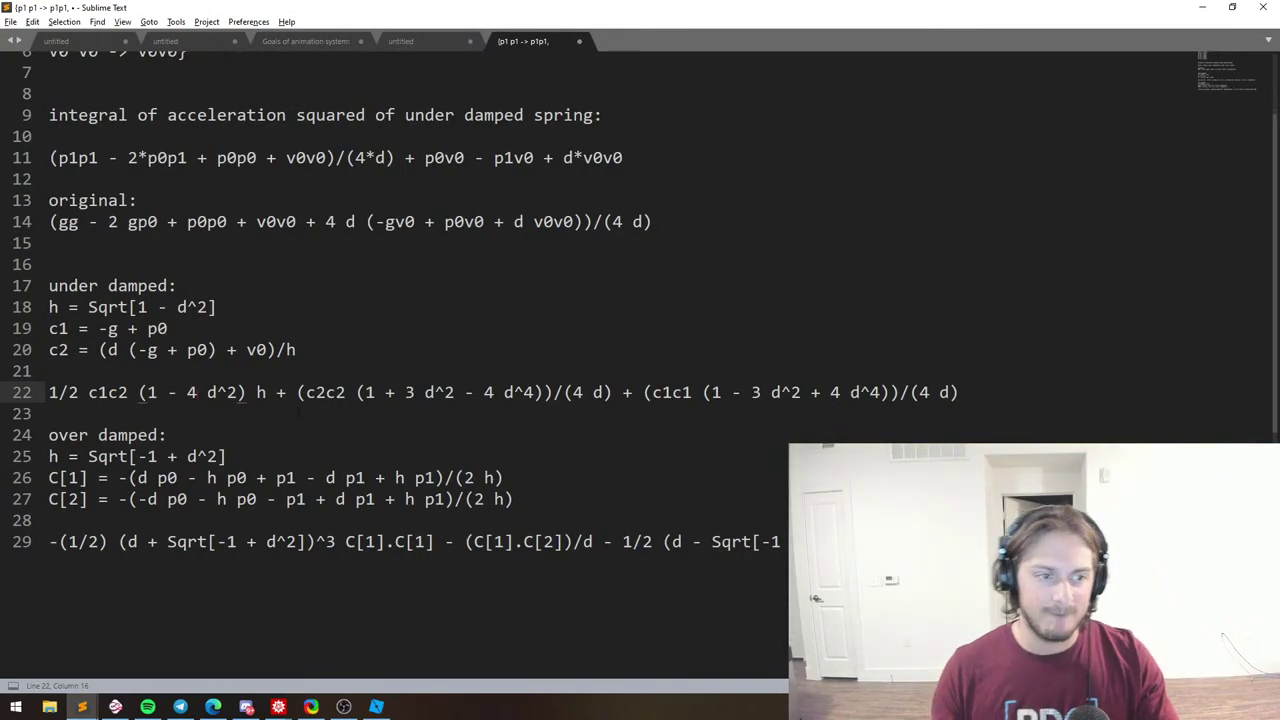
scroll(389, 373, up, 3)
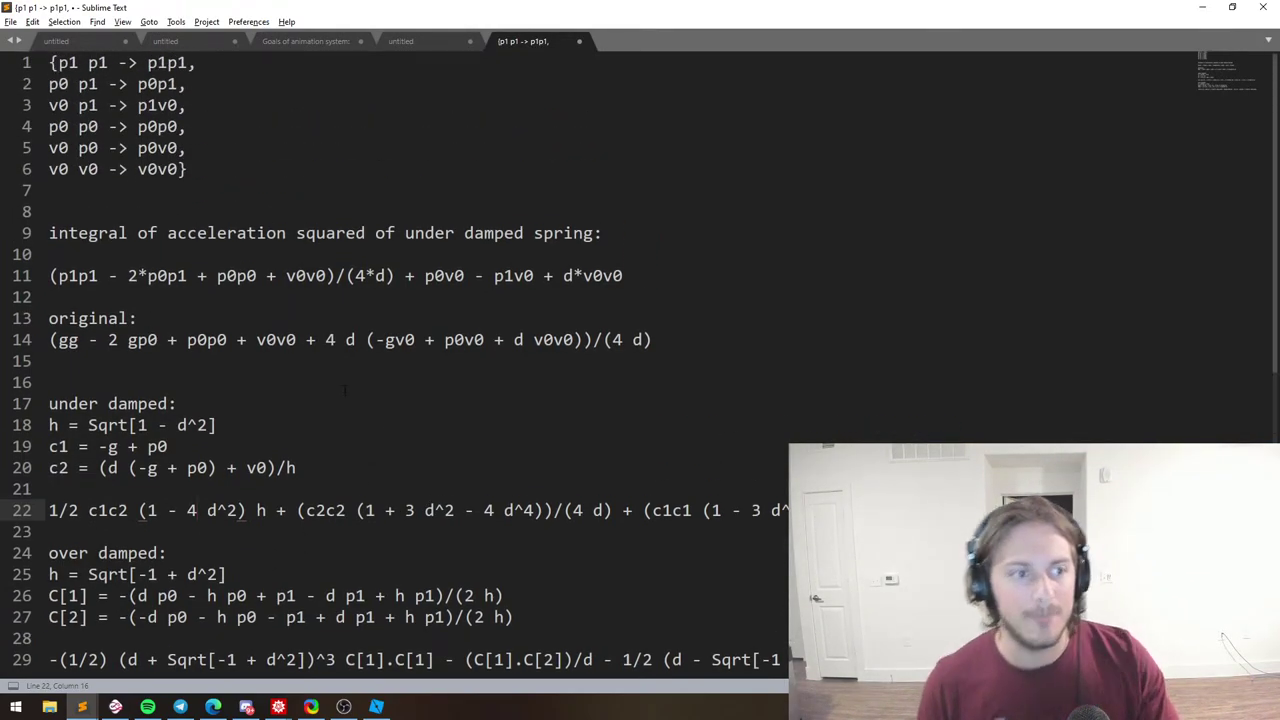
Switch to the YouTube Studio livestream page in the browser and read back through the live chat.
key(alt+Tab)
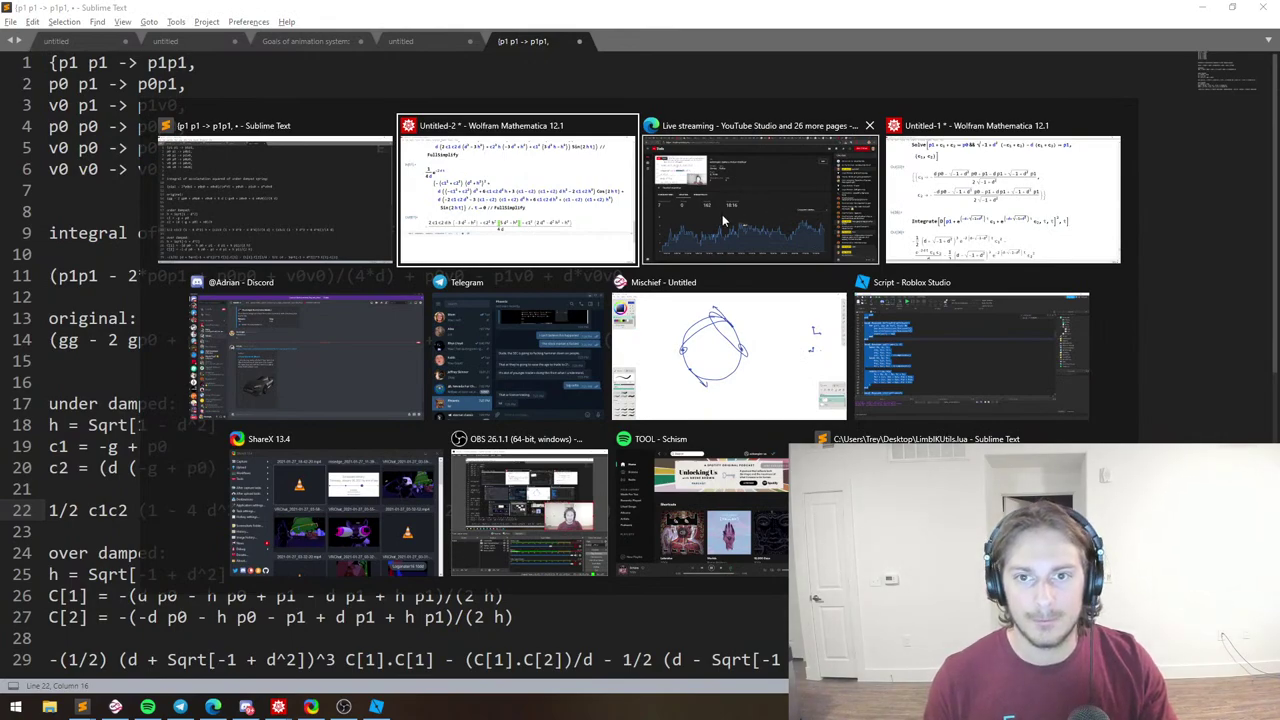
click(722, 214)
scroll(1046, 427, up, 2)
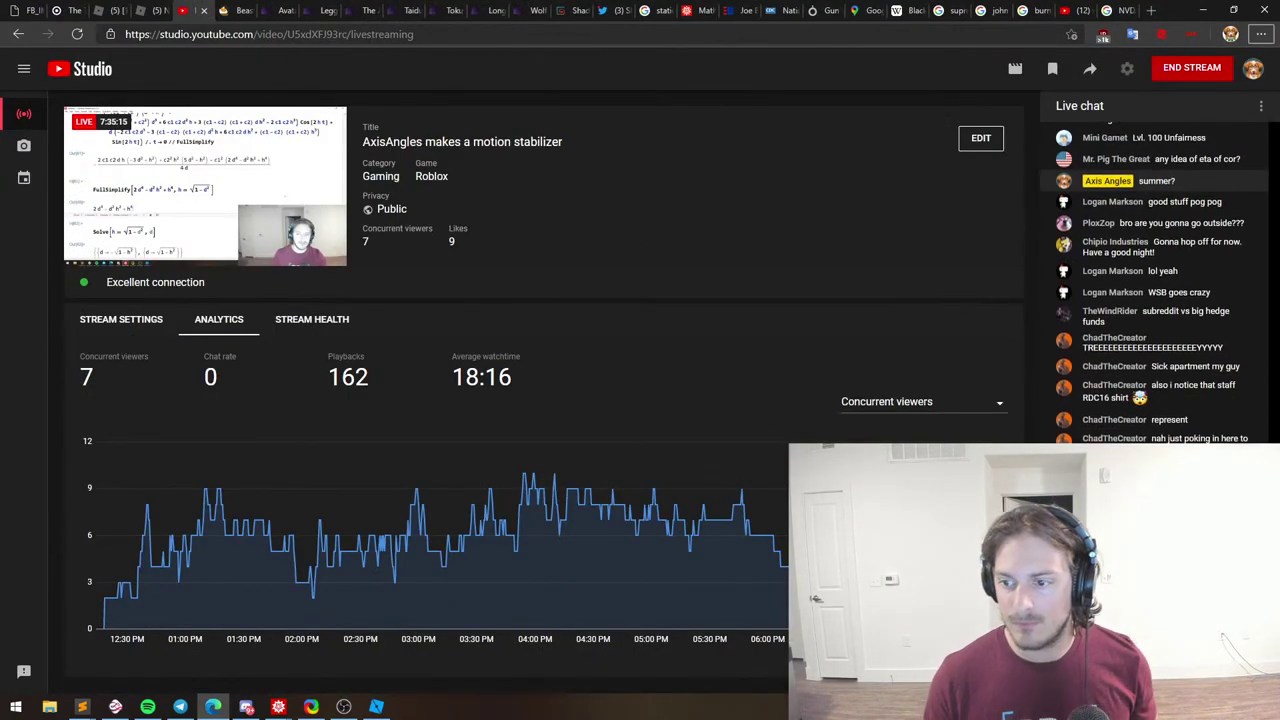
scroll(1154, 283, down, 1)
scroll(1154, 283, up, 3)
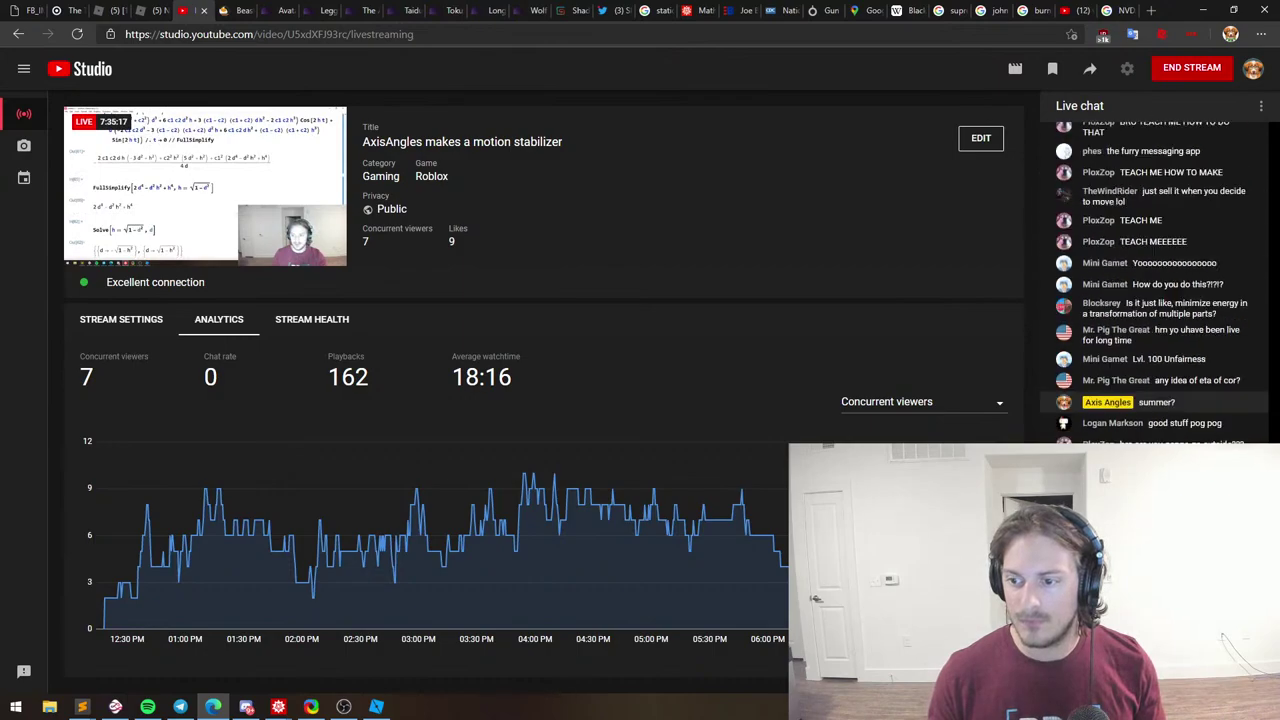
scroll(1154, 283, down, 3)
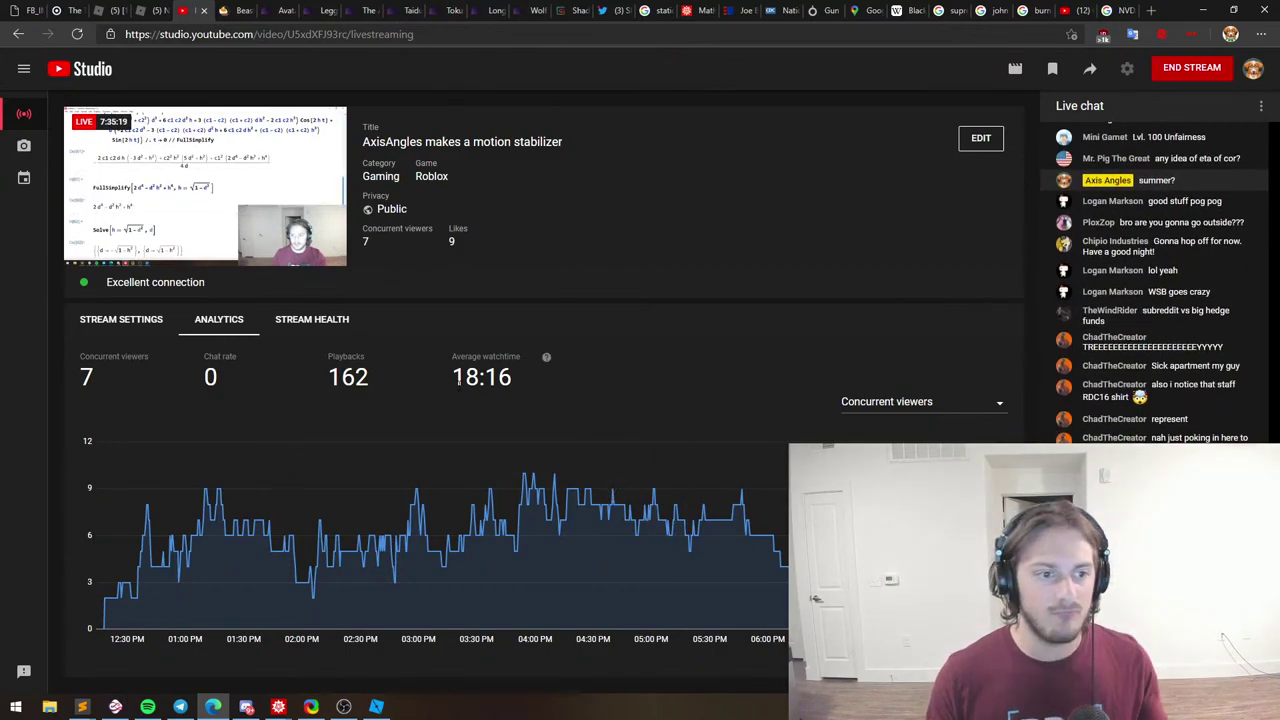
Switch to Roblox Studio, clear the text selection in the script and run the Baseplate simulation.
key(alt+Tab)
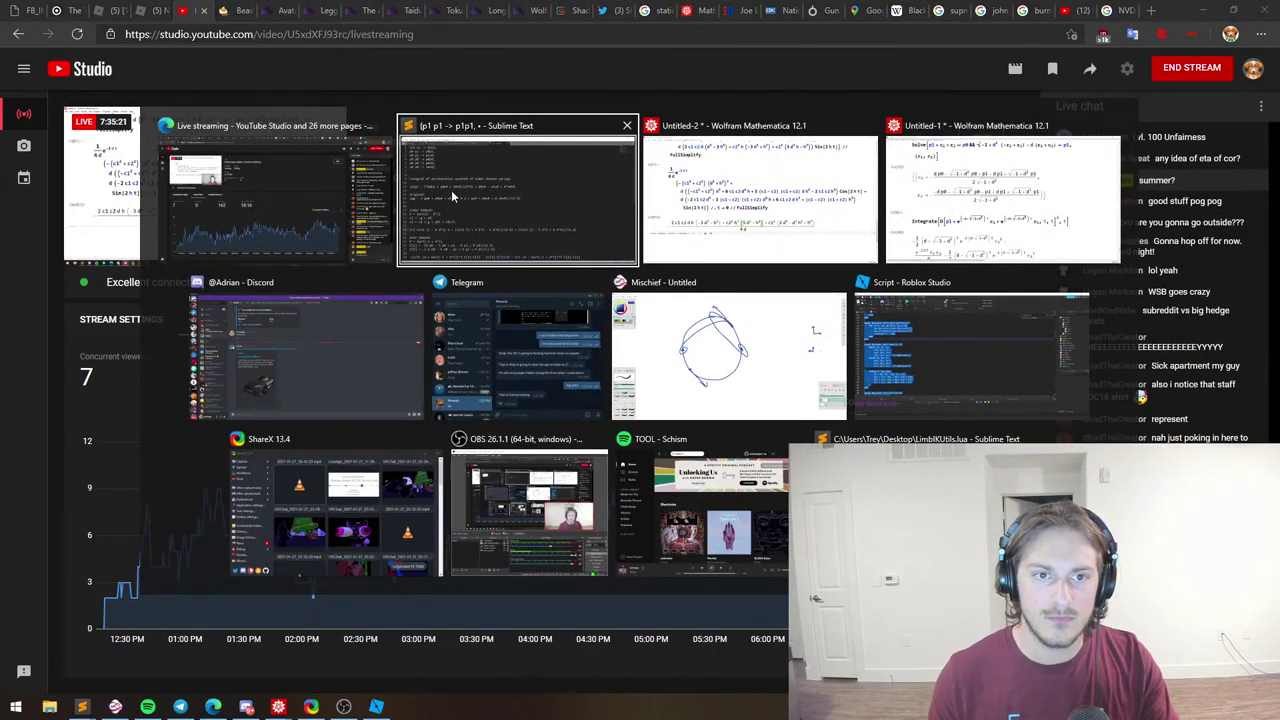
key(alt+Tab)
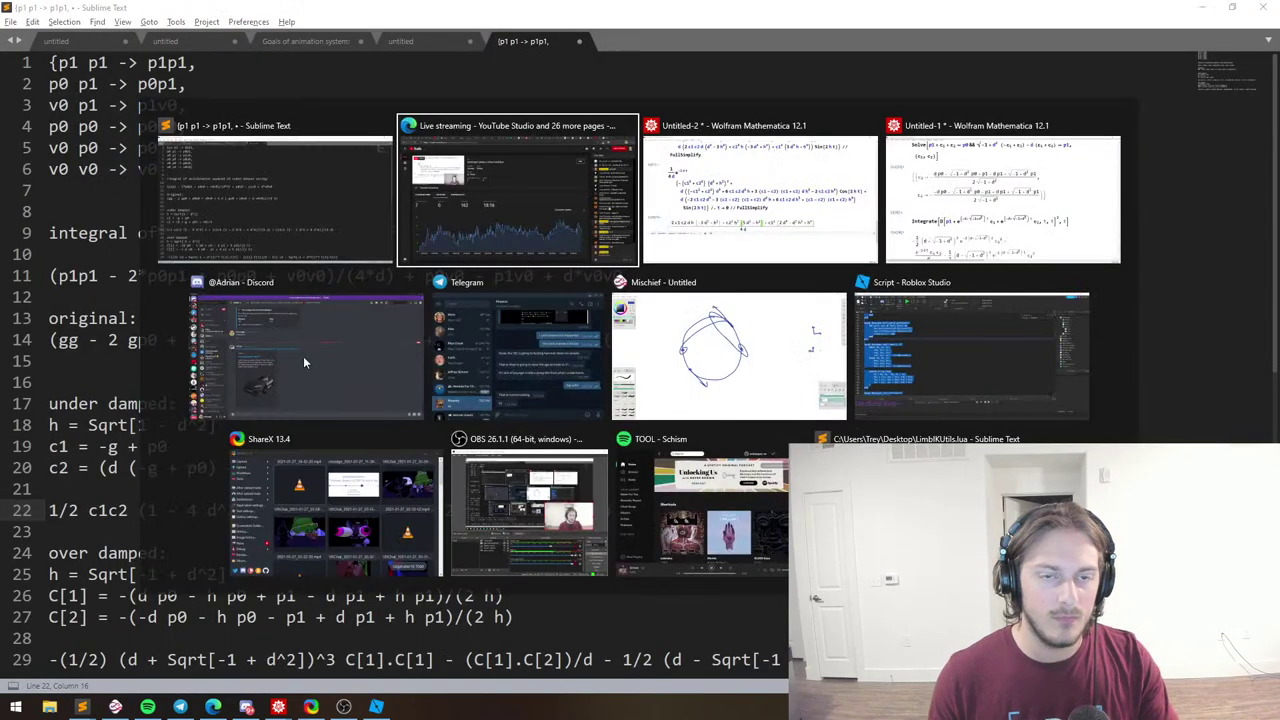
key(alt+Tab)
click(970, 350)
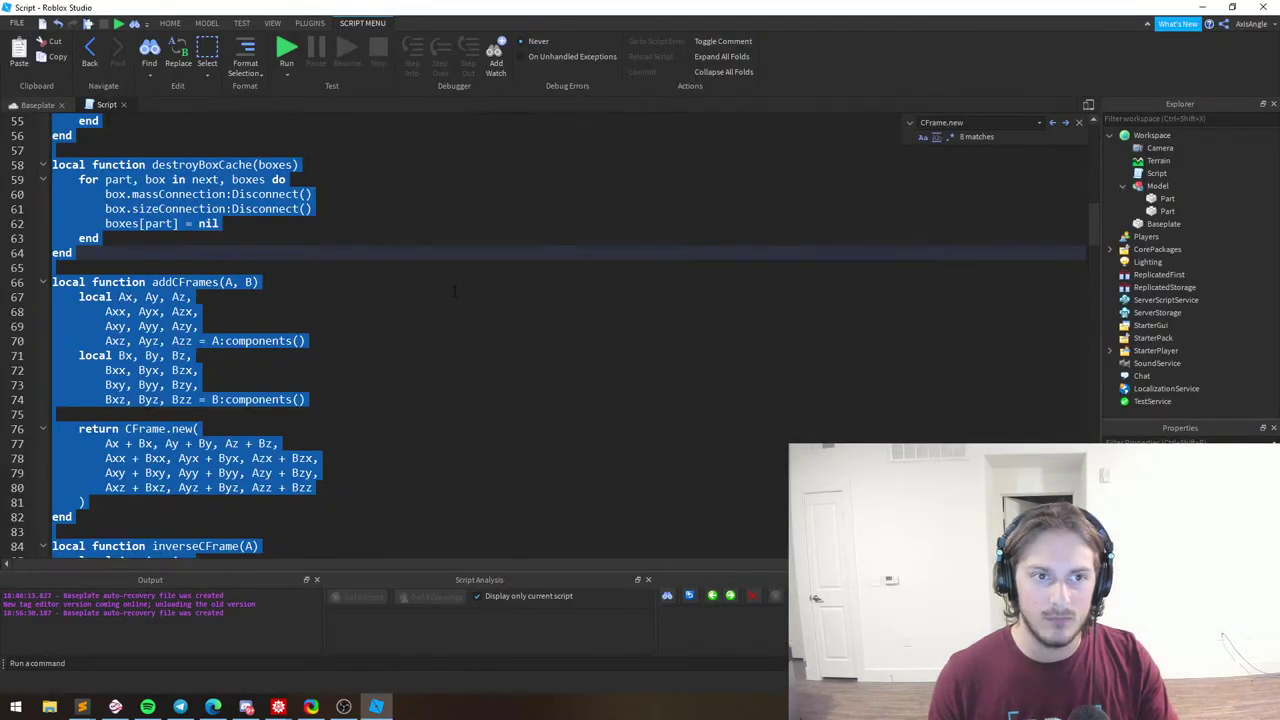
click(242, 226)
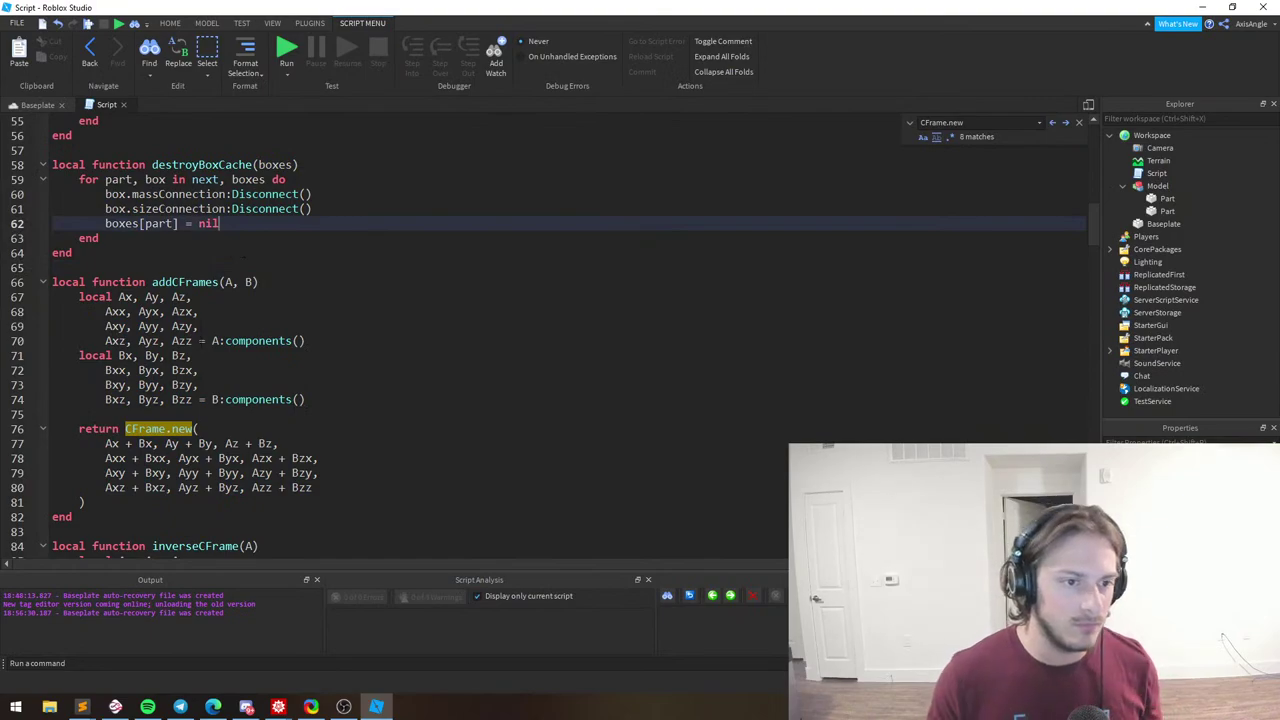
click(286, 50)
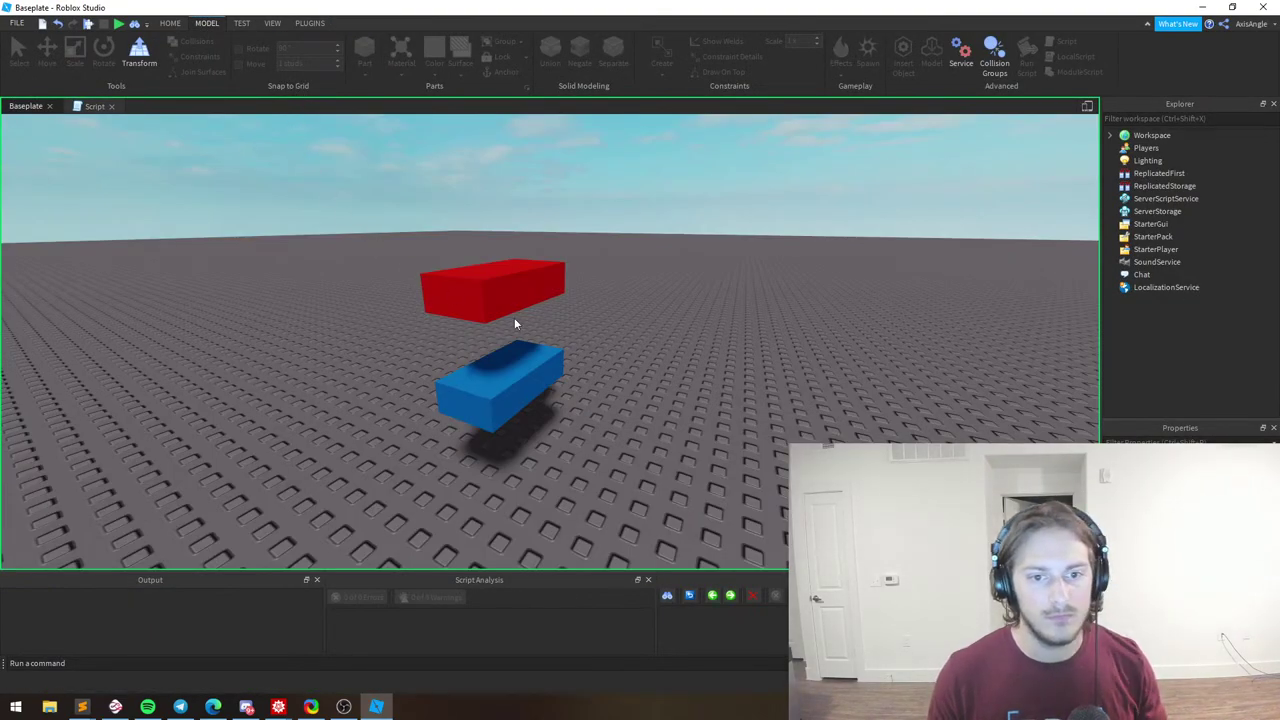
Select the nearer red block in the running simulation and rotate it about its blue and red axes.
right_drag(588, 263, 580, 300)
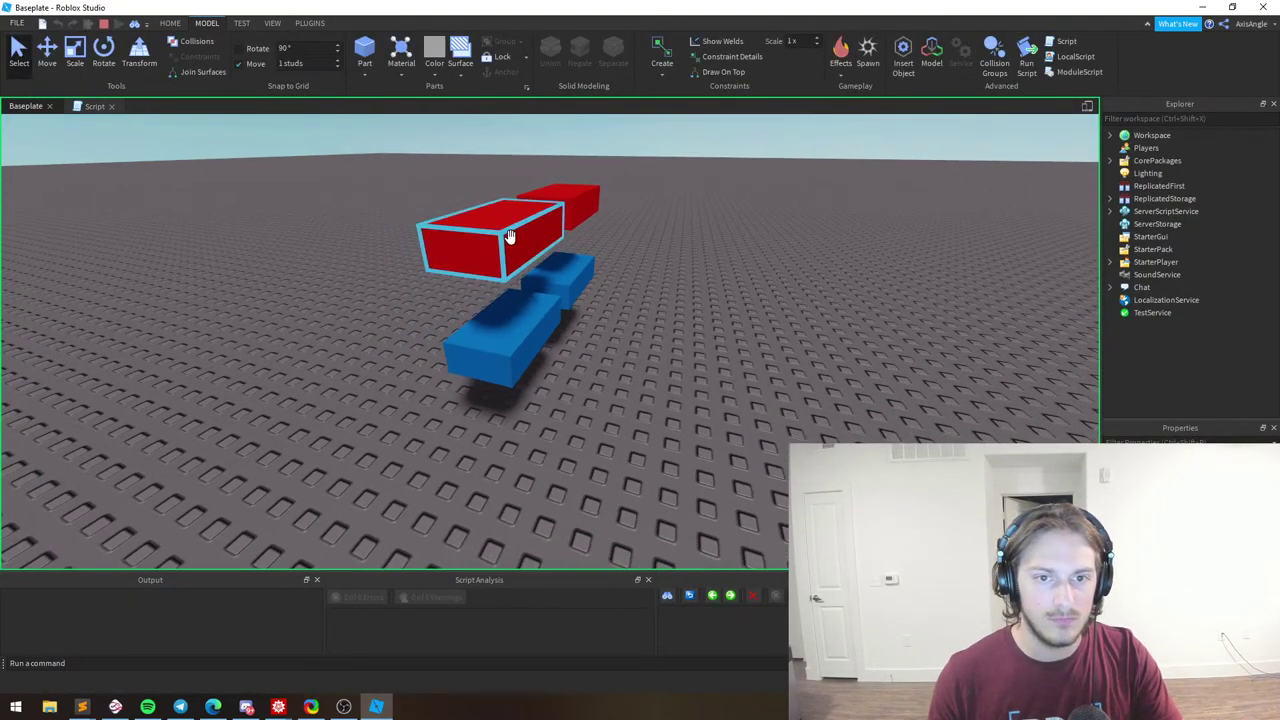
click(510, 236)
click(103, 52)
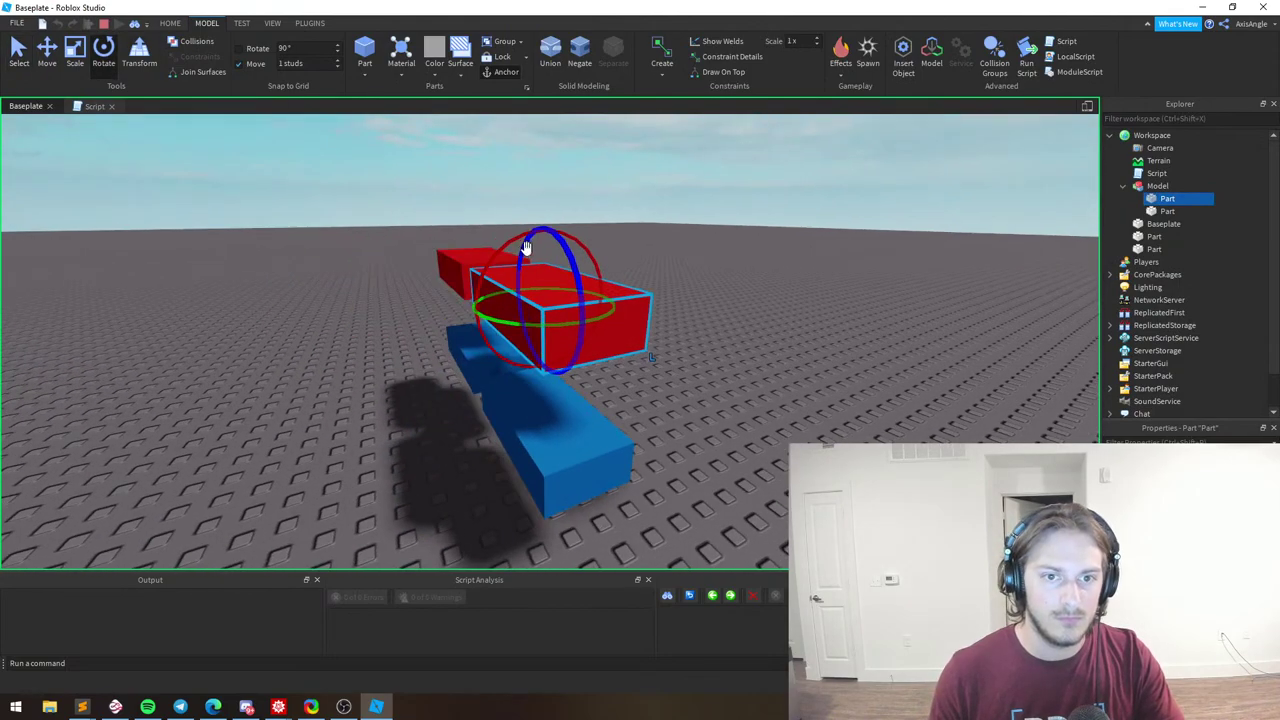
drag(525, 246, 590, 394)
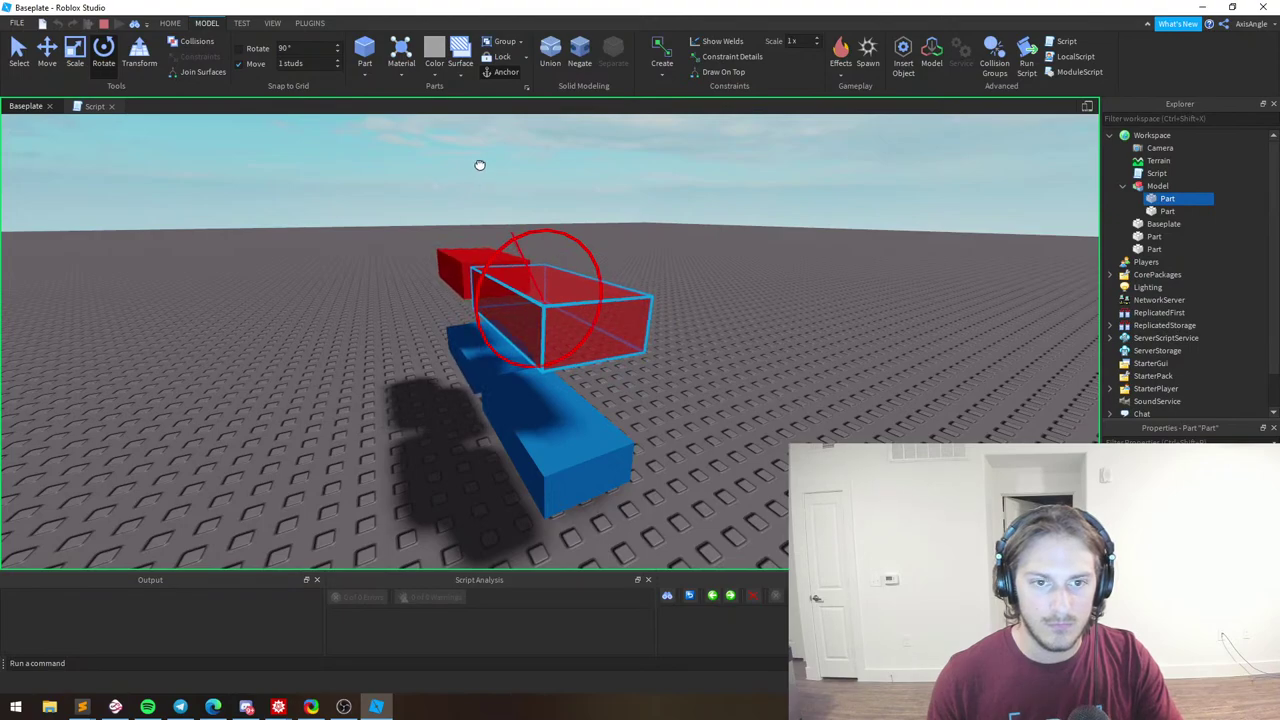
drag(479, 165, 187, 309)
key(w)
key(e)
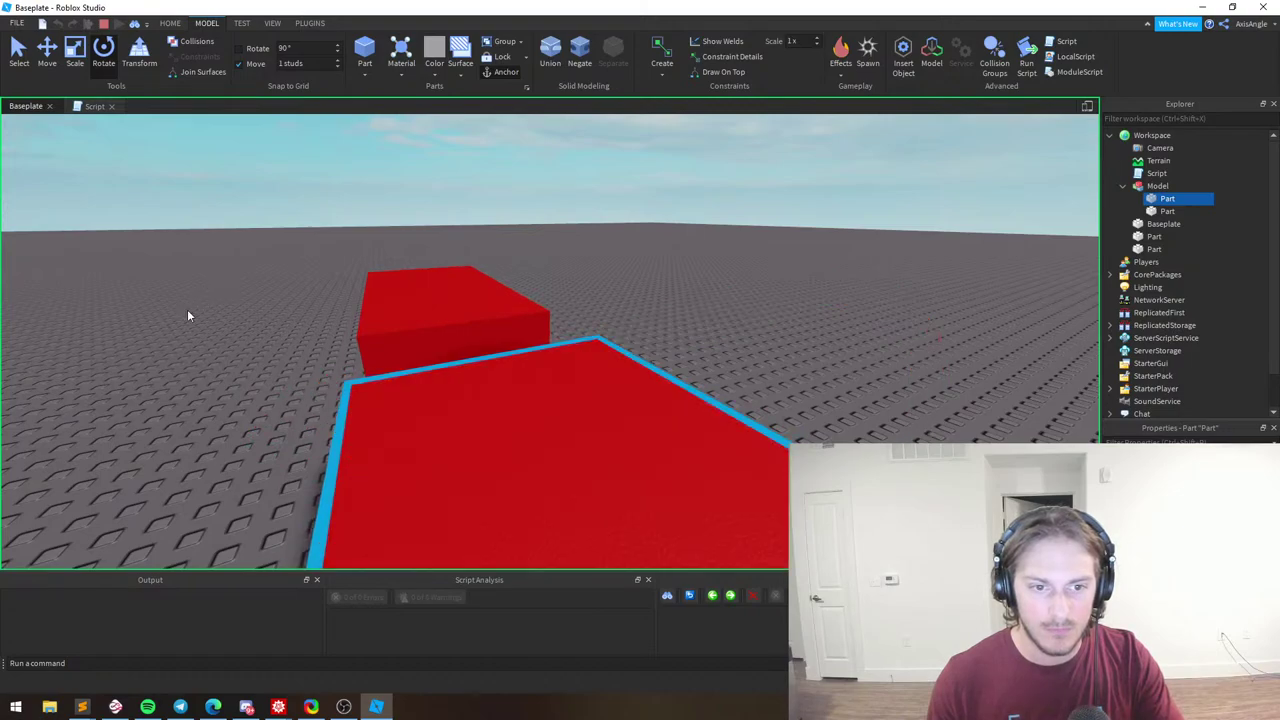
Select the nearer blue block below the red ones and rotate it about its red axis.
right_drag(202, 300, 202, 304)
key(s)
key(s)
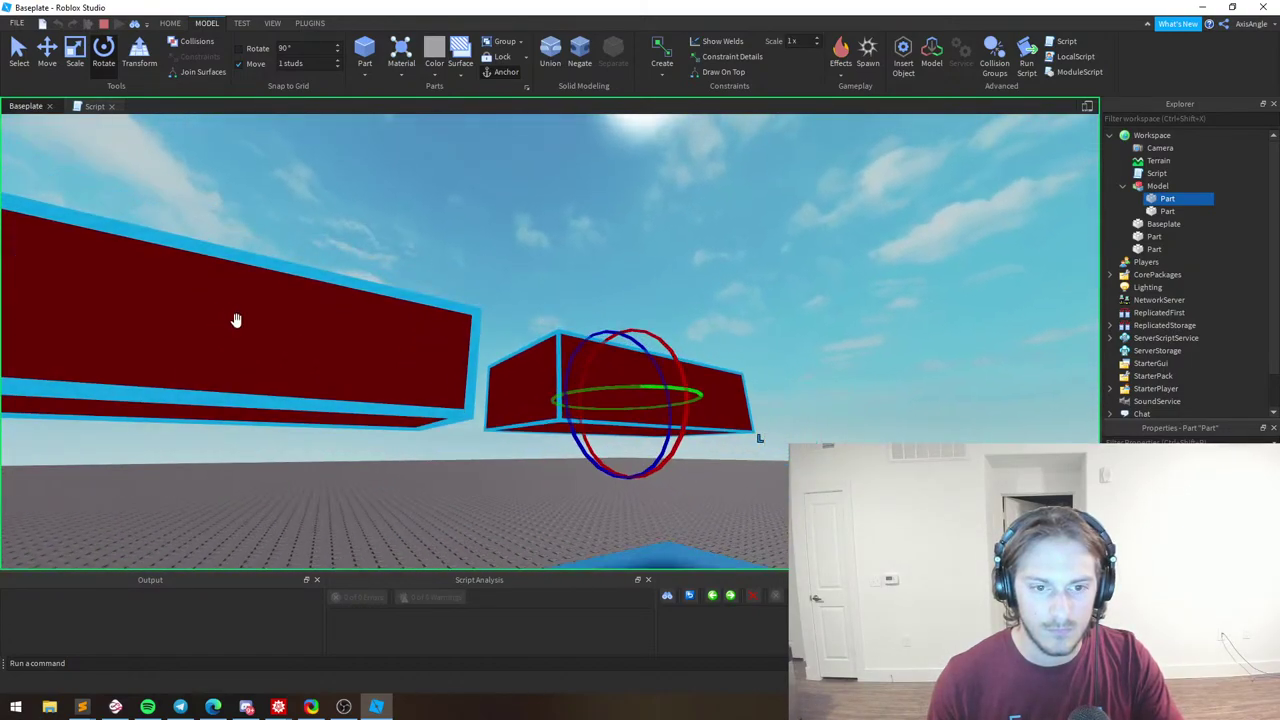
click(466, 261)
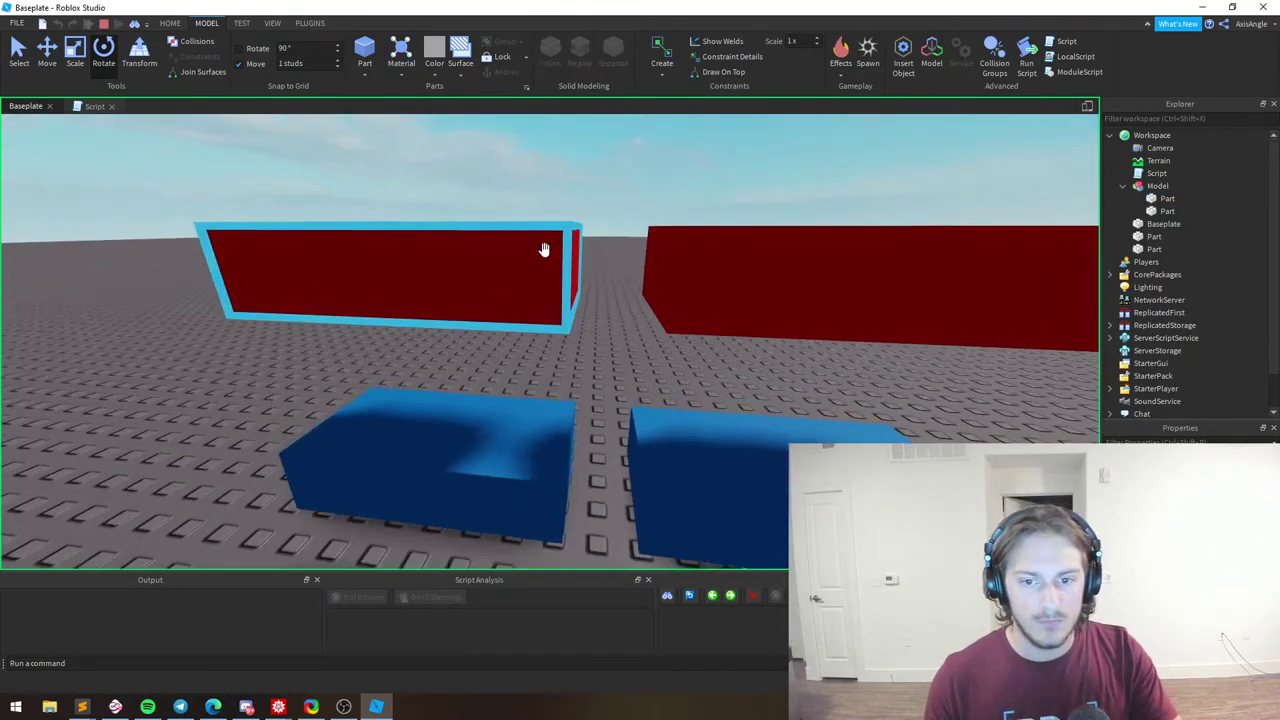
right_drag(544, 249, 546, 251)
key(s)
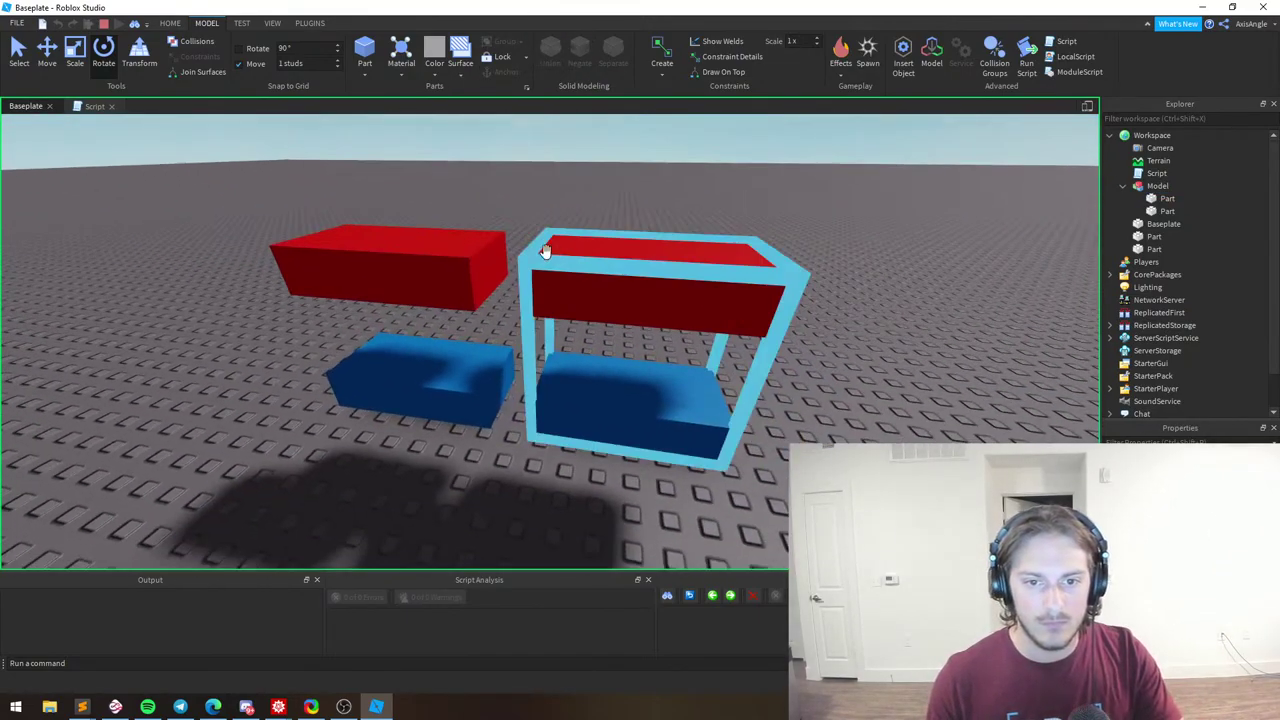
right_drag(657, 223, 657, 223)
alt+click(580, 366)
right_drag(607, 330, 607, 330)
key(d)
key(q)
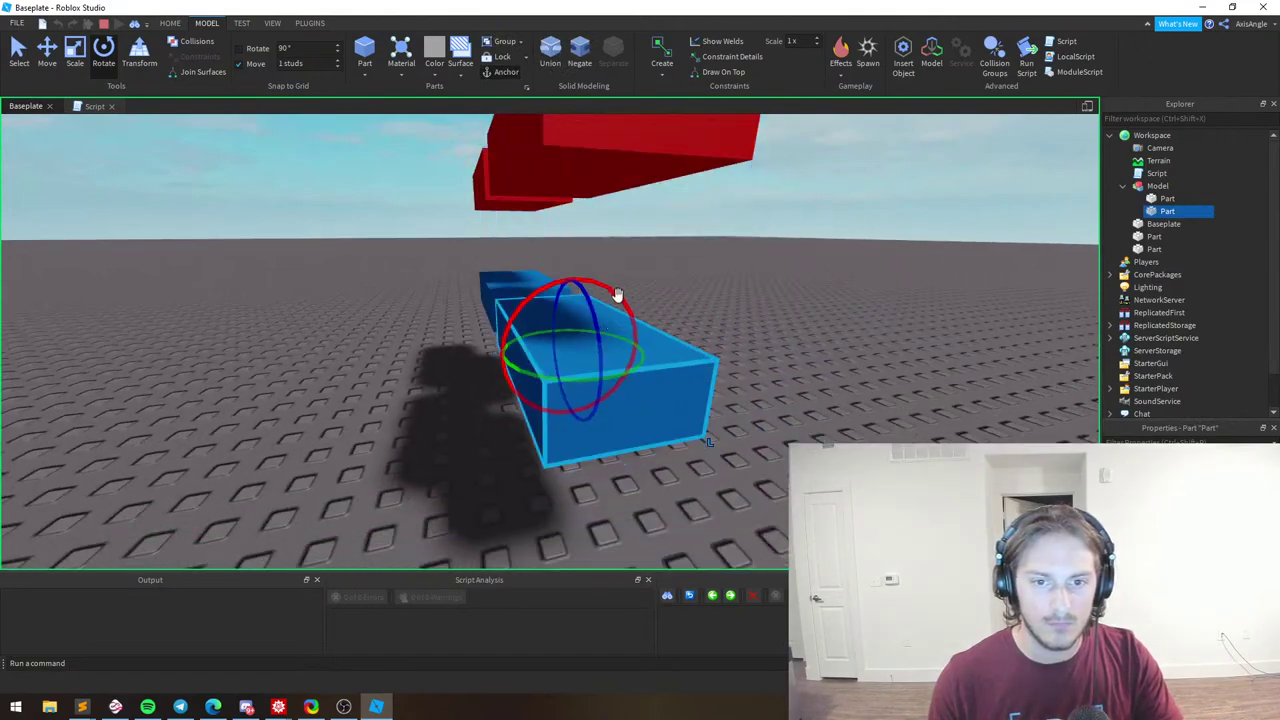
drag(617, 295, 651, 249)
Raise the selected blue block along its vertical axis until it overlaps the red block above it.
right_drag(423, 209, 423, 209)
click(50, 62)
right_drag(316, 160, 316, 160)
key(d)
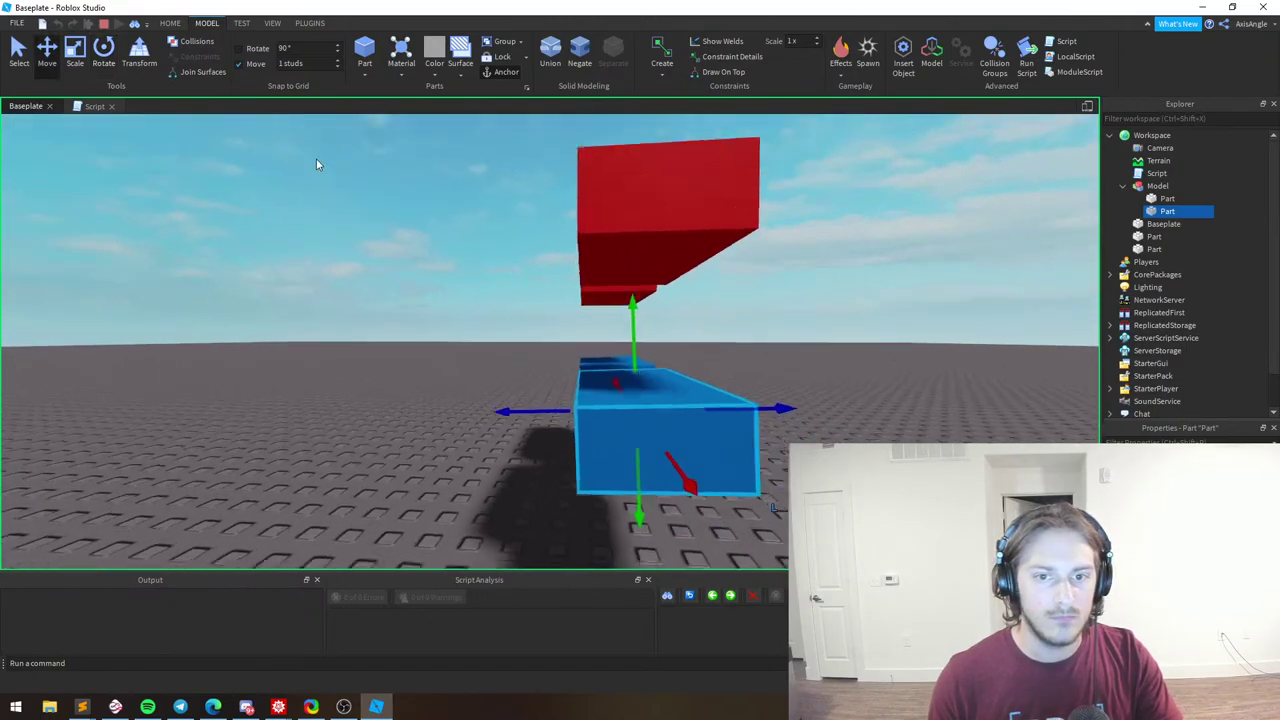
key(s)
drag(568, 321, 571, 211)
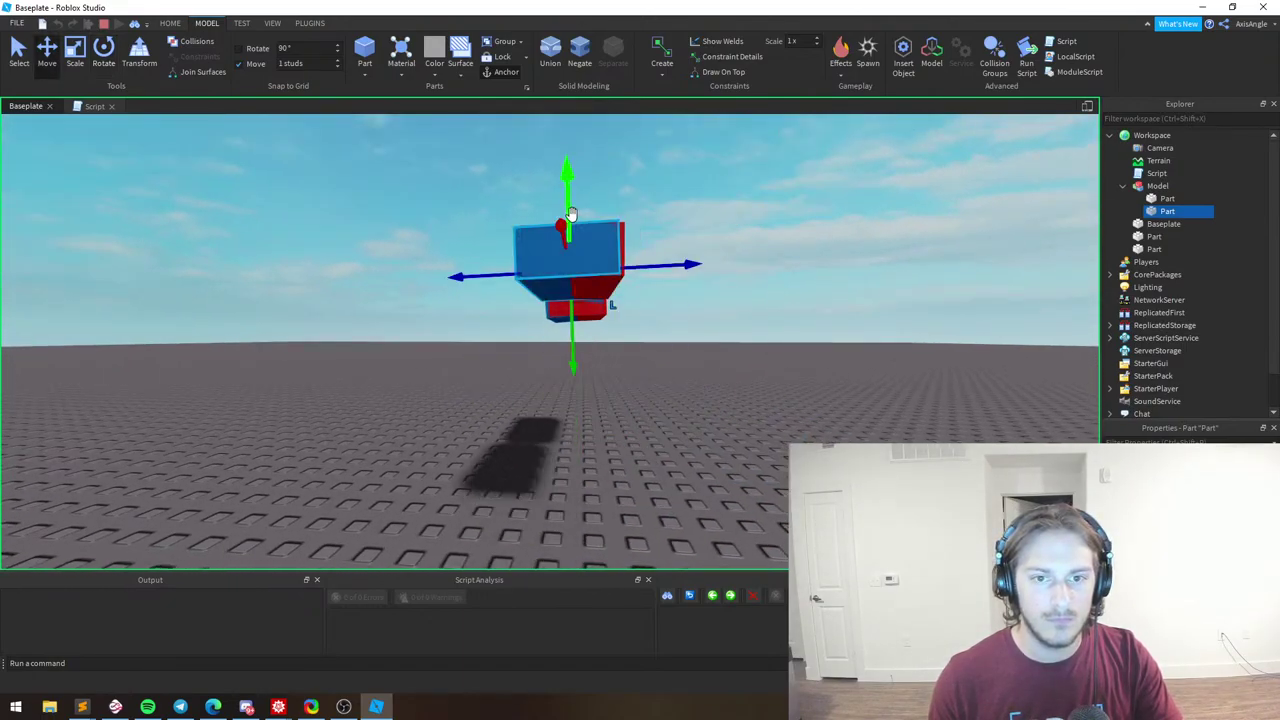
key(e)
right_drag(568, 195, 568, 195)
key(w)
key(a)
Rotate the raised blue block about its red axis, first one way and then back the other way.
click(104, 55)
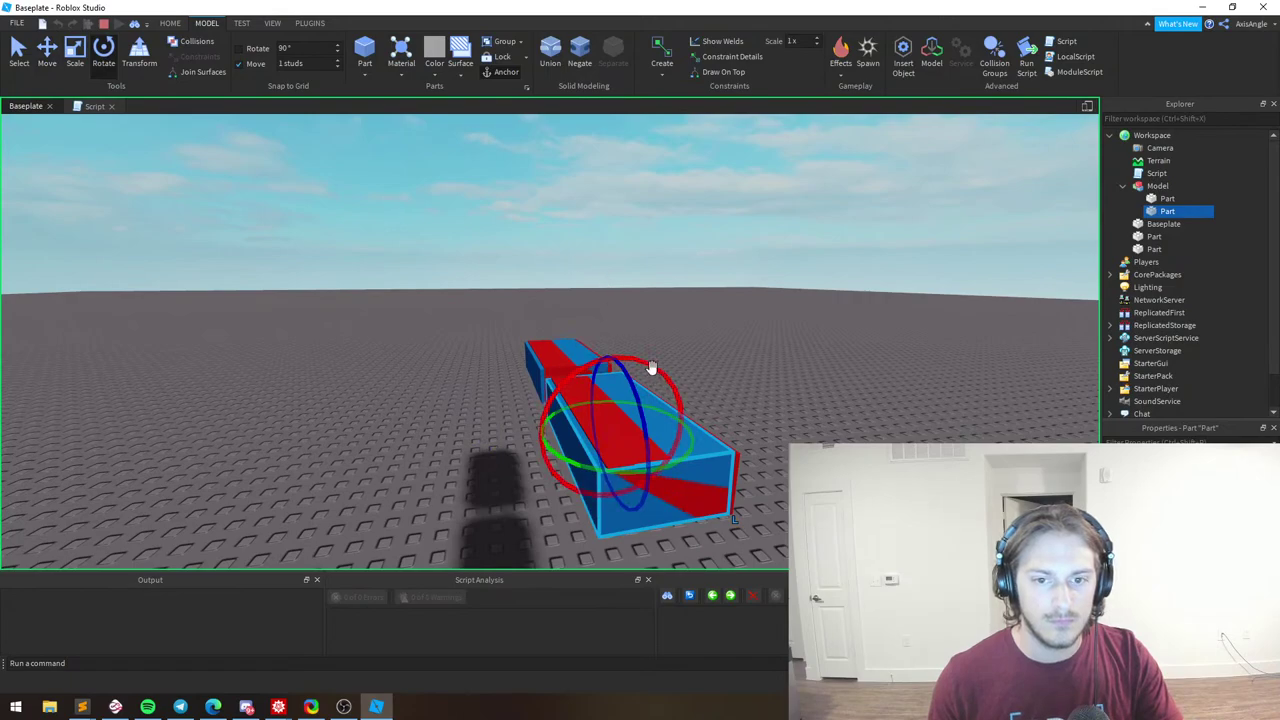
drag(650, 368, 764, 373)
right_drag(764, 373, 729, 389)
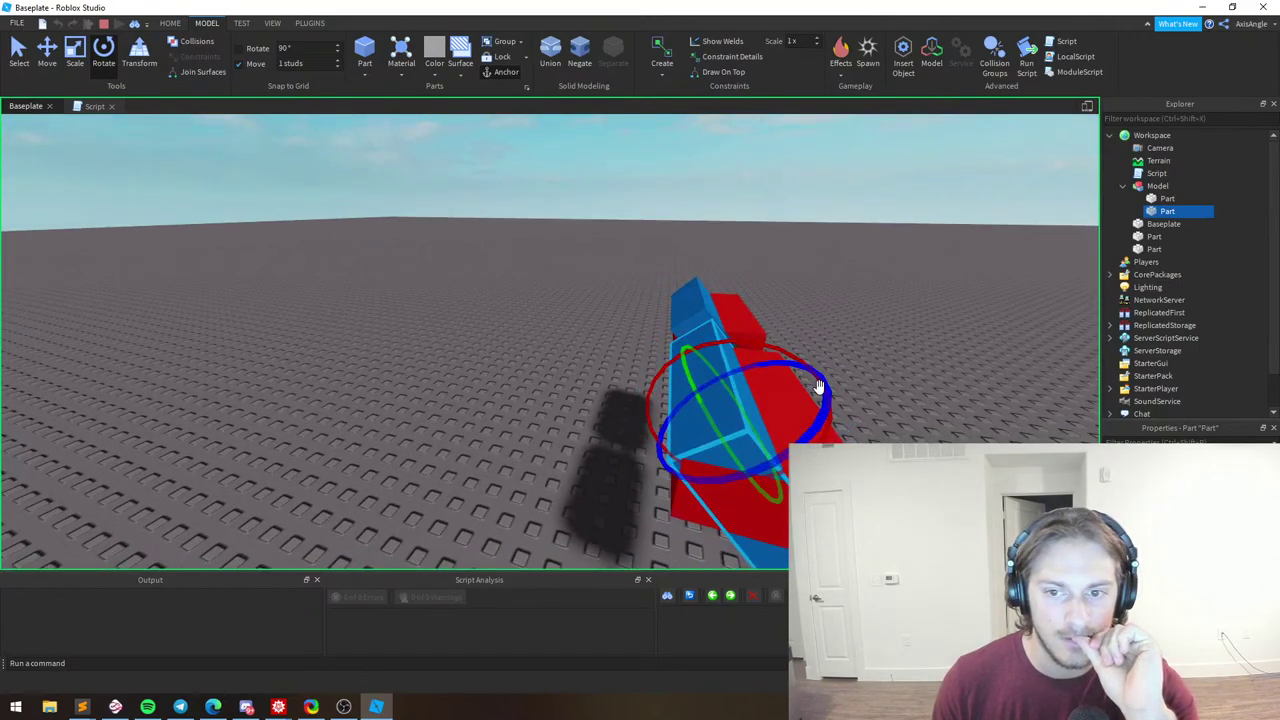
drag(803, 357, 598, 438)
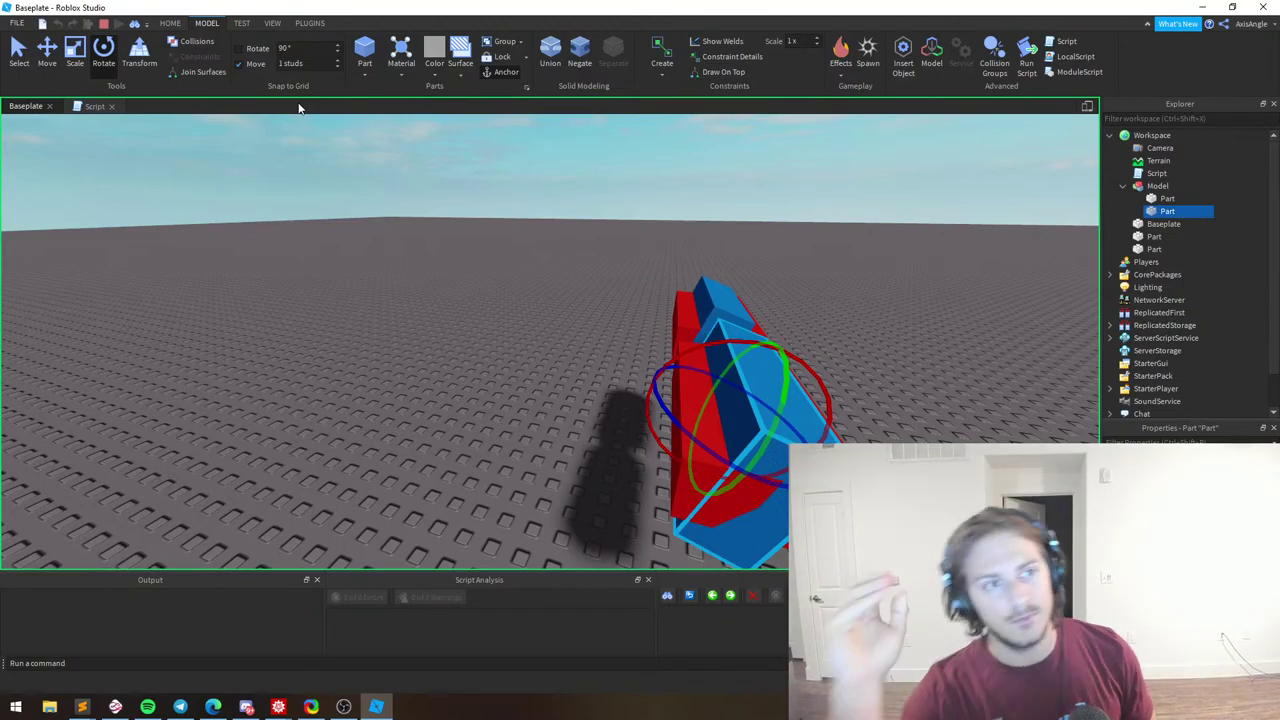
Stop the running simulation and switch to the spring formula notes in Sublime Text.
click(105, 24)
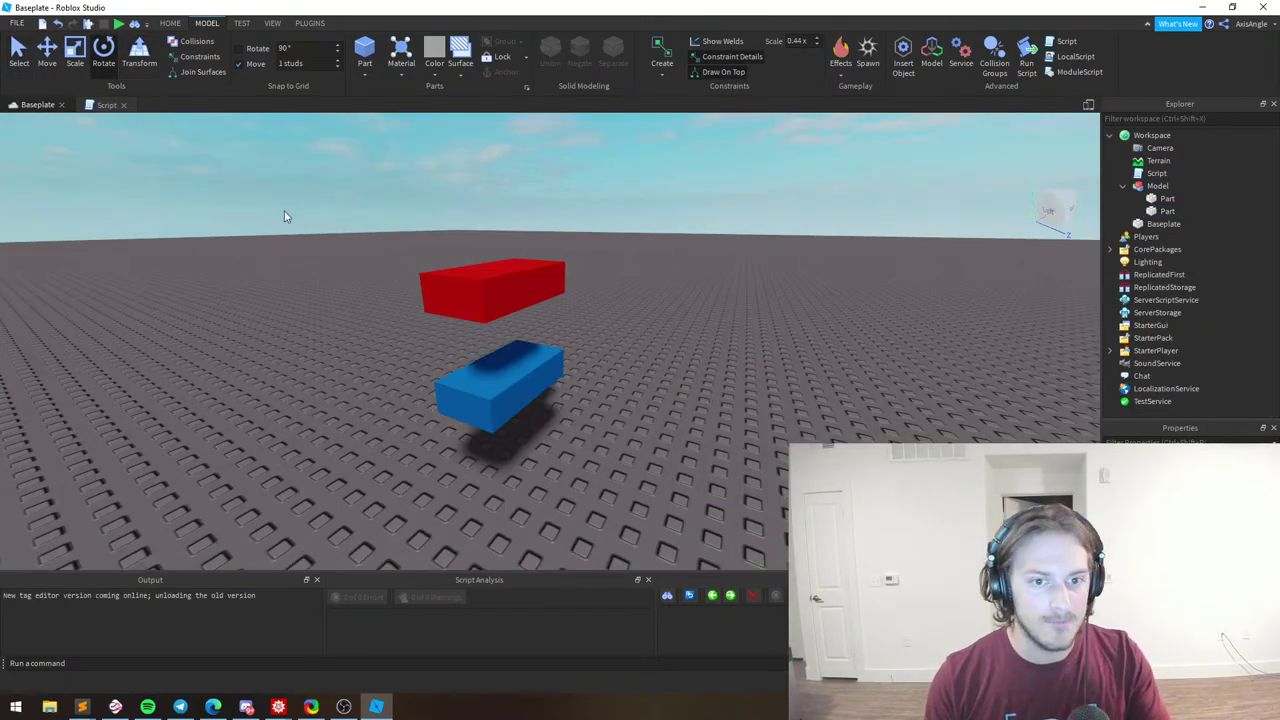
right_drag(433, 224, 377, 183)
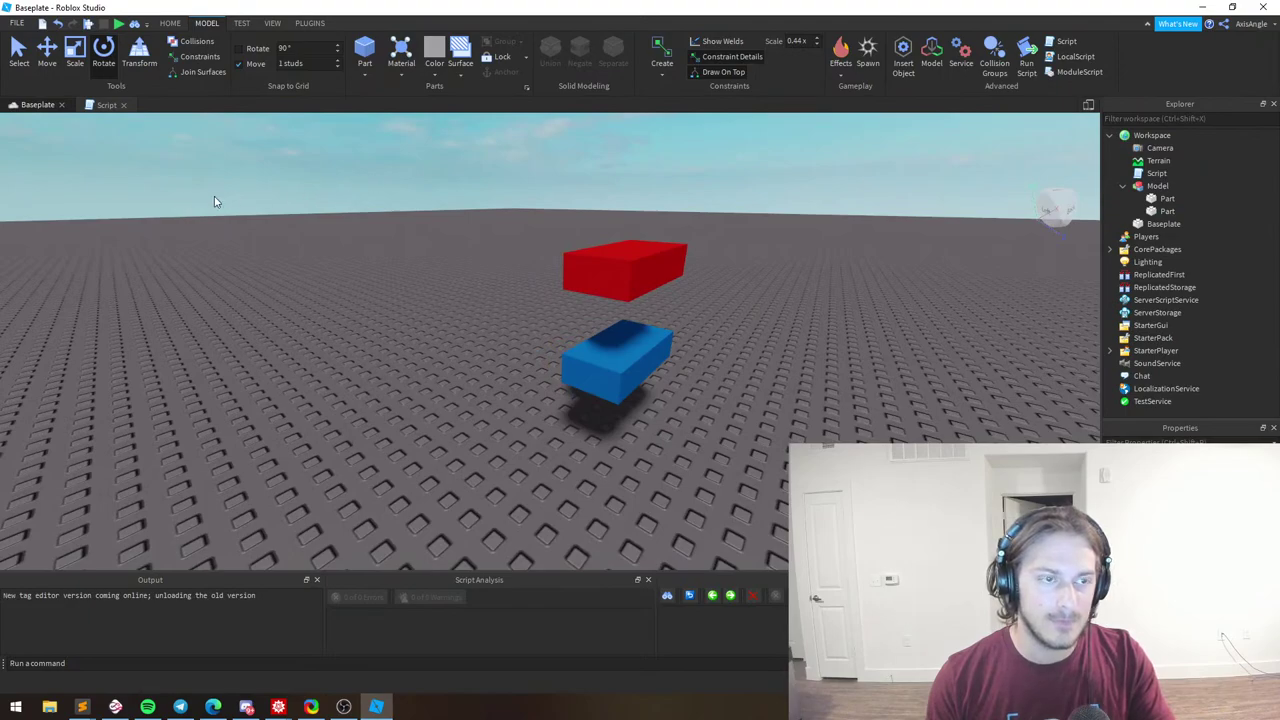
key(alt+Tab)
key(alt+Tab)
key(Tab)
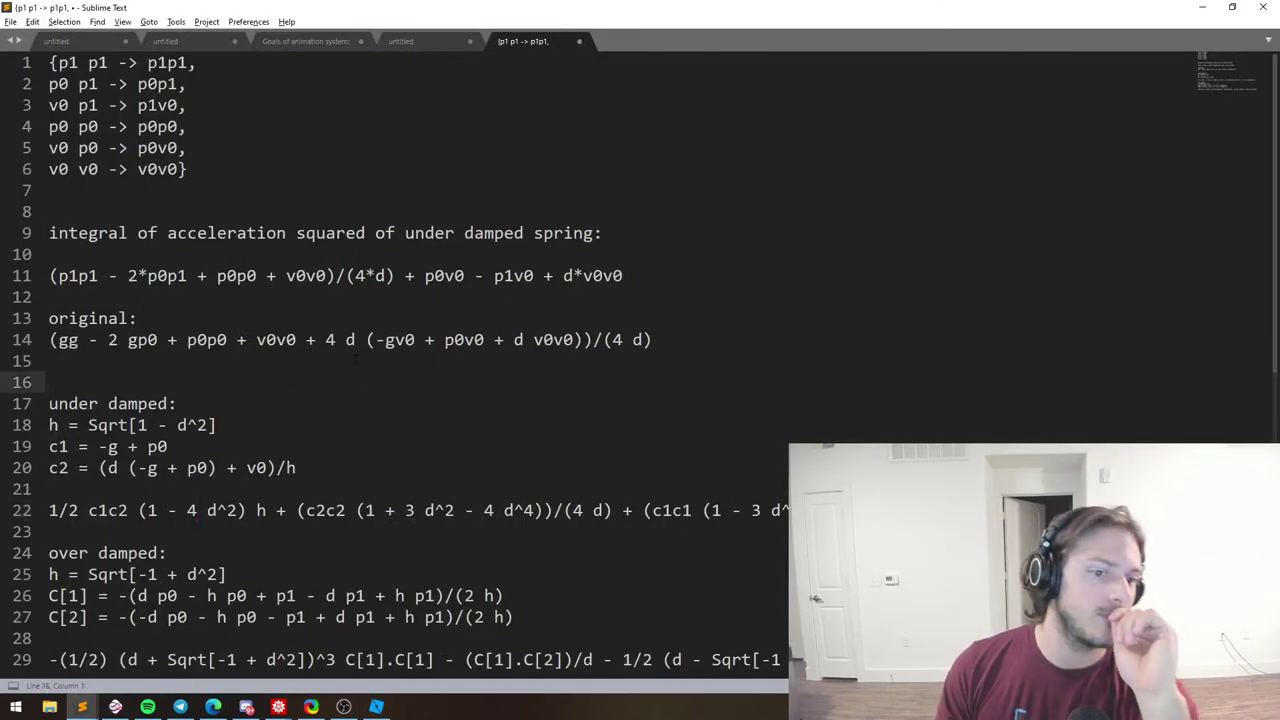
Examine the under damped and over damped coefficients and integral expressions in the notes.
scroll(355, 363, down, 2)
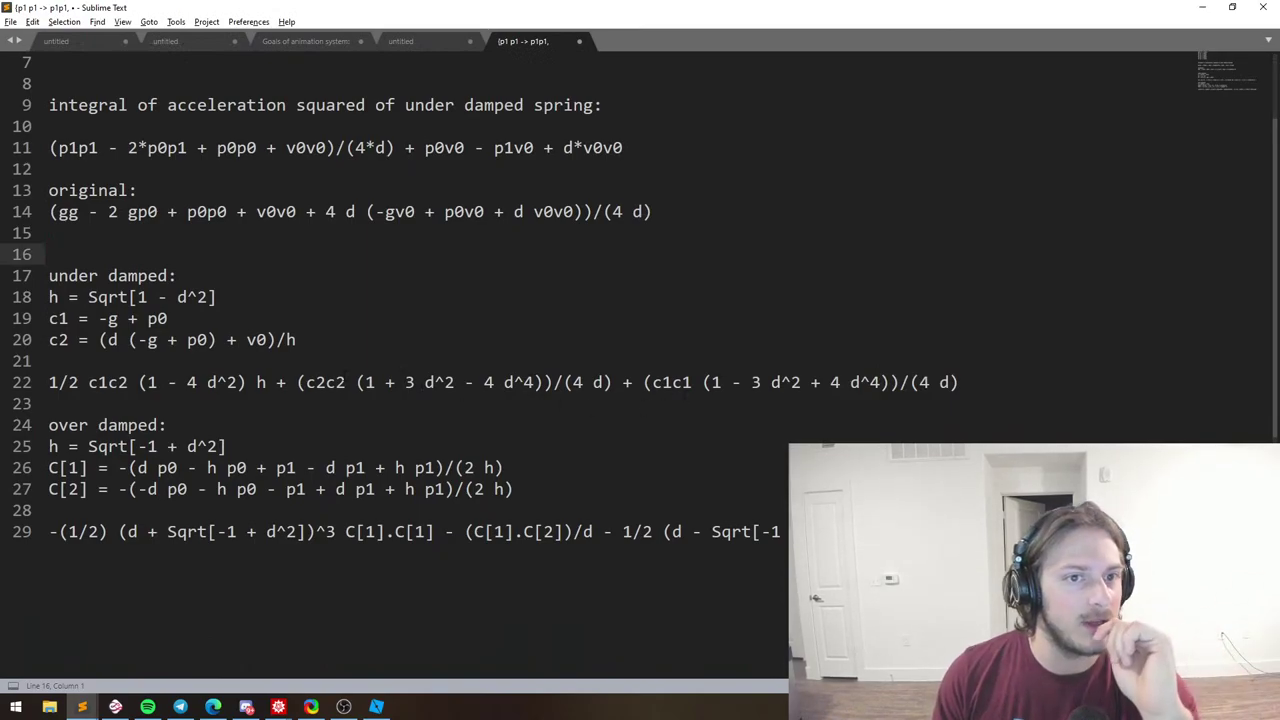
click(346, 382)
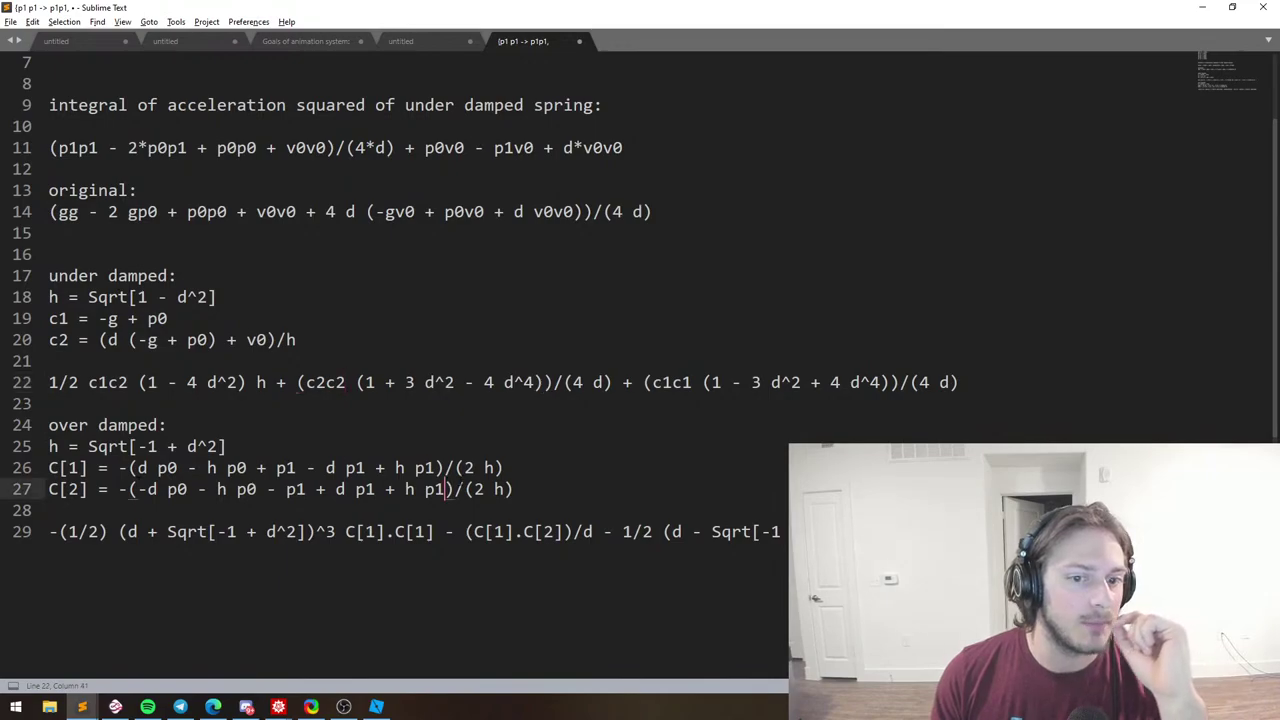
drag(513, 489, 45, 467)
click(307, 492)
drag(975, 531, 72, 497)
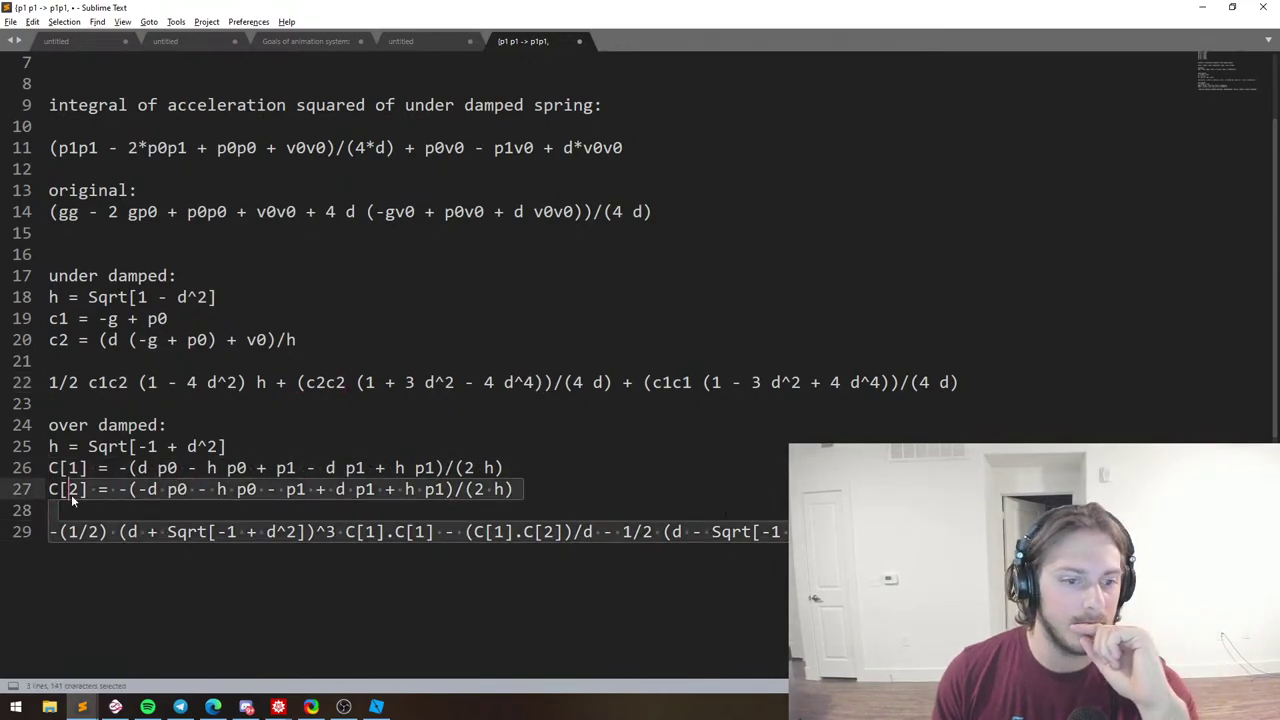
click(166, 511)
drag(513, 489, 48, 467)
click(188, 489)
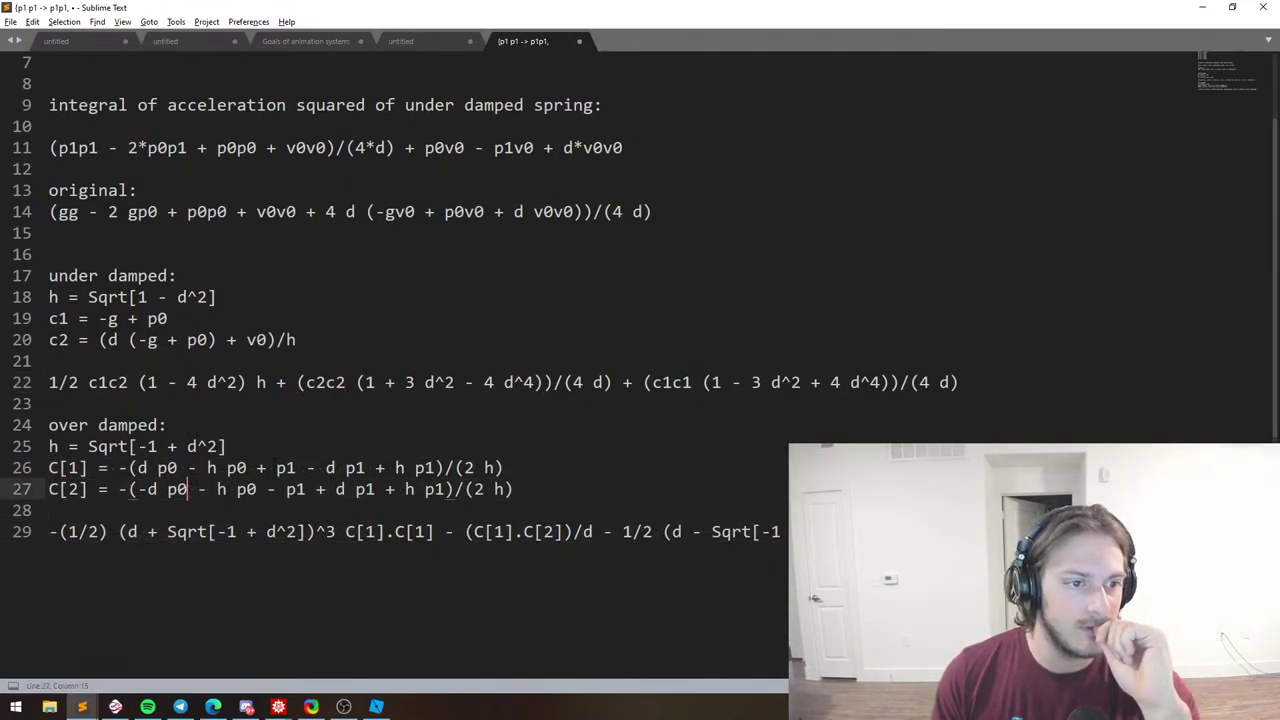
scroll(188, 489, up, 2)
drag(958, 510, 751, 510)
key(ctrl+u)
key(ctrl+u)
key(ctrl+u)
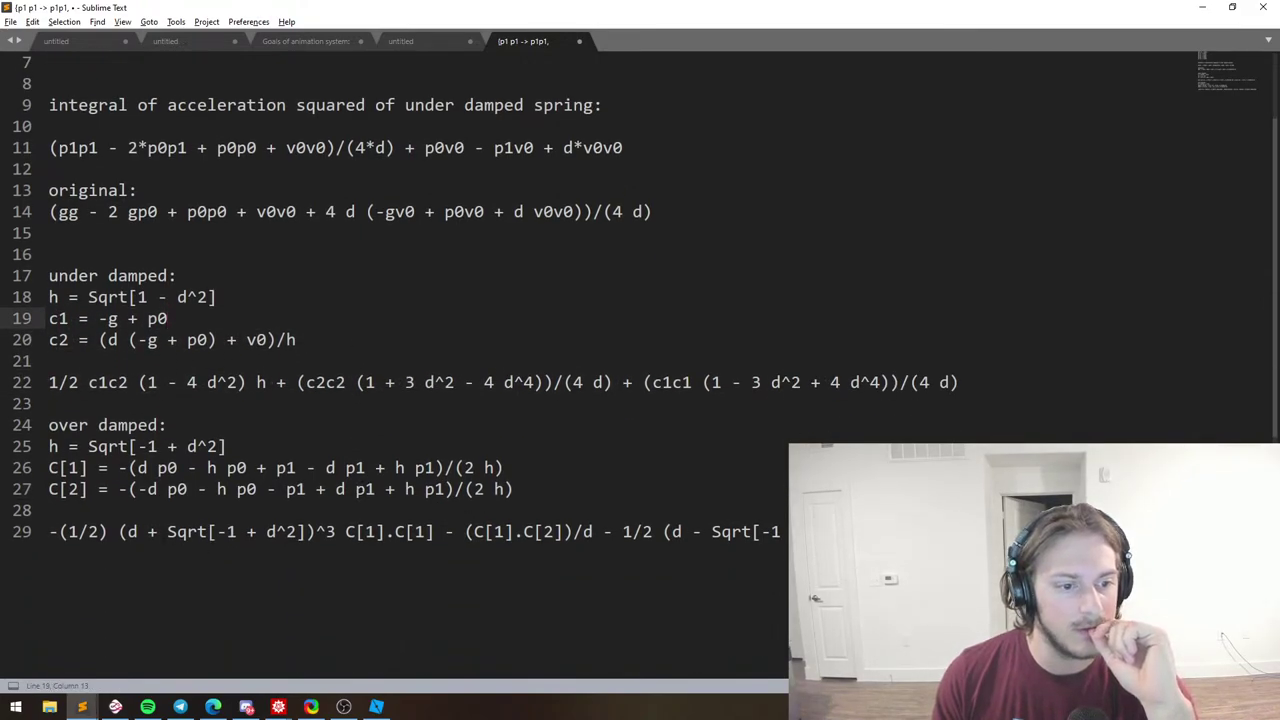
key(ctrl+u)
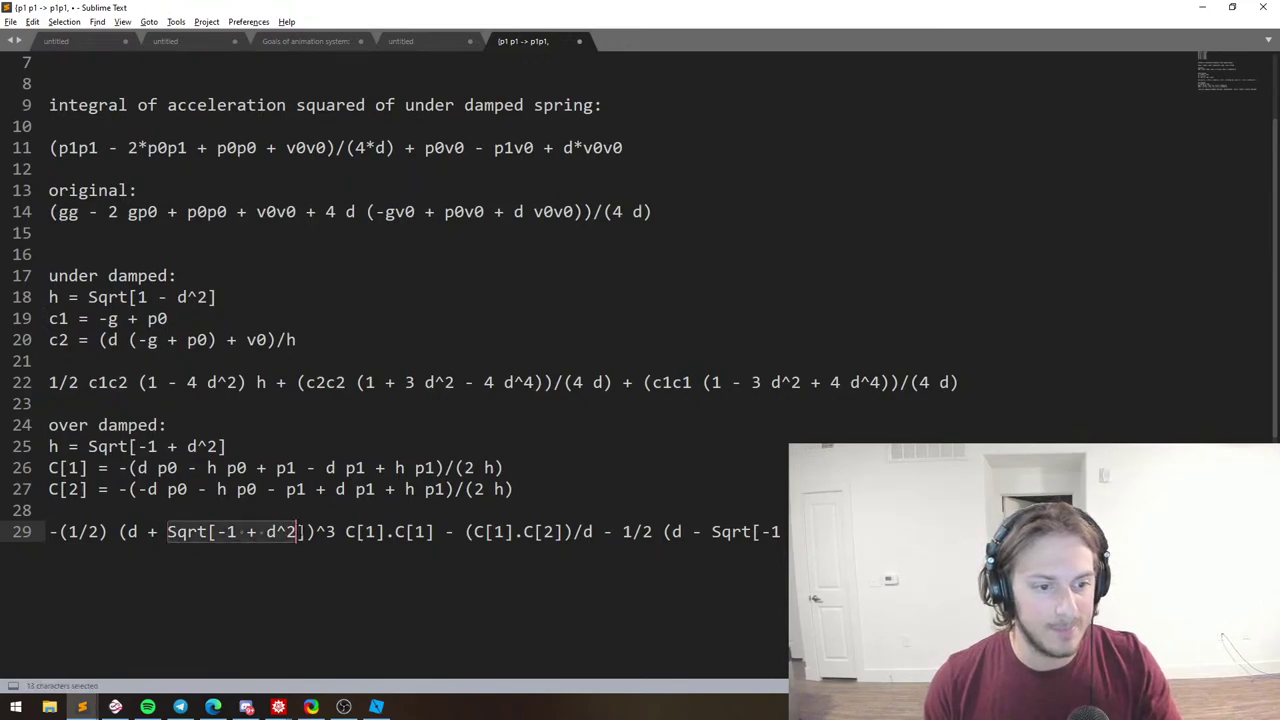
Replace both occurrences of Sqrt[-1 + d^2] in the over damped integral expression with h.
key(ctrl+d)
key(ctrl+d)
drag(167, 532, 275, 532)
key(ctrl+d)
text(h)
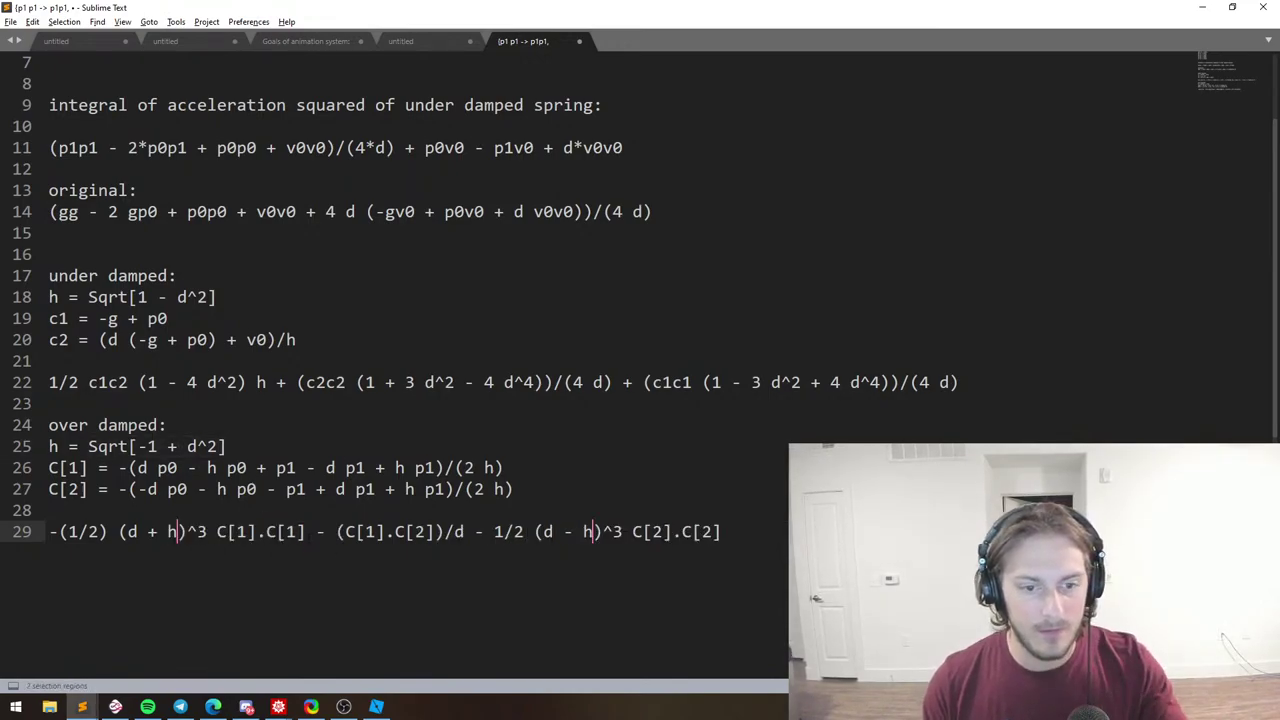
click(245, 504)
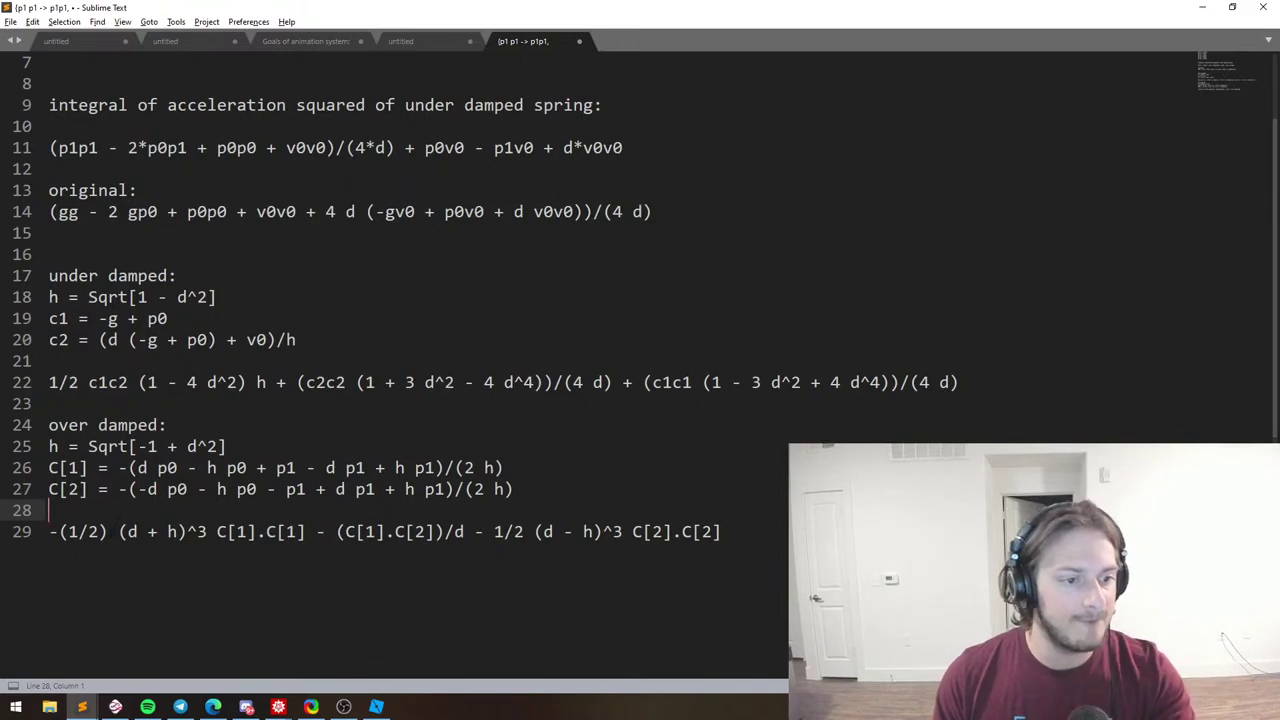
Remove the parentheses around the leading 1/2 in the over damped integral expression.
click(107, 532)
key(BackSpace)
click(69, 532)
key(BackSpace)
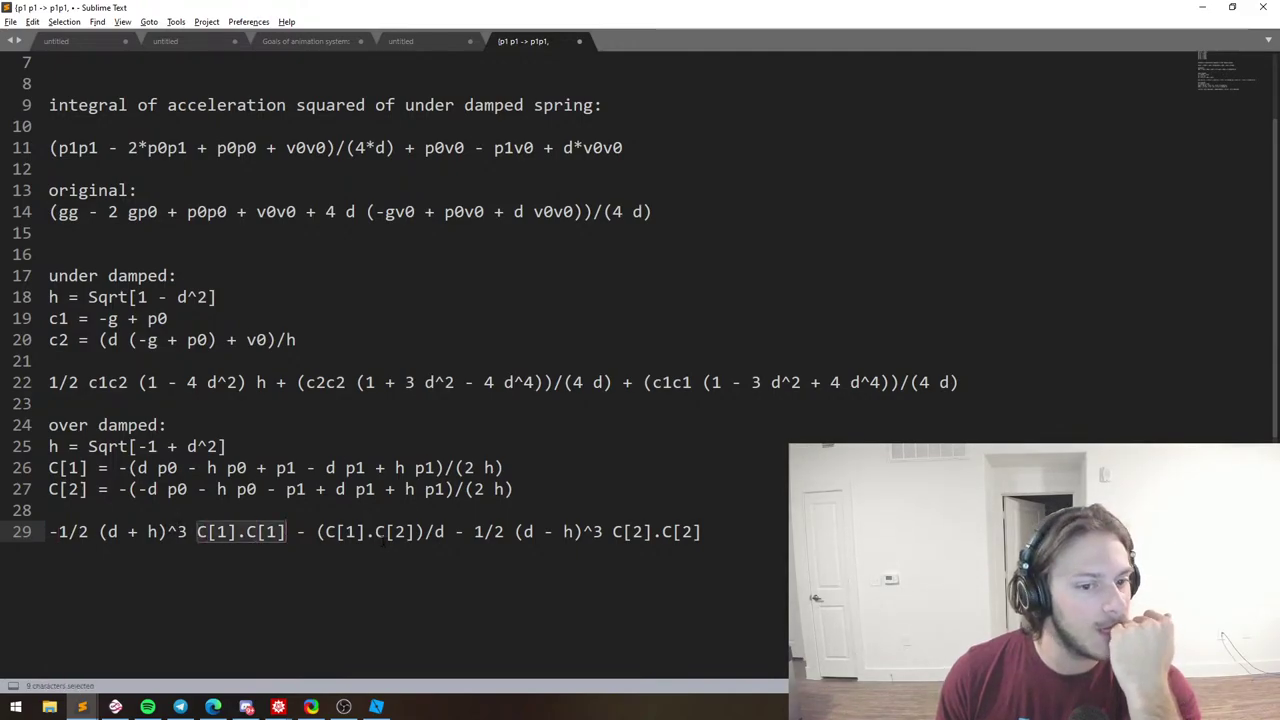
Examine the C[2].C[2] and (d + h)^3 terms of the over damped expression, checking the Mathematica result in between.
drag(612, 532, 701, 532)
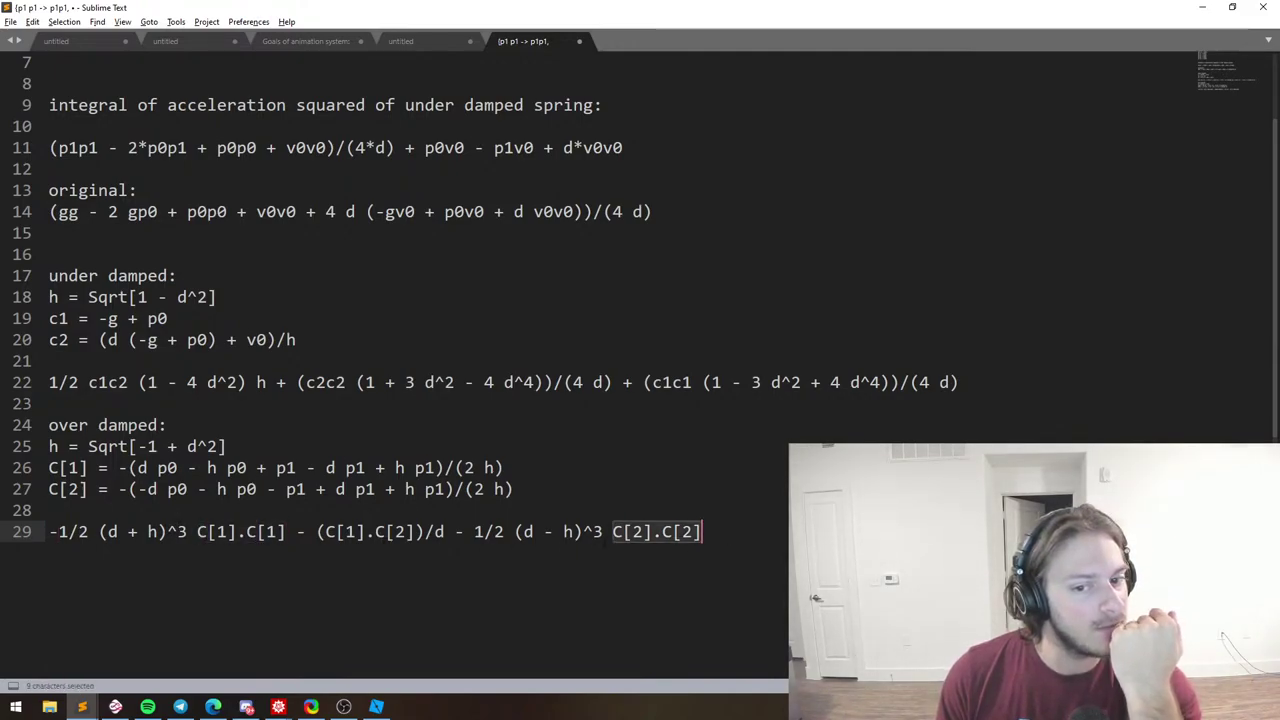
drag(108, 532, 188, 532)
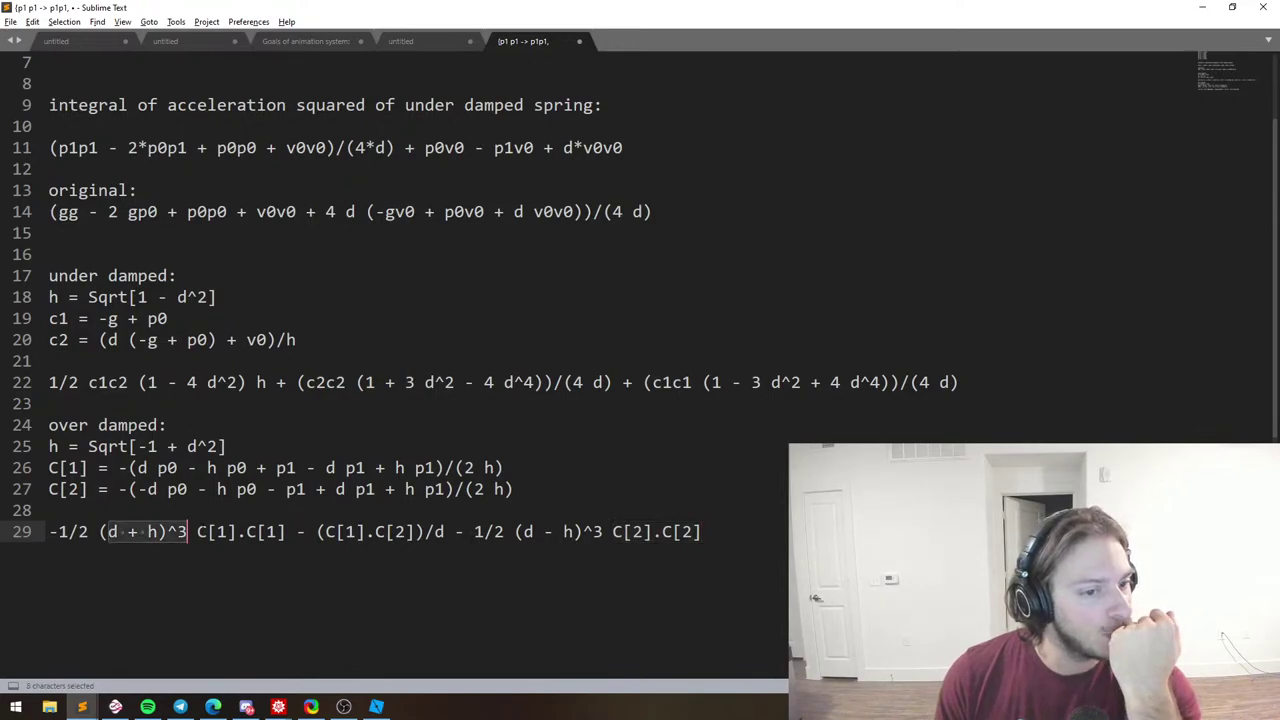
click(207, 532)
key(alt+Tab)
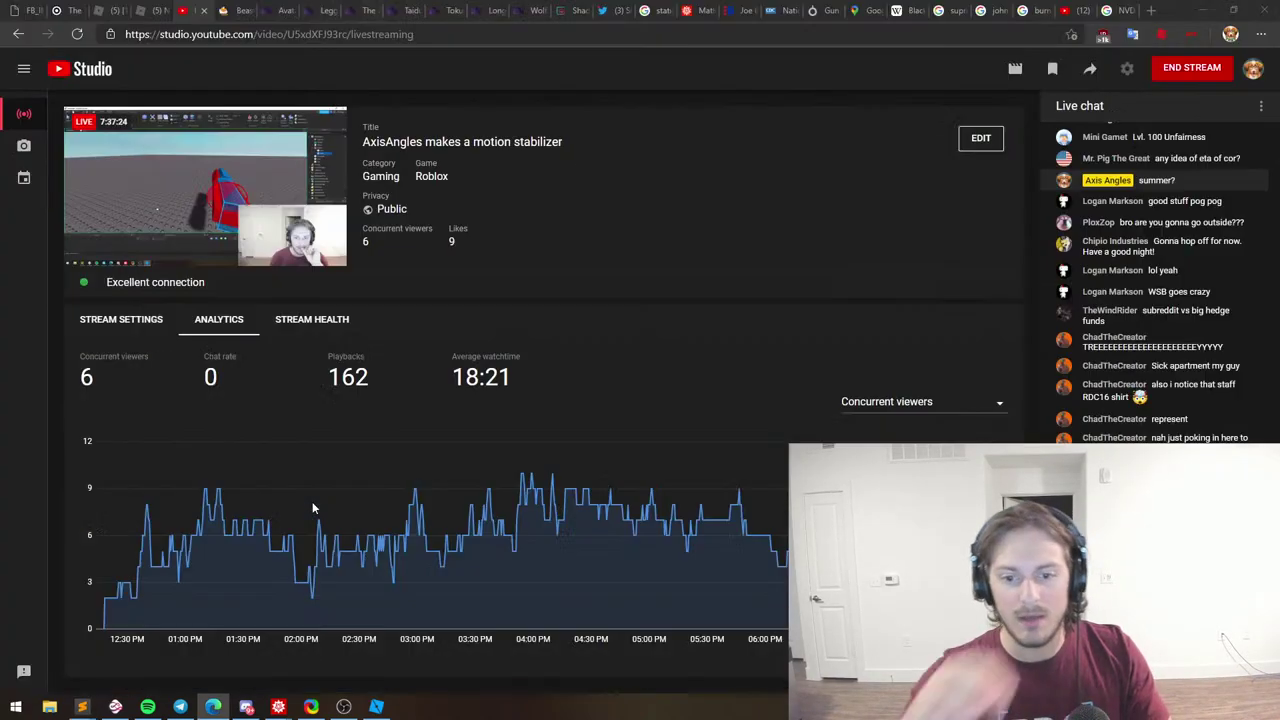
key(alt+Tab)
key(Tab)
key(Tab)
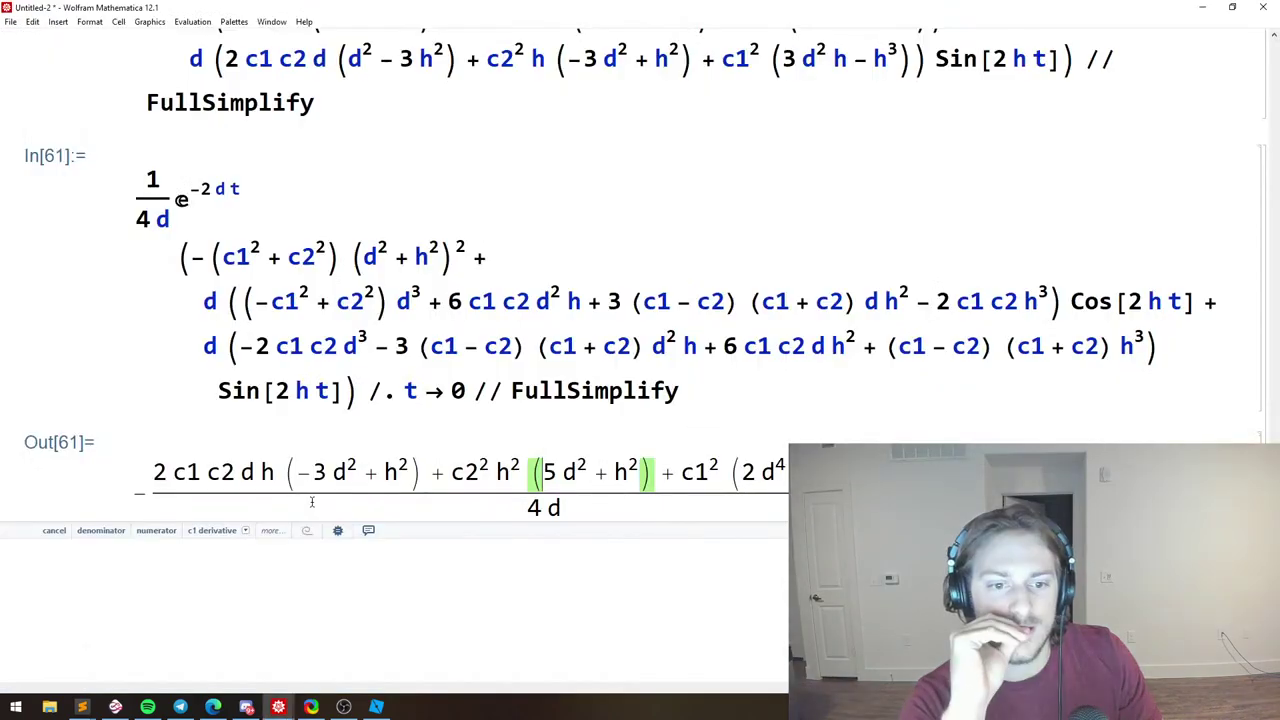
key(alt+Tab)
key(Tab)
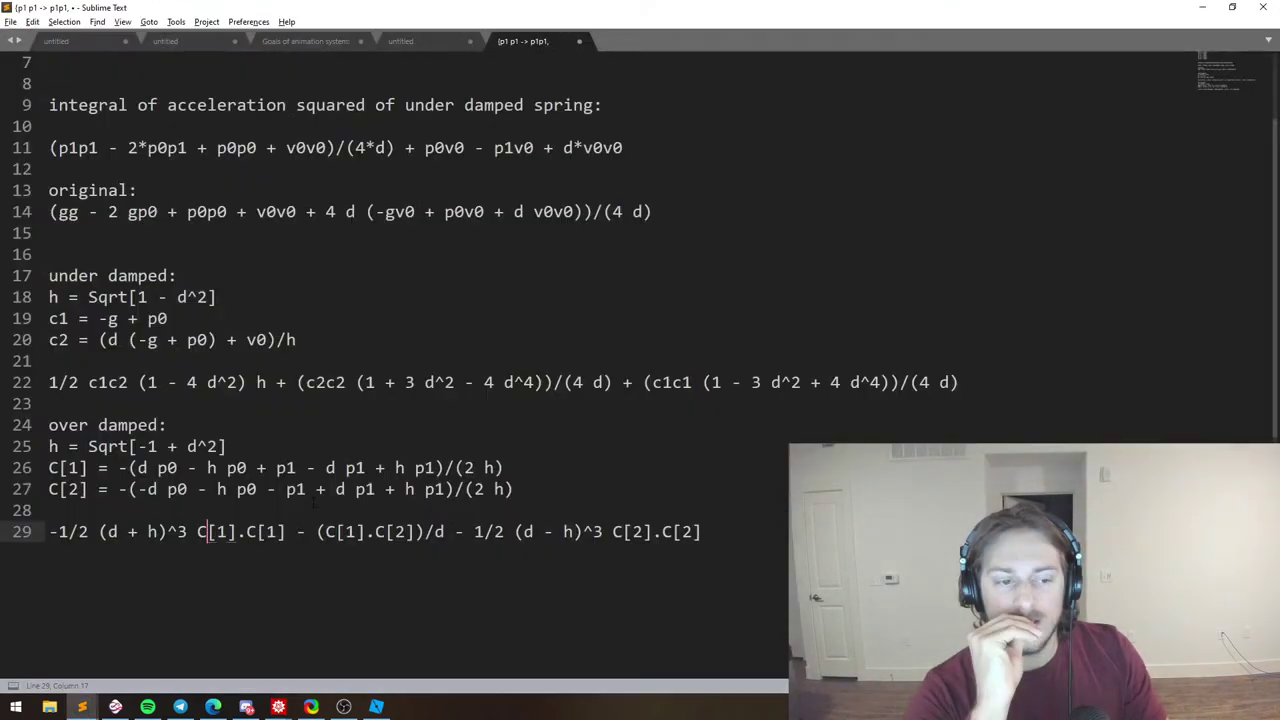
click(172, 425)
click(172, 404)
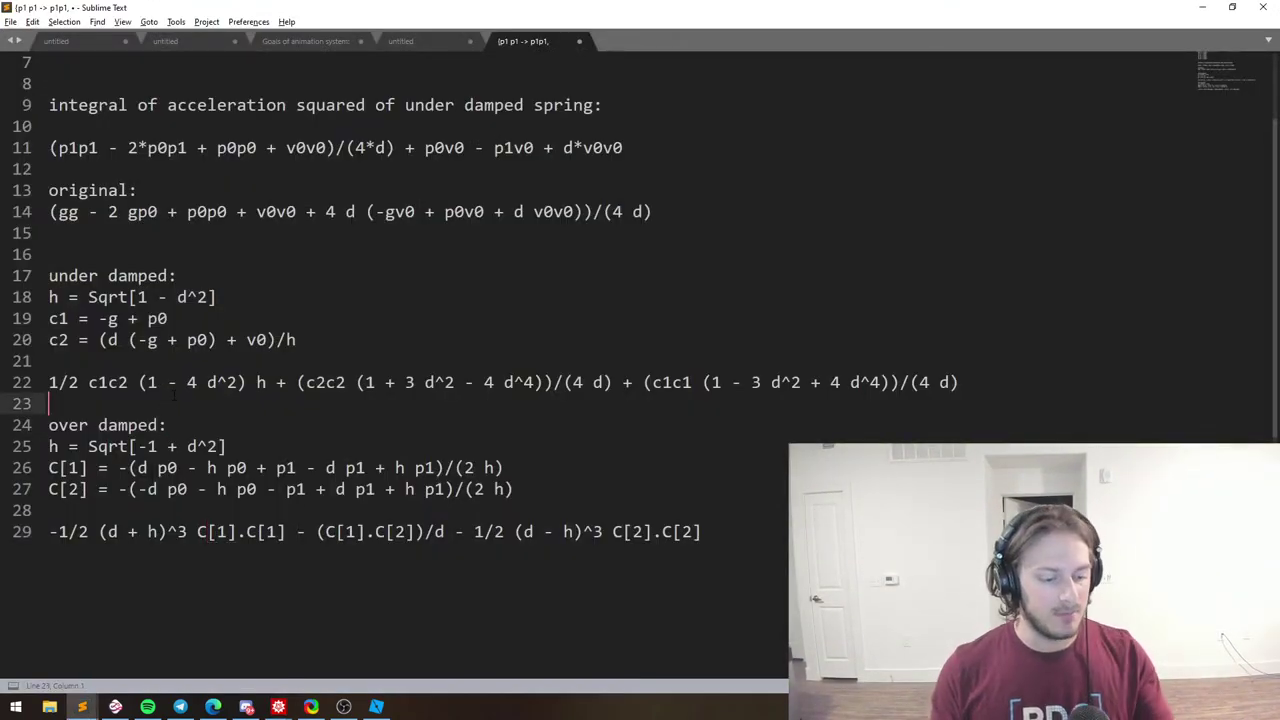
Switch to Mathematica and review the underdamped integral in Untitled-2, as well as the overdamped integral and limits in Untitled-1.
key(alt+Tab)
scroll(405, 489, up, 3)
scroll(405, 489, up, 6)
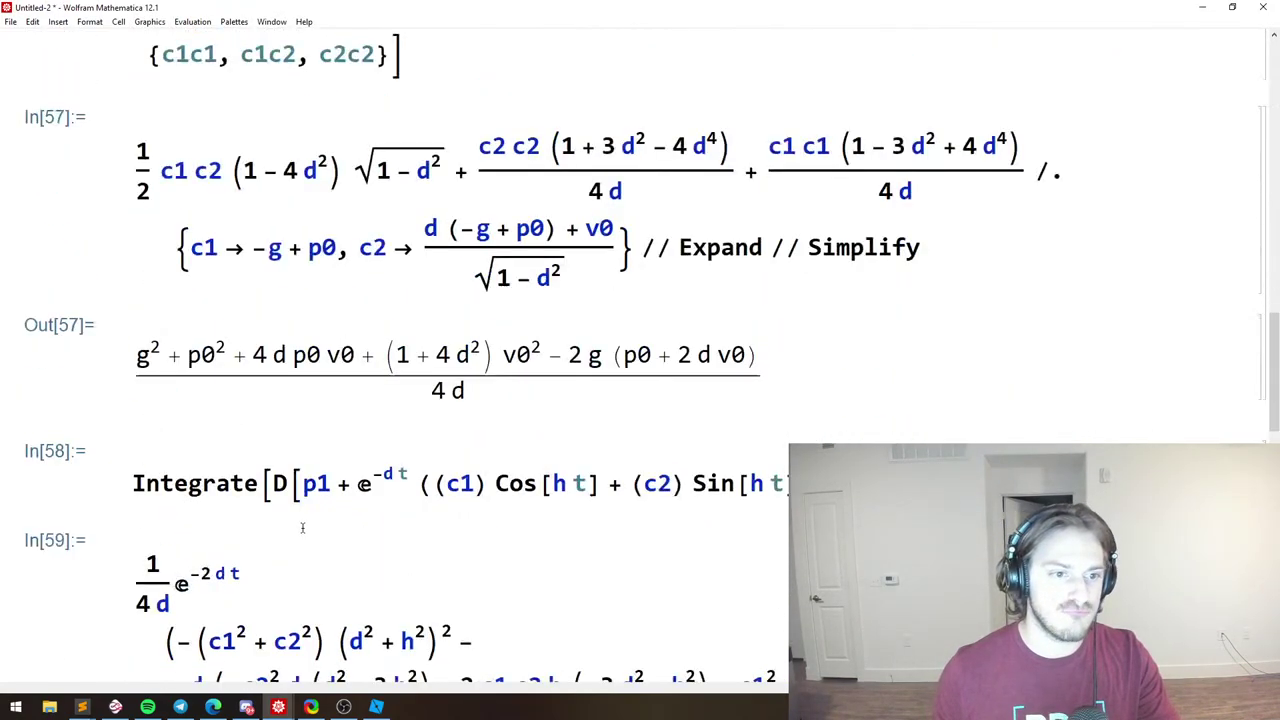
scroll(331, 546, down, 3)
scroll(313, 505, down, 5)
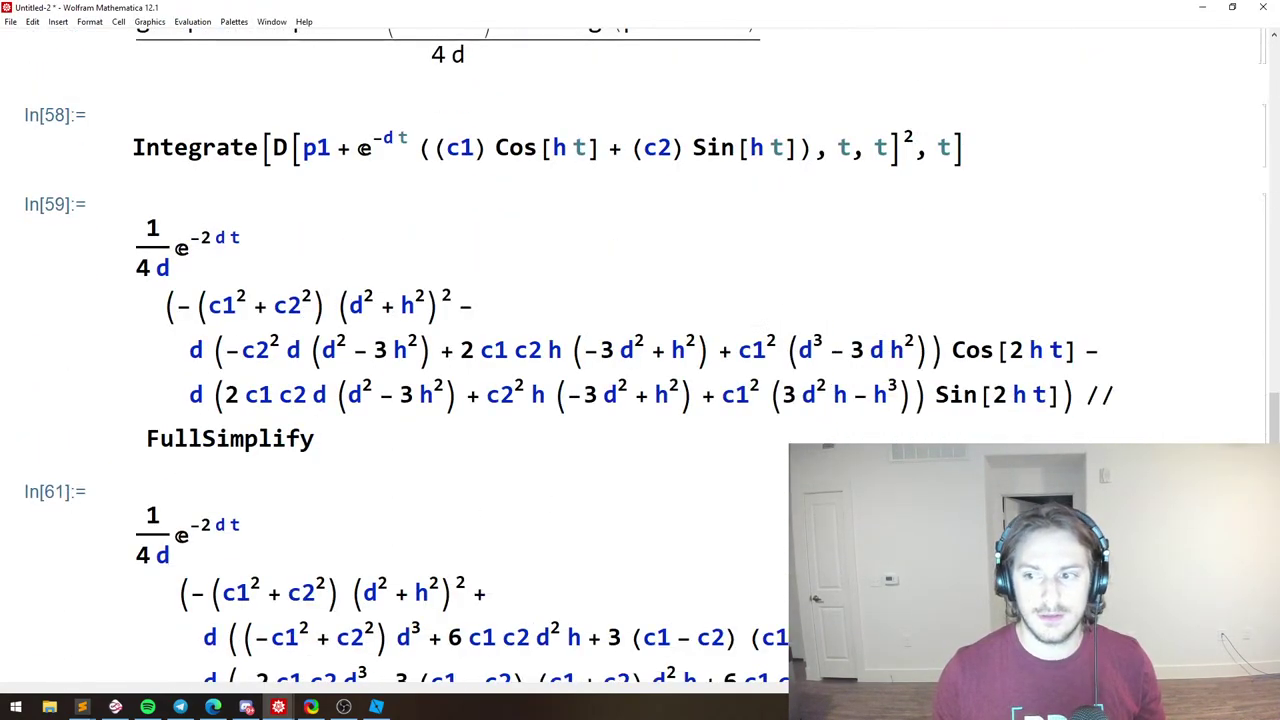
mouse_move(325, 712)
click(300, 645)
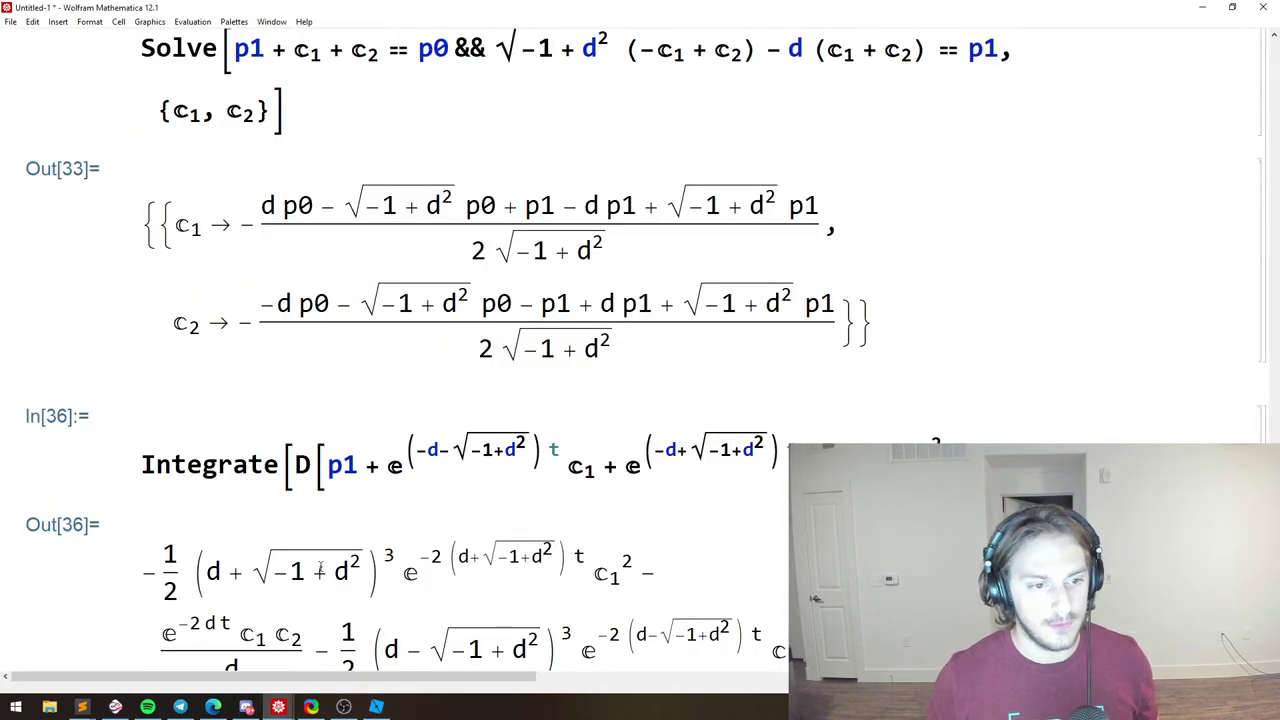
scroll(289, 492, down, 20)
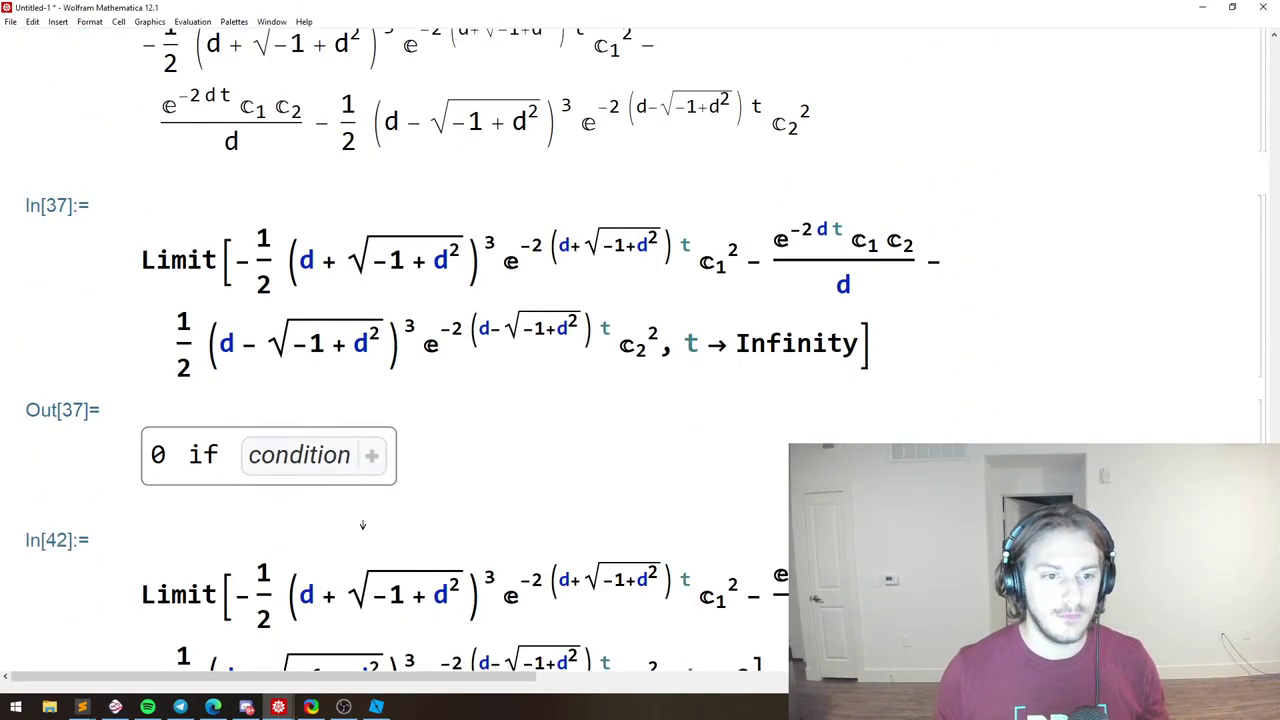
scroll(316, 456, up, 6)
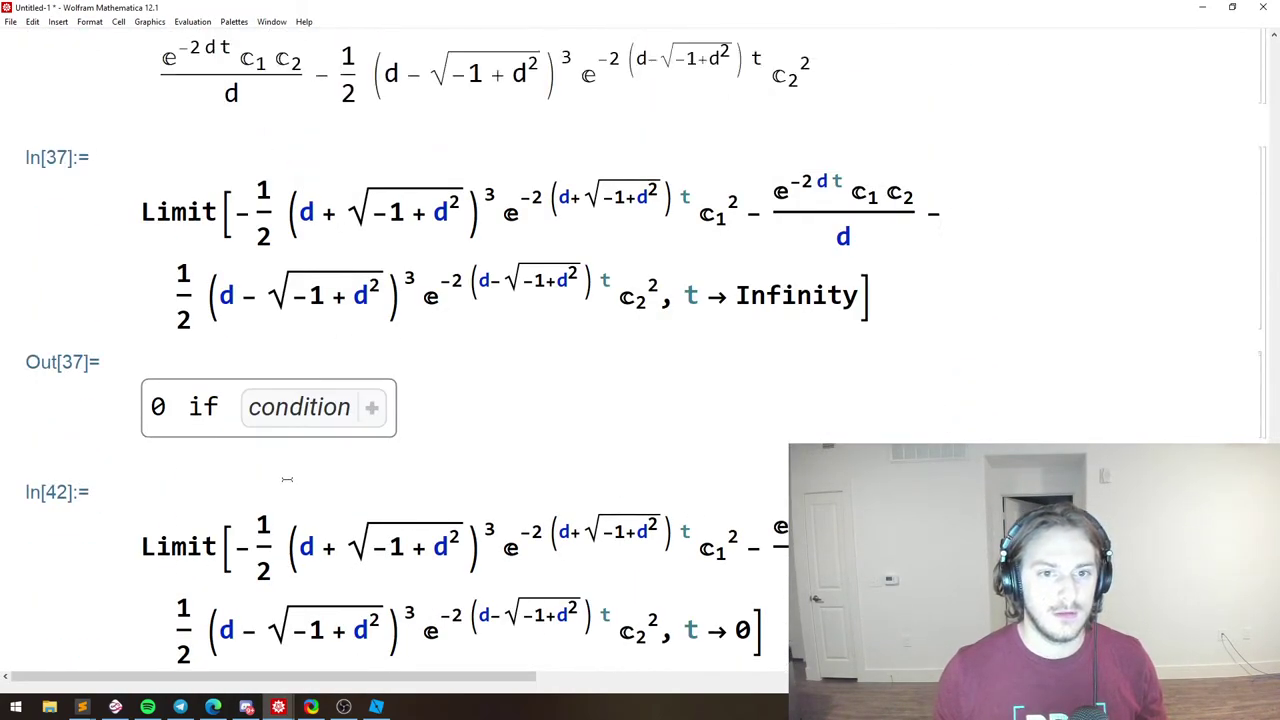
scroll(287, 480, up, 7)
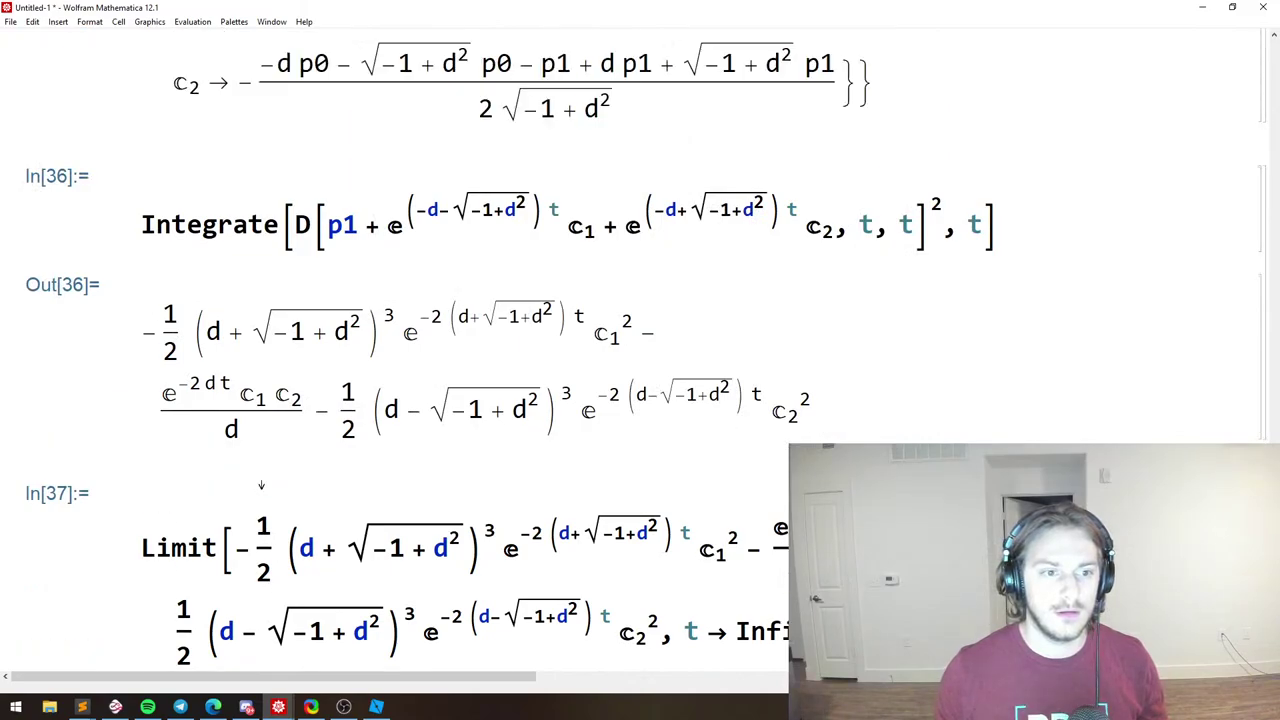
scroll(261, 485, up, 3)
scroll(305, 443, down, 6)
Replace the expression inside the t → Infinity Limit with the overdamped integral result from Out[36] and evaluate it.
drag(886, 263, 145, 172)
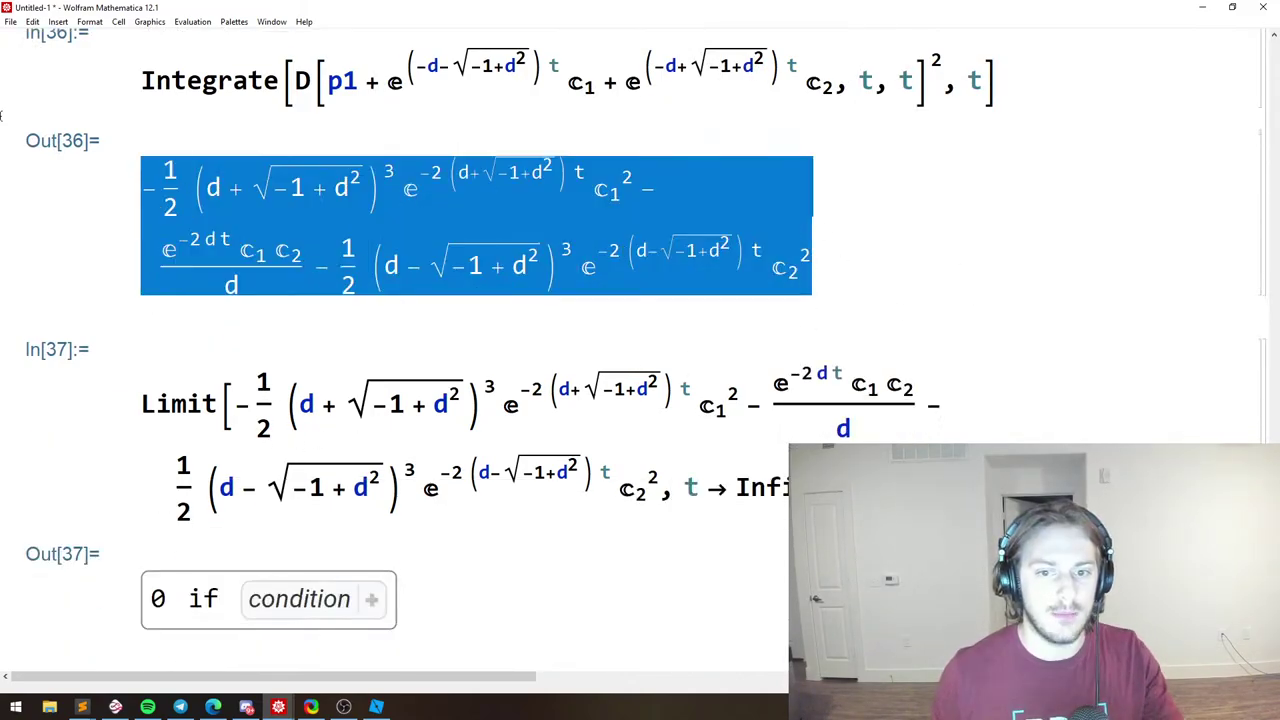
drag(233, 407, 660, 485)
key(ctrl+v)
key(shift+Return)
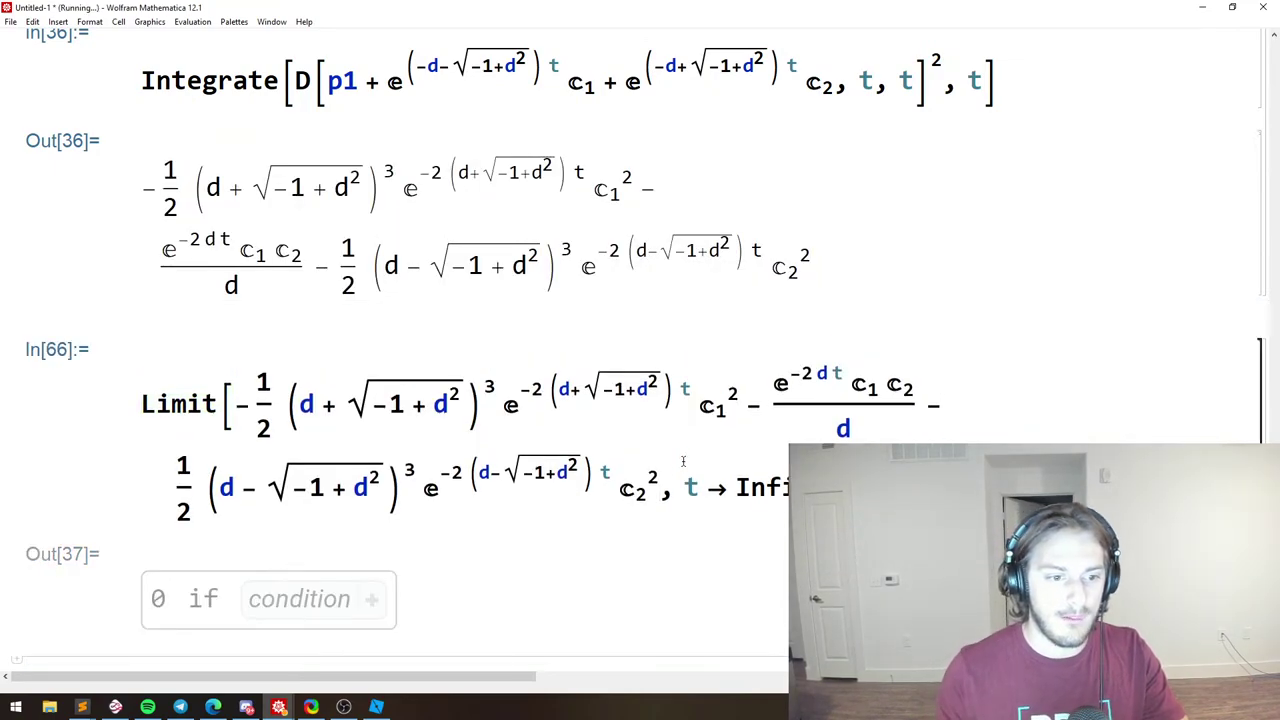
Evaluate the t → 0 Limit of the overdamped integral, then negate the Limit and evaluate it again.
scroll(666, 466, down, 8)
drag(241, 356, 655, 440)
click(635, 455)
key(shift+Return)
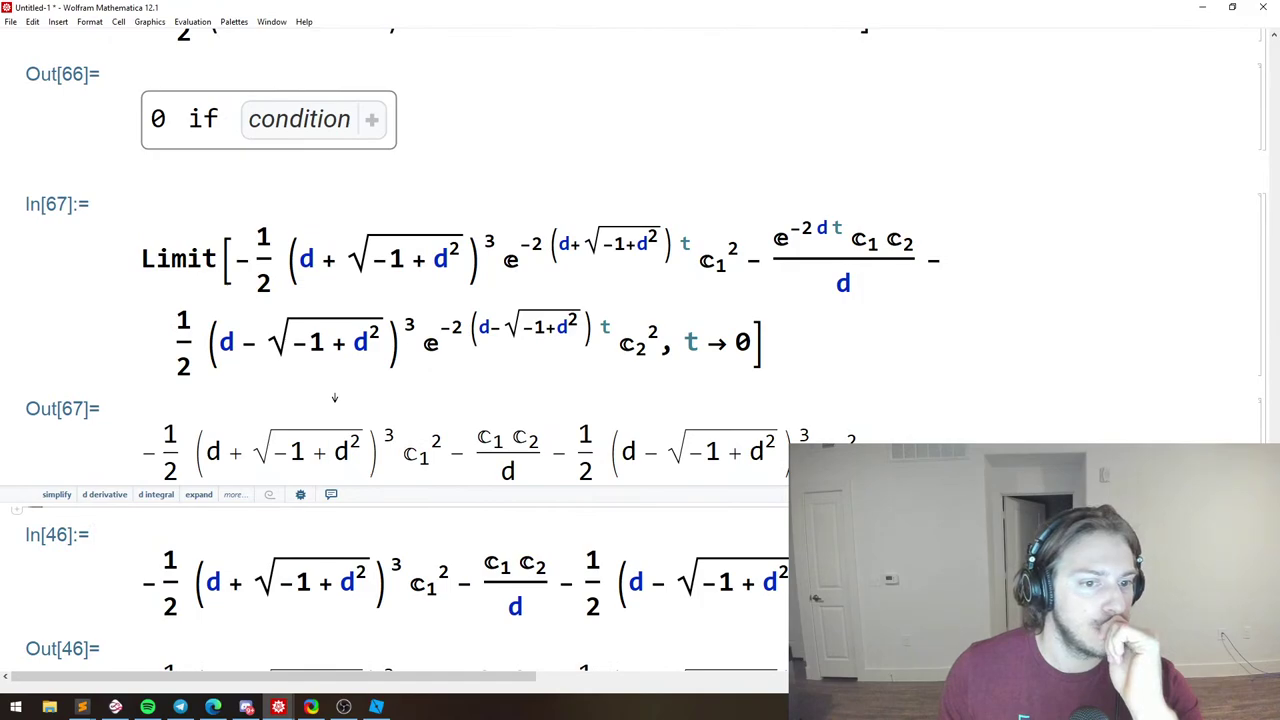
text(-)
key(shift+Return)
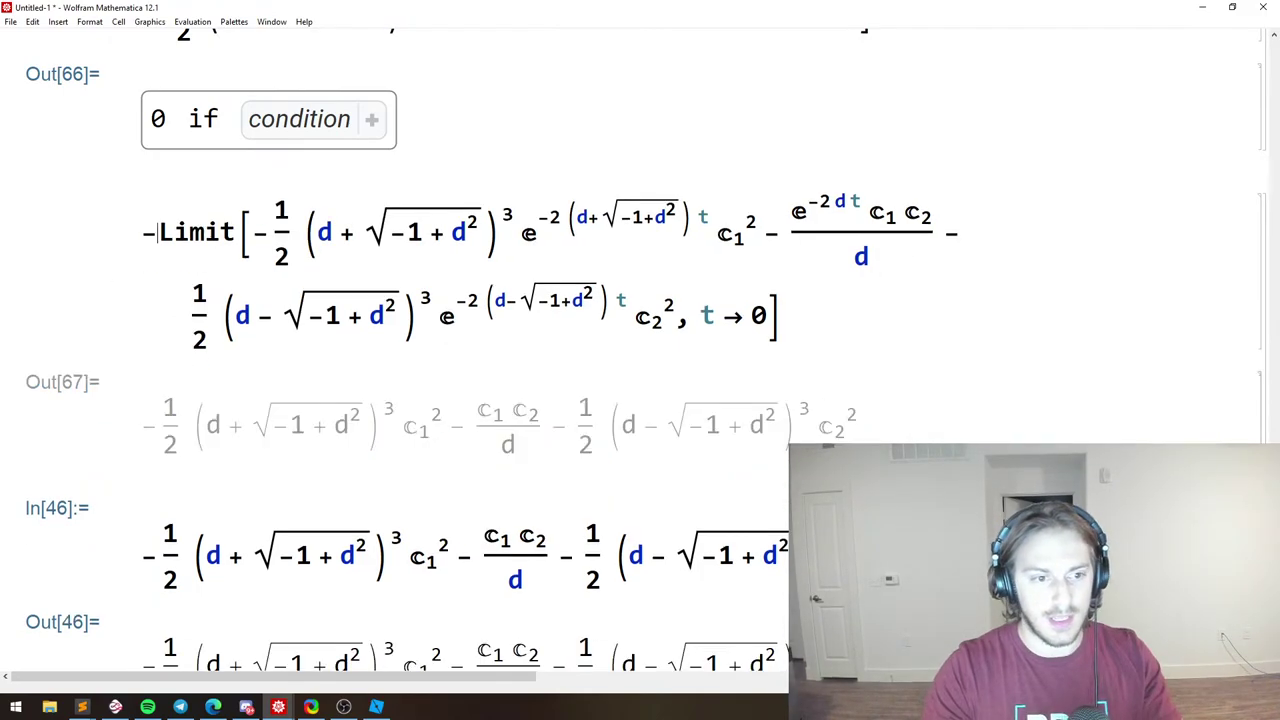
Switch to Sublime Text, remove the over damped expression's leading minus and change the sign before (C[1].C[2])/d to plus.
drag(927, 434, 111, 408)
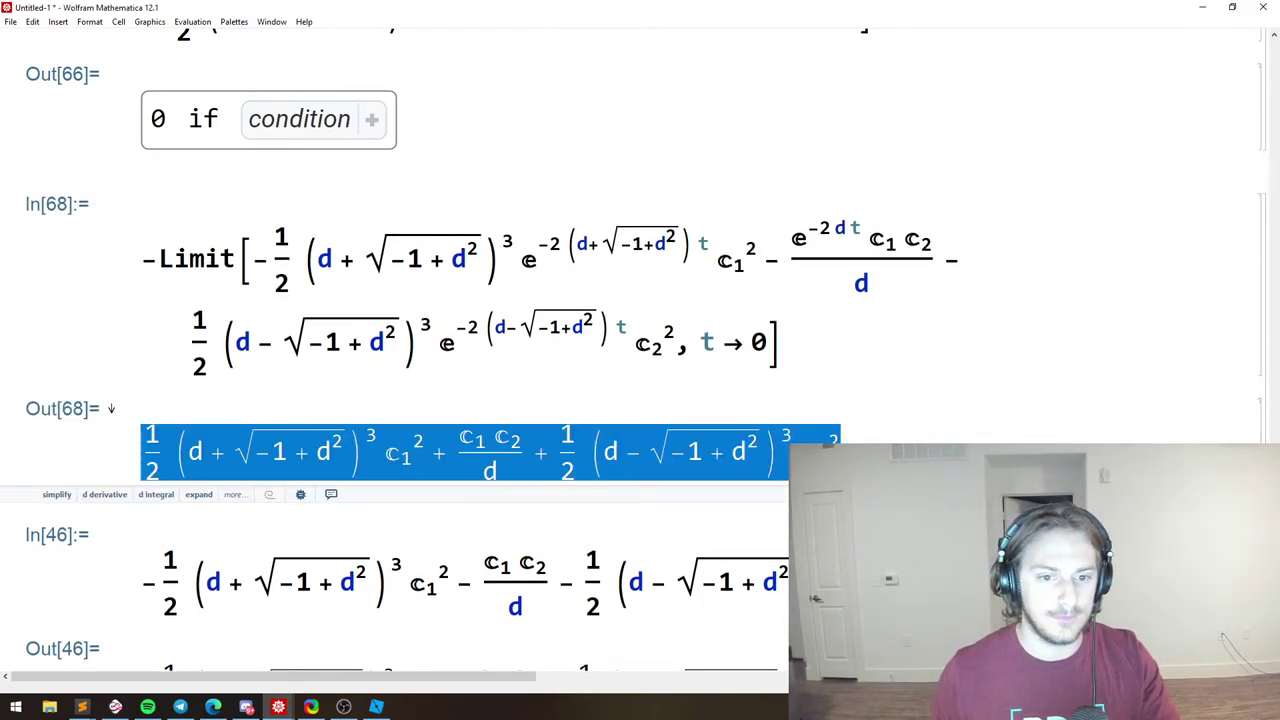
click(434, 449)
drag(434, 449, 48, 404)
key(alt+Tab)
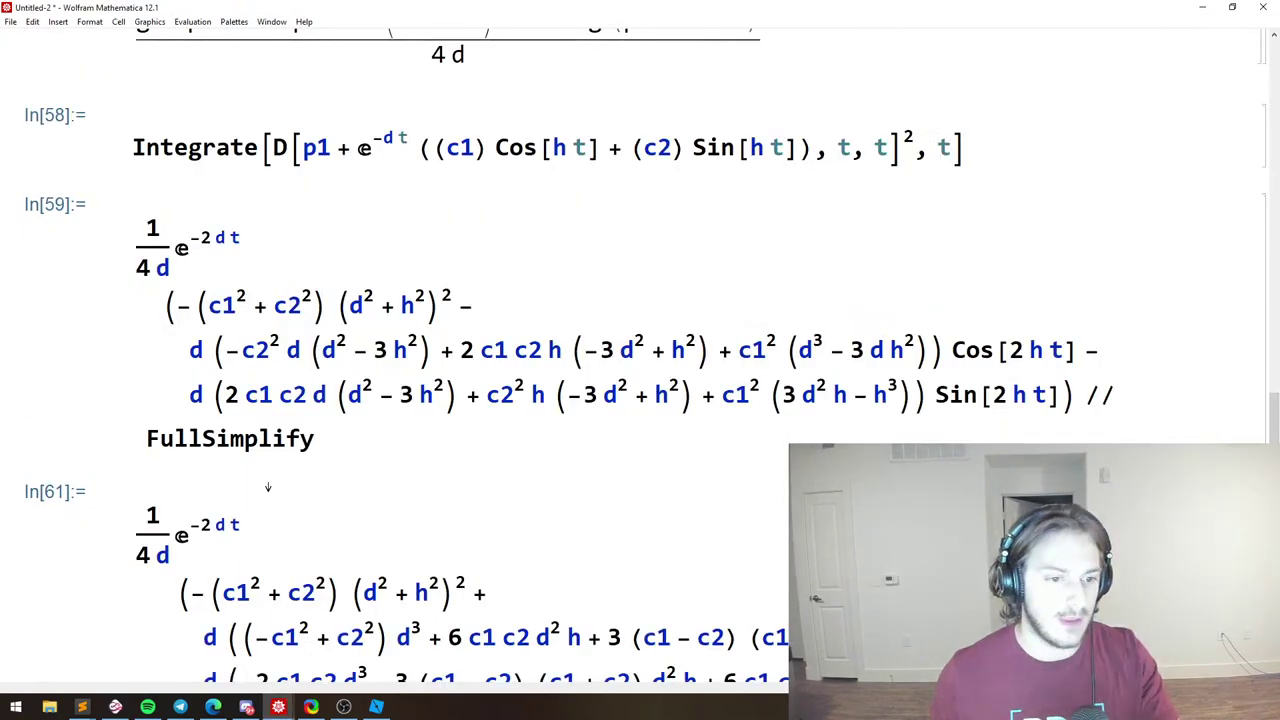
key(alt+Tab)
key(alt+Tab)
key(Tab)
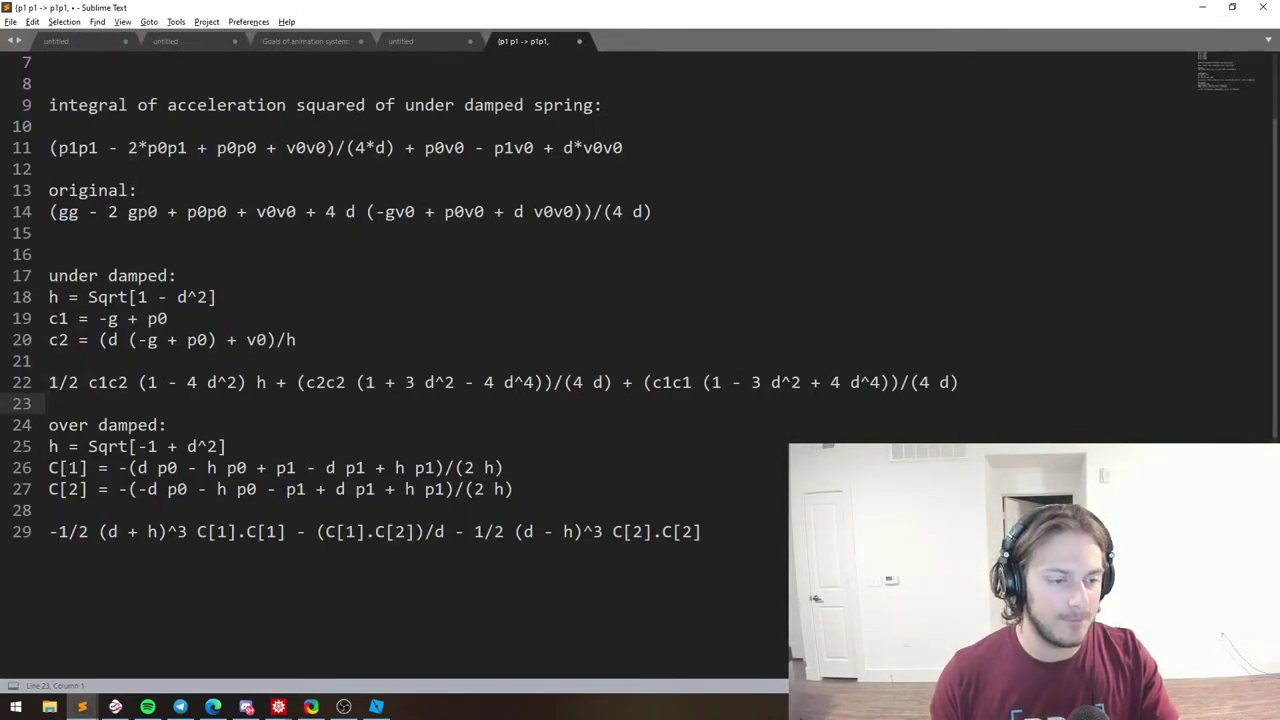
drag(58, 532, 49, 532)
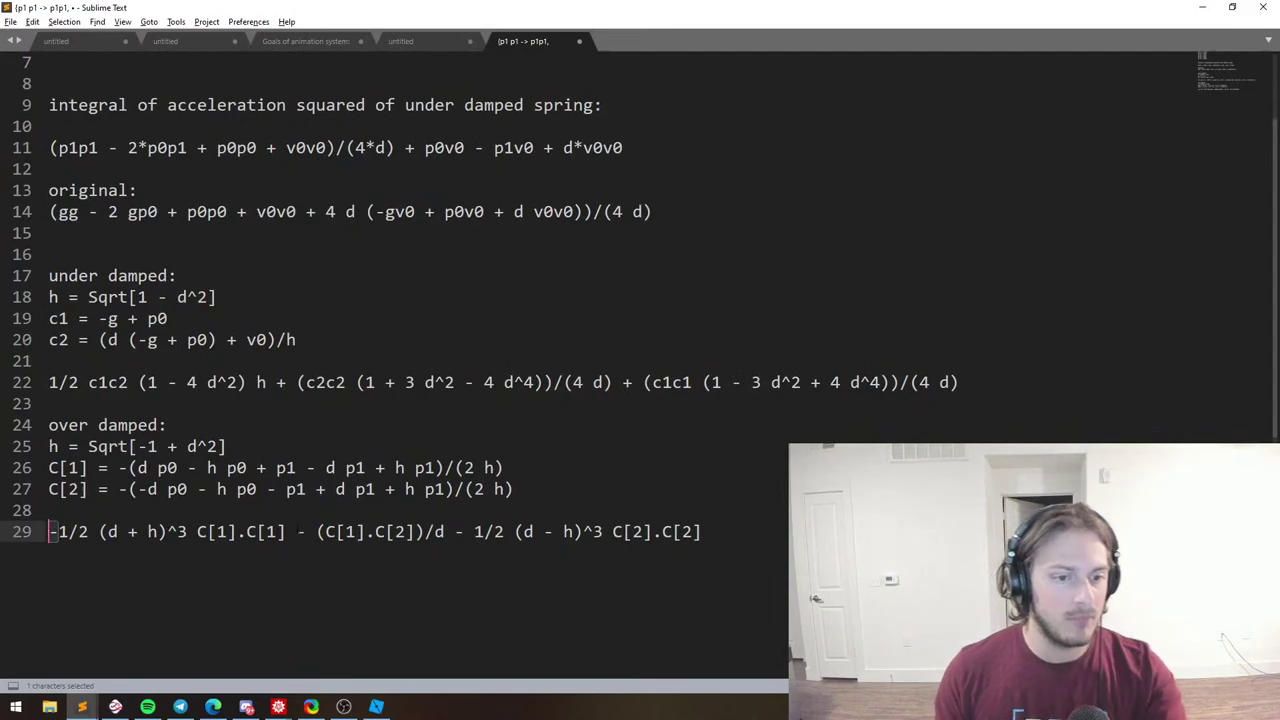
key(BackSpace)
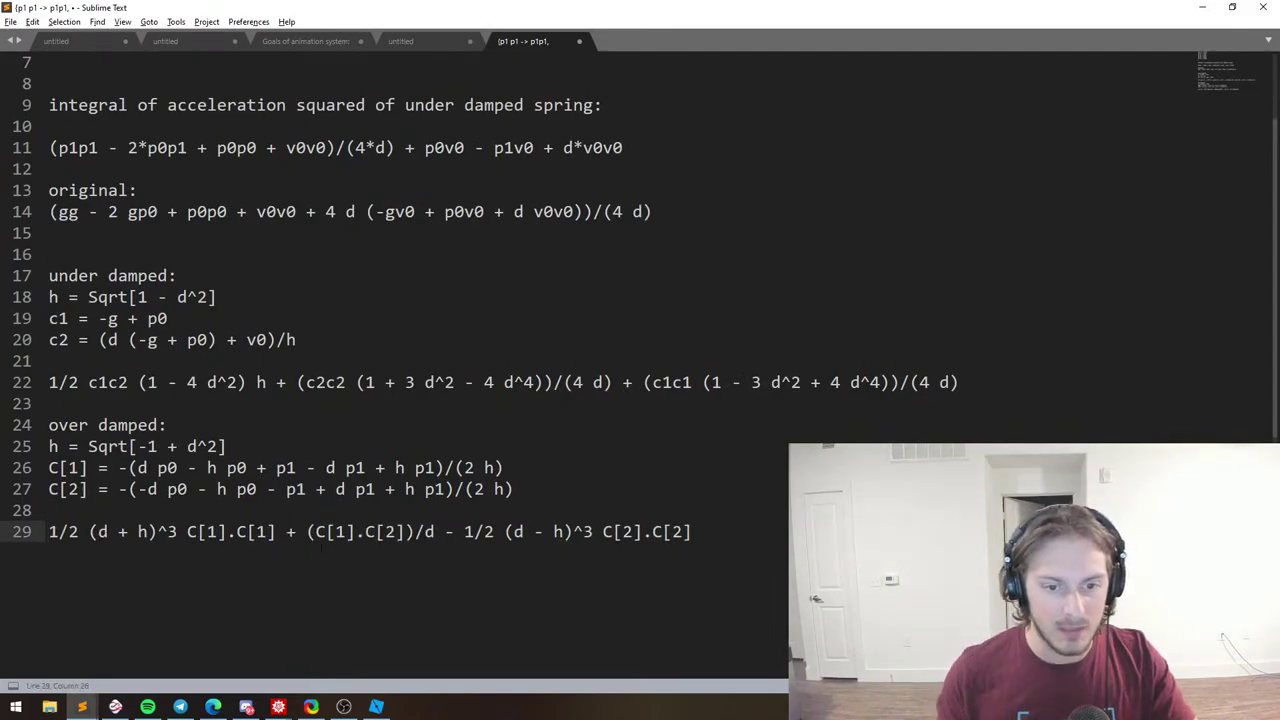
Check the negated limit in Mathematica and change the sign before the over damped expression's 1/2 (d - h)^3 C[2].C[2] term to plus.
key(alt+Tab)
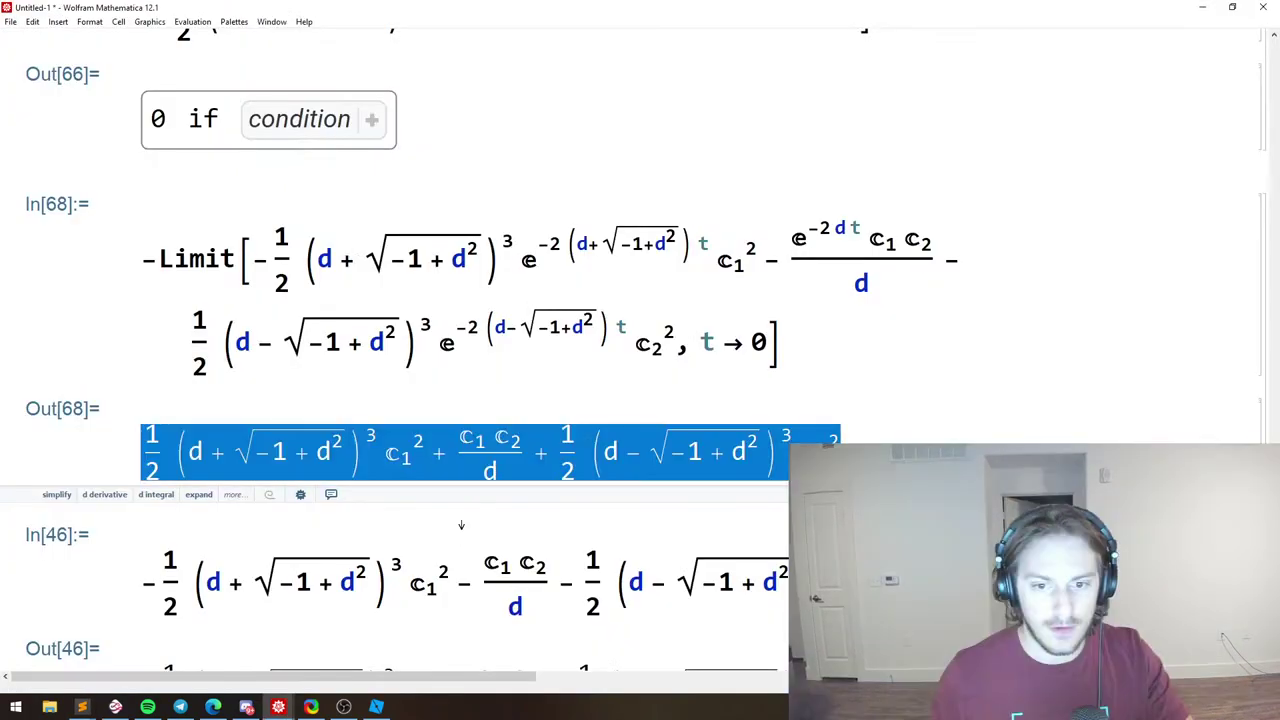
click(706, 452)
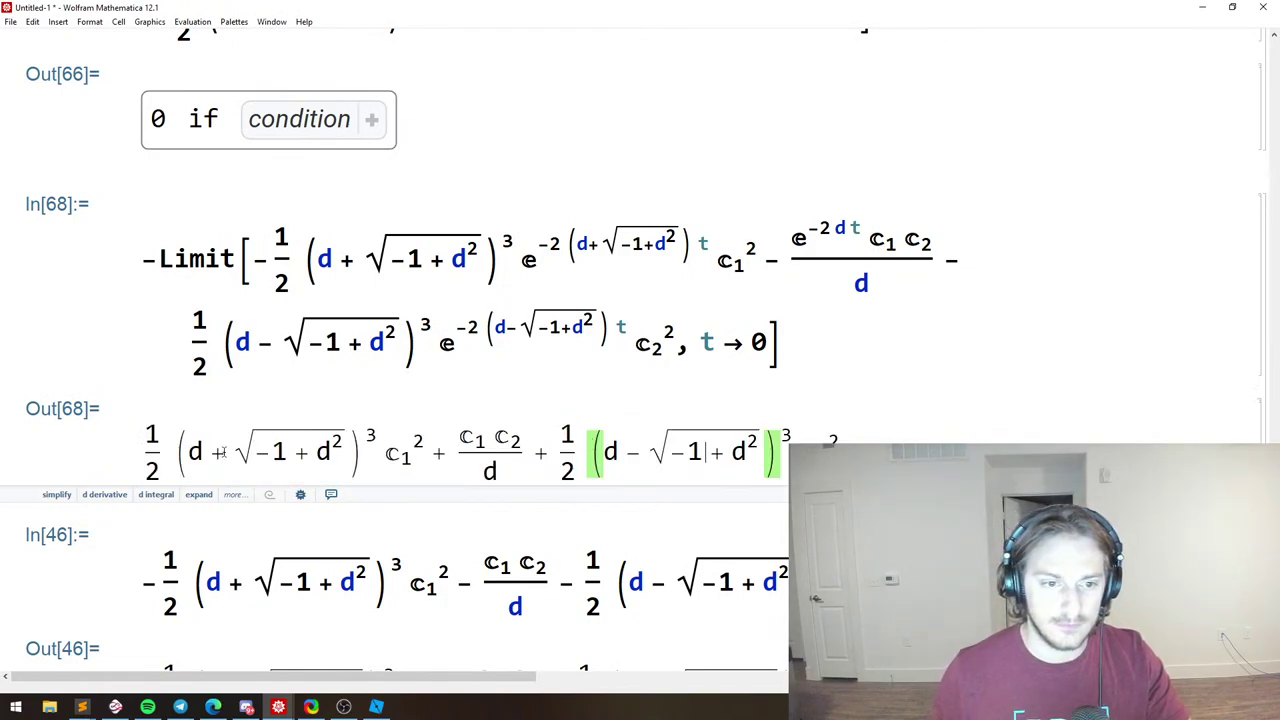
double_click(298, 453)
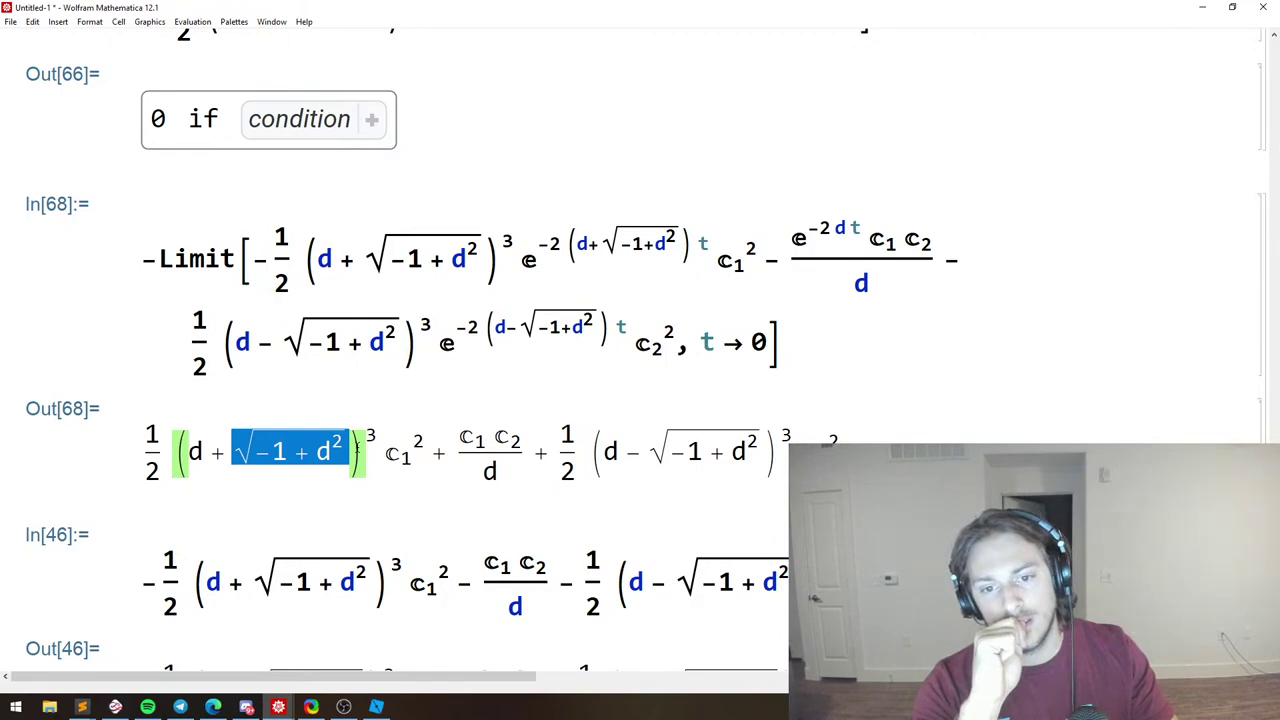
scroll(415, 468, down, 3)
drag(937, 269, 288, 263)
click(288, 263)
key(alt+Tab)
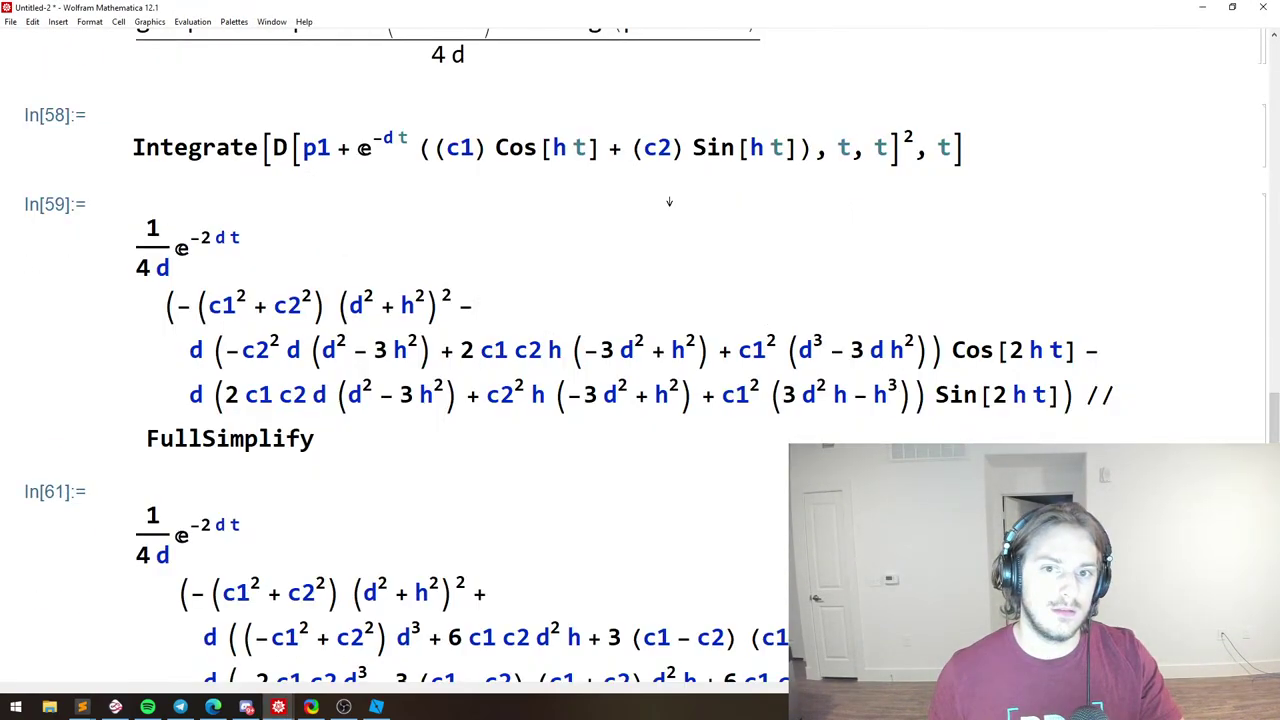
key(alt+Tab)
key(alt+Tab)
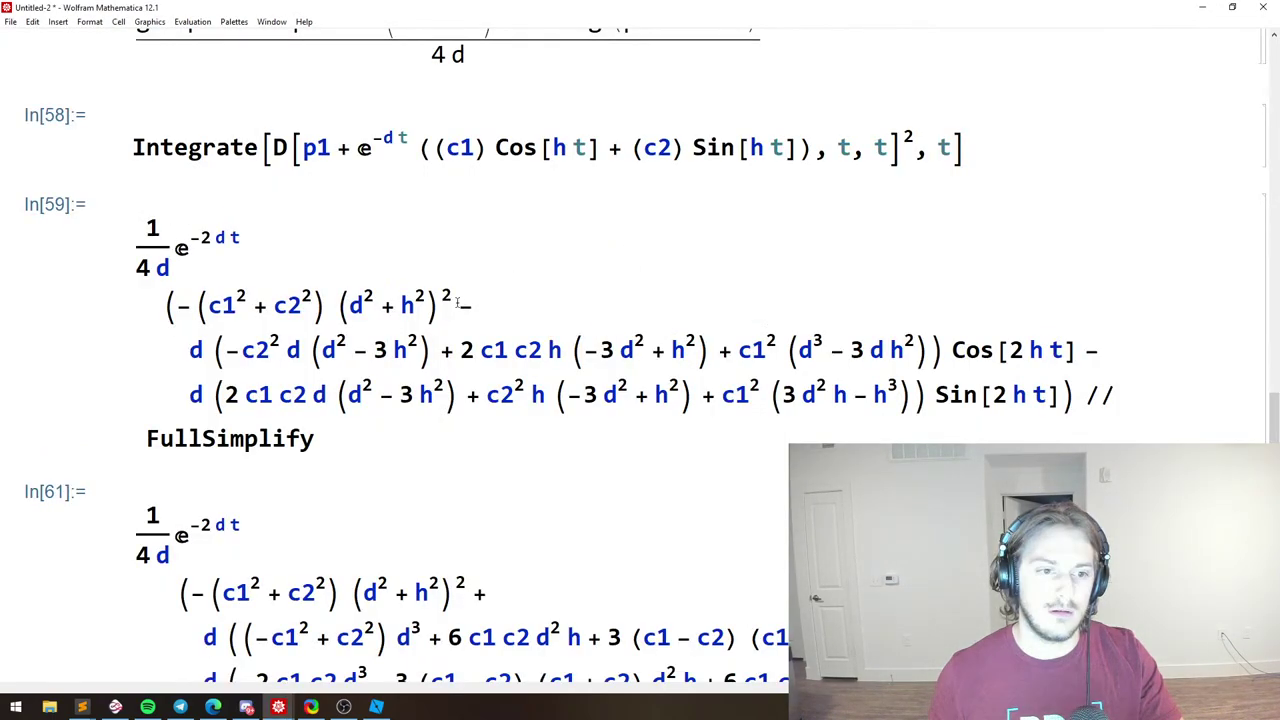
key(alt+Tab)
key(alt+Tab)
scroll(640, 300, down, 2)
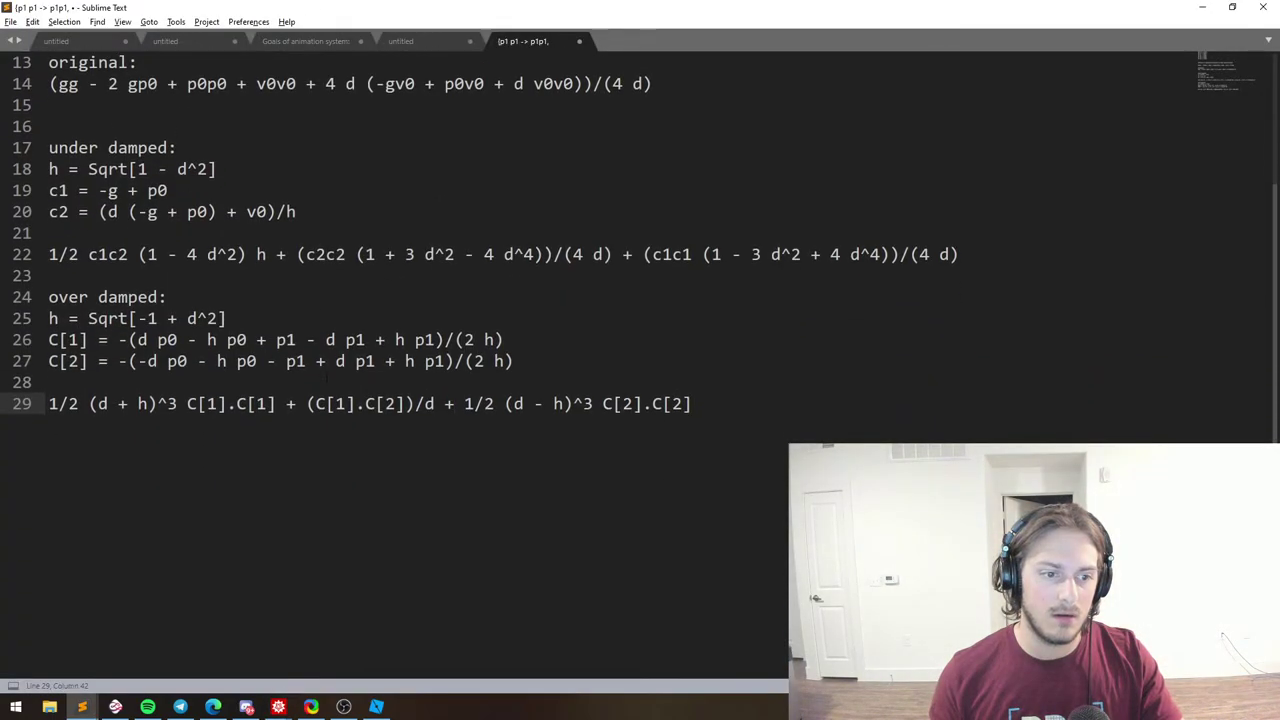
Compare the under damped expression in the notes with the integral derivation and Out[61] in Mathematica's Untitled-2 notebook.
click(139, 255)
click(159, 255)
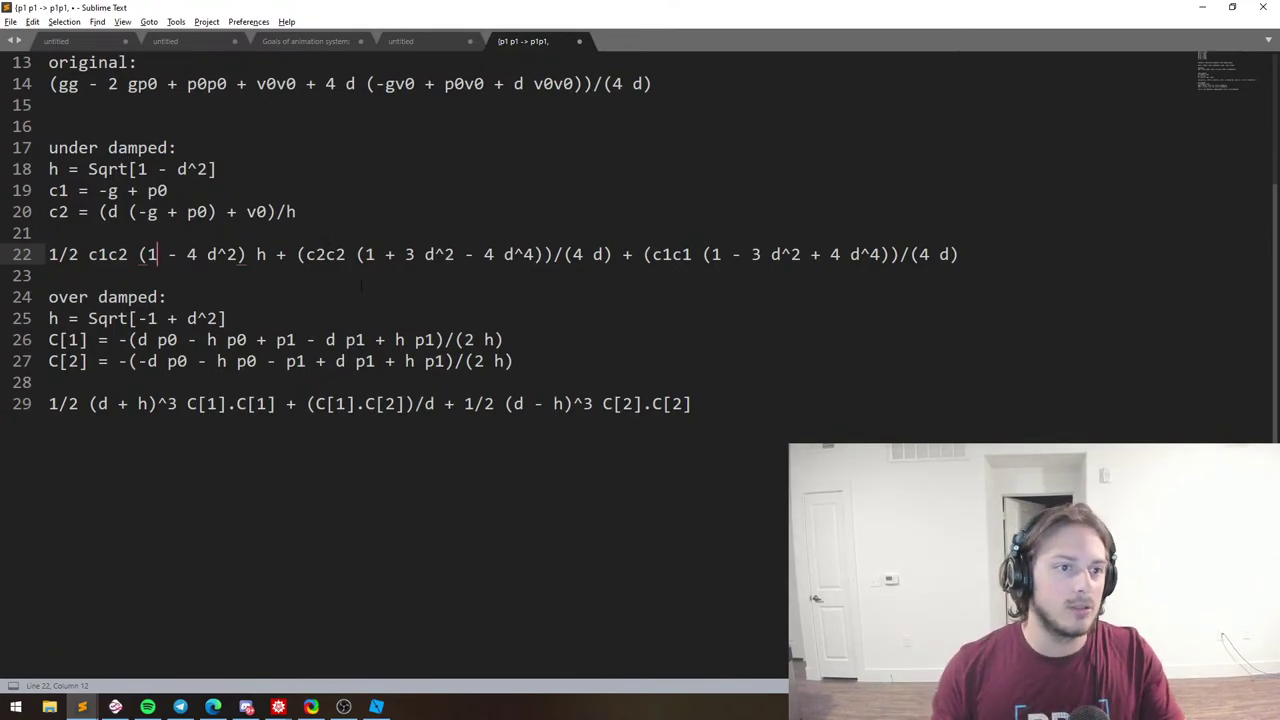
key(alt+Tab)
scroll(372, 331, up, 3)
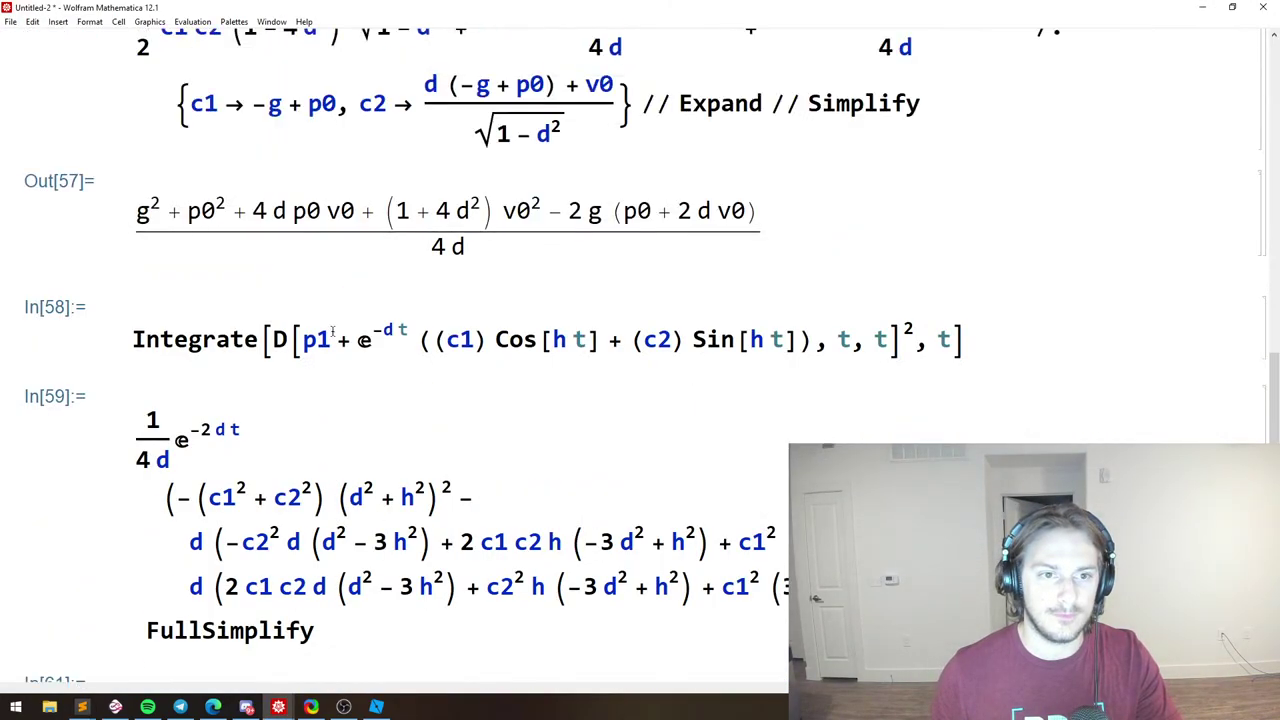
scroll(338, 335, down, 4)
key(alt+Tab)
mouse_move(279, 706)
click(350, 655)
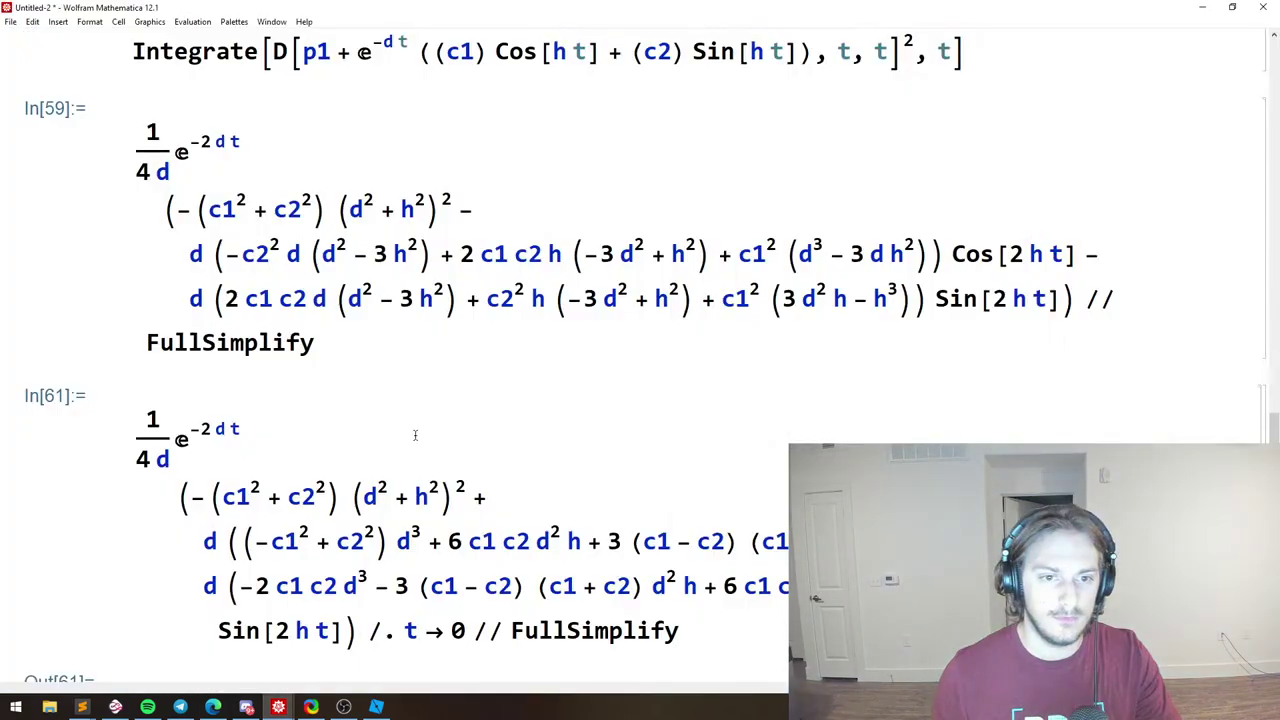
scroll(415, 435, down, 4)
scroll(457, 443, up, 3)
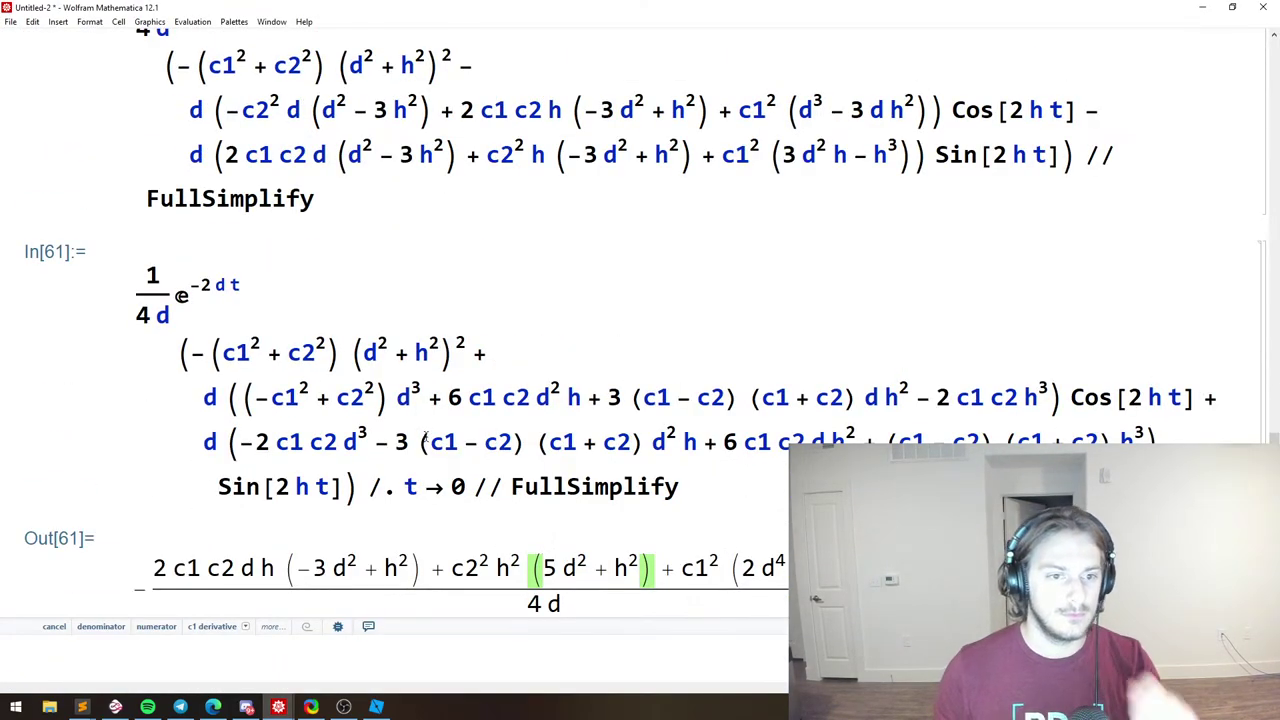
scroll(440, 445, up, 1)
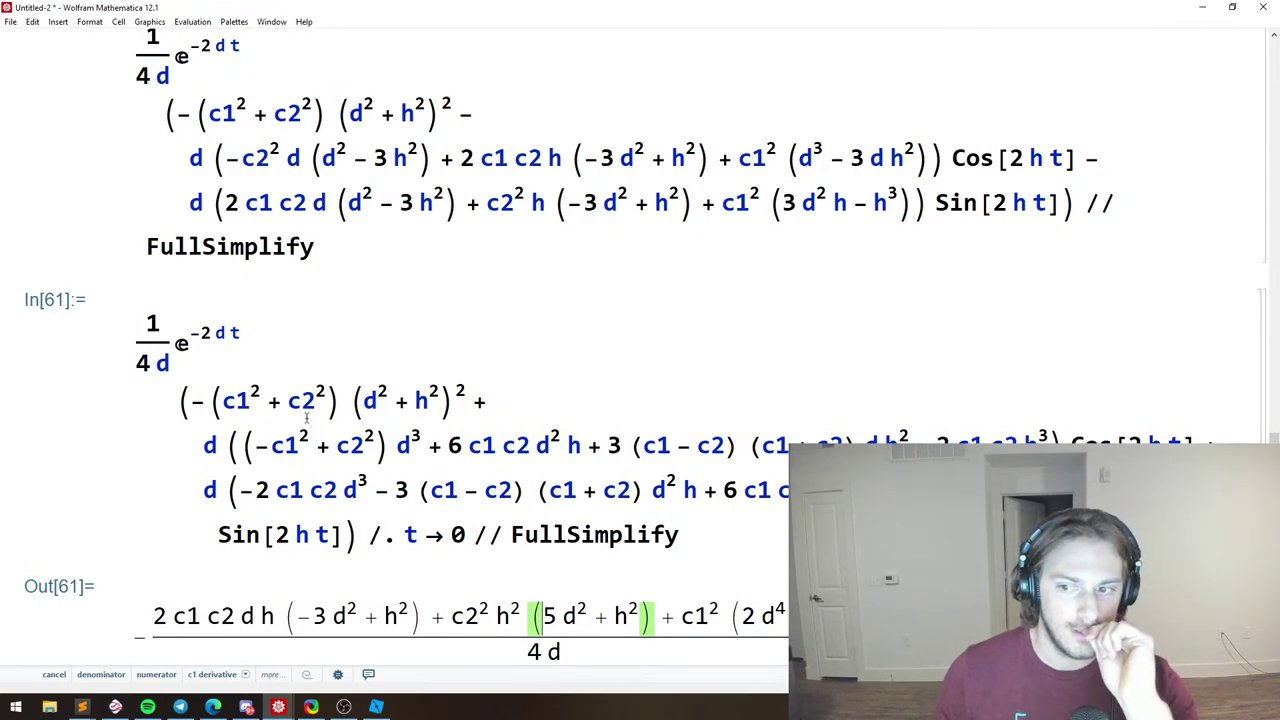
scroll(336, 438, down, 4)
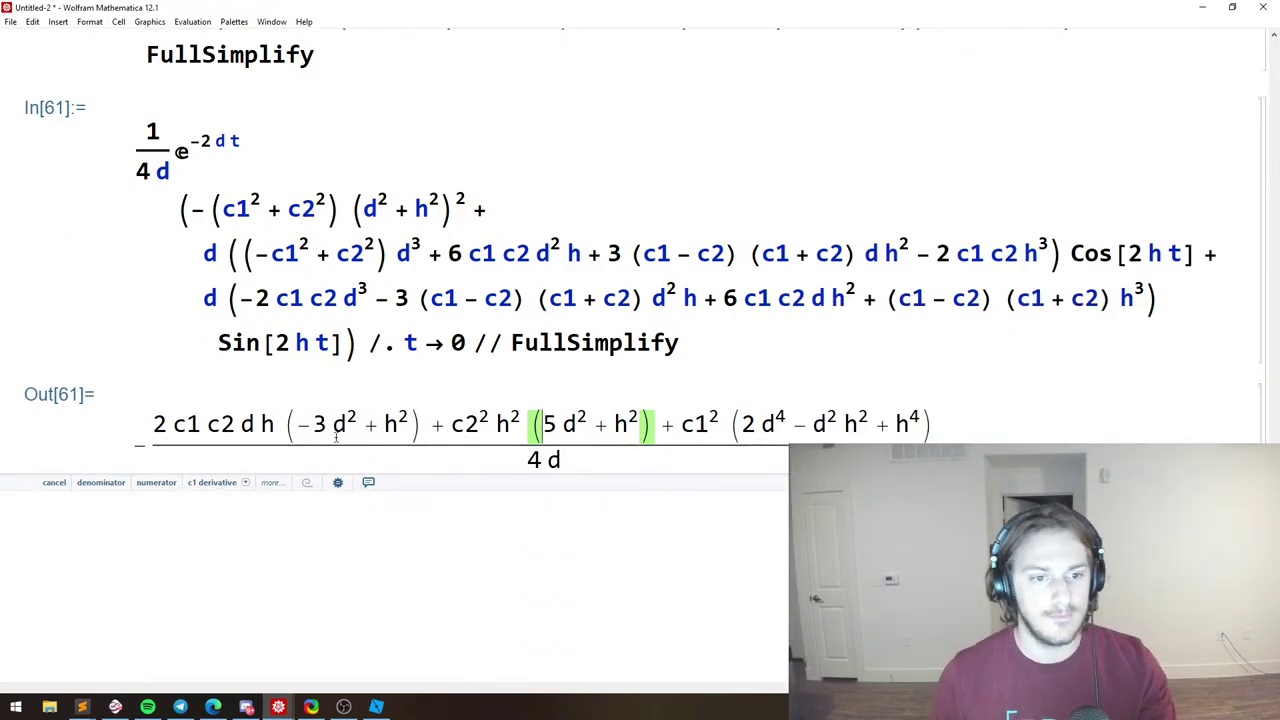
Copy the full Out[61] fraction into a new input cell below it.
drag(940, 432, 75, 361)
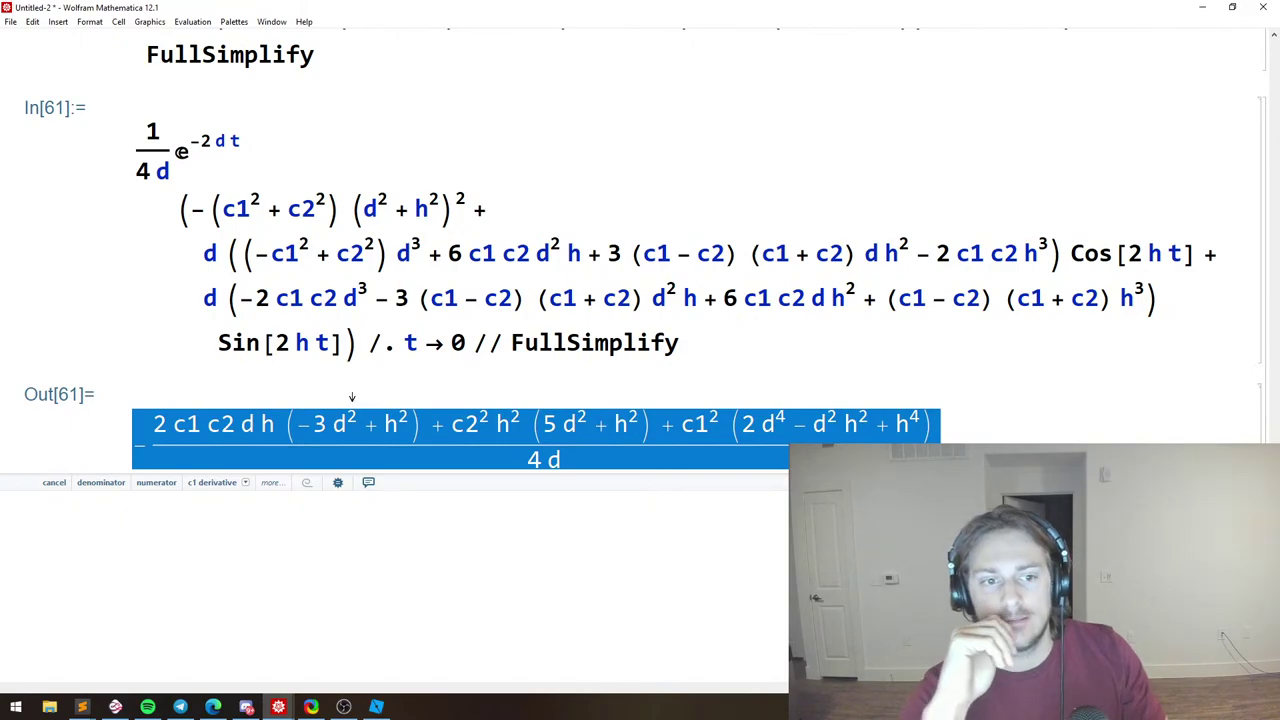
click(335, 540)
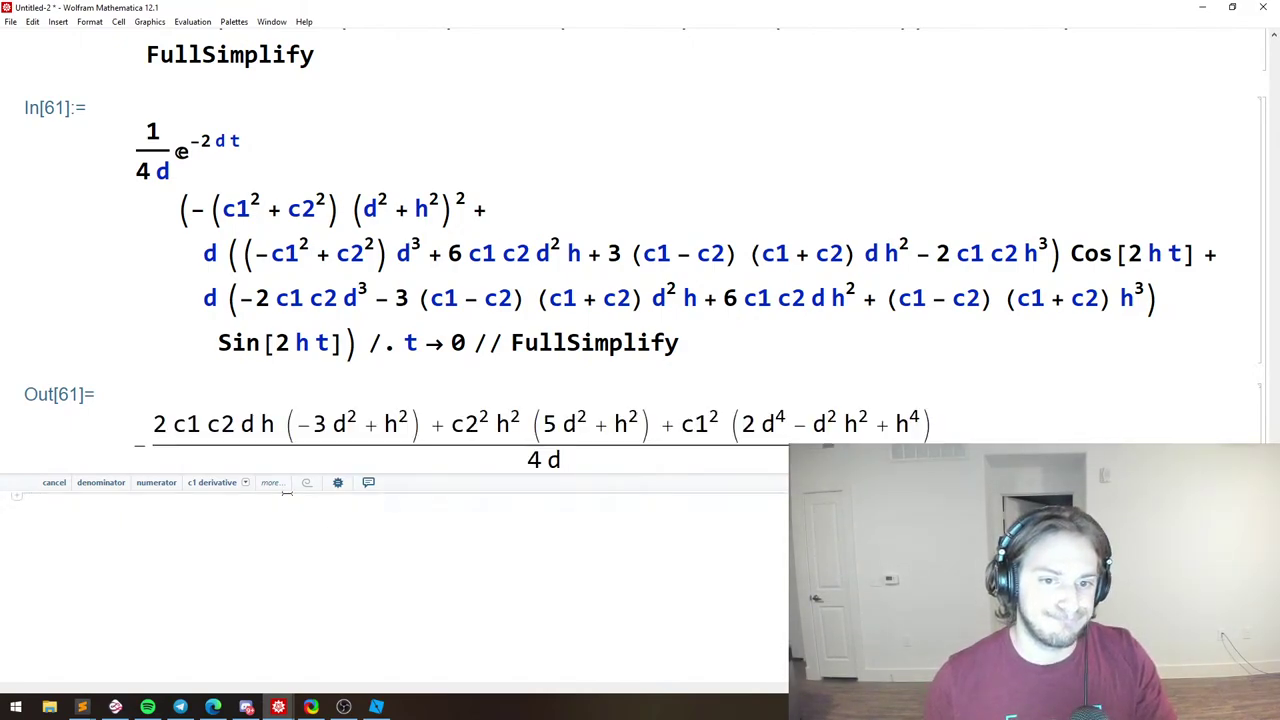
key(ctrl+v)
scroll(496, 452, down, 1)
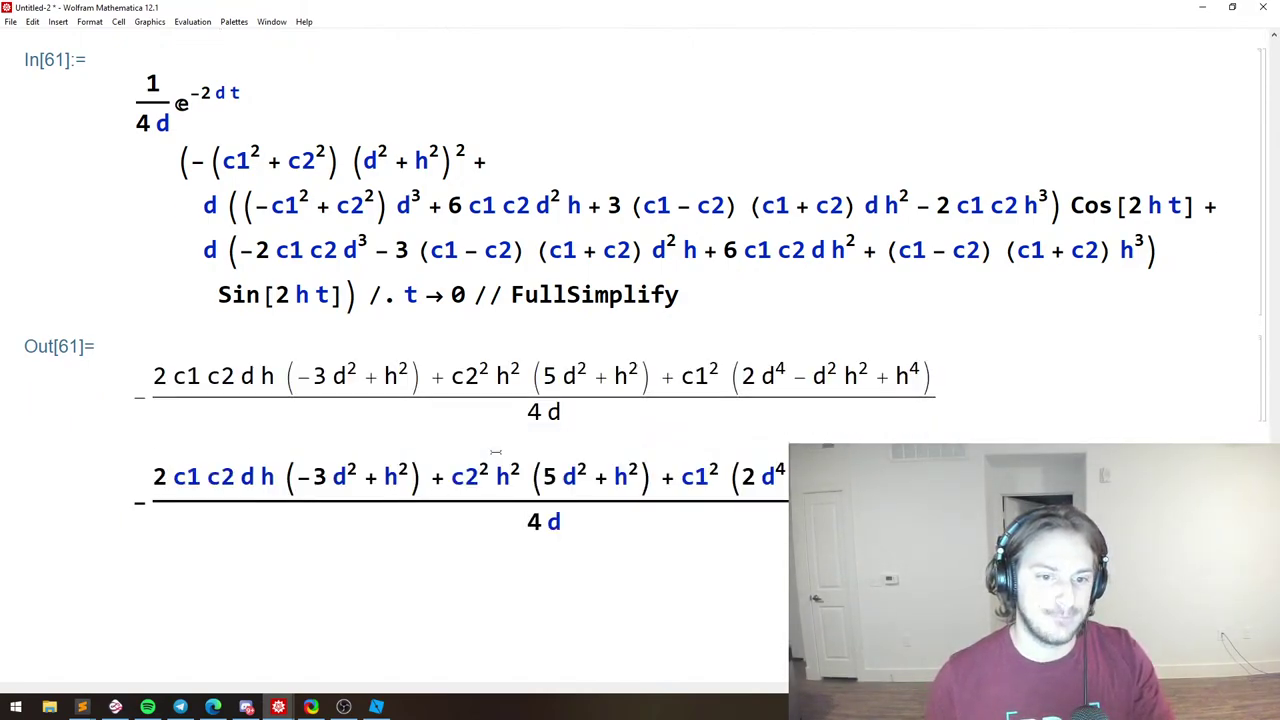
Rewrite the products in the copied fraction's numerator as the single symbols c1c2, c2c2 and c1c1.
click(495, 452)
key(BackSpace)
text(.c2)
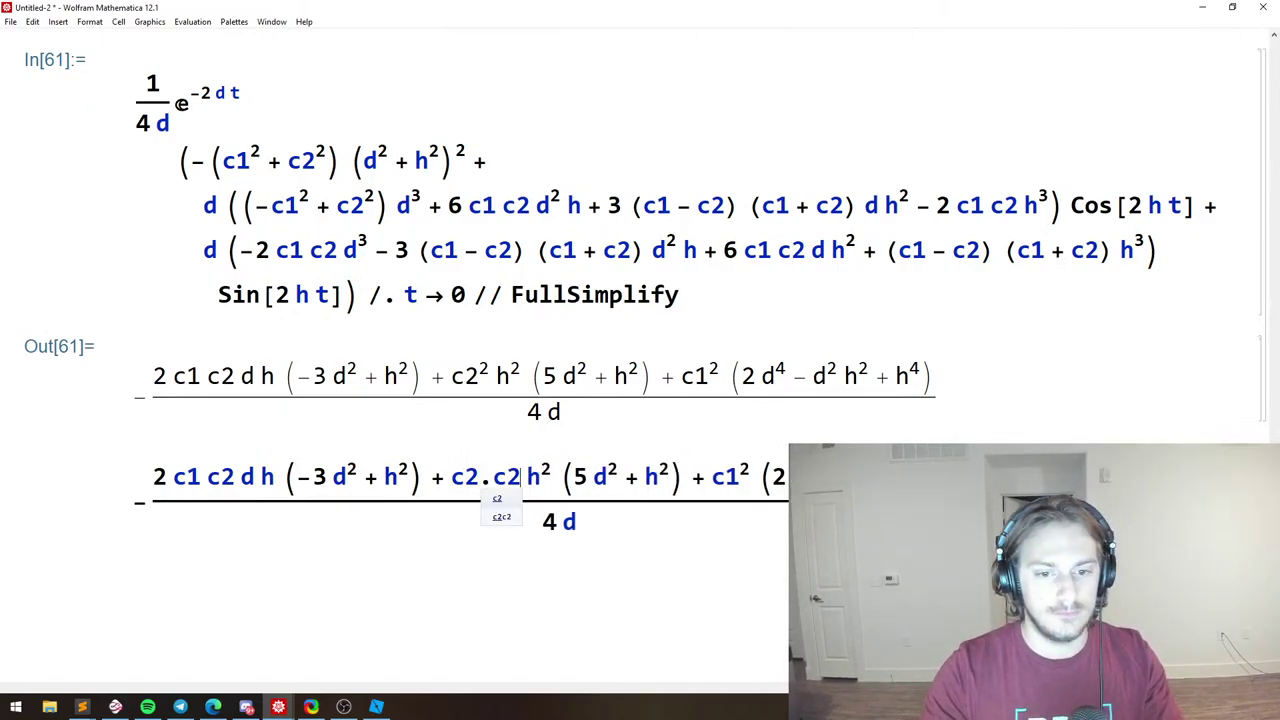
click(210, 478)
key(BackSpace)
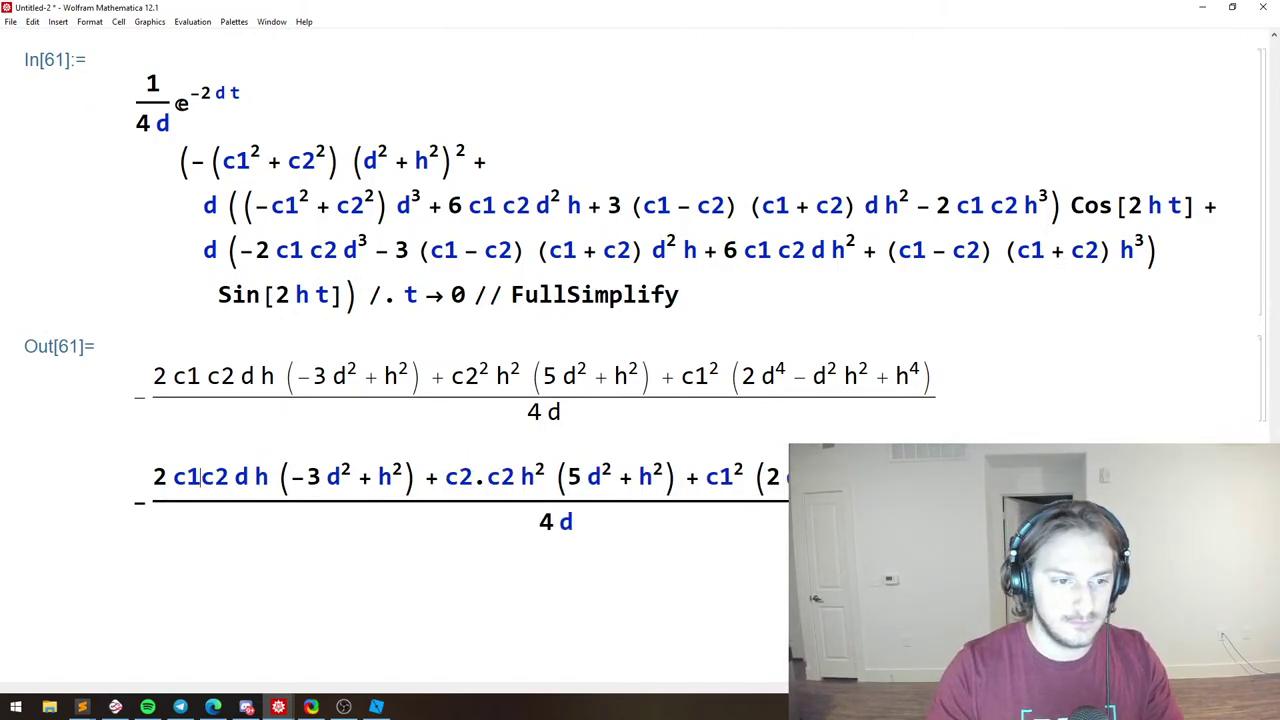
click(485, 476)
key(BackSpace)
click(732, 466)
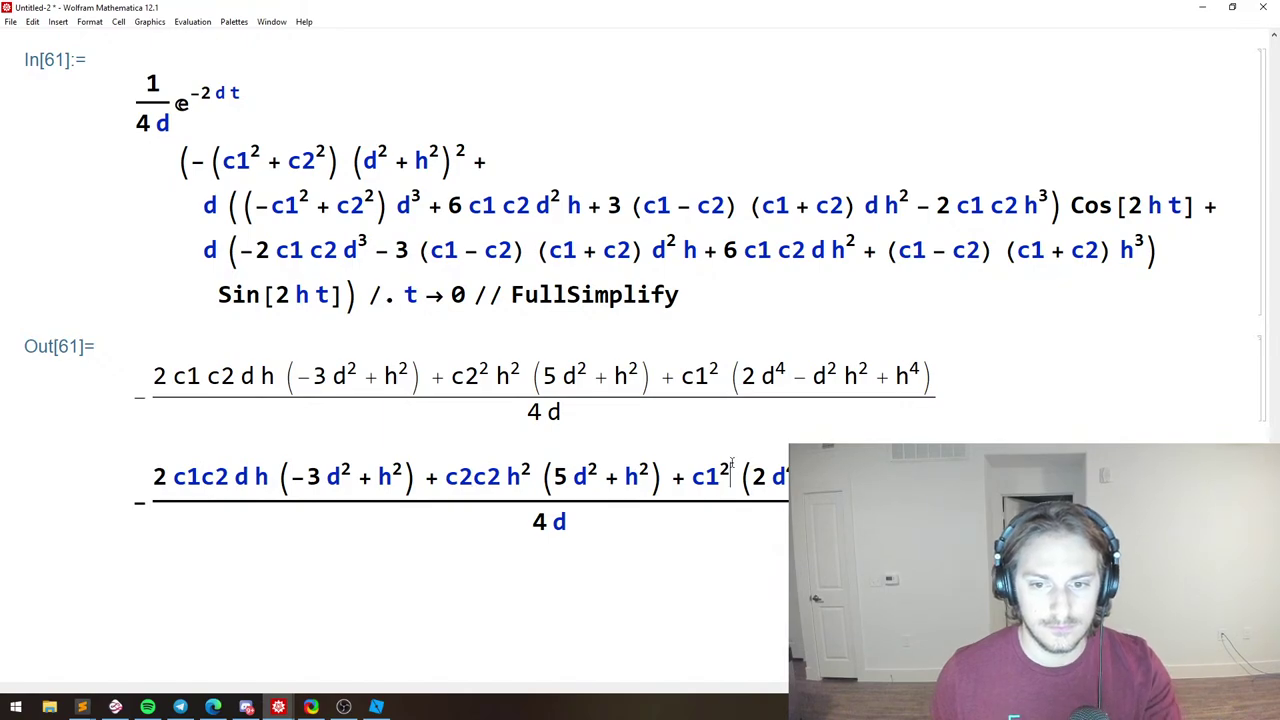
key(BackSpace)
text(c1)
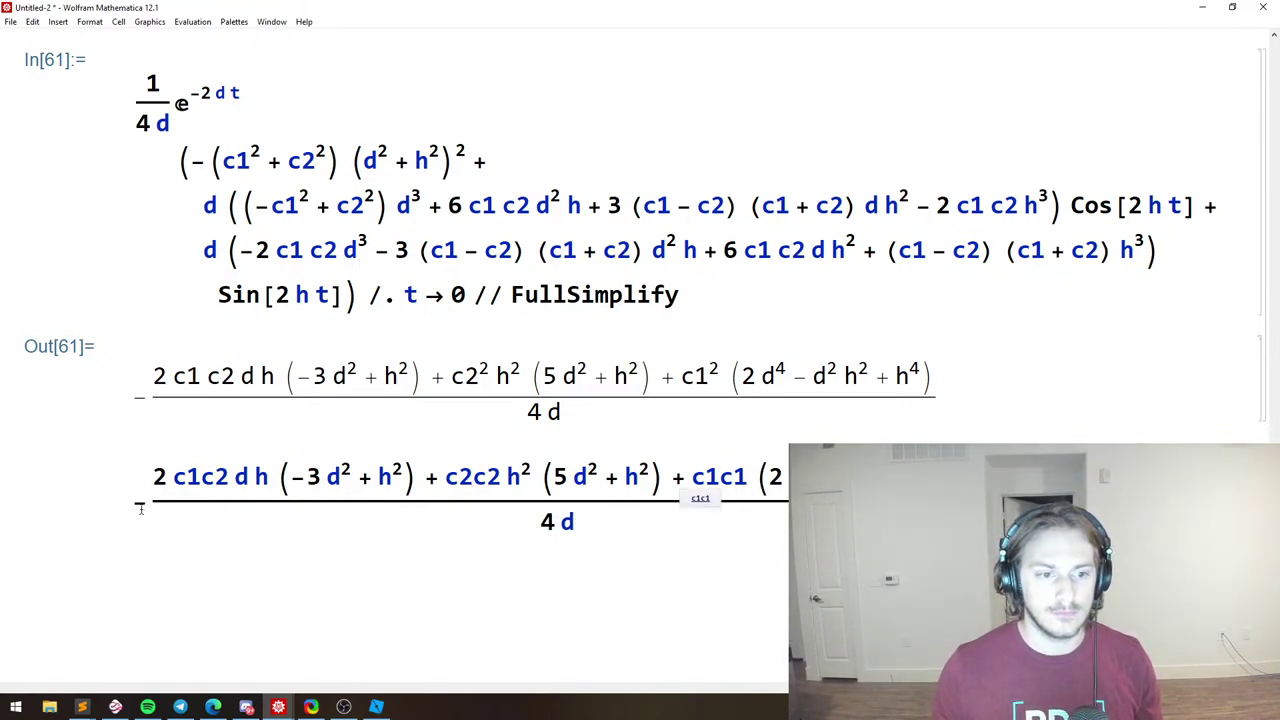
Check the copied fraction's leading minus sign against the original underdamped Integrate expression in In[58].
drag(148, 504, 138, 504)
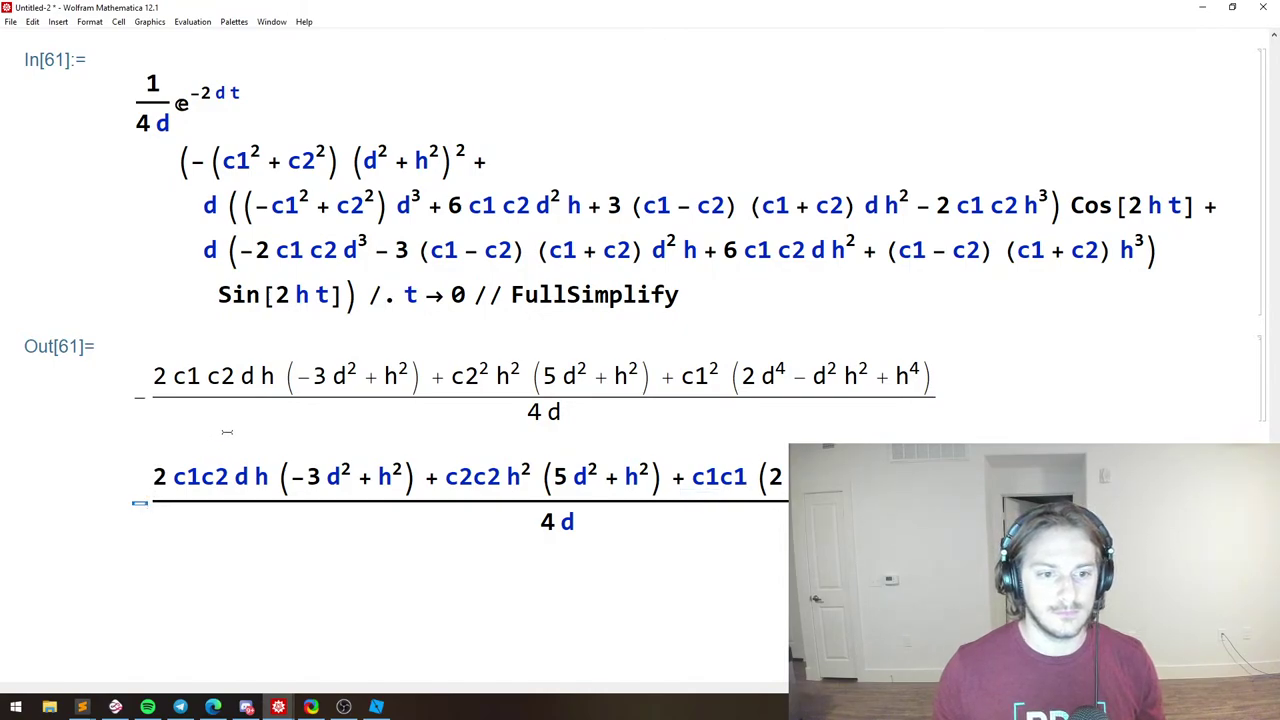
scroll(228, 430, up, 10)
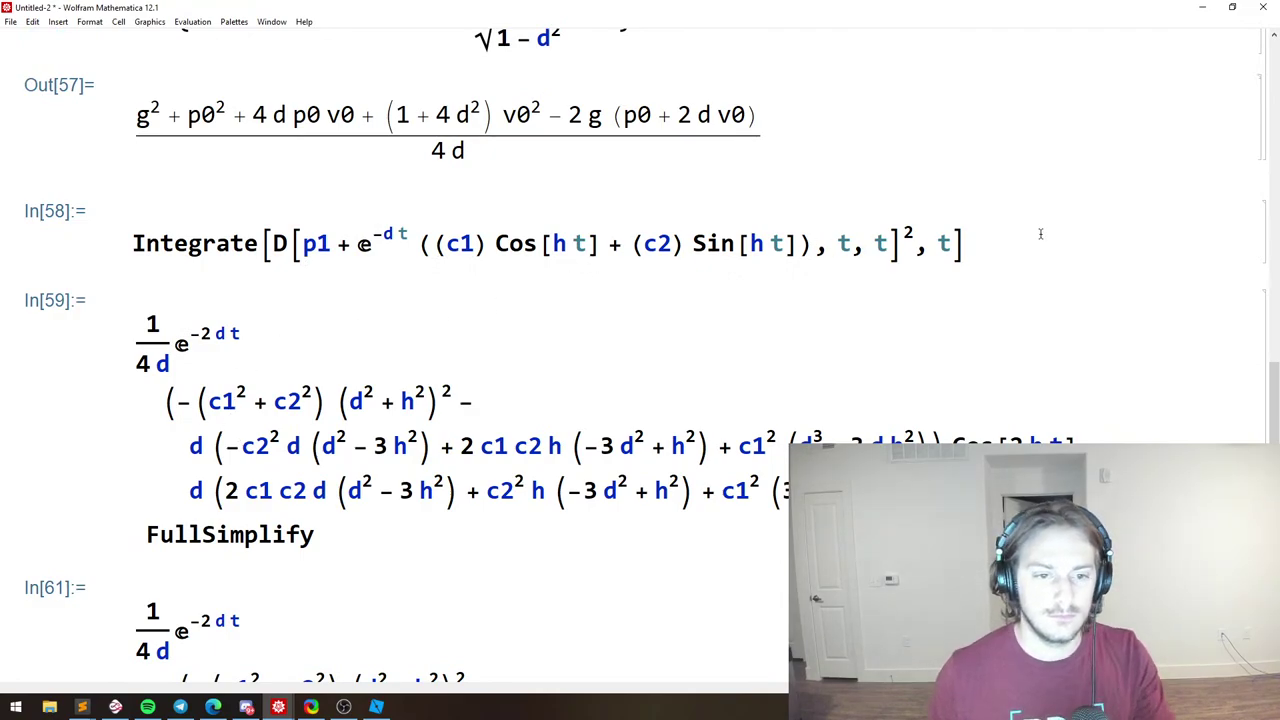
drag(1040, 234, 185, 244)
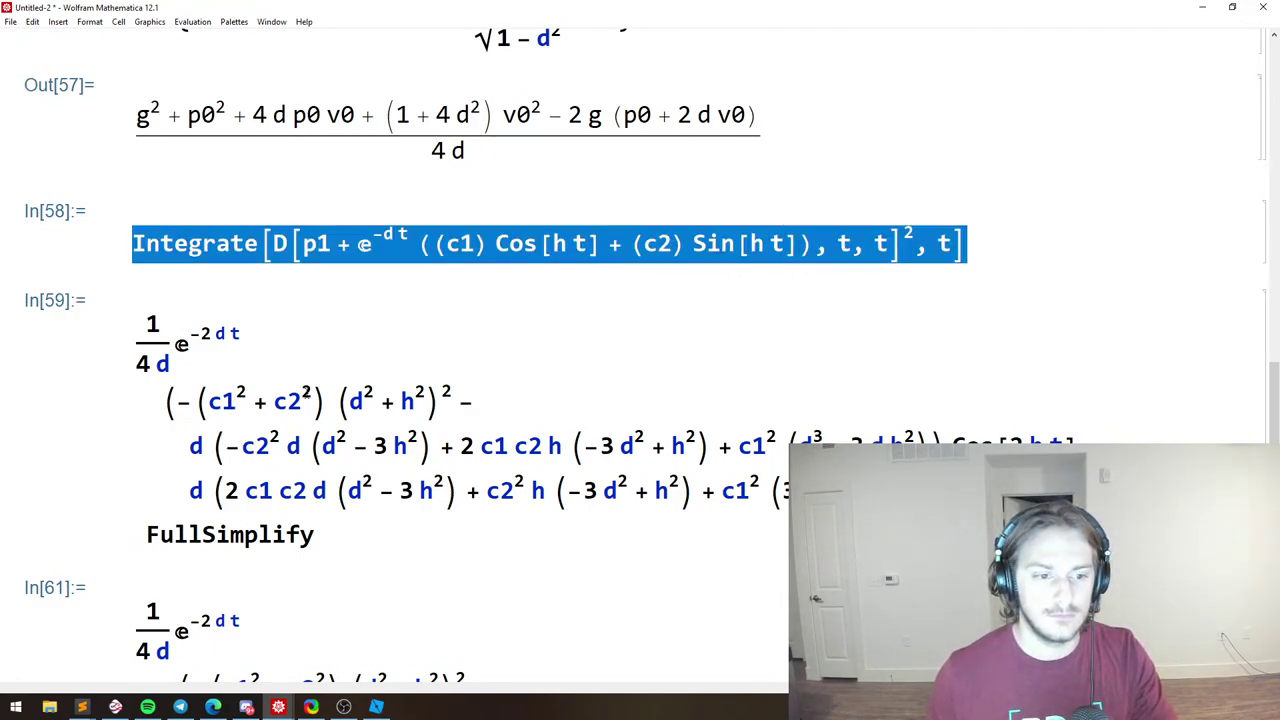
scroll(304, 393, down, 4)
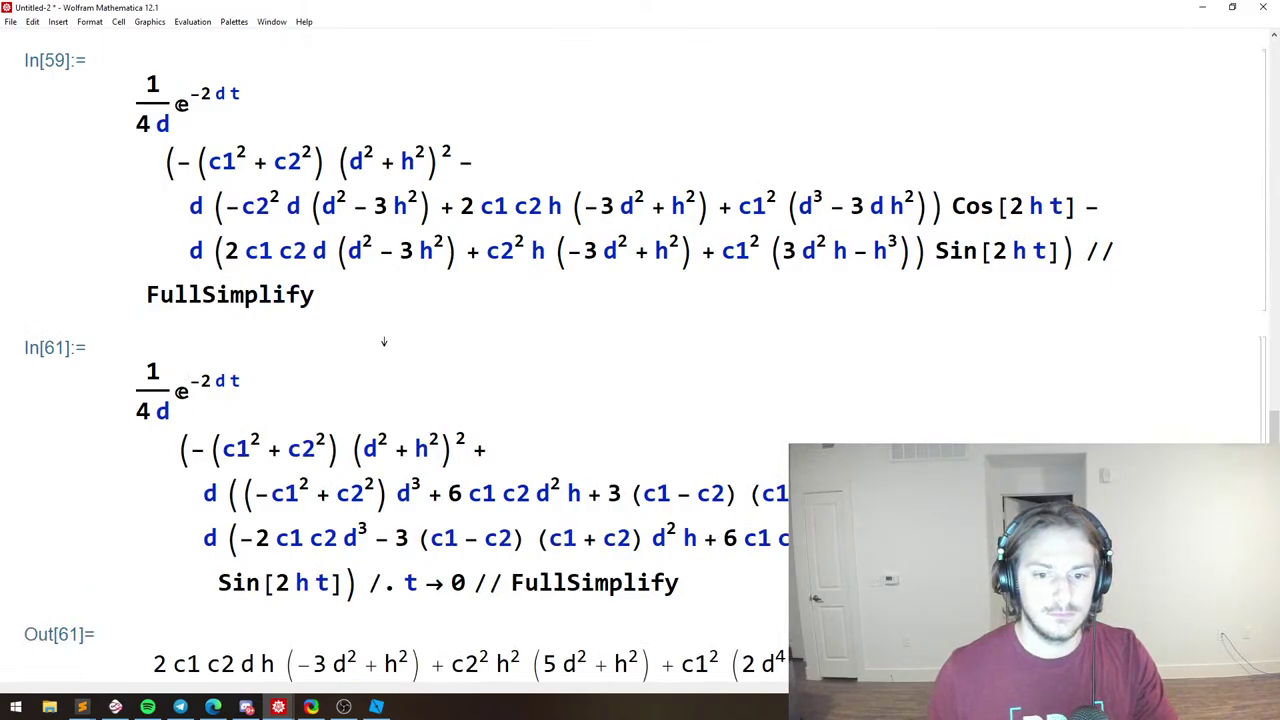
Try re-evaluating the FullSimplify cell directly below the underdamped Integrate expression.
click(388, 299)
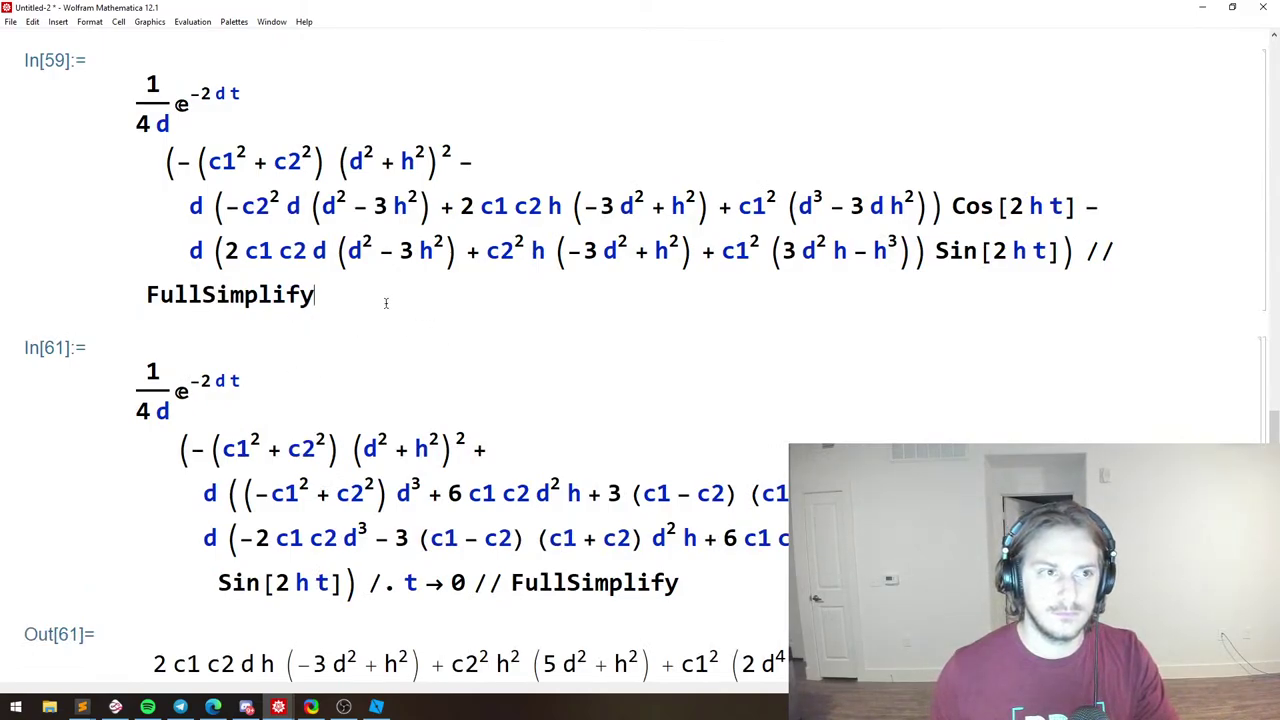
key(shift+Return)
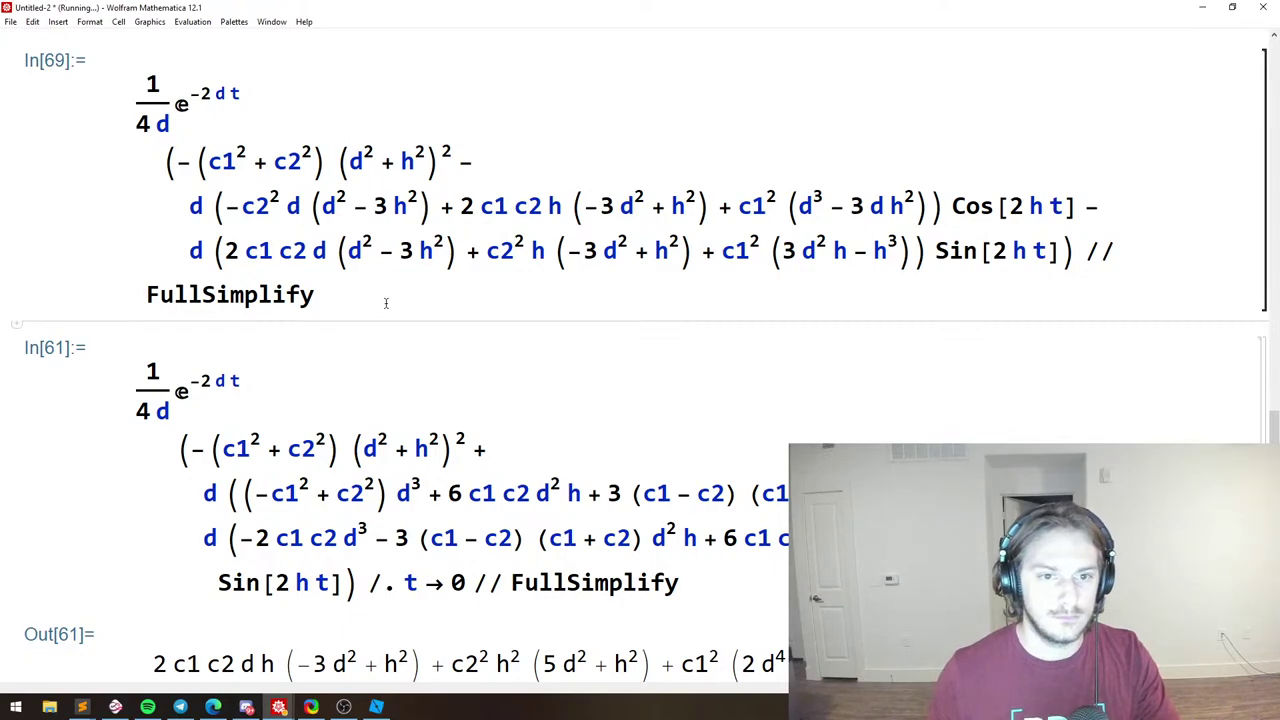
scroll(438, 338, down, 2)
key(ctrl+z)
scroll(430, 344, down, 3)
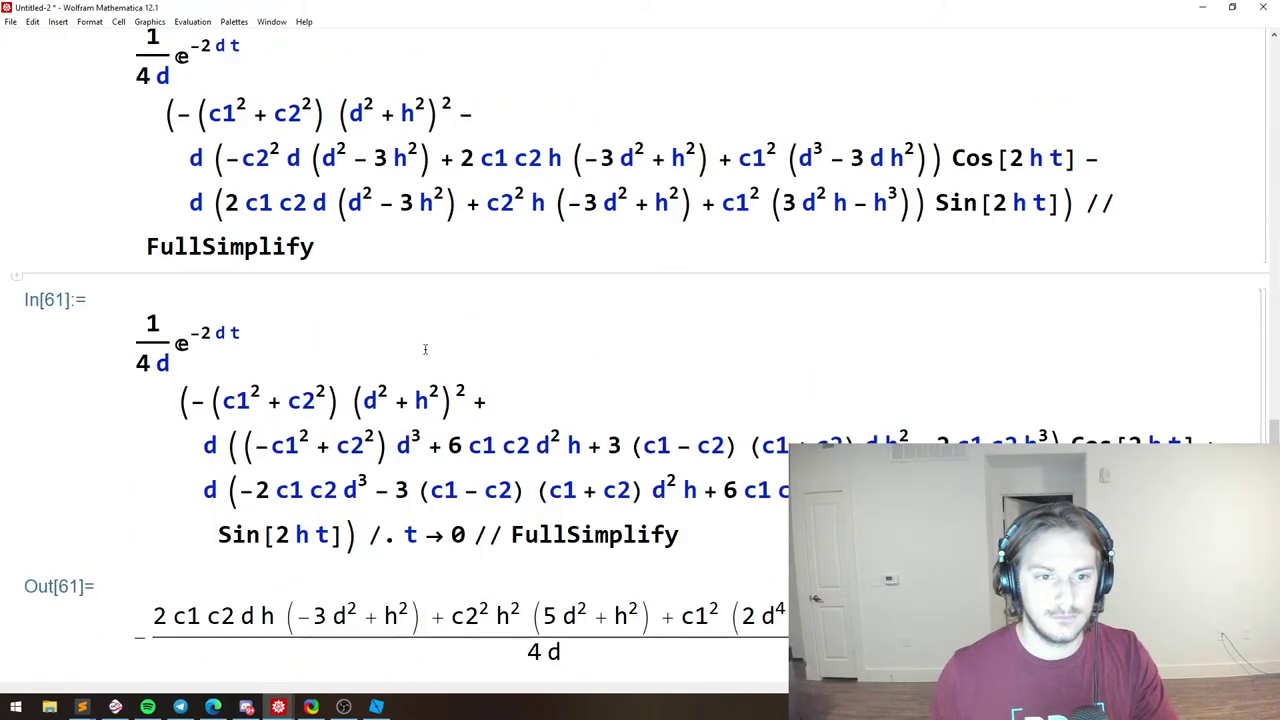
scroll(390, 366, down, 1)
scroll(388, 367, down, 2)
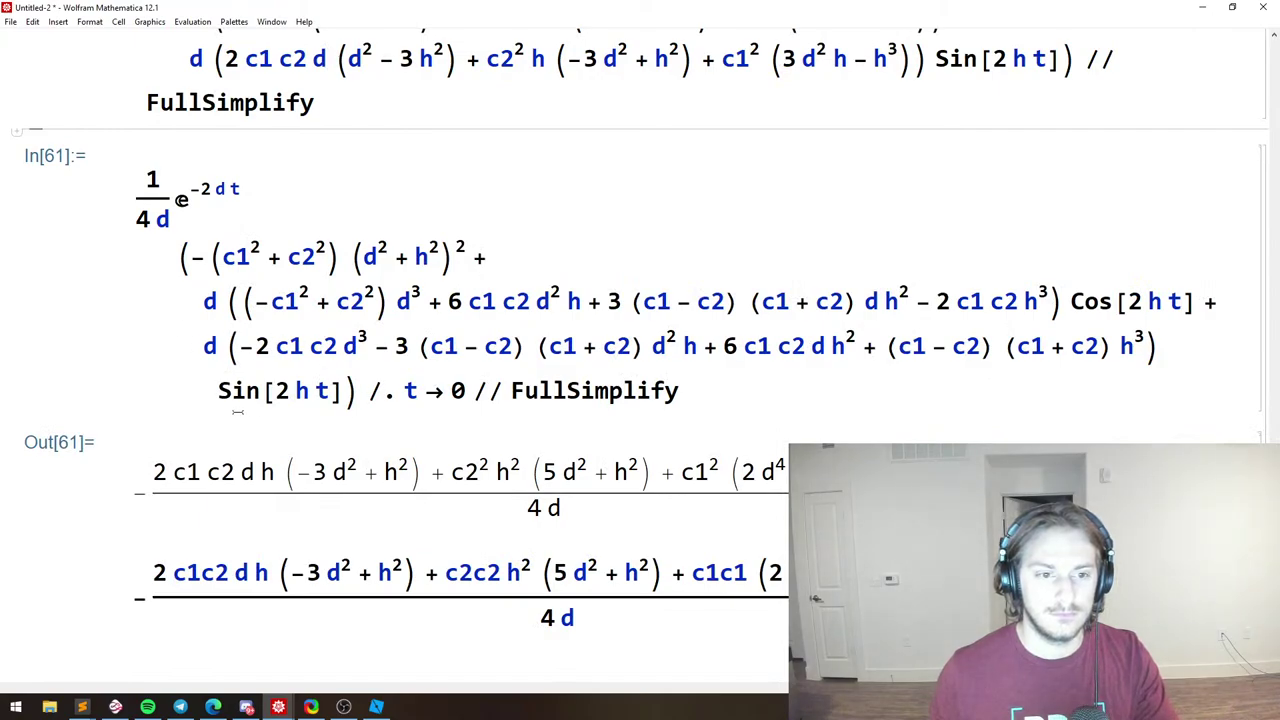
scroll(131, 482, down, 4)
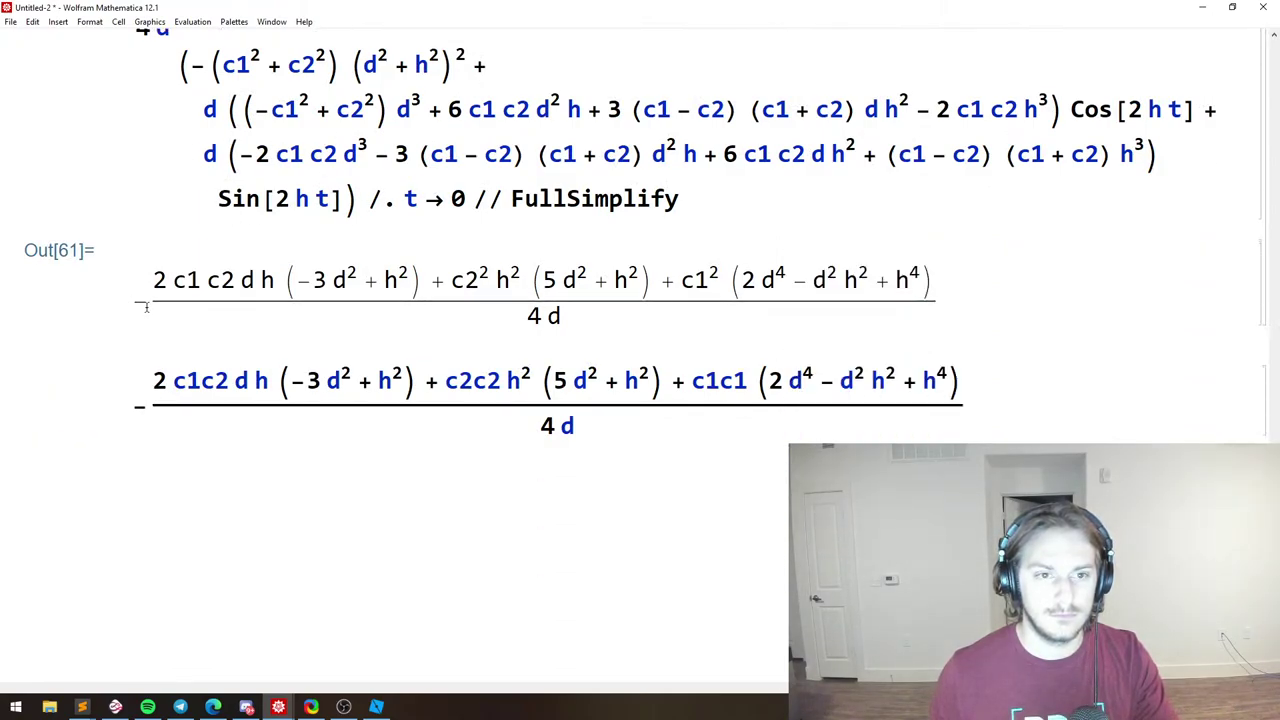
Negate the whole t → 0 underdamped FullSimplify expression in In[61] with a leading minus sign and re-evaluate it.
click(144, 306)
scroll(137, 294, up, 3)
click(130, 153)
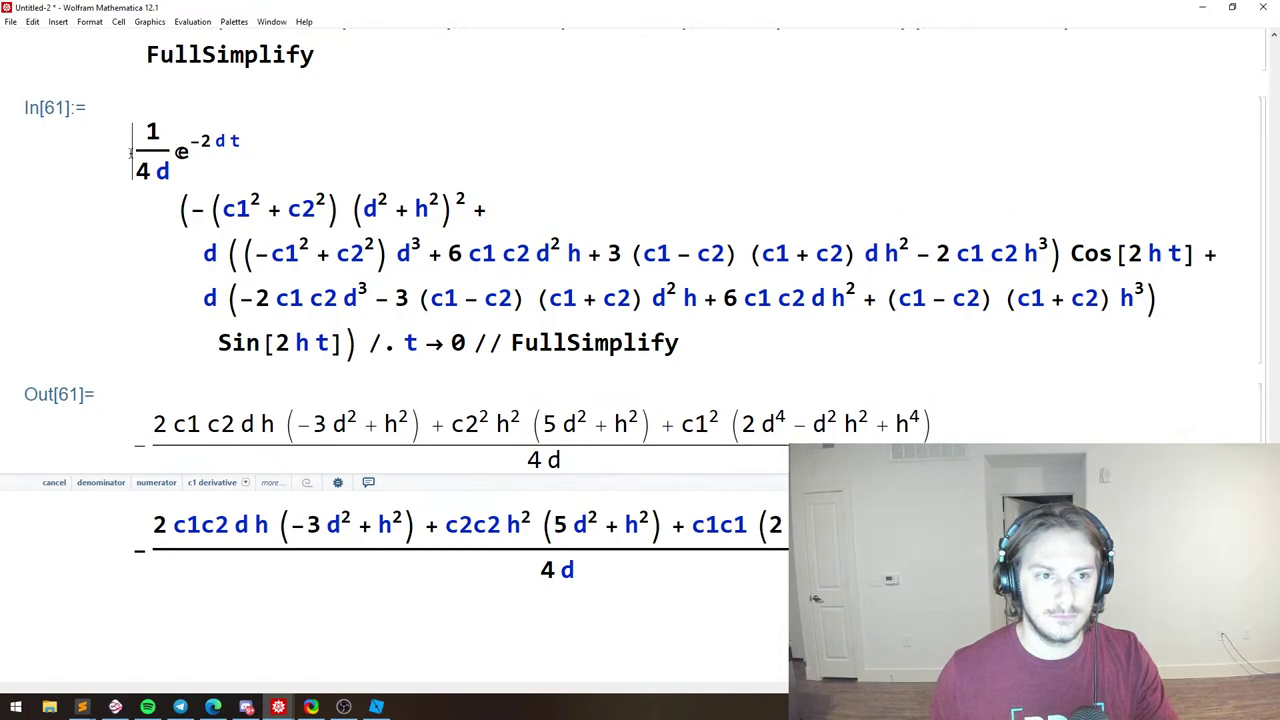
click(191, 157)
key(Left)
key(Down)
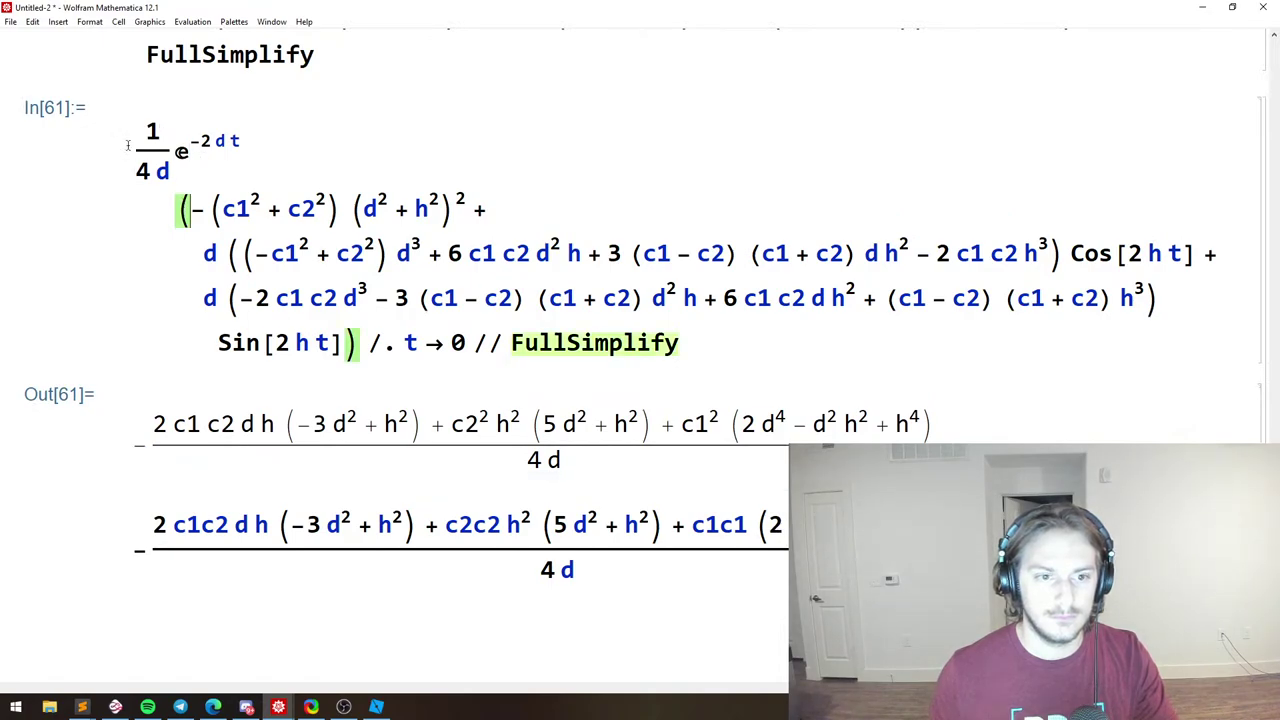
click(128, 145)
text(-)
key(shift+Return)
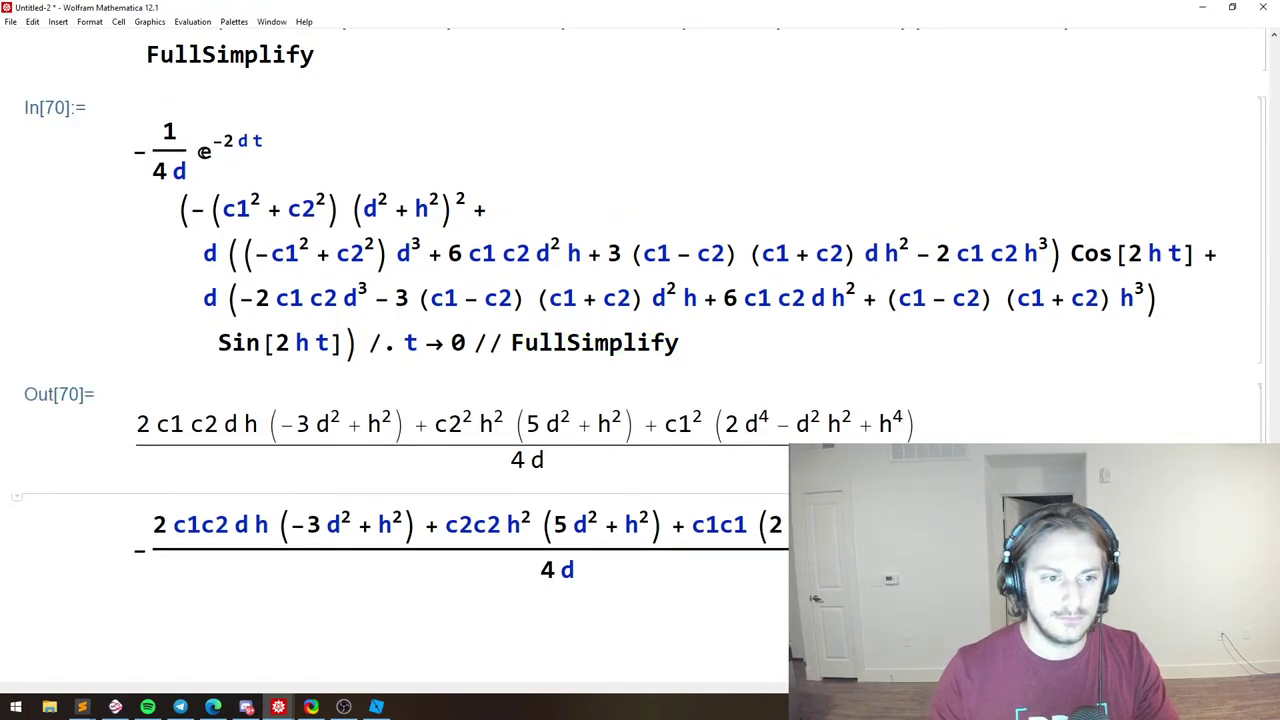
Try replacing the rewritten c1c2 fraction with a copy of the Out[70] fraction.
scroll(709, 297, down, 3)
drag(1009, 294, 137, 276)
key(ctrl+c)
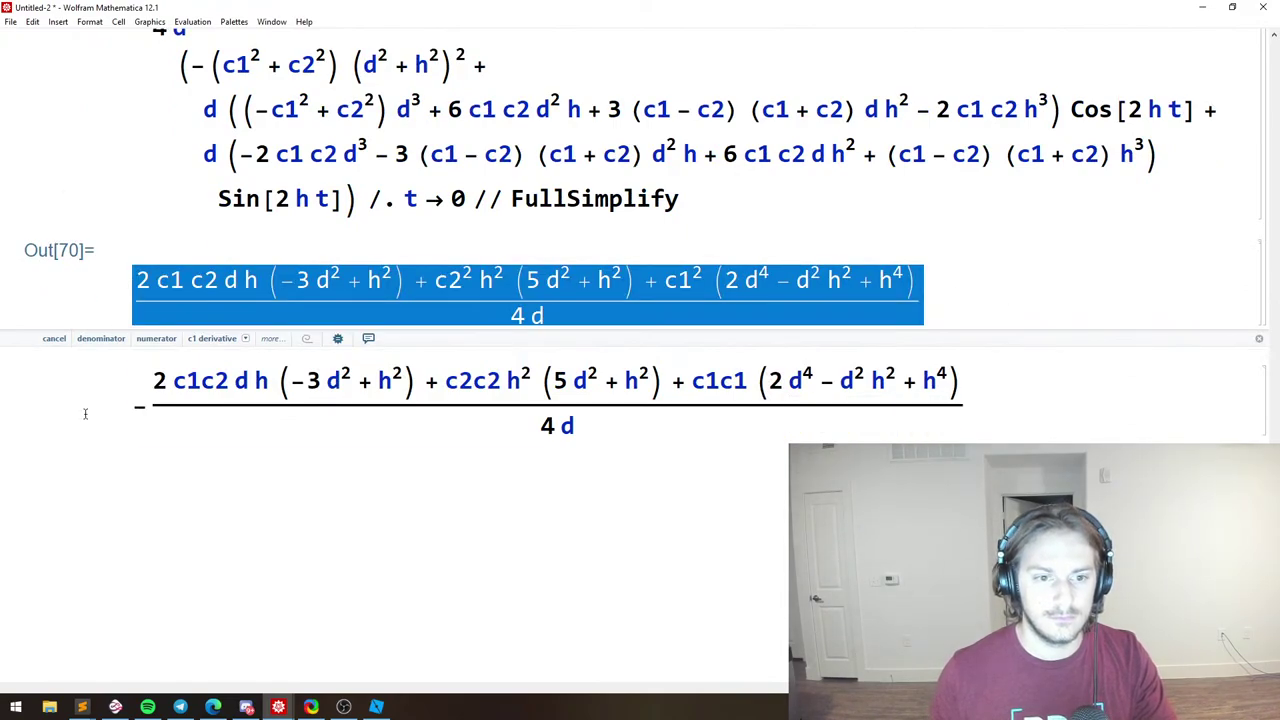
drag(85, 414, 814, 400)
key(ctrl+v)
key(ctrl+z)
key(ctrl+y)
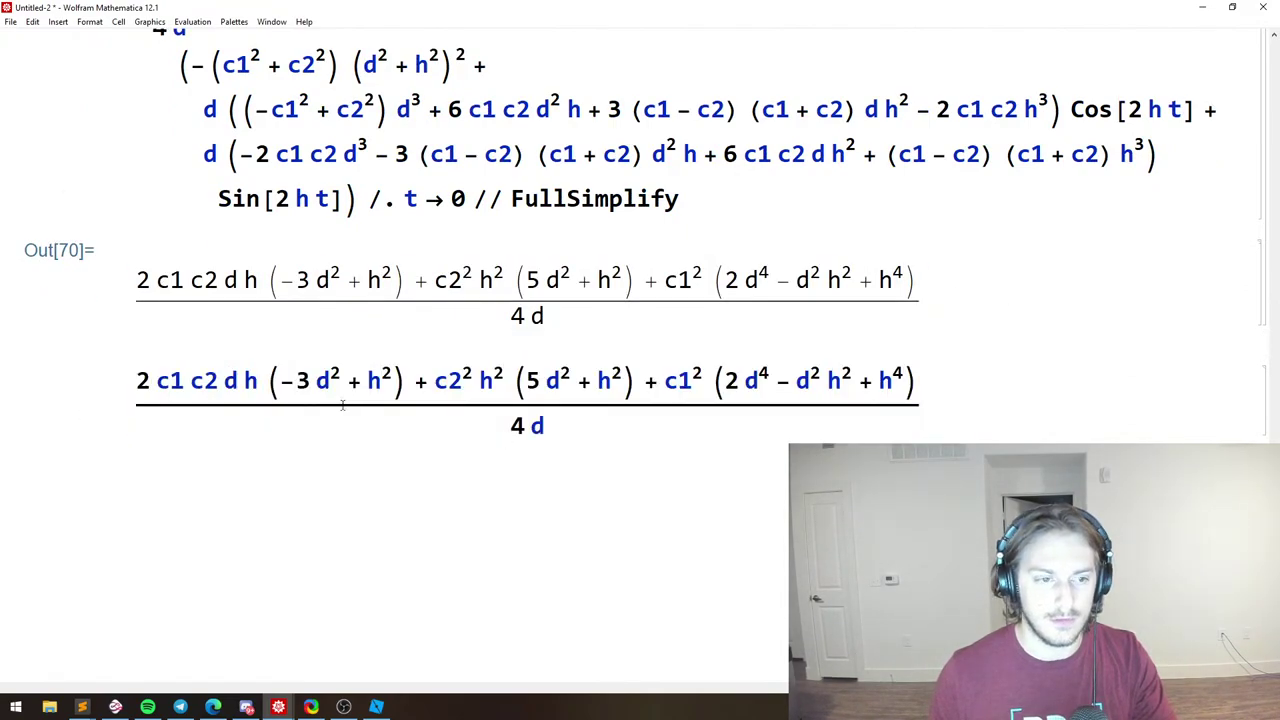
key(ctrl+z)
key(ctrl+y)
key(ctrl+z)
Delete the leading minus sign from the rewritten c1c2 fraction.
drag(146, 408, 116, 410)
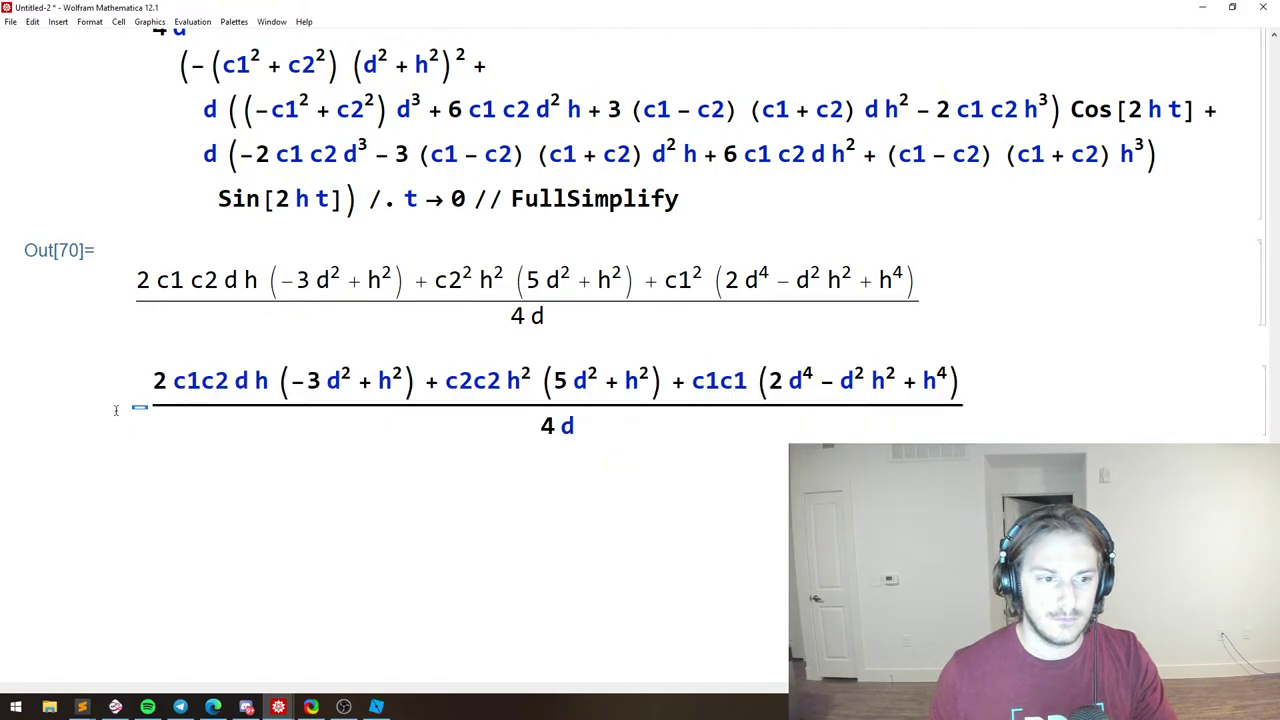
key(BackSpace)
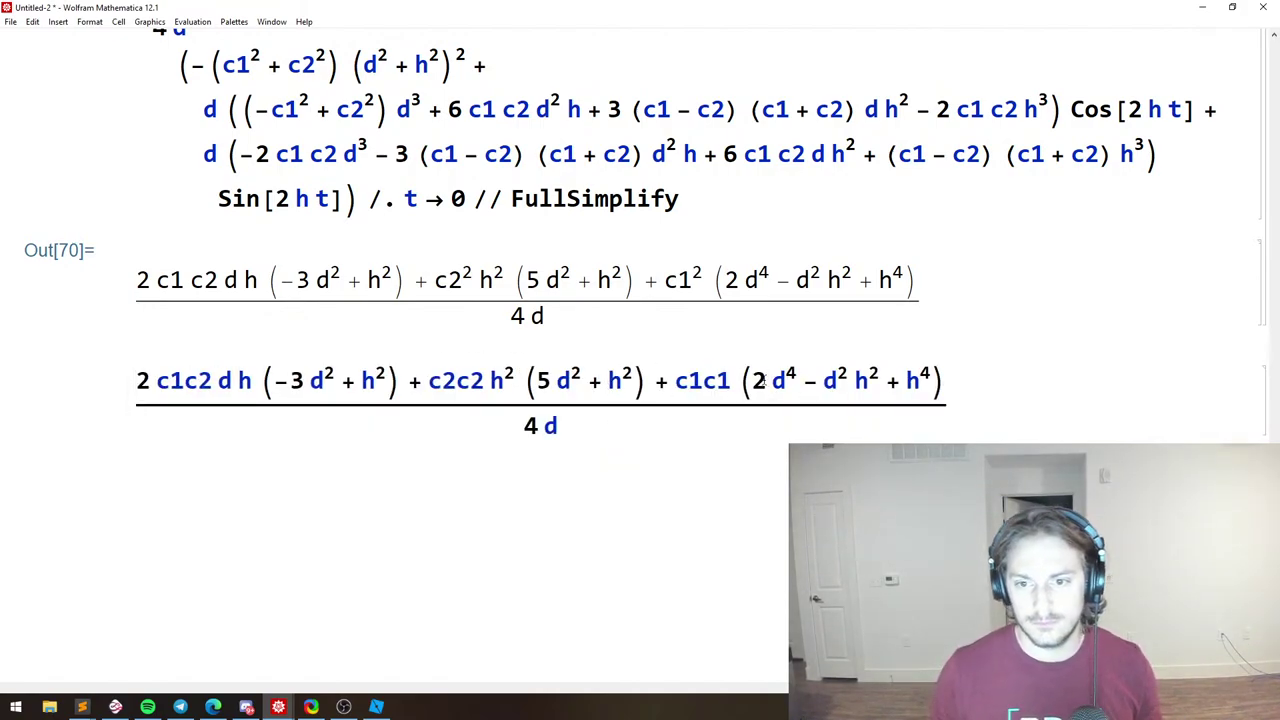
Copy the c1c1 factor 2 d^4 - d^2 h^2 + h^4 into a new cell and evaluate it with FullSimplify.
drag(758, 380, 928, 376)
key(ctrl+c)
click(500, 525)
key(ctrl+v)
text(//FullSimplify)
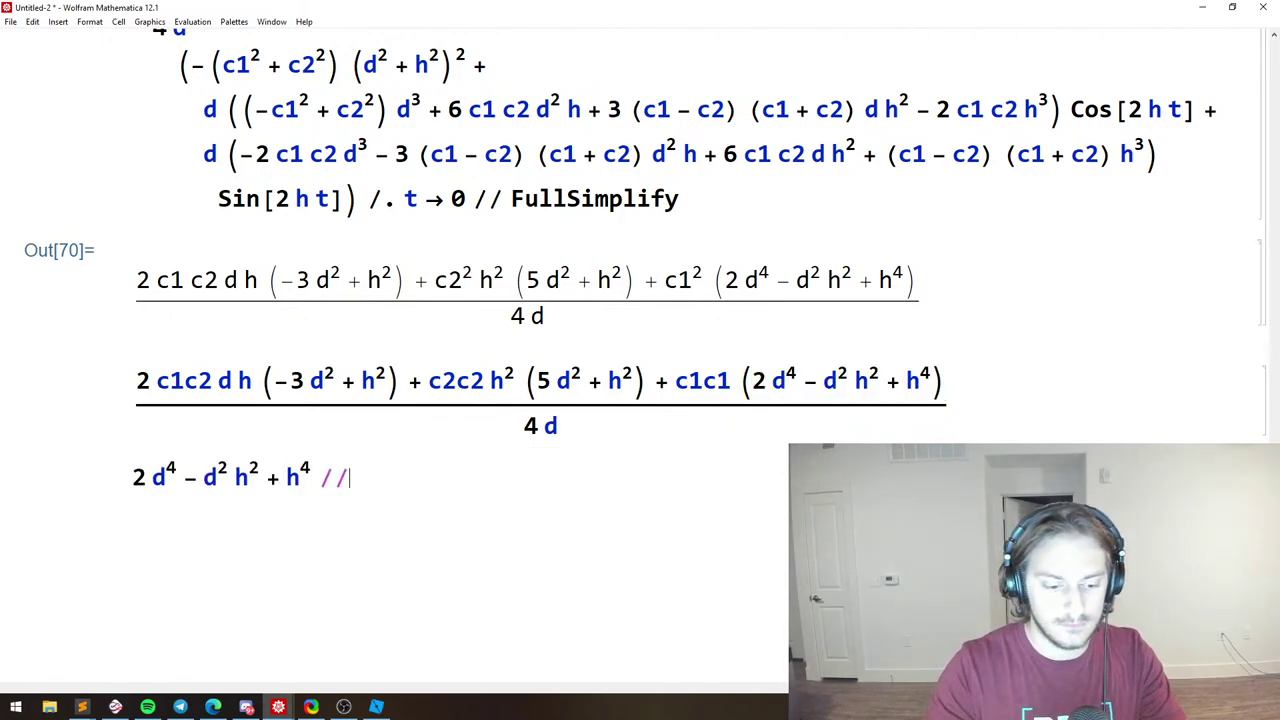
key(shift+Return)
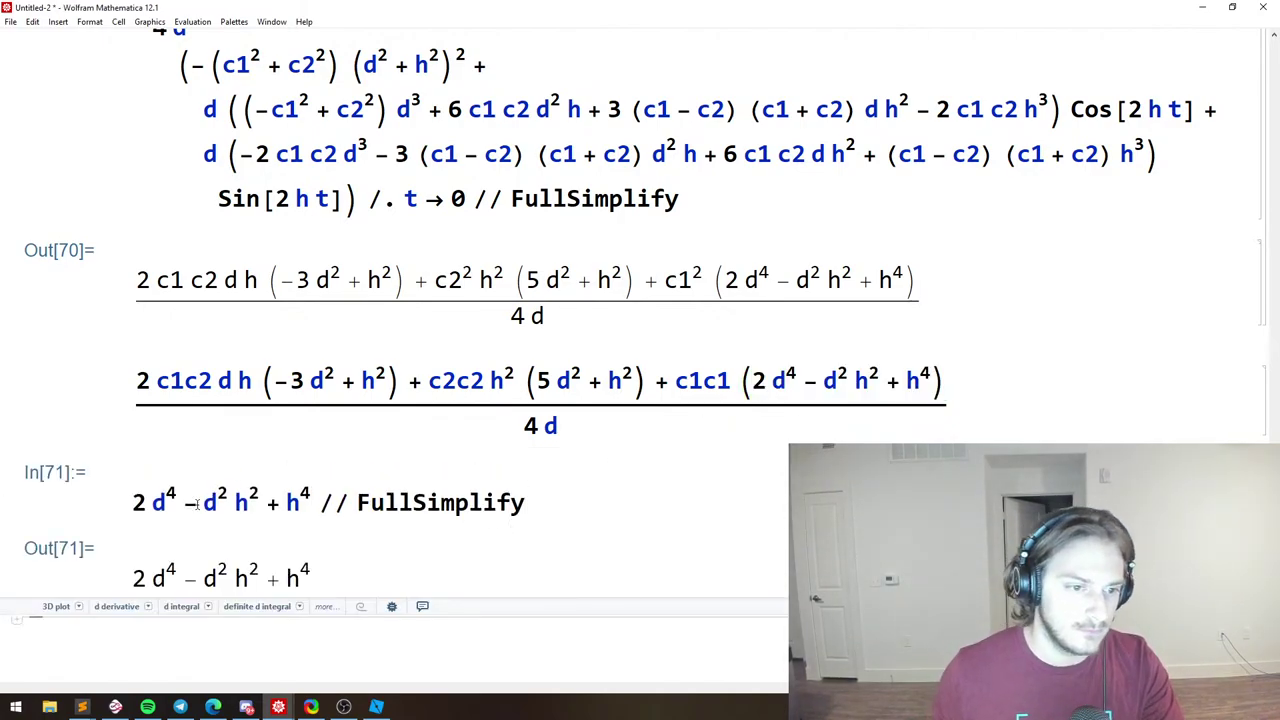
Try changing the copied polynomial to d^4 - 2 d^2 h^2 + h^4 and evaluate it with FullSimplify.
click(197, 504)
click(202, 506)
text(3)
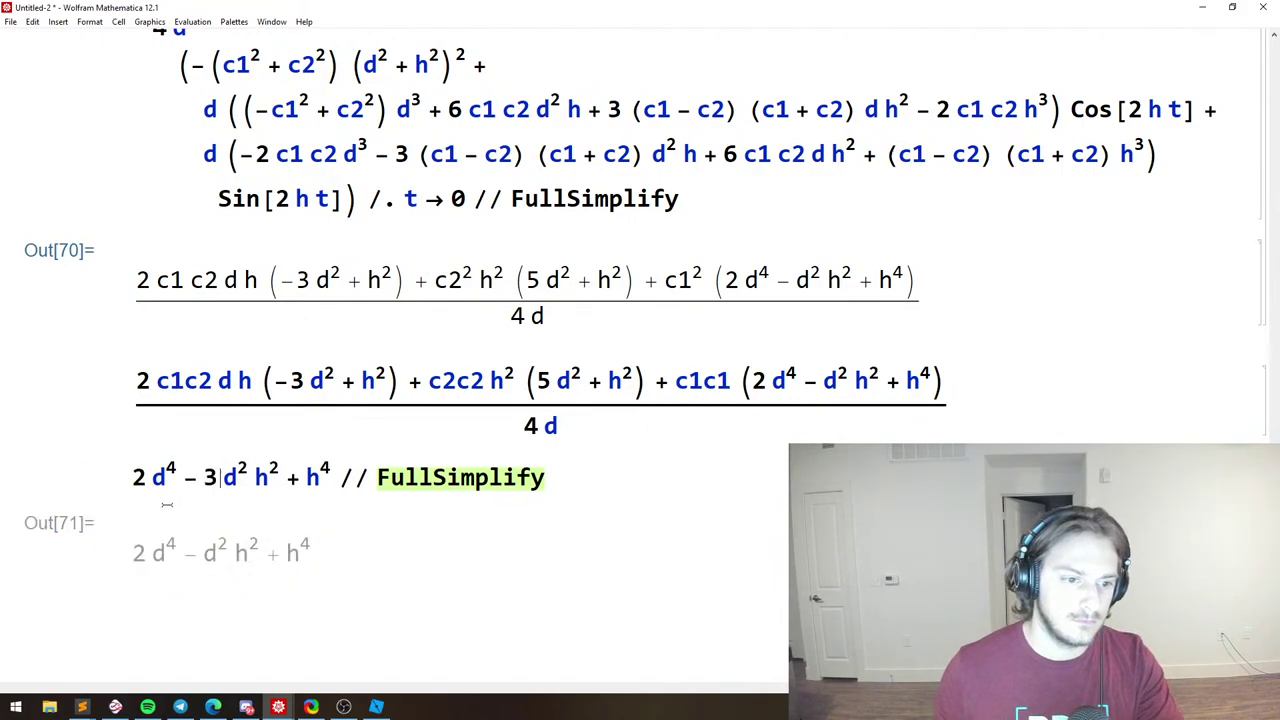
key(BackSpace)
text(2)
key(shift+Return)
drag(154, 503, 109, 503)
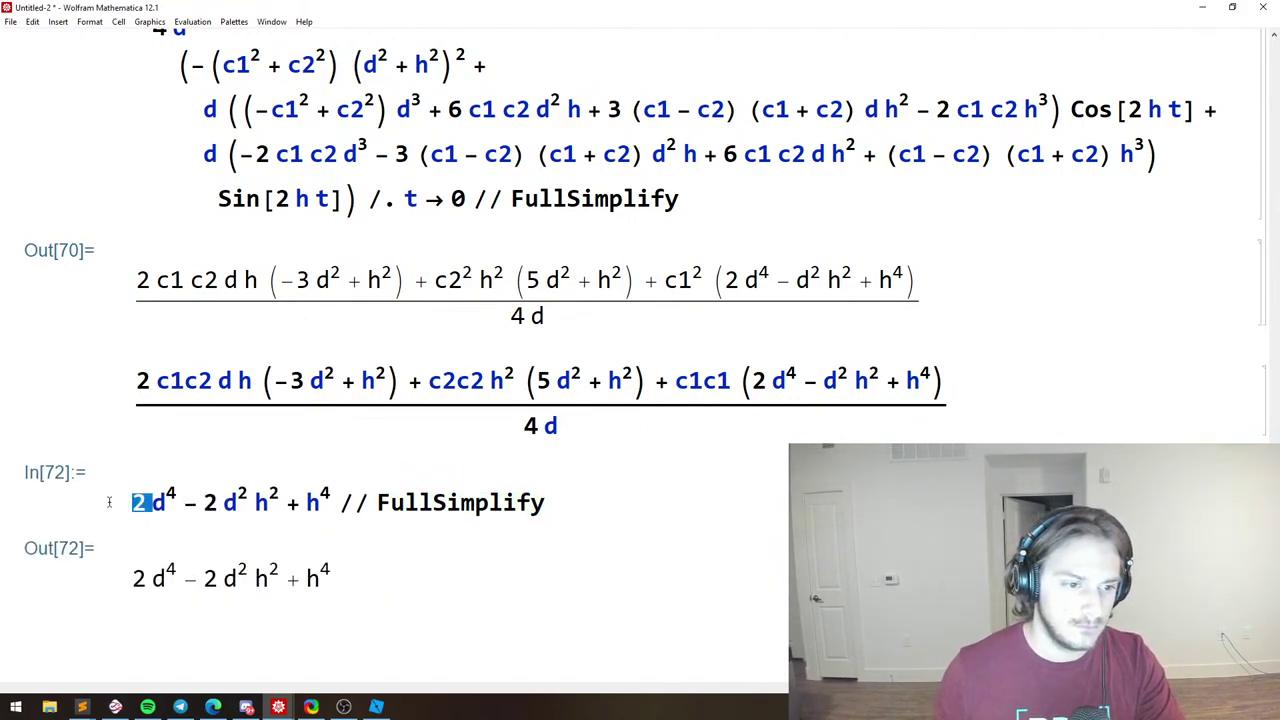
key(BackSpace)
key(shift+Return)
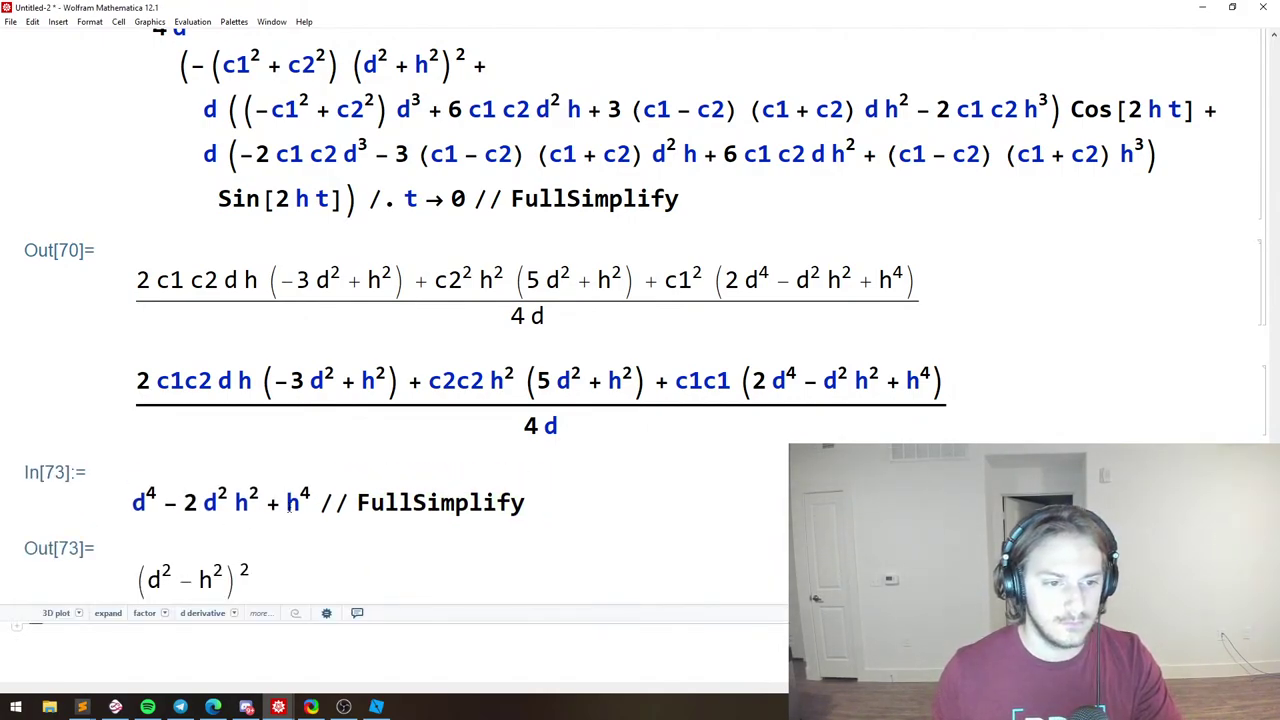
Undo the coefficient changes to restore 2 d^4 - d^2 h^2 + h^4 // FullSimplify.
click(278, 577)
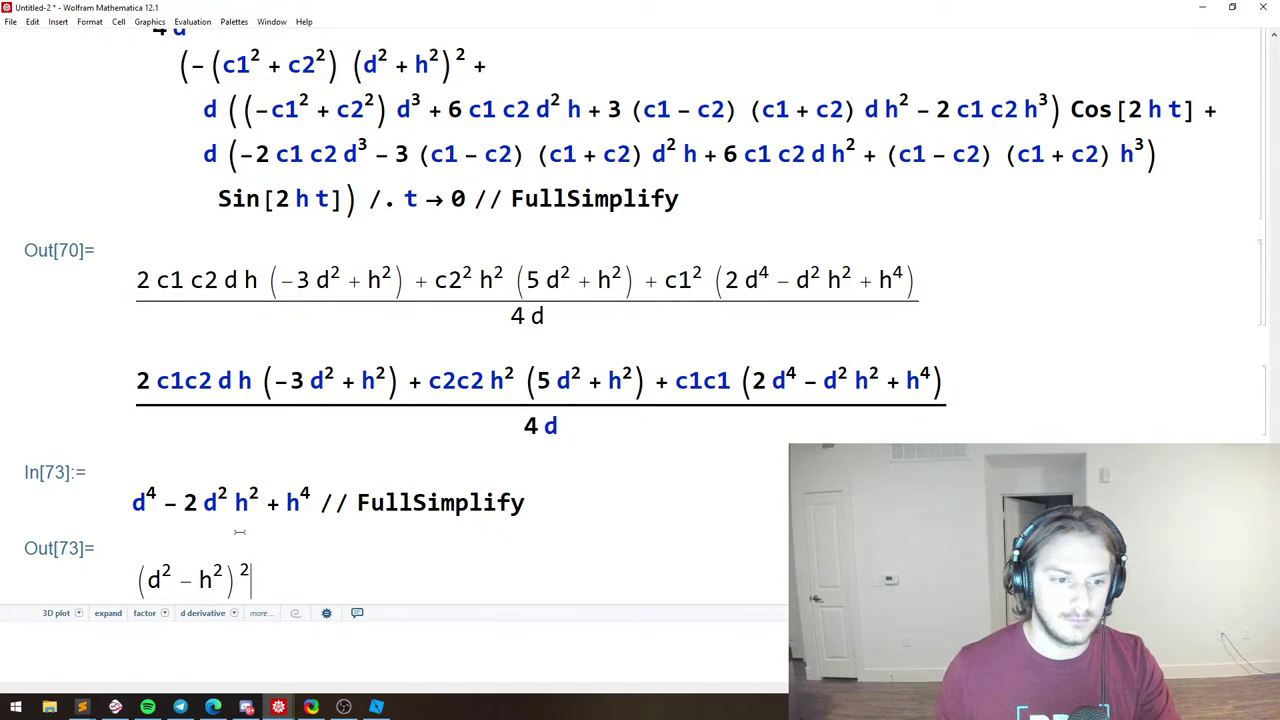
key(ctrl+z)
key(ctrl+z)
key(ctrl+z)
key(ctrl+z)
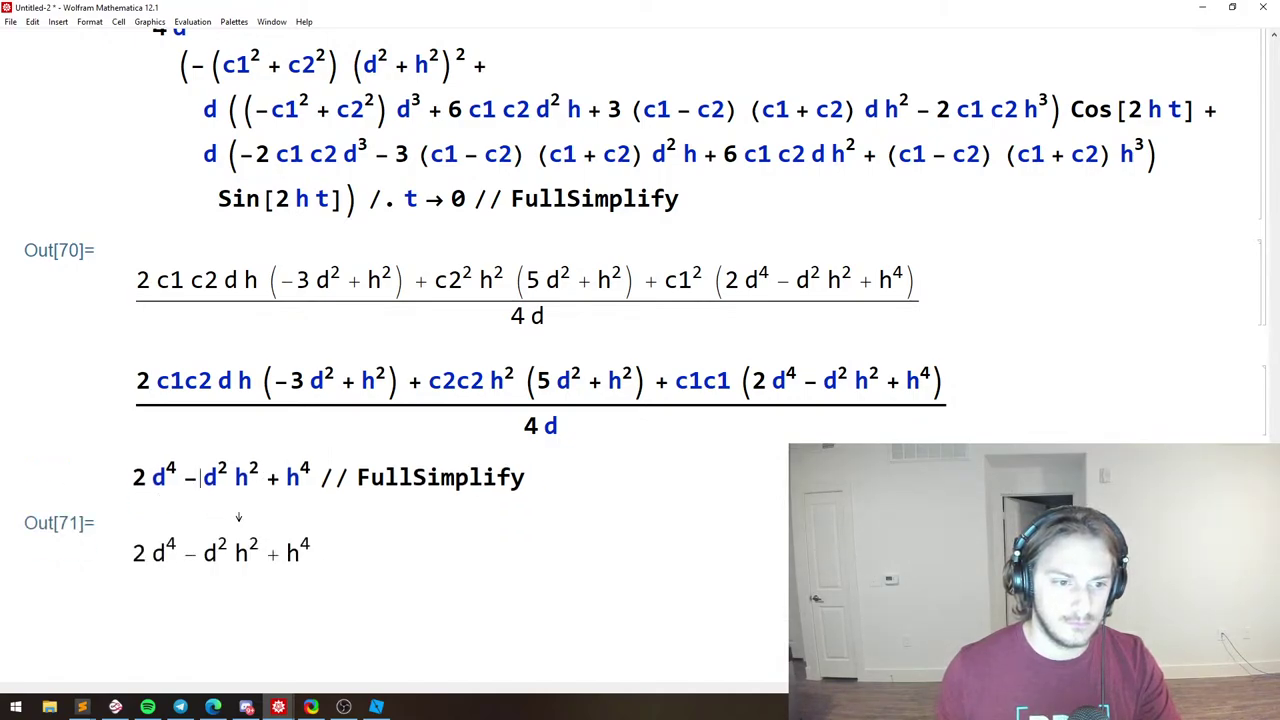
key(ctrl+z)
key(ctrl+z)
key(ctrl+z)
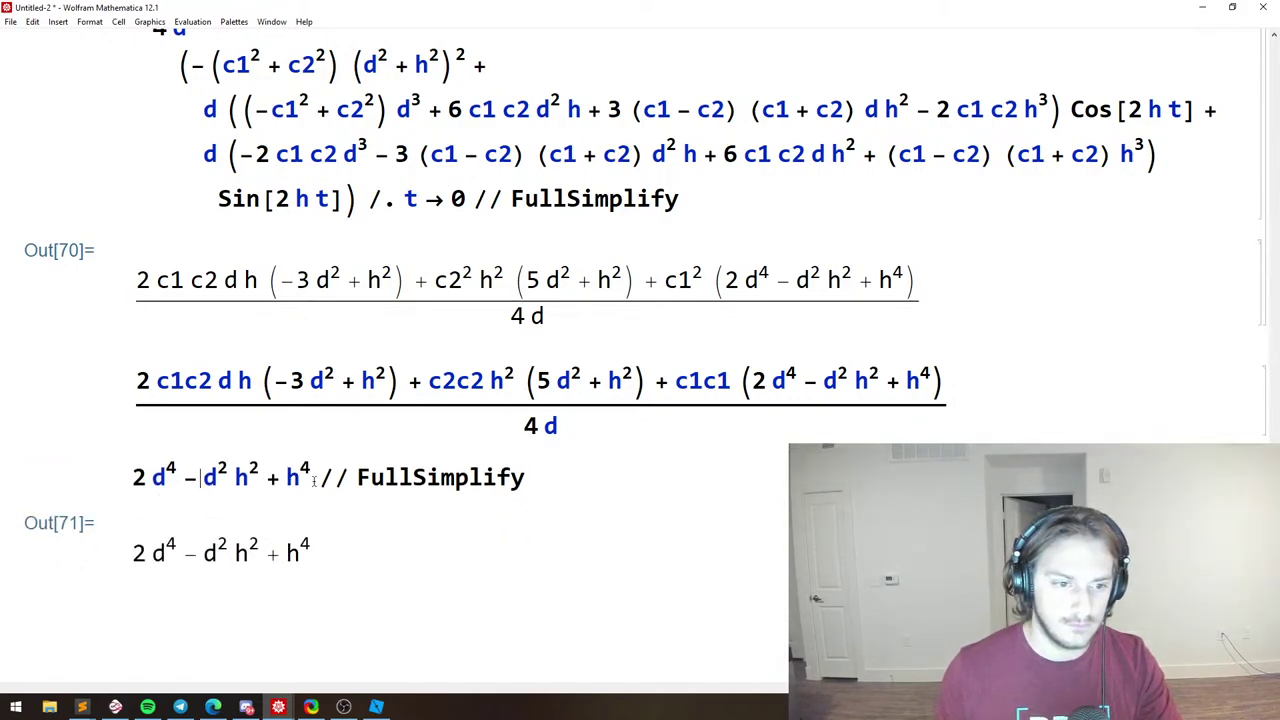
key(ctrl+z)
key(ctrl+z)
key(ctrl+shift+z)
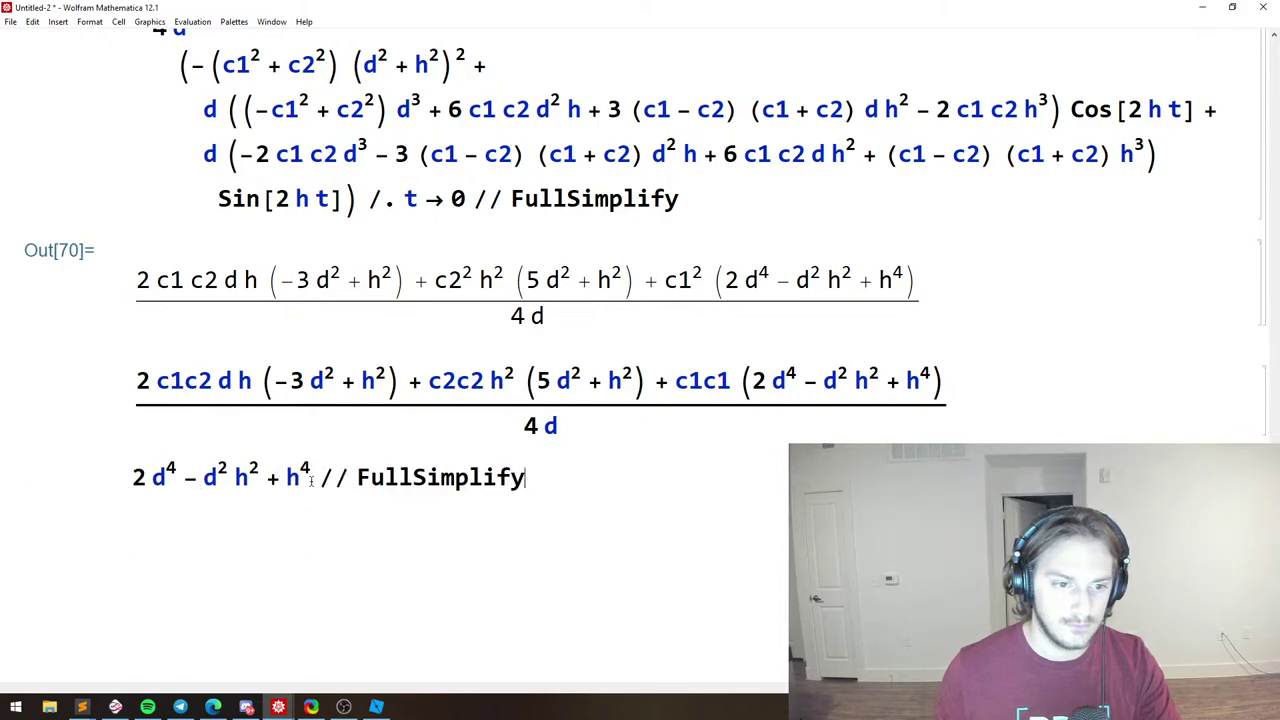
Append the terms - d^2 h^2 - d^4 to the polynomial before FullSimplify and evaluate it.
text(-2)
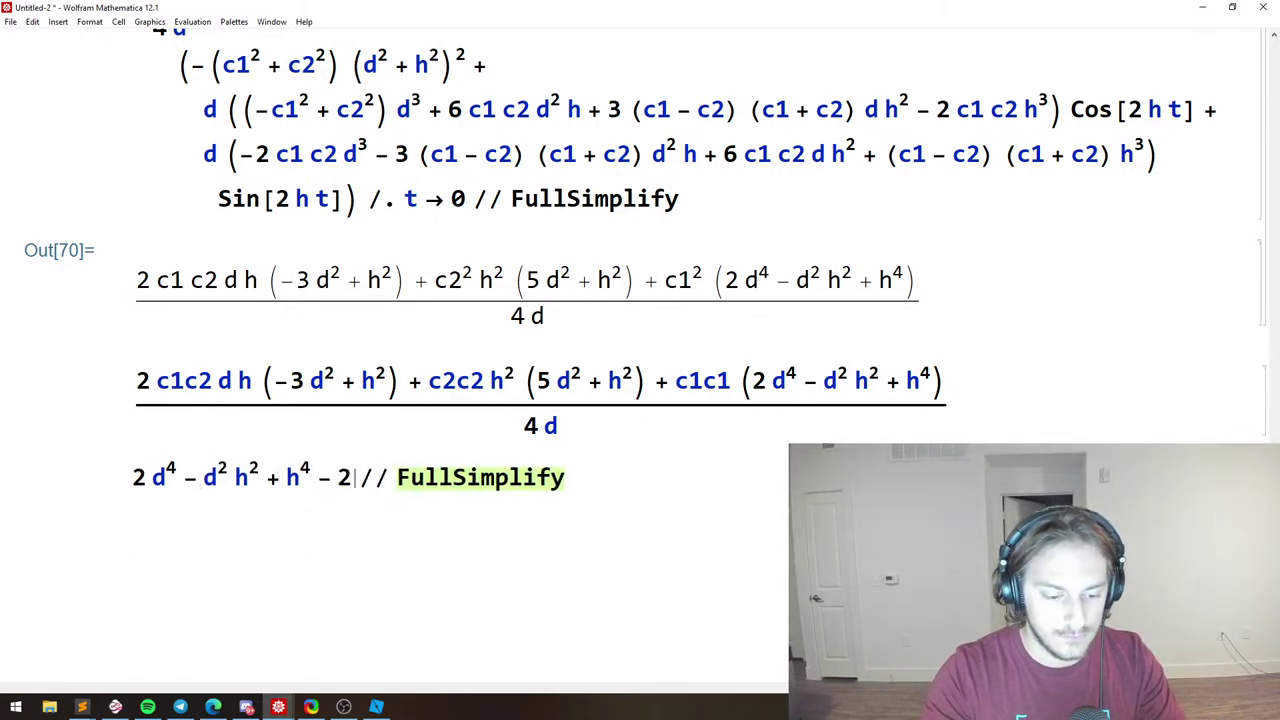
key(BackSpace)
text(d)
key(ctrl+6)
text(2)
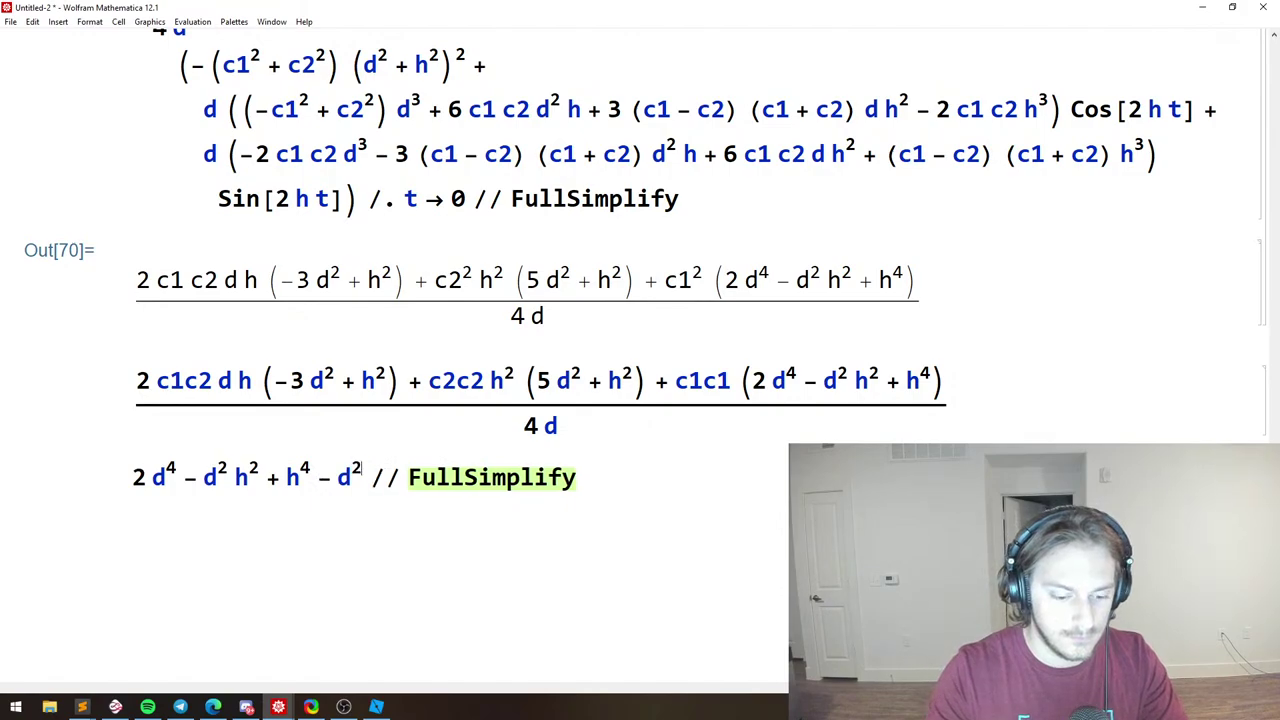
key(ctrl+space)
text(h)
key(ctrl+6)
text(21)
key(BackSpace)
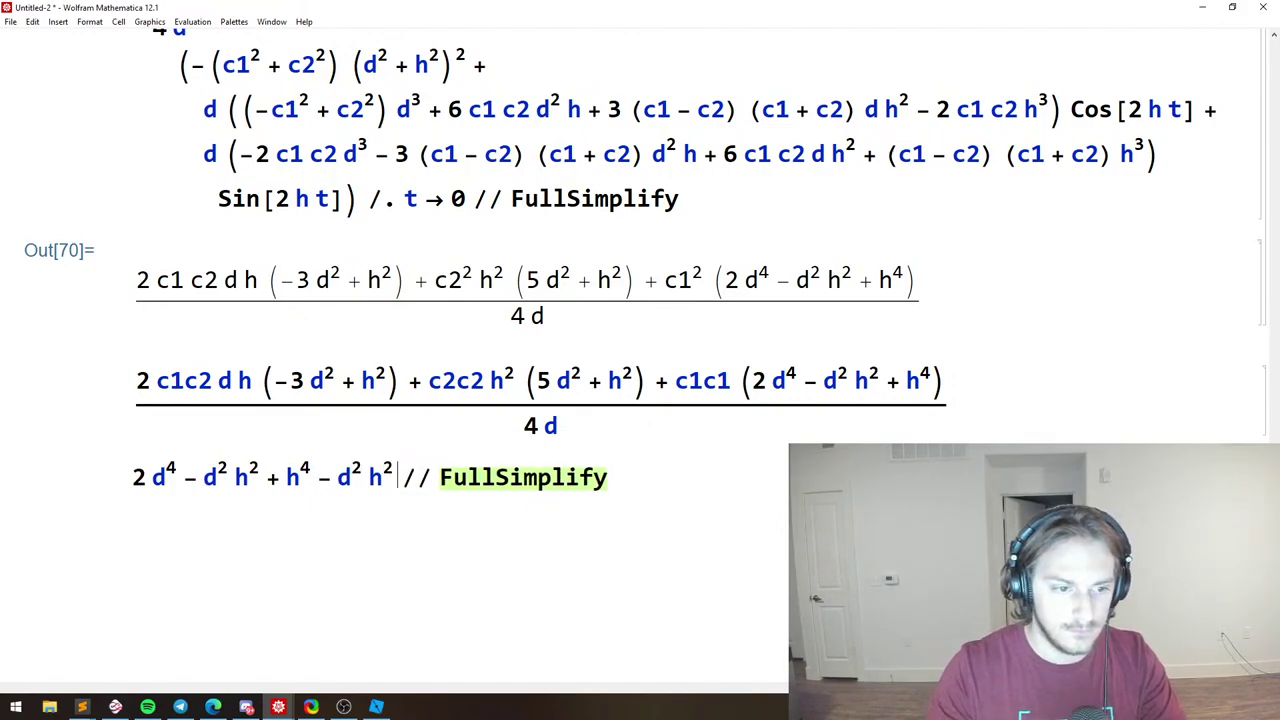
key(ctrl+space)
text(-d)
key(ctrl+6)
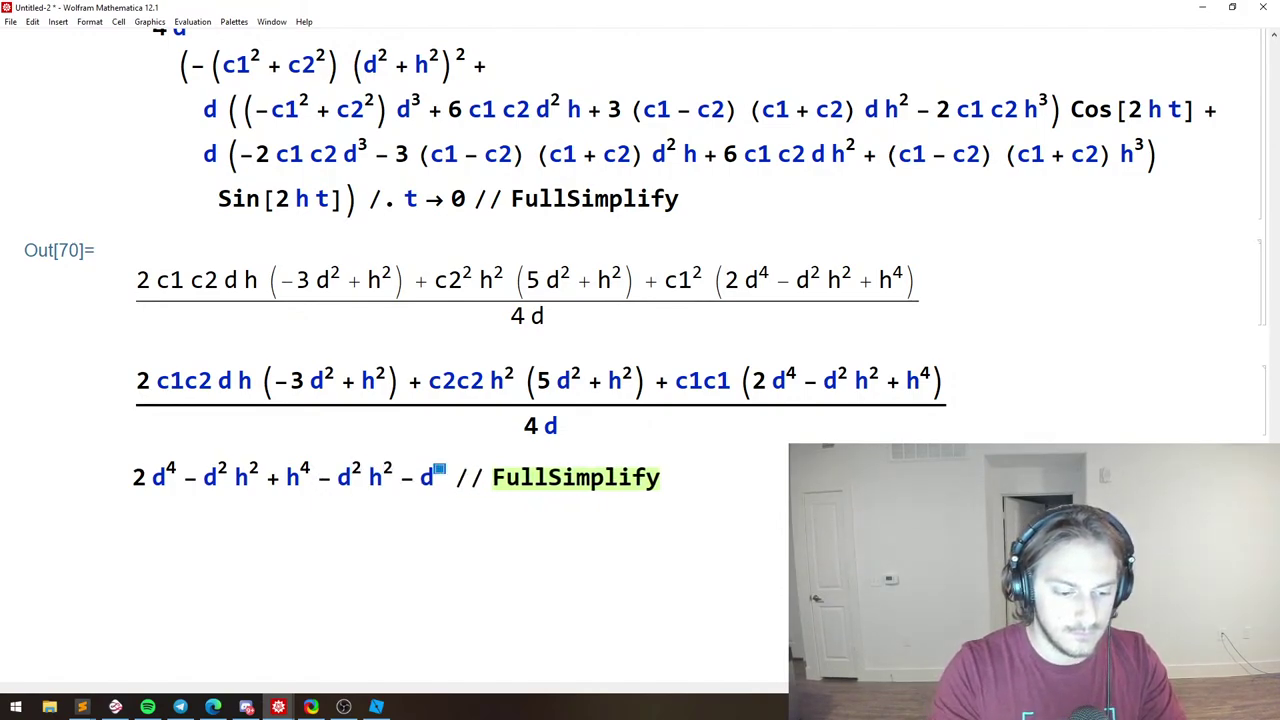
text(4)
key(shift+Return)
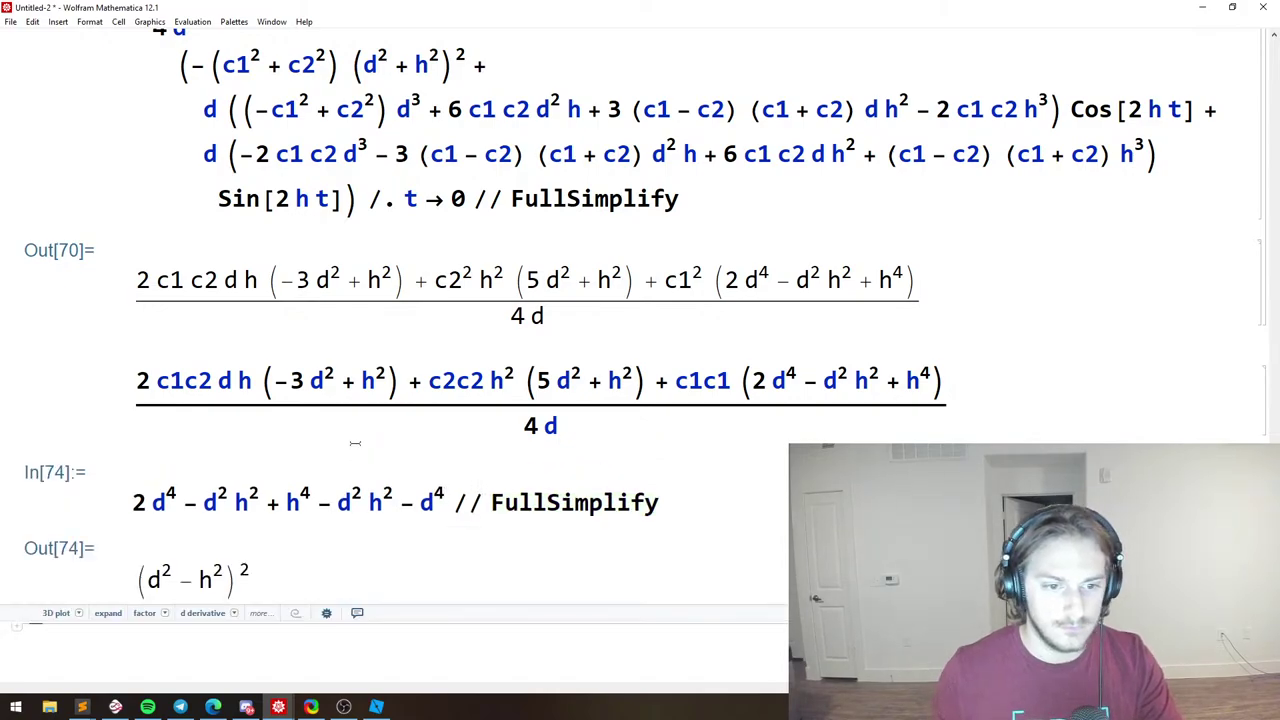
Copy the two subtracted terms into a new cell, make both positive as d^2 h^2 + d^4, and evaluate.
drag(326, 513, 445, 510)
key(ctrl+c)
scroll(300, 480, down, 3)
click(138, 483)
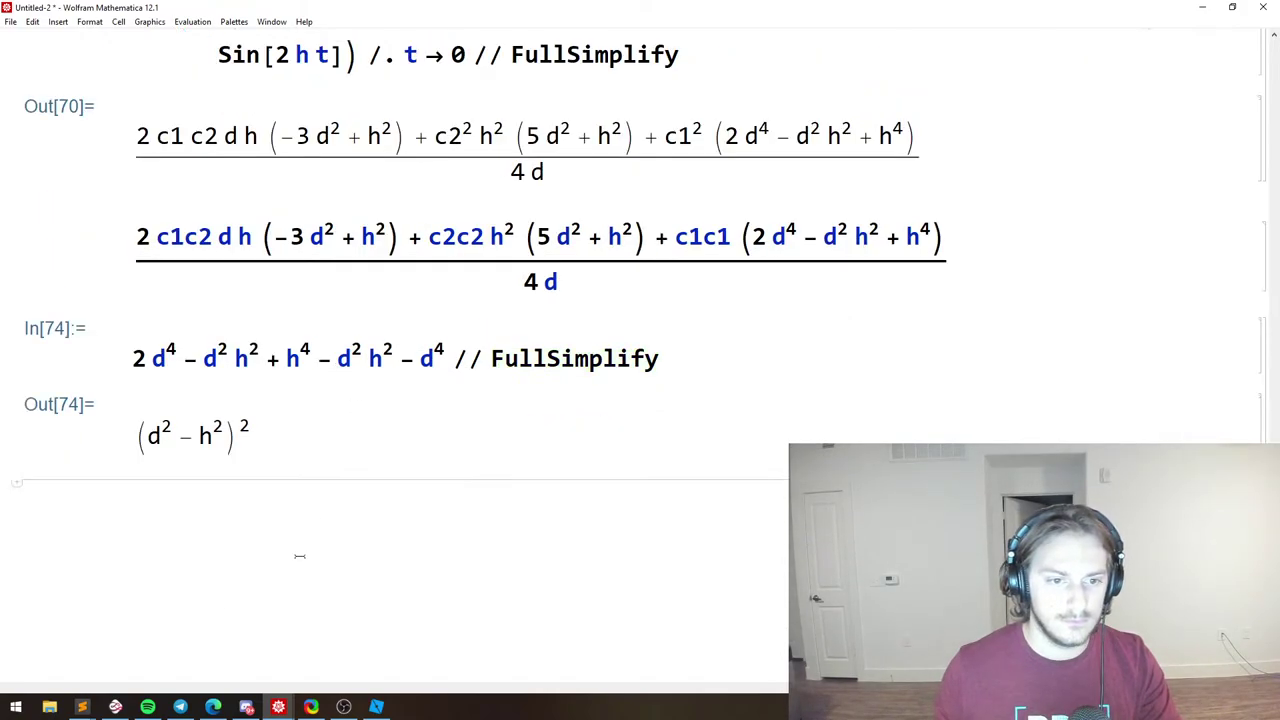
key(ctrl+v)
click(138, 508)
key(Delete)
click(206, 510)
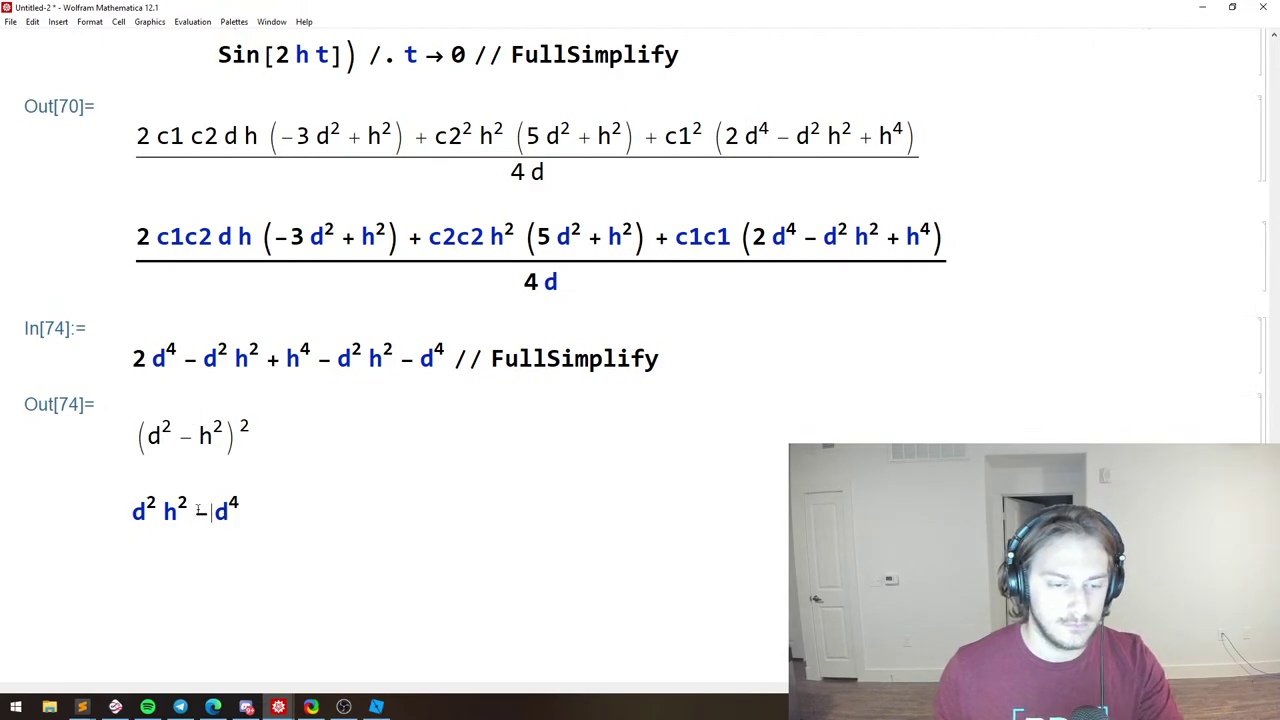
key(shift+Return)
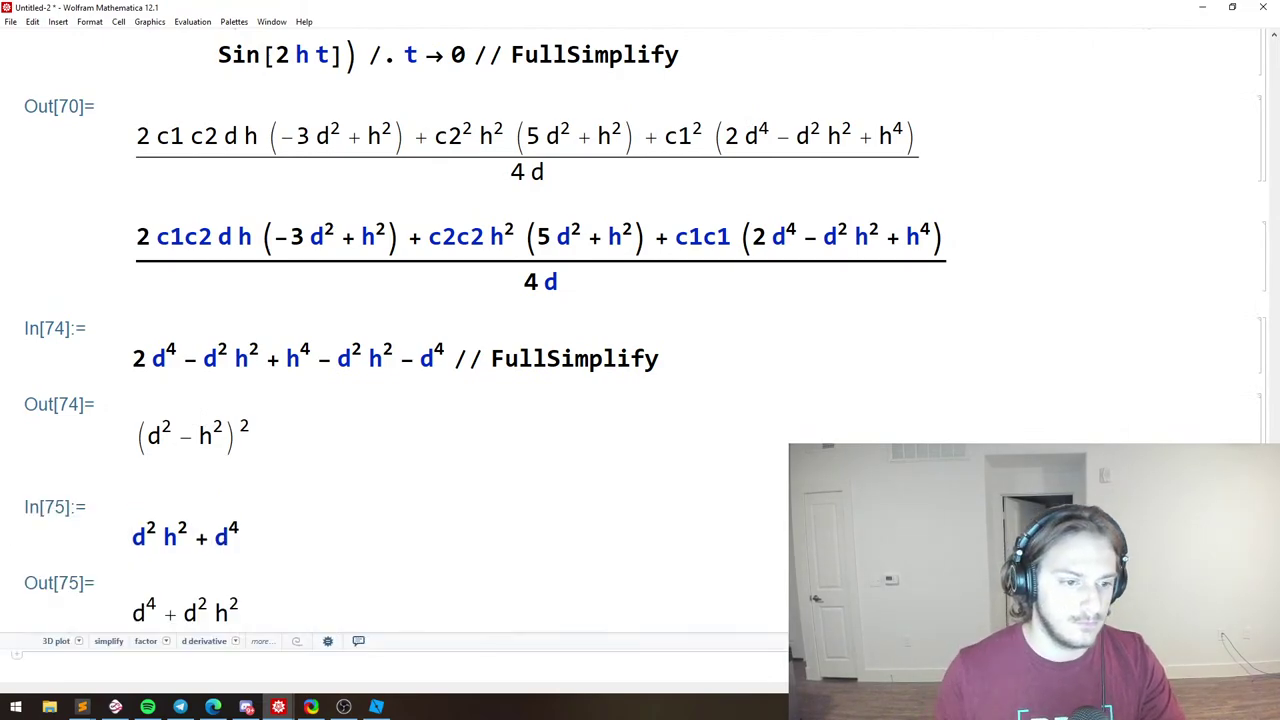
Apply FullSimplify to d^2 h^2 + d^4 and re-evaluate the cell.
click(316, 537)
text(/. /)
key(BackSpace)
key(BackSpace)
key(BackSpace)
text(/ Fu)
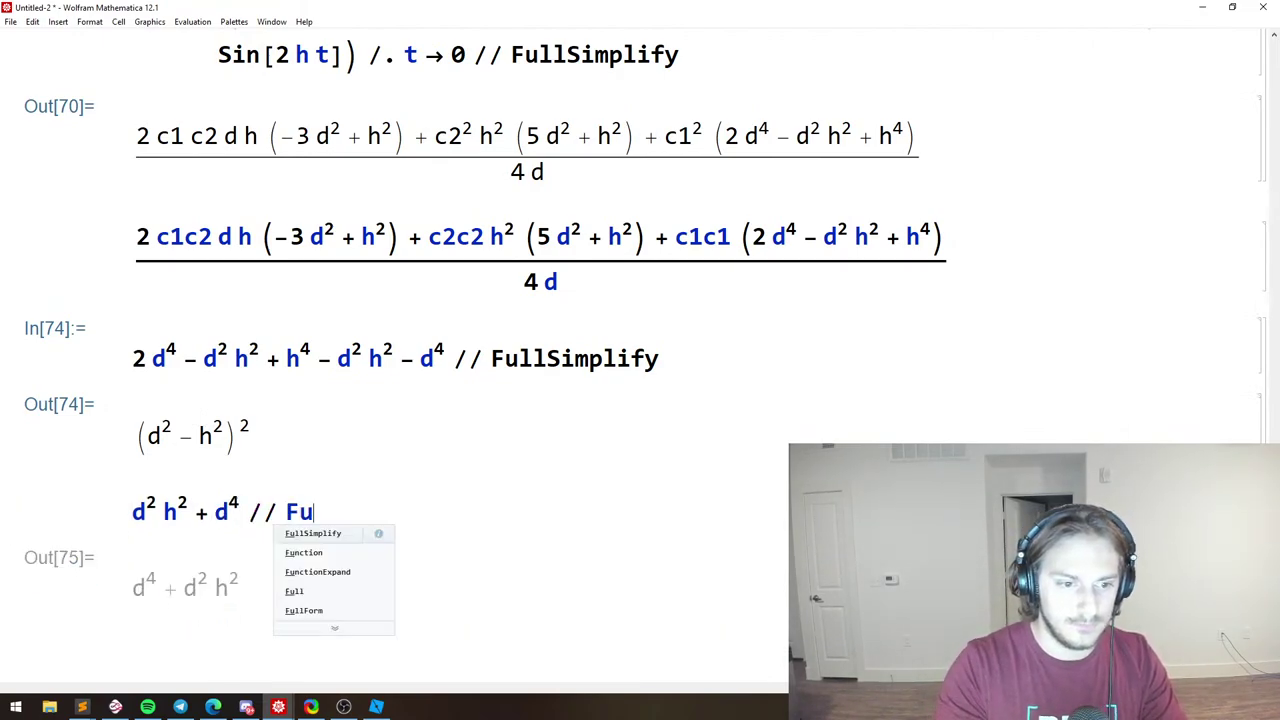
key(Return)
key(shift+Return)
Combine the two simplified outputs in a new cell as (d^2 - h^2)^2 + d^2 (d^2 + h^2) and evaluate it.
drag(338, 604, 1, 532)
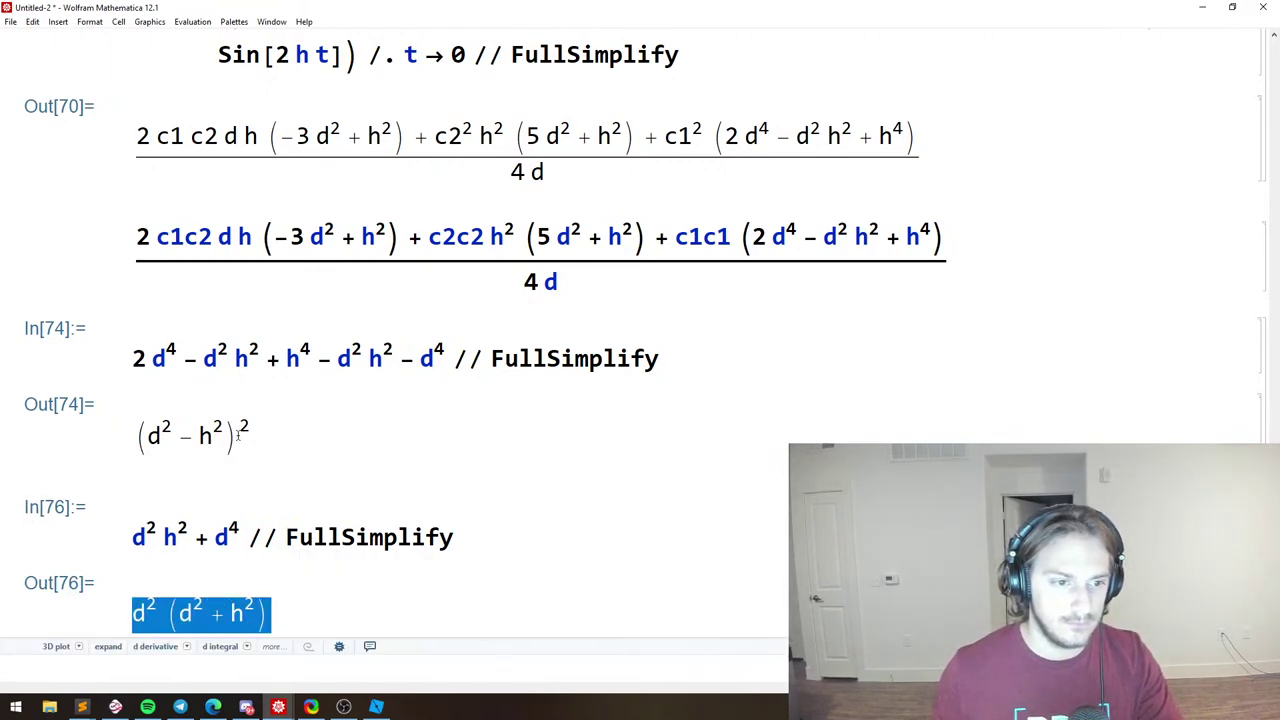
drag(307, 440, 132, 436)
key(ctrl+c)
scroll(284, 463, down, 1)
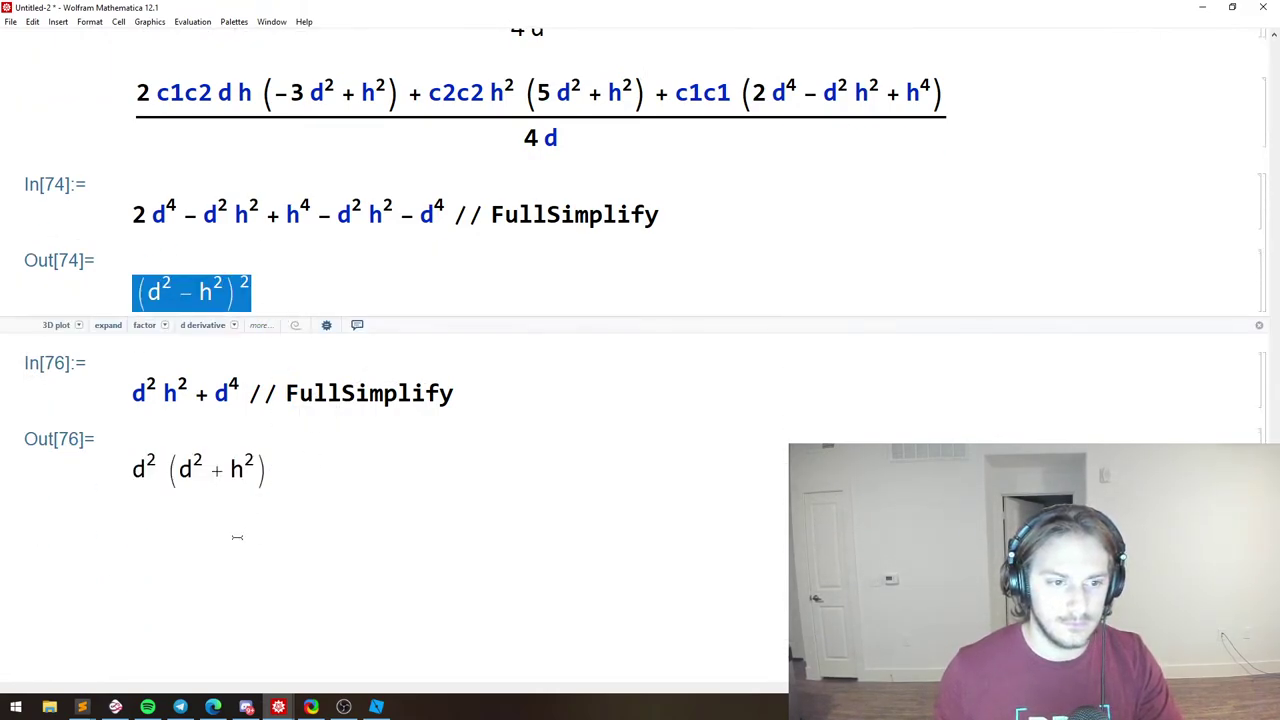
click(237, 532)
key(ctrl+v)
drag(341, 456, 134, 470)
click(328, 551)
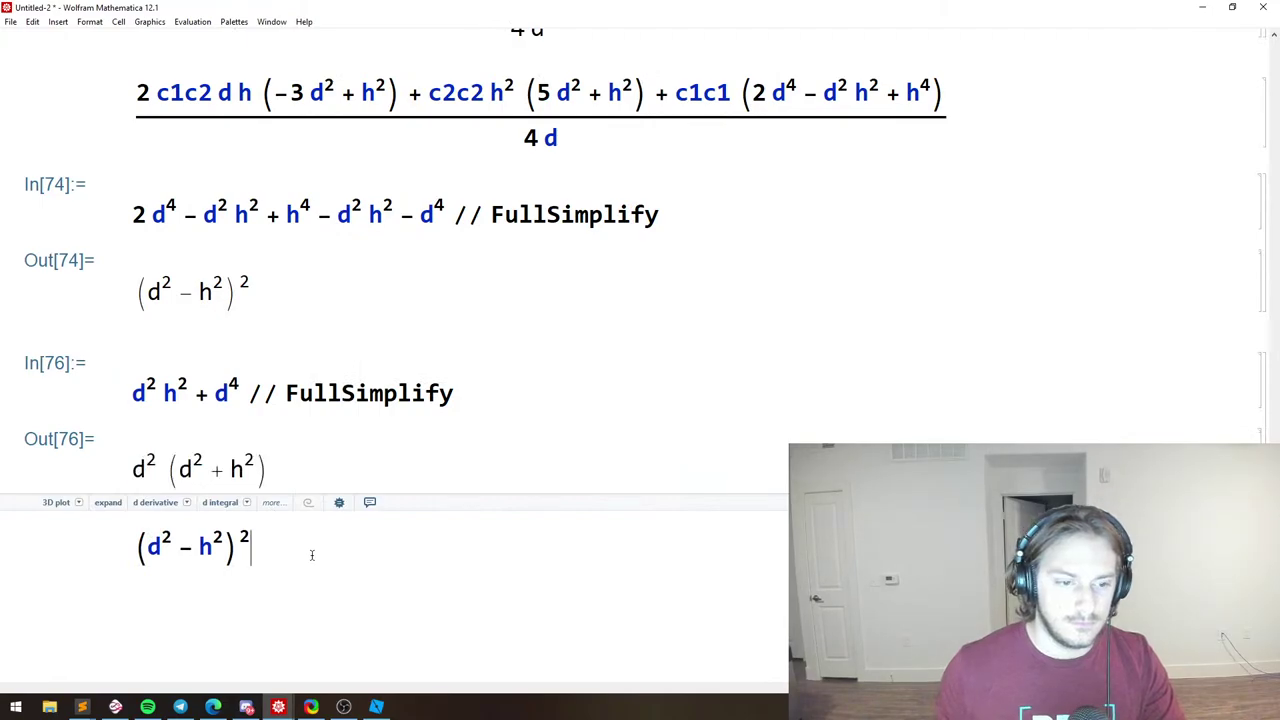
text(+)
key(ctrl+v)
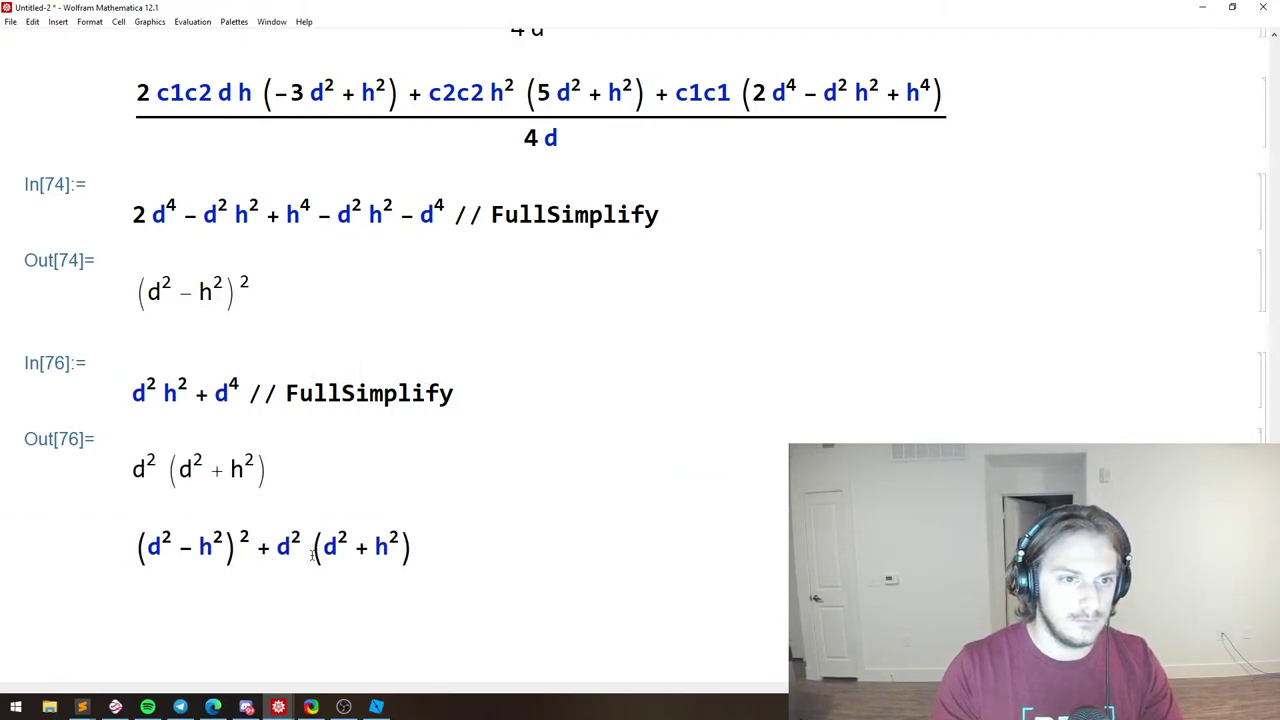
key(shift+Return)
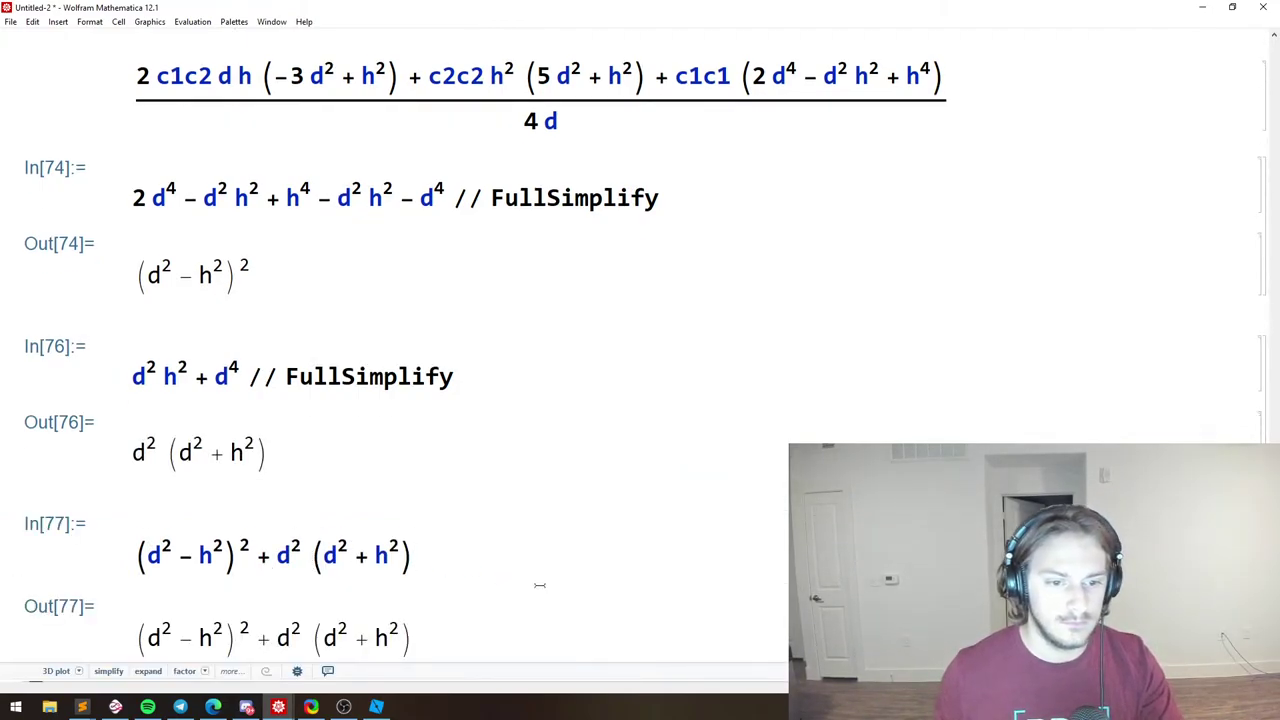
Apply FullSimplify to the combined factored sum and evaluate it.
click(537, 583)
text(// FullSimplify)
key(shift+Return)
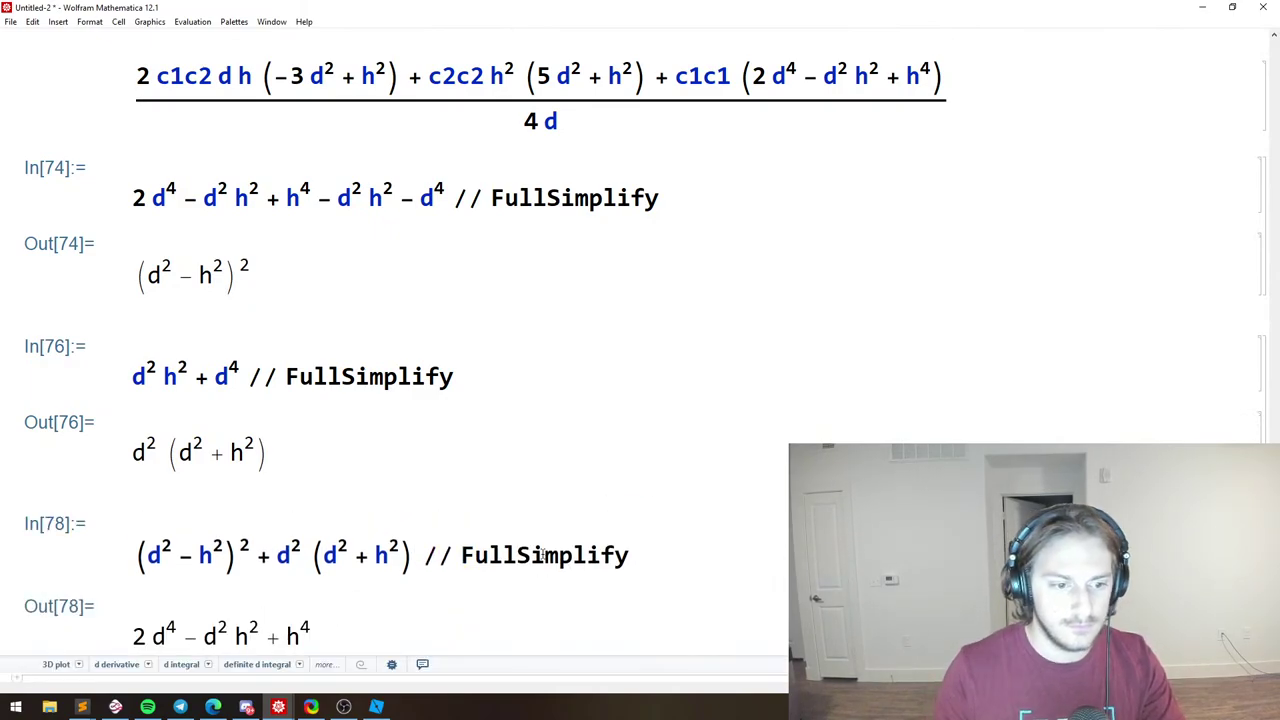
triple_click(261, 623)
Test whether the combined factored sum equals the c1c1 factor of the rewritten fraction using ==.
scroll(465, 227, up, 1)
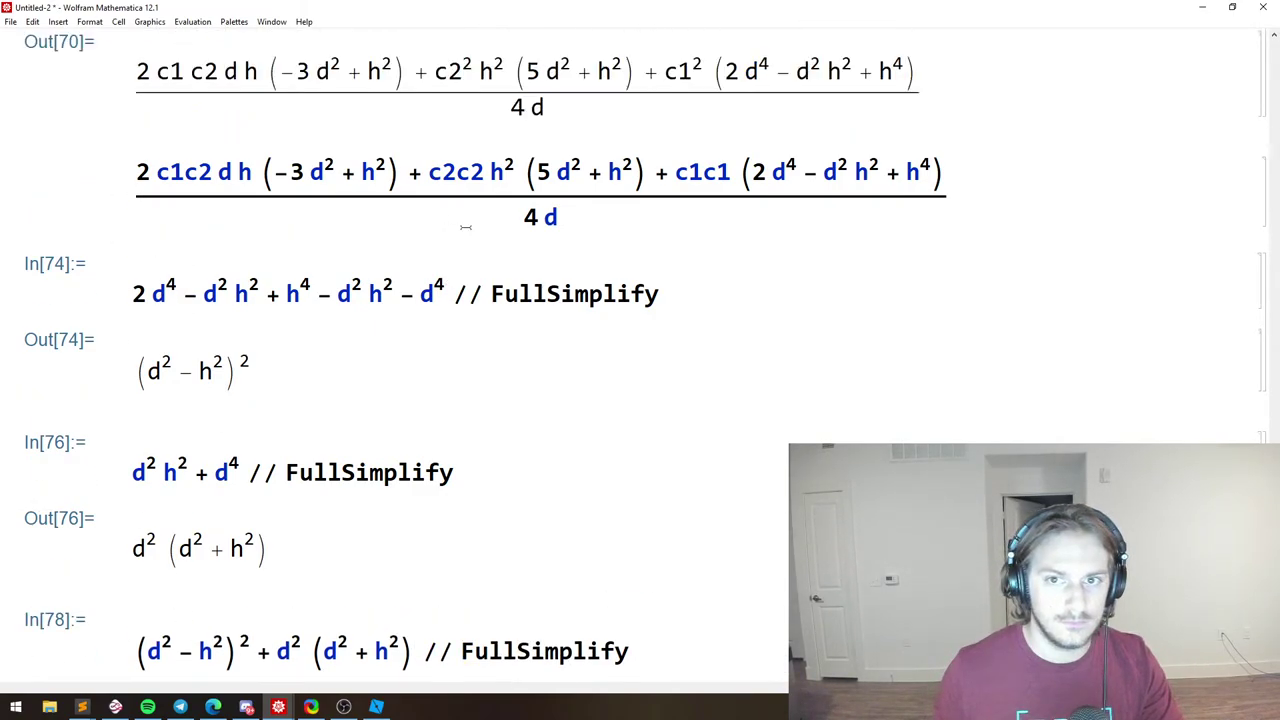
mouse_move(753, 174)
mouse_down()
mouse_move(931, 178)
mouse_move(750, 176)
mouse_up()
scroll(729, 194, down, 1)
click(422, 507)
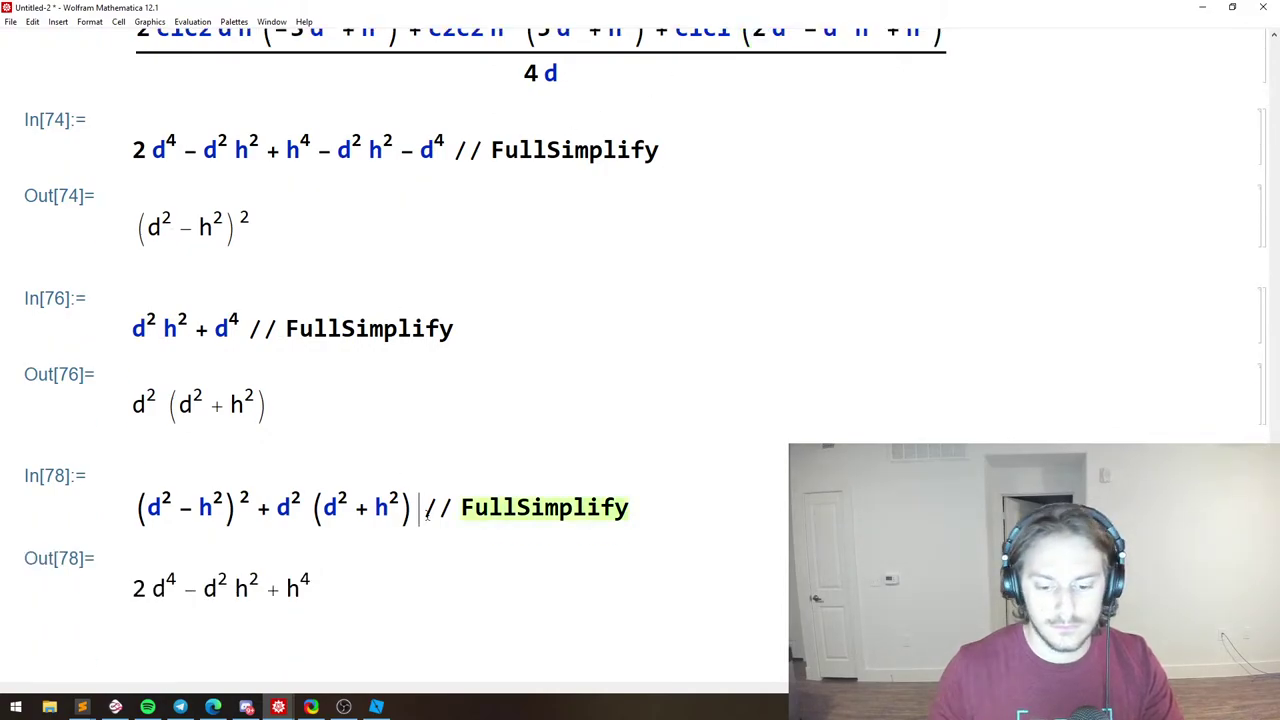
text(==)
key(ctrl+v)
key(shift+Return)
Strip the equality test and FullSimplify from the combined factored sum and re-evaluate it on its own.
drag(423, 508, 640, 508)
key(BackSpace)
drag(416, 528, 697, 528)
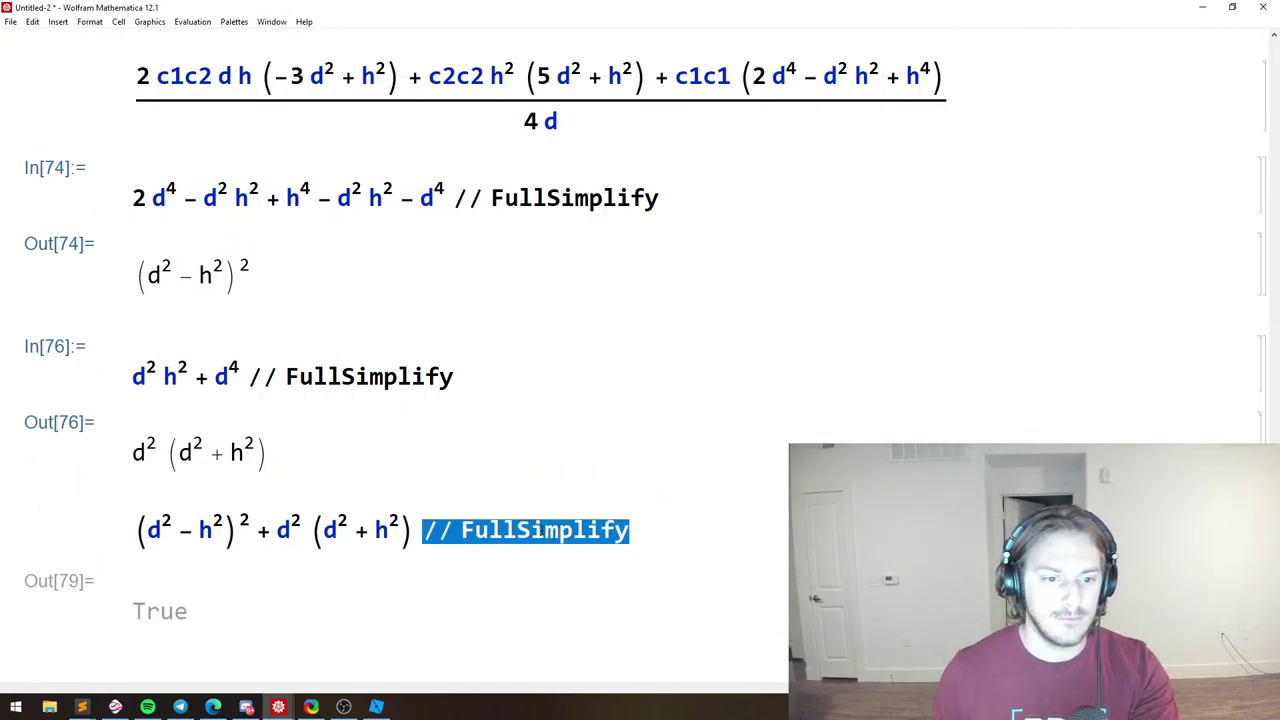
key(shift+Return)
drag(423, 545, 666, 546)
key(BackSpace)
key(shift+Return)
Duplicate the rewritten c1c2, c2c2 and c1c1 fraction over 4 d into a new cell below the combined factored sum.
drag(416, 555, 198, 479)
scroll(640, 428, up, 1)
drag(983, 198, 368, 300)
key(ctrl+x)
scroll(414, 543, down, 3)
click(414, 543)
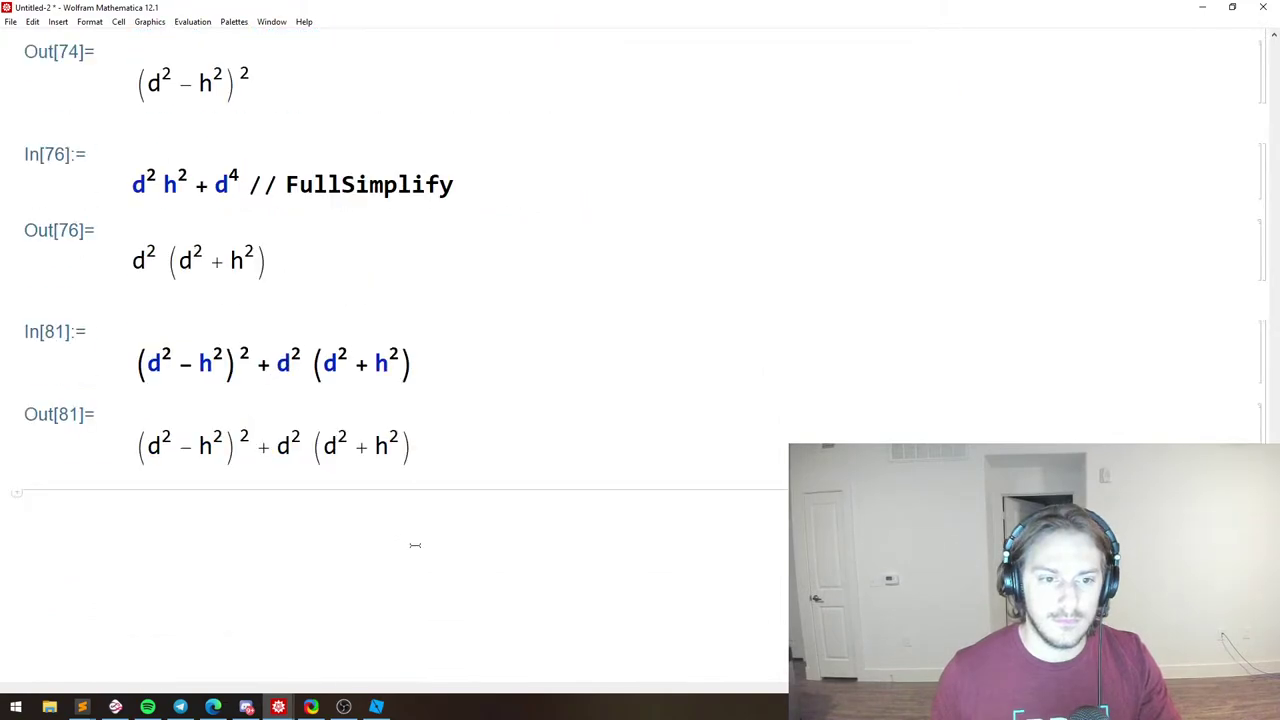
key(ctrl+v)
Replace the c1c1 factor in the duplicated fraction with (d^2 - h^2)^2 + d^2 (d^2 + h^2).
drag(455, 364, 20, 353)
double_click(750, 521)
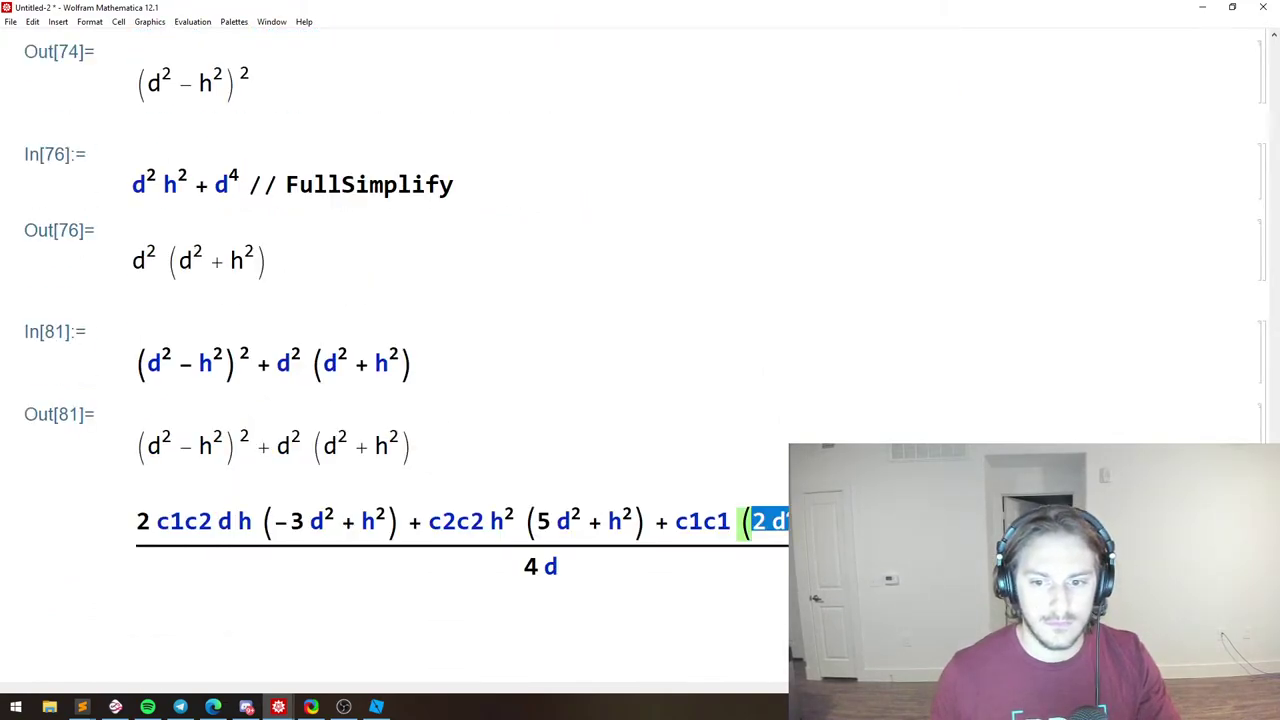
key(ctrl+v)
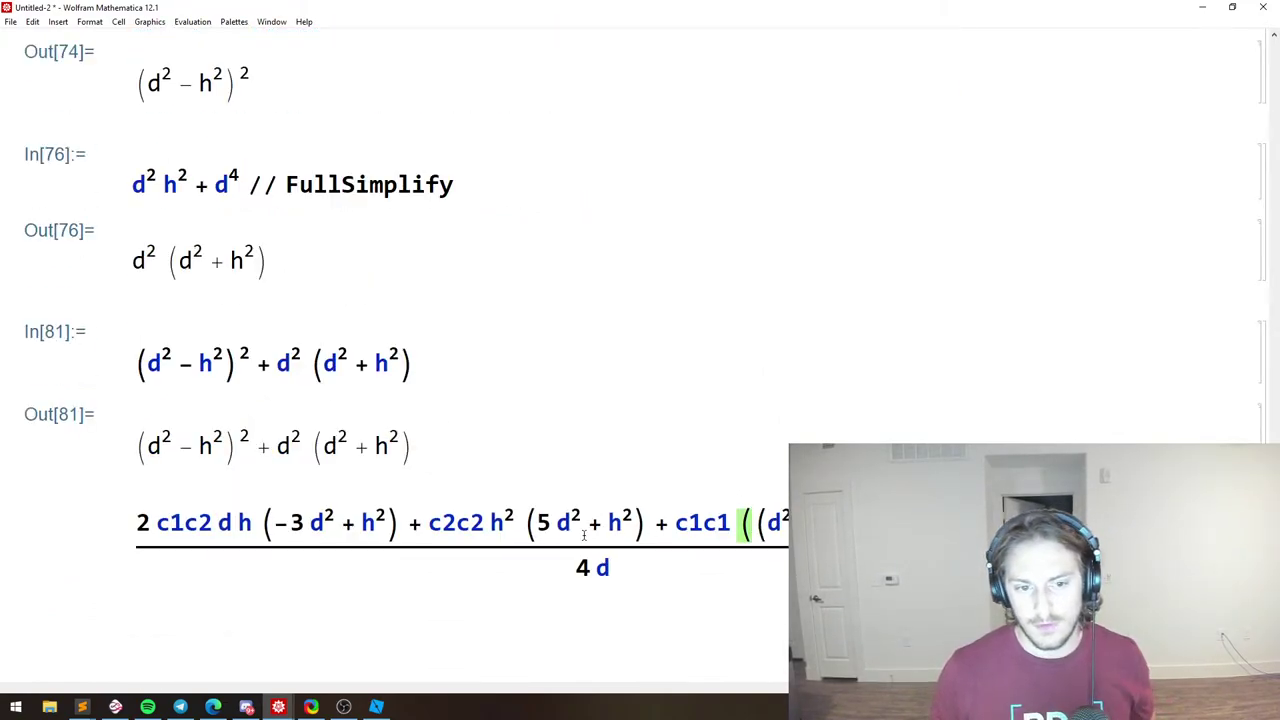
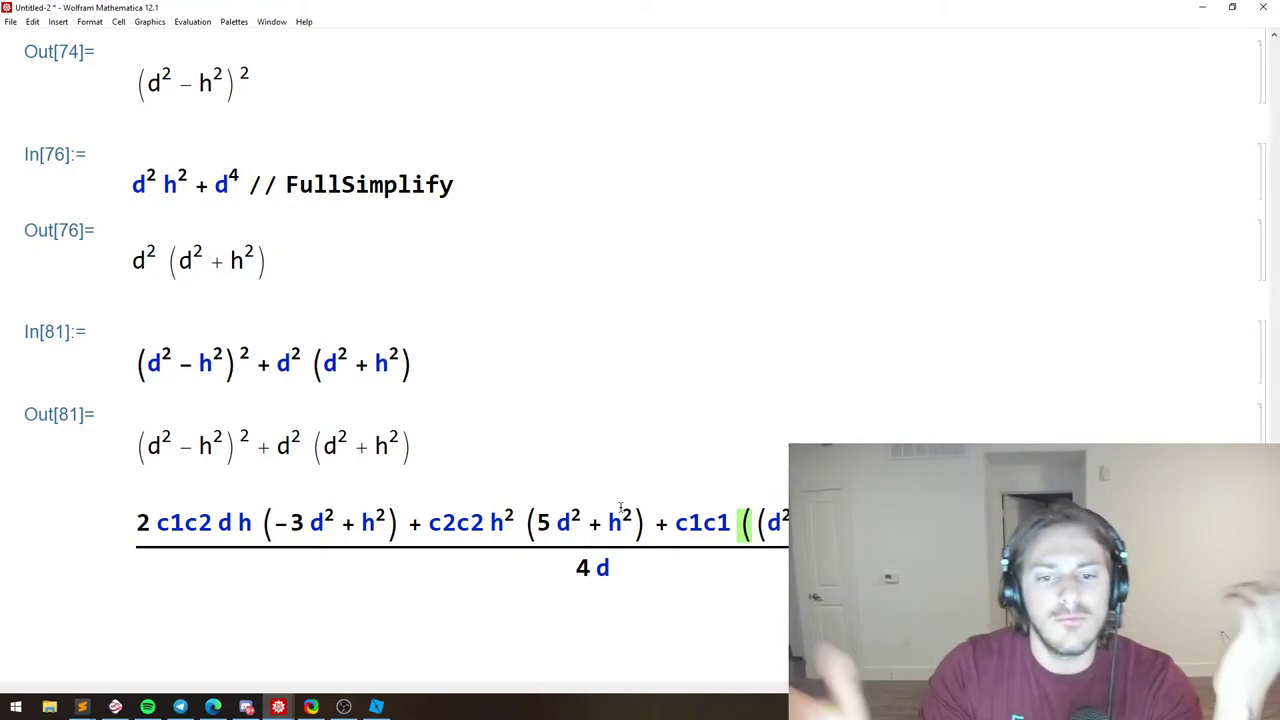
Examine the coefficients of the c1c2 and c2c2 factors in the new fraction against the earlier outputs above it.
click(536, 522)
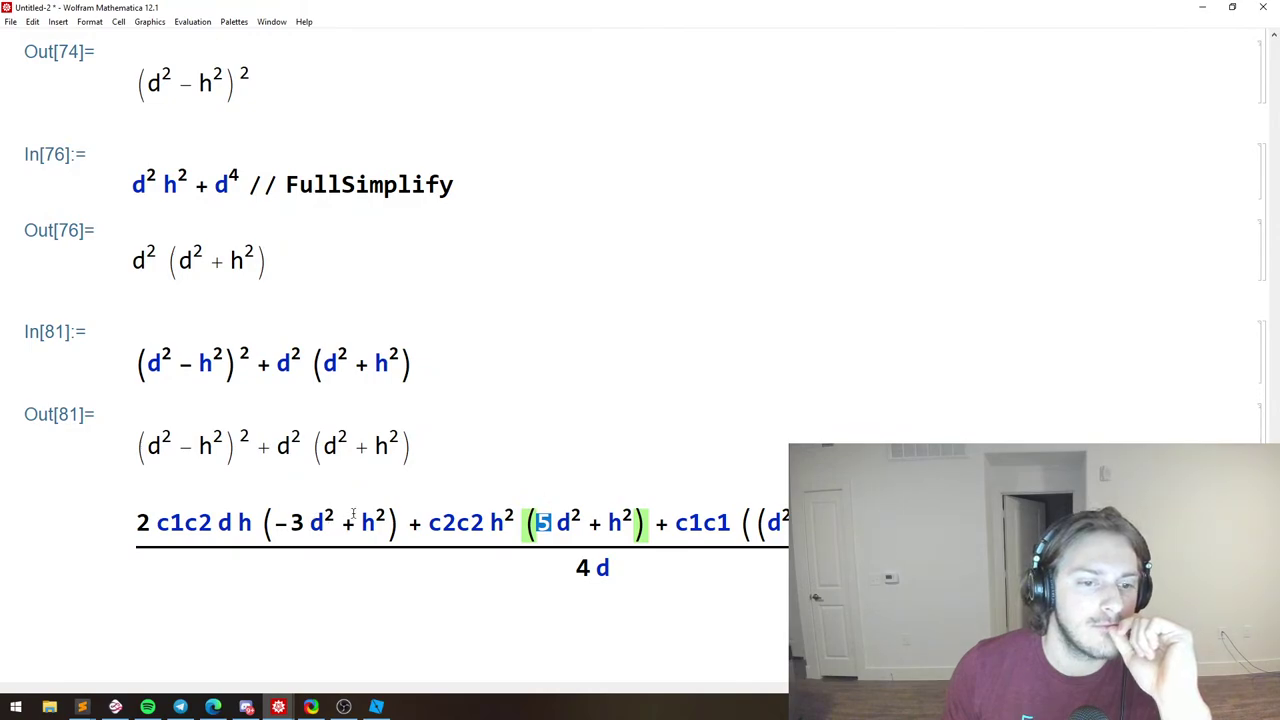
click(297, 522)
click(326, 524)
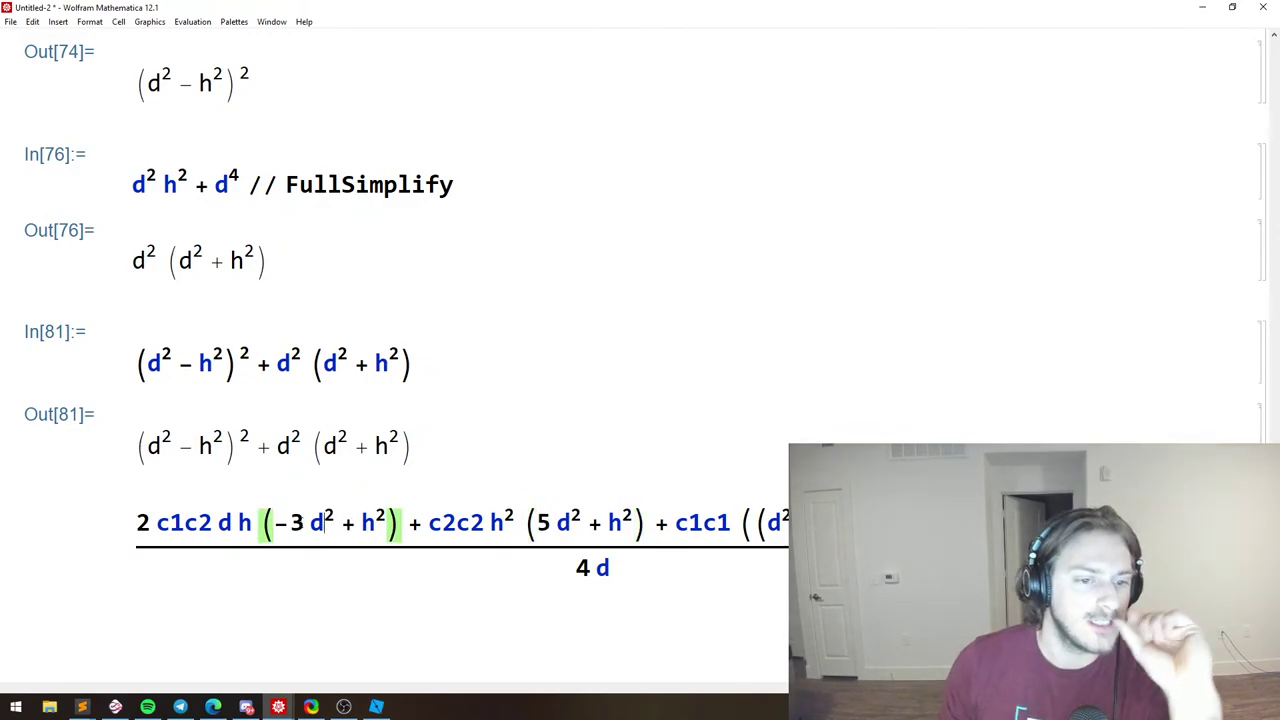
drag(284, 524, 312, 530)
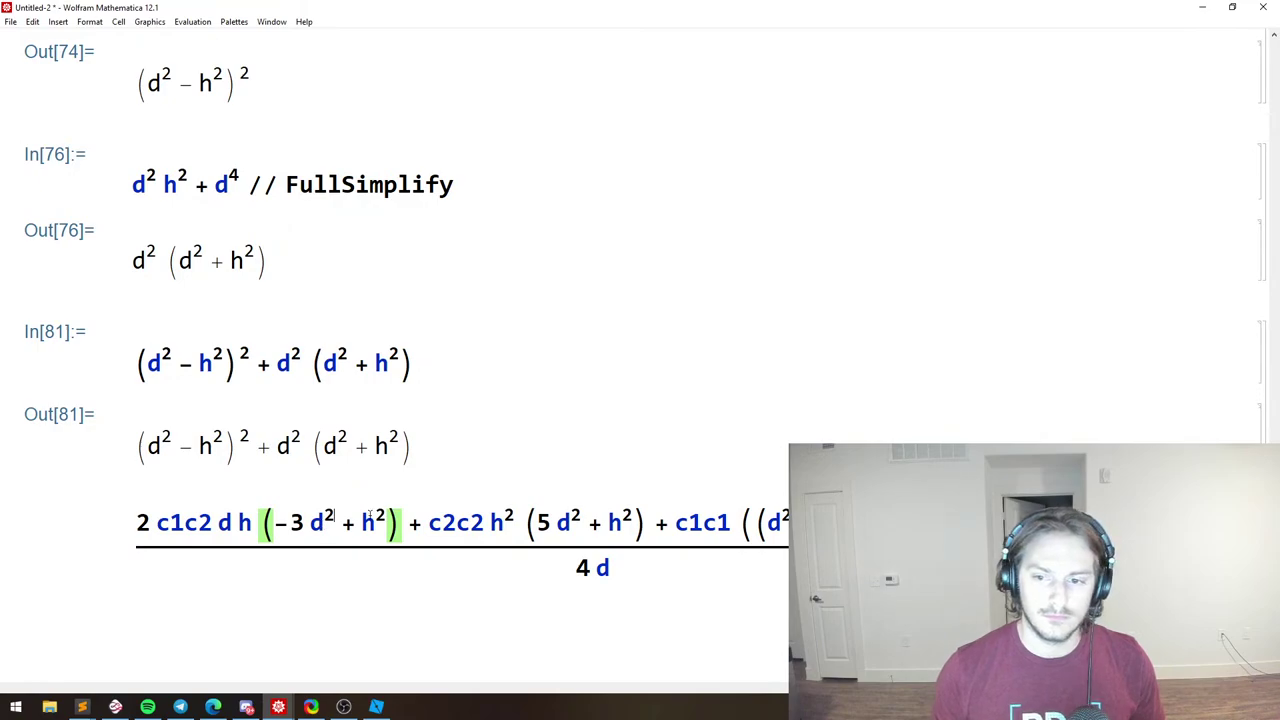
scroll(498, 545, up, 3)
scroll(511, 511, down, 2)
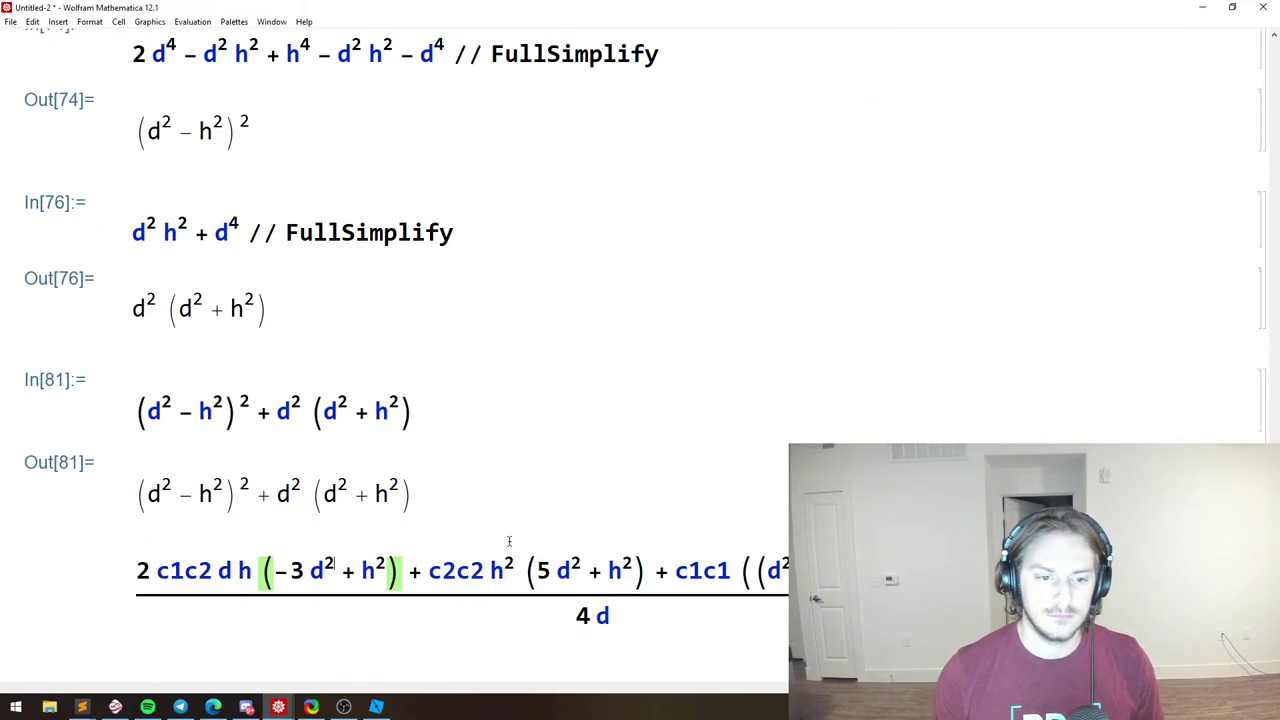
scroll(468, 532, up, 7)
scroll(384, 540, down, 6)
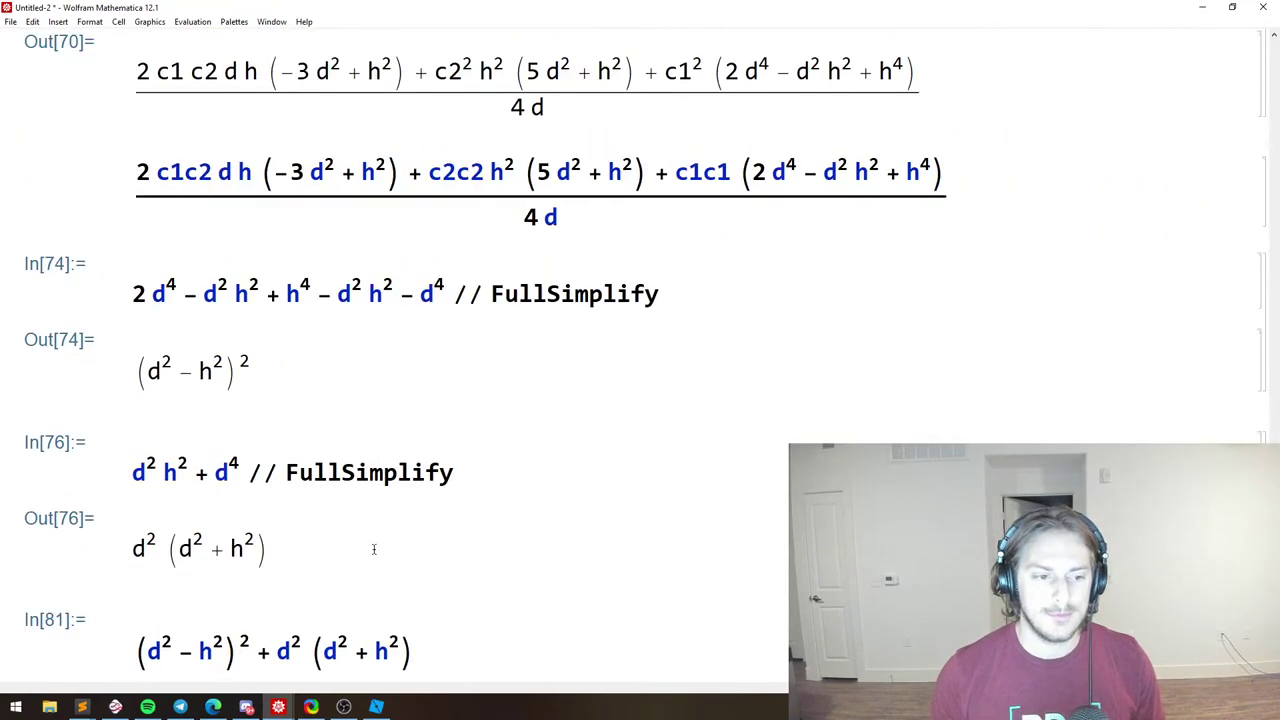
scroll(383, 545, down, 5)
scroll(350, 400, up, 2)
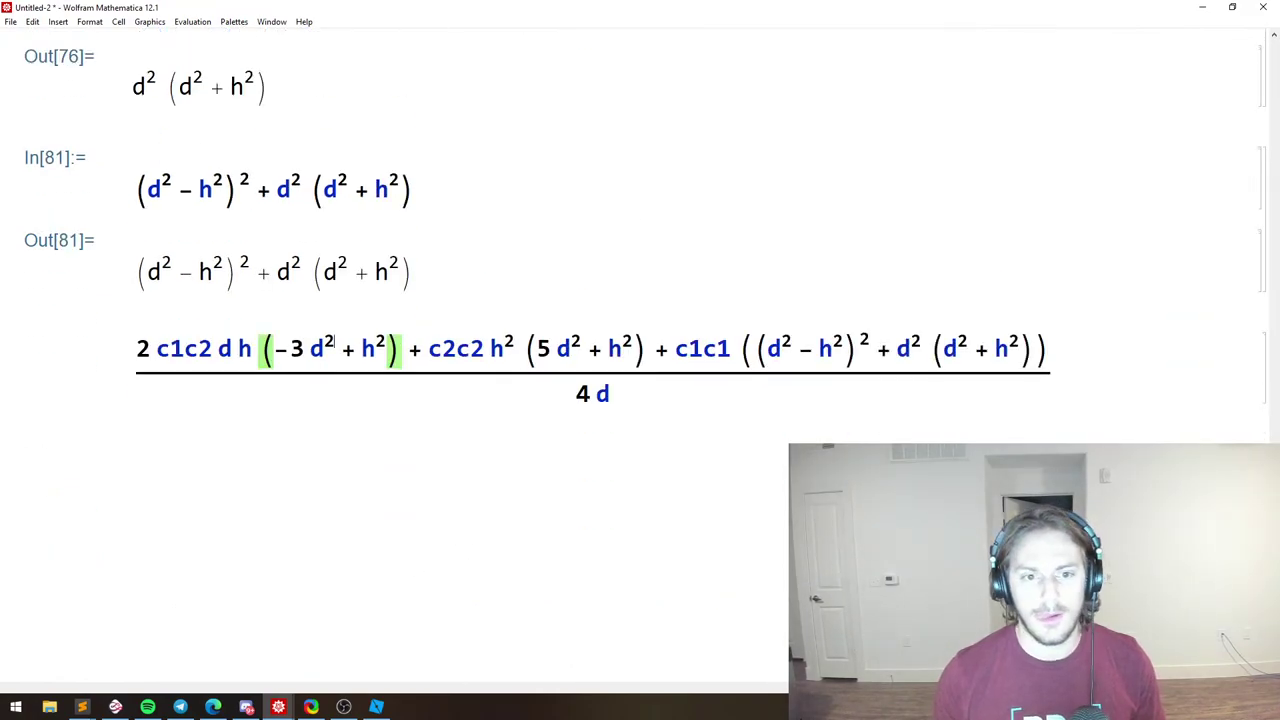
scroll(334, 338, down, 1)
drag(1075, 355, 90, 325)
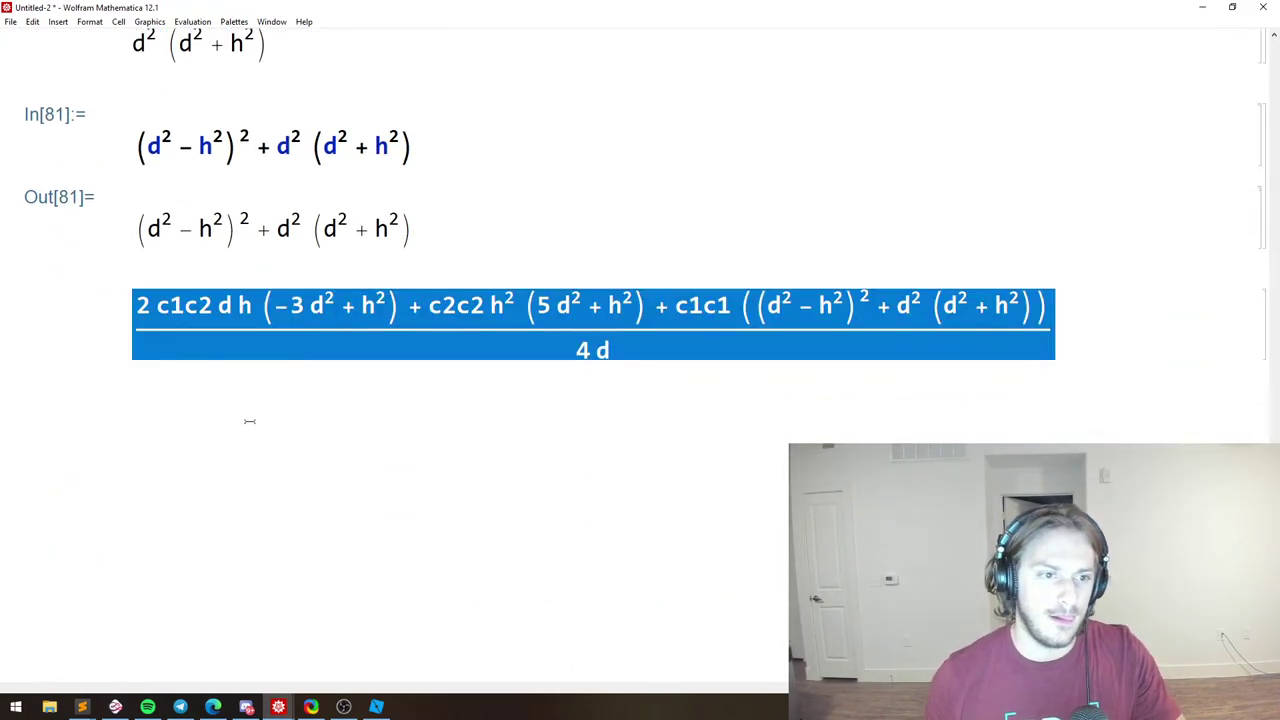
Check the livestream dashboard and chat in YouTube Studio and return to the Mathematica notebook.
key(alt+Tab)
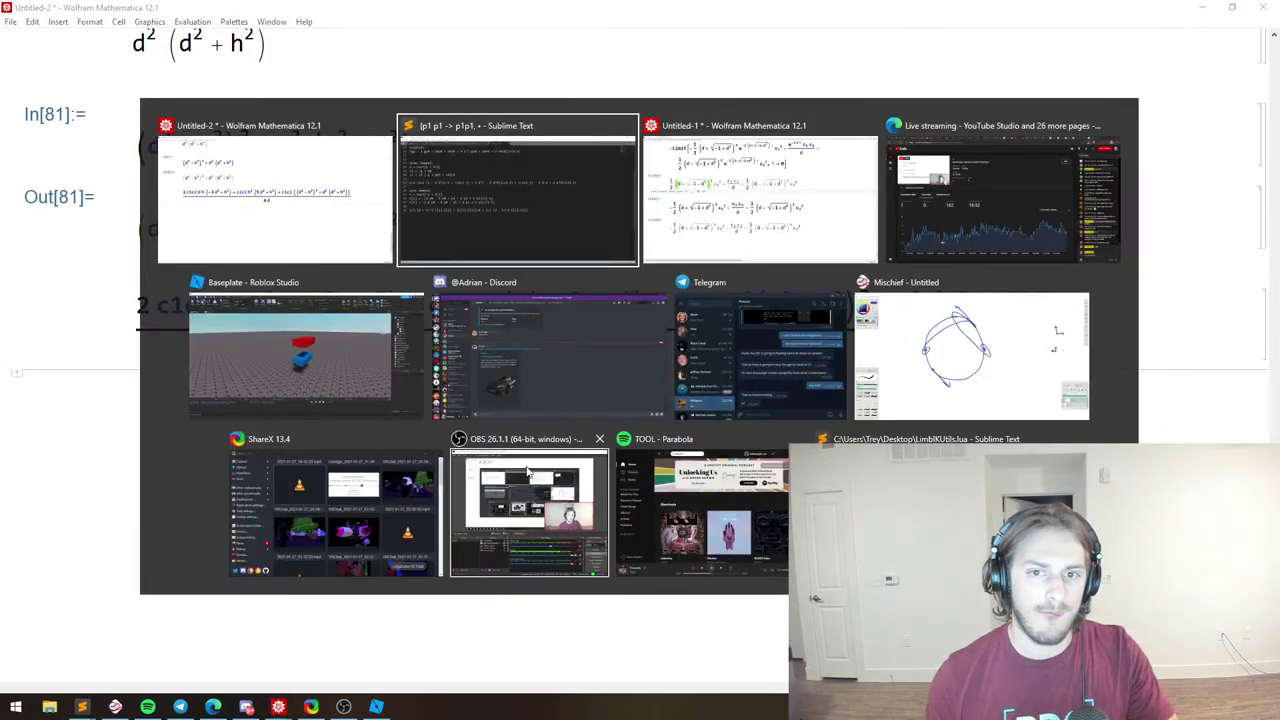
click(488, 367)
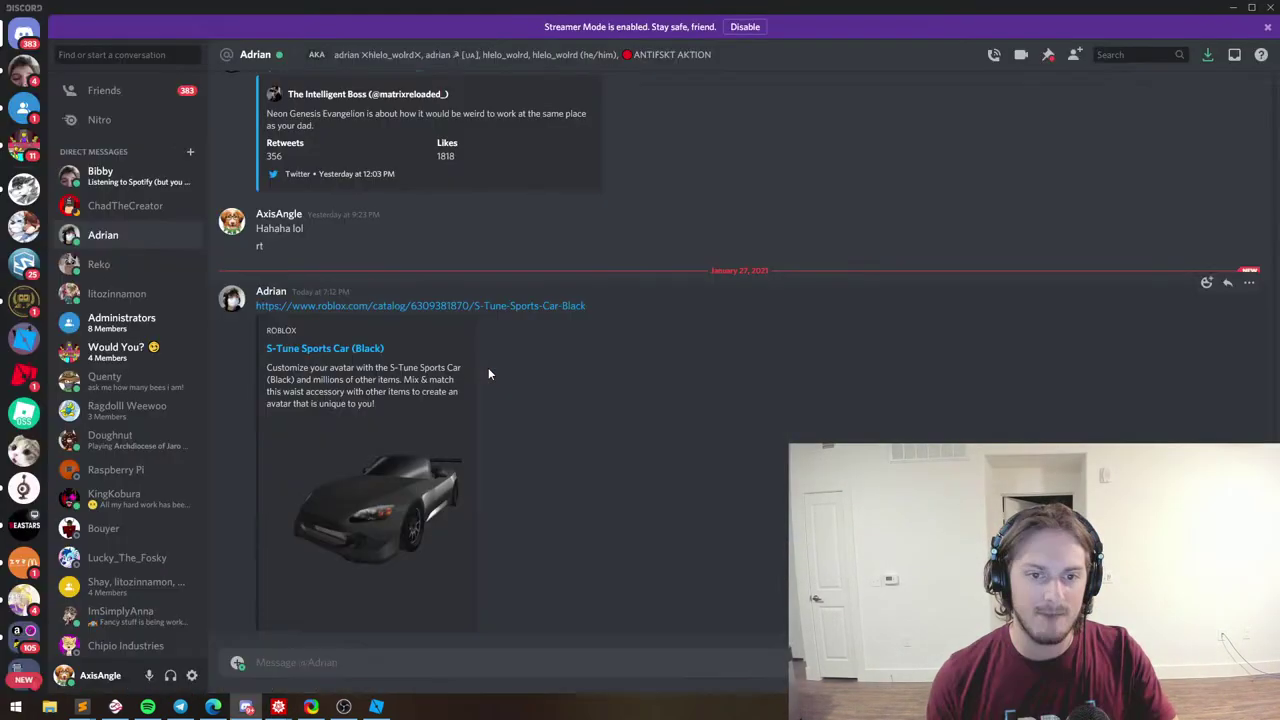
key(alt+Tab)
key(alt+Tab)
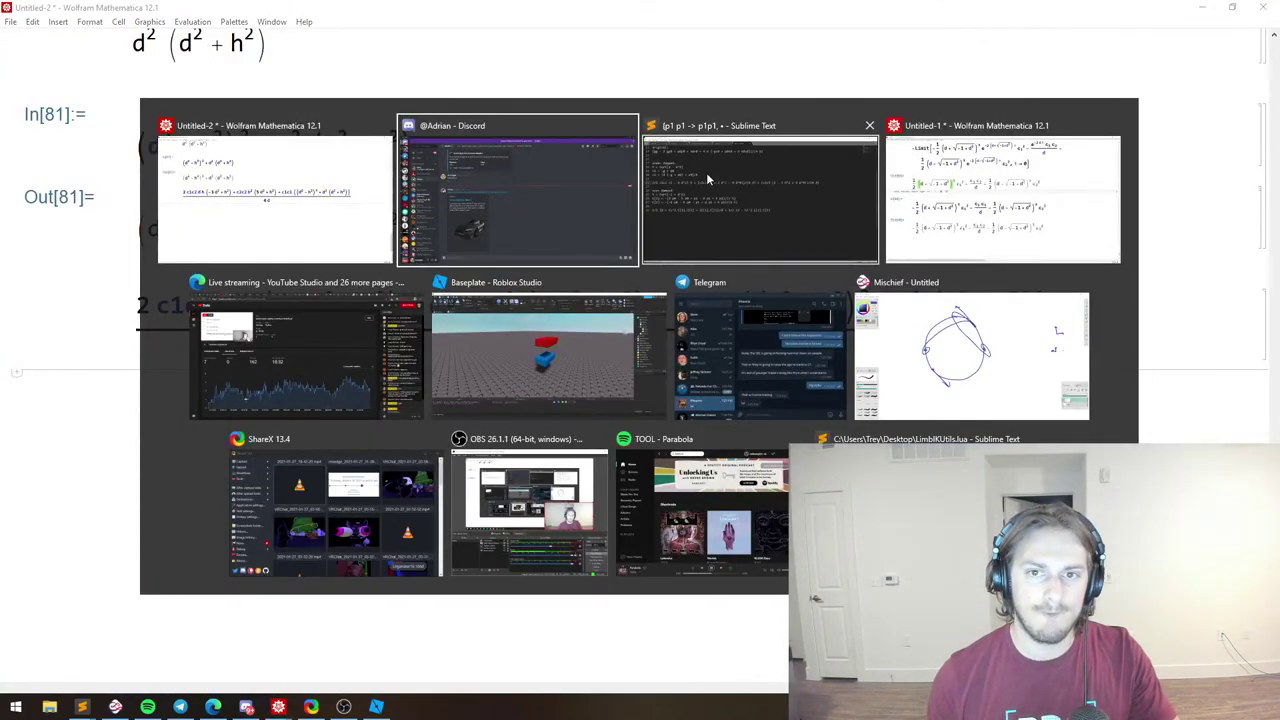
click(351, 357)
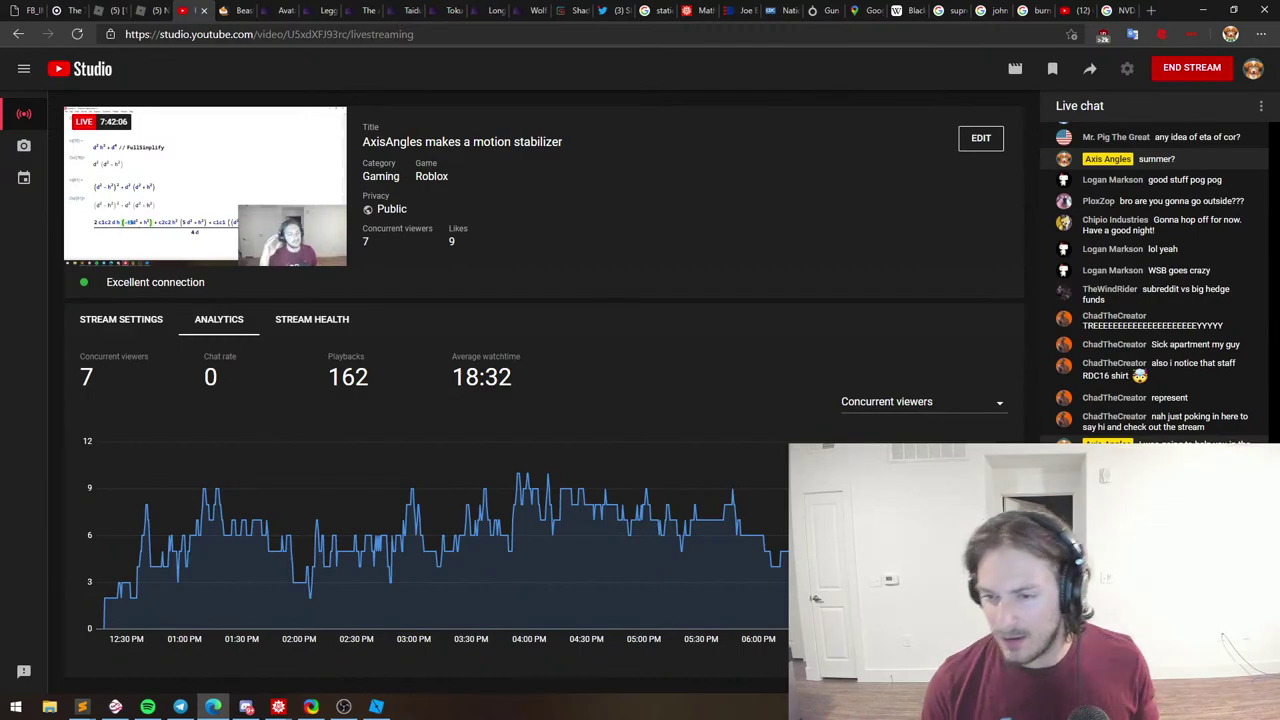
key(alt+Tab)
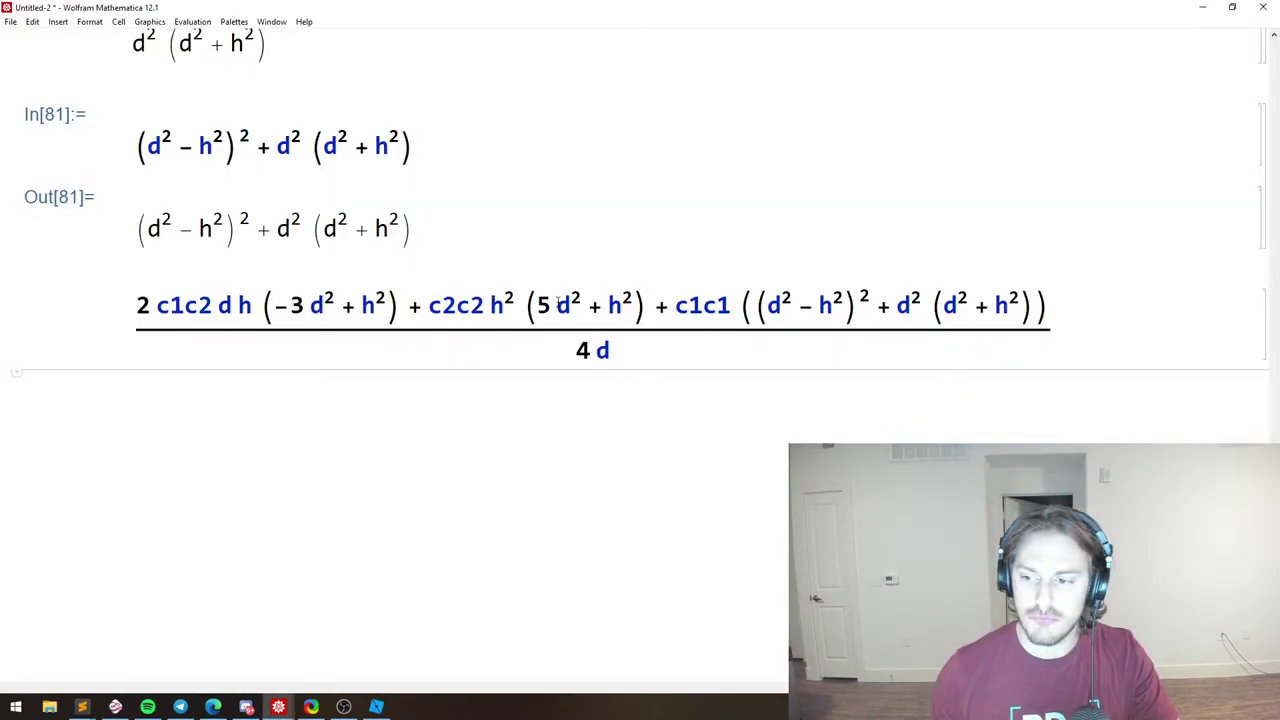
Look over the whole numerator of the new fraction, comparing its c1c2, c2c2 and c1c1 terms.
drag(87, 307, 857, 308)
click(857, 308)
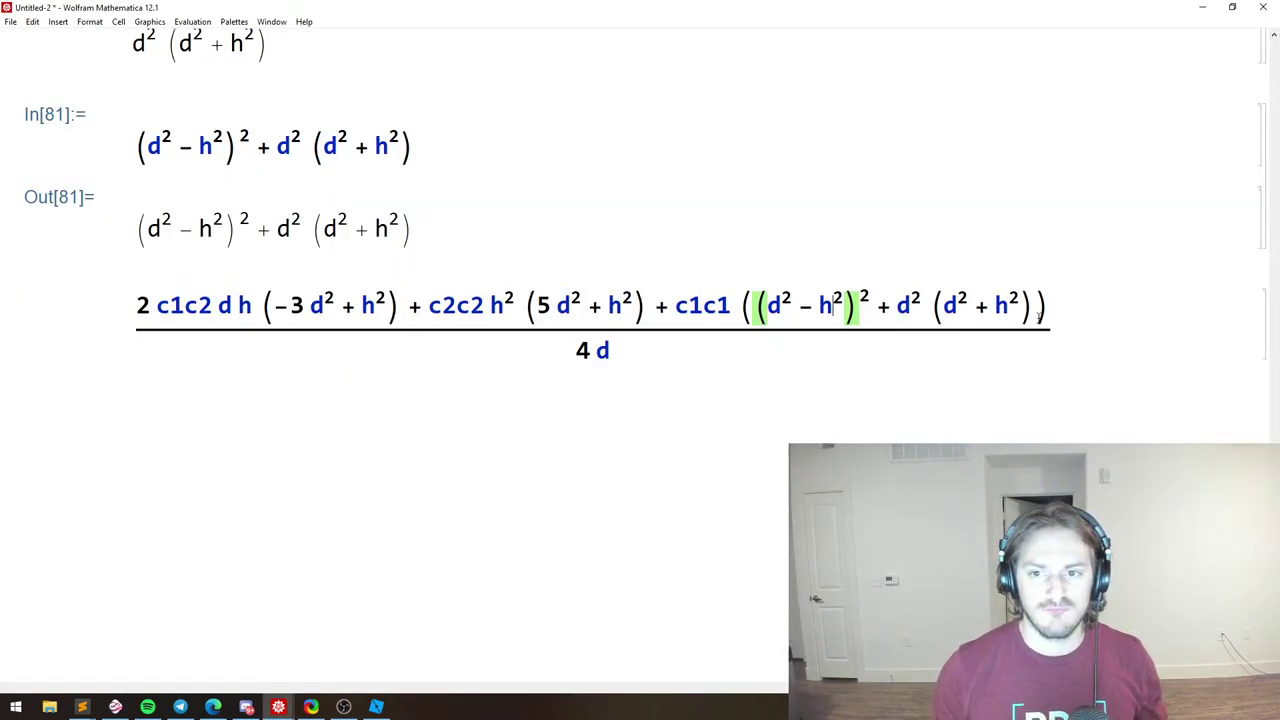
triple_click(723, 304)
click(425, 305)
drag(121, 308, 914, 305)
click(914, 295)
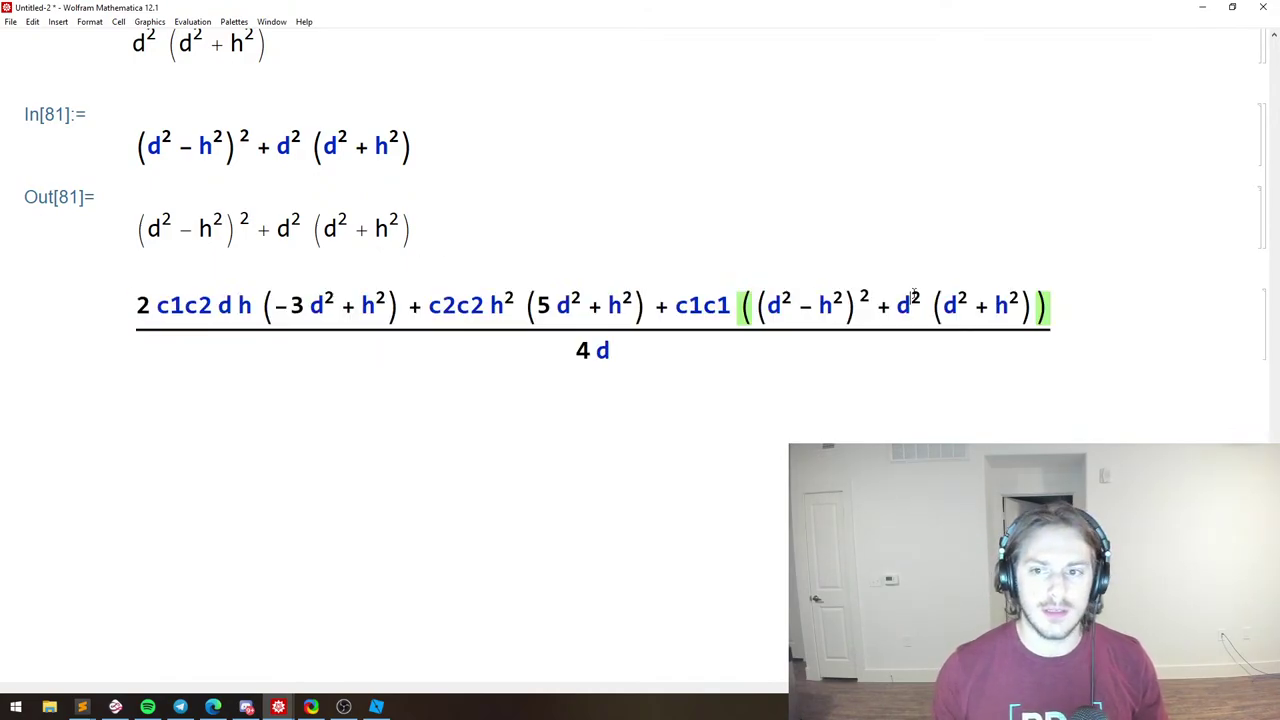
drag(1082, 325, 384, 270)
click(549, 308)
scroll(497, 326, up, 2)
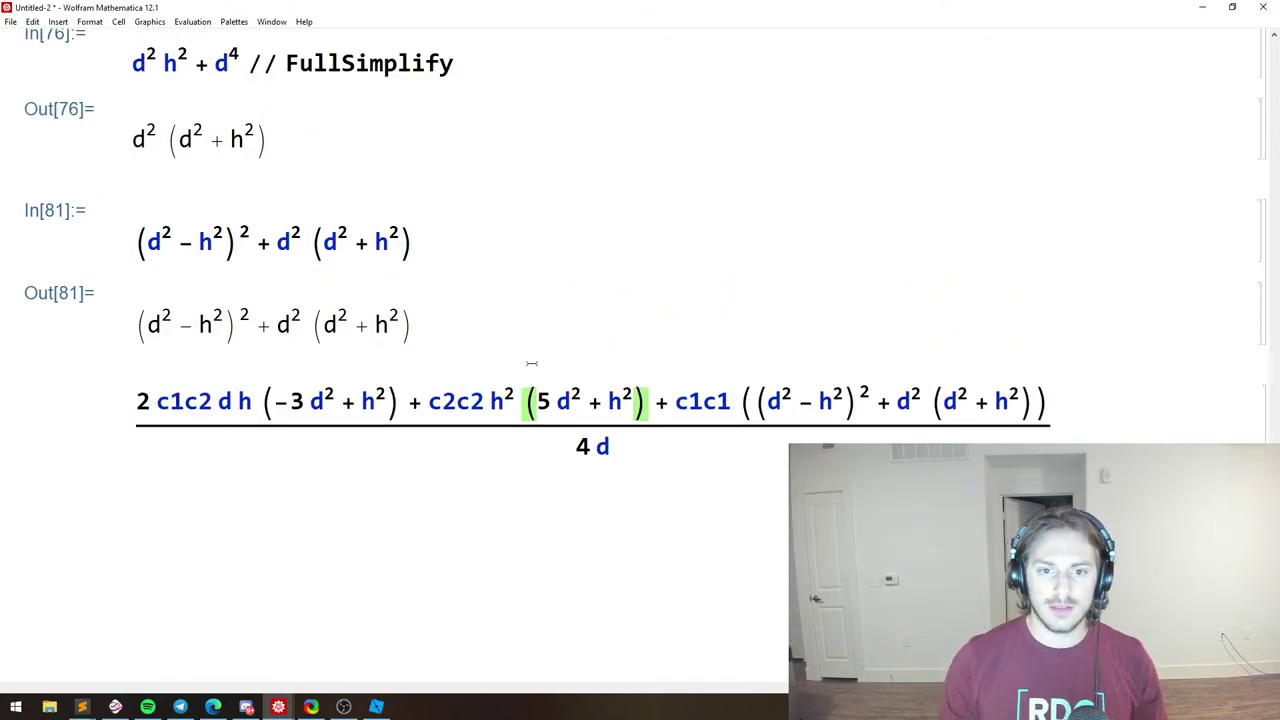
Try changing the d^2 coefficient in the c2c2 factor to 4 and undo the change.
drag(536, 398, 629, 406)
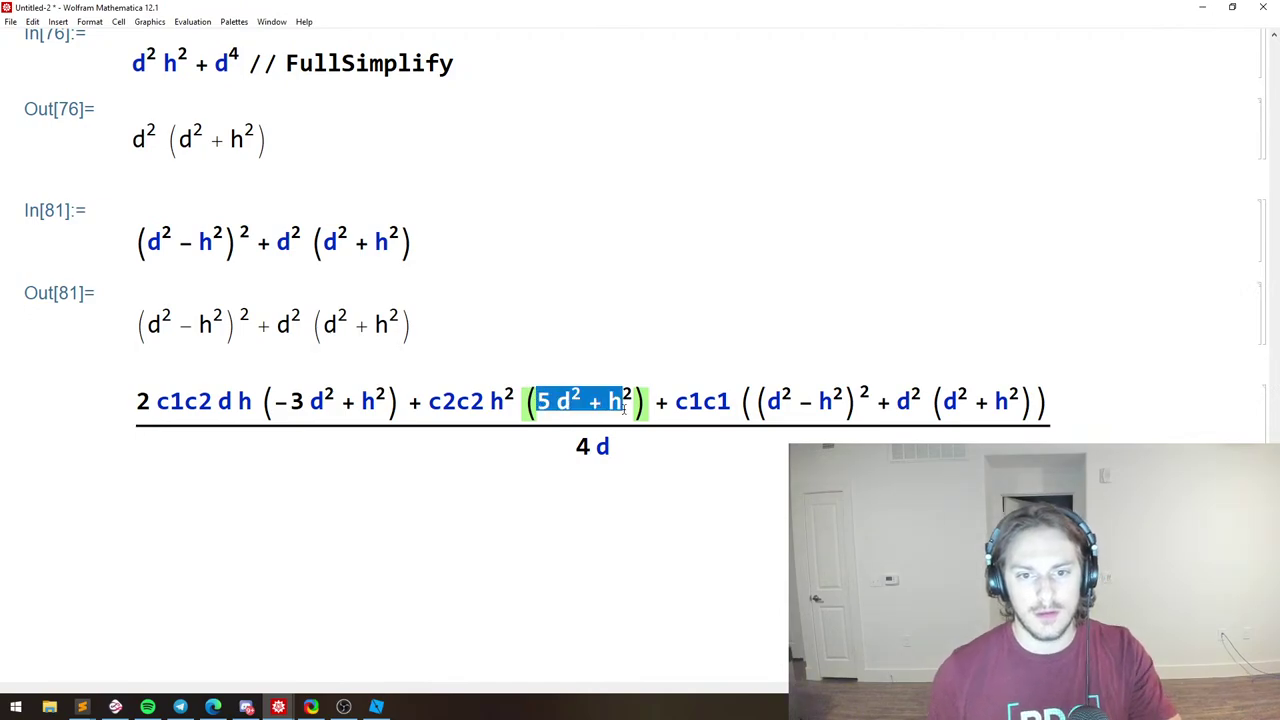
click(628, 406)
drag(536, 408, 668, 406)
click(622, 406)
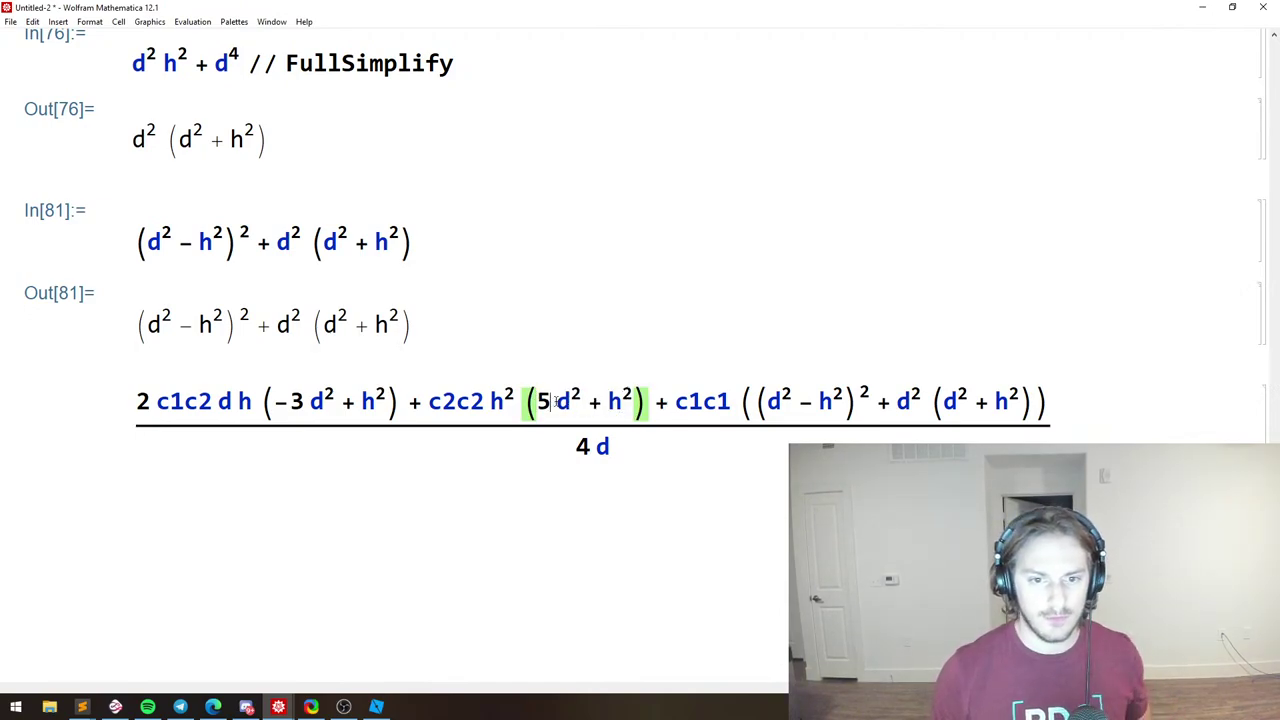
drag(538, 408, 523, 408)
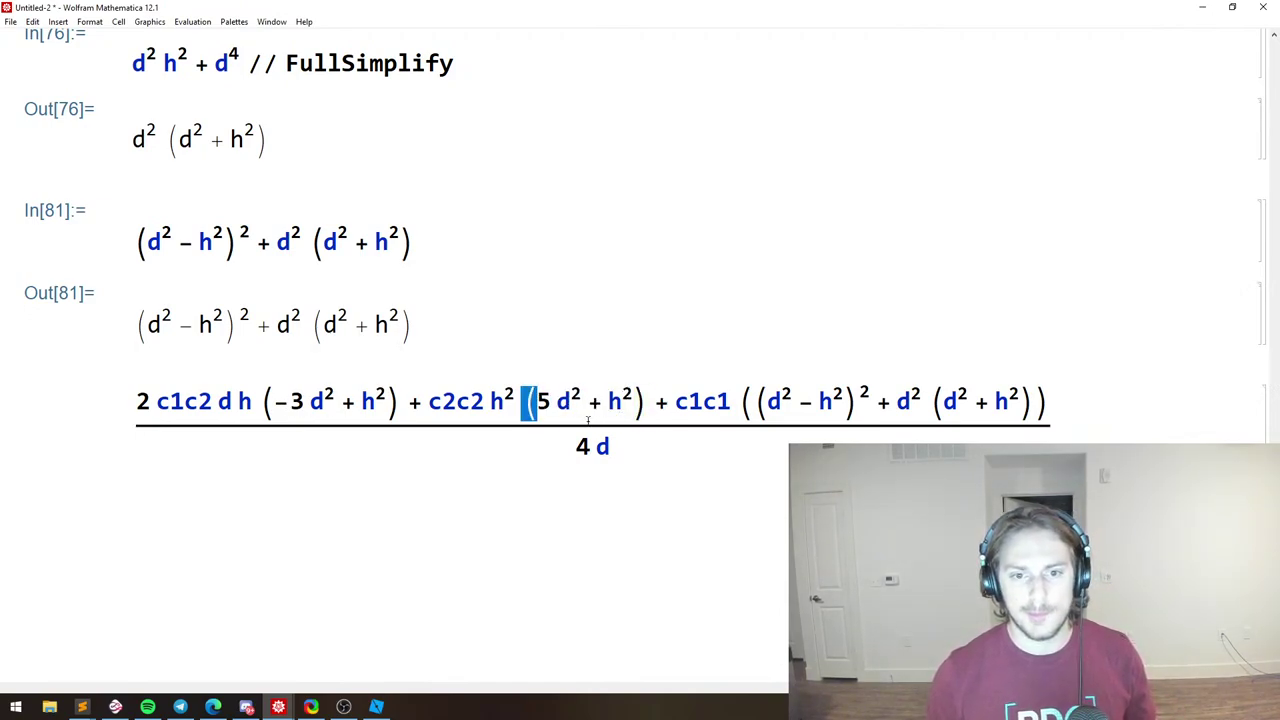
click(540, 406)
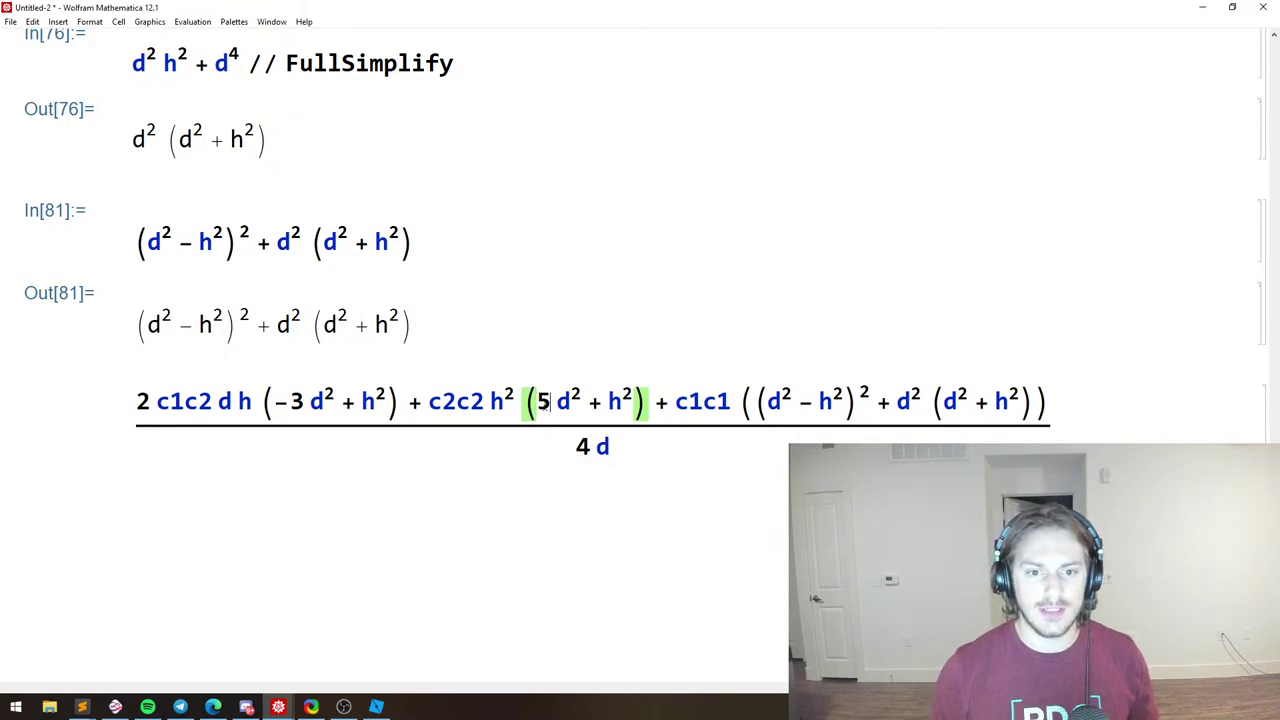
double_click(548, 402)
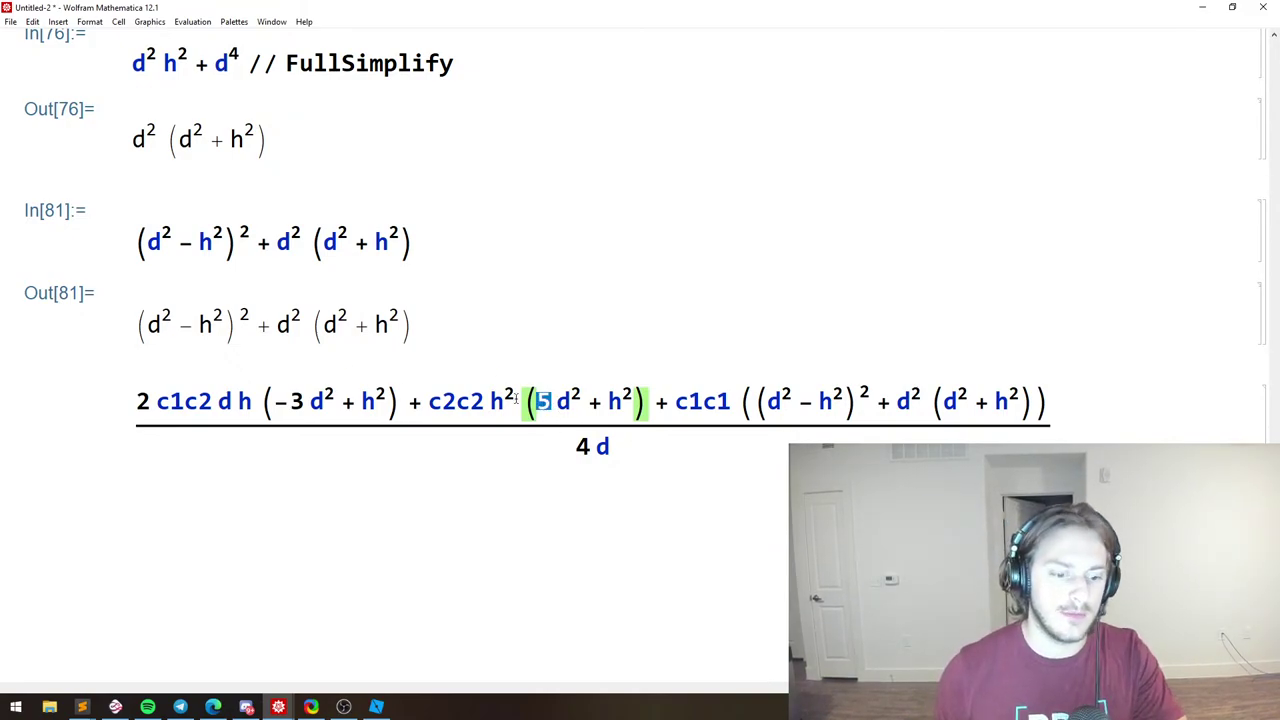
text(4)
key(ctrl+z)
click(584, 401)
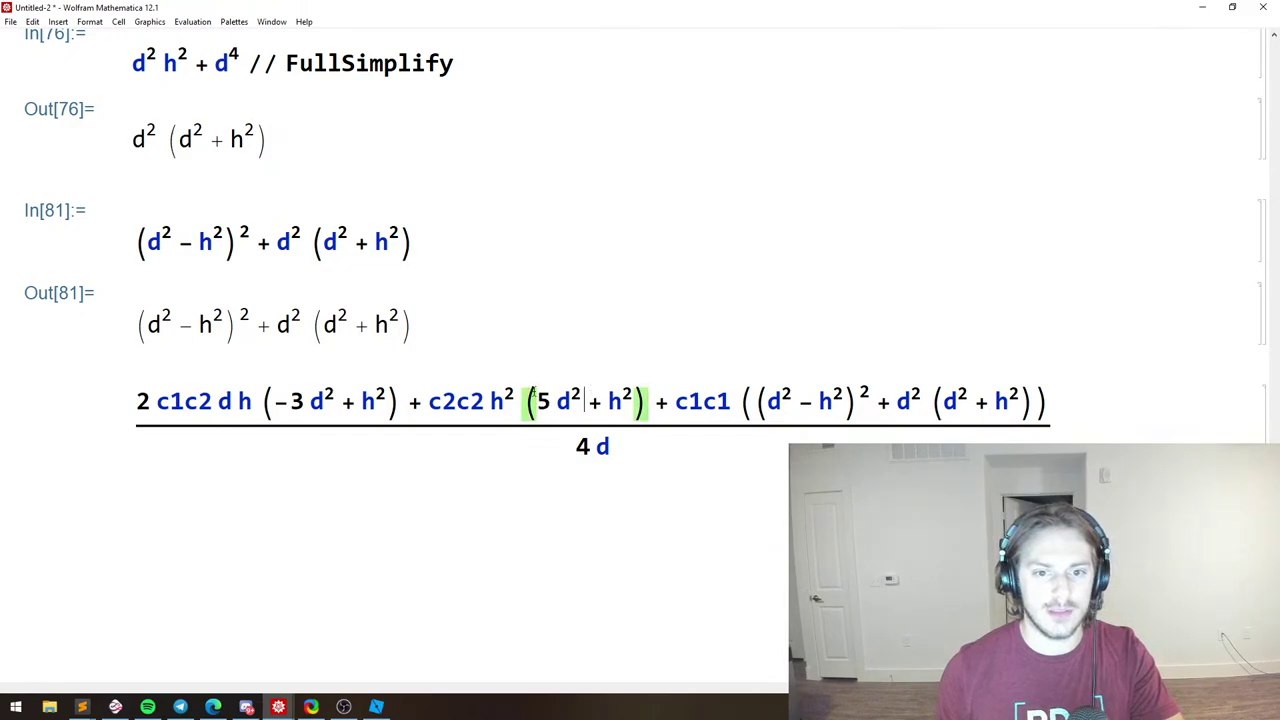
Review the earlier integral expressions with Cos[2 h t] and Sin[2 h t] and check the livestream dashboard in YouTube Studio.
scroll(584, 401, up, 6)
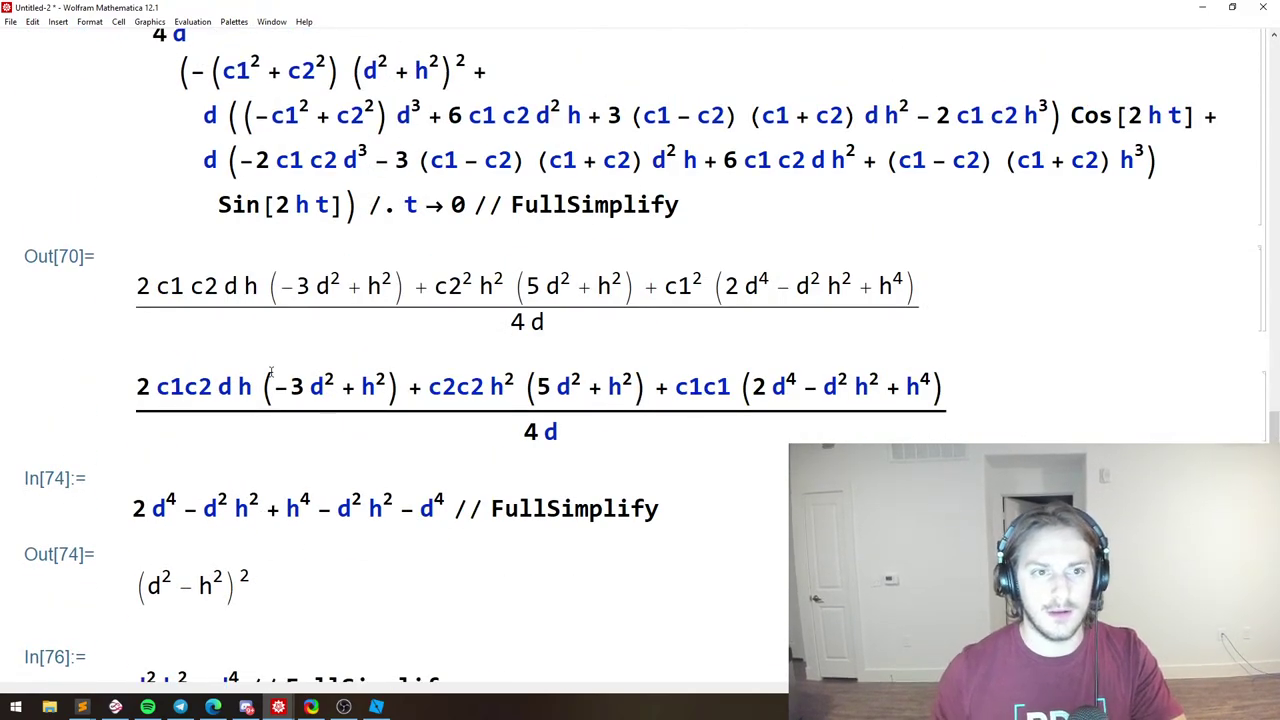
scroll(330, 335, up, 8)
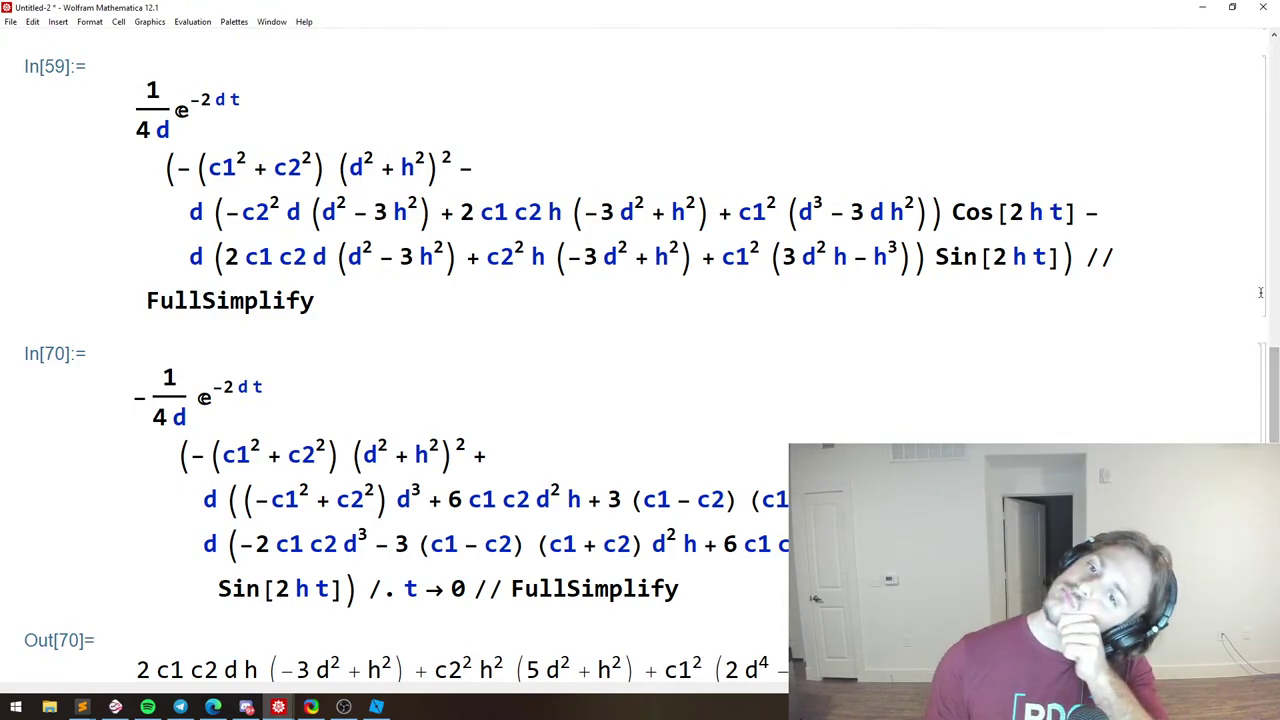
scroll(730, 312, down, 9)
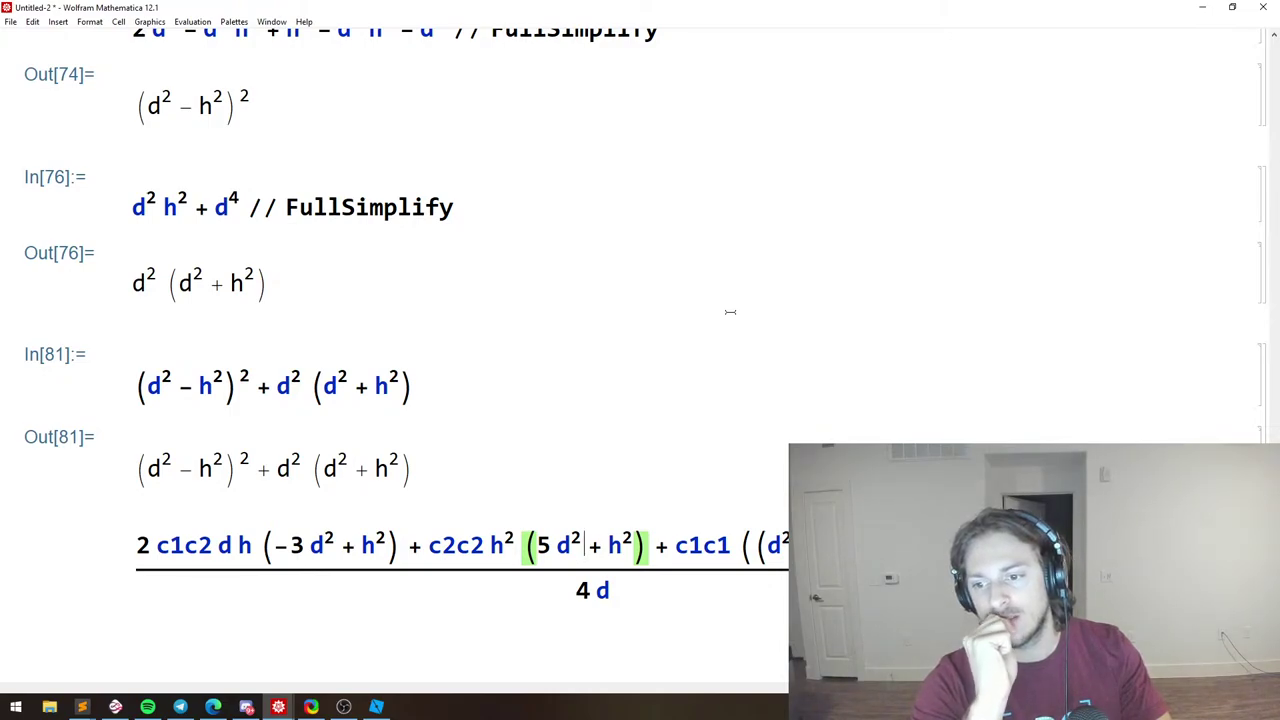
key(alt+Tab)
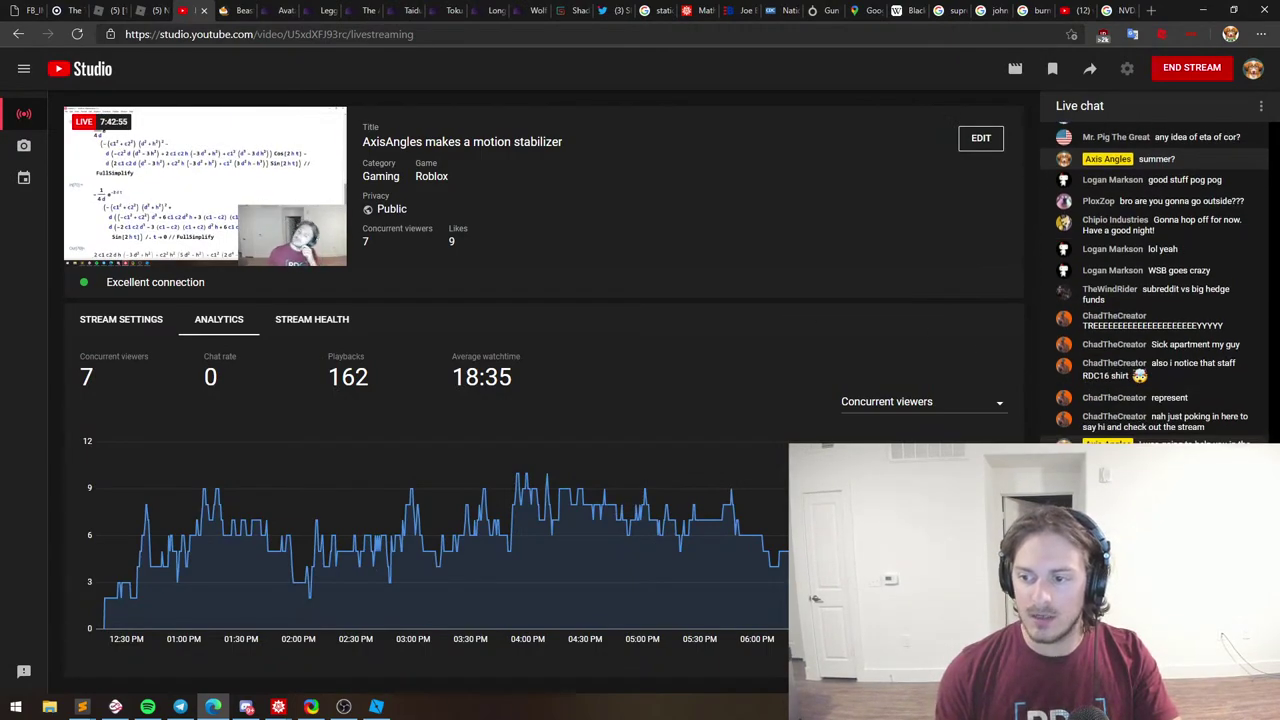
key(alt+Tab)
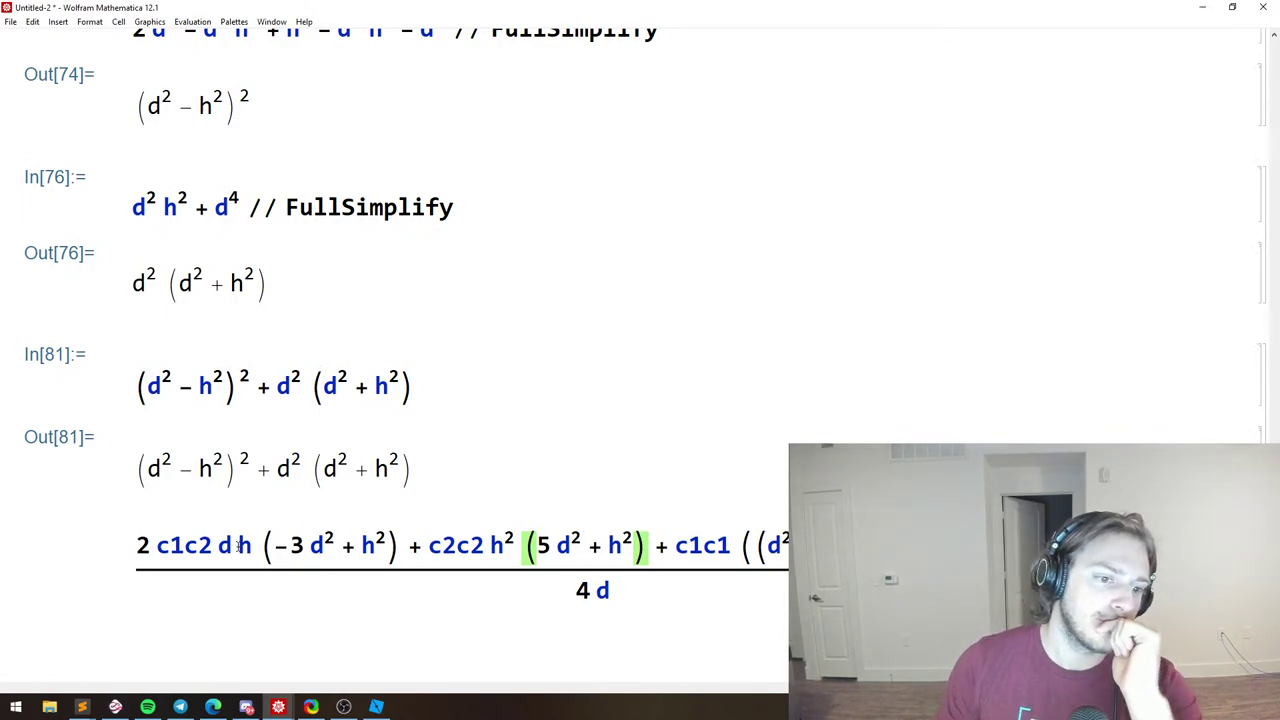
Inspect the d h multiplier of c1c2, the h^2 multiplier of c2c2 and the bracketed c1c1 factor in the new fraction.
drag(217, 545, 262, 546)
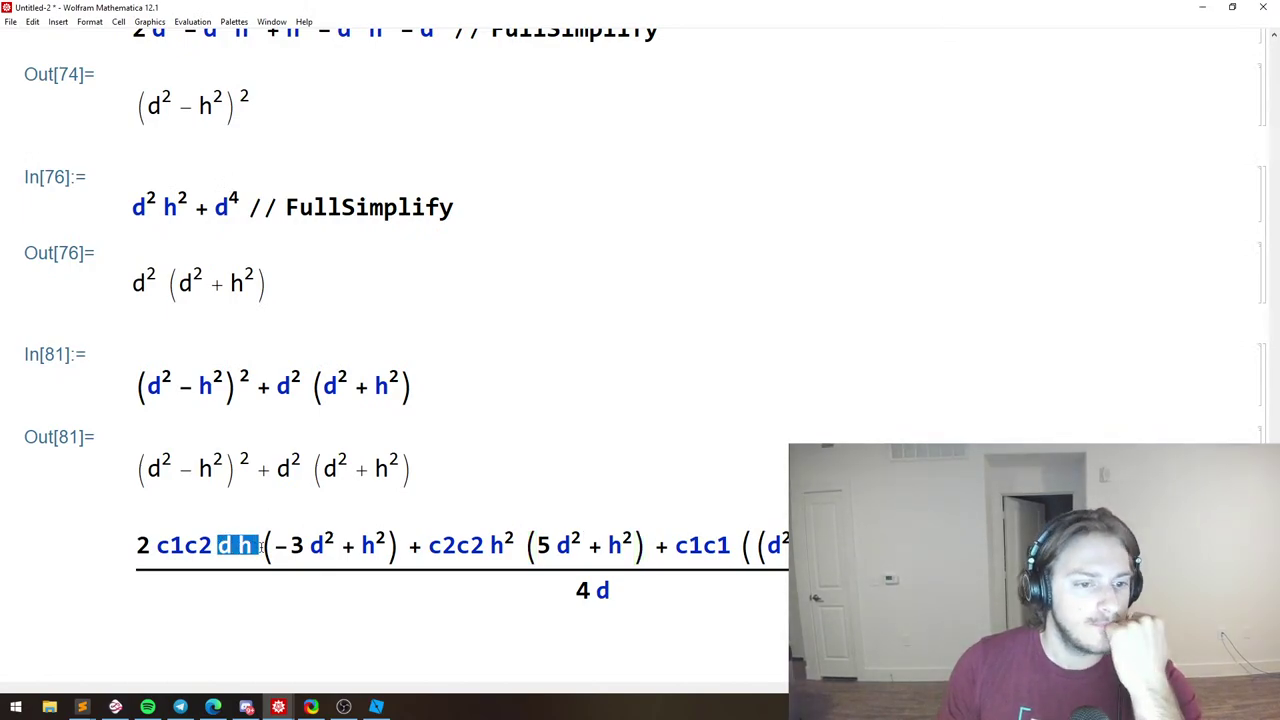
click(740, 544)
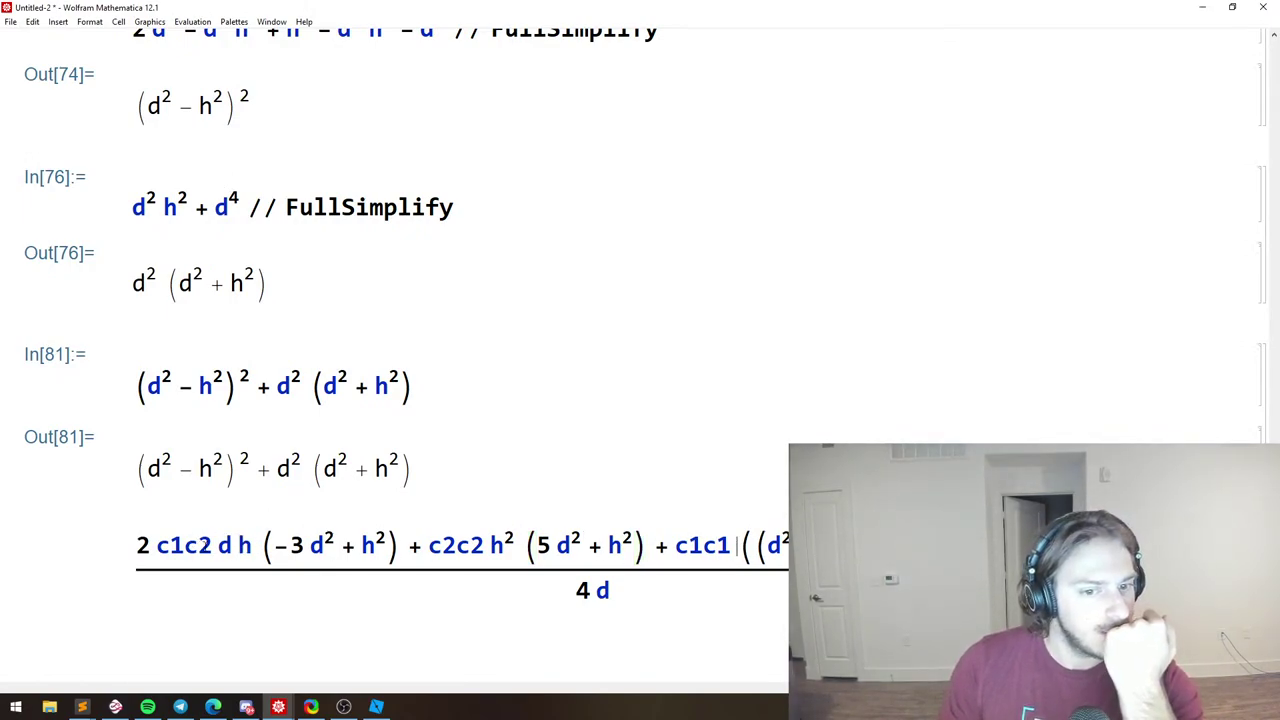
drag(213, 545, 280, 546)
double_click(499, 545)
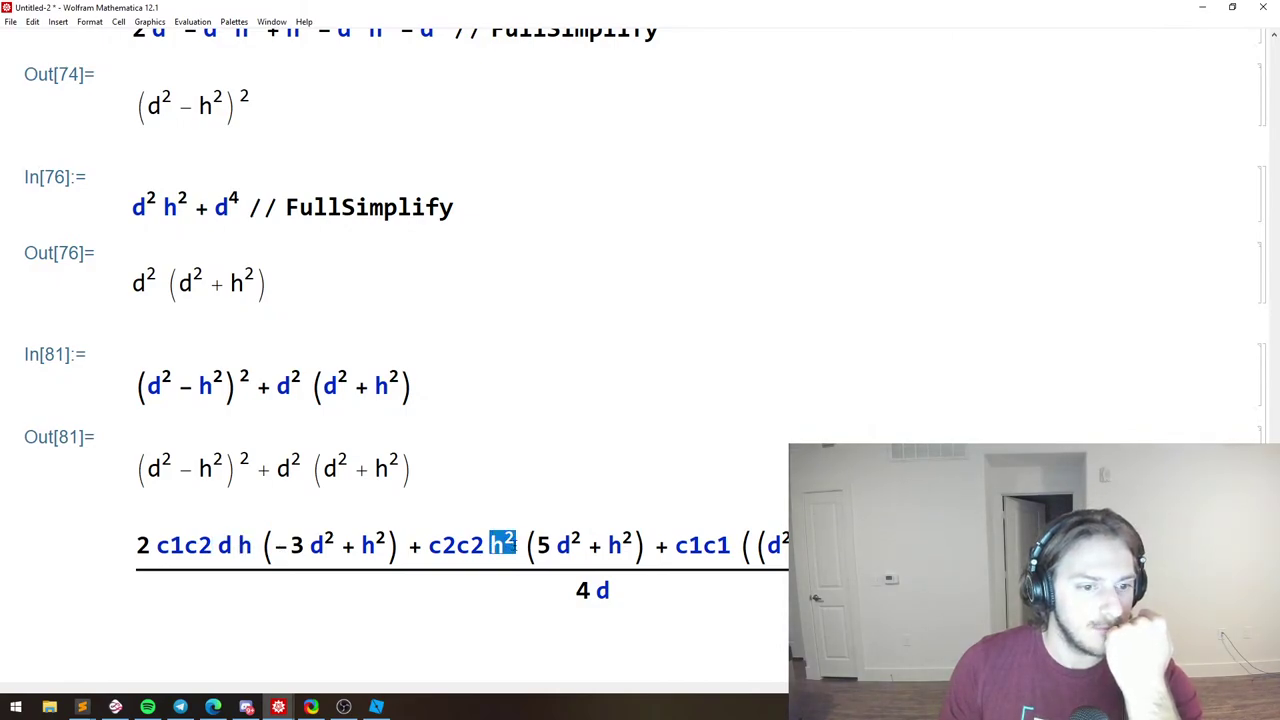
click(738, 545)
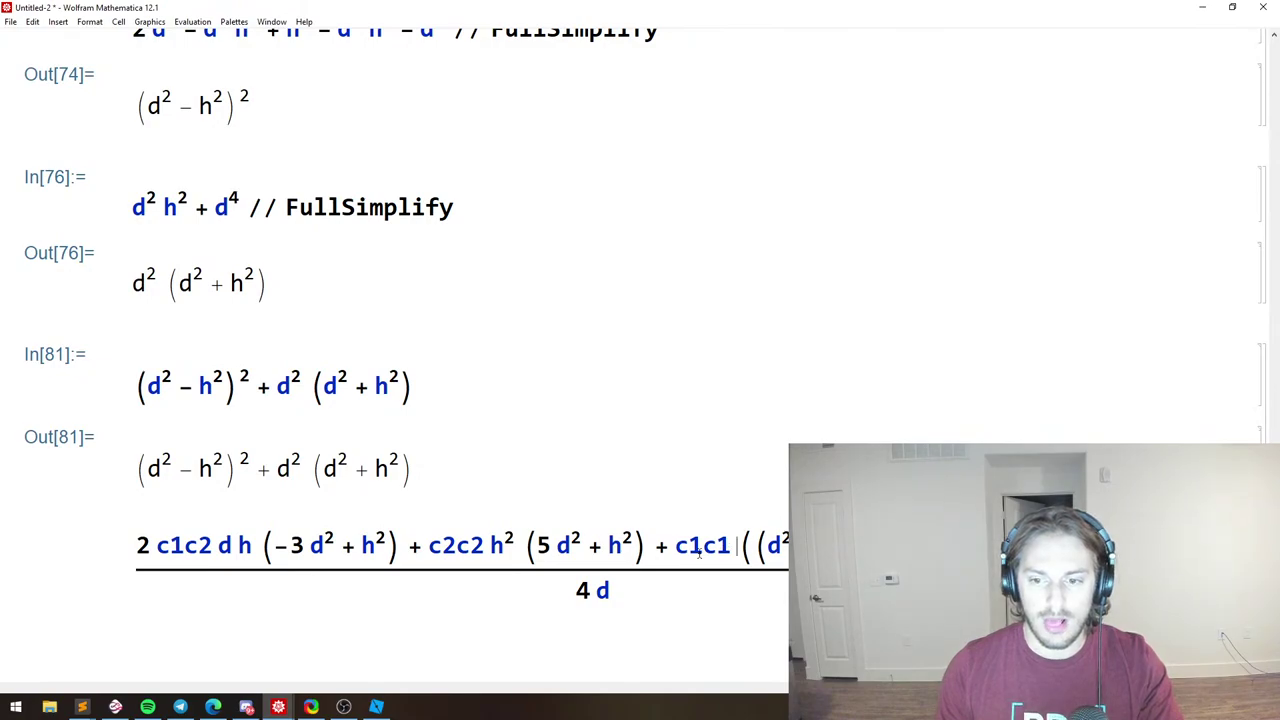
double_click(755, 549)
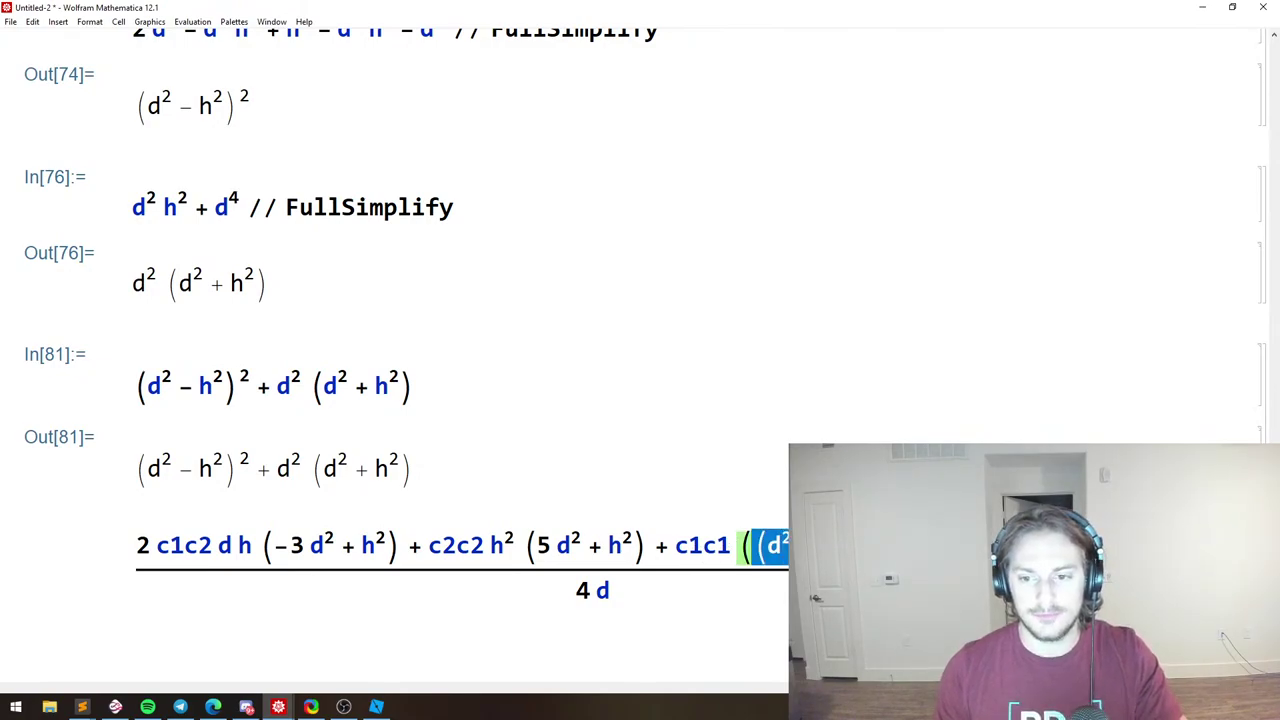
Enter the fraction (d^2 - h^2)^2 over d^2 in a new cell below the combined fraction and evaluate it.
scroll(507, 555, down, 2)
click(388, 581)
text((d² − h²)²)
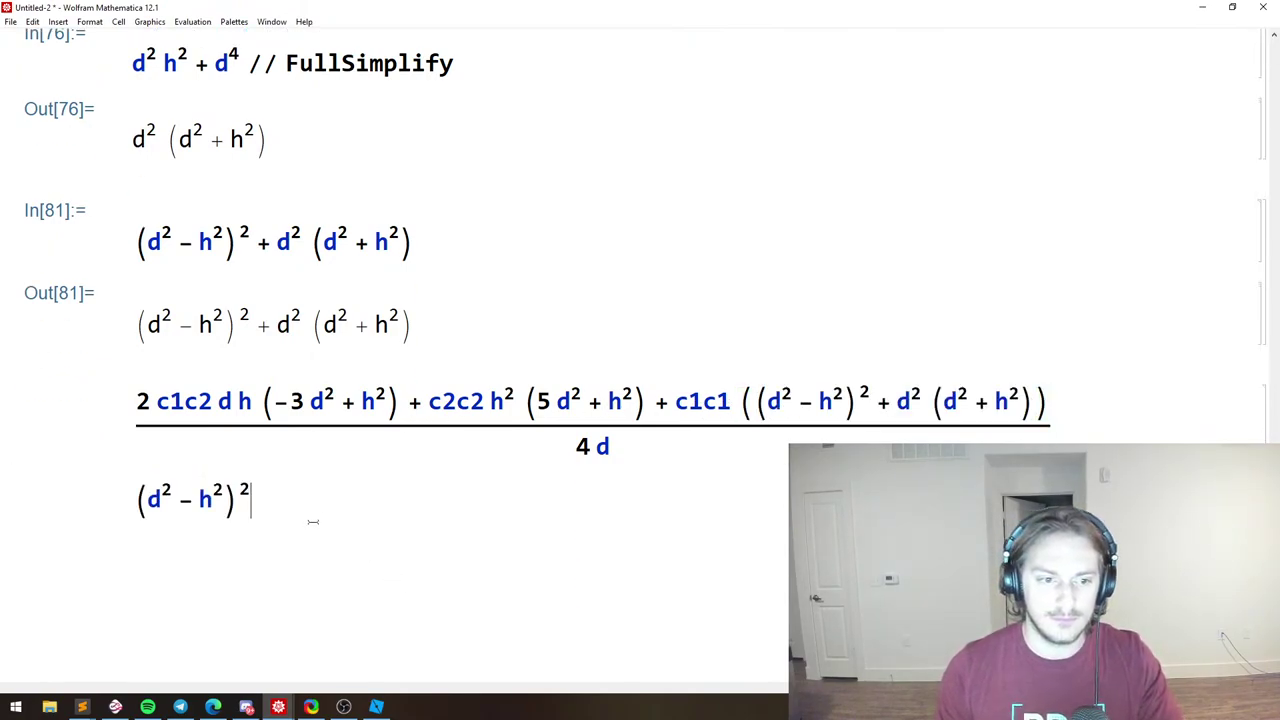
drag(311, 520, 5, 421)
key(ctrl+slash)
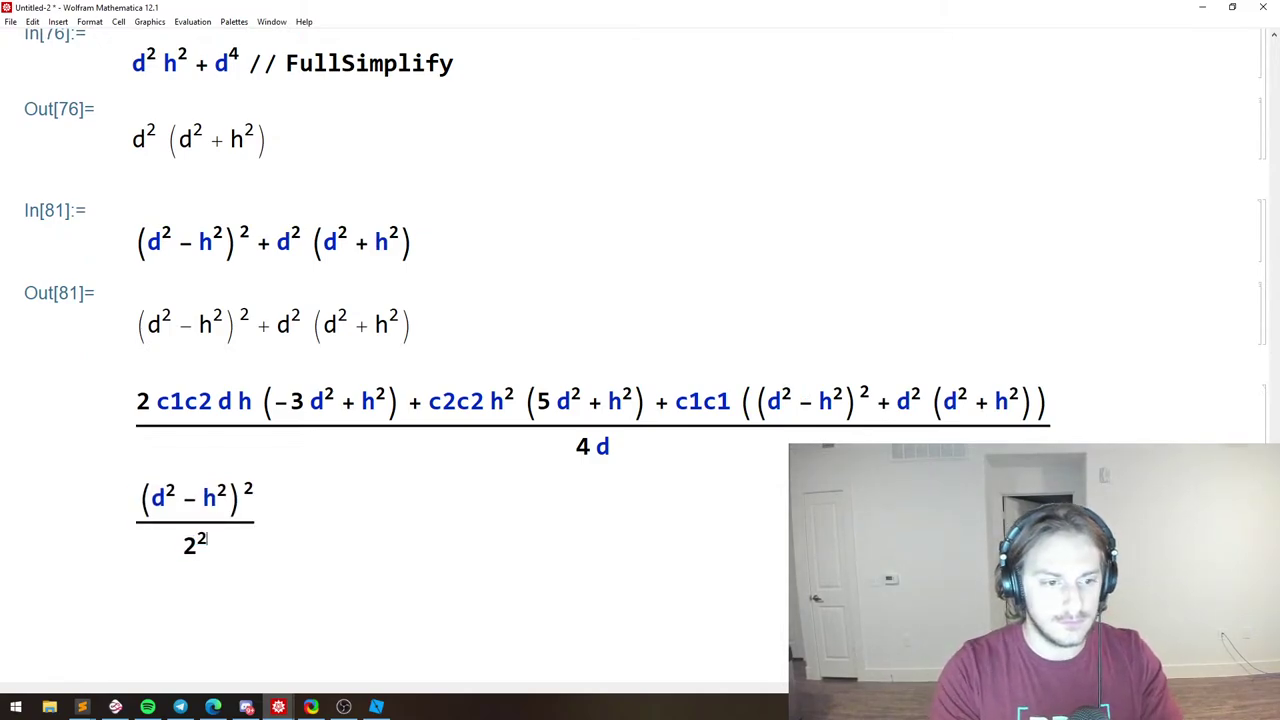
text(d)
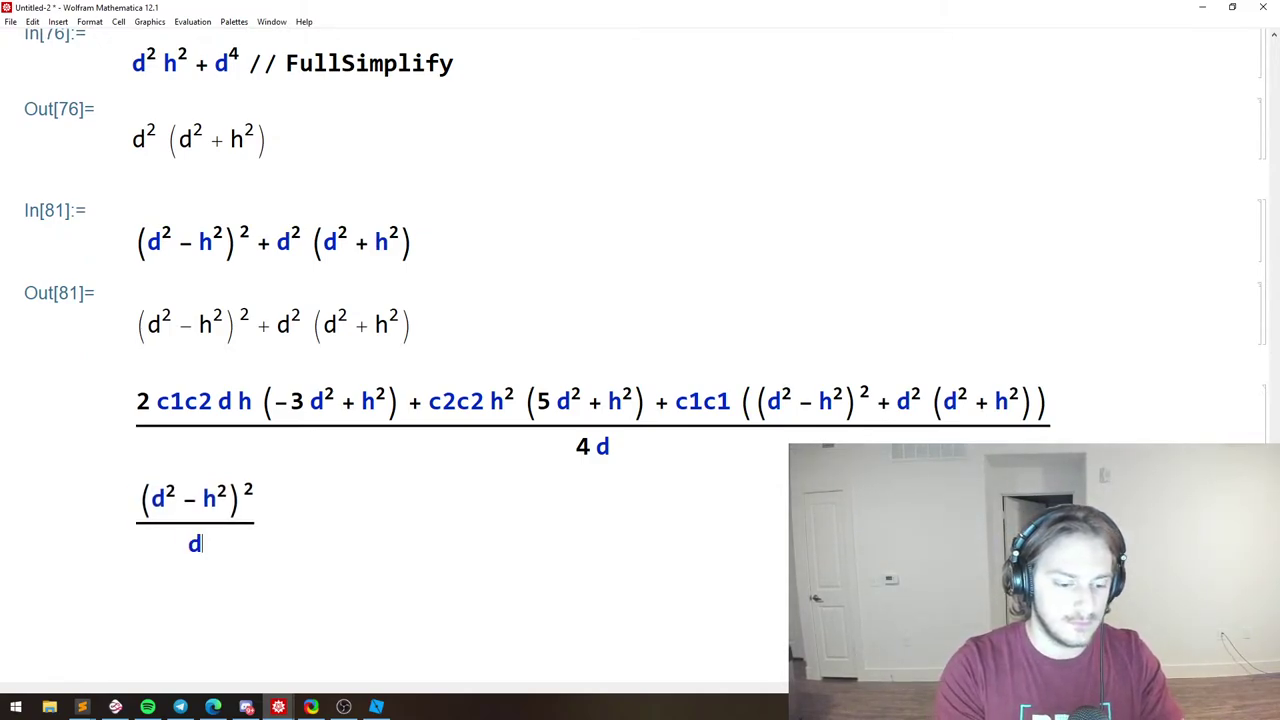
key(ctrl+6)
text(2)
key(shift+Return)
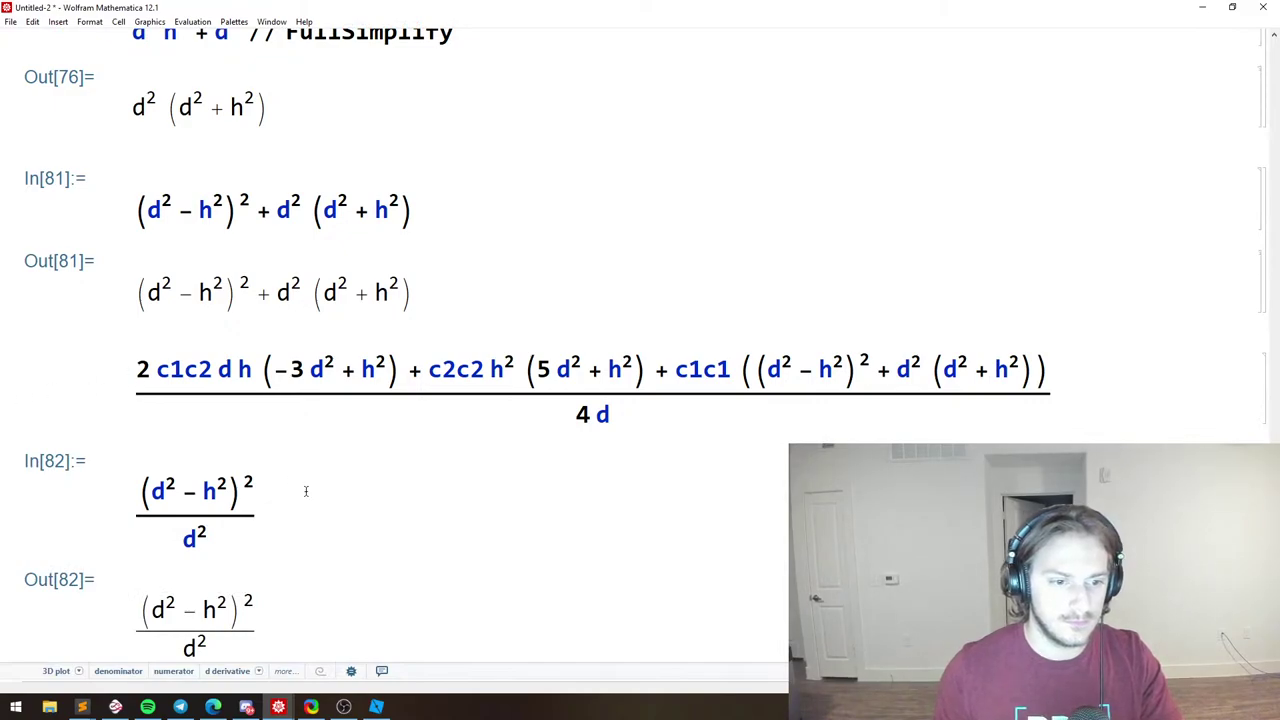
Apply Expand to the (d^2 - h^2)^2 / d^2 fraction and run Simplify on the expanded result.
click(306, 490)
text(// Expand)
key(shift+Return)
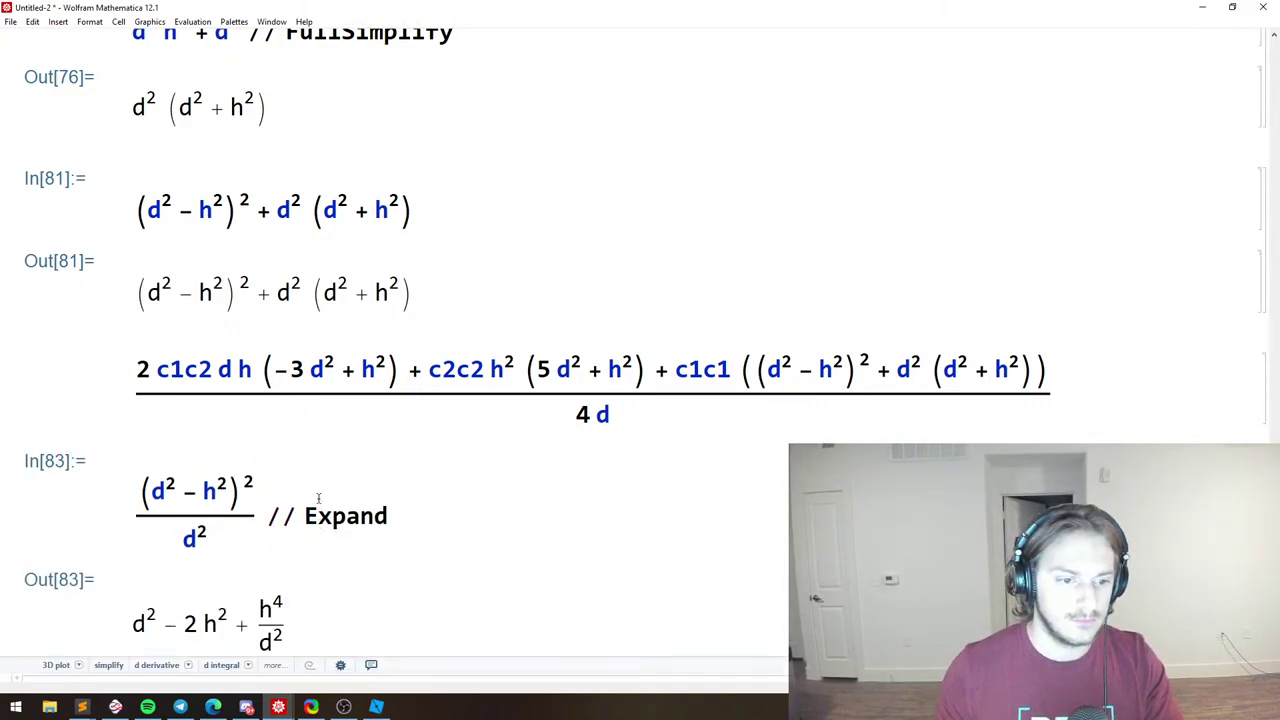
click(305, 620)
text(//Simplify)
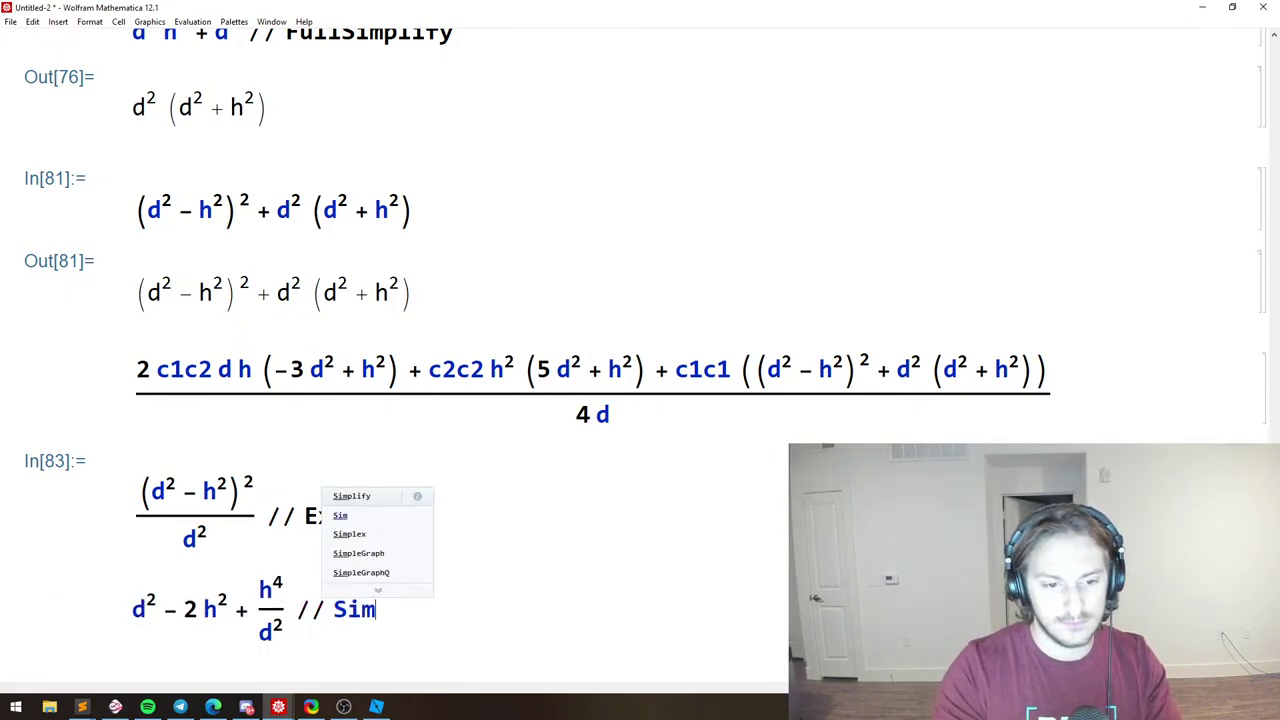
key(shift+Return)
Inspect the bracketed c1c1 and c1c2 factors and the d^2 coefficient in the c2c2 factor of the combined fraction.
click(741, 250)
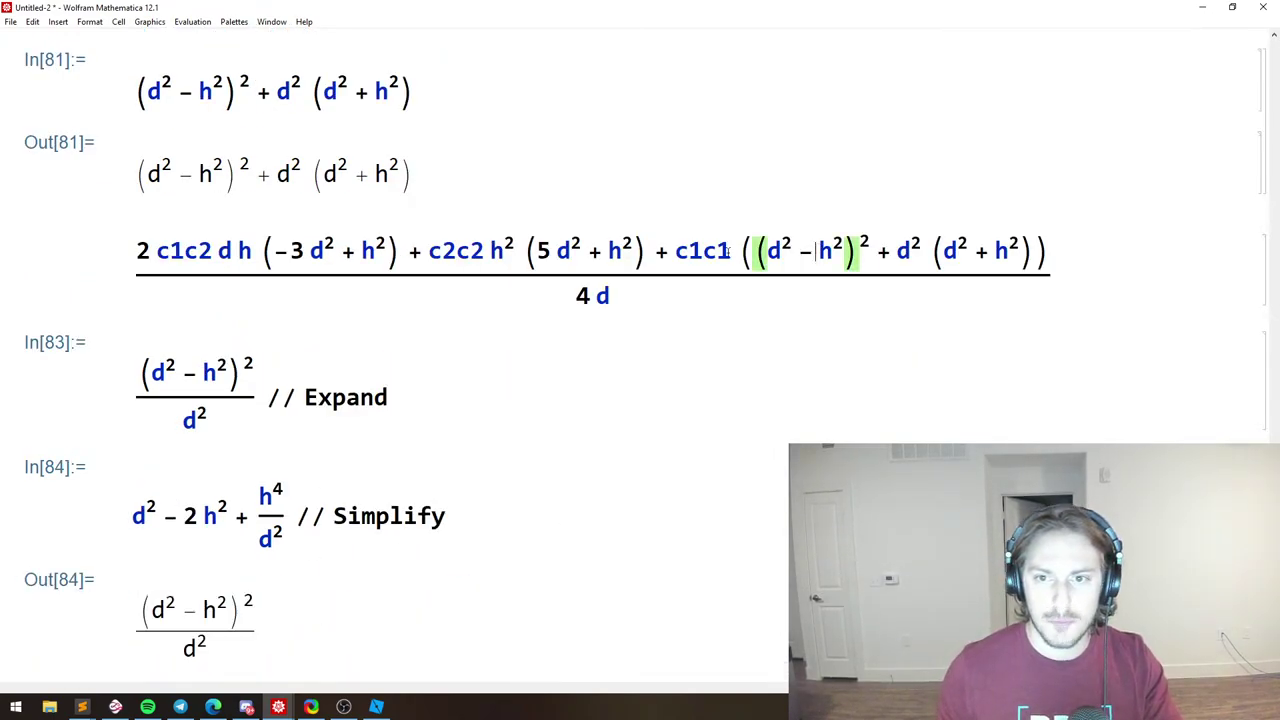
double_click(742, 249)
click(219, 242)
click(357, 258)
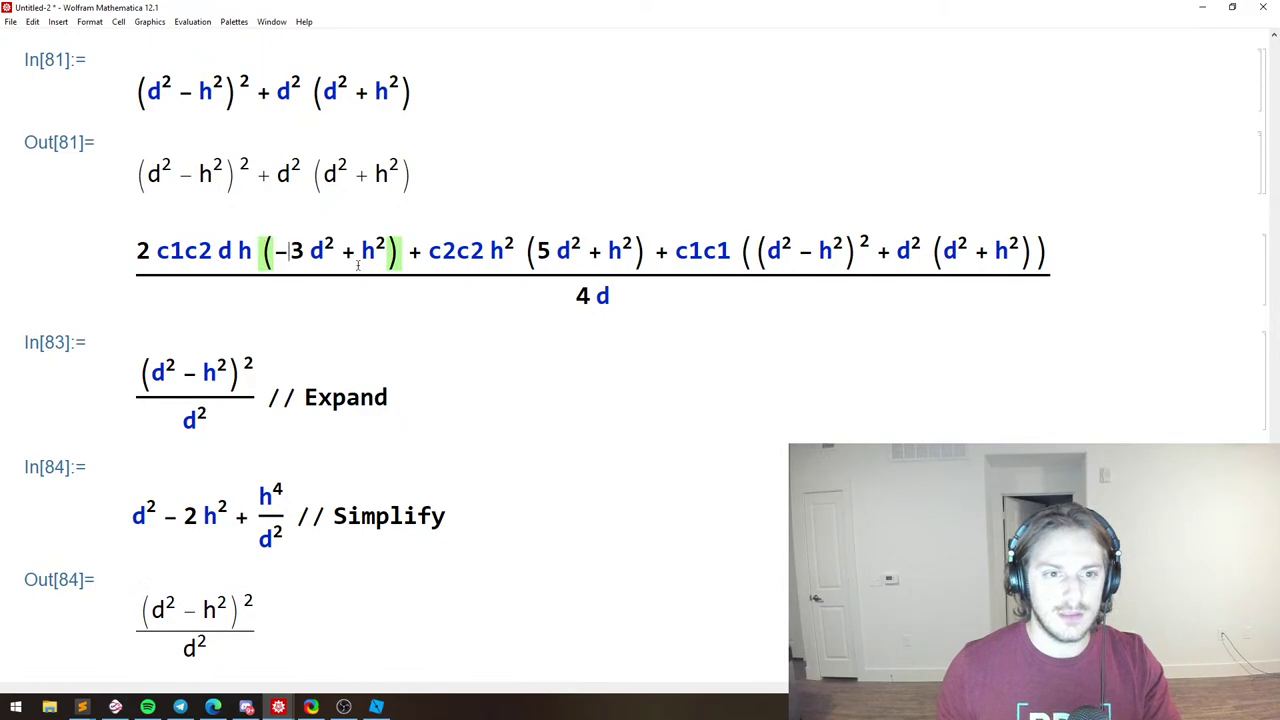
click(750, 247)
click(737, 257)
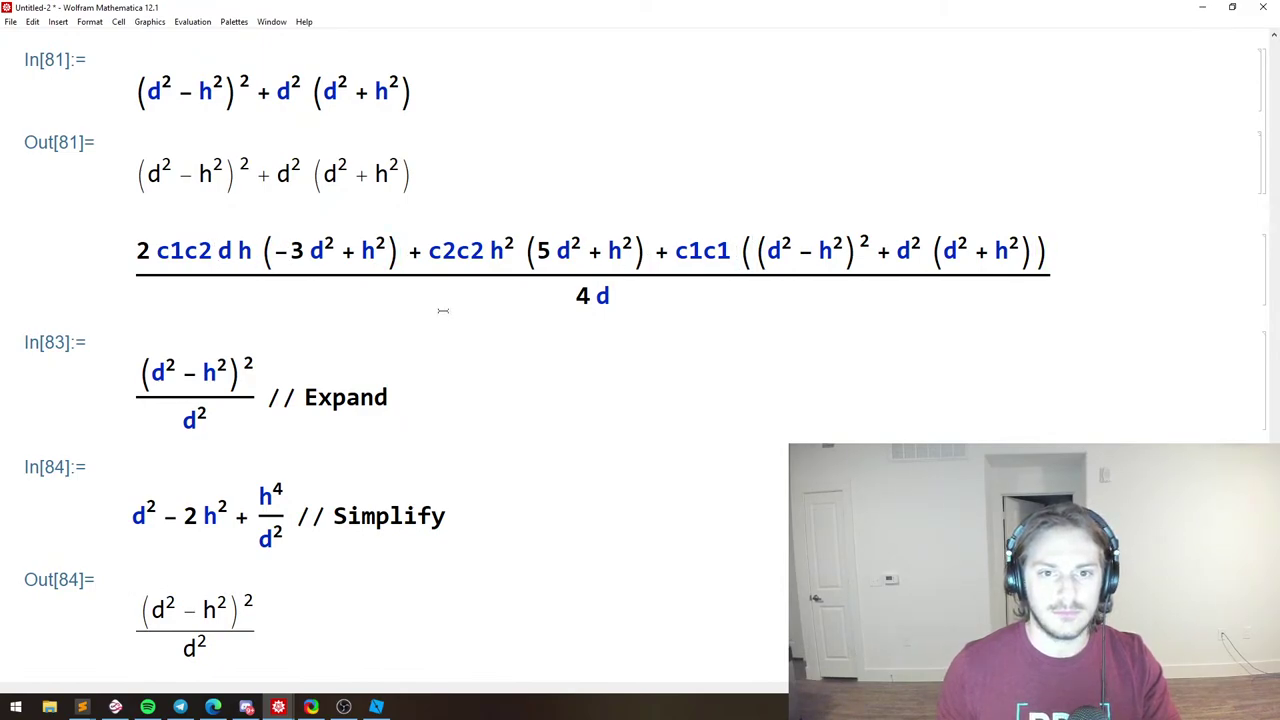
scroll(608, 503, up, 2)
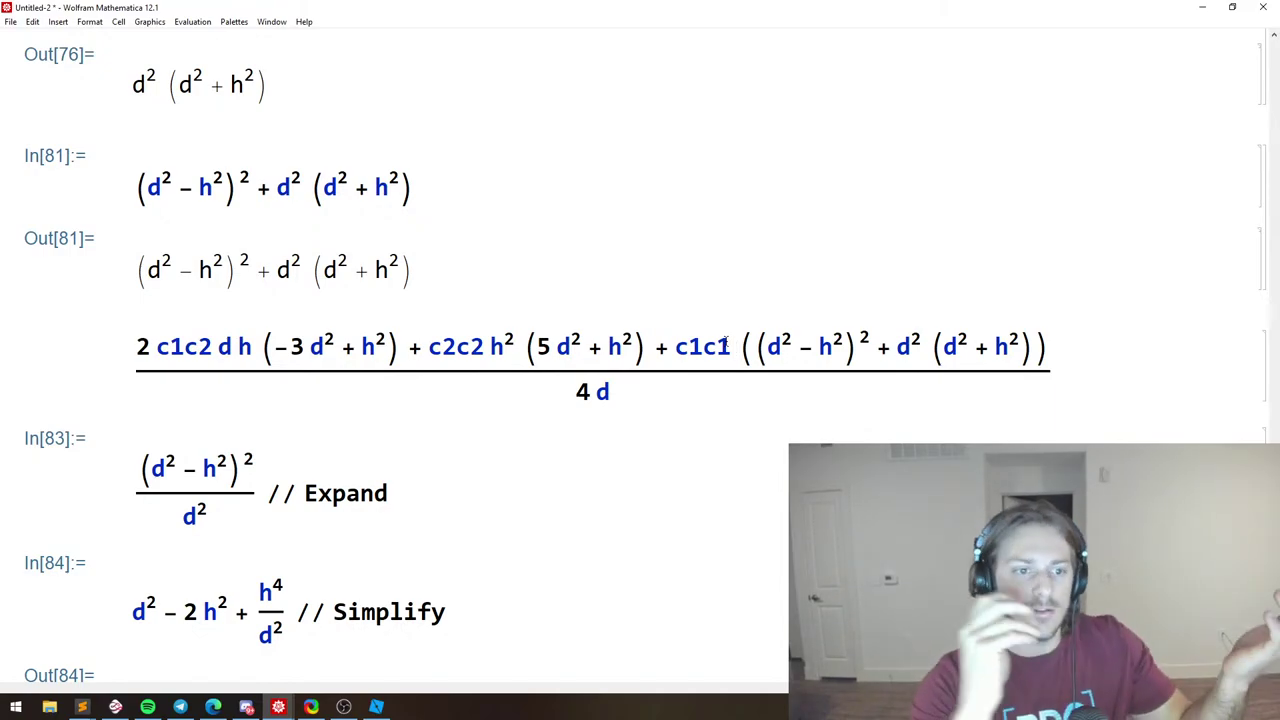
click(560, 358)
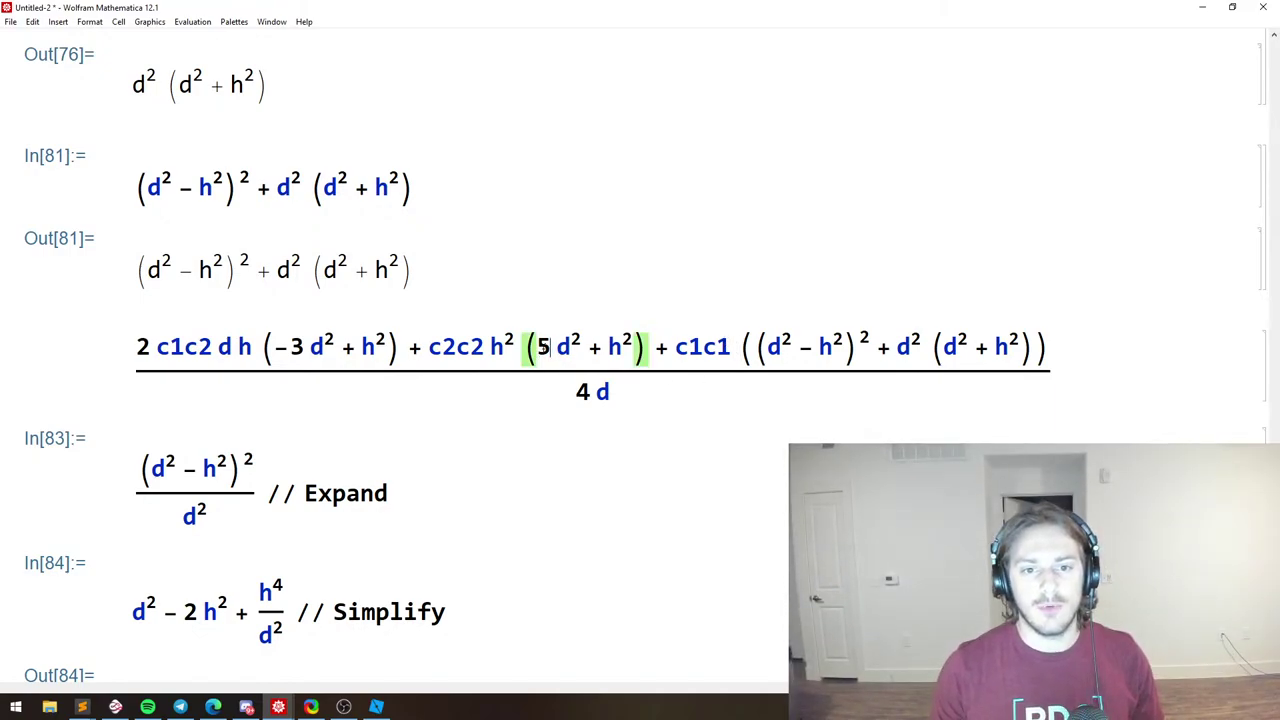
mouse_move(540, 348)
mouse_down()
mouse_move(561, 357)
mouse_move(538, 347)
mouse_up()
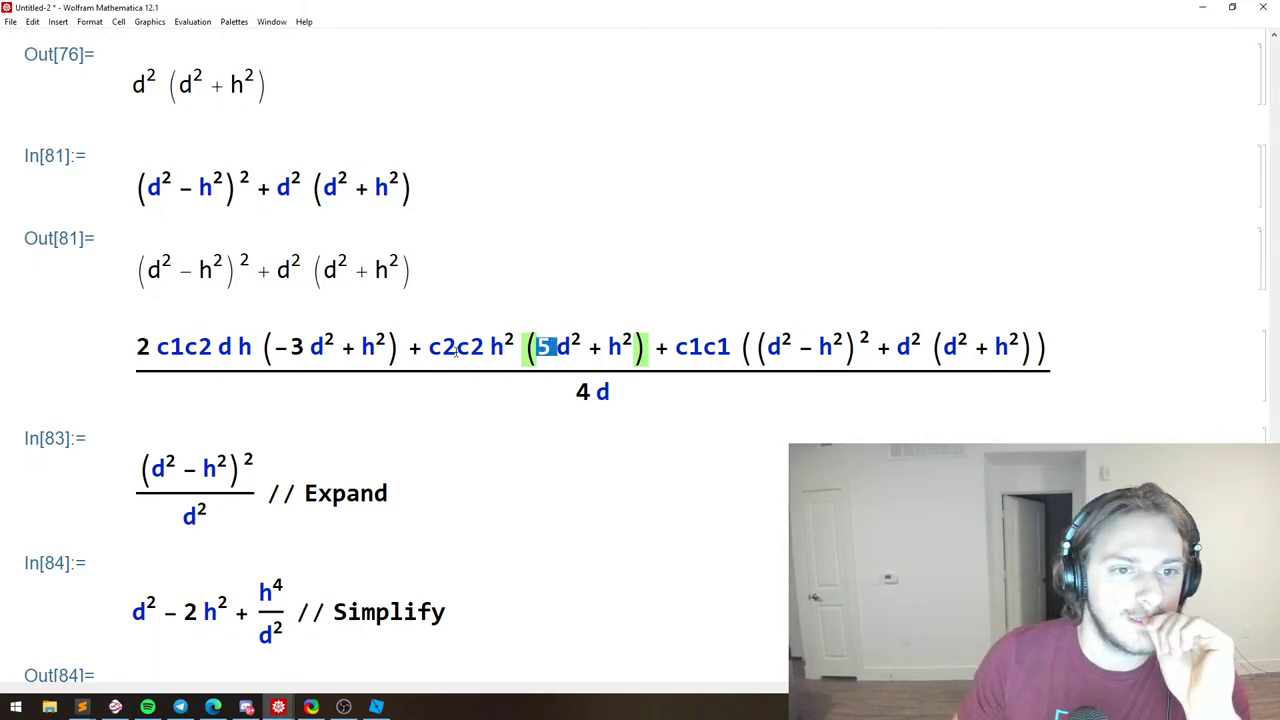
Review the earlier integral of the squared second derivative and its simplified forms, and select the whole combined fraction.
scroll(457, 350, up, 10)
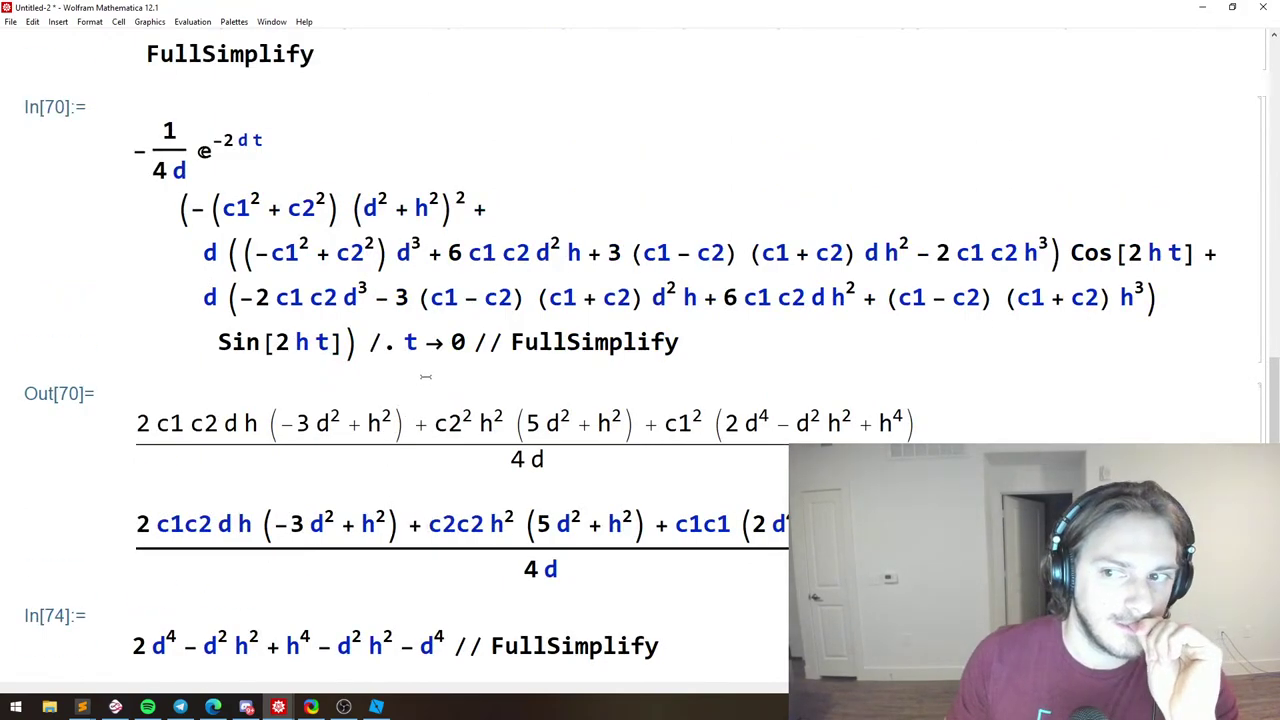
scroll(426, 376, up, 6)
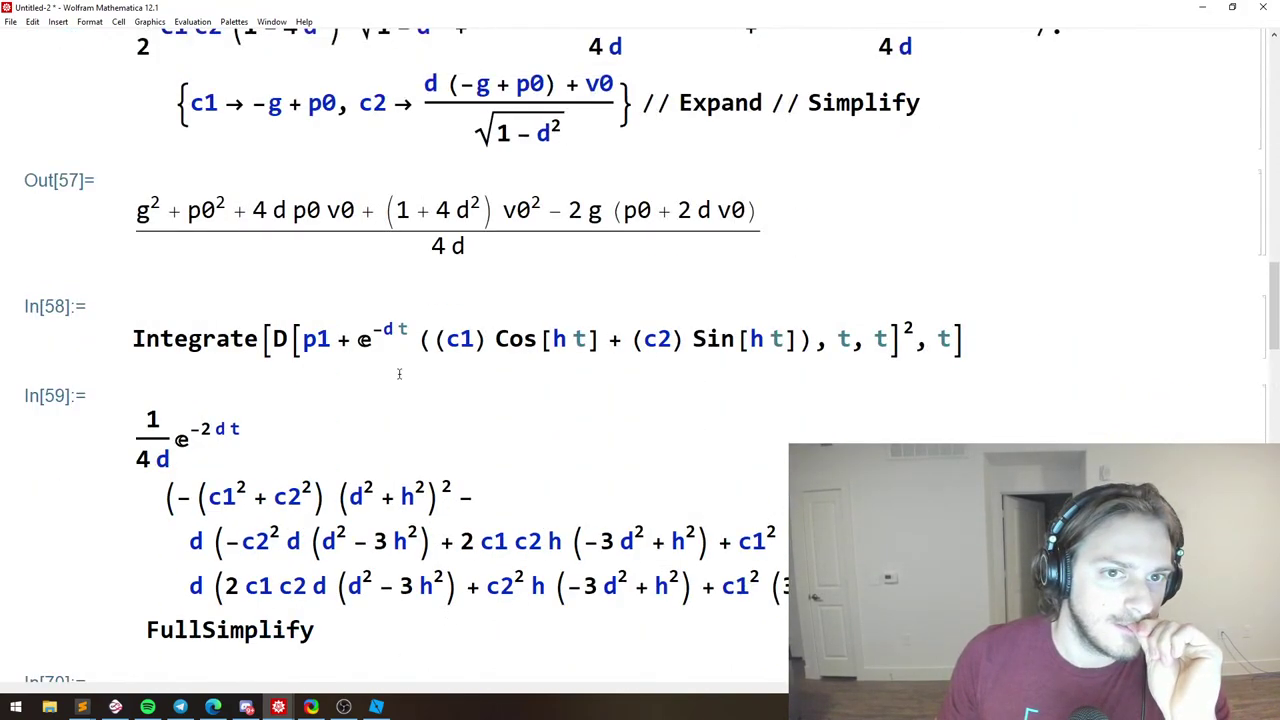
scroll(398, 373, up, 1)
scroll(395, 340, down, 16)
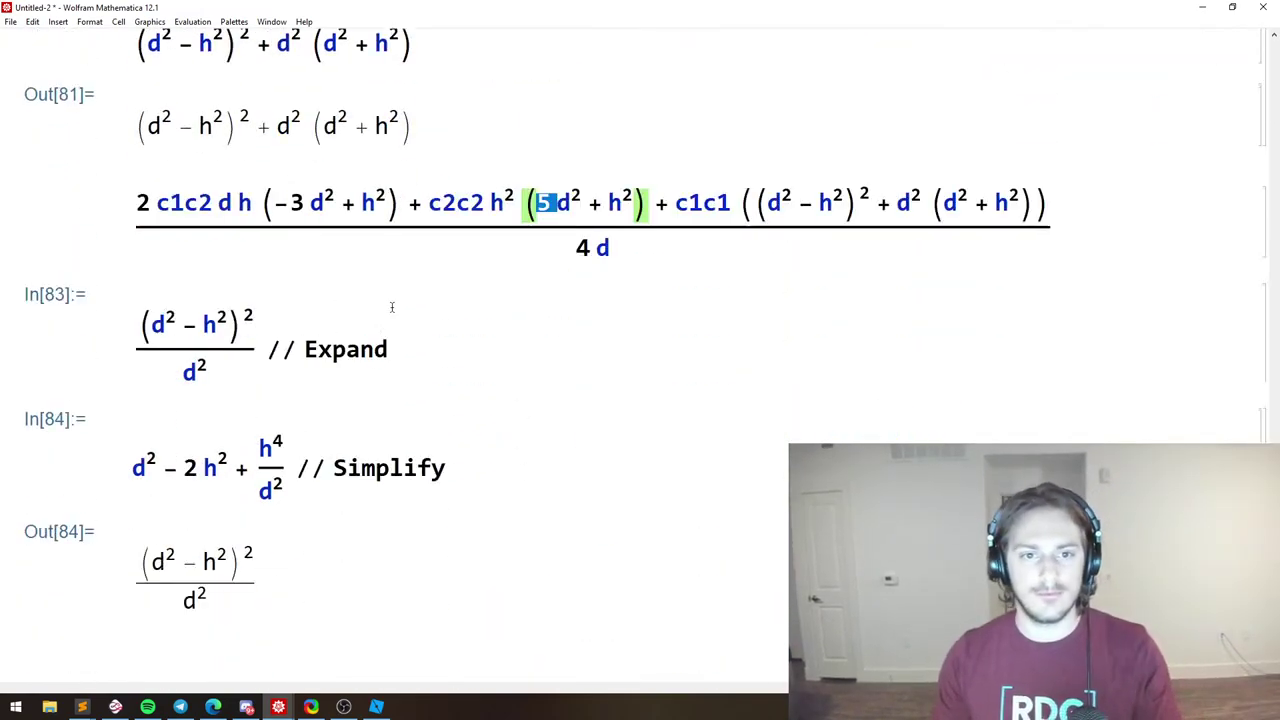
click(331, 238)
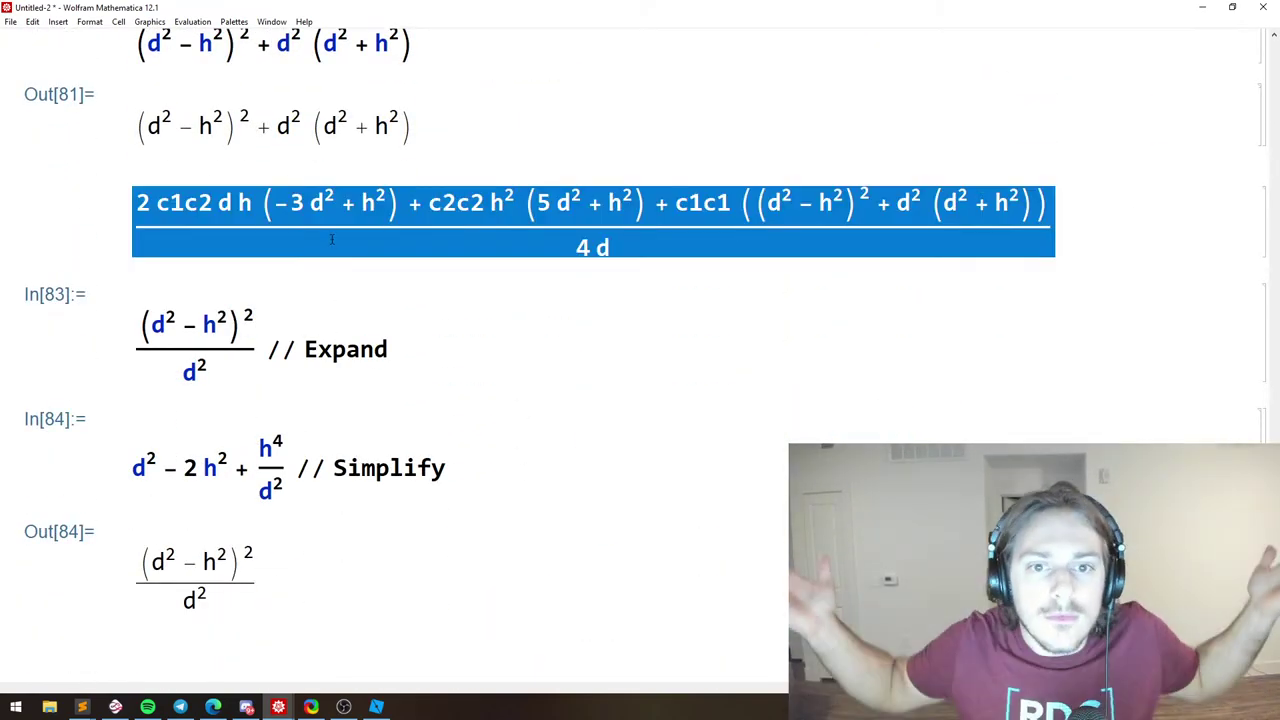
Check the livestream dashboard in YouTube Studio and switch to Sublime Text to read the under damped and over damped spring formulas.
key(alt+Tab)
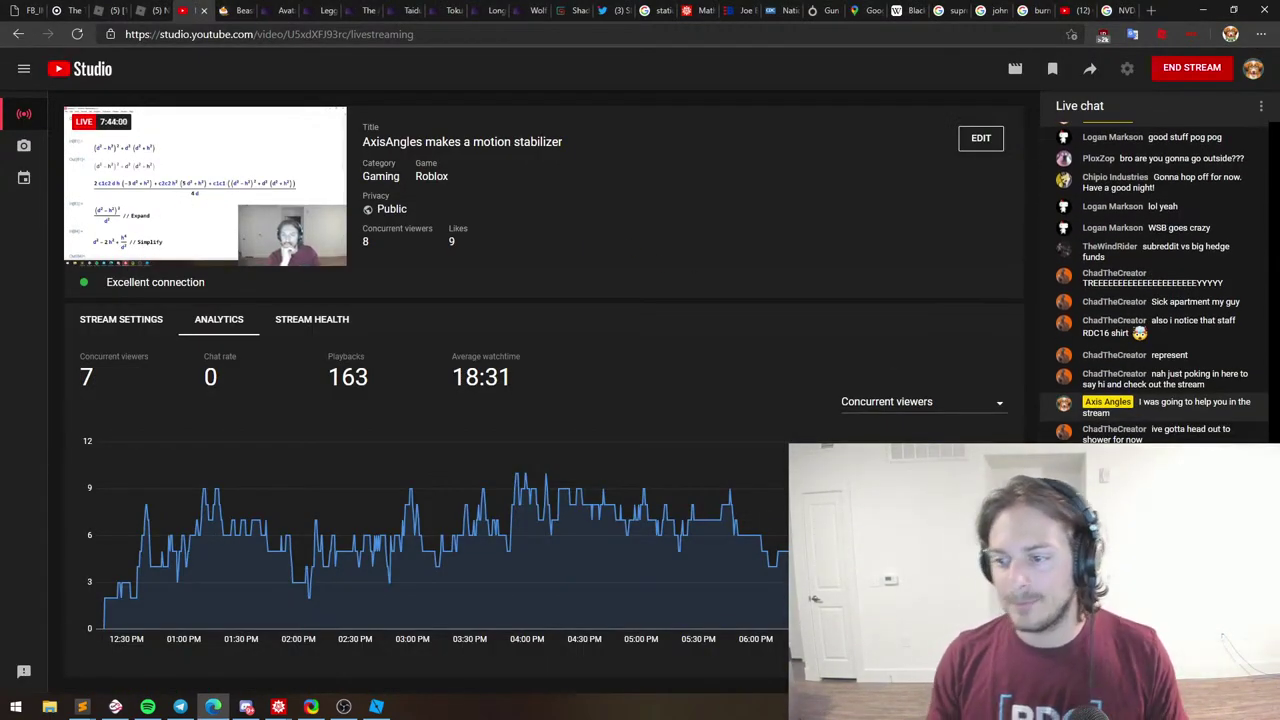
key(alt+Tab)
key(alt+Tab)
key(alt+Tab)
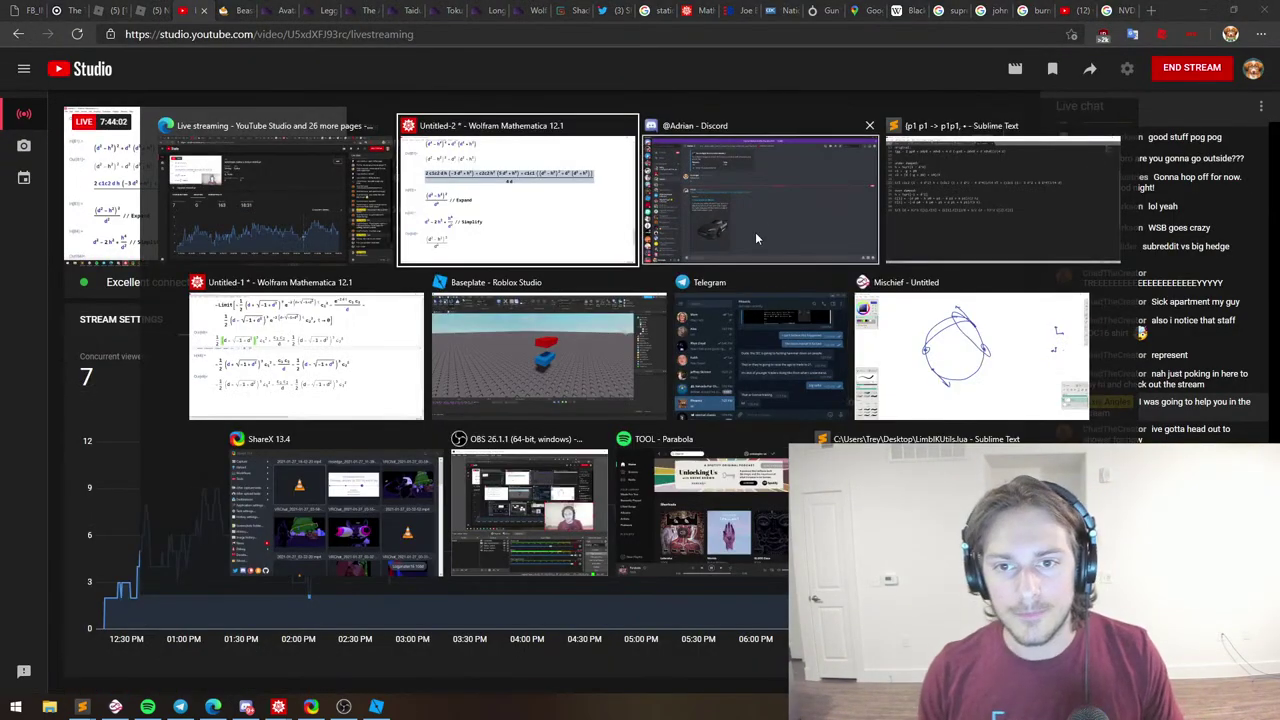
click(925, 215)
click(261, 326)
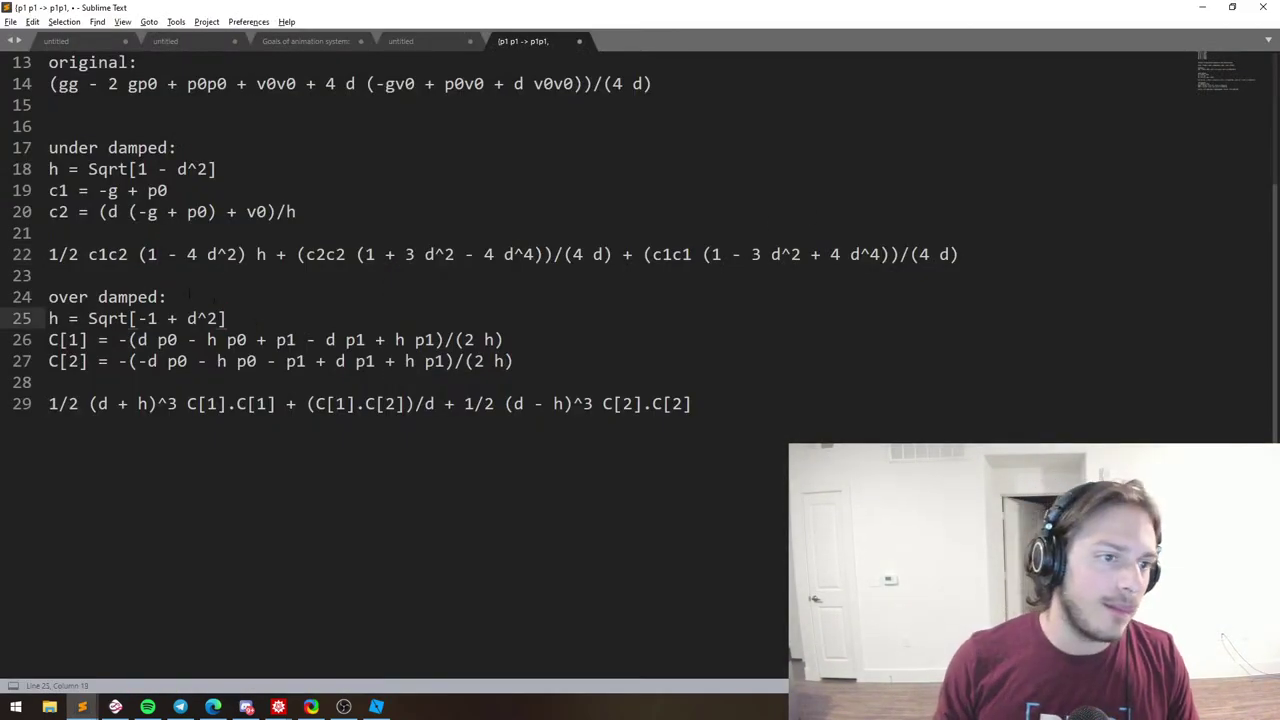
scroll(400, 250, up, 4)
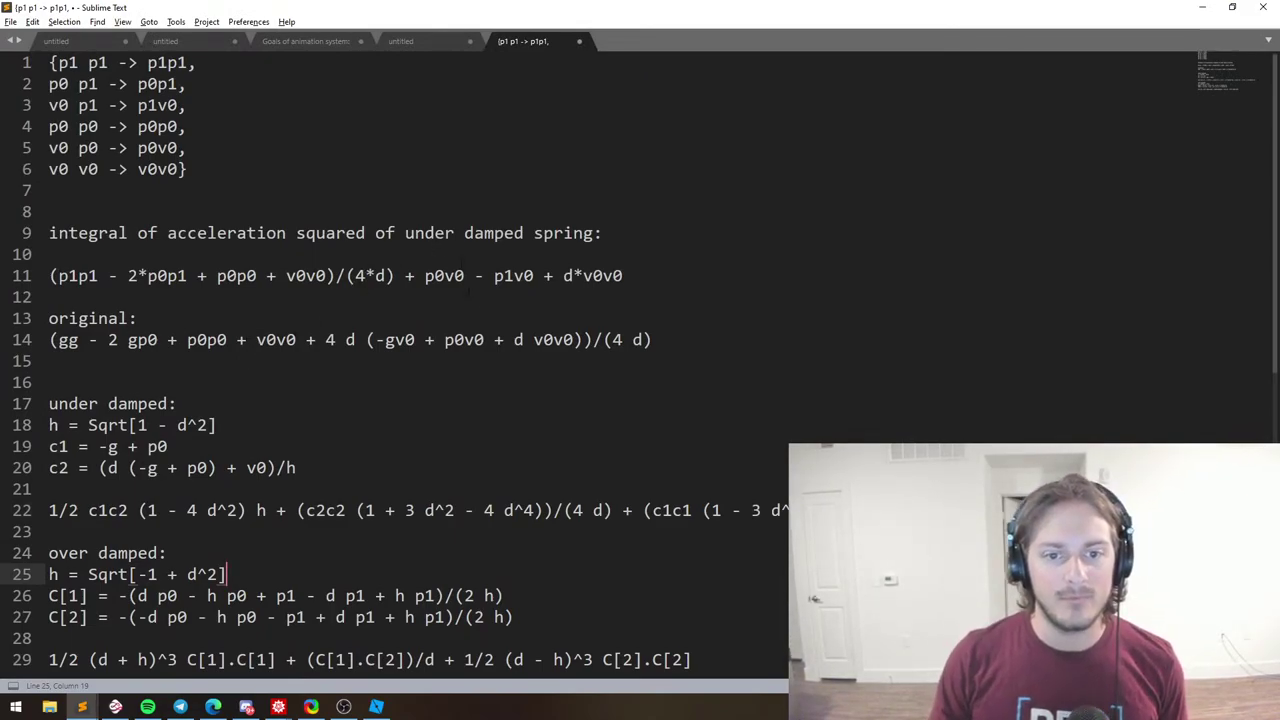
scroll(468, 291, down, 4)
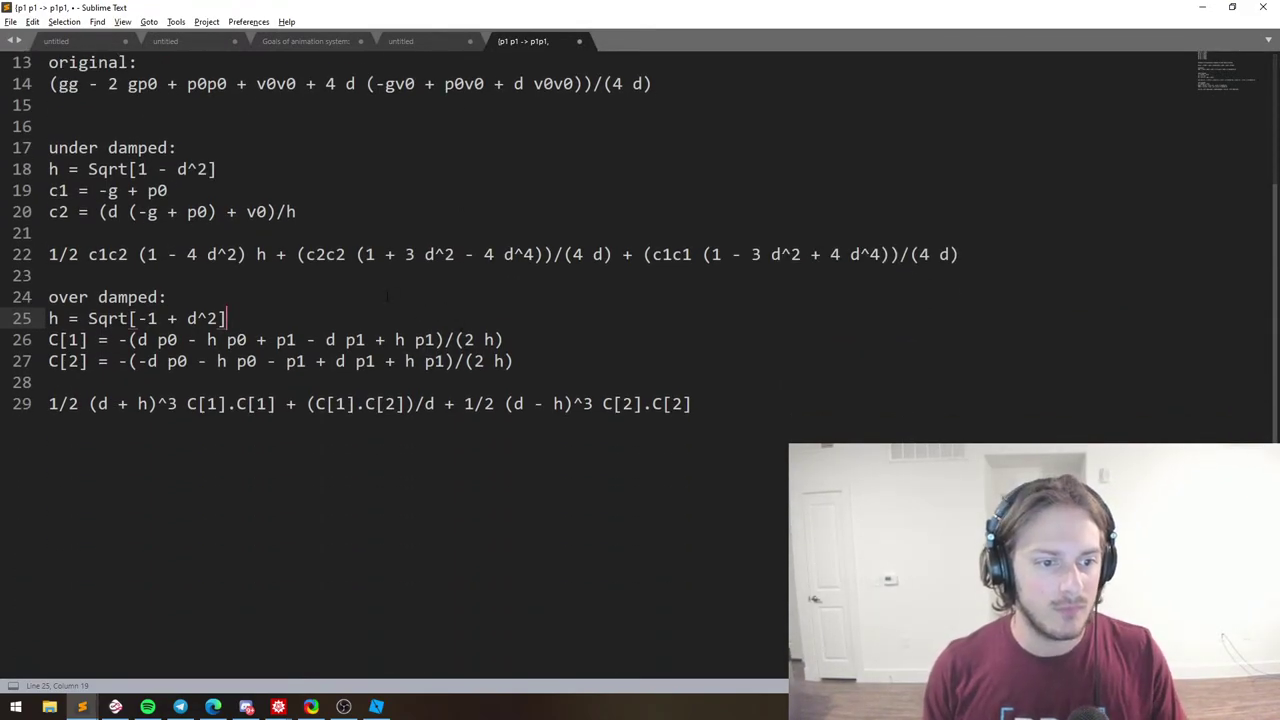
key(alt+Tab)
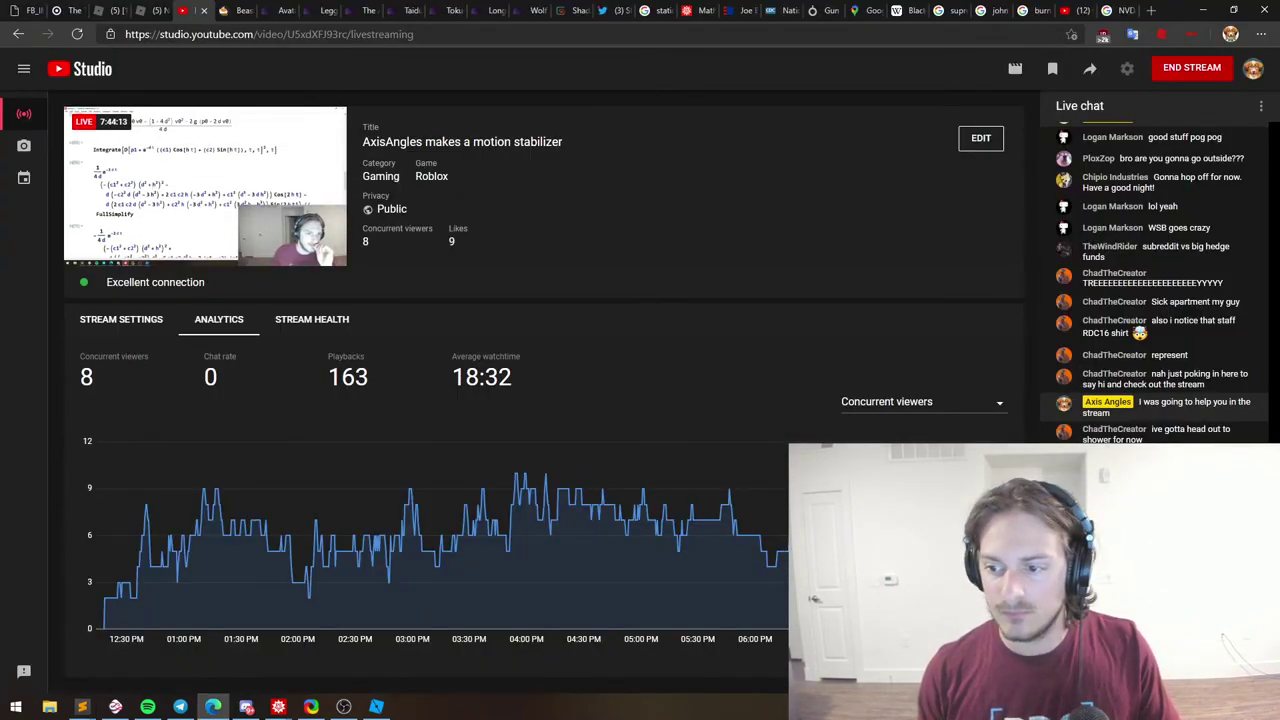
key(alt+Tab)
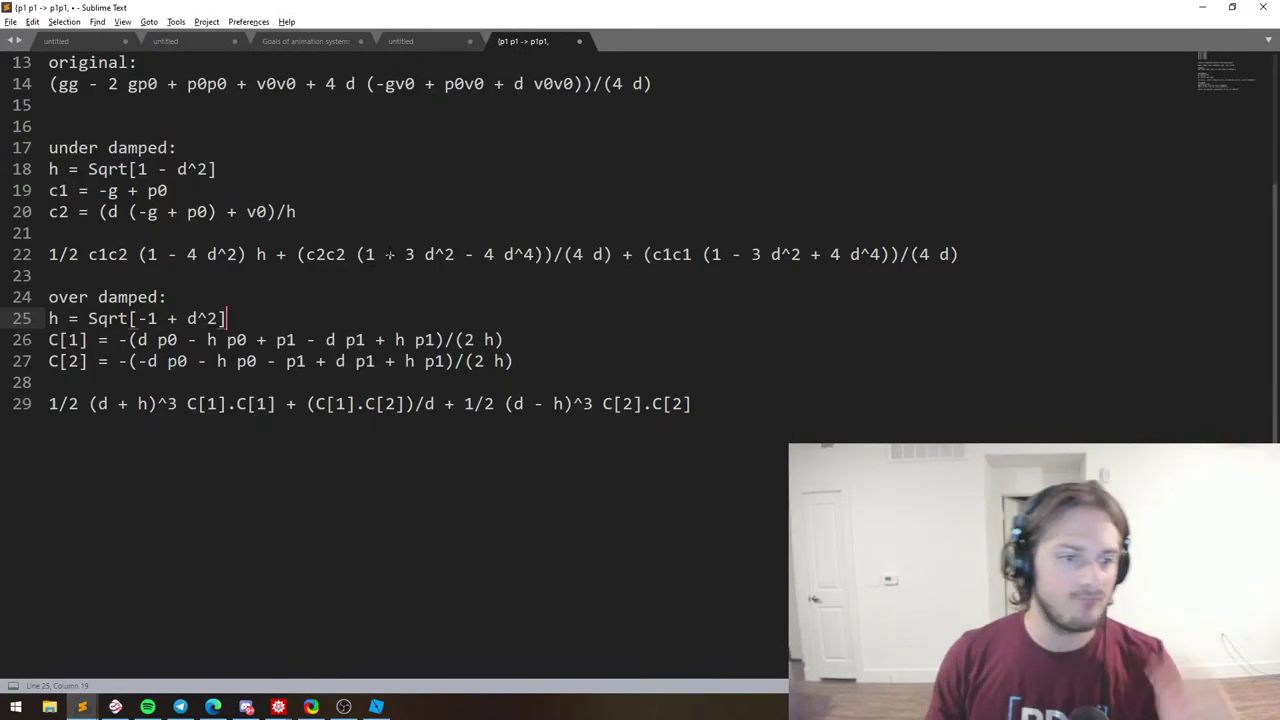
Examine the acceleration-squared integral formula of the under damped spring on line 11 of the notes.
scroll(413, 302, up, 4)
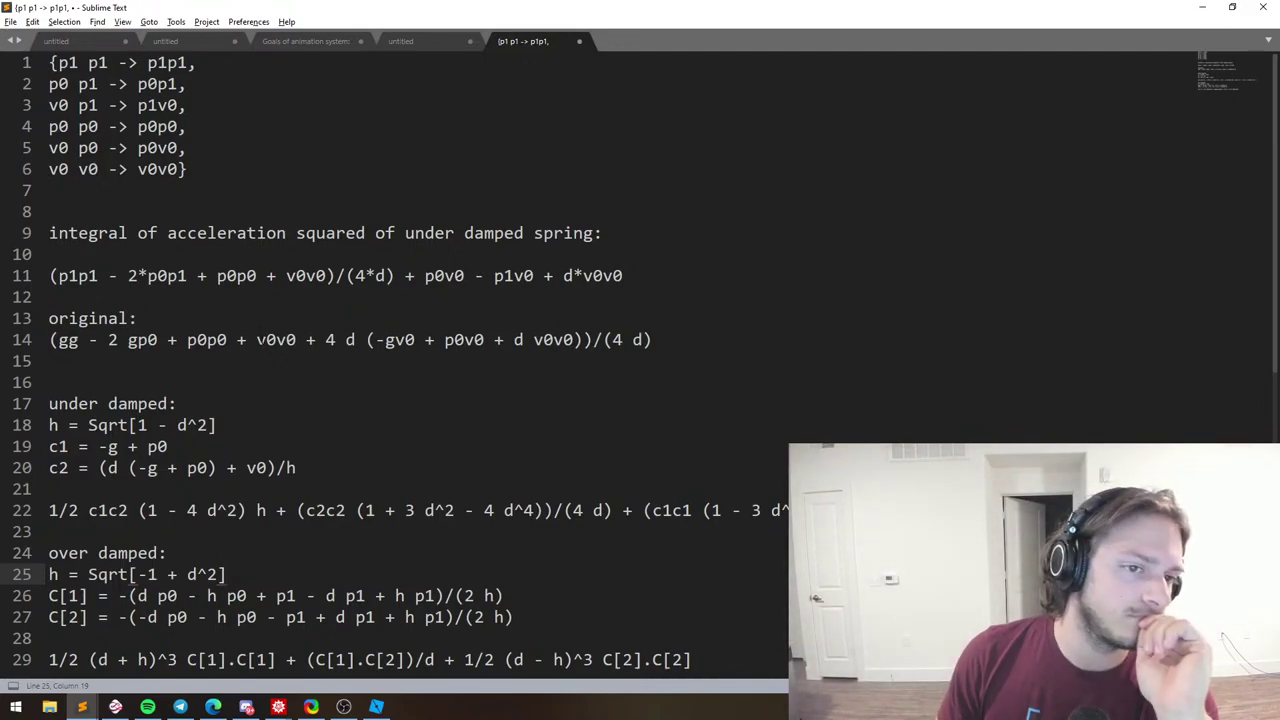
scroll(410, 315, down, 2)
click(50, 147)
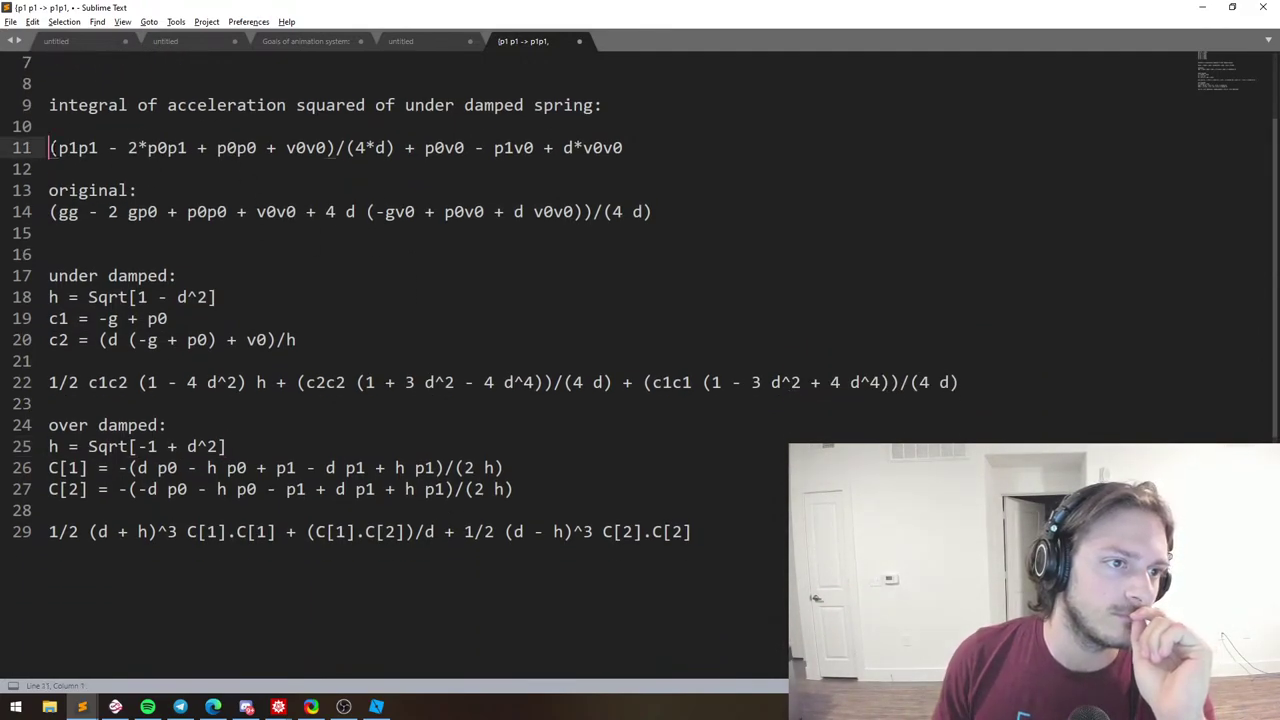
click(398, 128)
key(Down)
key(Down)
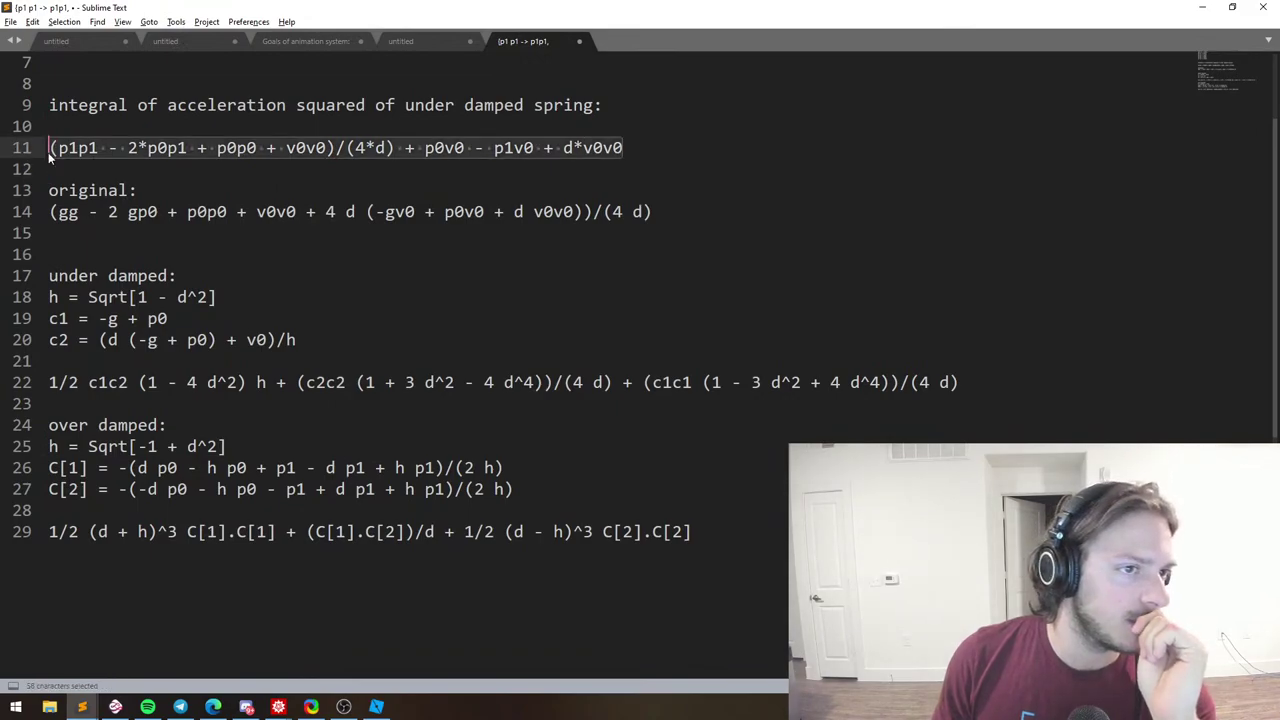
drag(662, 152, 48, 152)
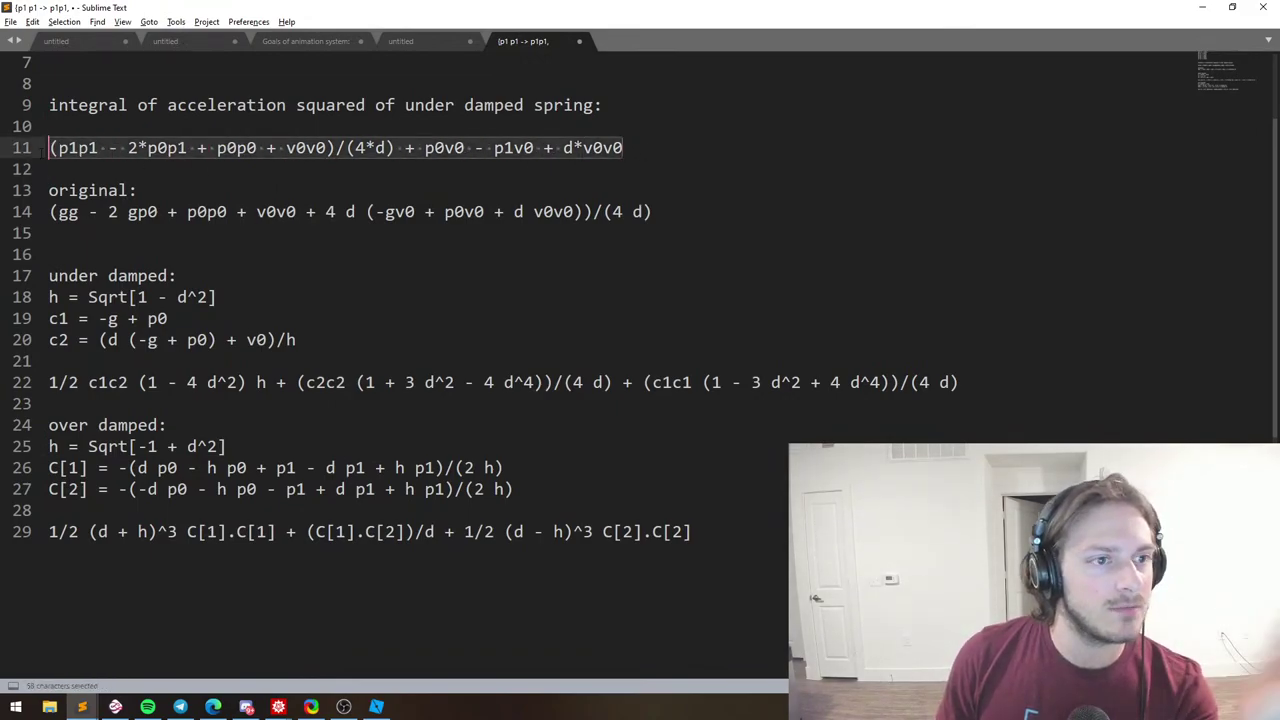
click(99, 153)
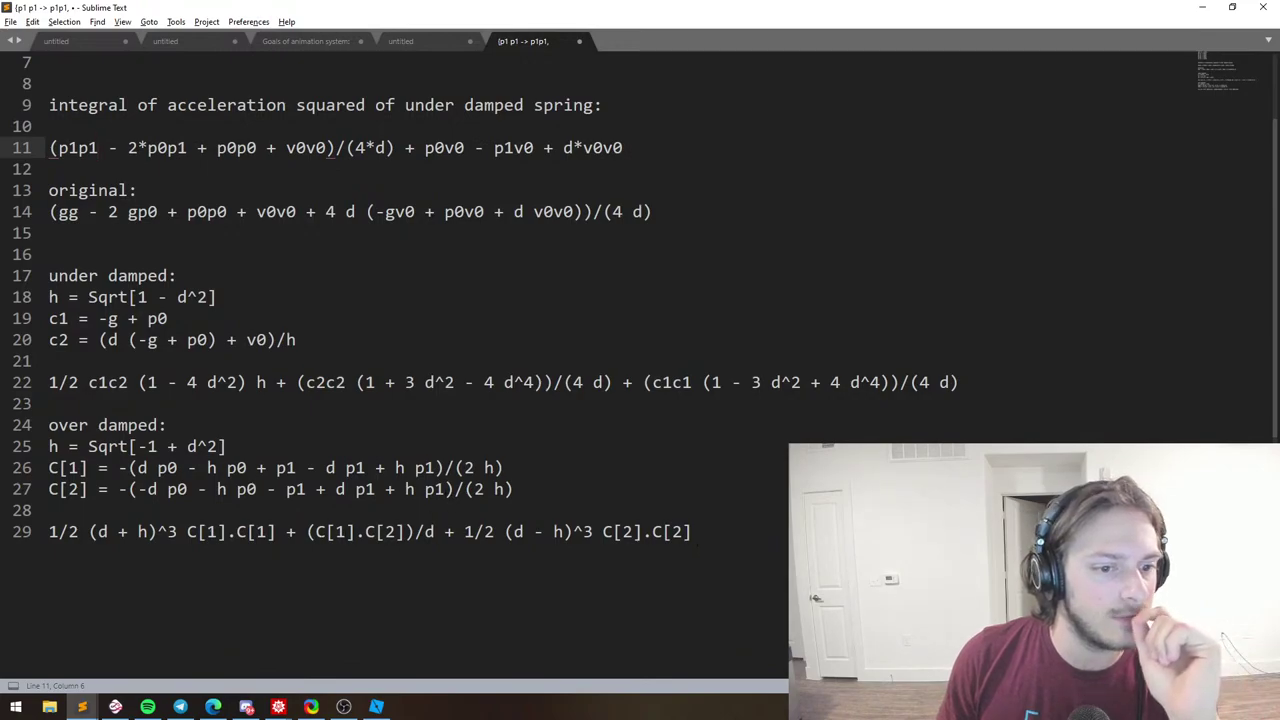
Examine the over damped C[2] definition and the 1/2 (d + h)^3 factor of the integral, undoing any stray edits.
drag(694, 532, 48, 489)
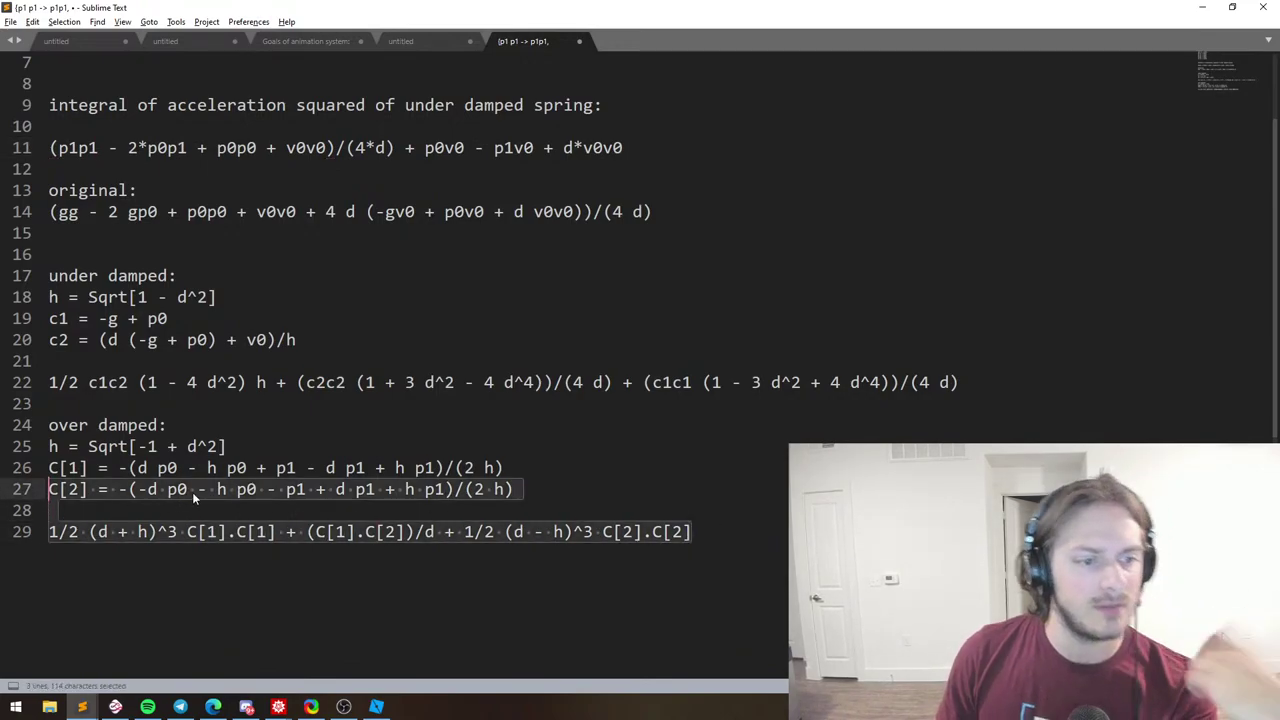
click(196, 491)
key(ctrl+z)
key(ctrl+z)
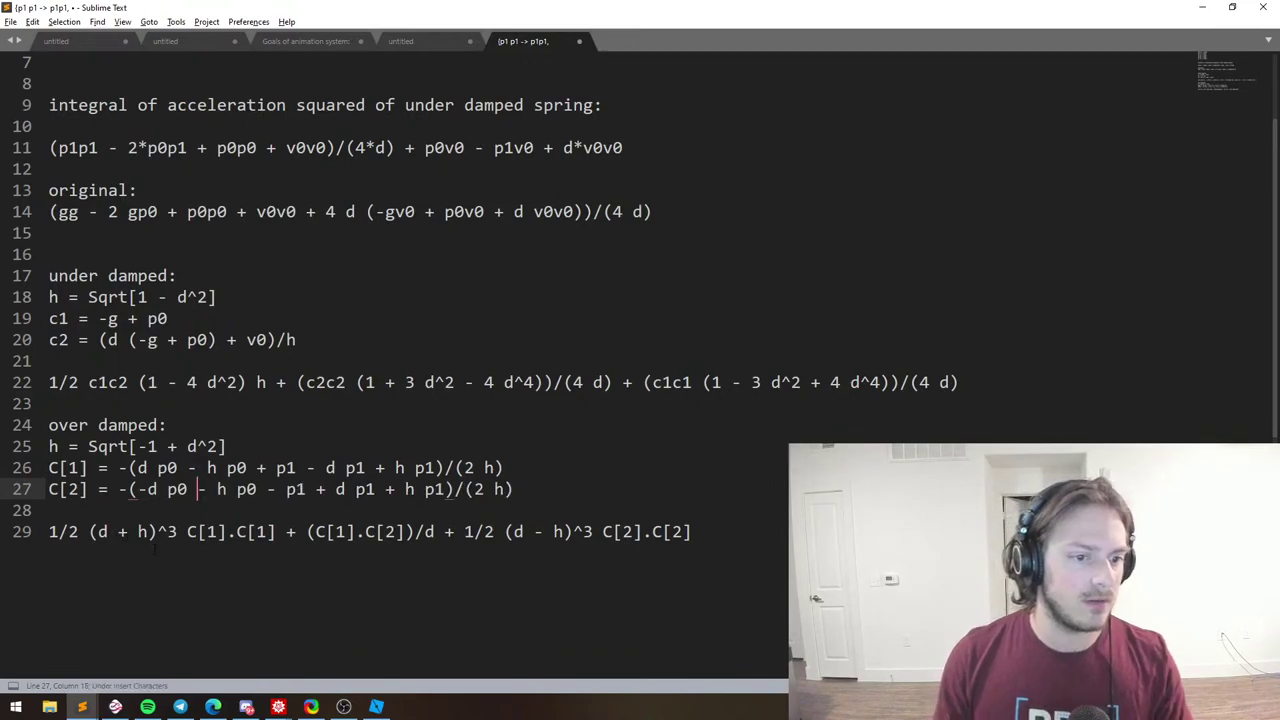
scroll(155, 547, down, 1)
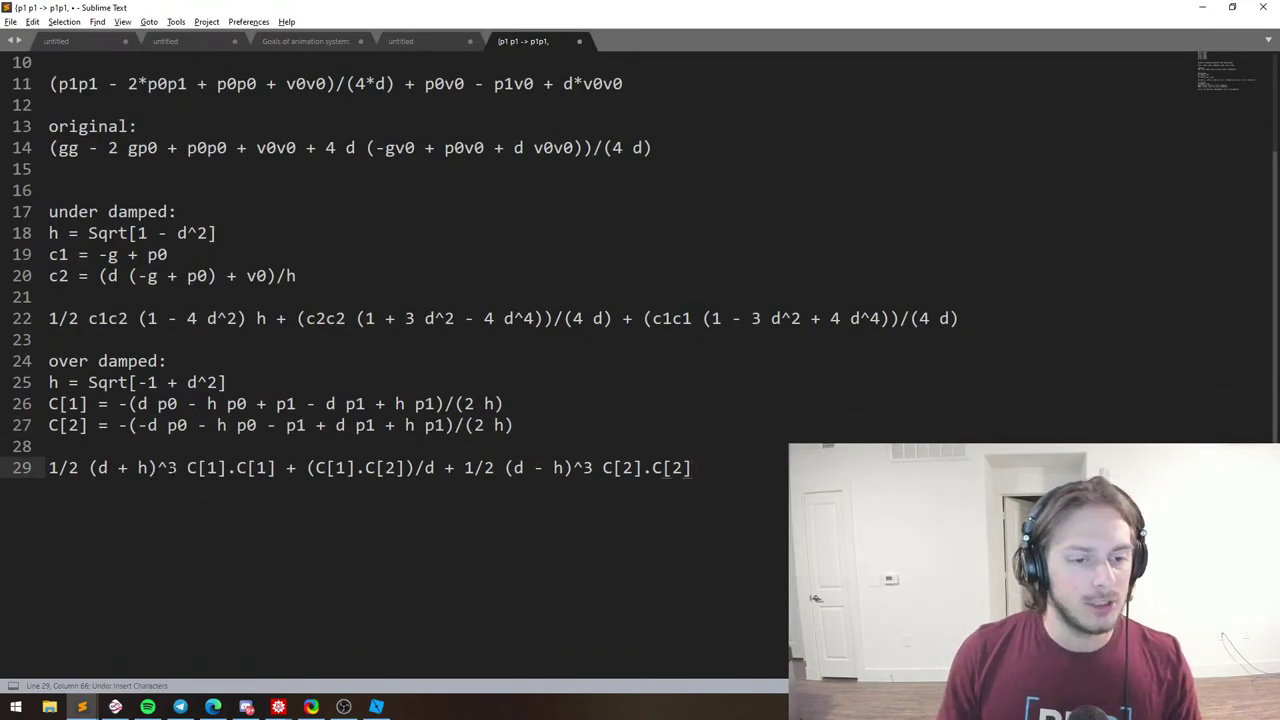
drag(160, 468, 68, 468)
click(166, 470)
scroll(164, 472, up, 1)
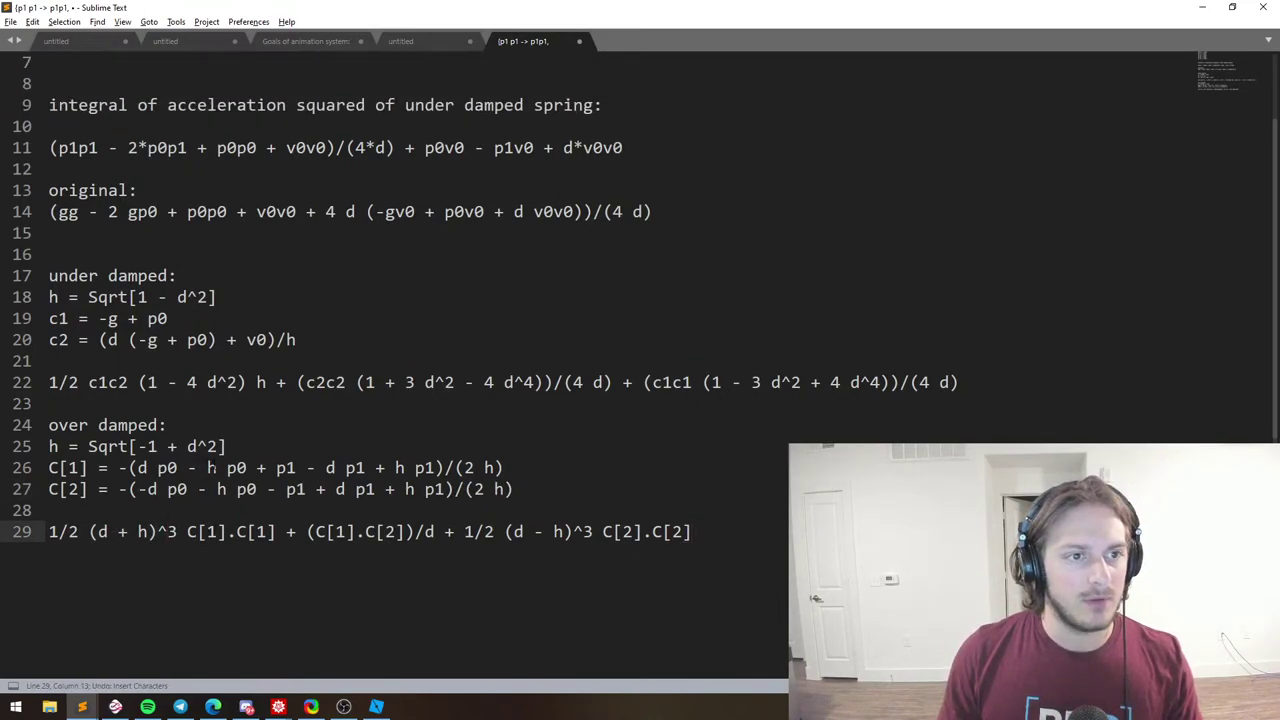
Inspect the C[1].C[1] term and the divisor d of the C[1].C[2] term in the over damped integral.
drag(49, 531, 155, 531)
click(157, 531)
click(205, 531)
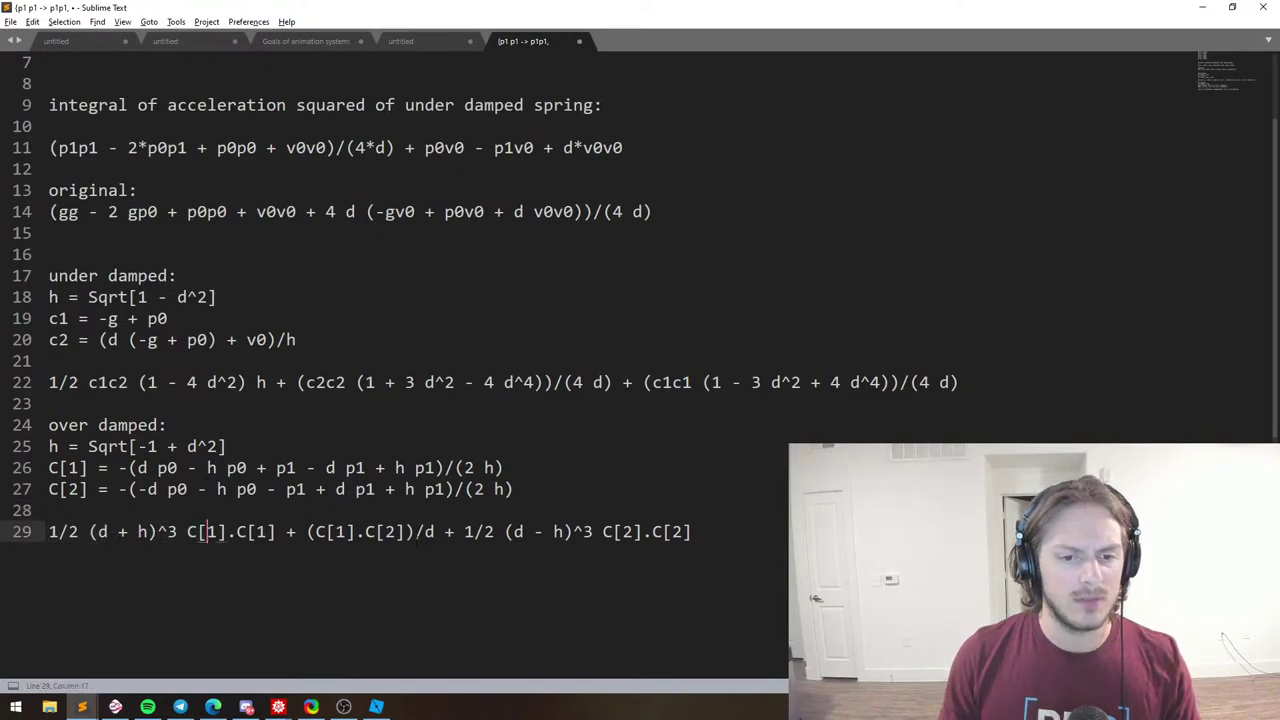
drag(414, 531, 452, 535)
click(563, 531)
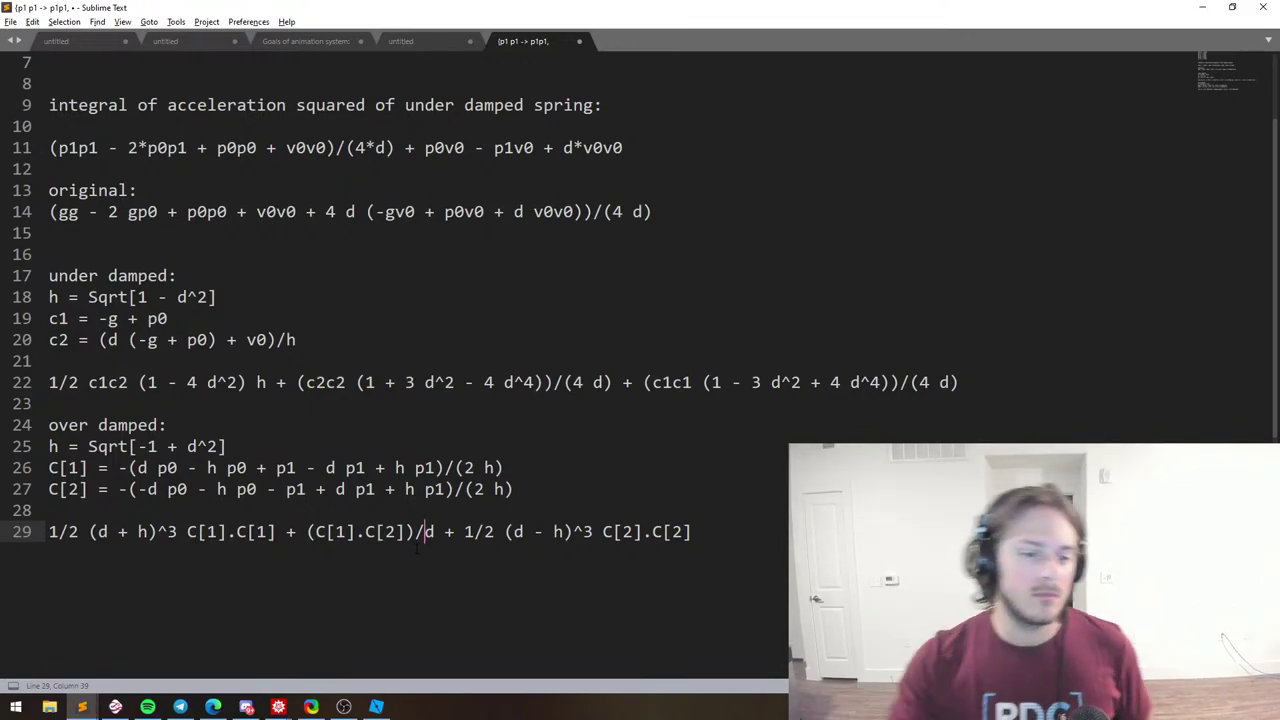
key(Left)
key(Left)
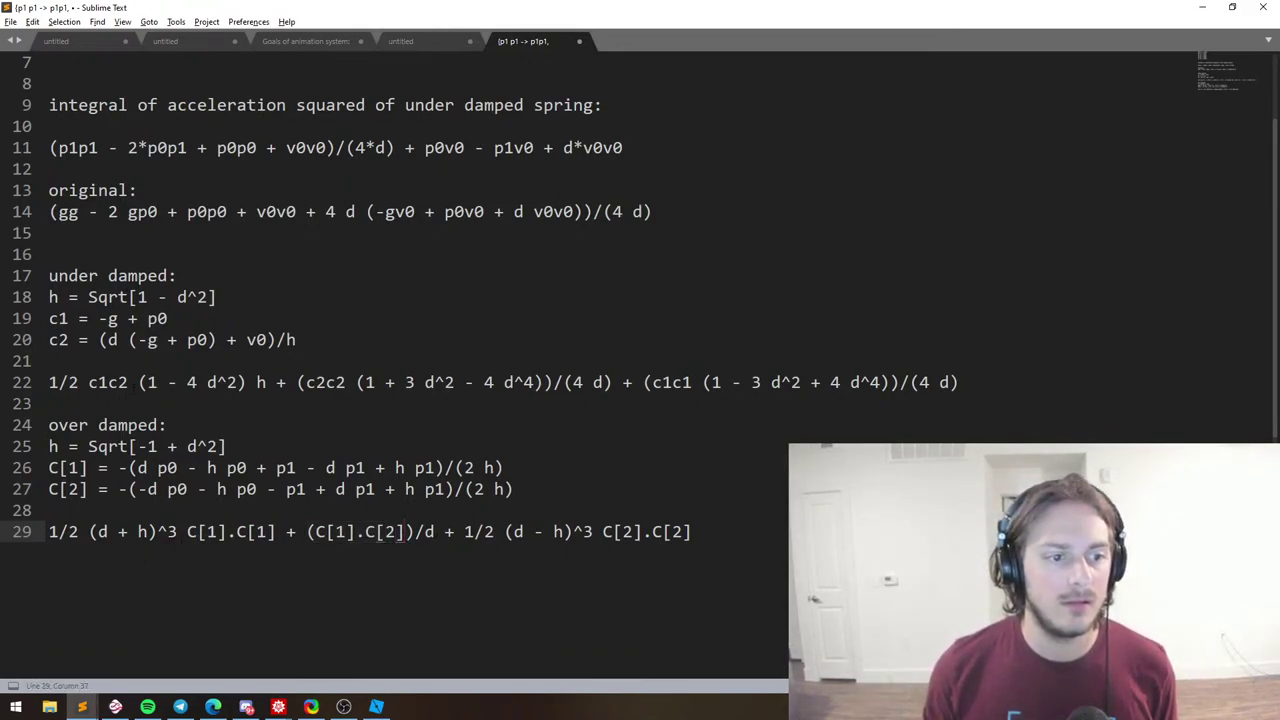
Switch to the Mathematica notebook and examine the factored under damped integral over 4 d and the simplification results around it.
key(alt+Tab)
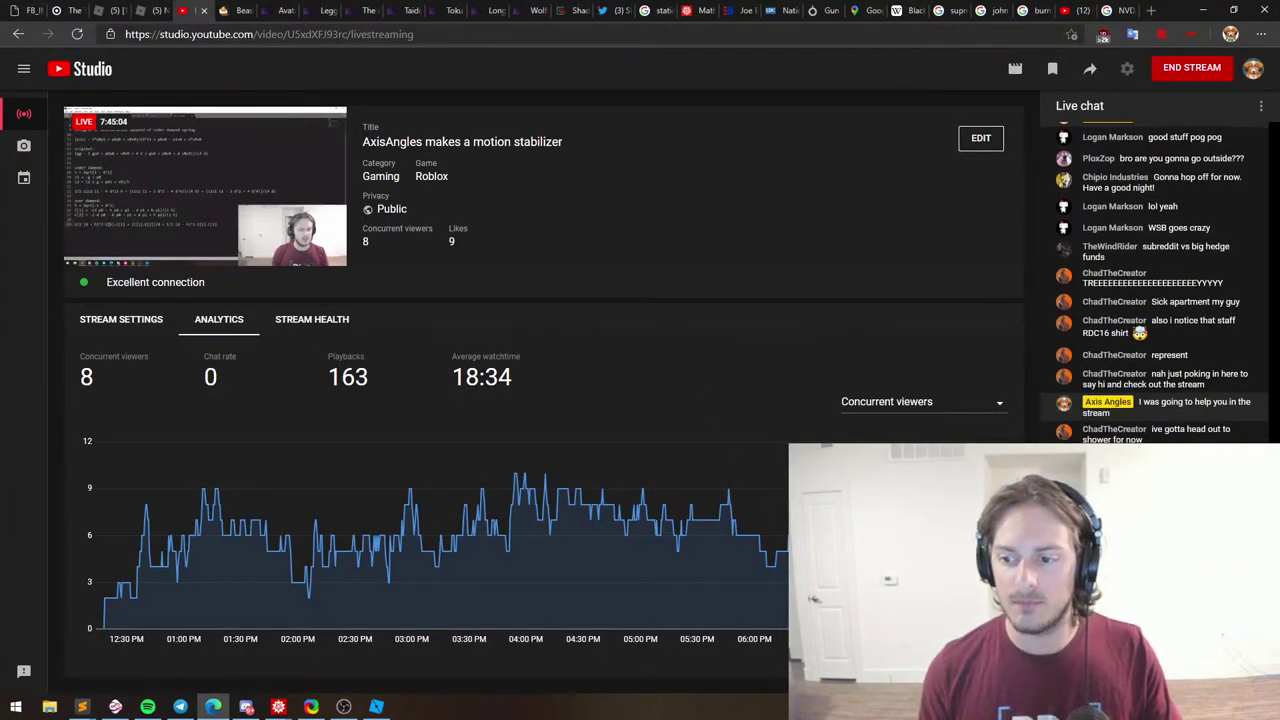
key(alt+Tab)
click(737, 229)
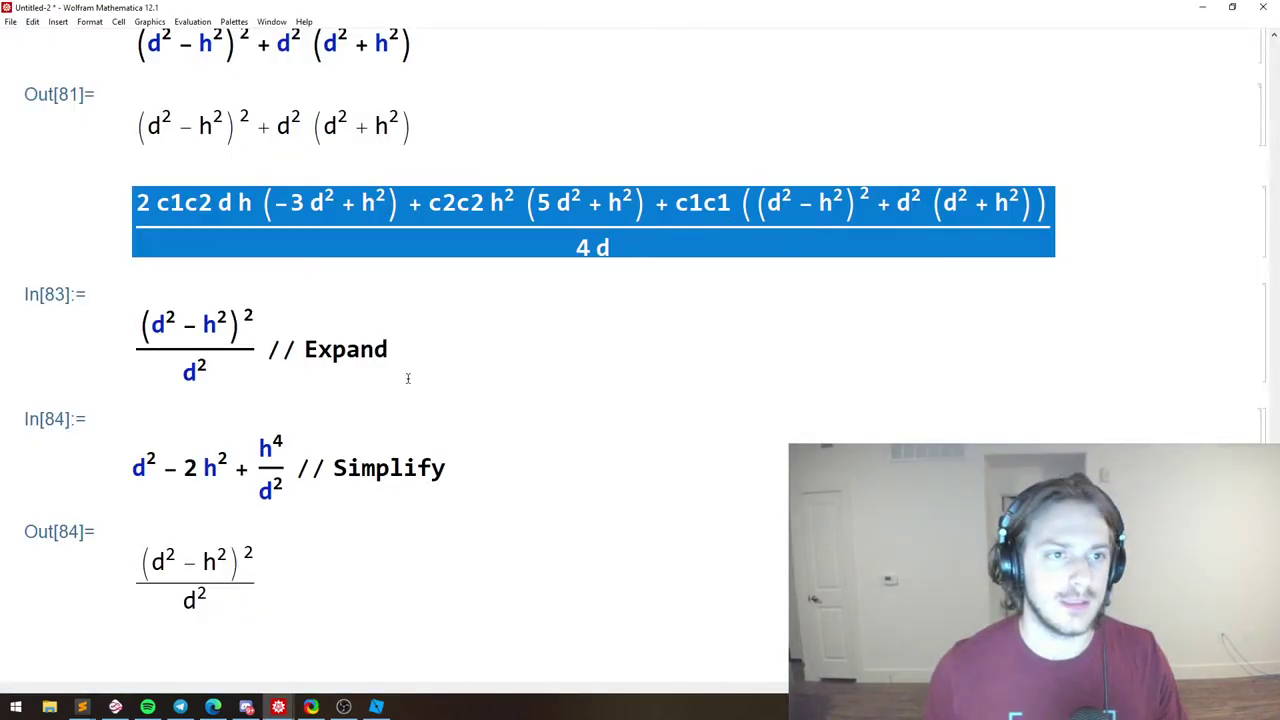
scroll(668, 409, down, 5)
scroll(569, 551, up, 15)
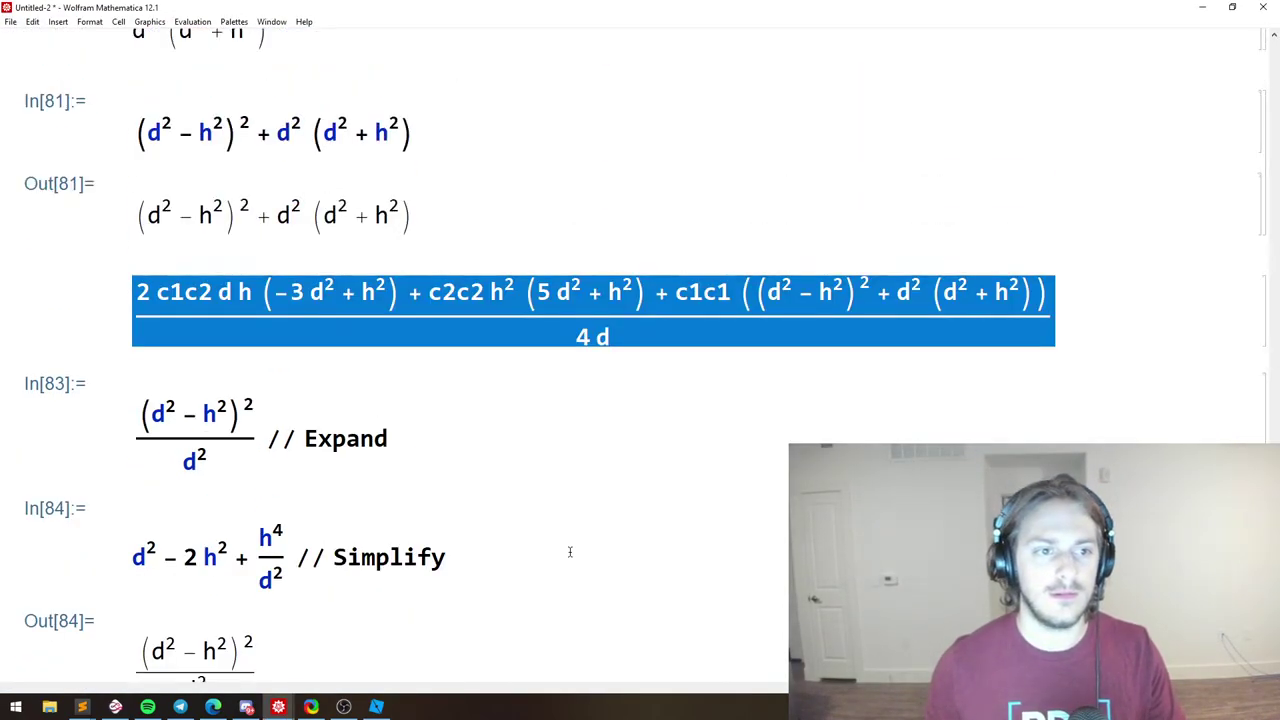
drag(1275, 420, 1275, 650)
click(475, 525)
scroll(450, 532, up, 5)
scroll(663, 543, up, 3)
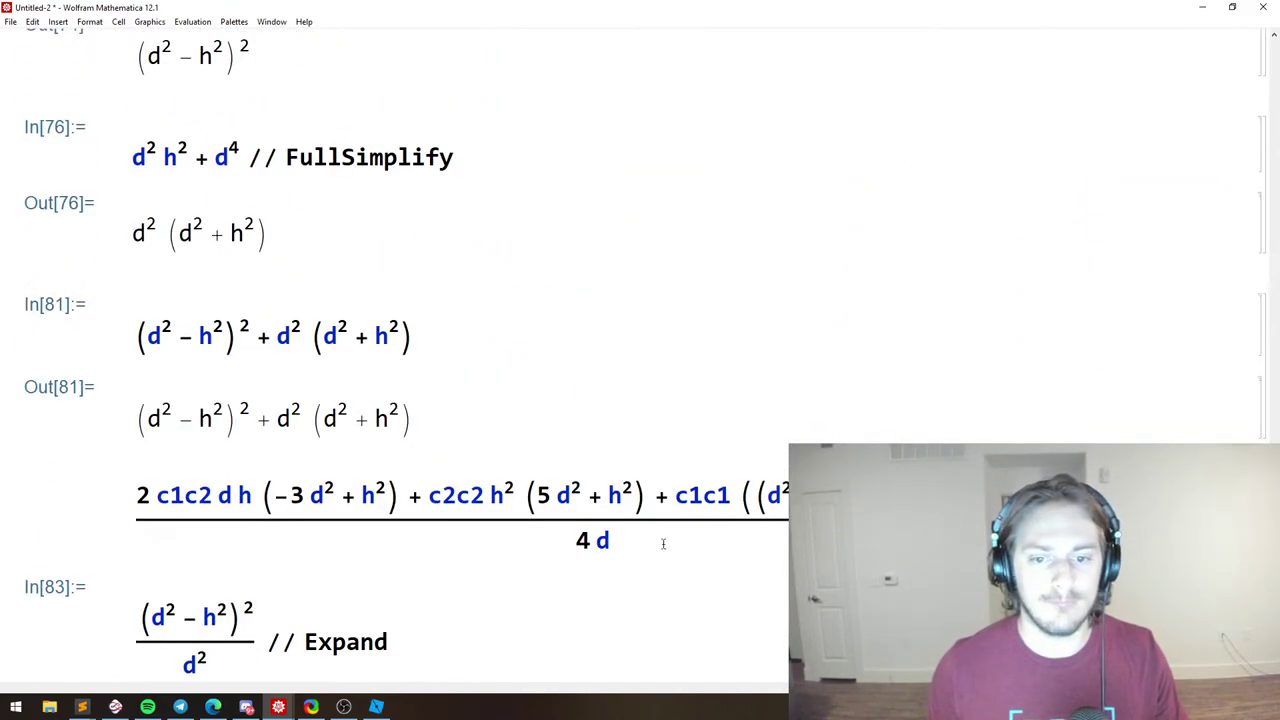
drag(663, 543, 403, 431)
click(750, 505)
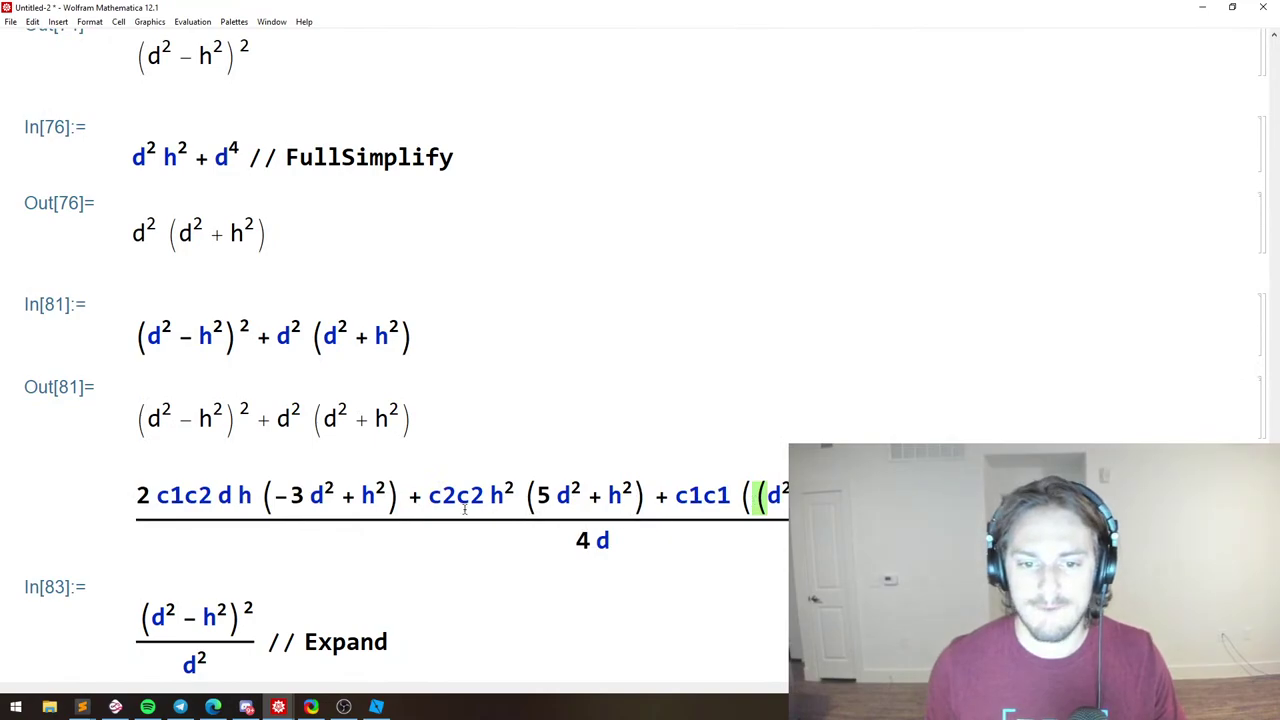
click(532, 505)
click(556, 497)
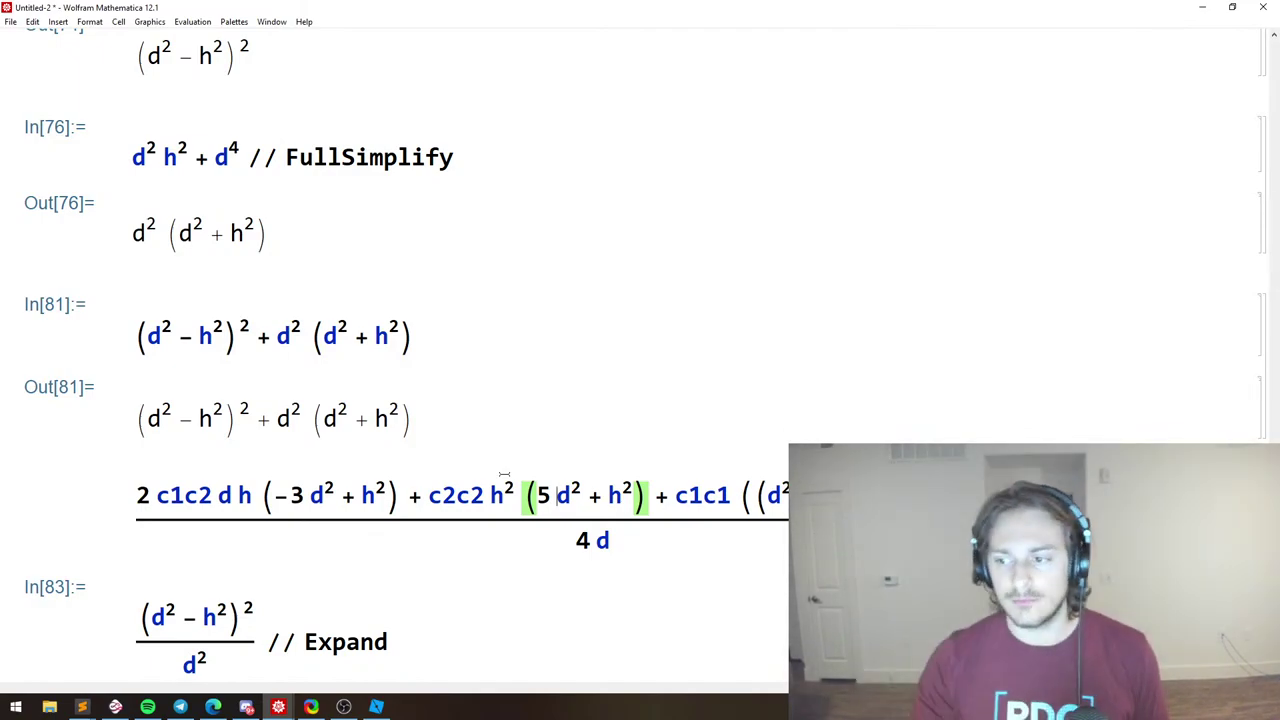
scroll(414, 436, up, 10)
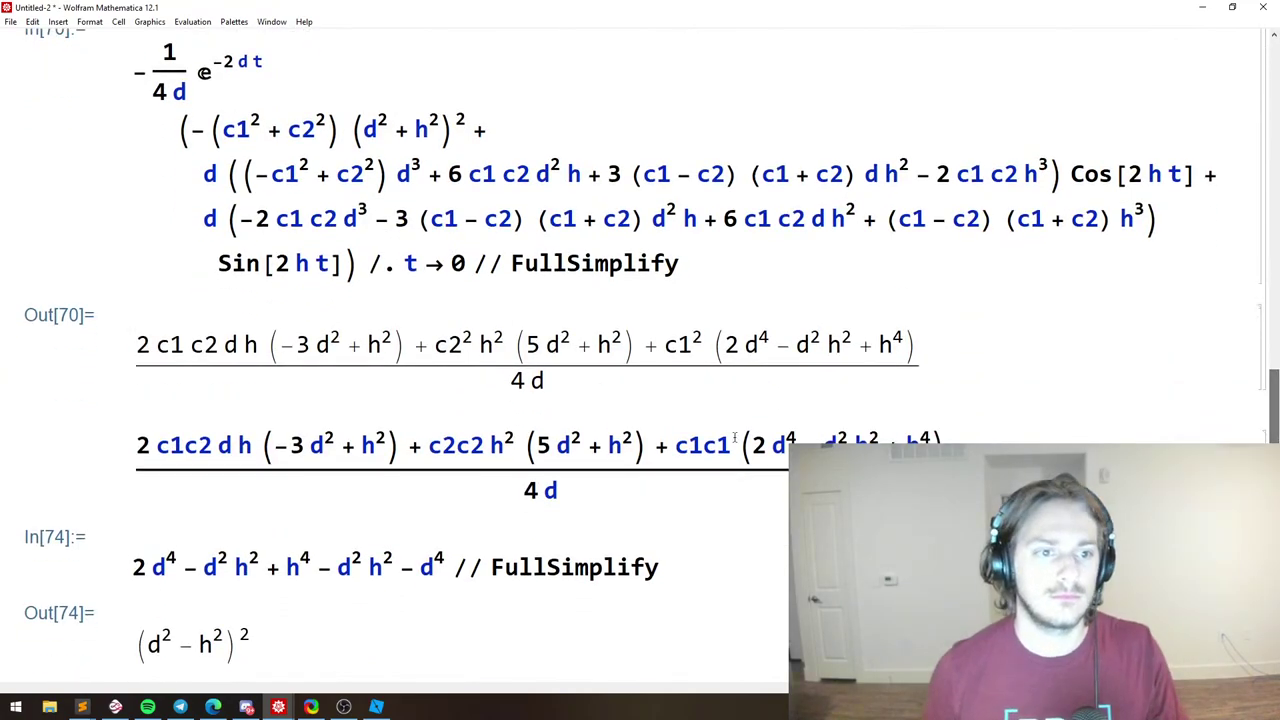
Copy the over damped integral from line 29 of the Sublime Text notes into a new maximized Mathematica notebook and enlarge the text.
key(alt+Tab)
scroll(414, 436, up, 2)
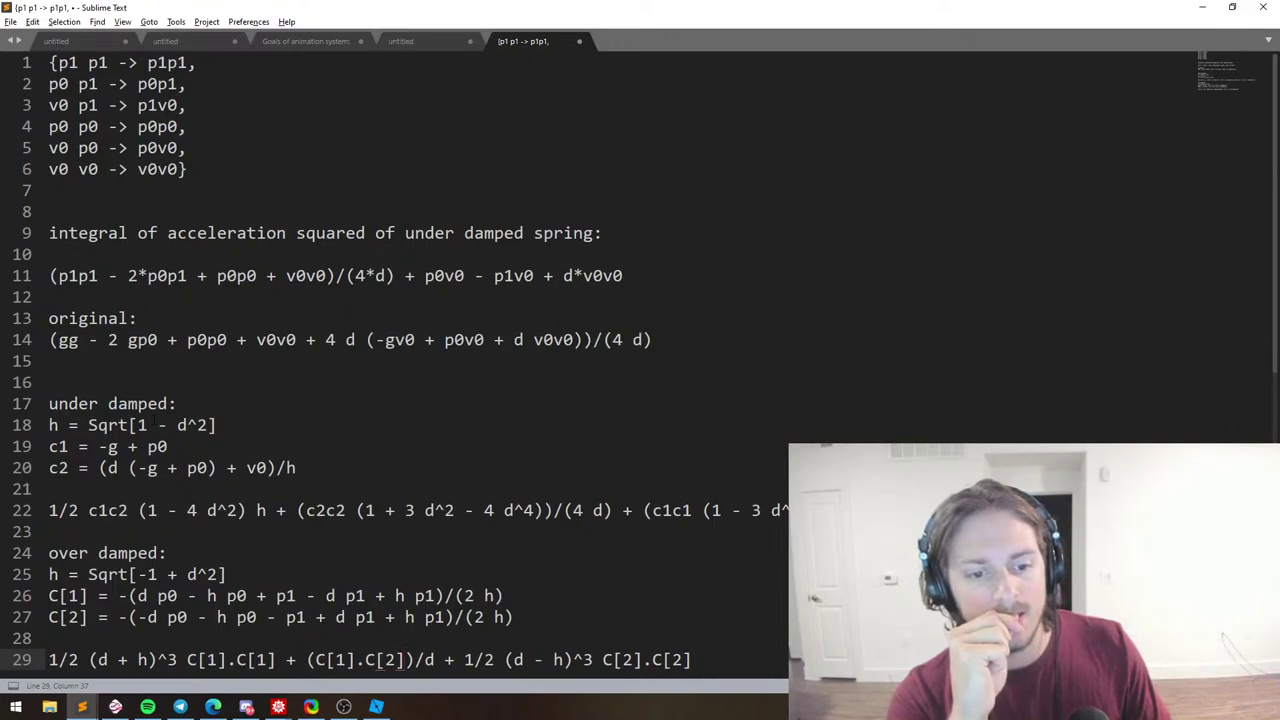
scroll(154, 422, down, 4)
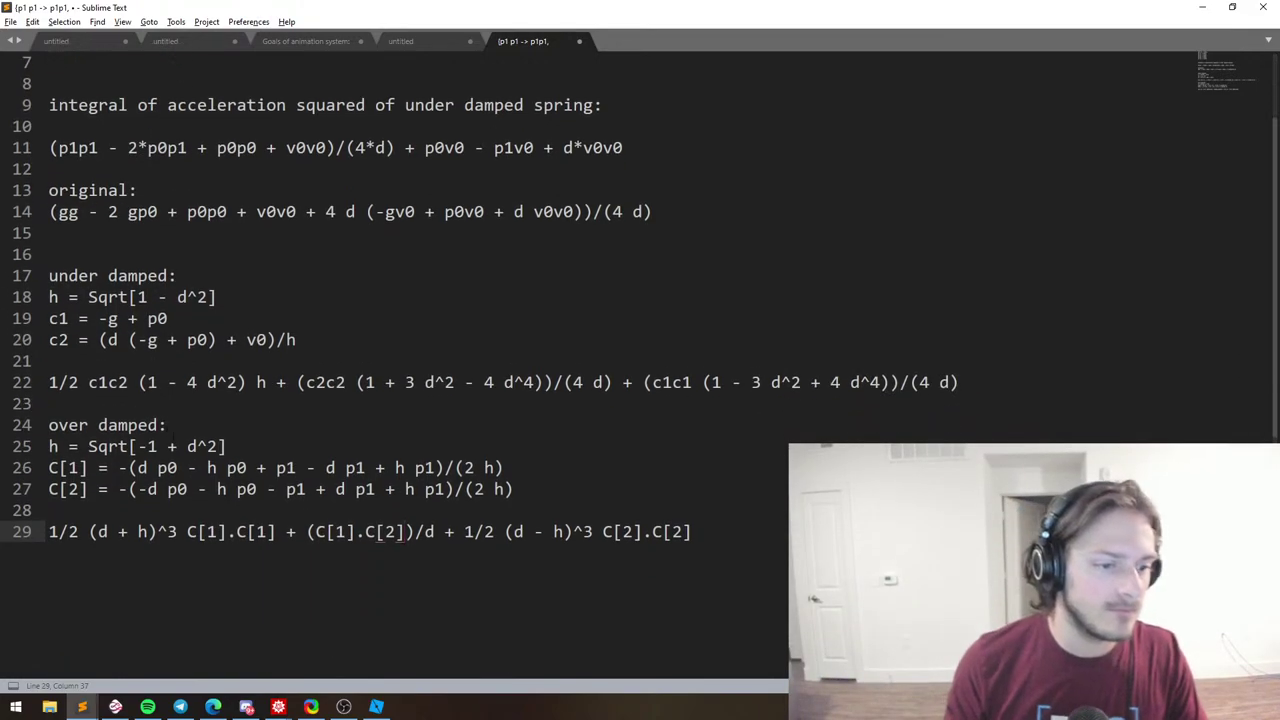
drag(691, 404, 49, 404)
key(ctrl+c)
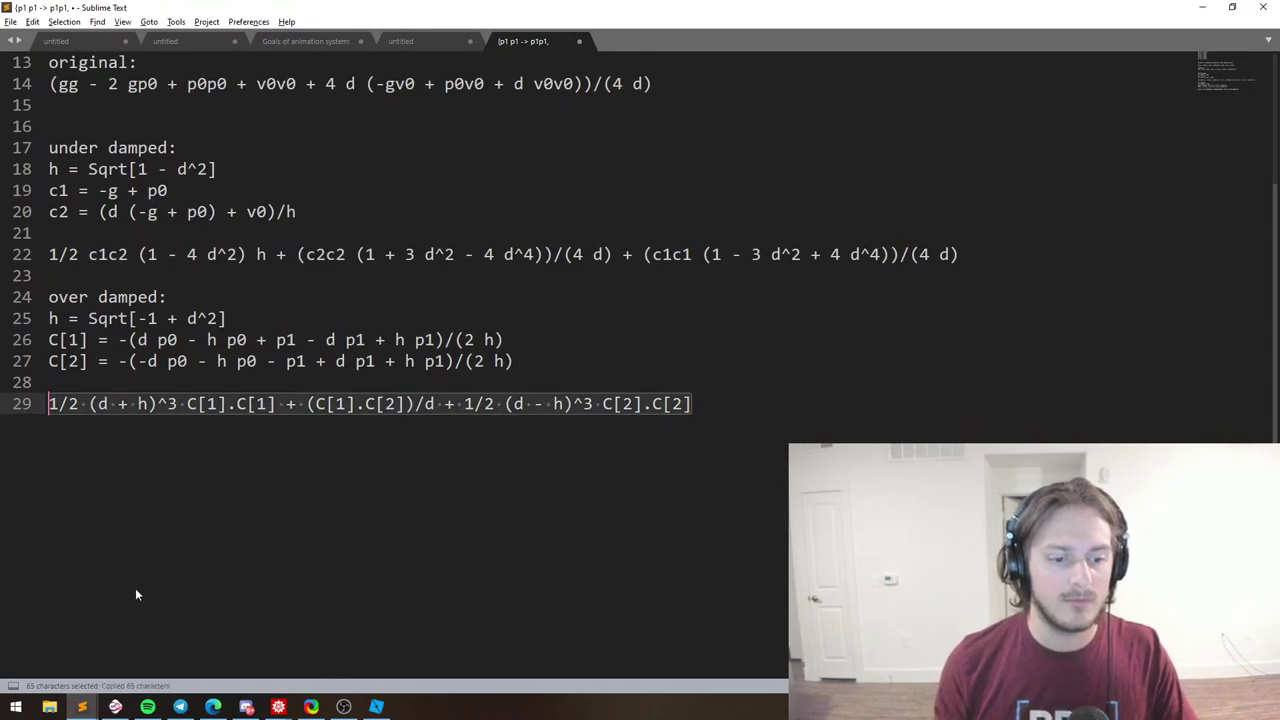
key(alt+Tab)
mouse_move(290, 697)
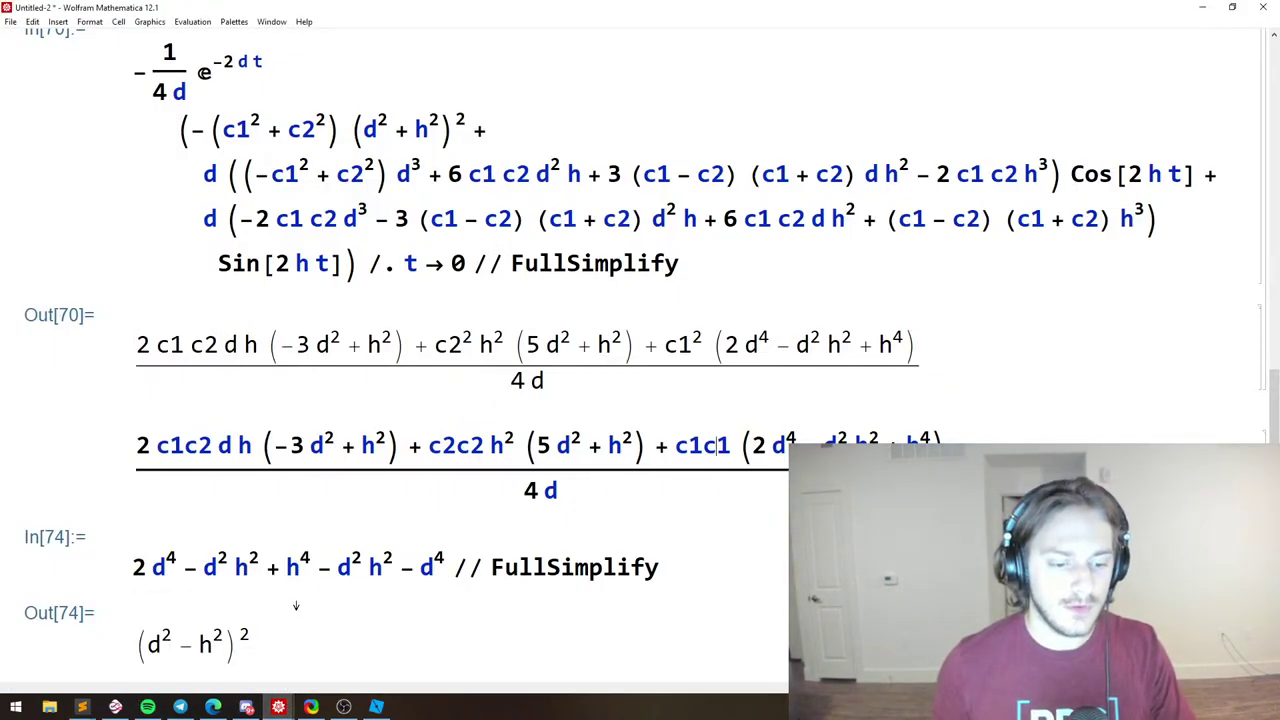
key(ctrl+n)
double_click(614, 8)
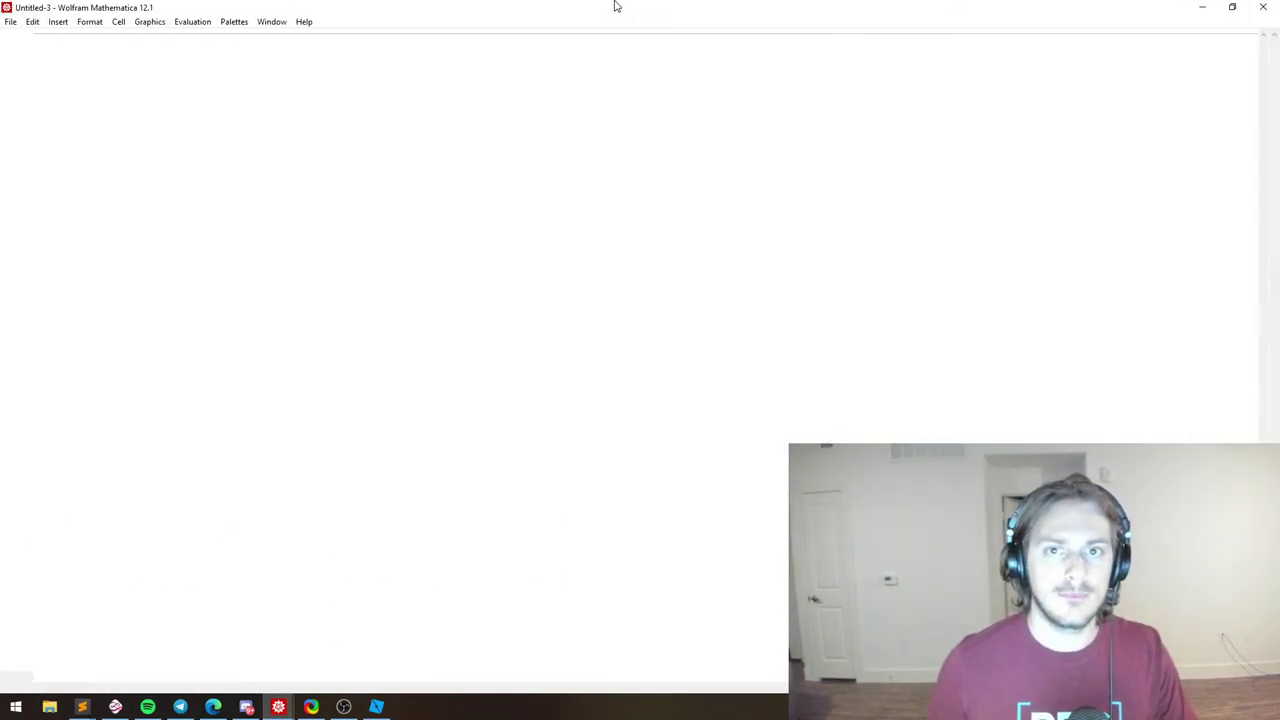
key(ctrl+v)
ctrl+scroll(254, 194, up, 4)
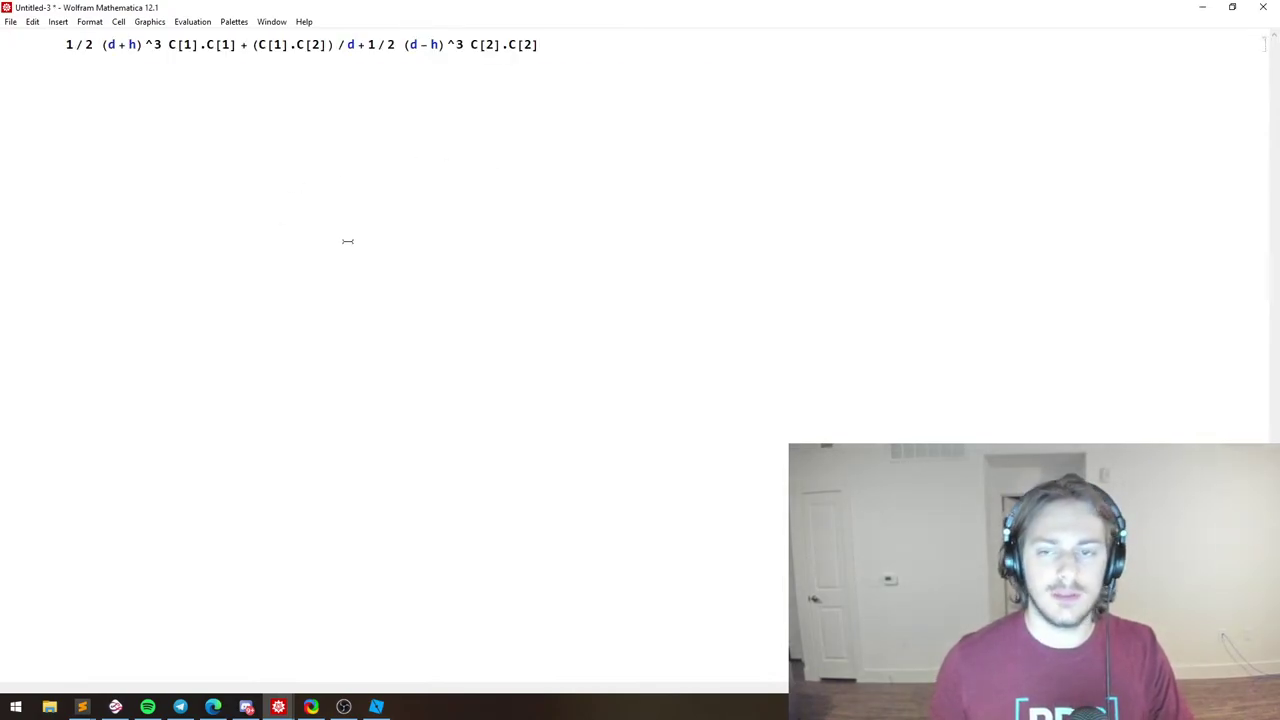
ctrl+scroll(440, 282, up, 1)
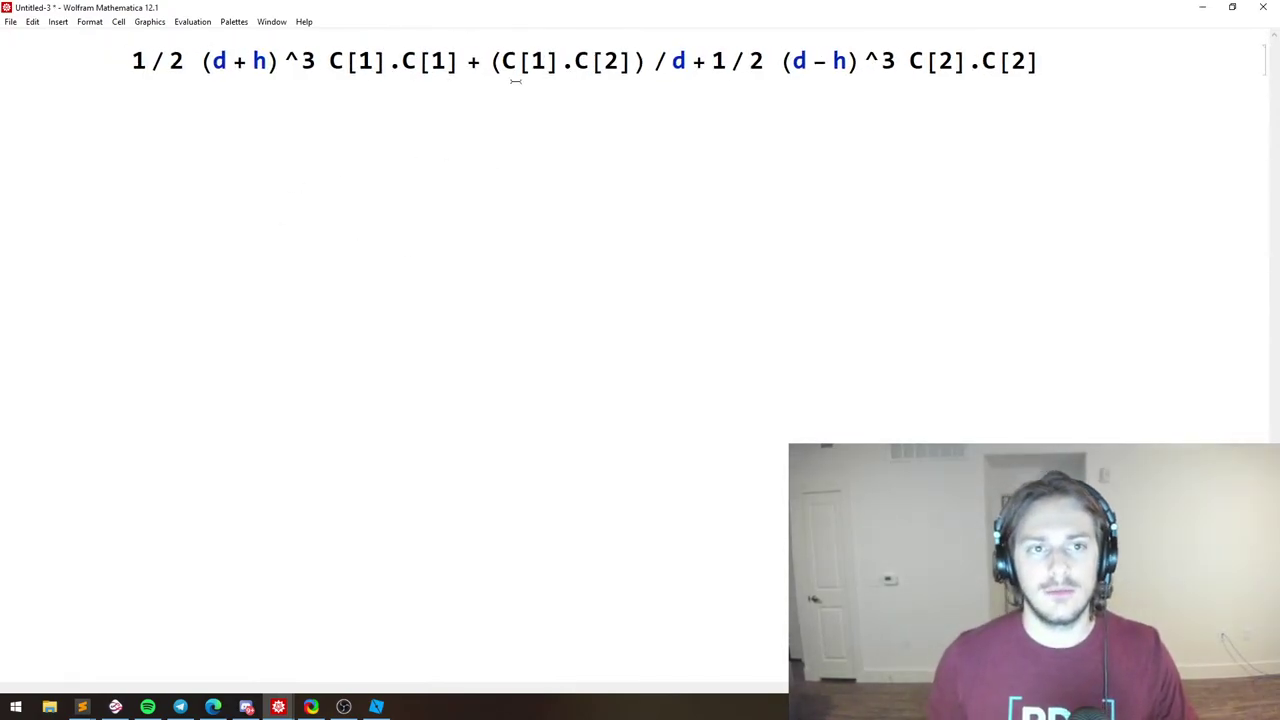
Rewrite the C[1].C[2] product in the pasted integral as C1 C2.
click(281, 61)
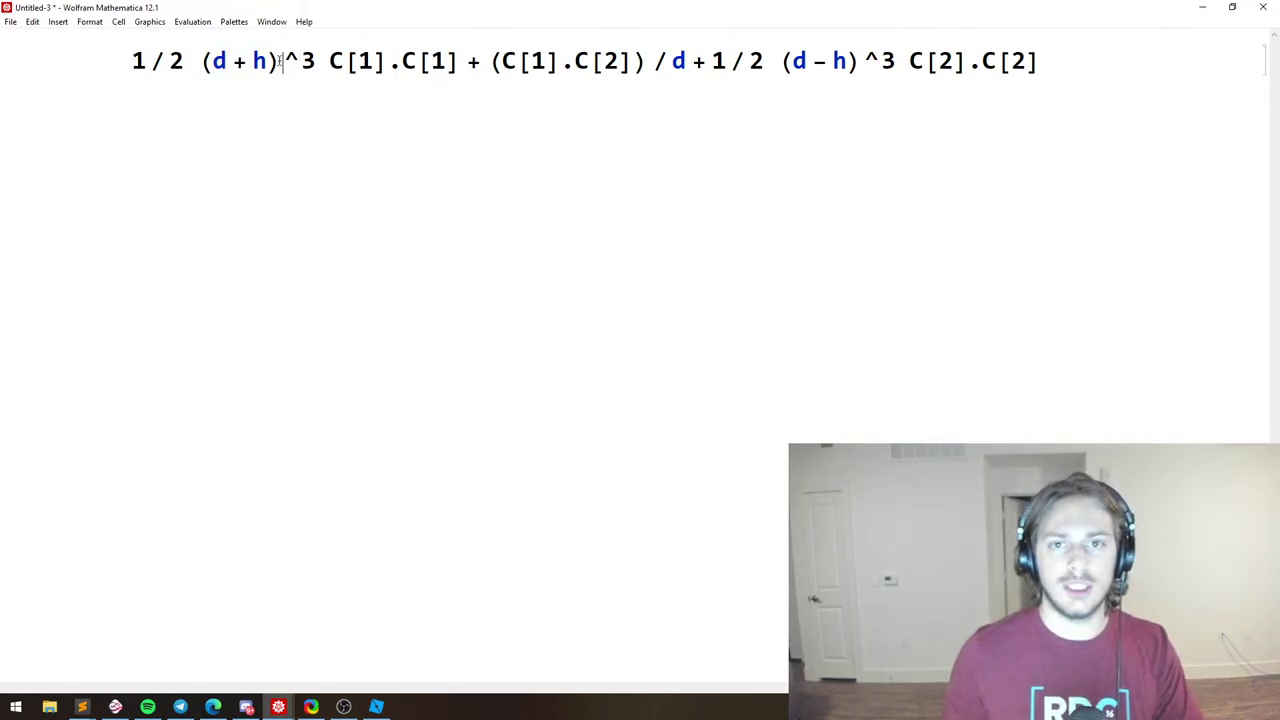
click(498, 61)
drag(515, 61, 595, 62)
text(1/)
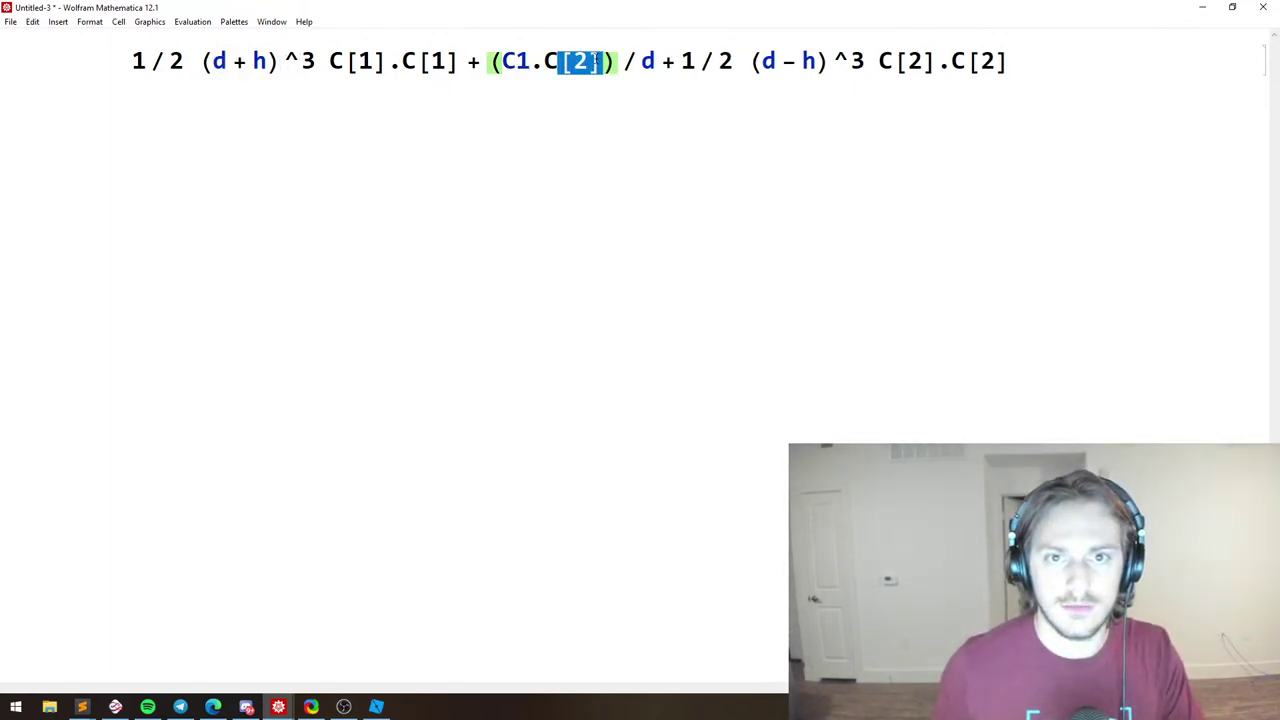
text(2)
click(534, 61)
key(BackSpace)
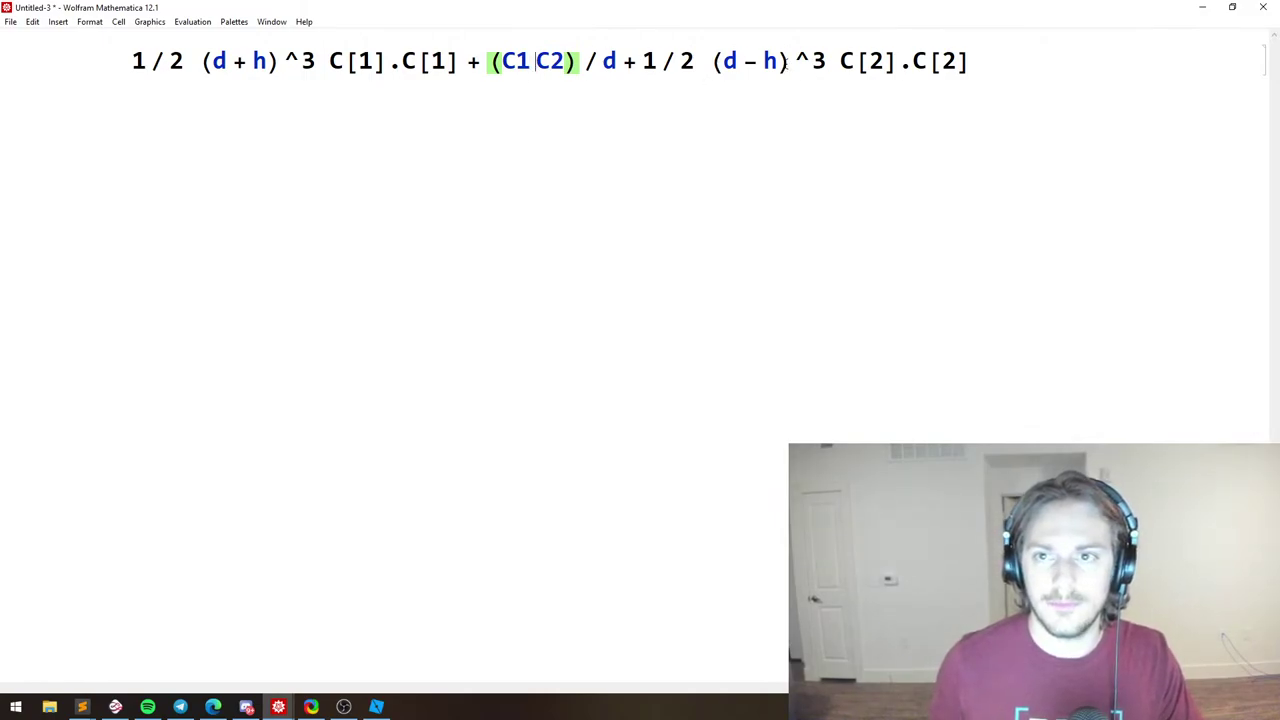
Rewrite the C[2].C[2] product as C2 C2 and the C[1].C[1] product as C1 C1 in the pasted integral.
drag(835, 60, 1039, 64)
text(c2)
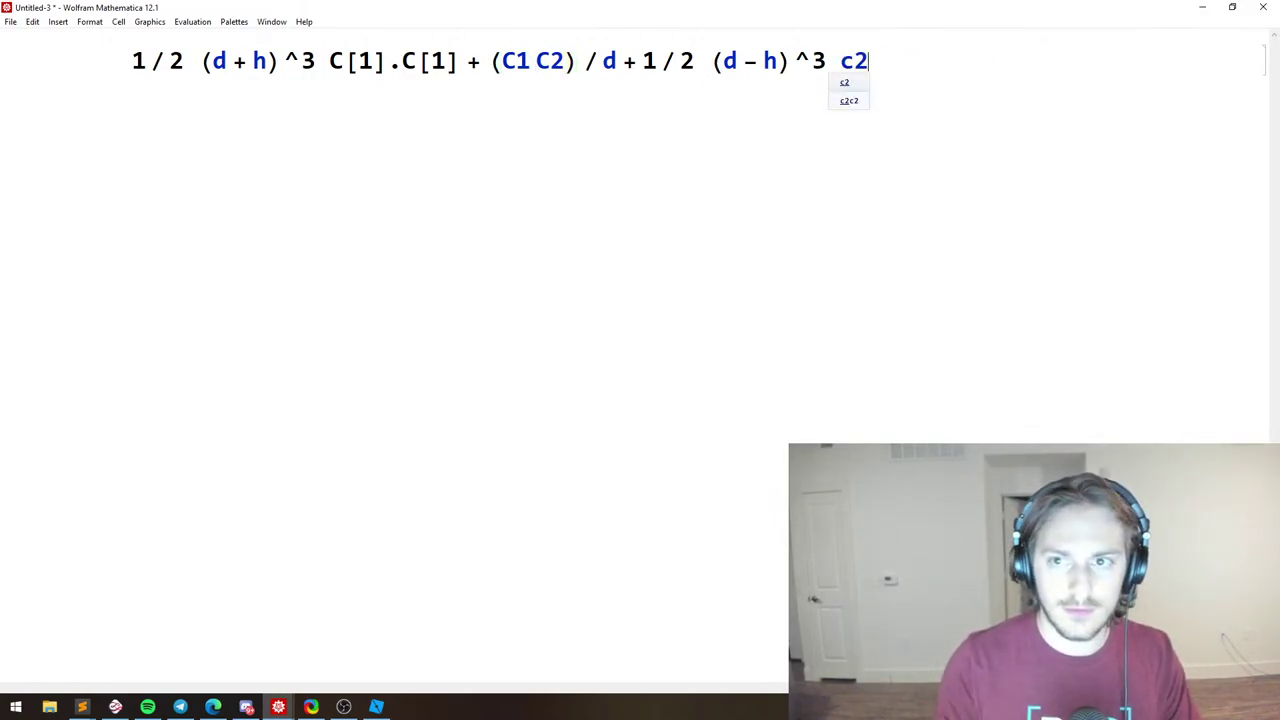
key(BackSpace)
key(BackSpace)
text(C2 C2)
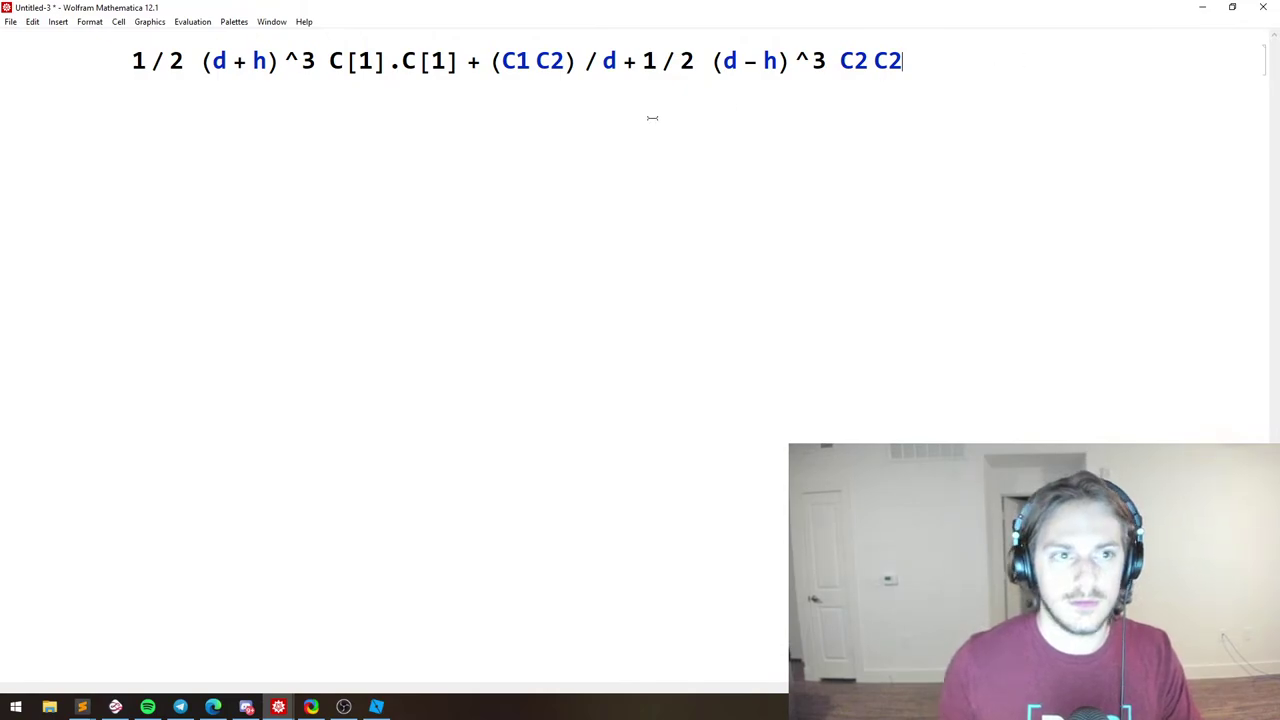
drag(329, 60, 460, 61)
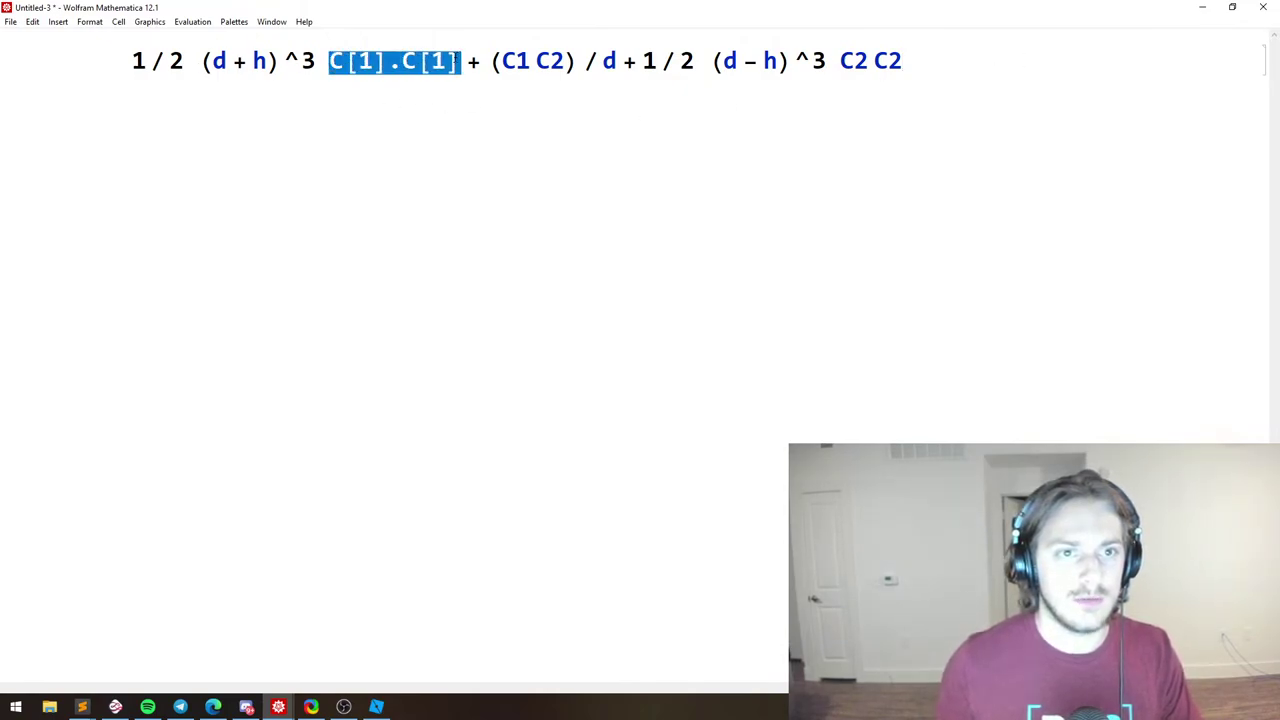
text(C1 C1)
drag(848, 56, 266, 84)
click(516, 71)
Check the under damped derivation in the other notebook, and copy C1 C1 into a separate cell below the over damped integral.
key(alt+Tab)
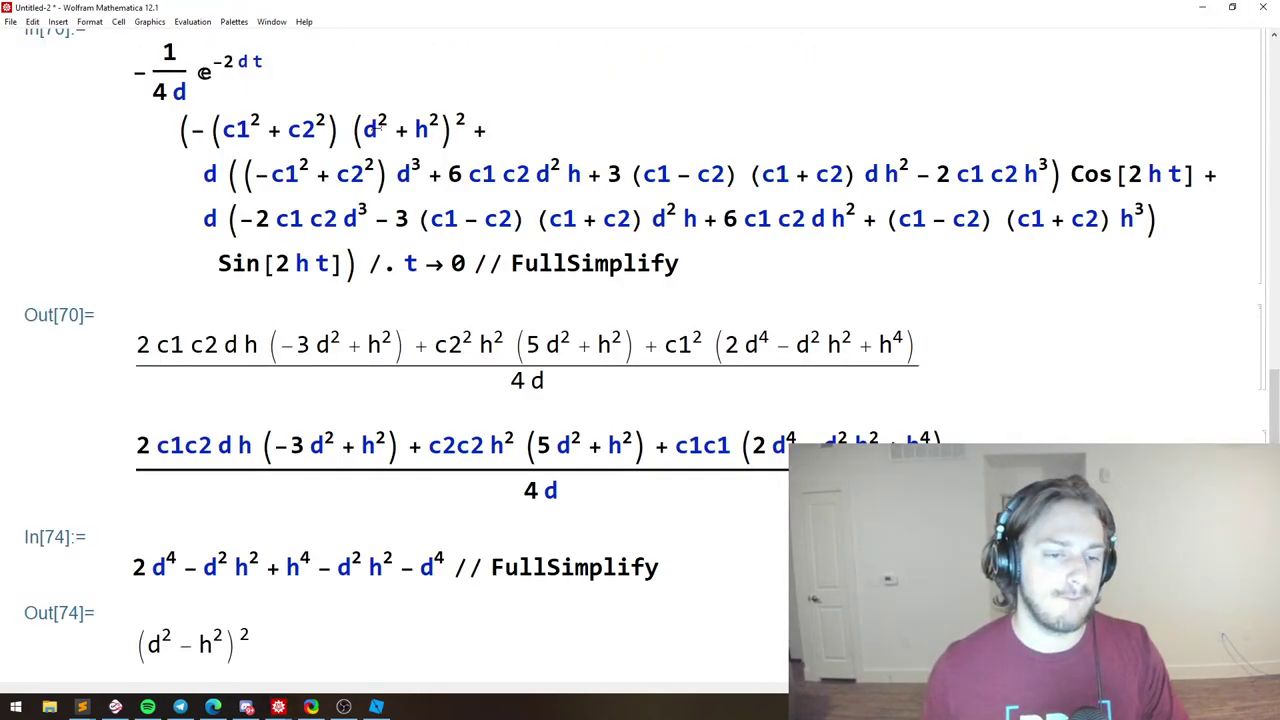
scroll(270, 290, down, 5)
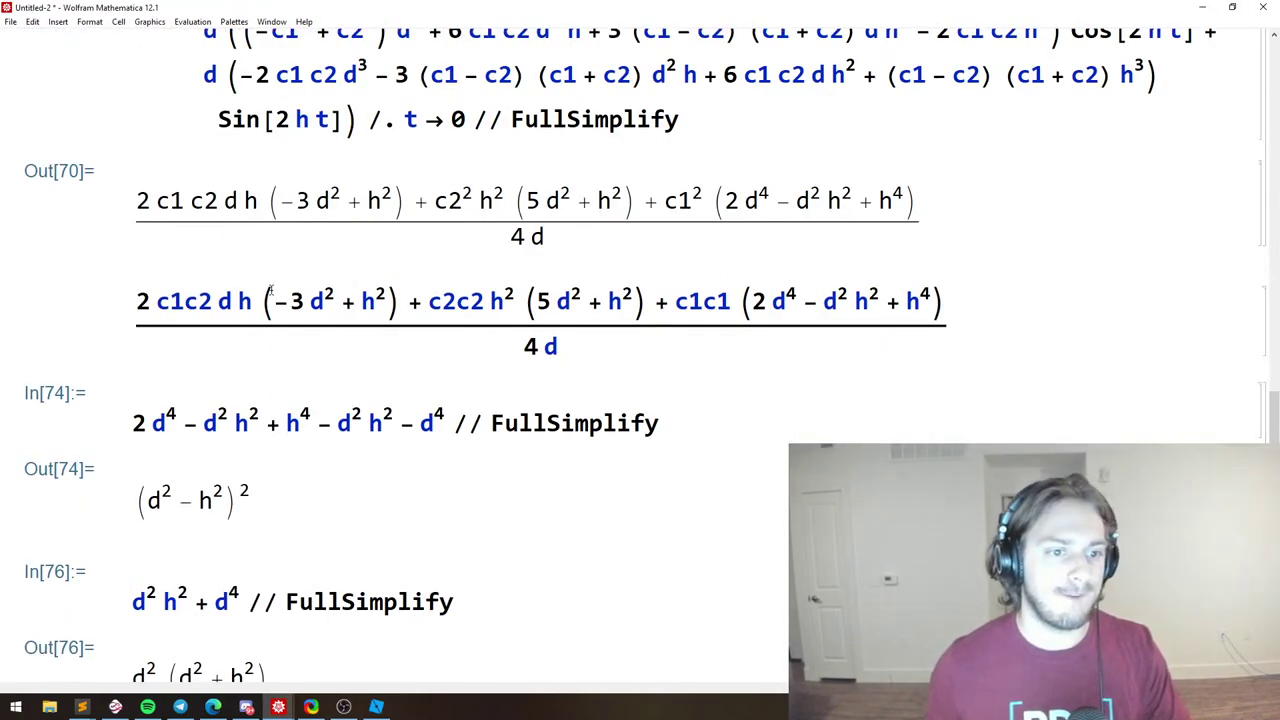
scroll(208, 275, up, 5)
key(alt+Tab)
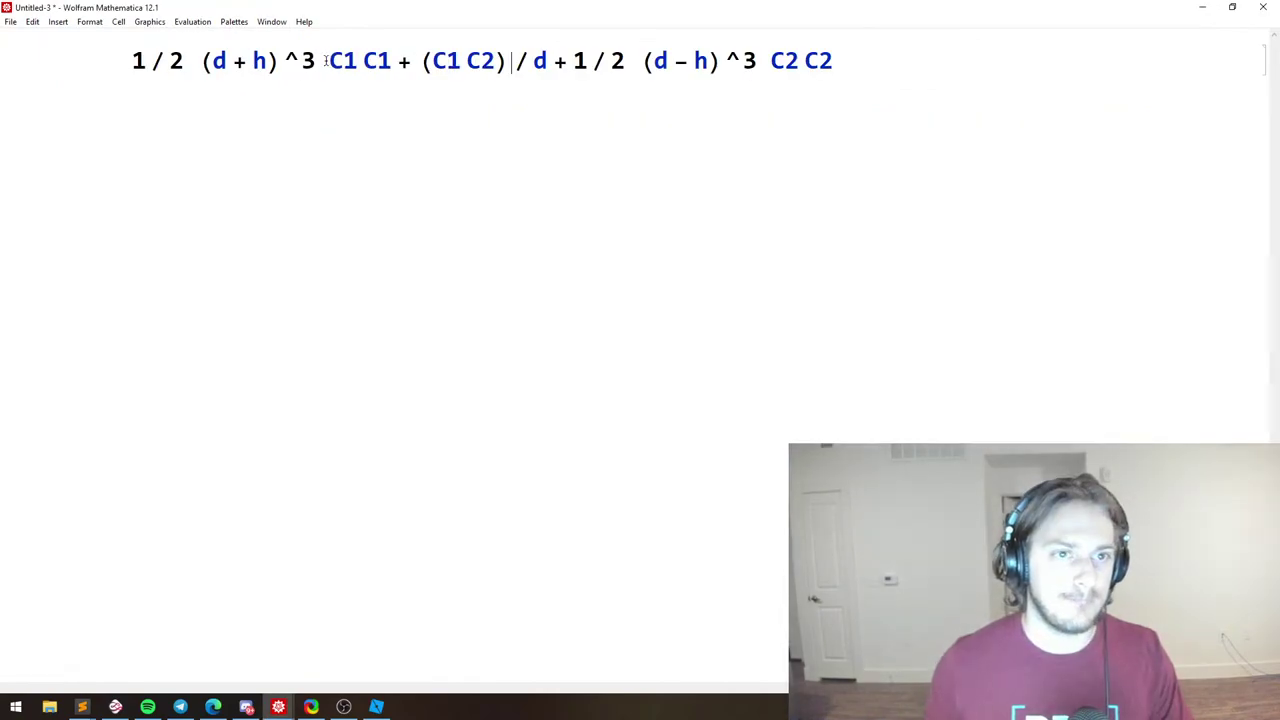
drag(329, 61, 395, 62)
key(ctrl+c)
click(293, 268)
key(ctrl+v)
Return to the Sublime Text notes and reorder C[1] on line 26 to -(d p0 - d p1 + h p1 - h p0 + p1)/(2 h).
key(alt+Tab)
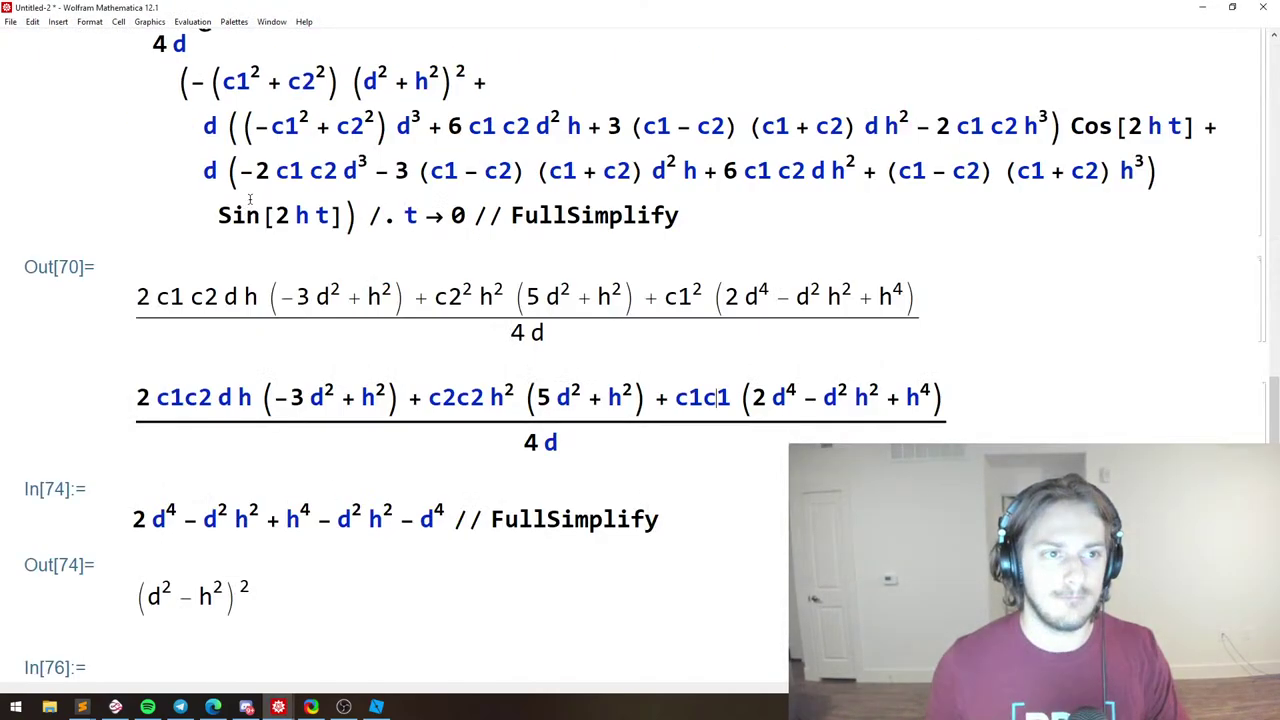
key(alt+Tab)
key(alt+Tab)
key(alt+Tab)
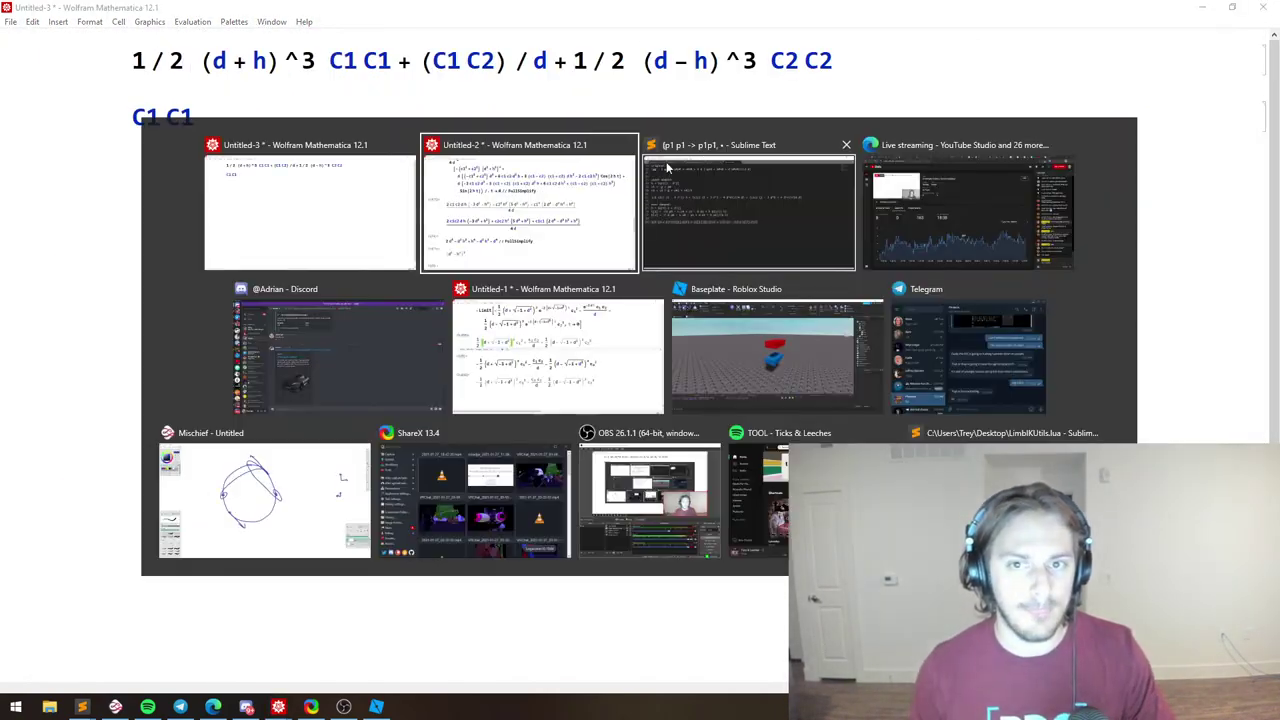
click(158, 340)
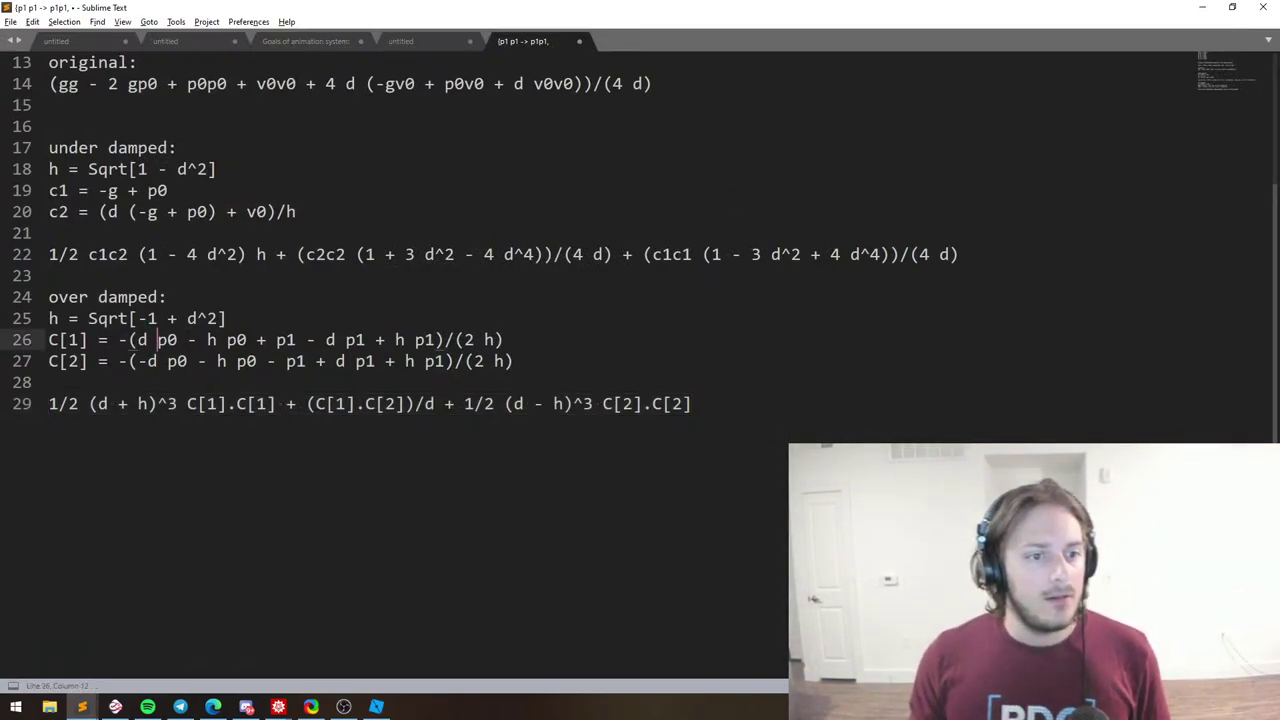
drag(297, 340, 172, 347)
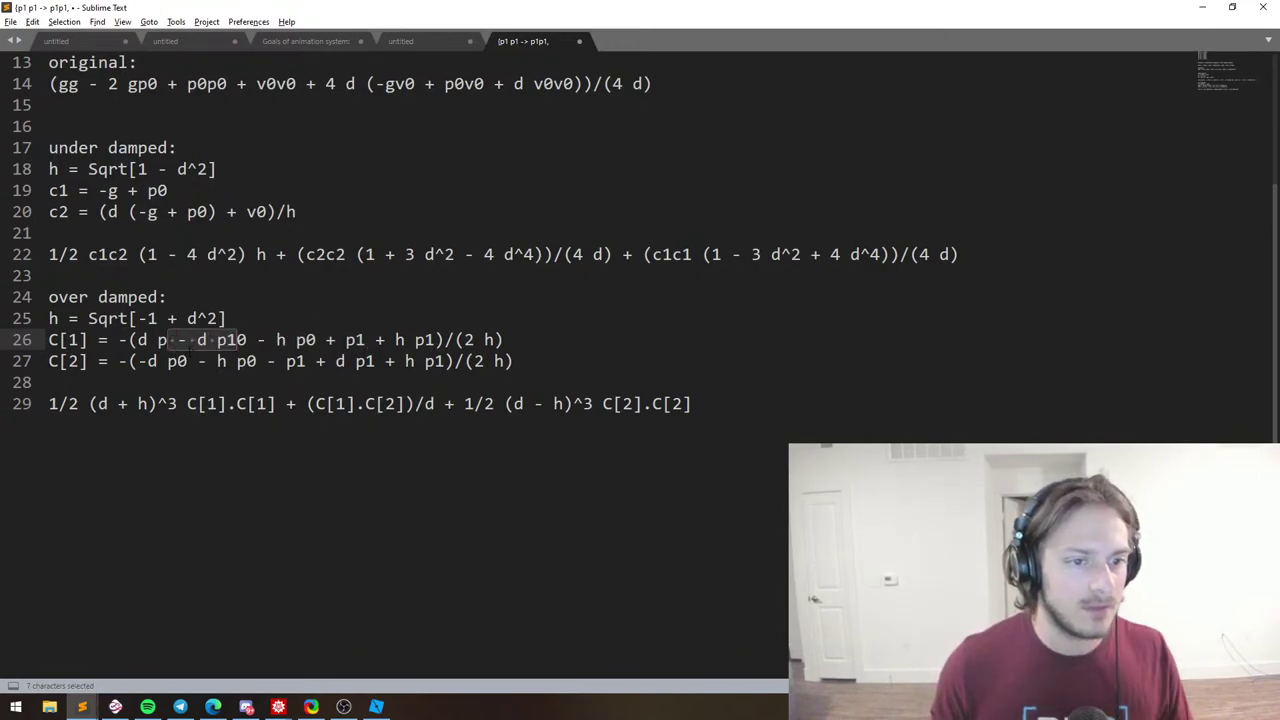
key(ctrl+z)
drag(329, 344, 178, 346)
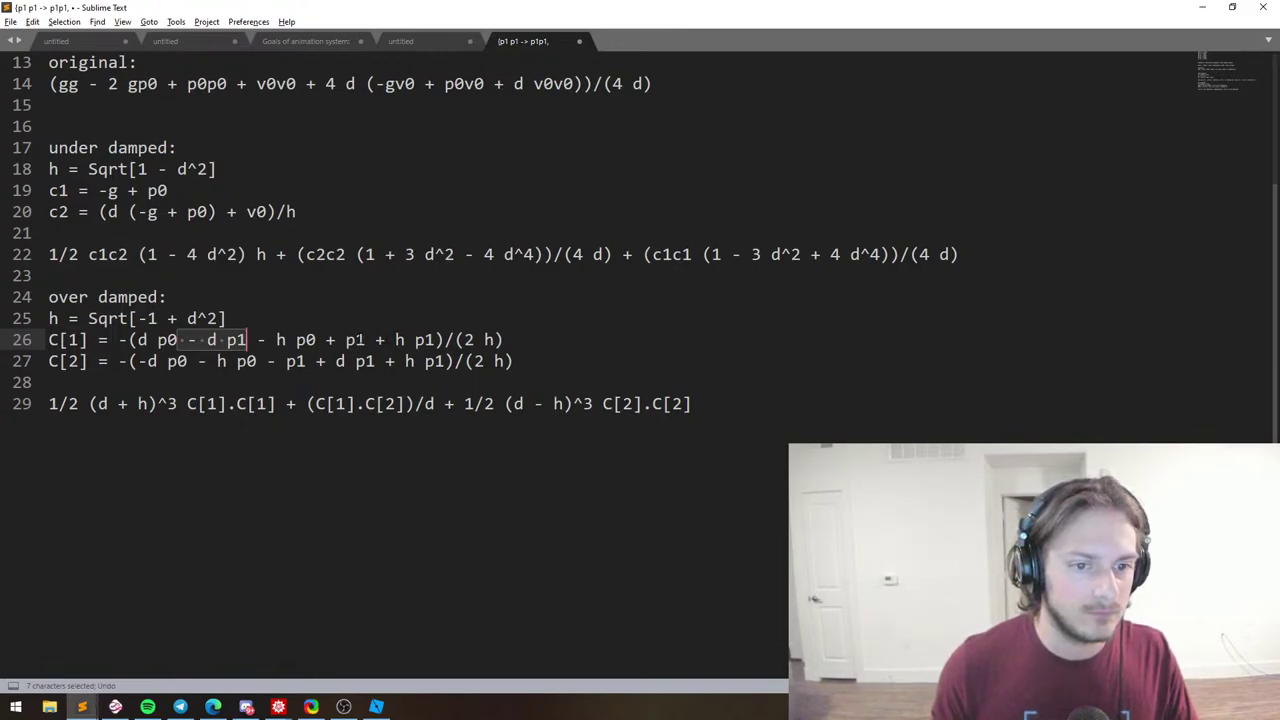
drag(354, 343, 246, 345)
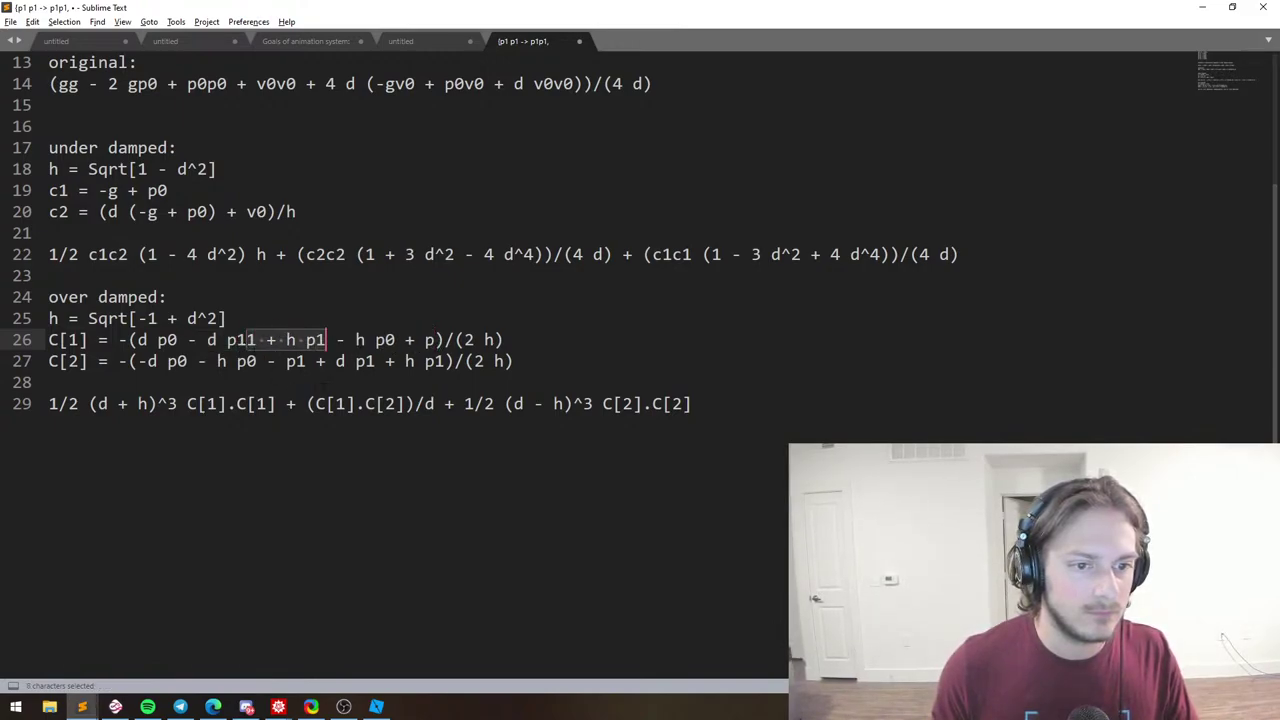
key(ctrl+z)
drag(366, 343, 246, 343)
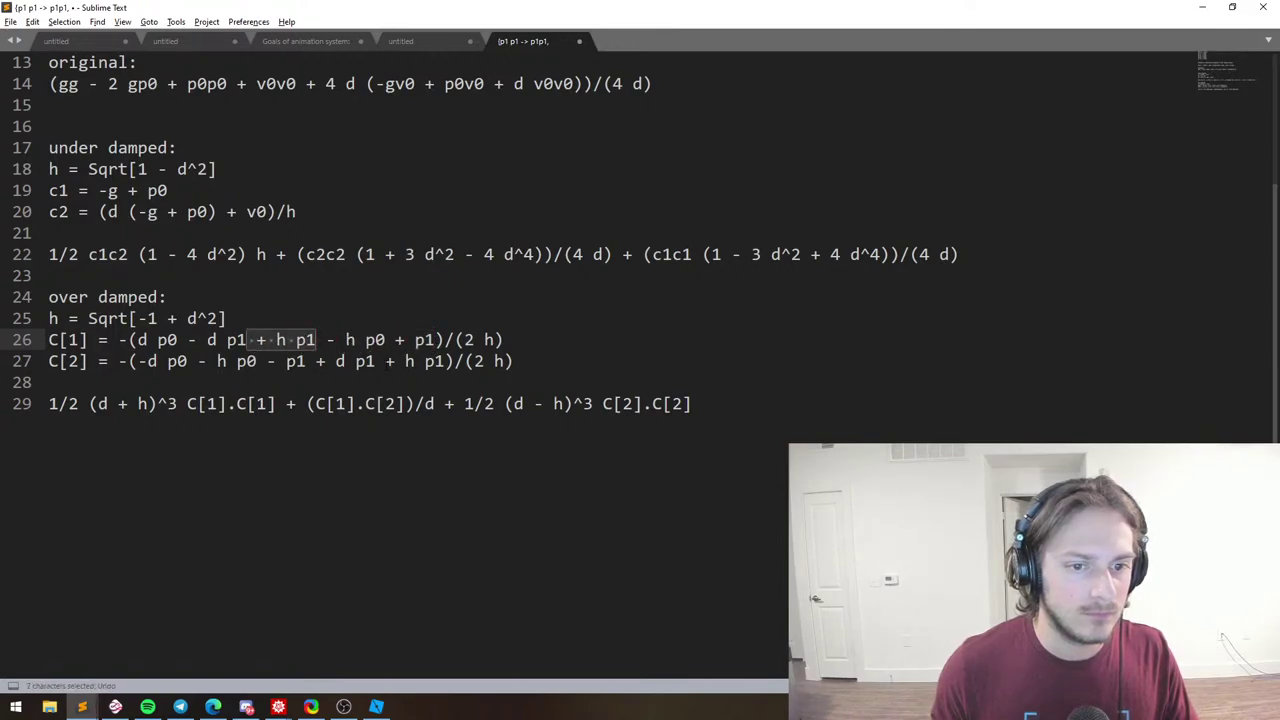
Move the standalone - p1 term to the end of the parentheses in C[2] on line 27.
drag(374, 363, 414, 365)
click(415, 382)
click(415, 340)
drag(258, 361, 440, 363)
click(396, 361)
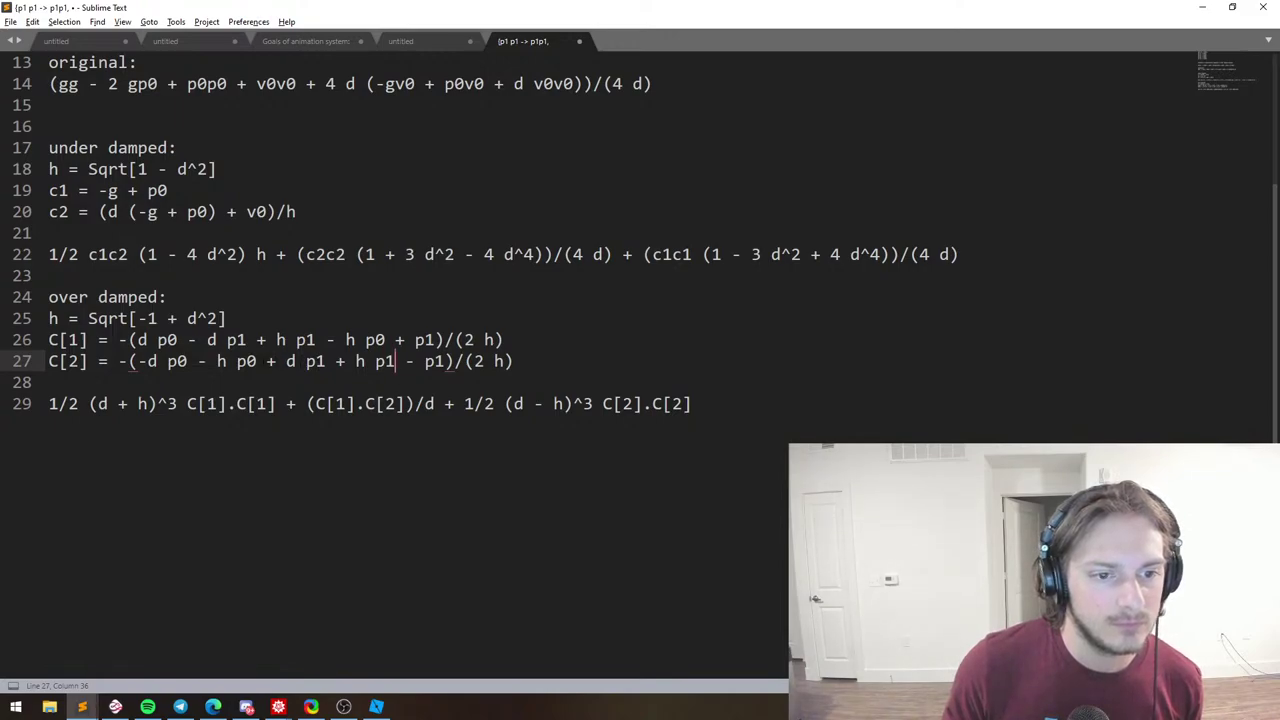
Move the d p1 term to the front of C[2], so that the parentheses start with d p1 - d p0.
drag(258, 361, 139, 368)
click(184, 367)
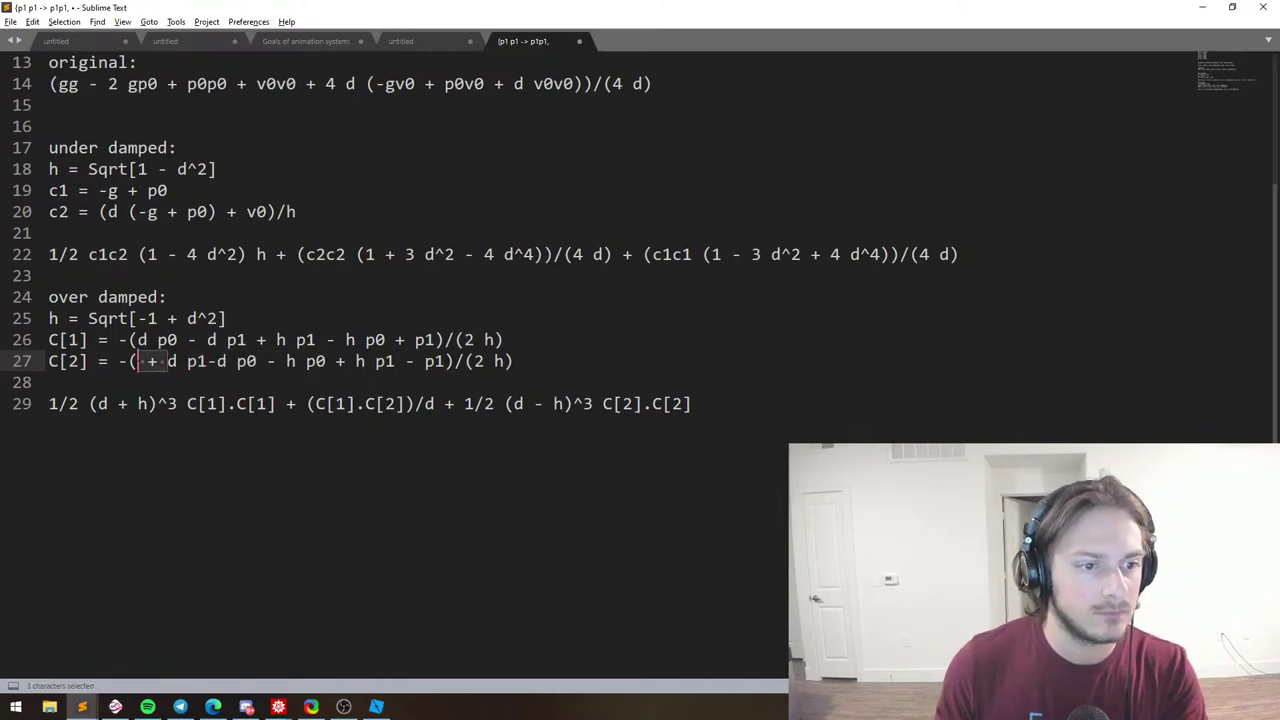
key(BackSpace)
click(178, 364)
key(Right)
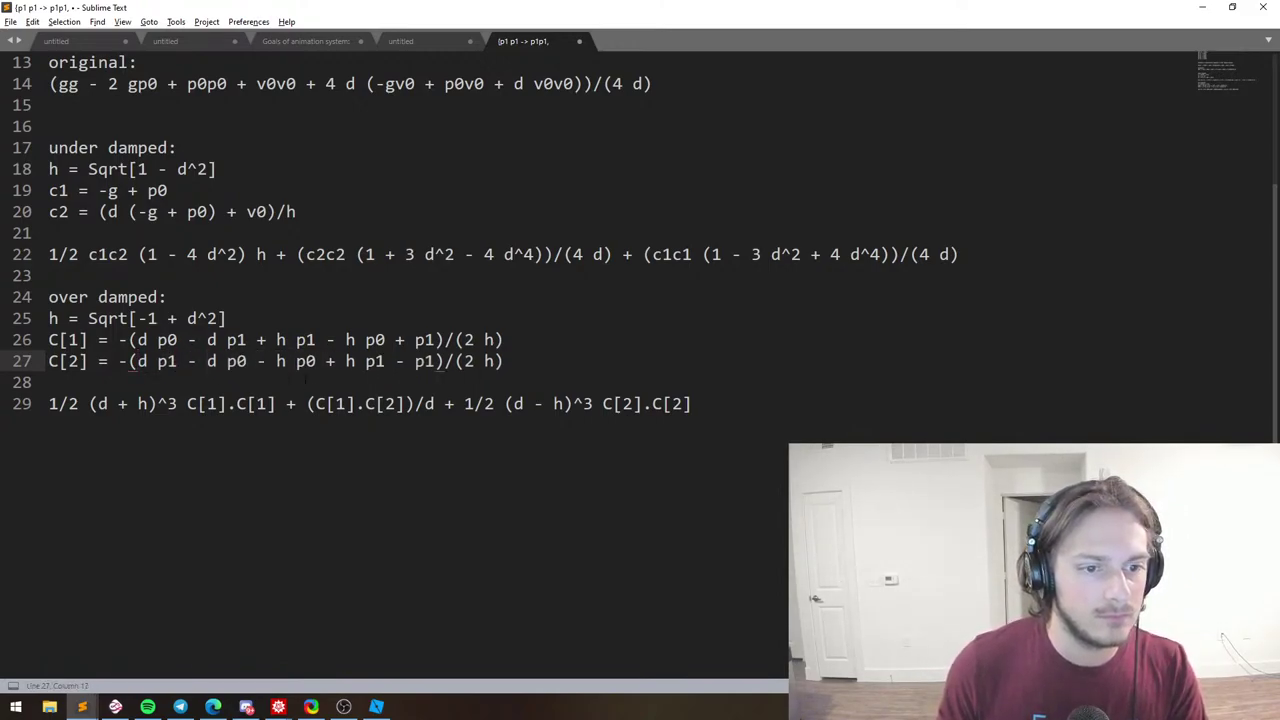
Move + h p1 ahead of - h p0 in C[2] on line 27.
drag(316, 362, 382, 363)
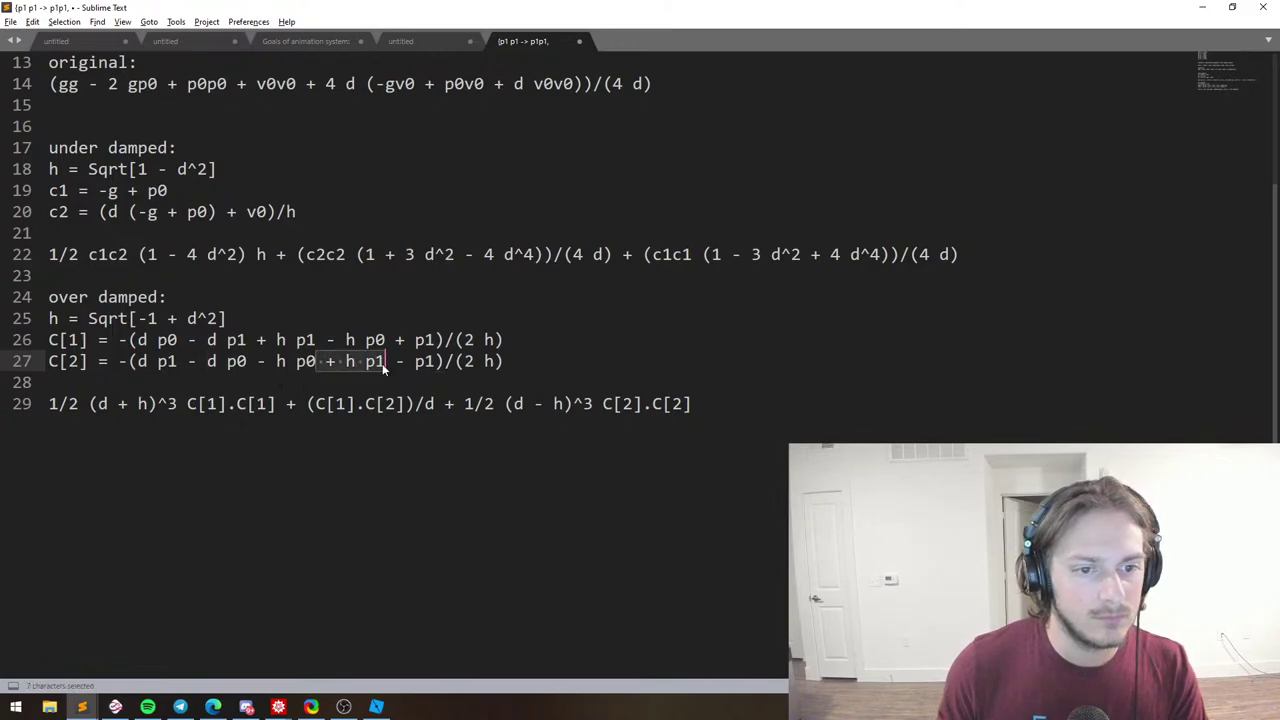
drag(249, 364, 243, 364)
click(375, 361)
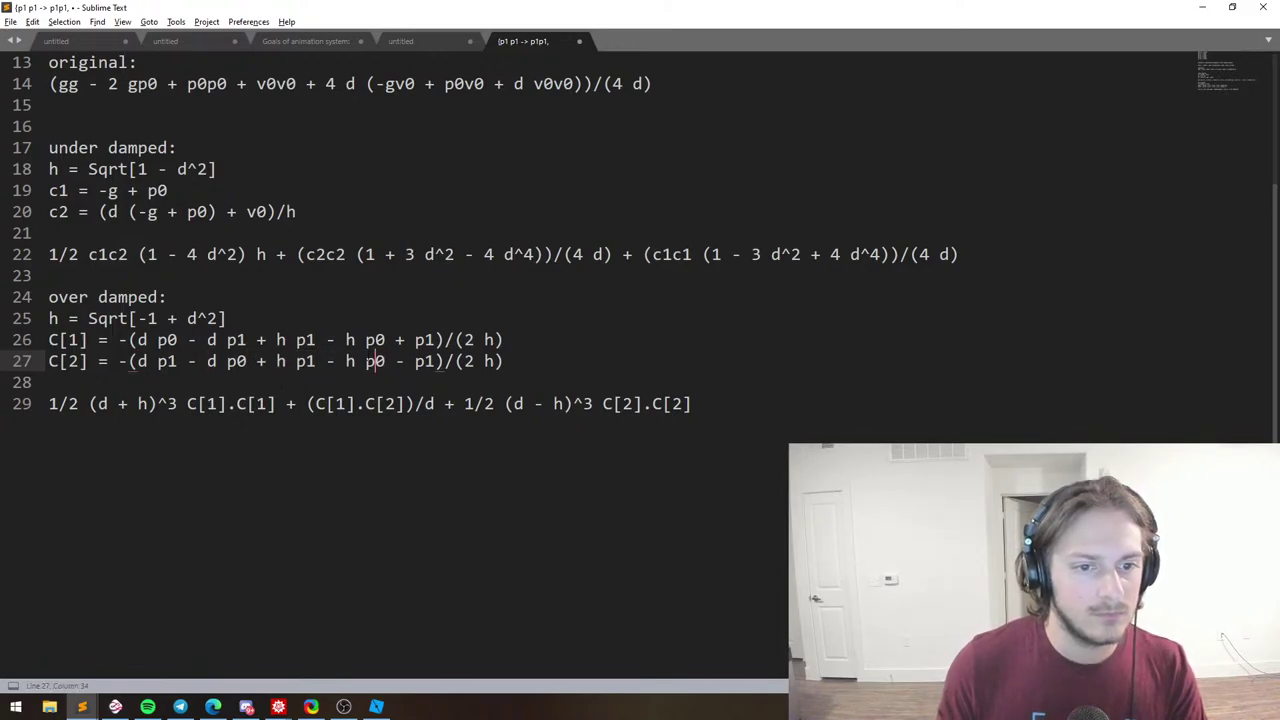
Factor h out of C[1] and C[2] on lines 26 and 27, so that both contain h*(p1 - p0).
click(286, 340)
ctrl+click(286, 361)
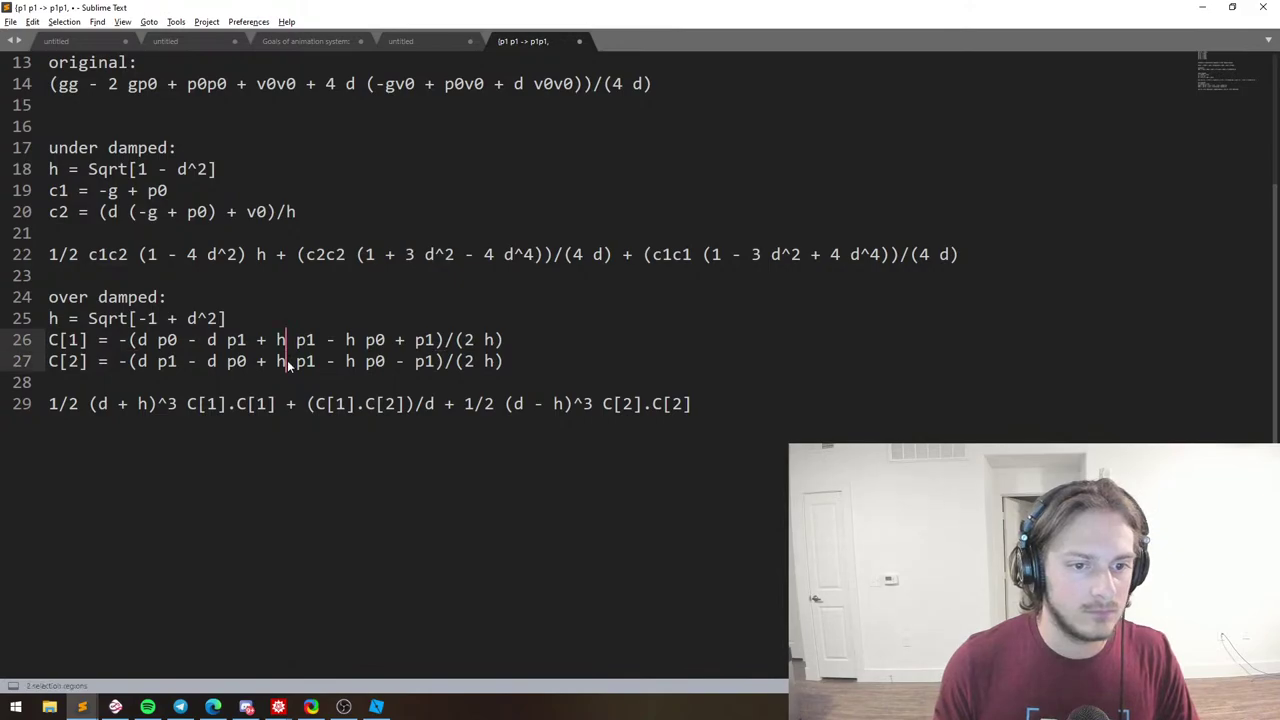
key(Delete)
text(*()
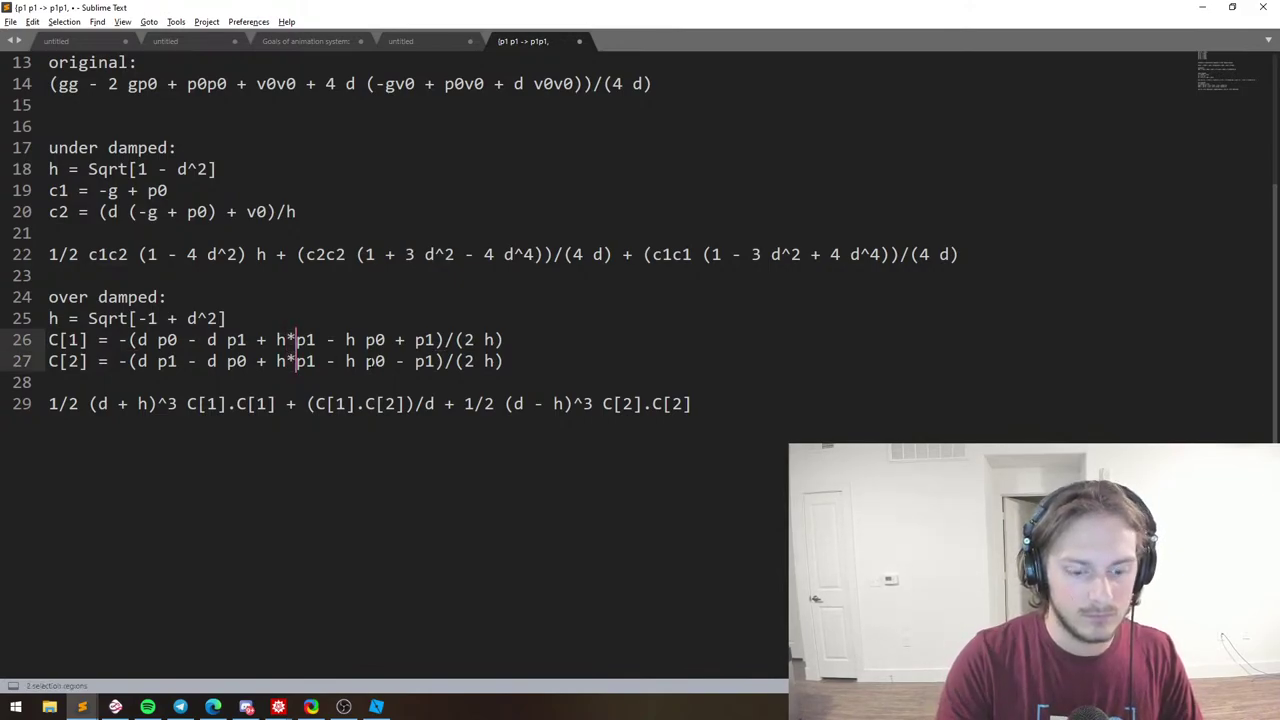
key(Right)
key(Right)
key(Right)
key(Right)
key(Right)
key(shift+Right)
key(shift+Right)
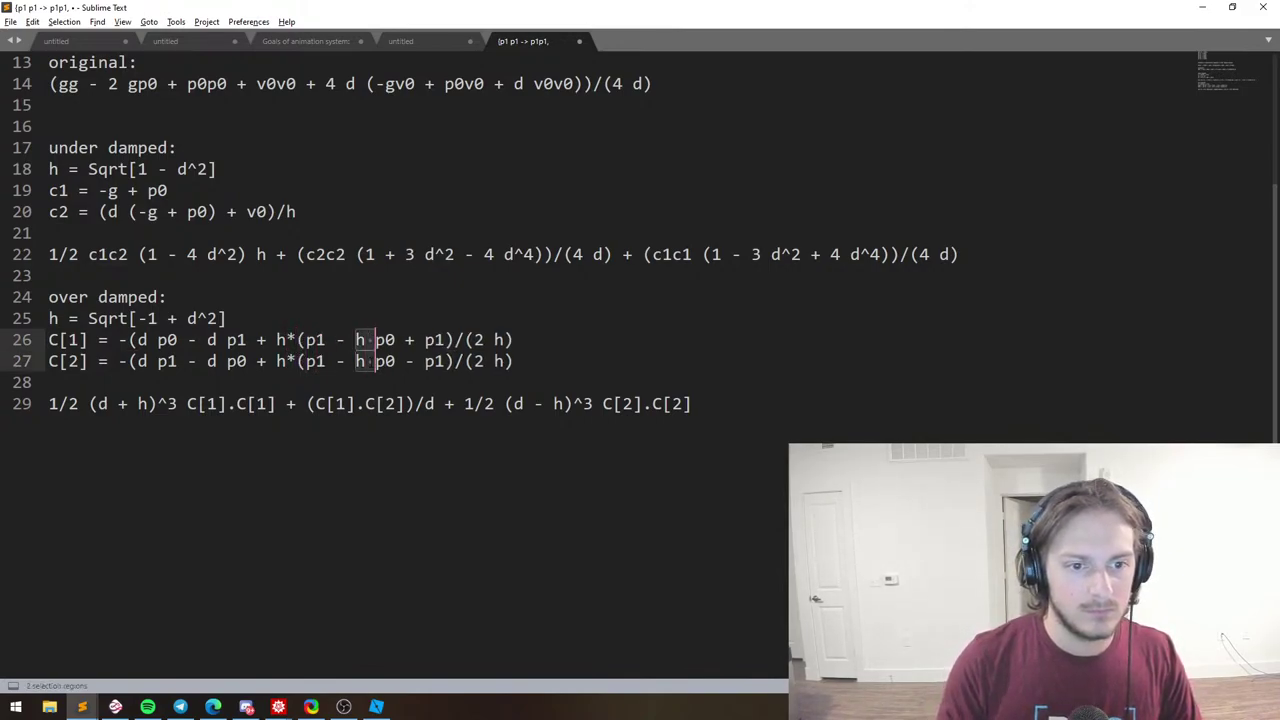
key(Delete)
key(Right)
key(Right)
text())
Factor d out of the leading terms, giving d*(p0 - p1) in C[1] and d*(p1 - p0) in C[2].
key(Left)
key(Left)
key(Left)
key(Left)
key(Left)
key(Left)
key(Left)
key(Left)
key(Left)
key(Left)
key(Left)
key(Left)
key(Left)
key(Left)
key(Left)
key(Left)
key(Left)
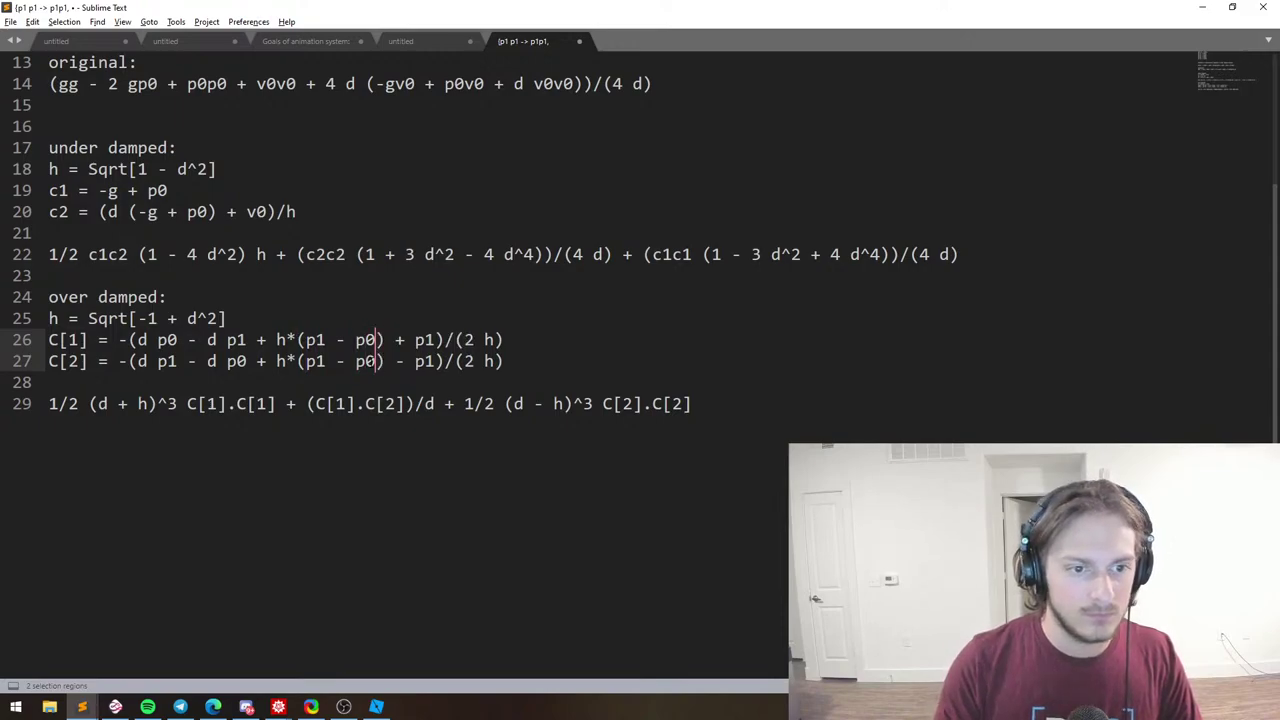
key(Left)
key(Left)
key(Left)
key(Left)
key(Left)
key(Left)
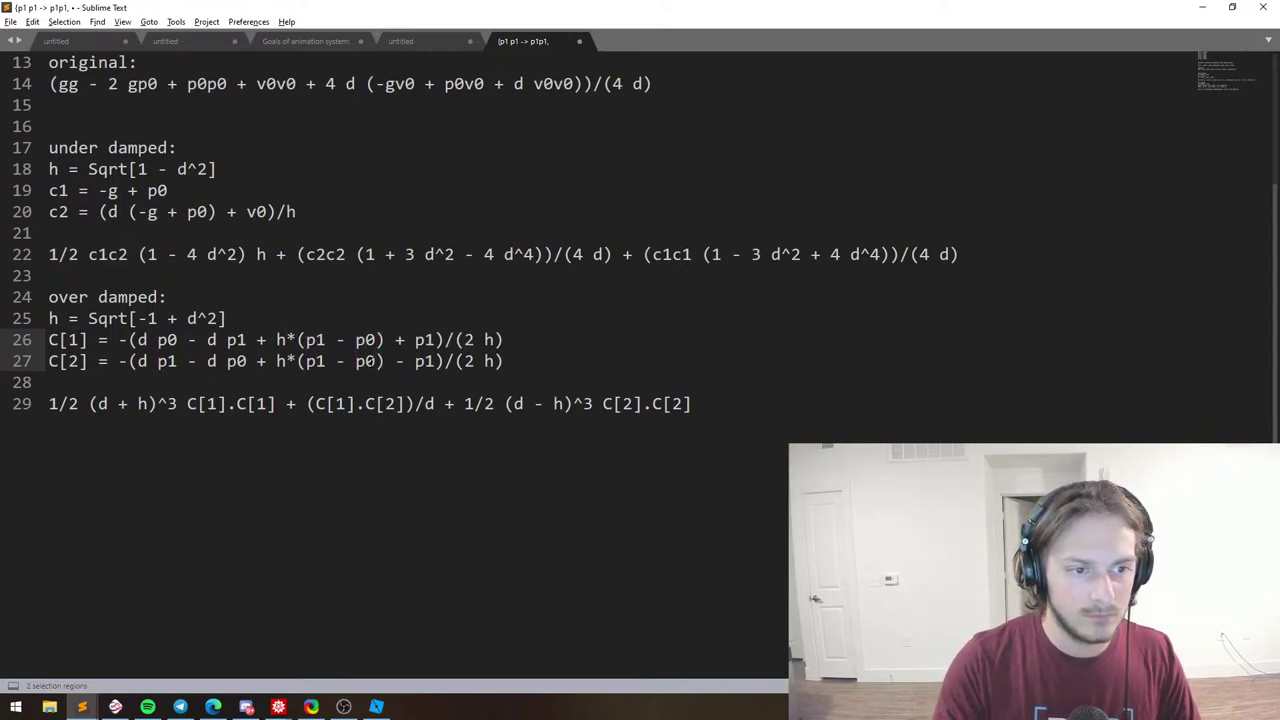
key(BackSpace)
text(*()
key(Right)
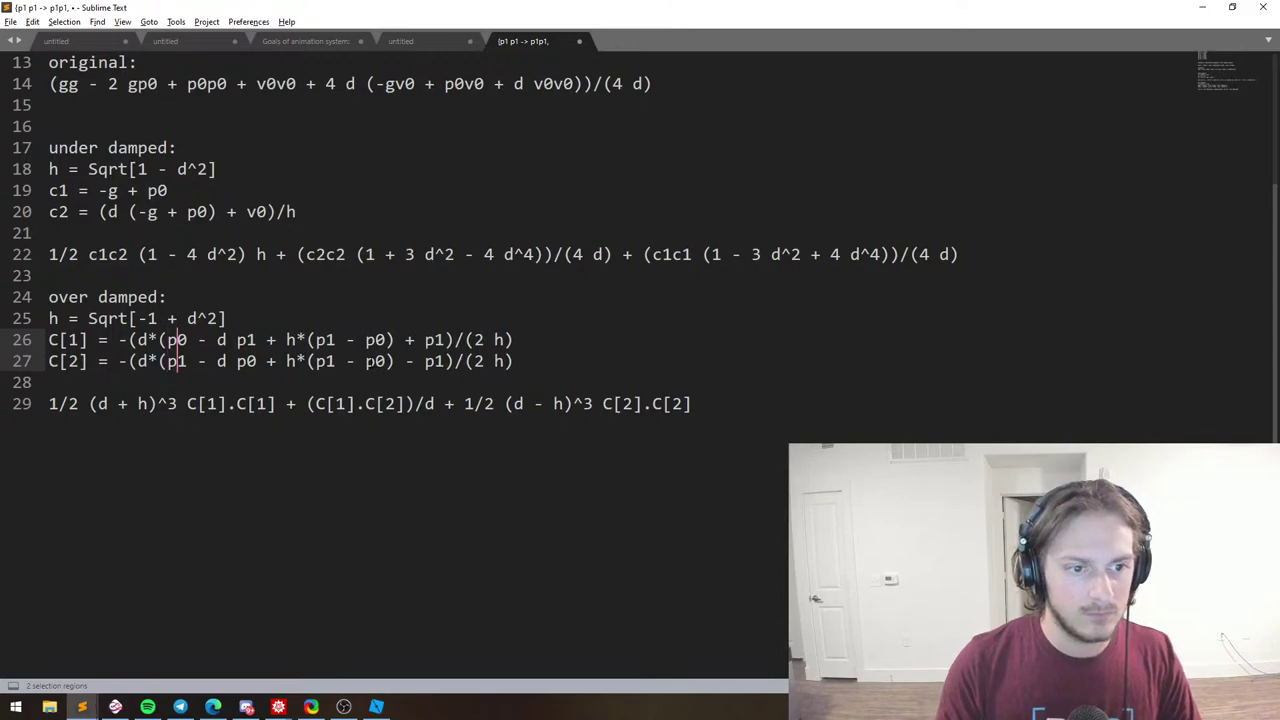
key(Right)
key(Right)
key(Right)
key(Right)
key(shift+Right)
key(shift+Right)
key(BackSpace)
key(Right)
key(Right)
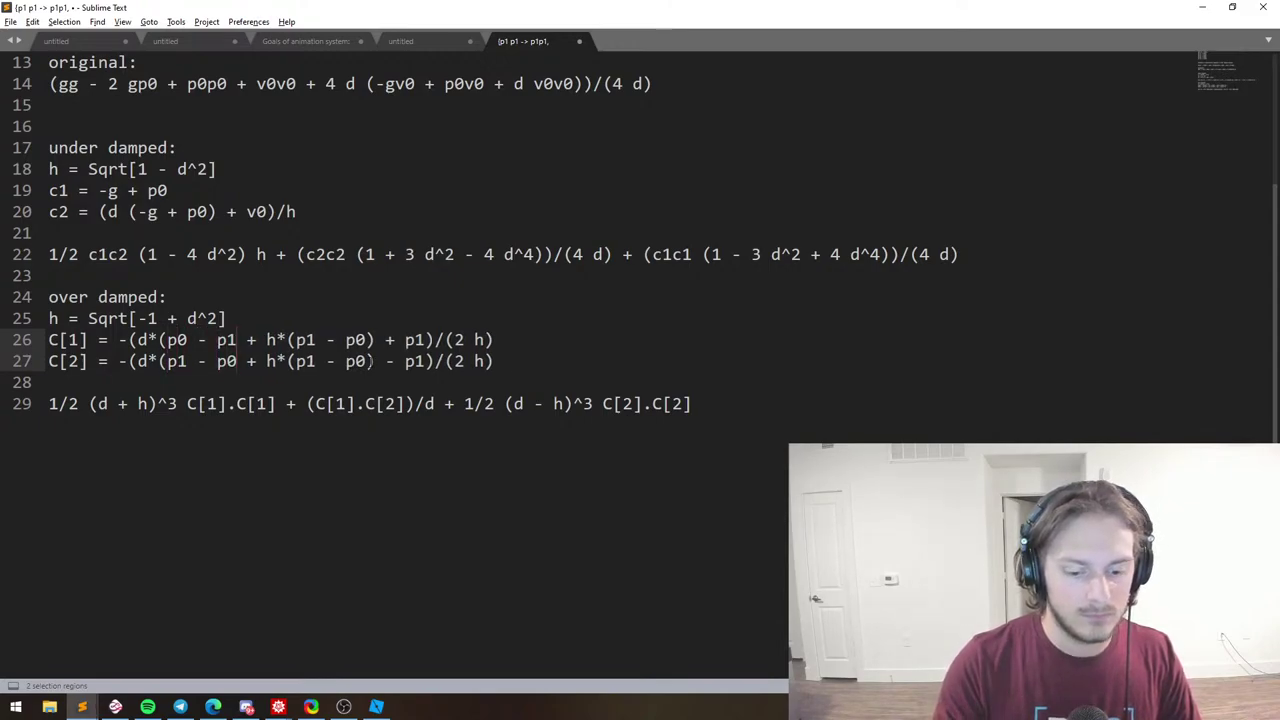
text())
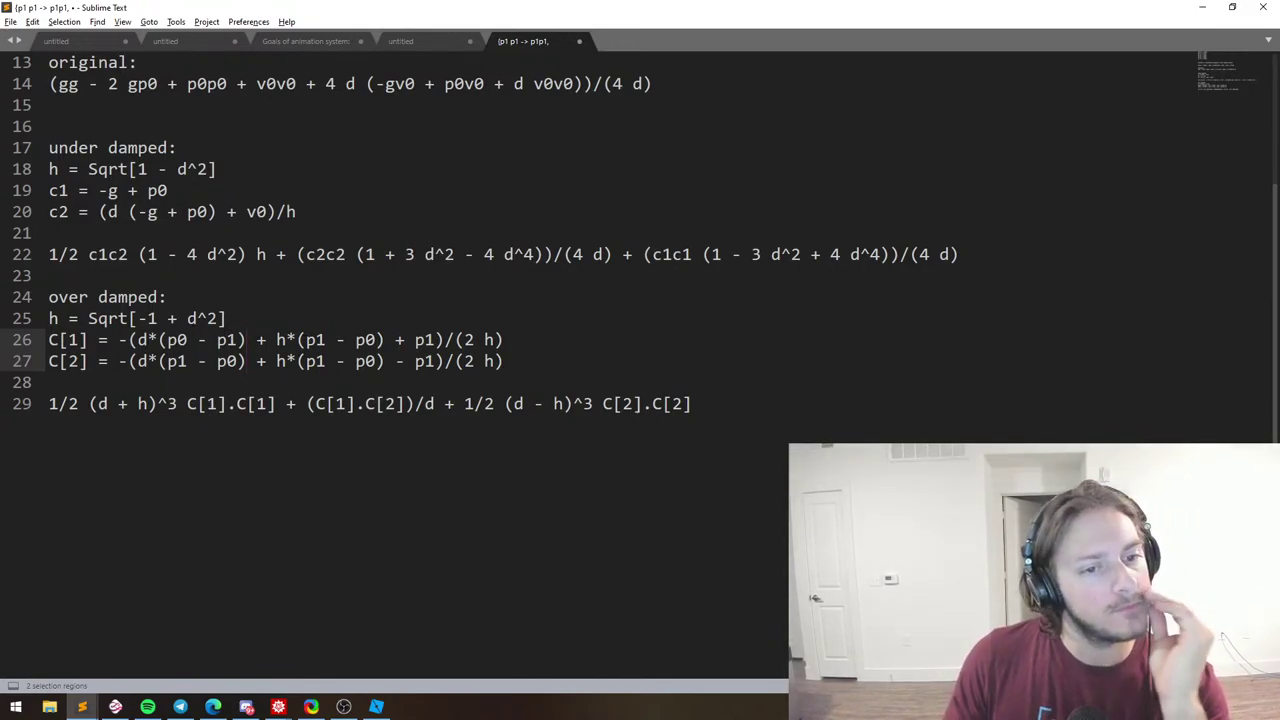
Try to move the h*(p1 - p0) term to the front of the parentheses in C[1] and C[2].
key(ctrl+shift+Right)
key(ctrl+shift+Right)
key(ctrl+shift+Right)
key(ctrl+shift+Right)
key(ctrl+shift+Right)
key(ctrl+x)
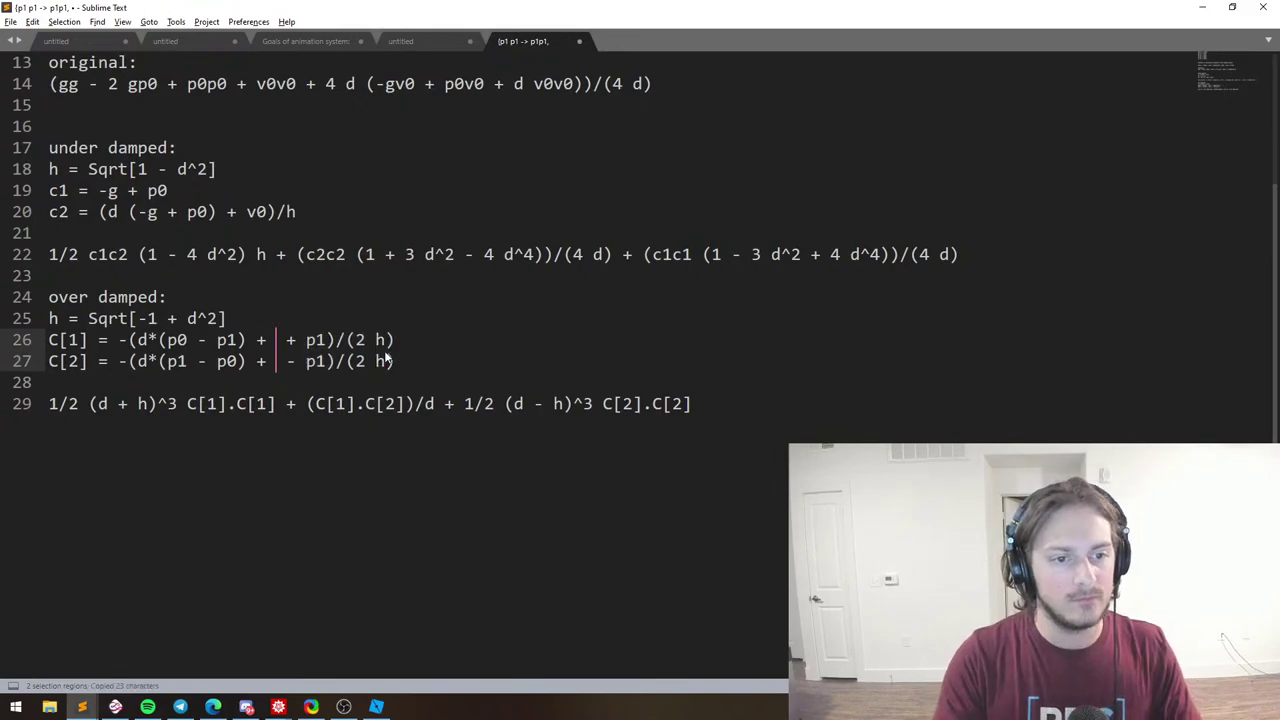
key(BackSpace)
key(BackSpace)
key(BackSpace)
key(Left)
key(Left)
key(Left)
key(Left)
key(Left)
key(Left)
key(Left)
key(Left)
key(Left)
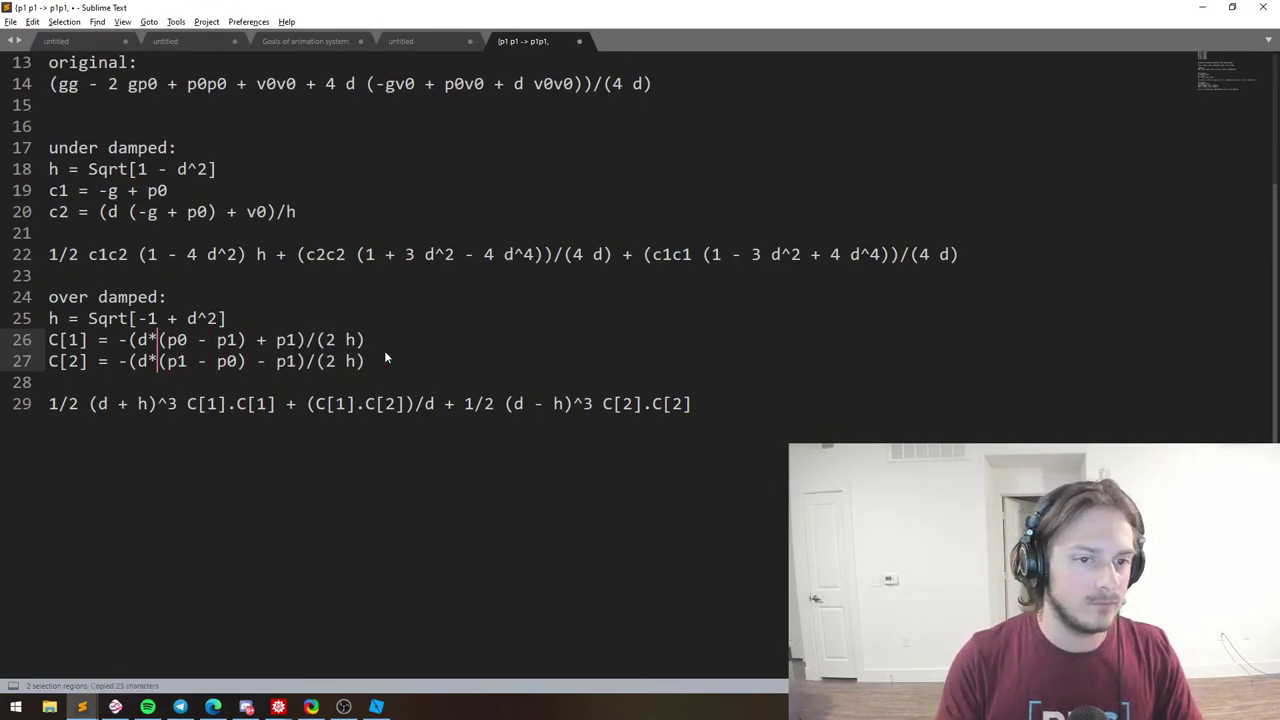
key(Left)
key(Left)
key(ctrl+v)
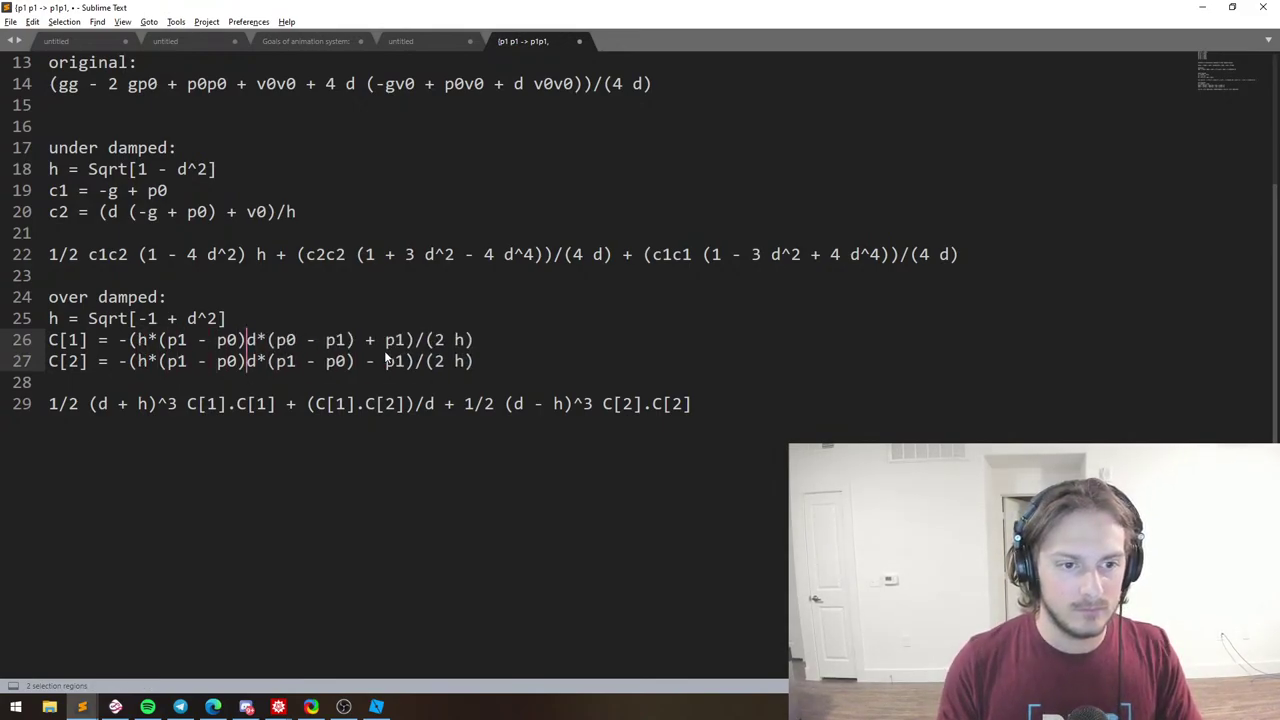
Undo the relocation of the h*(p1 - p0) term on lines 26 and 27.
key(ctrl+z)
key(ctrl+z)
key(ctrl+z)
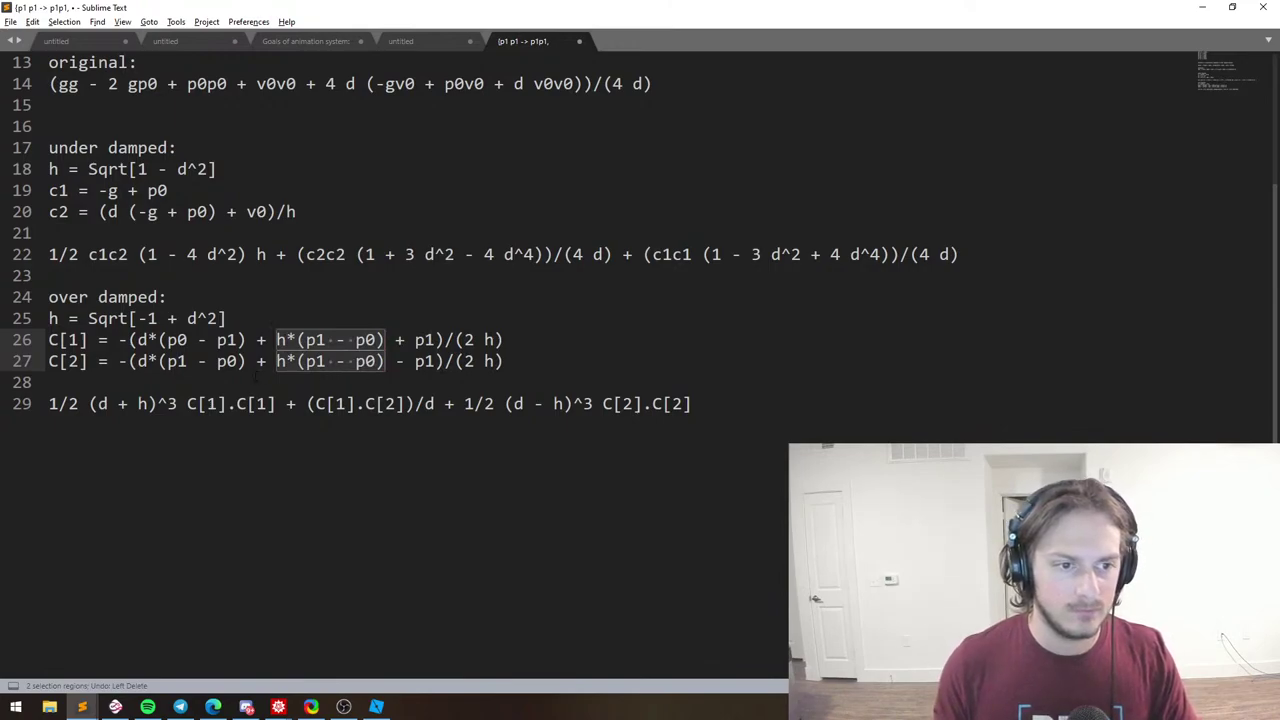
key(ctrl+z)
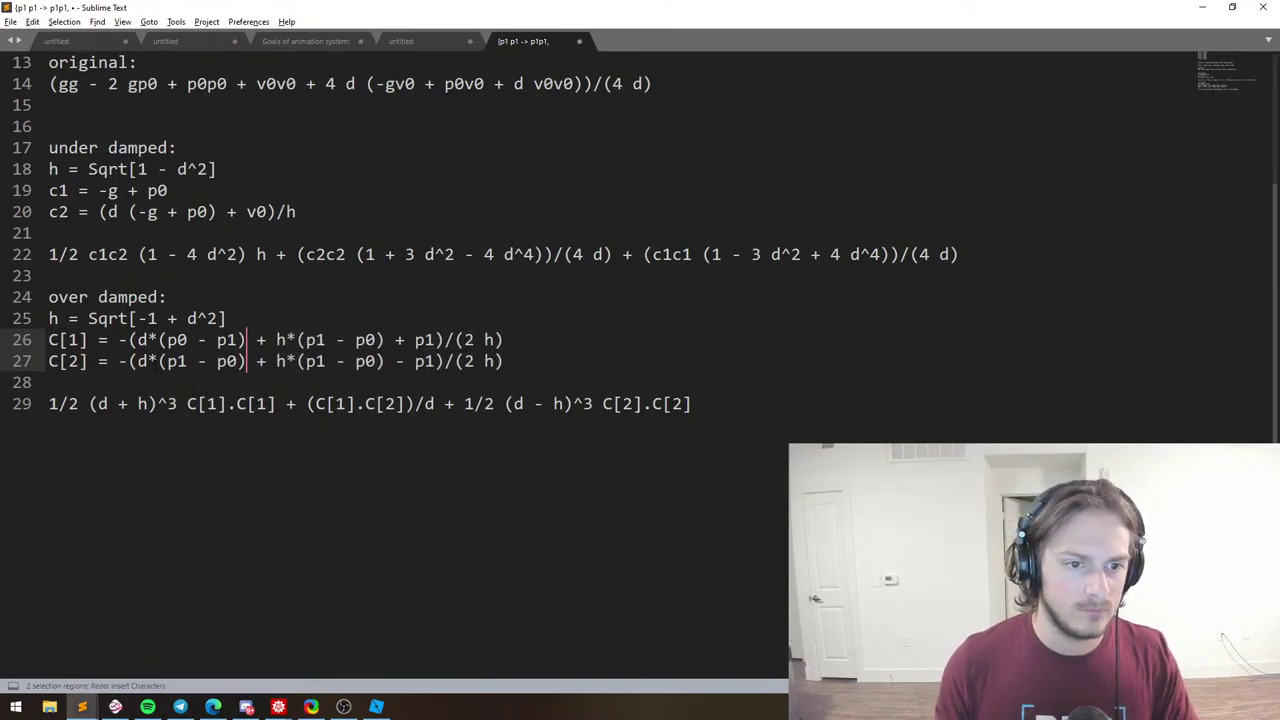
key(ctrl+z)
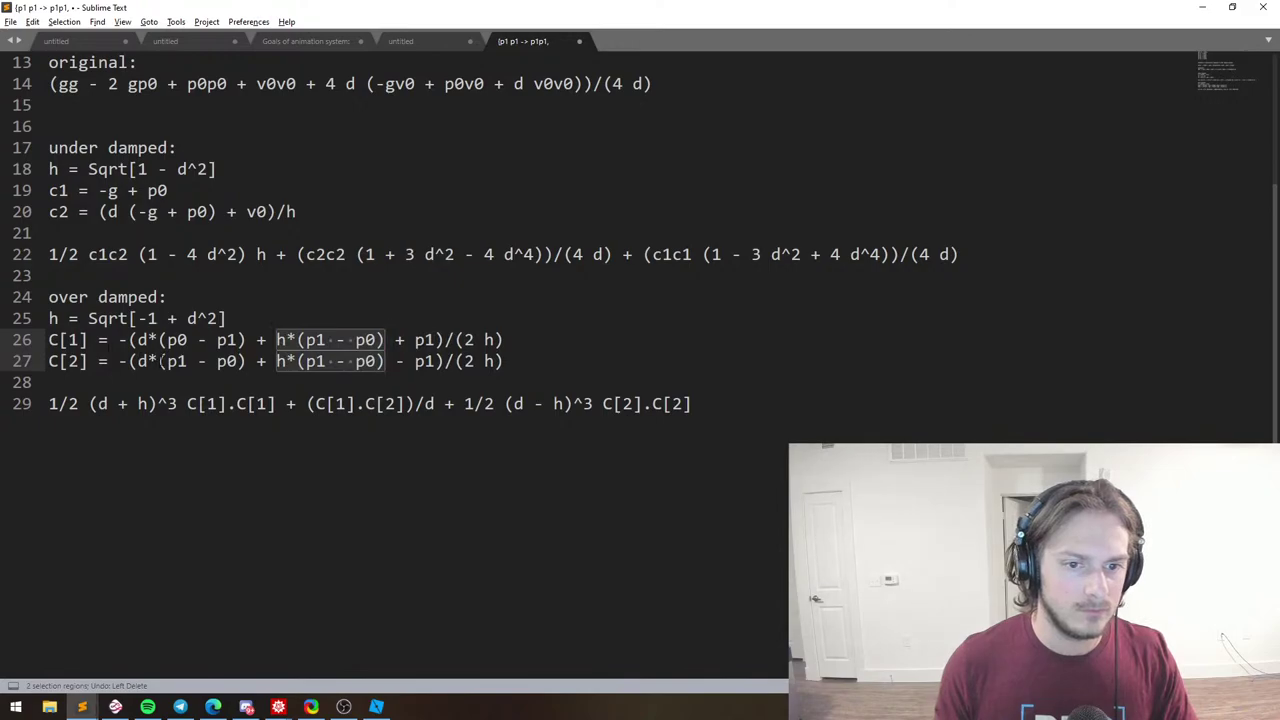
click(160, 361)
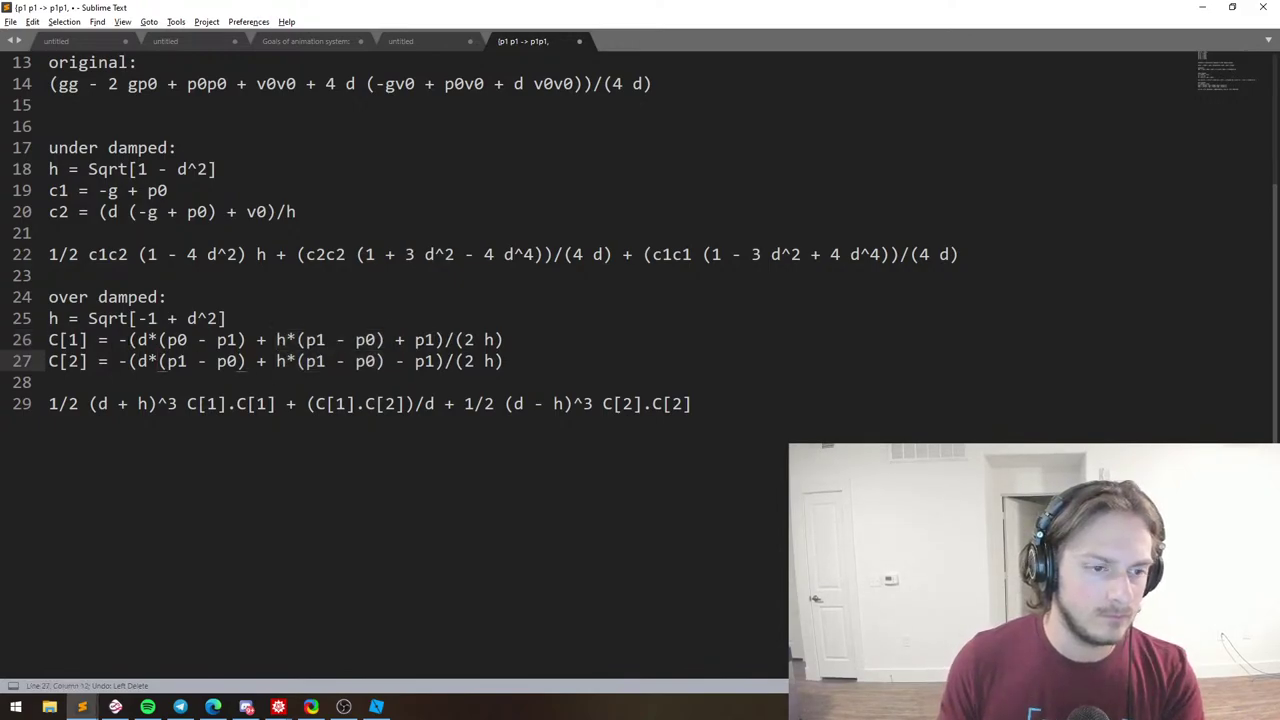
Remove the minus sign before the parentheses of C[1] and C[2] and negate the leading d term to -d* on both lines.
click(128, 340)
key(BackSpace)
click(128, 361)
key(BackSpace)
click(128, 340)
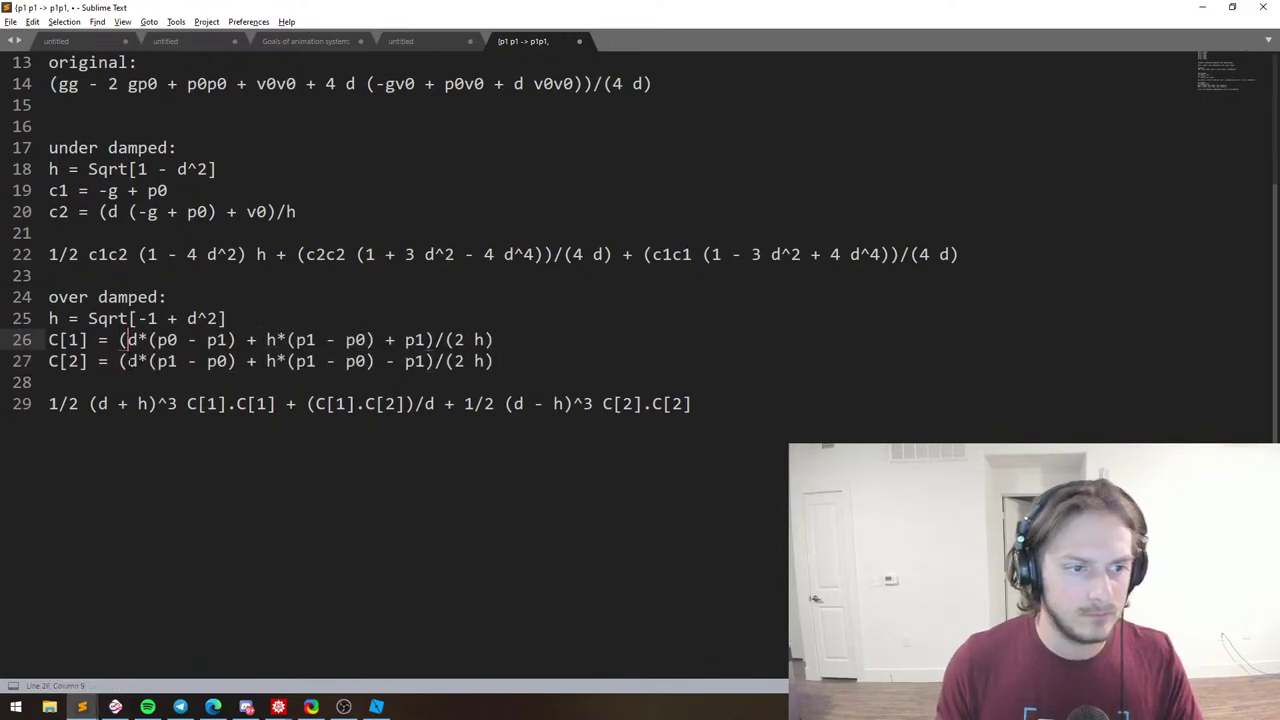
ctrl+click(128, 361)
text(-)
Make the h*(p1 - p0) term negative on both lines and set the final term to - p1 in C[1] and + p1 in C[2].
middle_drag(256, 340, 276, 368)
drag(270, 376, 266, 363)
middle_drag(257, 340, 263, 367)
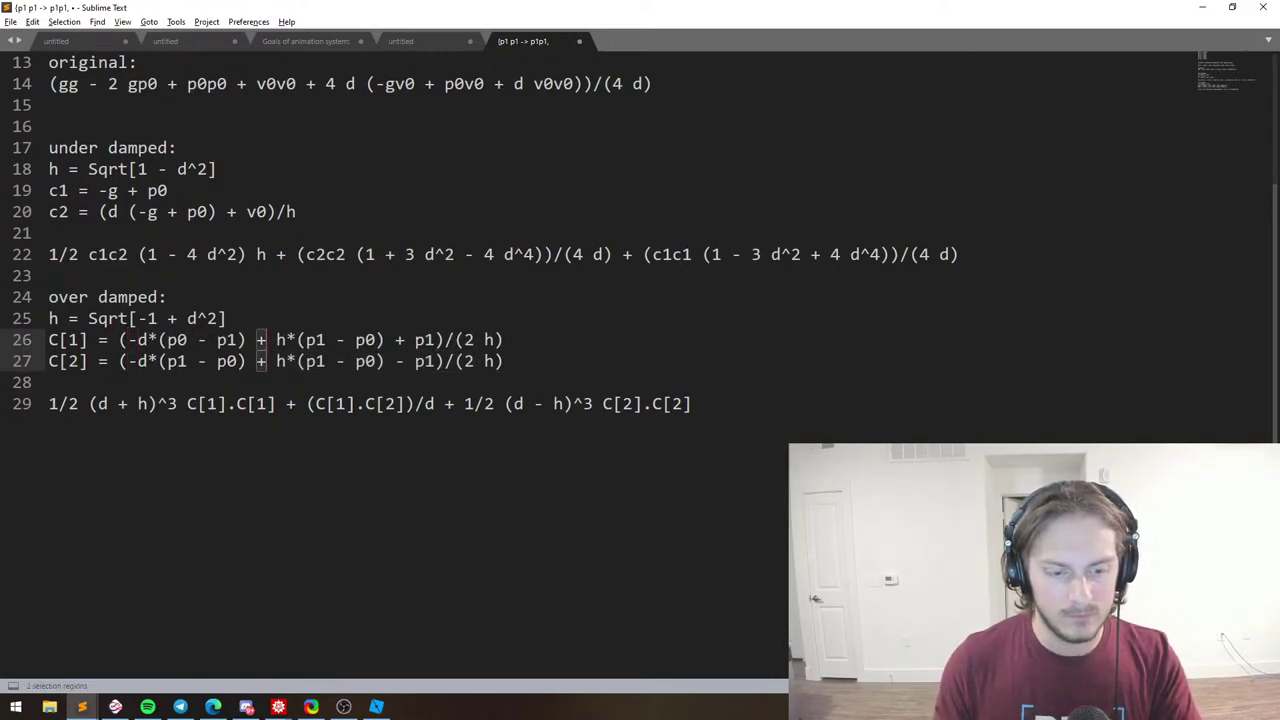
text(-)
drag(395, 340, 405, 365)
text(-)
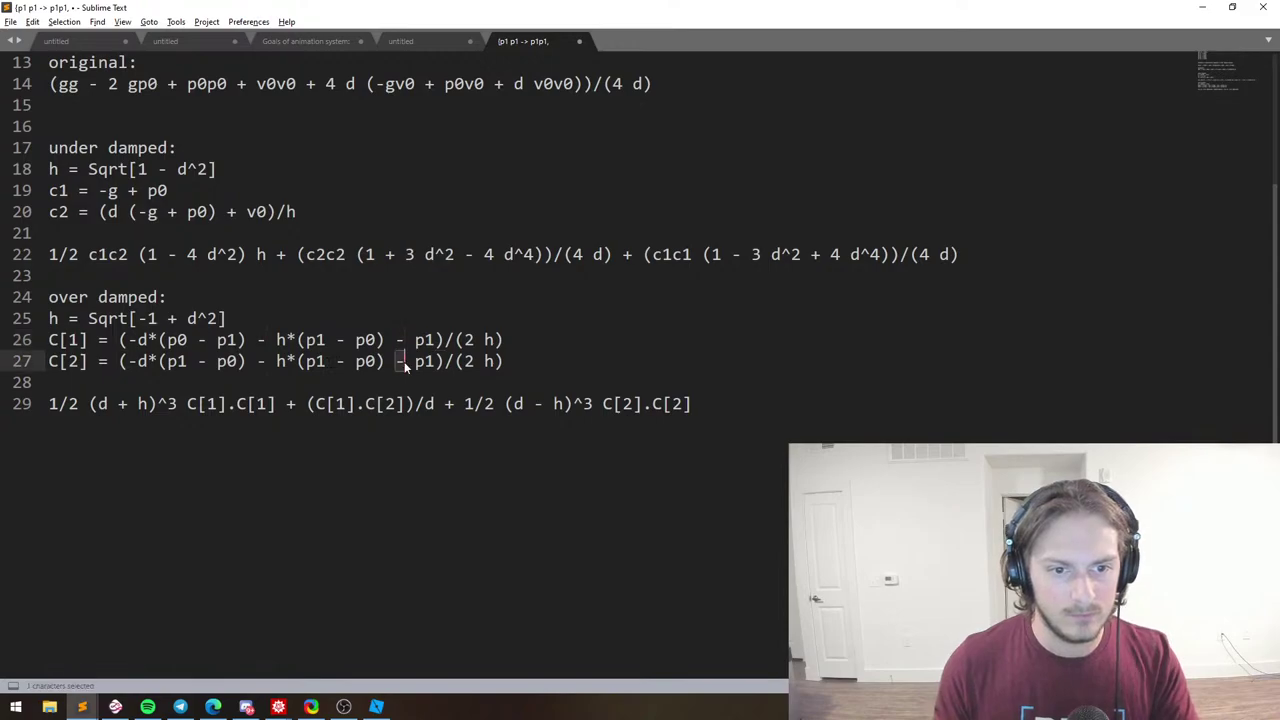
text(+)
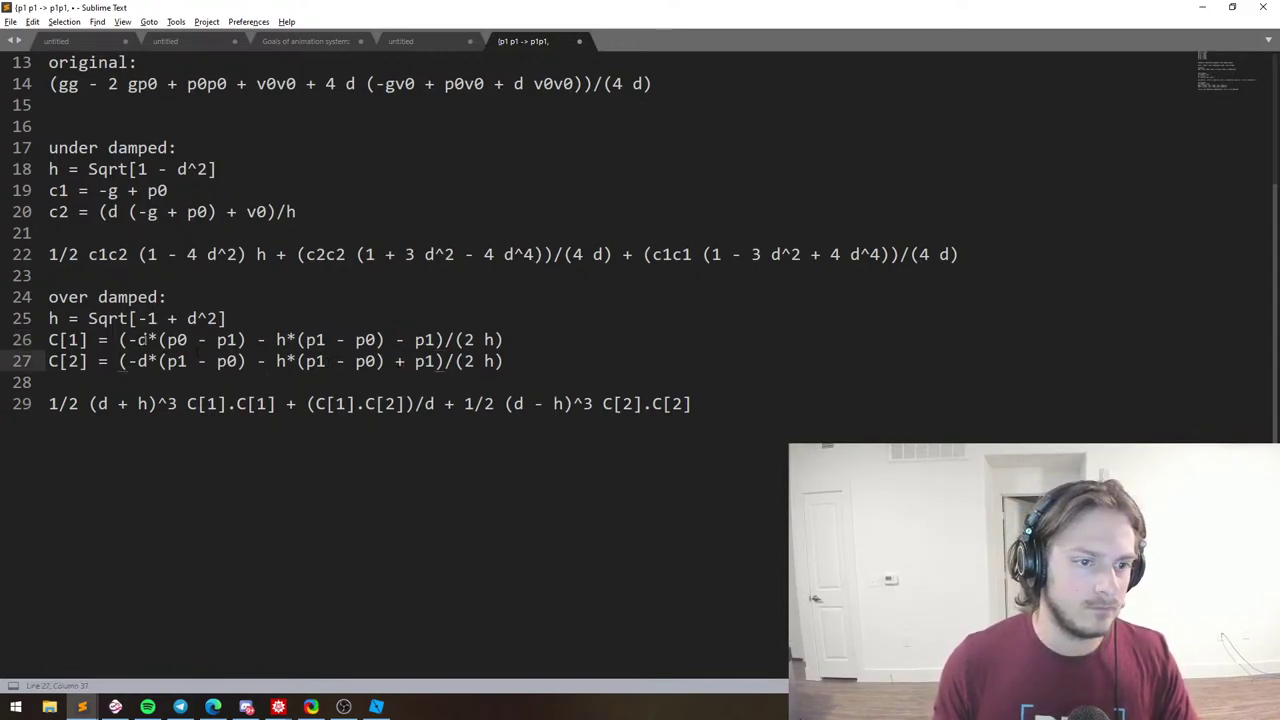
Rewrite the first term of C[1] on line 26 as positive d*(p1 - p0).
drag(178, 340, 237, 342)
text(1 - p)
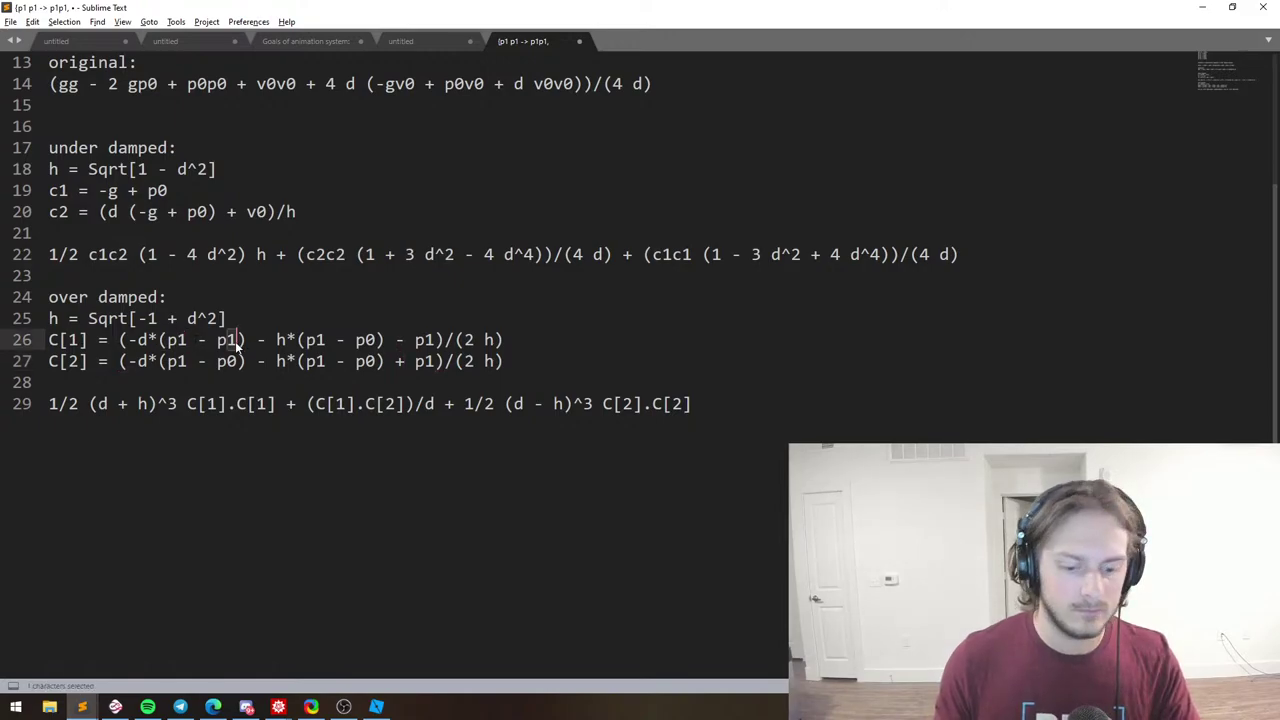
text(0)
click(136, 340)
key(BackSpace)
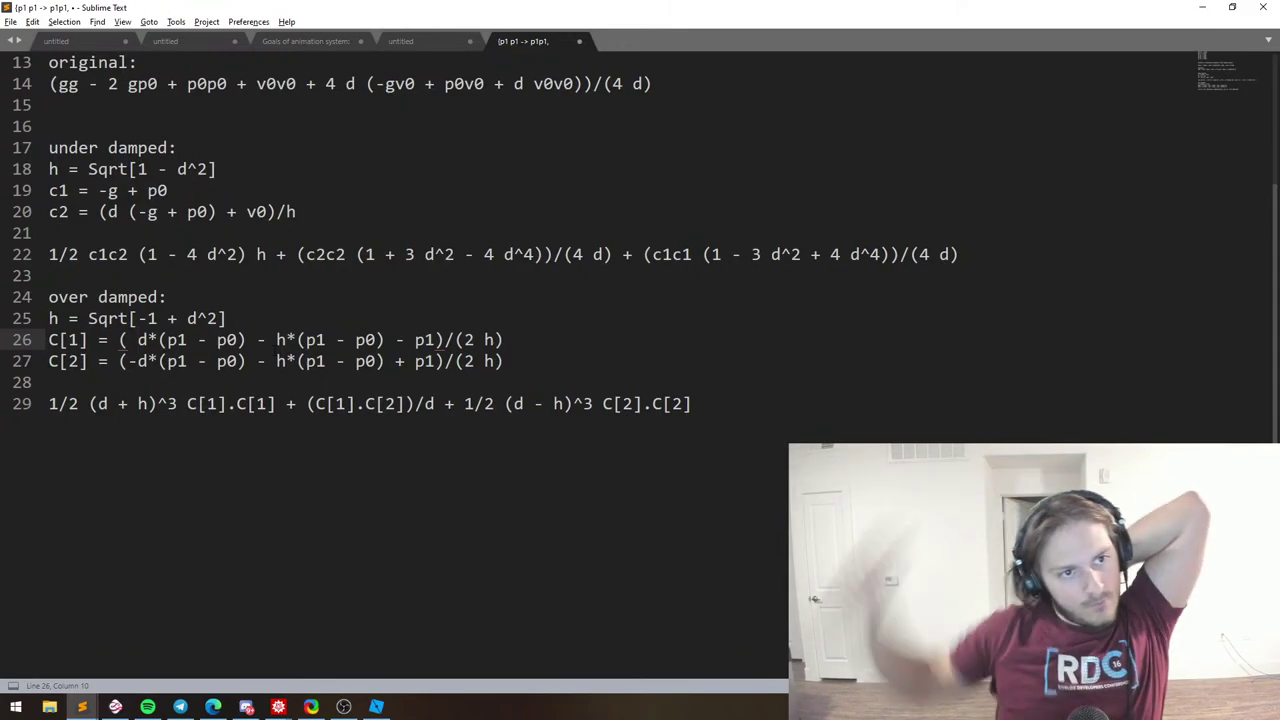
Review the spring integral notes and the sumPos and sumRot section of the Lua script in the other untitled file.
scroll(401, 400, up, 4)
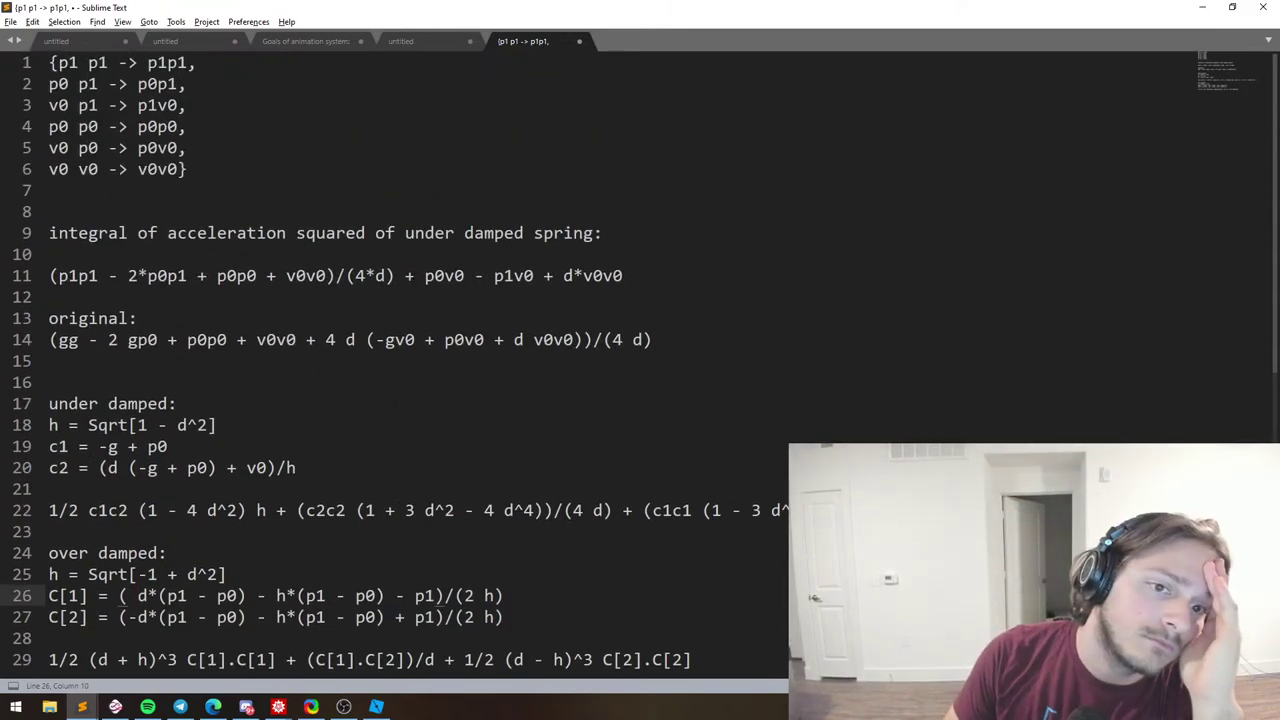
click(630, 275)
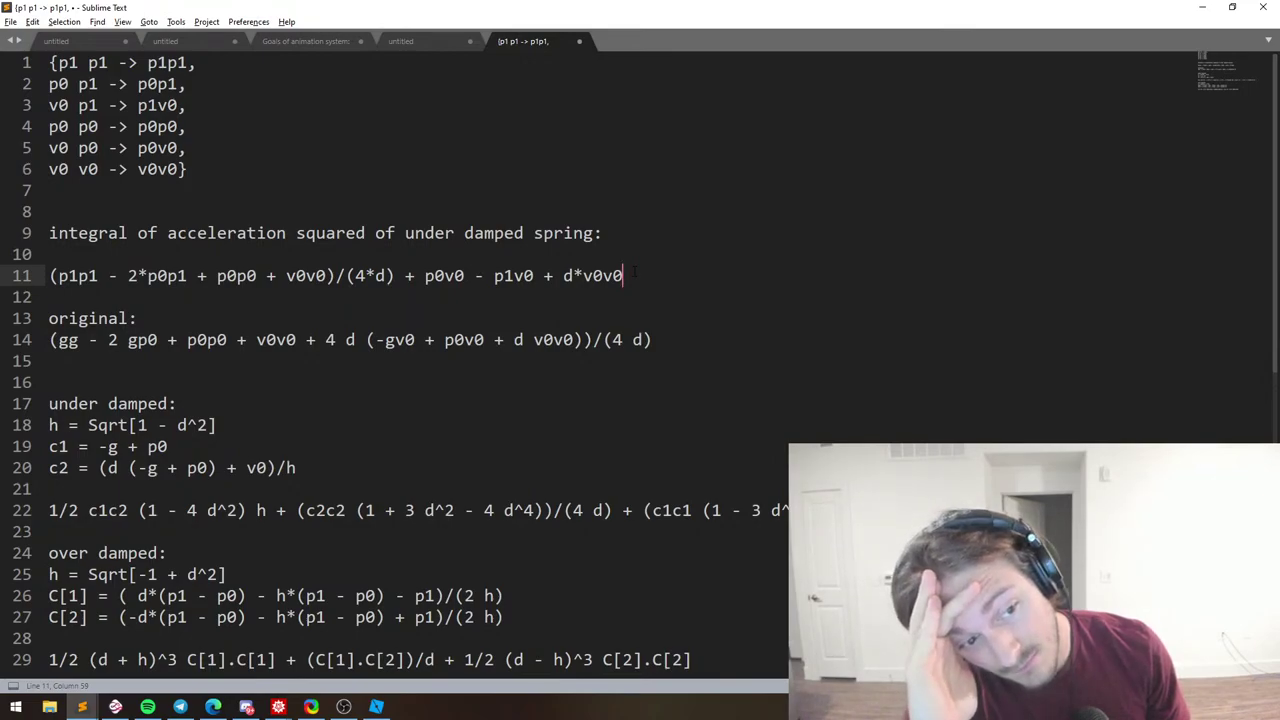
key(alt+Tab)
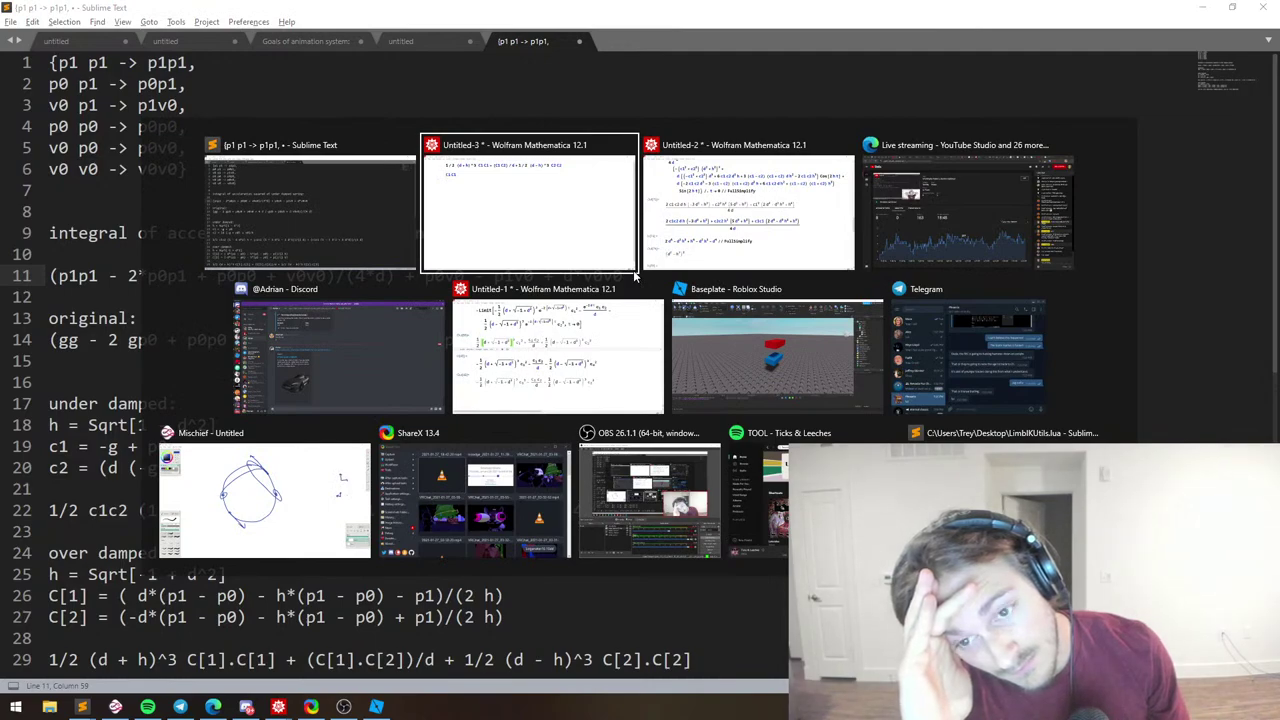
key(alt+Tab)
key(alt+Tab)
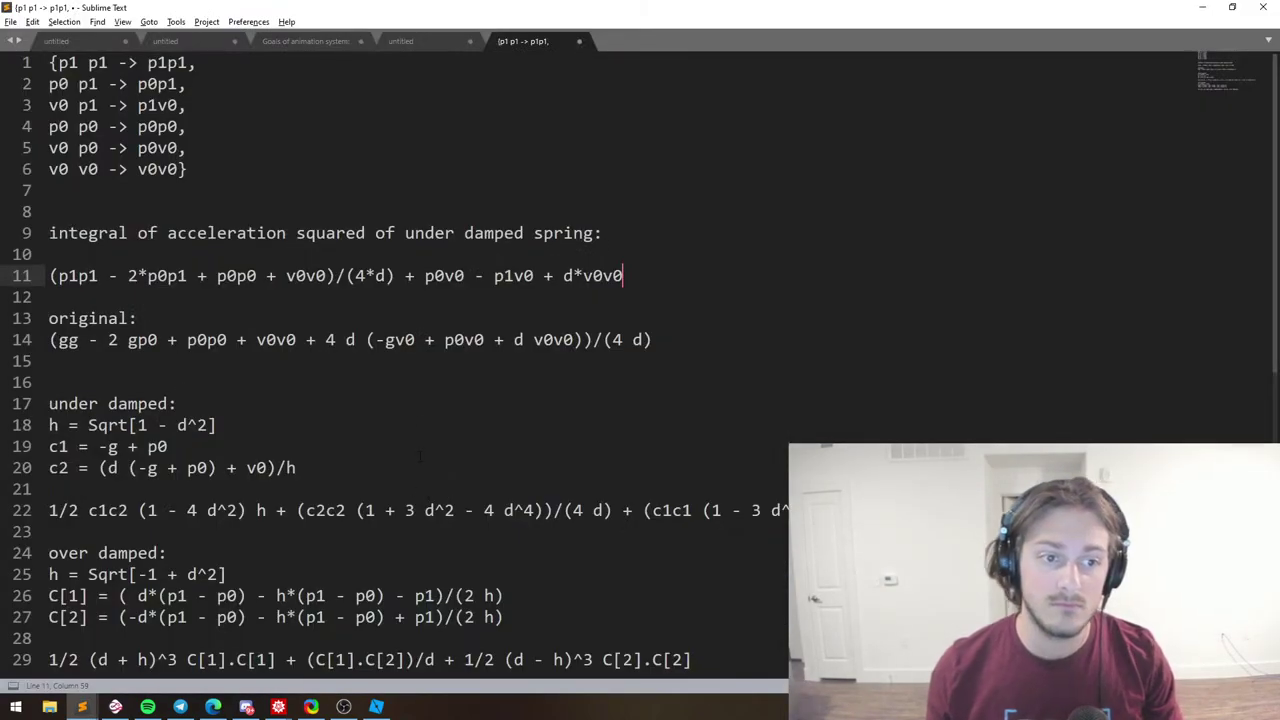
scroll(472, 352, down, 6)
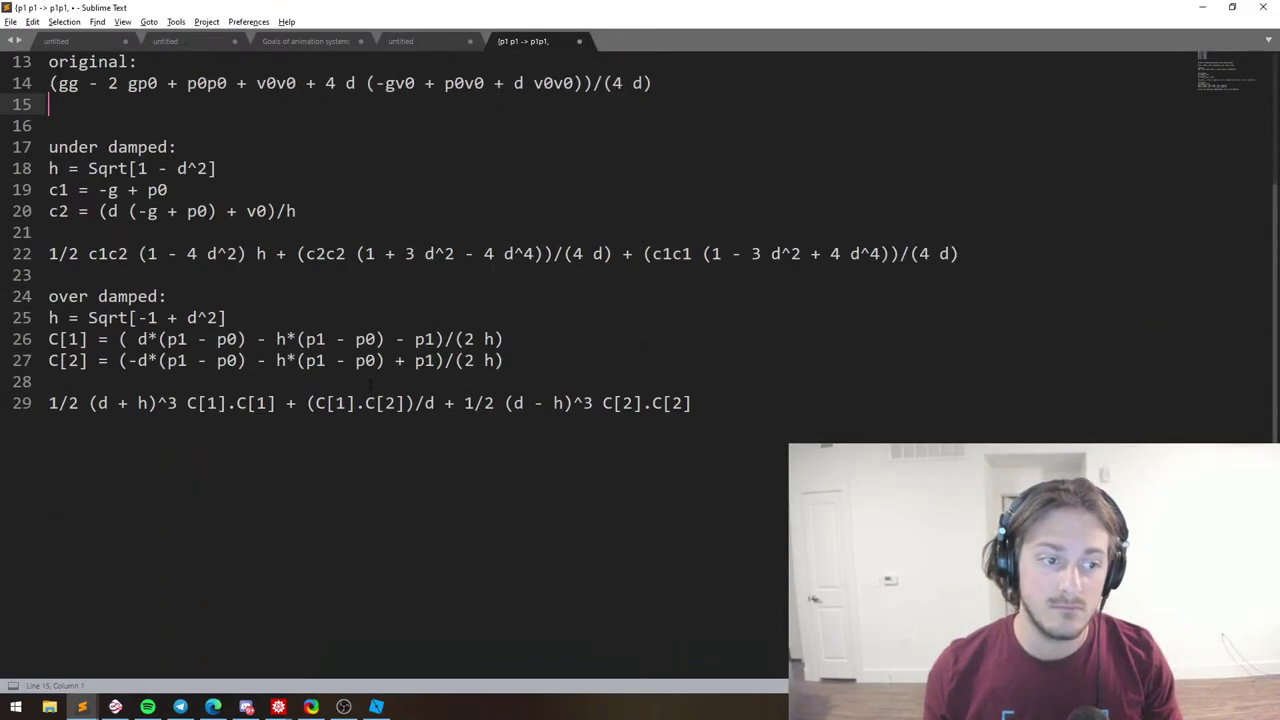
click(420, 43)
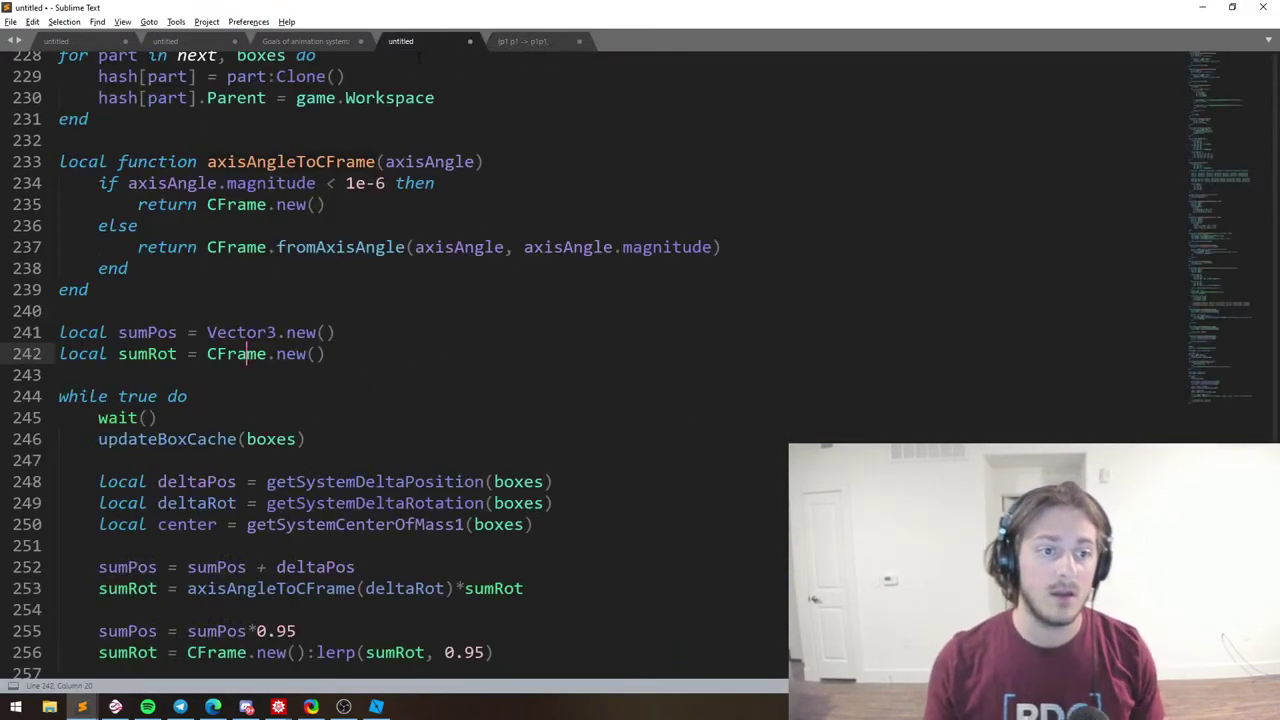
click(306, 333)
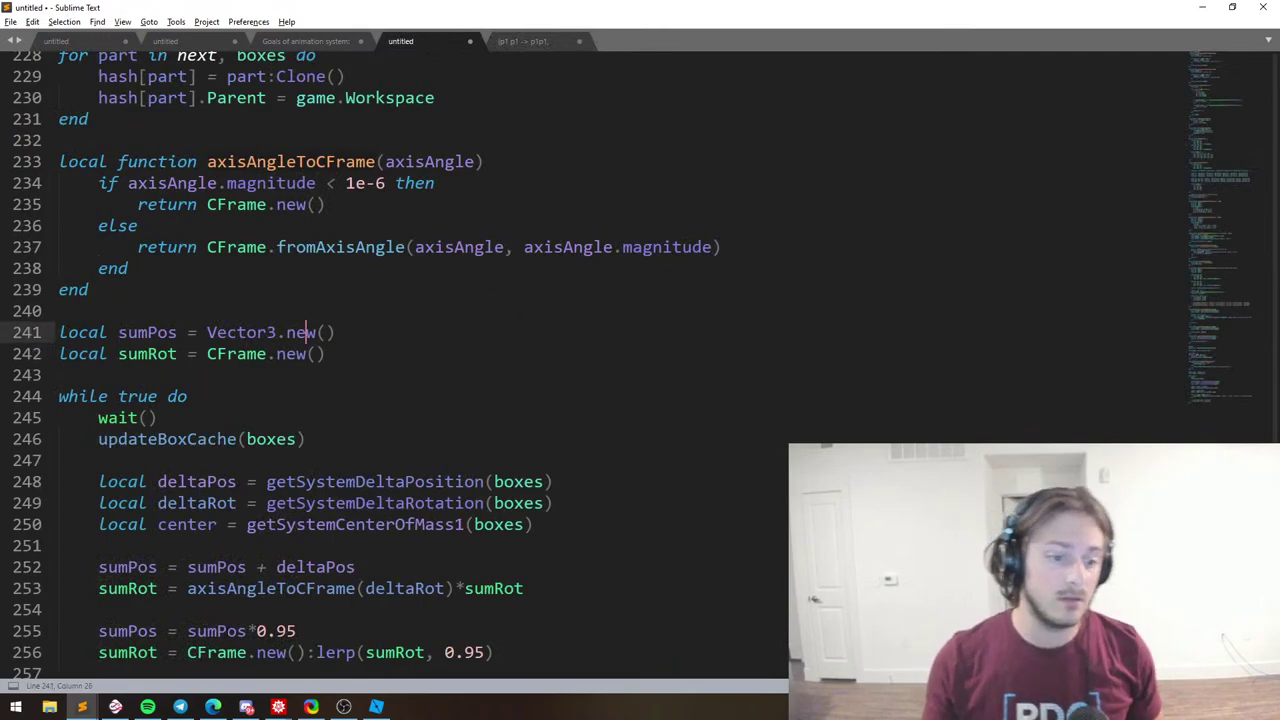
Switch to Roblox Studio, run the Baseplate simulation and select the red part inside the model.
click(376, 707)
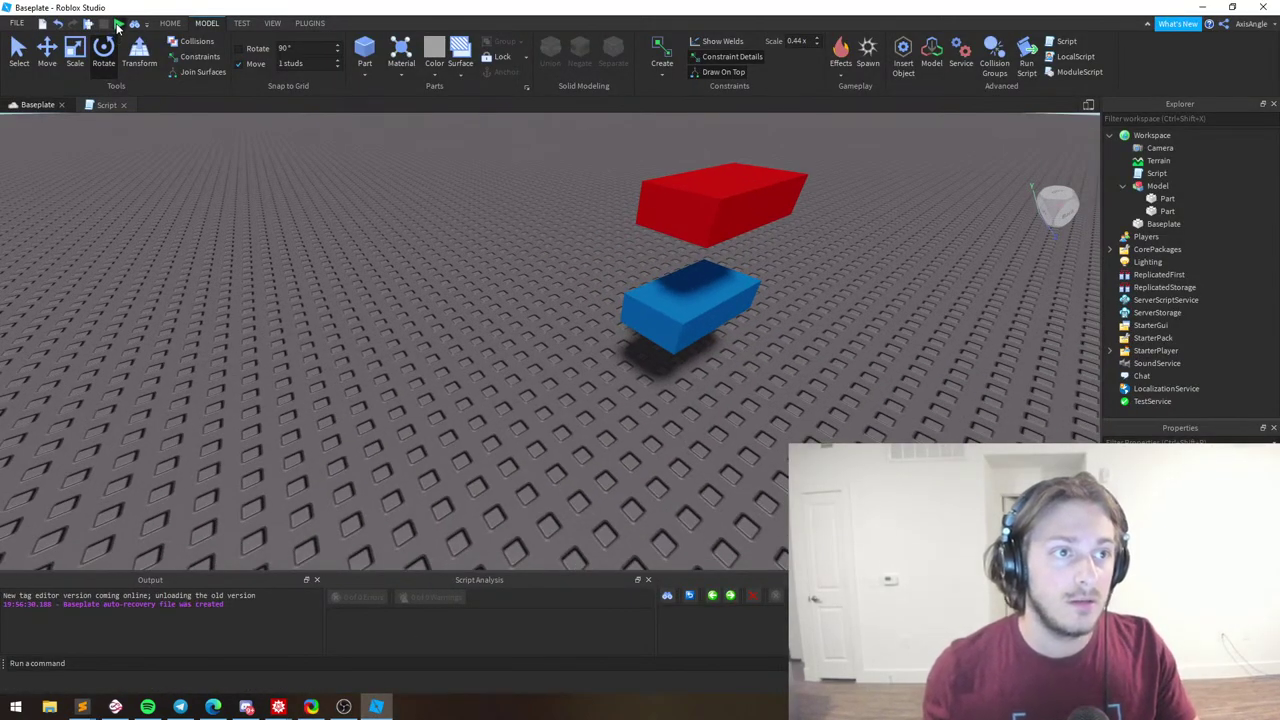
click(118, 24)
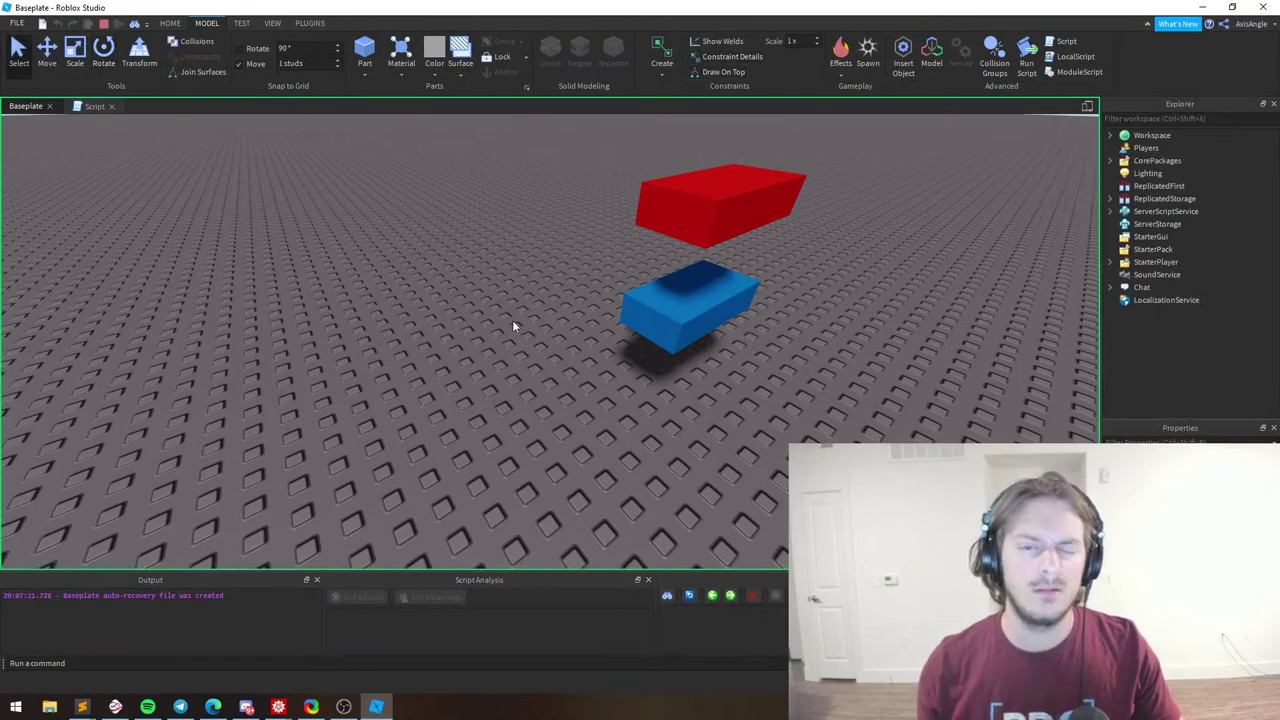
alt+click(554, 234)
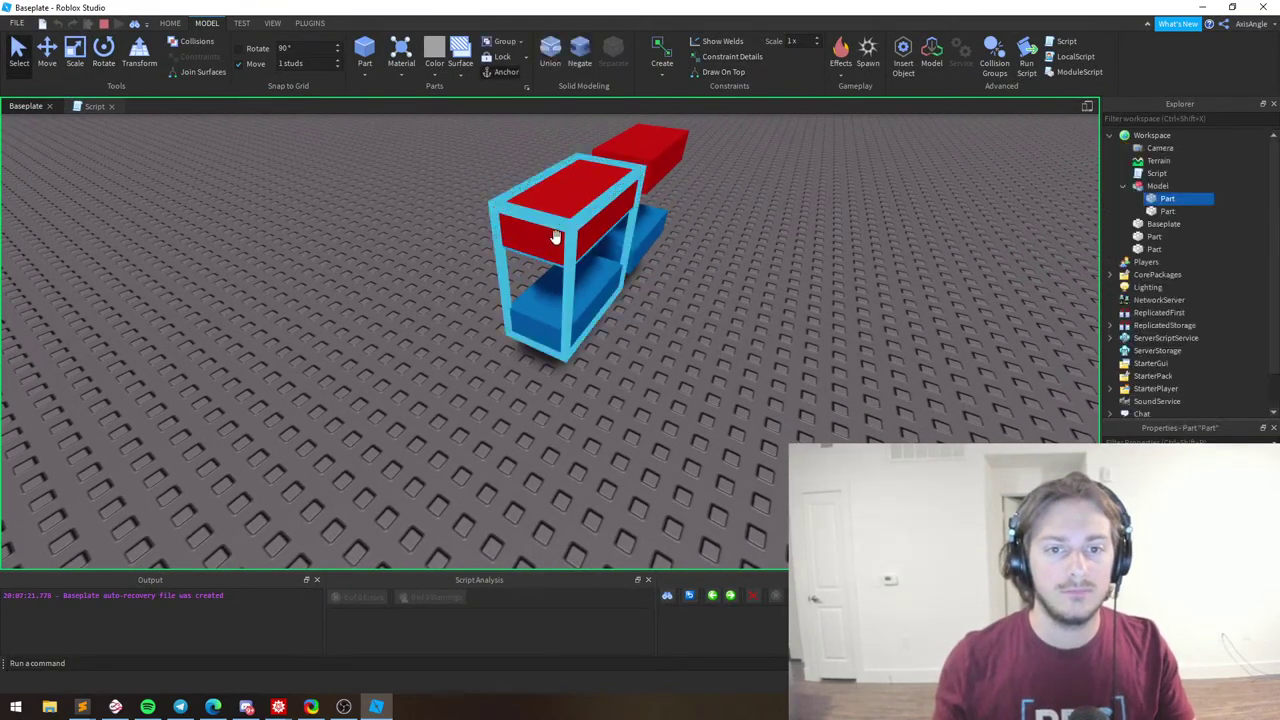
Rotate the red model part several times around its vertical axis to demonstrate the stabilizer, finishing with the part deselected.
click(103, 56)
right_drag(500, 200, 517, 337)
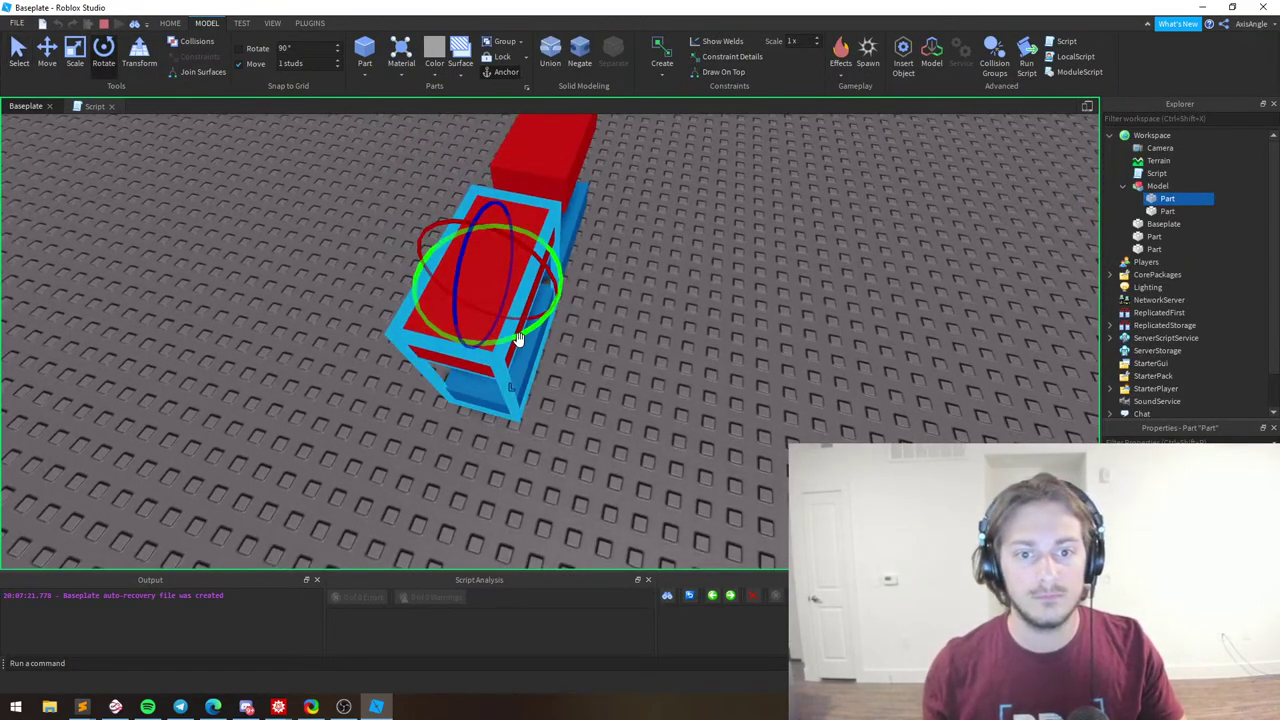
drag(518, 336, 459, 418)
right_drag(459, 418, 473, 416)
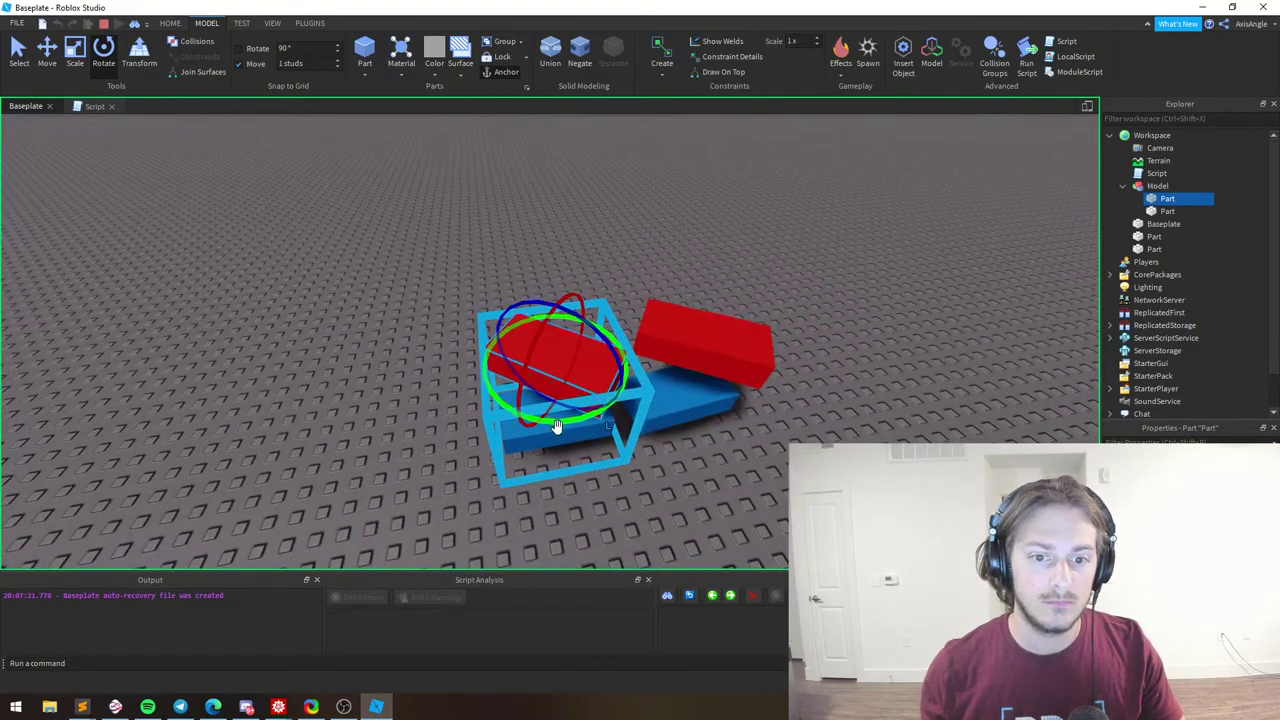
drag(557, 425, 376, 458)
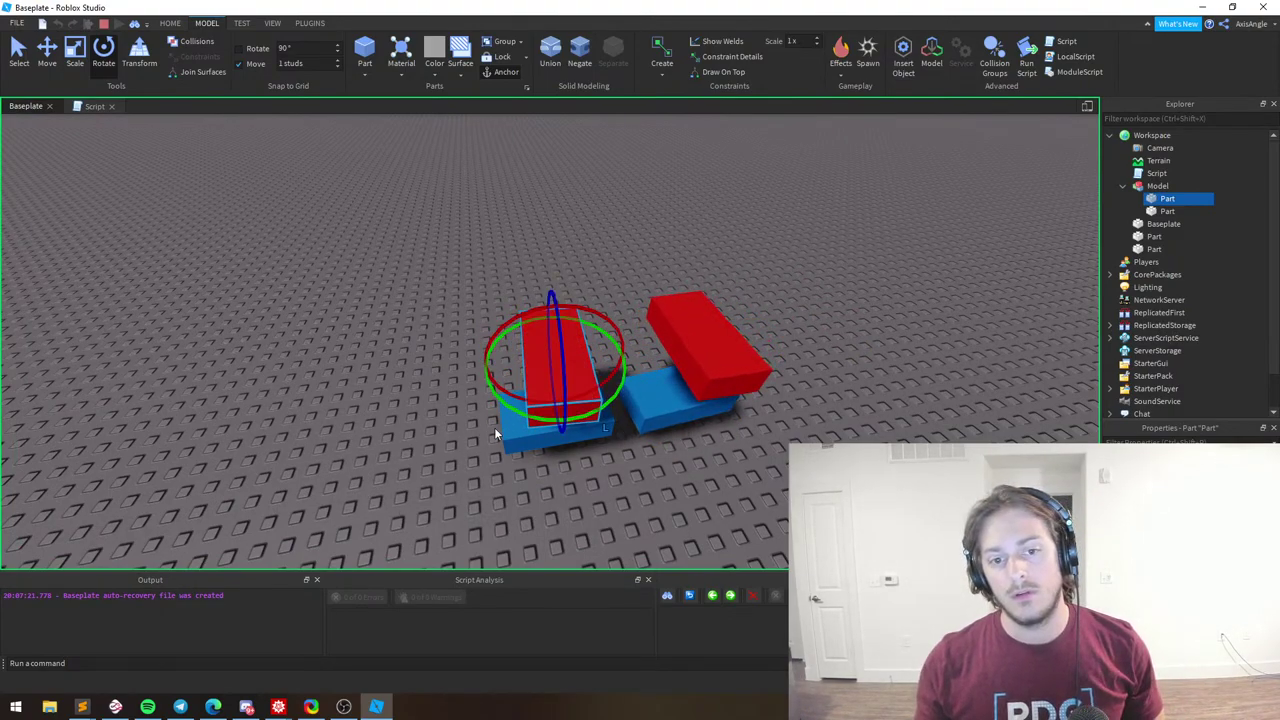
drag(509, 415, 514, 420)
right_drag(514, 420, 551, 399)
click(624, 419)
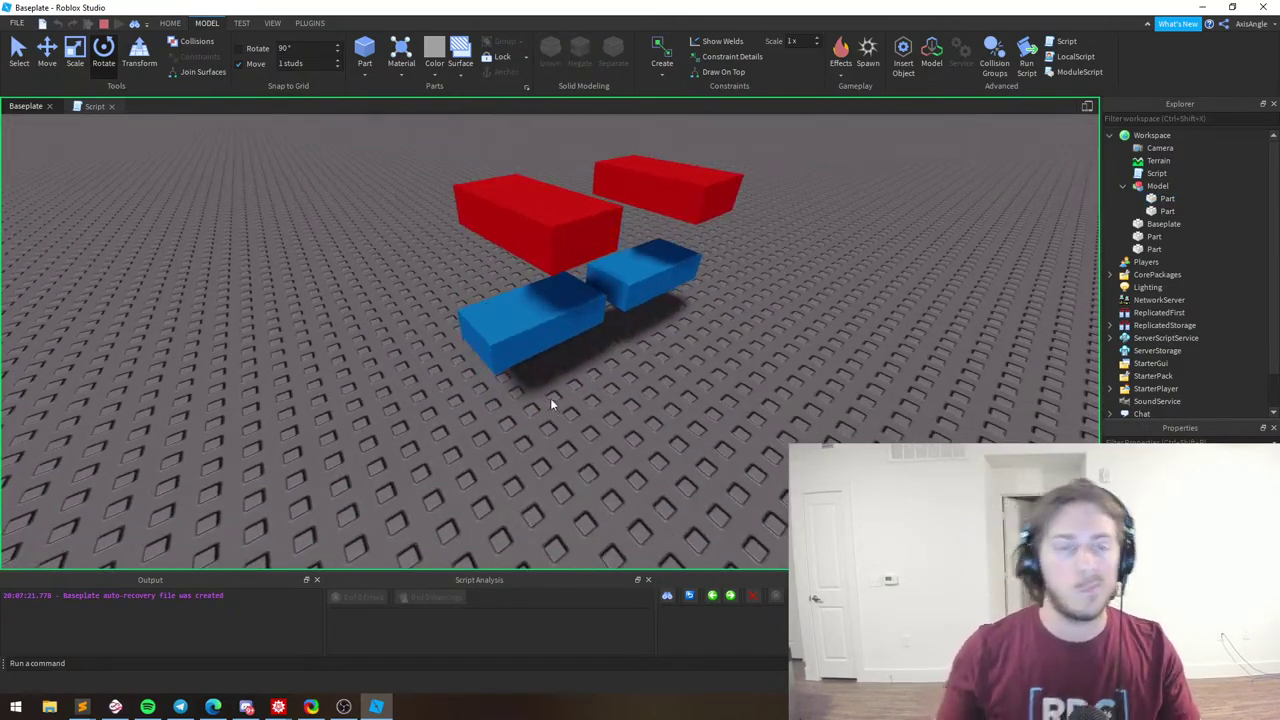
Switch to the YouTube Studio live stream dashboard and bring the OBS window to the front.
key(alt+Tab)
alt+click(756, 222)
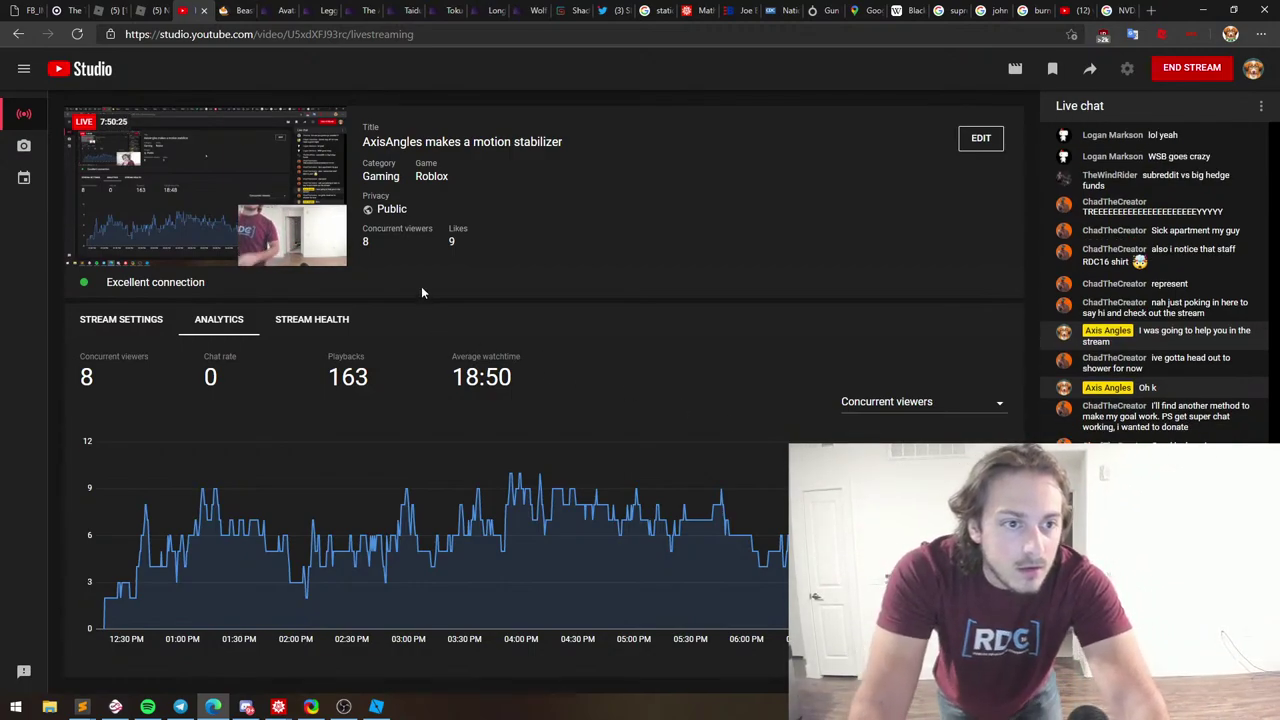
mouse_move(343, 706)
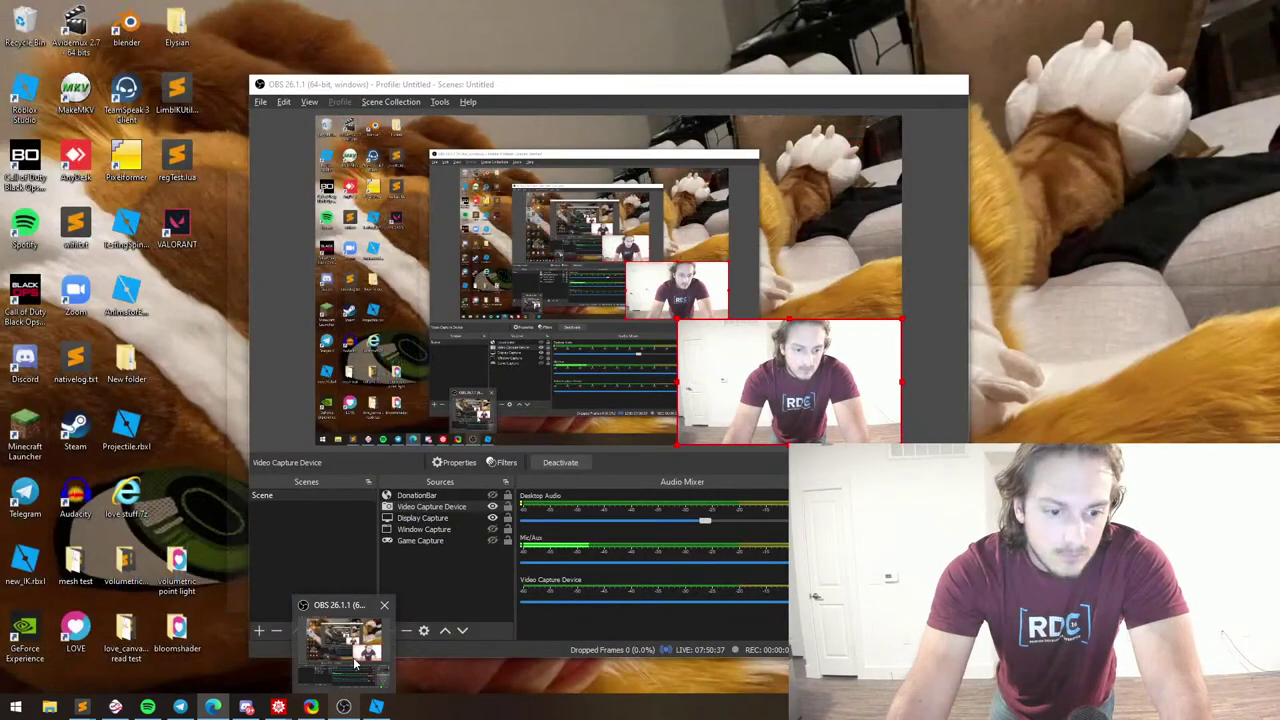
click(355, 663)
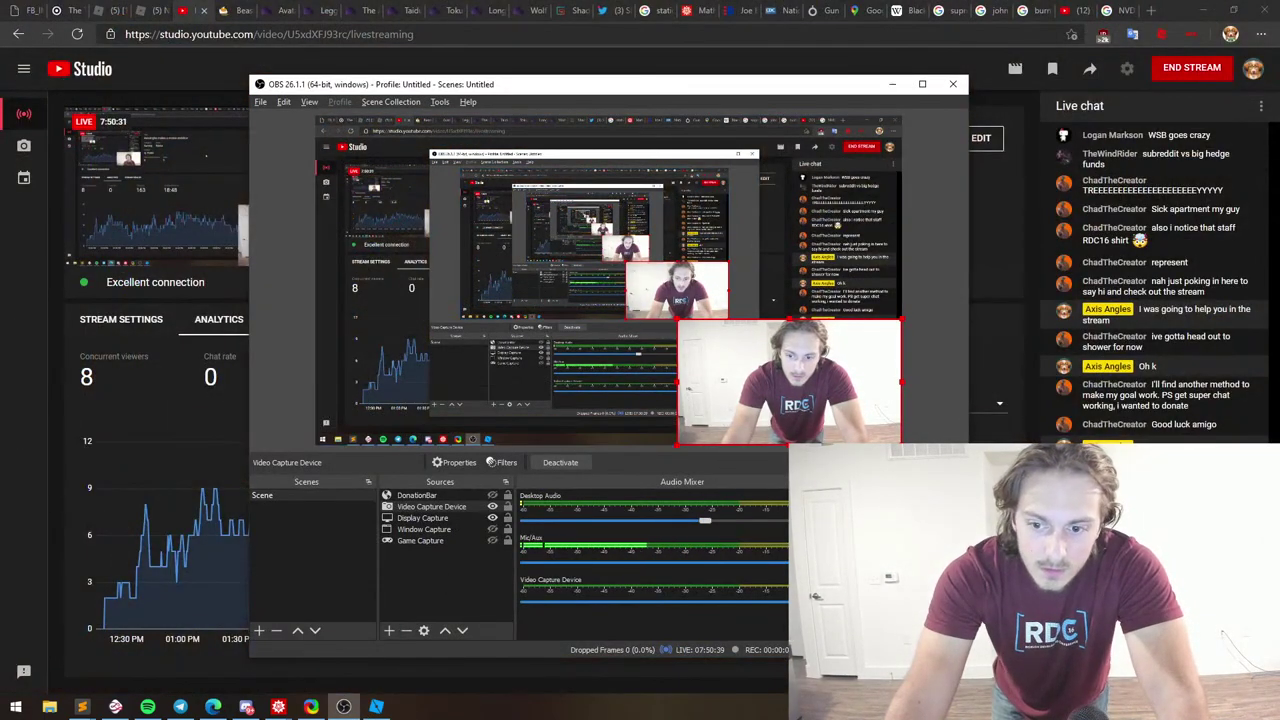